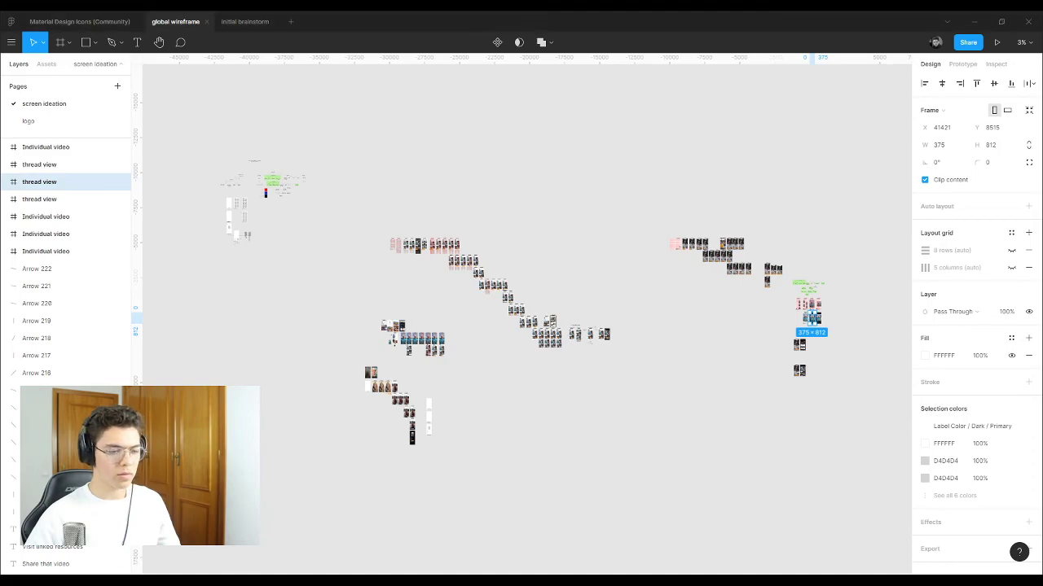
Step: Inspect the Explore screens' header and list icon, and the Live phone screen
scroll(570, 394, "up", 10)
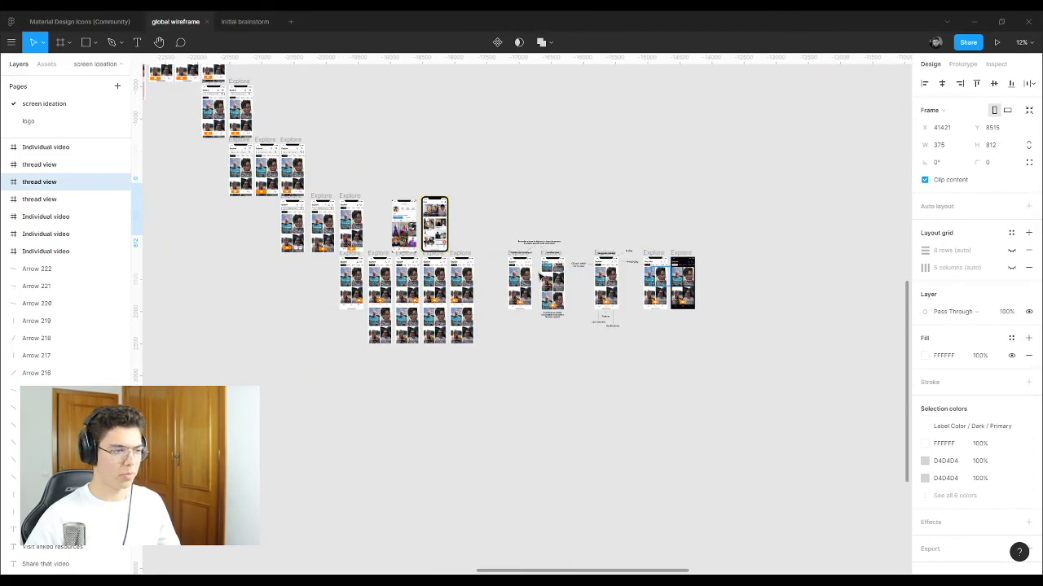
scroll(891, 261, "left", 5)
scroll(775, 260, "down", 3)
scroll(776, 259, "down", 1)
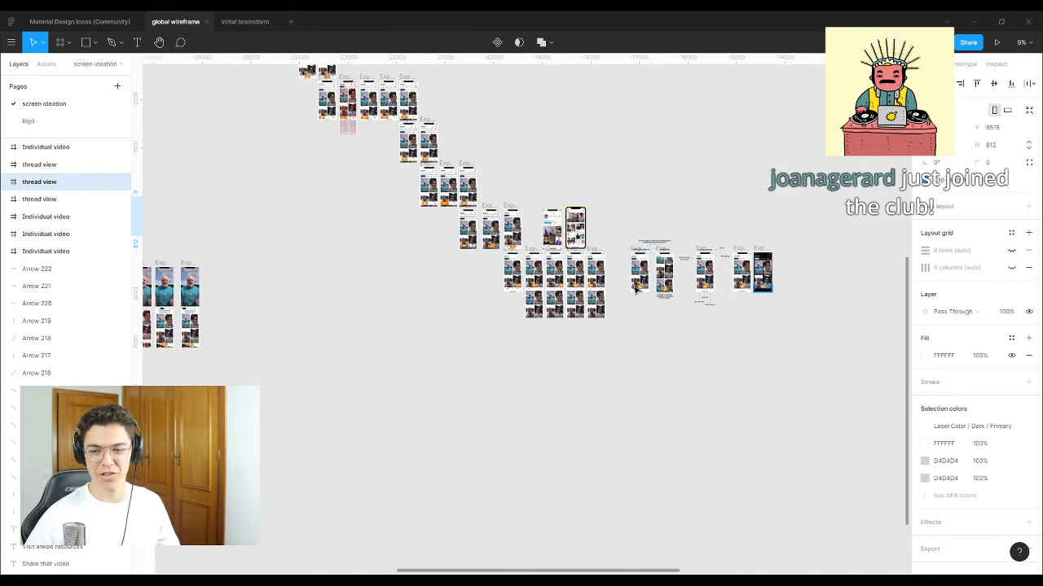
scroll(666, 216, "up", 2)
scroll(667, 216, "up", 6)
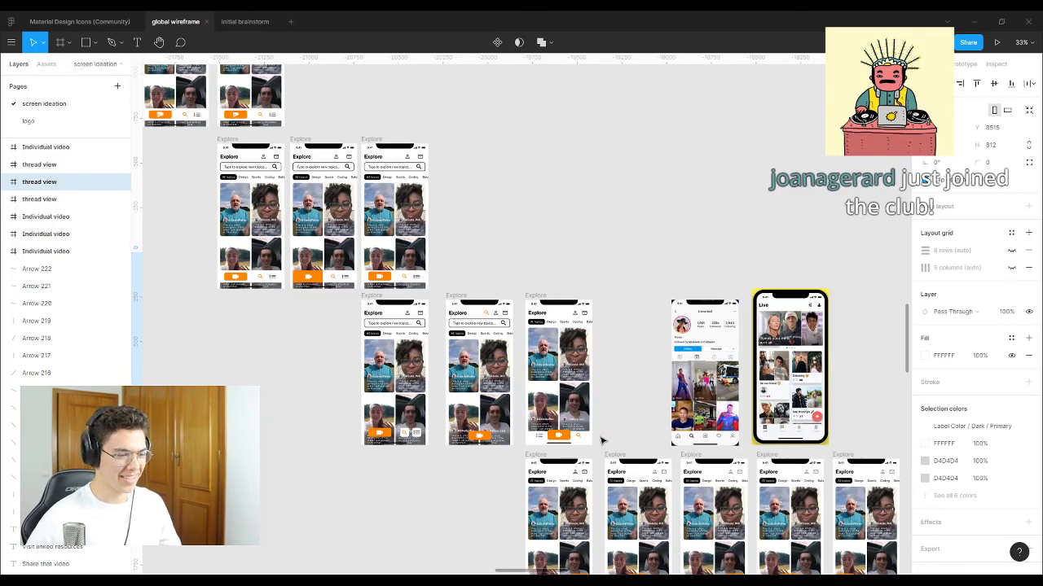
scroll(601, 437, "up", 2)
scroll(619, 302, "up", 2)
scroll(591, 316, "down", 1)
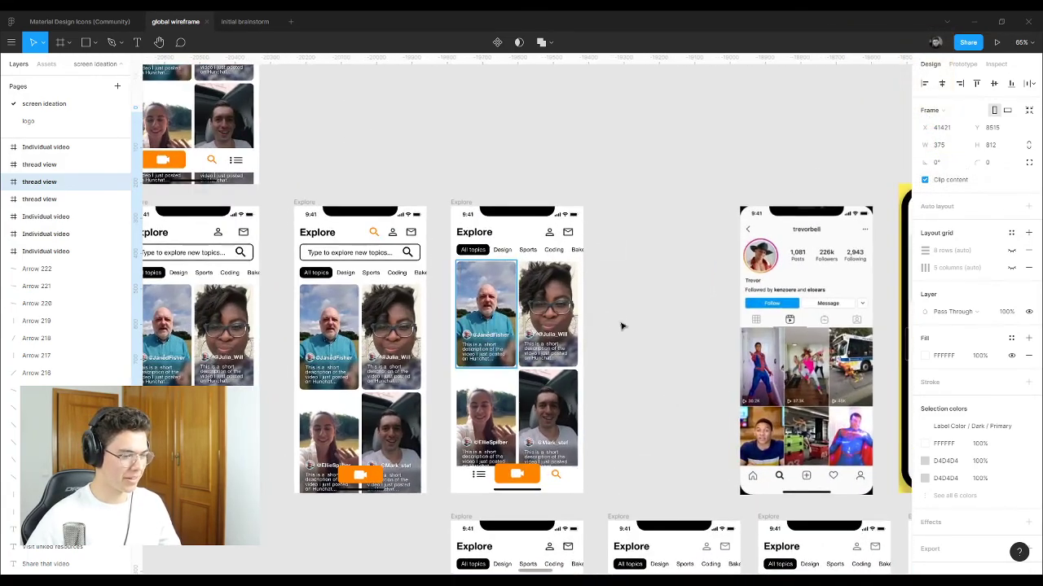
scroll(621, 326, "up", 2)
scroll(613, 328, "down", 5)
scroll(391, 361, "up", 3)
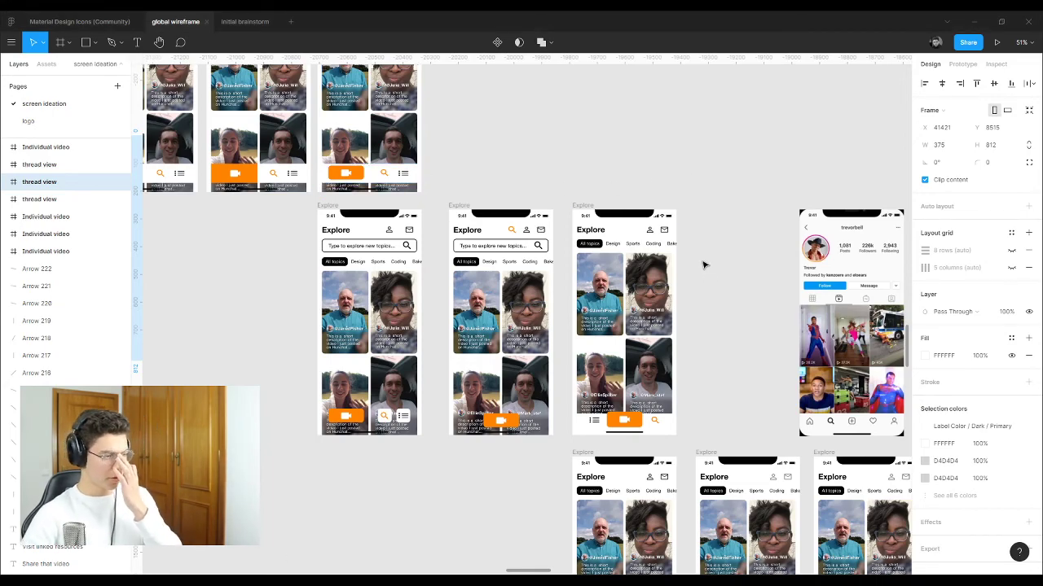
scroll(571, 237, "up", 1)
scroll(553, 279, "up", 3)
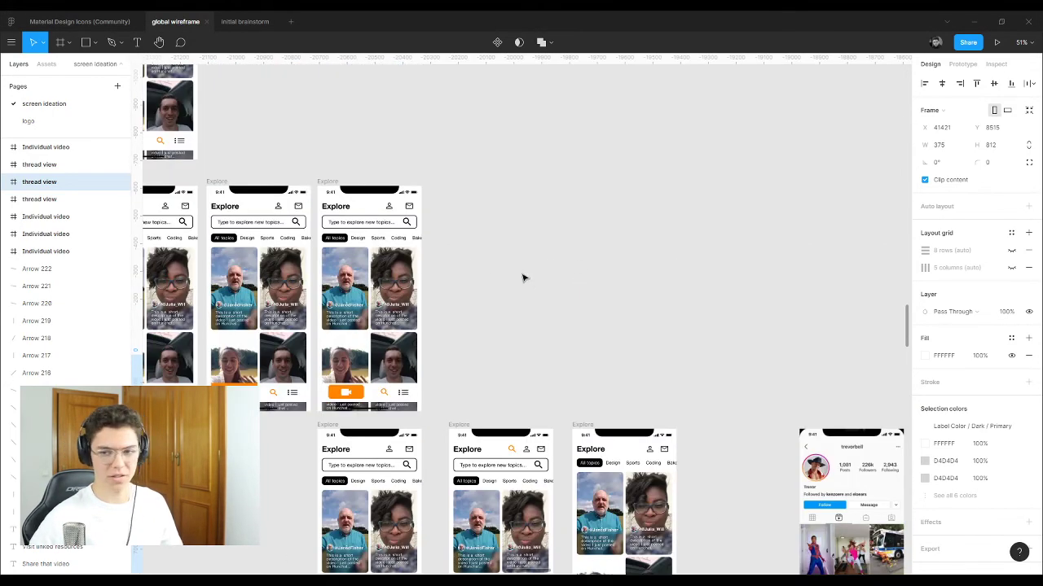
scroll(464, 312, "down", 6)
scroll(638, 259, "down", 3)
scroll(638, 259, "right", 4)
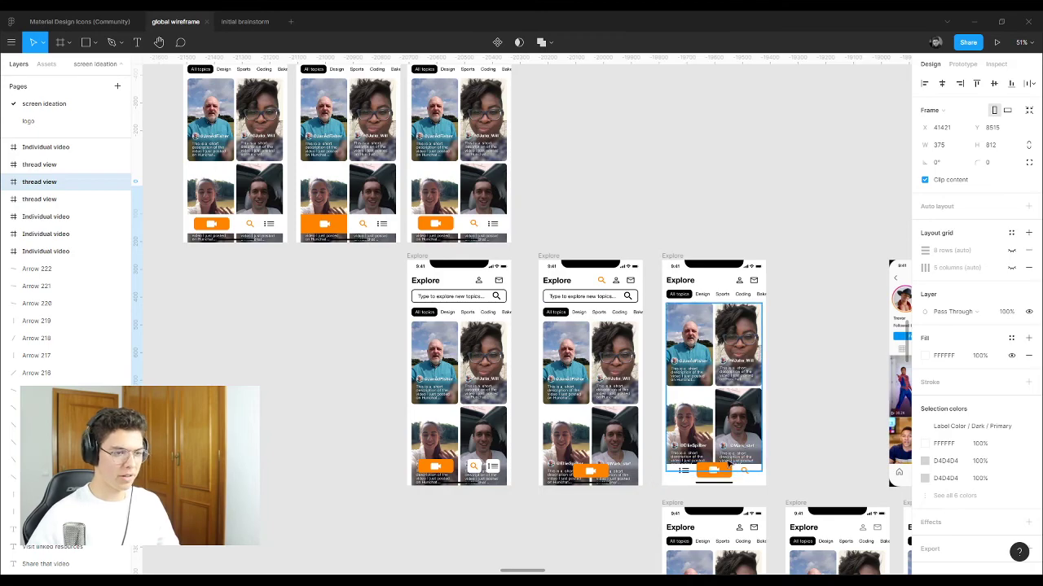
scroll(650, 472, "up", 5)
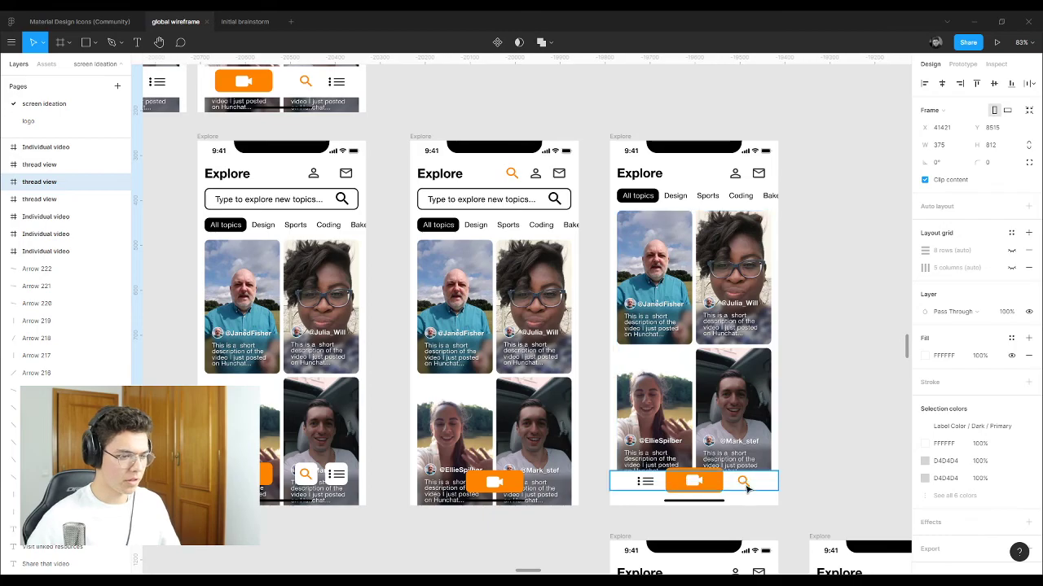
scroll(746, 486, "down", 6)
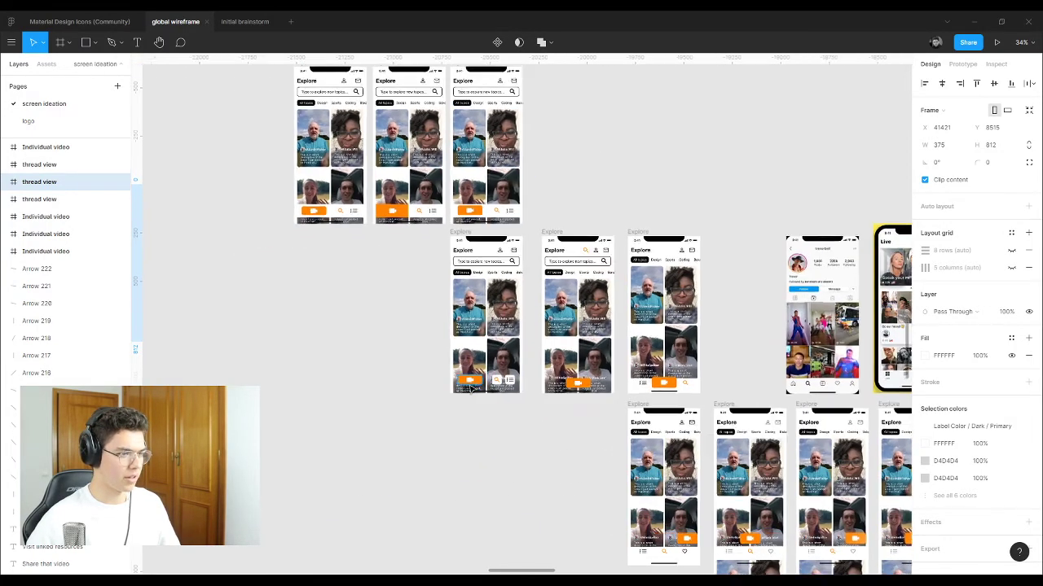
scroll(475, 350, "up", 1)
left_click(602, 237)
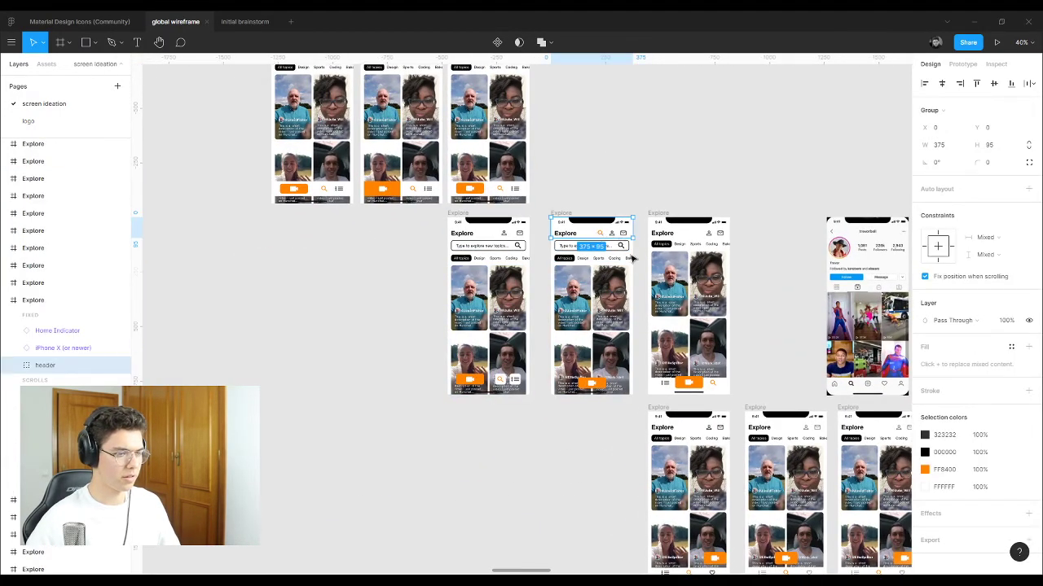
left_click(633, 200)
scroll(507, 395, "up", 5)
left_click(530, 368)
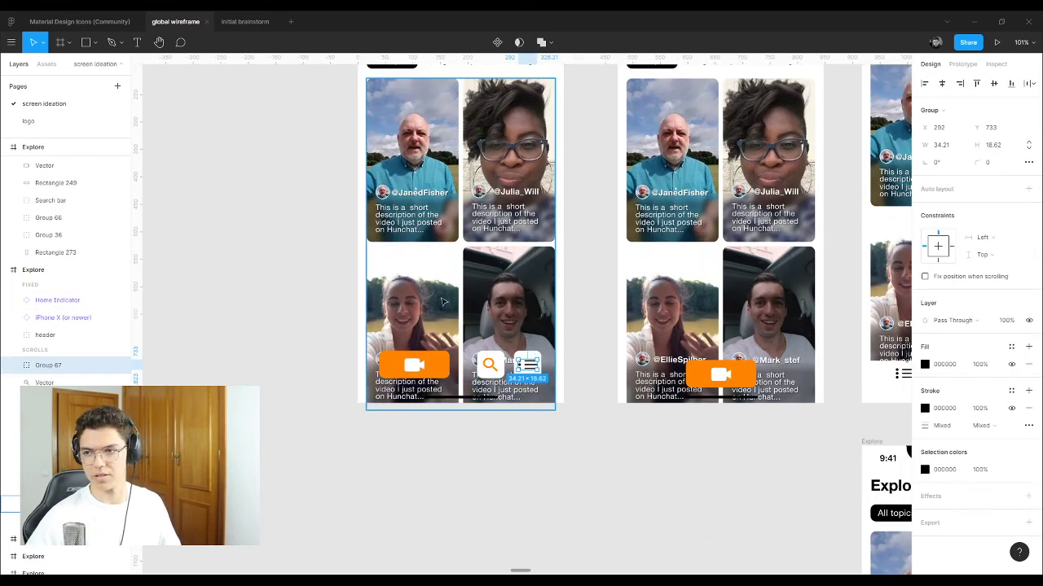
scroll(286, 366, "up", 4)
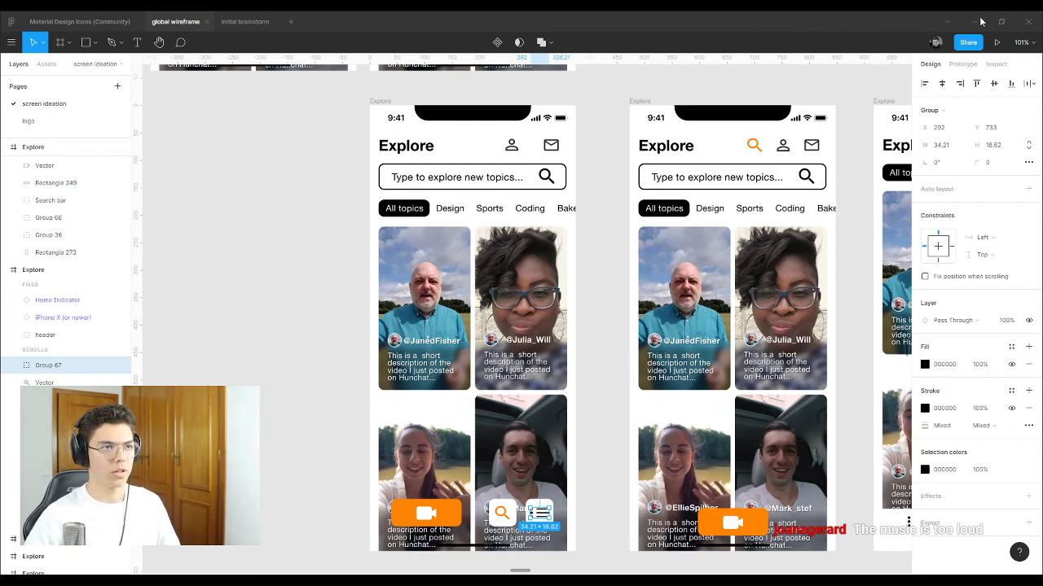
scroll(525, 504, "down", 2)
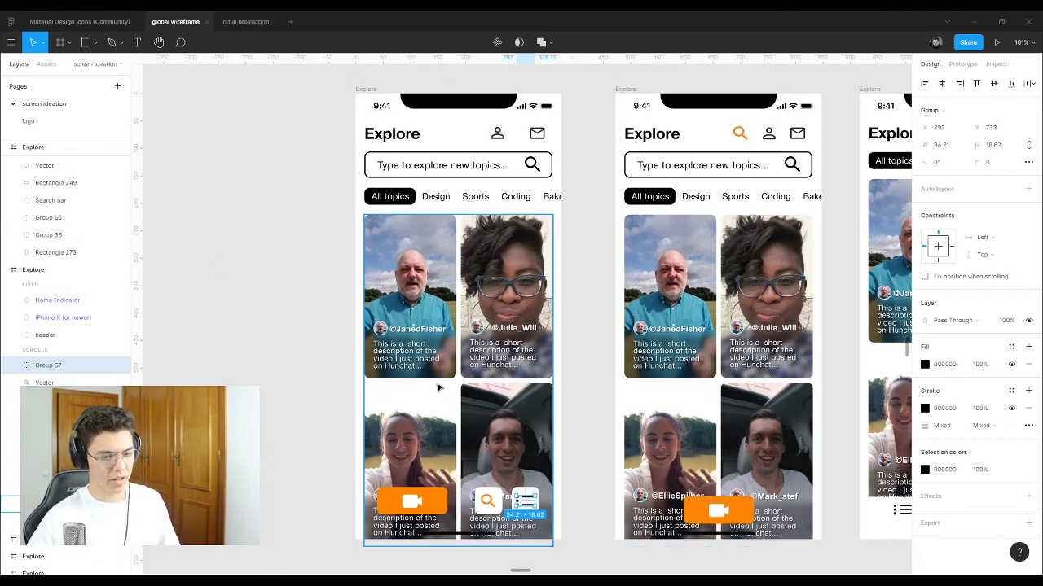
scroll(309, 373, "down", 3)
scroll(627, 468, "up", 5)
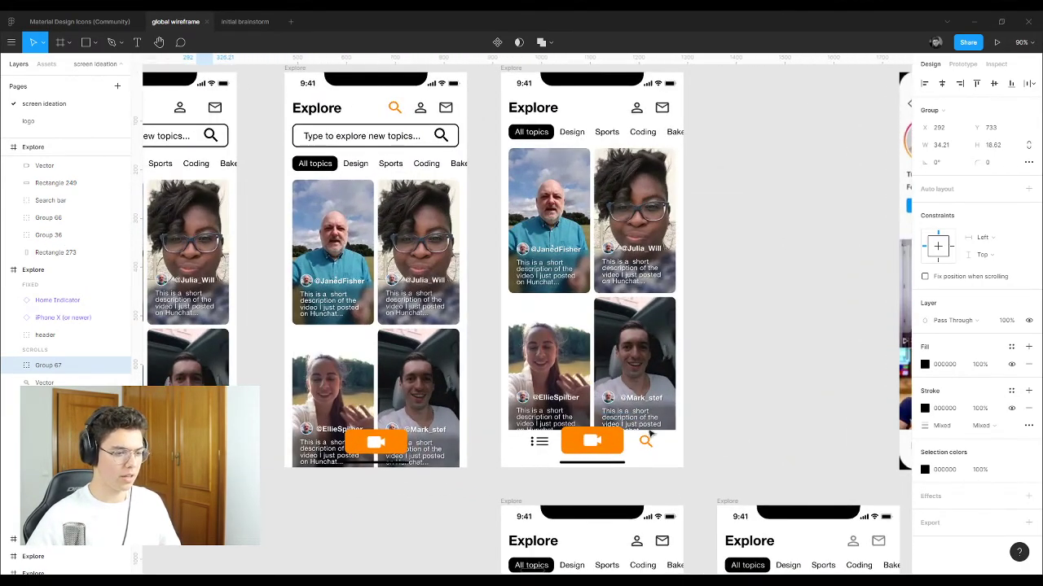
scroll(627, 468, "down", 5)
scroll(785, 300, "right", 8)
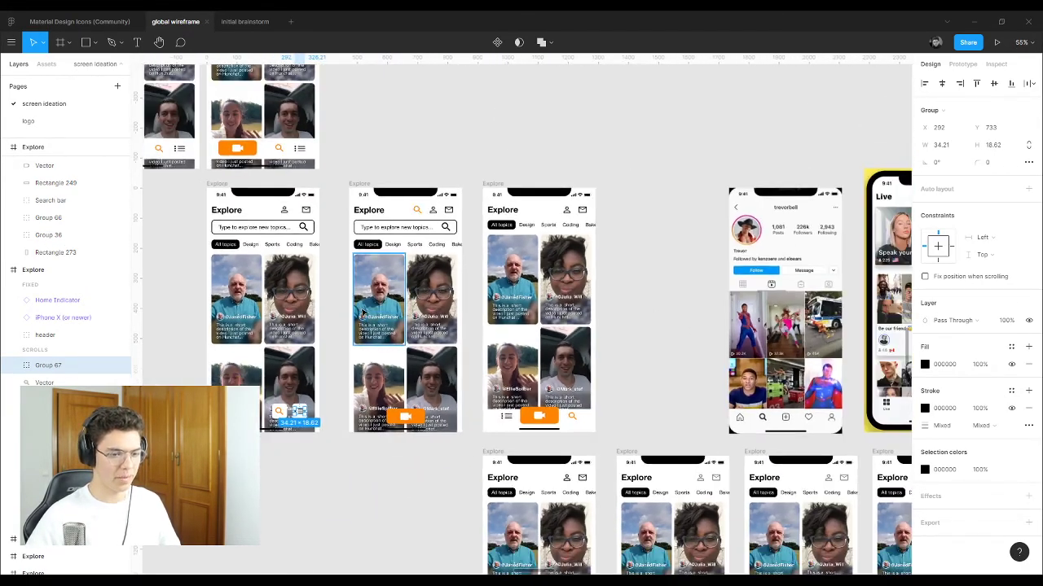
scroll(785, 300, "up", 3)
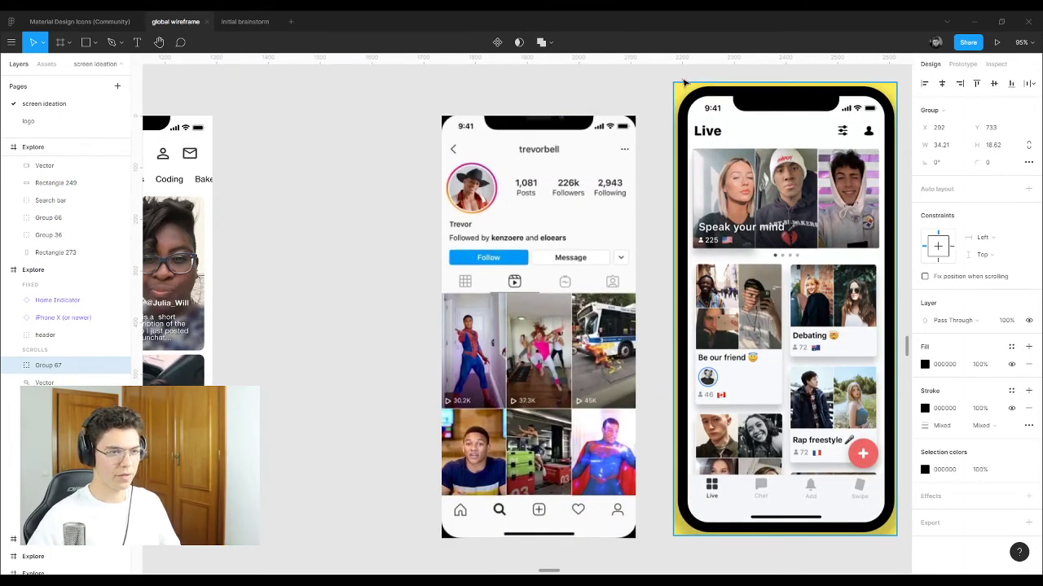
left_click(676, 146)
left_click(807, 188)
left_click(319, 156)
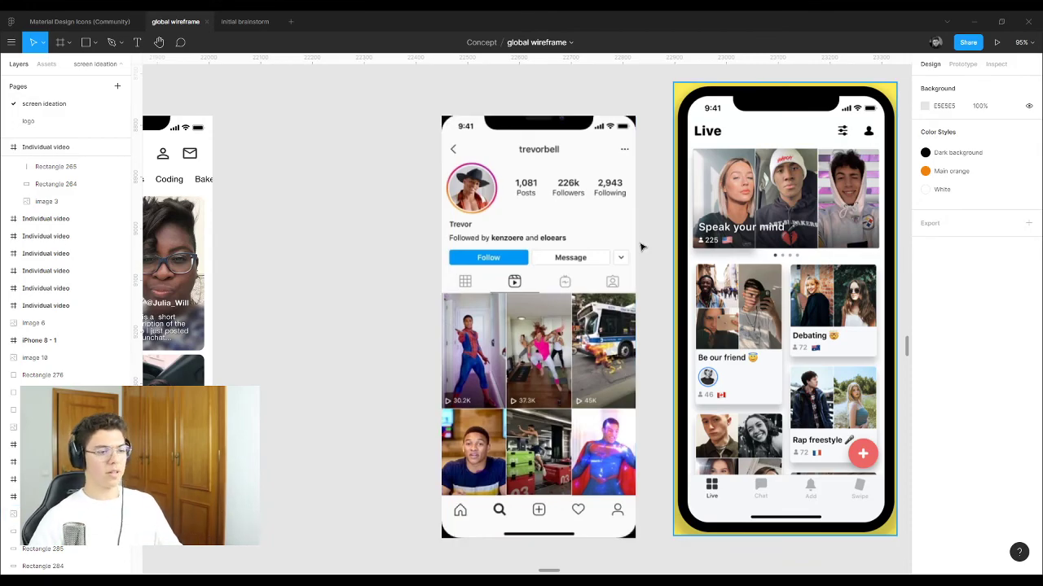
Step: Nudge the left mockup's bottom navigation bar and the camera button slightly upward
scroll(621, 213, "down", 3)
scroll(618, 213, "down", 2)
scroll(562, 216, "down", 4)
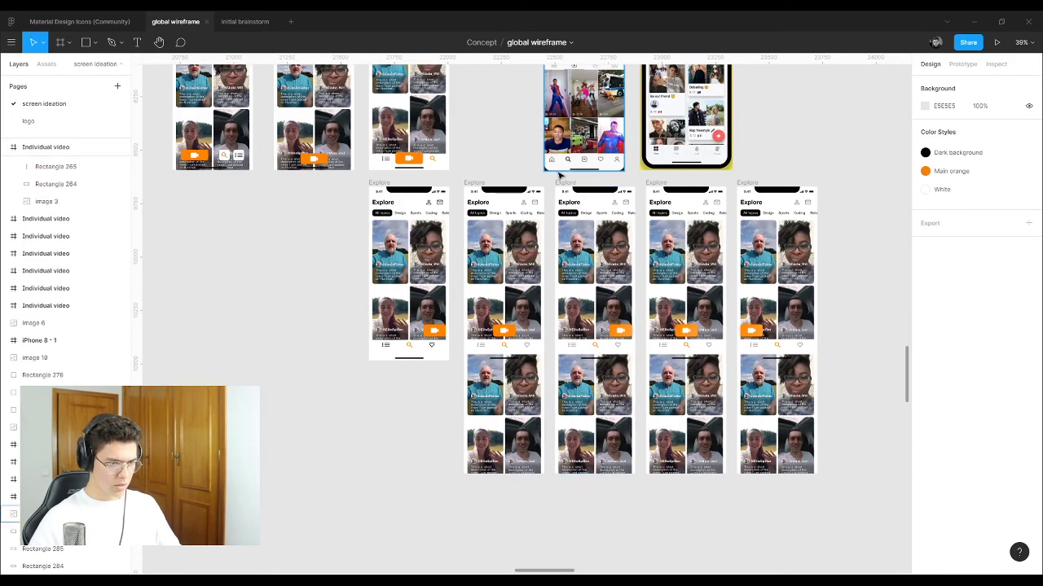
scroll(652, 215, "right", 2)
scroll(735, 214, "up", 5)
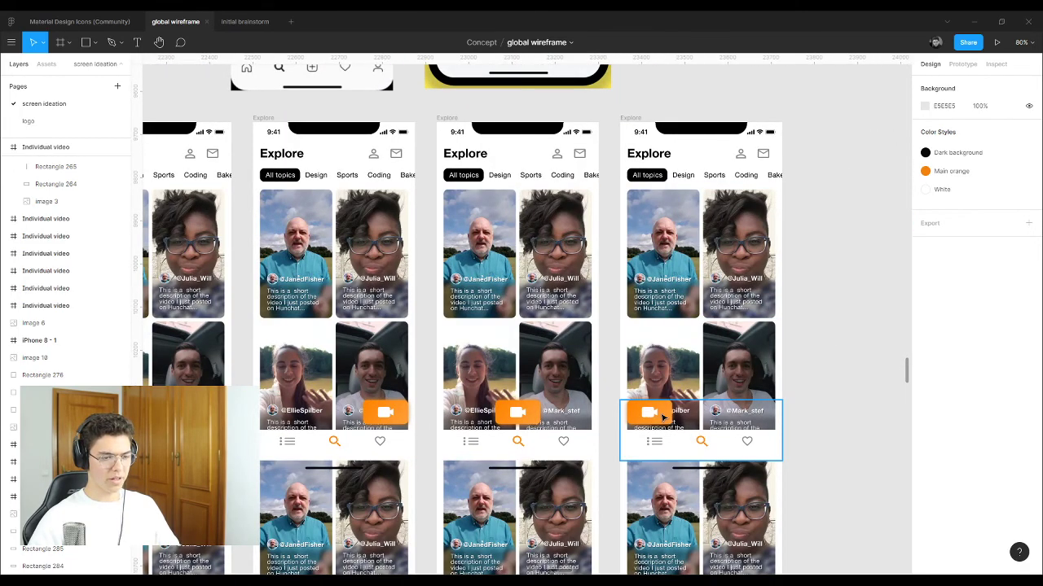
scroll(715, 320, "down", 8)
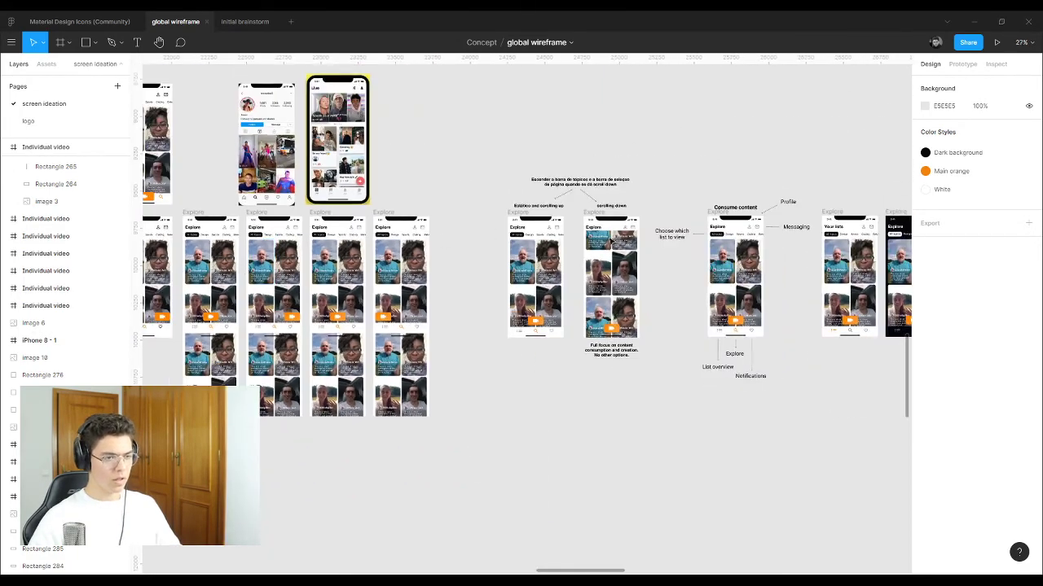
scroll(616, 259, "up", 3)
scroll(525, 250, "up", 5)
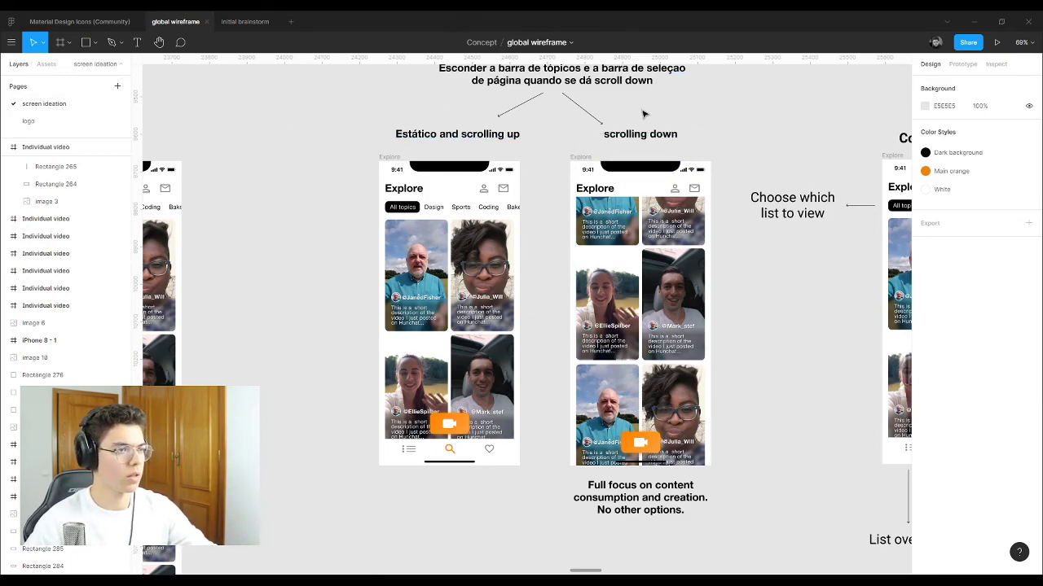
scroll(577, 228, "up", 5)
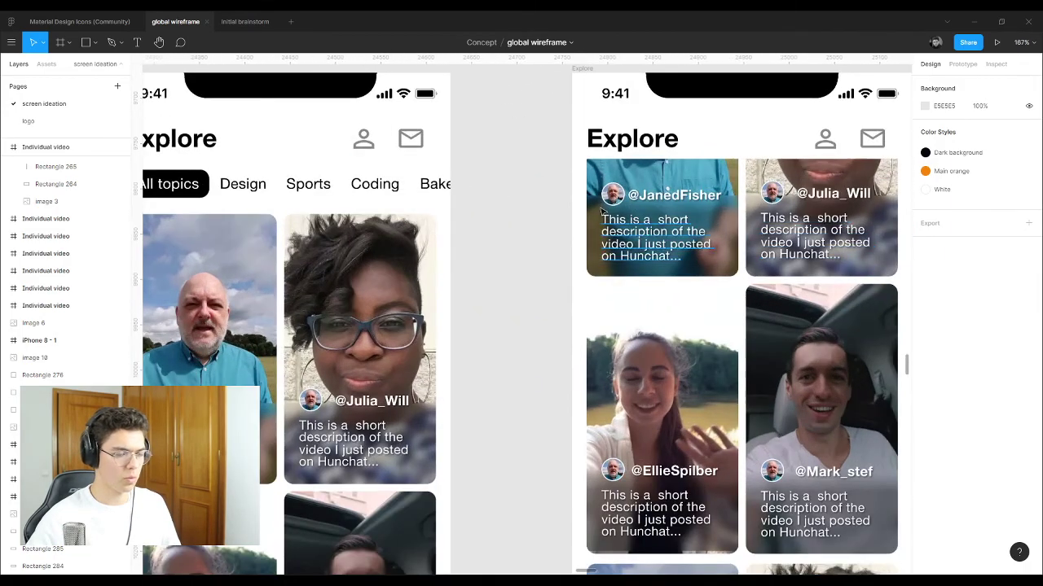
scroll(562, 200, "down", 4)
scroll(618, 250, "up", 2)
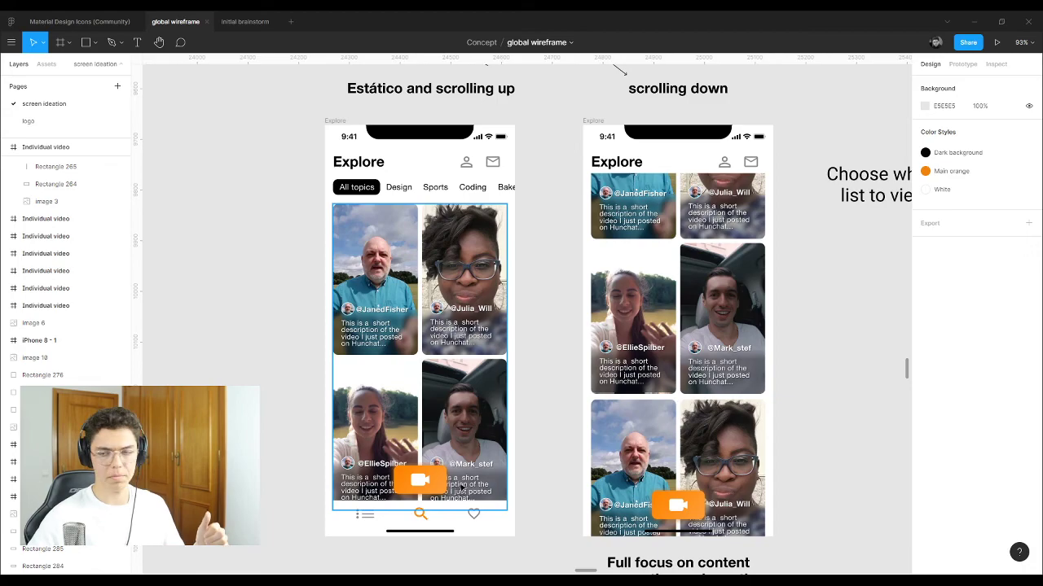
left_click(354, 189)
left_click(417, 485)
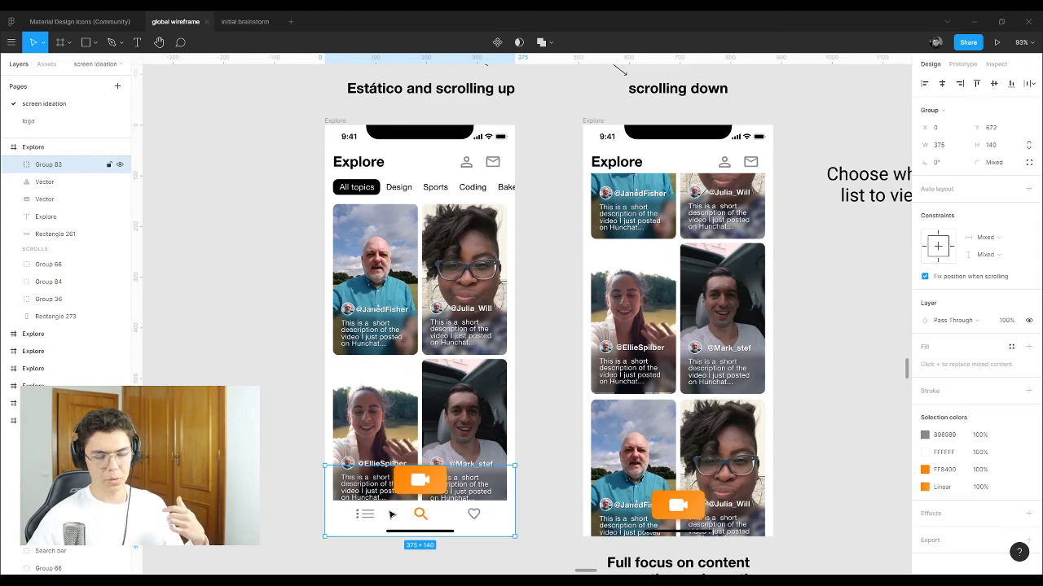
scroll(407, 472, "down", 4)
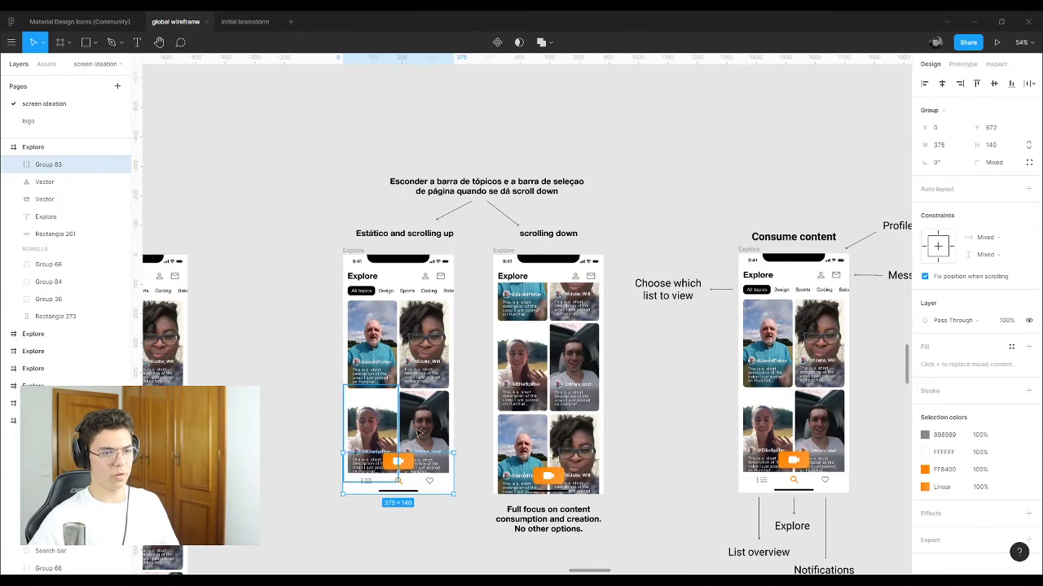
scroll(425, 430, "up", 1)
scroll(425, 430, "up", 1)
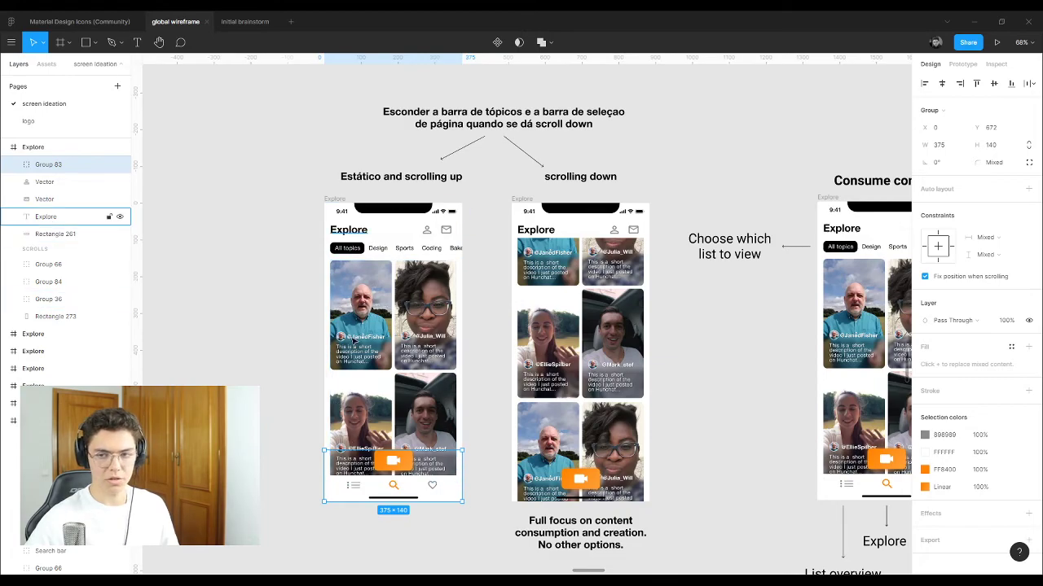
left_click(339, 200)
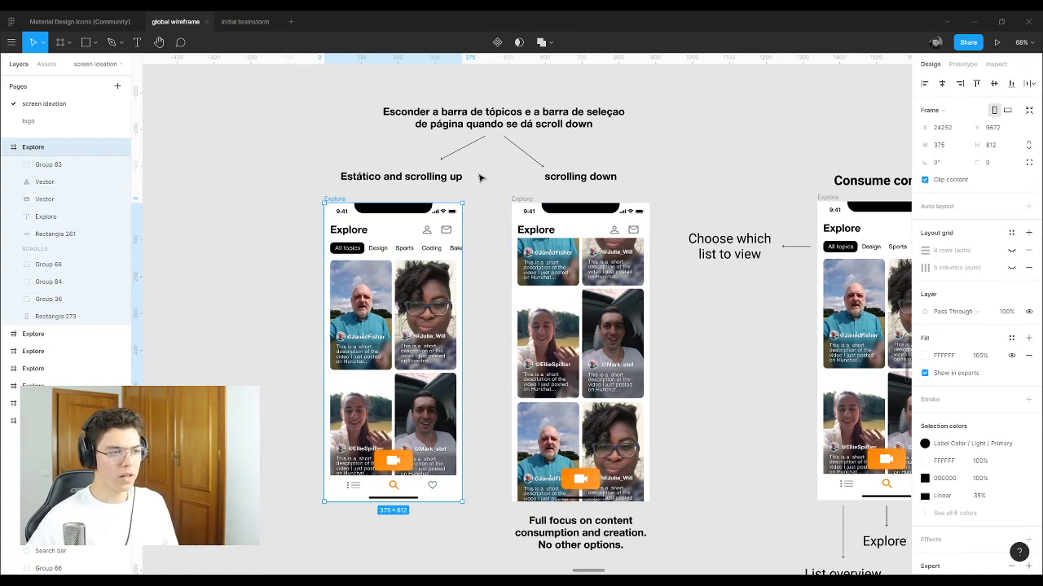
left_click(352, 248)
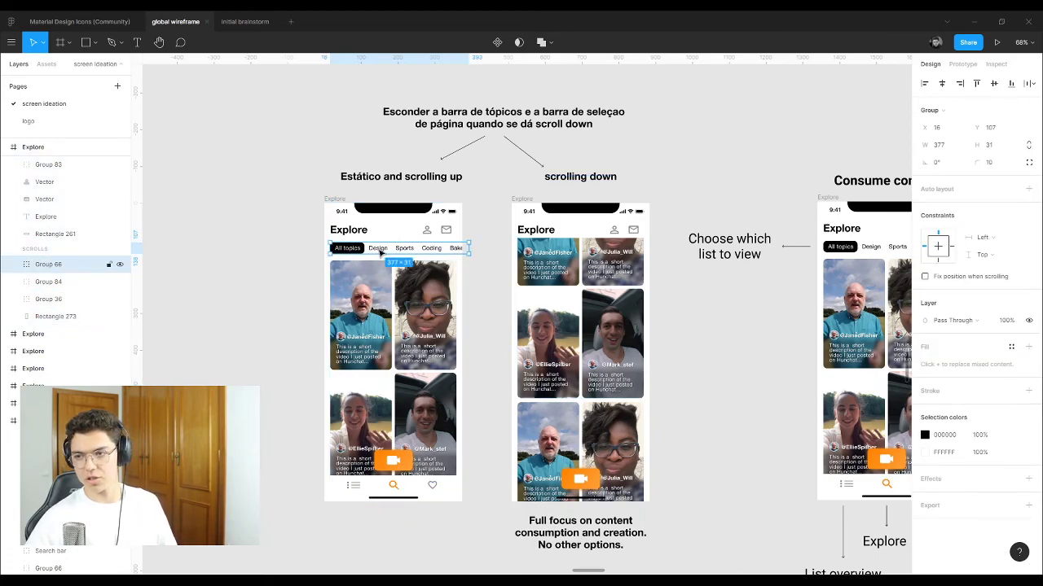
left_click(423, 490)
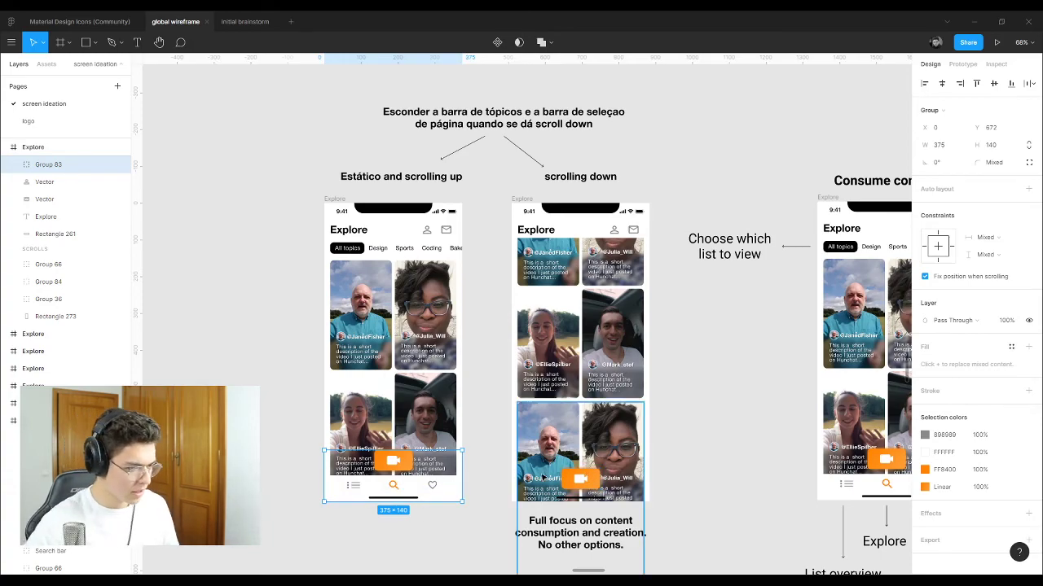
left_click(580, 479, "shift")
left_click_drag(425, 486, 423, 479)
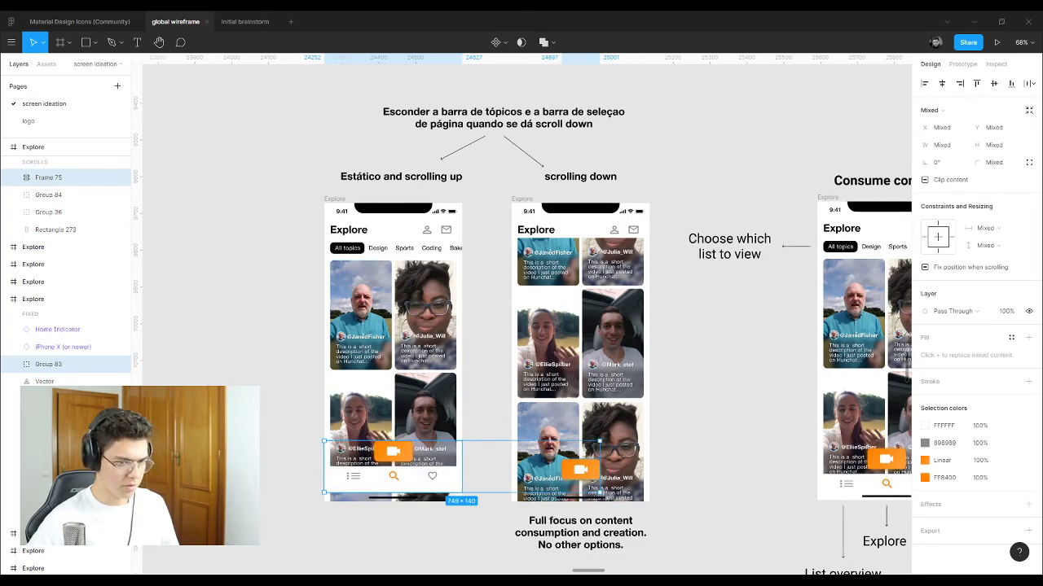
key("Escape")
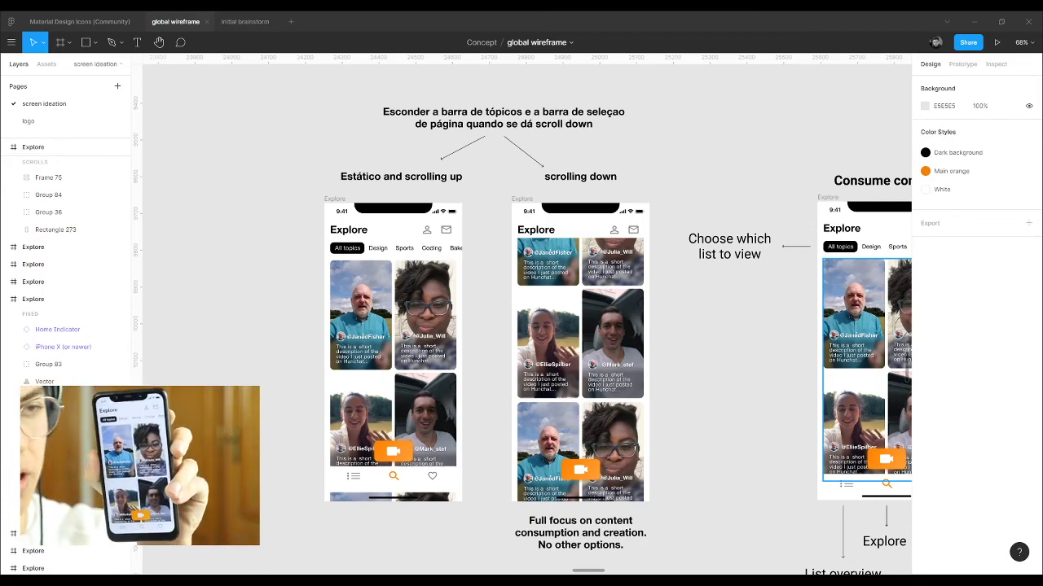
Step: Review the scrolling-down Explore, dark Explore and white Your lists frames
left_click(521, 200)
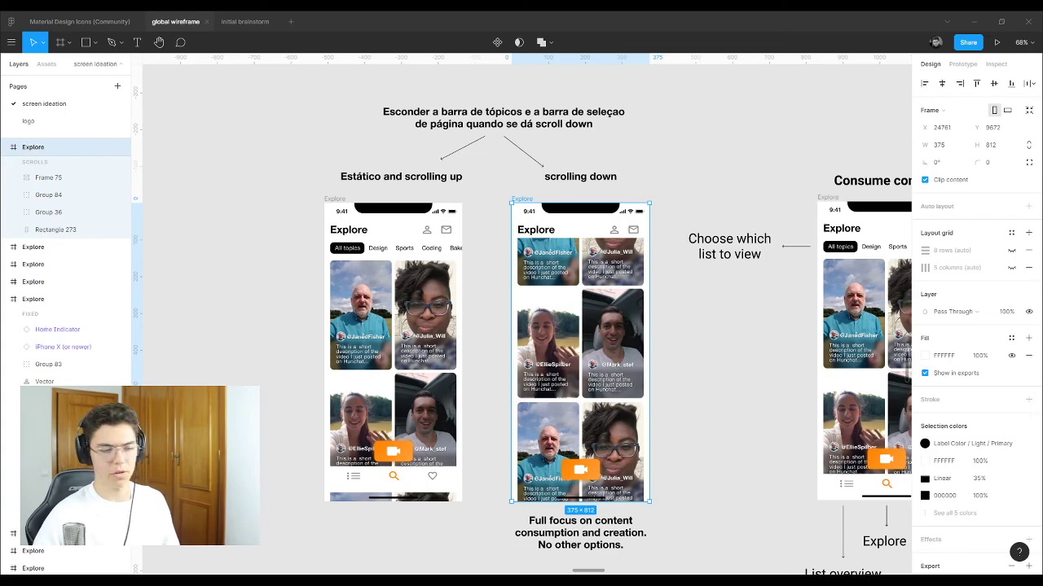
scroll(294, 301, "down", 5)
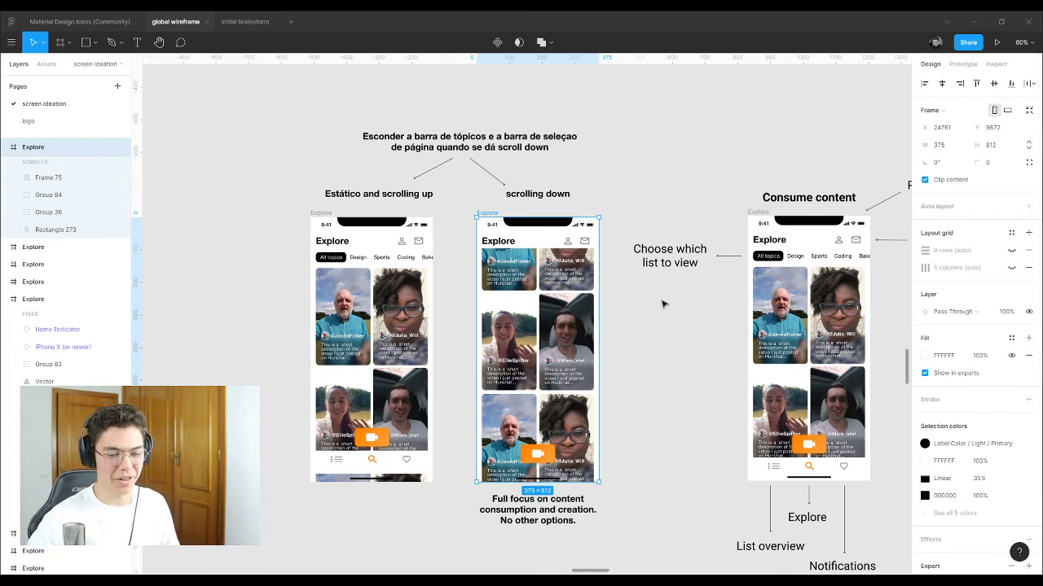
scroll(275, 277, "down", 5)
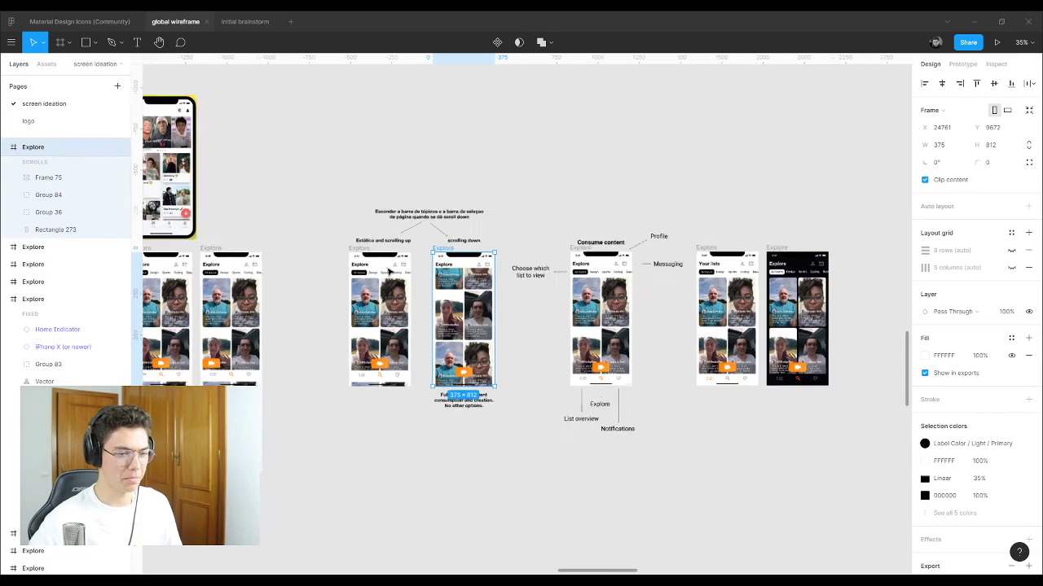
scroll(795, 317, "up", 4)
scroll(733, 301, "up", 5)
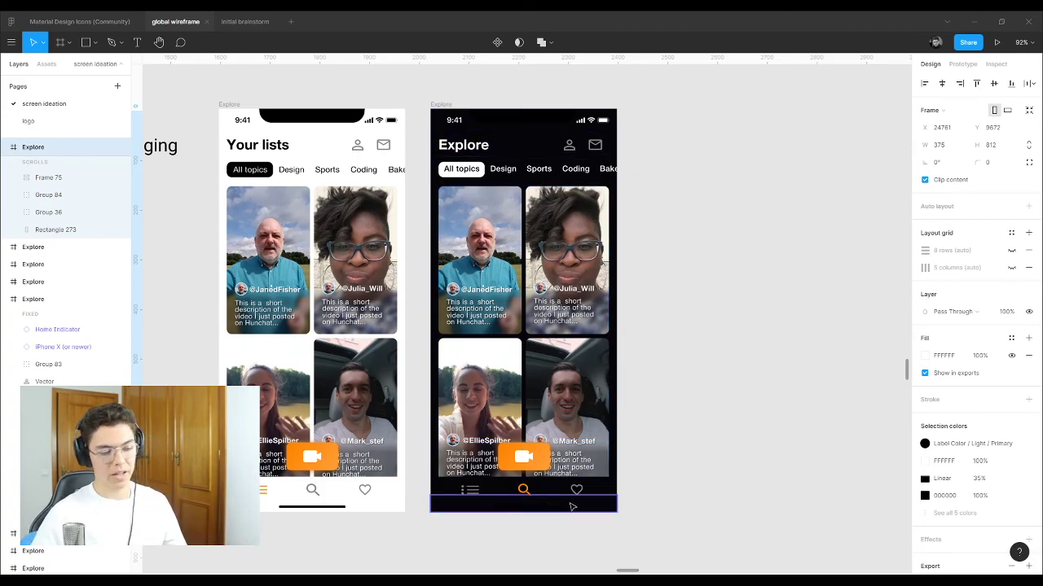
scroll(430, 237, "up", 3)
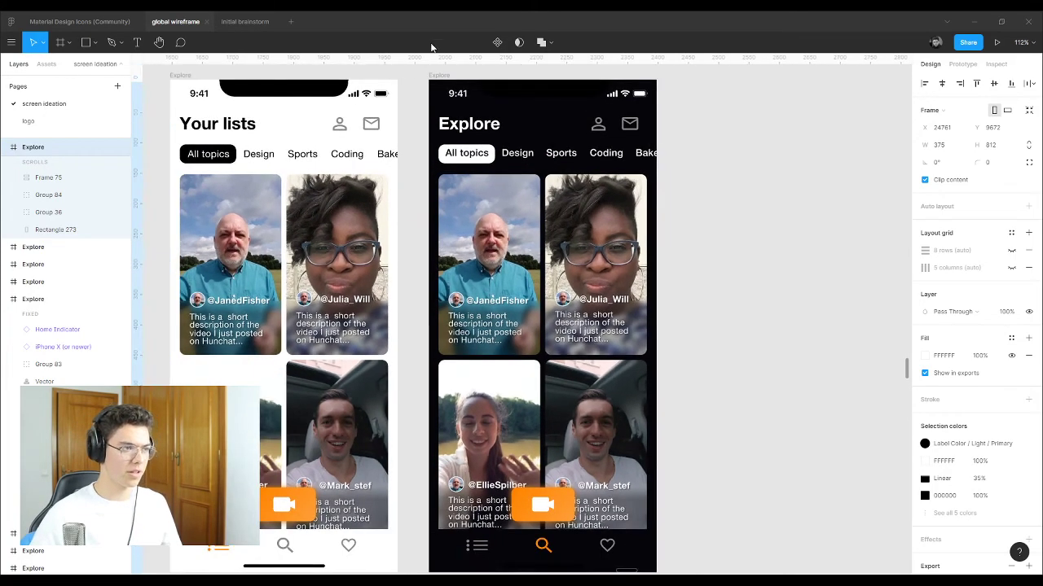
scroll(429, 100, "down", 5)
left_click(478, 277)
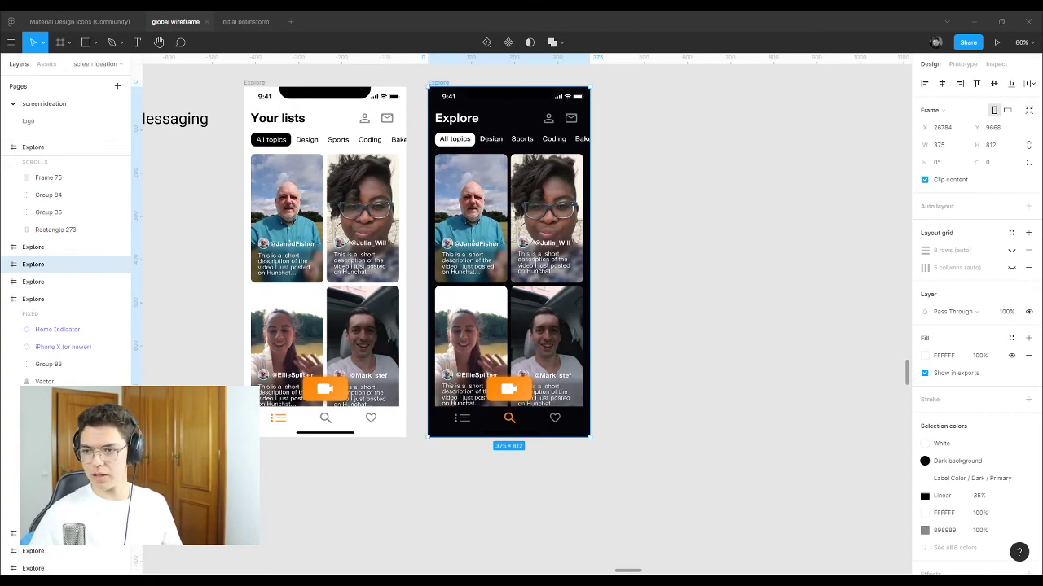
left_click(254, 84)
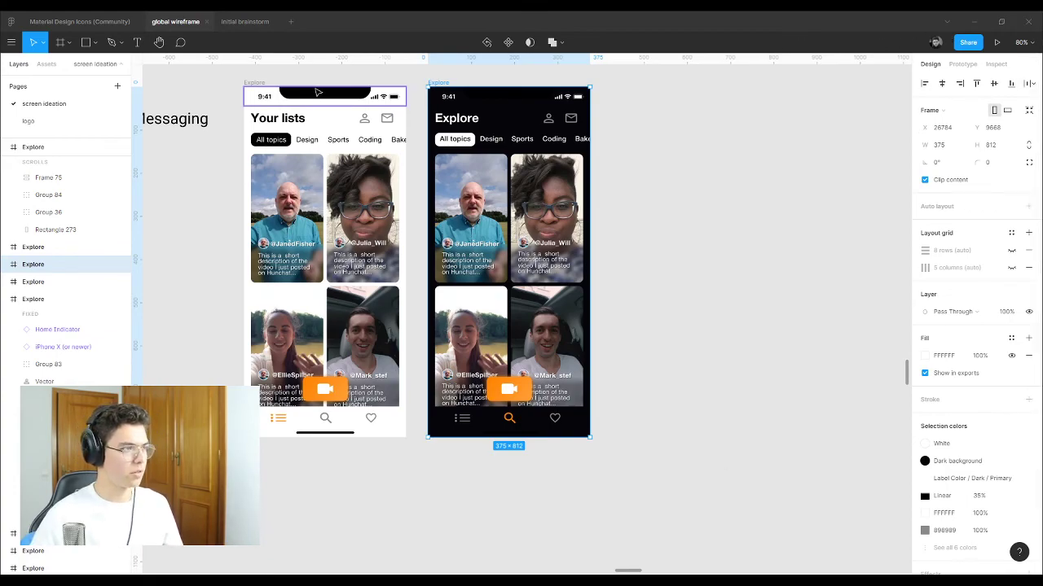
left_click(442, 83)
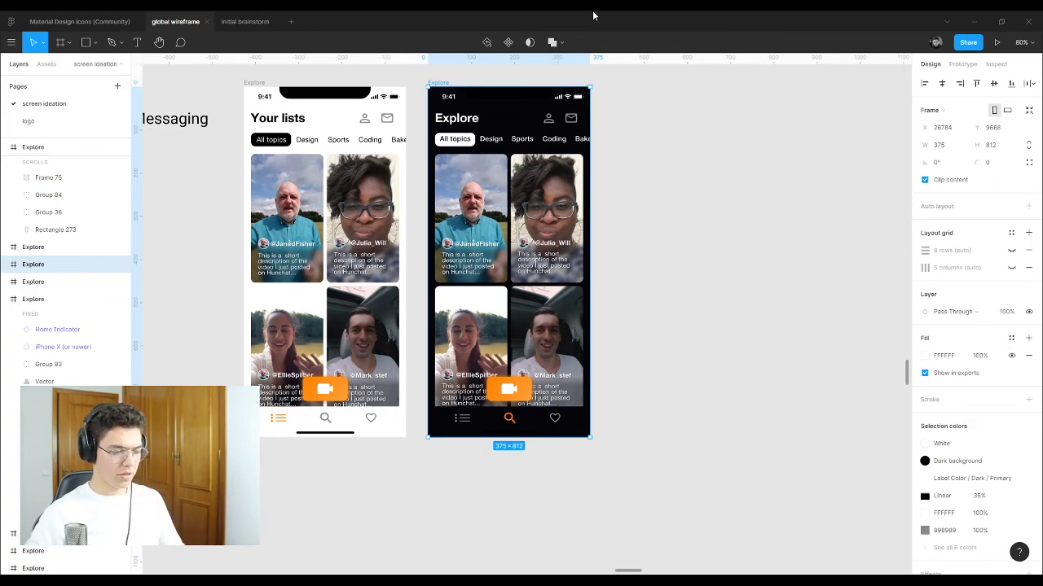
scroll(619, 350, "down", 4)
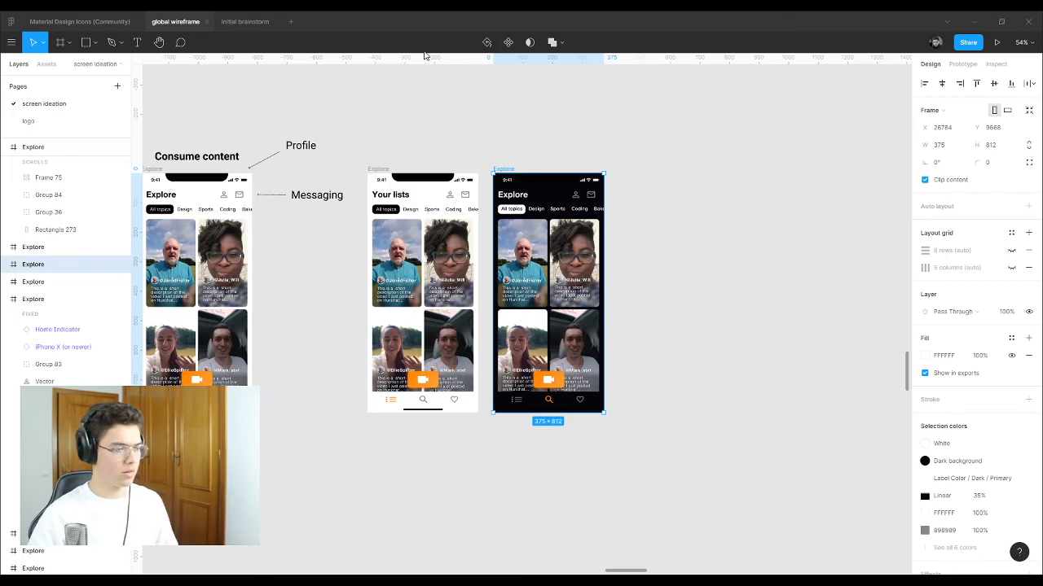
scroll(415, 291, "down", 5)
scroll(415, 291, "up", 4)
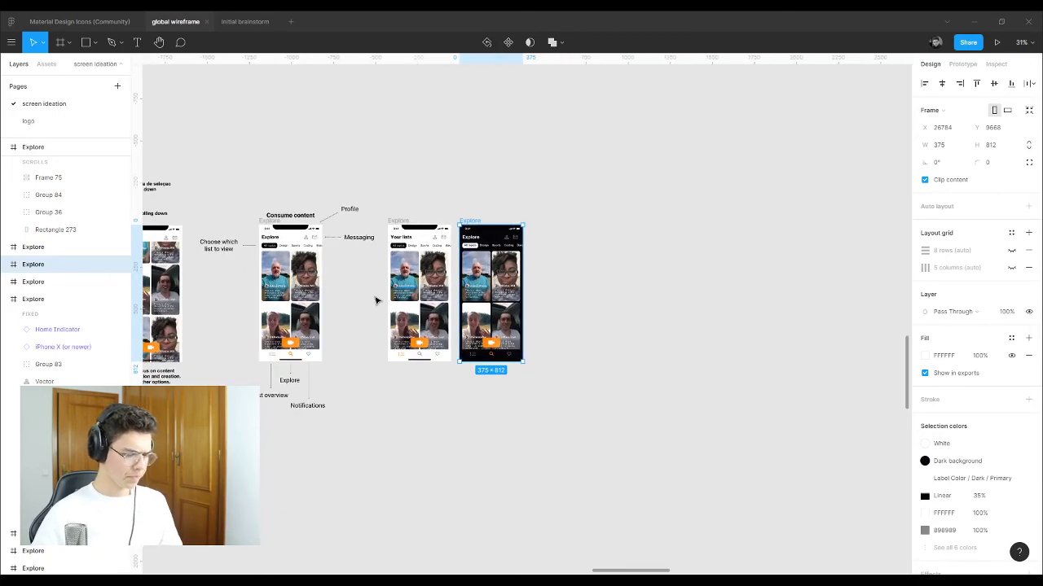
scroll(486, 277, "up", 6)
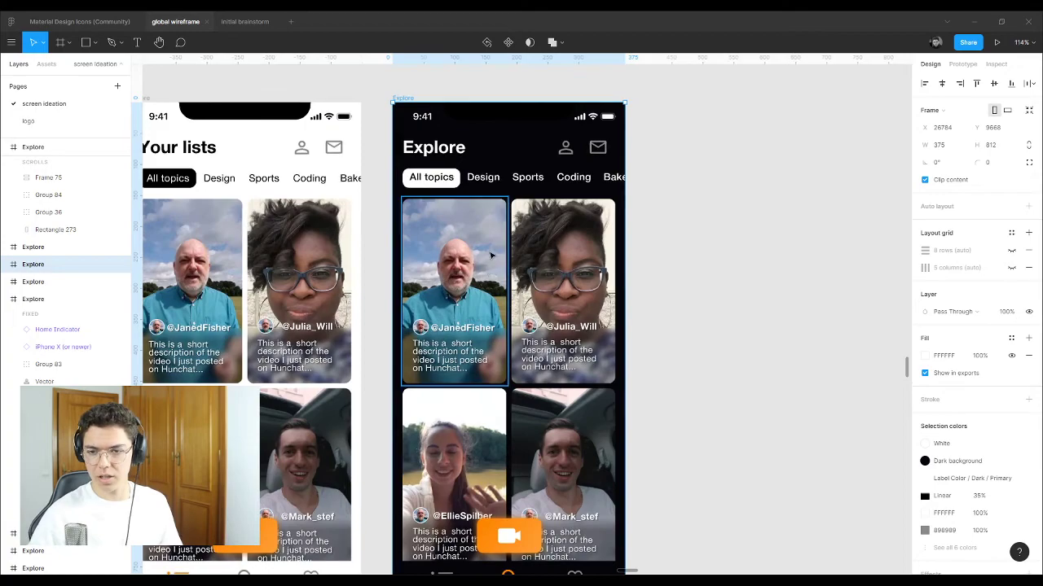
scroll(558, 205, "down", 1)
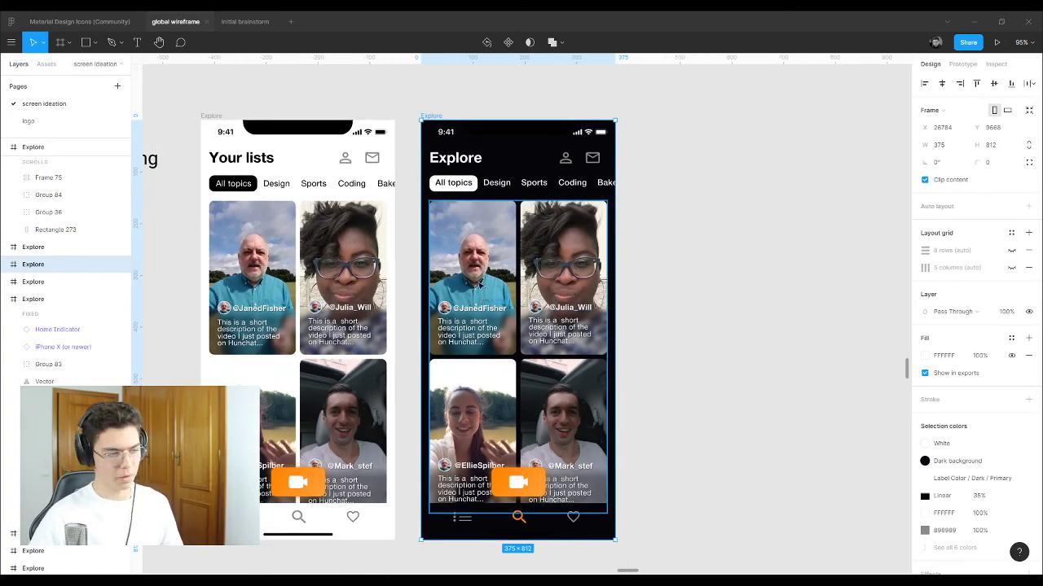
scroll(524, 267, "down", 15)
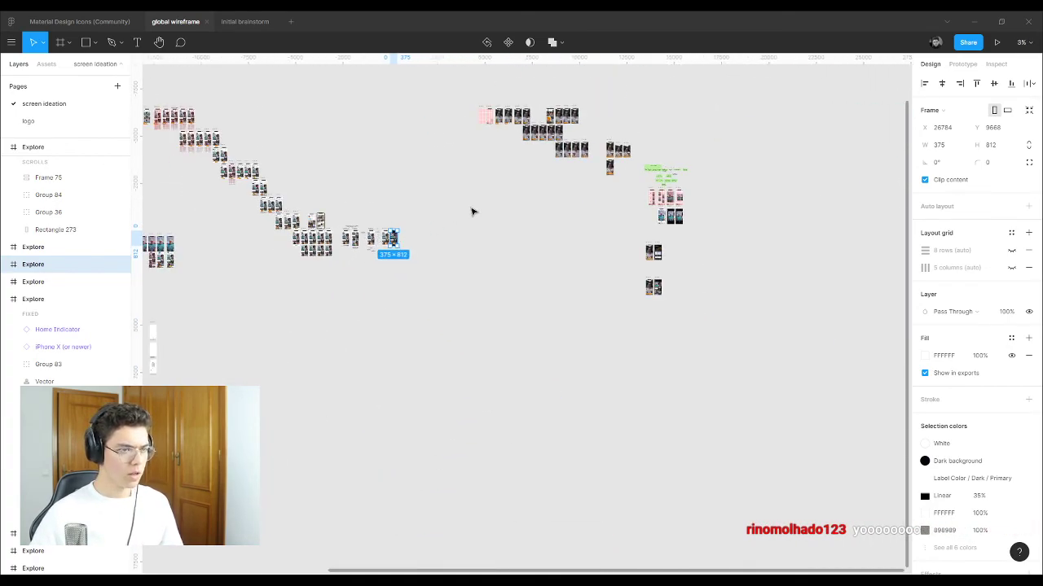
scroll(579, 252, "left", 3)
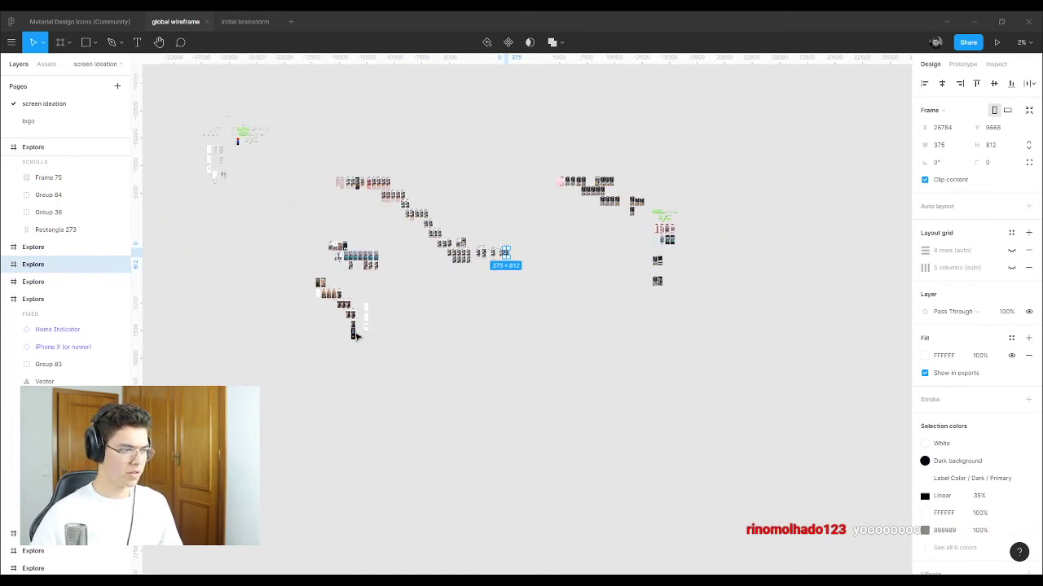
scroll(325, 338, "up", 4)
scroll(326, 337, "up", 10)
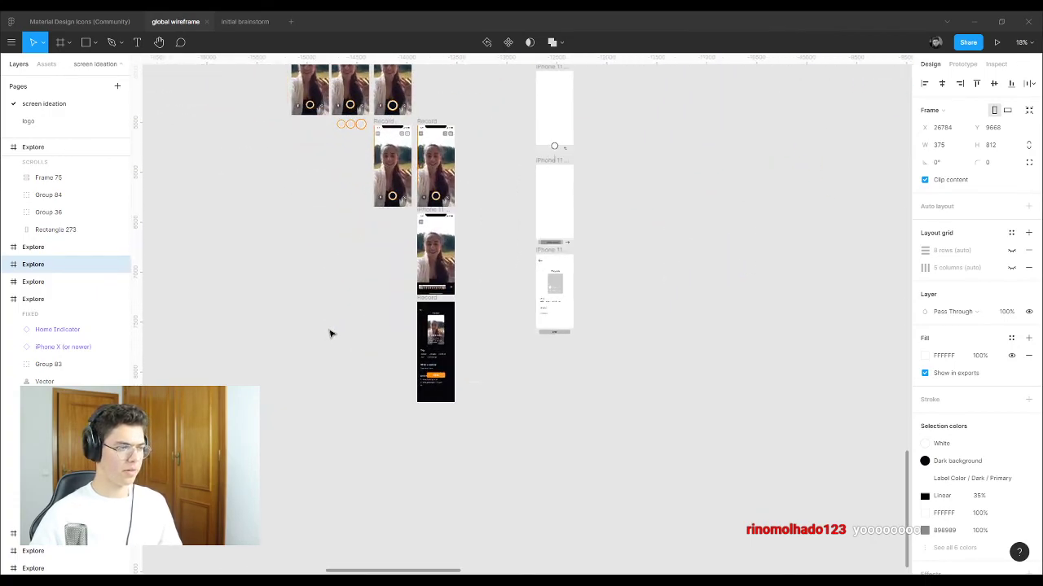
scroll(575, 430, "up", 5)
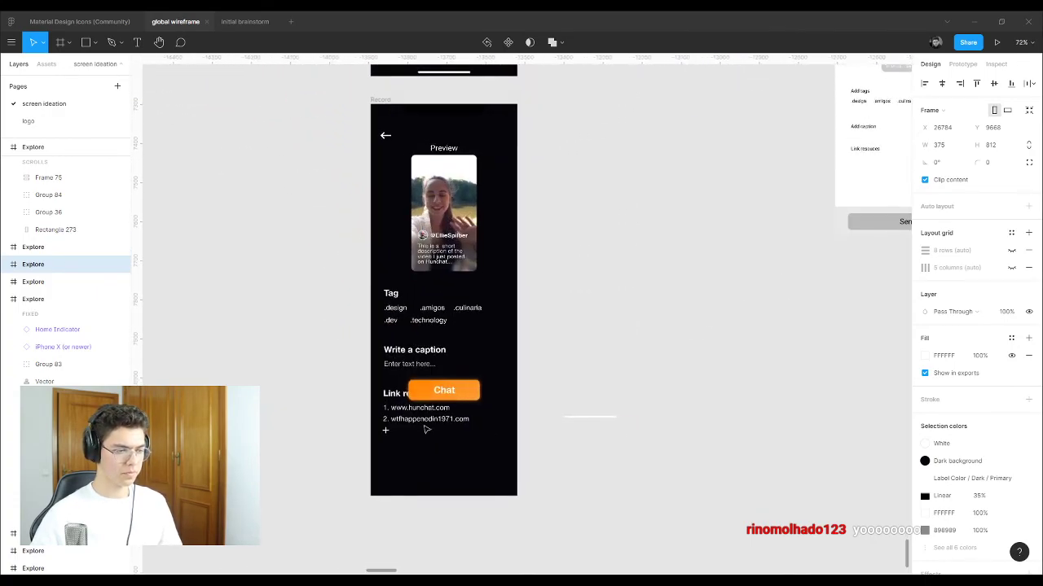
Step: Check the Home Indicator element in the phone mockup
left_click(597, 415)
left_click(720, 321)
left_click(631, 417)
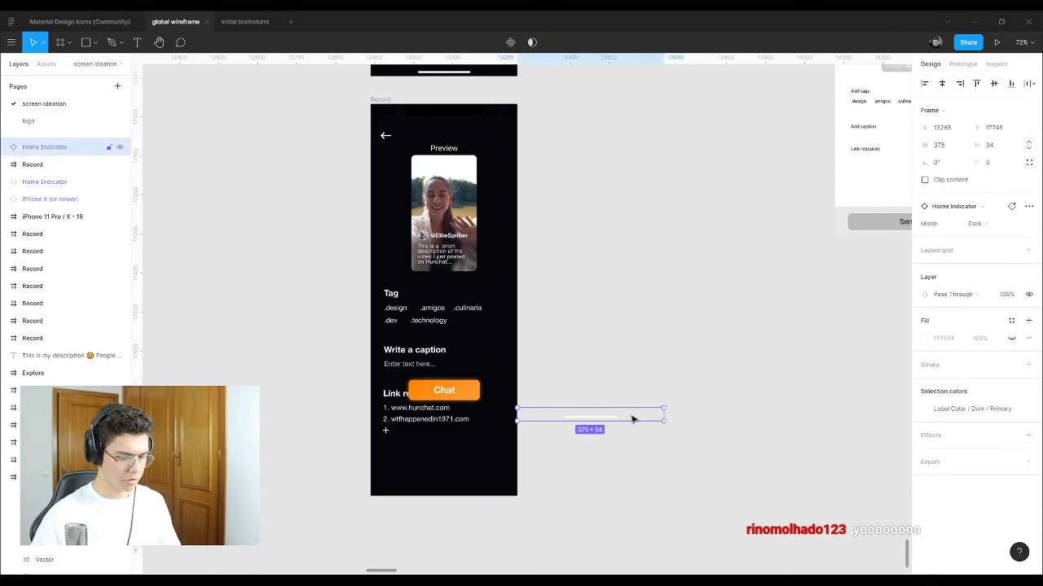
left_click(663, 315)
scroll(592, 357, "up", 3)
scroll(593, 358, "up", 3)
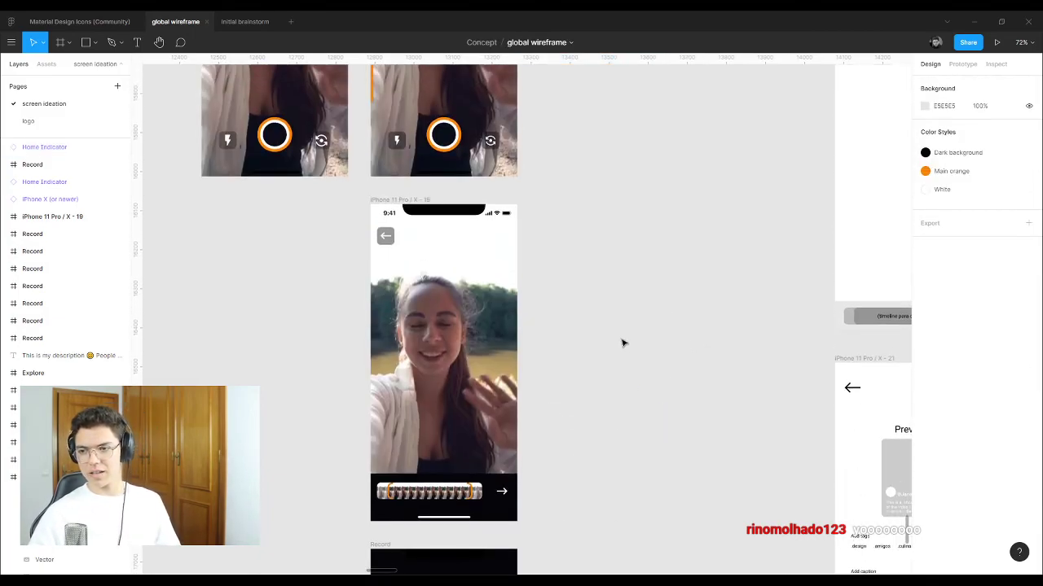
scroll(542, 327, "up", 4)
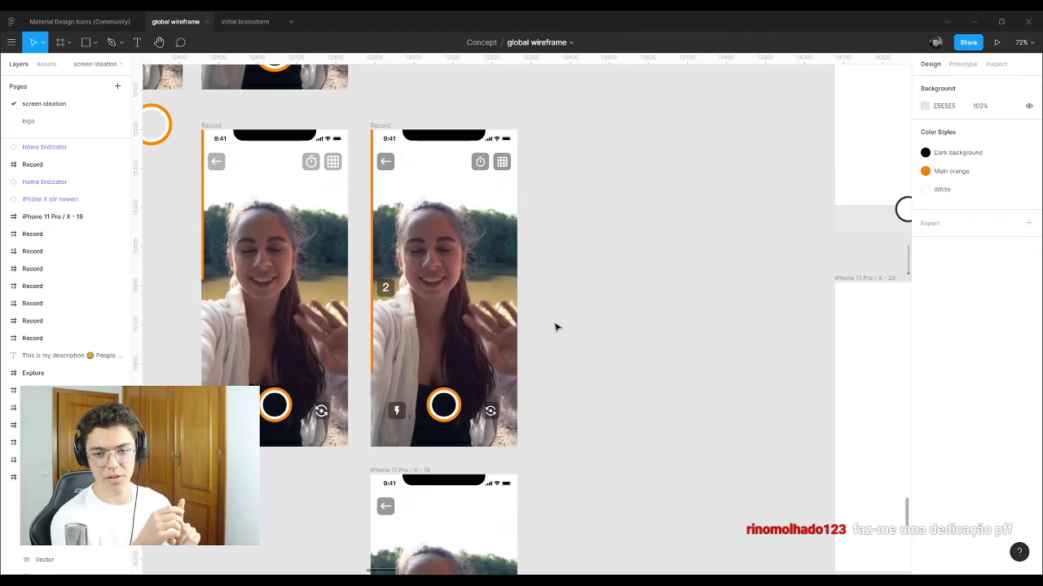
scroll(556, 328, "down", 10)
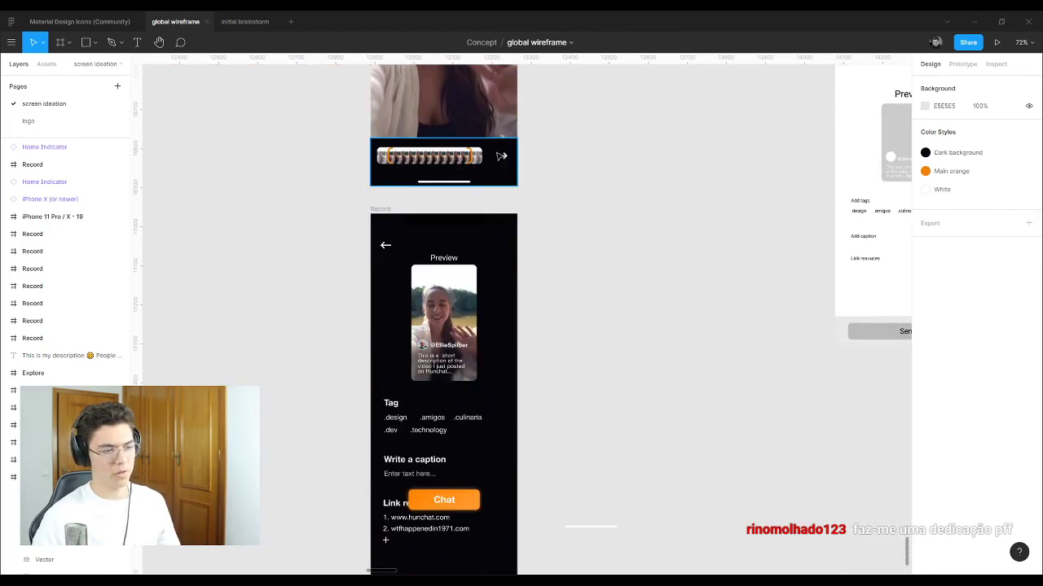
scroll(437, 295, "up", 5)
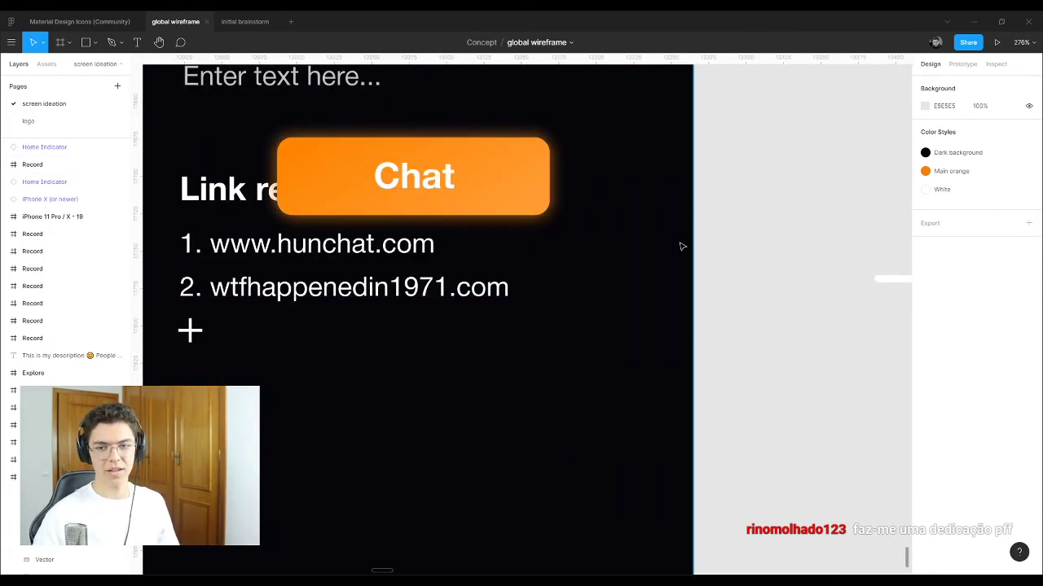
scroll(681, 246, "down", 5)
scroll(537, 184, "up", 3)
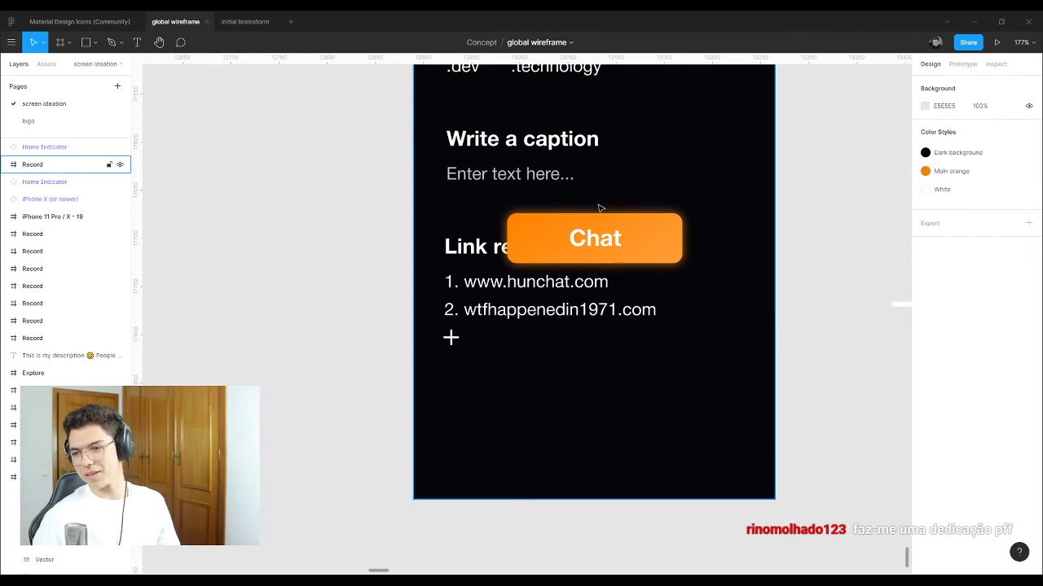
scroll(523, 211, "down", 4)
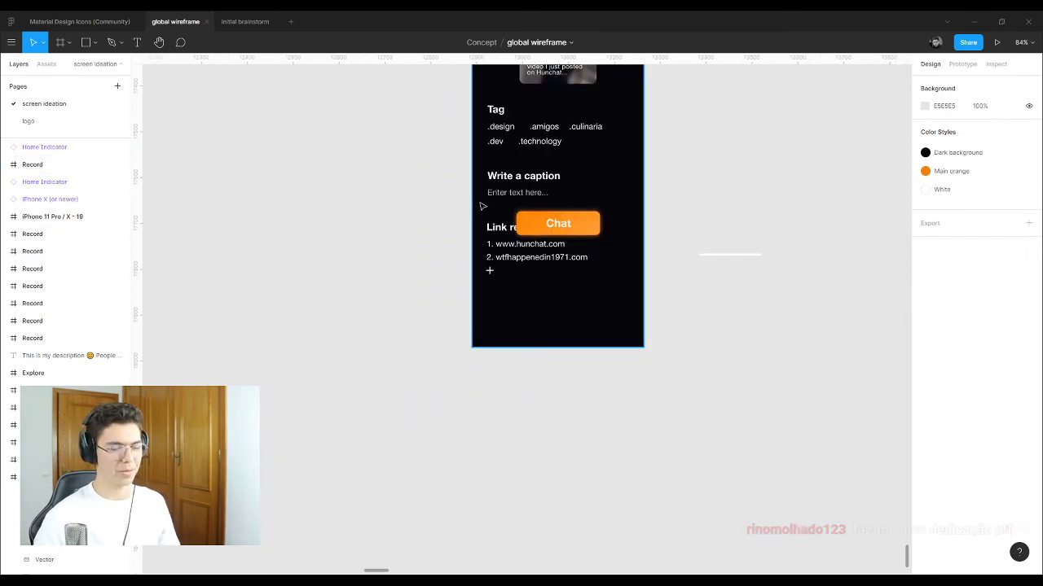
scroll(500, 215, "up", 5)
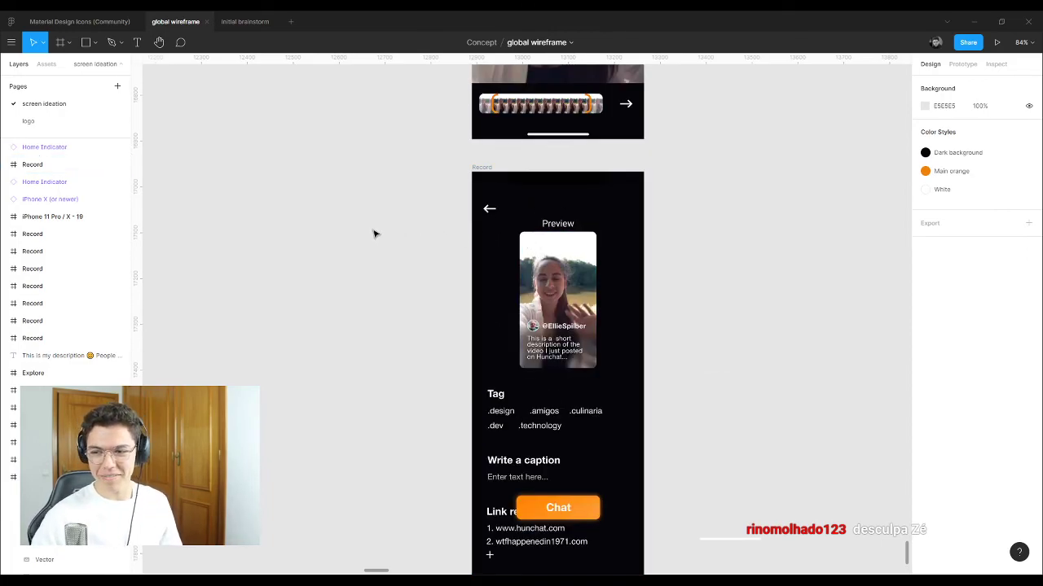
scroll(373, 233, "down", 6)
Step: Check the second Record camera frame, then go to the 'logo' page
left_click(454, 195)
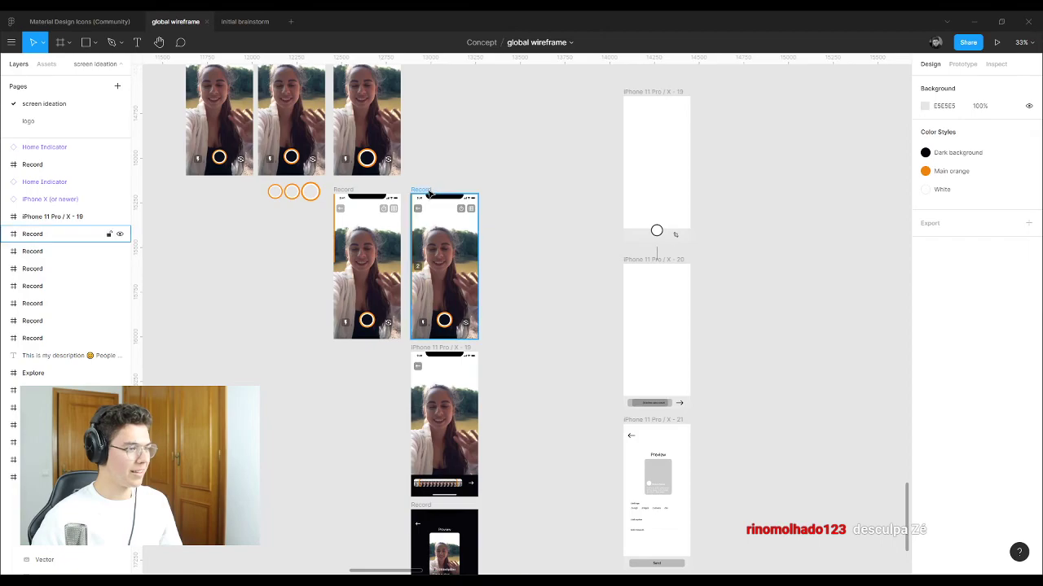
scroll(450, 391, "down", 4)
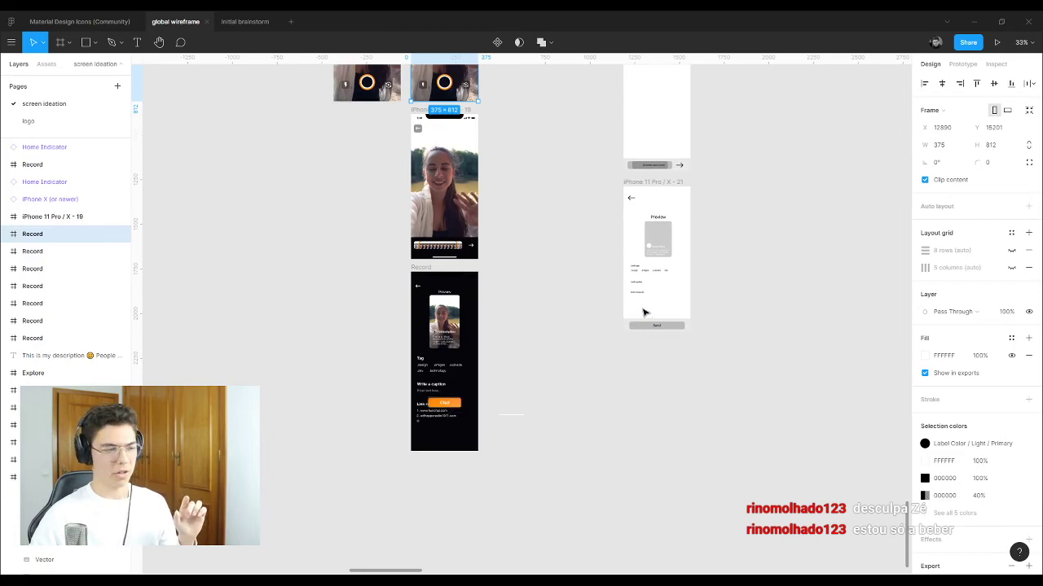
left_click(561, 342)
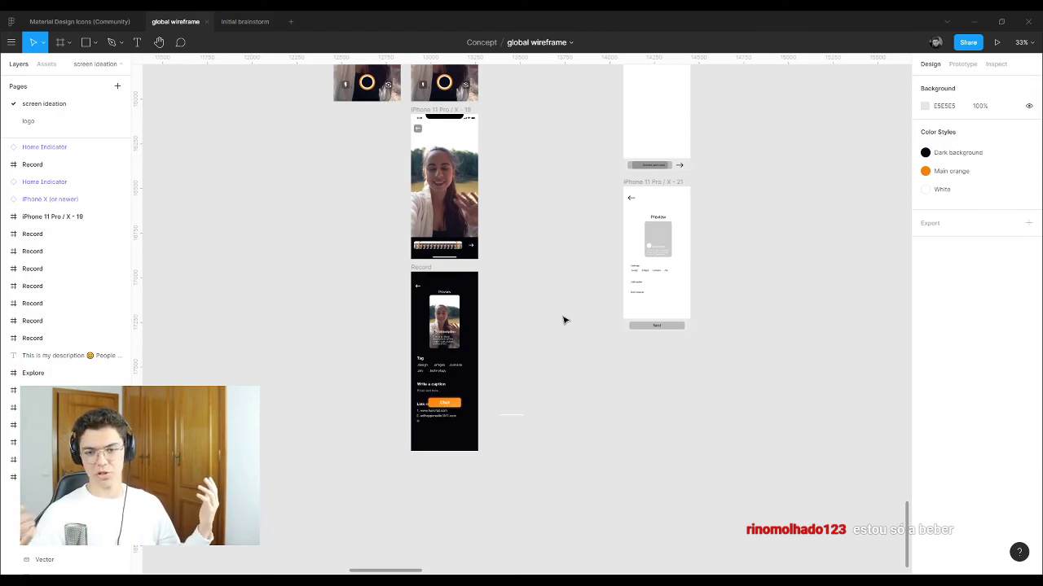
left_click(27, 120)
scroll(804, 296, "down", 10)
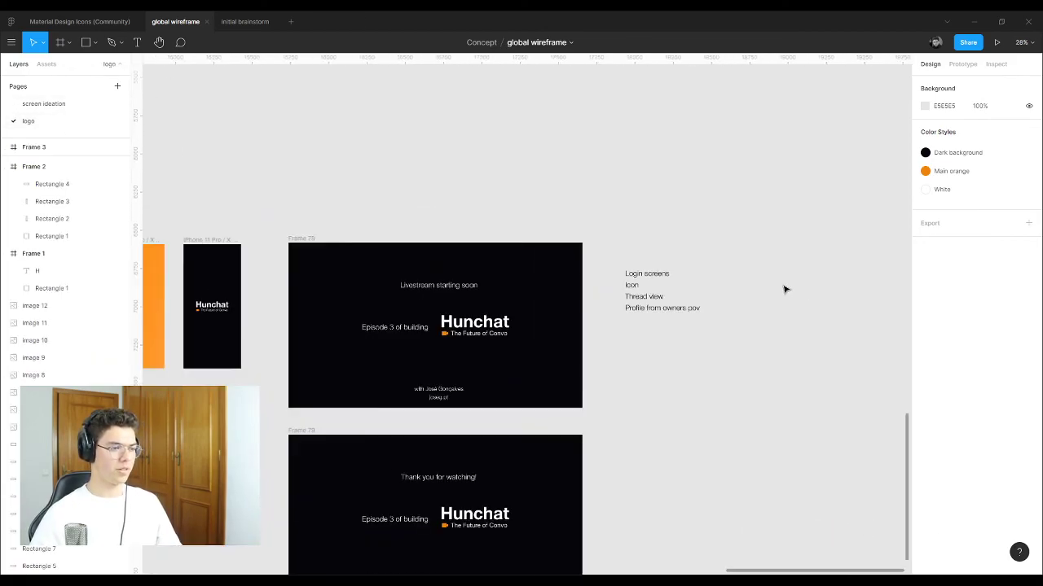
scroll(562, 287, "up", 5)
scroll(562, 287, "up", 5)
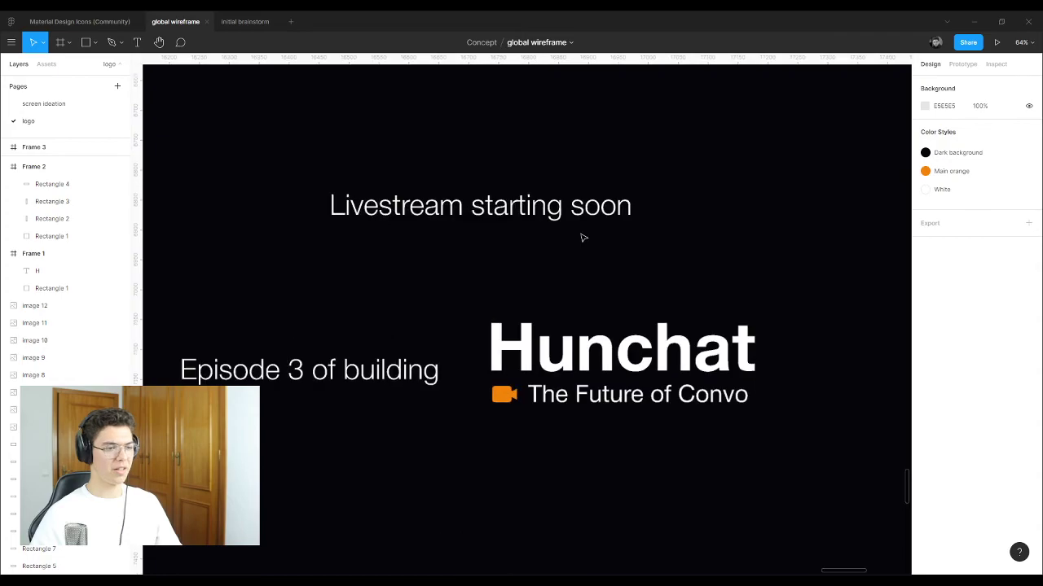
scroll(581, 235, "down", 2)
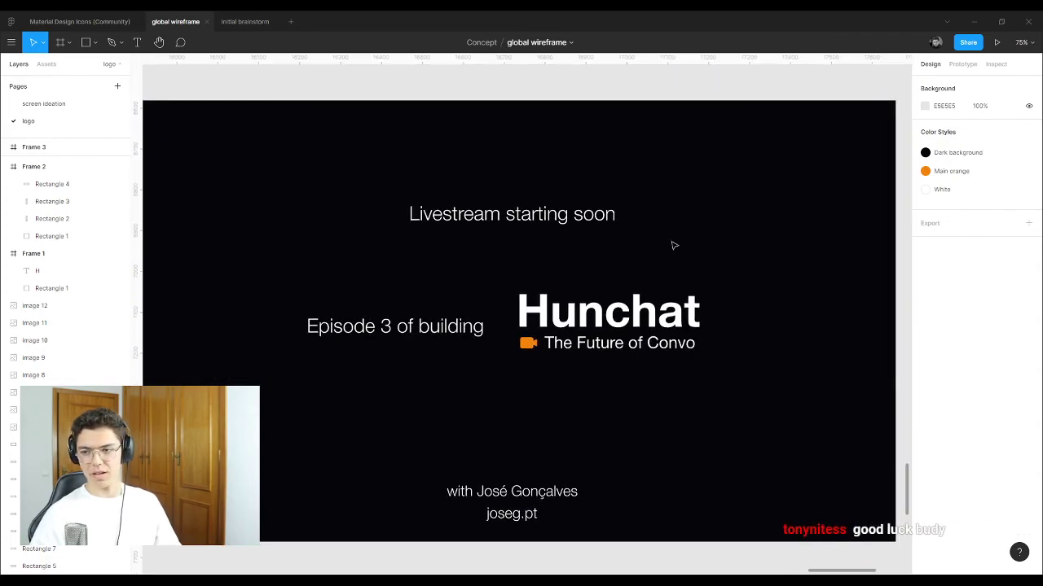
scroll(673, 245, "down", 1)
scroll(512, 238, "down", 2)
scroll(512, 240, "up", 3)
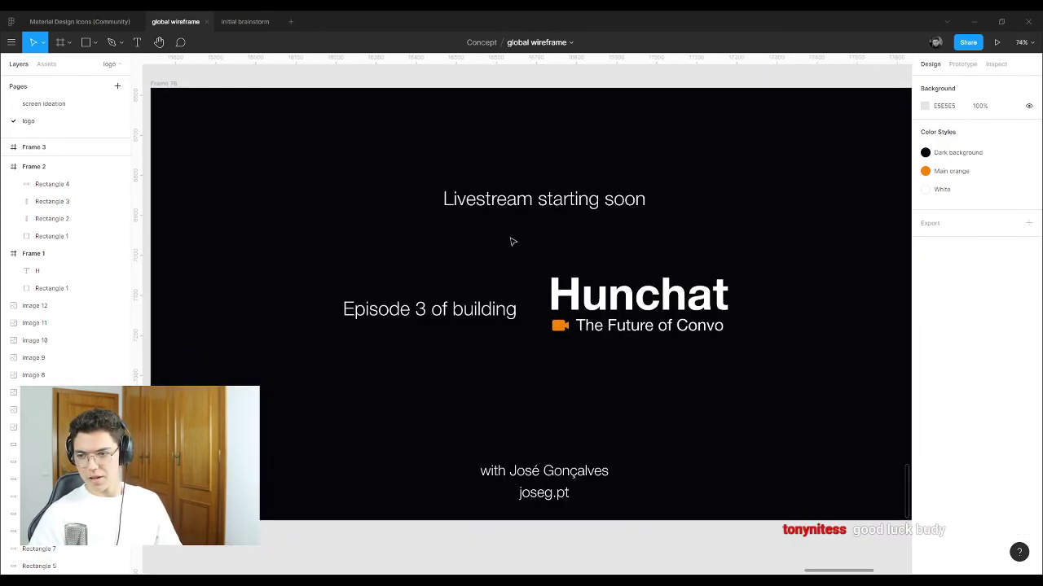
scroll(512, 240, "down", 4)
scroll(513, 241, "down", 4)
scroll(537, 235, "up", 4)
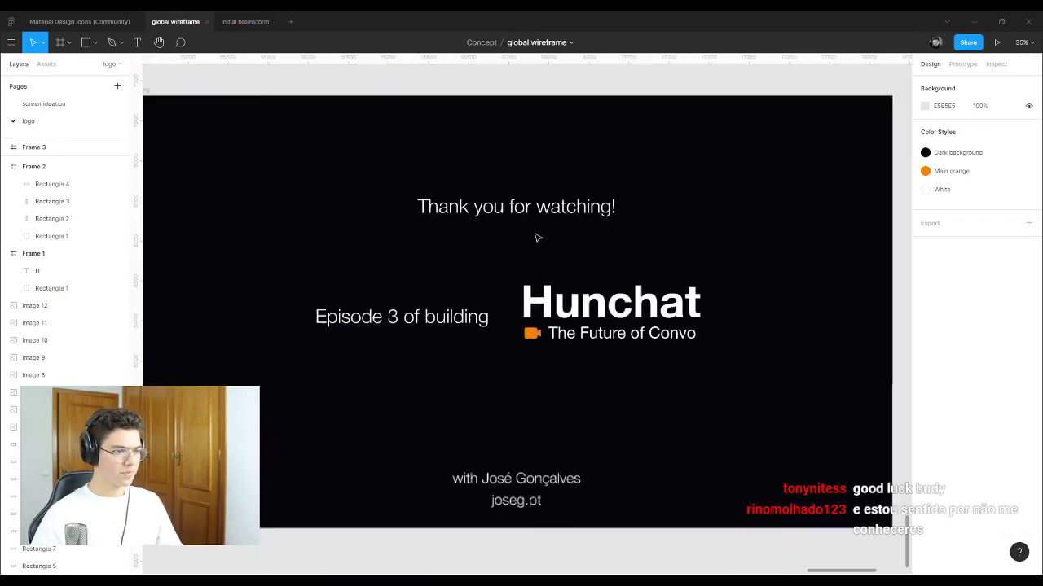
scroll(535, 232, "down", 1)
scroll(681, 257, "down", 8)
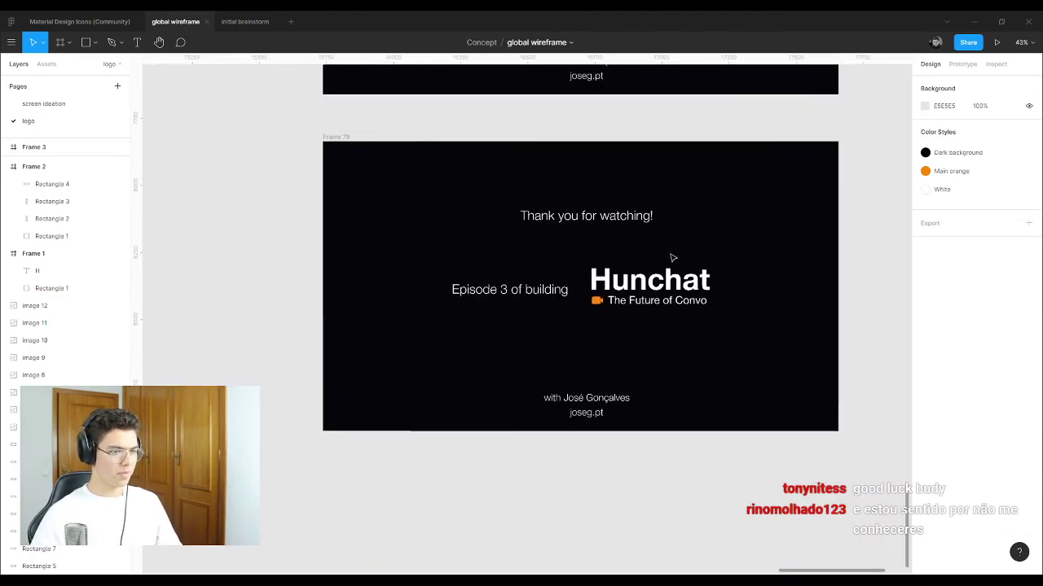
scroll(685, 197, "down", 3)
left_click_drag(475, 226, 692, 414)
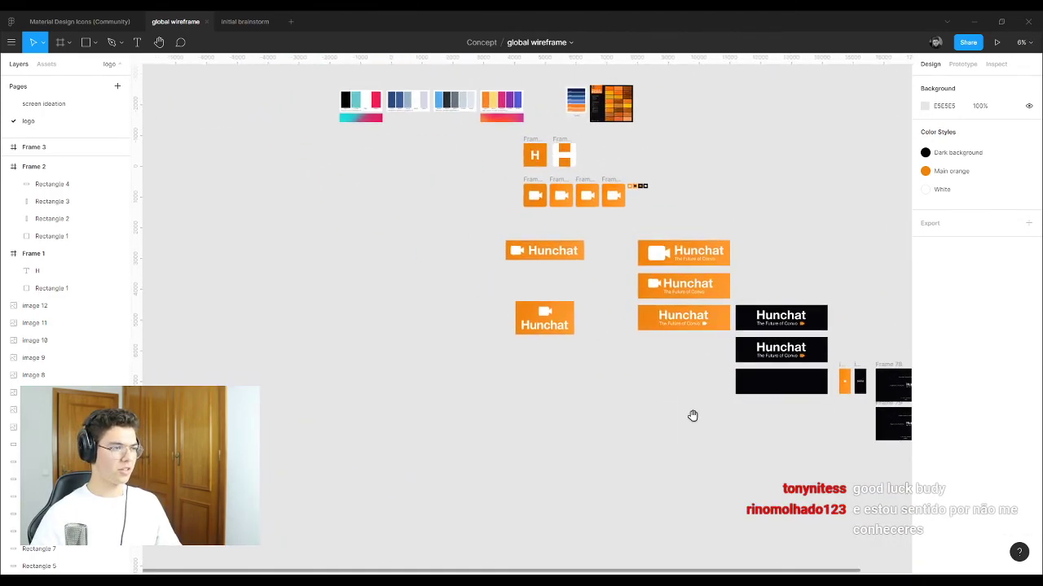
scroll(493, 451, "up", 3)
left_click_drag(493, 451, 337, 349)
scroll(497, 201, "up", 3)
scroll(525, 224, "up", 3)
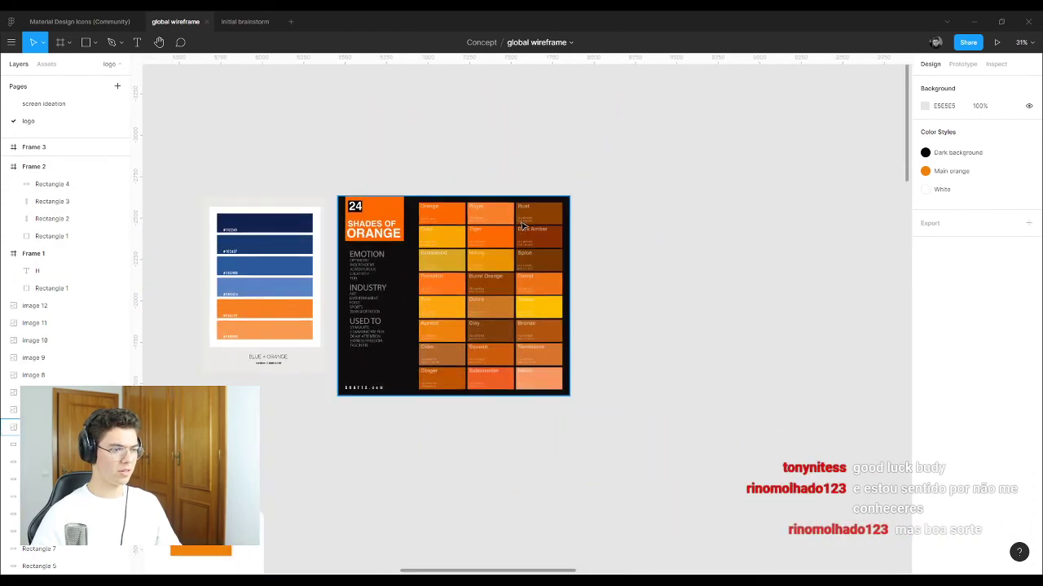
scroll(525, 224, "down", 3)
scroll(567, 433, "up", 4)
scroll(676, 416, "down", 3)
scroll(623, 288, "up", 4)
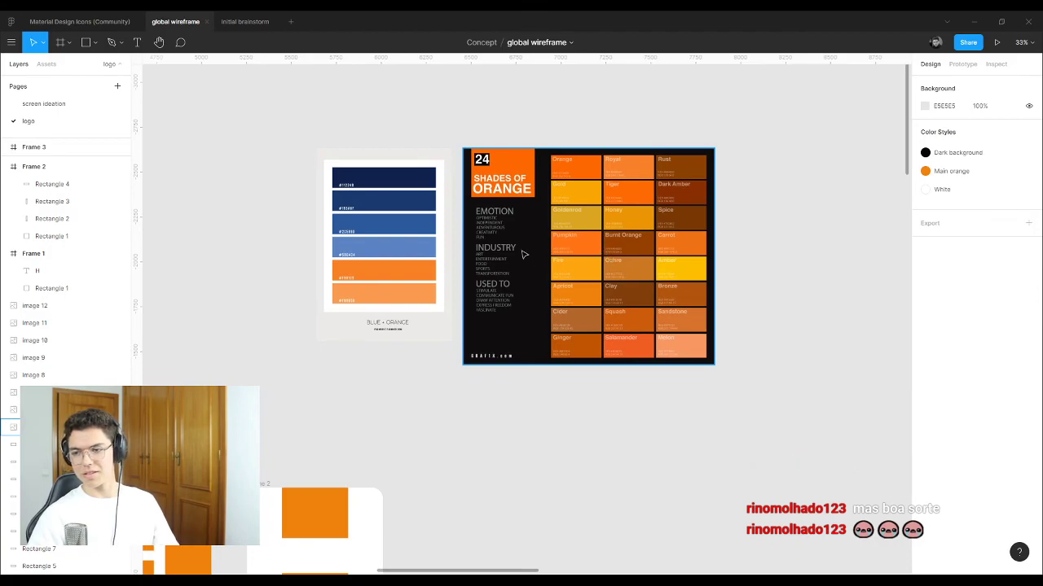
scroll(511, 244, "down", 2)
scroll(511, 237, "down", 1)
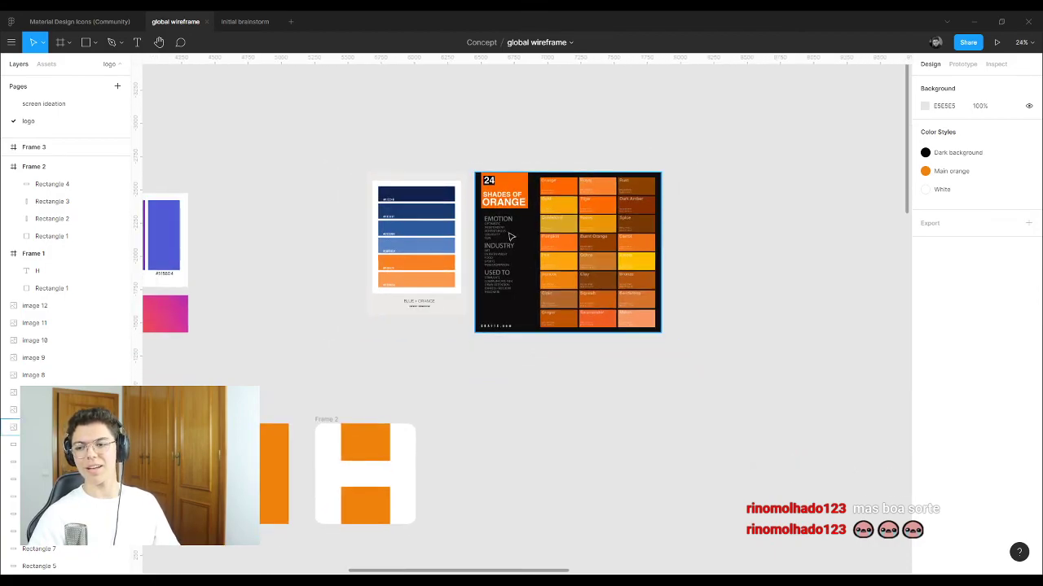
scroll(522, 226, "down", 1)
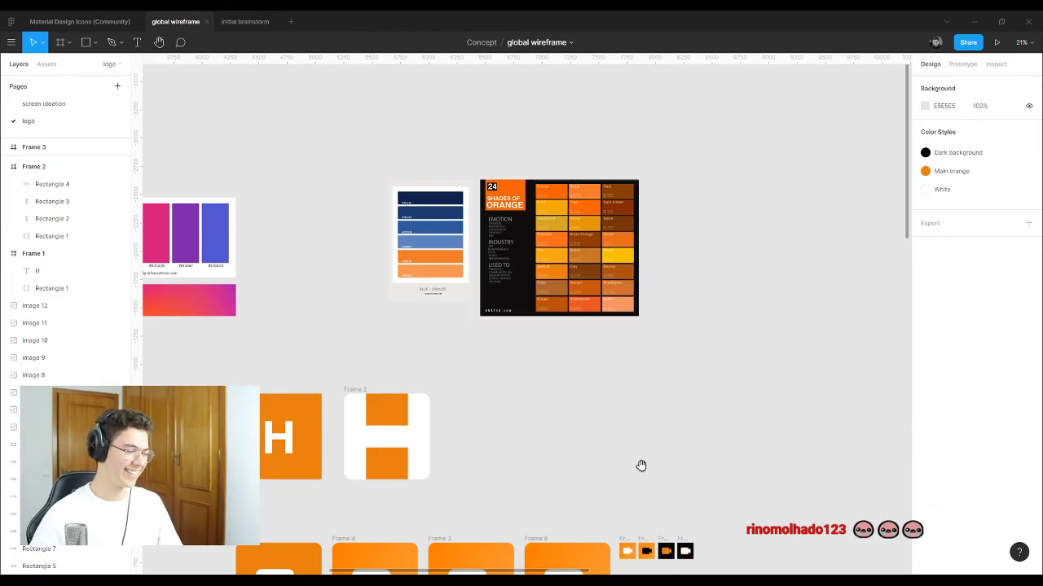
left_click_drag(641, 465, 570, 112)
scroll(603, 133, "up", 5)
scroll(506, 214, "down", 1)
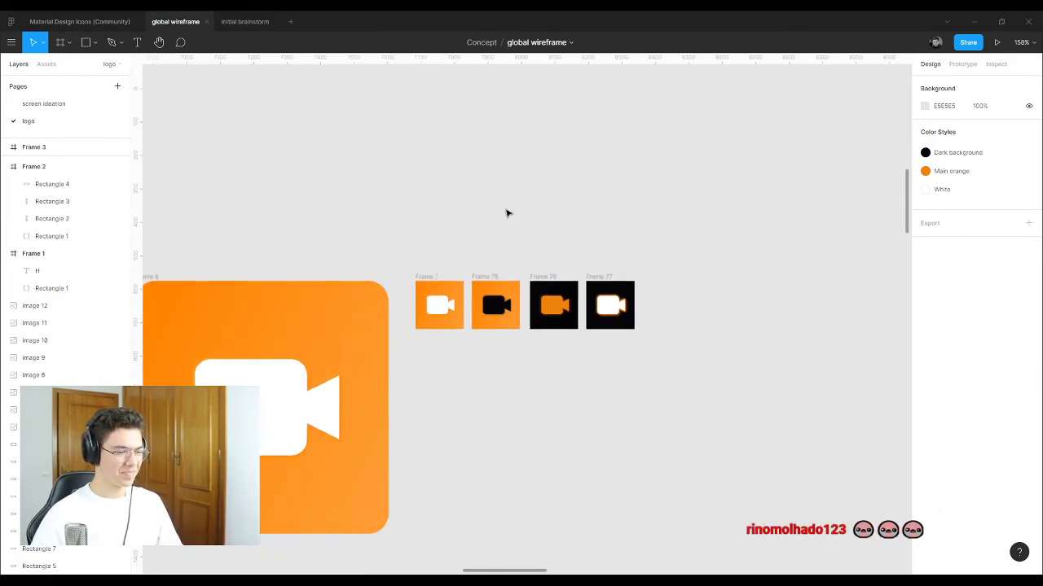
scroll(431, 281, "up", 3)
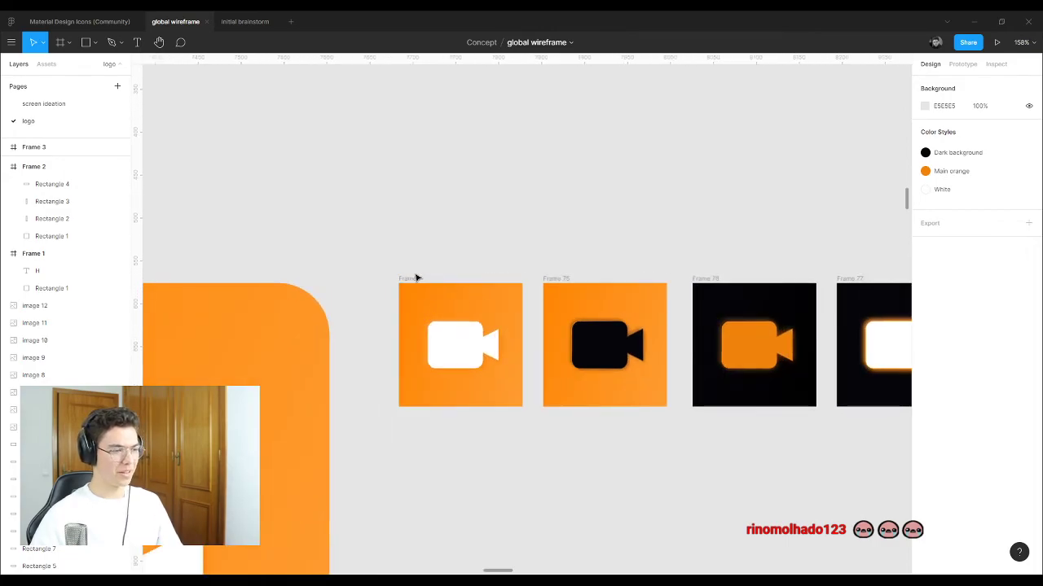
left_click(416, 278)
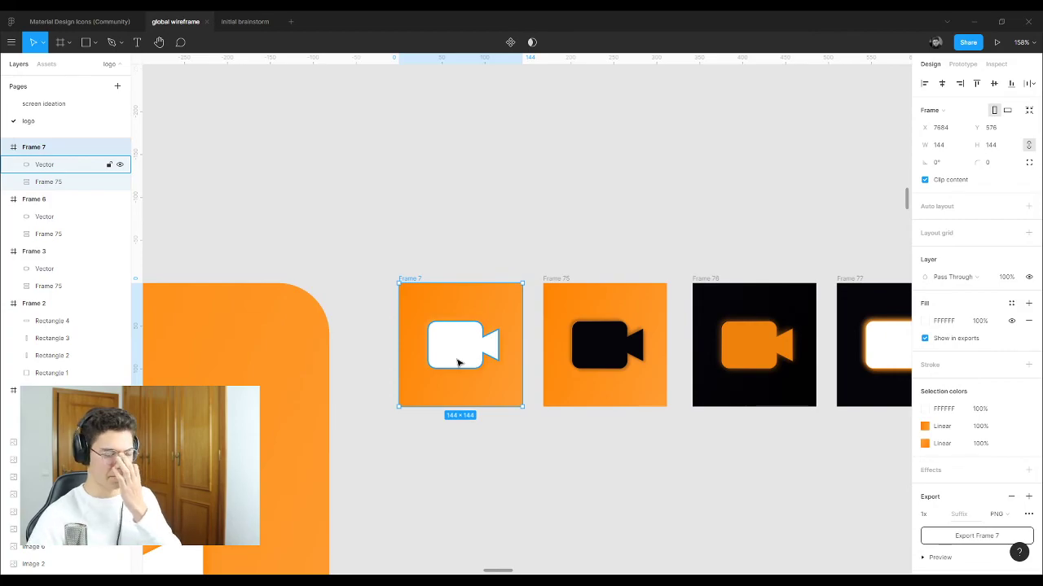
scroll(493, 214, "down", 5)
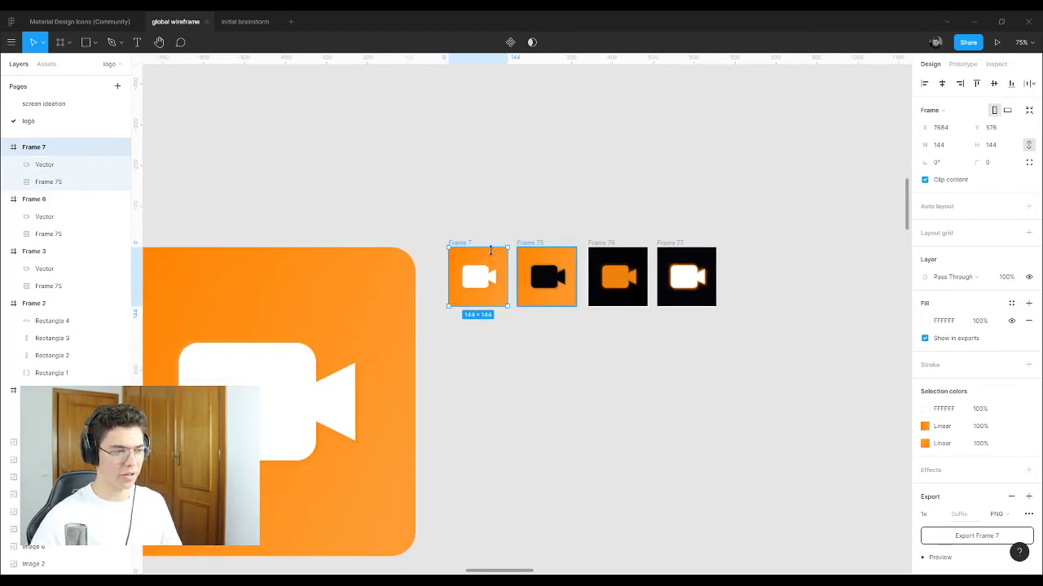
scroll(622, 263, "up", 3)
scroll(742, 215, "down", 3)
left_click_drag(741, 209, 370, 355)
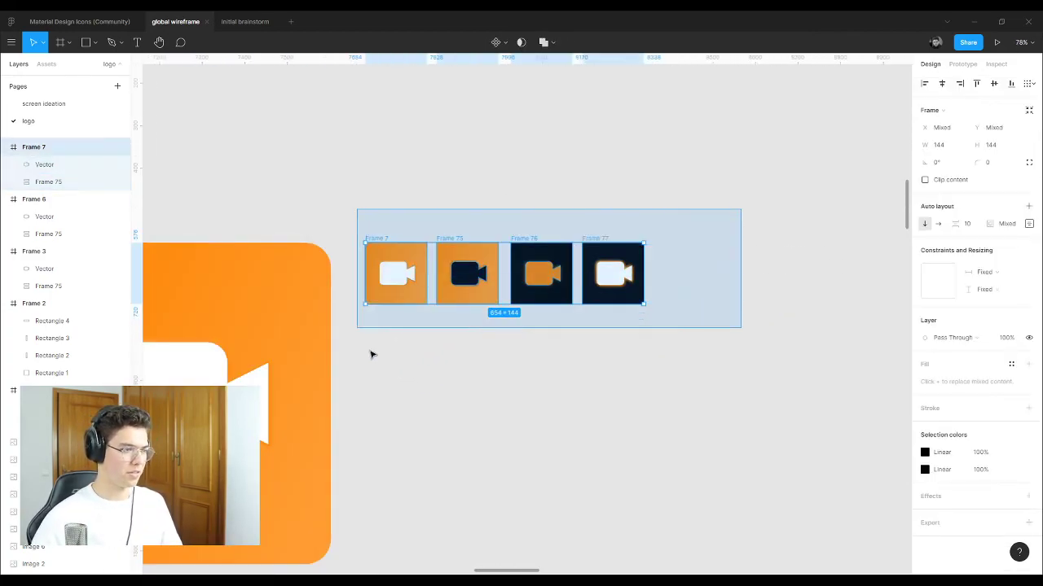
left_click(497, 159)
scroll(453, 203, "down", 10)
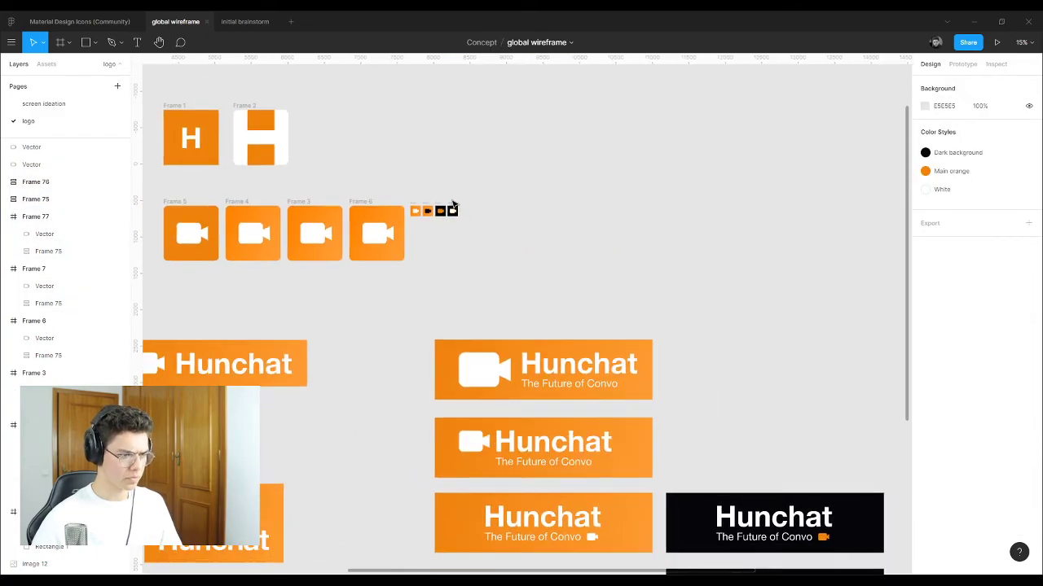
Step: Zoom around the black Hunchat logo banners and Frames 78/79 on the logo page
scroll(412, 276, "down", 4)
scroll(583, 424, "up", 8)
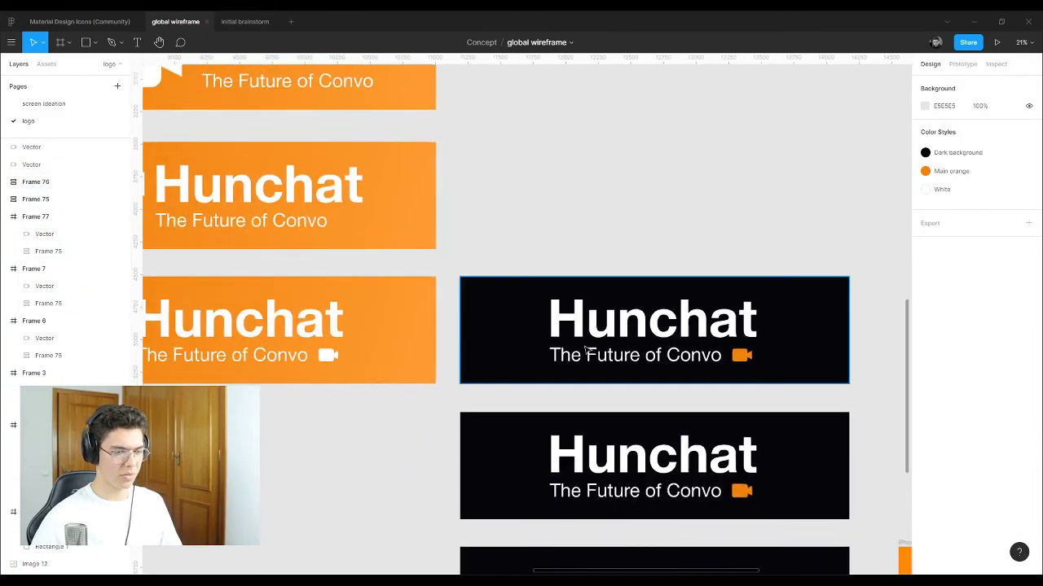
scroll(470, 359, "down", 1)
scroll(449, 323, "right", 5)
scroll(449, 324, "down", 2)
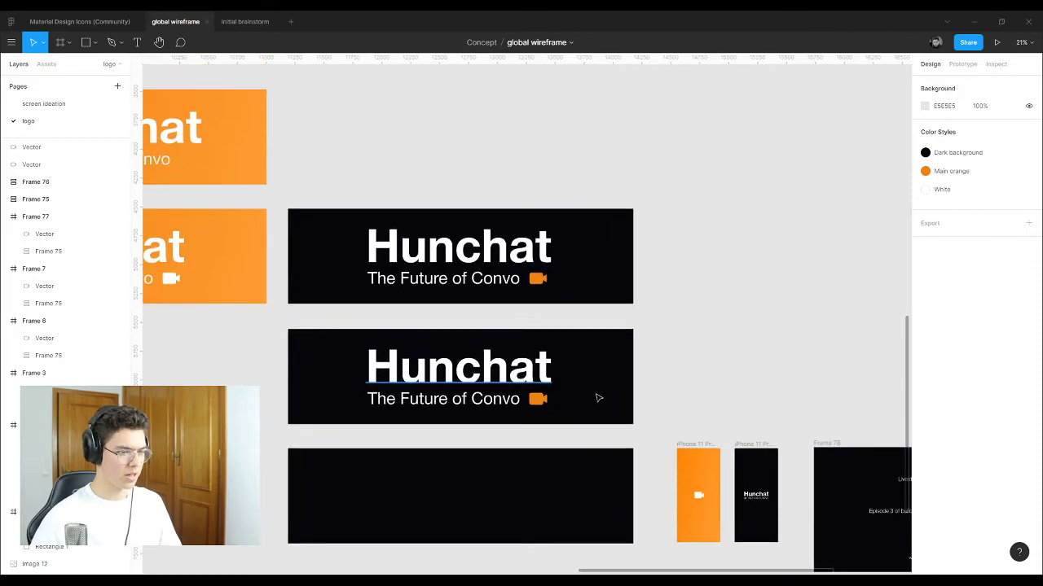
scroll(598, 397, "down", 6)
scroll(570, 398, "up", 4)
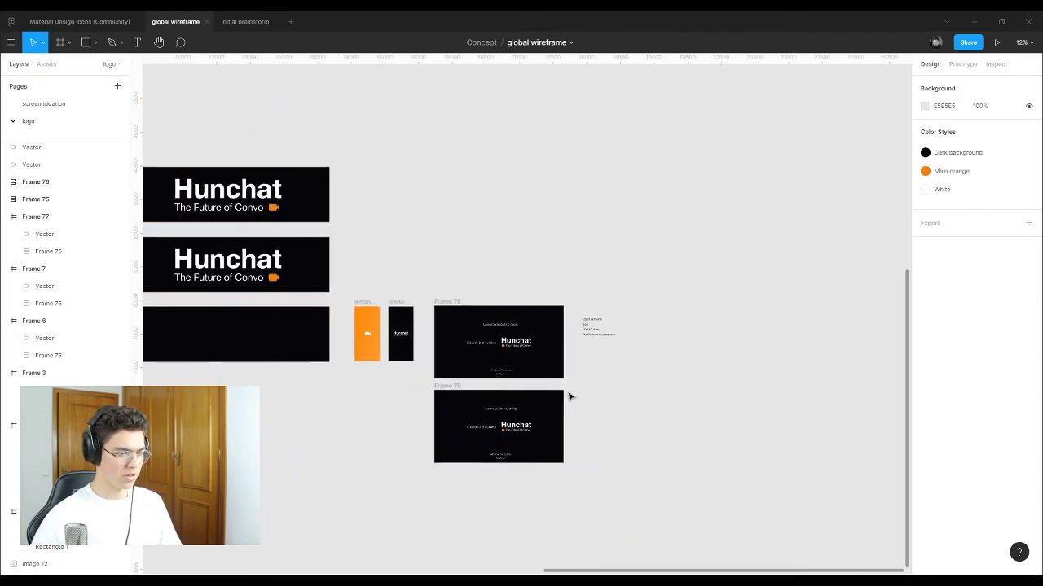
scroll(499, 342, "up", 10)
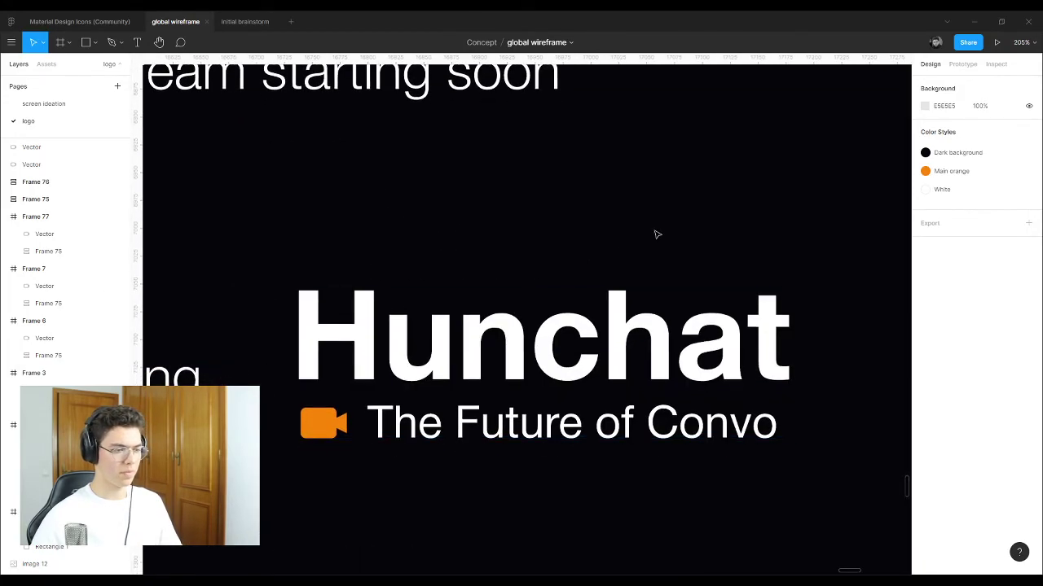
Step: Peek at the initial brainstorm file, then return to the global wireframe file
scroll(658, 233, "down", 2)
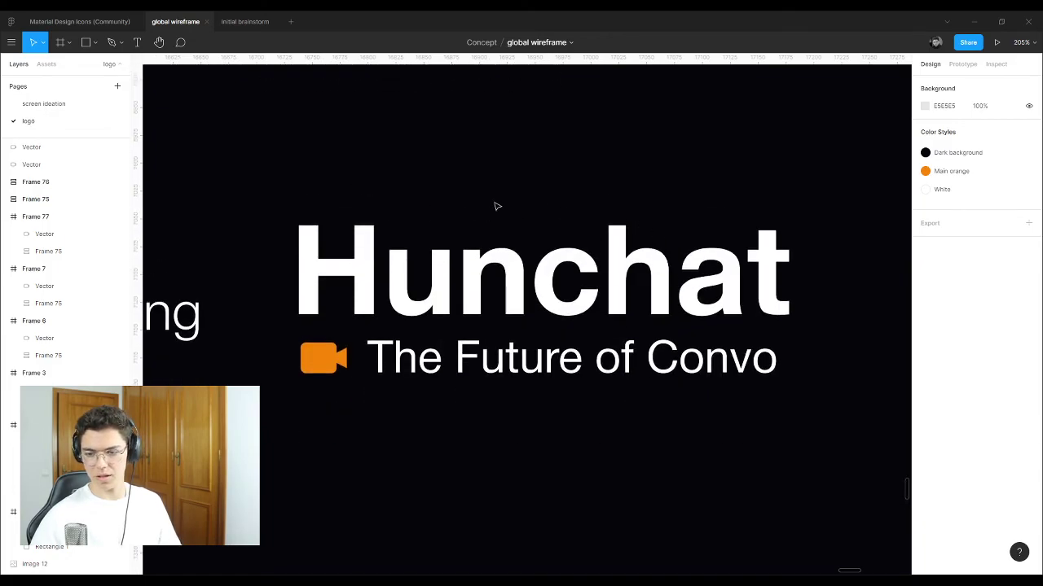
scroll(576, 235, "down", 8)
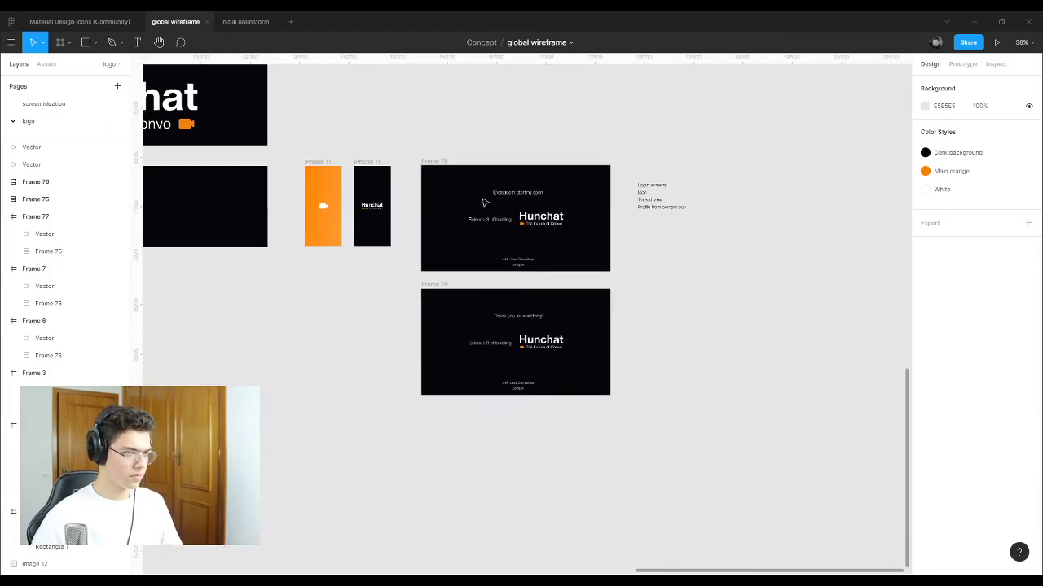
scroll(506, 206, "up", 4)
scroll(549, 237, "down", 4)
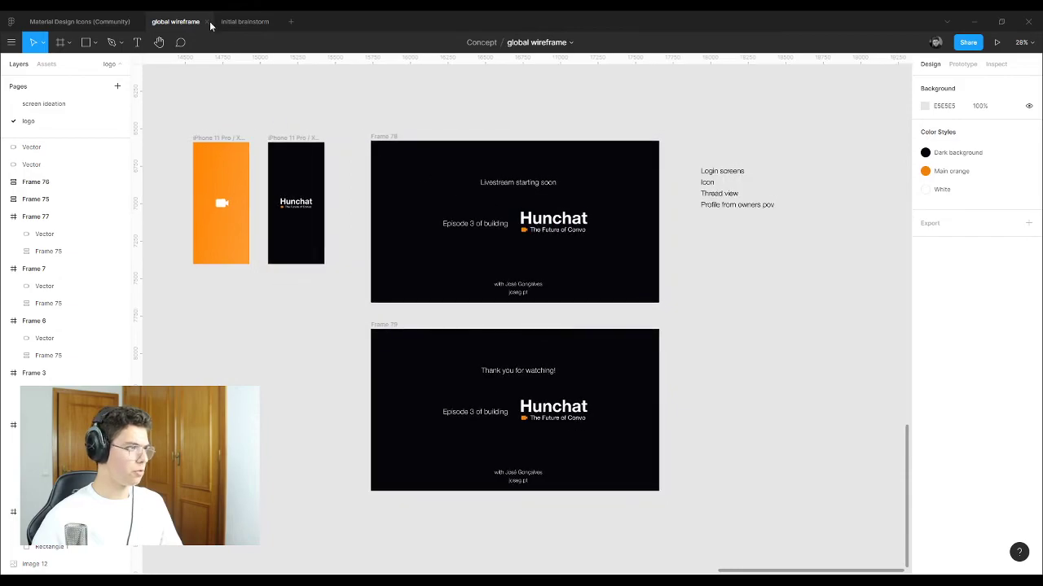
left_click(230, 22)
left_click(175, 22)
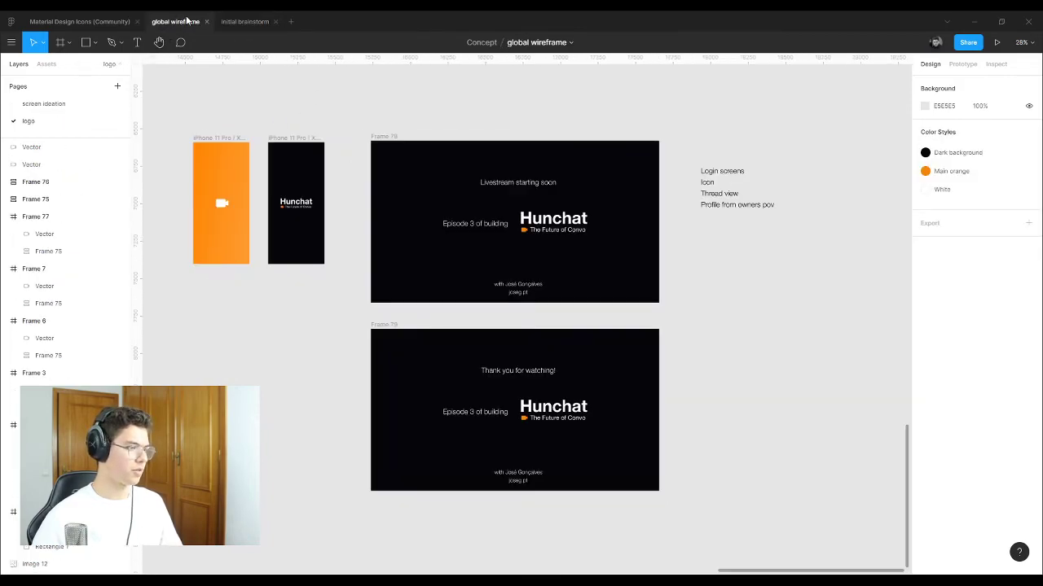
left_click(57, 105)
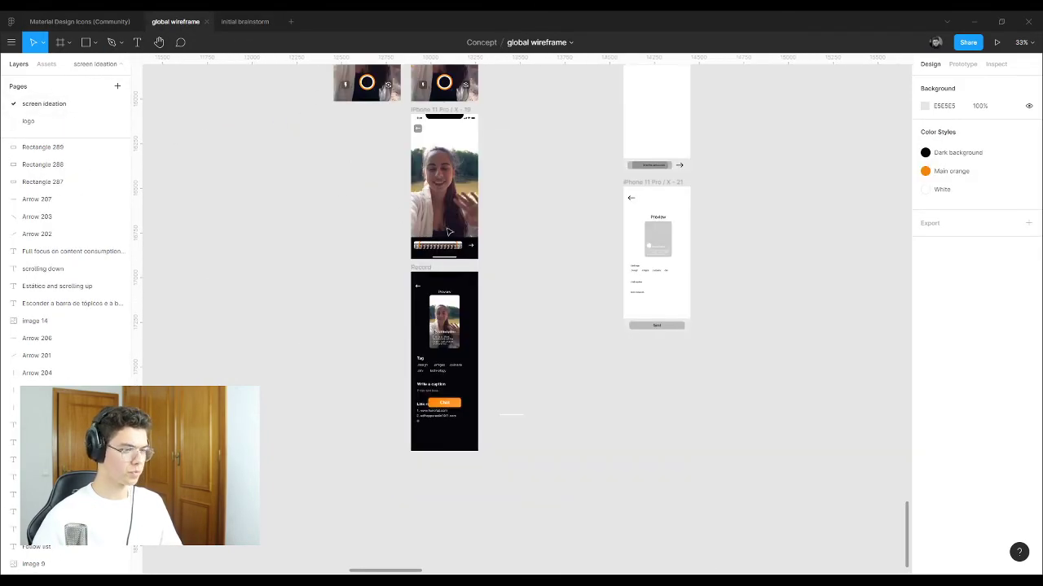
scroll(518, 323, "up", 3)
scroll(516, 325, "up", 1)
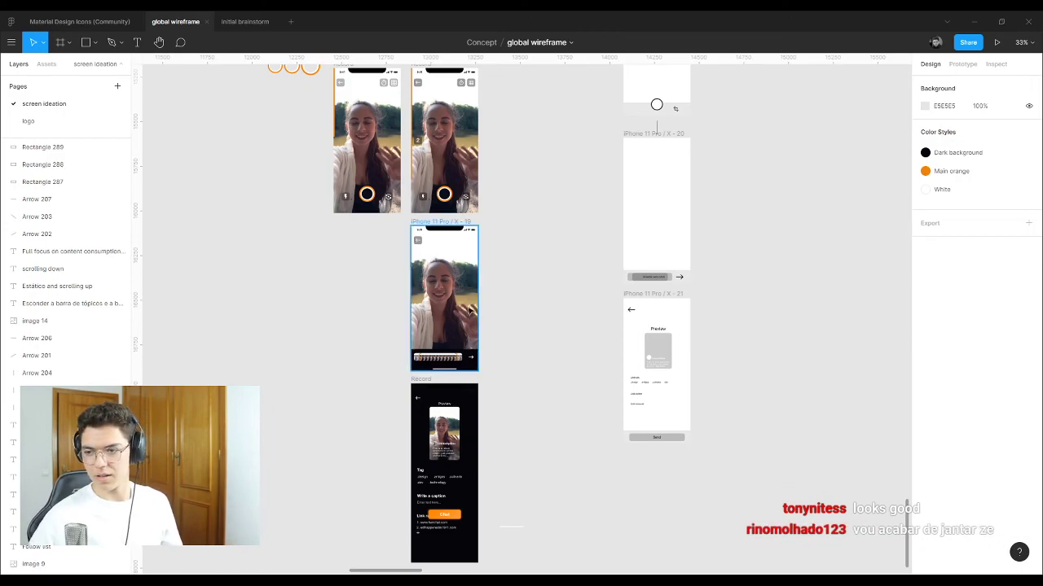
scroll(444, 293, "up", 10)
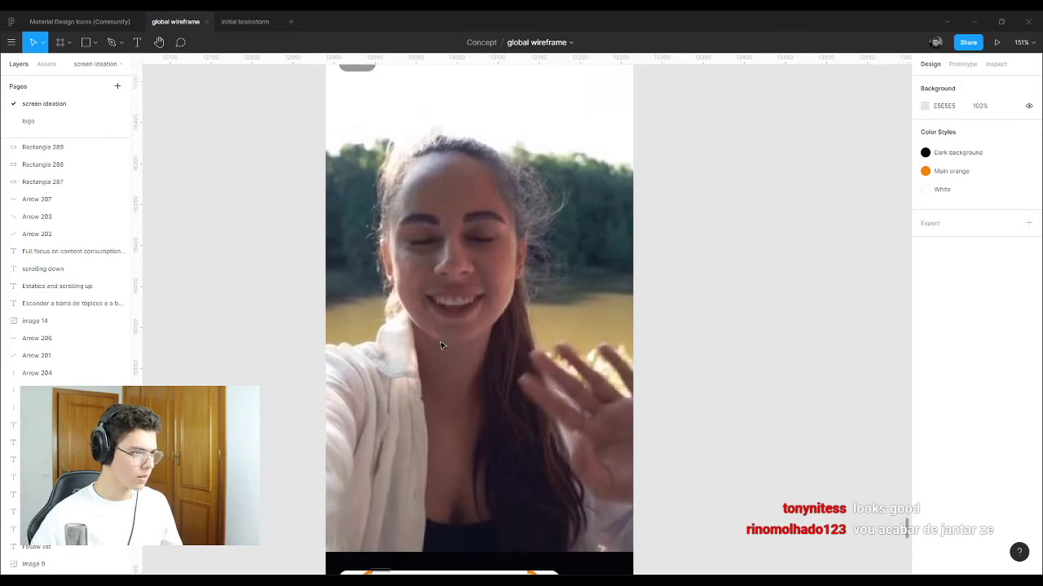
scroll(441, 345, "up", 3)
scroll(571, 302, "down", 8)
scroll(565, 303, "up", 3)
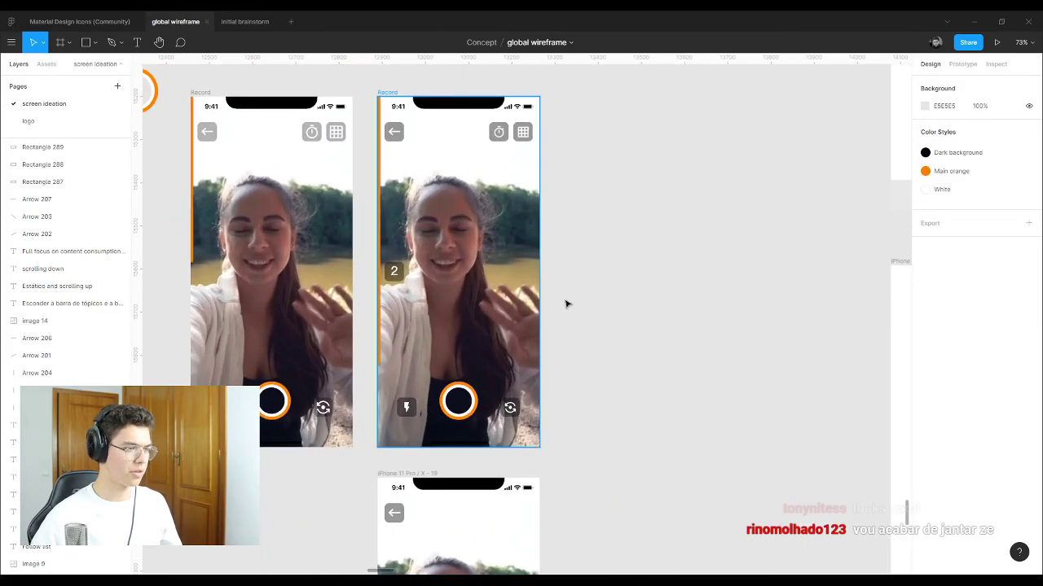
left_click(409, 288)
scroll(522, 303, "up", 2)
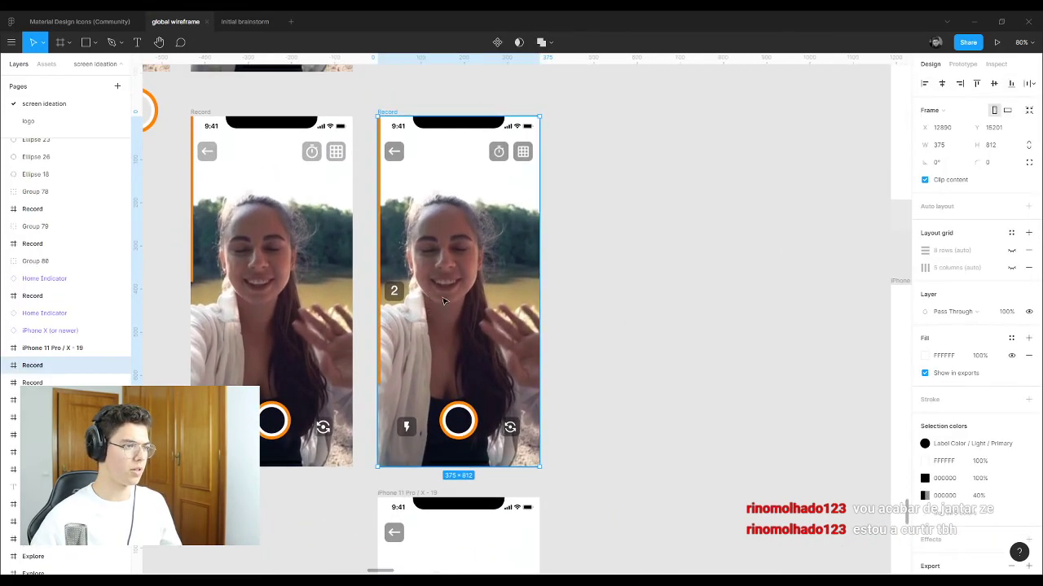
scroll(522, 302, "down", 3)
scroll(492, 252, "down", 9)
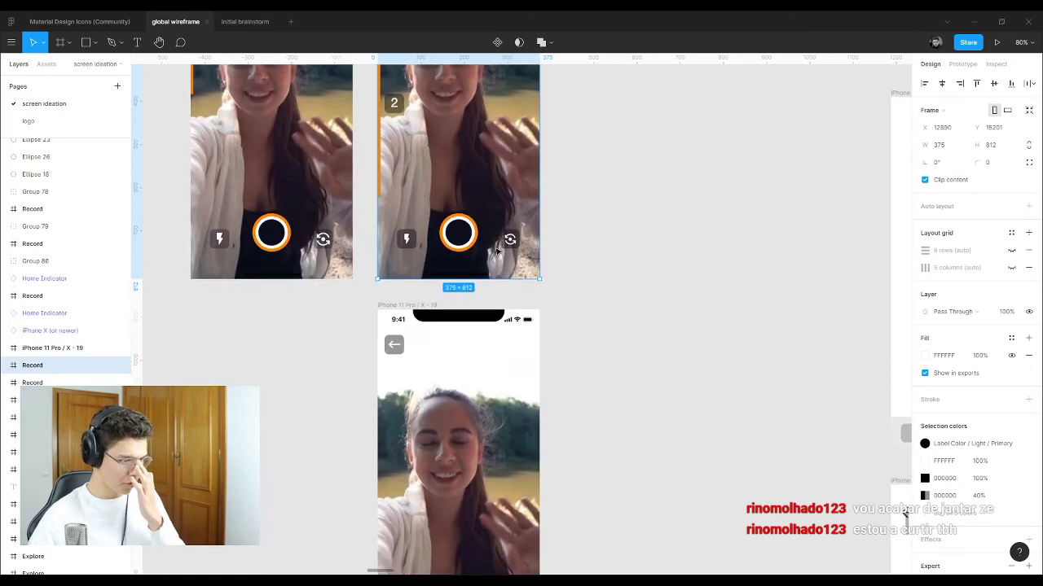
scroll(461, 433, "up", 1)
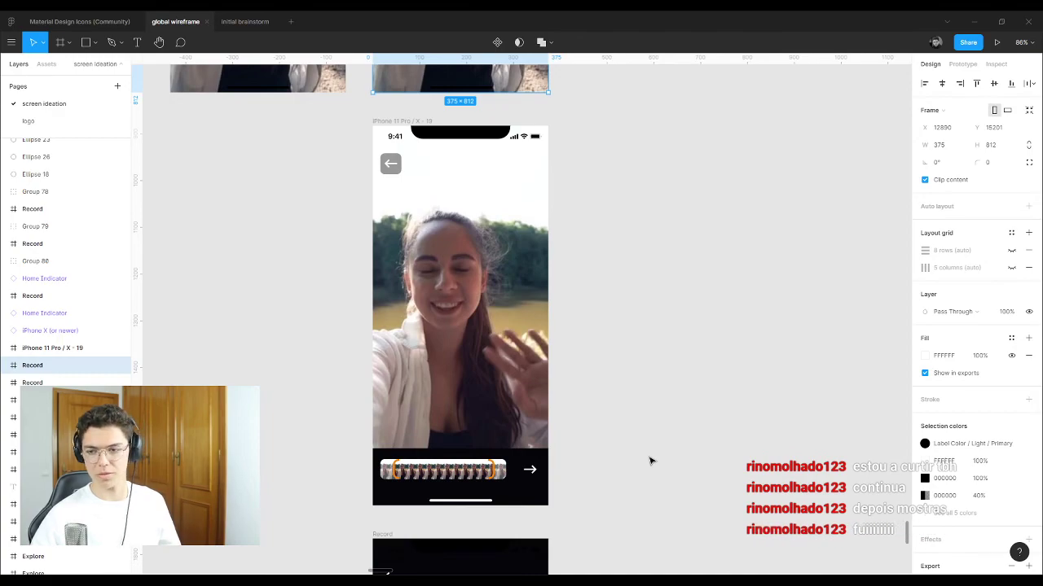
scroll(550, 471, "up", 1)
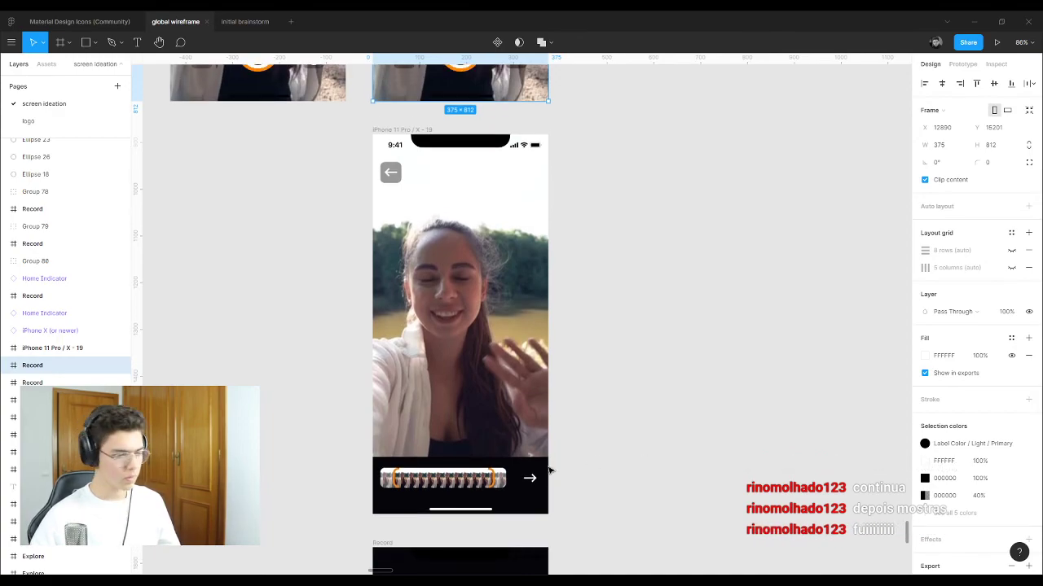
left_click(469, 483)
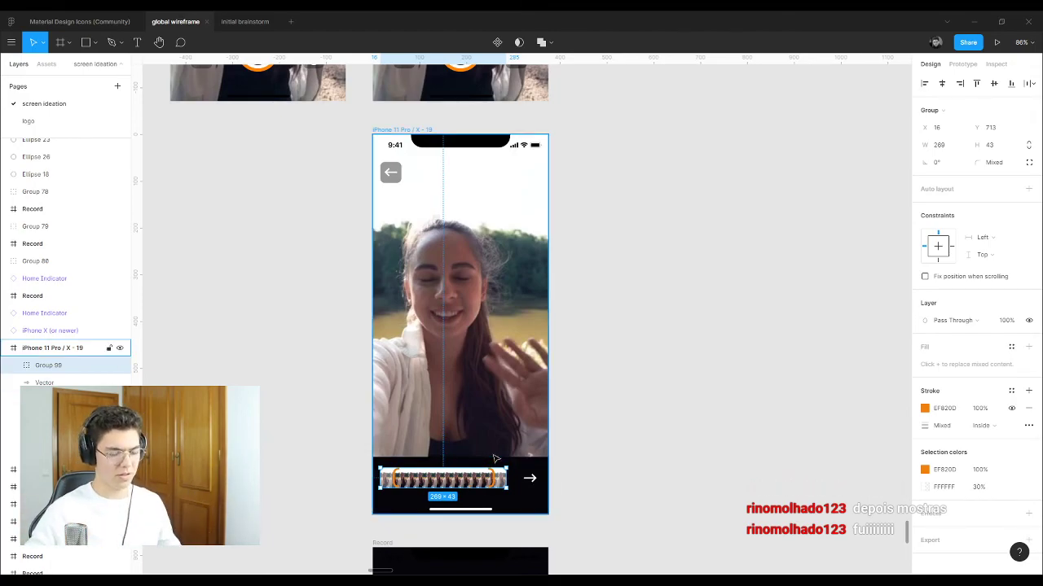
scroll(482, 382, "down", 5)
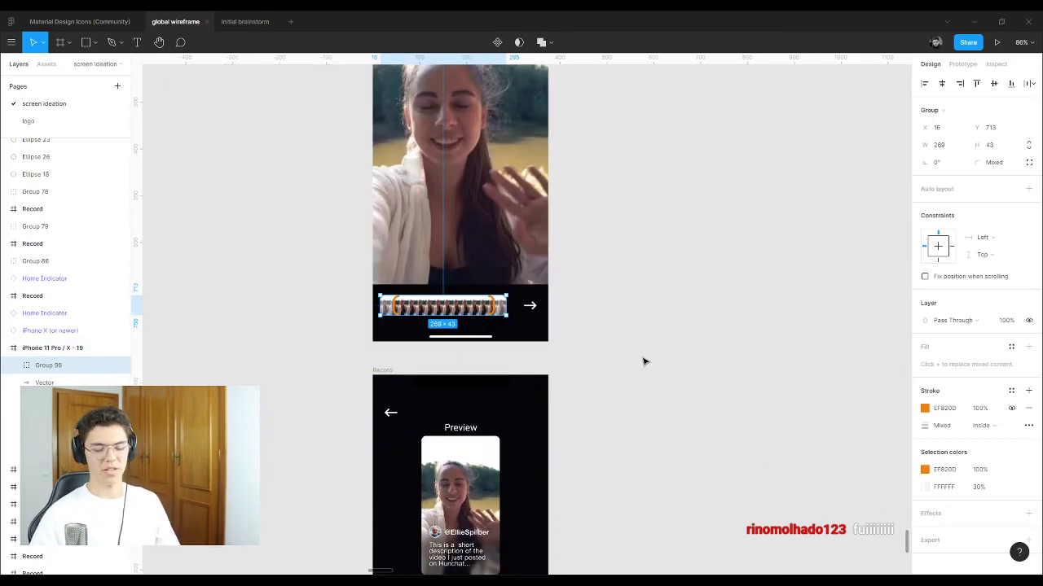
scroll(639, 360, "down", 7)
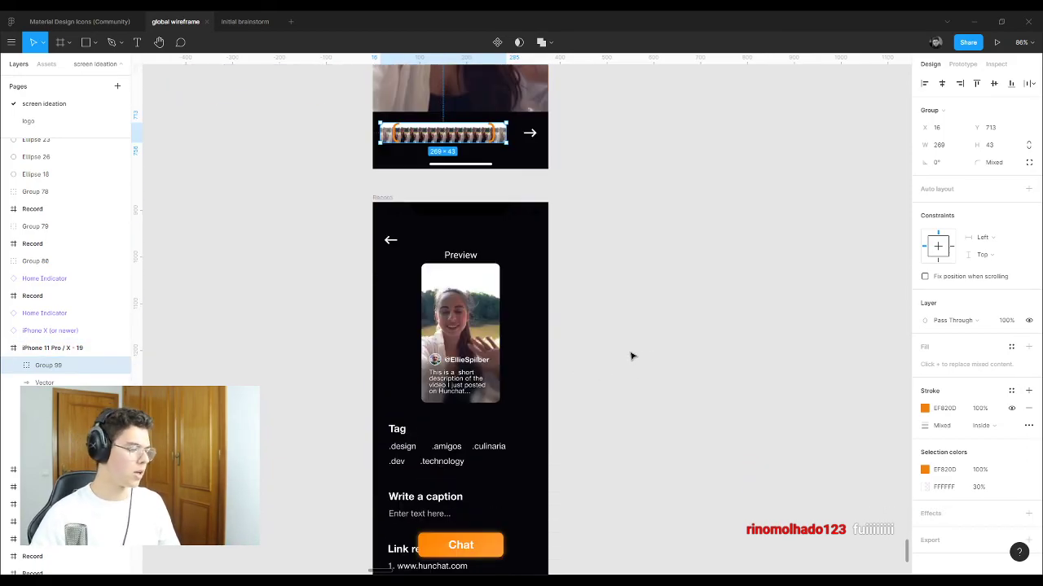
left_click(383, 112)
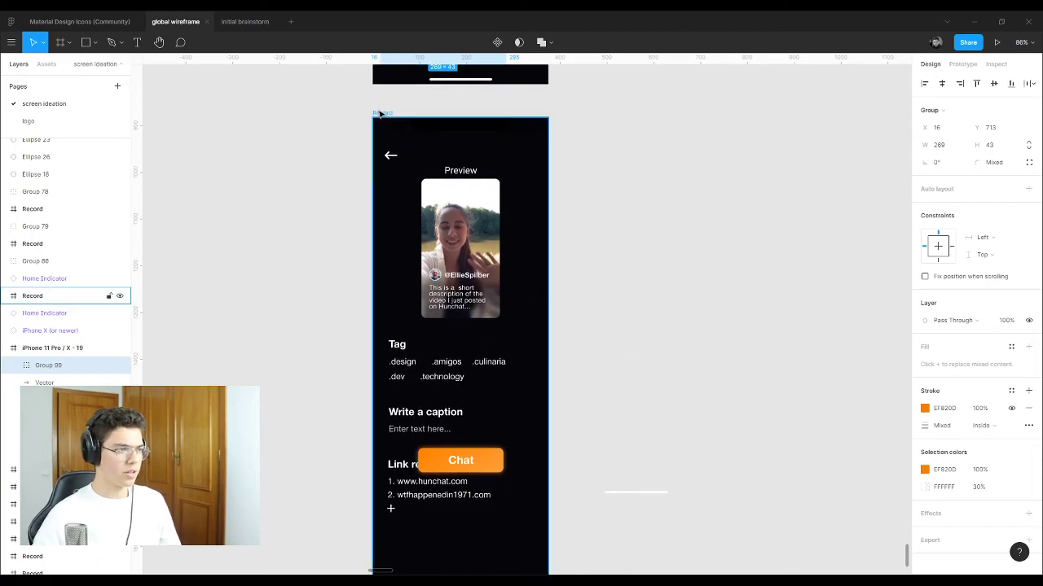
left_click(446, 361)
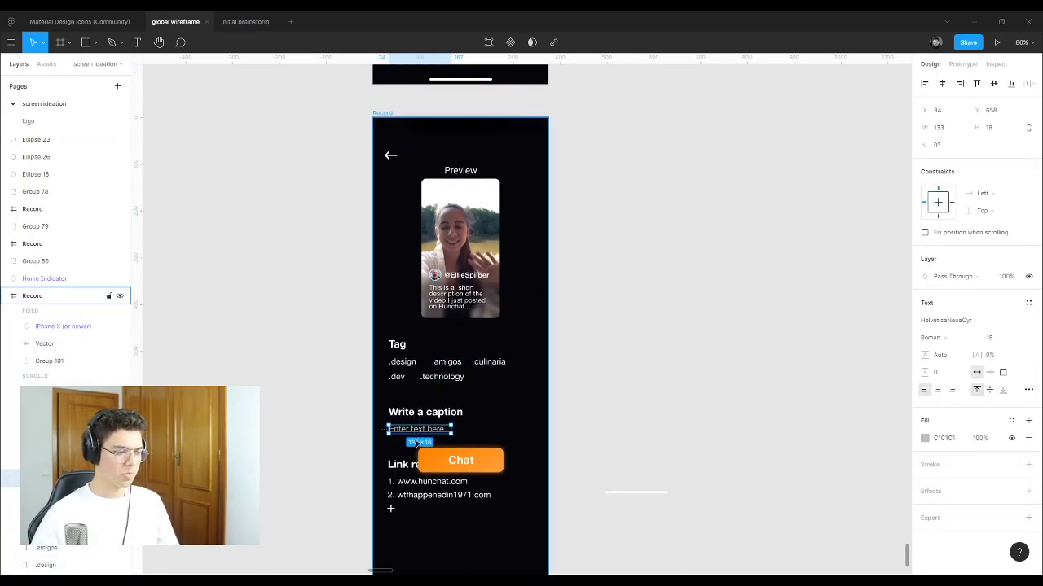
scroll(411, 424, "down", 3)
left_click(405, 402)
left_click(456, 353)
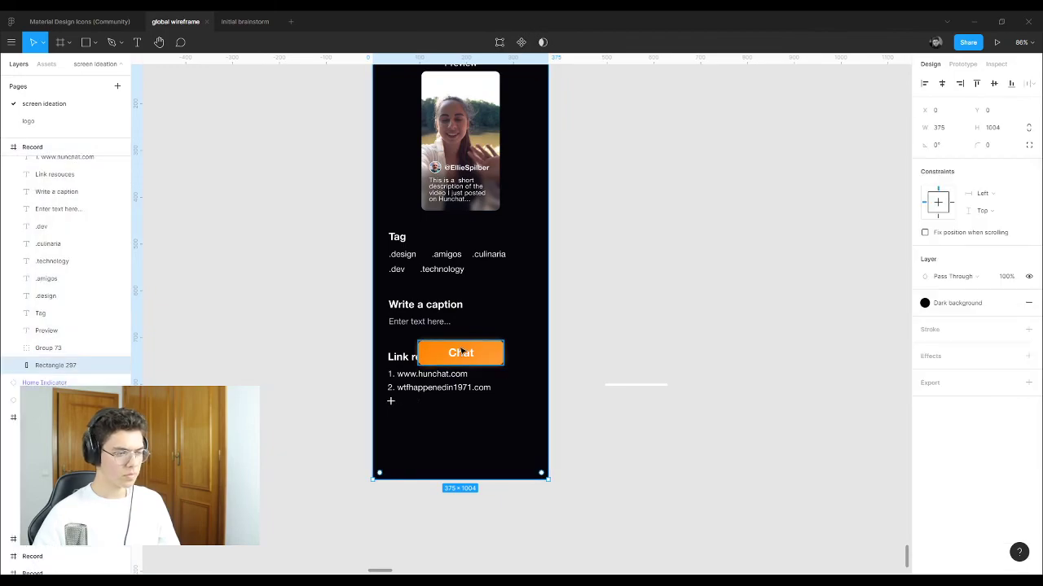
scroll(353, 352, "down", 5)
scroll(477, 328, "up", 5)
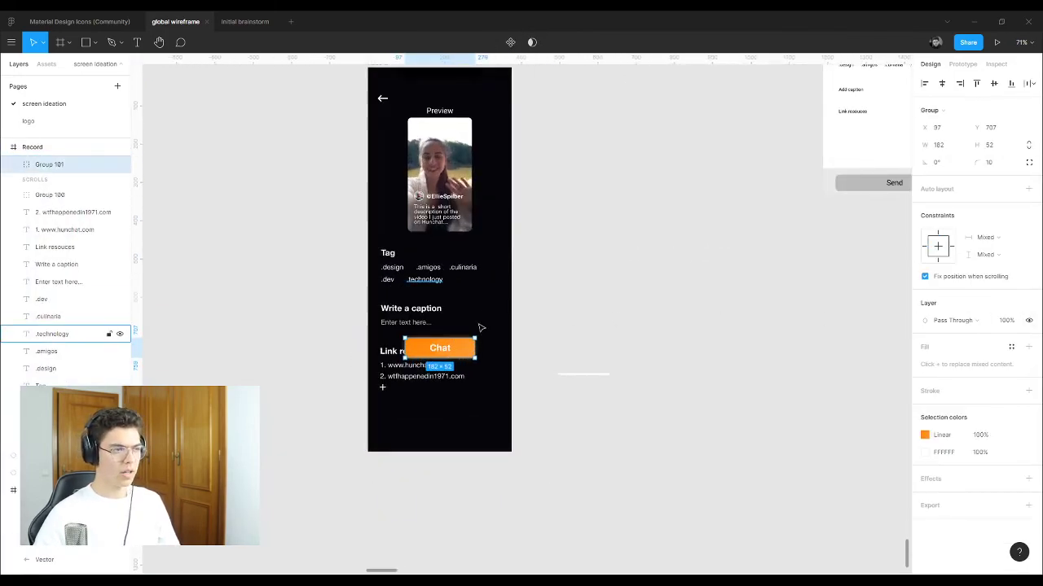
scroll(469, 338, "up", 2)
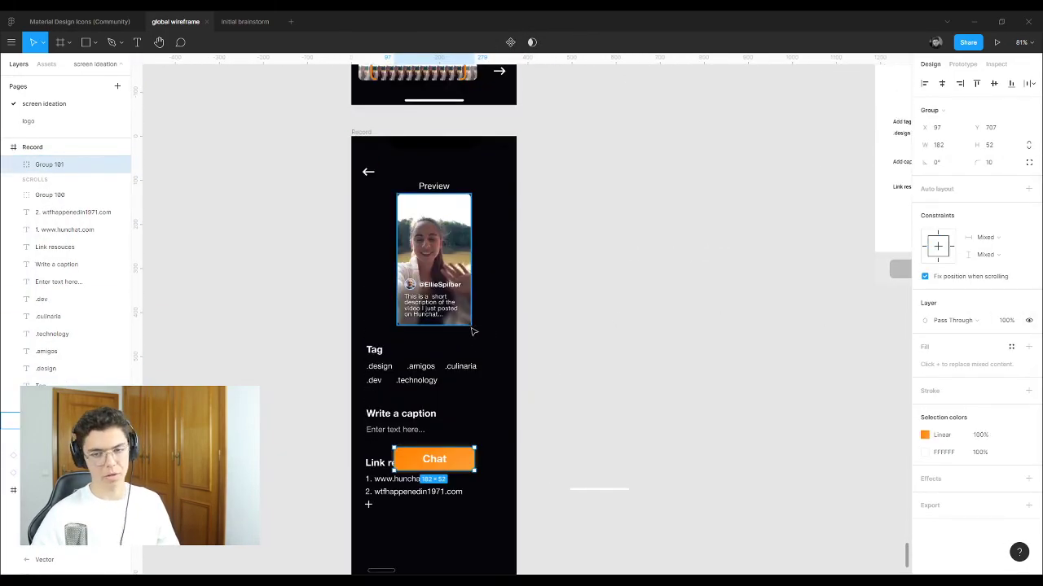
left_click(505, 218)
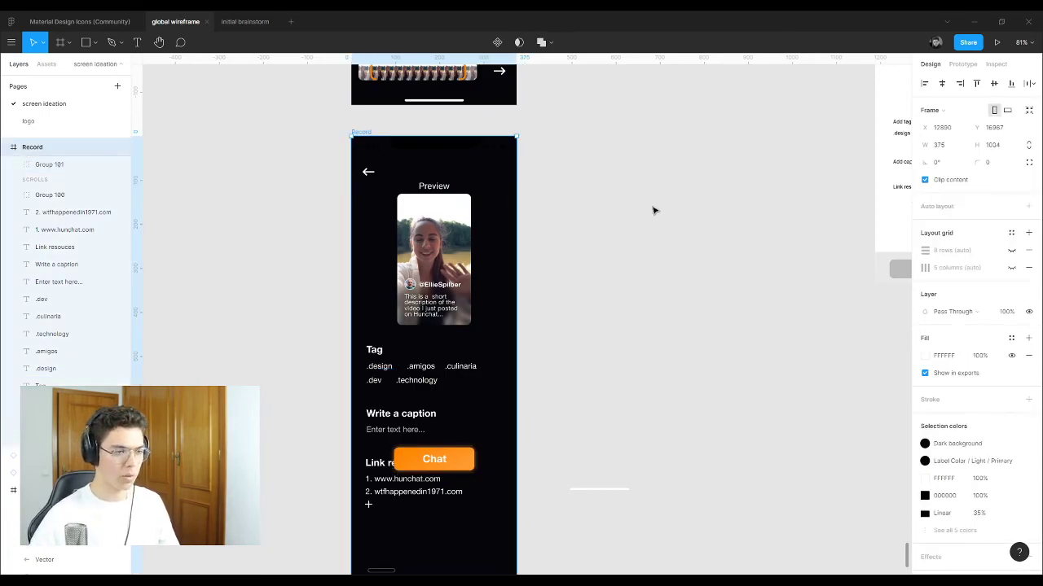
scroll(528, 230, "down", 3)
scroll(505, 258, "up", 2)
scroll(355, 244, "down", 3)
scroll(355, 244, "down", 3)
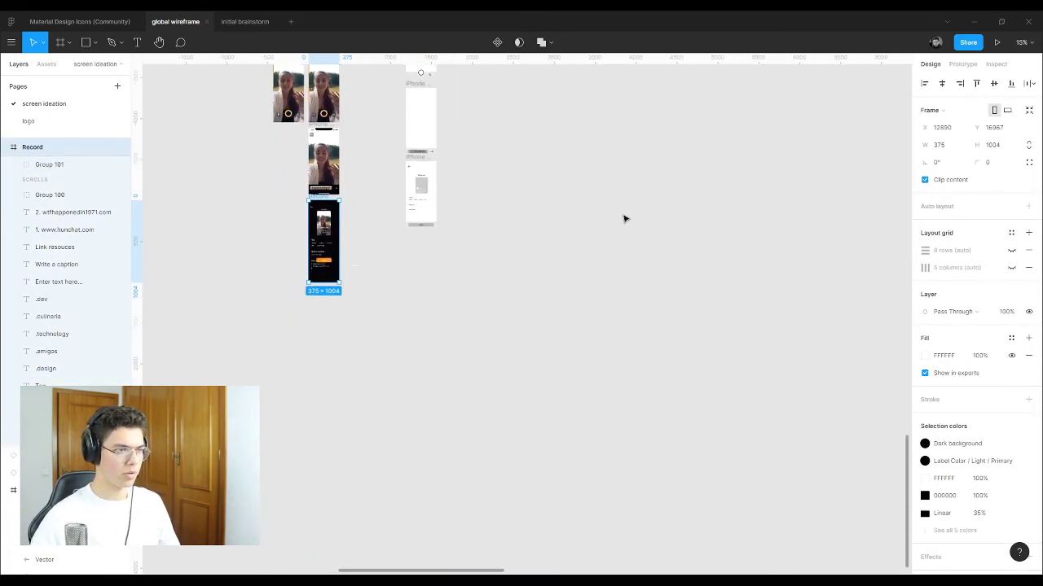
scroll(567, 217, "up", 3)
Step: Draw a grey square with the rectangle tool and duplicate it alongside
key("r")
left_click_drag(425, 190, 554, 316)
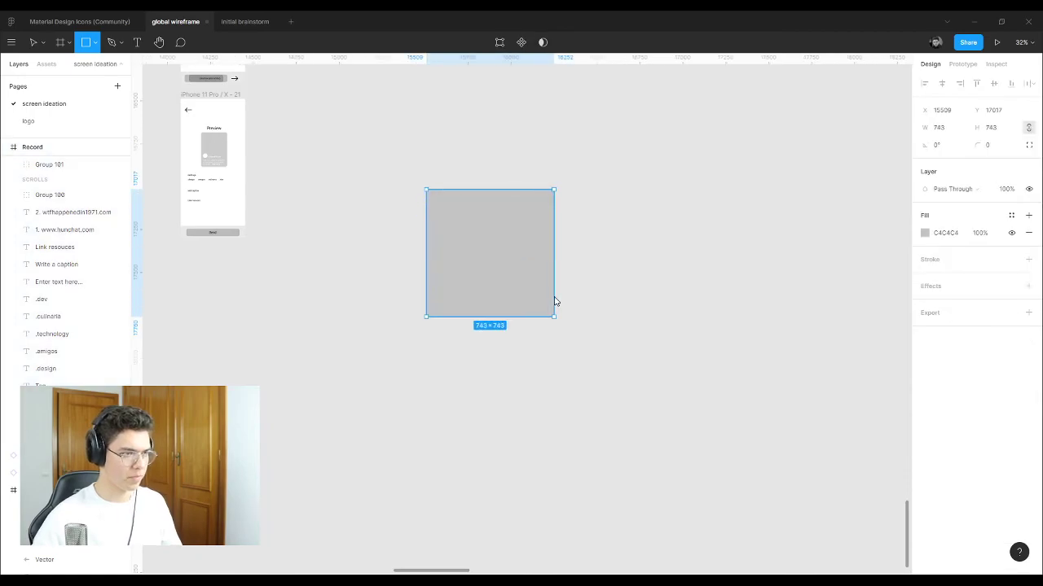
mouse_move(503, 240)
left_mouse_down("alt")
mouse_move(668, 247)
mouse_move(633, 250)
mouse_move(743, 242)
left_mouse_up("alt")
left_click(507, 249)
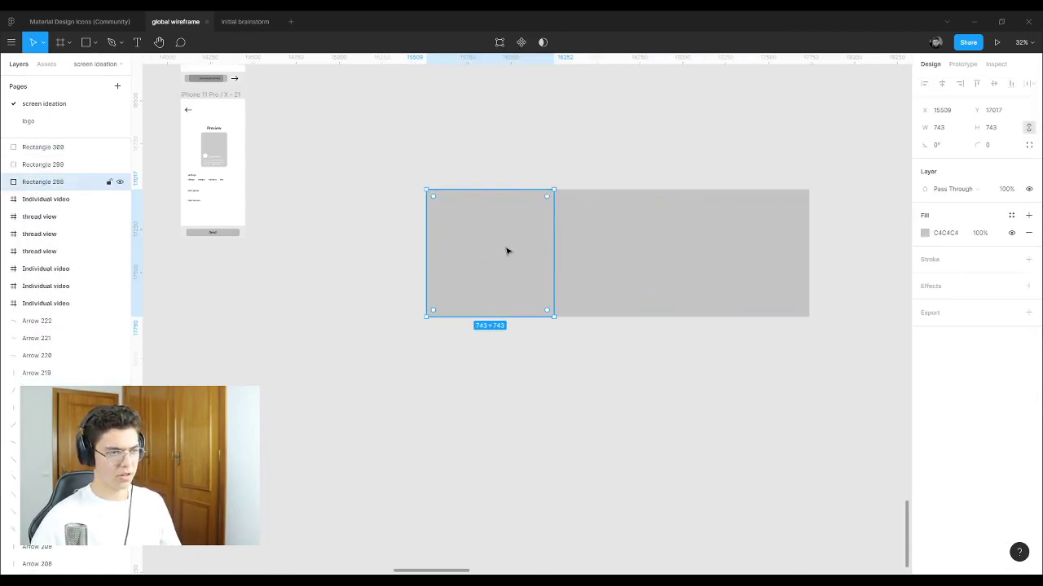
Step: Apply Dark background, Main orange and White styles to the left, middle and right squares
left_click(926, 237)
left_click(942, 218)
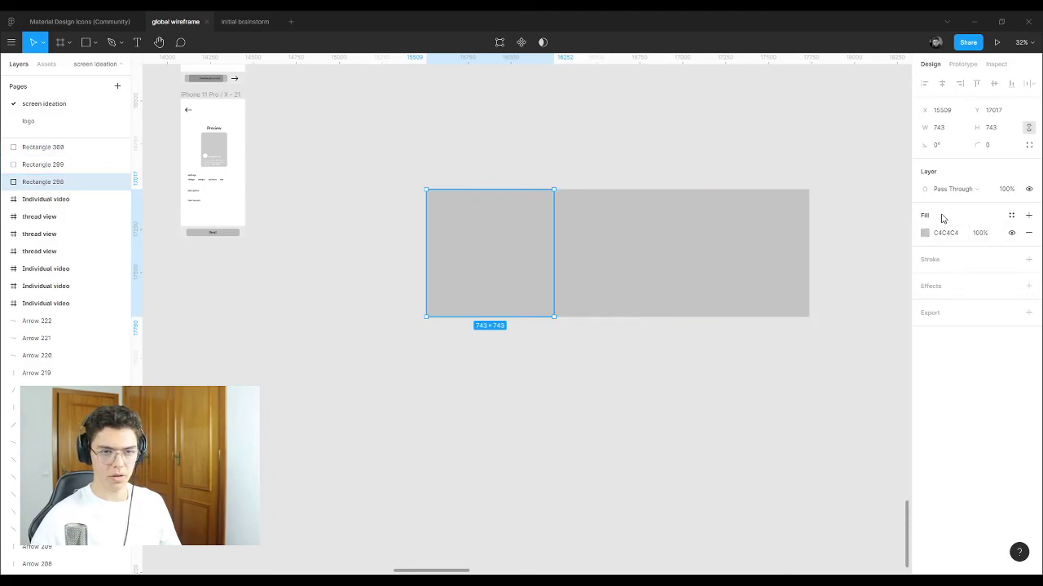
left_click(1011, 216)
left_click(934, 279)
left_click(675, 263)
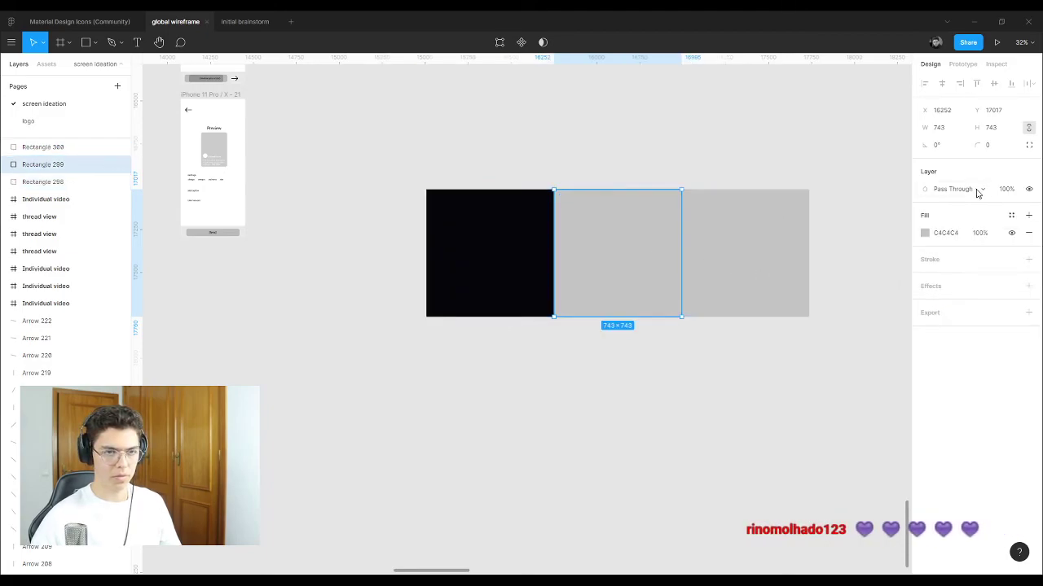
left_click(1011, 216)
left_click(951, 279)
left_click(779, 242)
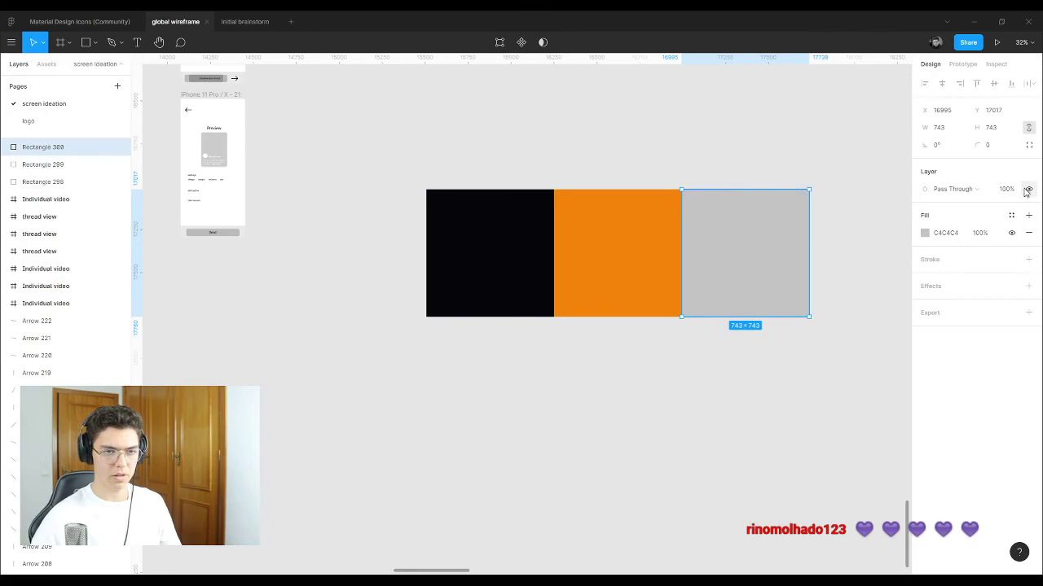
left_click(1011, 216)
left_click(968, 280)
left_click(733, 116)
Step: Recheck the fill styles on the black and orange squares without changing them
scroll(636, 238, "up", 5)
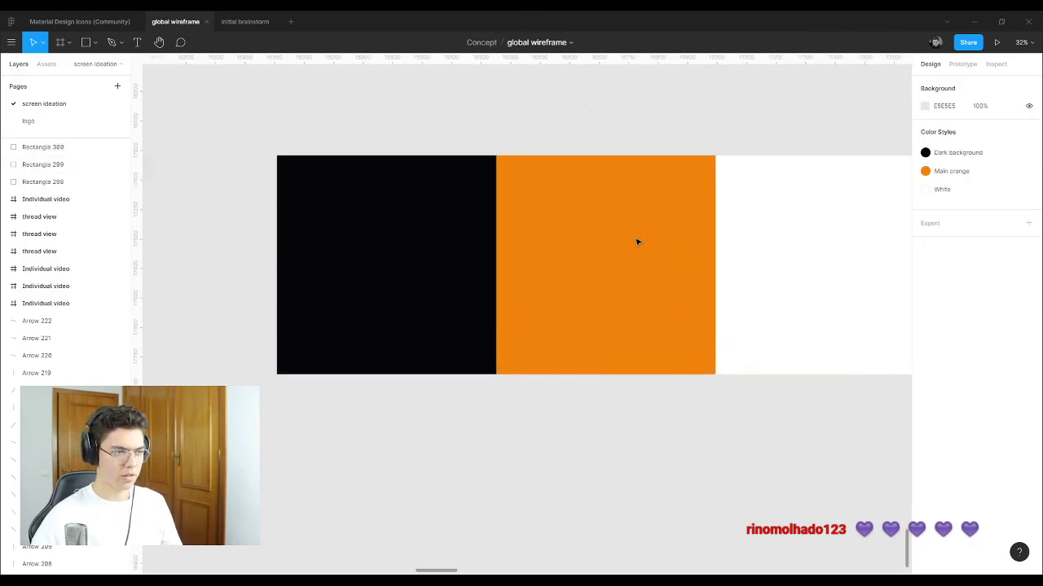
left_click(391, 268)
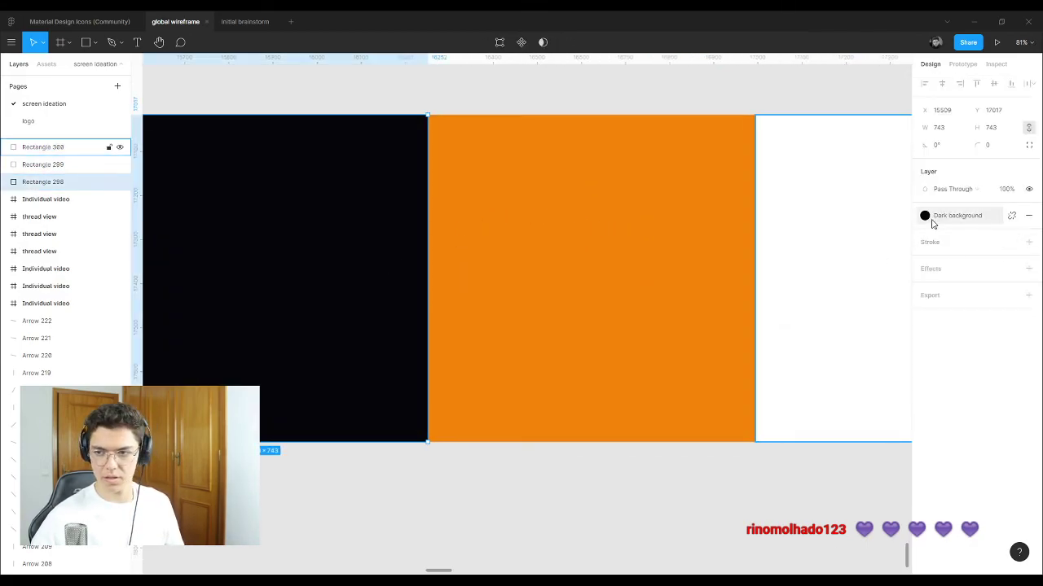
left_click(933, 220)
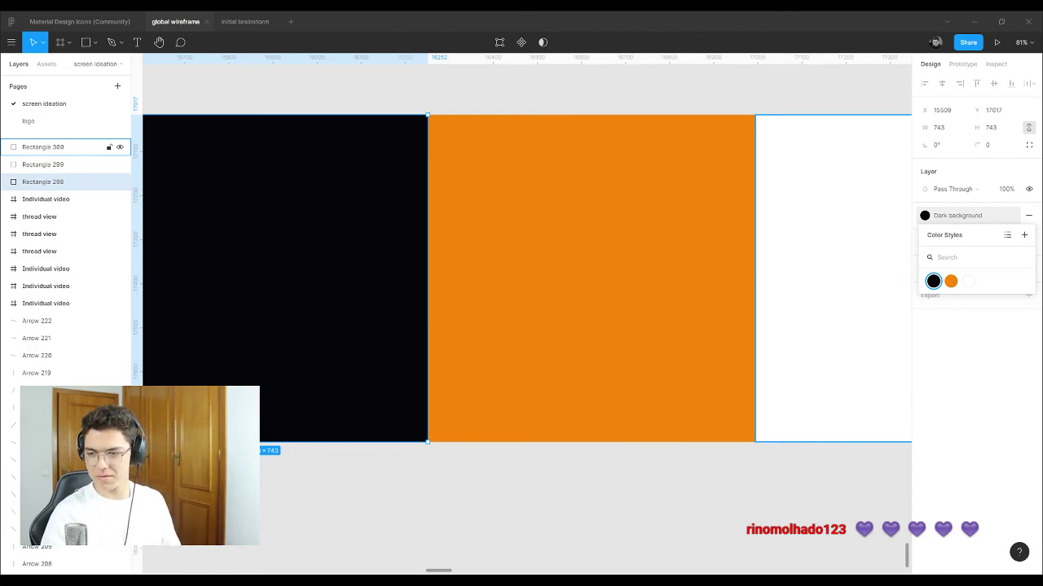
left_click(635, 231)
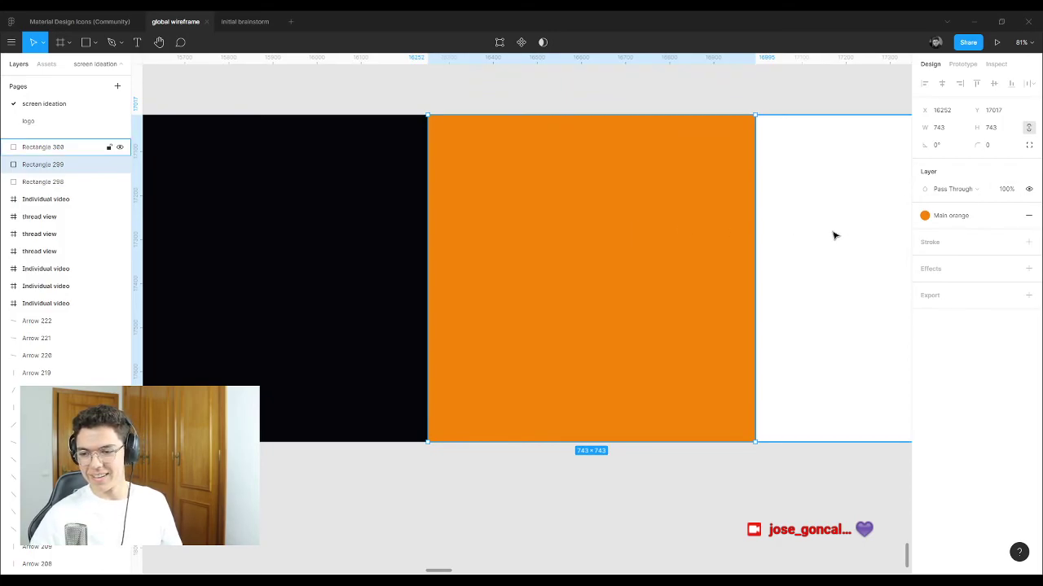
scroll(824, 238, "down", 3)
scroll(851, 170, "up", 2)
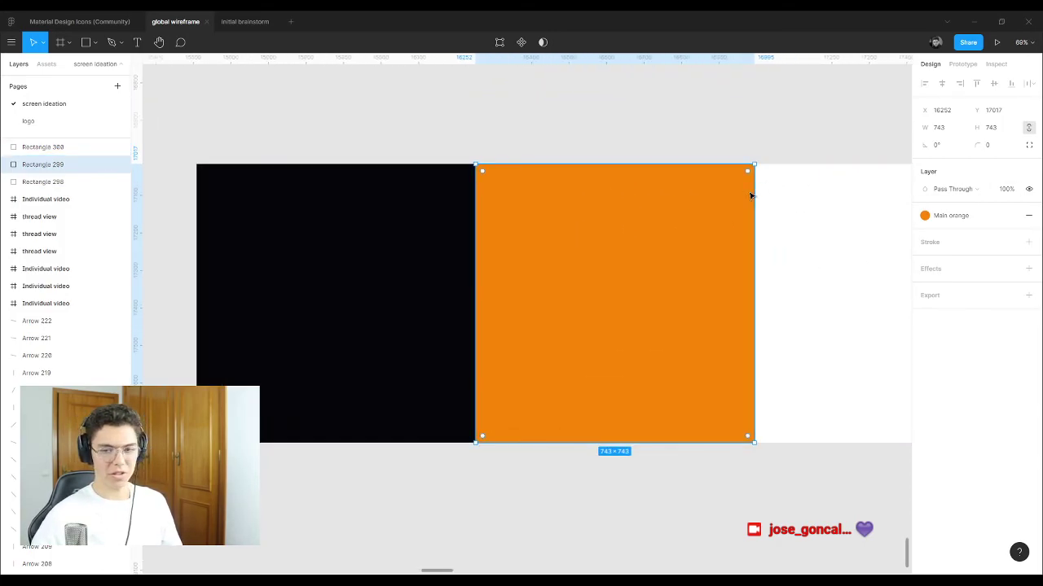
left_click(502, 123)
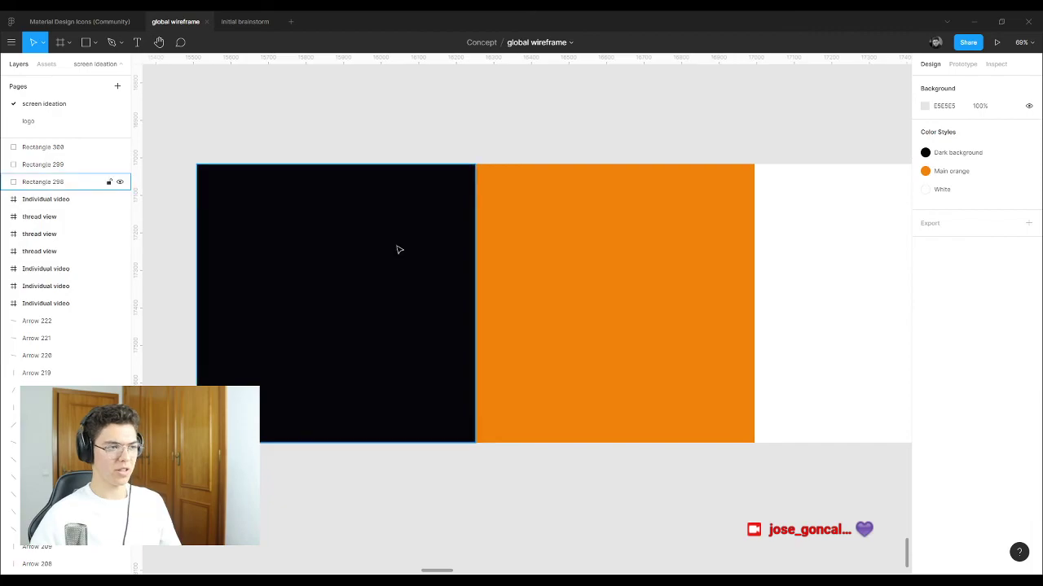
left_click(399, 249)
left_click(925, 217)
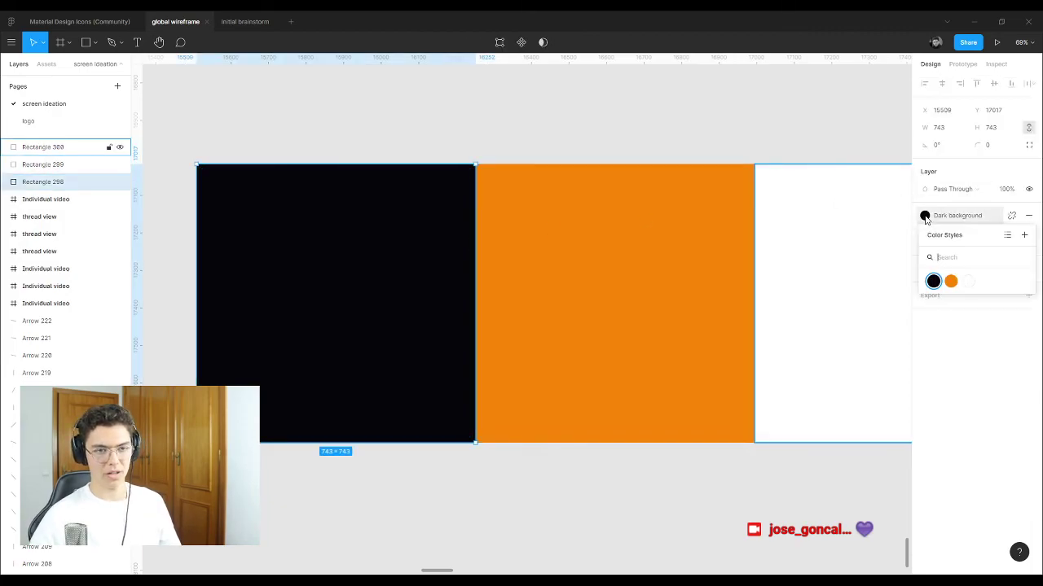
left_click(935, 290)
left_click(611, 146)
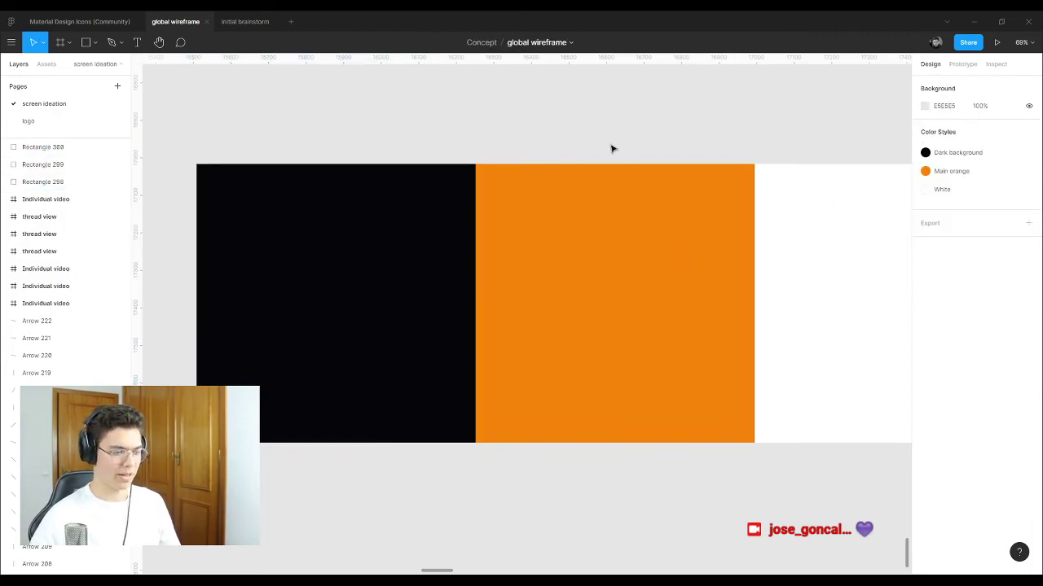
Step: Draw a smaller rectangle below the row of coloured squares
scroll(505, 428, "down", 1)
key("r")
left_click_drag(425, 430, 589, 504)
Step: Fill a new rectangle with the black colour style, then delete it
left_click(558, 414)
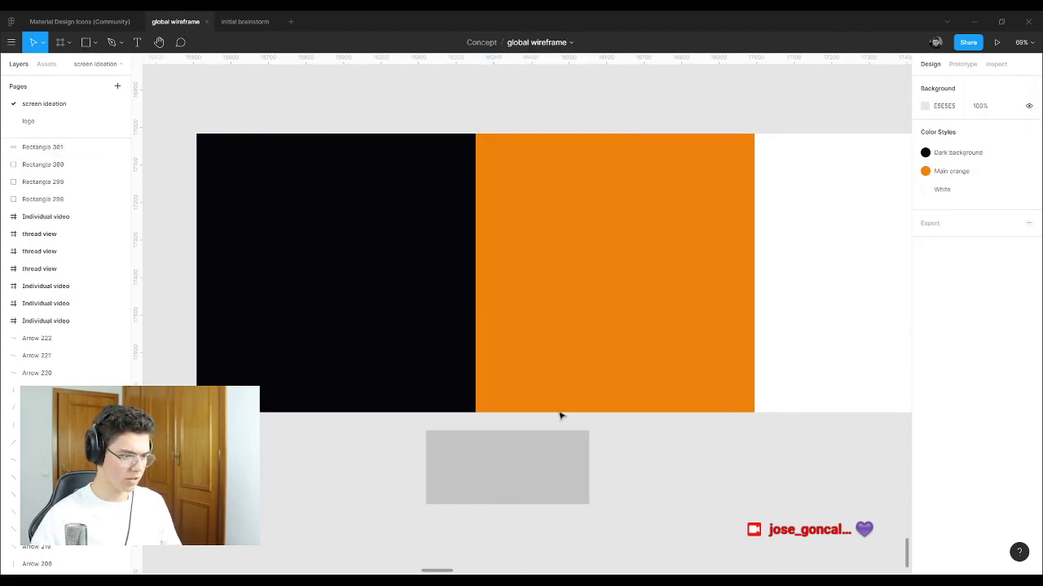
left_click(548, 483)
key("i")
left_click(402, 337)
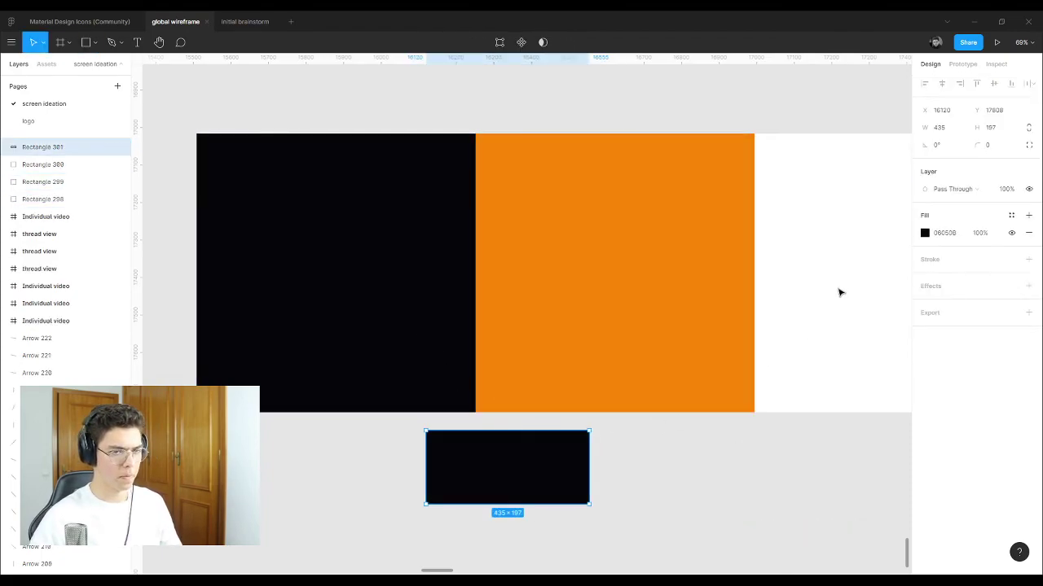
left_click(926, 234)
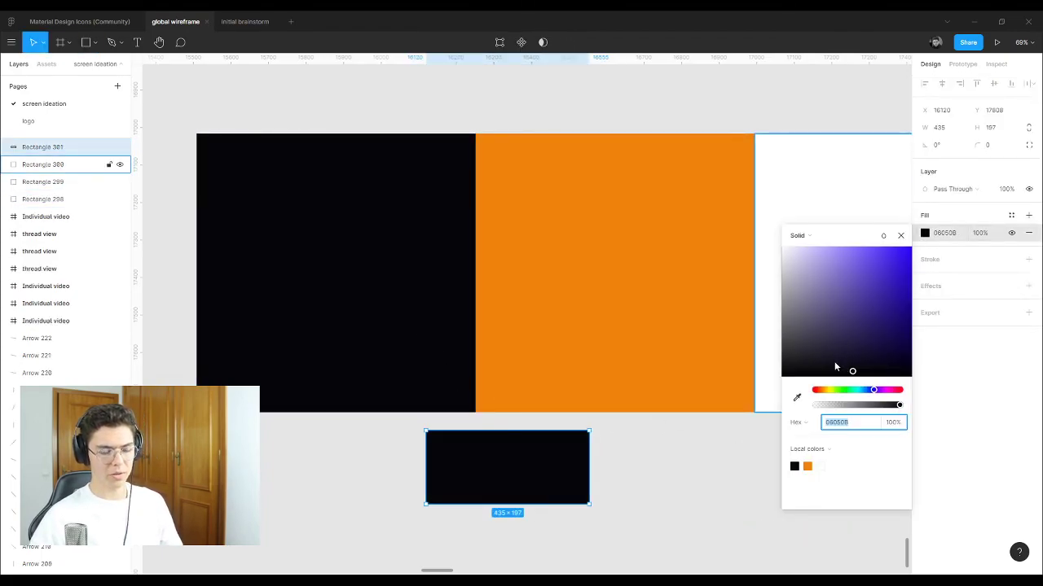
left_click(708, 456)
left_click(557, 458)
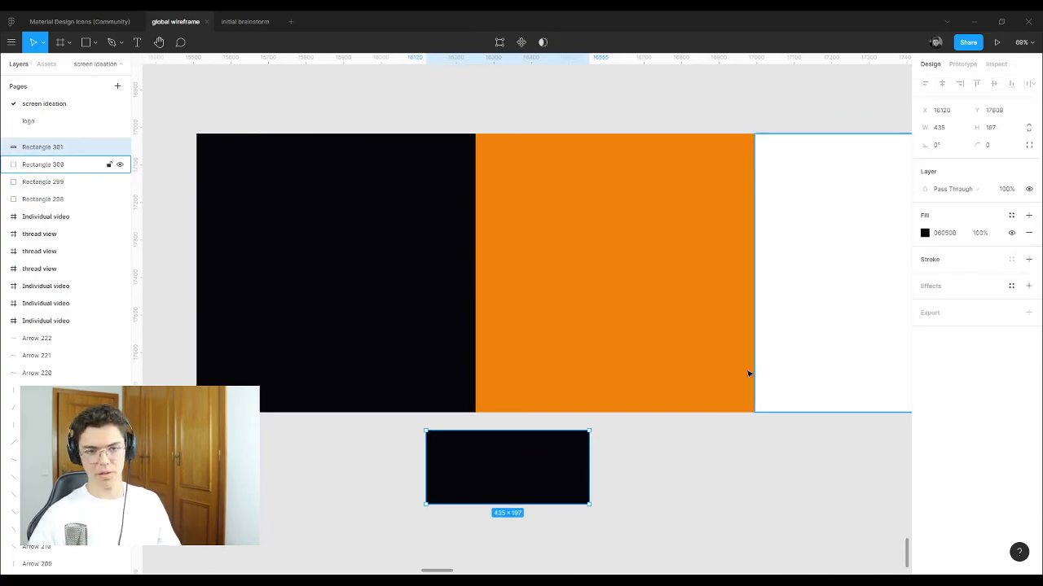
double_click(559, 465)
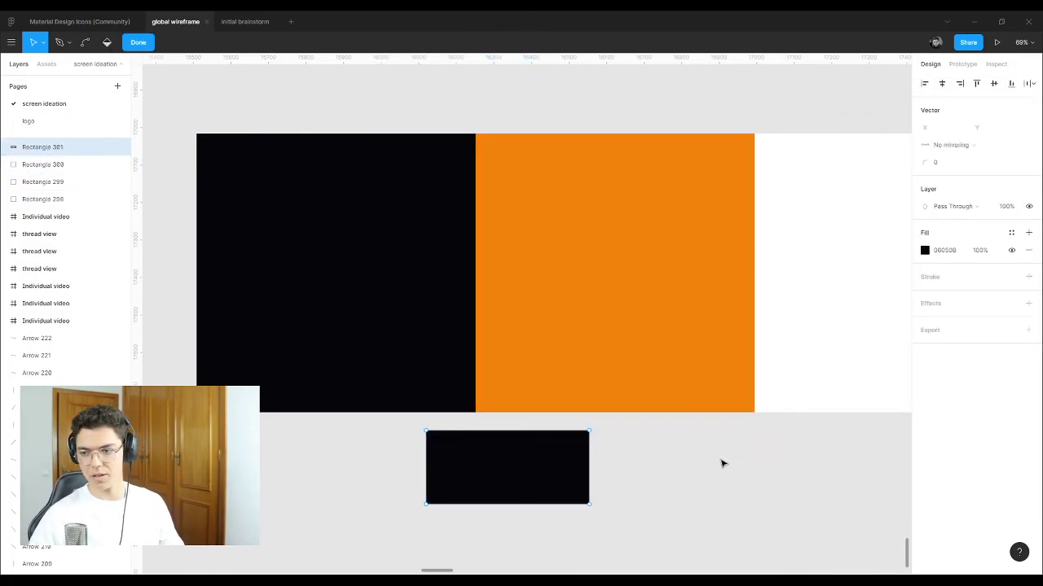
key("Escape")
key("Delete")
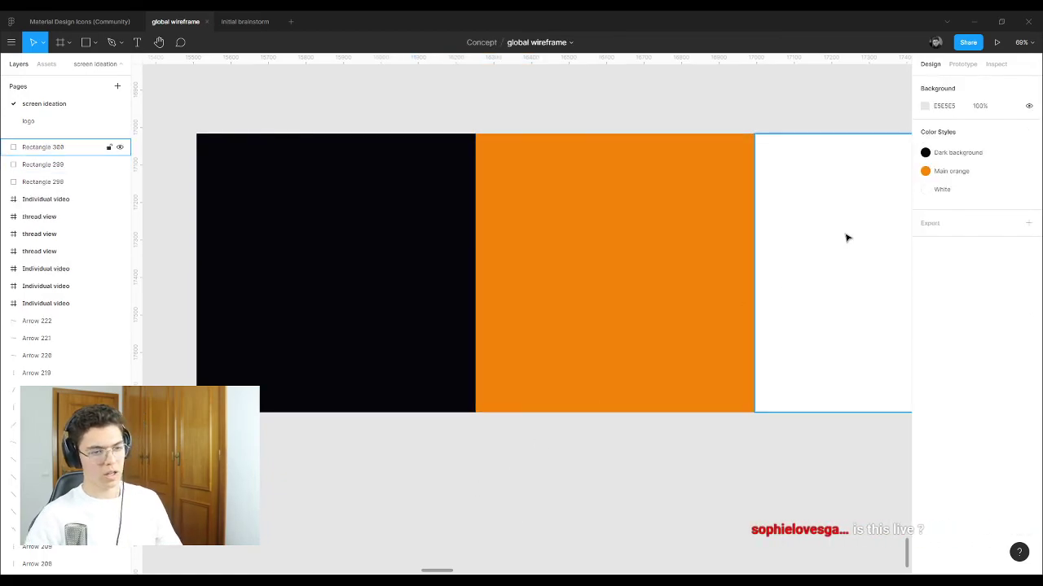
Step: Stack the orange and white rectangles, then marquee-select and delete all three colour samples
left_click_drag(644, 198, 485, 272)
left_click_drag(836, 208, 421, 248)
key("Escape")
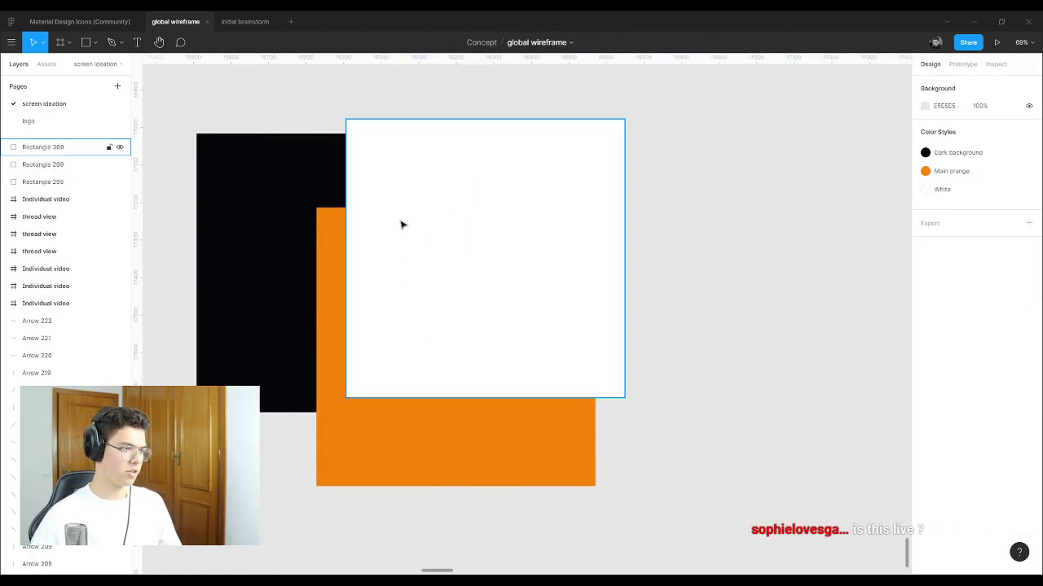
scroll(400, 223, "up", 6)
scroll(492, 144, "up", 2)
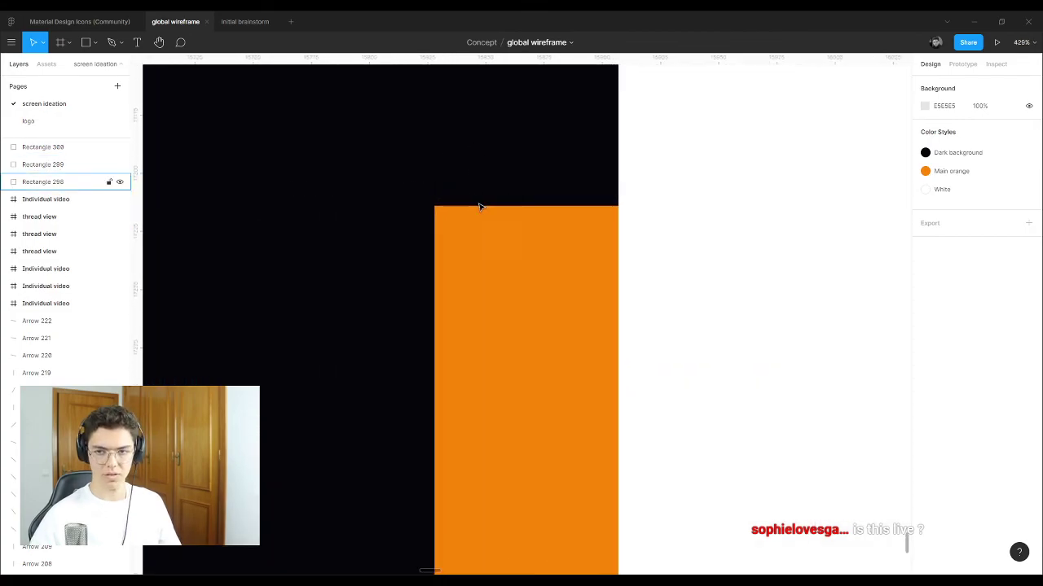
scroll(481, 199, "down", 10)
left_click_drag(433, 114, 589, 319)
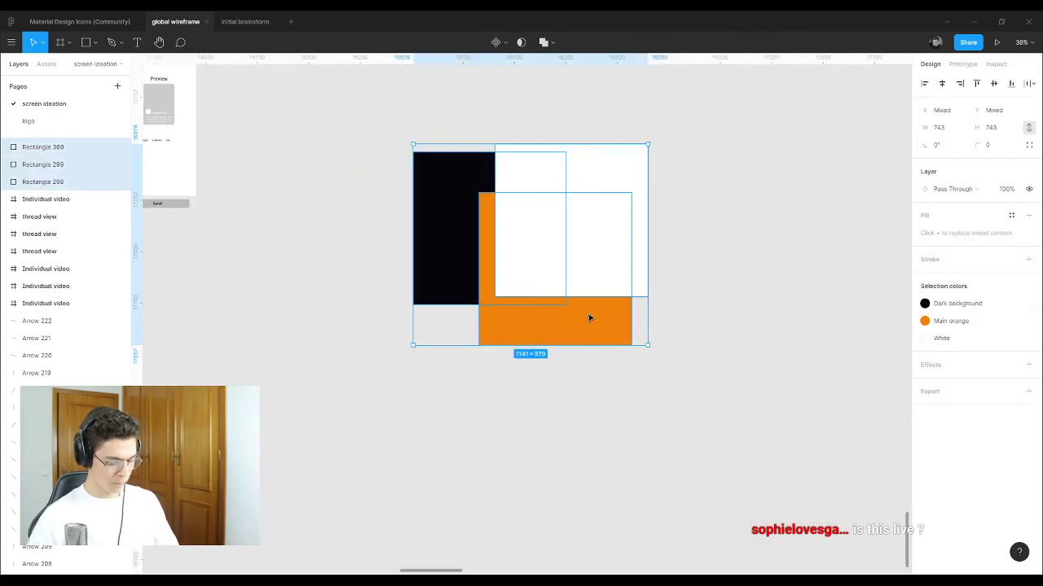
key("Delete")
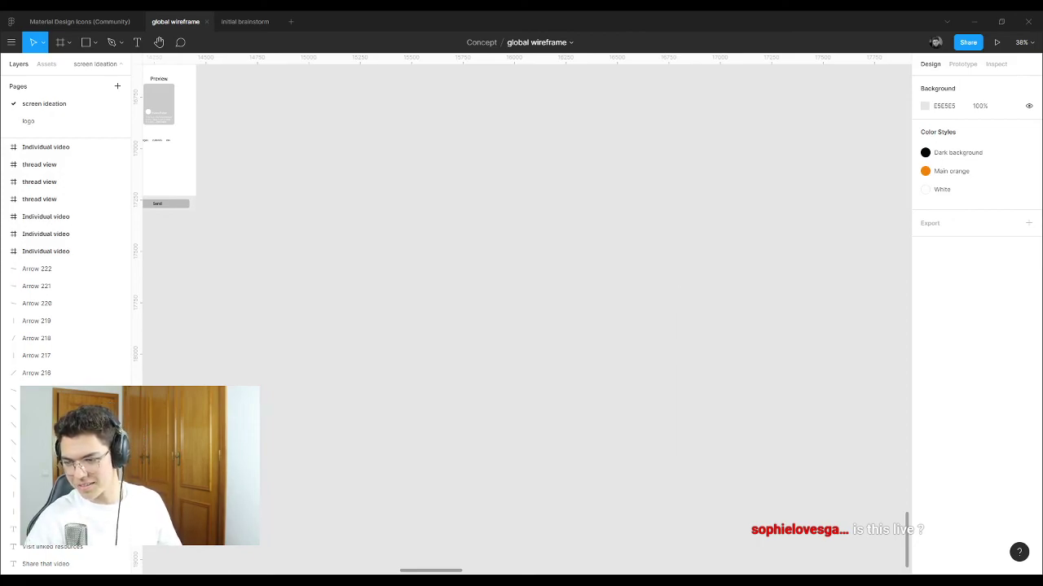
Step: Alt-drag an Individual video frame downward to make a 375 × 812 copy below the others
scroll(595, 205, "down", 10)
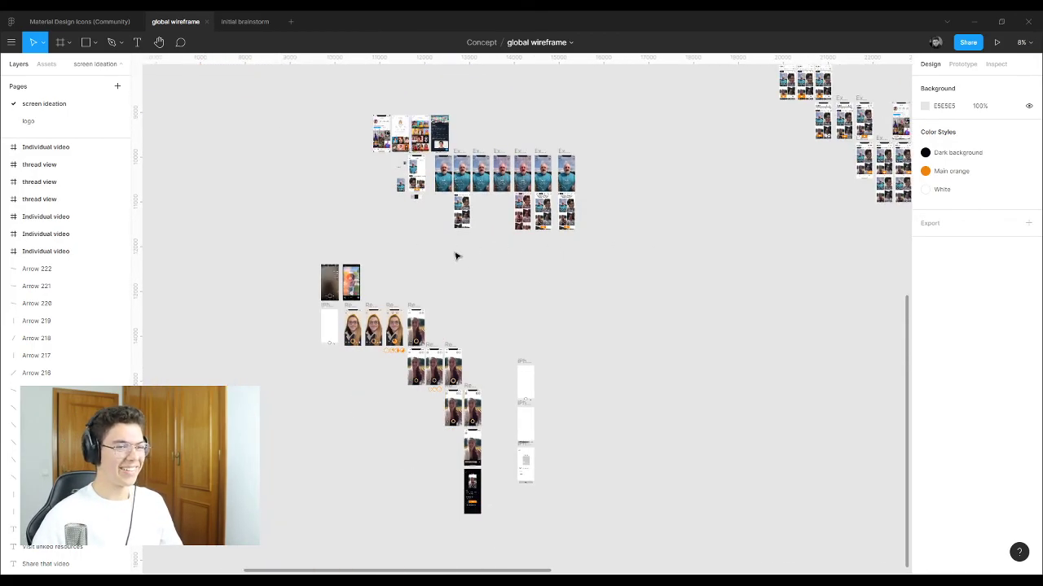
scroll(448, 249, "up", 5)
scroll(443, 251, "up", 3)
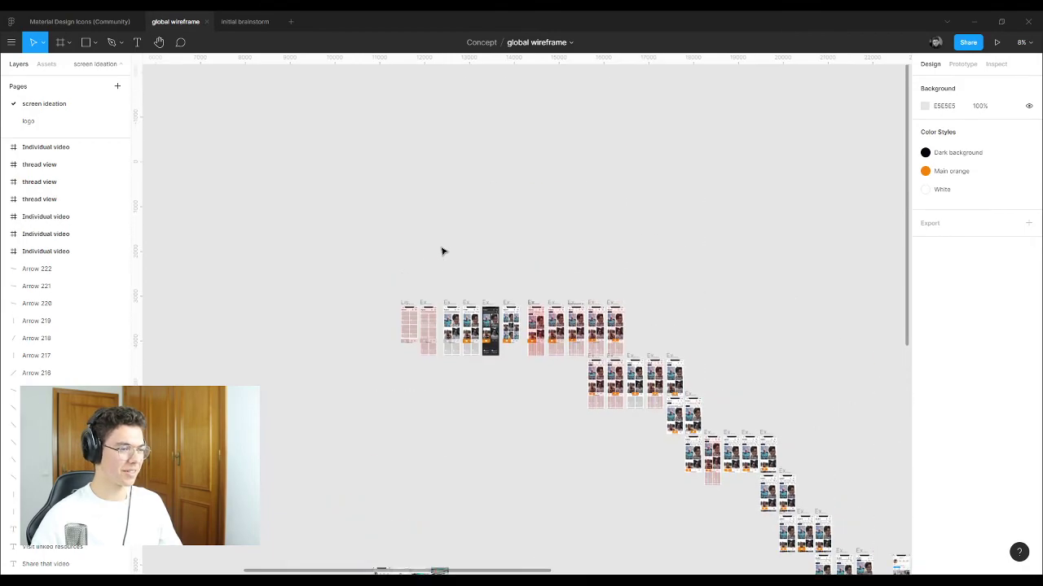
scroll(718, 439, "down", 3)
scroll(794, 481, "up", 3)
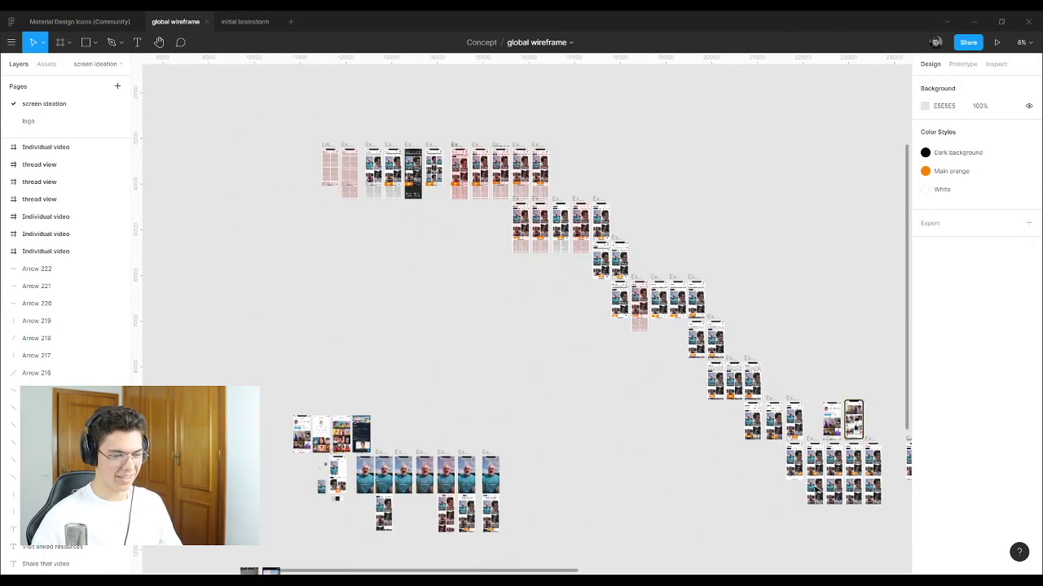
scroll(647, 432, "right", 15)
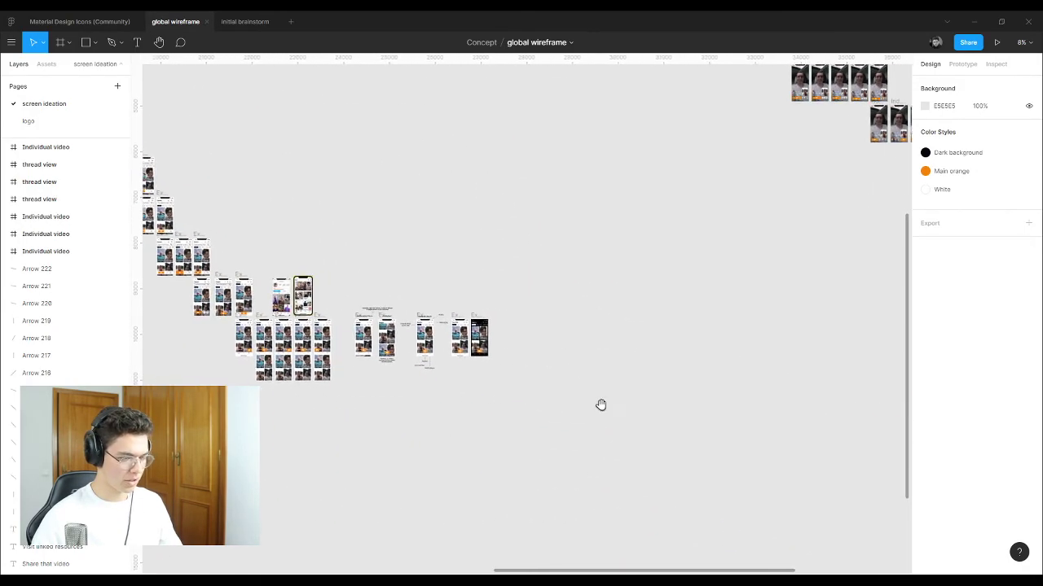
scroll(514, 307, "up", 5)
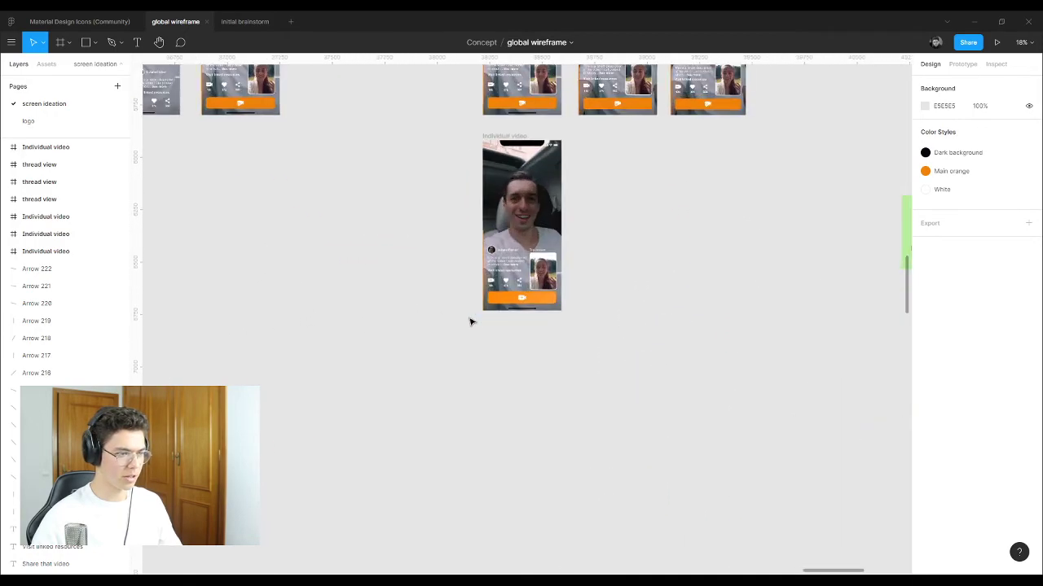
scroll(539, 156, "down", 2)
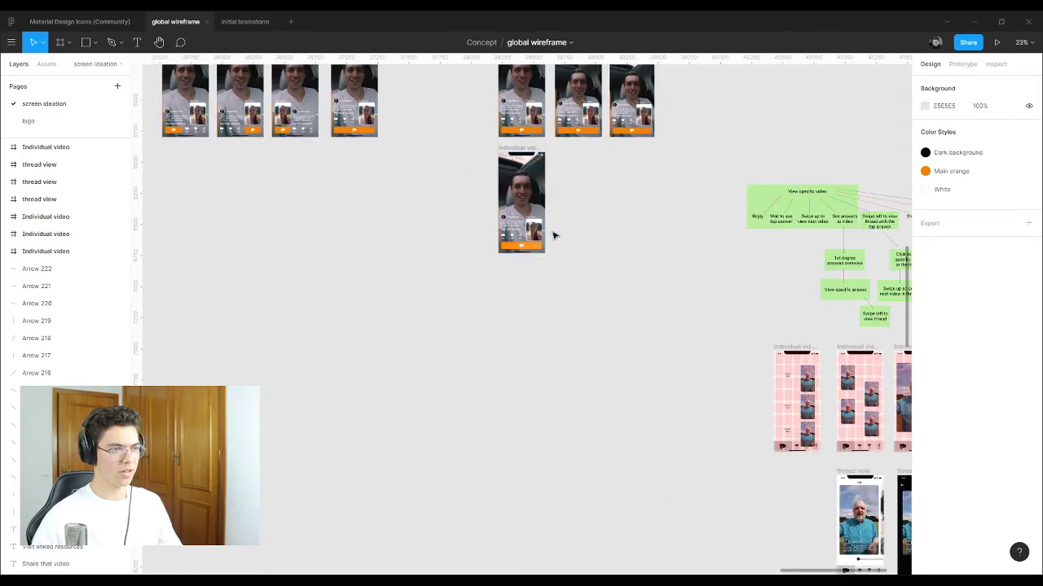
scroll(551, 233, "up", 3)
left_click_drag(513, 141, 328, 445)
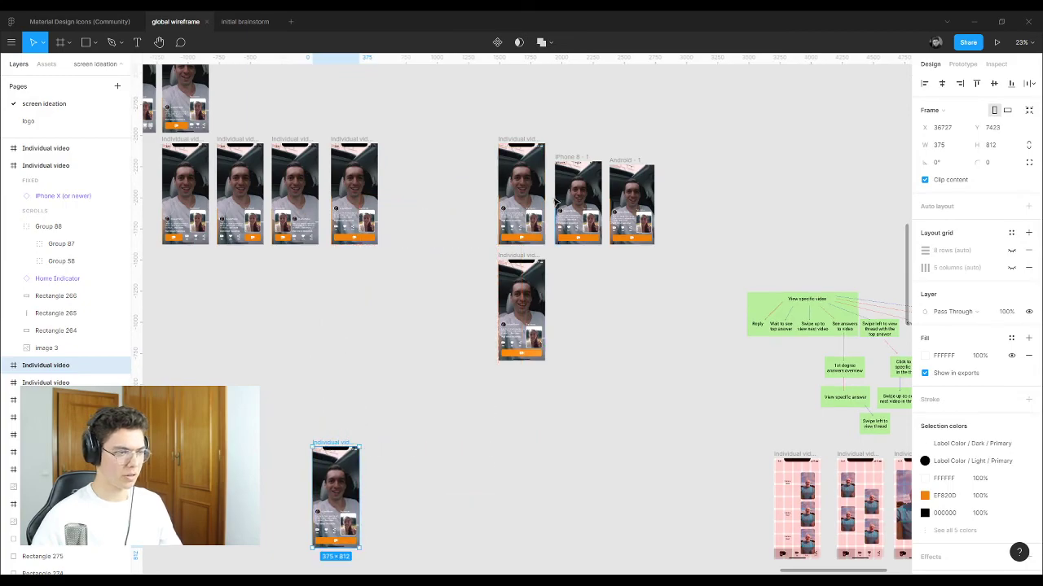
Step: Duplicate another Individual video screen next to the first copy
left_click(528, 258)
left_click_drag(528, 258, 392, 445)
left_click(456, 416)
scroll(304, 540, "up", 10)
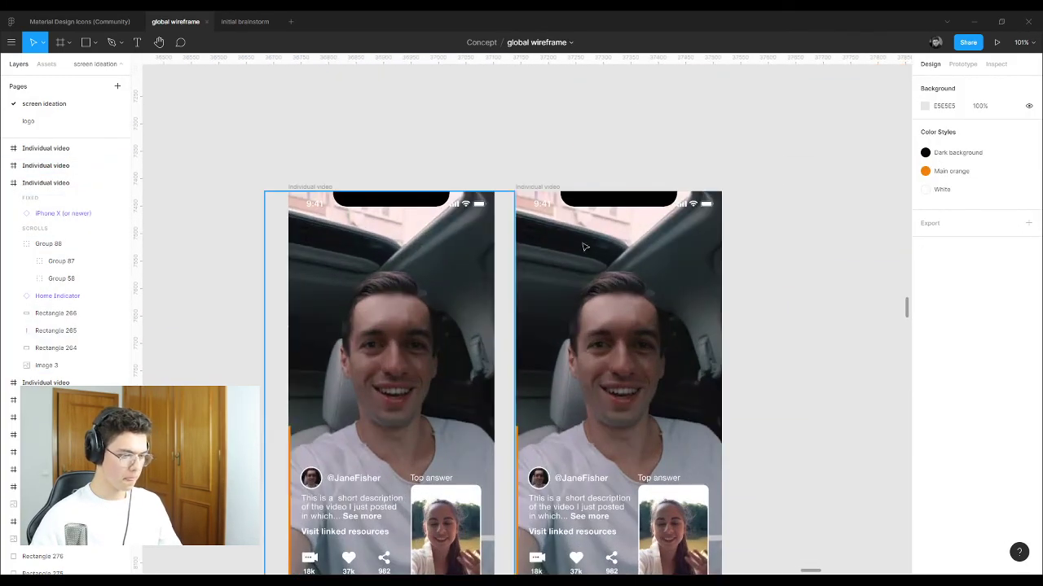
scroll(503, 267, "down", 1)
scroll(505, 265, "up", 5)
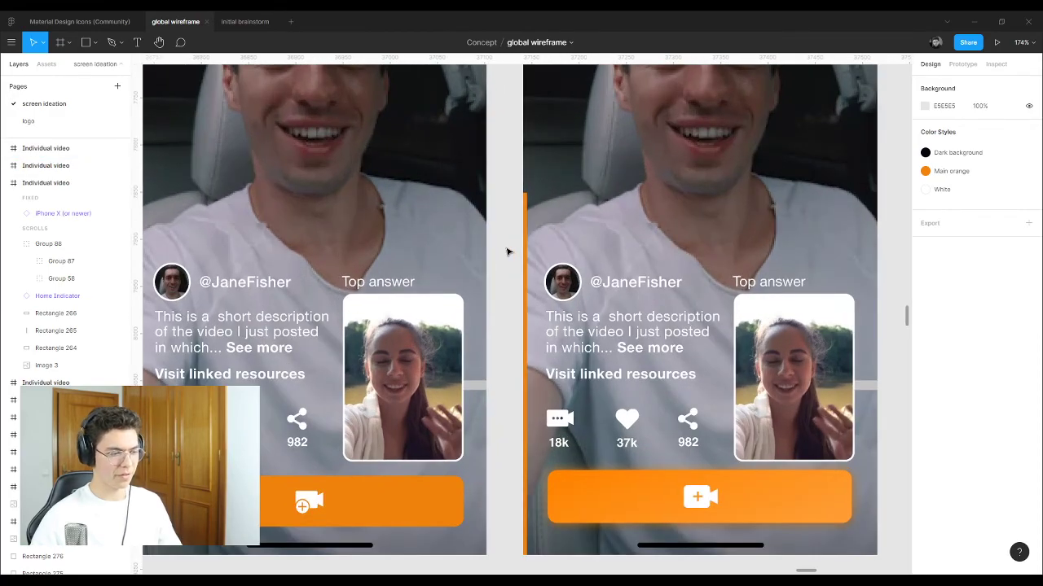
scroll(503, 244, "down", 3)
scroll(173, 375, "up", 3)
scroll(526, 334, "up", 4)
scroll(522, 342, "down", 2)
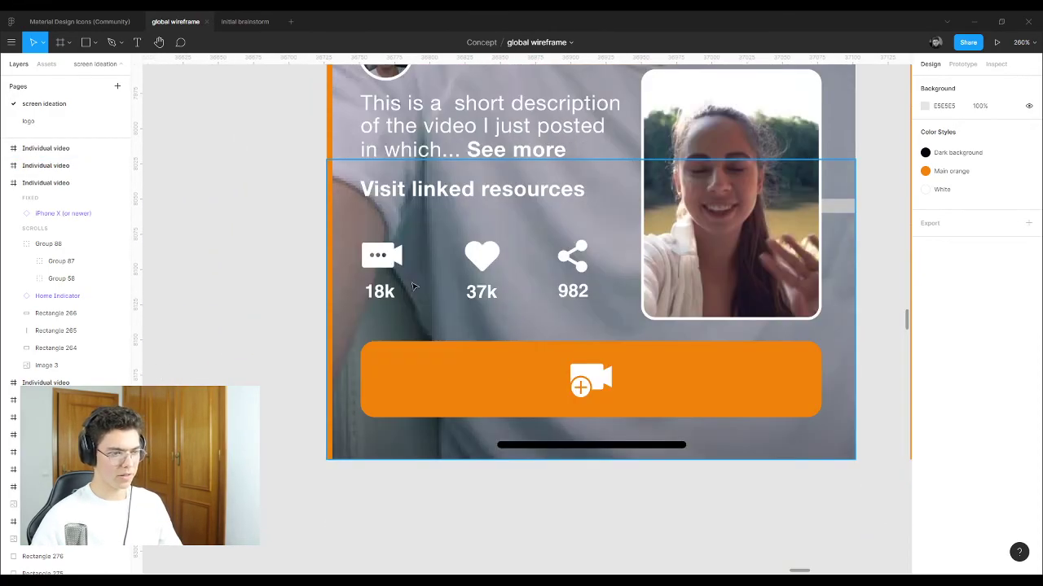
scroll(522, 349, "down", 2)
scroll(587, 348, "up", 5)
Step: Select the orange record buttons of both Individual video screens together
left_click(586, 348)
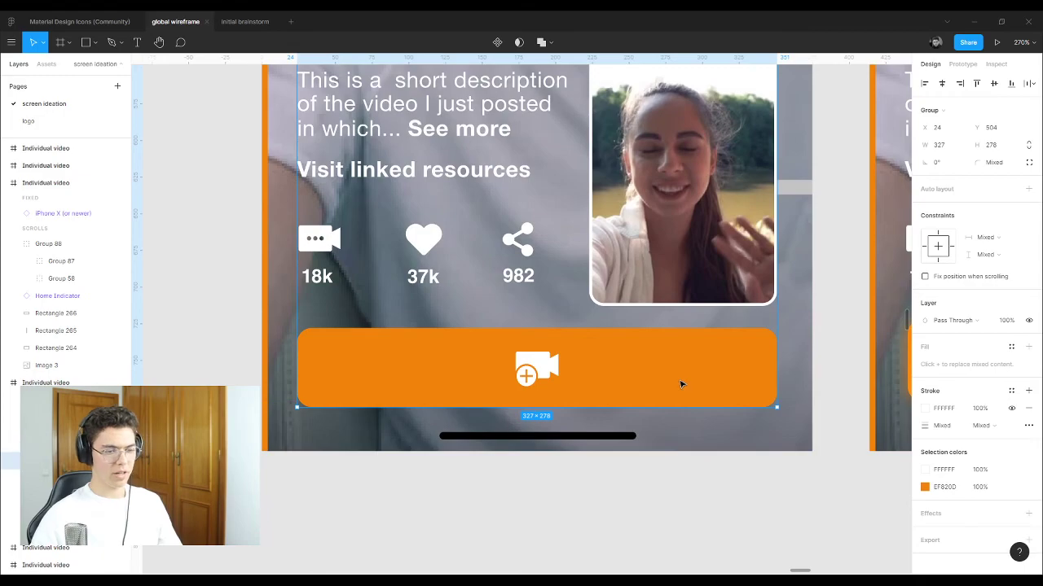
scroll(297, 360, "down", 5)
scroll(244, 309, "up", 4)
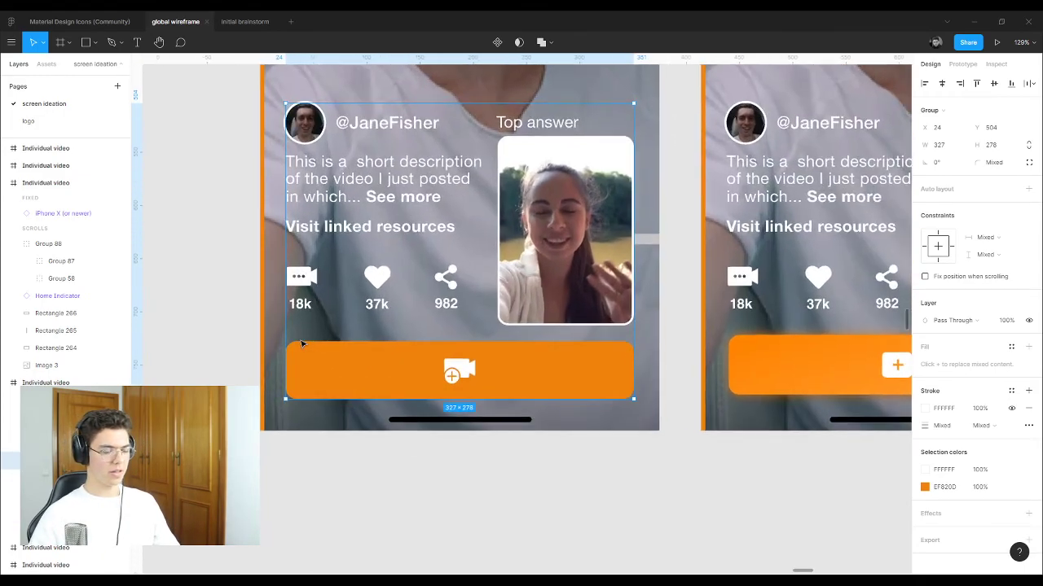
scroll(299, 320, "down", 2)
scroll(299, 320, "up", 3)
scroll(269, 293, "down", 5)
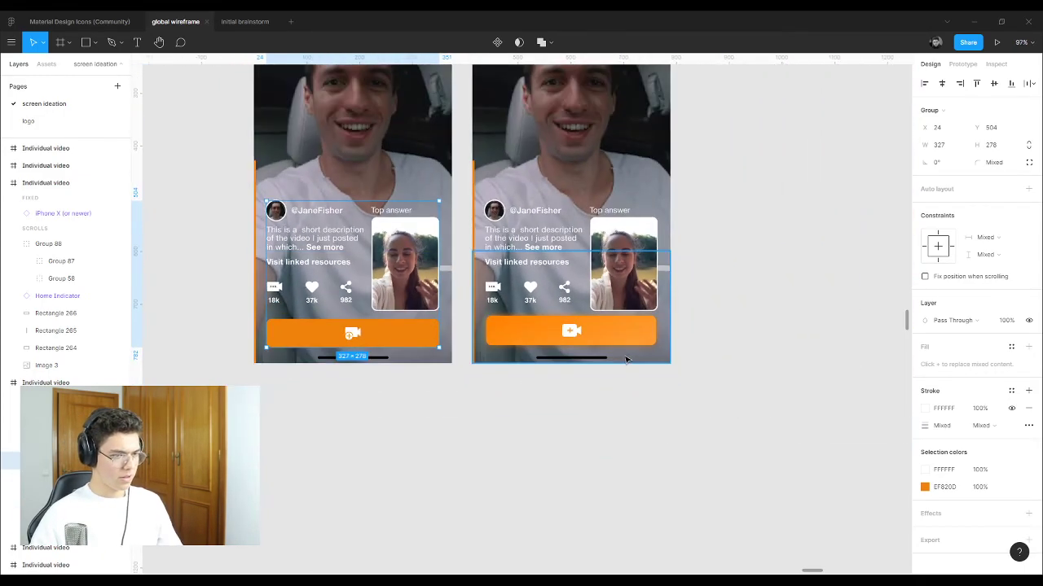
scroll(602, 342, "up", 3)
left_click(570, 321)
scroll(695, 384, "up", 1)
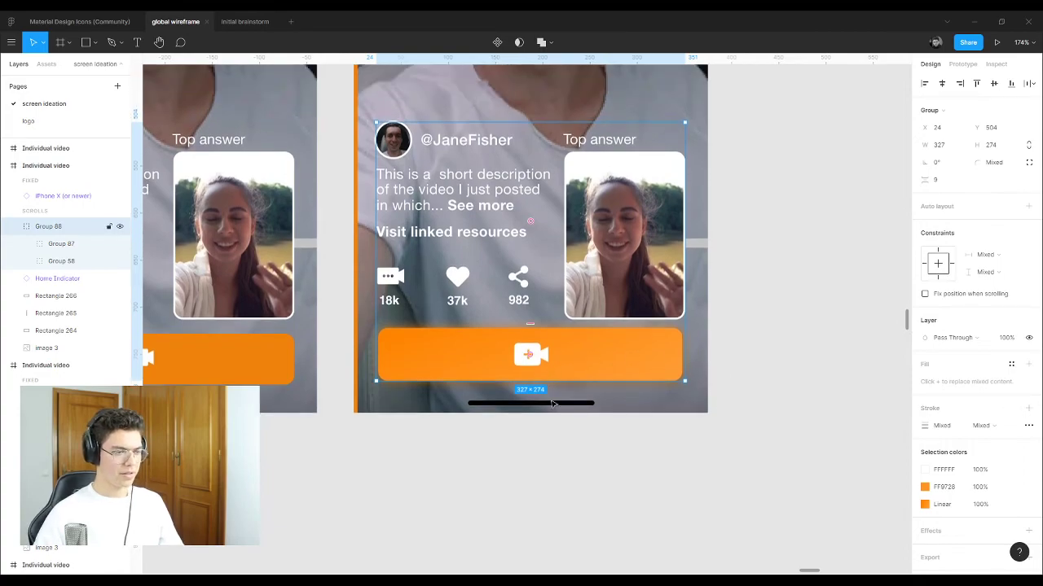
left_click(800, 217)
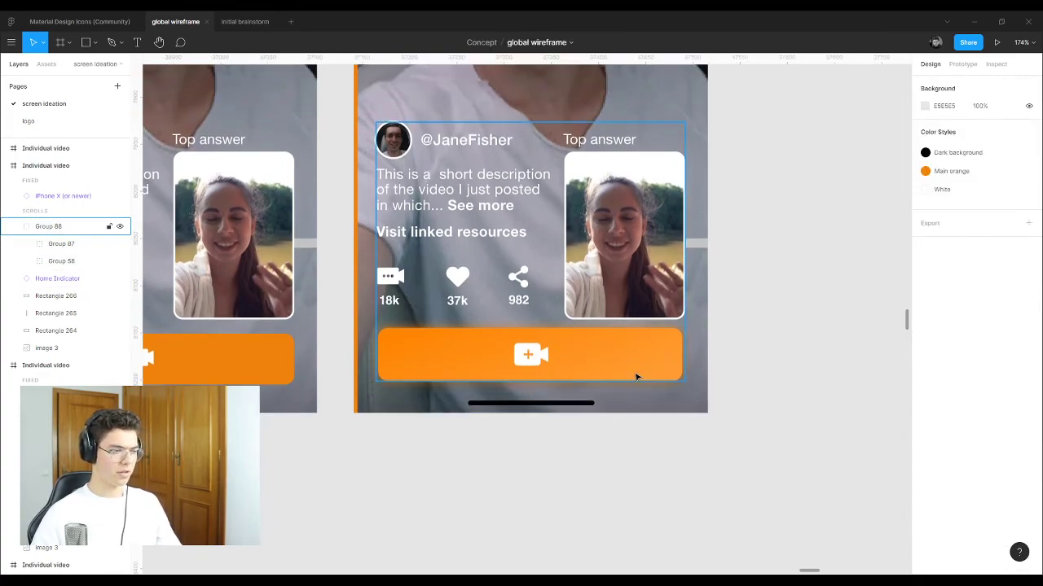
scroll(805, 368, "down", 5)
left_click(733, 363)
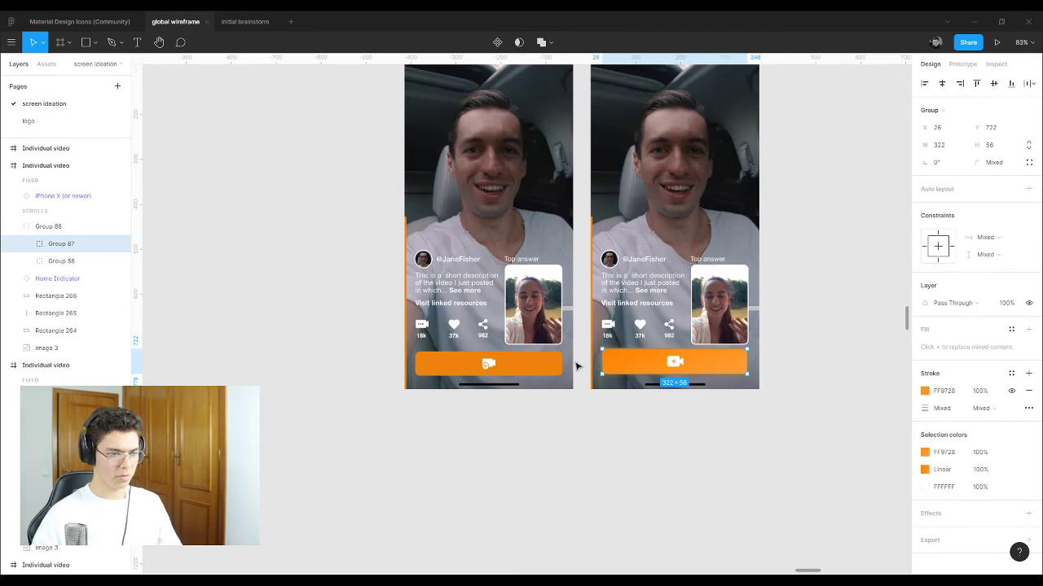
left_click(551, 366, "shift")
Step: Duplicate both record buttons below the screens and place them on a white backdrop rectangle sent to back
left_click_drag(553, 373, 552, 496)
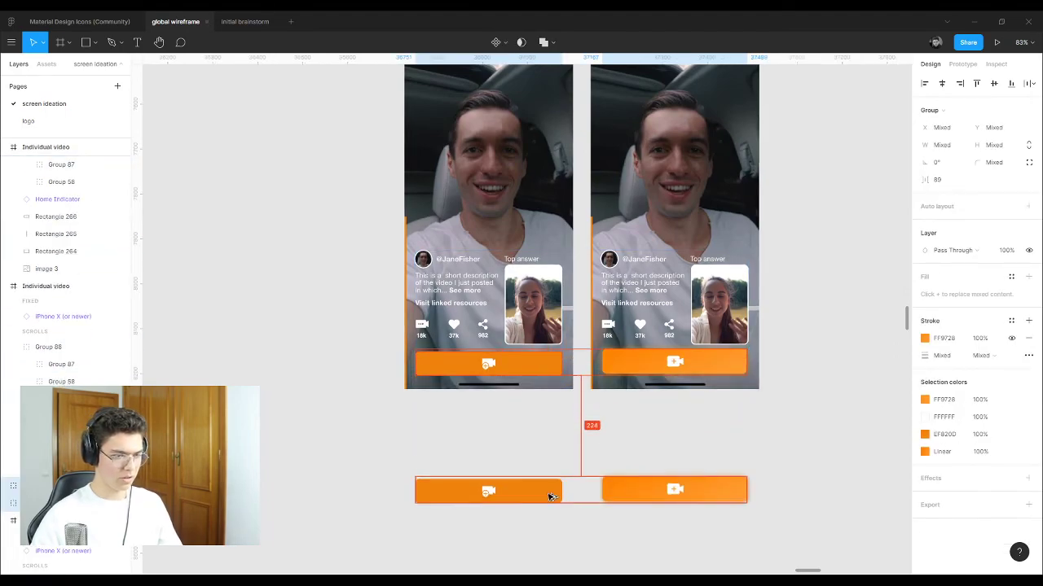
left_click(428, 440)
scroll(554, 524, "up", 5)
key("r")
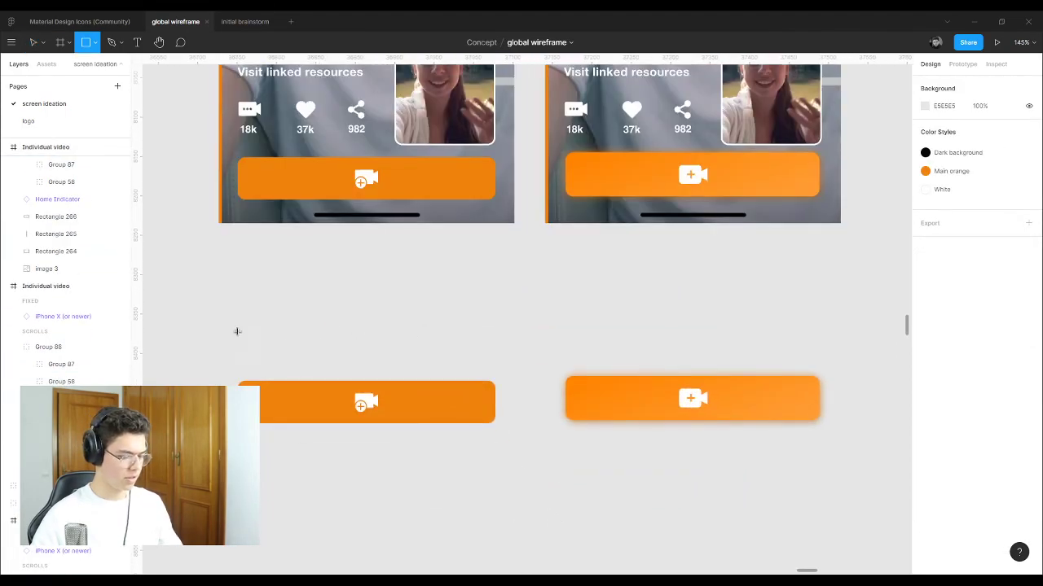
mouse_move(186, 312)
left_mouse_down()
mouse_move(279, 349)
mouse_move(880, 495)
left_mouse_up()
right_click(639, 389)
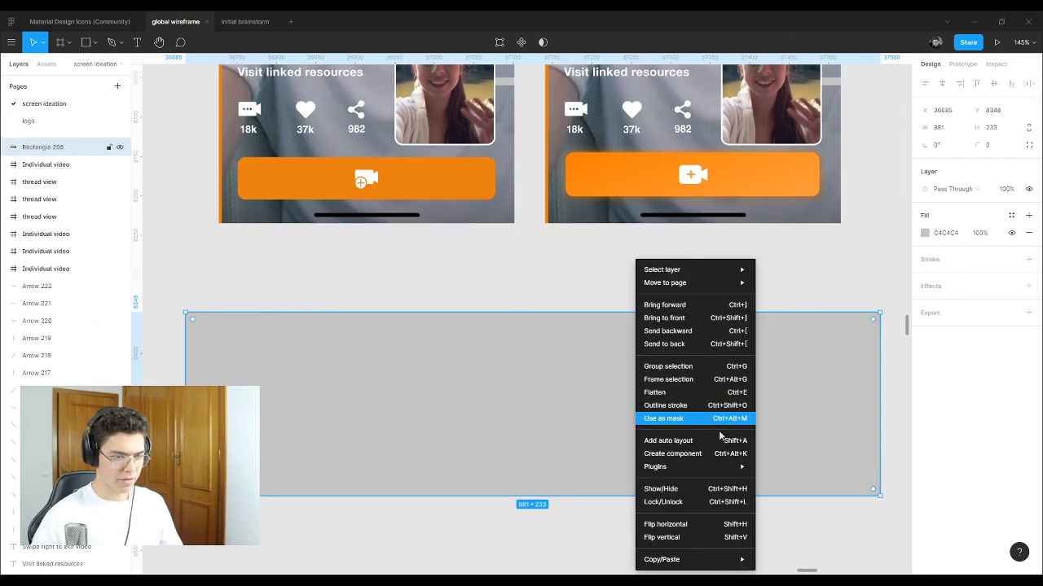
left_click(645, 345)
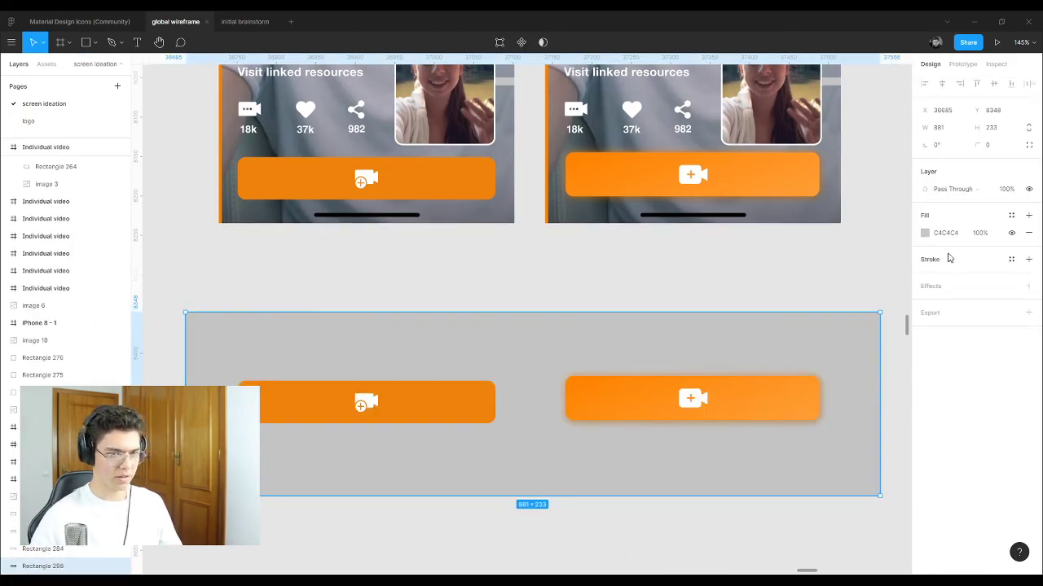
left_click(924, 233)
left_click_drag(875, 298, 722, 275)
left_click(512, 282)
Step: Duplicate the white panel with its buttons below and make the copy's backdrop black
scroll(512, 282, "down", 1)
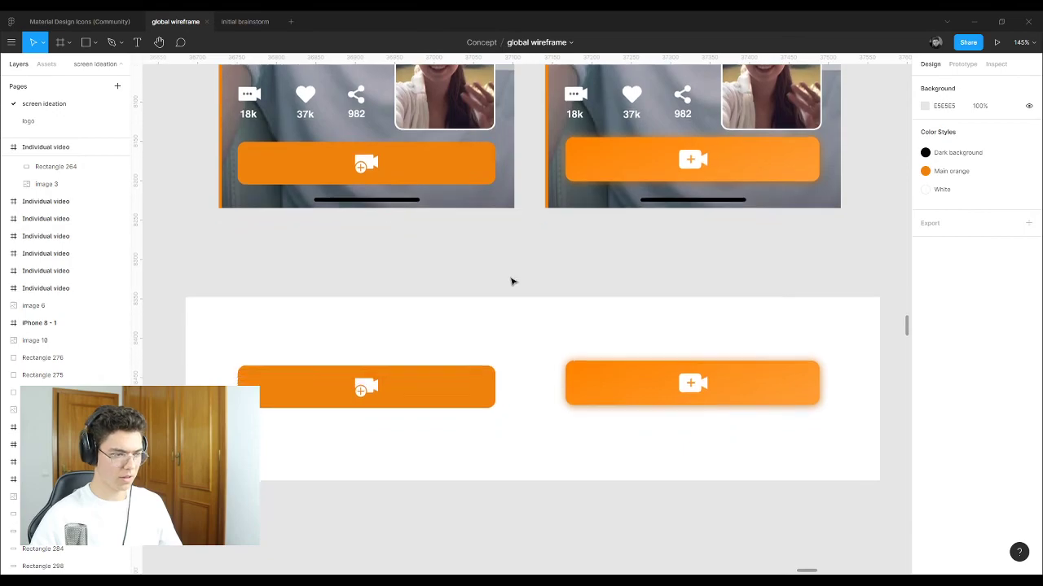
scroll(512, 282, "down", 3)
left_click_drag(687, 411, 345, 202)
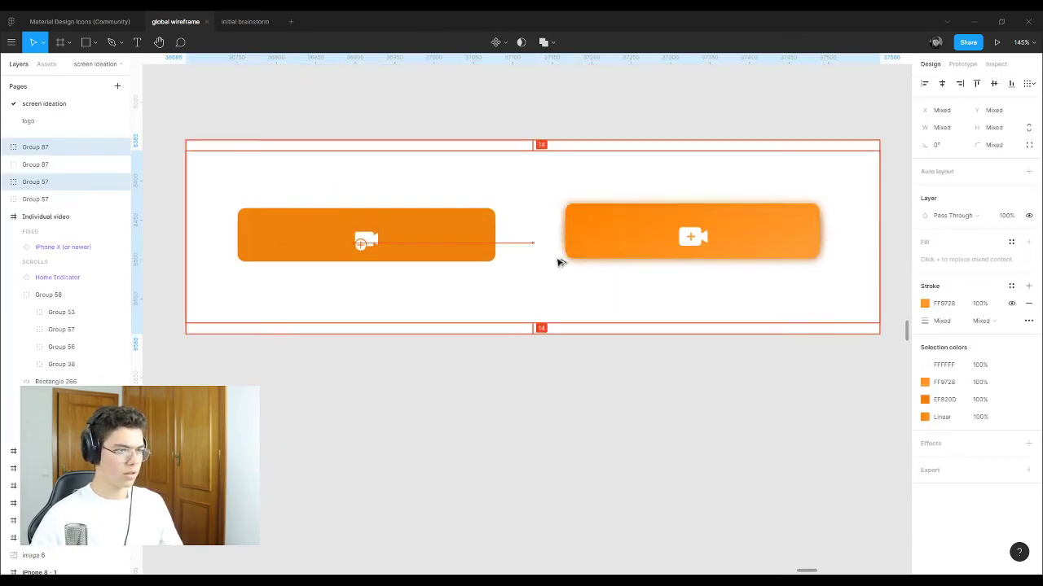
left_click_drag(560, 262, 642, 363)
left_click(876, 389)
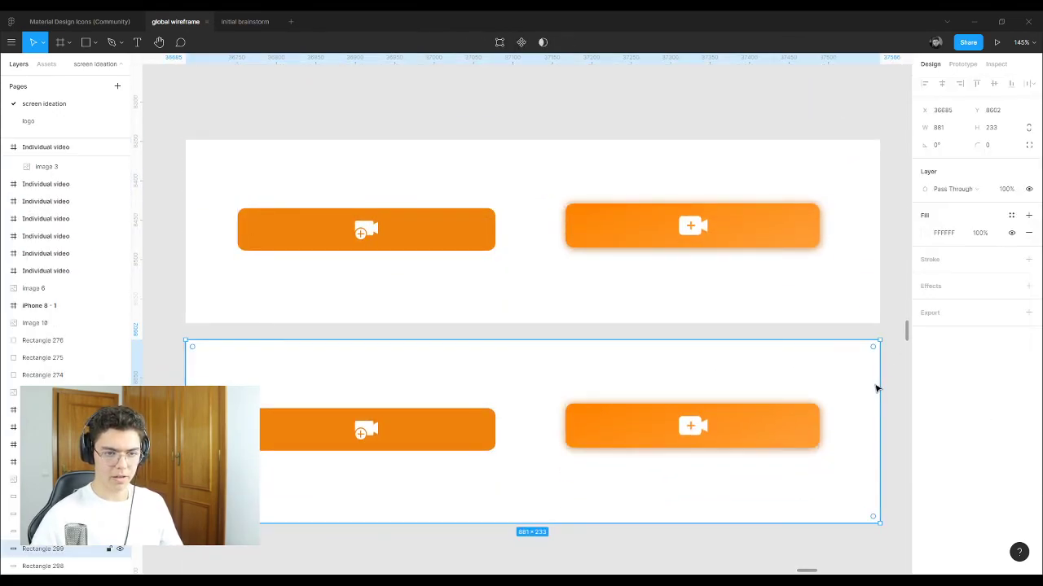
left_click(926, 237)
left_click_drag(815, 326, 786, 375)
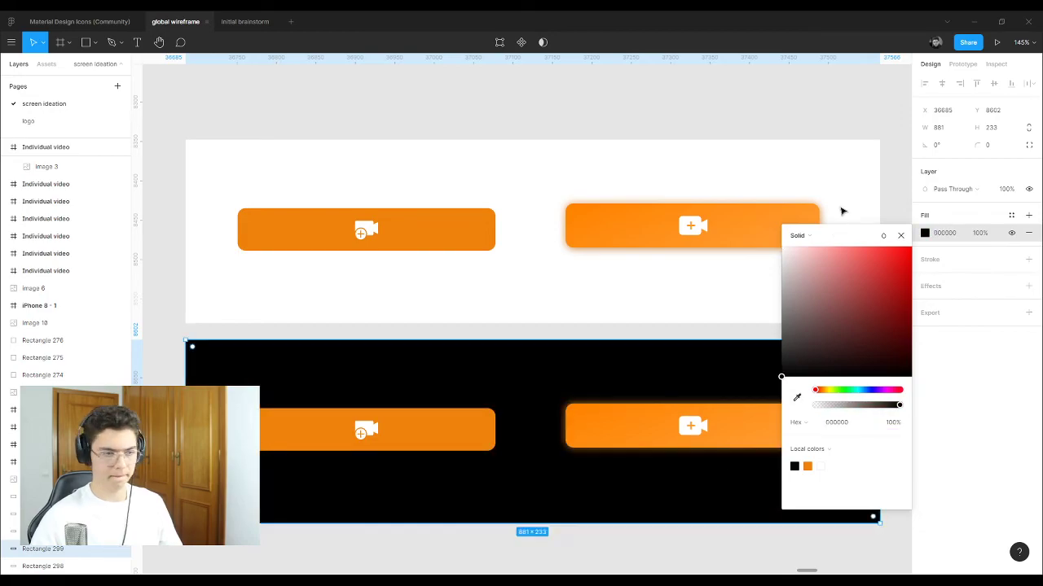
left_click(855, 102)
scroll(698, 281, "down", 3)
left_click(668, 133)
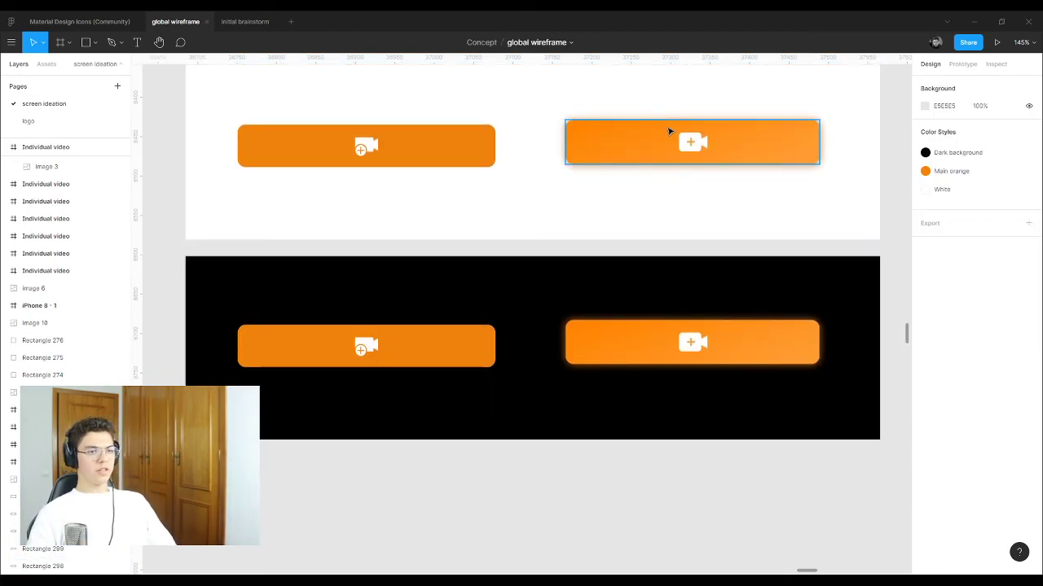
left_click(699, 359)
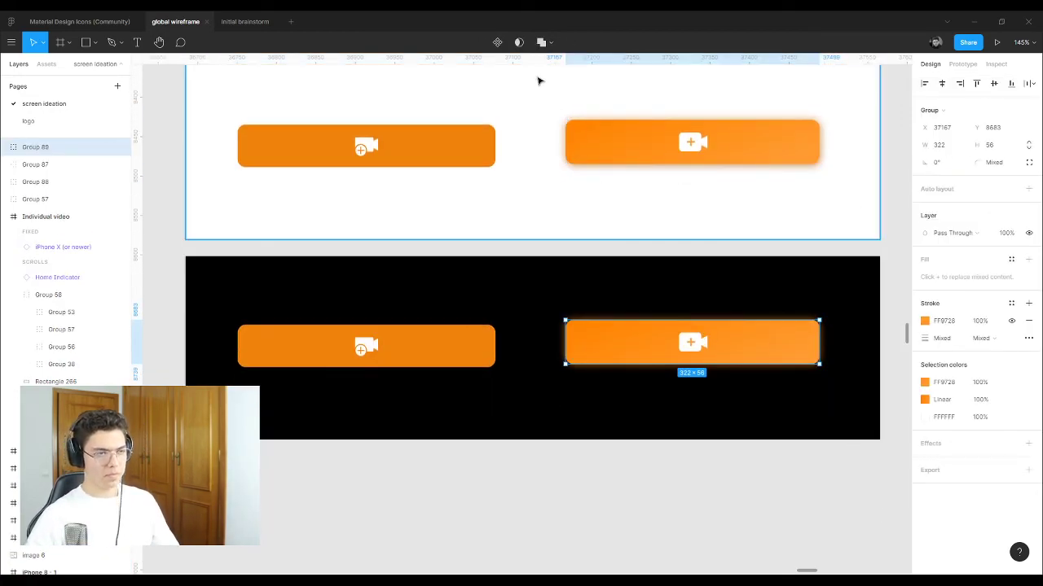
double_click(727, 349)
left_click(925, 470)
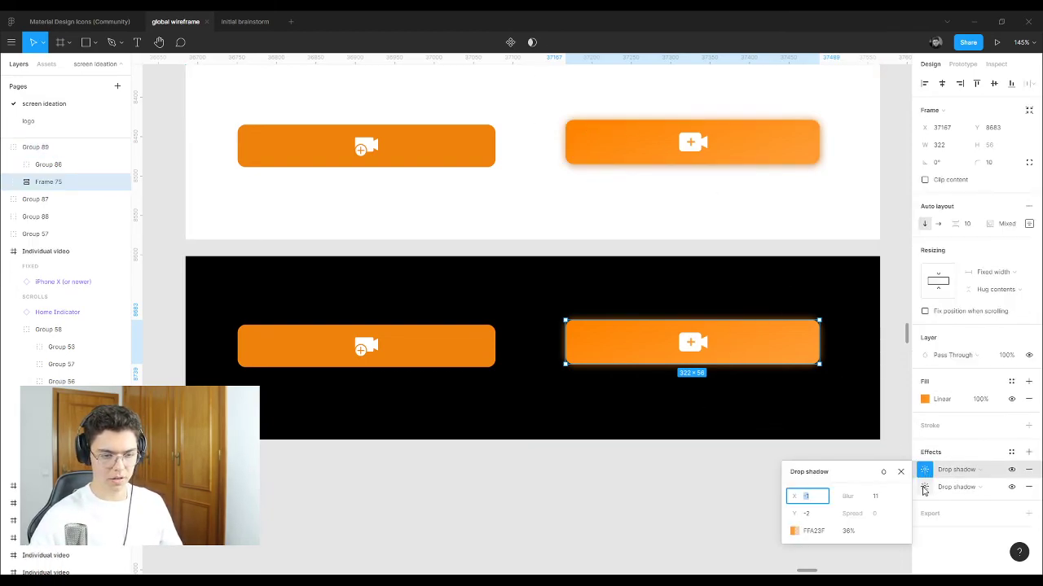
left_click(923, 487)
left_click(923, 471)
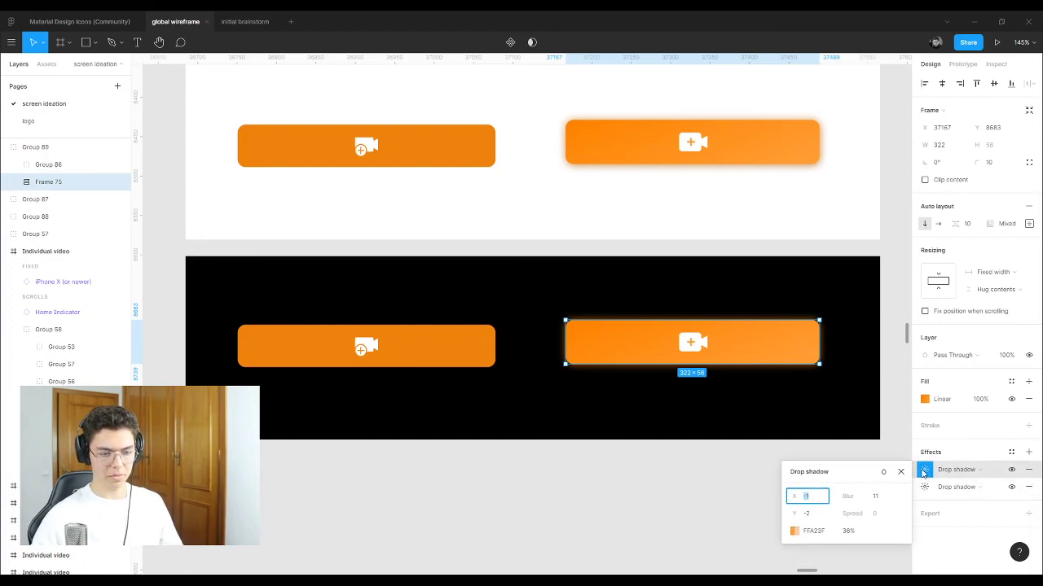
left_click(926, 489)
scroll(850, 360, "up", 6)
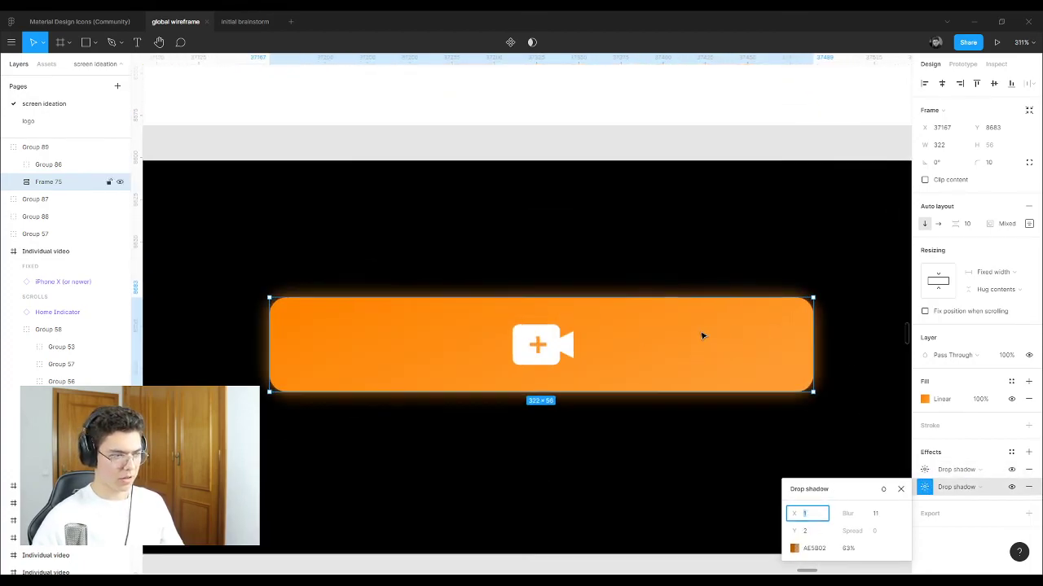
left_click(923, 470)
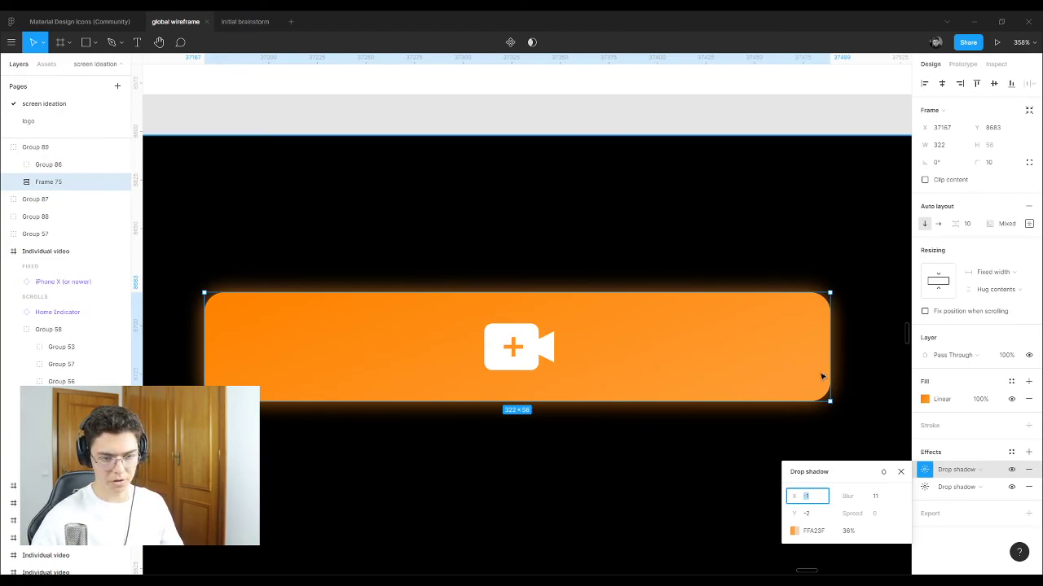
left_click(866, 400)
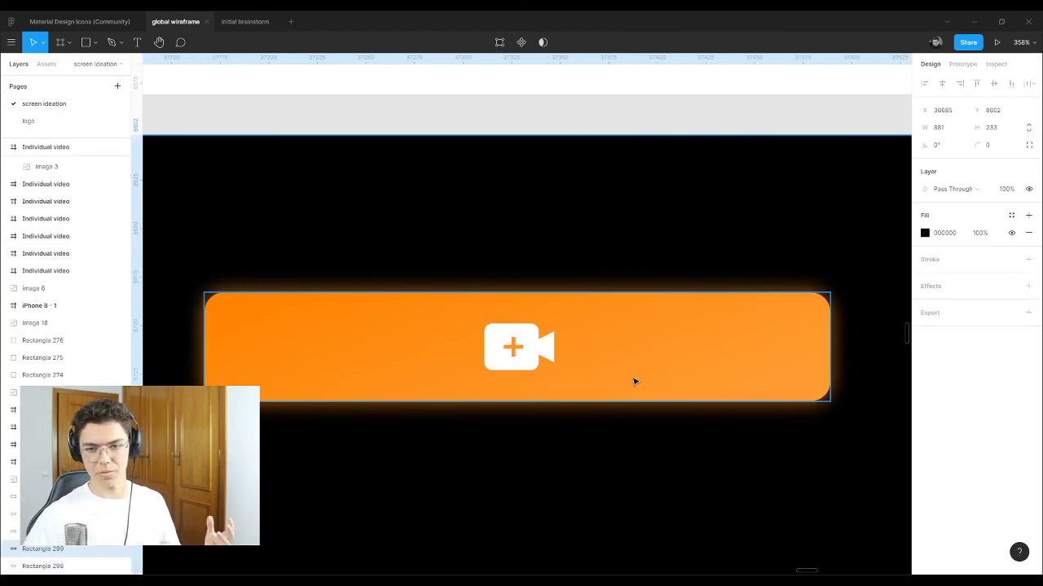
scroll(649, 370, "down", 3)
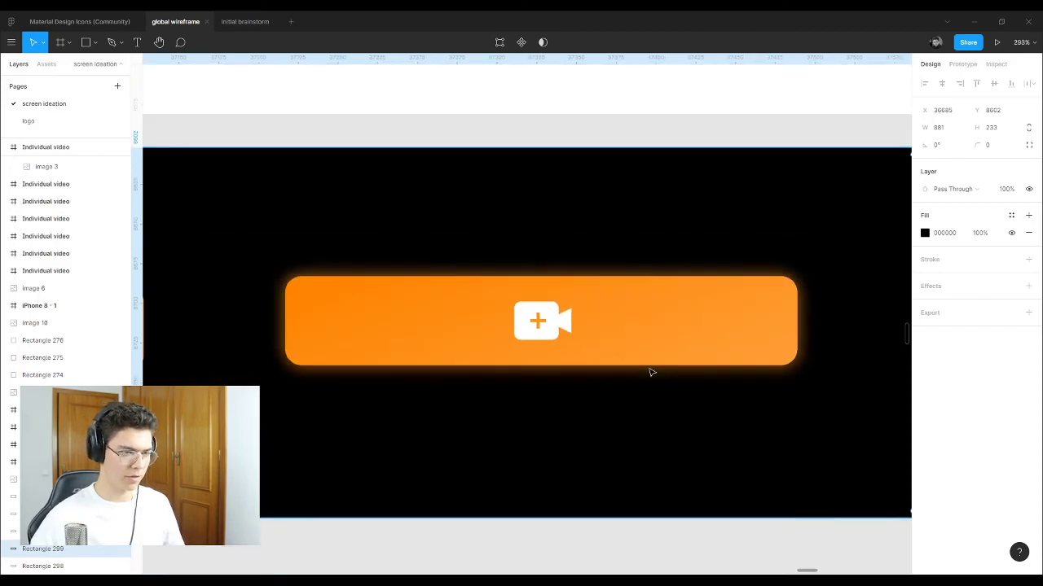
scroll(650, 371, "down", 1)
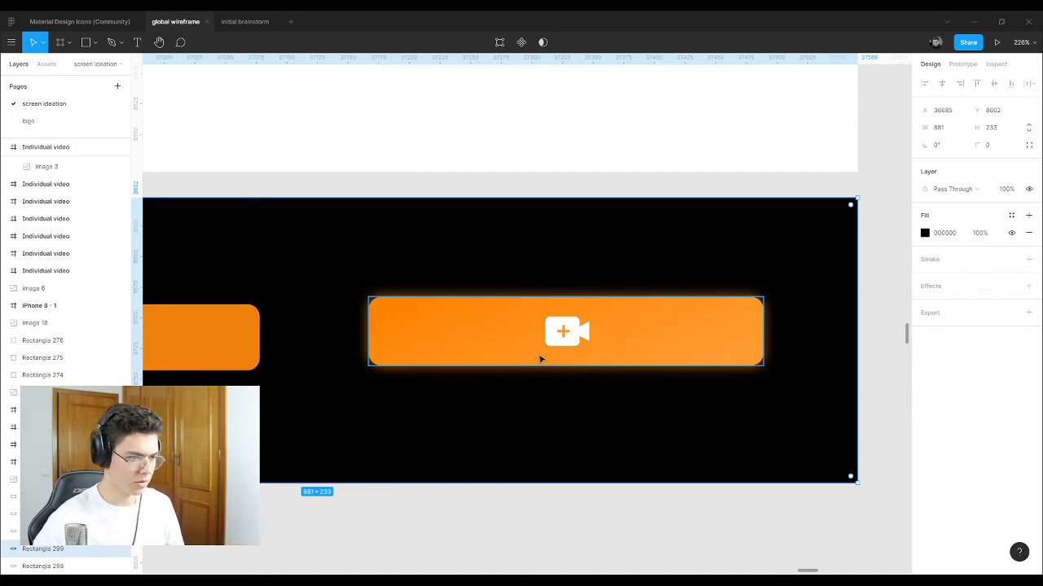
scroll(540, 360, "up", 5)
left_click(741, 299)
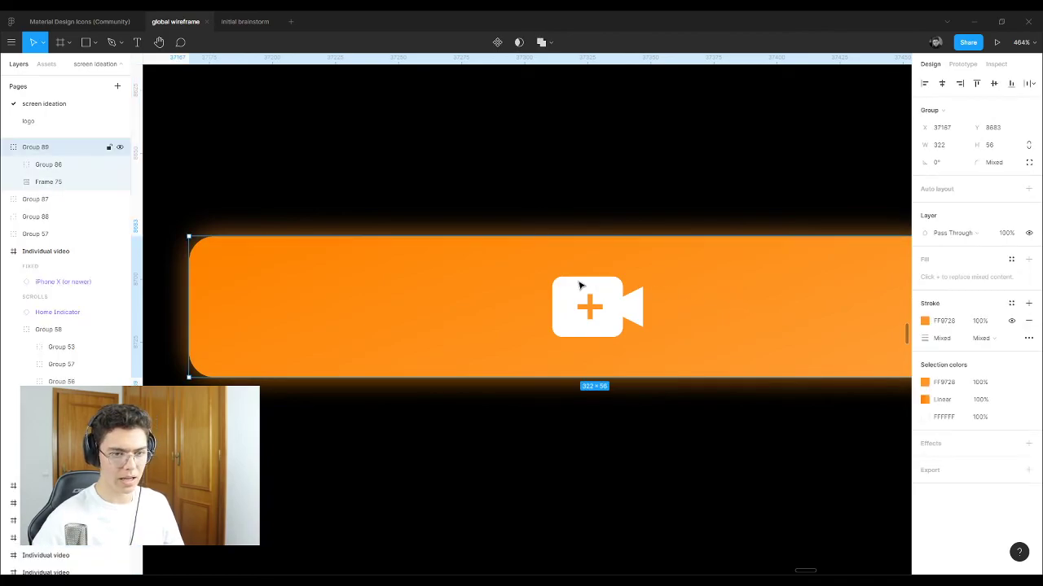
scroll(579, 285, "down", 5)
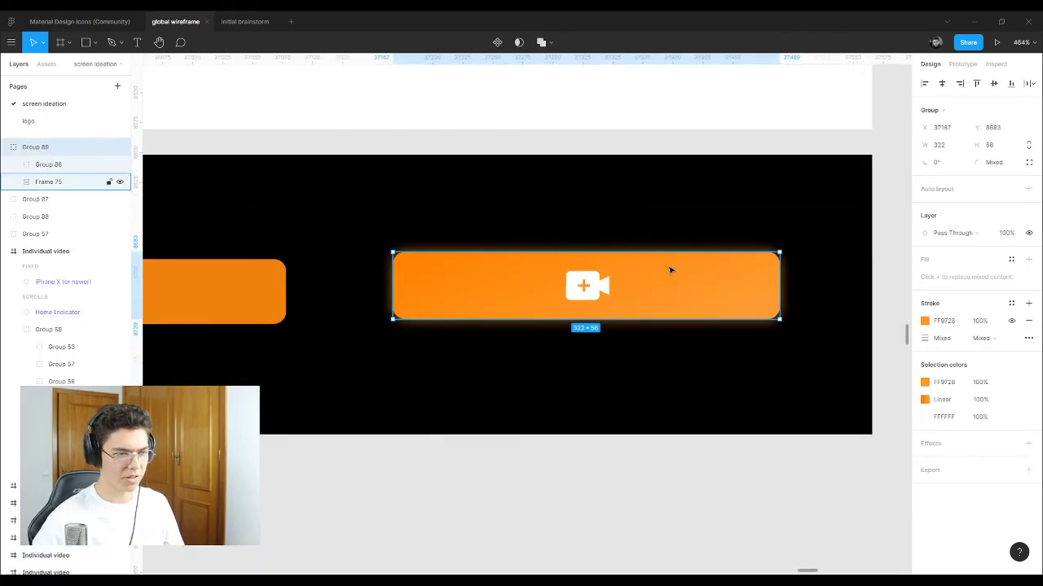
Step: Switch to the logo page and bring the camera icon variants into view
left_click(78, 124)
scroll(548, 277, "up", 4)
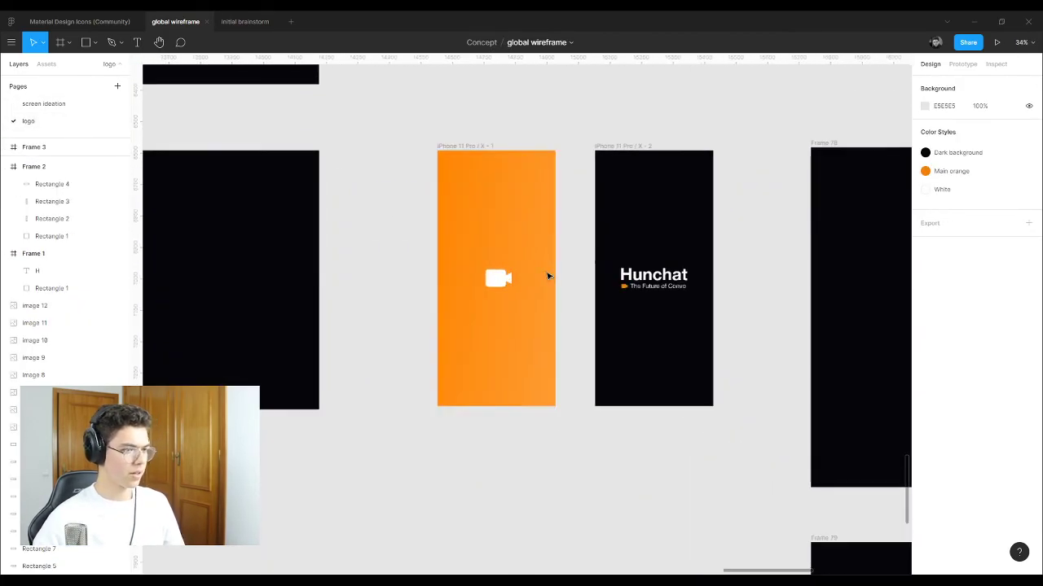
scroll(548, 277, "up", 6)
scroll(554, 280, "down", 4)
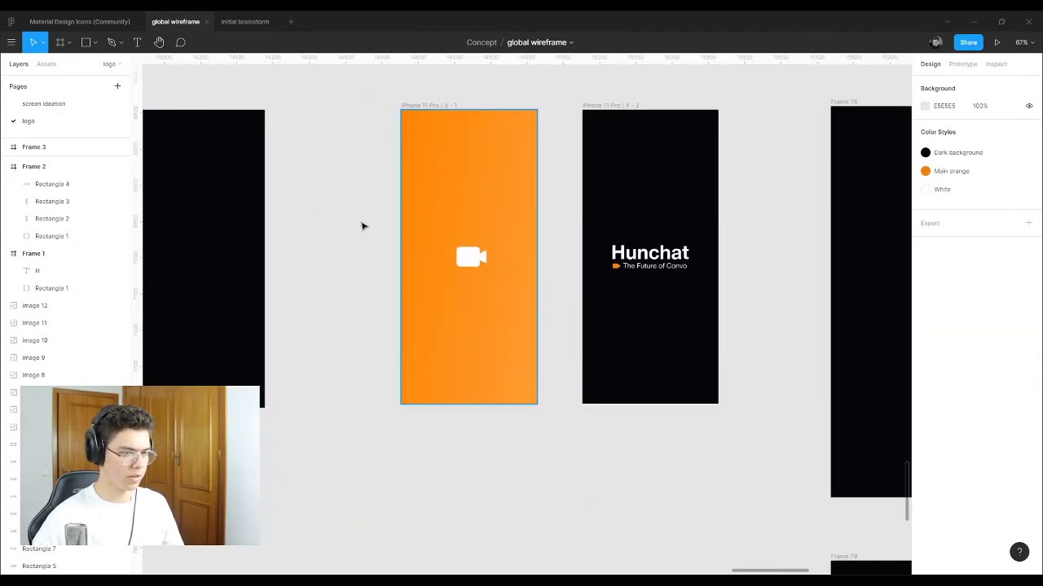
scroll(644, 242, "up", 3)
scroll(543, 200, "down", 1)
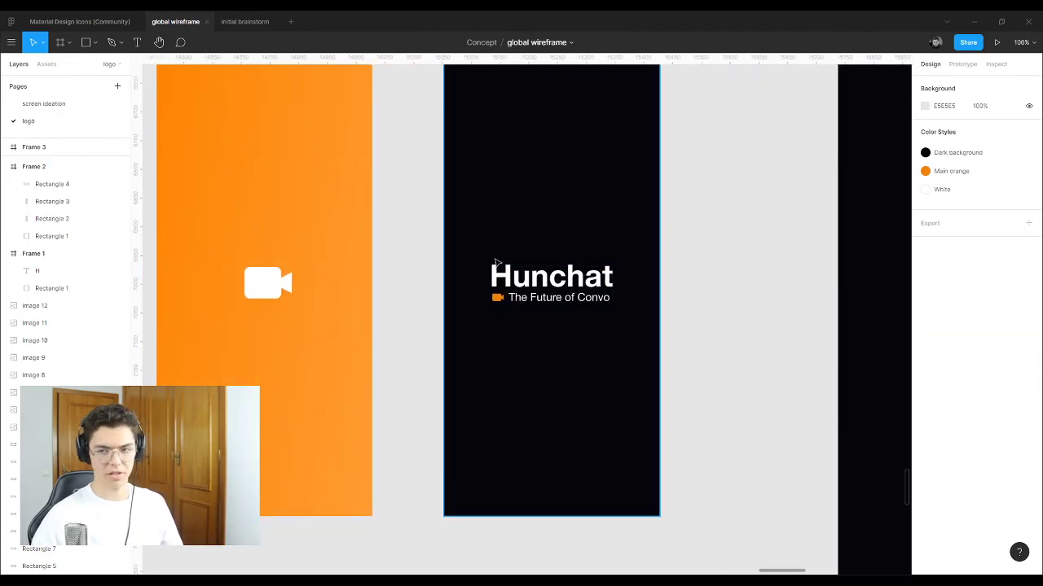
scroll(639, 277, "down", 10)
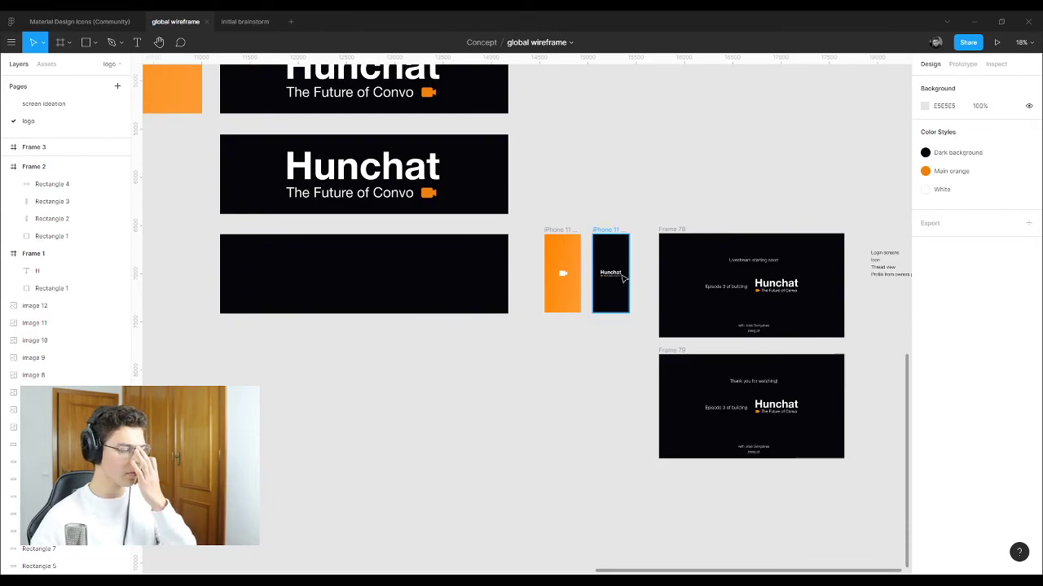
scroll(584, 157, "up", 10)
scroll(584, 156, "left", 8)
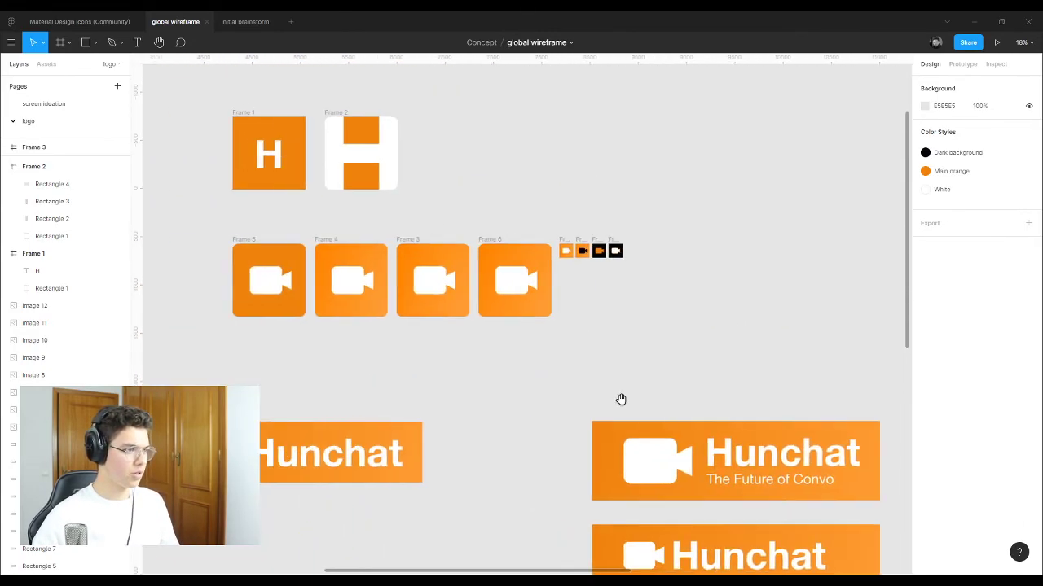
scroll(586, 255, "up", 15)
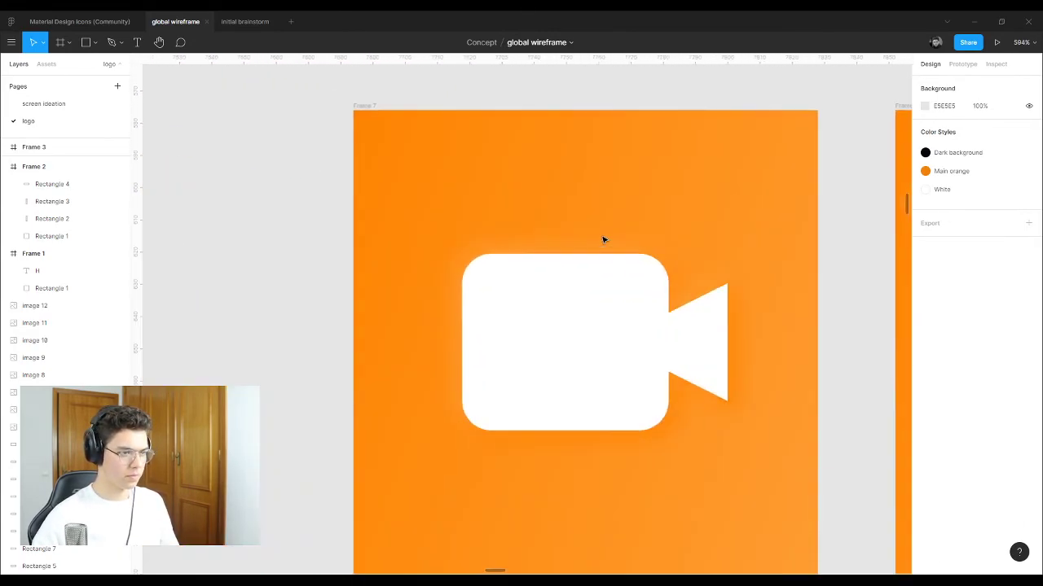
scroll(480, 264, "up", 5)
scroll(383, 265, "down", 7)
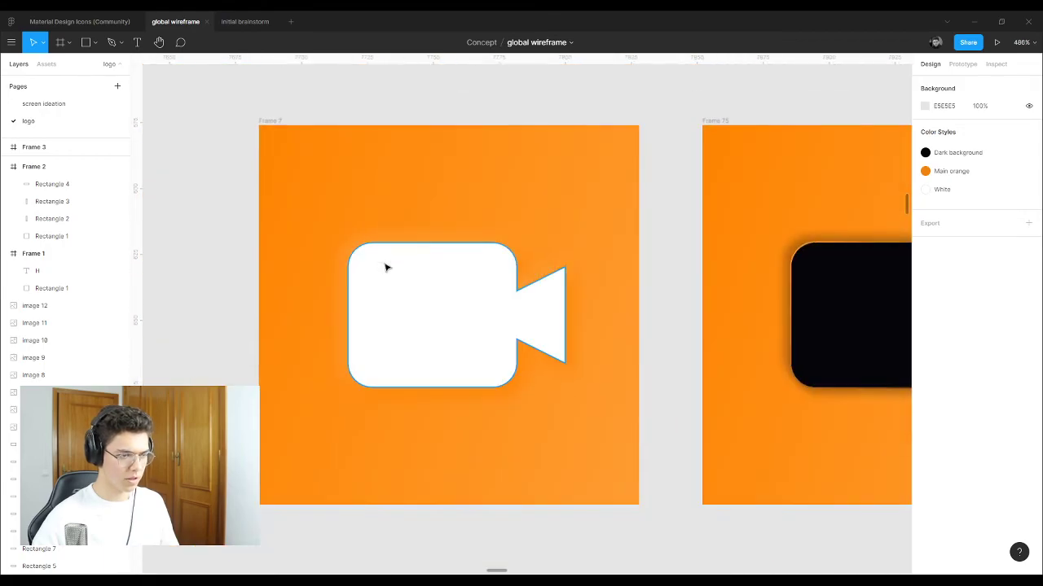
scroll(391, 253, "up", 3)
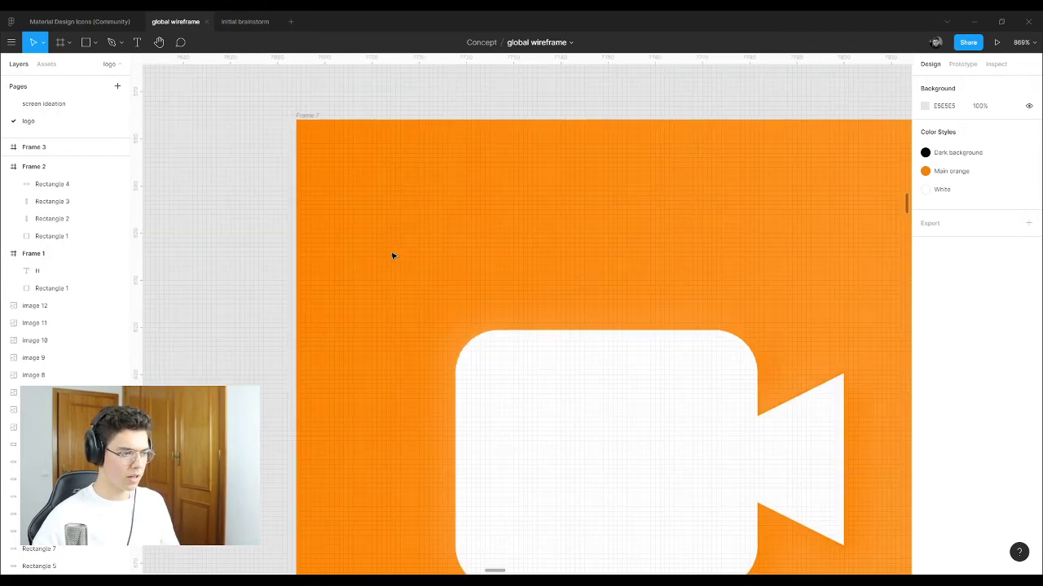
left_click_drag(405, 301, 155, 191)
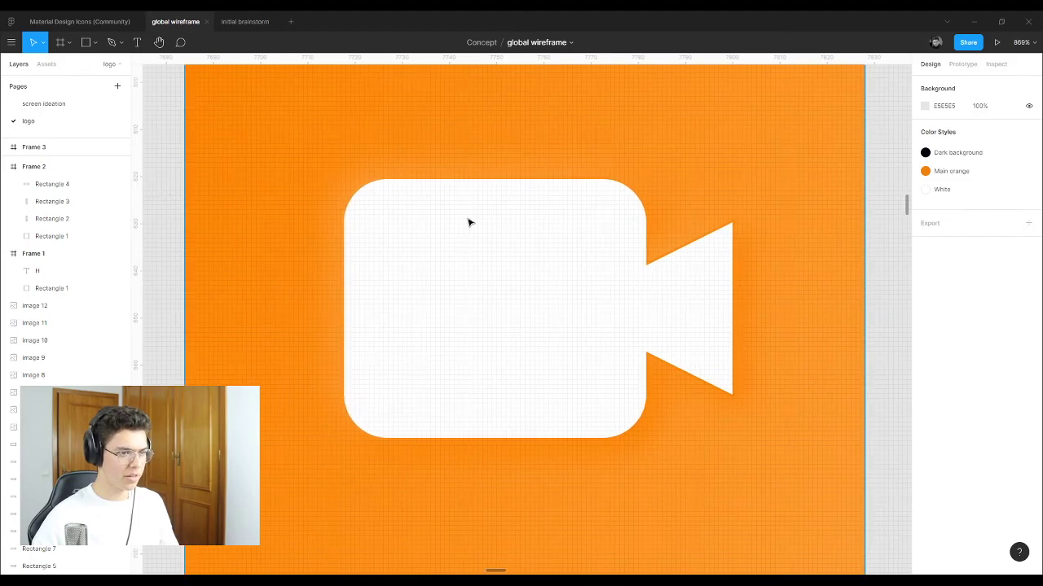
scroll(468, 221, "down", 2)
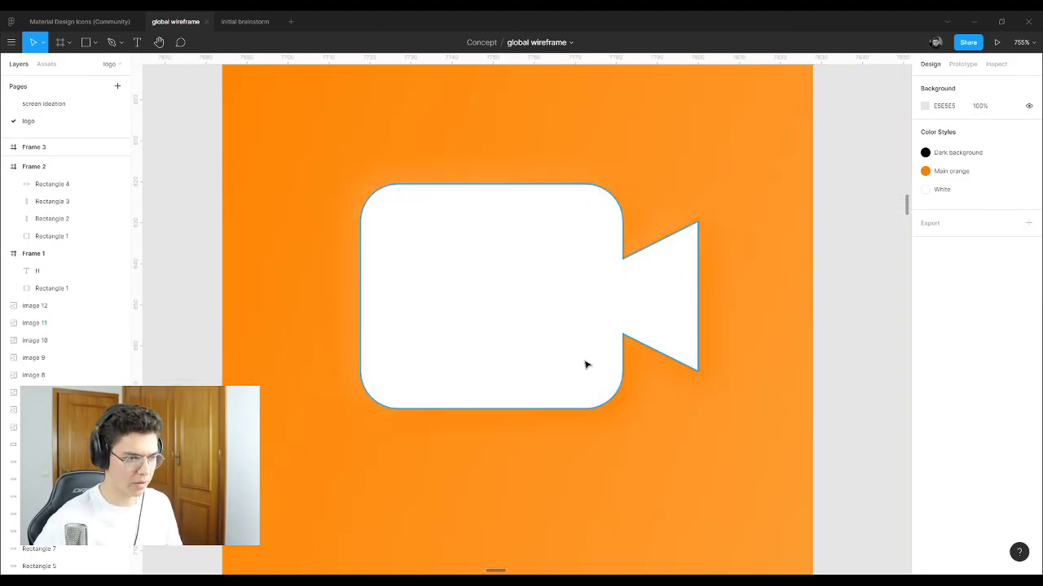
scroll(510, 205, "up", 5)
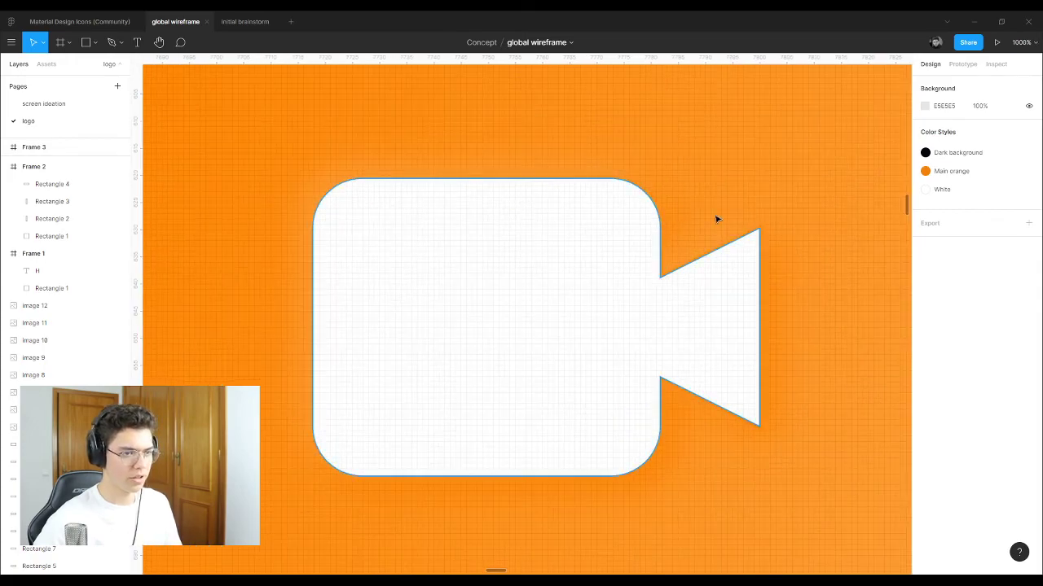
Step: Select Frame 7 with the white camera icon and pan across the Hunchat banners
left_click(828, 219)
scroll(361, 225, "down", 10)
scroll(598, 233, "up", 8)
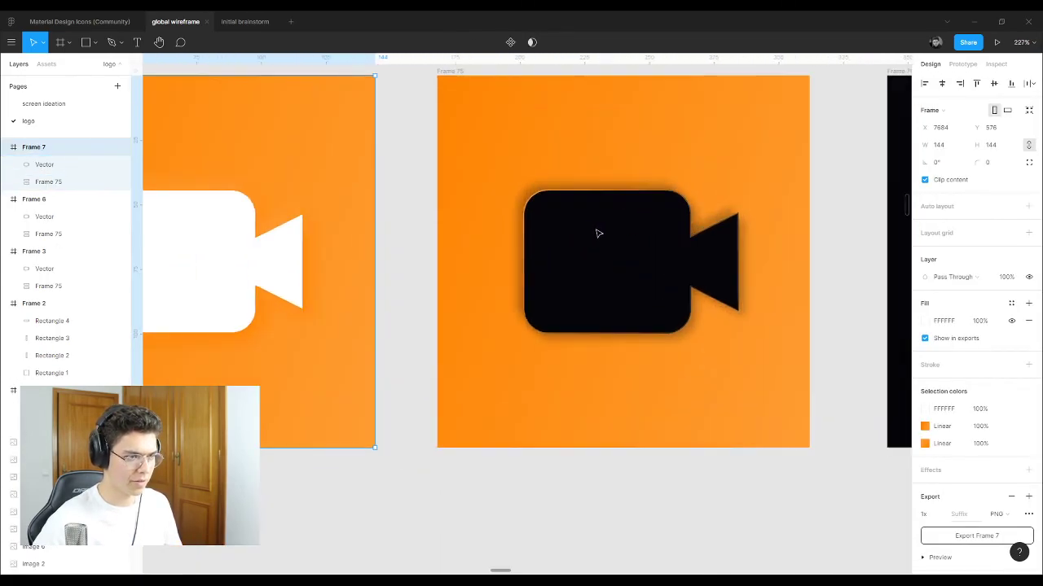
scroll(724, 243, "up", 1)
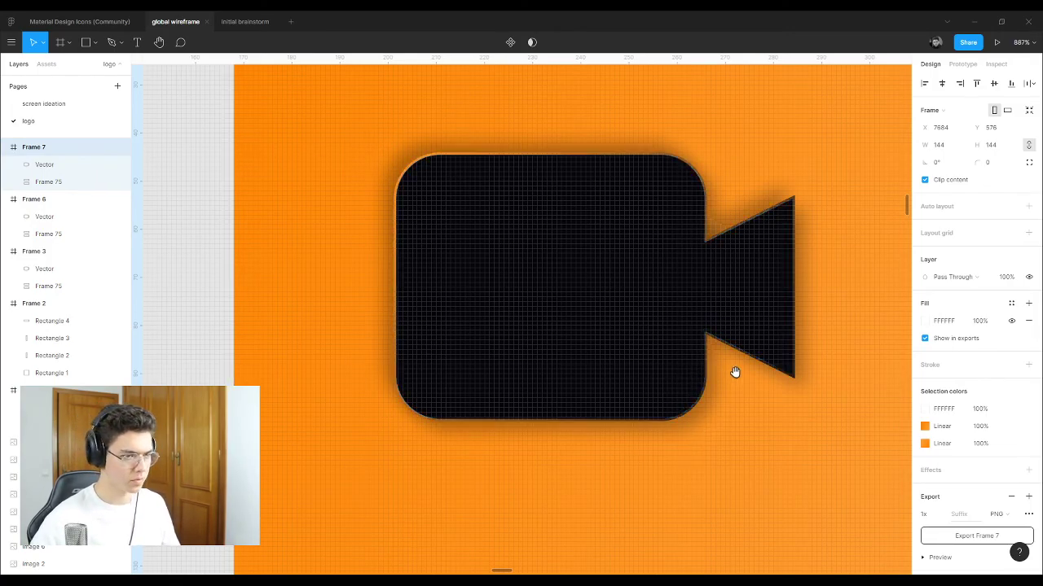
scroll(733, 370, "right", 10)
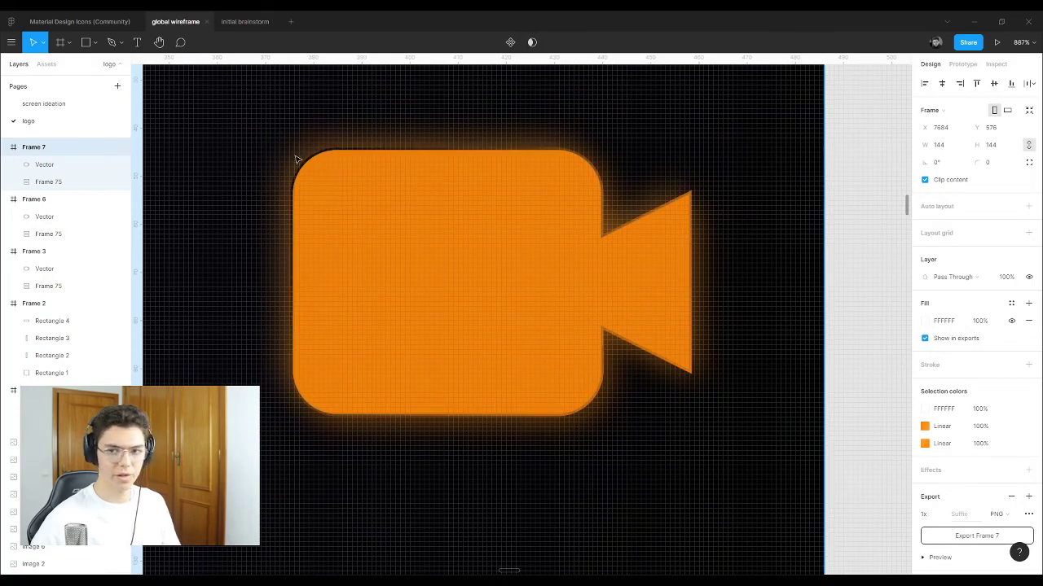
scroll(493, 400, "right", 10)
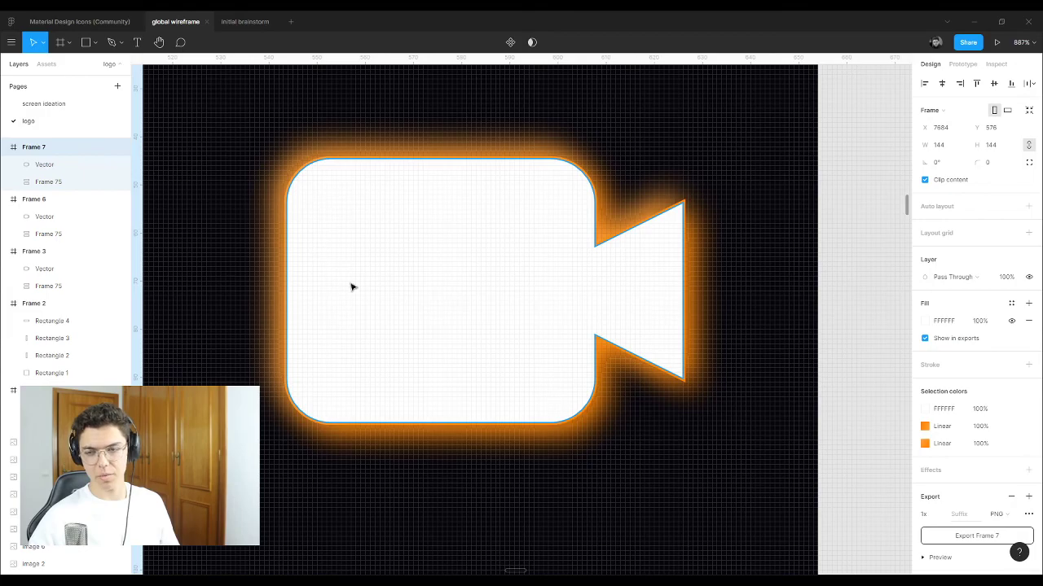
scroll(478, 284, "down", 10)
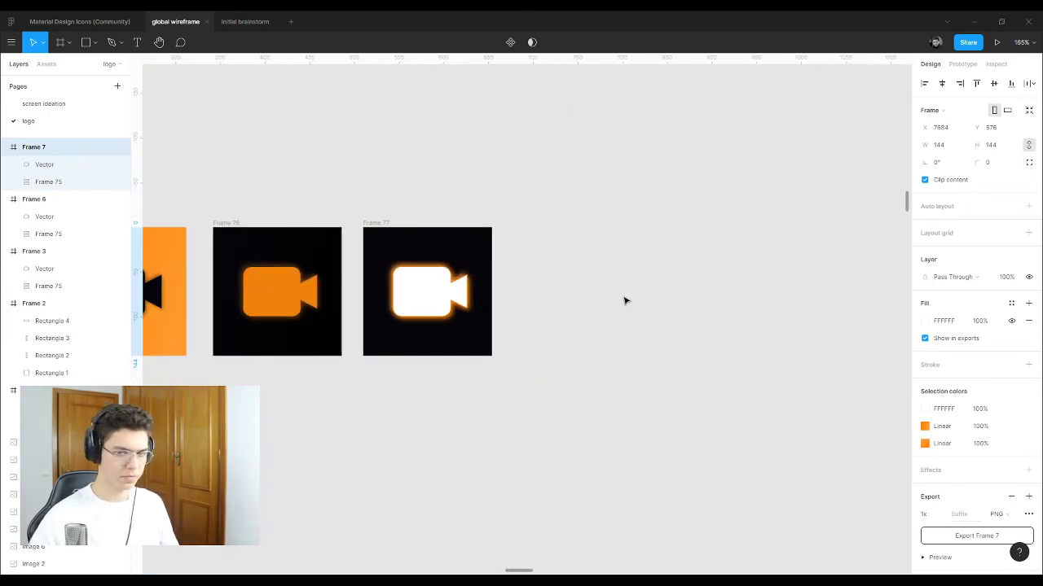
scroll(589, 281, "down", 10)
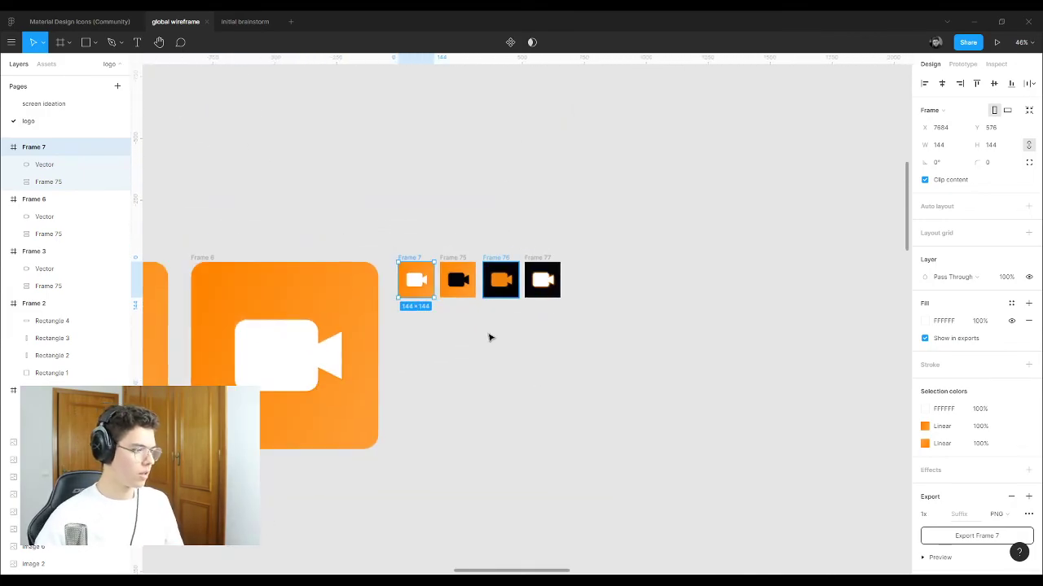
scroll(489, 314, "down", 4)
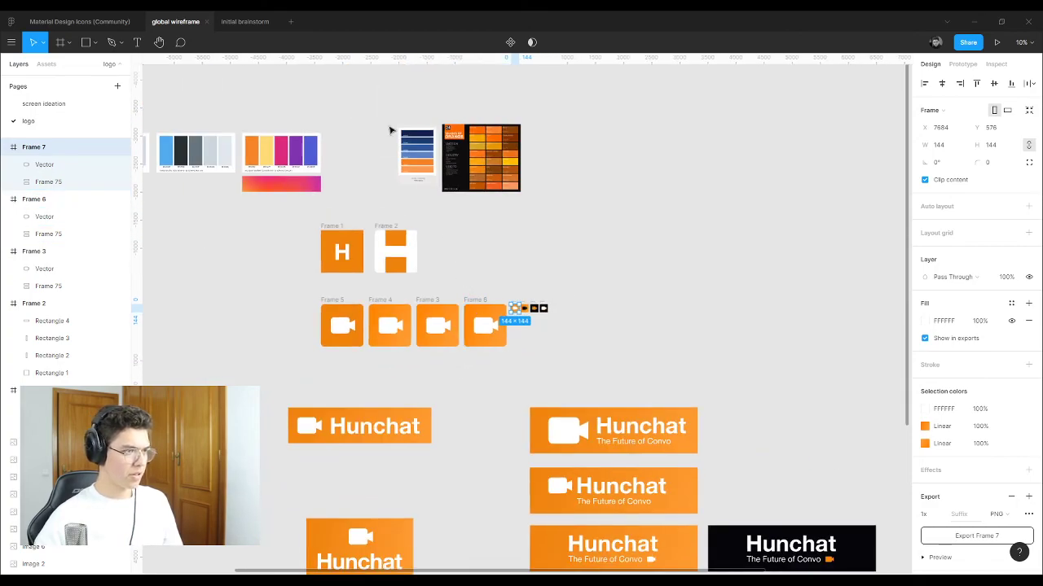
Step: On the screen ideation page, make three evenly spaced orange record buttons inside a taller black frame
left_click(78, 106)
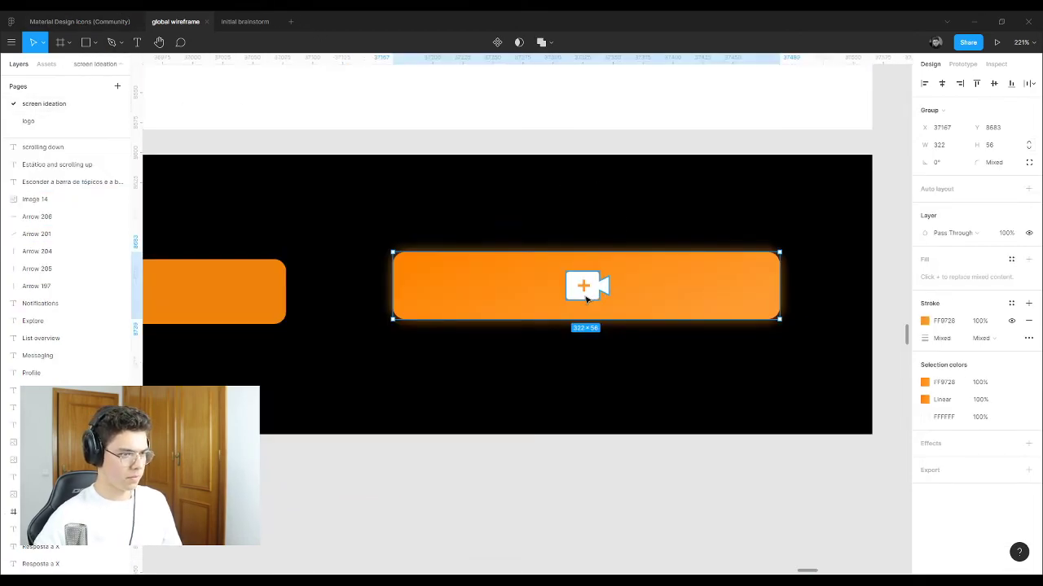
scroll(595, 289, "up", 5)
scroll(613, 297, "down", 3)
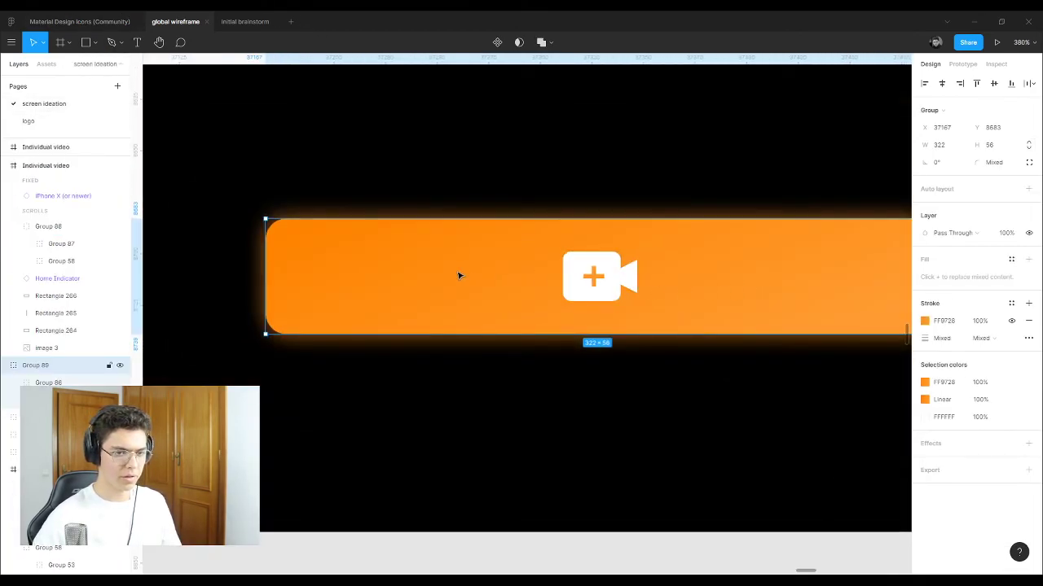
scroll(635, 304, "down", 3)
left_click_drag(653, 305, 657, 310)
key("ctrl+d")
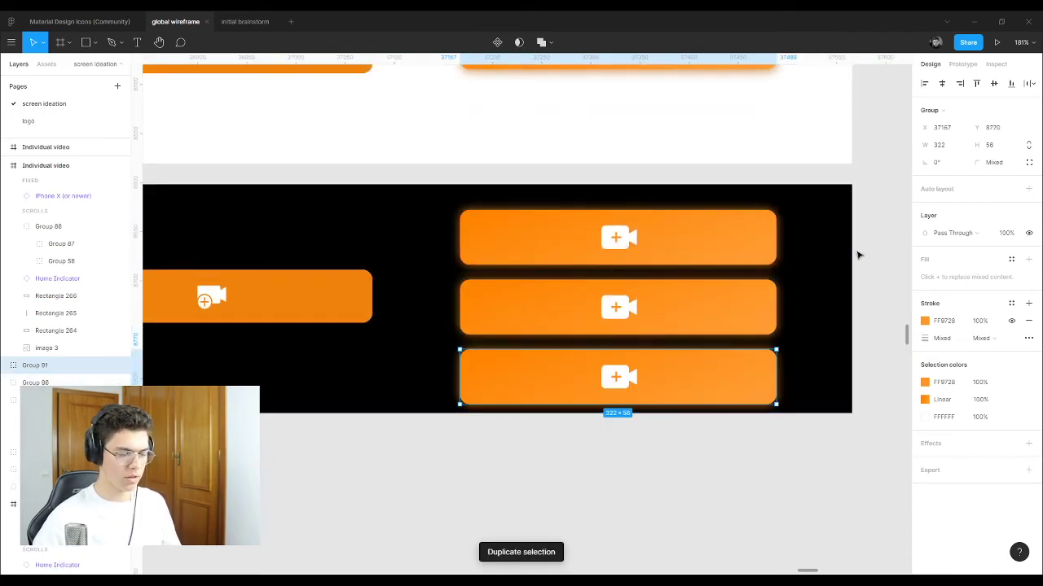
left_click(551, 410)
left_click_drag(446, 410, 445, 475)
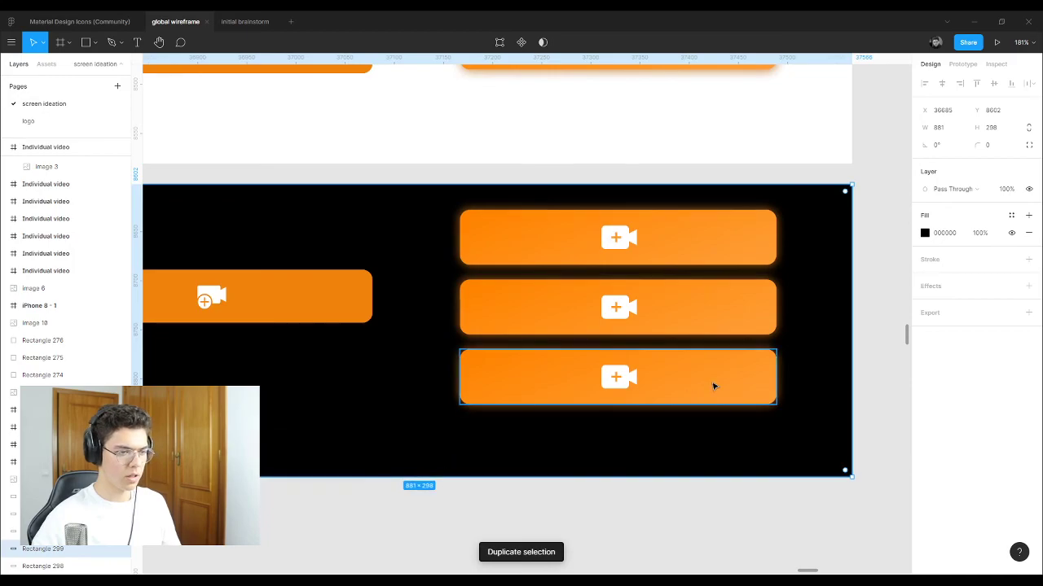
left_click(754, 378)
key("shift+Down")
key("shift+Down")
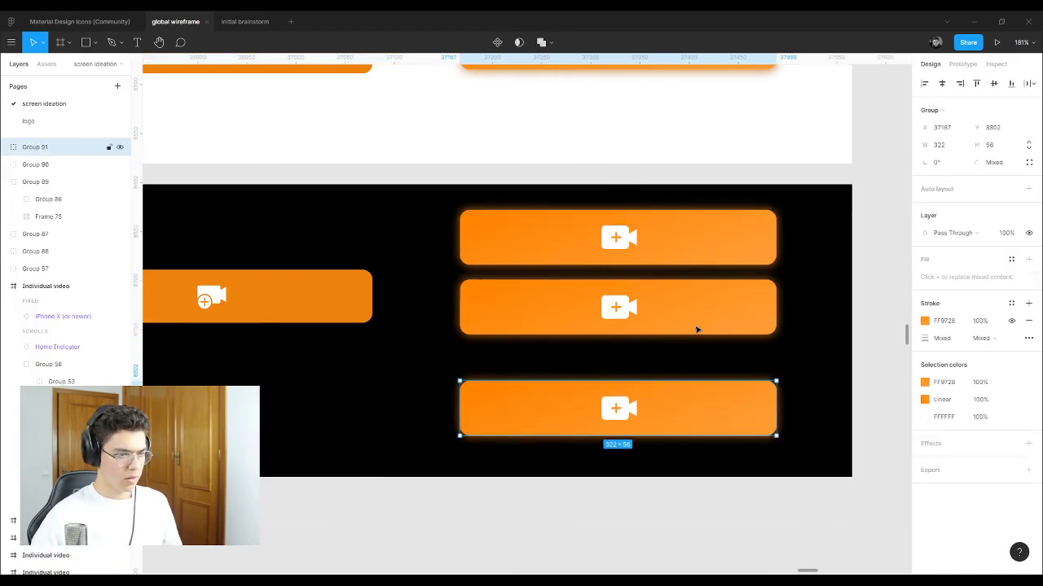
left_click_drag(695, 331, 693, 336)
Step: Give the top record button an orange EF820D outline
left_click(817, 233)
left_click(714, 242)
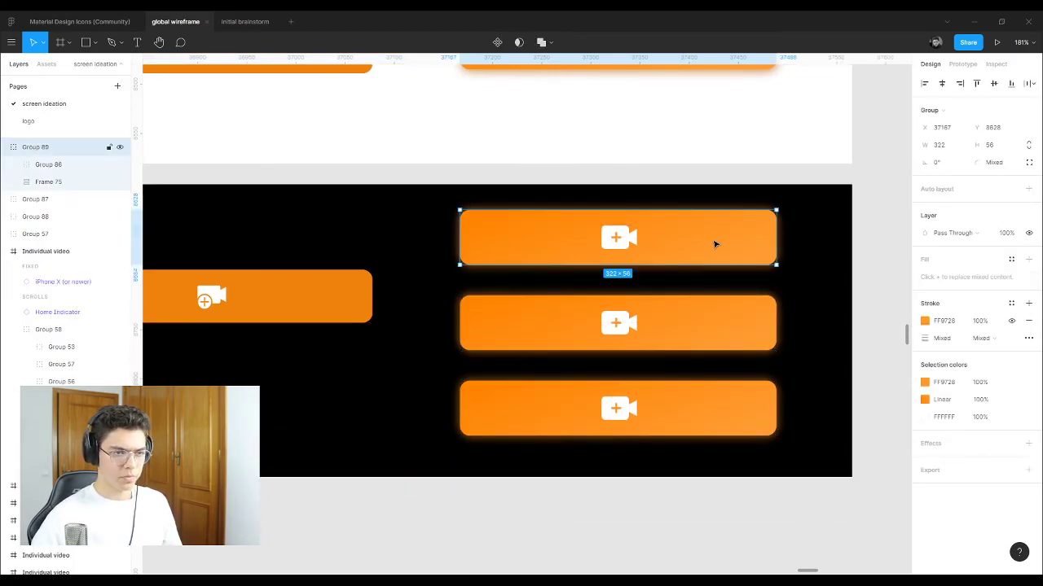
left_click(715, 242)
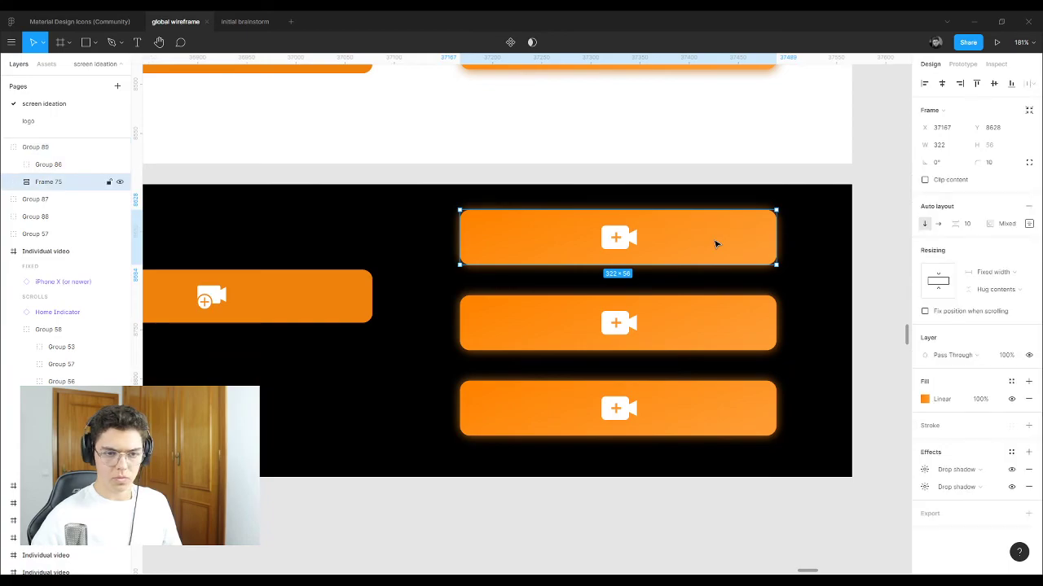
left_click(1028, 425)
left_click(925, 443)
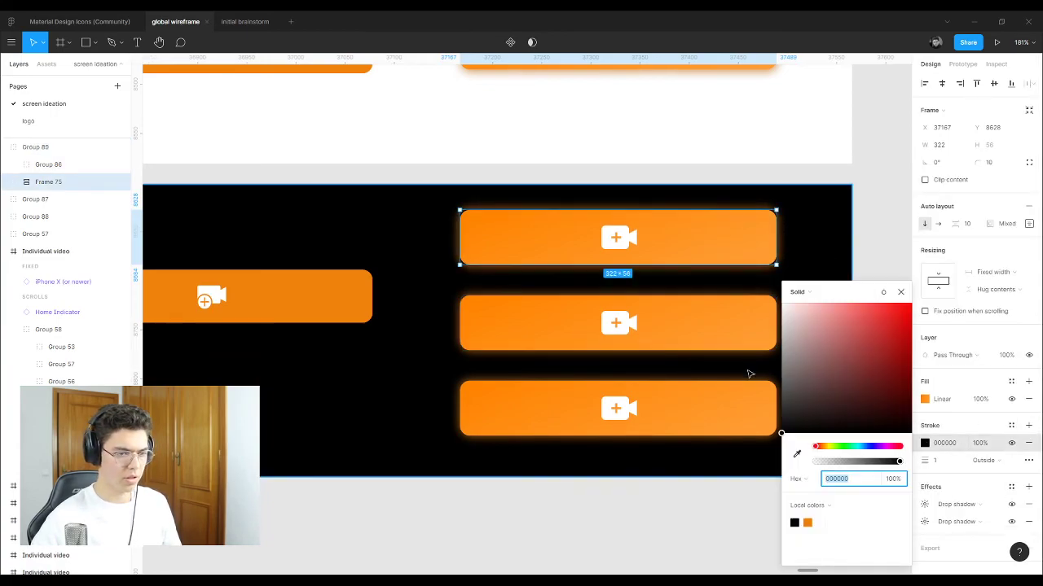
left_click(807, 522)
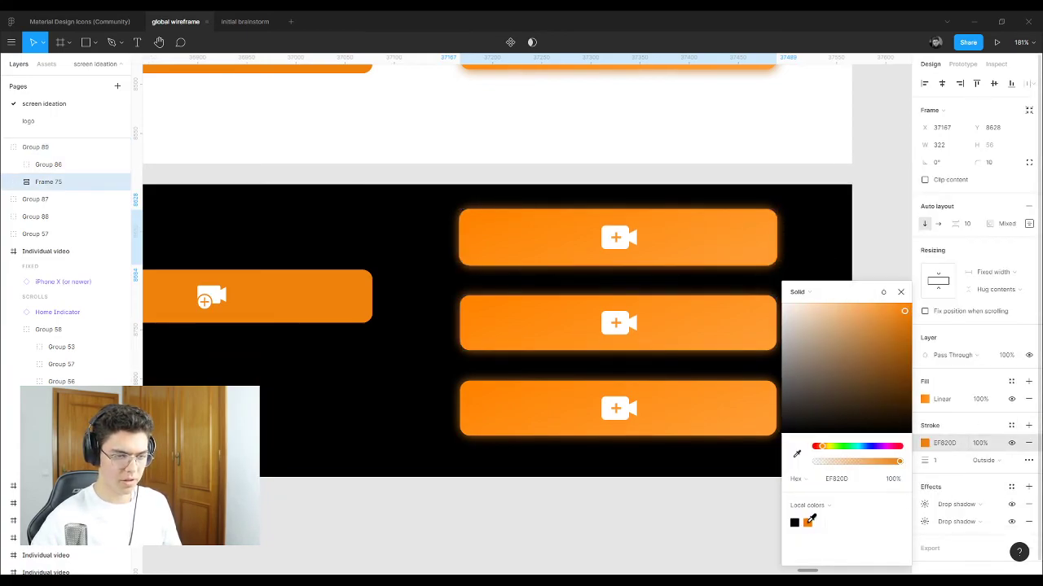
left_click(900, 292)
left_click(875, 233)
left_click(700, 226)
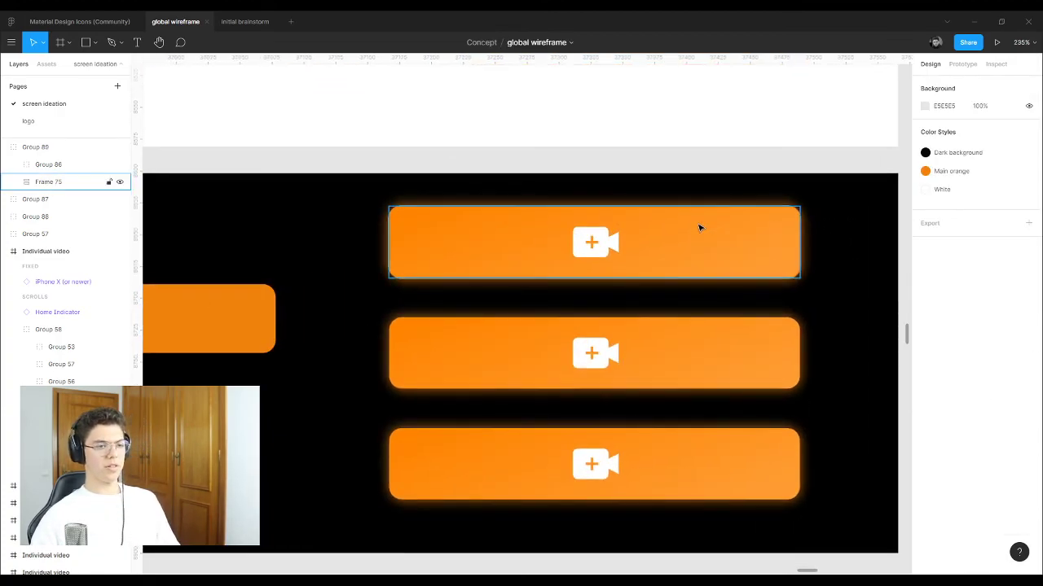
Step: Compare the flat left button's fill colour with the glowing button's gradient fill
scroll(698, 226, "up", 5)
scroll(380, 249, "down", 2)
scroll(381, 249, "up", 10)
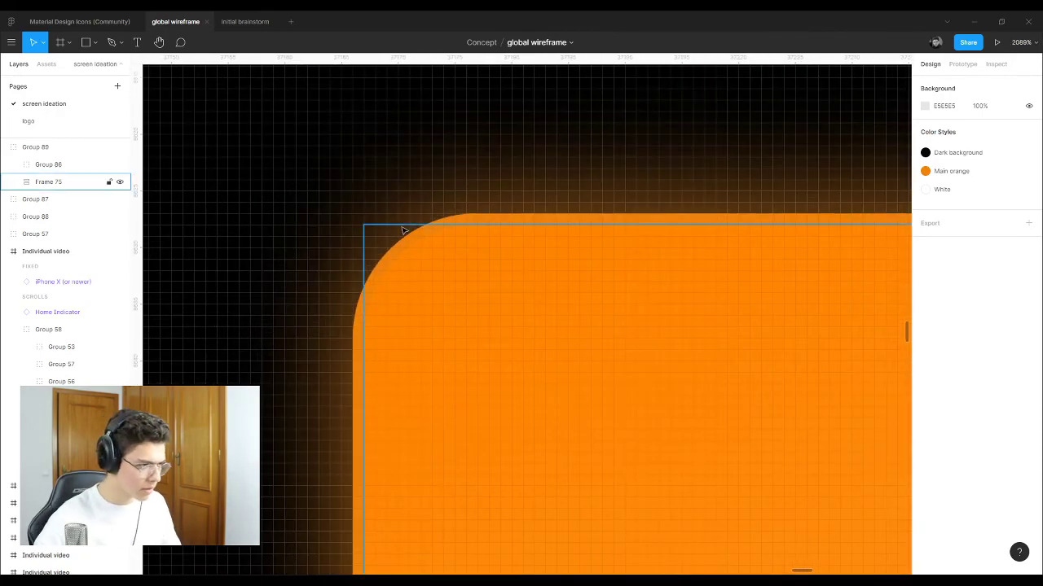
scroll(355, 235, "down", 8)
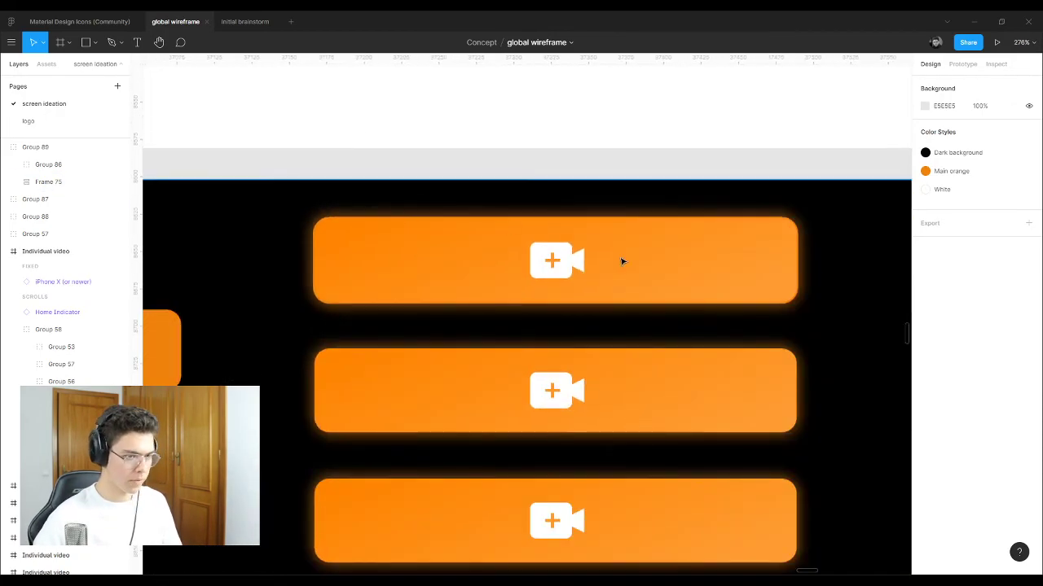
scroll(784, 314, "up", 6)
scroll(752, 333, "down", 8)
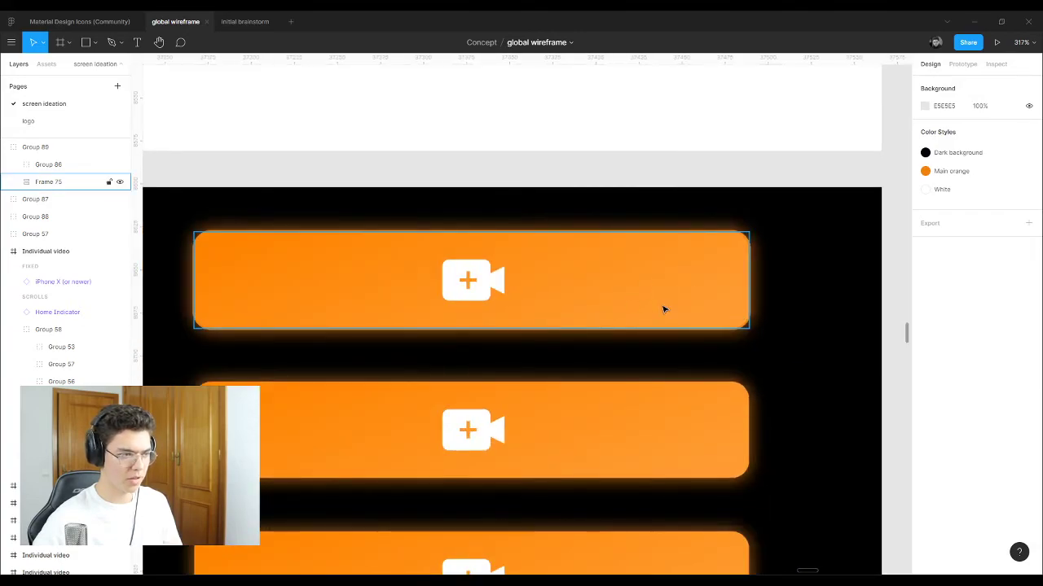
scroll(677, 384, "down", 1)
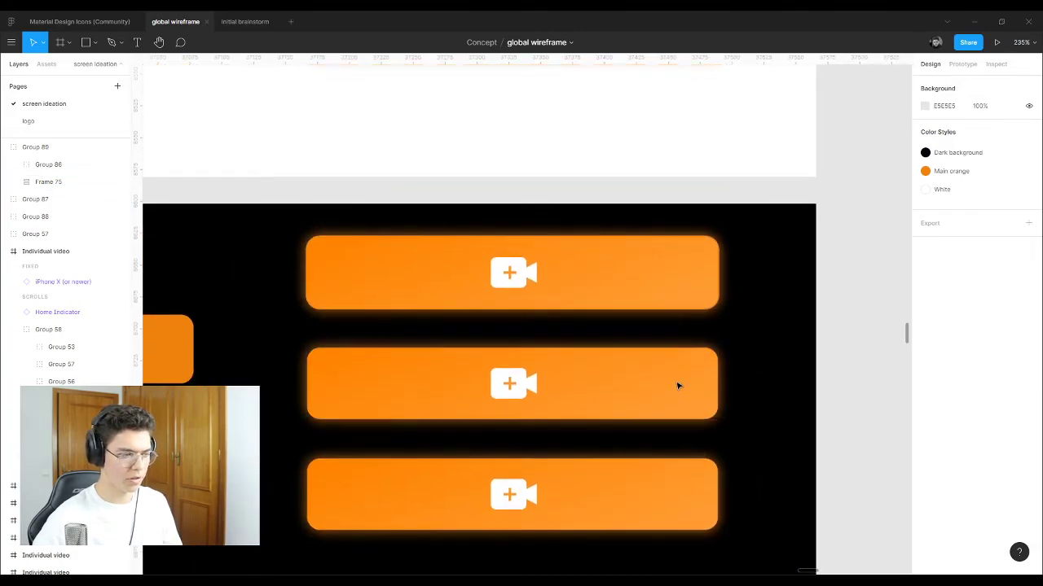
scroll(628, 424, "down", 10)
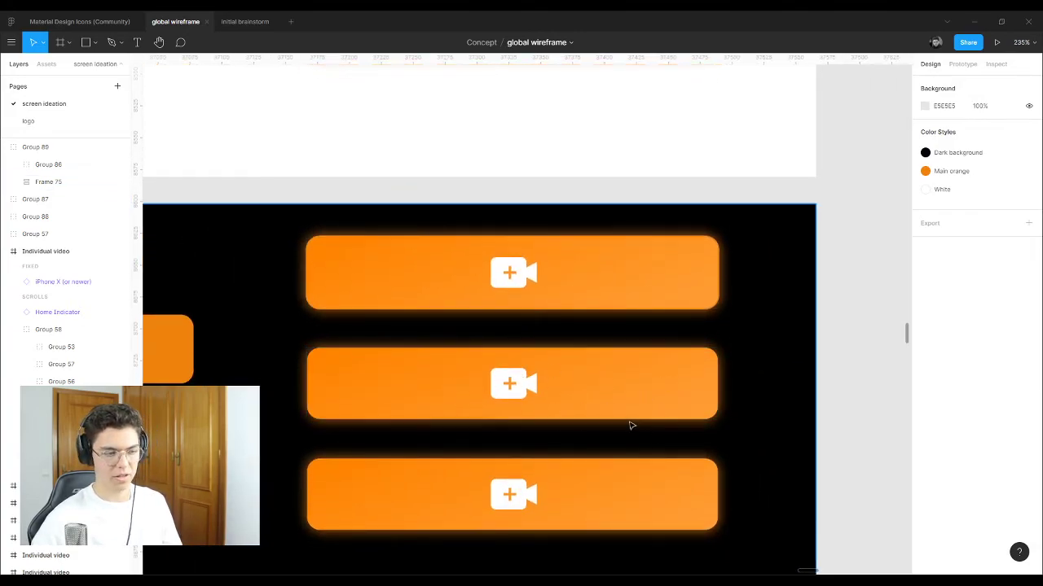
scroll(544, 185, "up", 2)
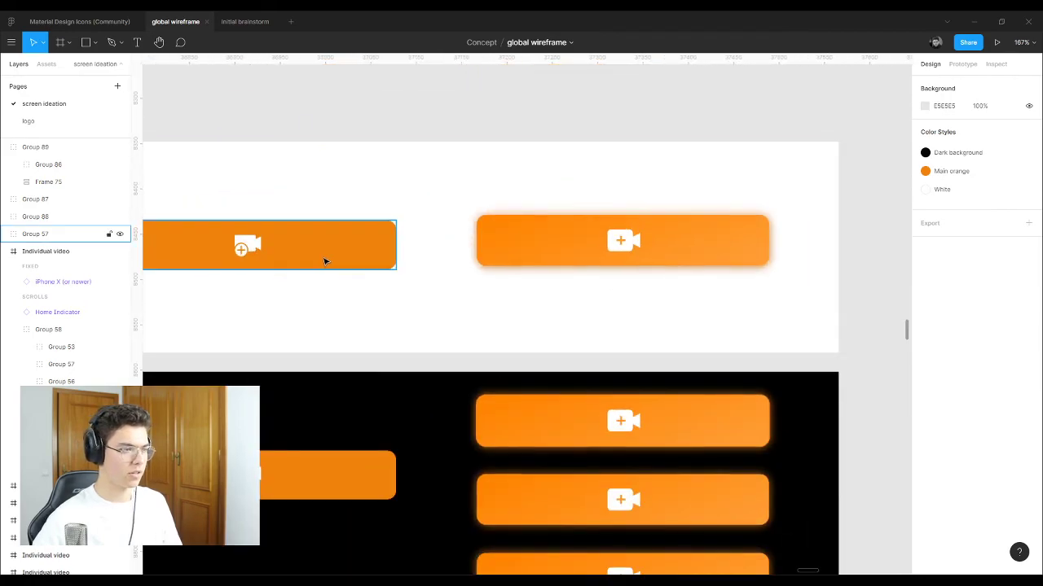
double_click(324, 261)
scroll(263, 232, "up", 3)
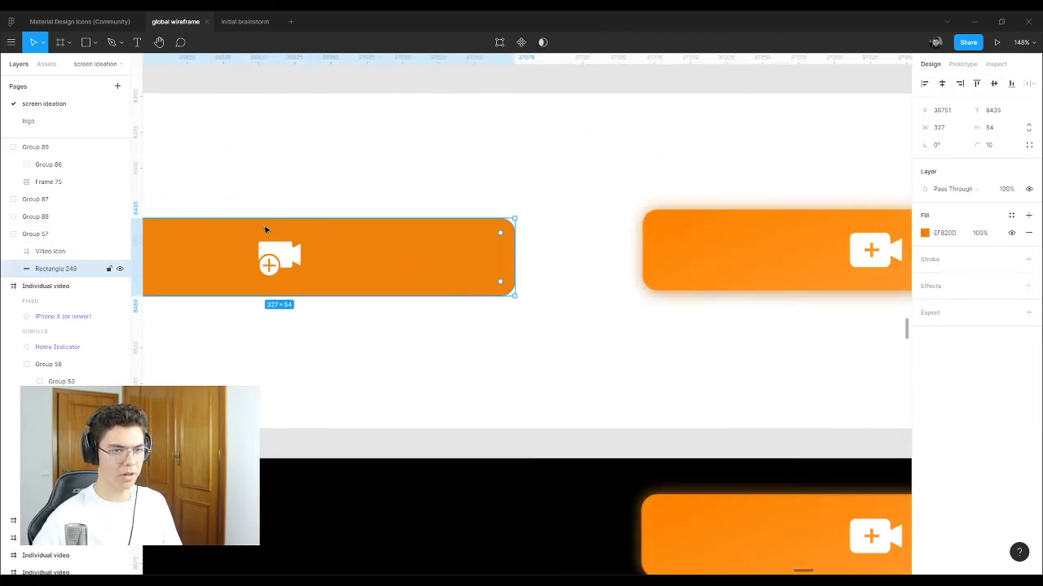
left_click(943, 235)
key("Escape")
key("Escape")
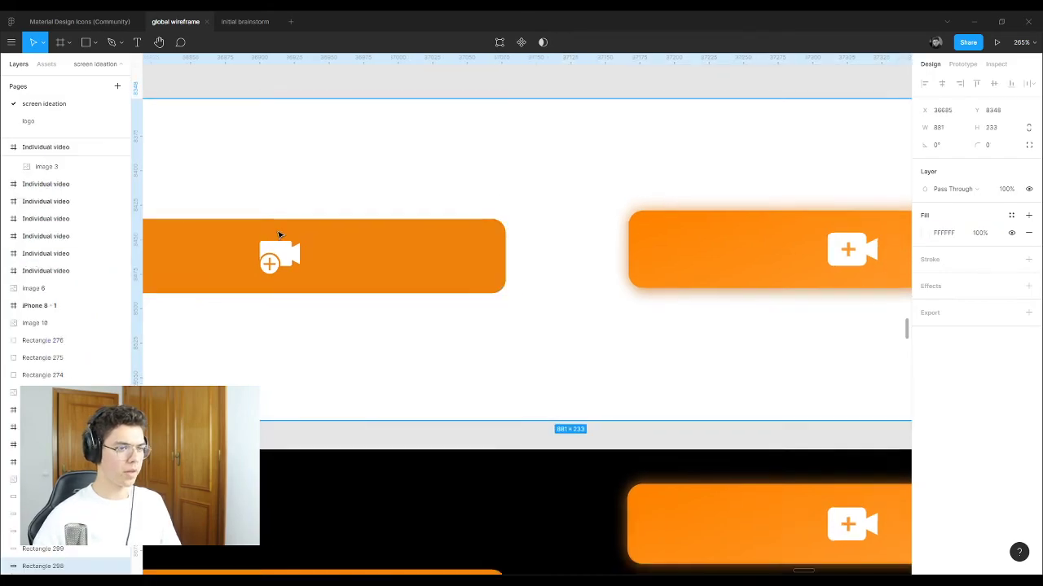
scroll(695, 233, "right", 5)
left_click(695, 234)
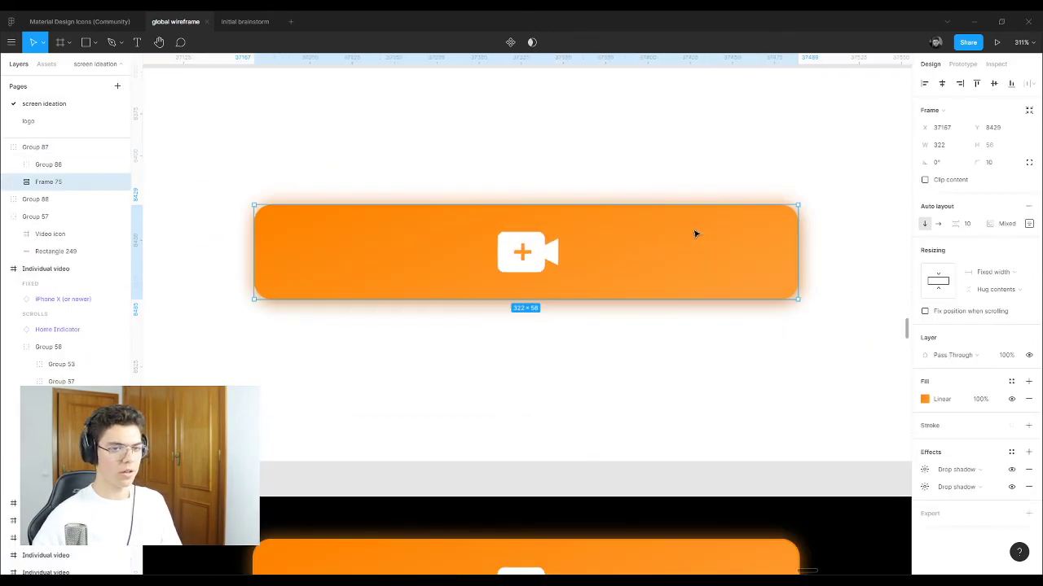
left_click(925, 399)
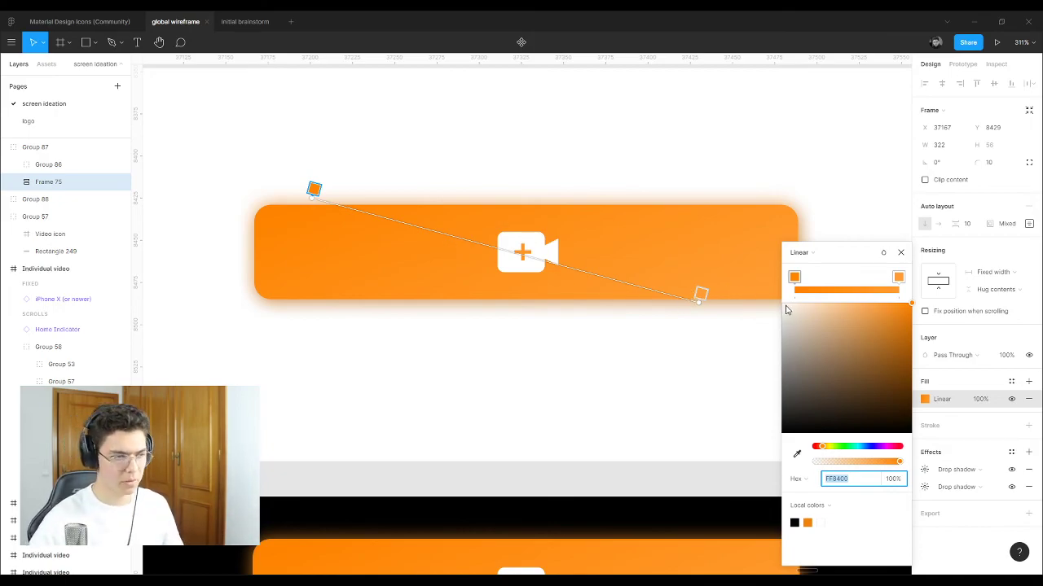
left_click(900, 256)
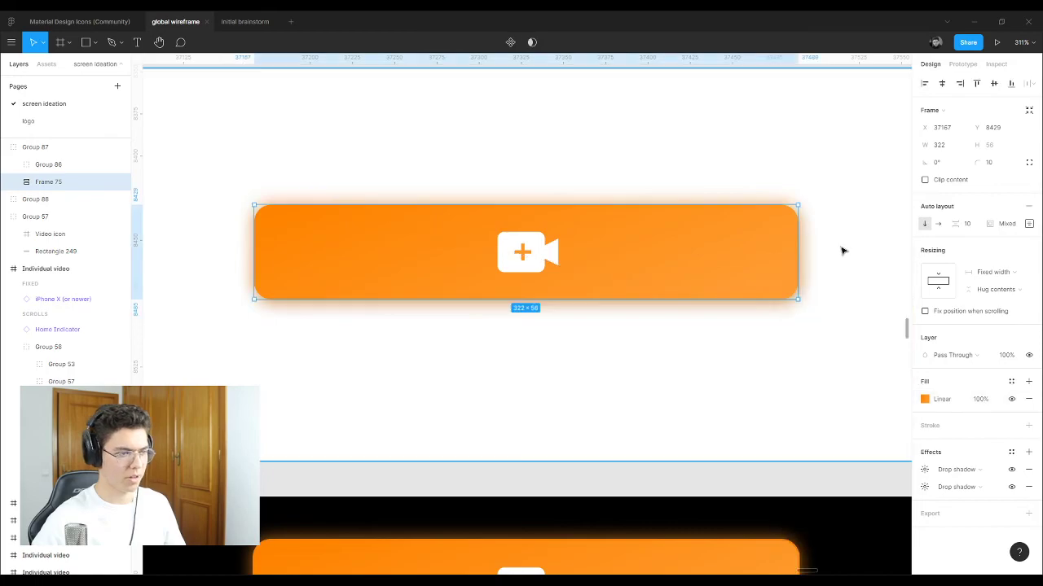
Step: Delete the black and white record-button comparison frames
left_click(587, 228)
scroll(596, 240, "down", 5, "ctrl")
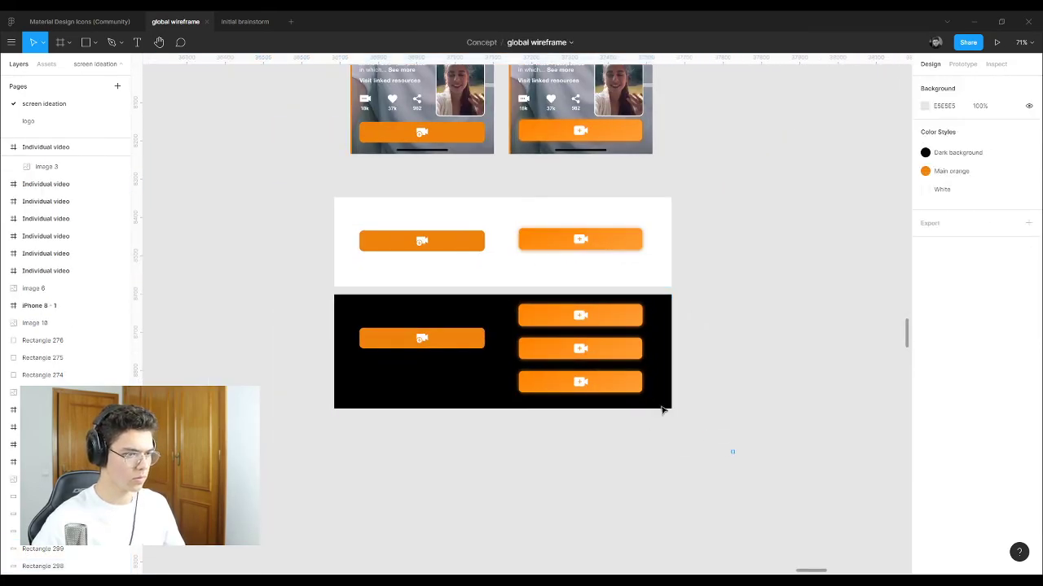
left_click_drag(733, 450, 270, 311)
key("Delete")
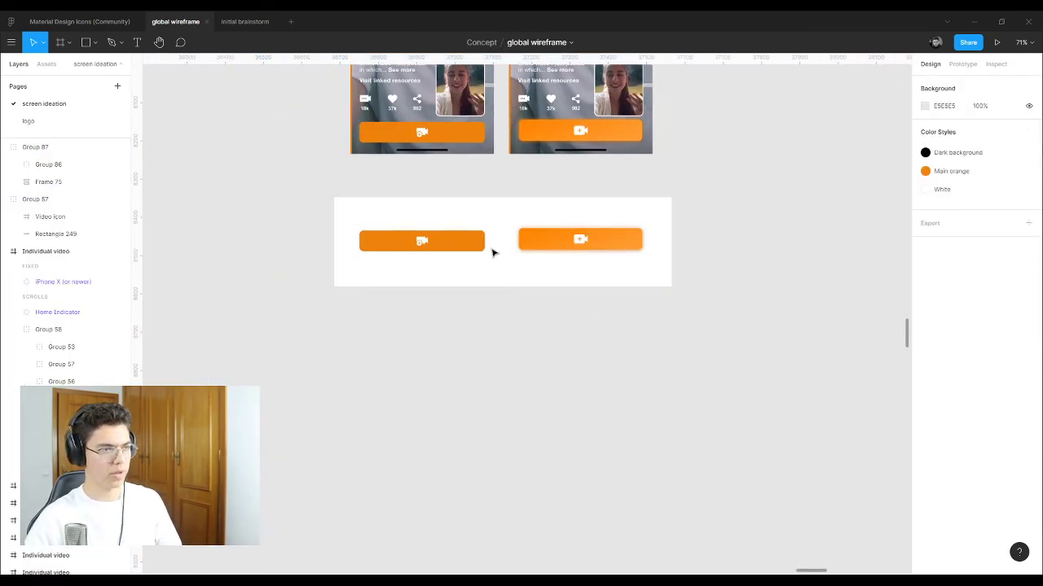
left_click_drag(719, 316, 205, 194)
key("Delete")
Step: Delete both phone mockups above the comparison frames
scroll(498, 315, "up", 3)
scroll(448, 292, "down", 3, "ctrl")
left_click_drag(632, 390, 272, 72)
key("Delete")
scroll(314, 231, "down", 3, "ctrl")
Step: Review the user-flow diagram's View specific video branch
scroll(313, 231, "down", 5, "ctrl")
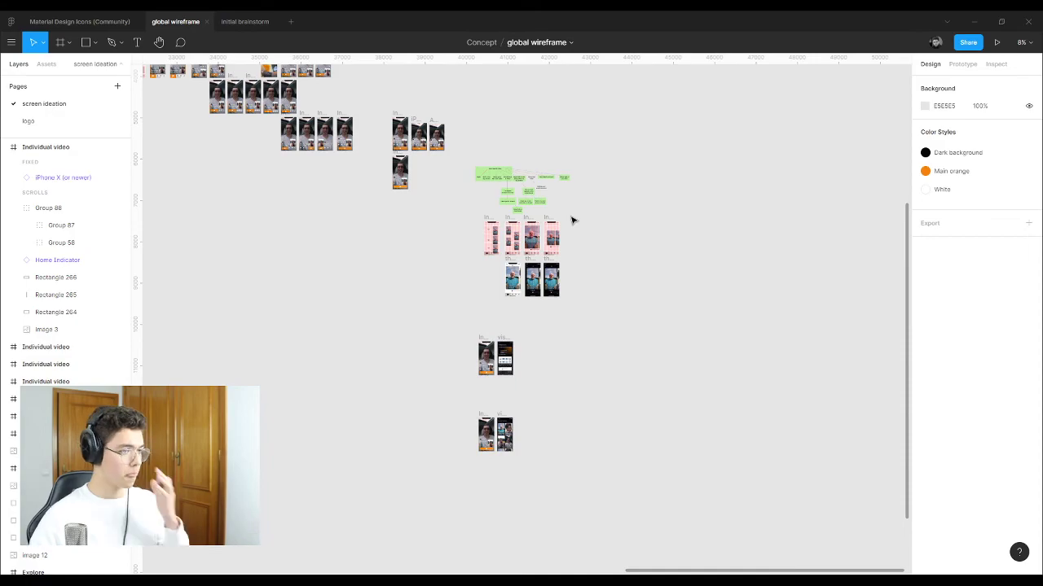
scroll(569, 220, "up", 2)
scroll(568, 220, "up", 6, "ctrl")
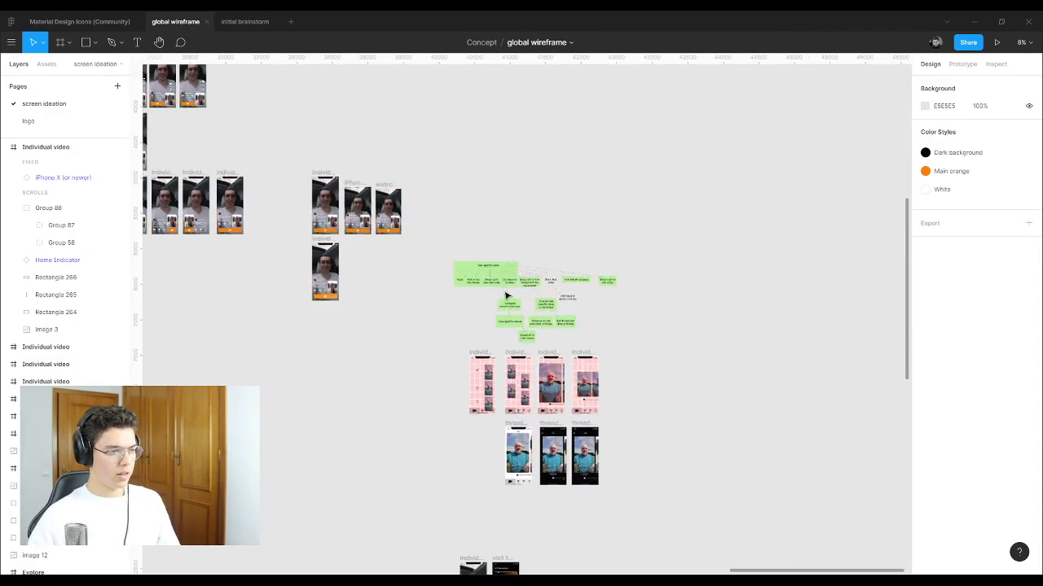
scroll(740, 269, "down", 2, "ctrl")
scroll(605, 304, "up", 5, "ctrl")
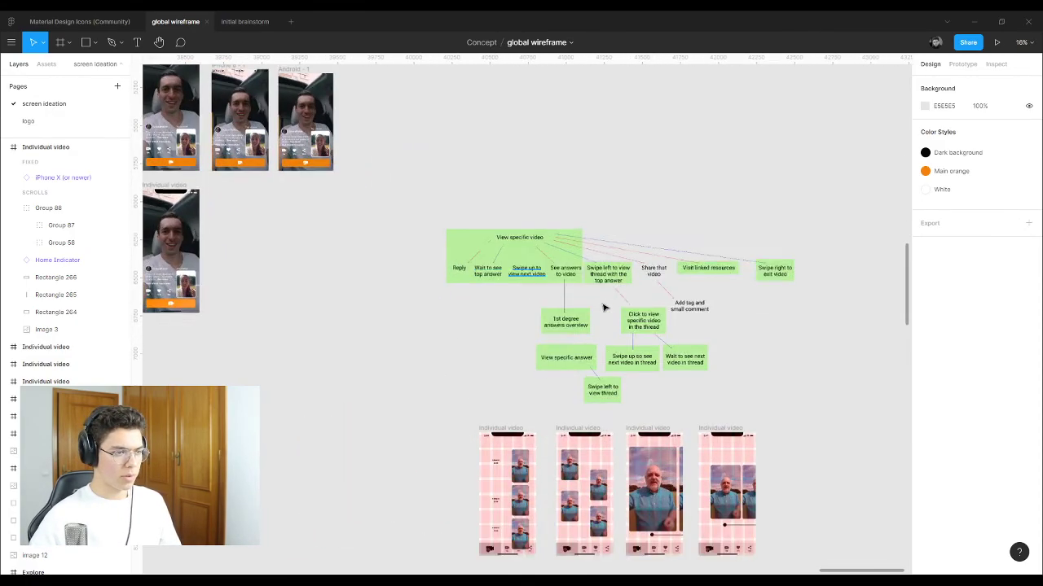
scroll(577, 351, "right", 2)
scroll(577, 350, "right", 1)
scroll(720, 352, "left", 2)
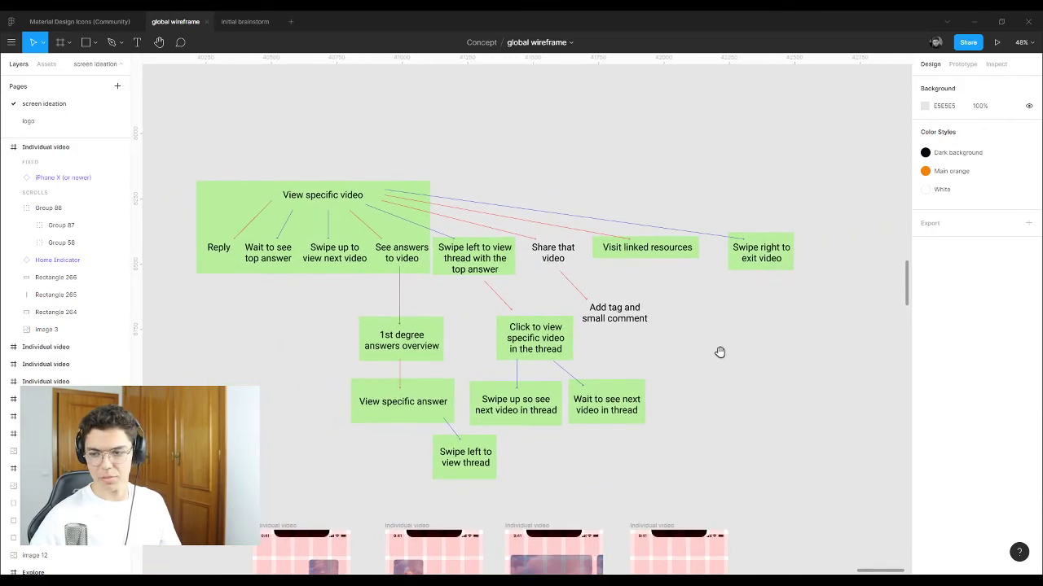
scroll(723, 342, "down", 10, "ctrl")
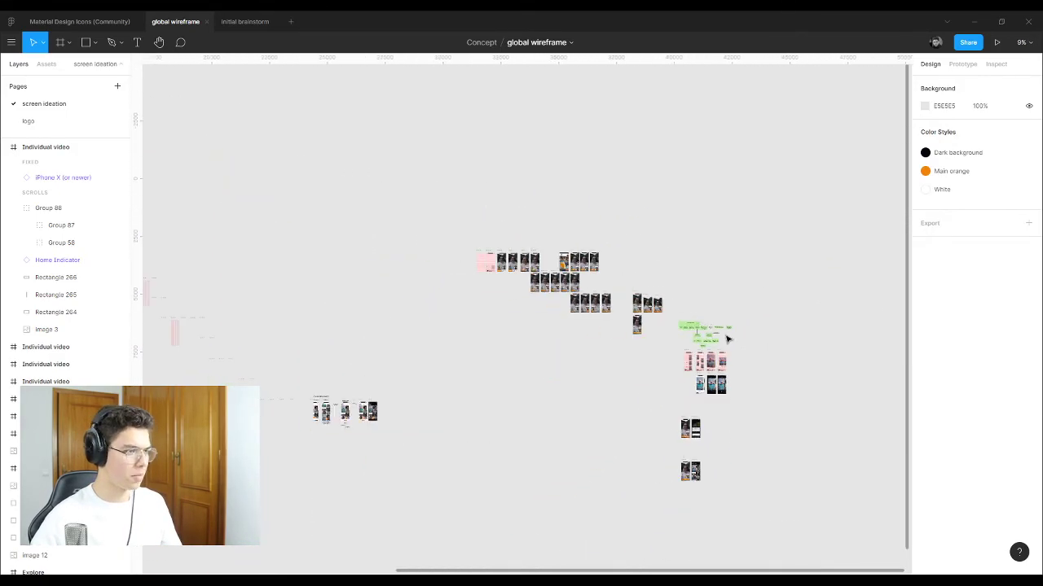
scroll(223, 233, "up", 7, "ctrl")
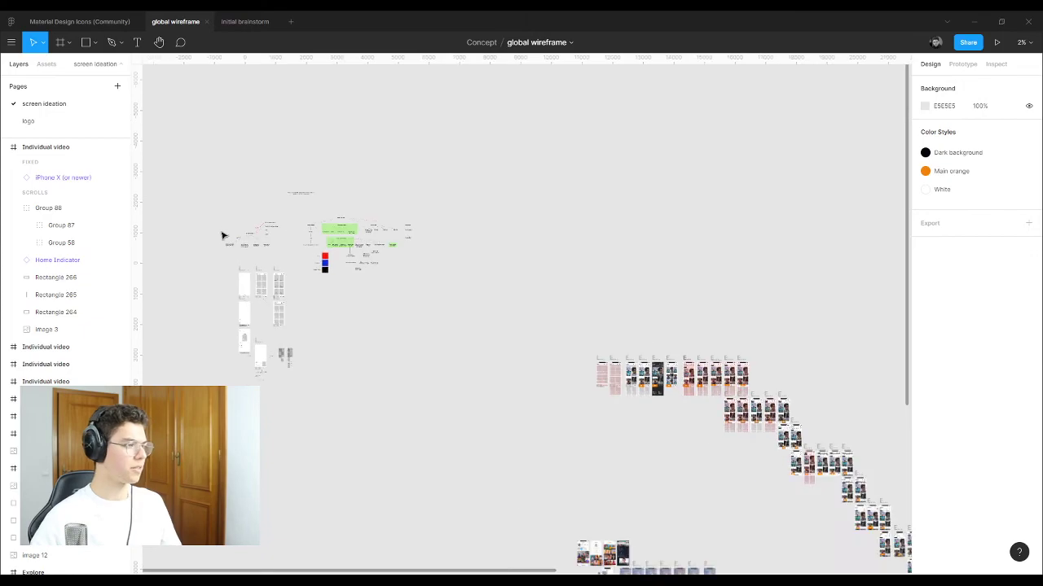
scroll(302, 190, "up", 2, "ctrl")
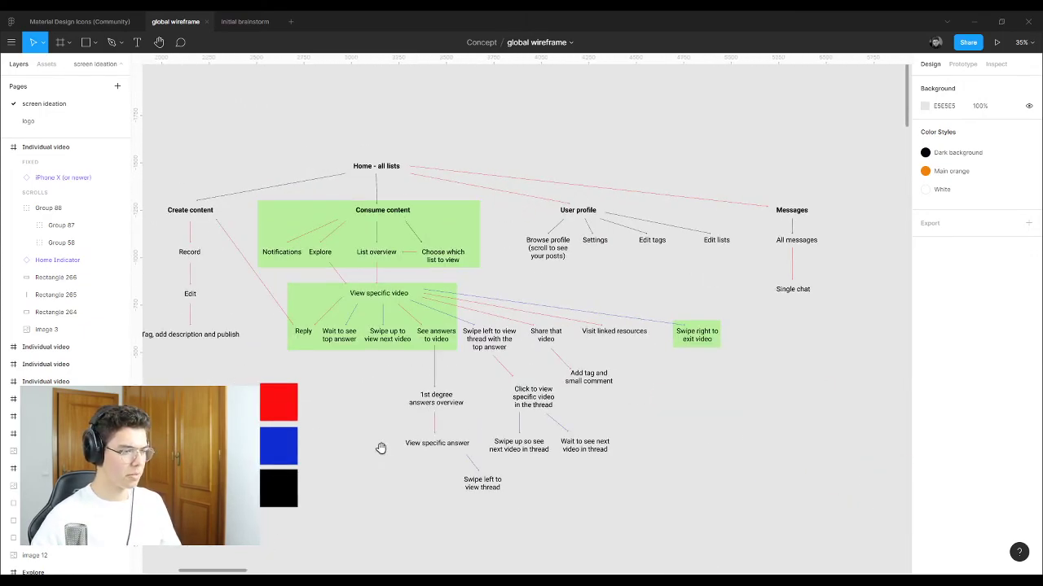
left_click_drag(382, 447, 432, 408)
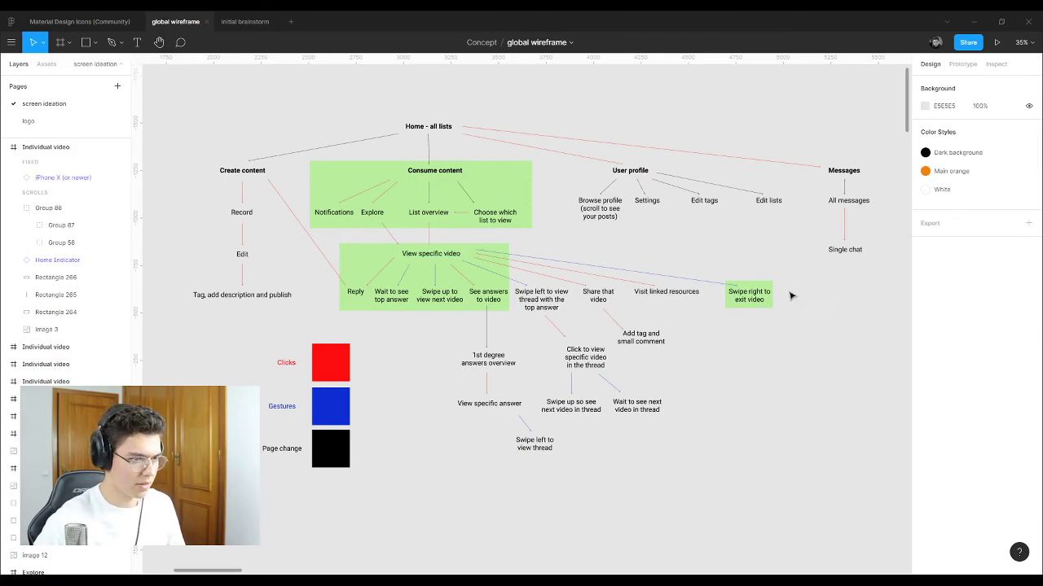
left_click_drag(802, 303, 385, 248)
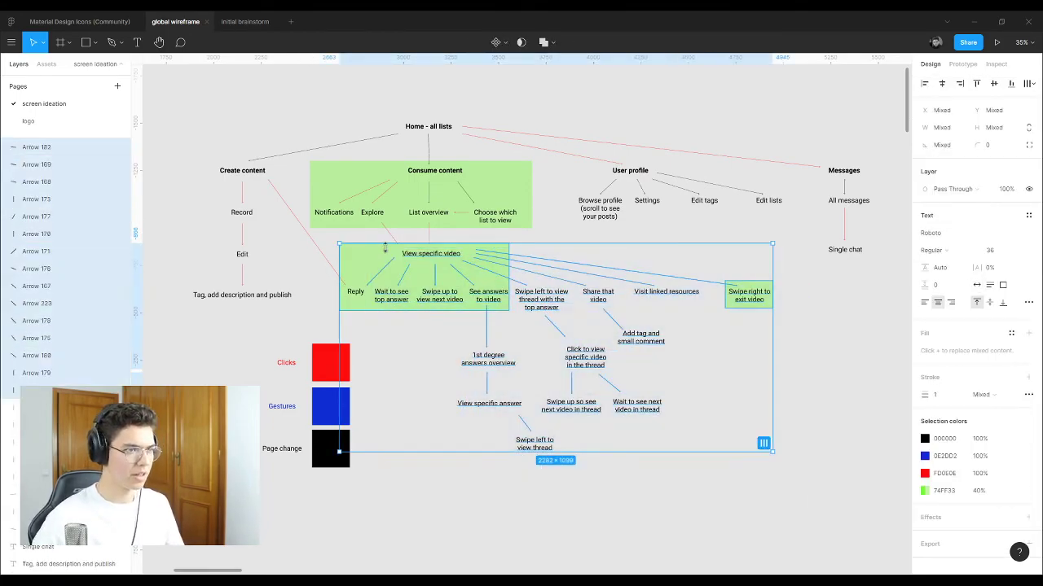
left_click(615, 232)
left_click_drag(778, 228, 723, 243)
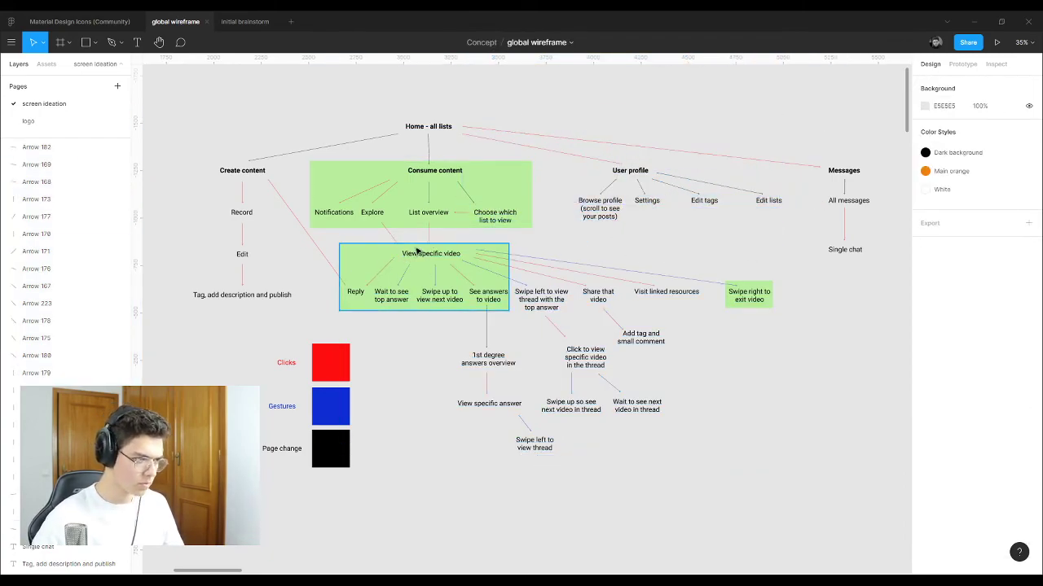
left_click_drag(798, 461, 337, 238)
key("Escape")
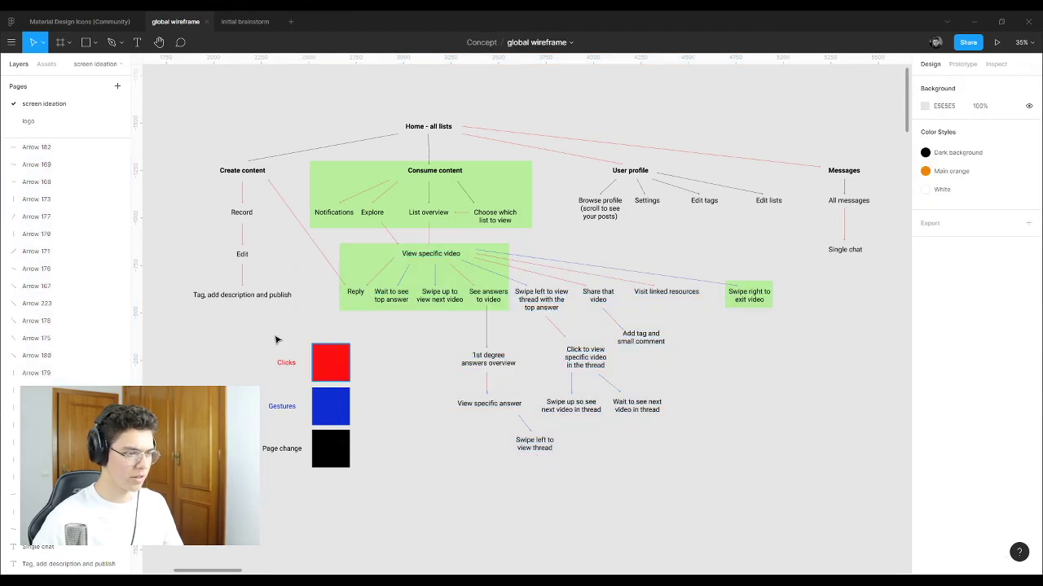
scroll(240, 320, "down", 10)
scroll(733, 423, "up", 15)
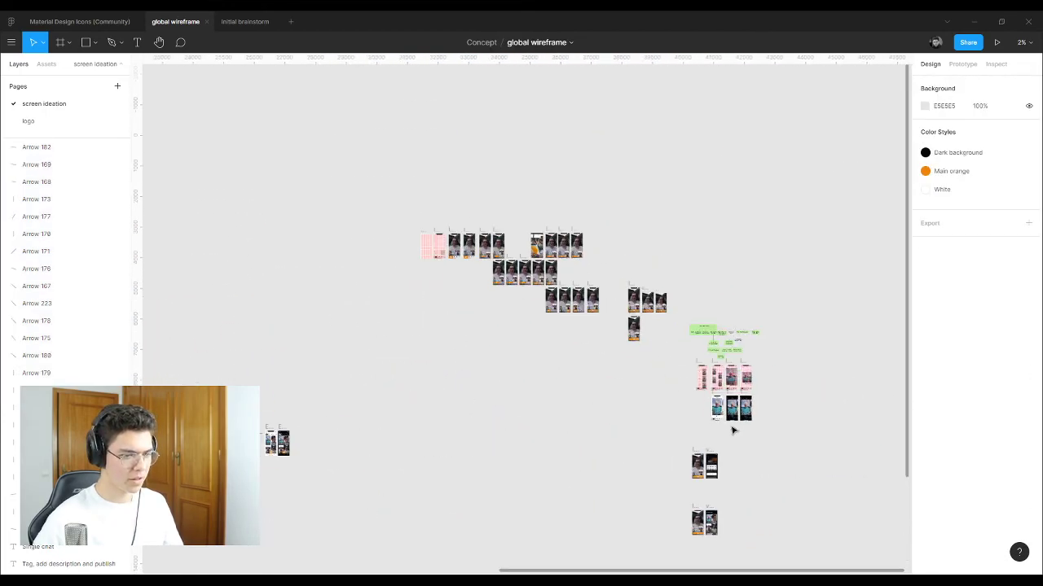
scroll(733, 297, "up", 2)
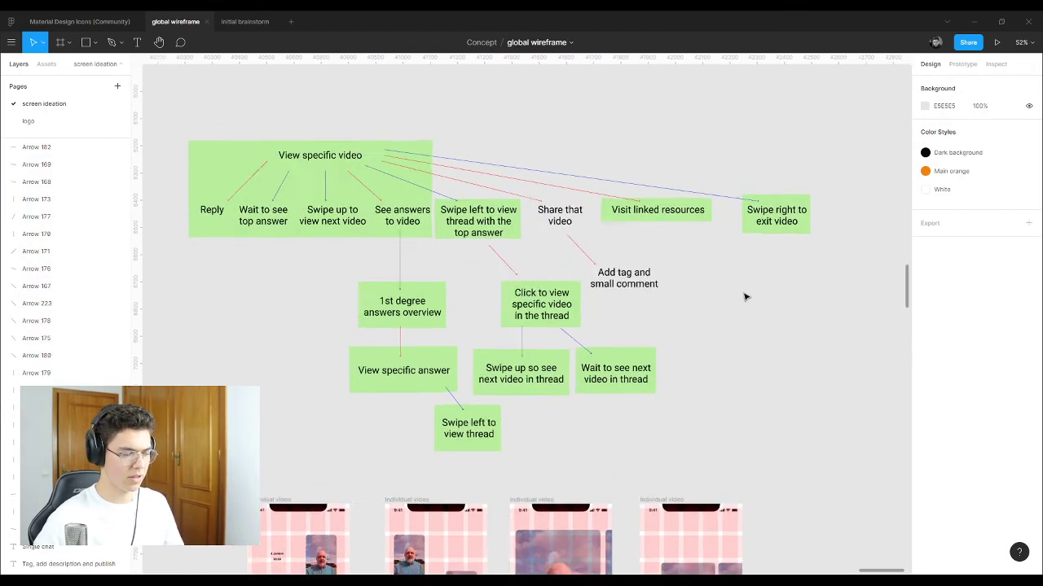
scroll(733, 297, "left", 2)
Step: Move an Individual video screen next to the thread view frames
left_click(626, 257)
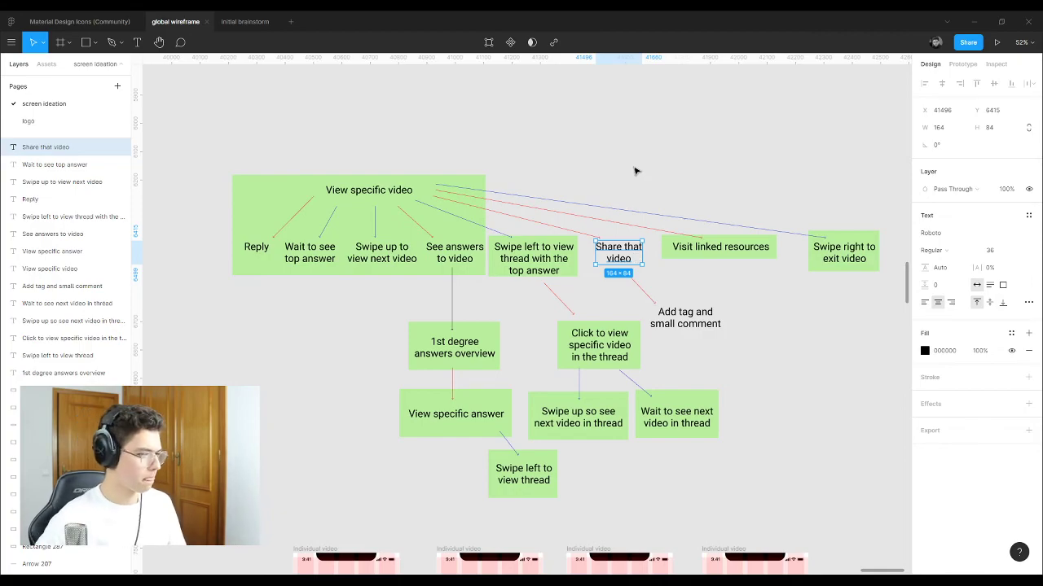
scroll(634, 171, "down", 8)
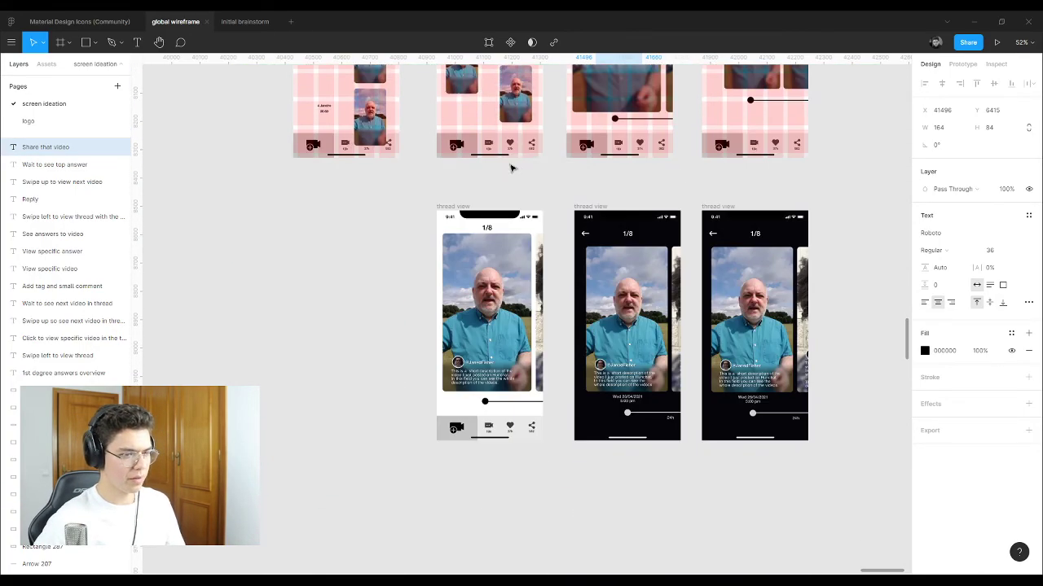
scroll(238, 208, "down", 5)
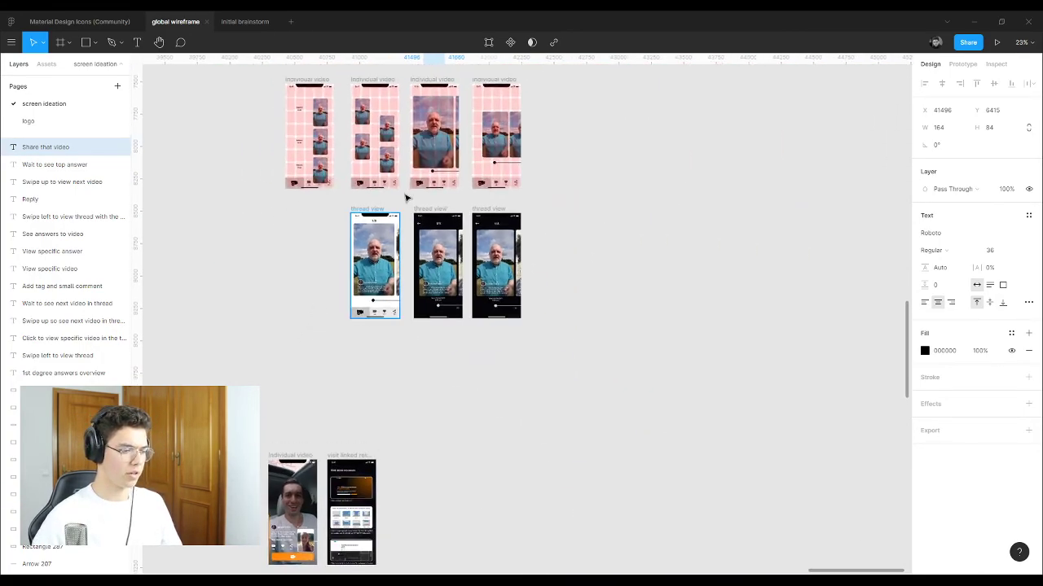
scroll(319, 242, "up", 2)
scroll(320, 242, "down", 4)
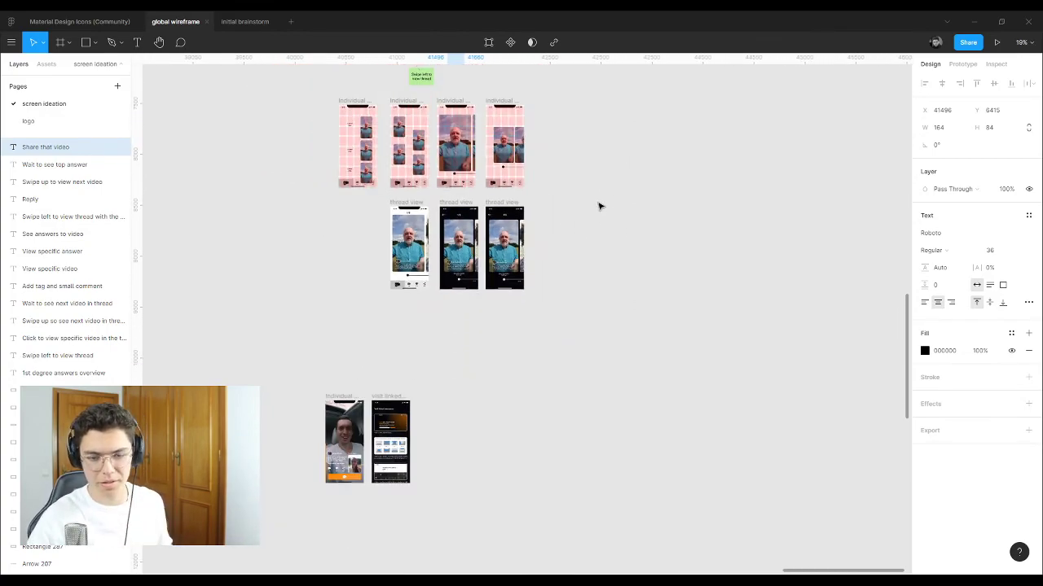
scroll(657, 263, "down", 5)
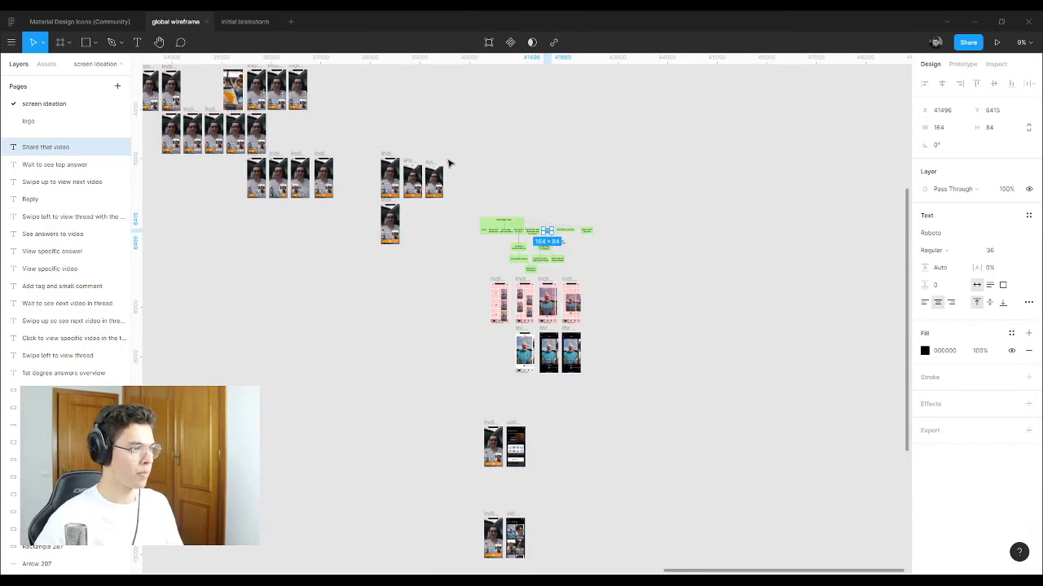
left_click_drag(389, 209, 495, 340)
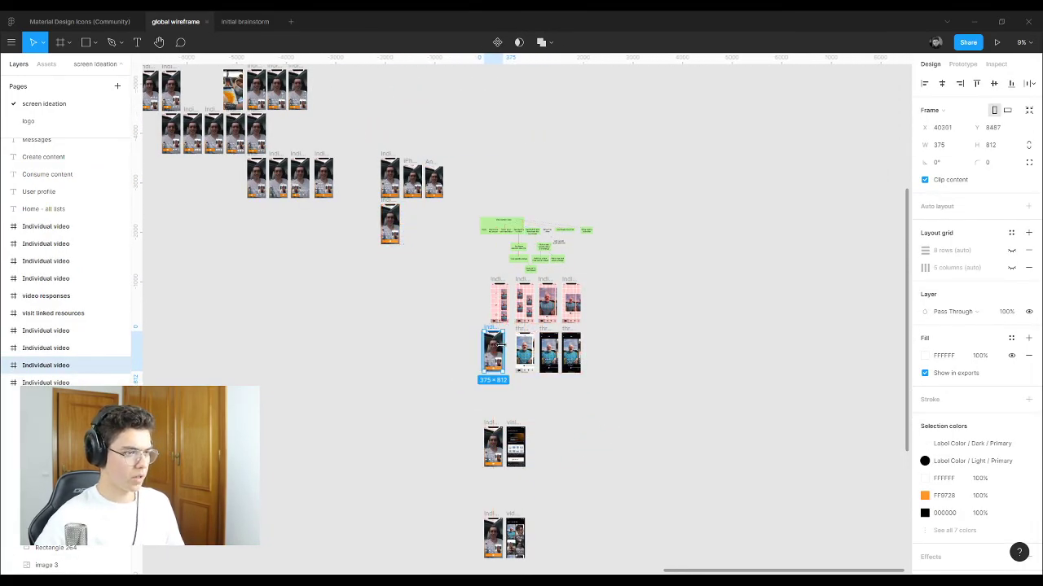
scroll(534, 236, "up", 5)
scroll(534, 236, "up", 9)
Step: Check the Swipe left to view thread label, then go to the initial brainstorm file
left_click(456, 270)
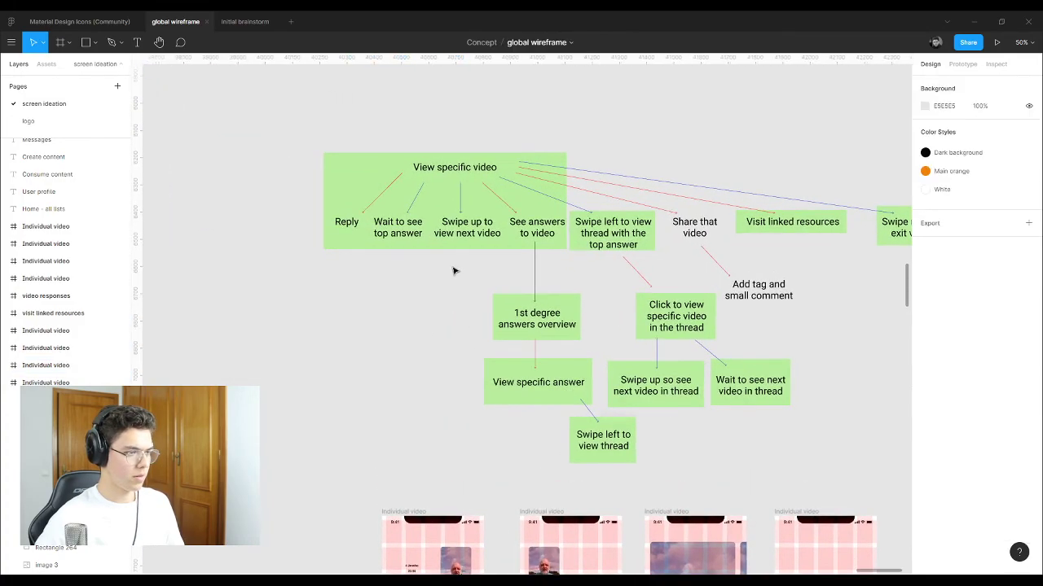
left_click(625, 242)
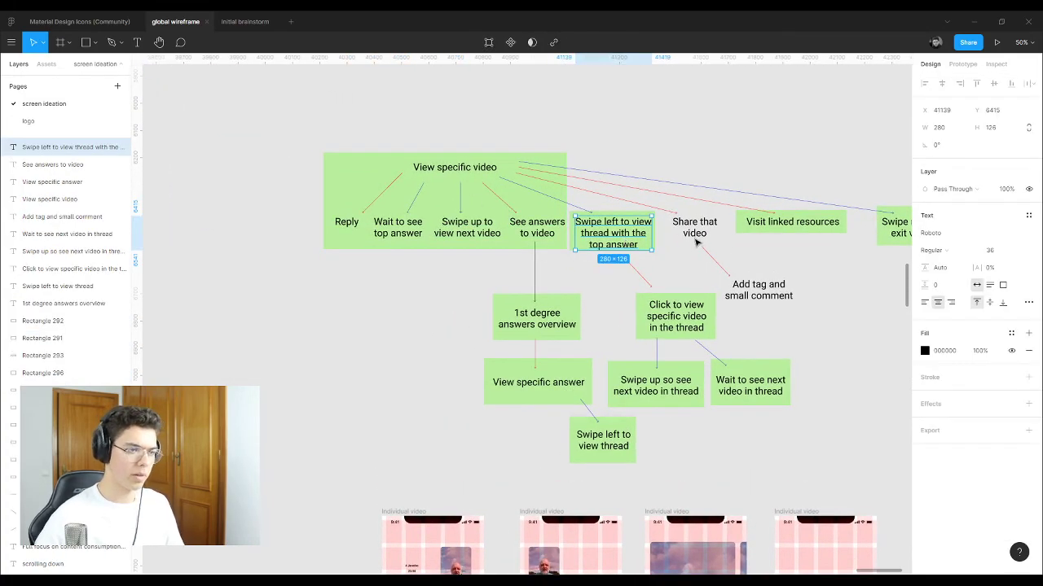
scroll(656, 326, "down", 10)
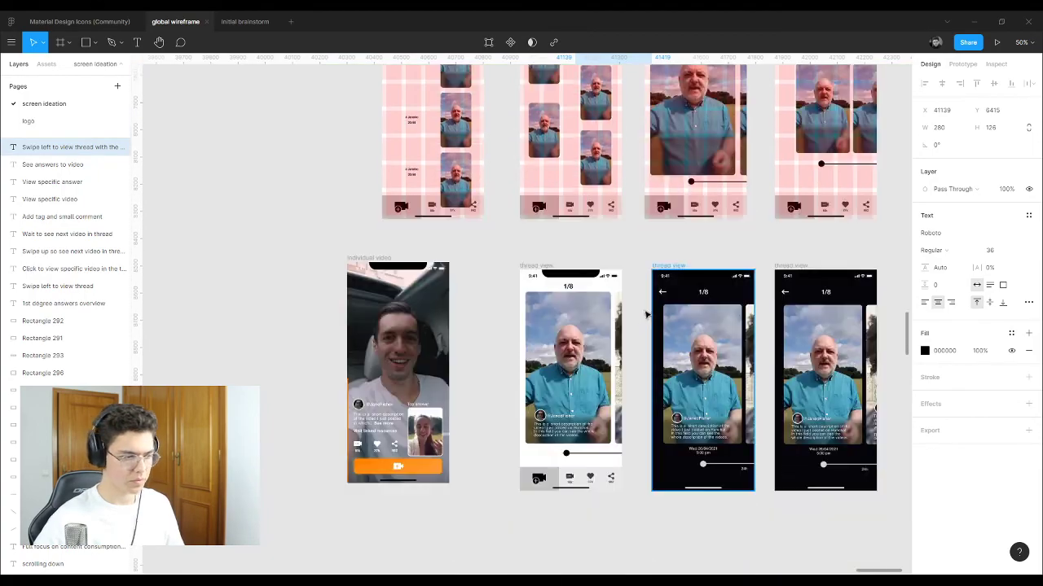
left_click(233, 22)
Step: Look at a red box in the brainstorm flow, then return to the global wireframe file
scroll(279, 355, "up", 10)
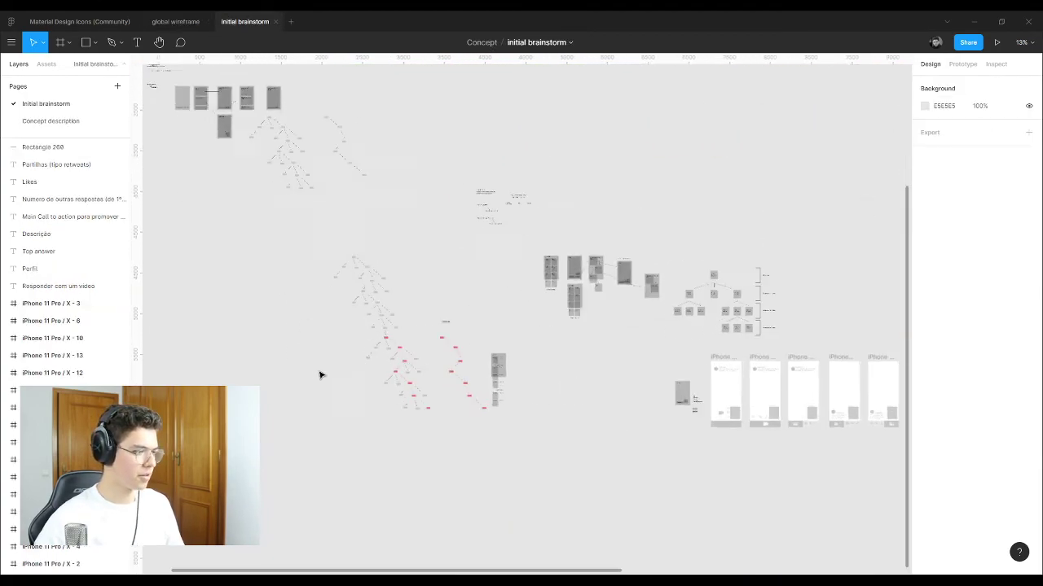
left_click(413, 218)
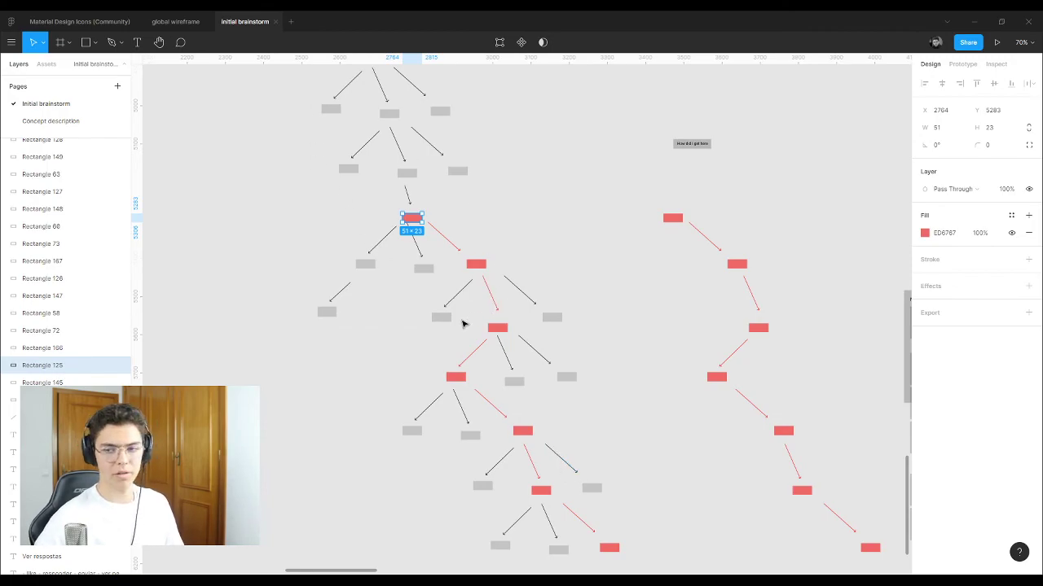
left_click(162, 26)
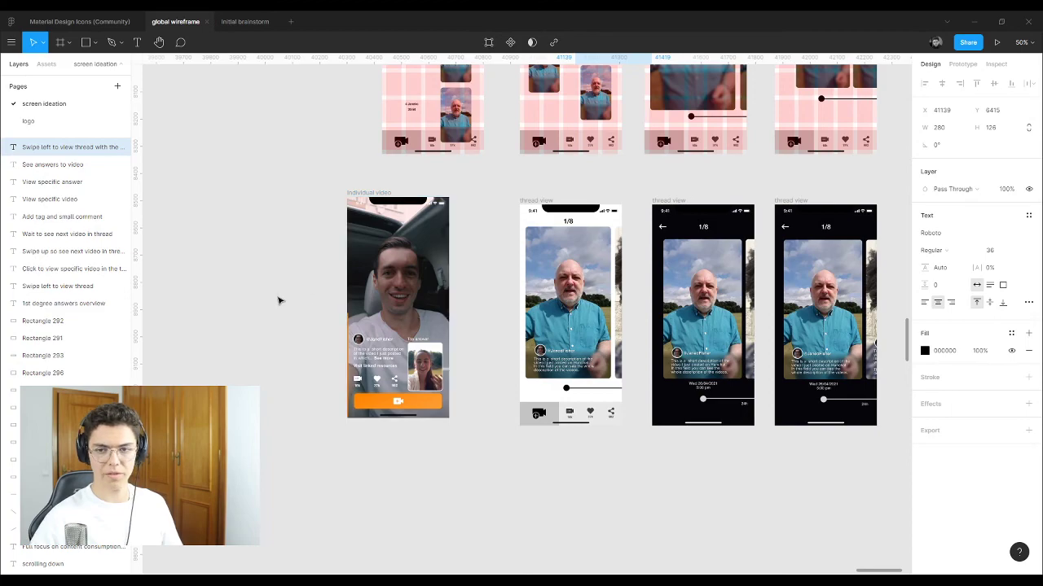
scroll(314, 300, "up", 5)
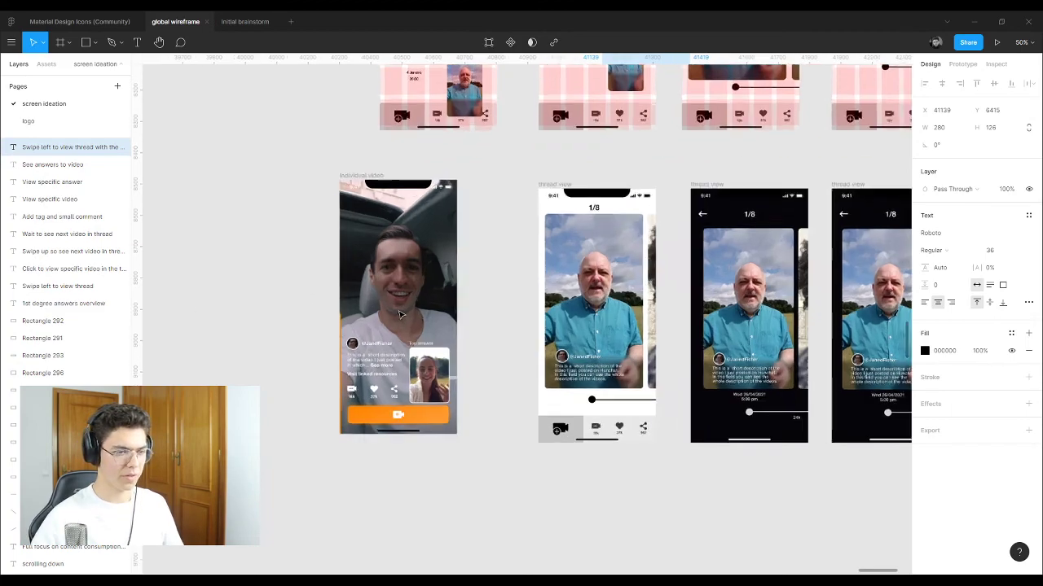
scroll(237, 271, "down", 5)
scroll(814, 293, "up", 5)
scroll(833, 293, "right", 3)
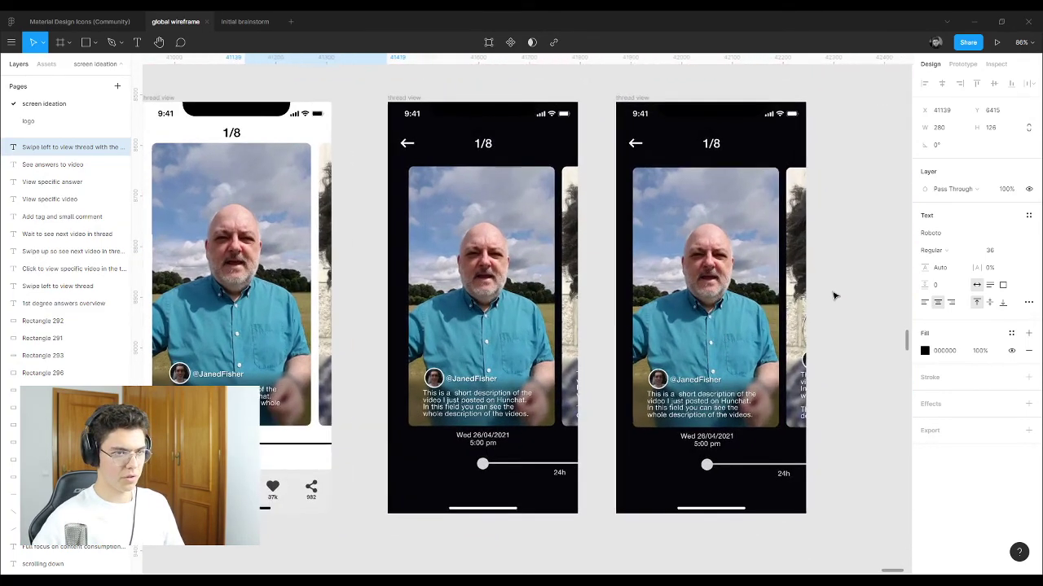
scroll(471, 262, "up", 3)
scroll(754, 276, "down", 4)
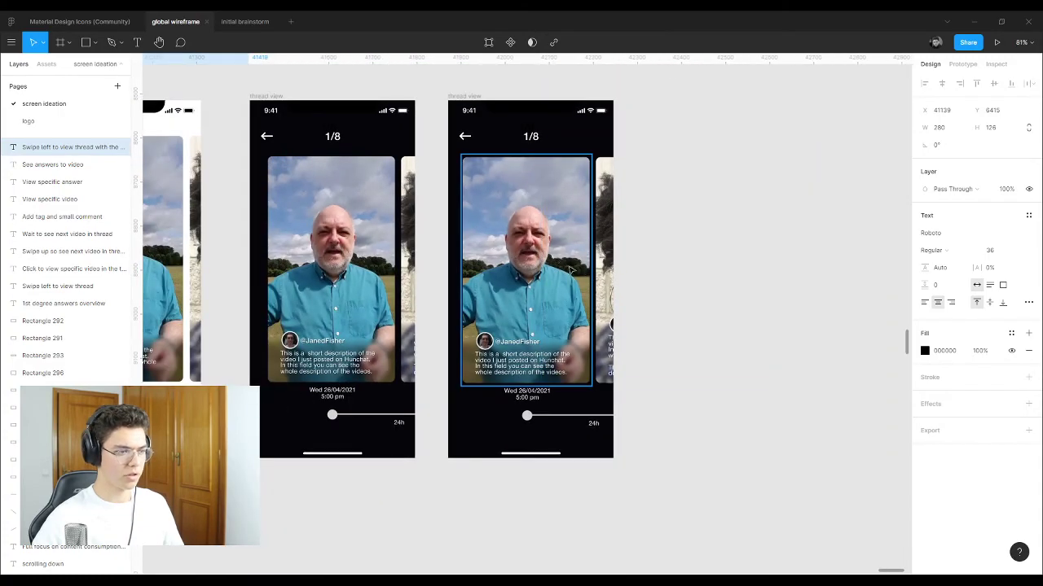
scroll(573, 308, "up", 3)
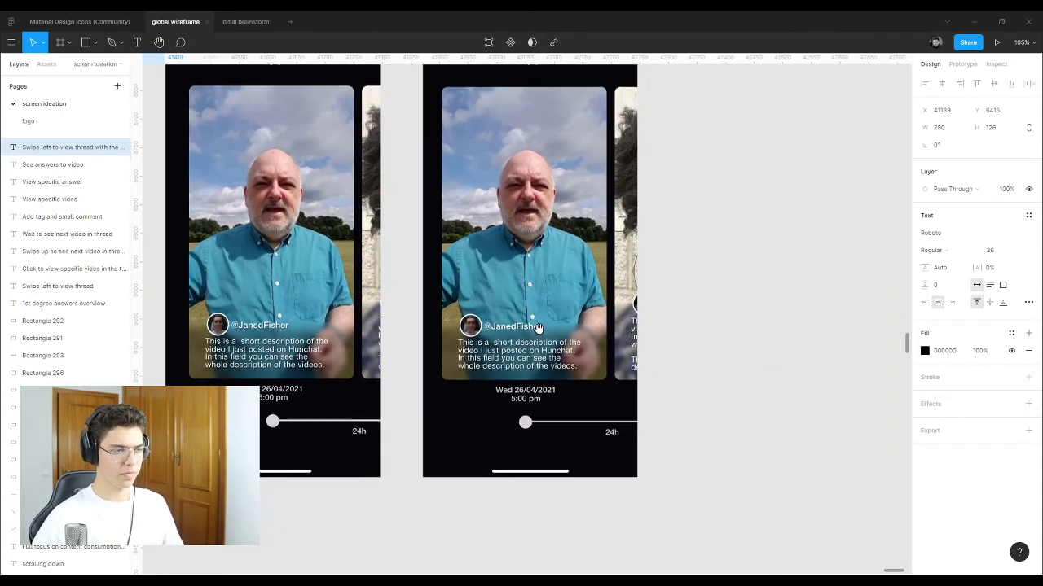
scroll(532, 346, "down", 1)
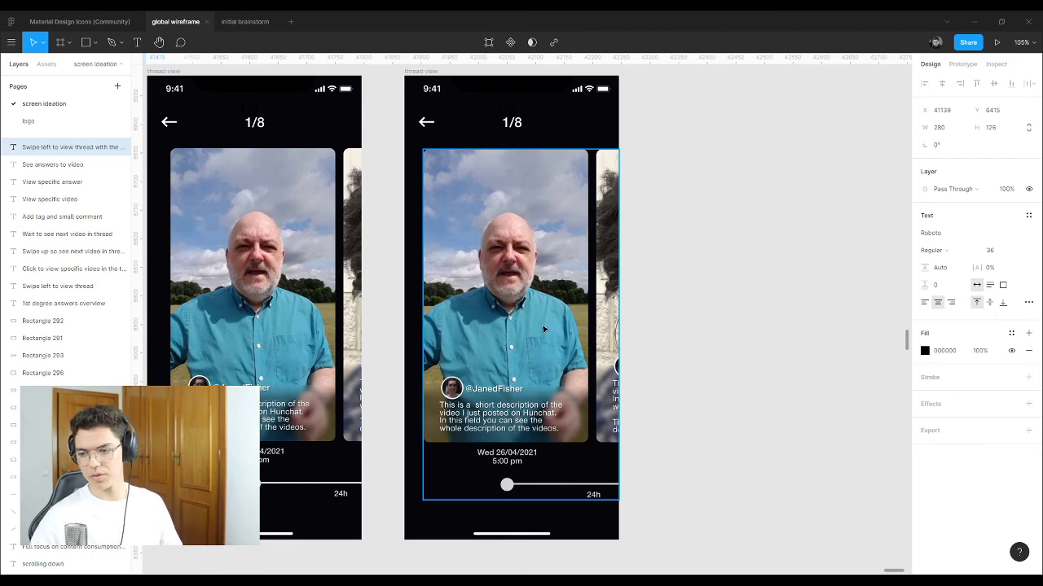
scroll(542, 326, "up", 1)
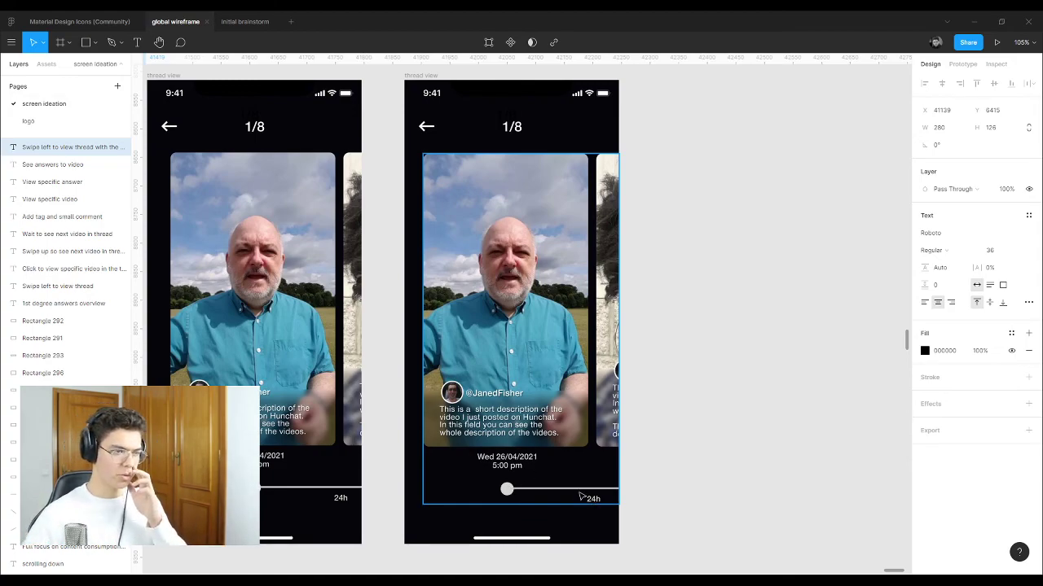
left_click(419, 77)
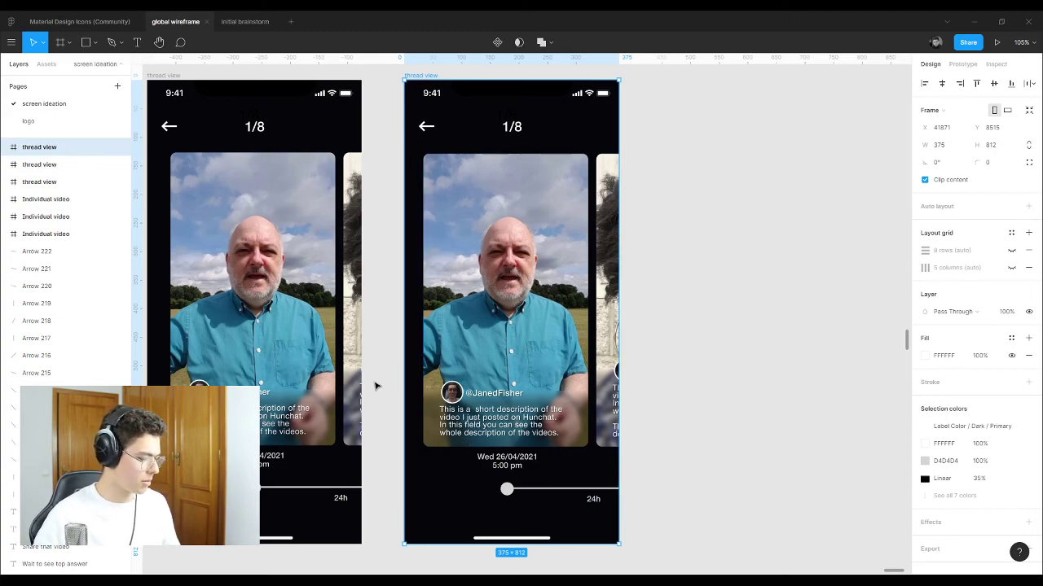
left_click(164, 77)
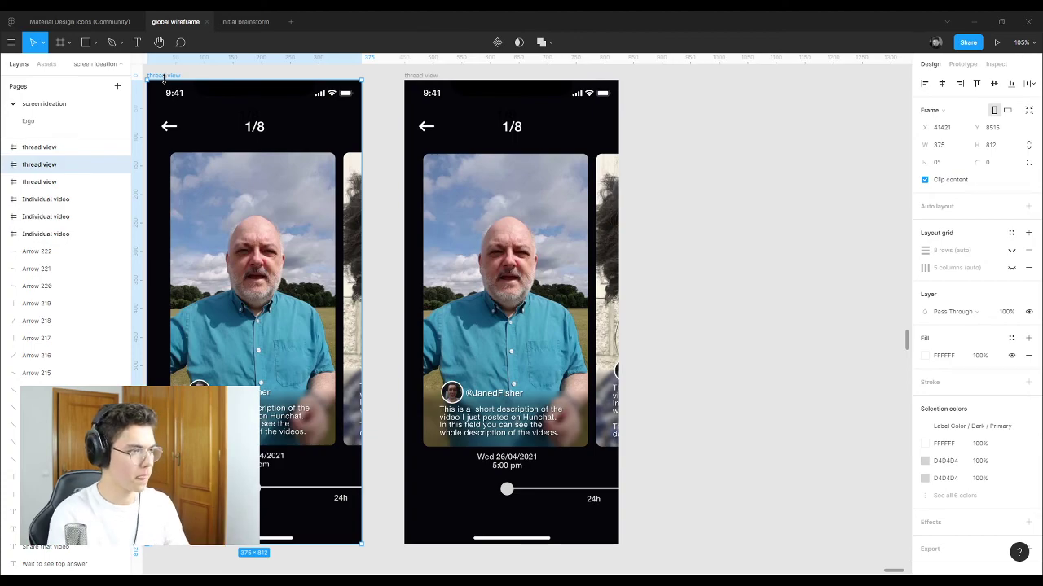
left_click(417, 76)
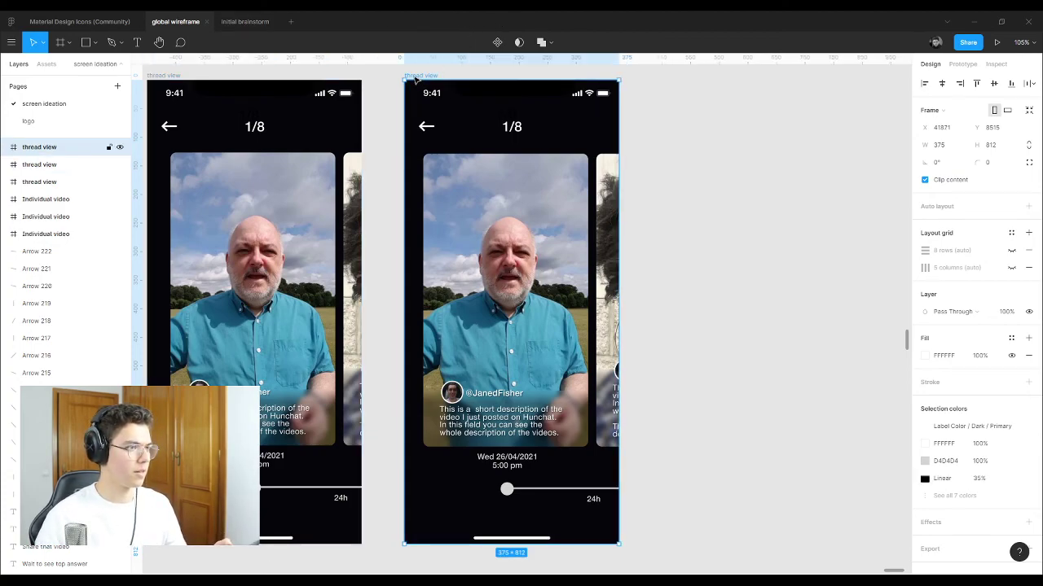
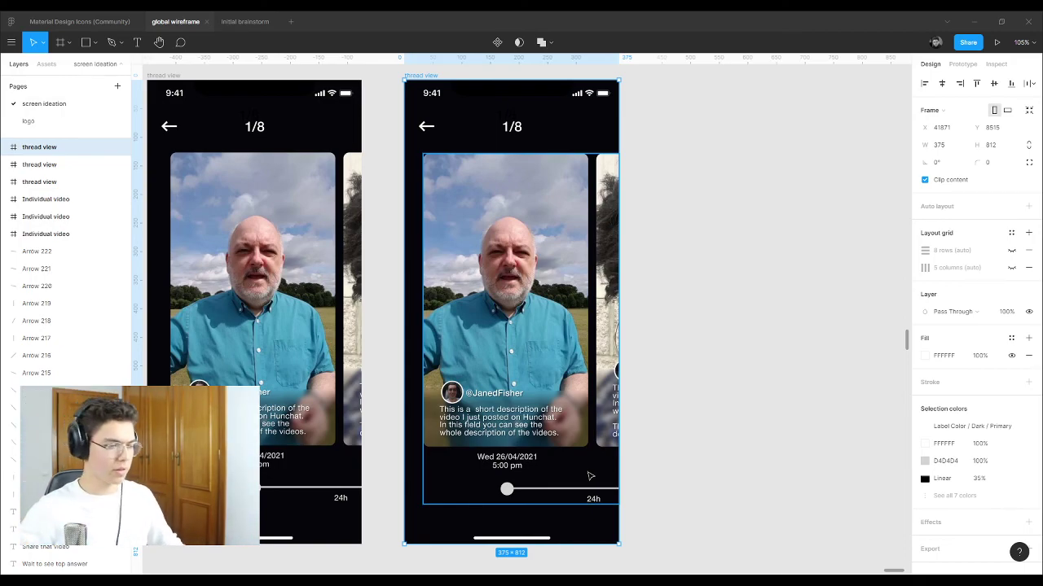
Step: Delete the Individual video frame to the left of the thread view frames
left_click(675, 416)
scroll(658, 268, "down", 5)
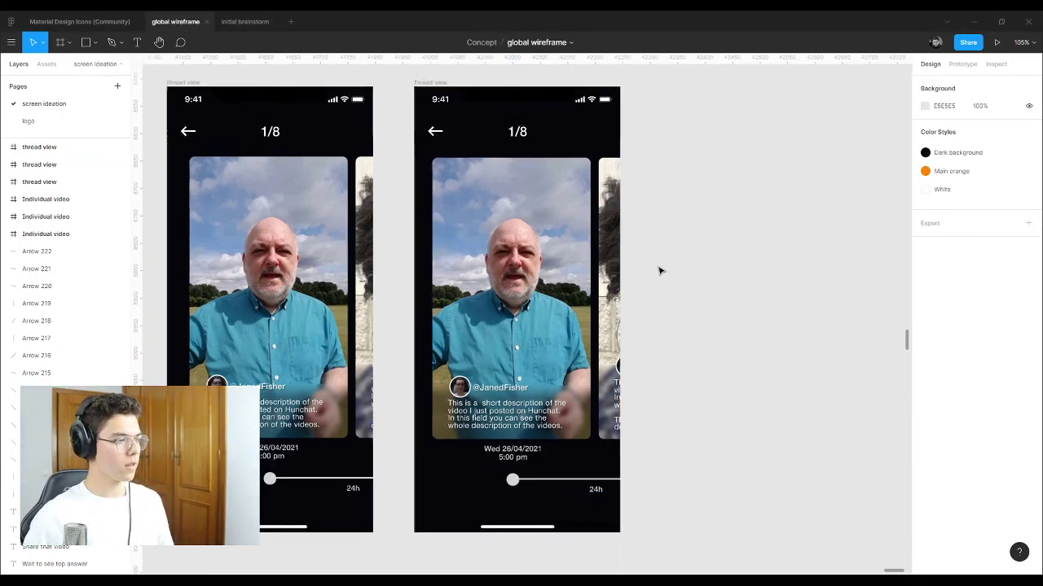
scroll(582, 274, "down", 3)
left_click(414, 224)
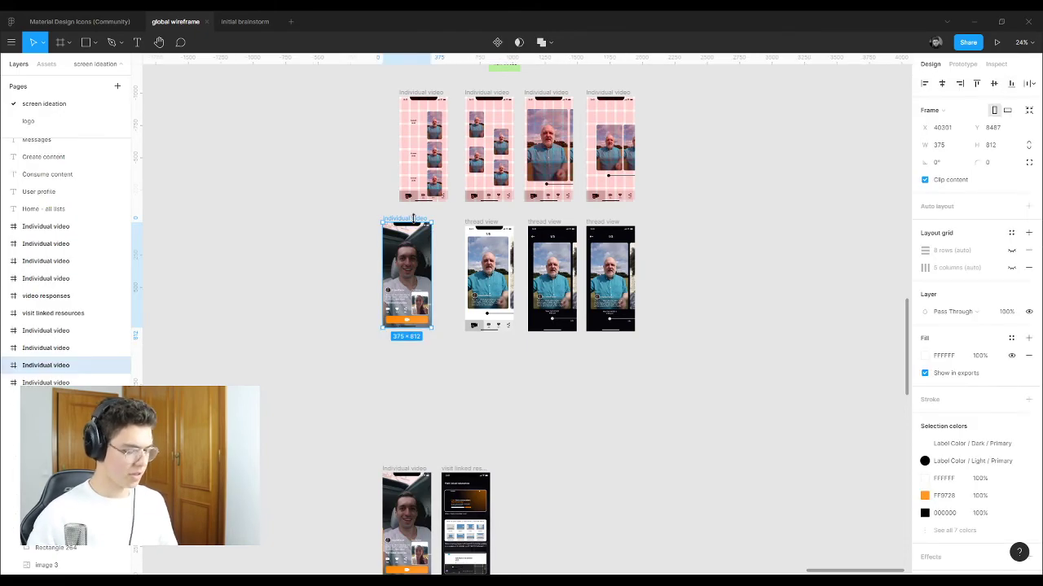
key("Delete")
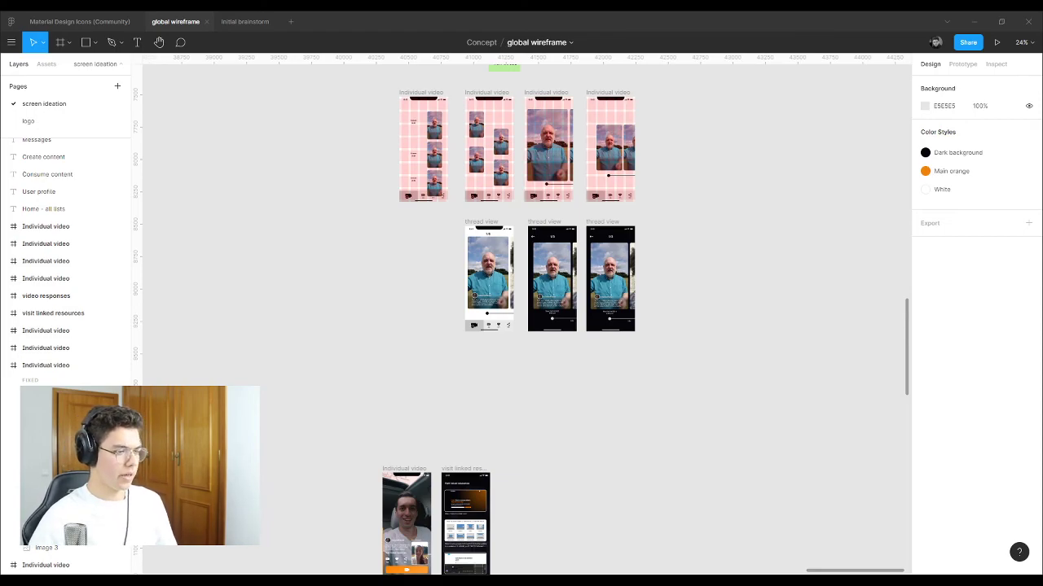
scroll(633, 269, "down", 5)
scroll(554, 260, "up", 5)
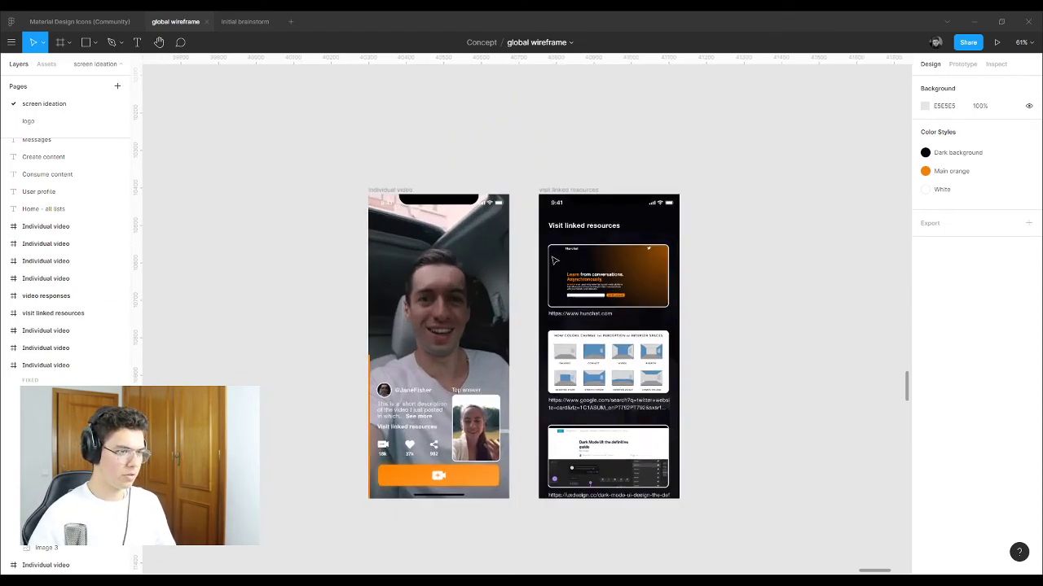
scroll(554, 260, "up", 2)
scroll(521, 107, "down", 2)
left_click(499, 295)
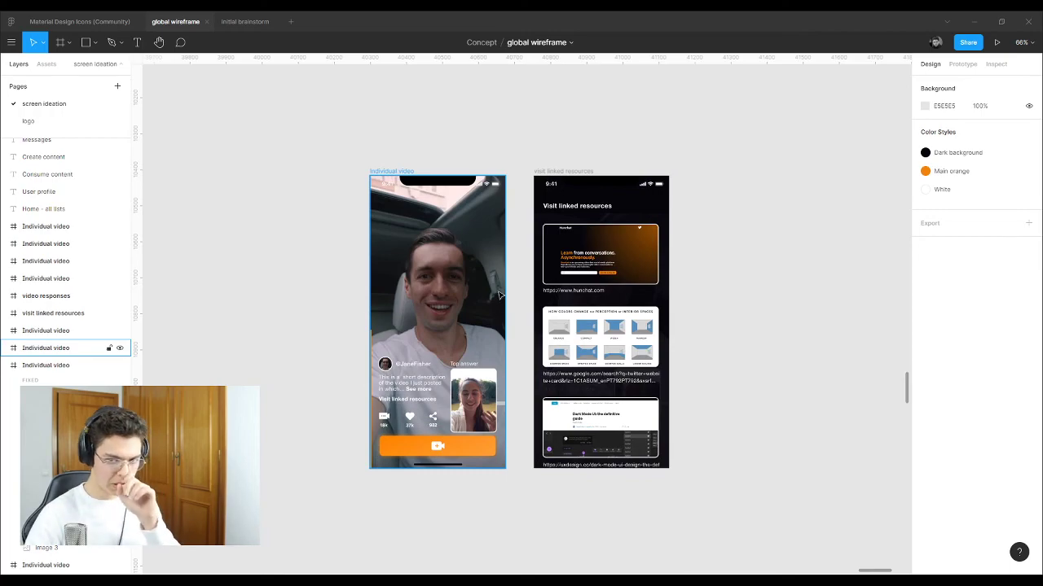
left_click(519, 293)
scroll(391, 399, "up", 2)
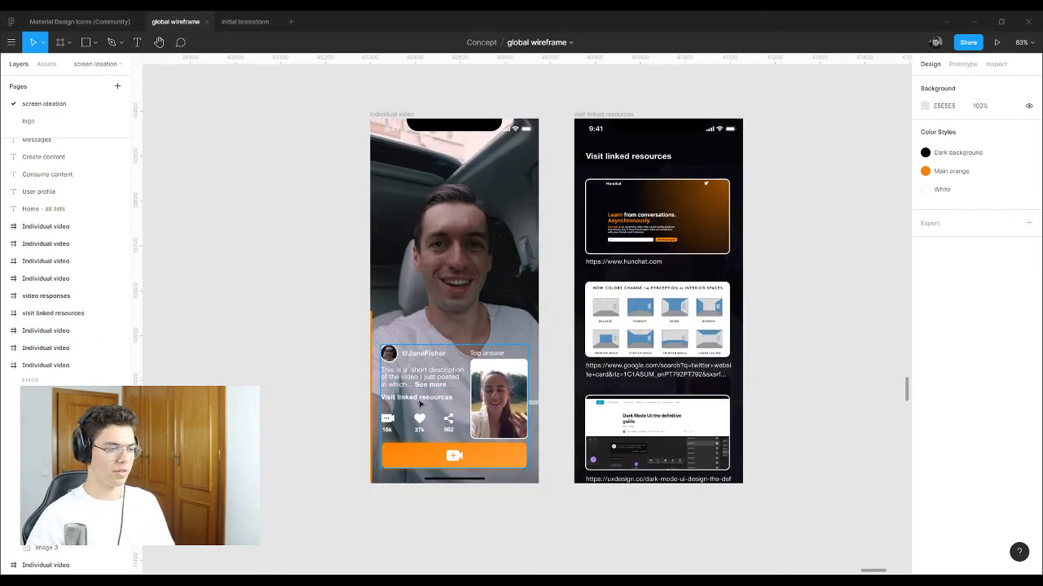
left_click(420, 404)
double_click(419, 397)
key("Escape")
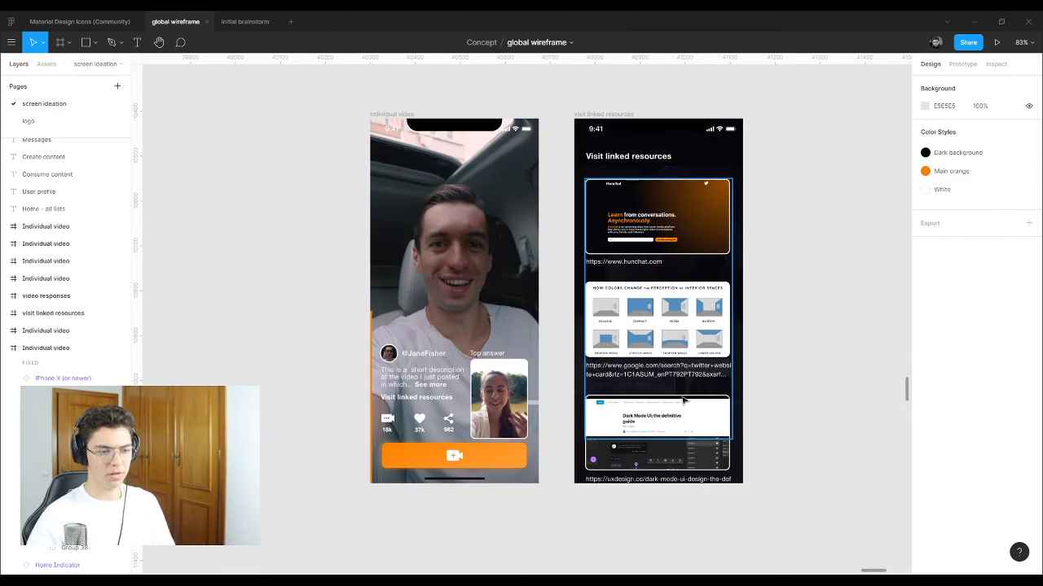
scroll(701, 195, "up", 5)
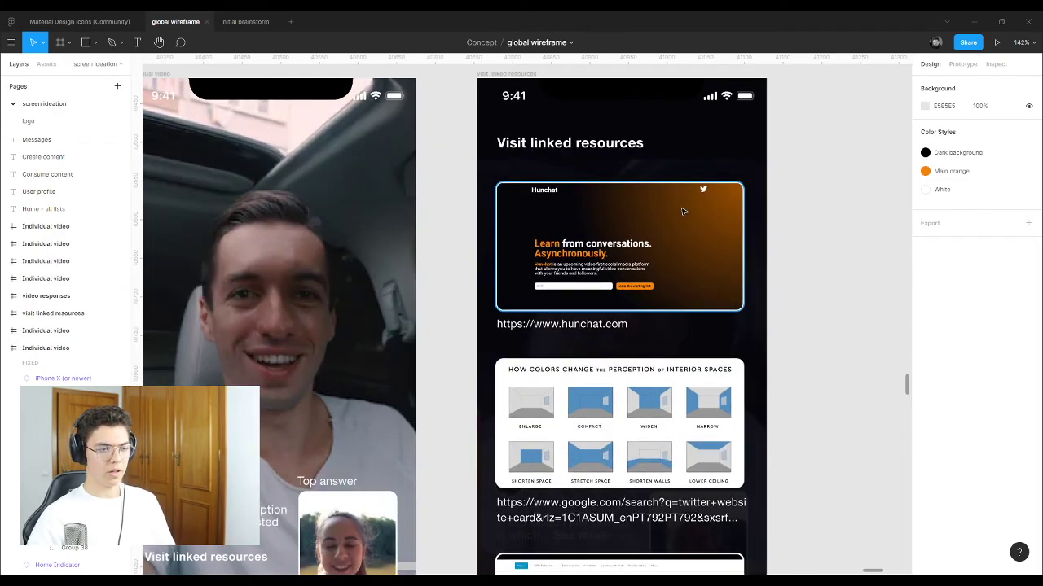
scroll(684, 212, "down", 3)
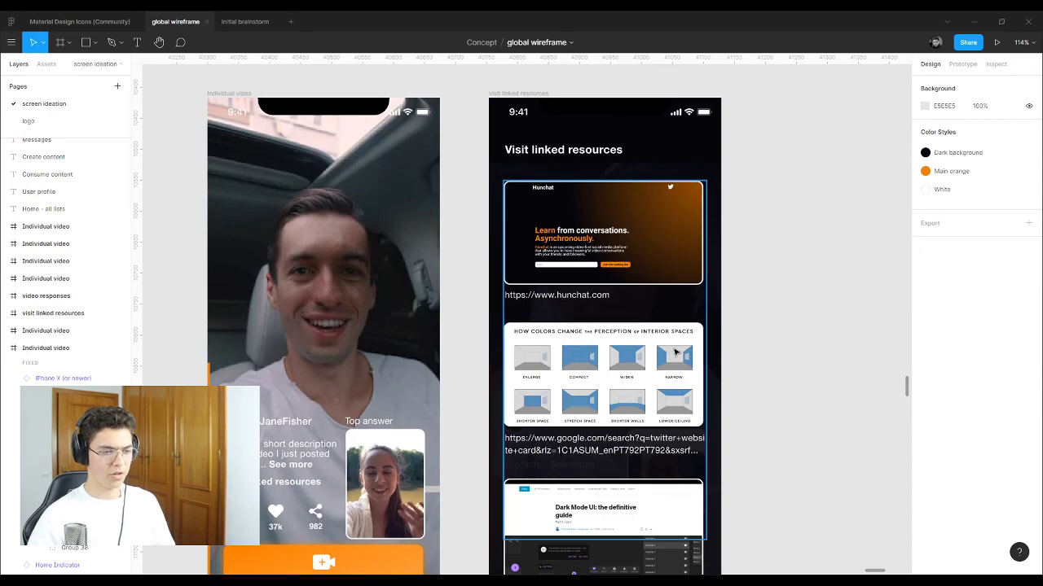
scroll(675, 352, "down", 4)
scroll(652, 338, "up", 1)
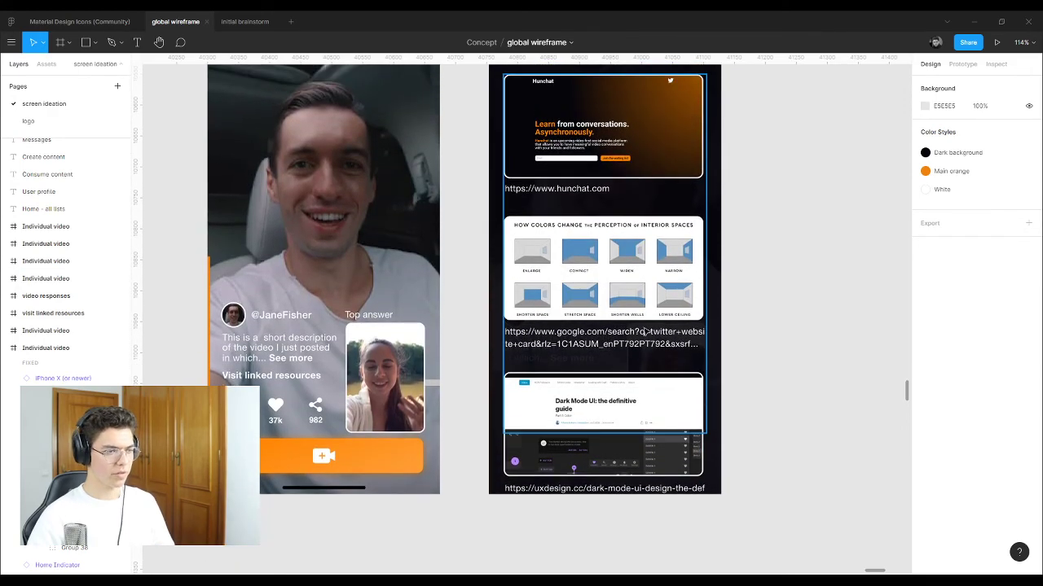
scroll(645, 269, "up", 2)
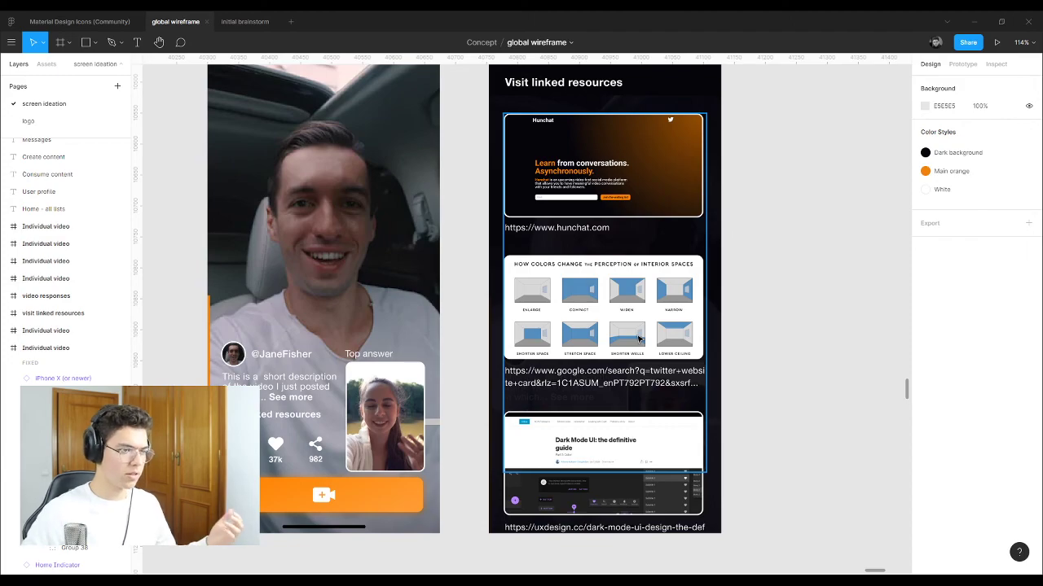
scroll(573, 161, "up", 1)
scroll(573, 160, "up", 1)
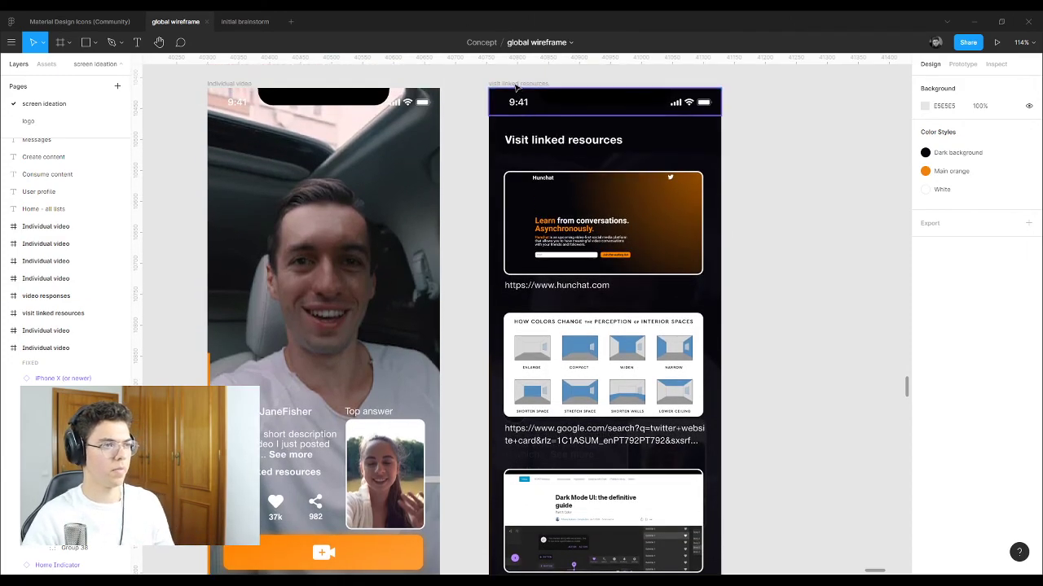
left_click(540, 161)
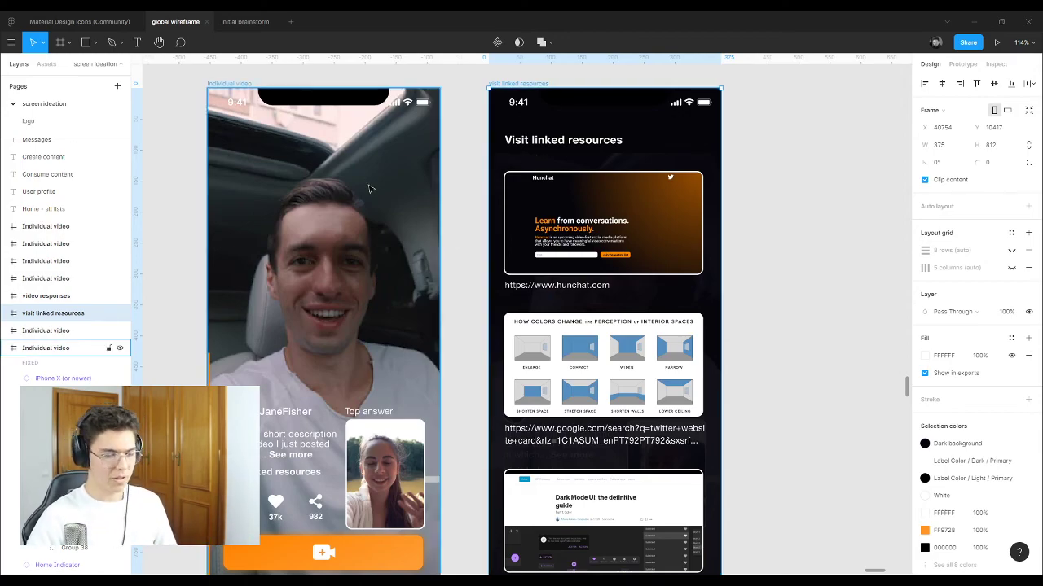
scroll(659, 275, "down", 3)
Step: Look over the video responses frame, then switch to the 'initial brainstorm' file
left_click(621, 143)
scroll(529, 279, "down", 5)
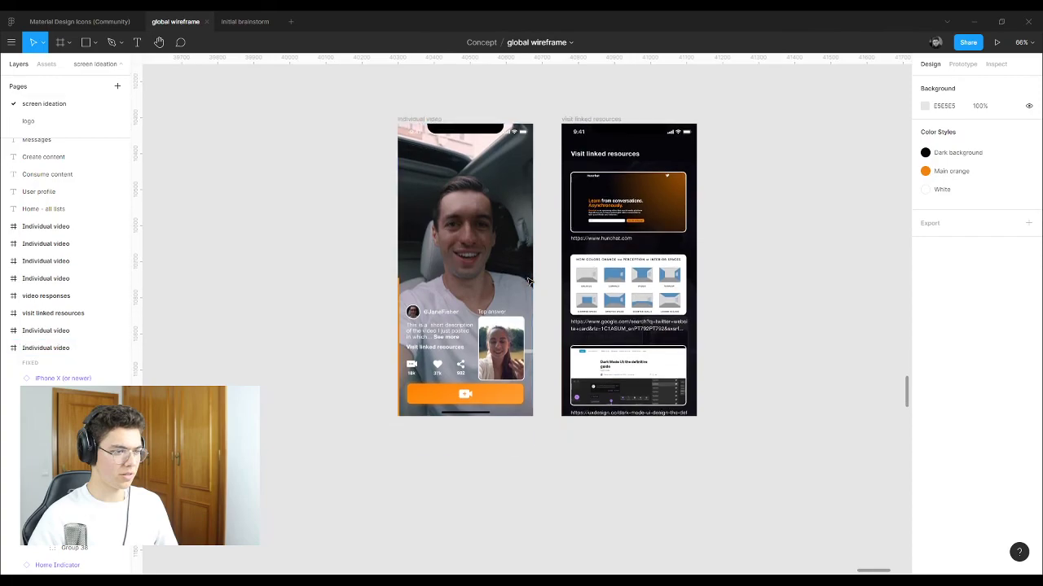
scroll(527, 271, "up", 1)
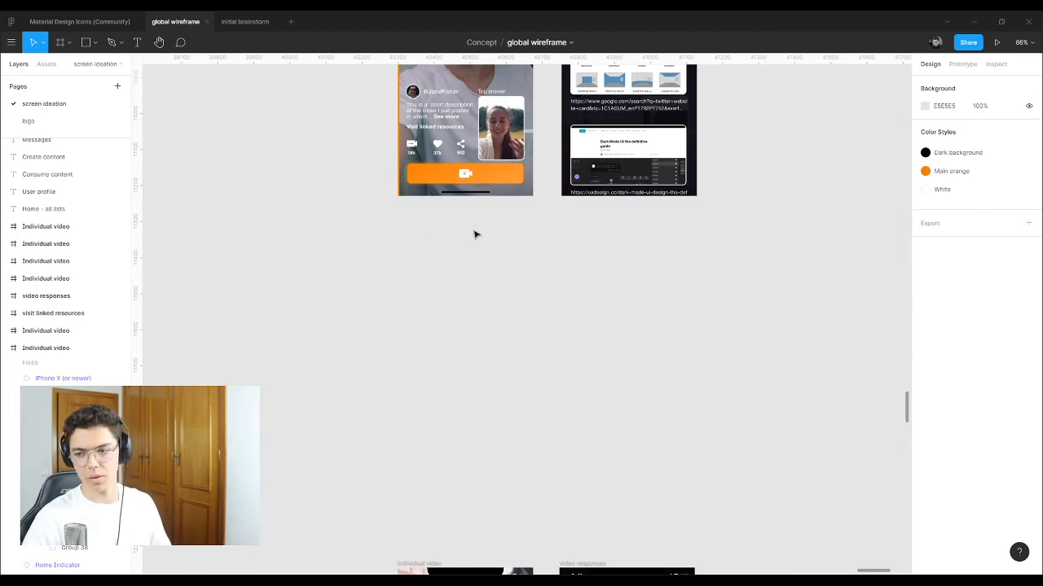
scroll(471, 245, "down", 3)
scroll(468, 248, "down", 3)
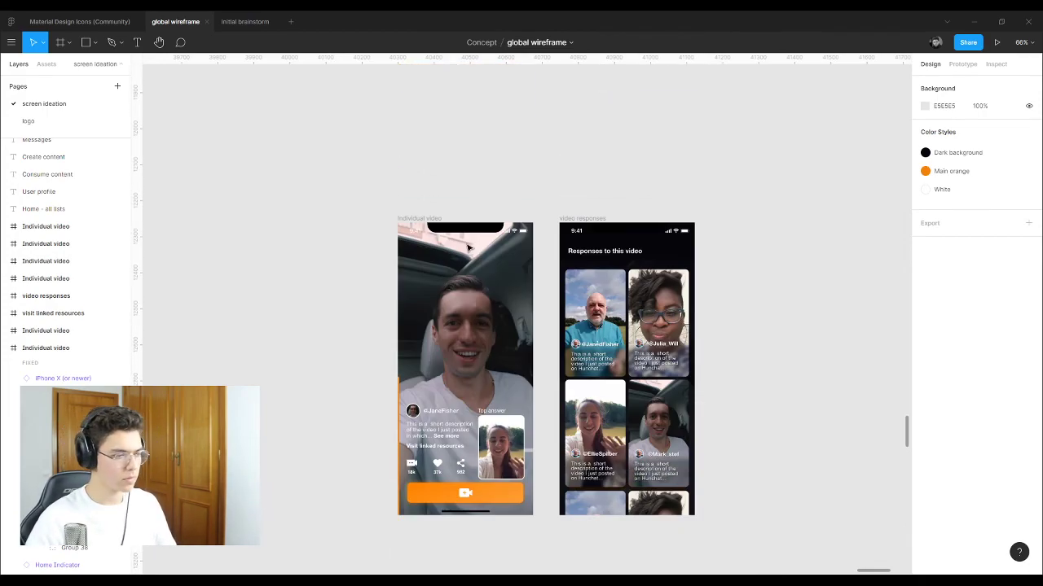
scroll(627, 349, "up", 3)
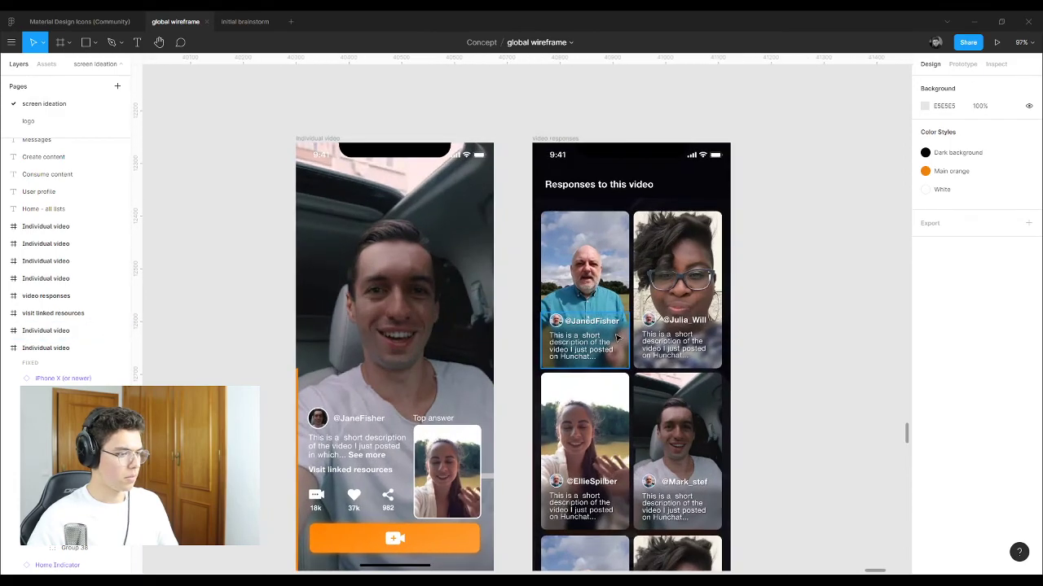
scroll(643, 370, "down", 2)
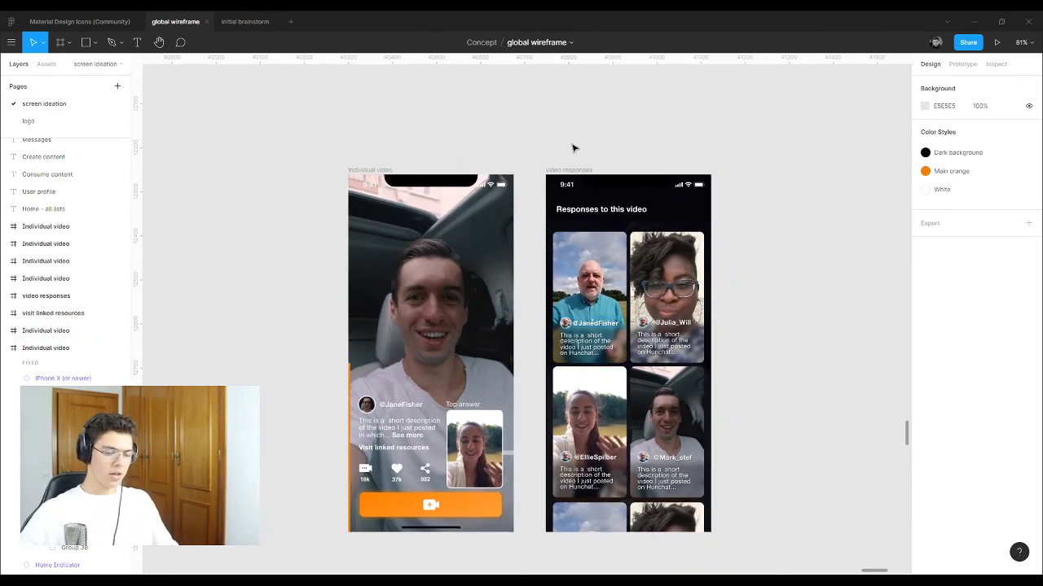
left_click(242, 22)
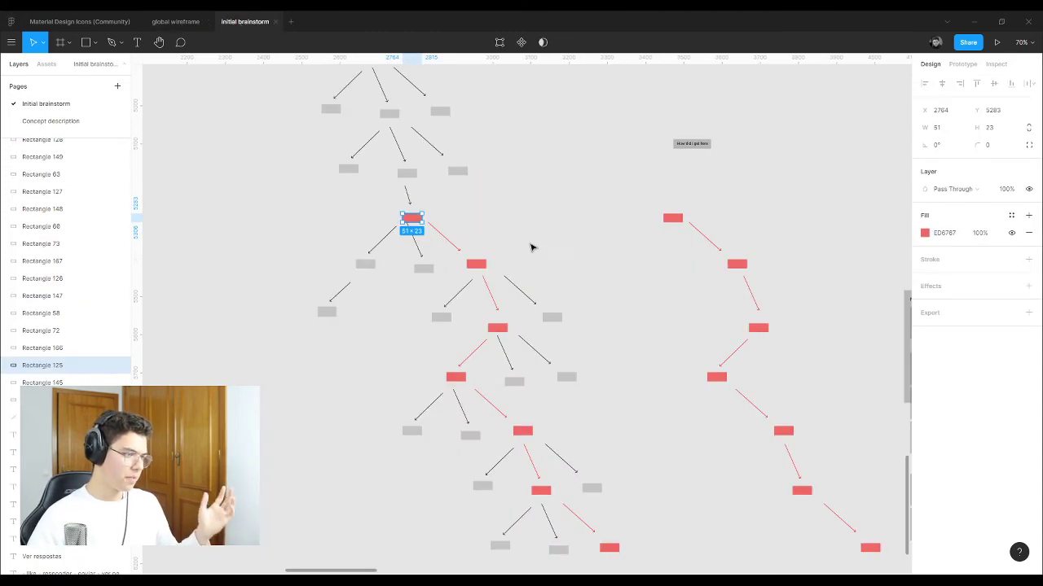
Step: Move the red Rectangle 125 up about 10 px to Y 5272, then view the Concept description page
left_click(484, 220)
scroll(407, 220, "up", 5)
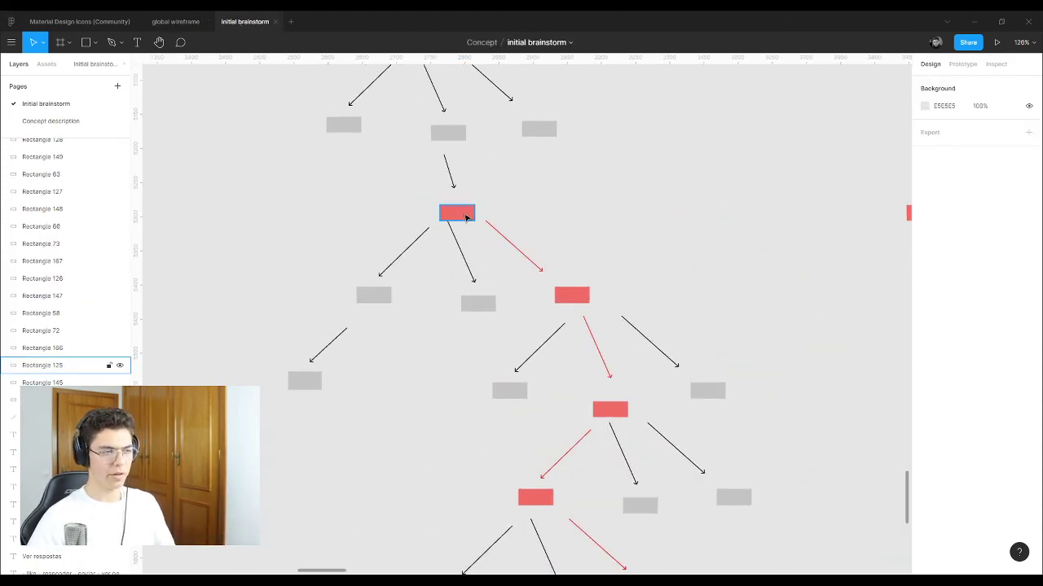
left_click(467, 217)
double_click(457, 215)
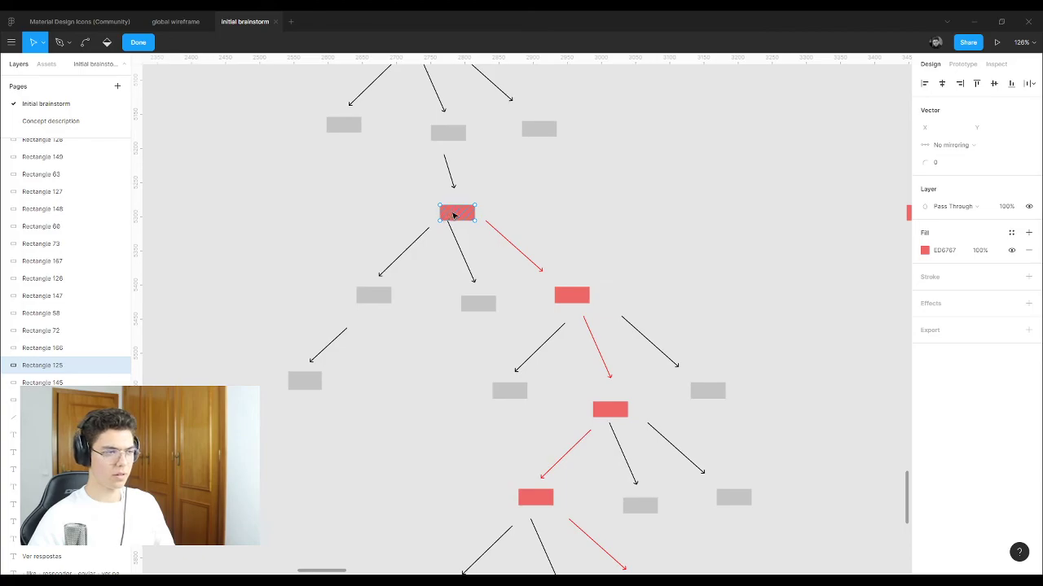
key("Escape")
key("Escape")
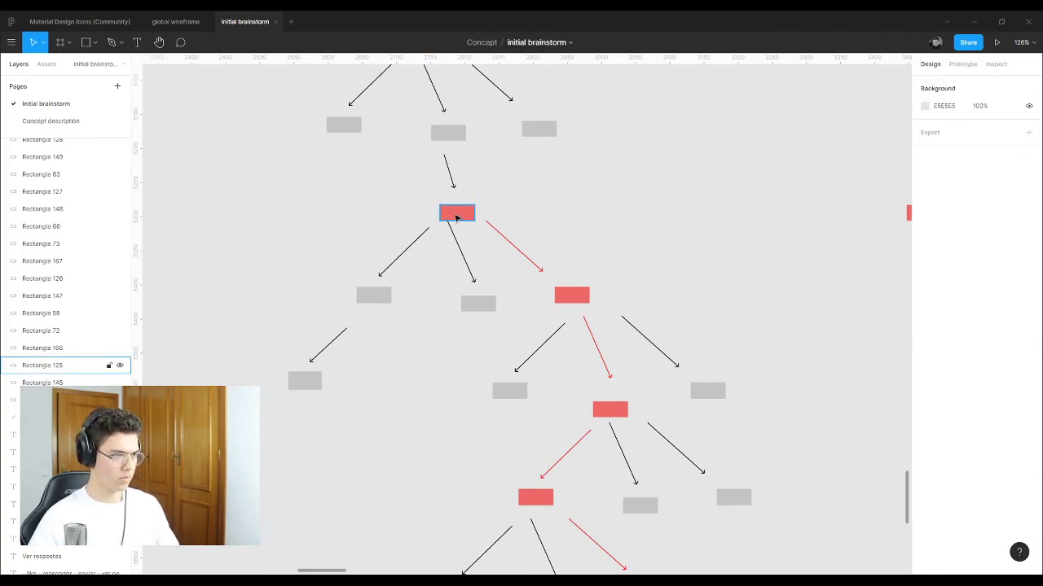
left_click_drag(457, 218, 459, 209)
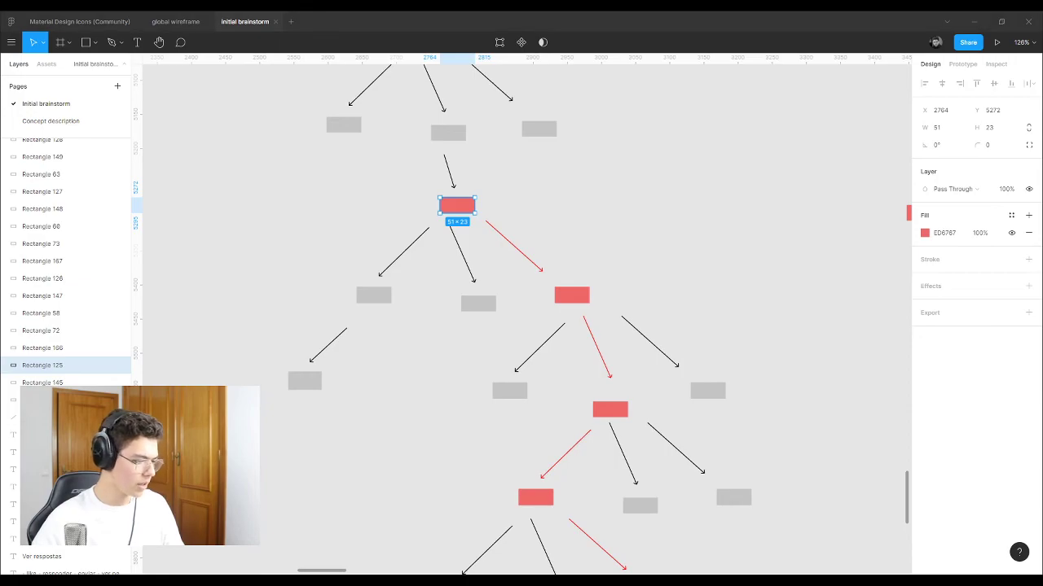
left_click(50, 121)
left_click(49, 105)
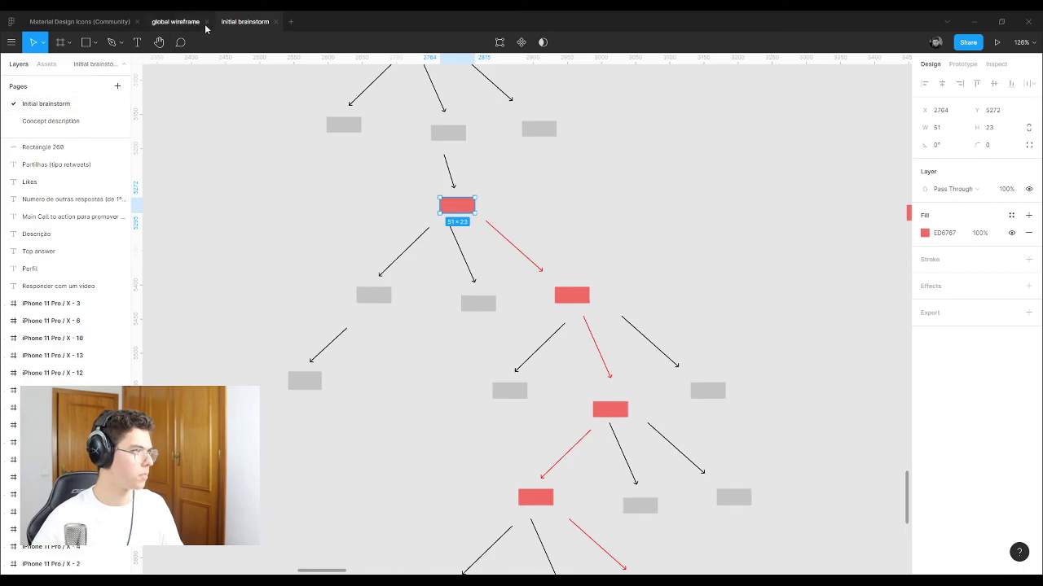
left_click(186, 22)
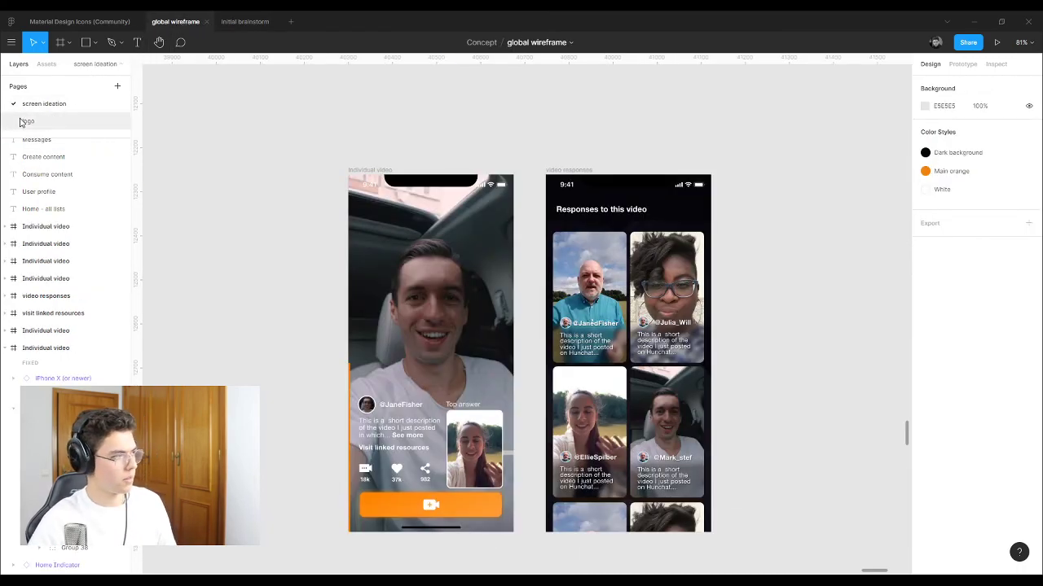
left_click(447, 298)
scroll(439, 301, "down", 3)
scroll(407, 378, "up", 5)
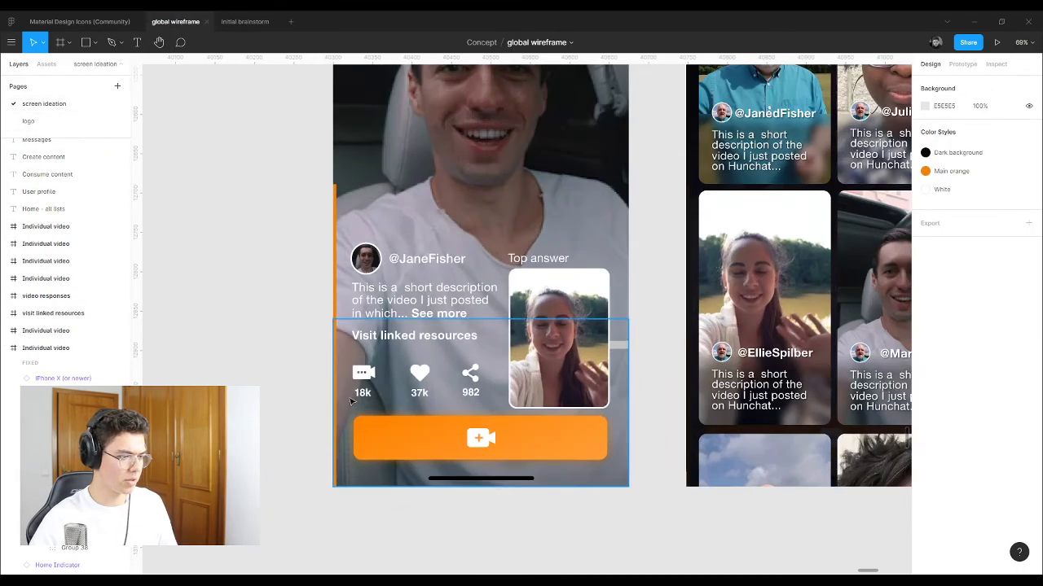
scroll(352, 401, "up", 5)
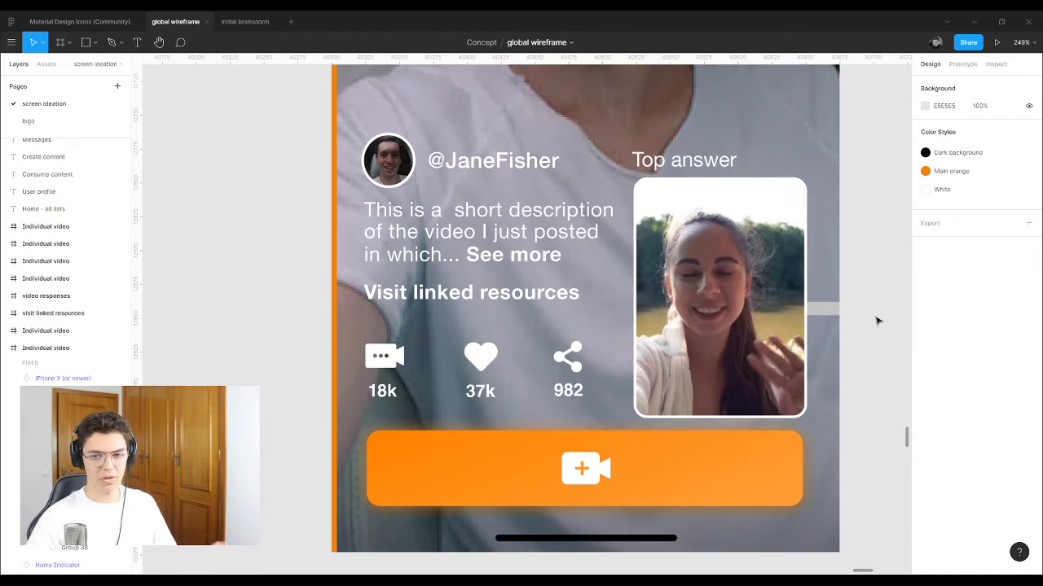
scroll(309, 282, "down", 3)
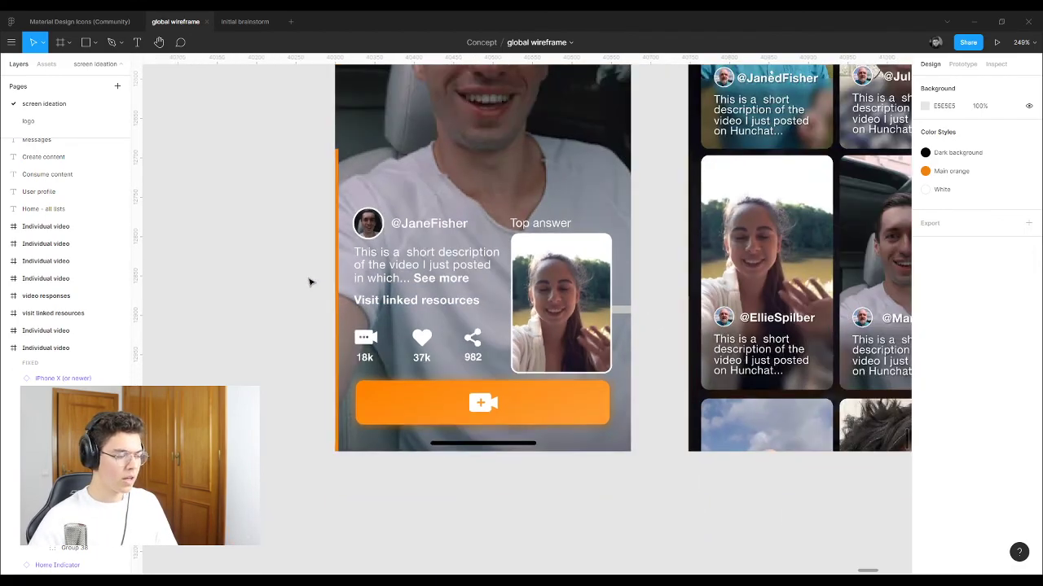
scroll(309, 283, "down", 10)
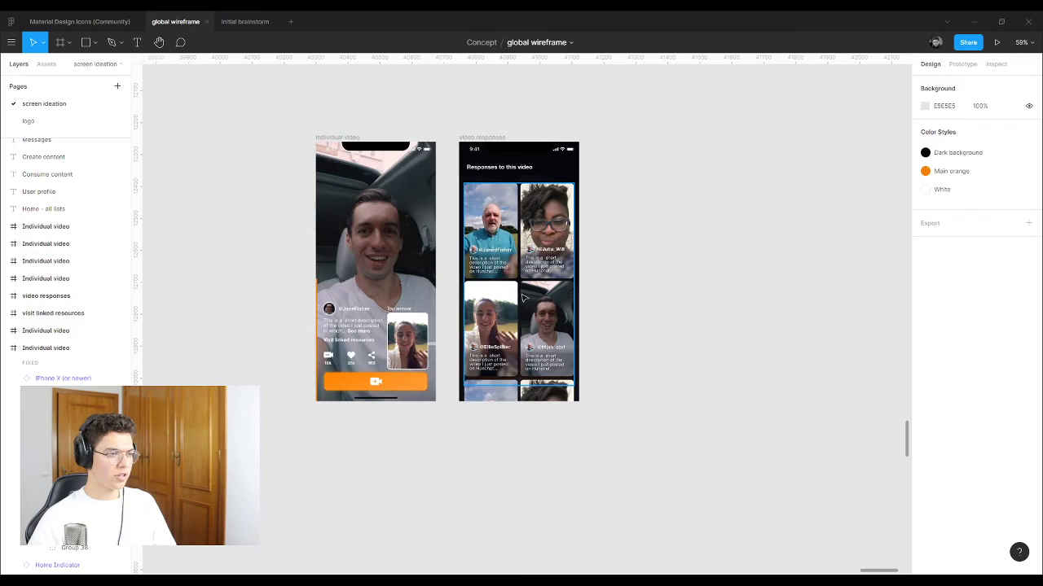
scroll(524, 298, "up", 3)
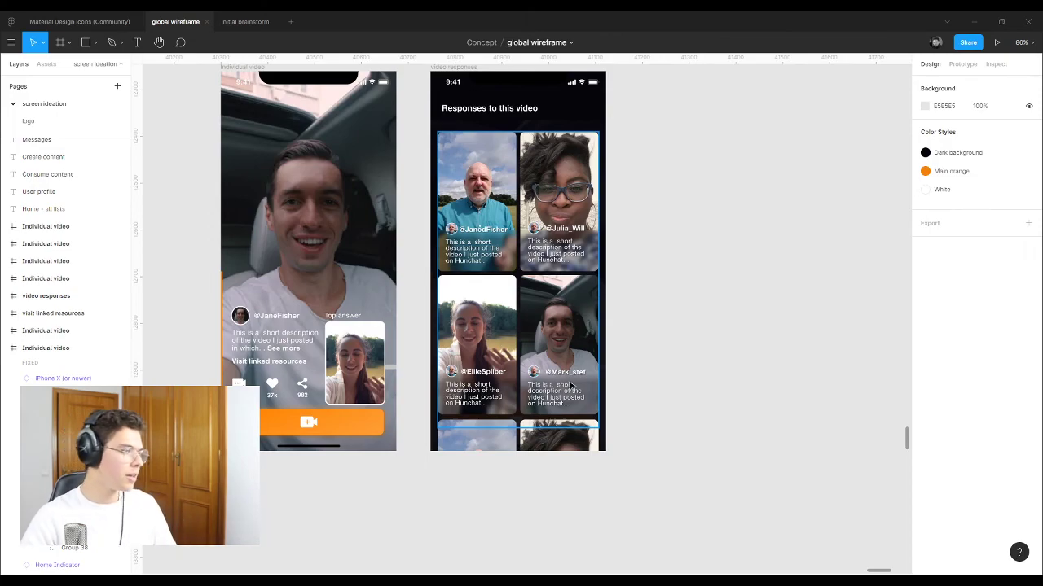
scroll(570, 385, "up", 2)
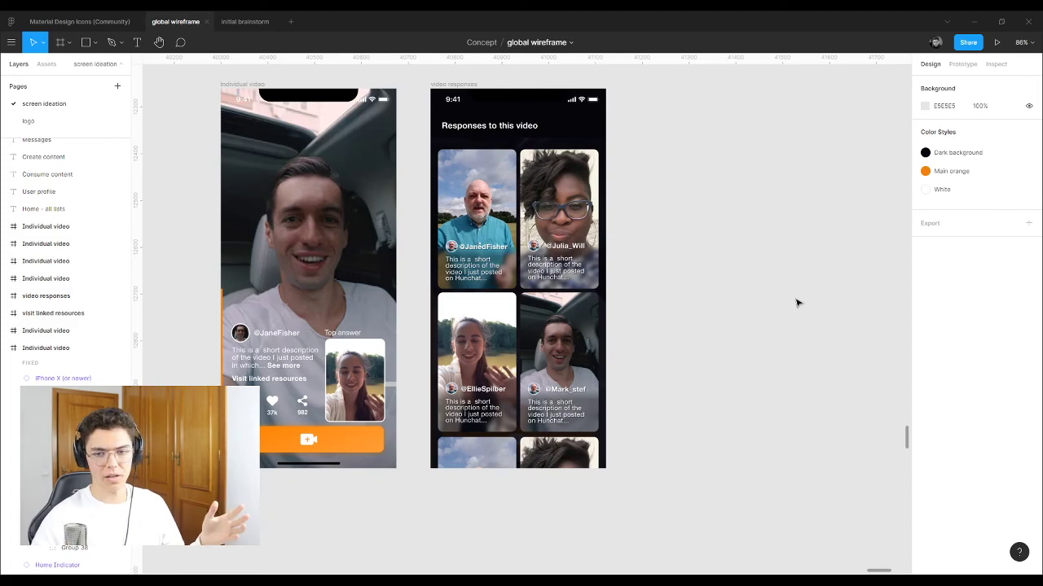
left_click(513, 125)
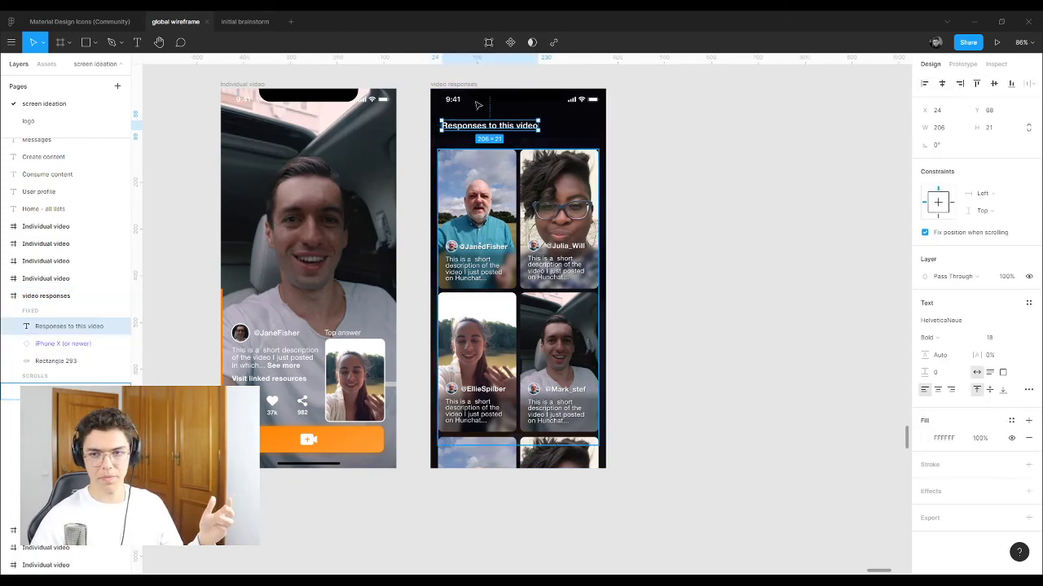
scroll(410, 88, "up", 5)
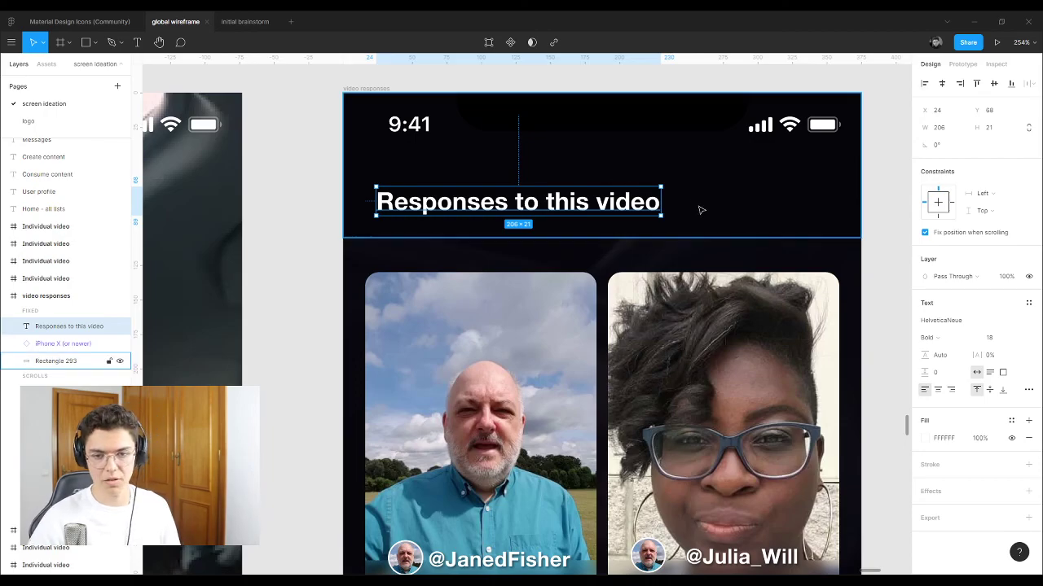
scroll(698, 210, "down", 5)
scroll(756, 235, "down", 3)
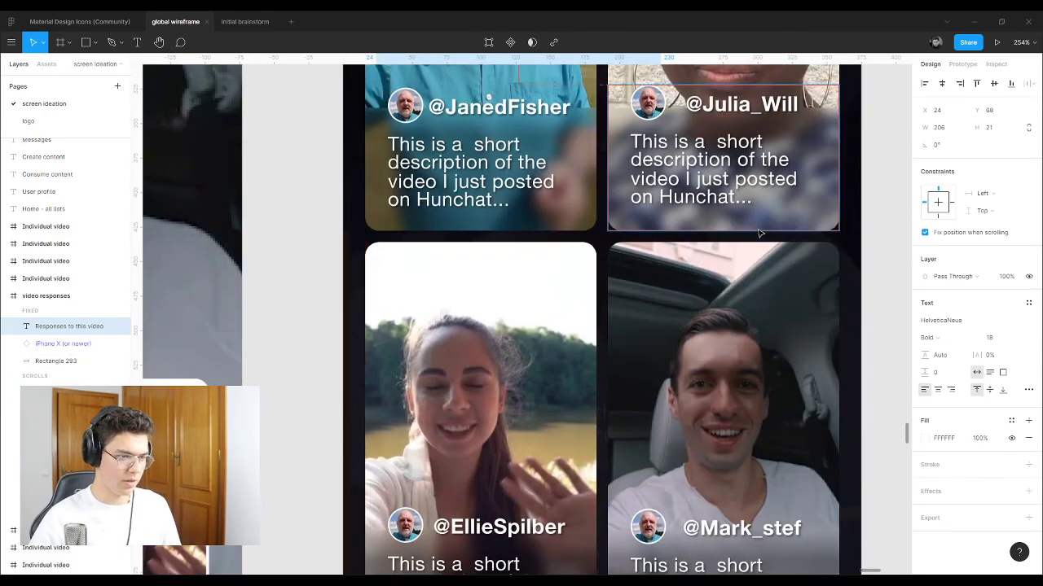
scroll(757, 233, "down", 15, "ctrl")
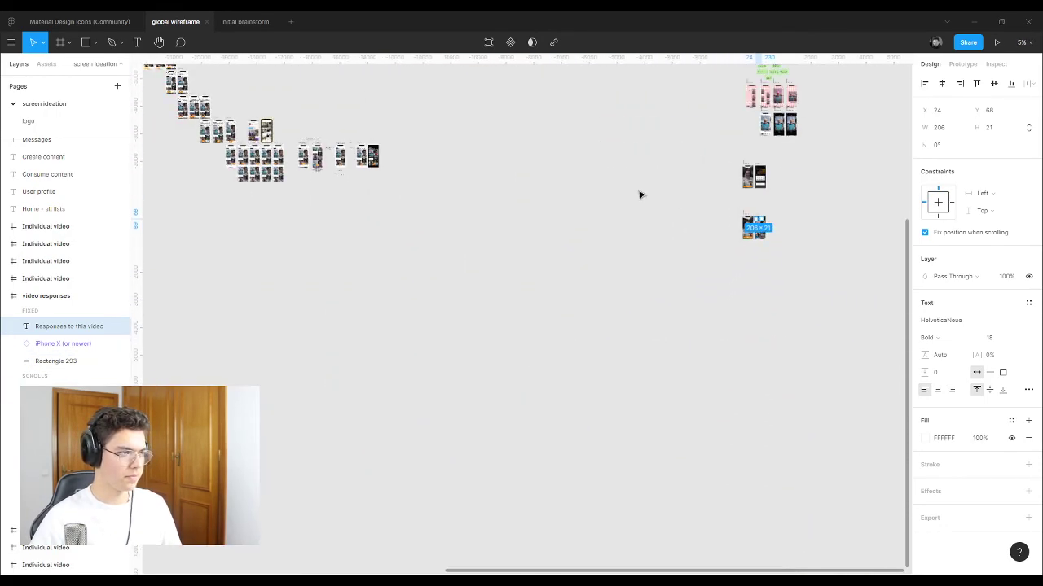
scroll(372, 122, "up", 10, "ctrl")
scroll(505, 208, "up", 4, "ctrl")
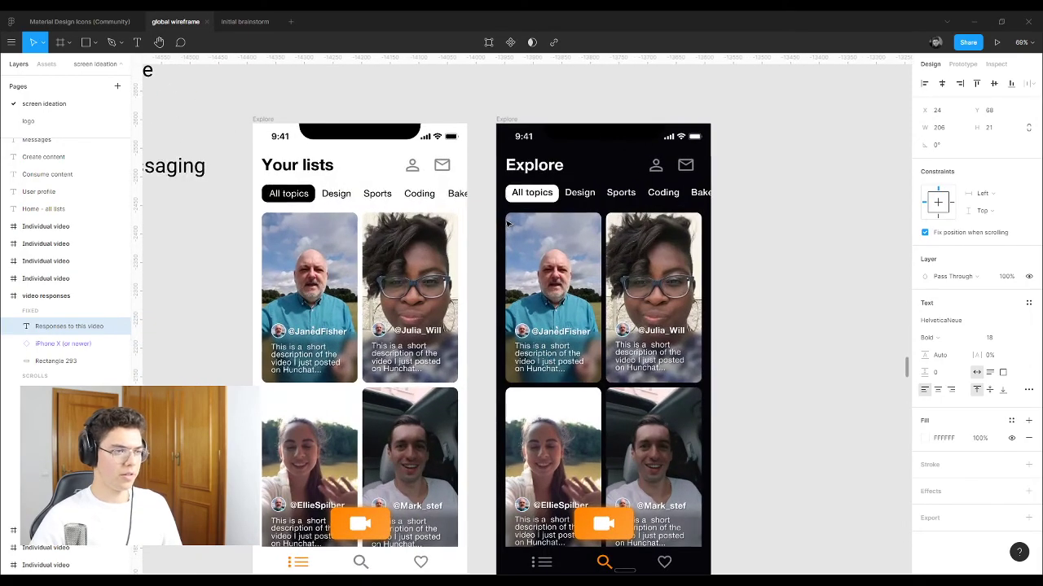
left_click(517, 183)
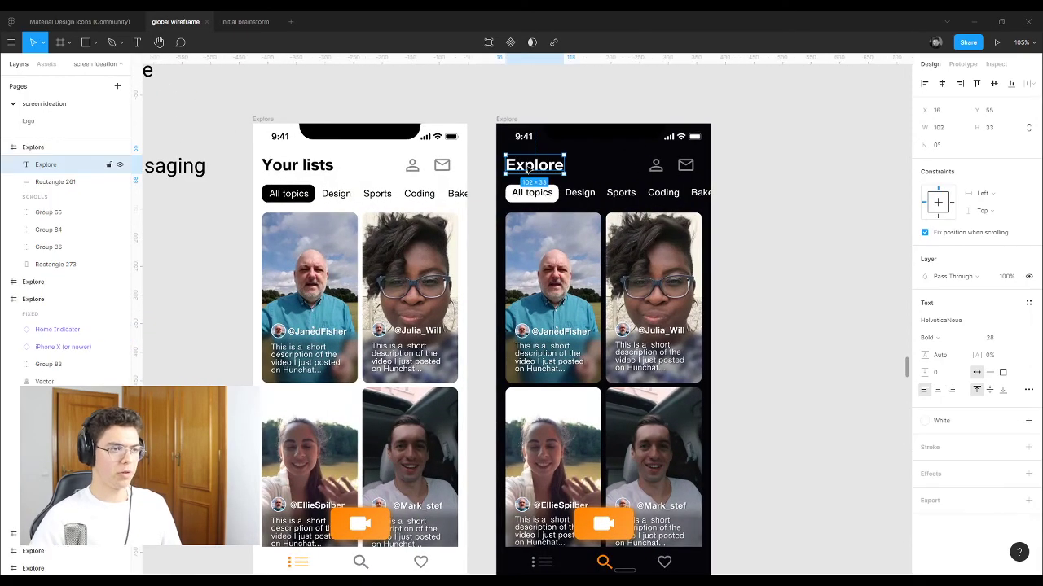
left_click(324, 169)
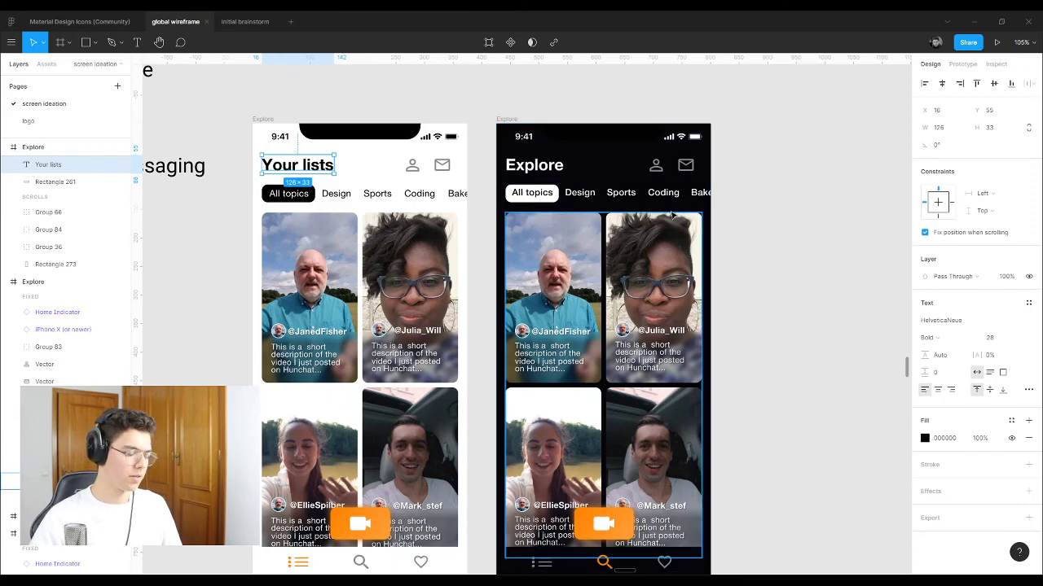
scroll(758, 260, "down", 1)
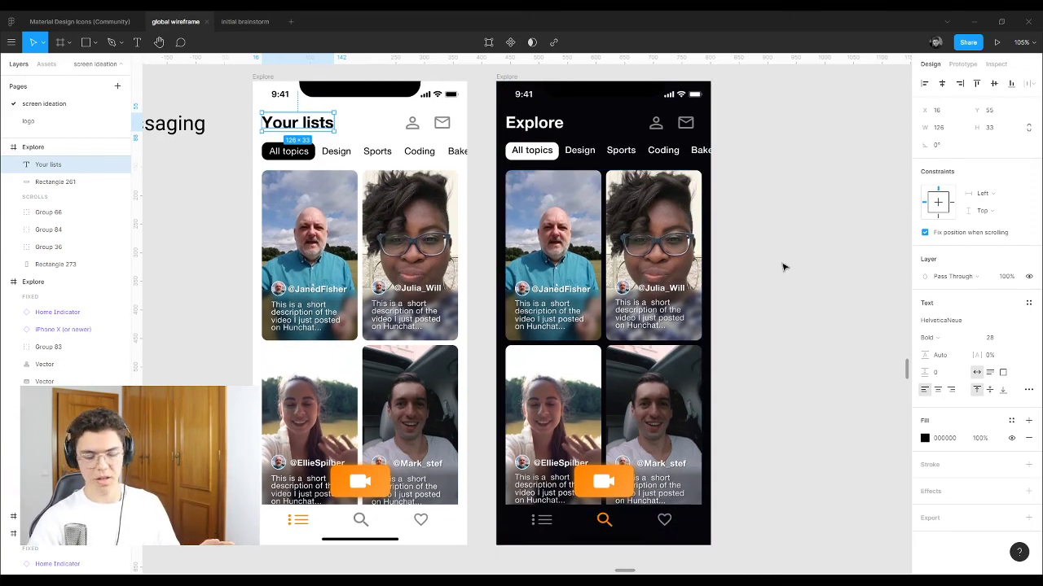
scroll(723, 334, "down", 1)
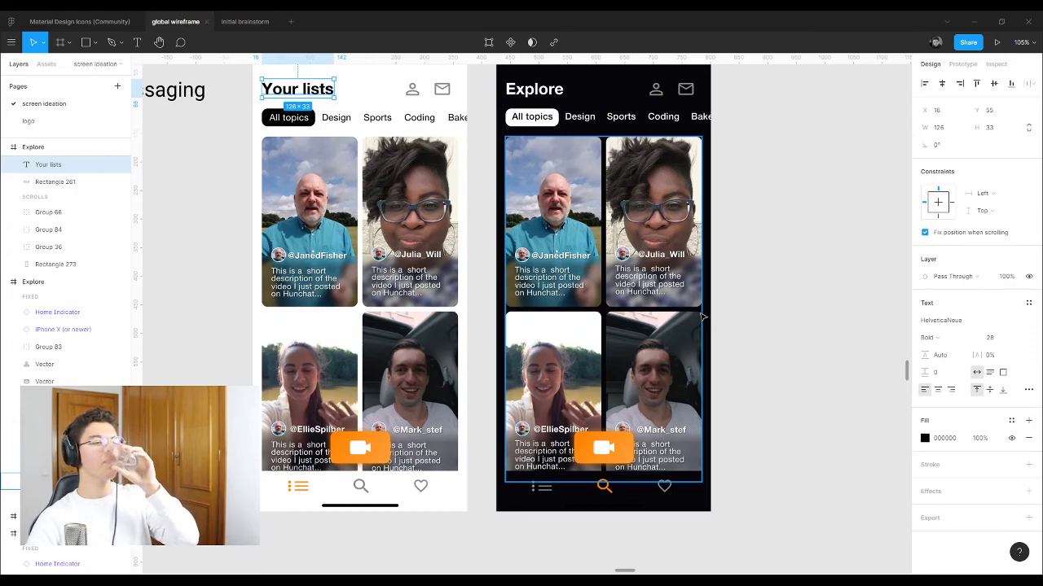
left_click(783, 421)
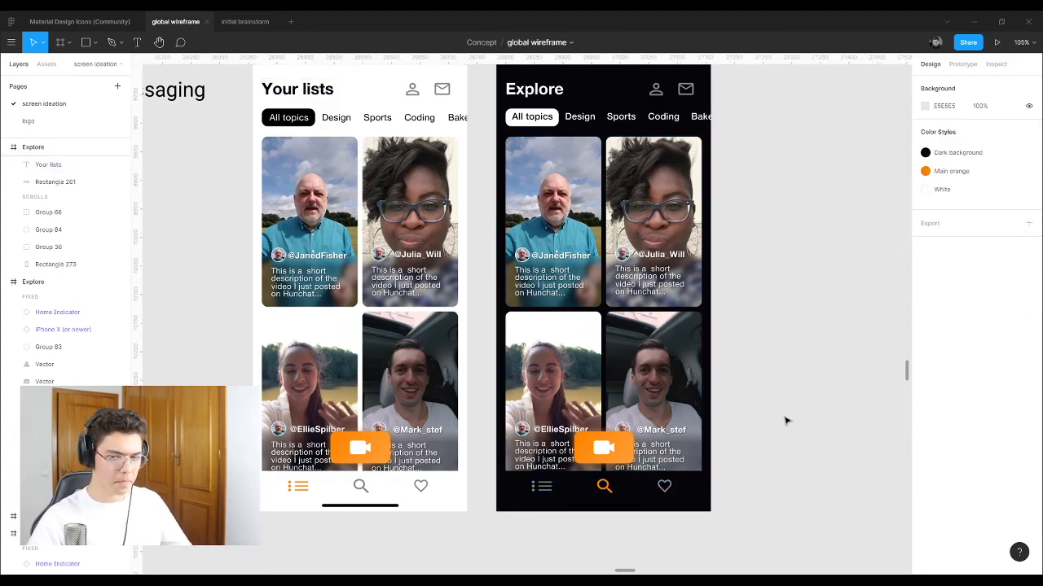
scroll(446, 241, "down", 5)
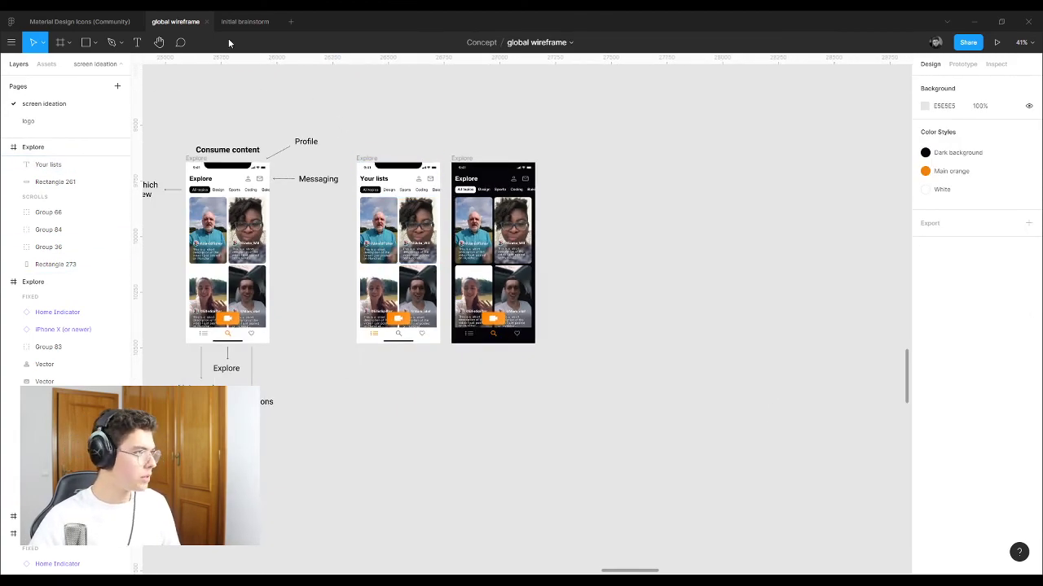
Step: On the logo page, drag the 'Profile from owners pov' note about 80 px lower, below 'Thread view'
left_click(57, 121)
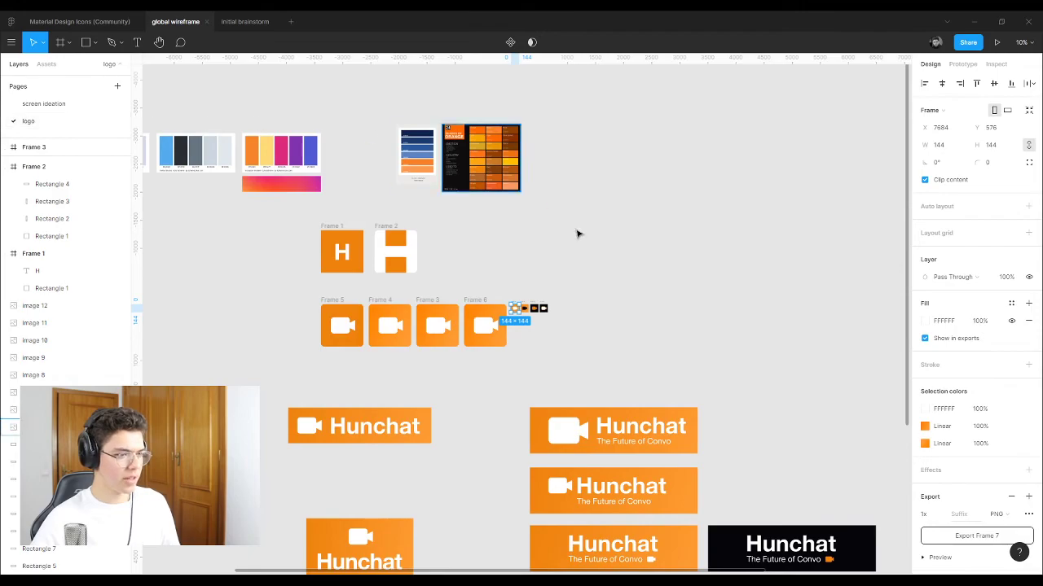
scroll(576, 235, "down", 3)
scroll(400, 186, "down", 5)
scroll(366, 296, "up", 3)
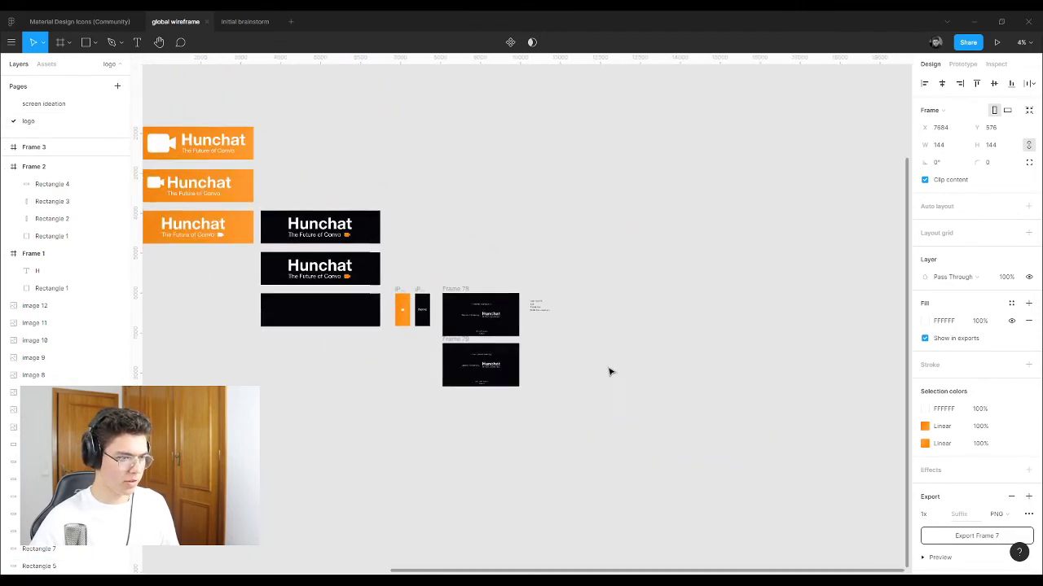
scroll(609, 372, "up", 10)
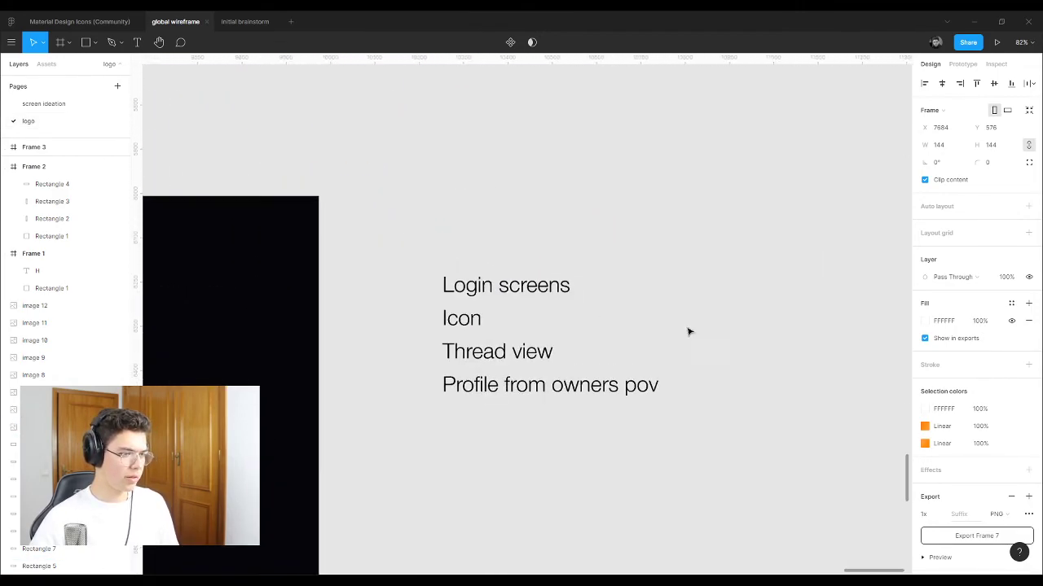
scroll(671, 333, "up", 2)
scroll(706, 333, "down", 2)
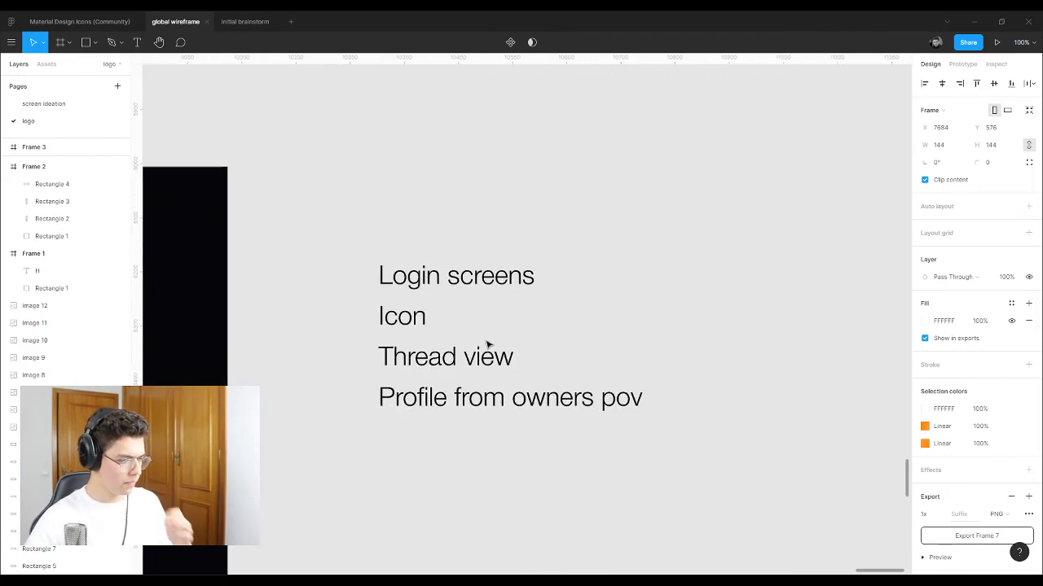
left_click(412, 318)
left_click(487, 359)
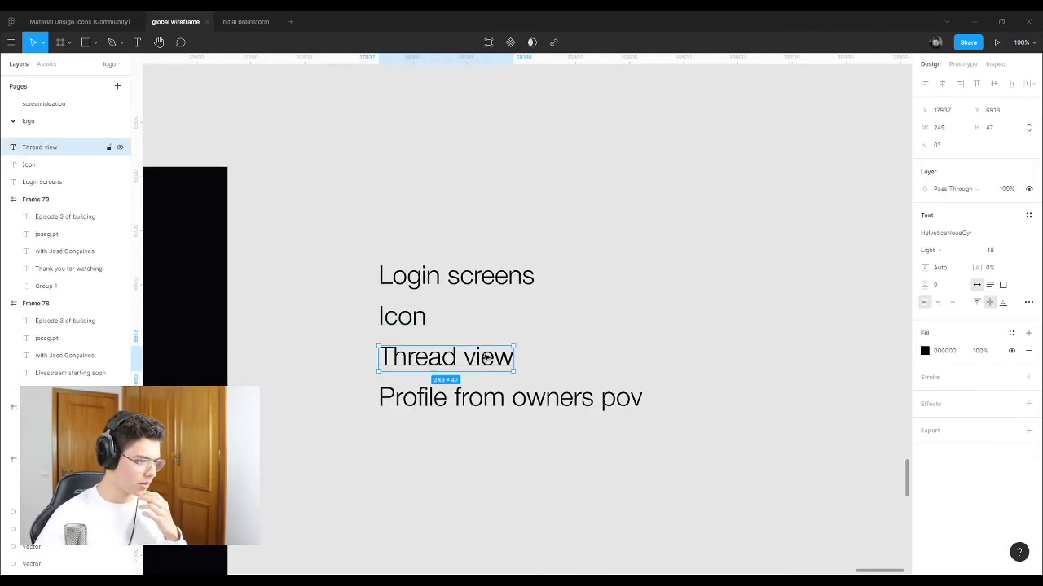
left_click(671, 355)
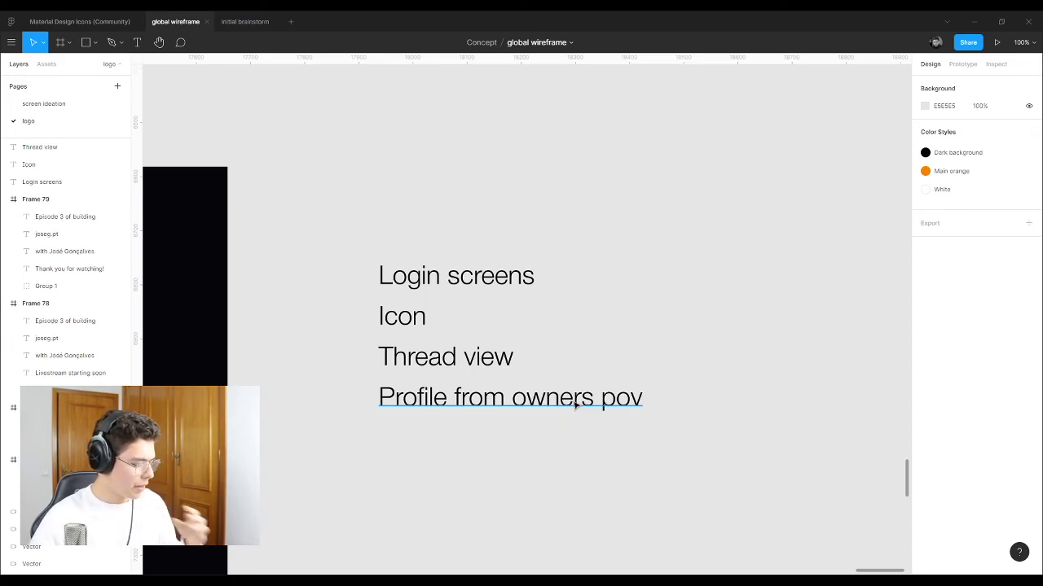
left_click_drag(572, 400, 573, 466)
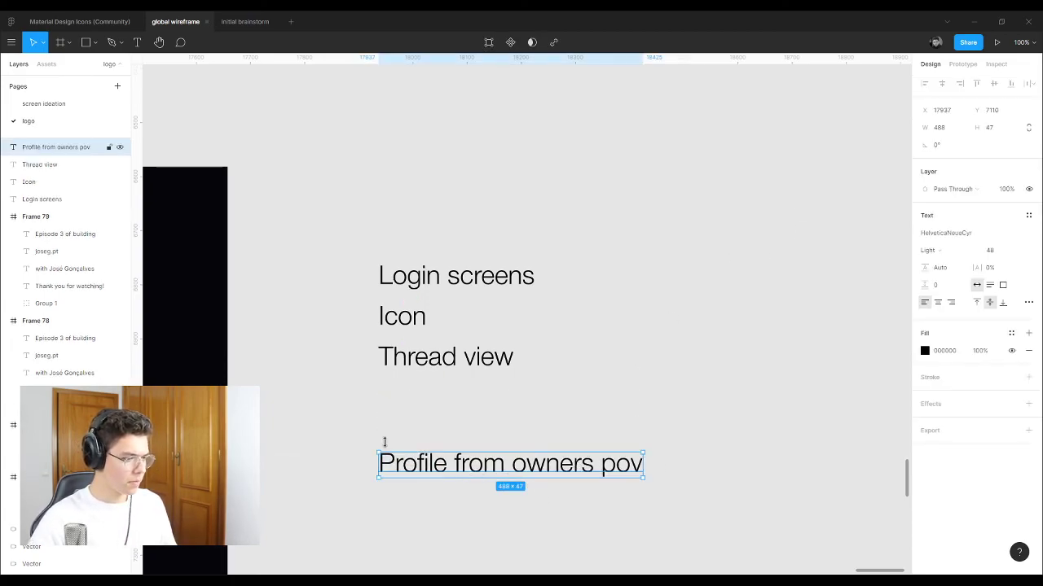
left_click_drag(321, 415, 725, 502)
scroll(729, 472, "down", 1)
Step: Return to the screen ideation page and bring the row of Explore profile frames into view
left_click(728, 487)
left_click(87, 99)
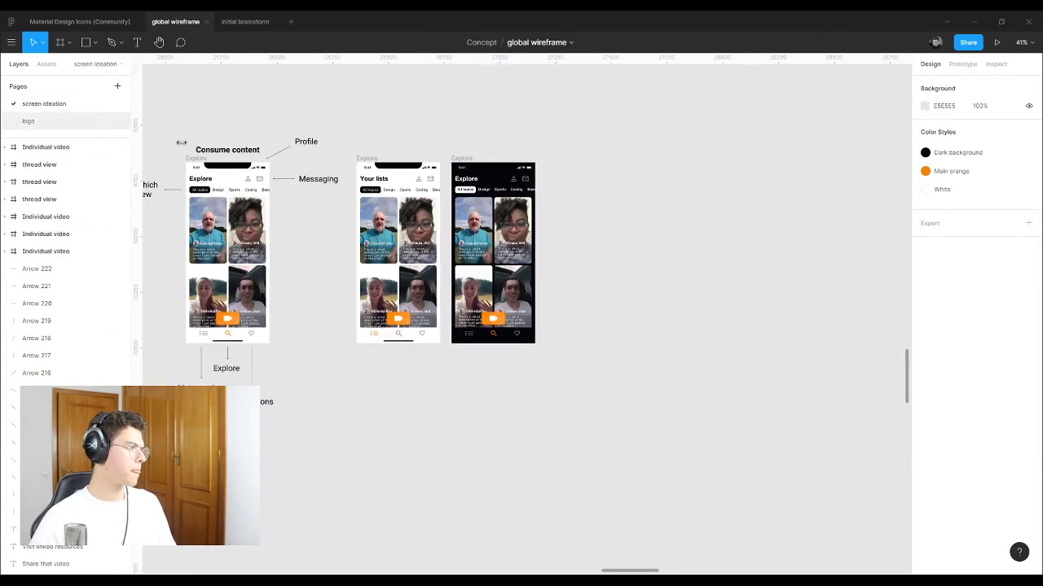
scroll(551, 195, "down", 5)
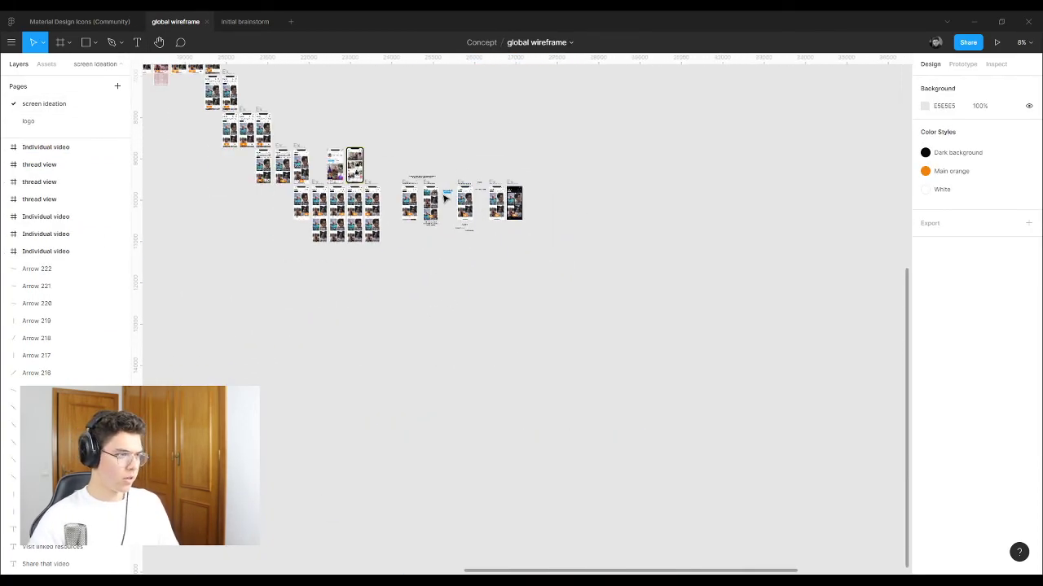
scroll(496, 198, "down", 3)
scroll(554, 198, "down", 3)
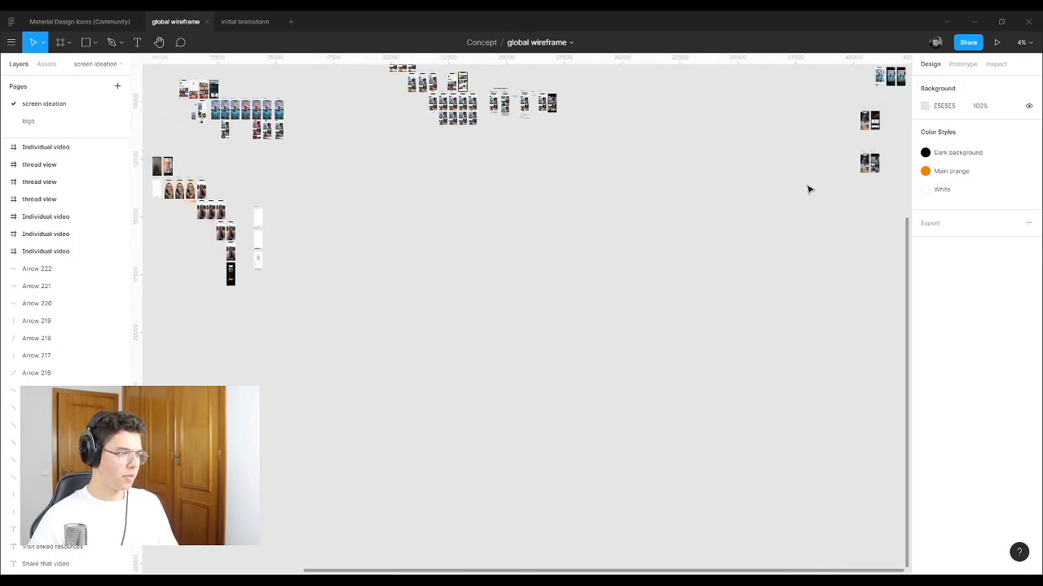
scroll(412, 149, "up", 5)
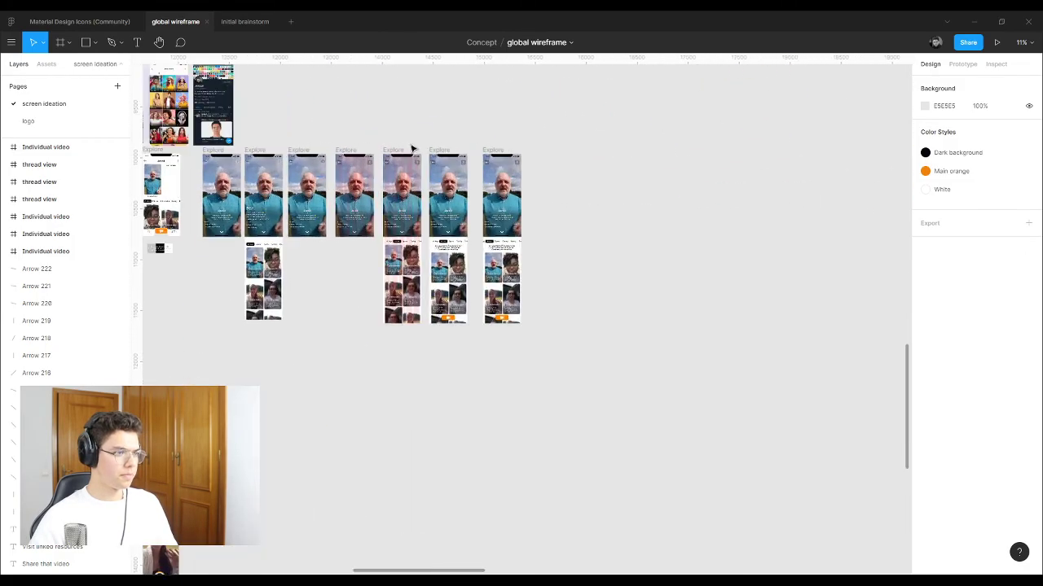
scroll(581, 237, "up", 8)
scroll(582, 249, "down", 2)
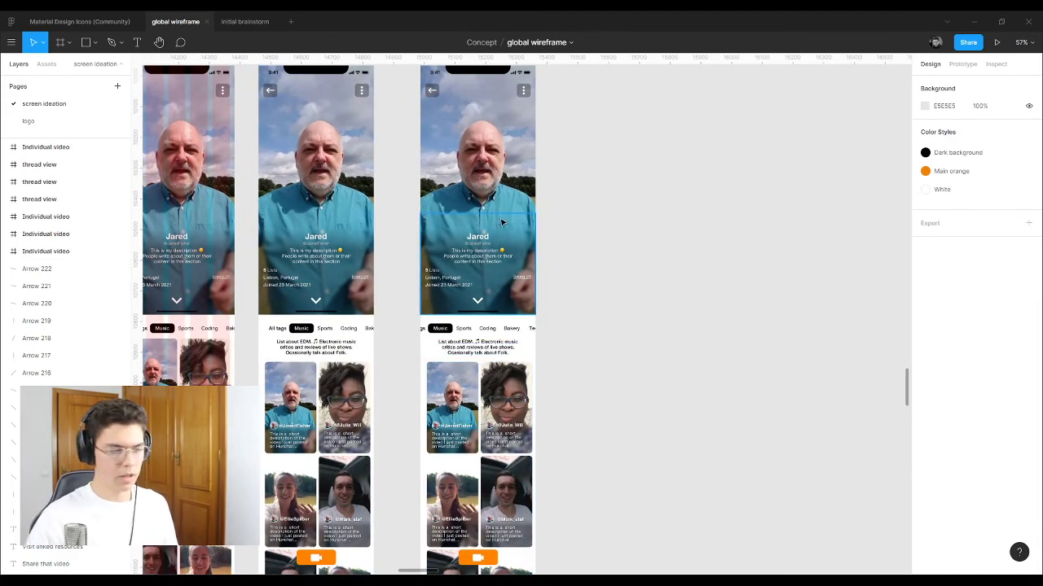
scroll(488, 217, "down", 1)
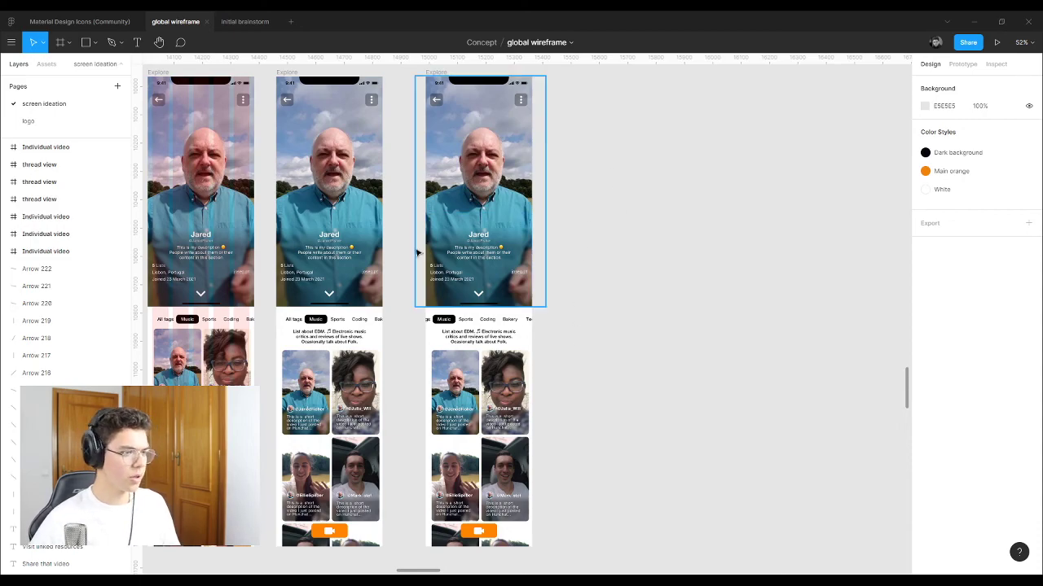
scroll(470, 90, "up", 6)
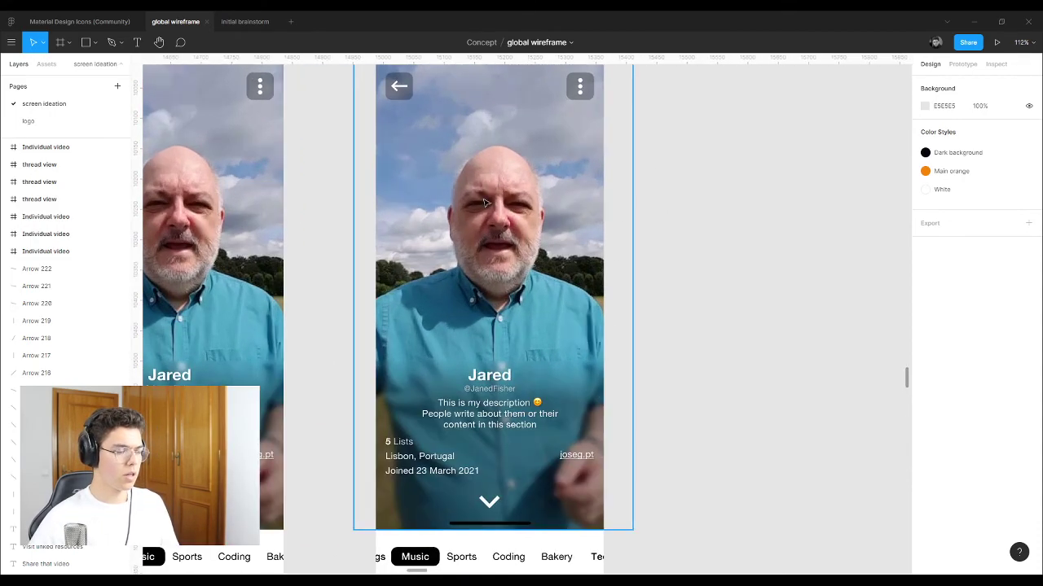
scroll(485, 203, "down", 6)
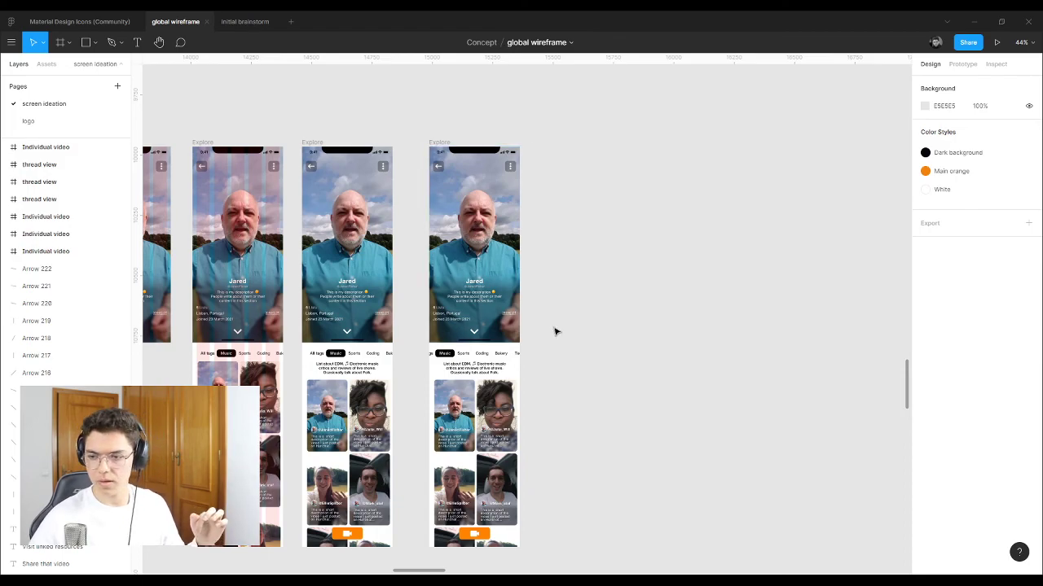
scroll(482, 296, "up", 3)
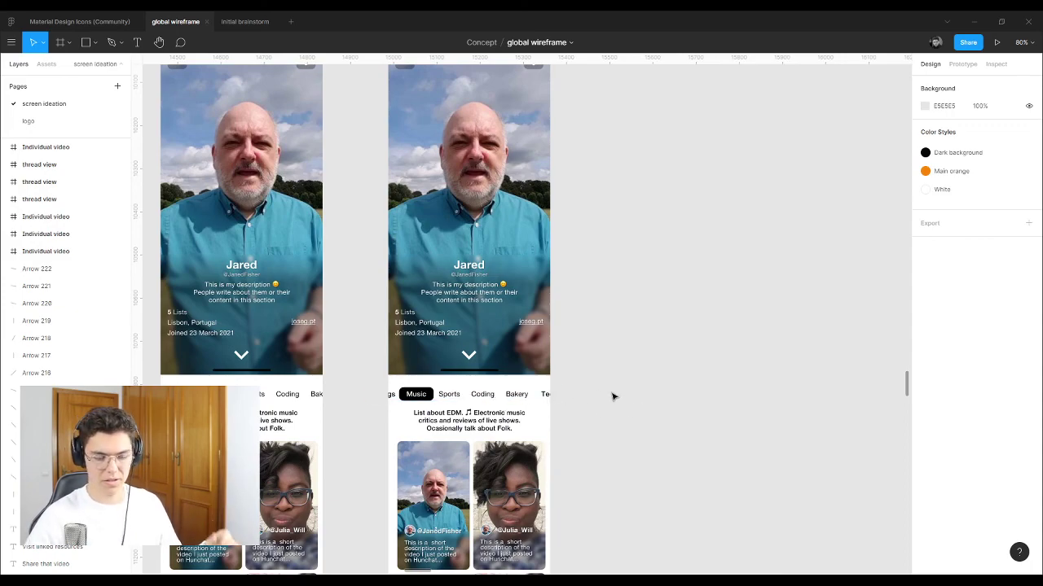
scroll(604, 414, "down", 5)
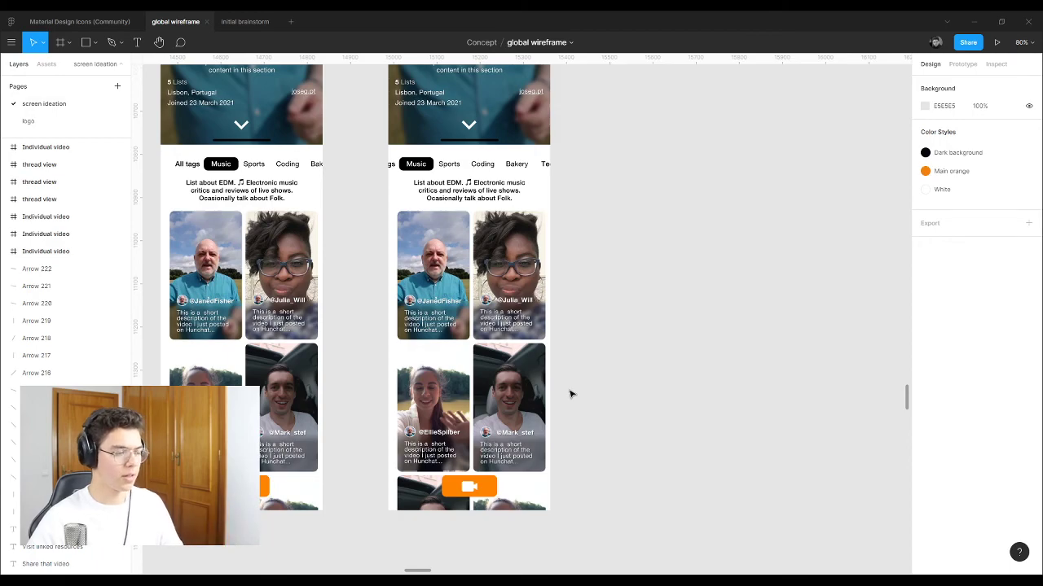
scroll(530, 364, "down", 5)
scroll(529, 364, "up", 1)
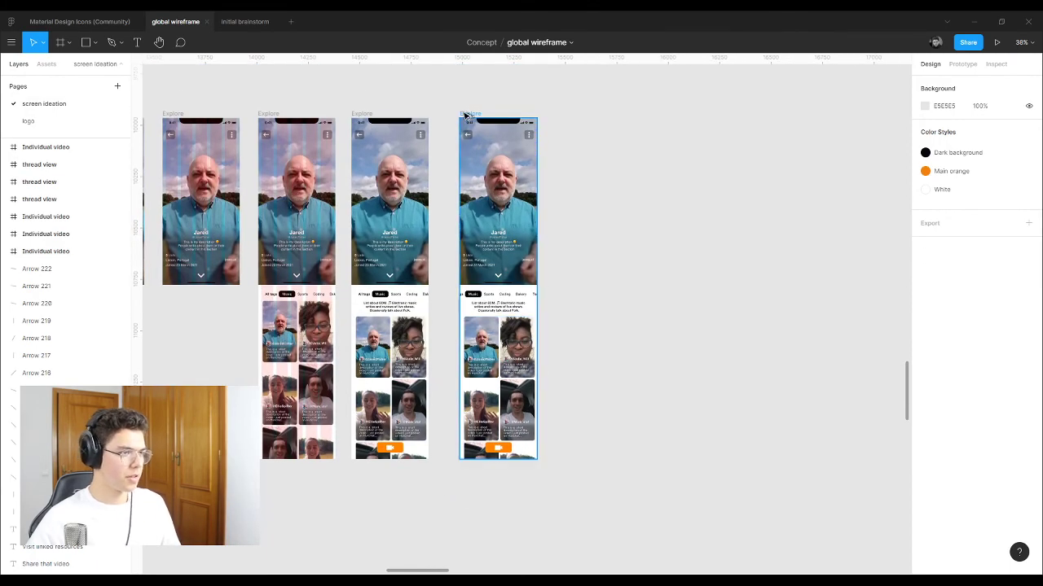
Step: Duplicate the last Explore screen and place the copy to the right of the row
left_click_drag(466, 118, 581, 118)
left_click(708, 93)
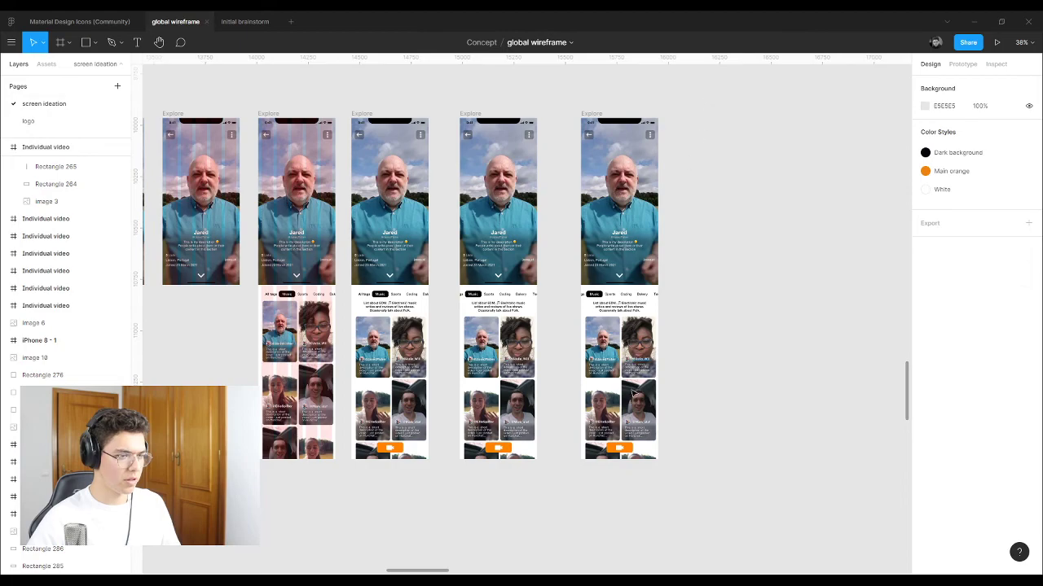
scroll(634, 393, "up", 5)
scroll(635, 392, "down", 2)
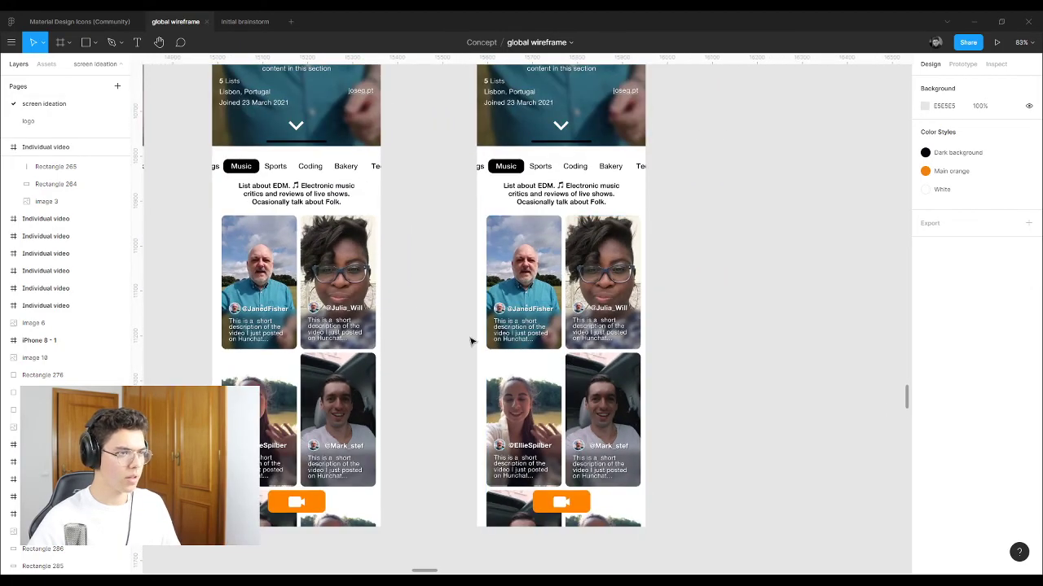
scroll(473, 342, "up", 3)
scroll(640, 196, "down", 3)
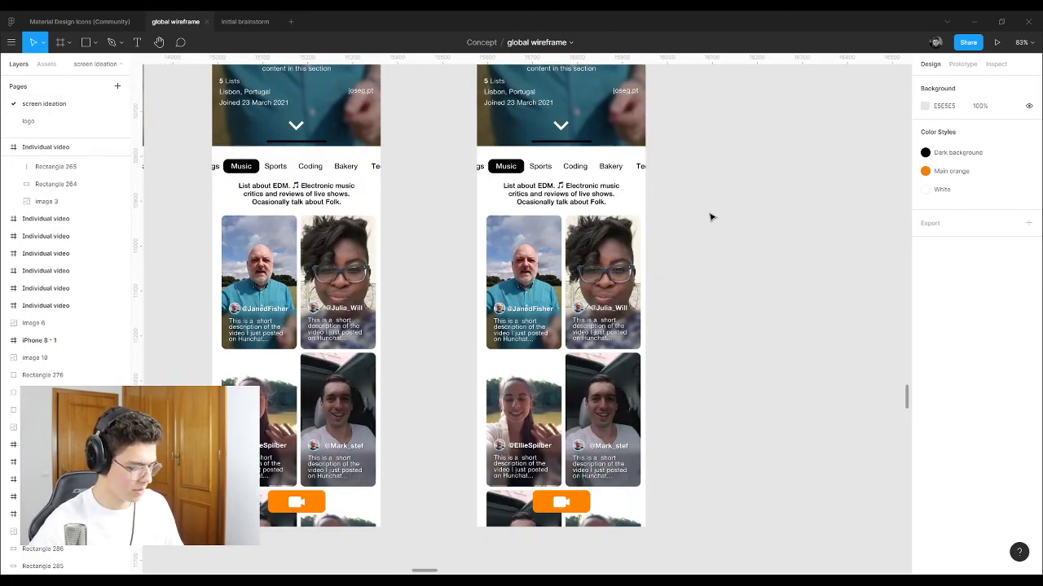
Step: Draw a 375×849 grey C4C4C4 rectangle on the copy and send it to the back
key("r")
left_click_drag(476, 145, 646, 533)
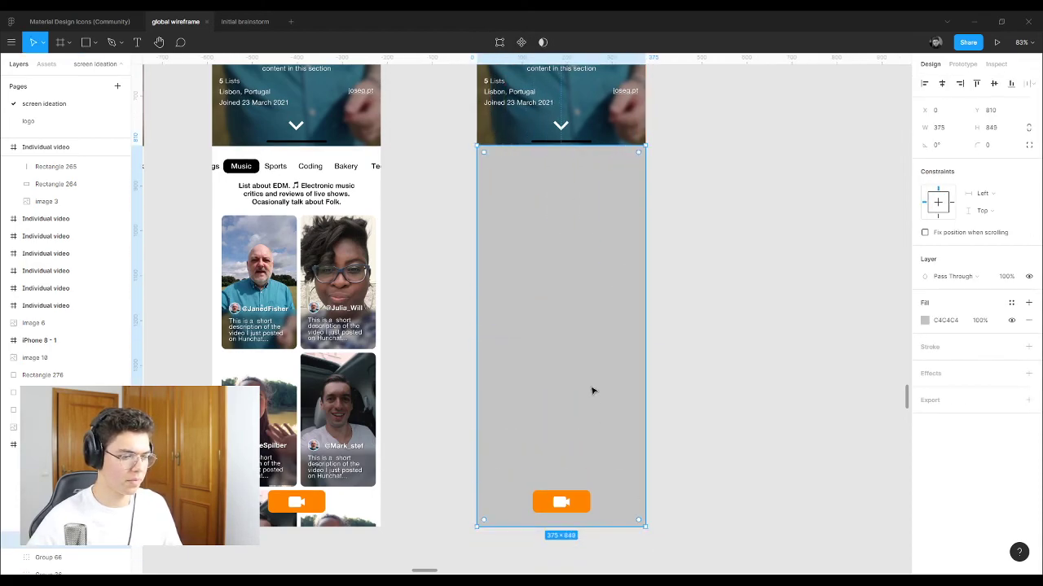
right_click(591, 391)
left_click(653, 343)
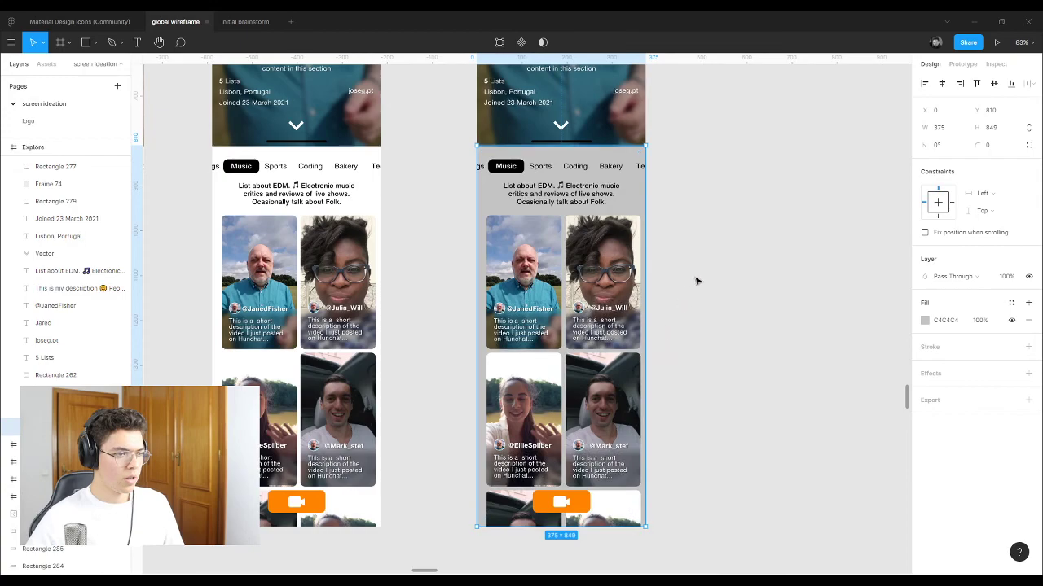
left_click(684, 342)
Step: Apply the White style to the description and the All, Sports, Coding, Bakery and Tech tags
left_click(604, 194)
key("shift+2")
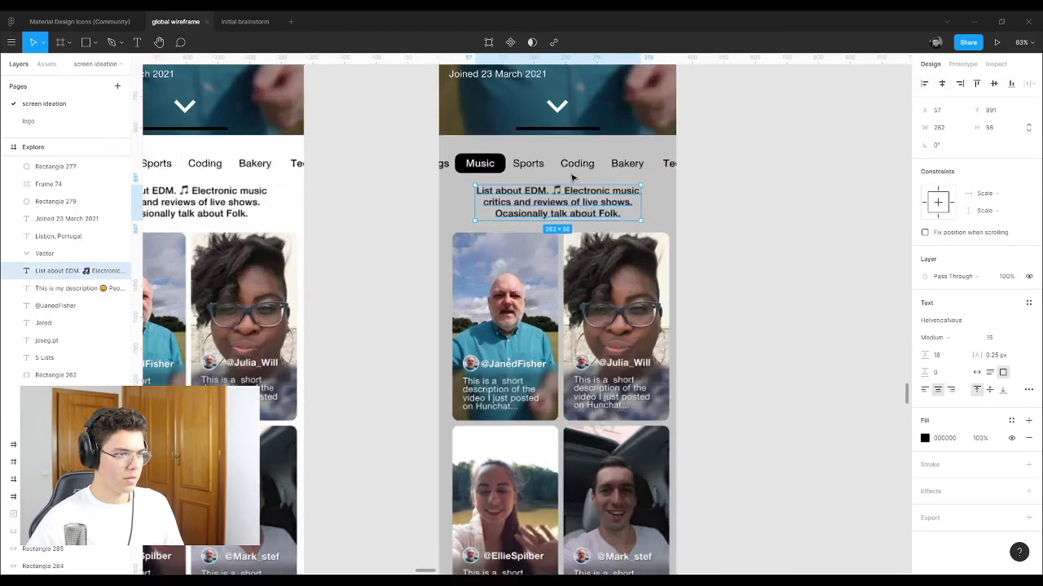
left_click(471, 157, "shift")
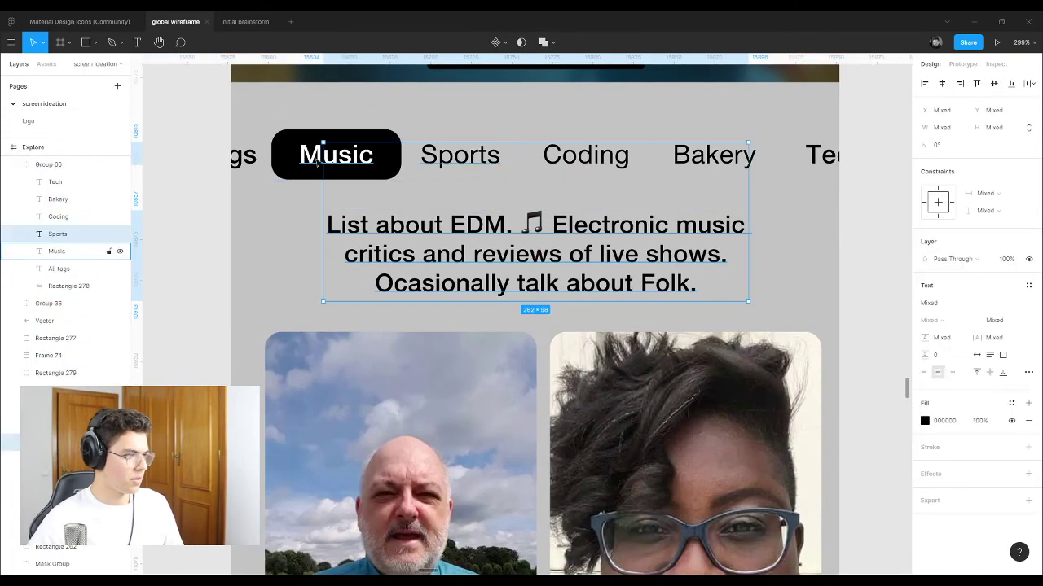
left_click(243, 156, "shift")
left_click(574, 158, "shift")
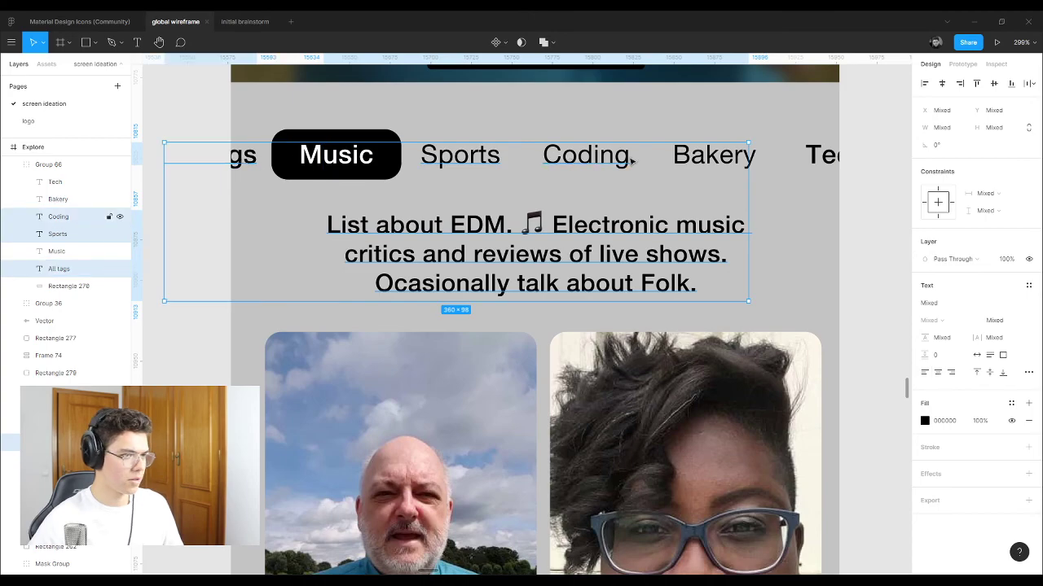
left_click(700, 159, "shift")
left_click(823, 157, "shift")
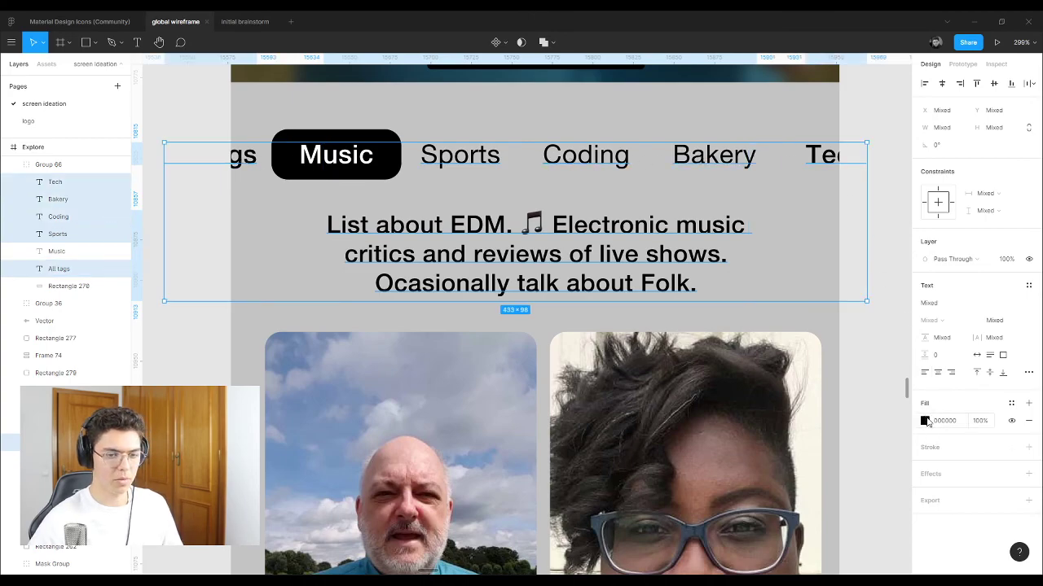
left_click(1011, 404)
left_click(968, 470)
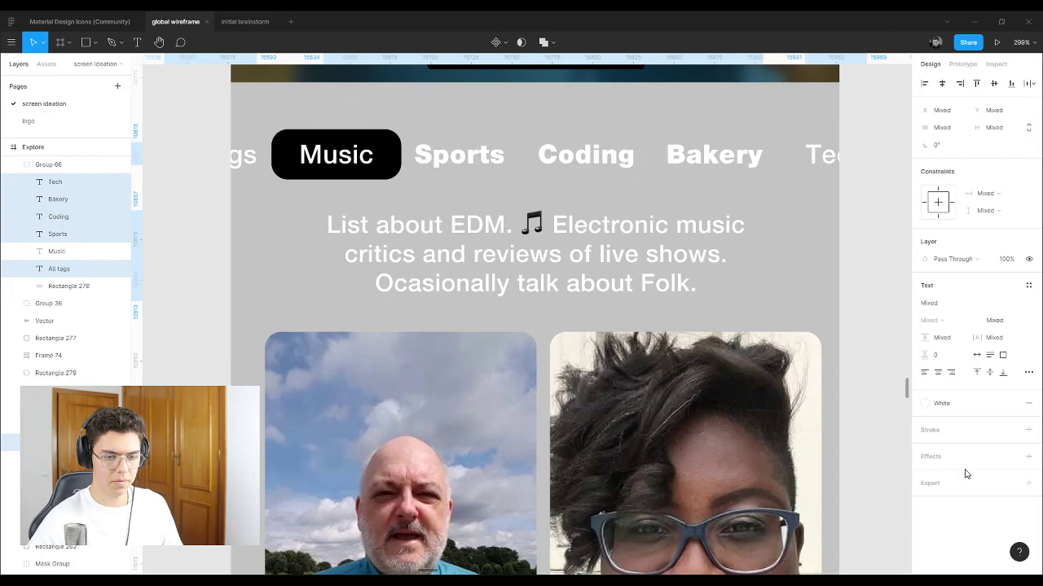
Step: Fill the background rectangle with the Dark background style
left_click(390, 171)
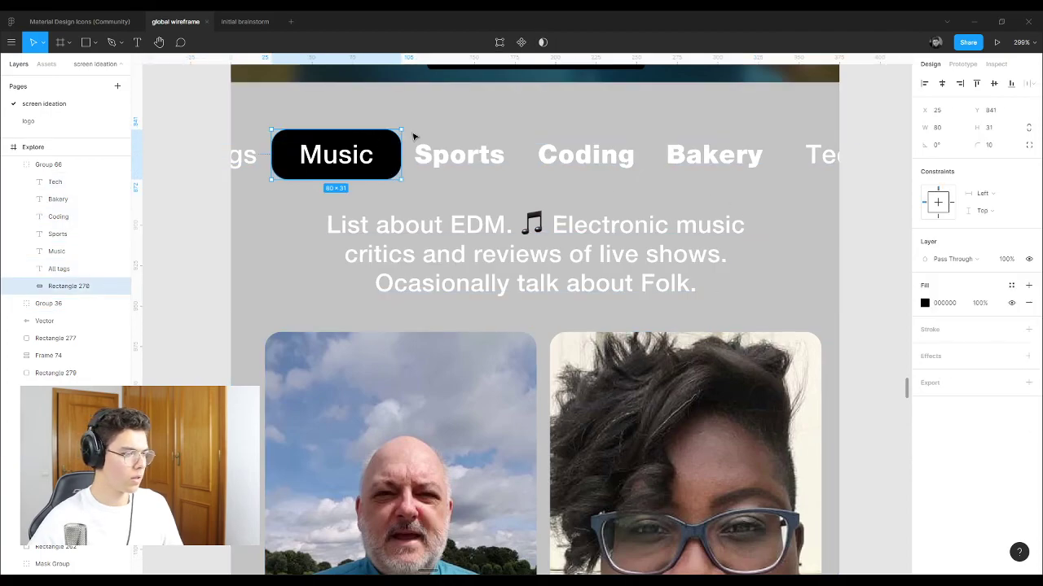
left_click(482, 91)
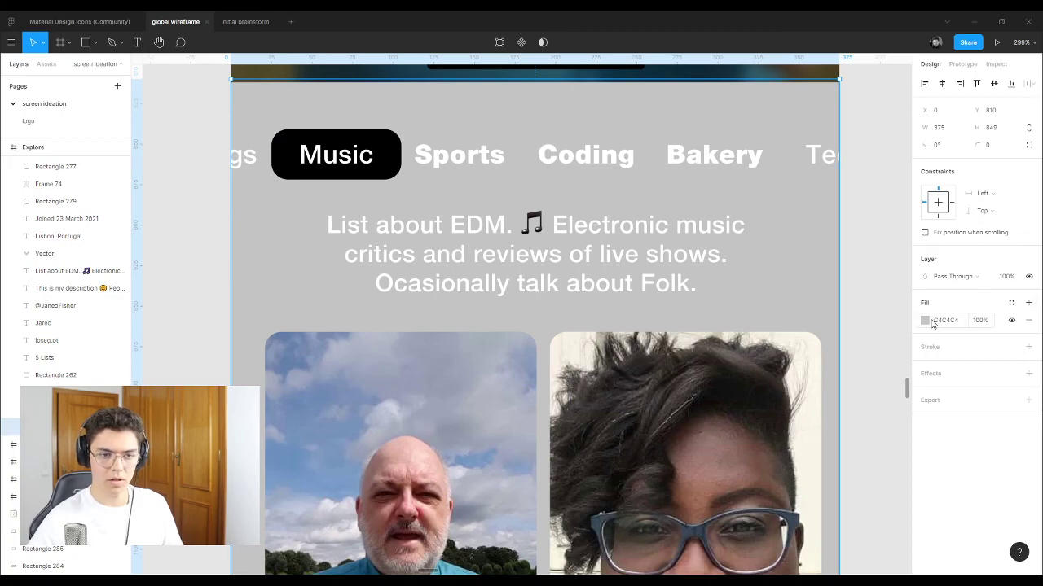
left_click(1011, 303)
left_click(933, 369)
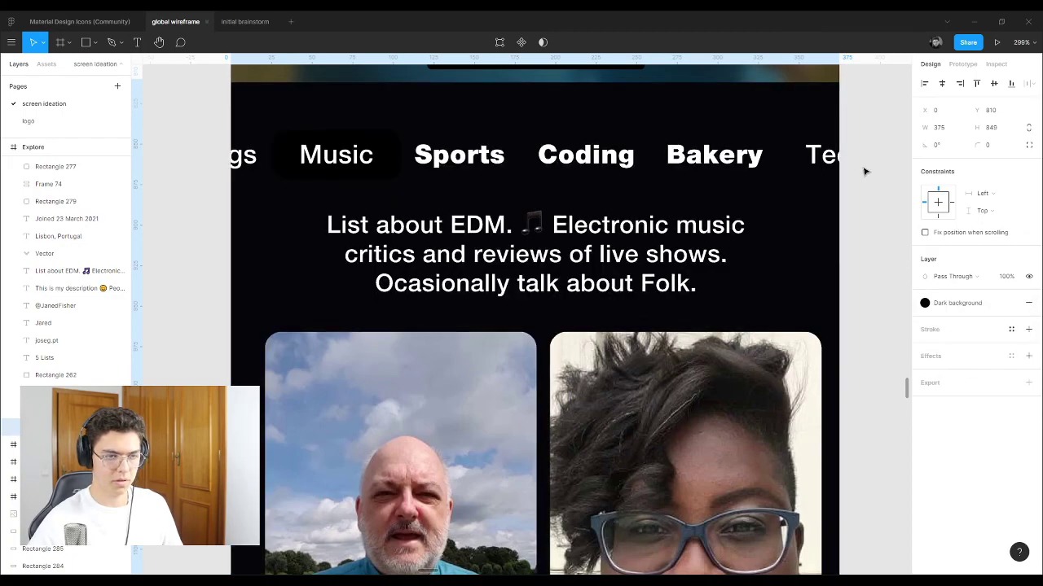
left_click(866, 169)
Step: Make the Music pill White and its label Dark background
left_click(382, 177)
double_click(381, 177)
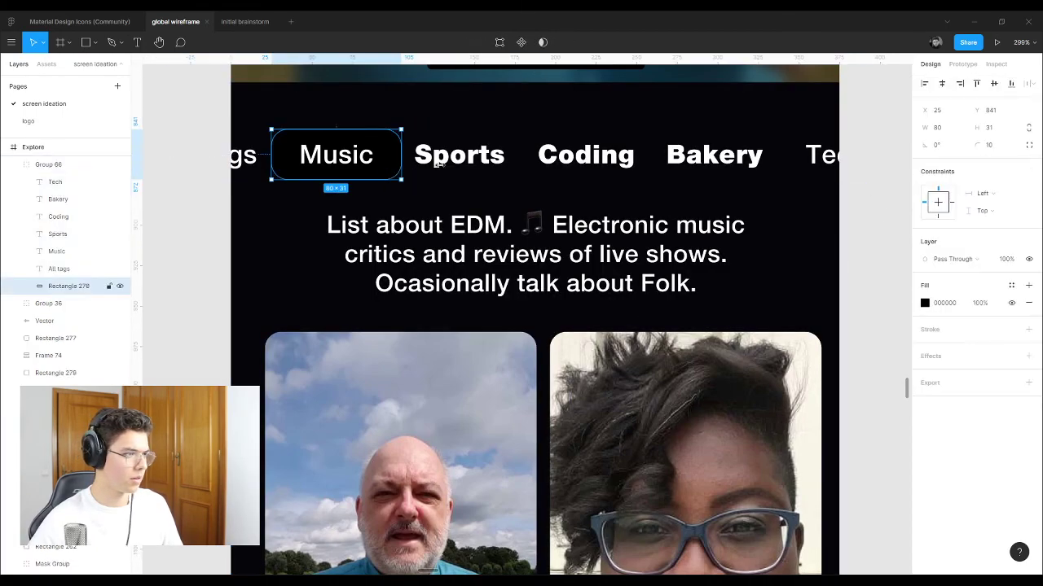
left_click(1010, 285)
left_click(968, 351)
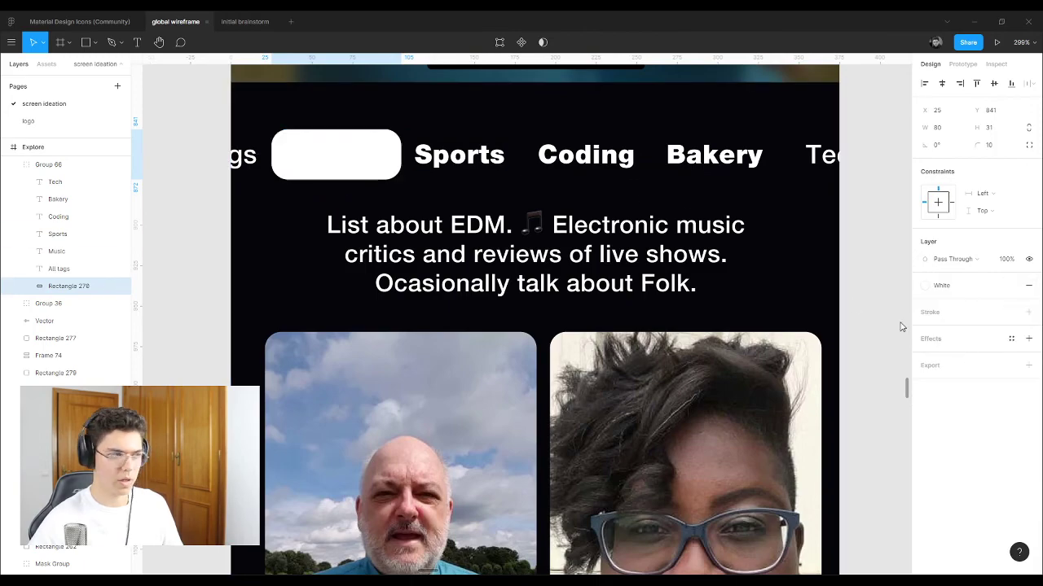
left_click(373, 158)
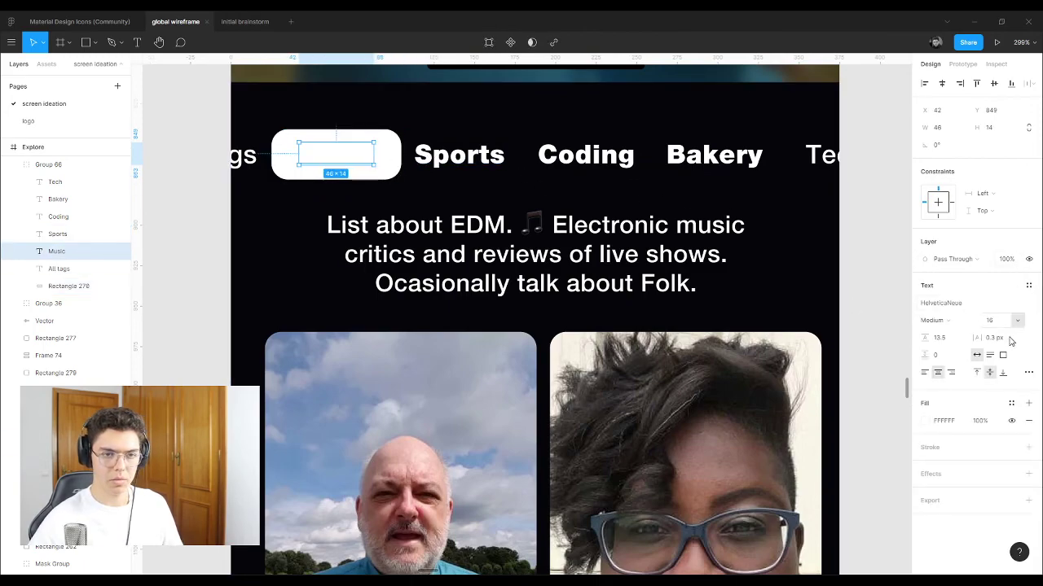
left_click(1011, 404)
left_click(934, 471)
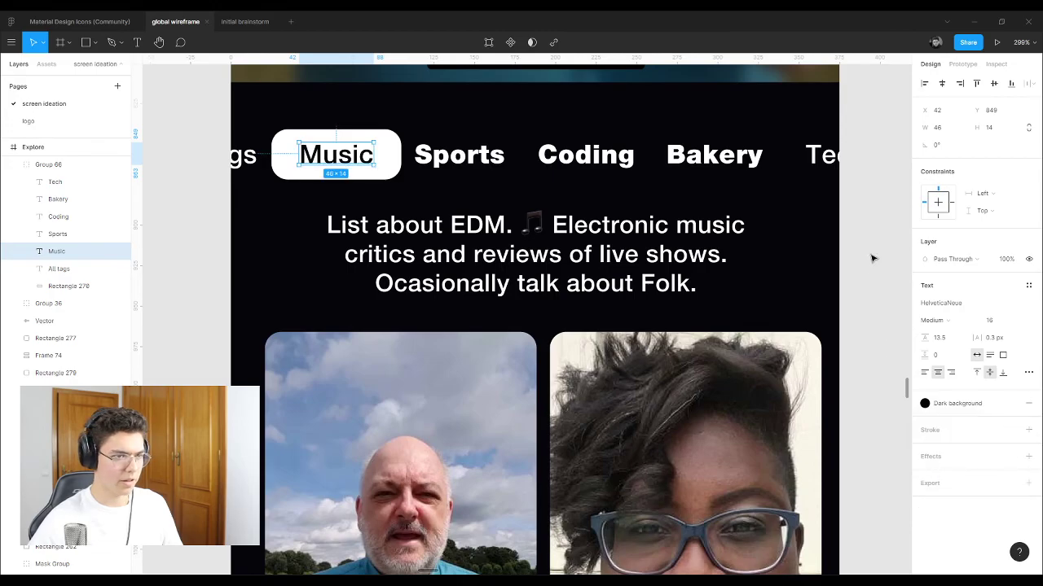
key("Escape")
Step: Align the video card grid (Group 36) to the horizontal centre of the dark Explore screen
scroll(622, 305, "down", 5)
scroll(621, 305, "down", 4)
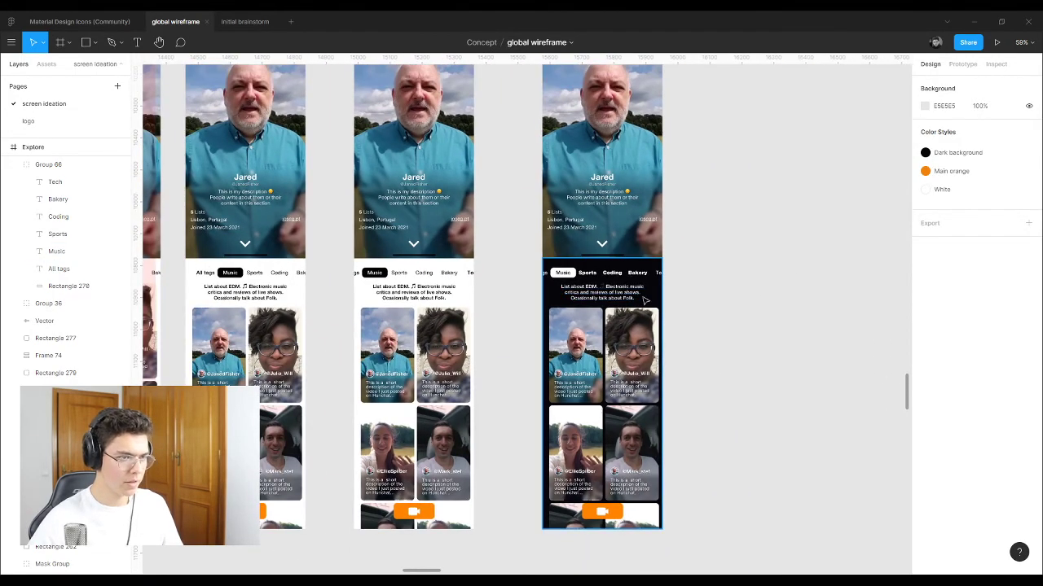
scroll(665, 314, "up", 3)
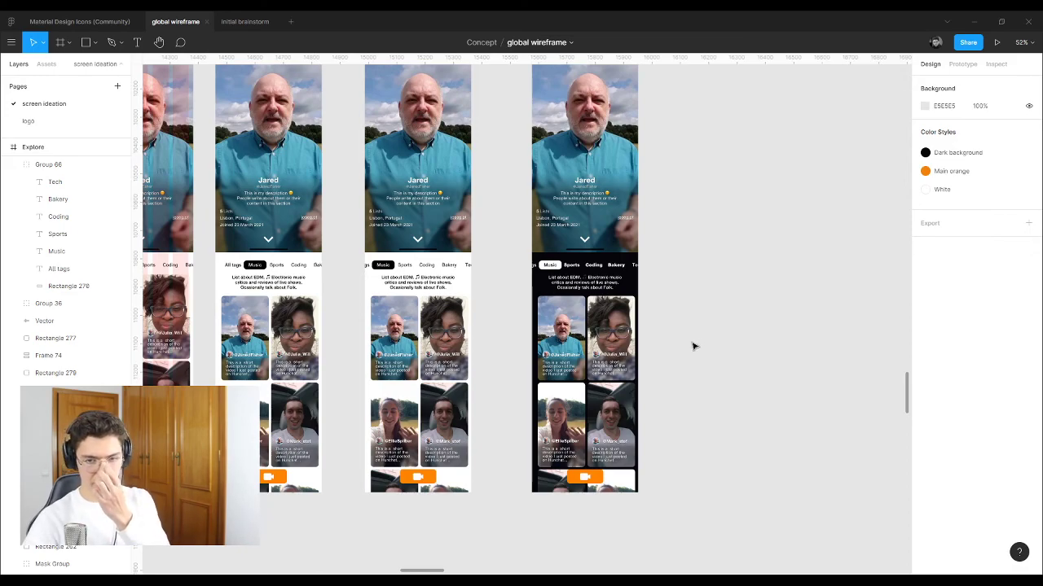
scroll(658, 353, "up", 5)
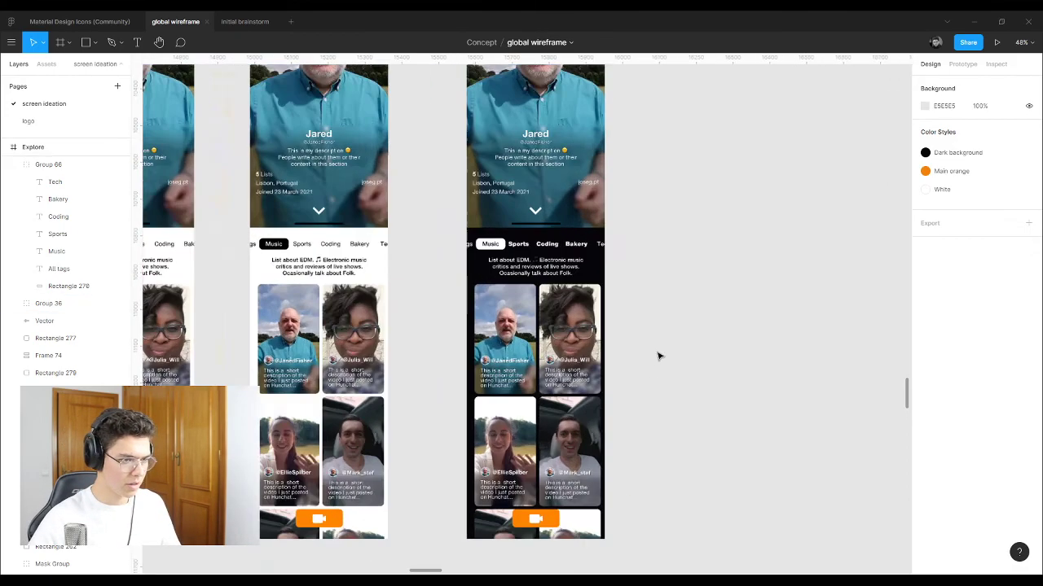
scroll(500, 331, "up", 2)
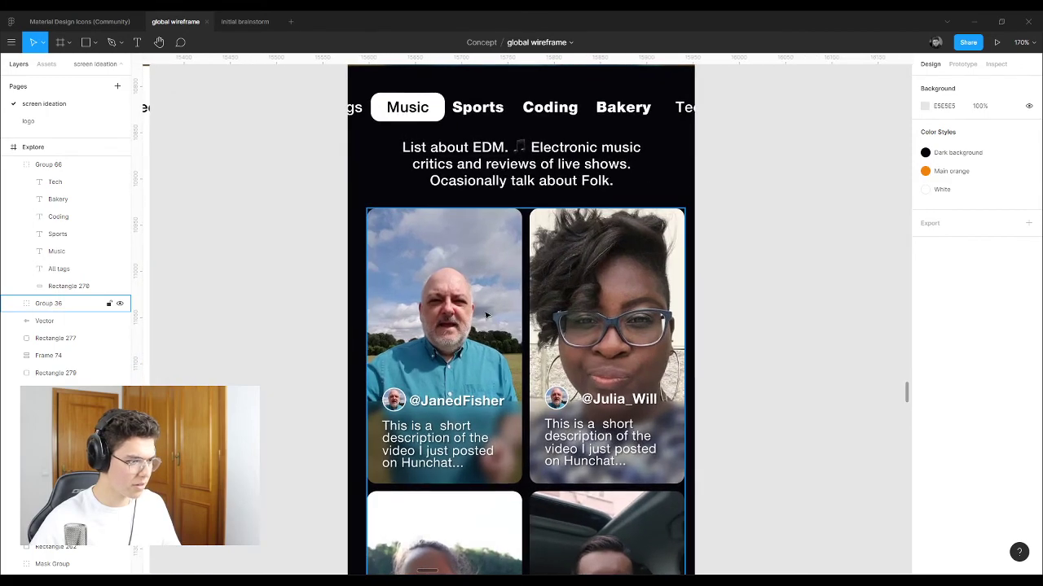
left_click(490, 317)
left_click(943, 83)
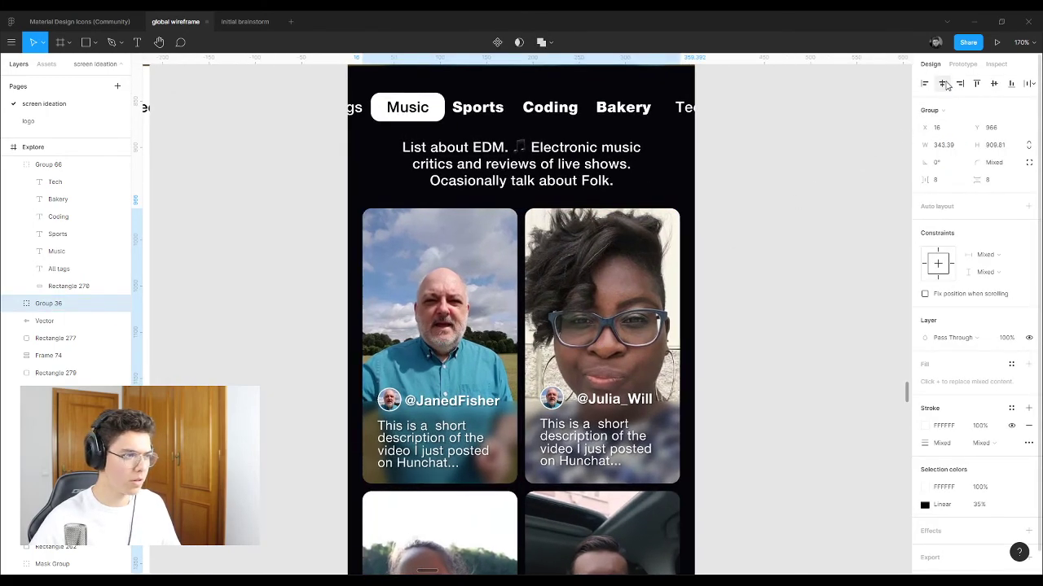
left_click(806, 249)
scroll(469, 244, "down", 5)
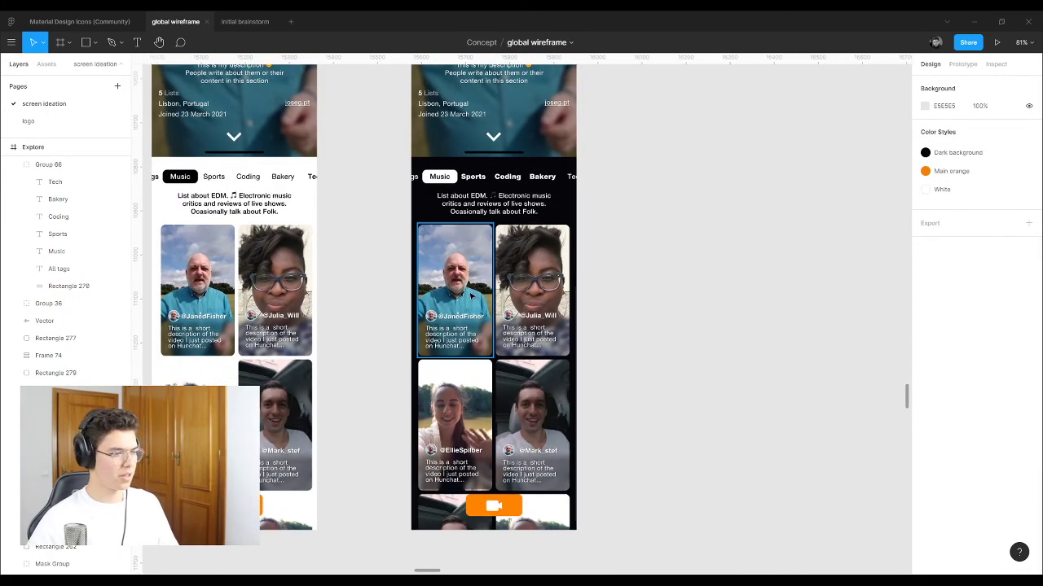
scroll(621, 314, "down", 1)
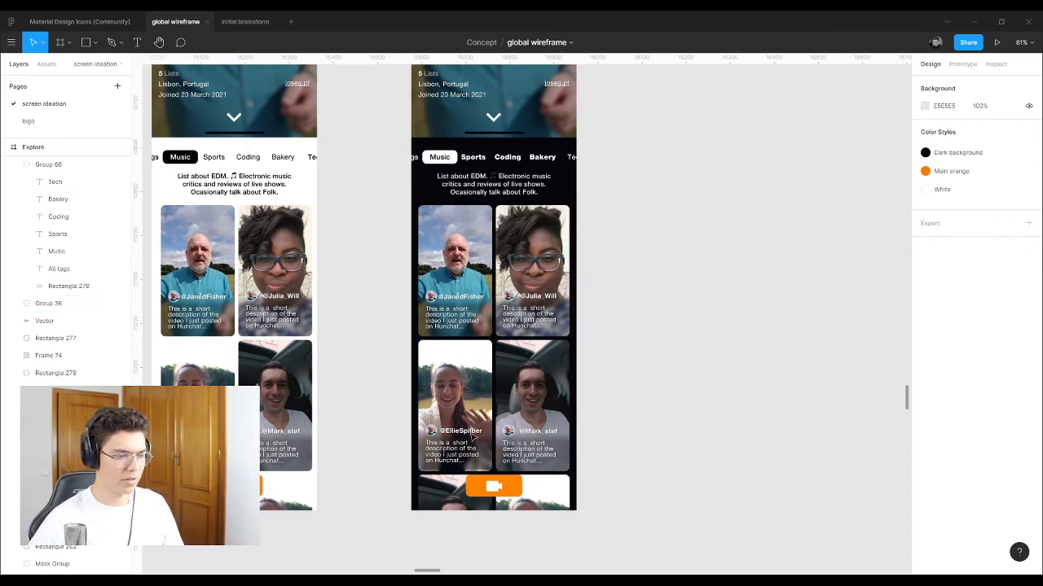
scroll(508, 470, "down", 3)
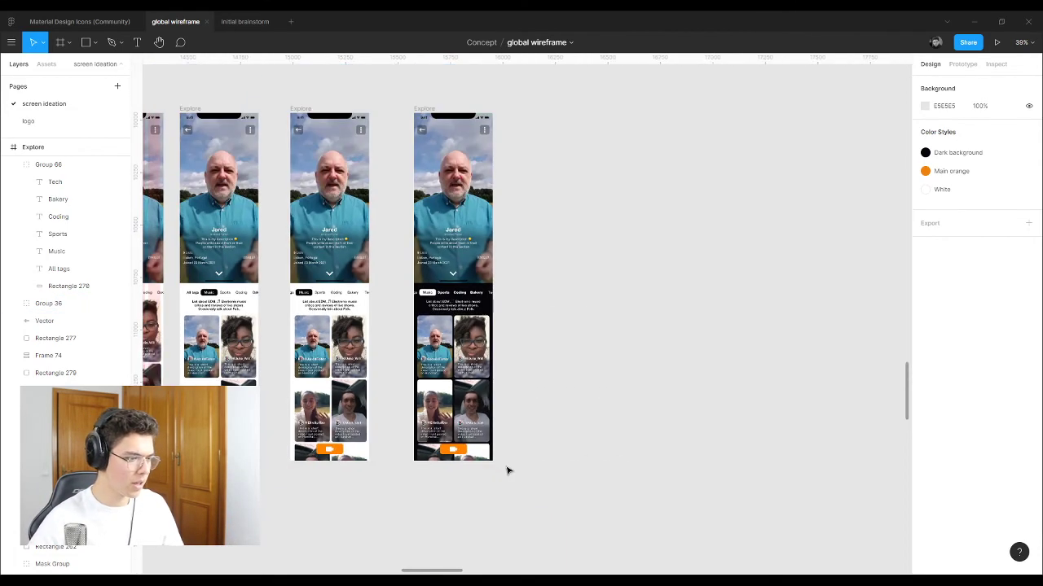
scroll(509, 452, "up", 5)
scroll(509, 452, "up", 2)
scroll(547, 437, "down", 10)
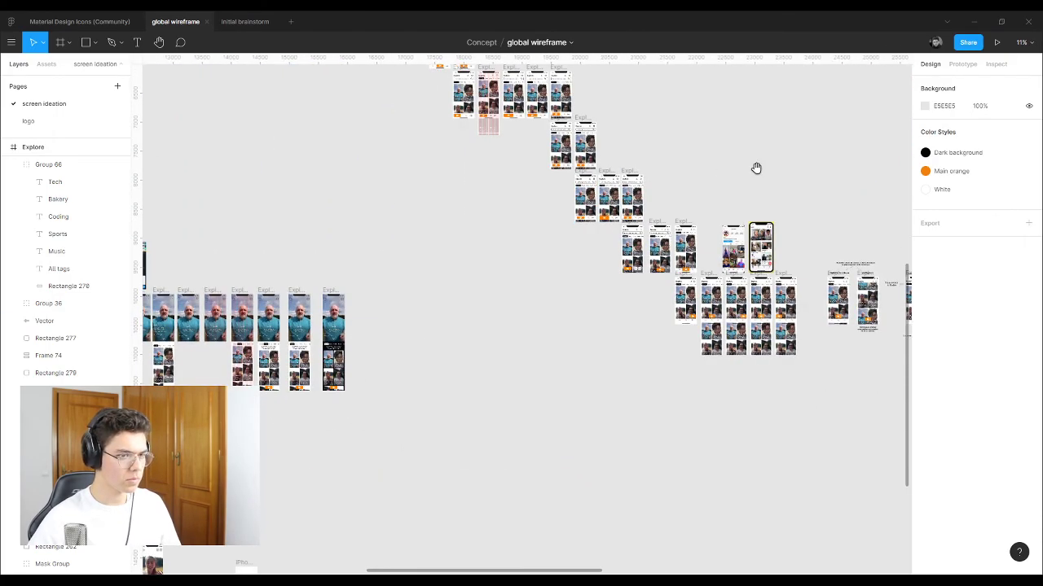
scroll(393, 323, "down", 4)
scroll(612, 234, "up", 2)
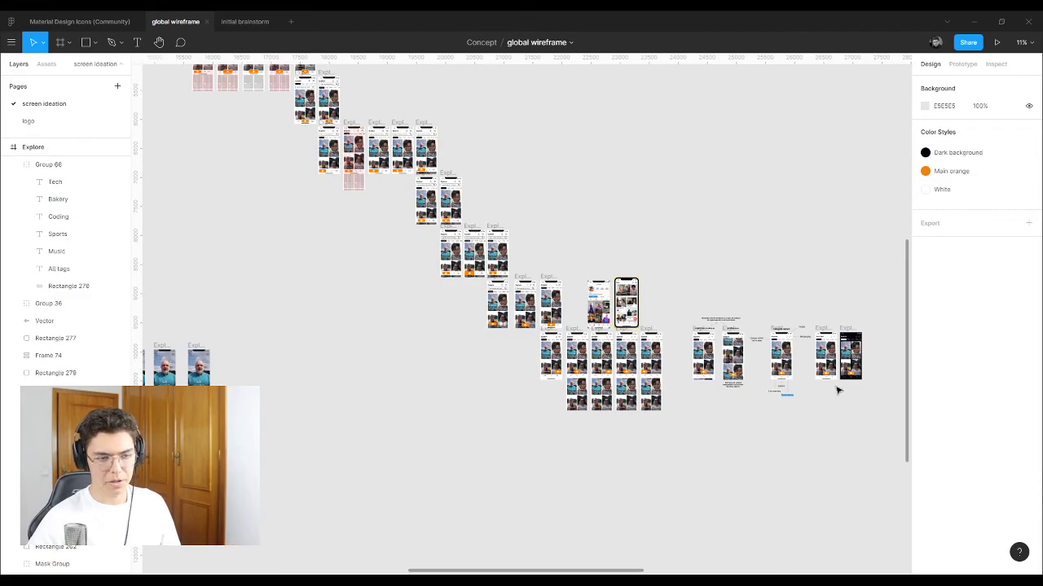
scroll(843, 383, "up", 5)
scroll(855, 360, "up", 5)
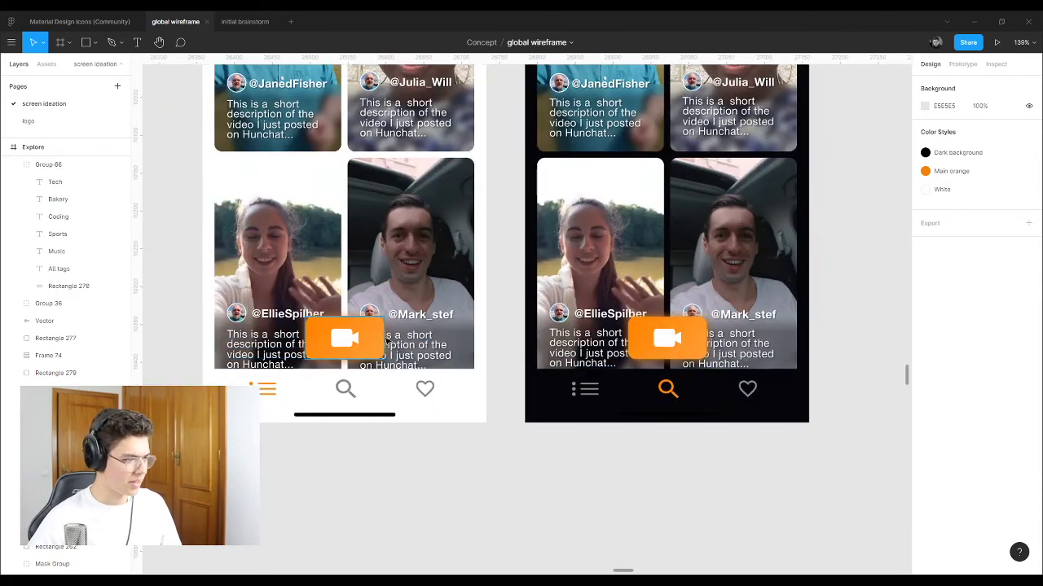
Step: Paste the shadowed Frame 75 camera button over the old Group 82 button and delete the old one
double_click(371, 340)
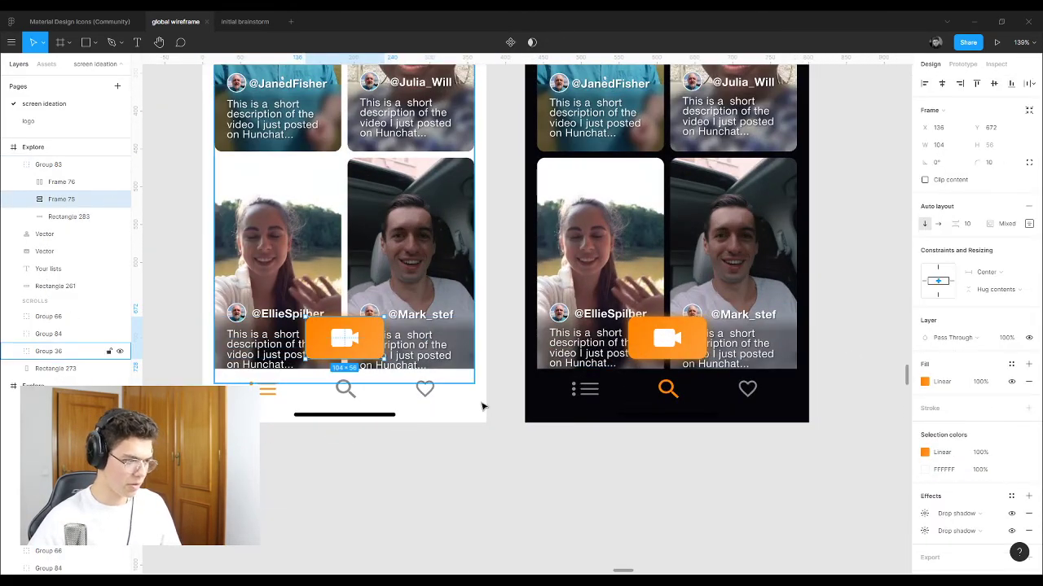
left_click(749, 475)
scroll(761, 505, "down", 5)
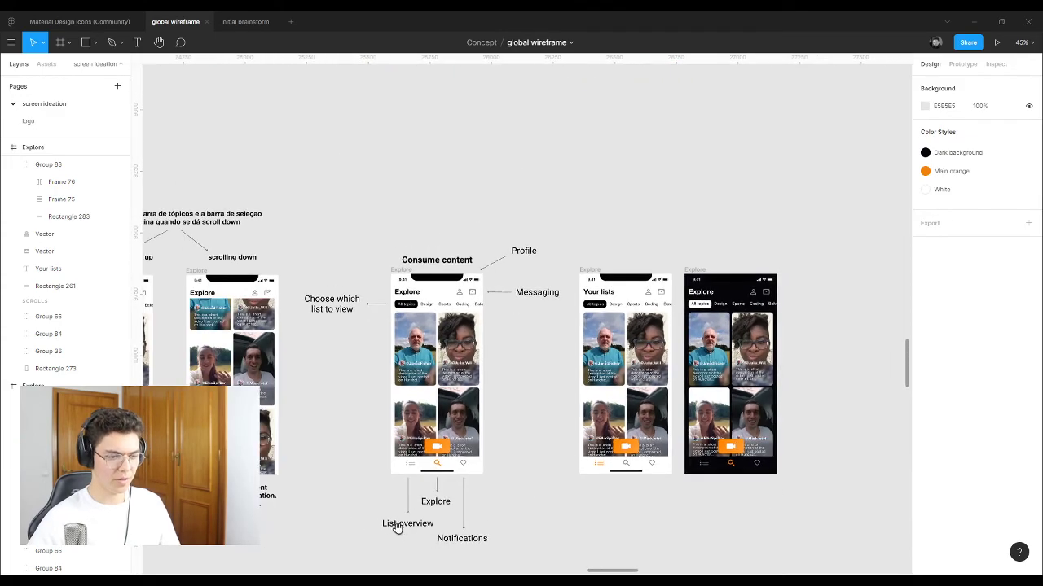
scroll(579, 319, "down", 10)
scroll(562, 407, "down", 5)
scroll(578, 394, "down", 5)
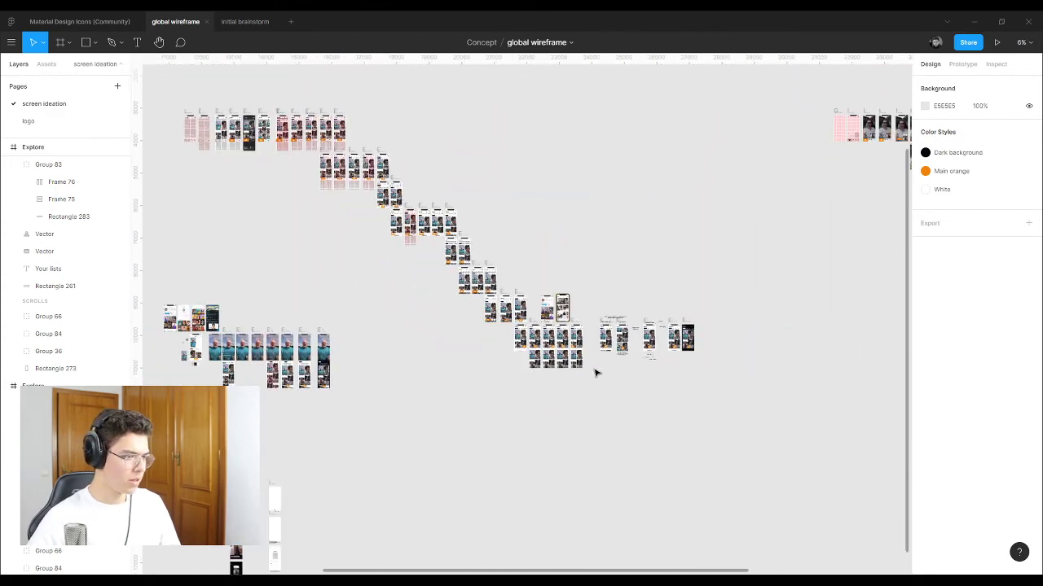
scroll(500, 429, "left", 5)
scroll(596, 336, "up", 15)
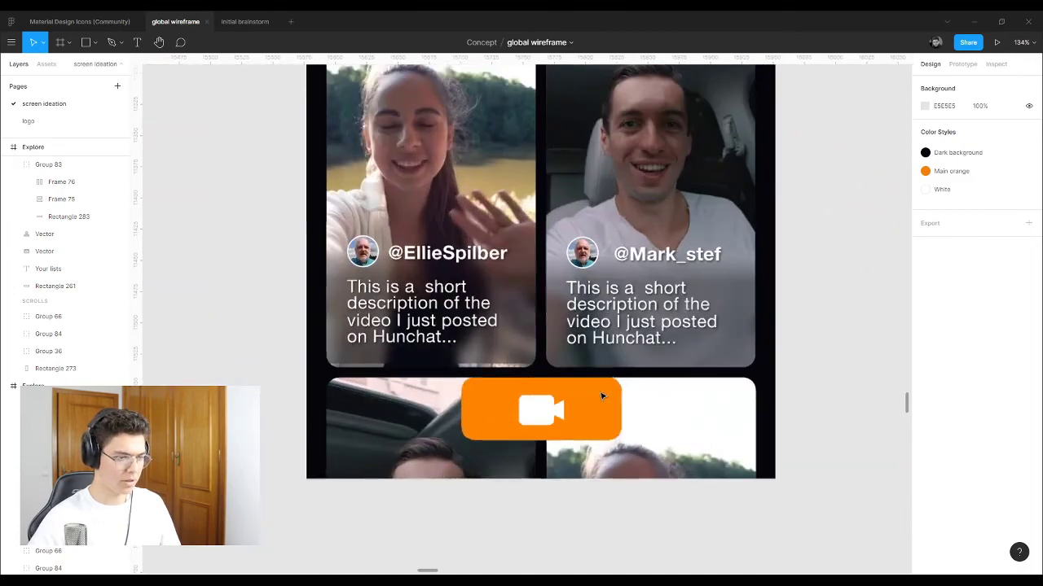
left_click(583, 412)
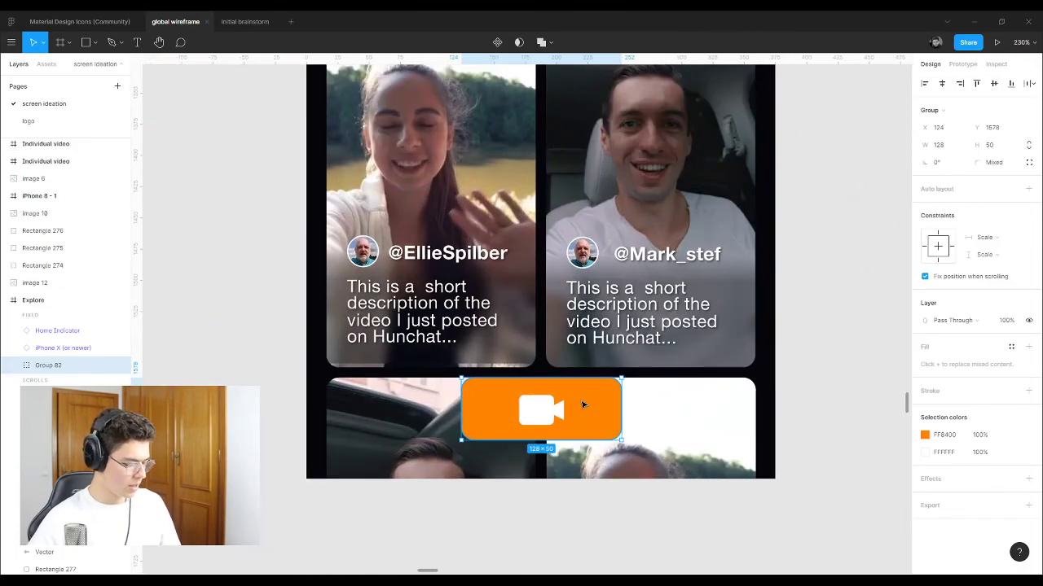
key("ctrl+v")
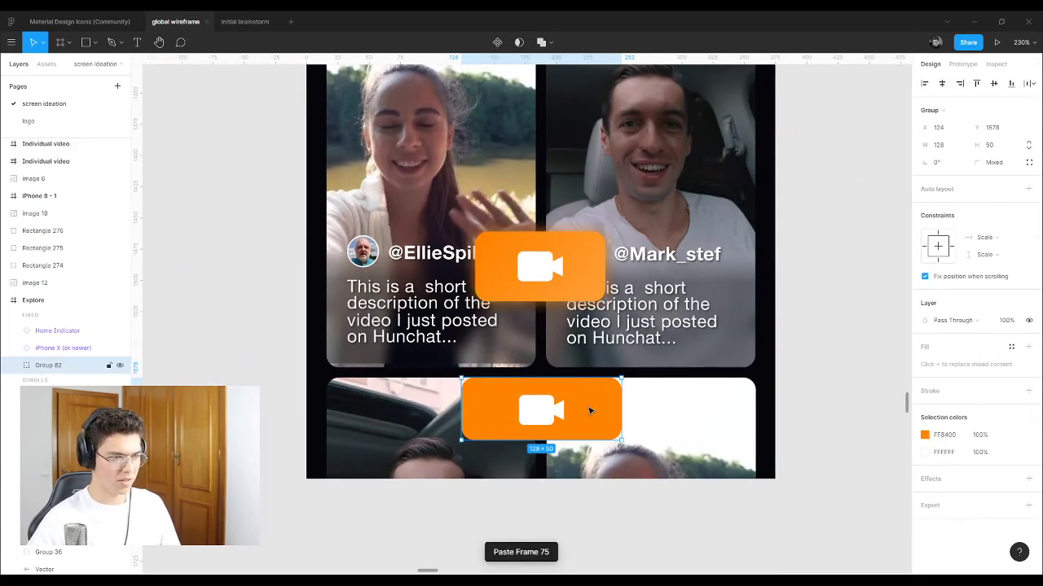
left_click(581, 268)
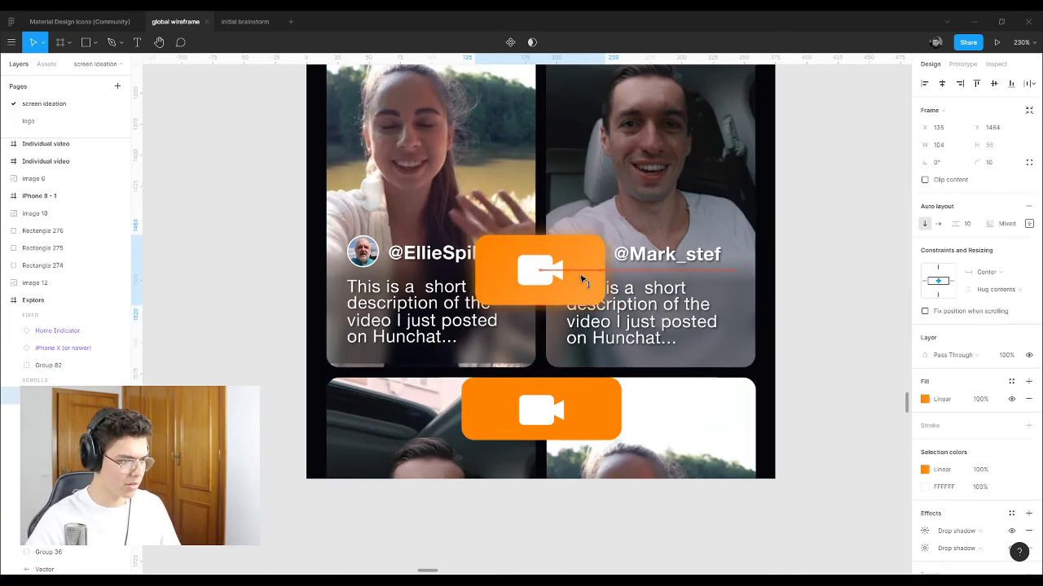
left_click_drag(581, 268, 595, 410)
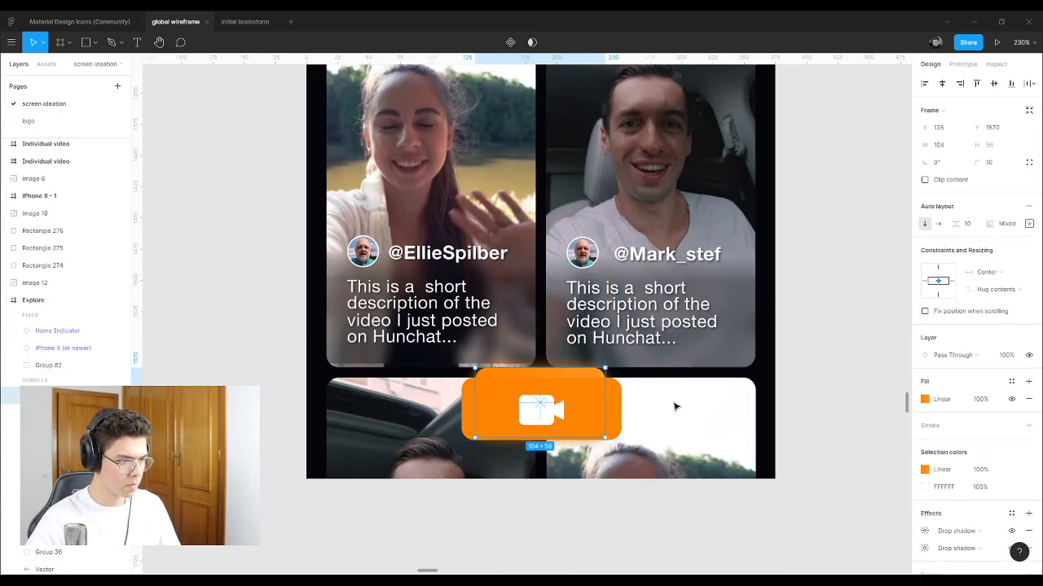
key("Escape")
left_click(600, 414)
key("Delete")
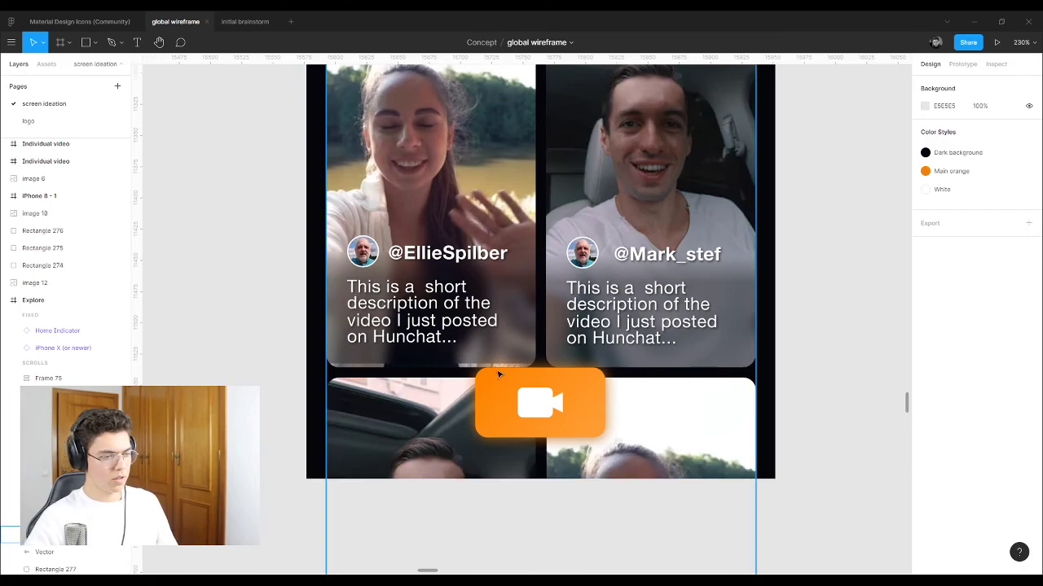
Step: Set the Music, Sports, Coding, Bakery and other tab labels to HelveticaNeueCyr Medium
scroll(356, 368, "down", 5)
scroll(356, 368, "down", 1)
scroll(407, 358, "up", 3)
scroll(462, 343, "down", 4)
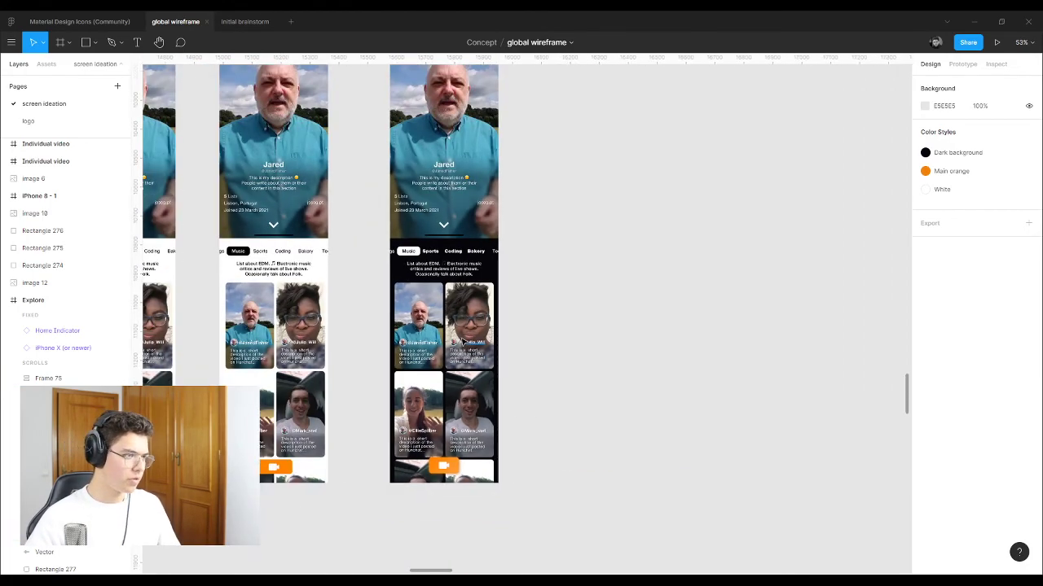
scroll(463, 343, "up", 6)
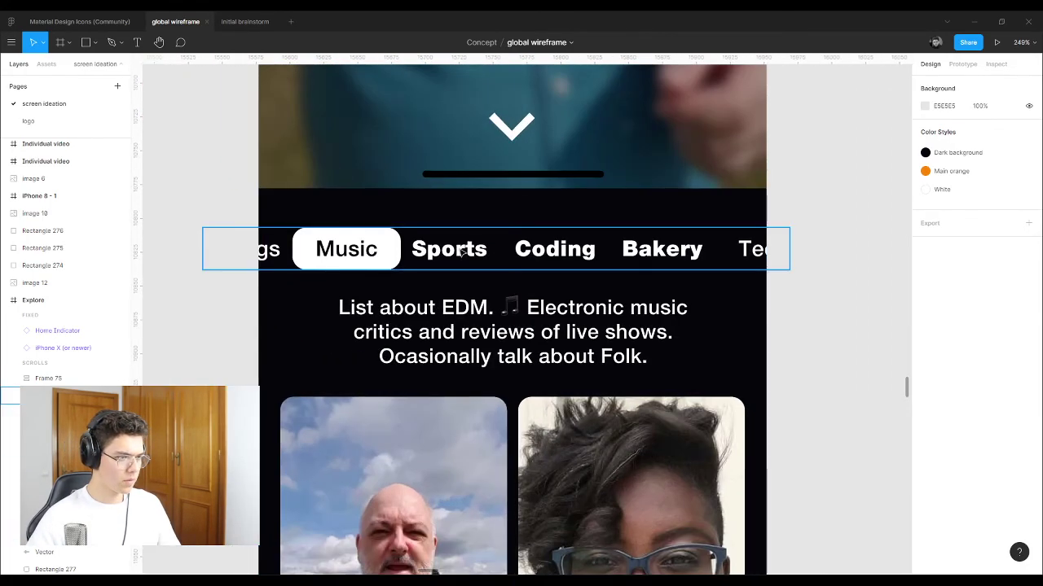
double_click(462, 252)
left_click(582, 249, "shift")
left_click(661, 249, "shift")
left_click(785, 249, "shift")
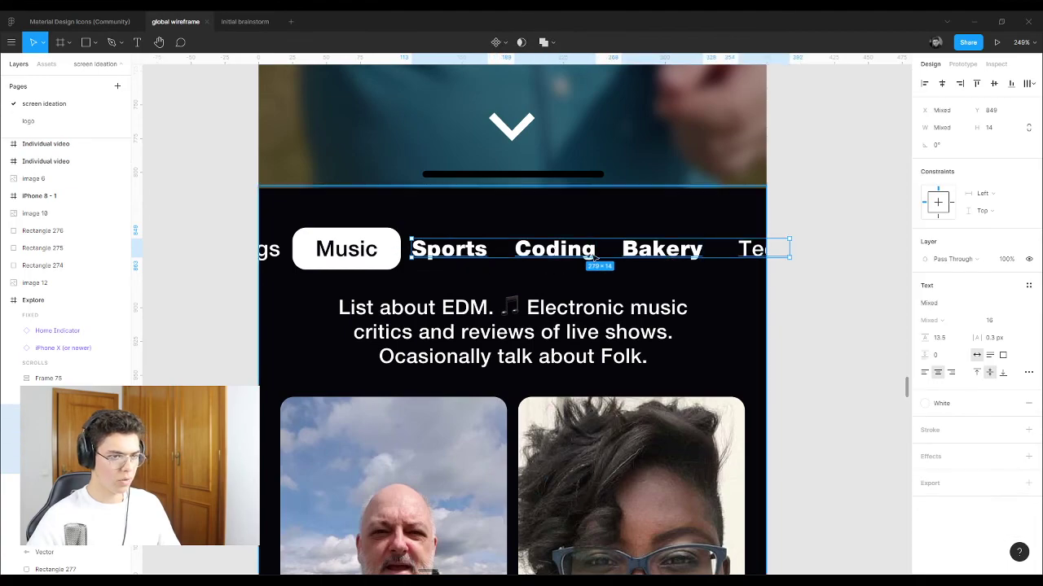
left_click(318, 252, "shift")
left_click(271, 252, "shift")
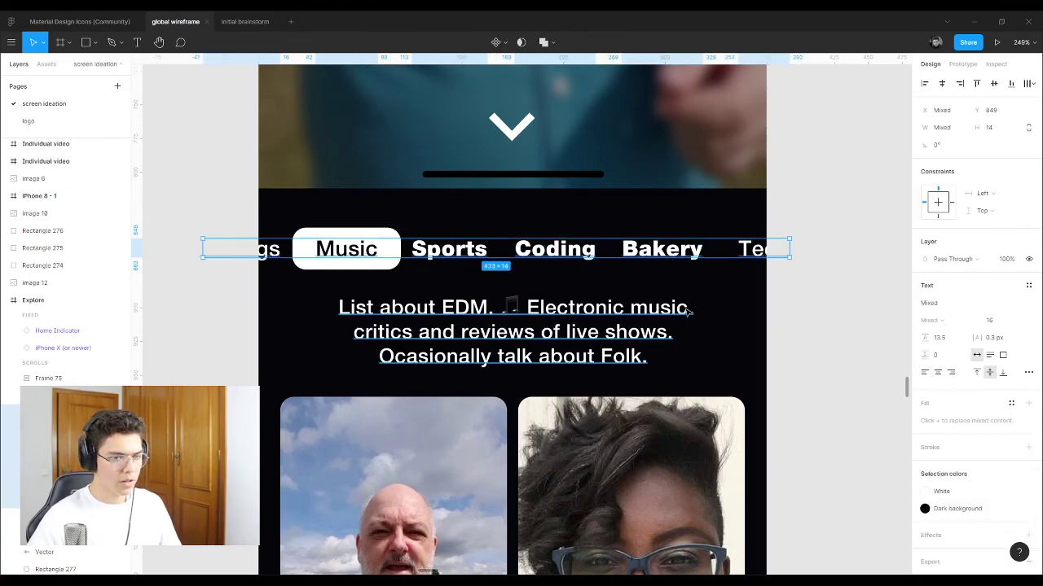
left_click(978, 304)
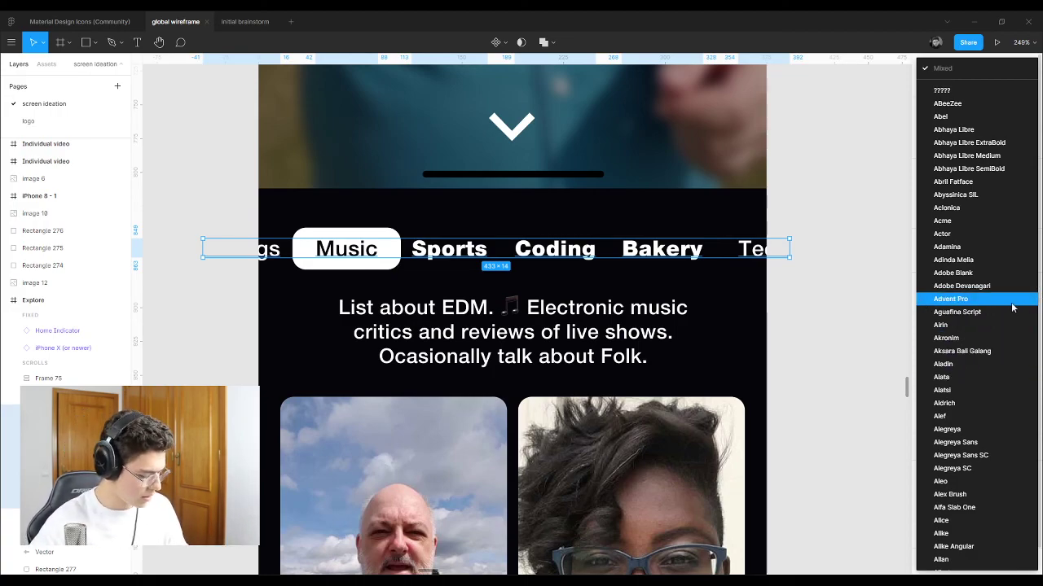
scroll(1013, 307, "down", 20)
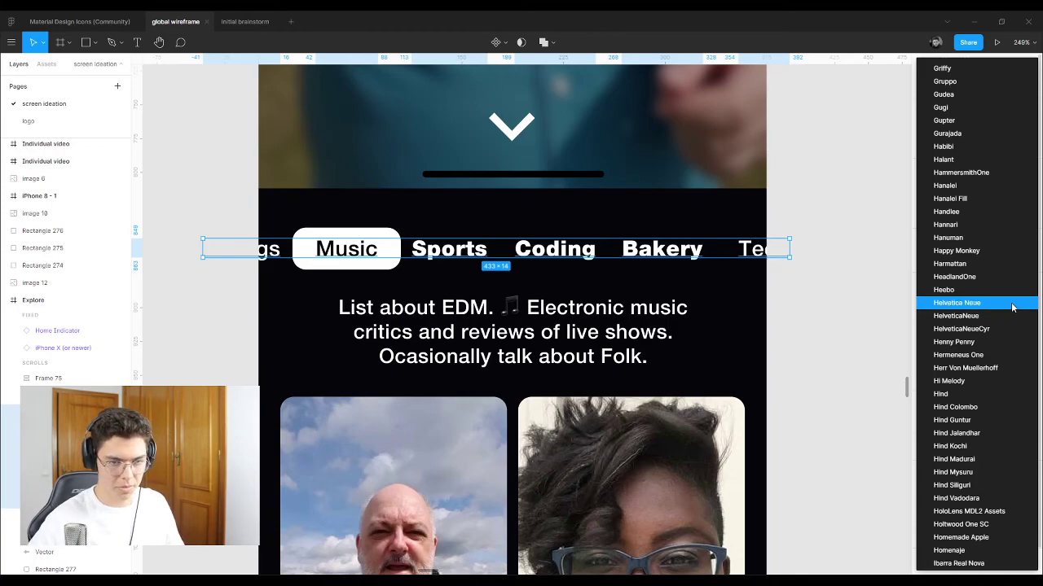
left_click(1012, 328)
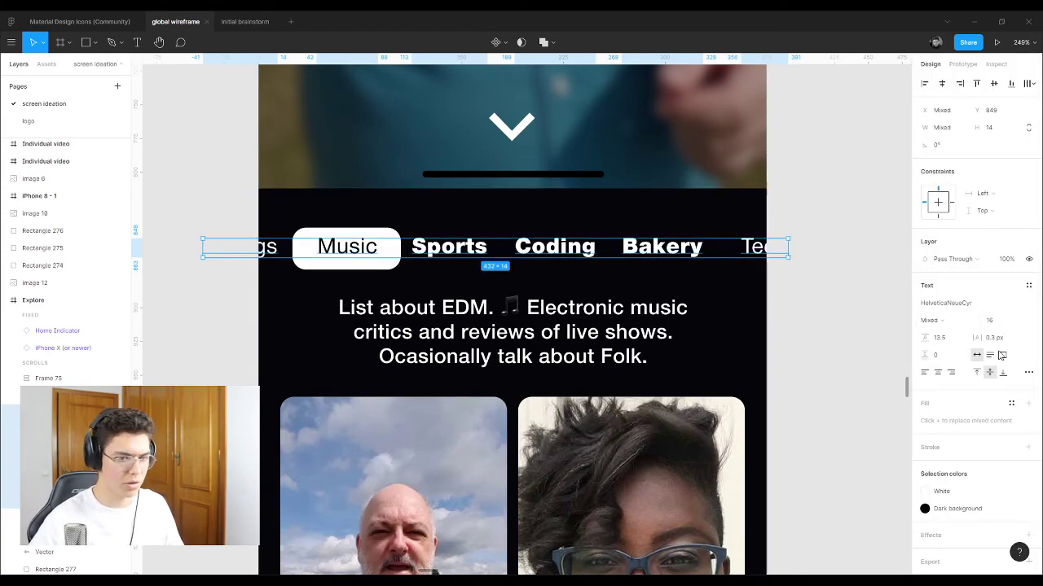
left_click(971, 322)
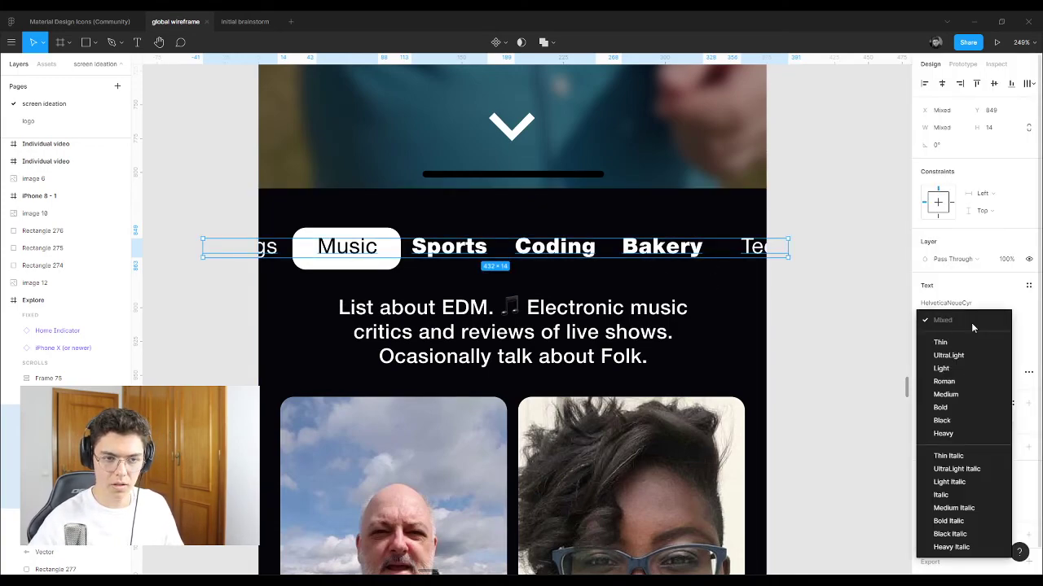
left_click(961, 394)
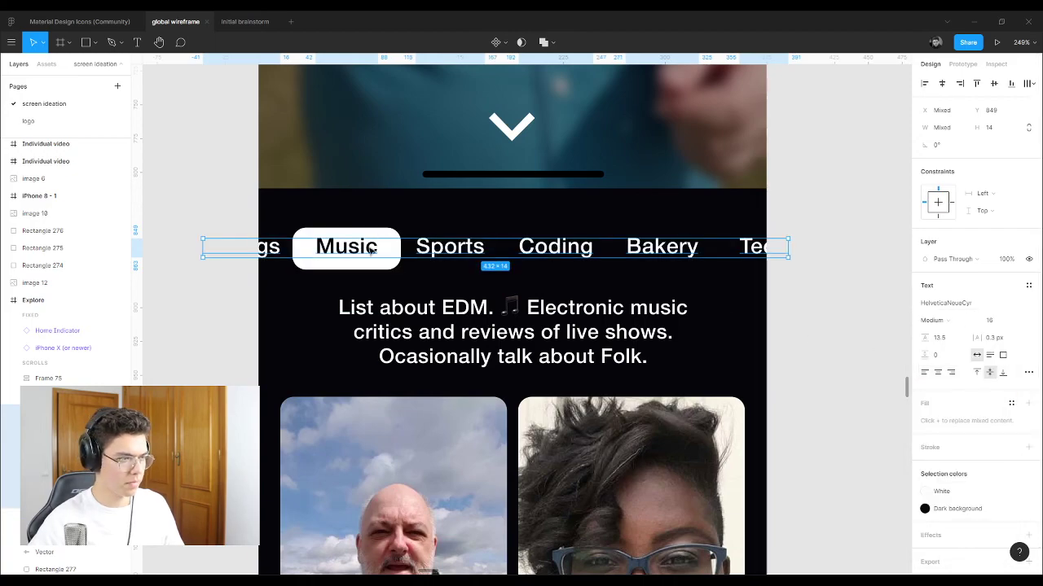
left_click(833, 223)
scroll(357, 291, "down", 5)
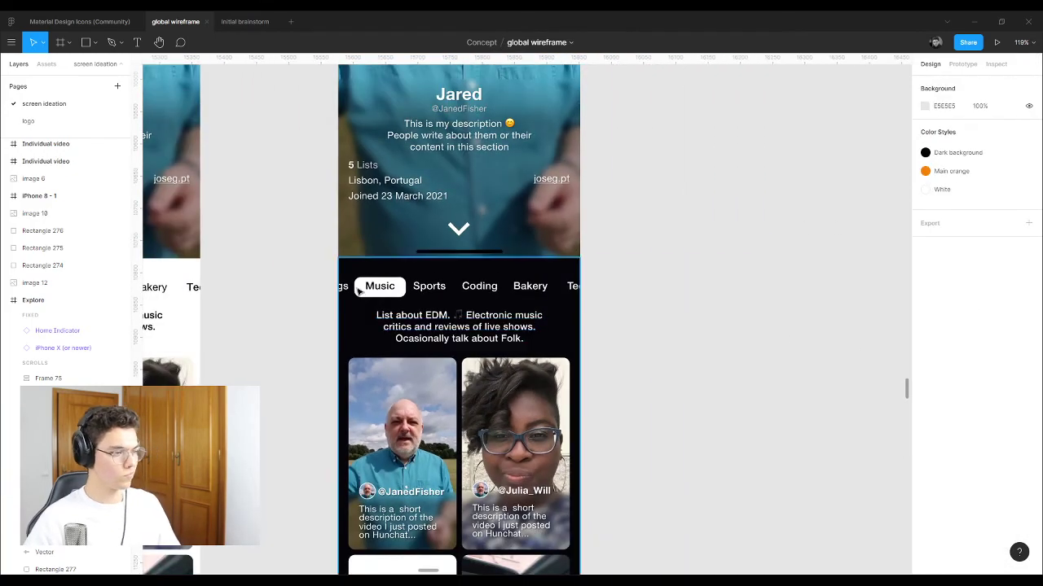
Step: Zoom out to bring the Explore row and the Record screens cluster into view
scroll(357, 290, "up", 5)
double_click(455, 312)
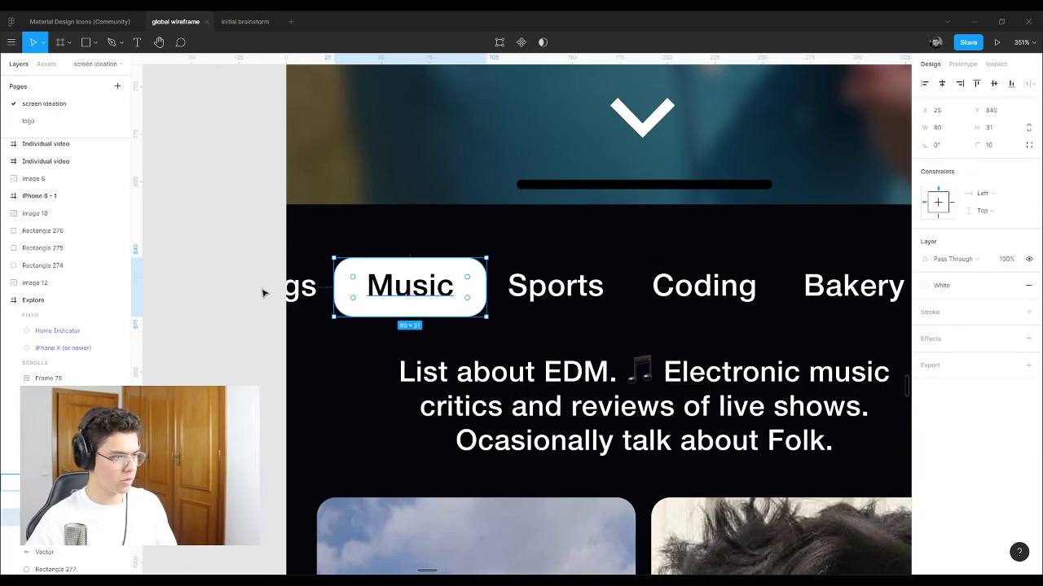
left_click(191, 292)
scroll(191, 292, "down", 10, "ctrl")
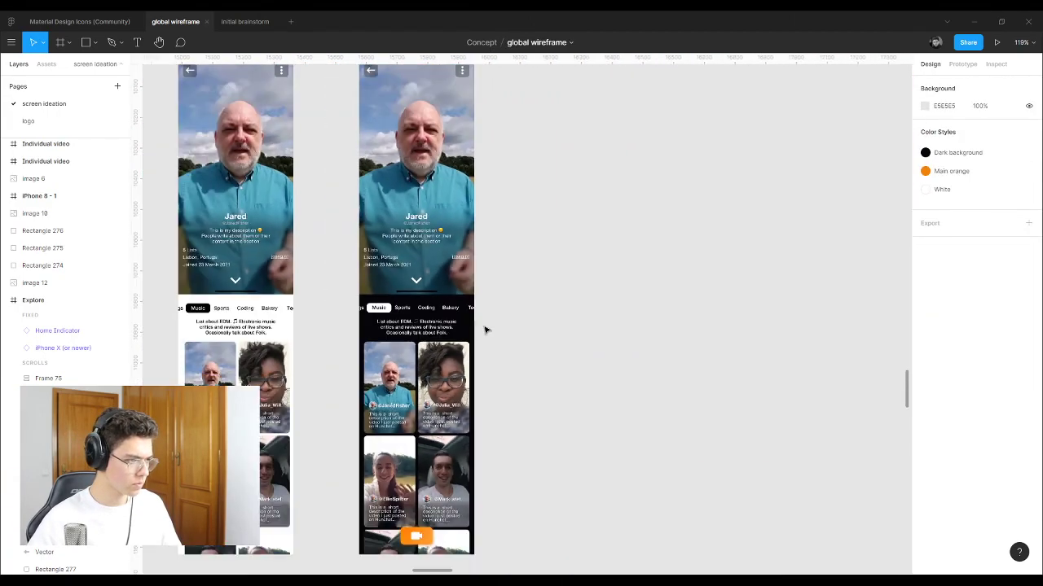
scroll(375, 331, "down", 1)
scroll(375, 331, "down", 1)
scroll(199, 273, "down", 3, "ctrl")
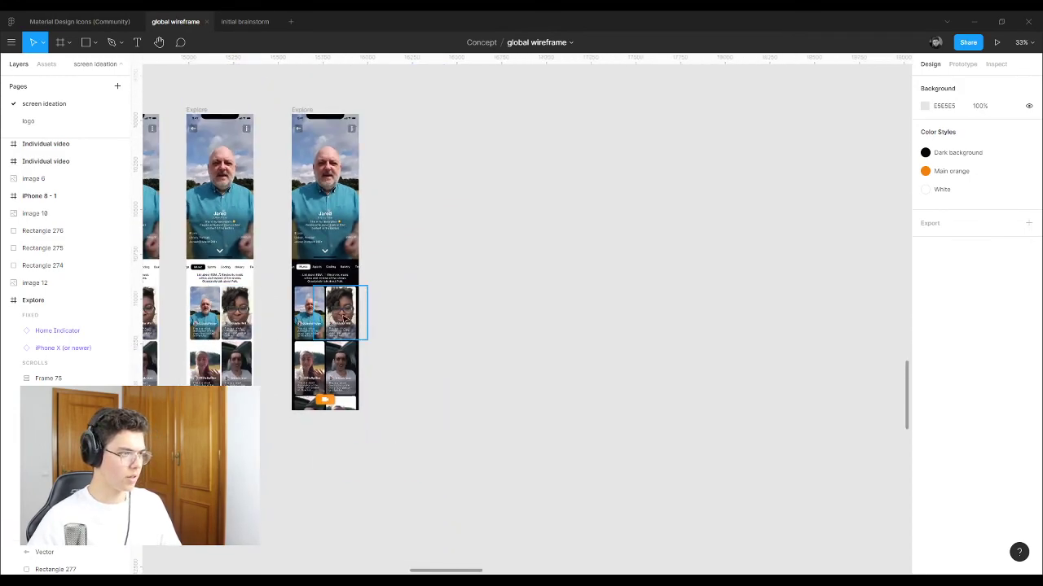
scroll(361, 310, "up", 1)
scroll(300, 145, "up", 2, "ctrl")
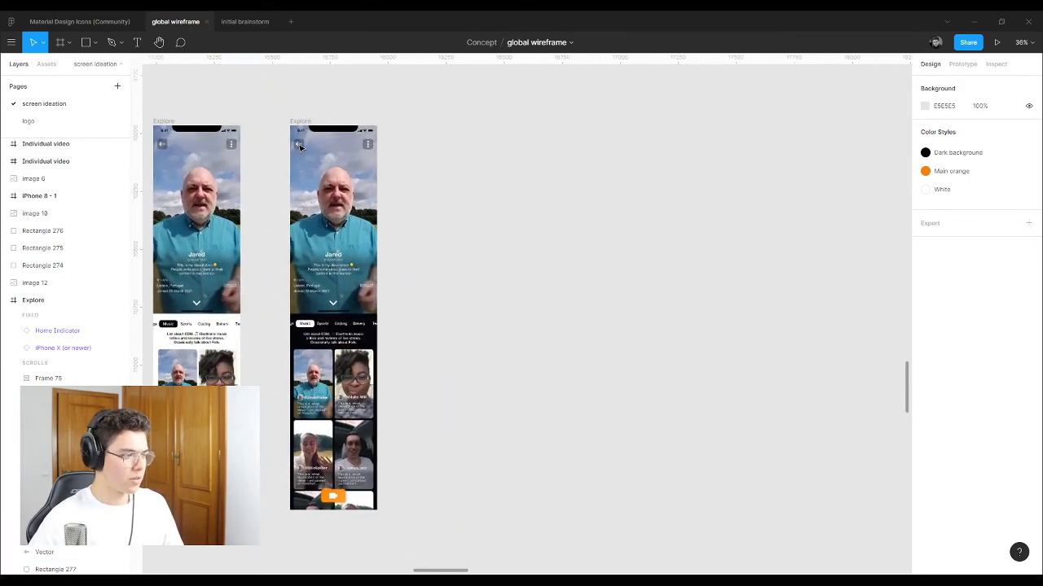
scroll(469, 332, "down", 3, "ctrl")
scroll(469, 332, "down", 8, "ctrl")
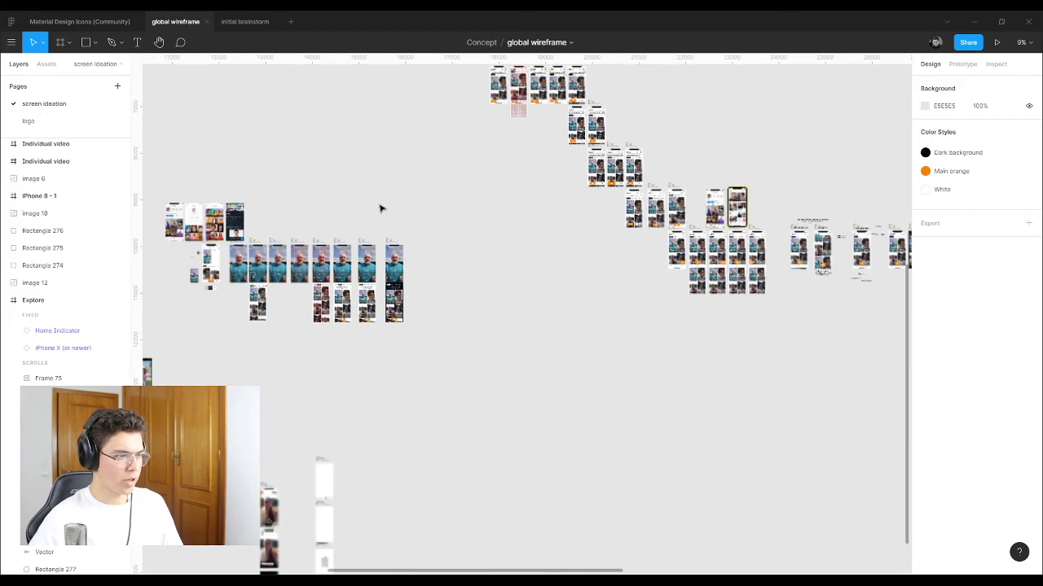
Step: Marquee-select the Record screens and drag them further down, clear of the Explore row
left_click_drag(390, 389, 263, 271)
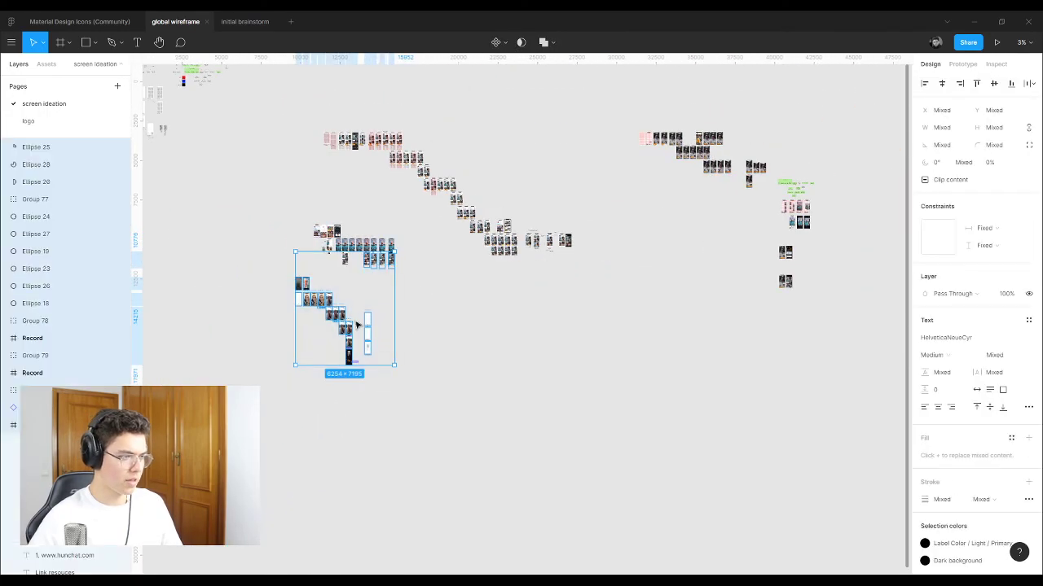
left_click_drag(407, 396, 308, 422)
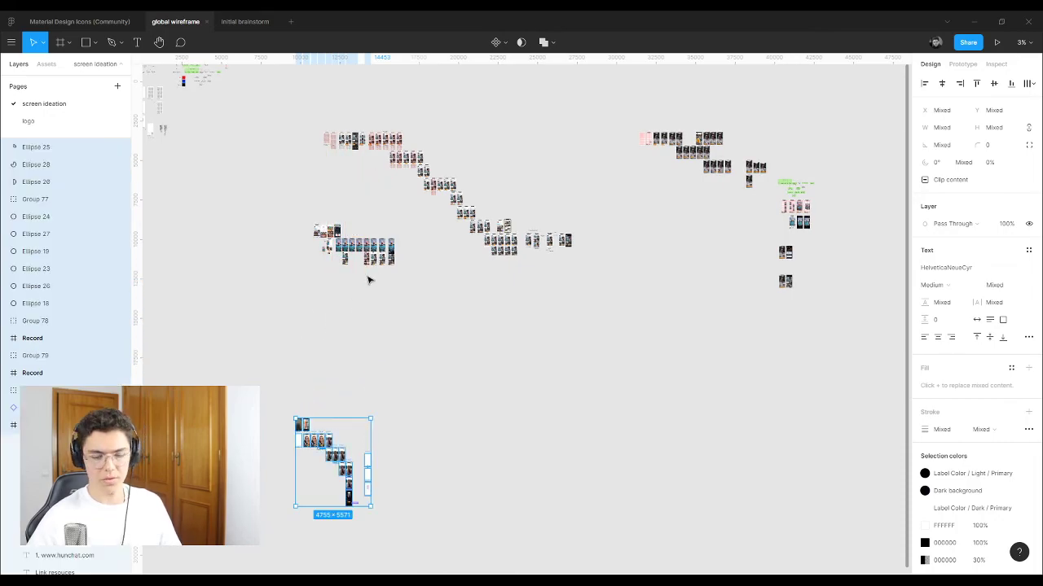
scroll(367, 279, "up", 10, "ctrl")
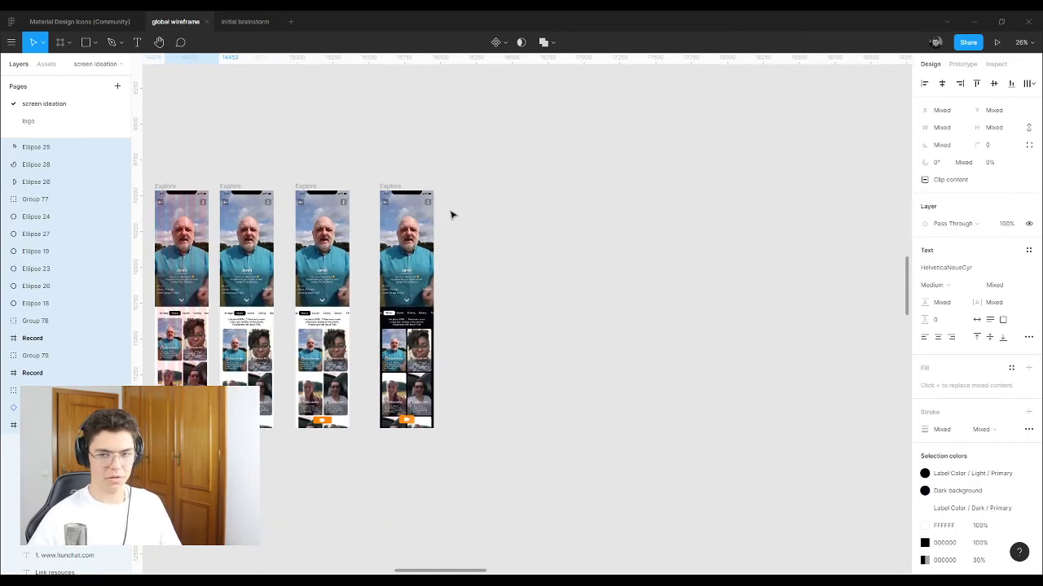
scroll(452, 215, "up", 5, "ctrl")
scroll(360, 302, "up", 5, "ctrl")
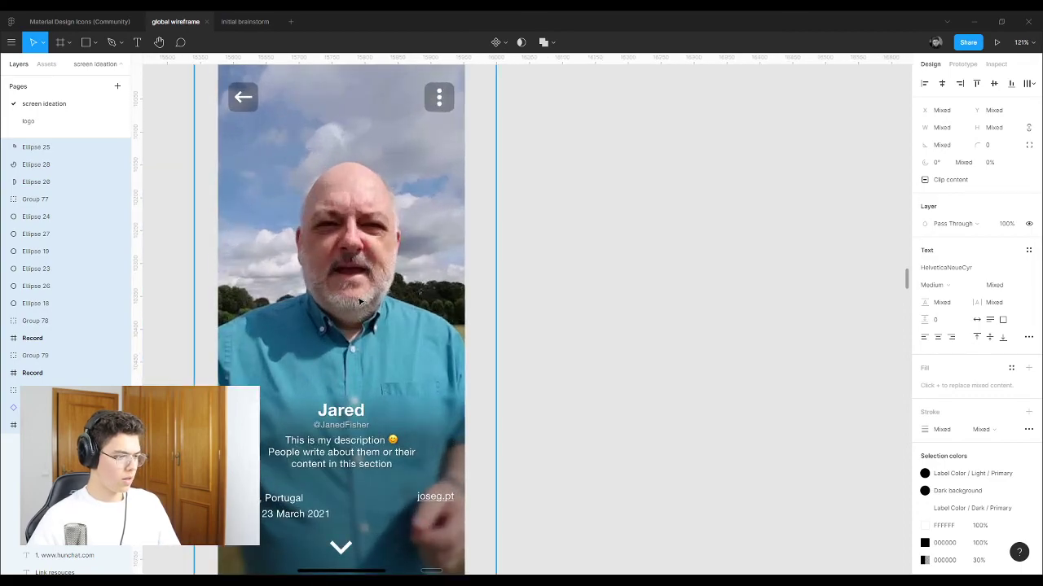
Step: Add an 'Edit info' text label beside the profile screen
left_click(524, 236)
key("t")
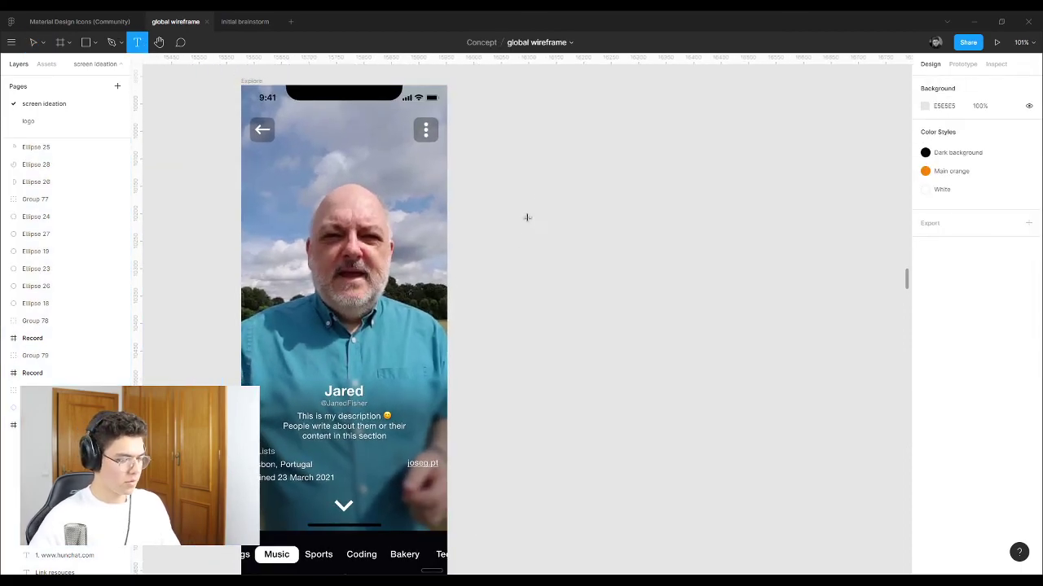
left_click(547, 186)
type("E")
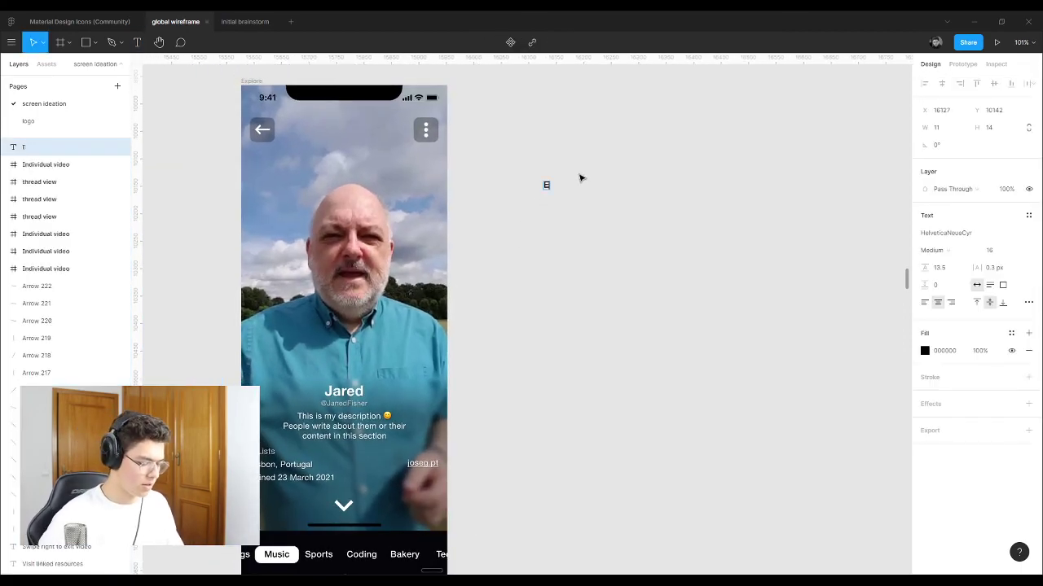
type("dit info")
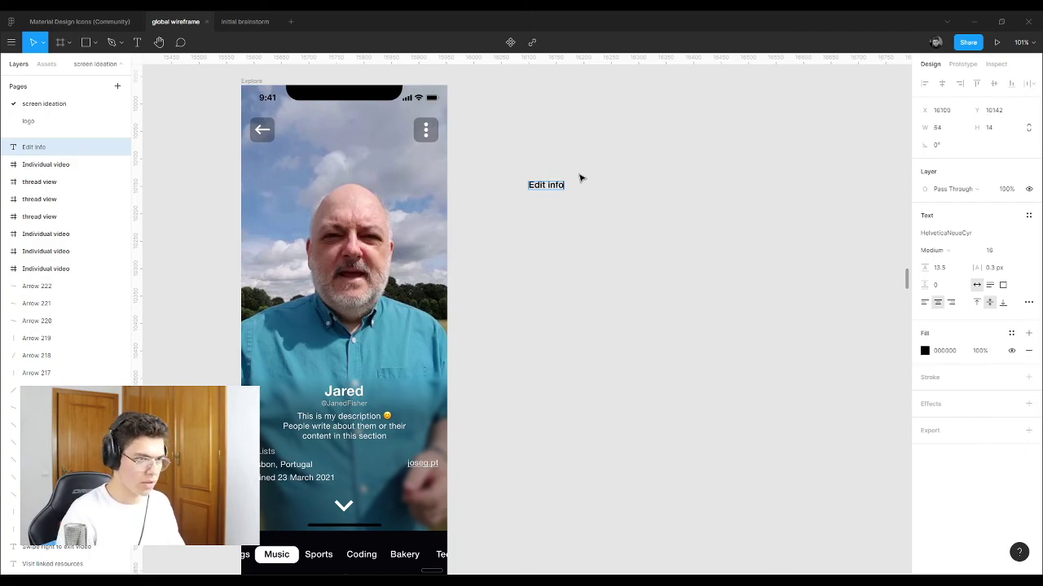
key("Escape")
Step: Set the Edit info label to font size 36 and move it up beside the Explore frame
left_click(1020, 253)
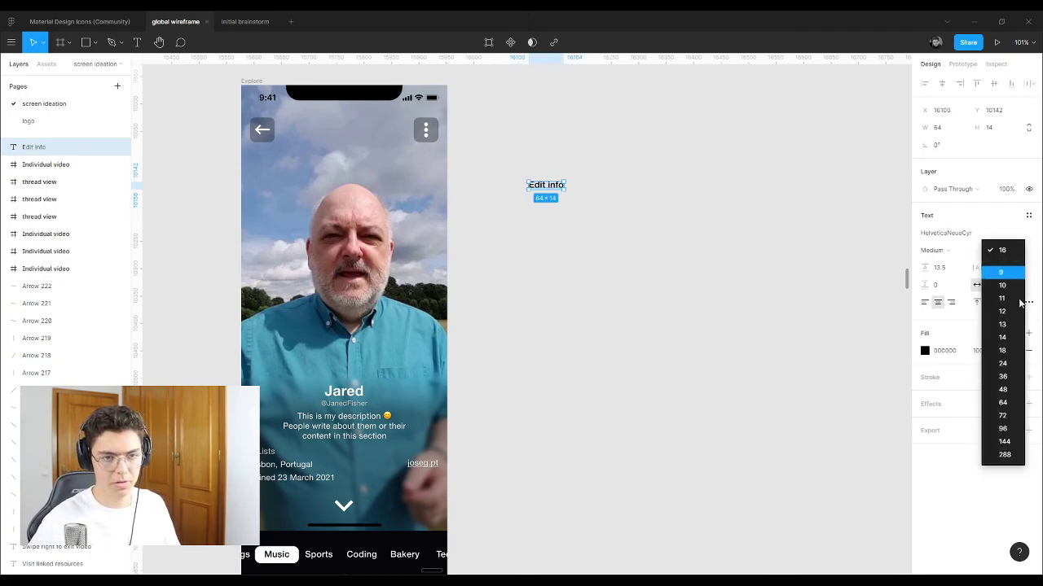
left_click(1008, 385)
left_click(654, 261)
left_click_drag(554, 186, 618, 167)
left_click(638, 172)
left_click(632, 162)
left_click(611, 190)
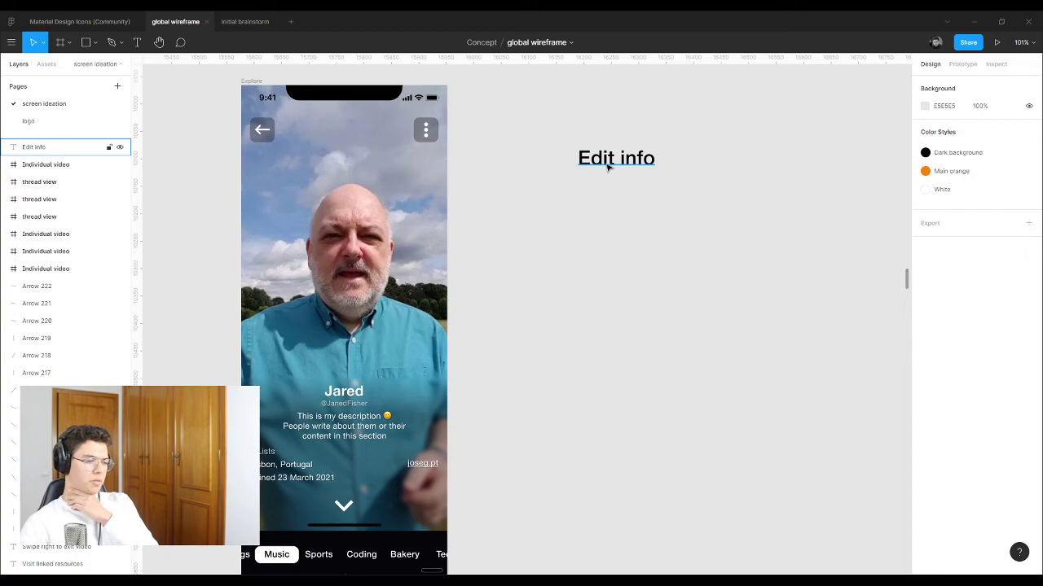
scroll(505, 367, "down", 4)
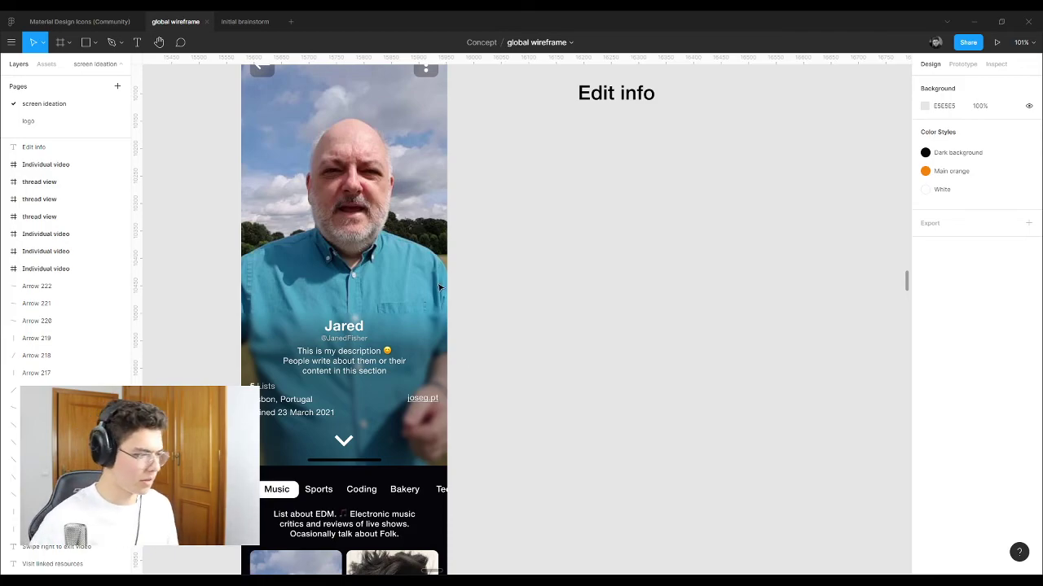
Step: Select the dark Twitter profile screenshot and move the Edit info label beside the screens
scroll(565, 282, "down", 10)
scroll(262, 208, "up", 6)
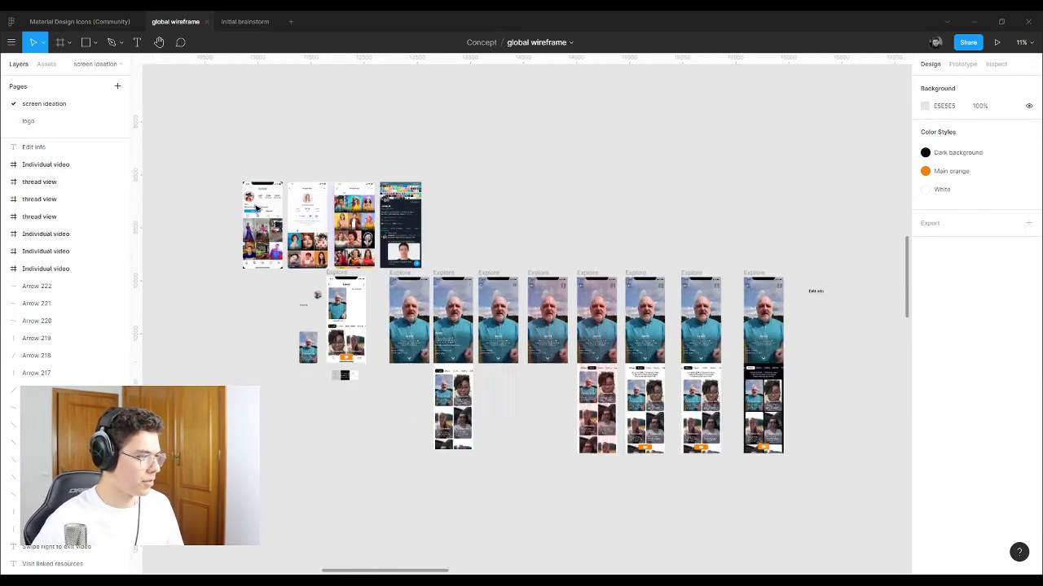
scroll(262, 209, "up", 1)
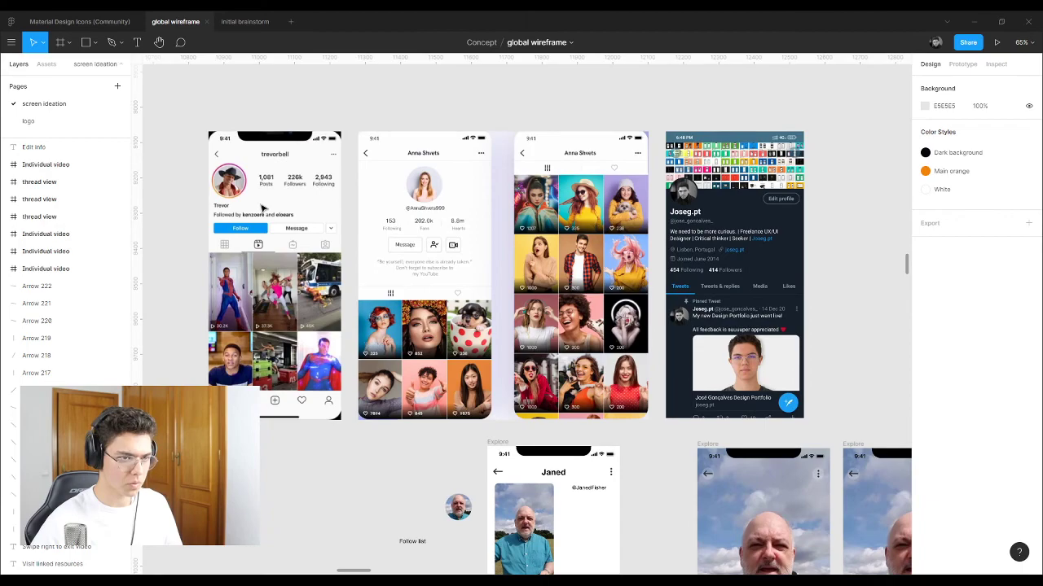
scroll(263, 208, "up", 2)
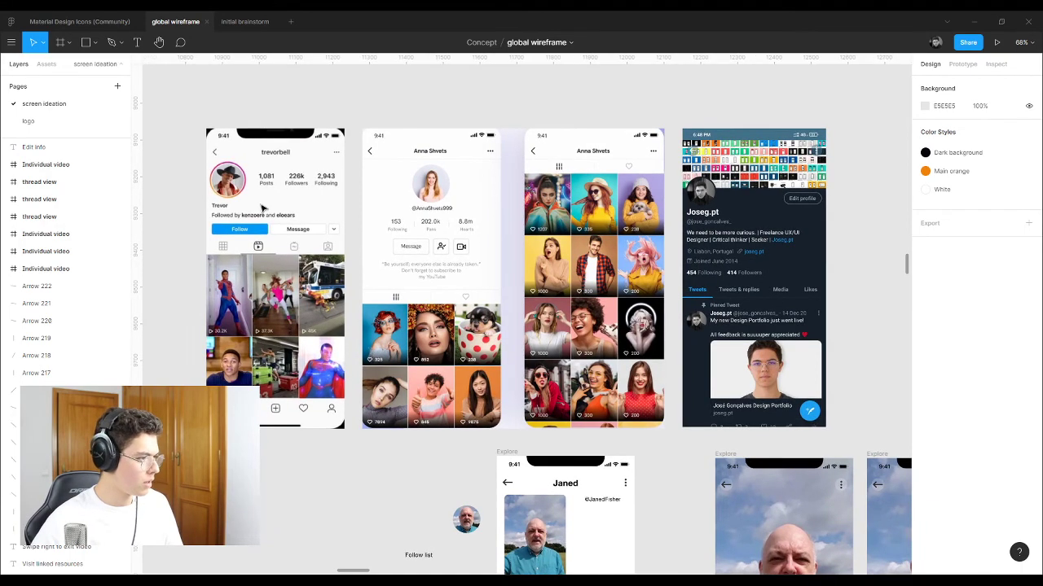
scroll(262, 208, "down", 2)
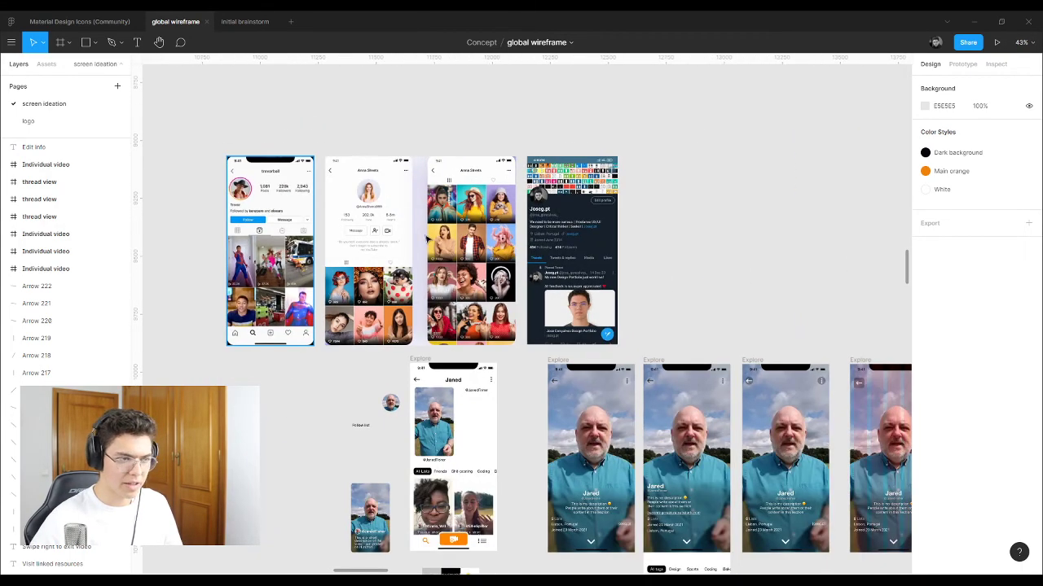
scroll(649, 228, "up", 6)
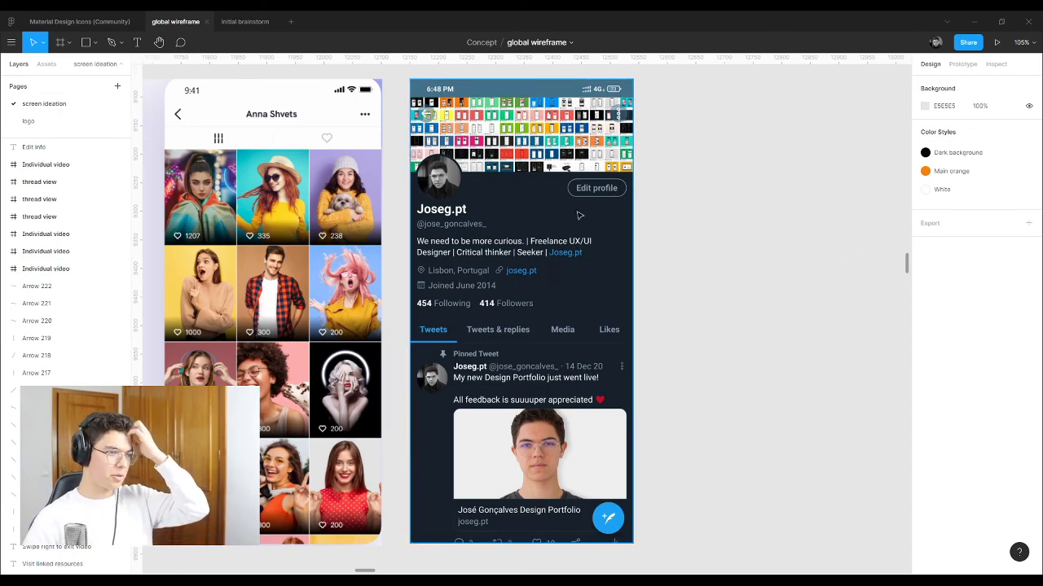
left_click(587, 189)
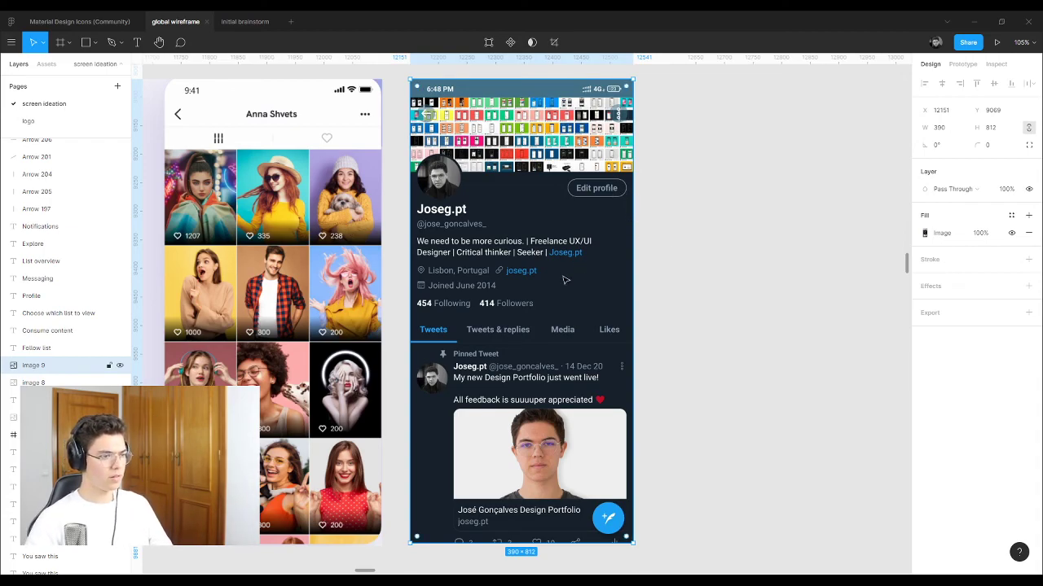
scroll(263, 279, "down", 5)
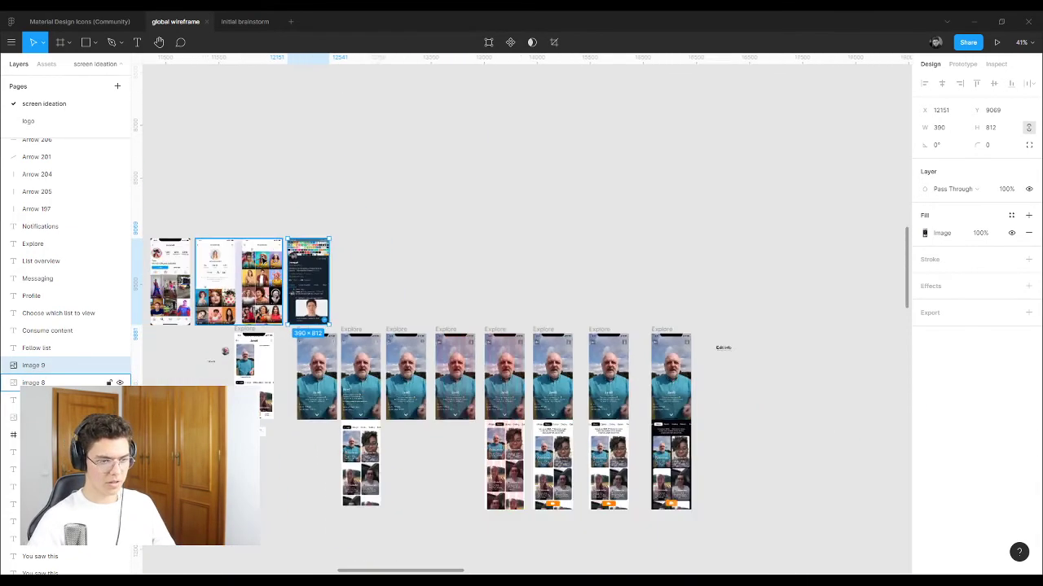
scroll(692, 374, "up", 3)
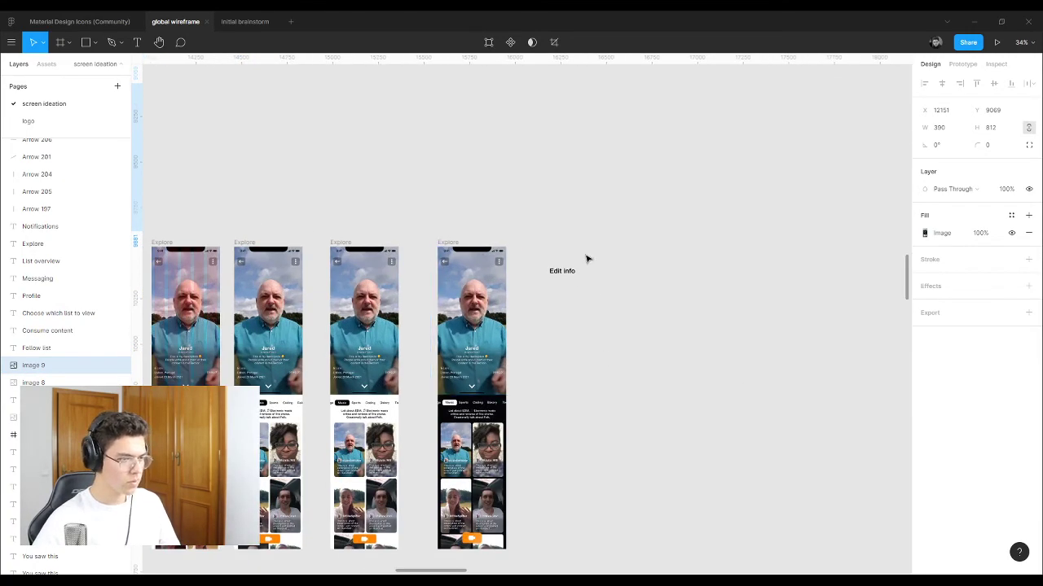
left_click_drag(562, 271, 730, 418)
Step: Alt-drag copies of an Explore screen and the Twitter screenshot below the row, with Edit info beside them
scroll(468, 326, "down", 5)
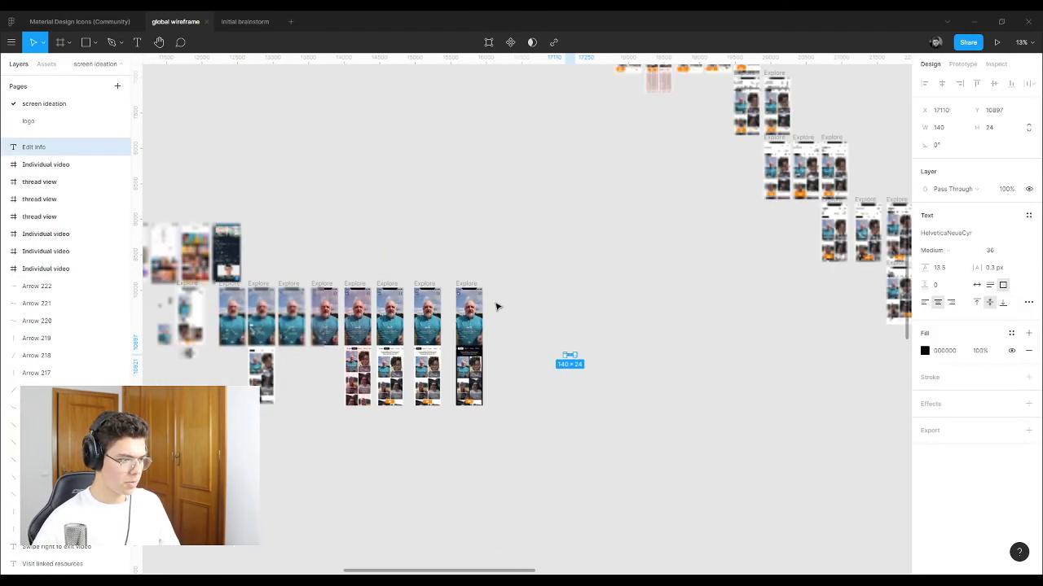
left_click_drag(478, 290, 478, 500)
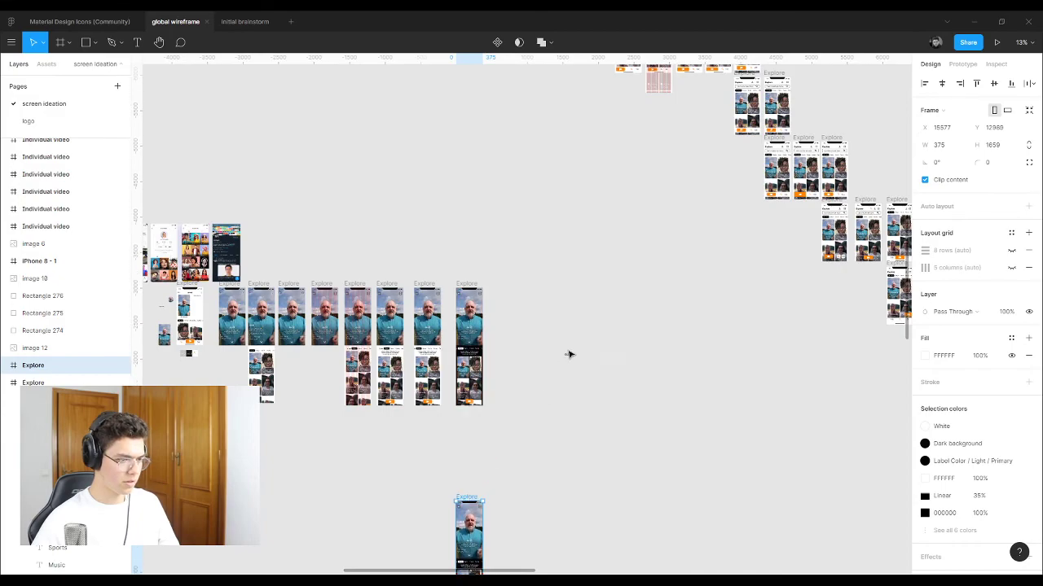
left_click_drag(568, 354, 560, 533)
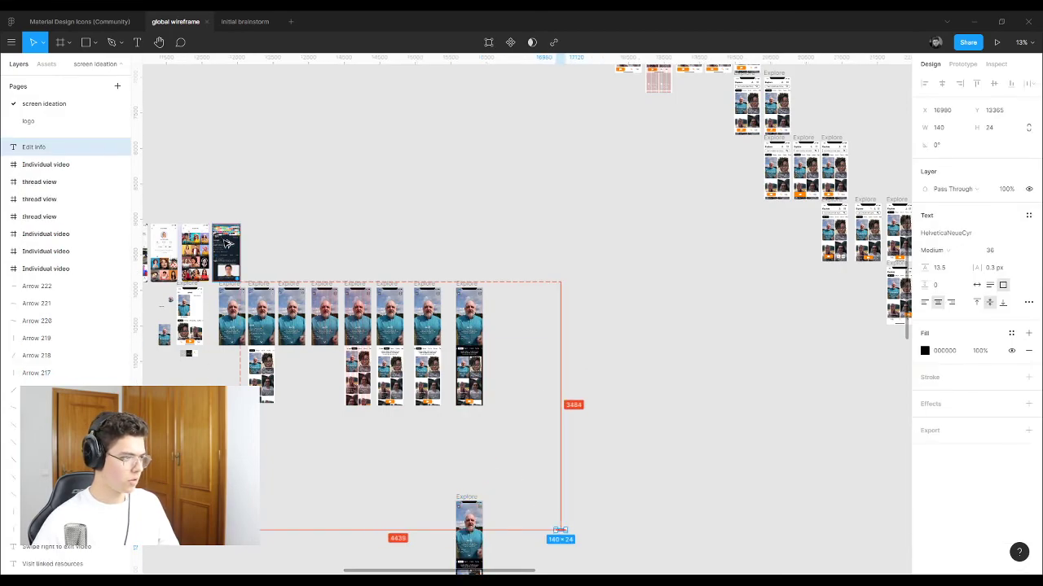
left_click_drag(228, 242, 437, 519)
left_click(519, 474)
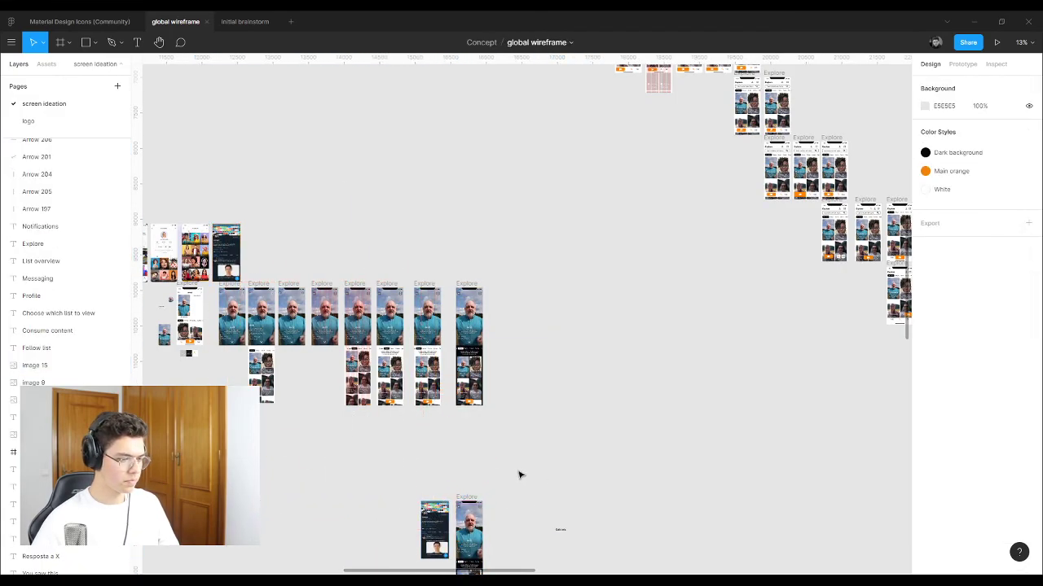
scroll(520, 475, "down", 3)
scroll(507, 499, "up", 10)
left_click_drag(761, 345, 500, 240)
scroll(364, 325, "up", 5)
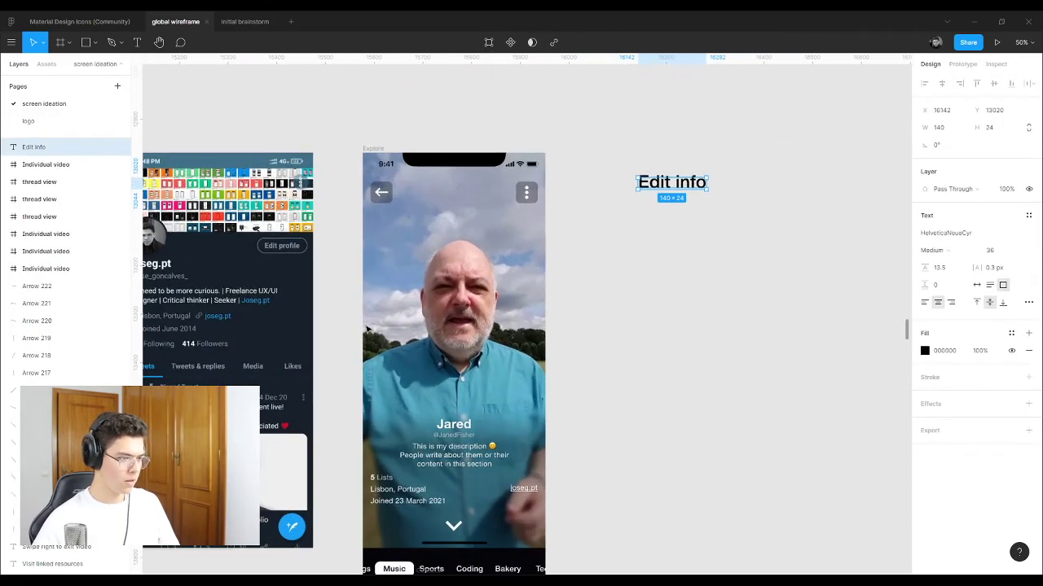
left_click(530, 191)
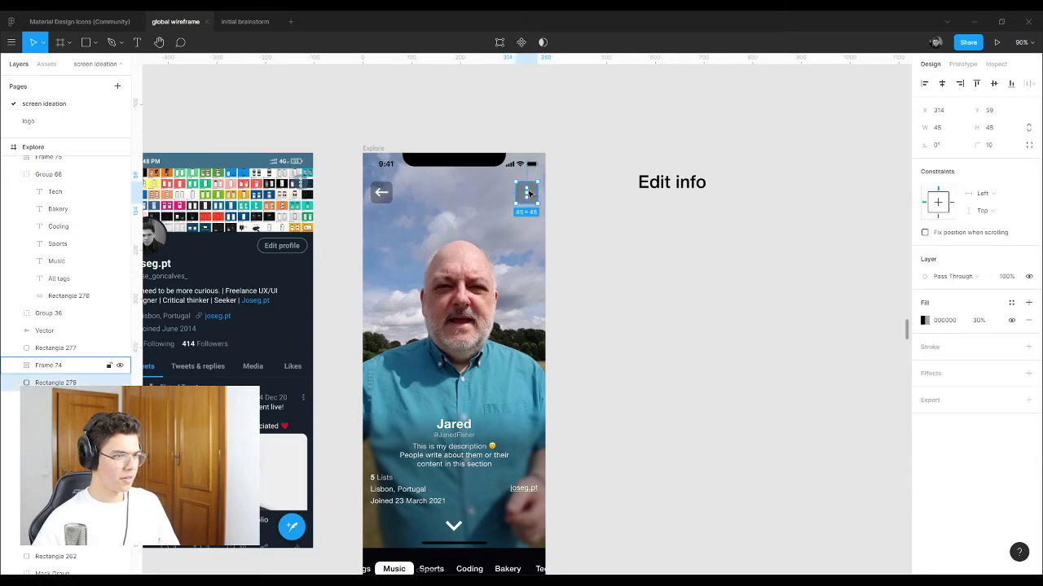
left_click(525, 193)
left_click(570, 221)
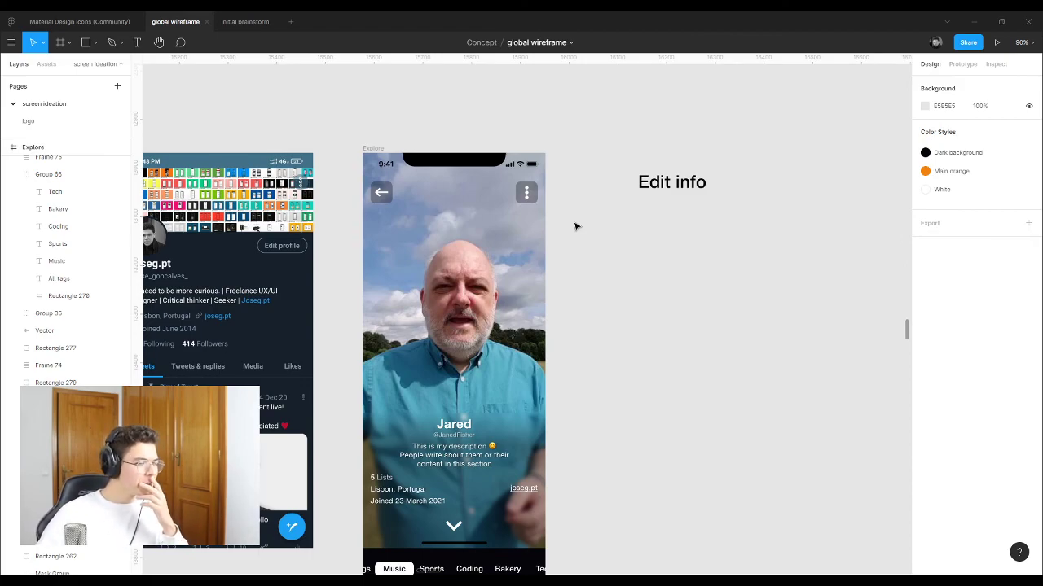
left_click(526, 192)
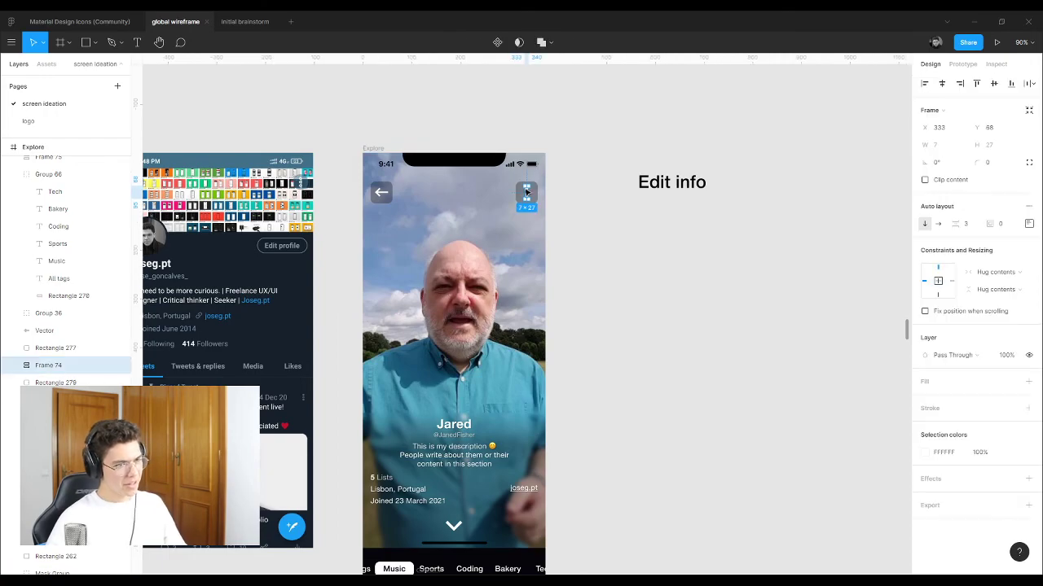
left_click_drag(664, 191, 643, 194)
left_click(592, 186)
scroll(627, 277, "down", 5)
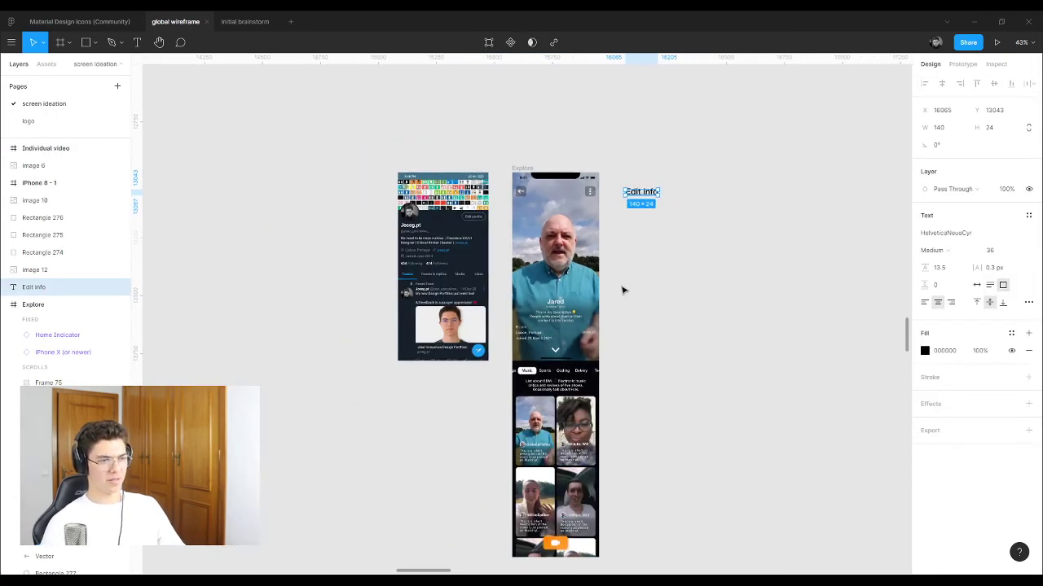
scroll(644, 344, "up", 8)
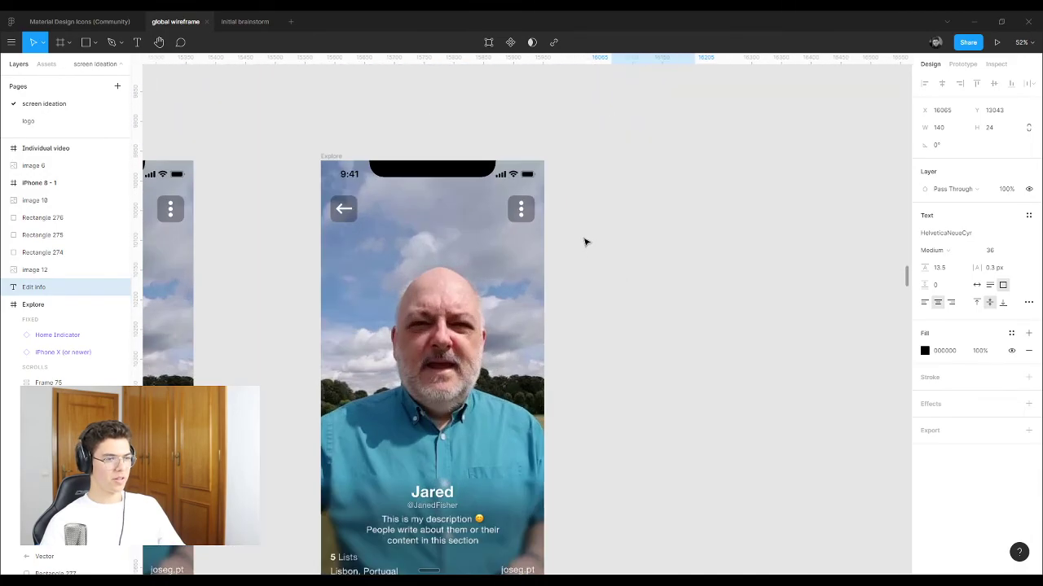
left_click(519, 212)
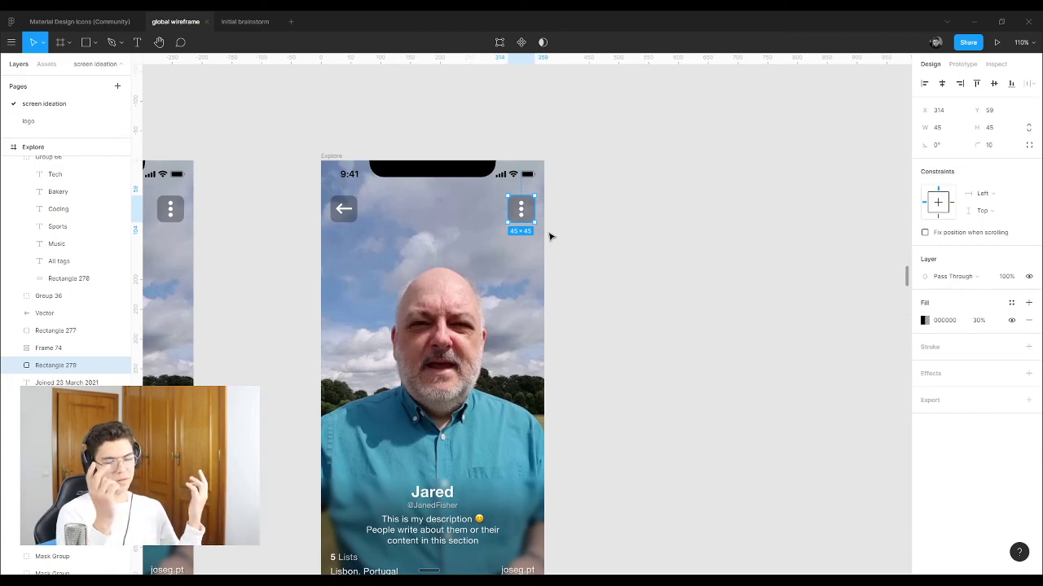
scroll(521, 252, "down", 3)
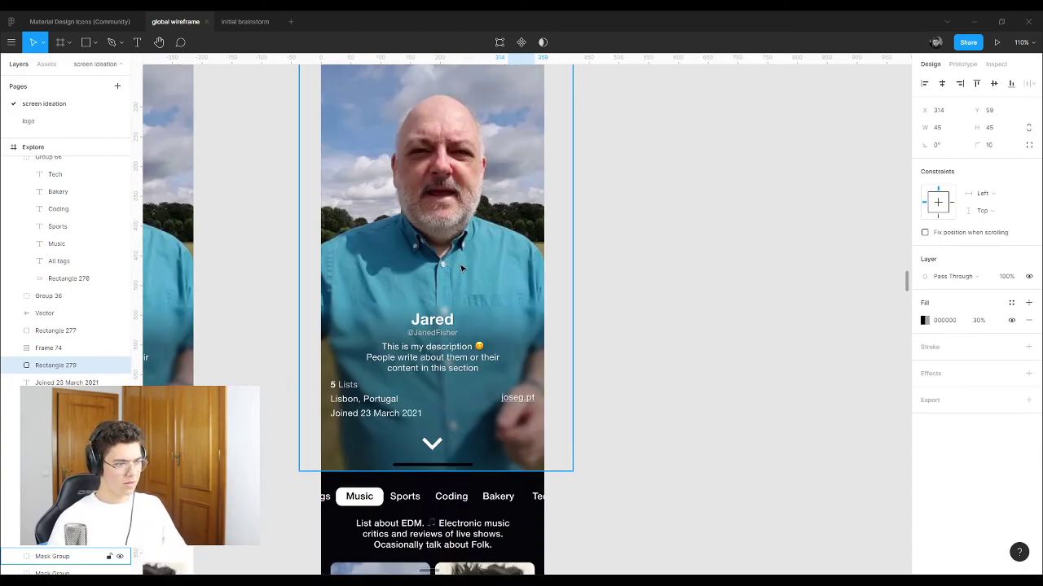
scroll(461, 268, "down", 7)
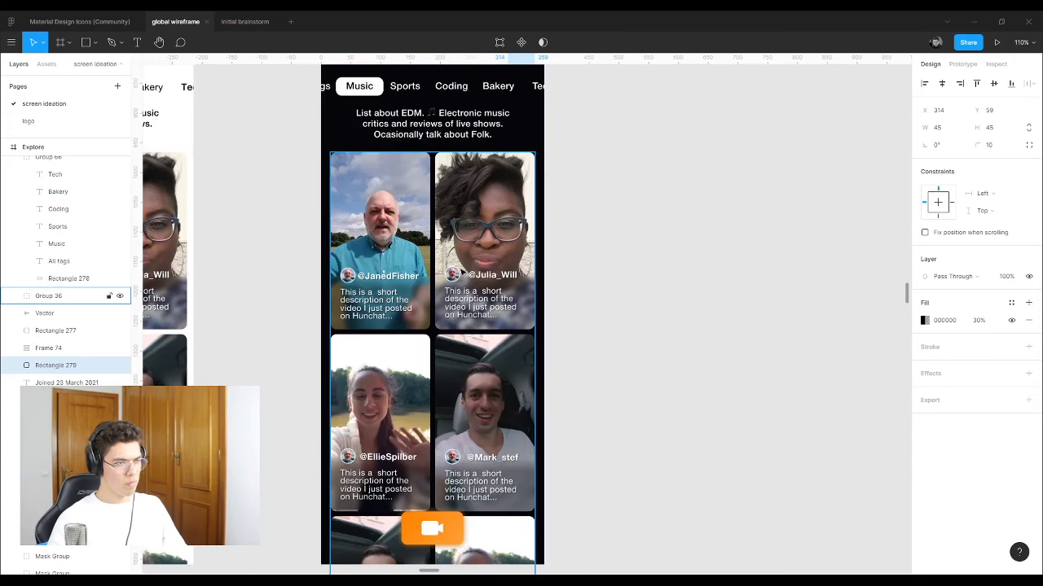
scroll(461, 272, "up", 3)
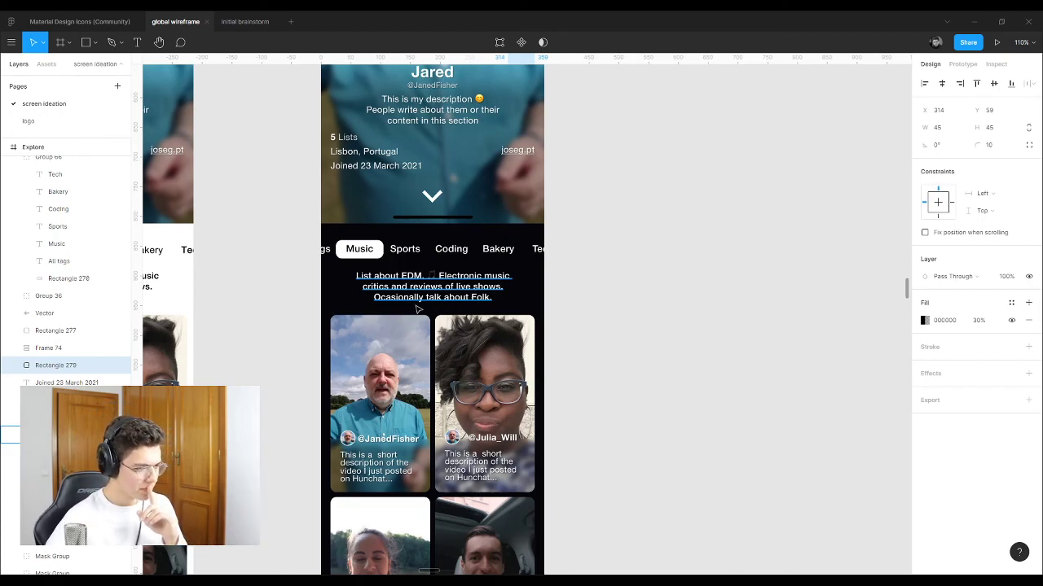
scroll(437, 321, "down", 1)
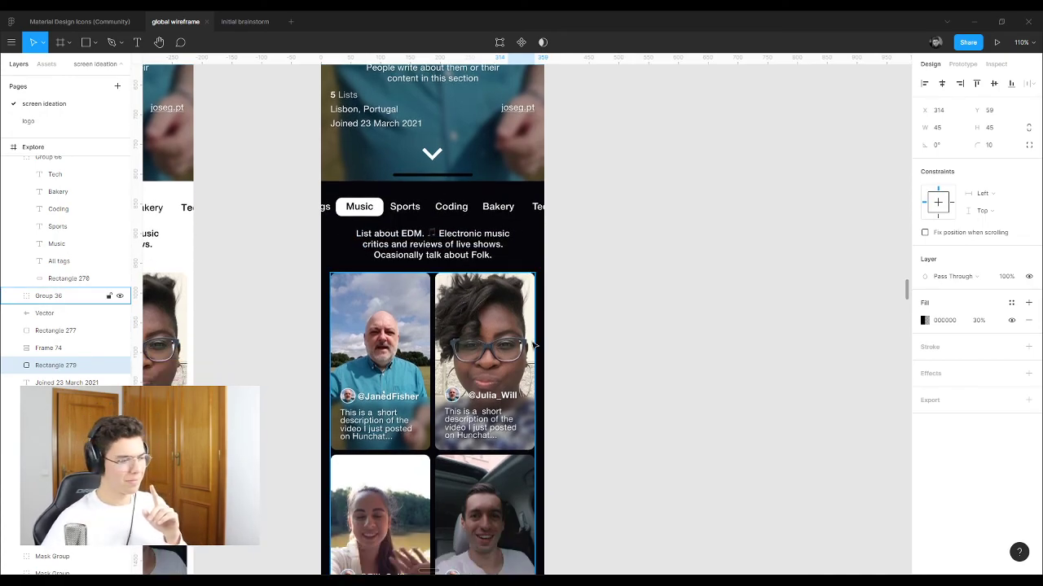
scroll(529, 346, "down", 2)
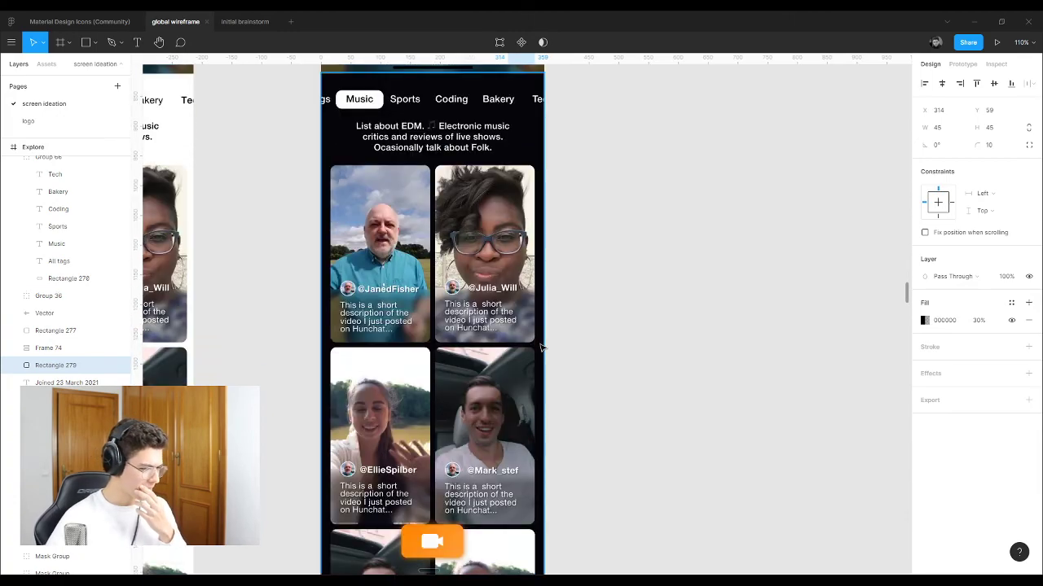
scroll(592, 330, "down", 1)
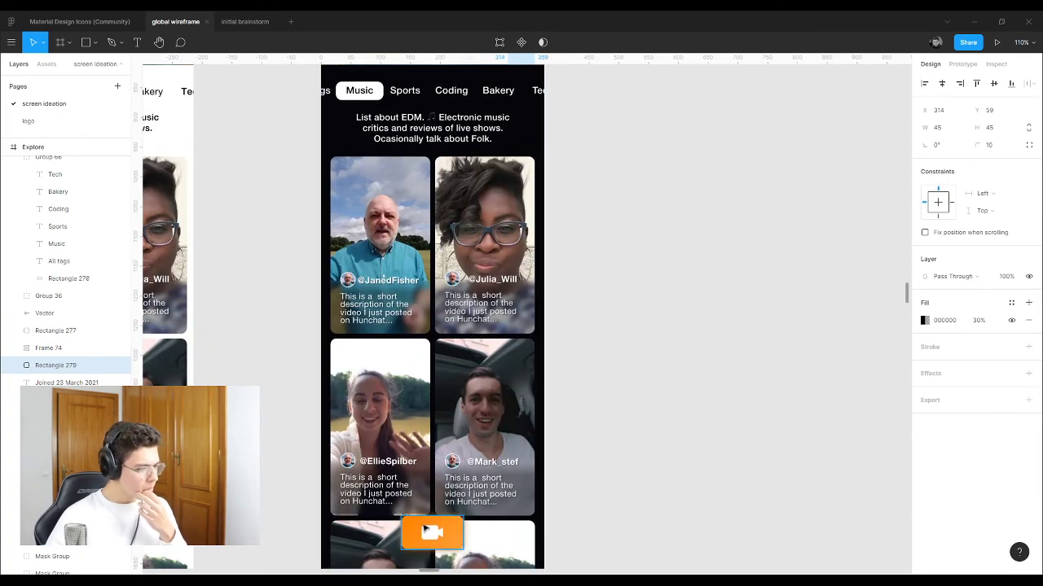
left_click(432, 532)
left_click(436, 533)
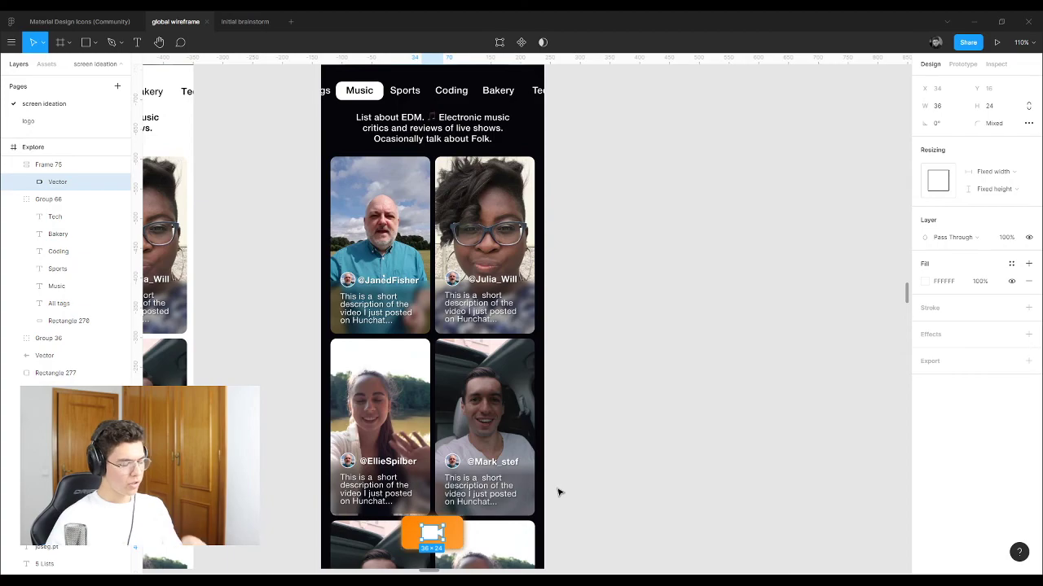
scroll(608, 462, "down", 5)
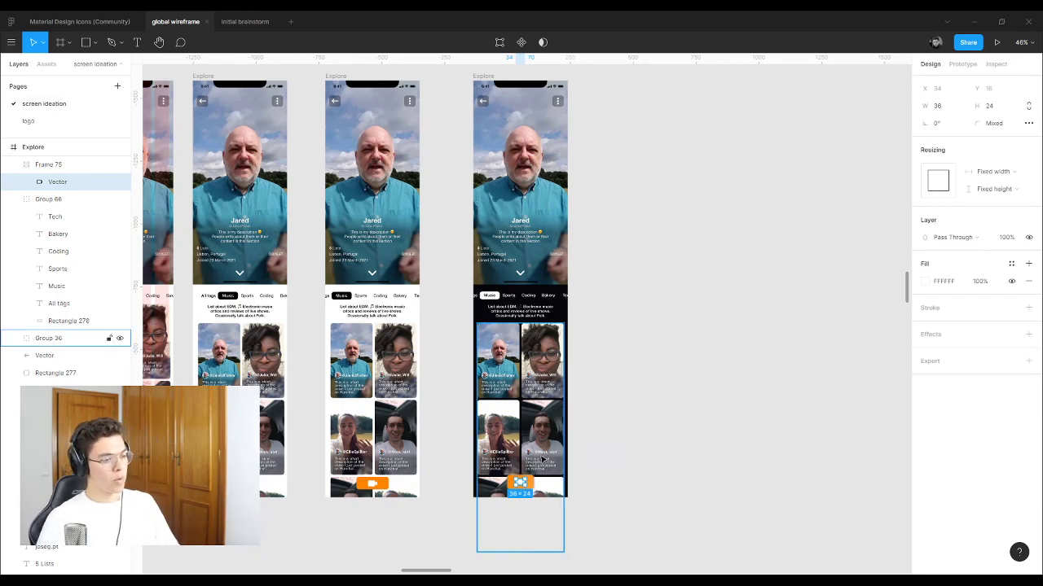
scroll(521, 486, "up", 10)
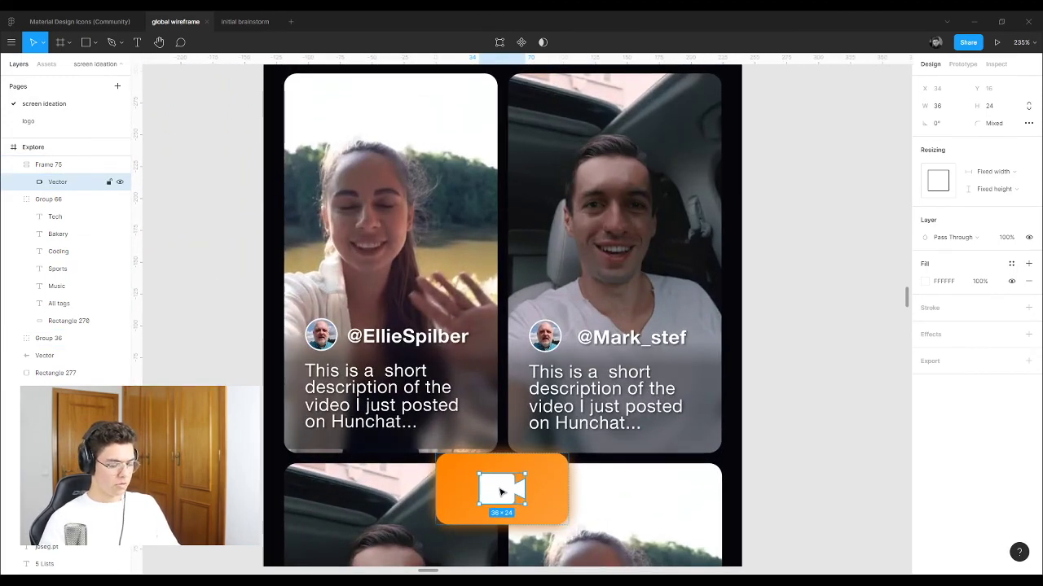
Step: Delete the camera icon and type a 'Follow tag' text label inside the orange button frame
key("Delete")
left_click(501, 491)
key("t")
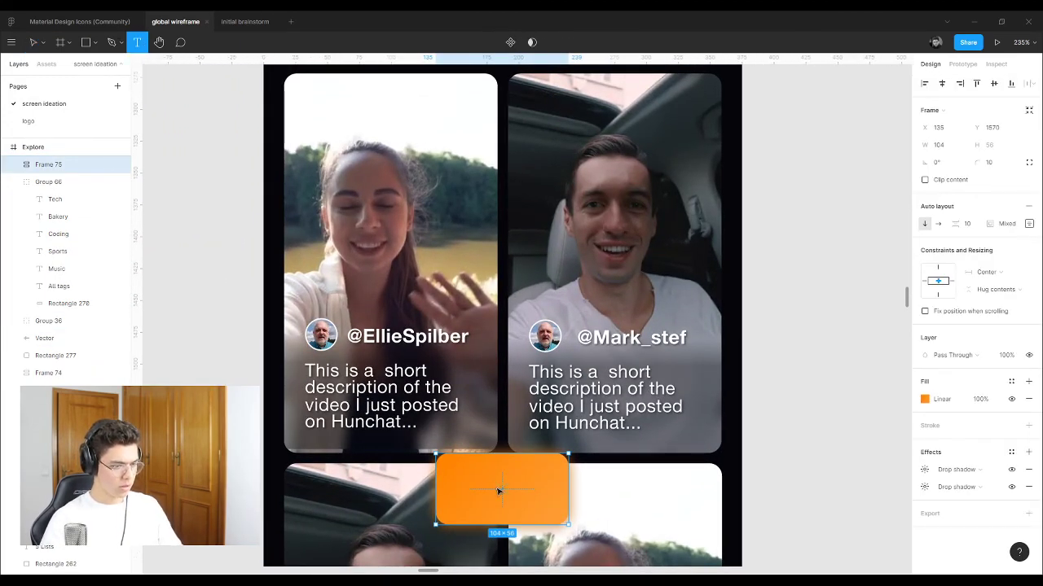
left_click(501, 491)
type("fgertgherh")
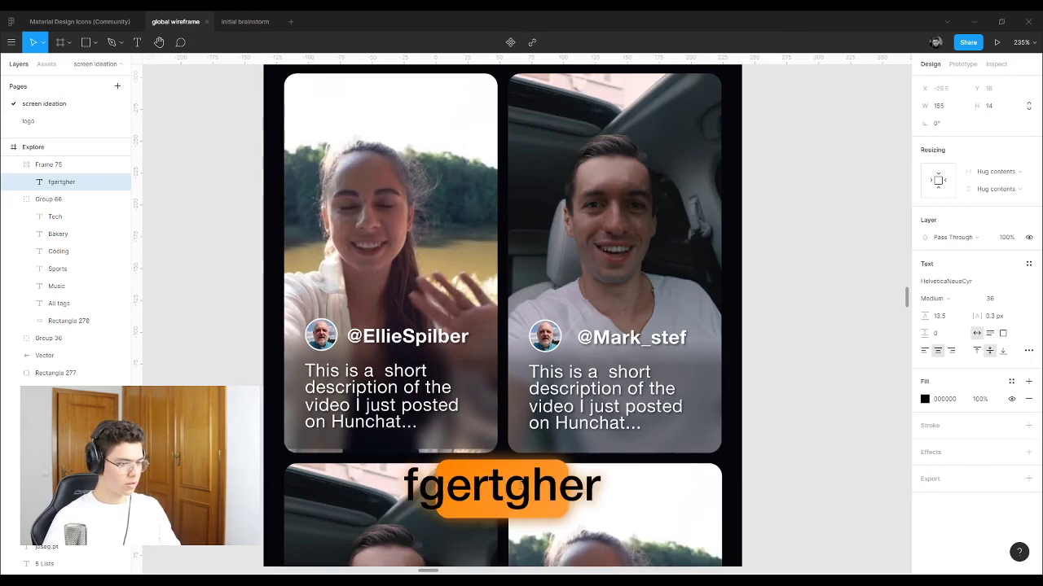
key("BackSpace")
key("BackSpace")
key("BackSpace")
key("BackSpace")
key("BackSpace")
key("BackSpace")
key("BackSpace")
key("BackSpace")
key("BackSpace")
key("BackSpace")
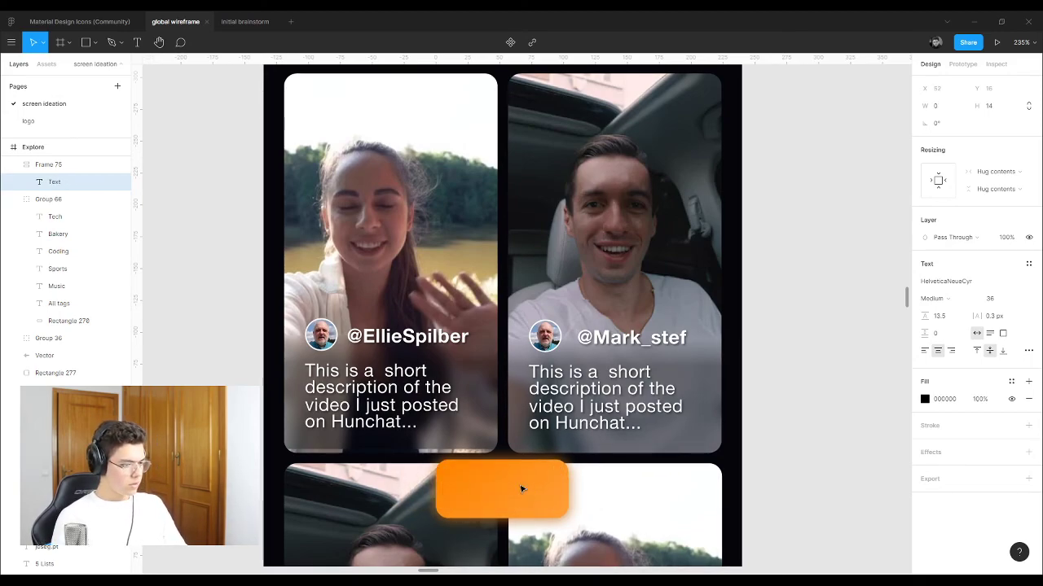
type("Fo")
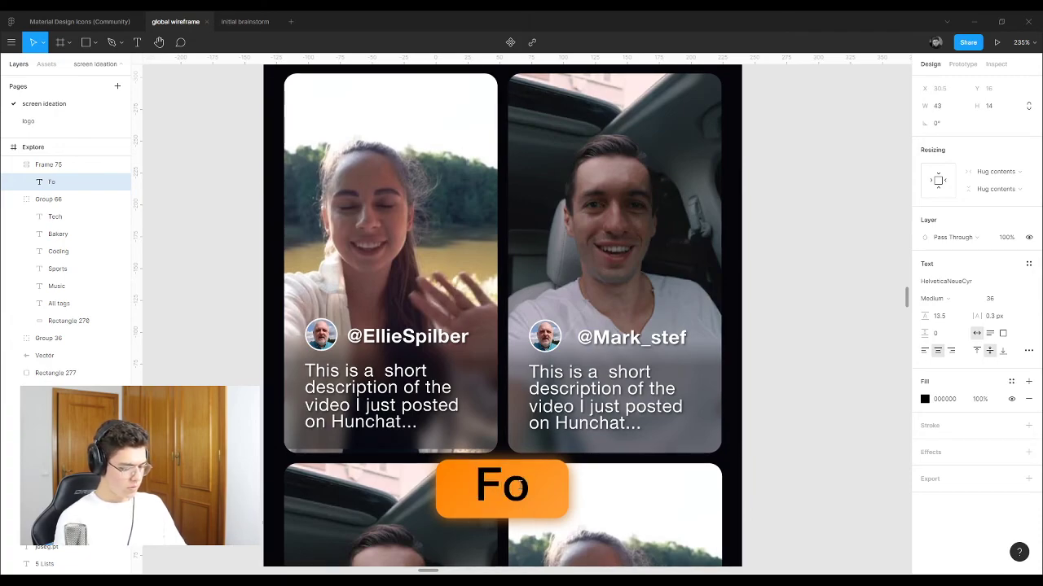
type("llow tag")
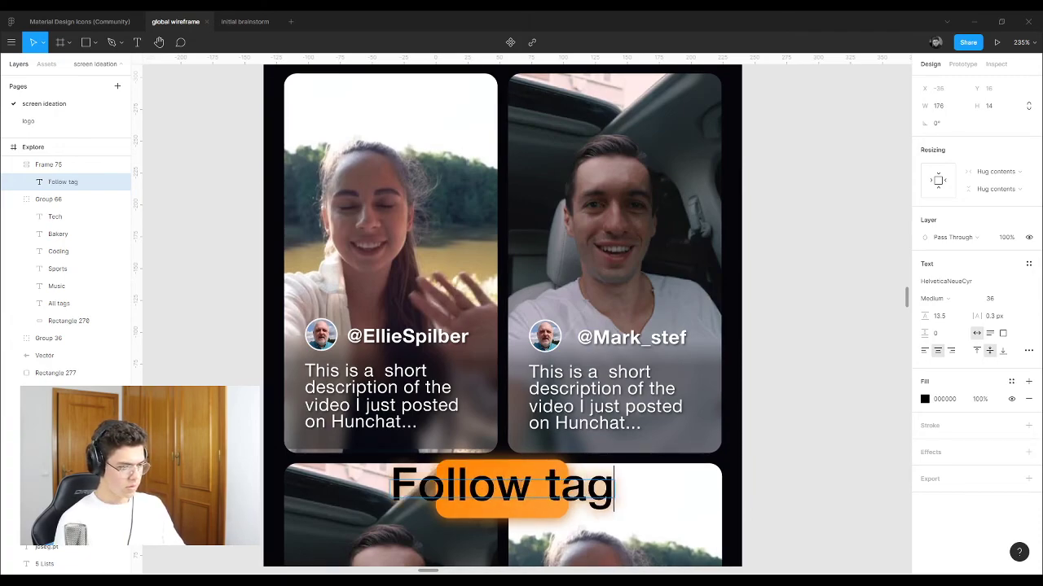
key("Escape")
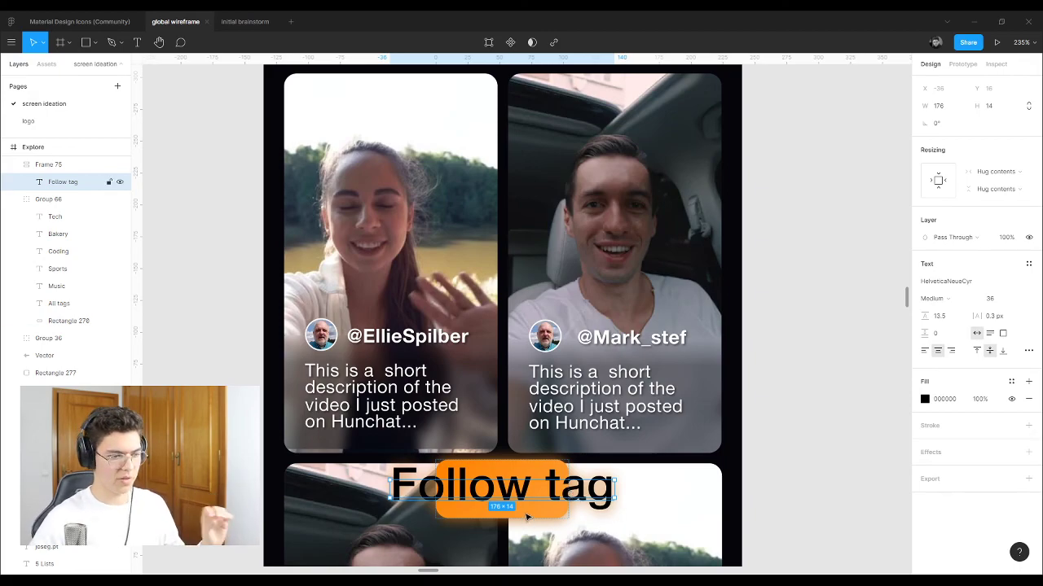
Step: Try shifting the topic tags row right, then undo the move
scroll(633, 424, "up", 5)
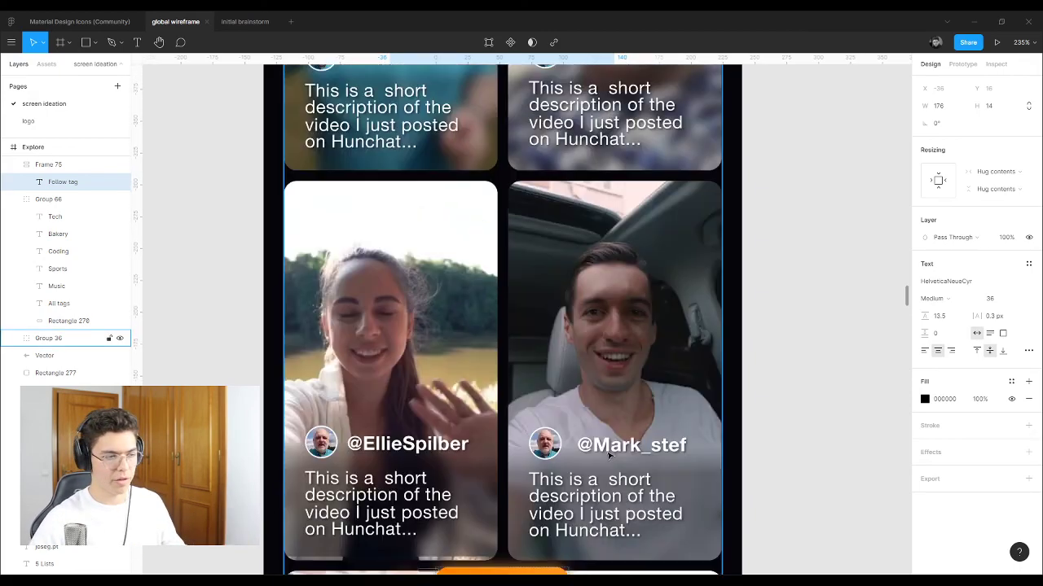
scroll(634, 423, "up", 5)
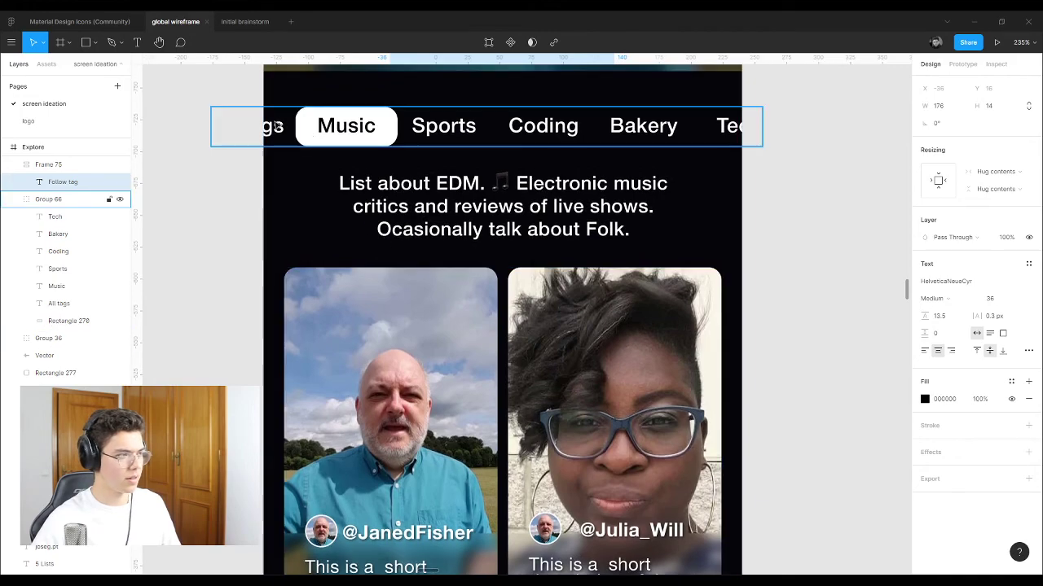
left_click(271, 133)
left_click_drag(271, 133, 477, 140)
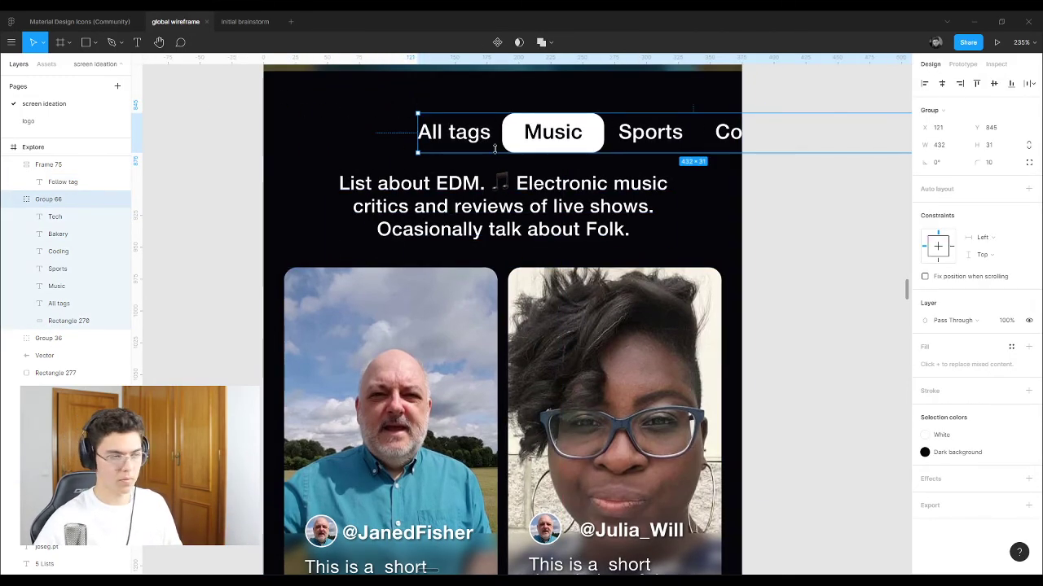
key("ctrl+z")
left_click(773, 269)
scroll(549, 487, "down", 10)
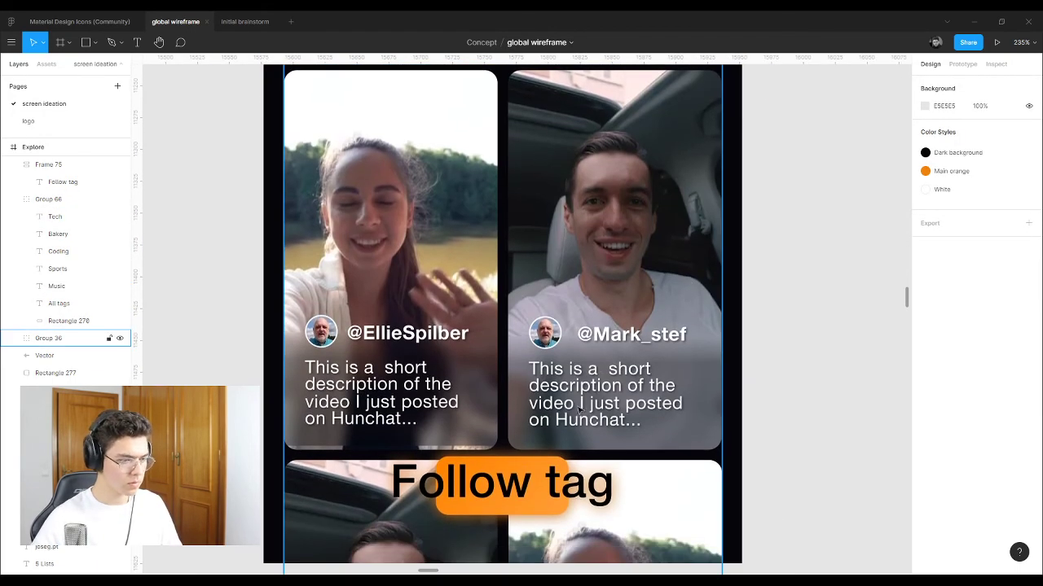
Step: Set the orange button frame's width to Hug contents and its vertical option to Bottom
left_click(549, 487)
left_click(68, 181)
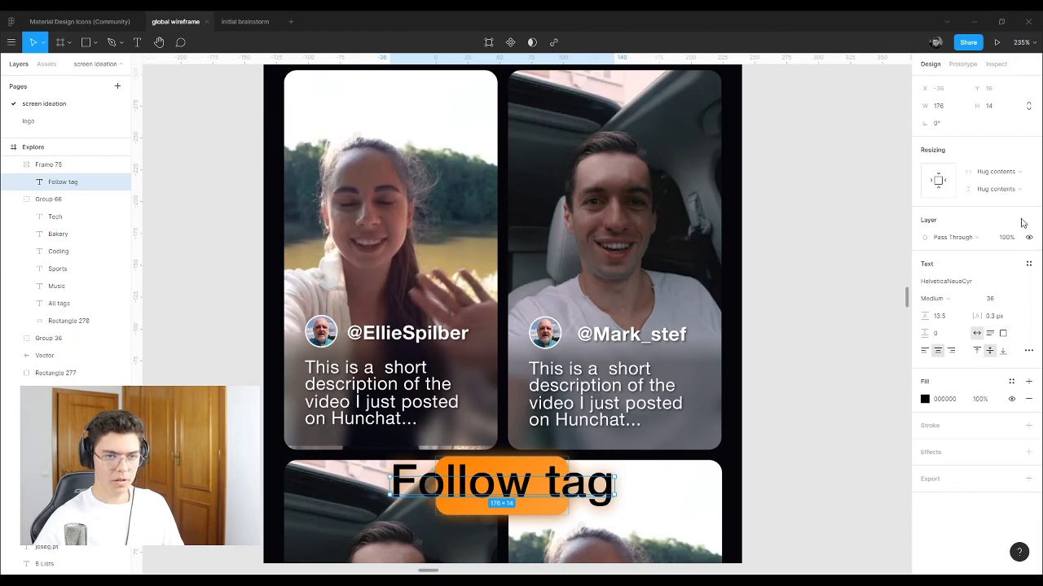
left_click(63, 166)
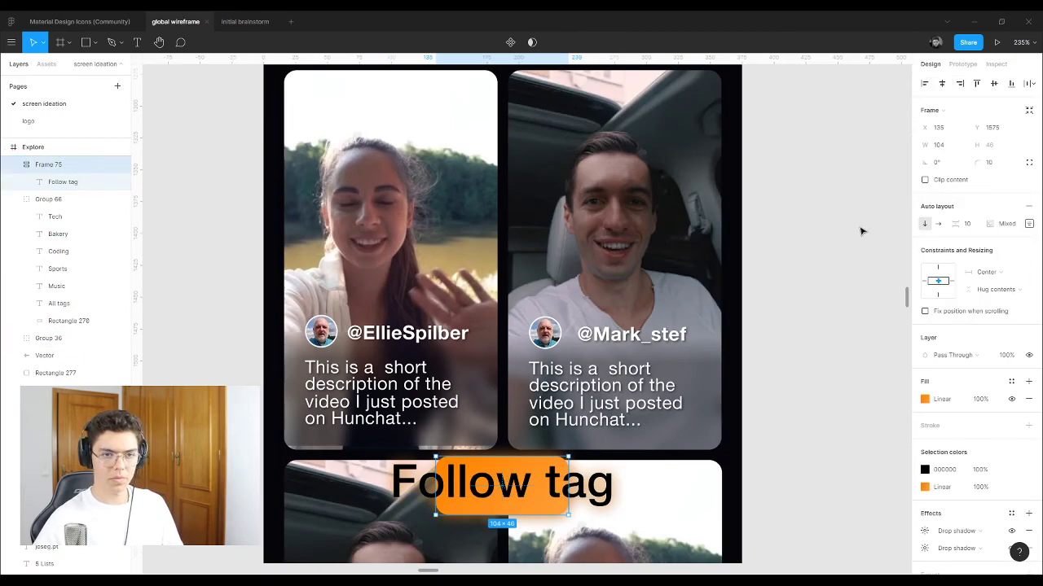
left_click(995, 273)
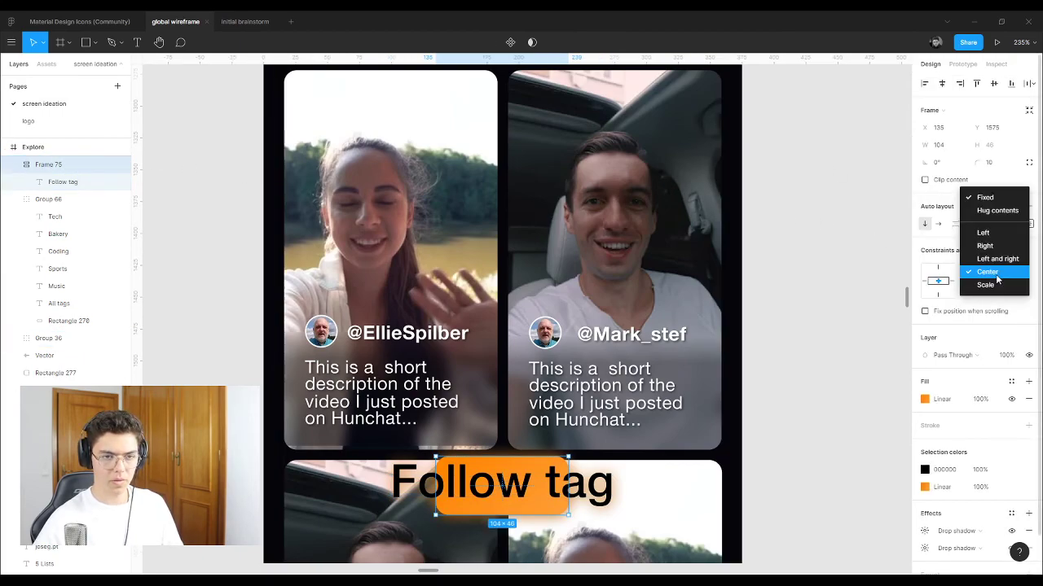
left_click(997, 210)
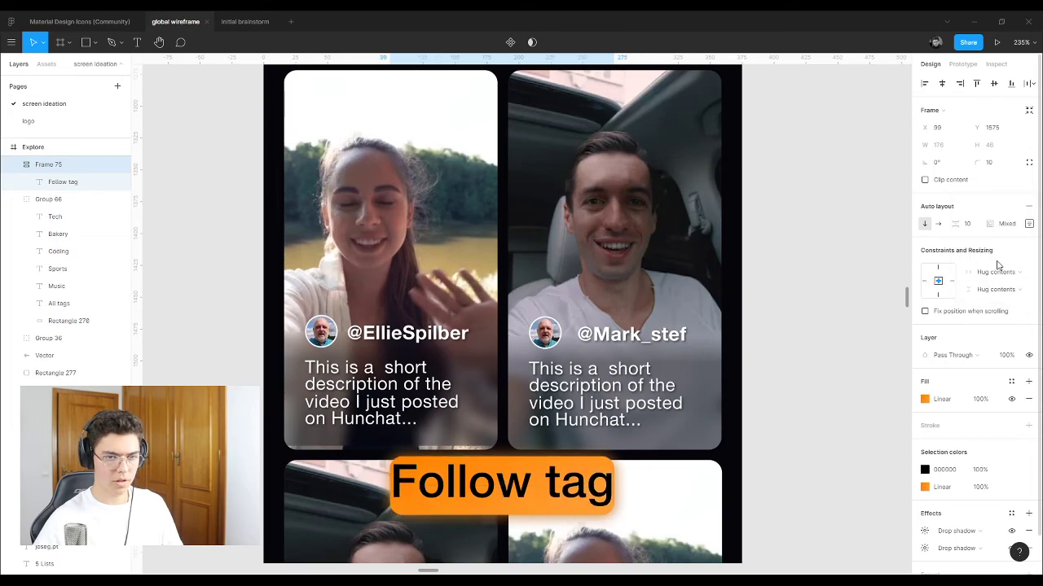
left_click(995, 289)
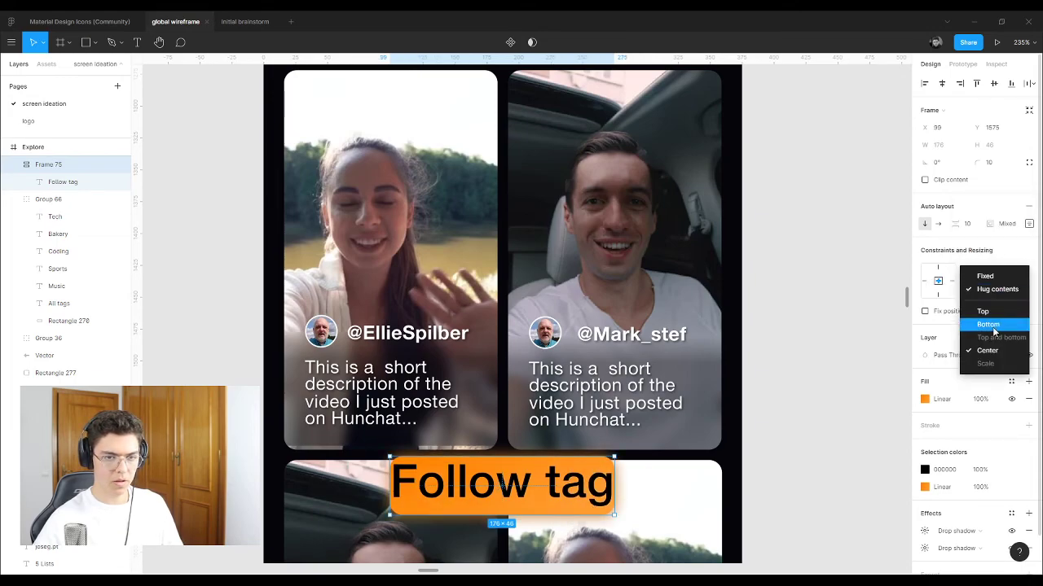
left_click(988, 324)
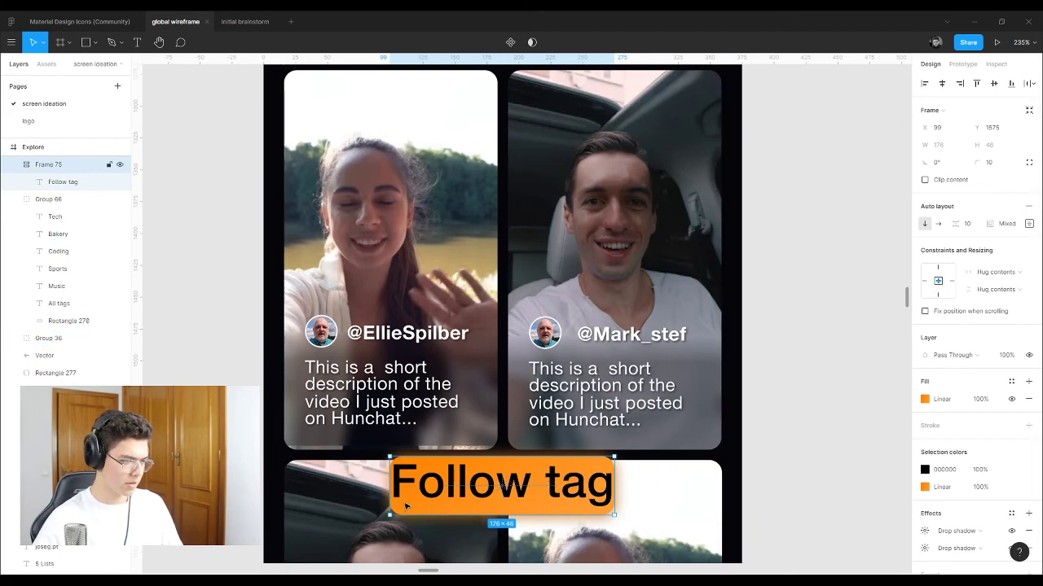
Step: Set the Follow tag label to font size 18 with an ECECEC fill
left_click(422, 487)
left_click_drag(389, 480, 376, 483)
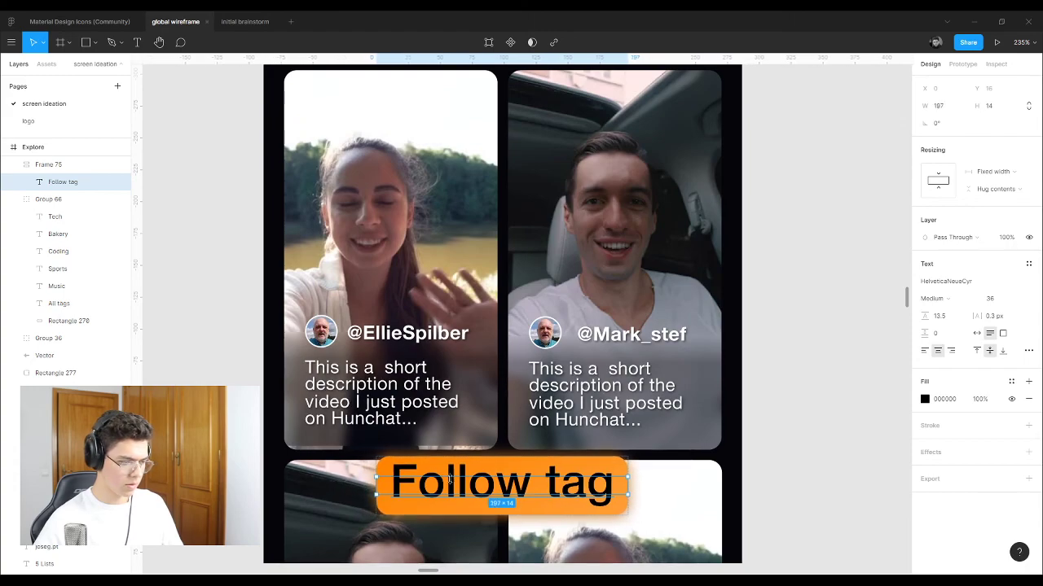
double_click(469, 487)
left_click(1018, 299)
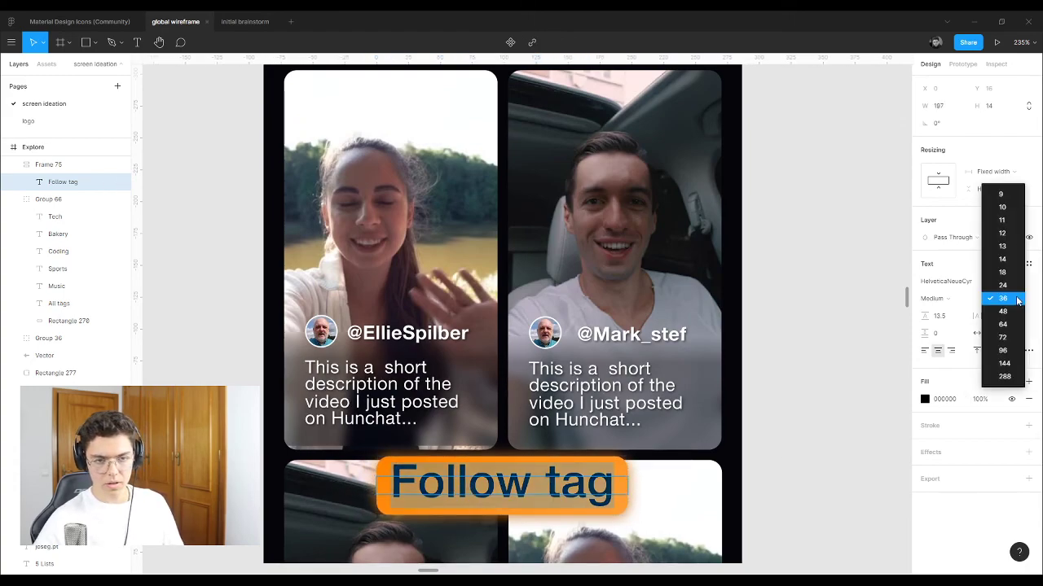
left_click(1015, 272)
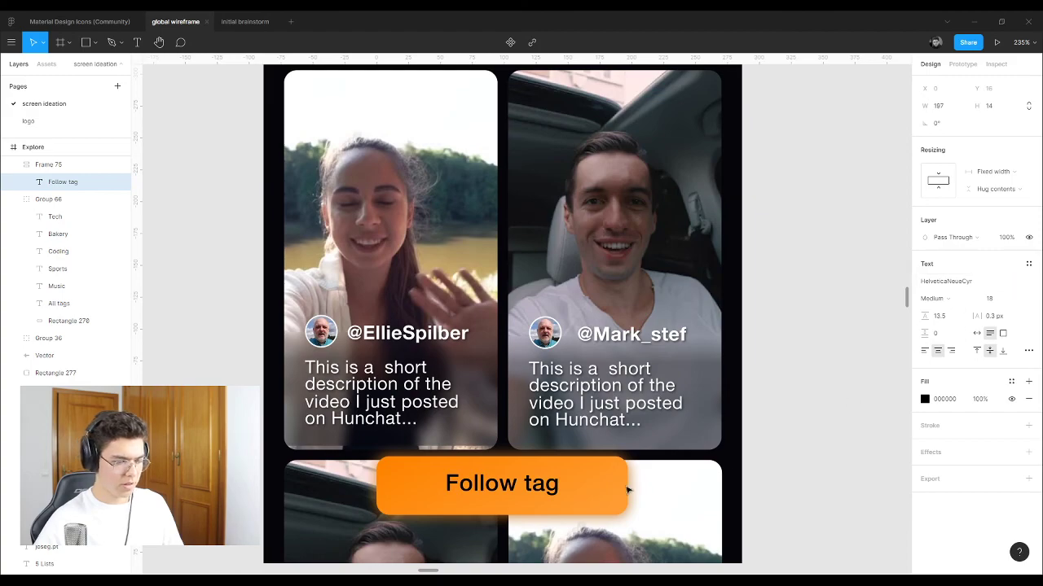
key("Escape")
left_click(925, 399)
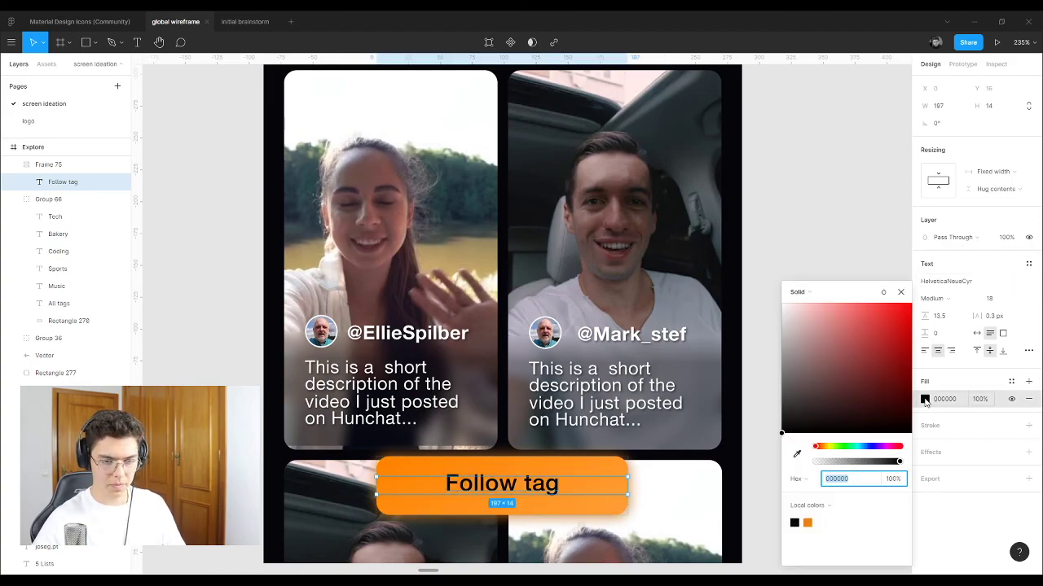
type("ECECEC")
key("Return")
left_click(798, 223)
Step: Narrow the Follow tag text box so the label stays centred in the button
left_click(544, 483)
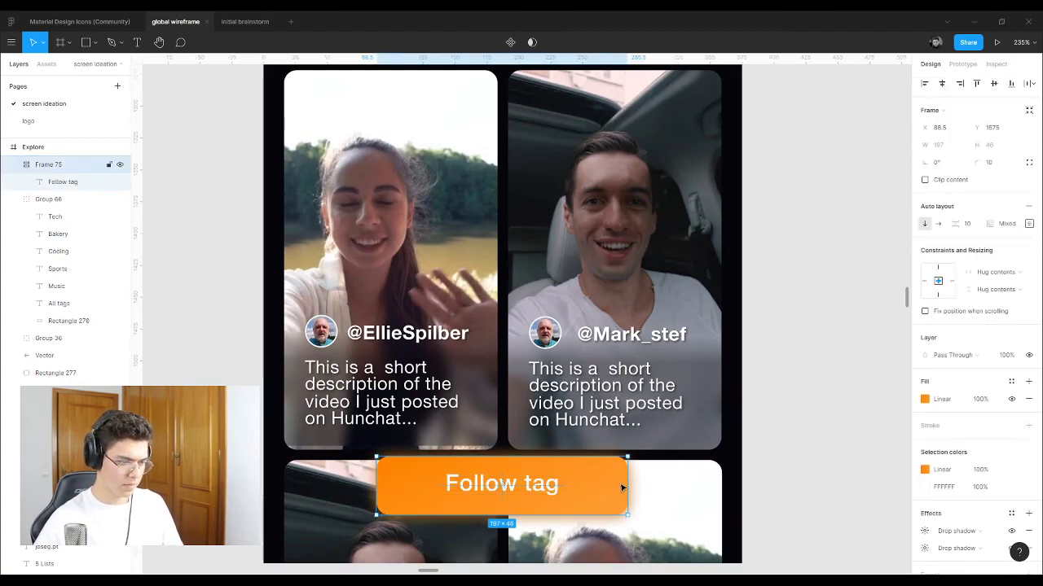
left_click(588, 487)
left_click_drag(628, 484, 518, 486)
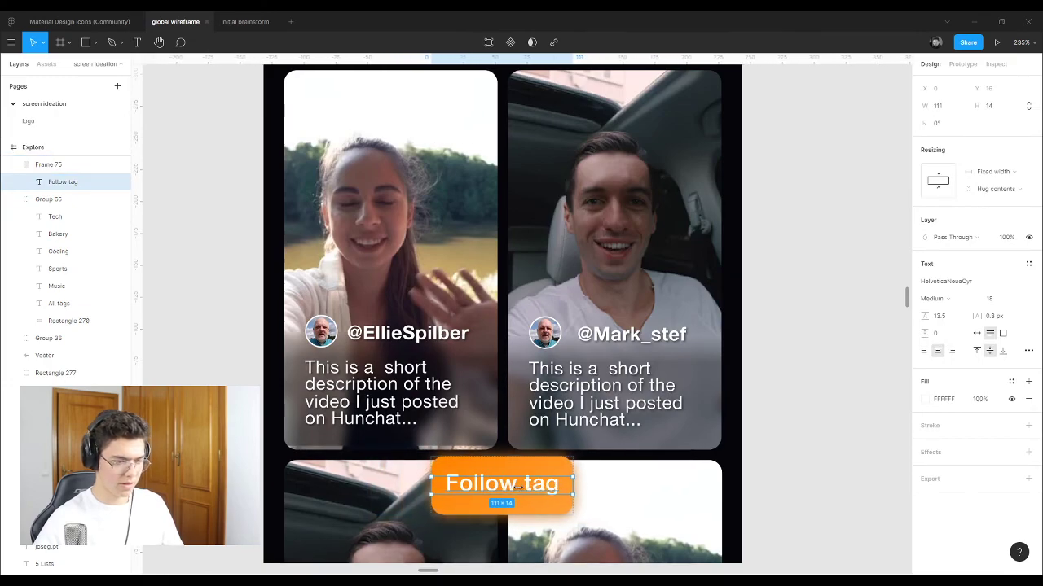
left_click(799, 421)
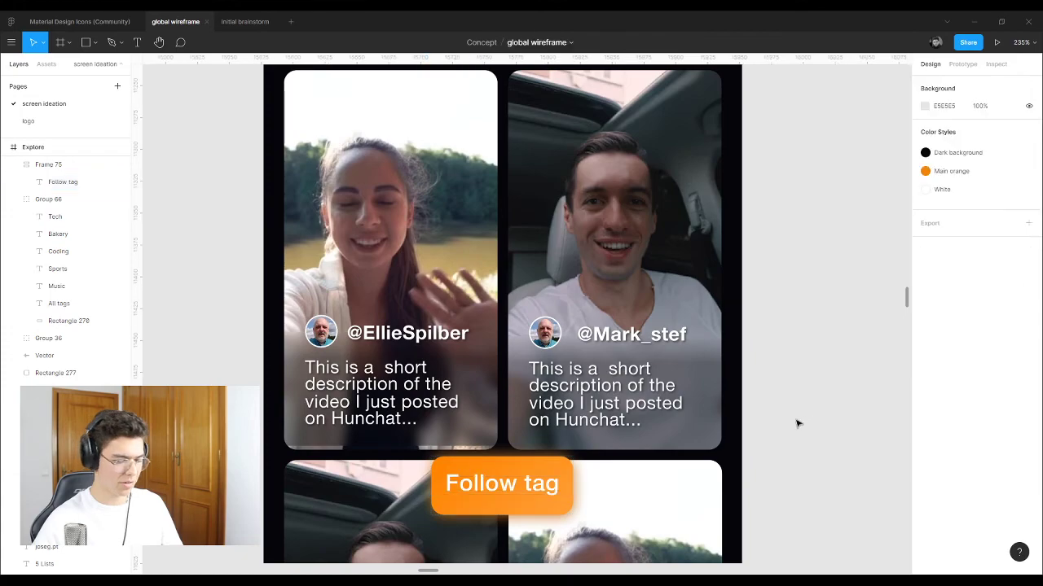
scroll(446, 345, "down", 2)
scroll(447, 345, "down", 2)
scroll(468, 399, "up", 5)
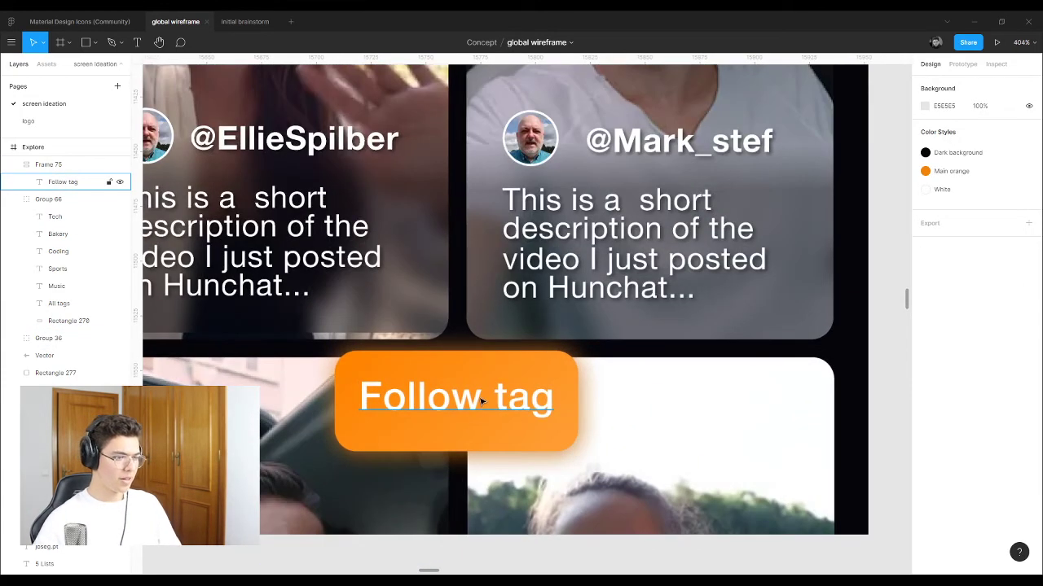
Step: Shorten the button and bottom-align the label, trimming its text box height
left_click(480, 393)
left_click_drag(476, 451, 479, 421)
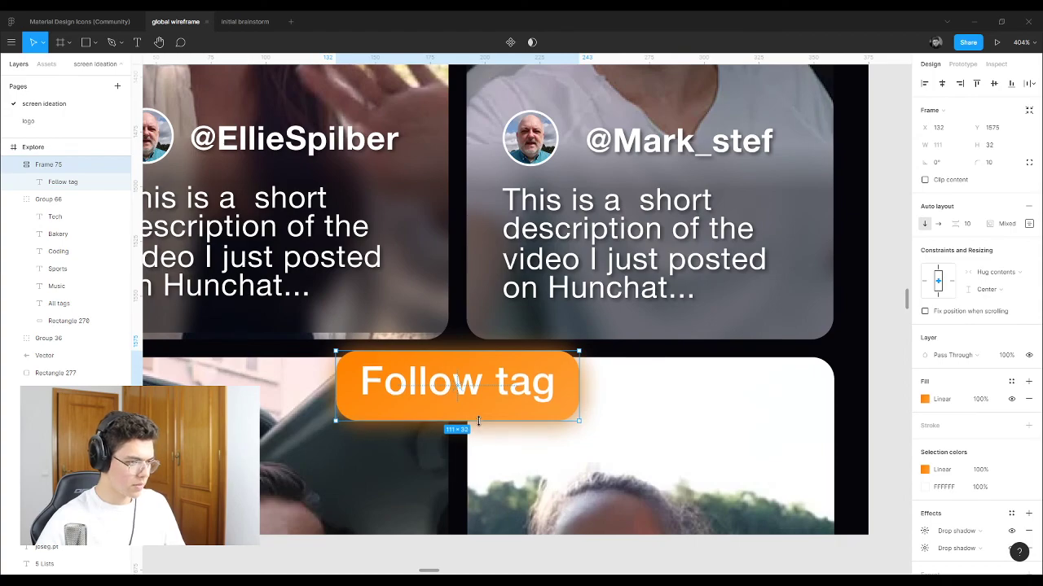
left_click(481, 391)
double_click(481, 391)
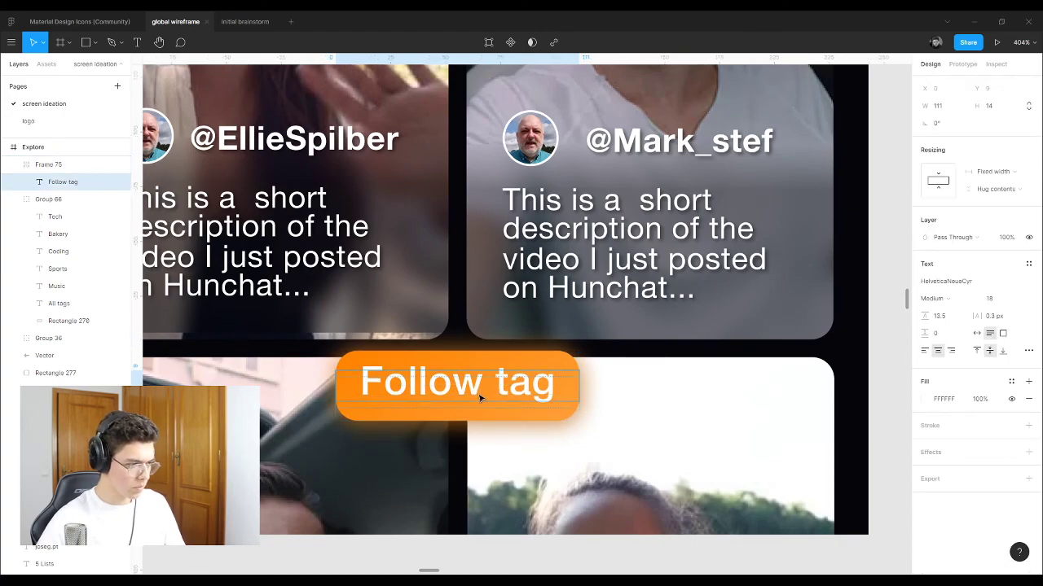
key("Escape")
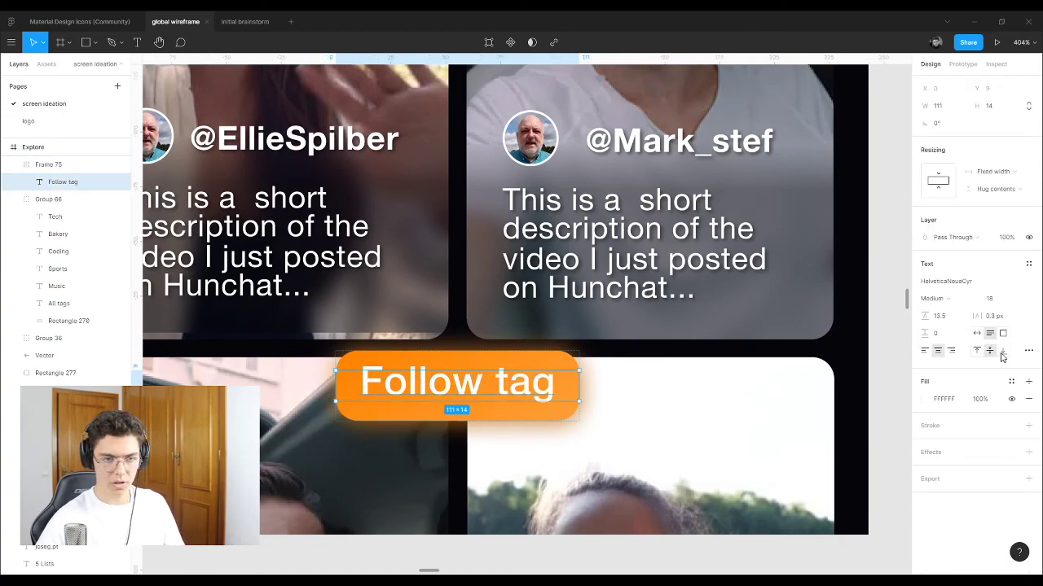
left_click(1002, 353)
left_click_drag(491, 399, 487, 409)
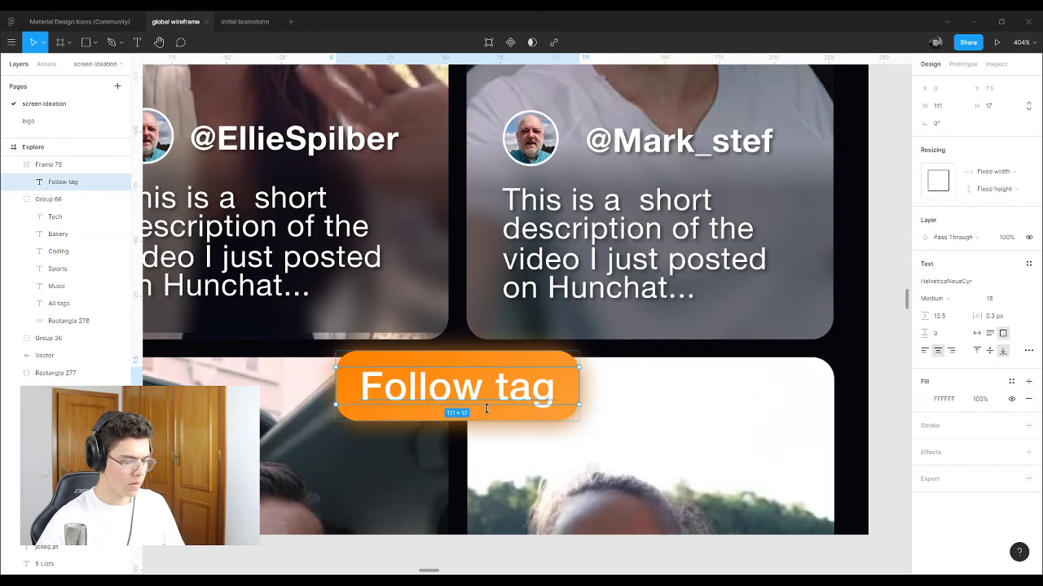
Step: Enlarge the Follow tag button to about 121 × 35
left_click(513, 444)
scroll(440, 399, "down", 5)
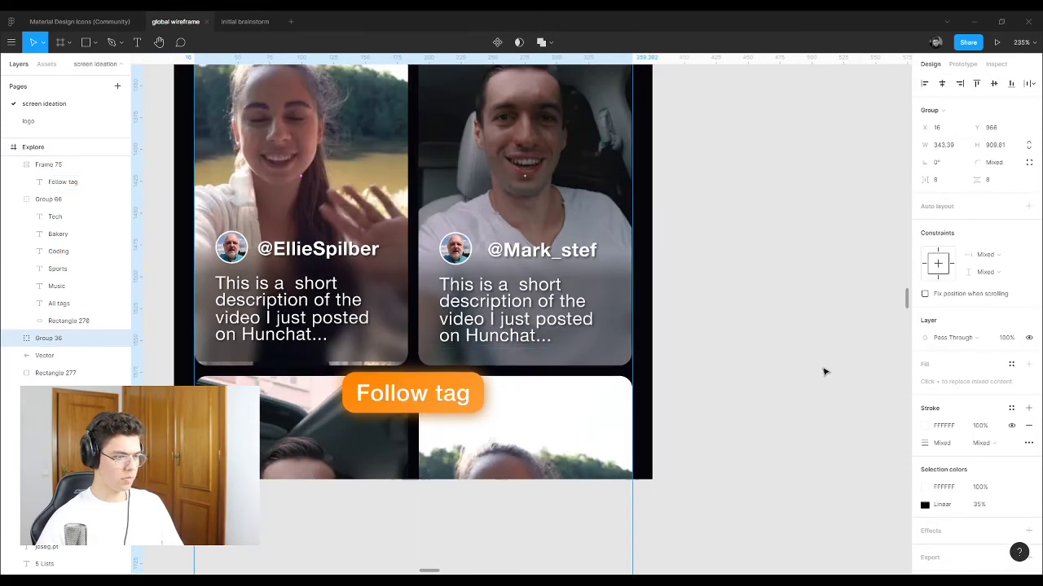
left_click(824, 367)
left_click(448, 399)
scroll(448, 399, "up", 5)
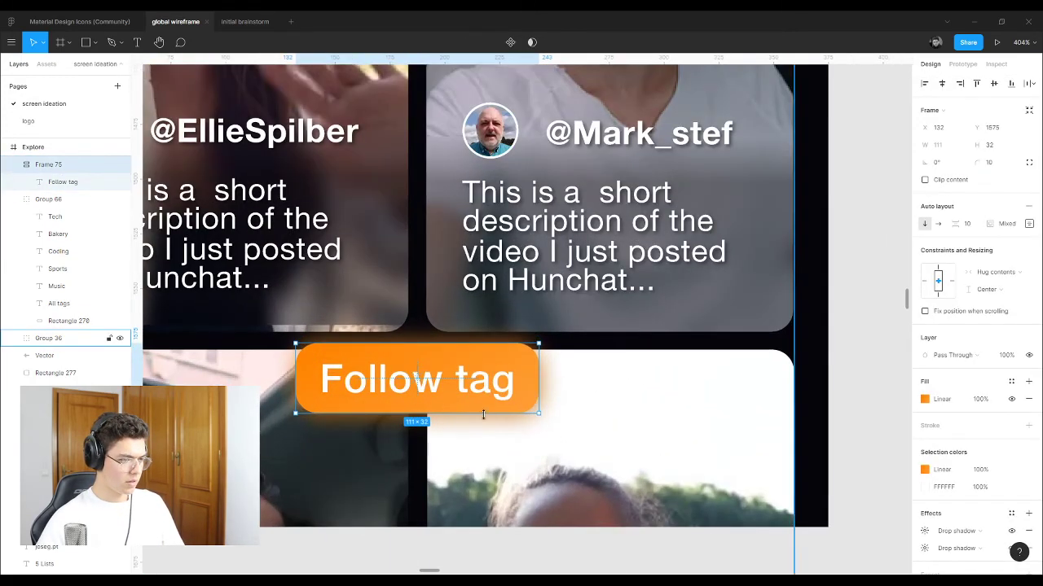
left_click_drag(459, 414, 456, 422)
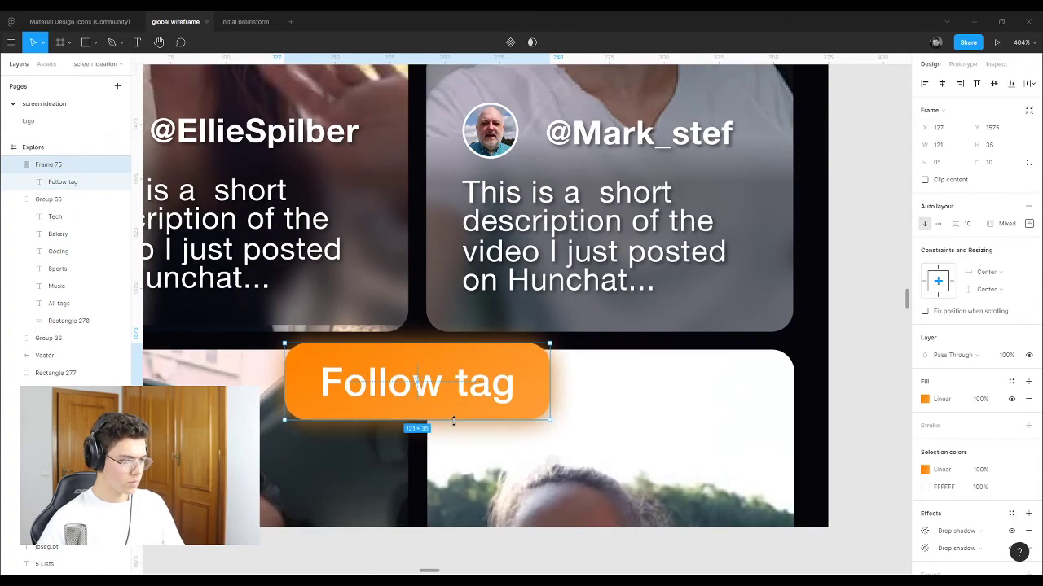
Step: Select the Follow tag on the left screen, nudge it up one pixel, then undo to restore it
left_click(855, 428)
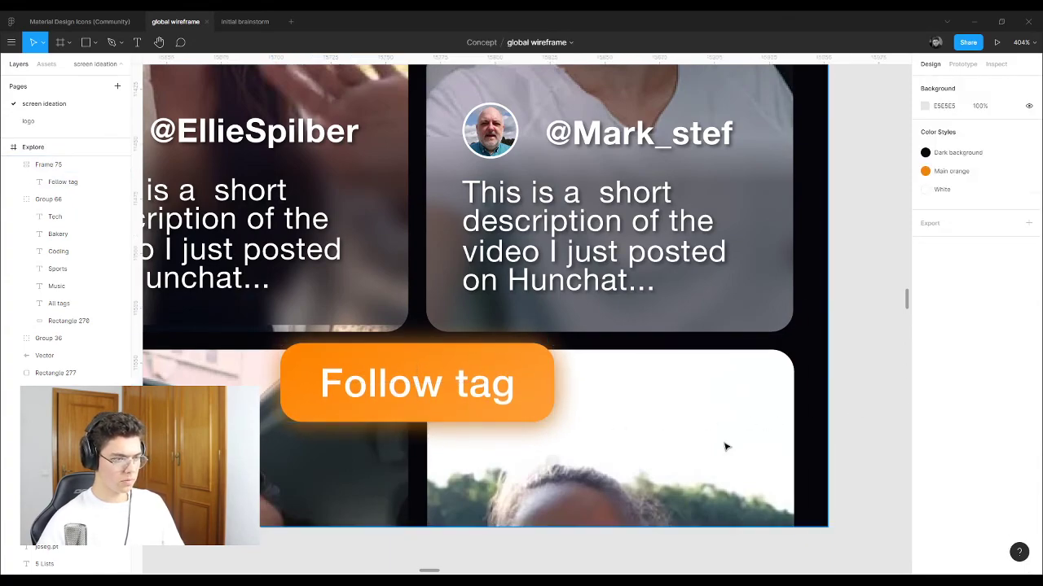
scroll(685, 456, "down", 4)
scroll(345, 386, "down", 6)
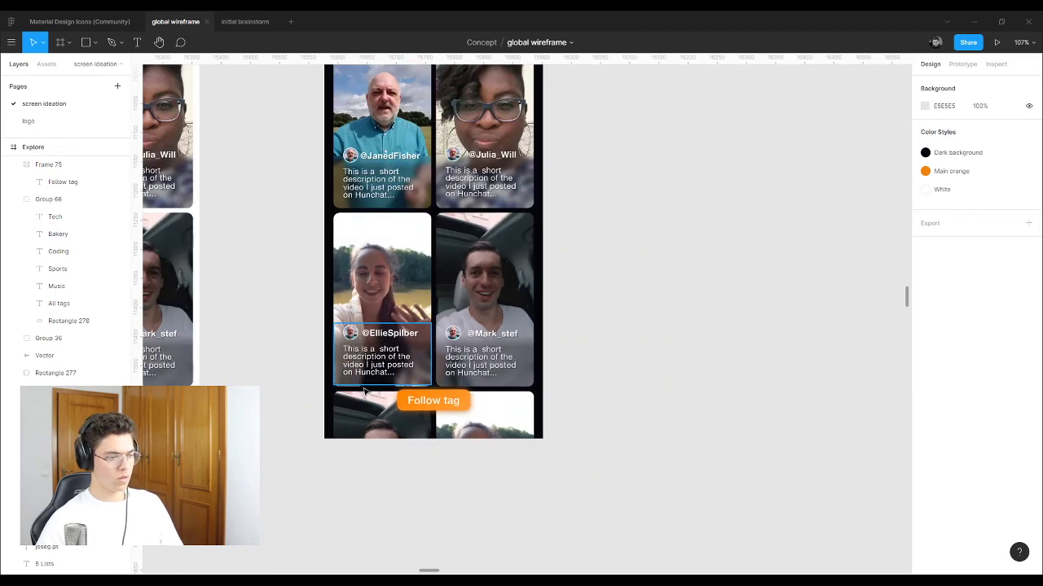
scroll(527, 467, "up", 3)
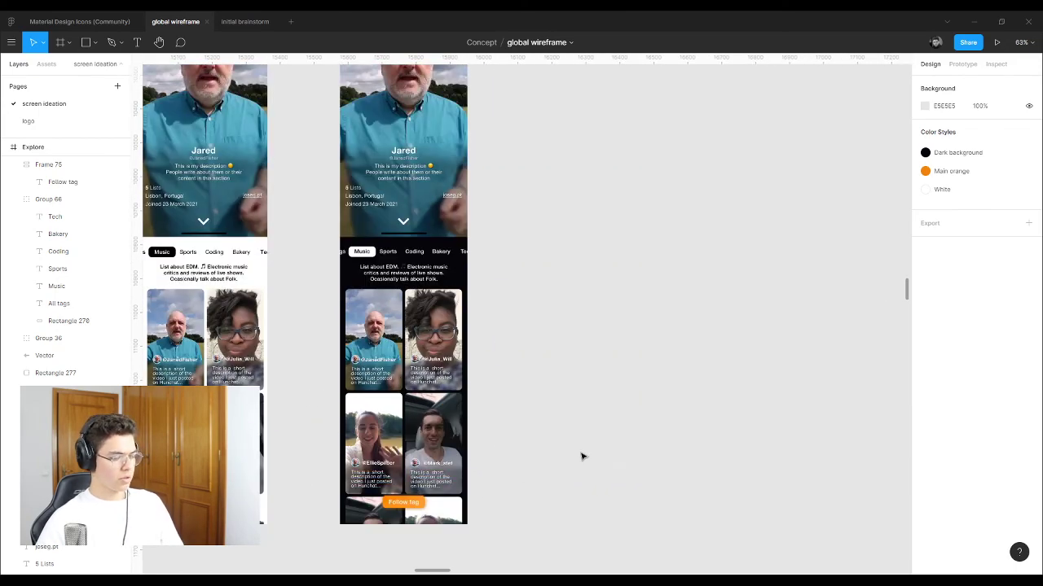
scroll(486, 526, "up", 5)
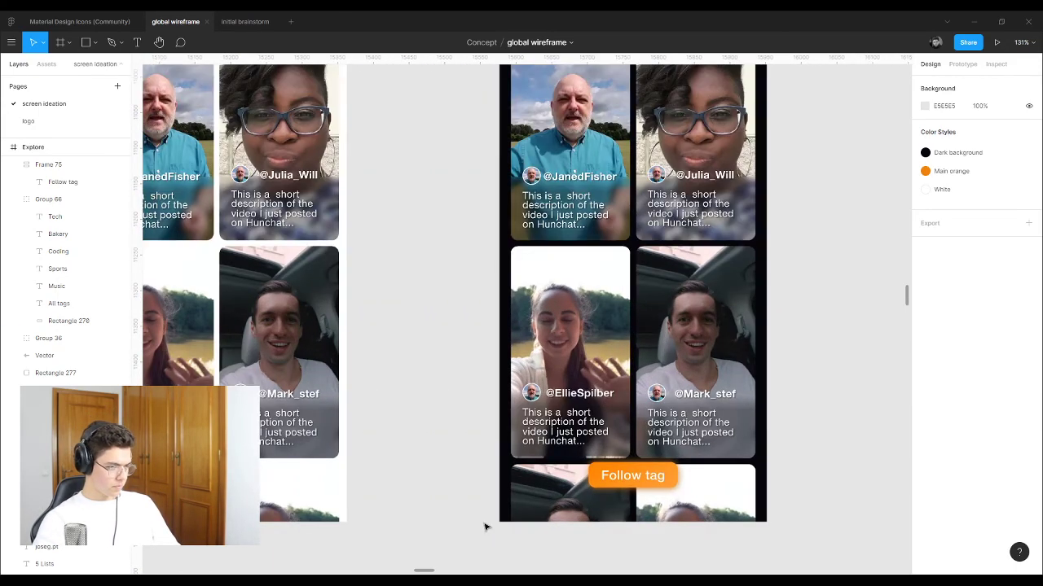
left_click(49, 164)
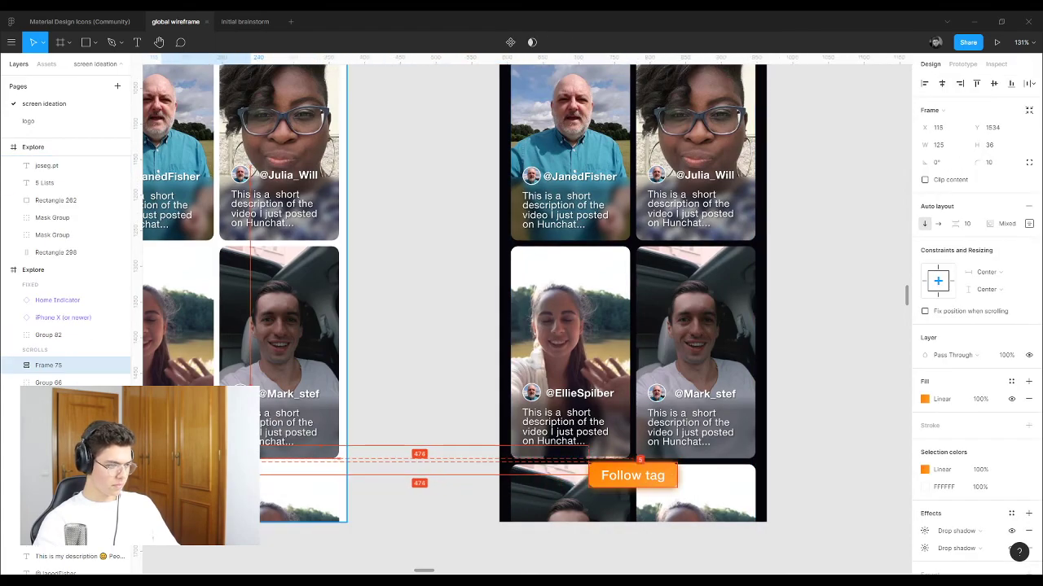
left_click(48, 164)
key("Up")
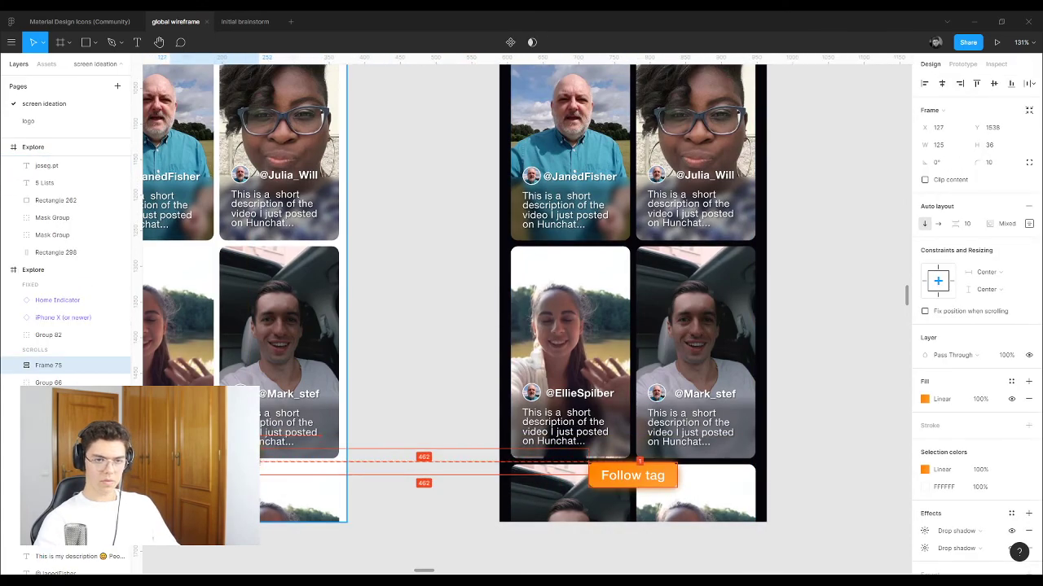
key("ctrl+z")
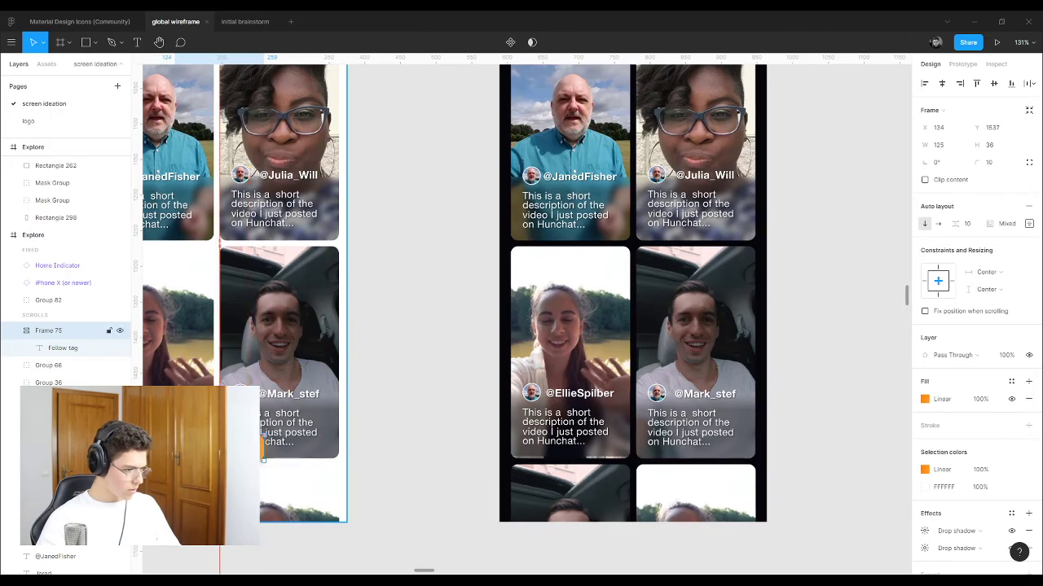
scroll(261, 466, "down", 3)
scroll(261, 466, "up", 6)
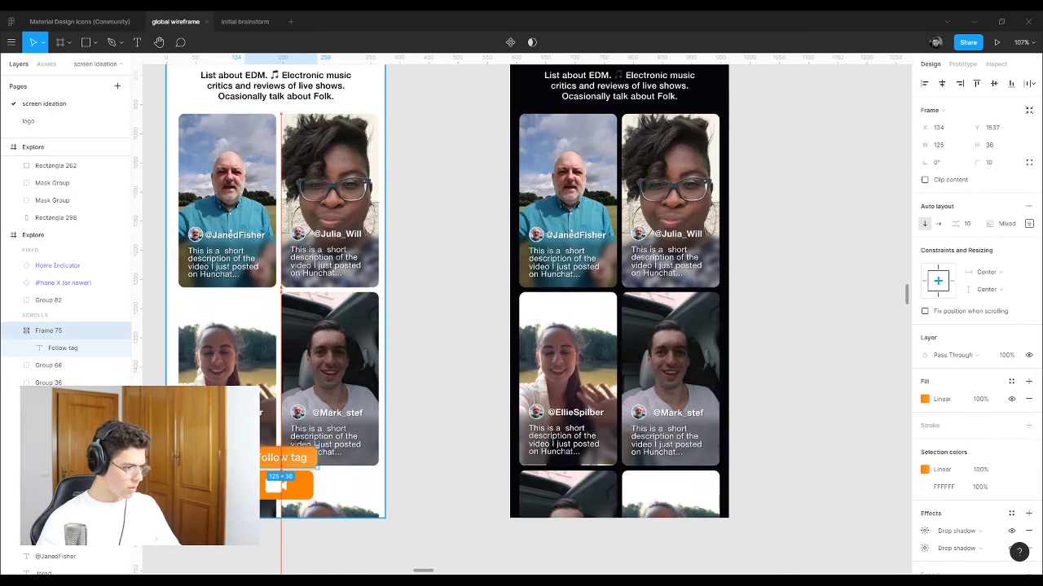
Step: Glance at the logo page, return to screen ideation and undo a stray Follow tag move
left_click(58, 121)
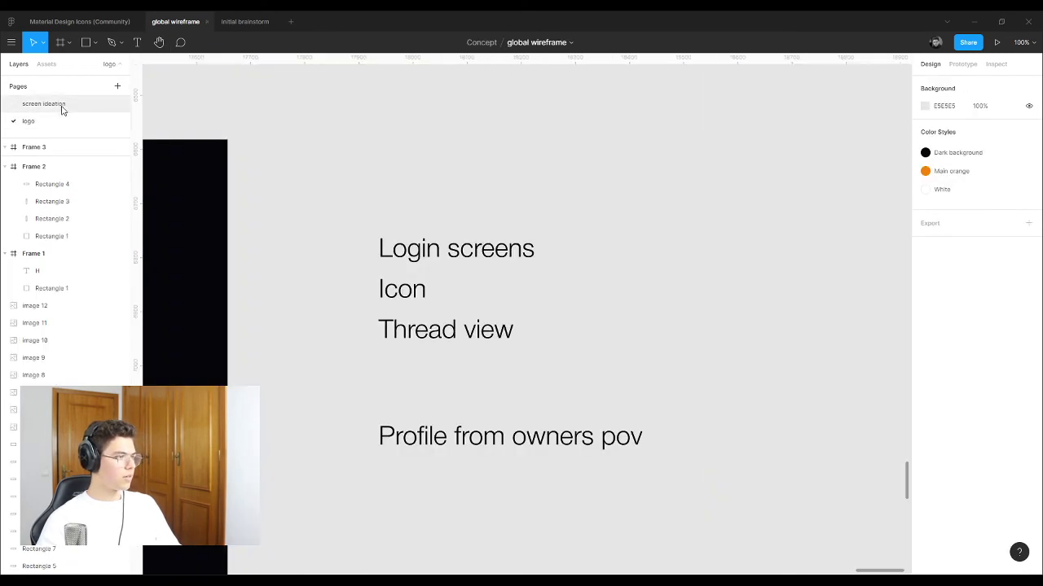
left_click(60, 106)
left_click_drag(330, 461, 323, 464)
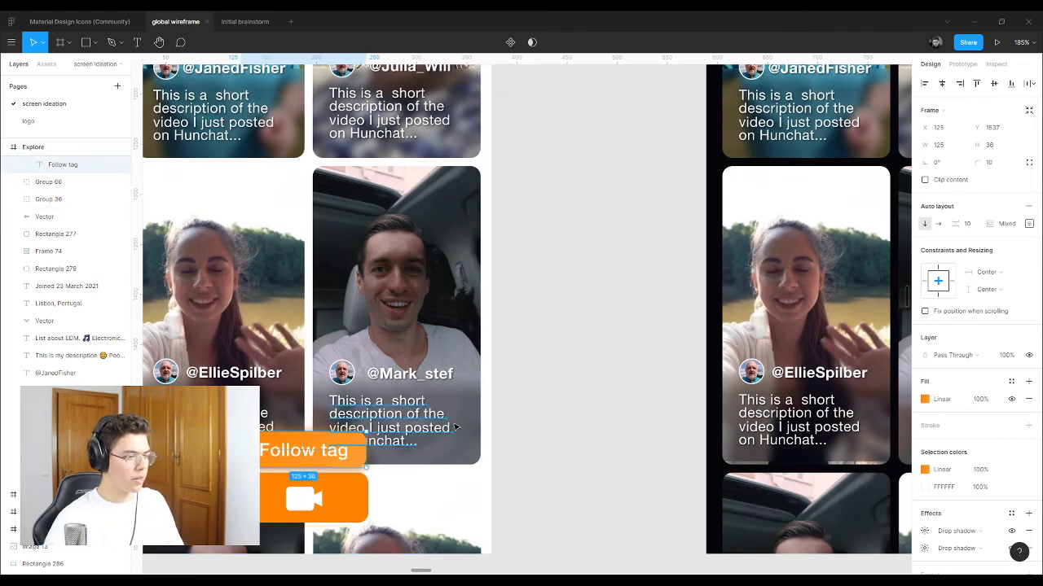
scroll(418, 438, "down", 5)
scroll(418, 437, "up", 3)
scroll(418, 438, "down", 2)
left_click_drag(395, 499, 383, 170)
key("Escape")
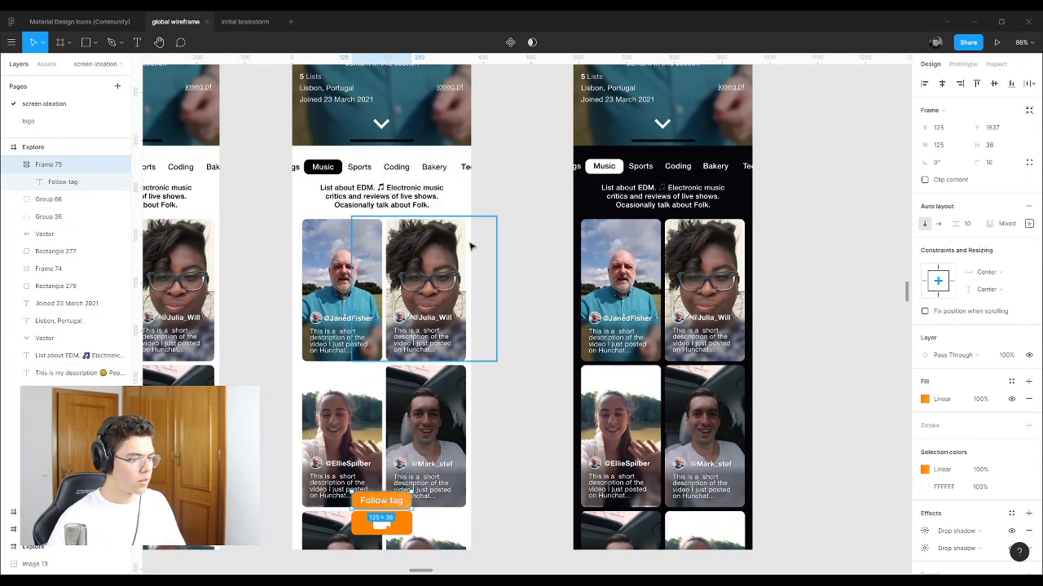
key("ctrl+z")
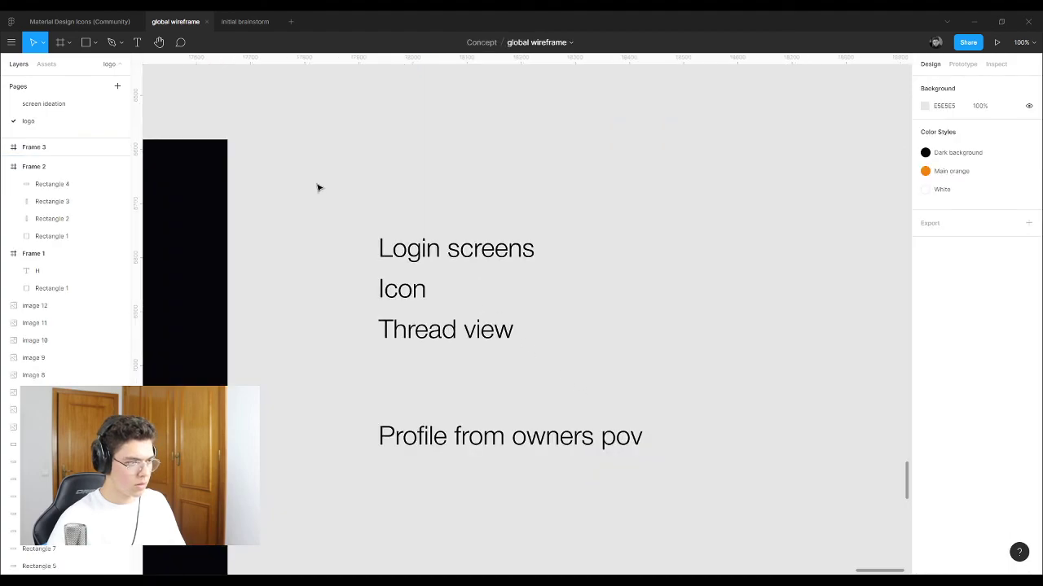
left_click(49, 105)
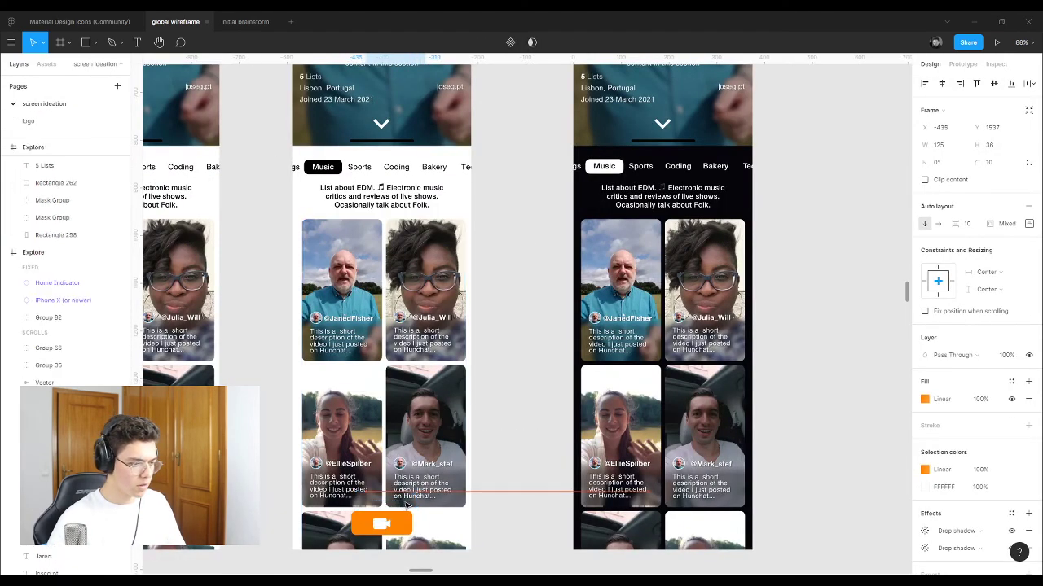
Step: Drag the Follow tag onto the bottom of the dark Explore screen's grid, at X 125, Y 1578
left_click_drag(407, 505, 673, 527)
left_click(798, 406)
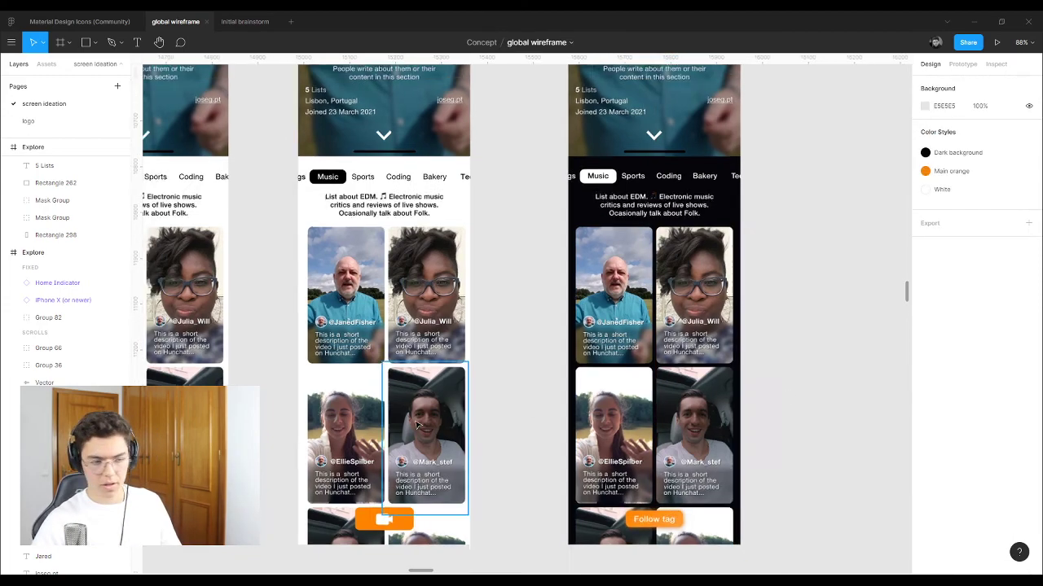
scroll(624, 526, "down", 3)
scroll(596, 479, "up", 5)
scroll(597, 479, "up", 5)
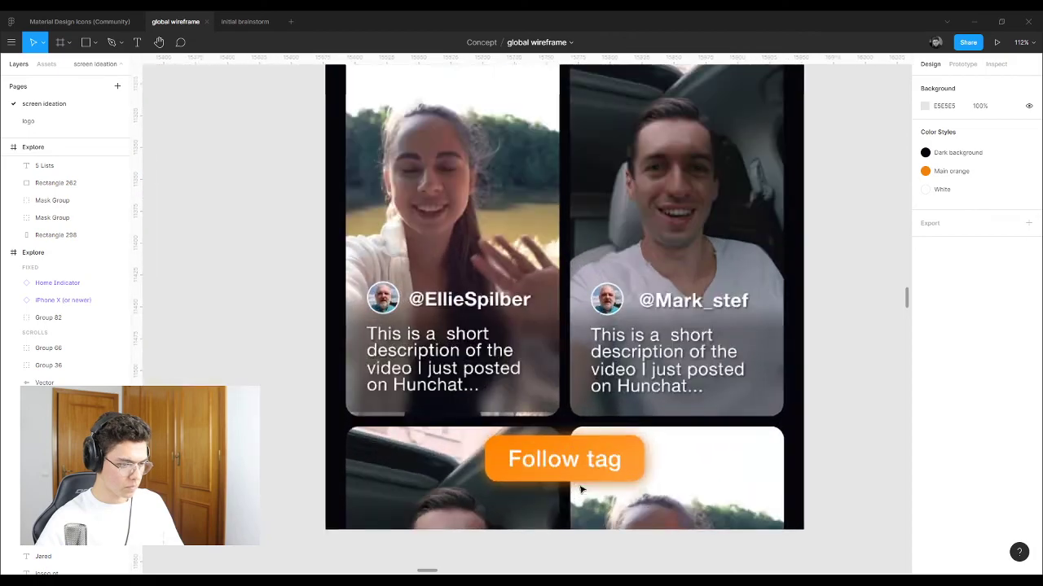
left_click(573, 444)
scroll(572, 444, "down", 5)
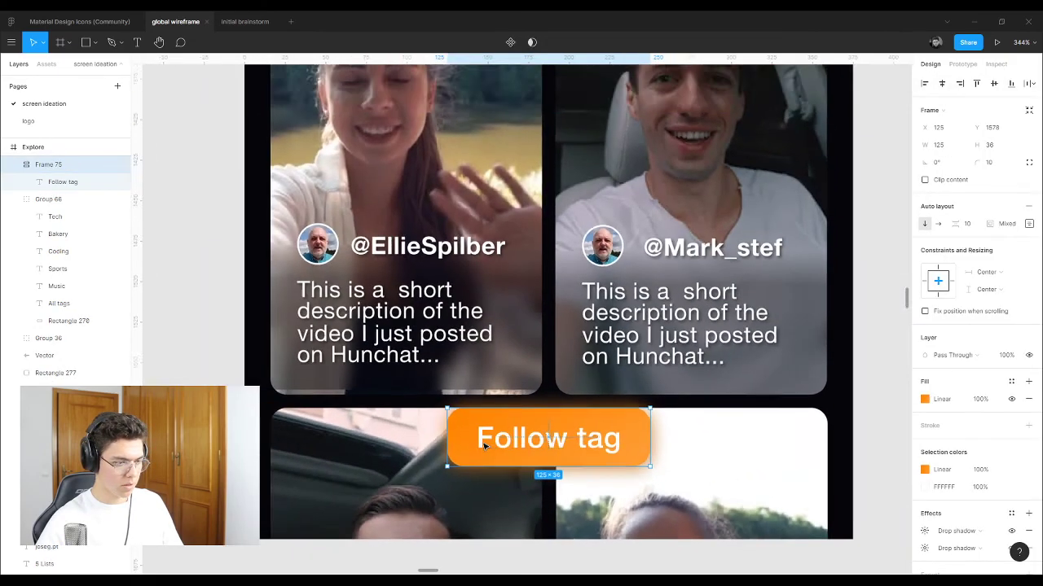
left_click(709, 422)
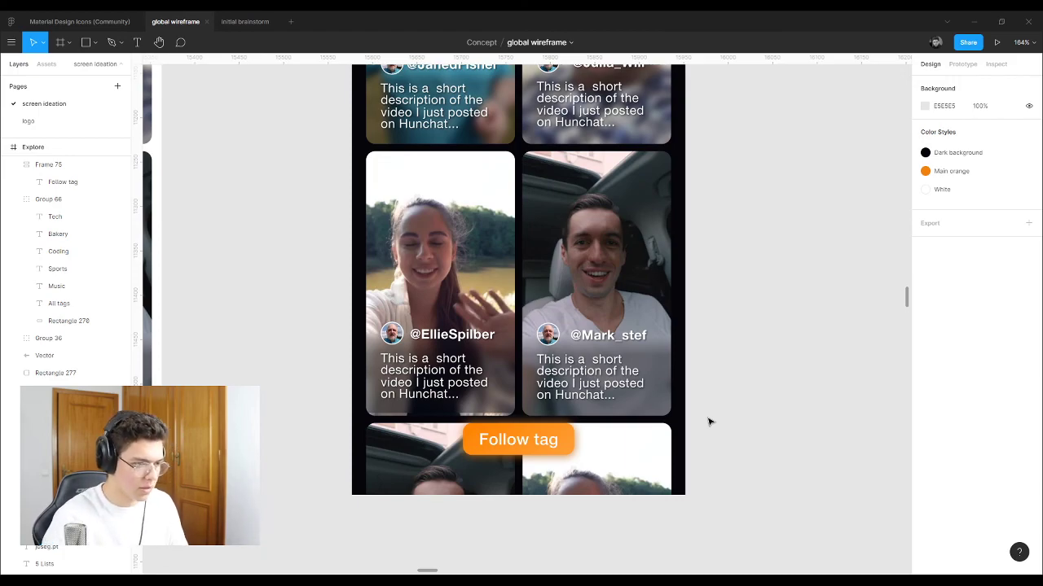
scroll(709, 422, "up", 10)
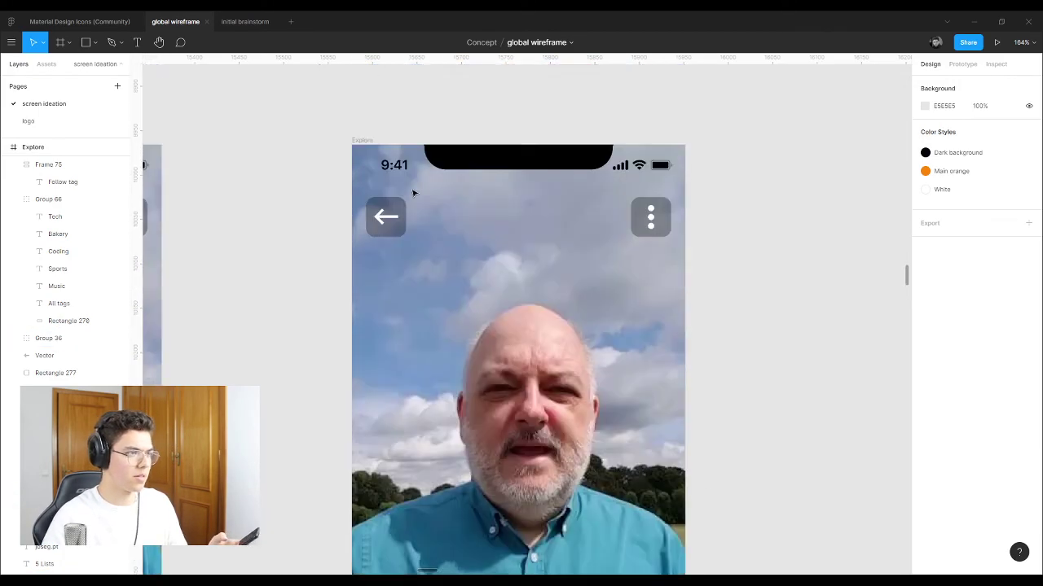
scroll(413, 193, "up", 3)
left_click(363, 248)
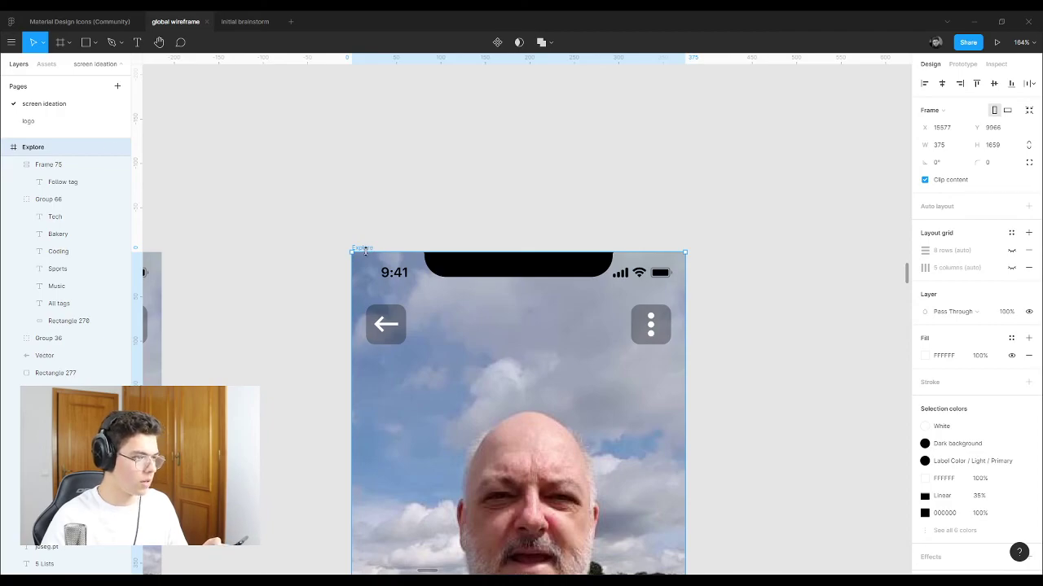
scroll(437, 458, "left", 6)
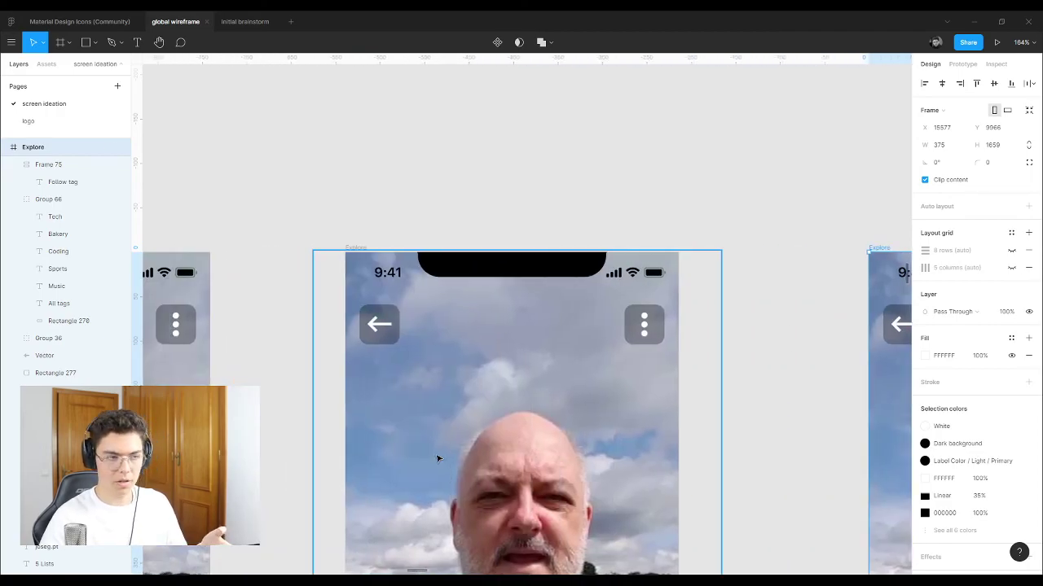
left_click(356, 248)
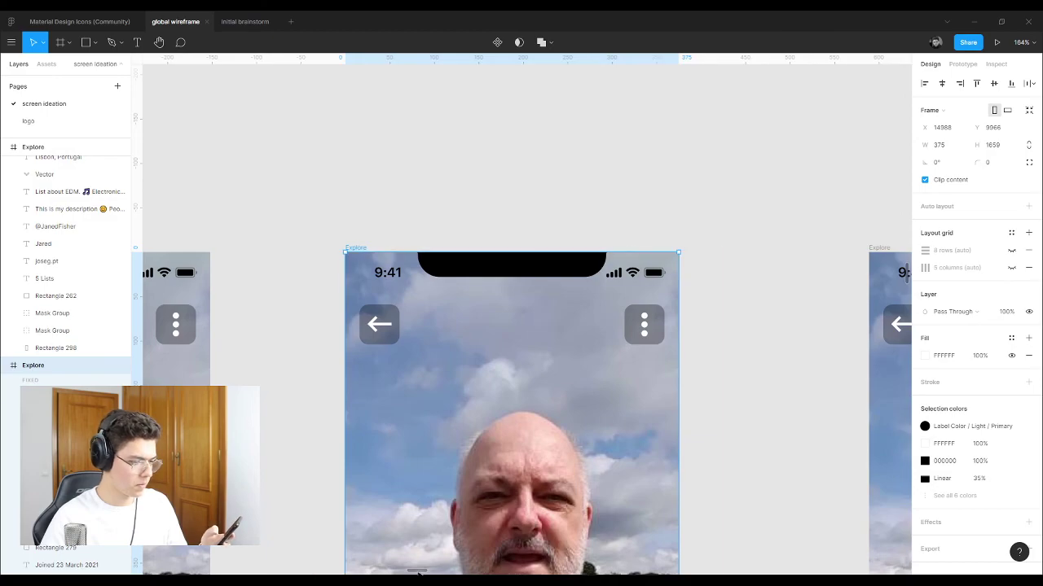
scroll(417, 572, "right", 3)
left_click(223, 248)
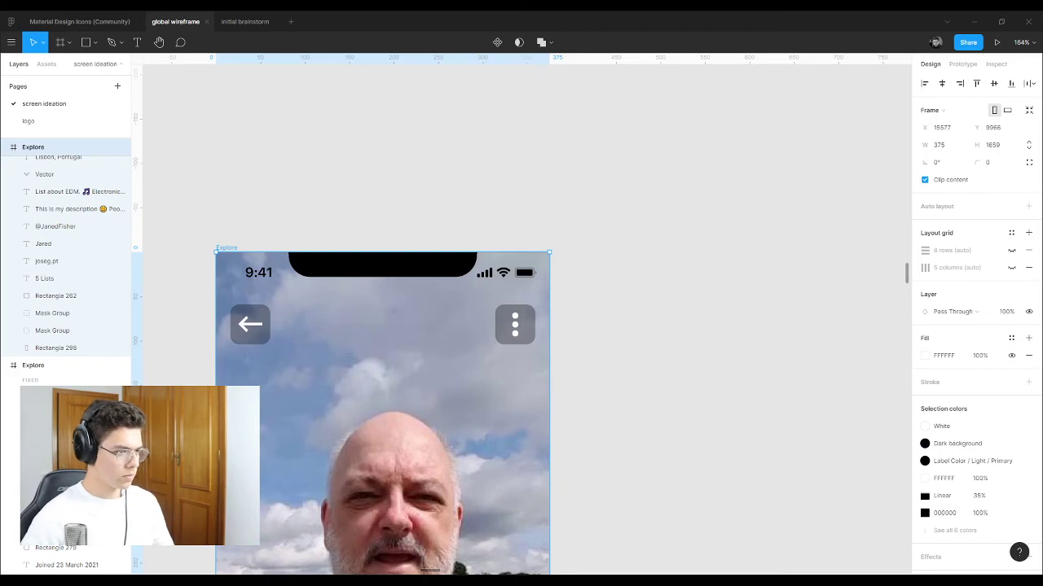
Step: Set the Follow tag button's label to font size 20
scroll(586, 363, "down", 5)
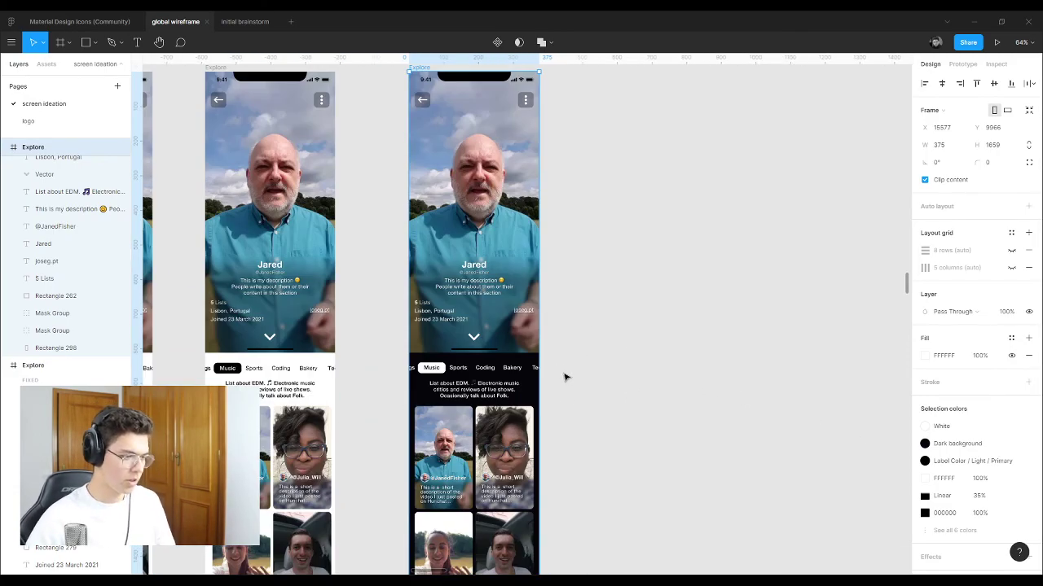
scroll(566, 377, "down", 3)
scroll(479, 535, "up", 10)
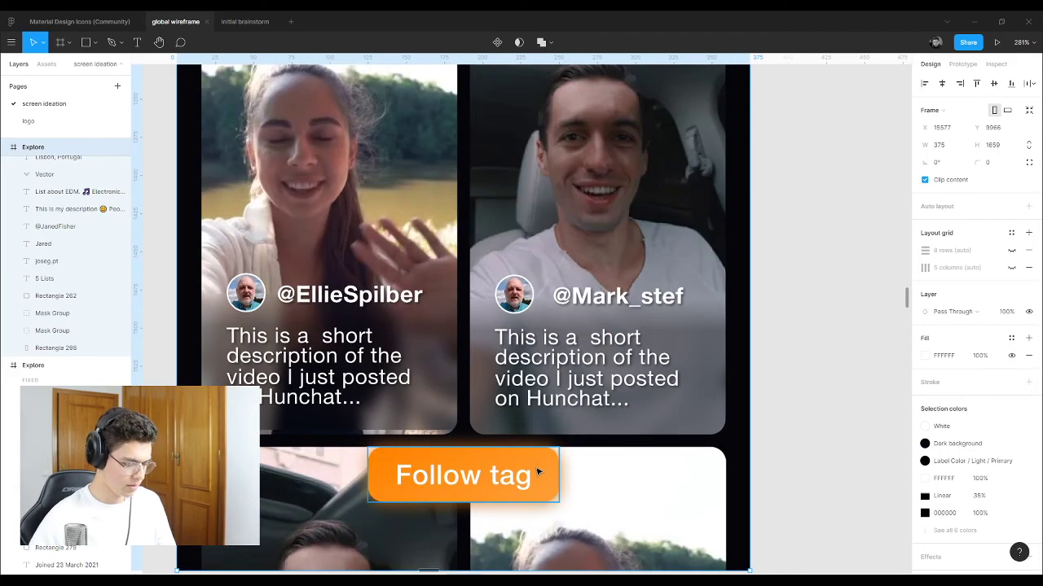
left_click(540, 472)
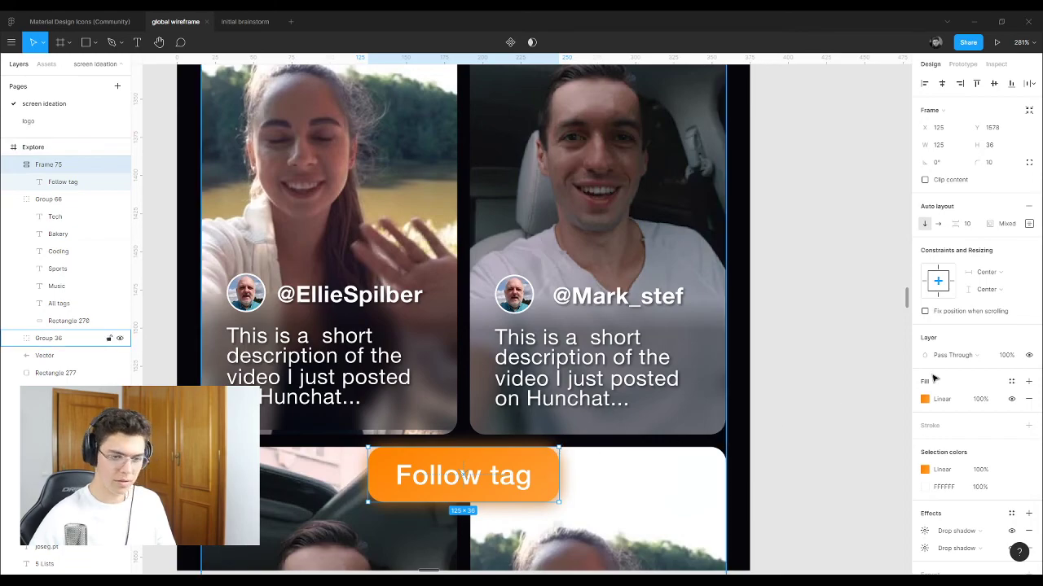
double_click(506, 483)
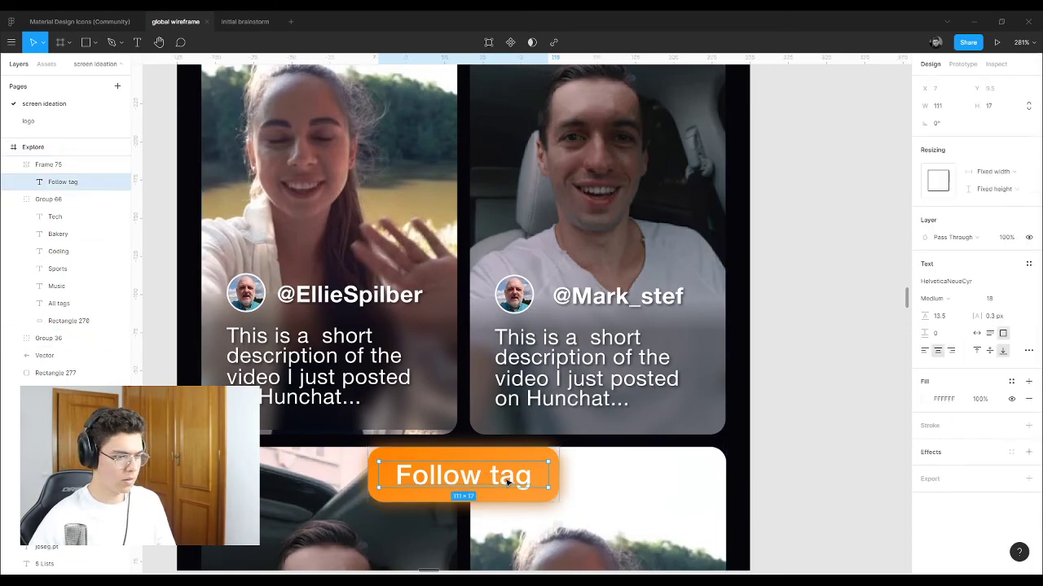
left_click(1000, 302)
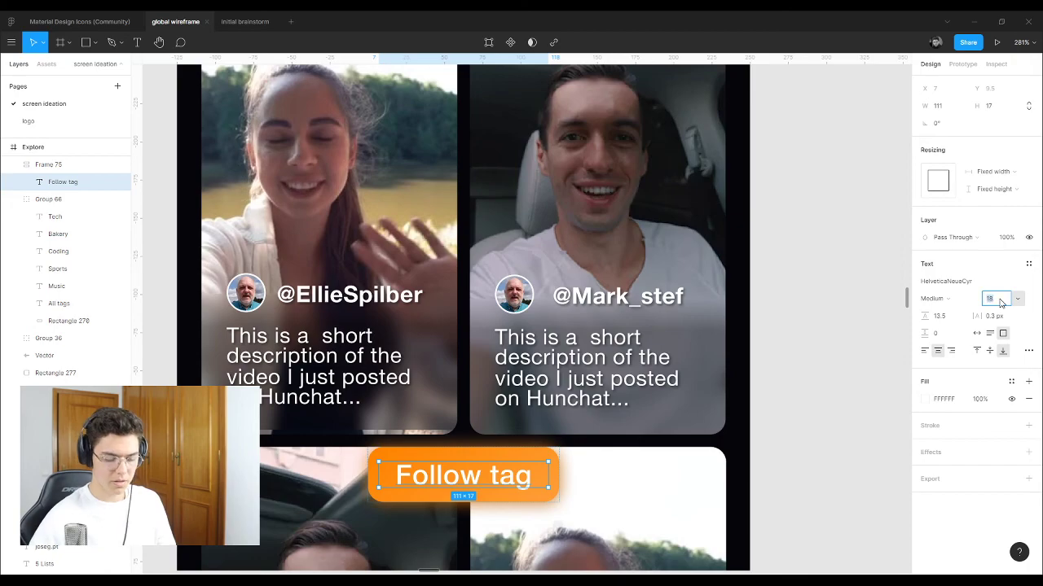
key("Return")
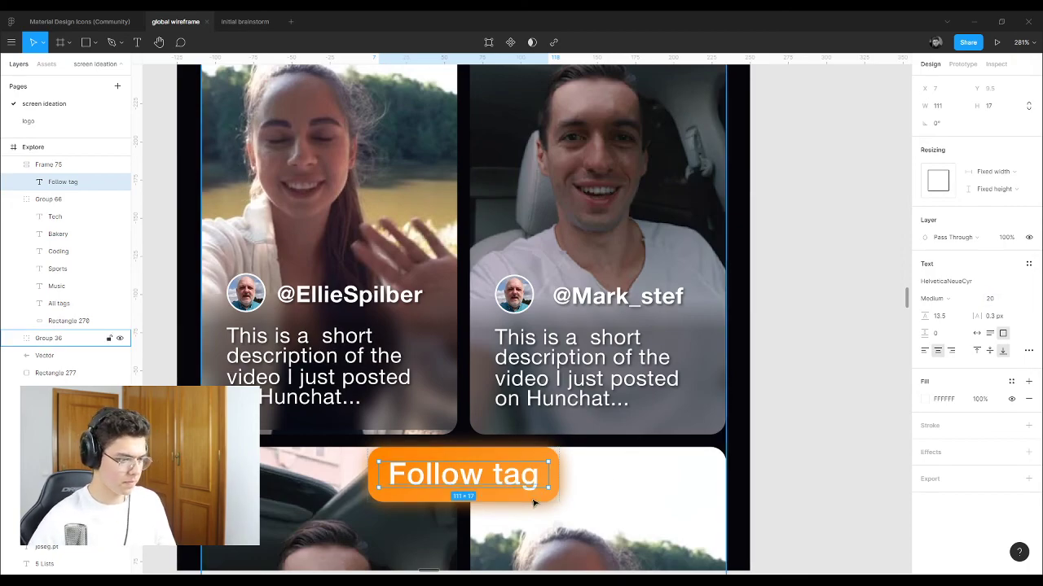
key("Escape")
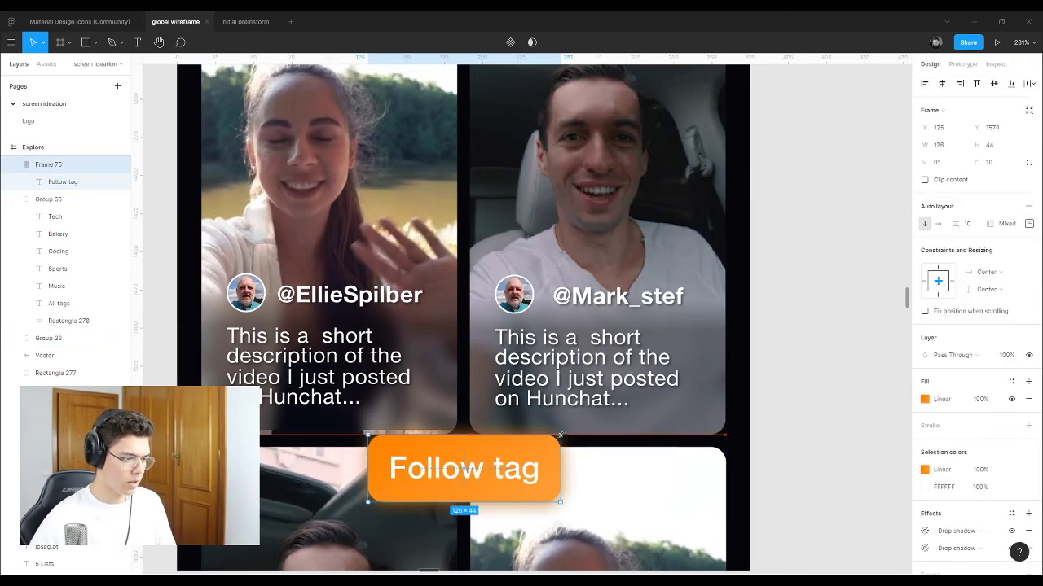
Step: Enlarge the Follow tag frame to 139 × 40 and centre it horizontally over the grid
left_click_drag(561, 442, 577, 440)
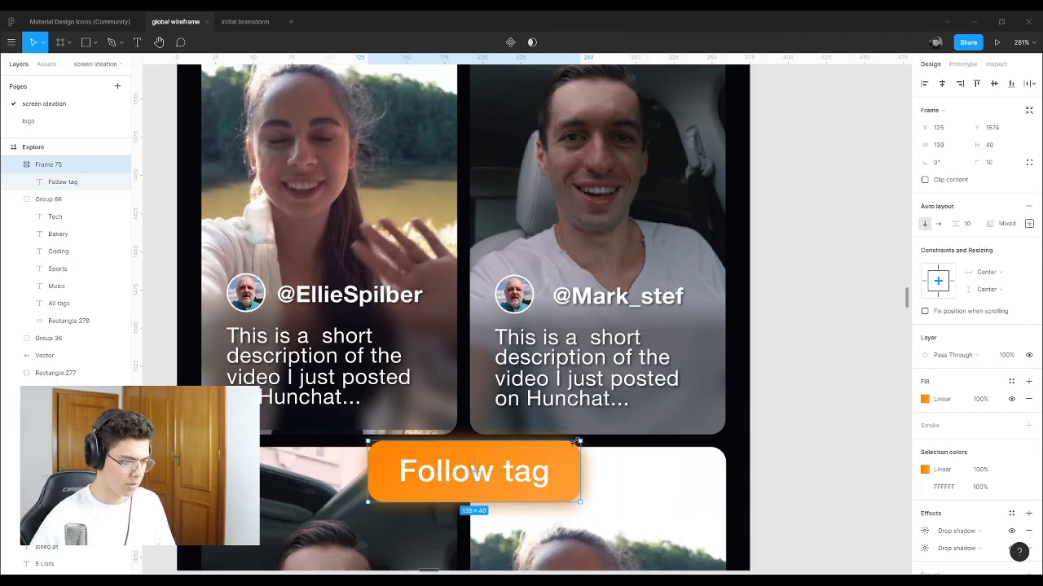
left_click(942, 83)
left_click(813, 313)
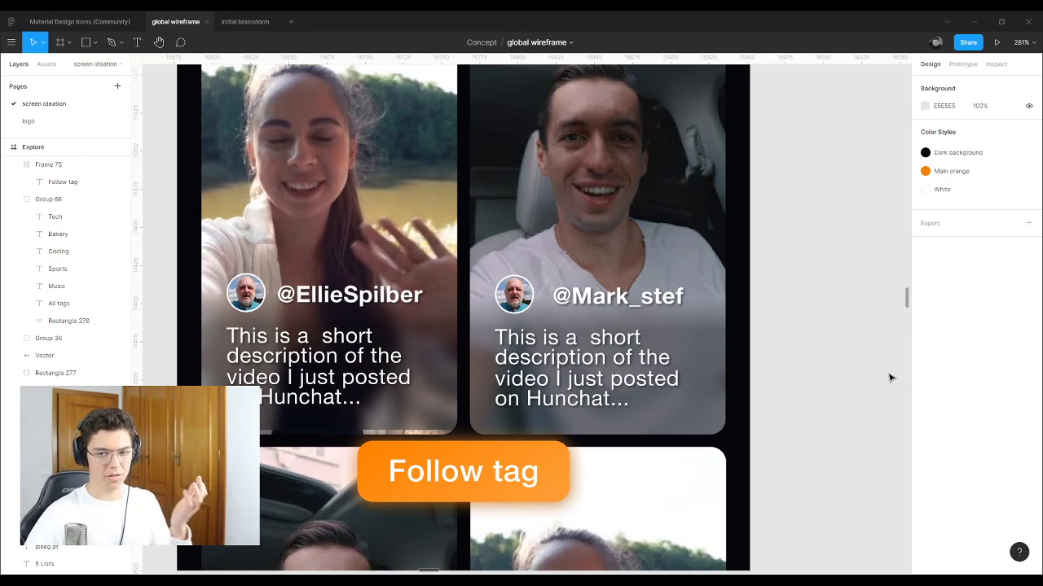
Step: Move the tall Explore frame beside the profile screenshot
scroll(892, 383, "down", 3)
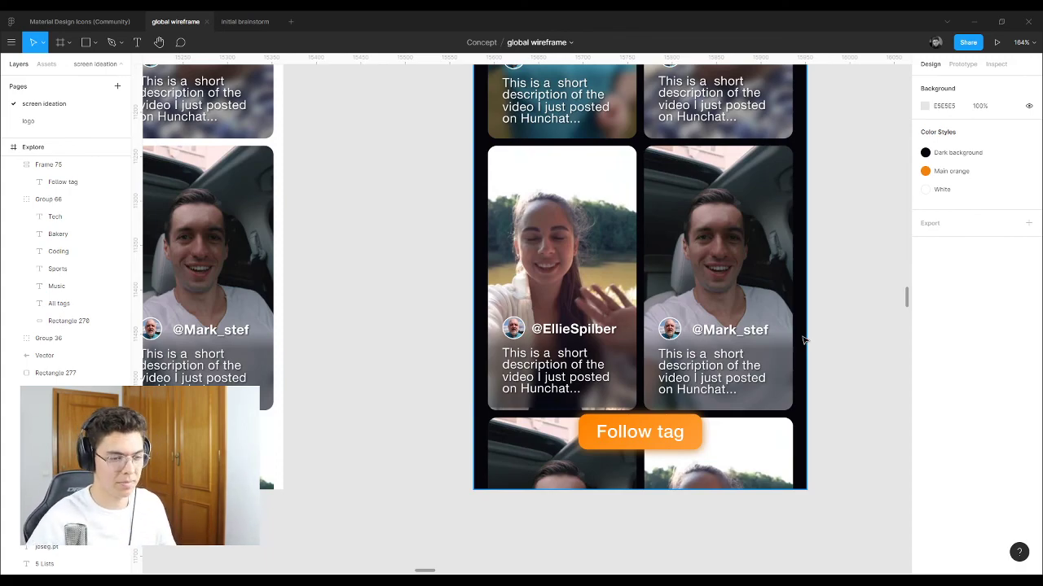
scroll(802, 340, "down", 10)
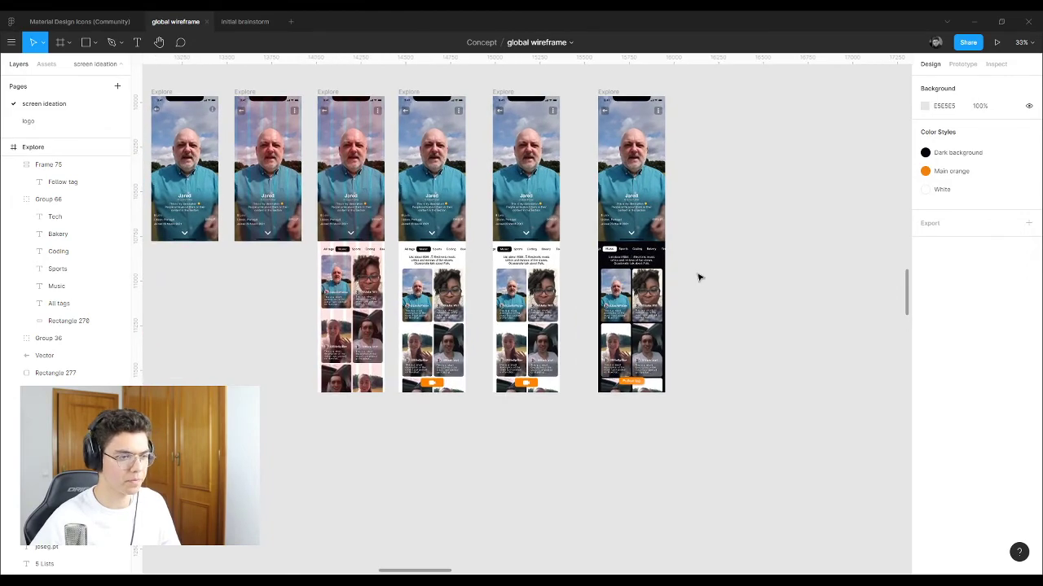
scroll(694, 121, "down", 5)
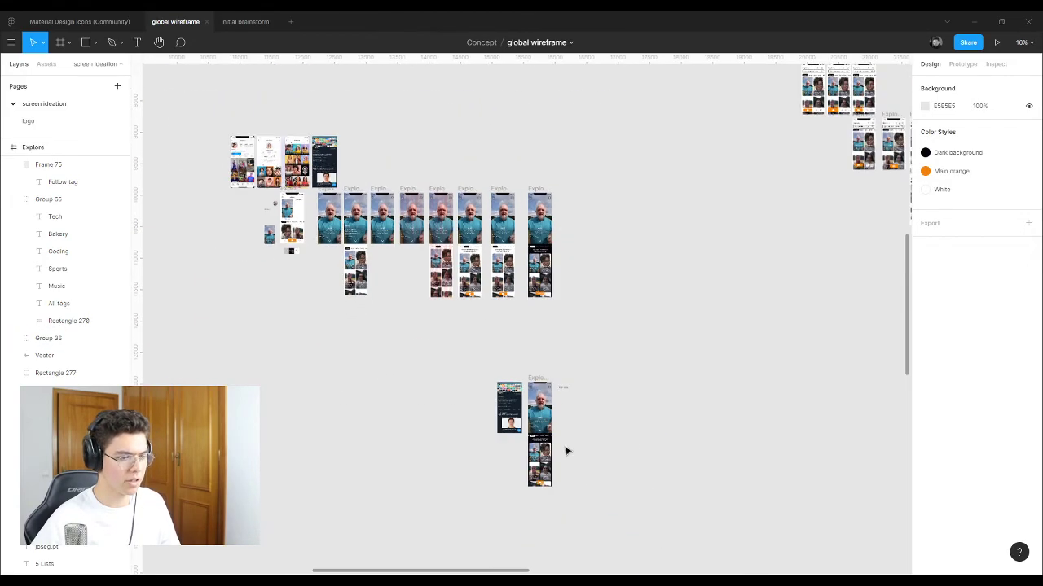
scroll(566, 451, "up", 3)
scroll(554, 435, "up", 3)
scroll(535, 339, "down", 2)
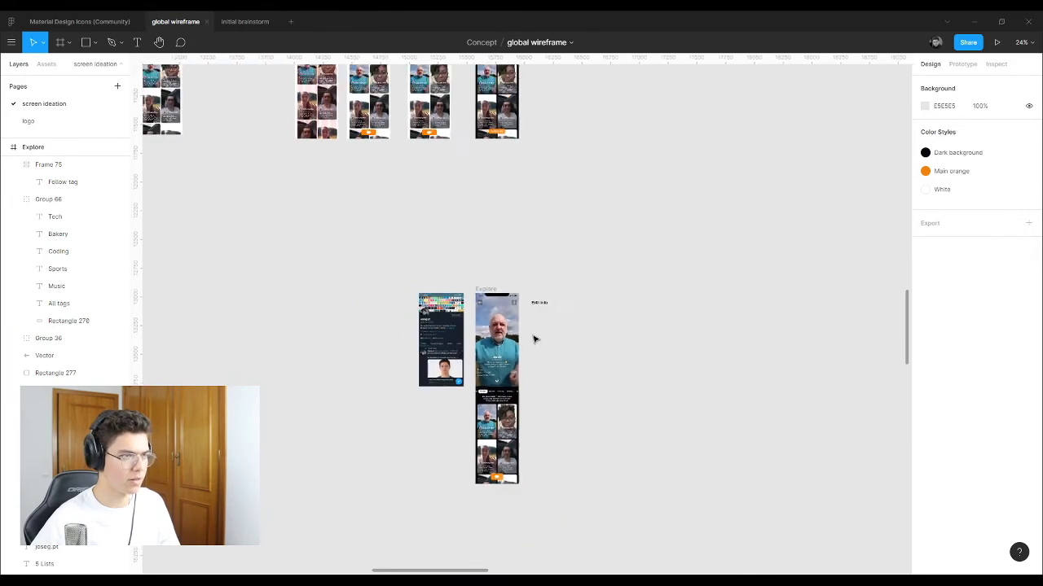
scroll(534, 339, "down", 2)
left_click(515, 363)
key("Delete")
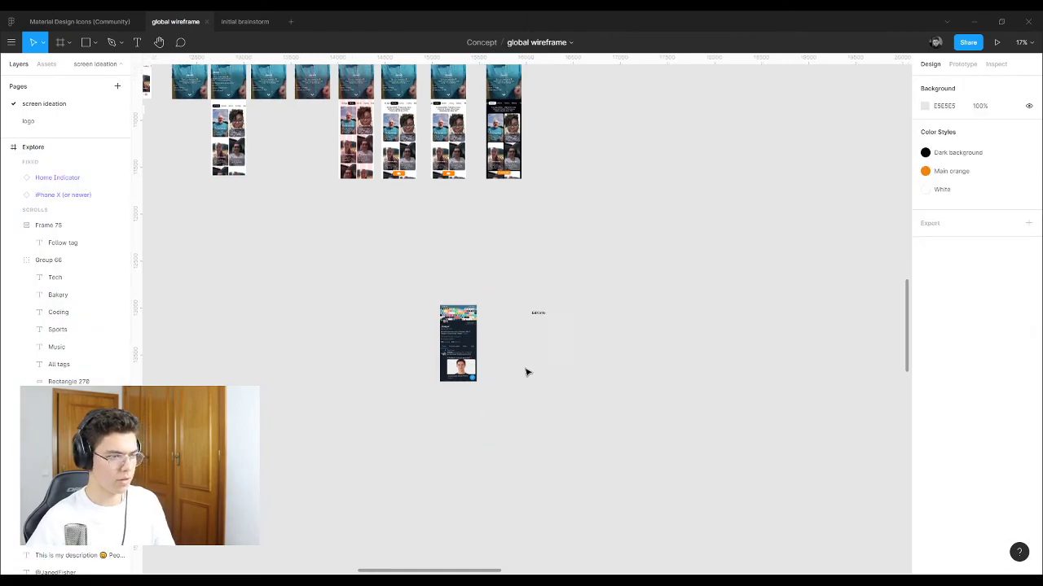
key("ctrl+z")
scroll(528, 231, "up", 2)
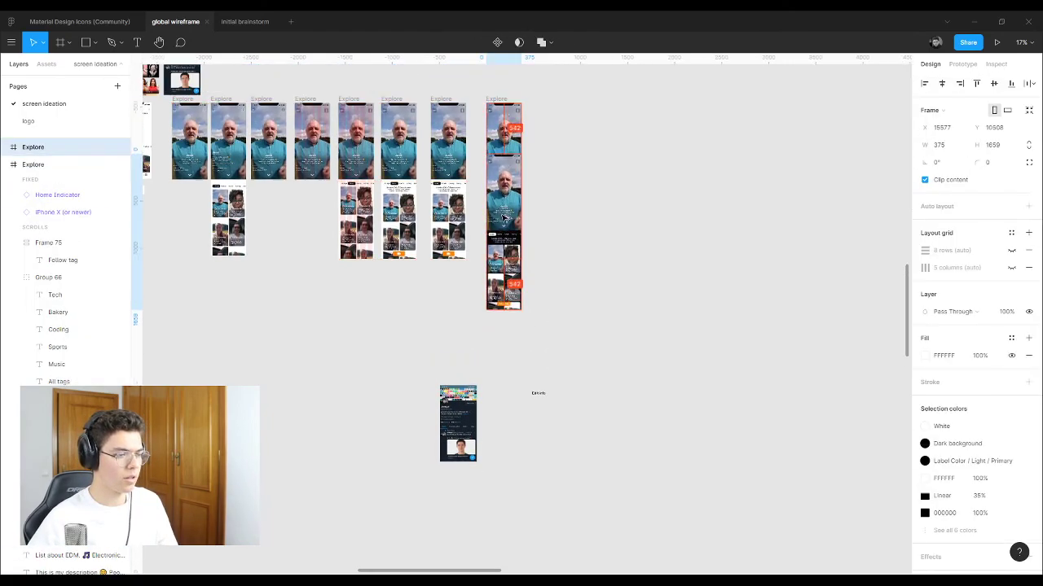
left_click_drag(505, 216, 515, 385)
Step: Move the 'Edit info' heading up above the frames
left_click(530, 430)
scroll(530, 430, "up", 4)
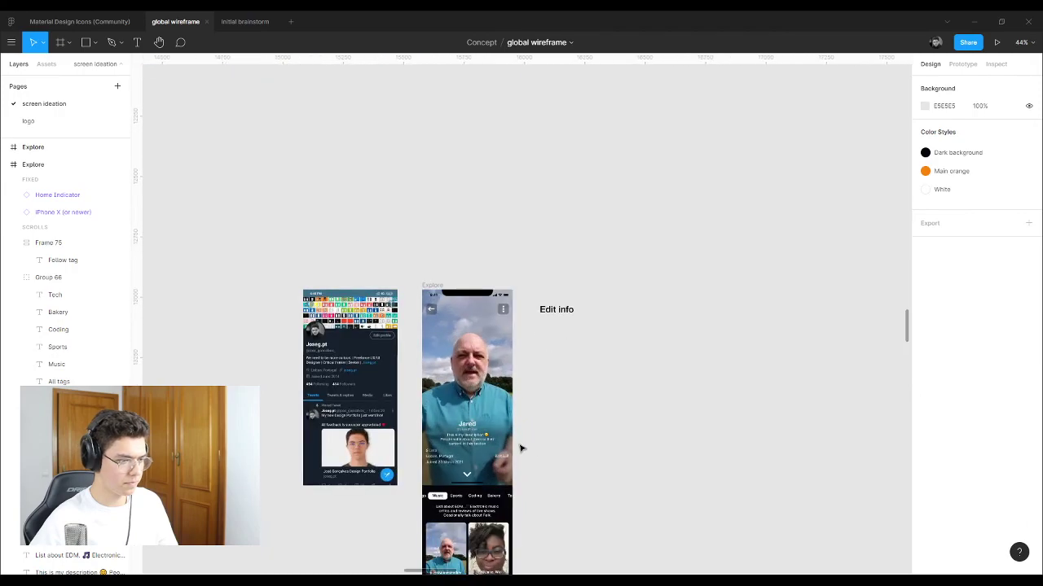
scroll(521, 448, "up", 3)
left_click_drag(578, 202, 600, 133)
key("Escape")
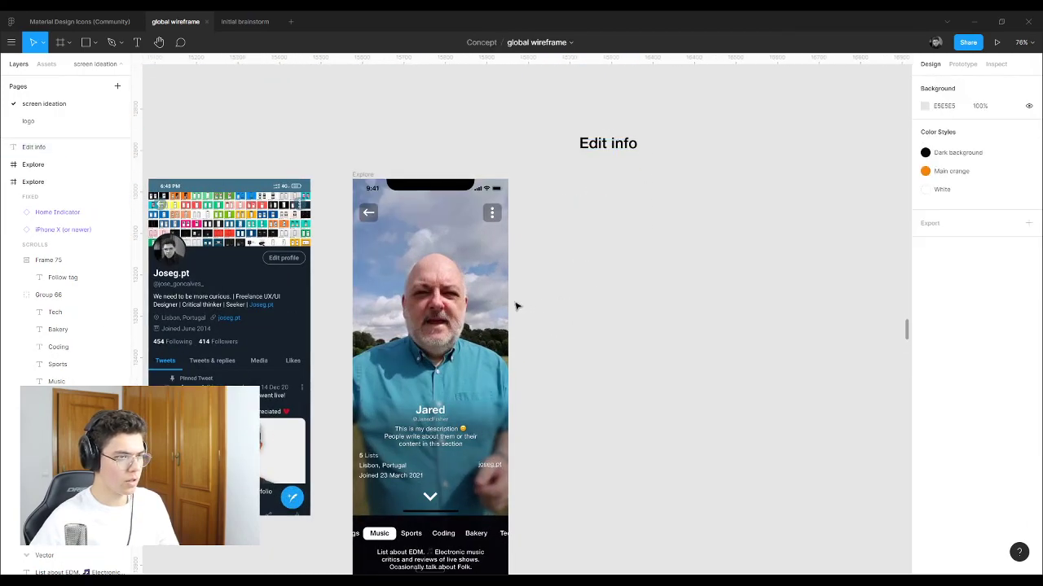
Step: Paste a copy of the Record frame to the right, aligned with the frames' tops
scroll(516, 306, "down", 10)
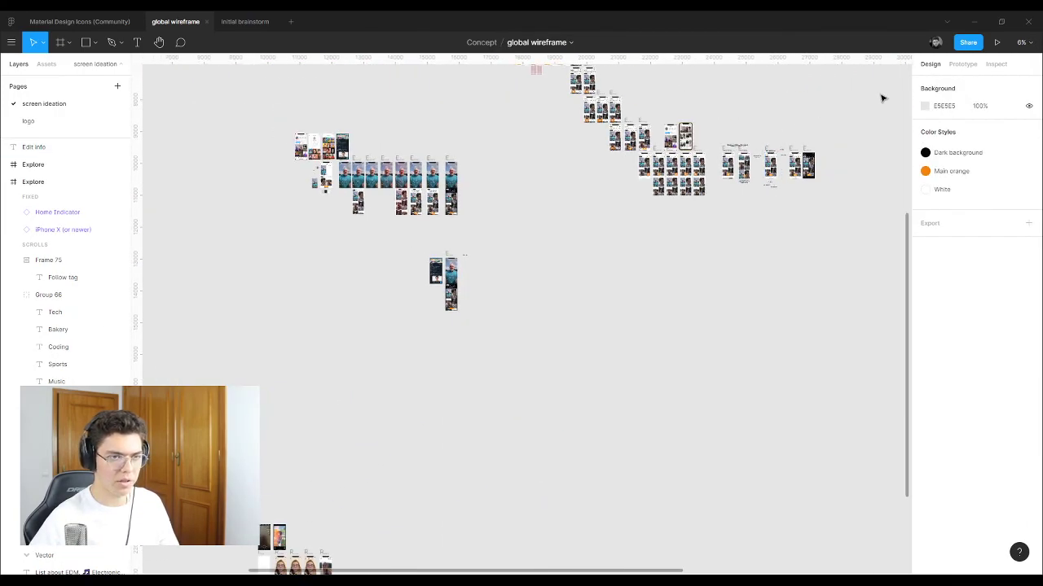
scroll(824, 135, "up", 5)
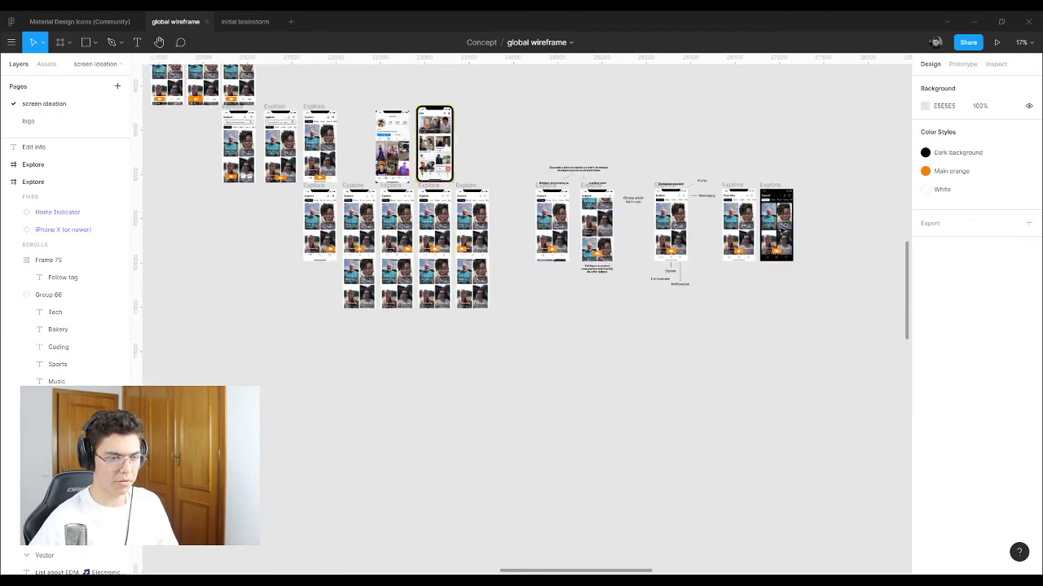
scroll(780, 231, "down", 6)
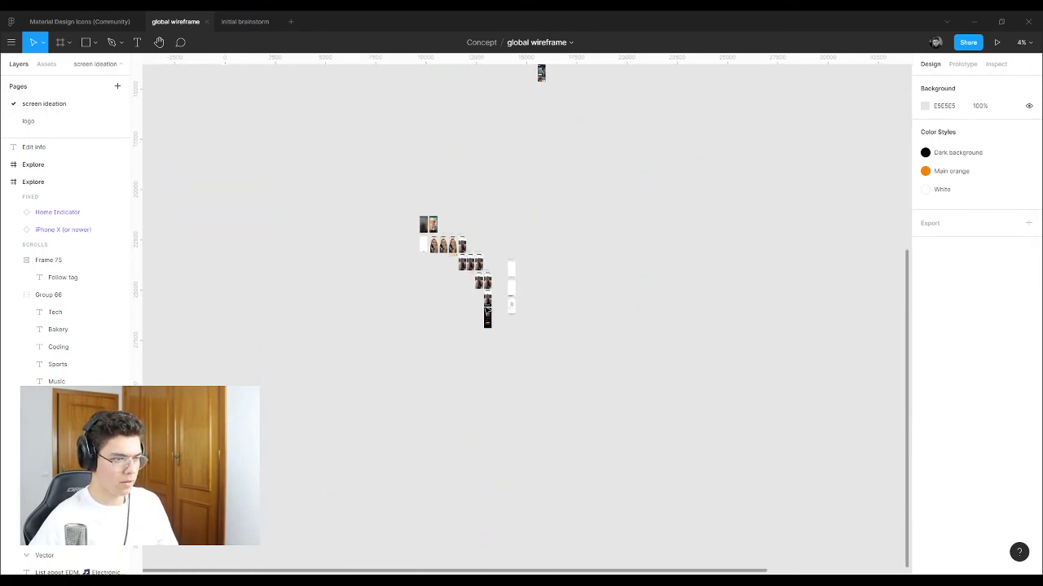
scroll(486, 311, "up", 10)
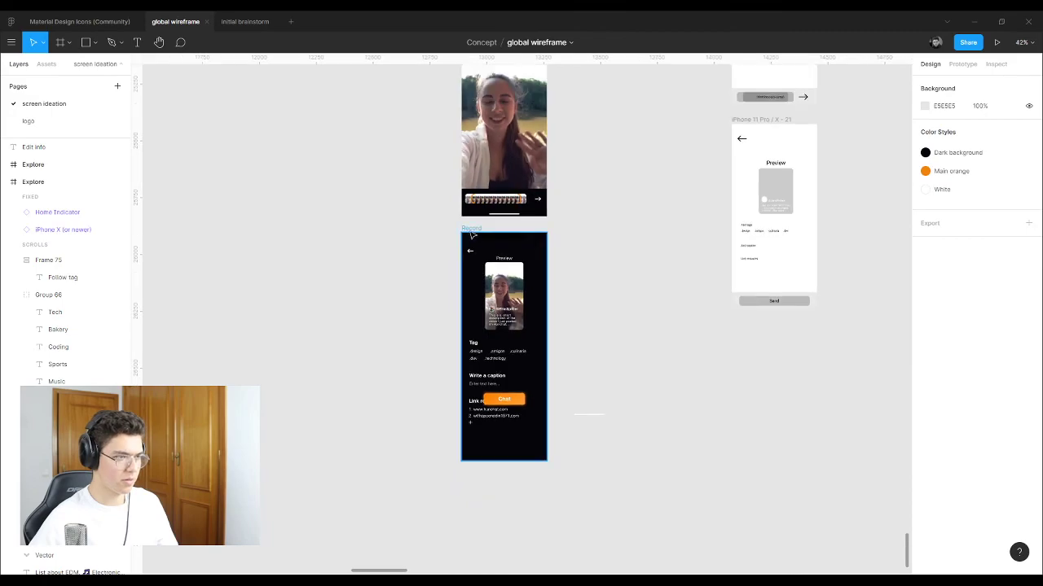
left_click(472, 229)
scroll(416, 355, "down", 6)
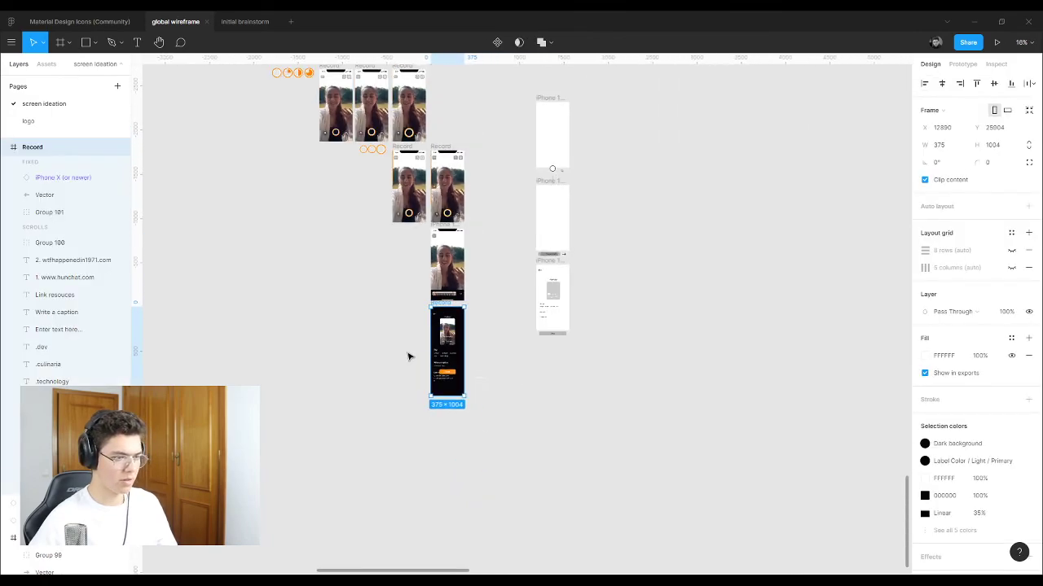
scroll(594, 301, "up", 5)
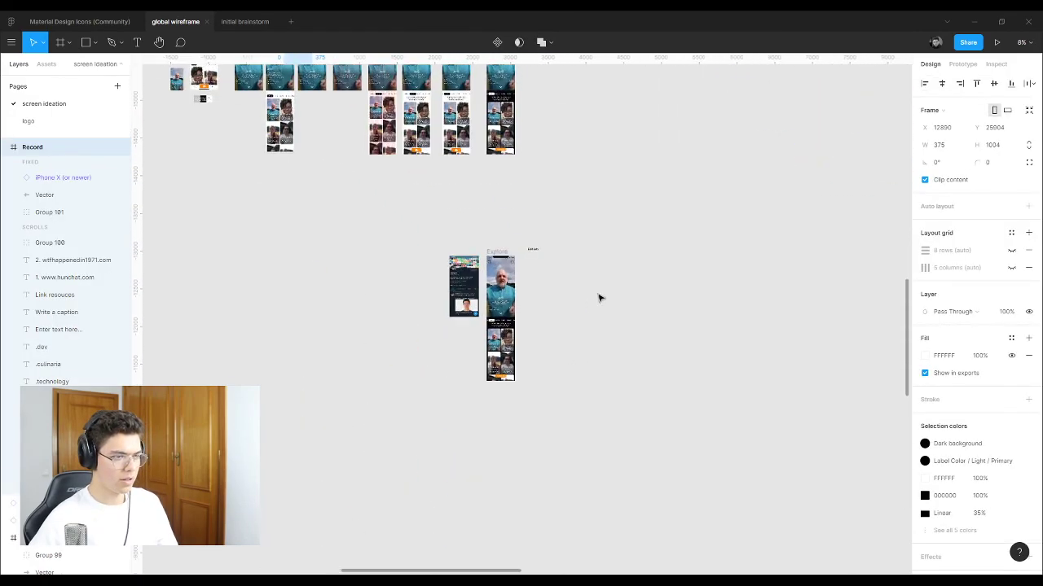
key("ctrl+v")
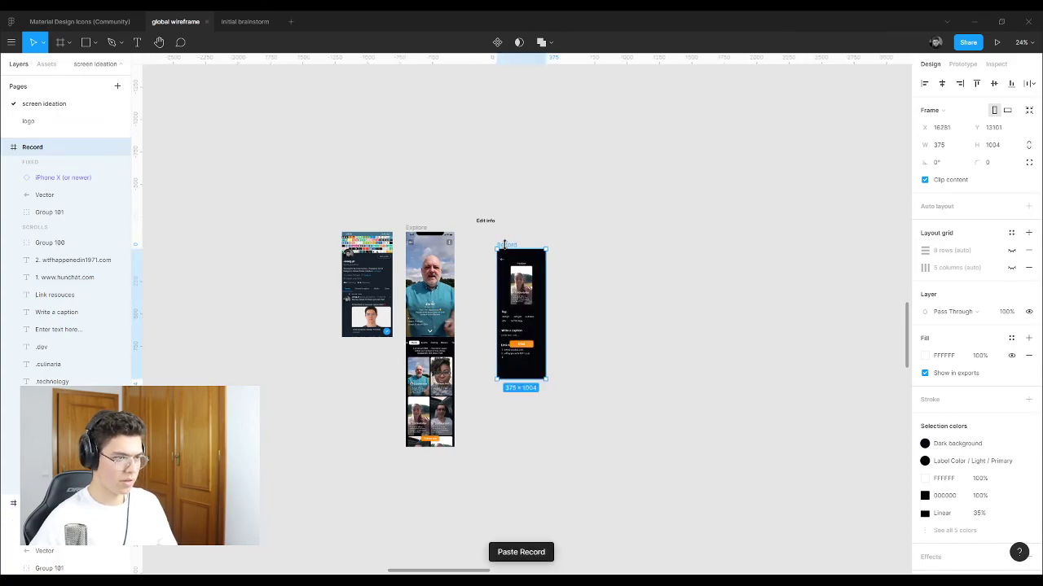
left_click(521, 236)
left_click_drag(515, 249, 599, 232)
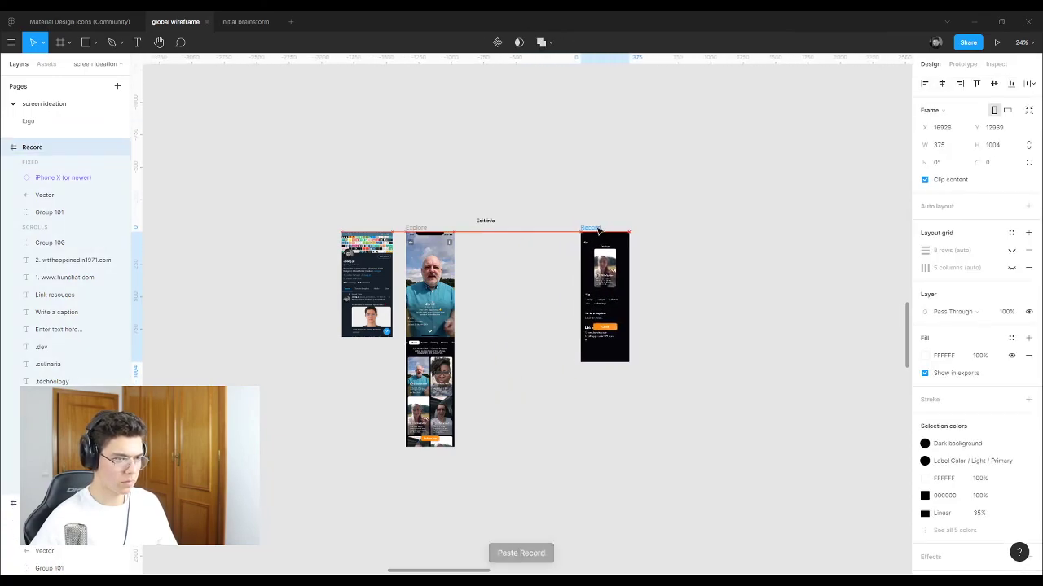
left_click(481, 256)
scroll(481, 256, "up", 5)
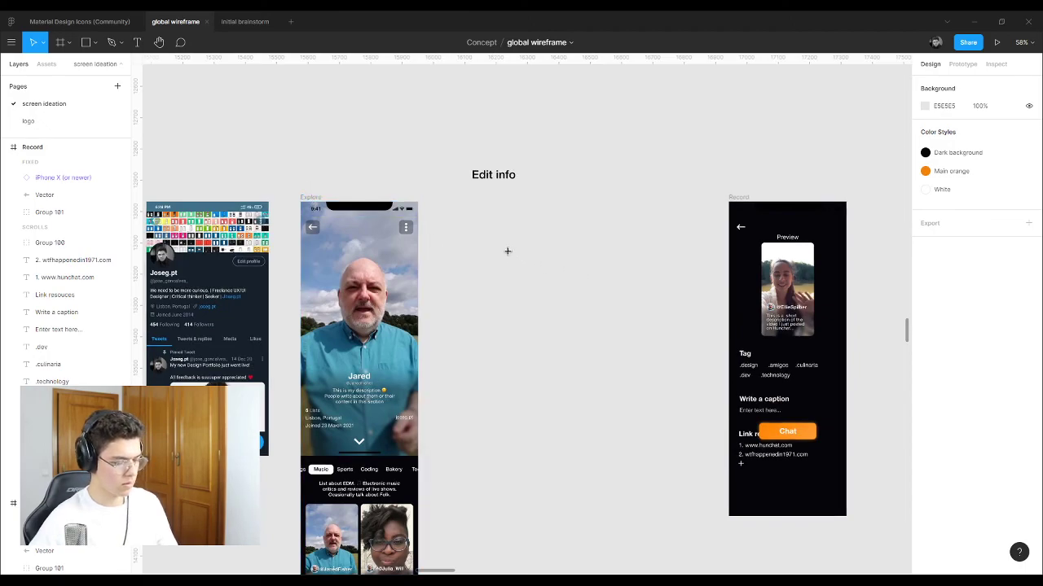
Step: Create a 375 × 812 iPhone 11 Pro / X frame between Explore and Record, named 'Edit profile info'
key("f")
left_click(953, 119)
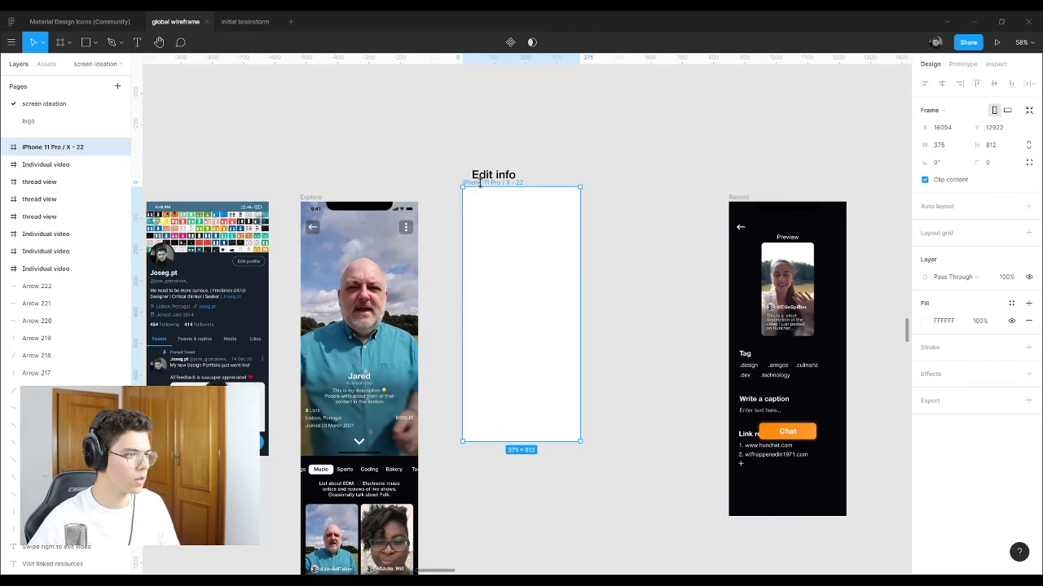
left_click_drag(477, 186, 477, 202)
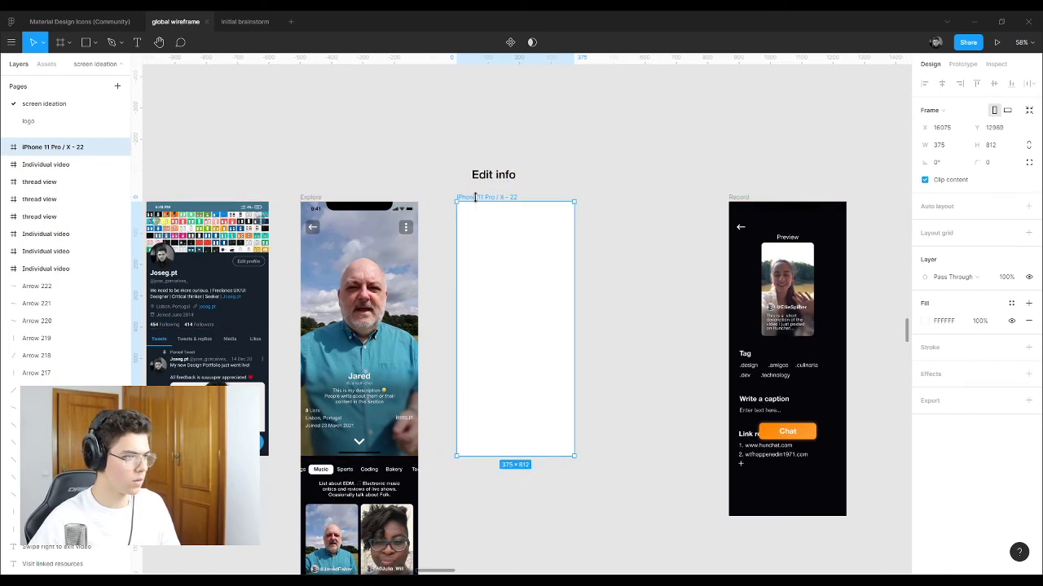
key("ctrl+r")
type("Ed")
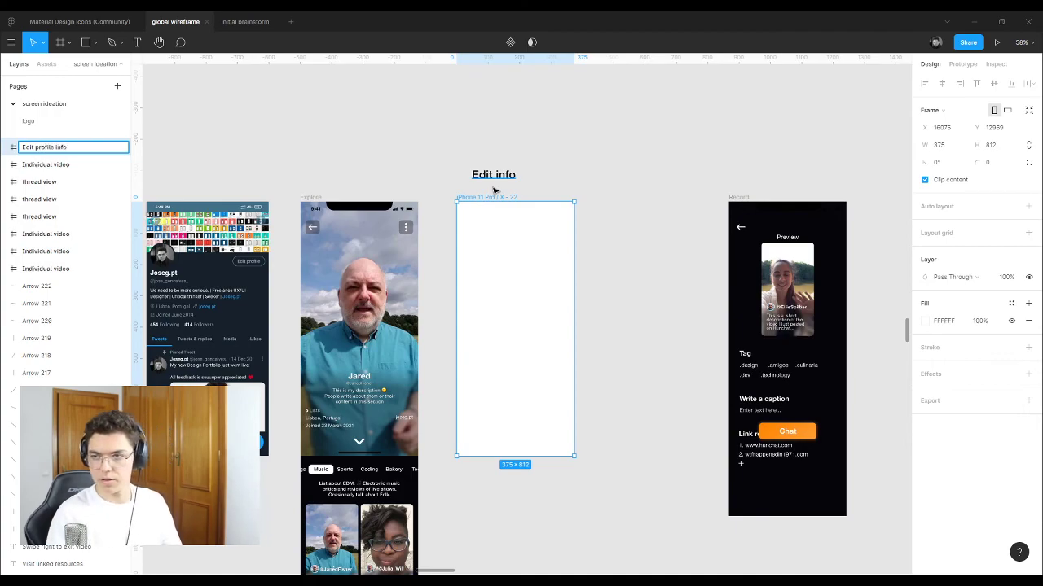
key("Return")
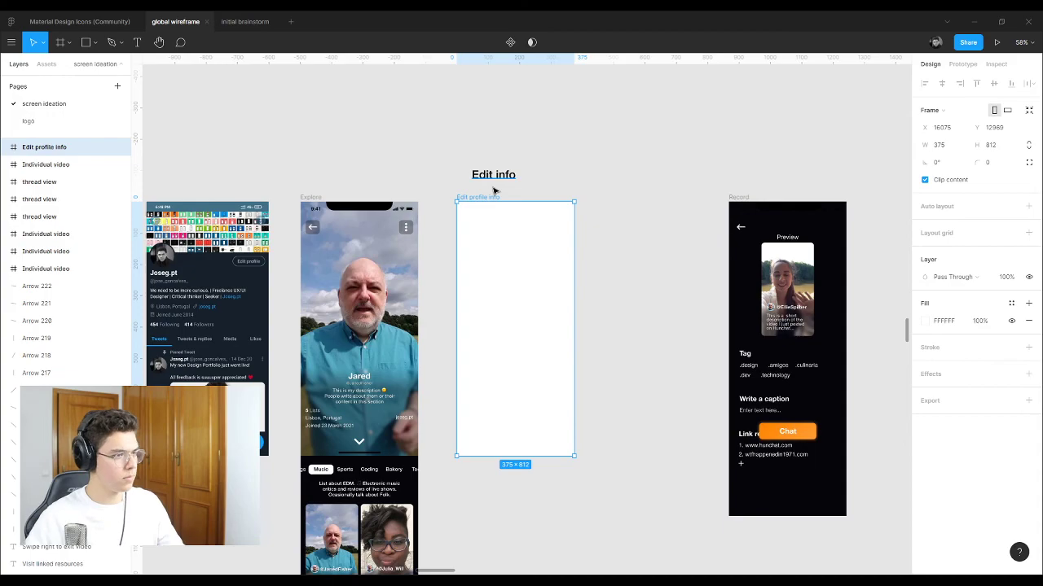
left_click(494, 190)
Step: Move the Record frame closer to the Edit profile info frame
scroll(498, 286, "up", 5)
scroll(826, 154, "down", 2)
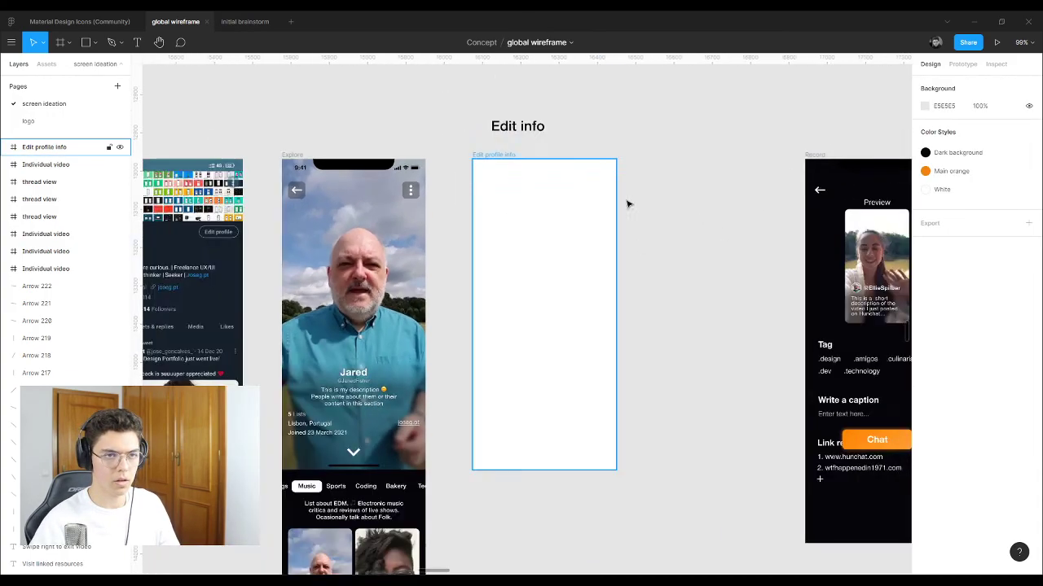
scroll(627, 204, "down", 2)
left_click_drag(770, 167, 664, 168)
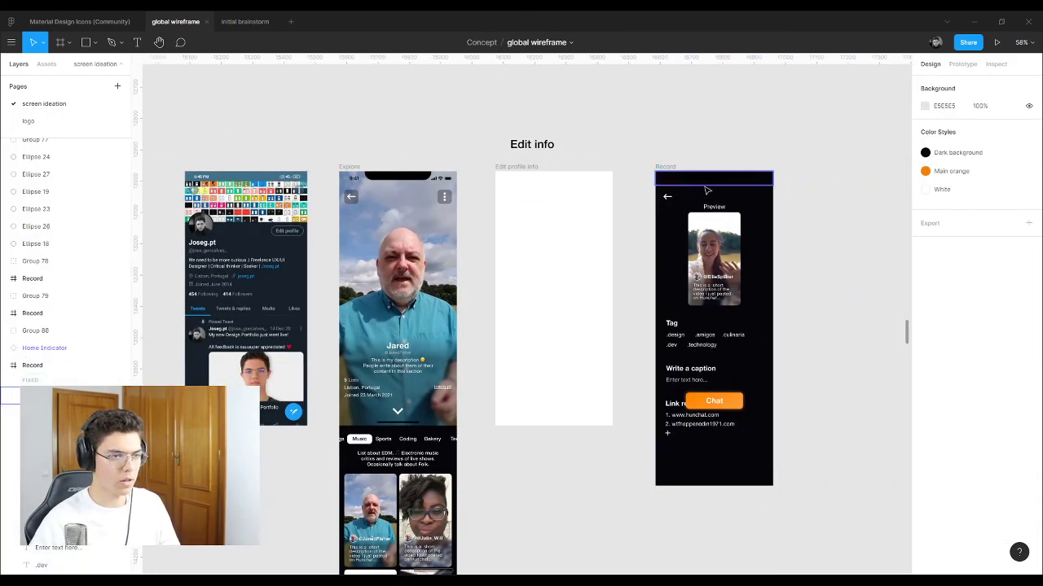
Step: Copy the Record screen's status bar onto Edit profile info and set it to Dark mode
left_click(565, 256)
scroll(598, 258, "up", 2)
left_click(754, 174)
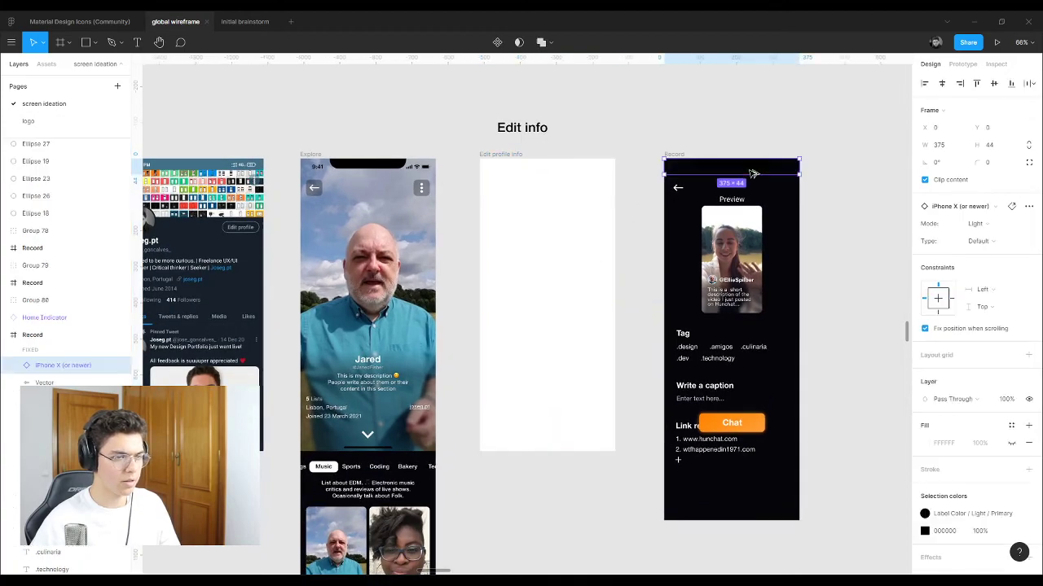
left_click_drag(754, 174, 570, 168)
left_click(651, 101)
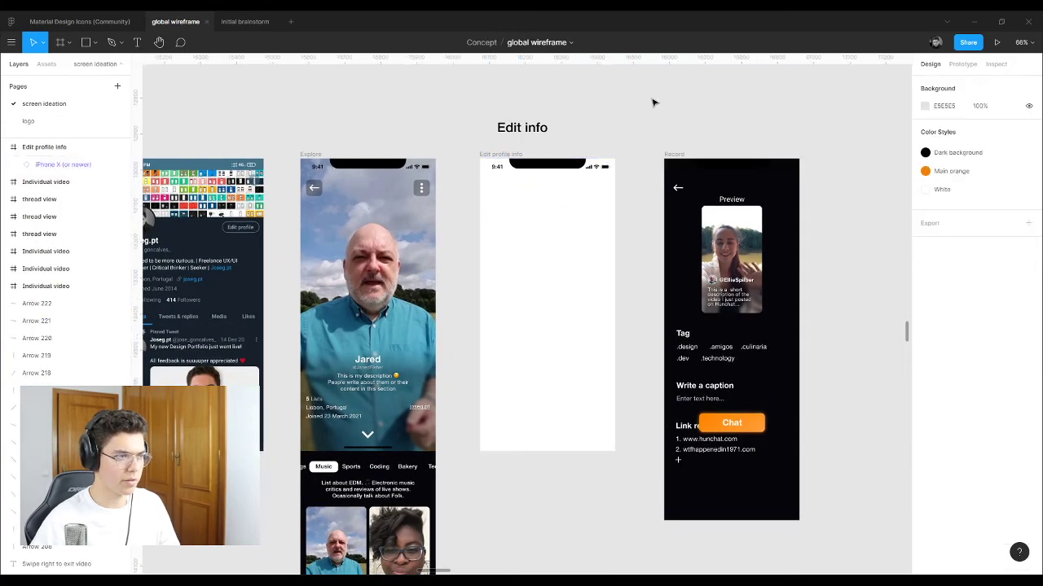
left_click(720, 171)
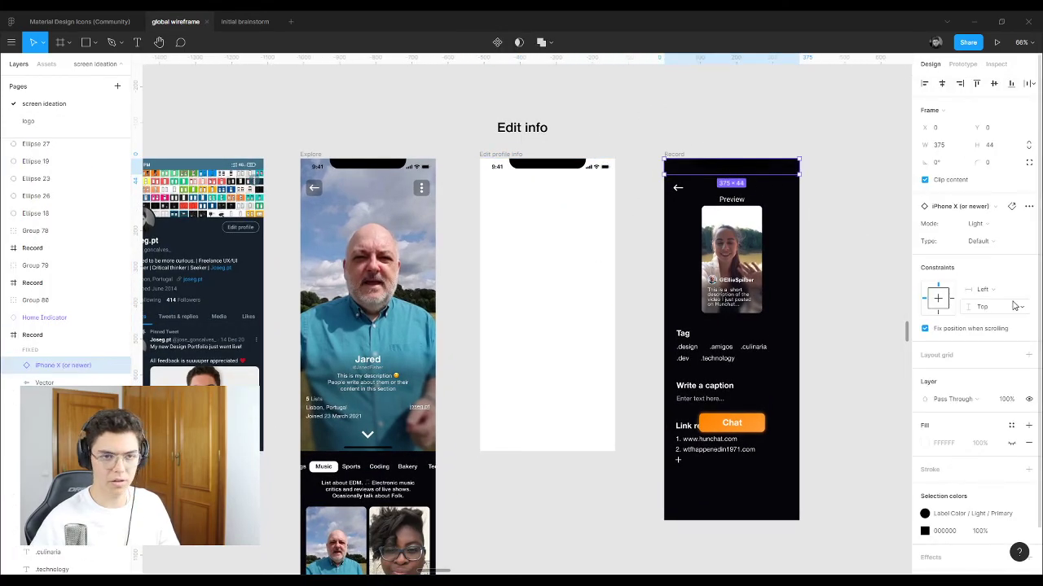
left_click(1031, 229)
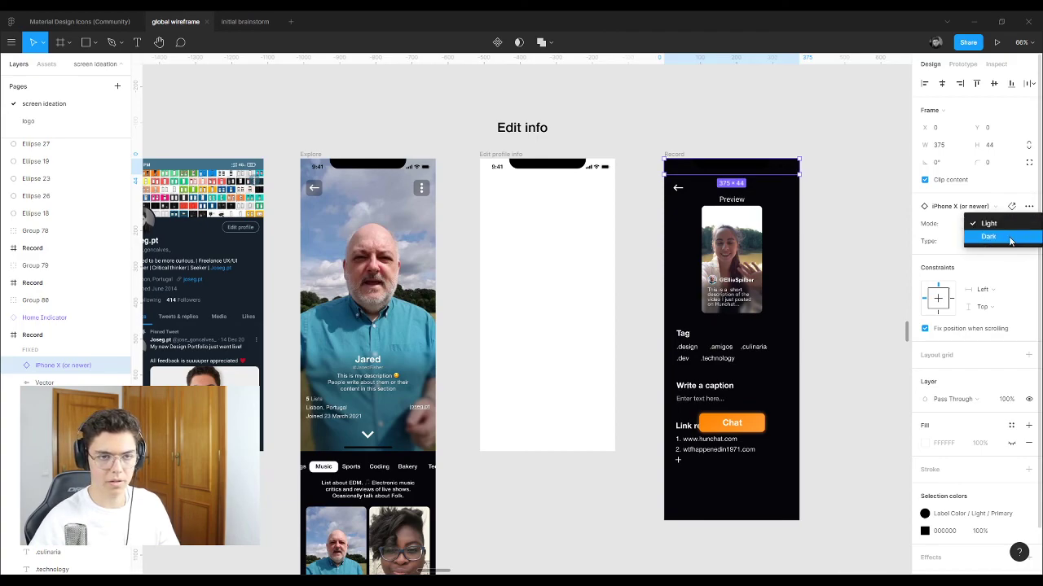
left_click(1007, 236)
Step: Copy the Explore screen's Home Indicator to the bottom of Edit profile info
left_click(762, 466)
left_click(752, 521)
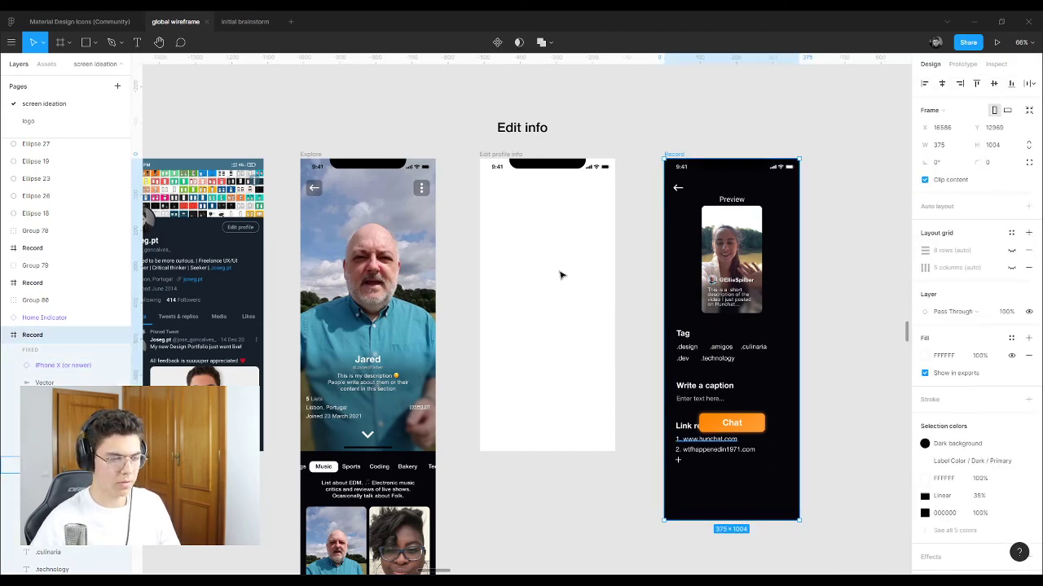
key("Escape")
left_click(388, 447)
left_click_drag(481, 450, 560, 449)
left_click(579, 480)
left_click(569, 448)
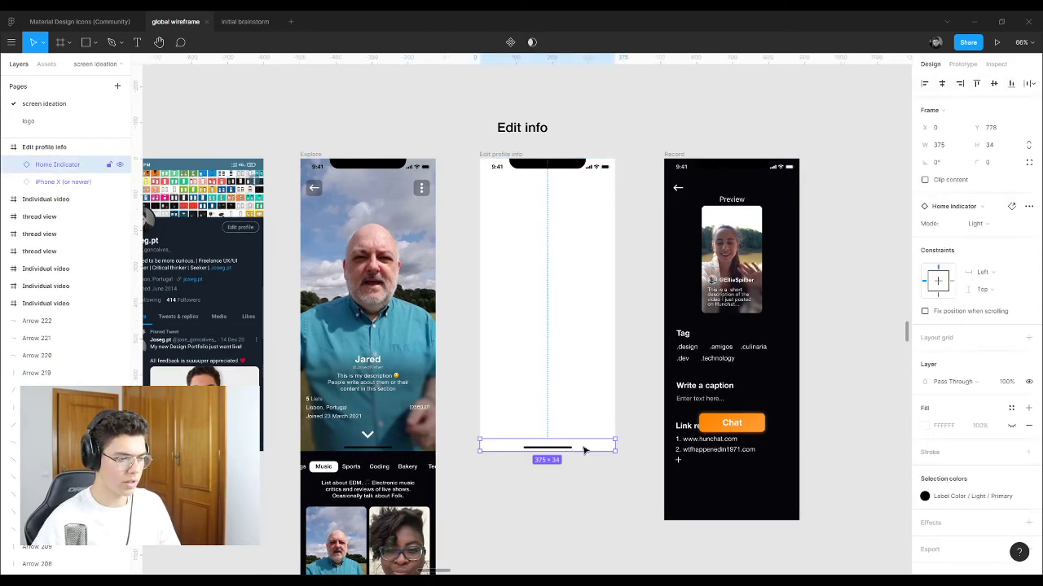
scroll(537, 444, "up", 3)
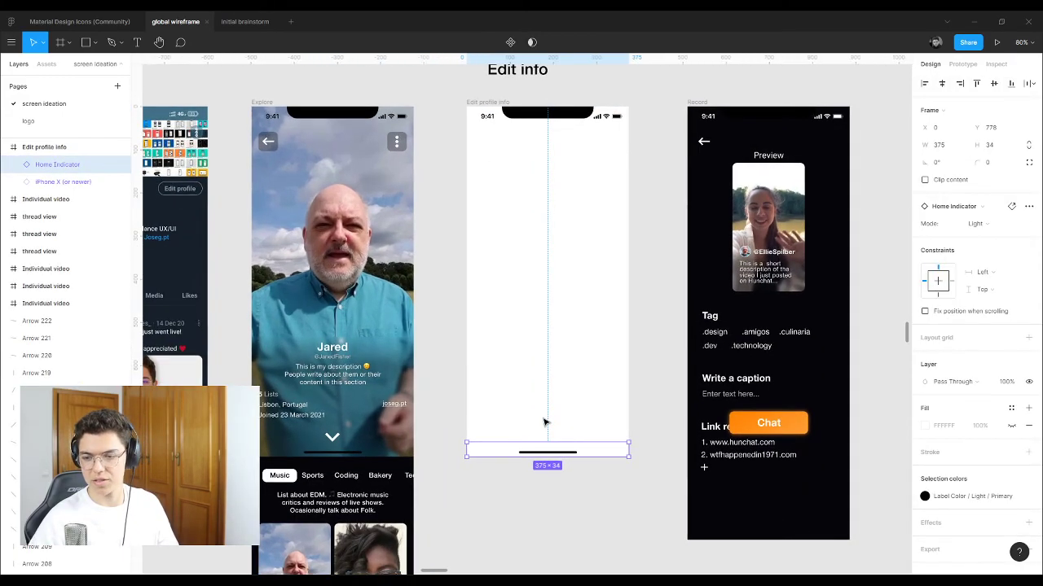
scroll(521, 436, "down", 2)
scroll(526, 444, "up", 1)
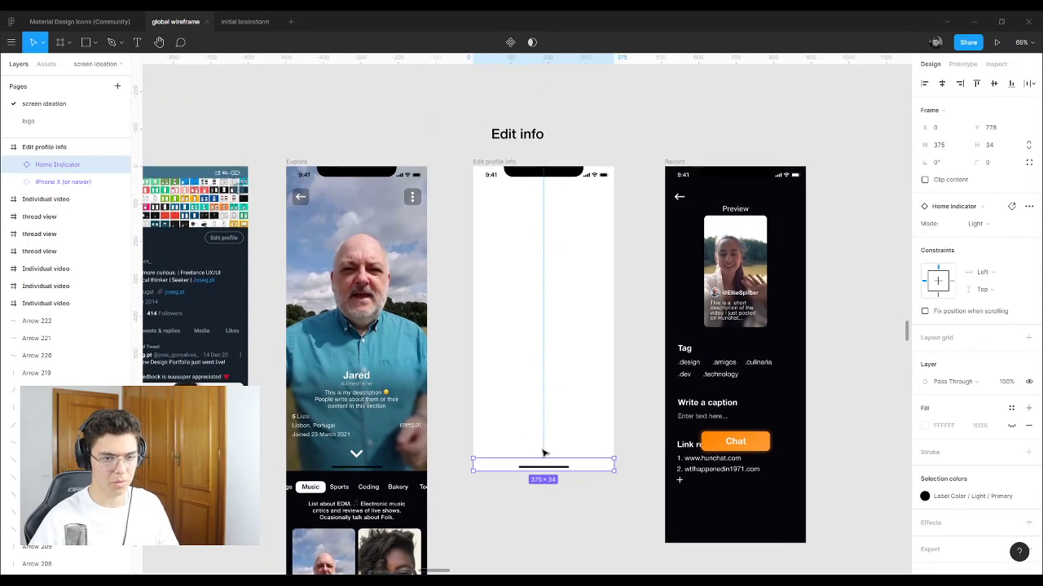
scroll(543, 452, "up", 1)
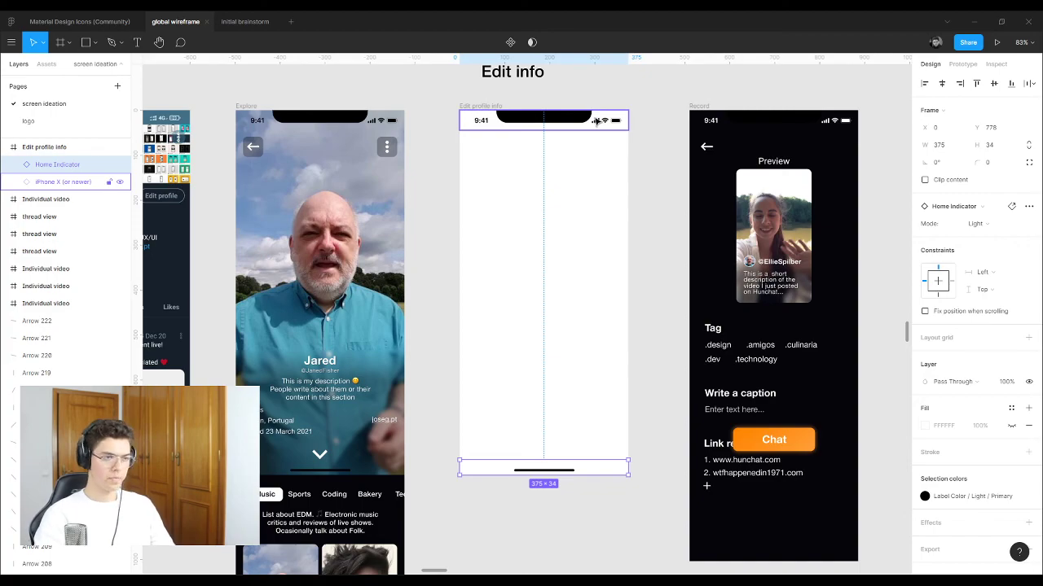
Step: Switch the new status bar and Home Indicator both to Dark mode
left_click(597, 121, "shift")
left_click(969, 223)
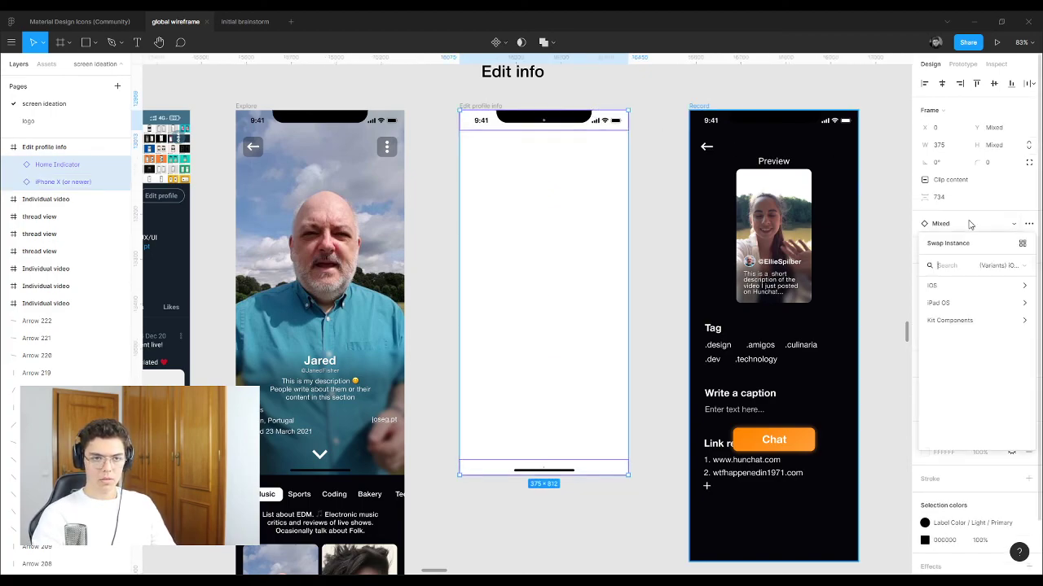
left_click(987, 204)
left_click(608, 179)
left_click(607, 126)
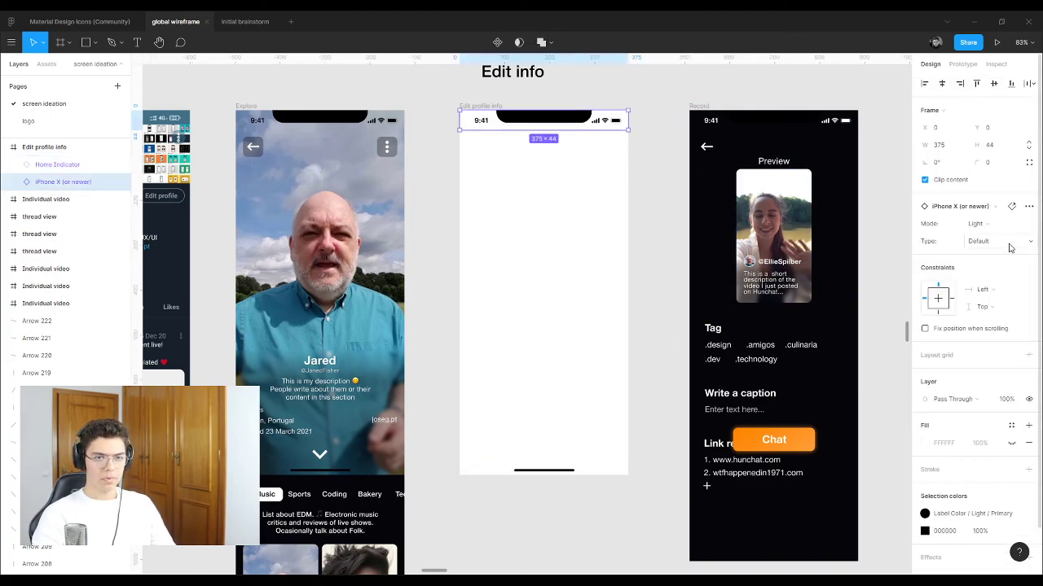
left_click(977, 223)
key("Escape")
key("Escape")
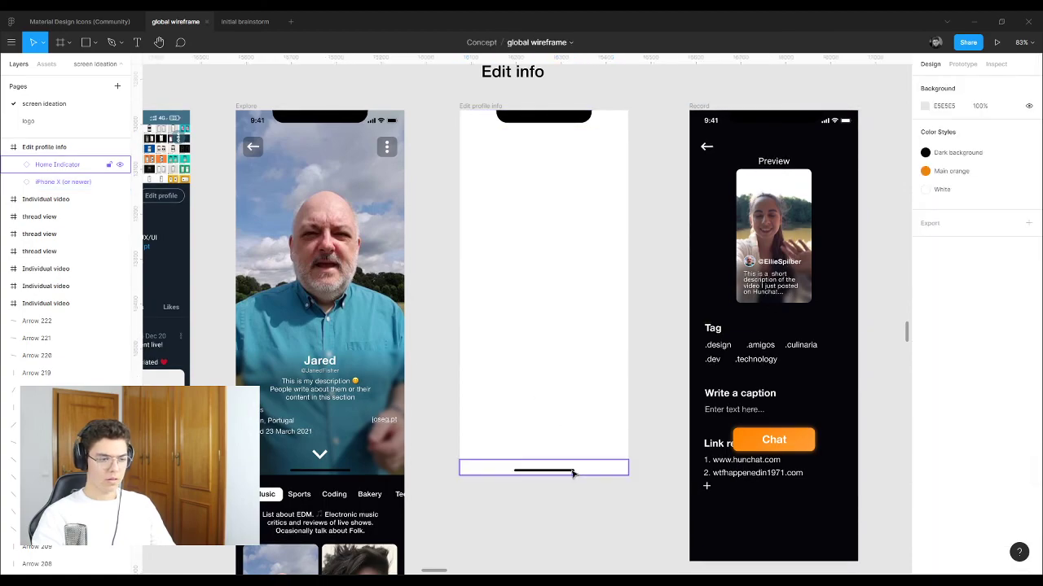
left_click(573, 474)
left_click(977, 223)
left_click(990, 235)
left_click(671, 335)
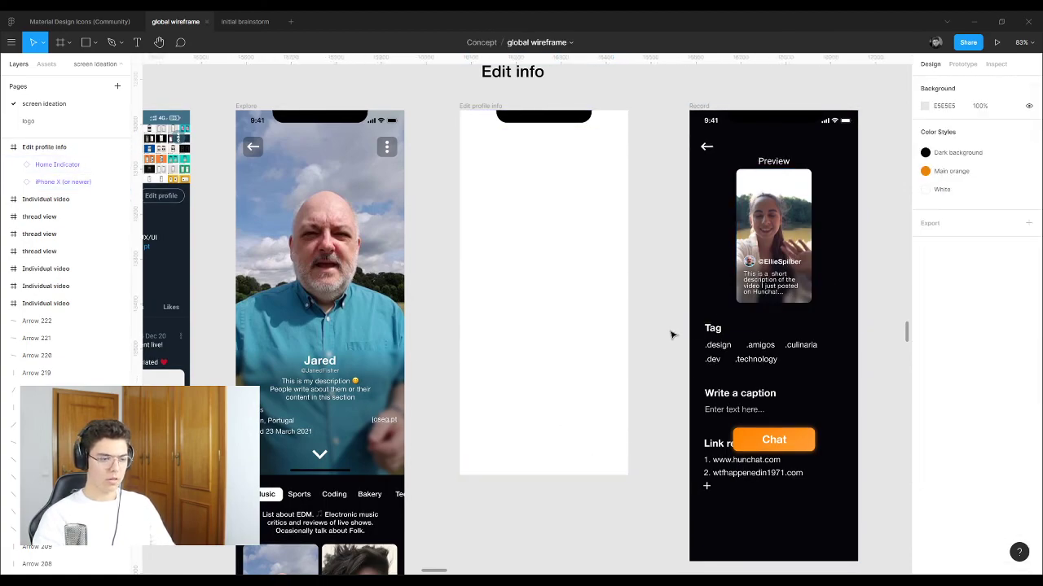
Step: Draw a 375 × 812 rectangle over Edit profile info filled with the Dark background style
key("r")
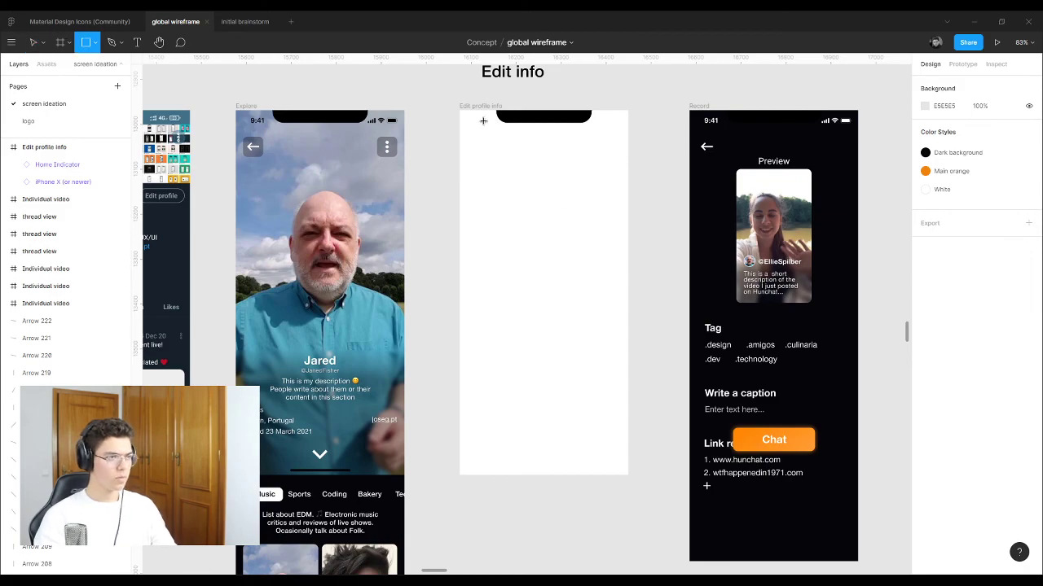
mouse_move(460, 111)
left_mouse_down()
mouse_move(624, 389)
mouse_move(627, 474)
left_mouse_up()
left_click(924, 320)
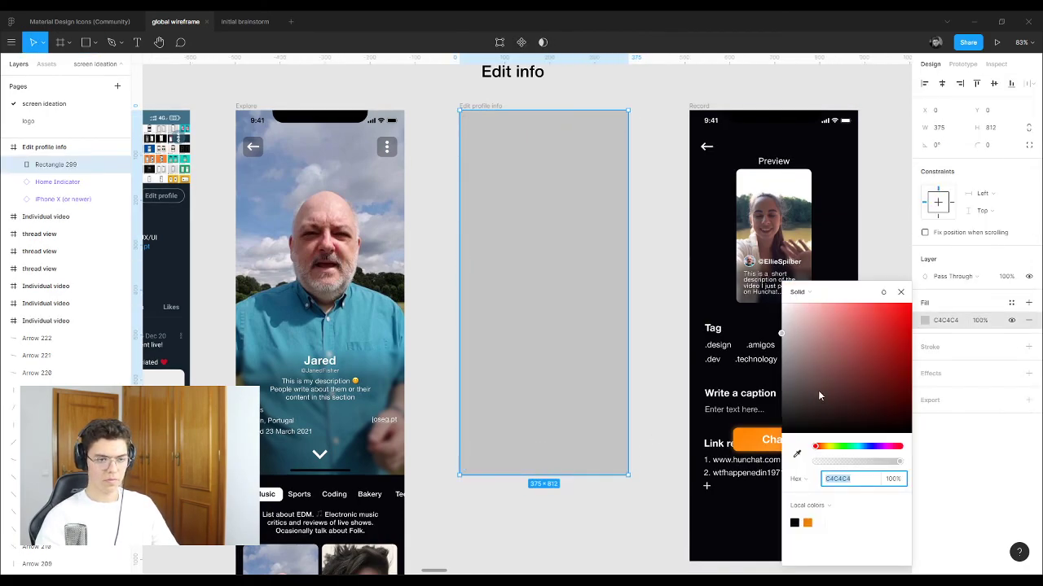
left_click(1011, 303)
left_click(933, 366)
left_click(649, 114)
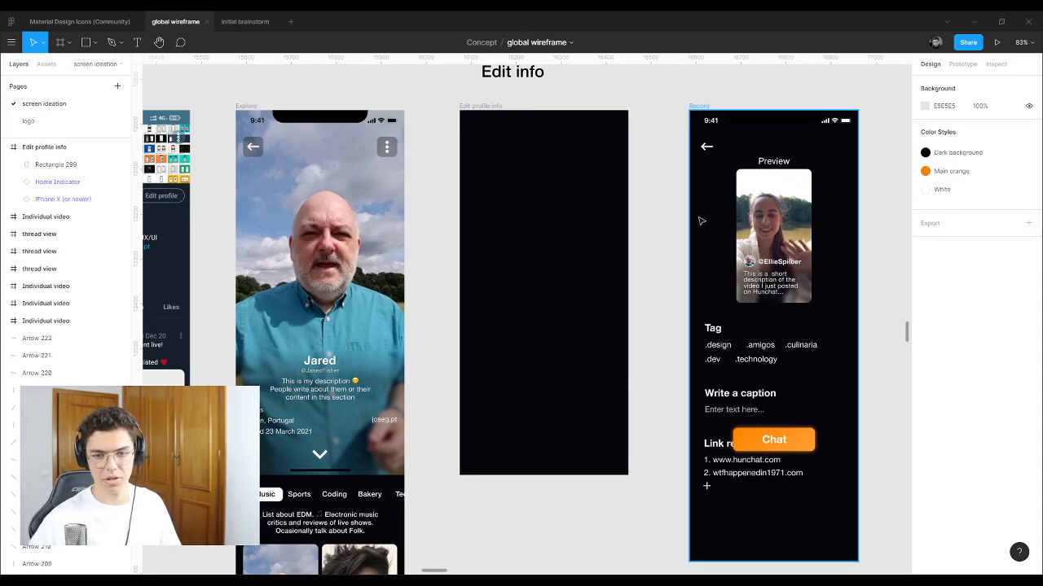
left_click(706, 147)
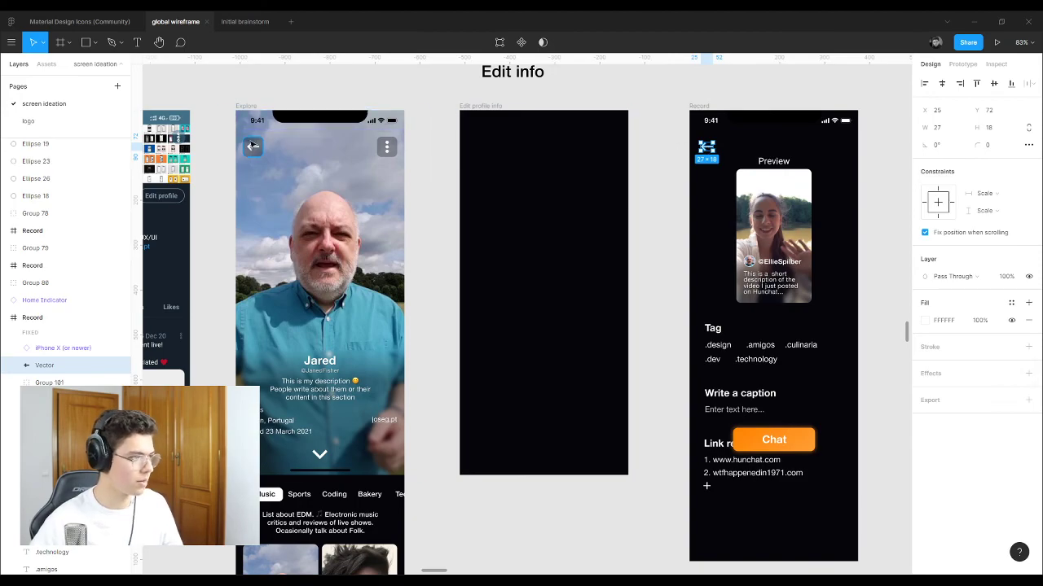
Step: Copy the Record screen's back arrow and paste it into Edit profile info
left_click_drag(706, 149, 709, 150)
left_click(860, 95)
left_click(730, 140)
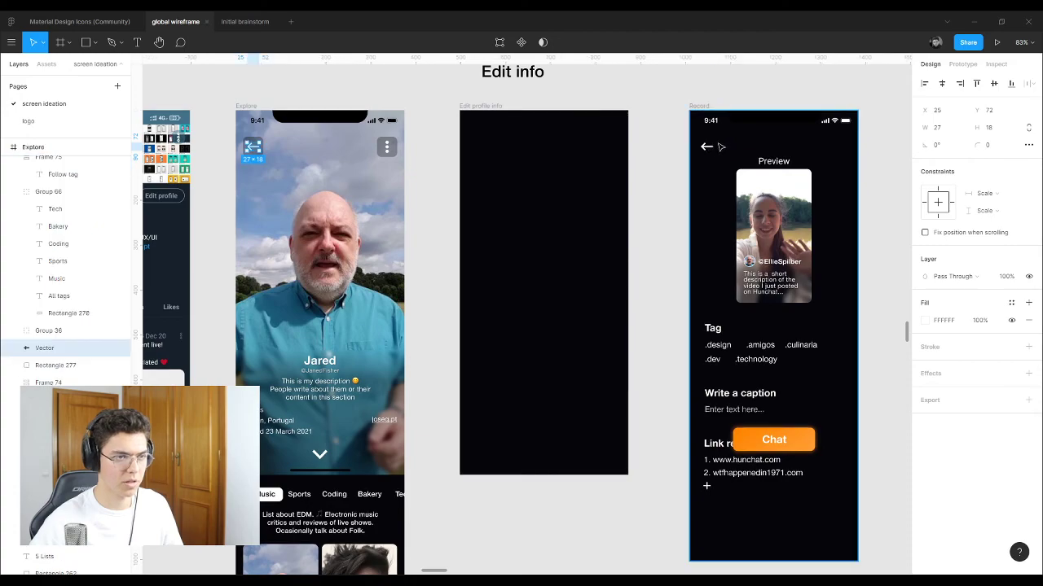
key("ctrl+c")
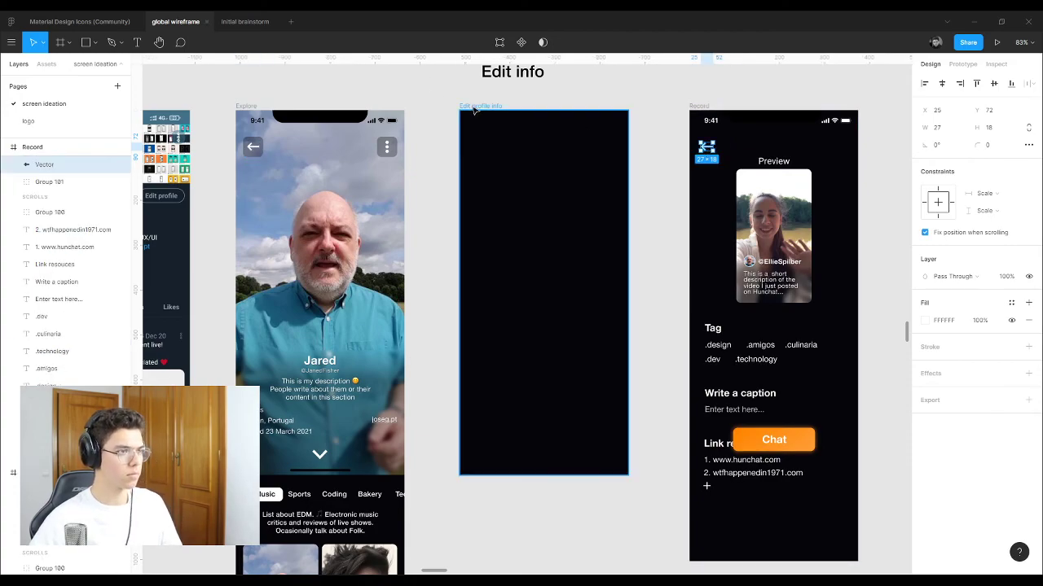
left_click(473, 107)
key("ctrl+v")
Step: Send the dark rectangle to the back so the status bar and Home Indicator show
left_click(526, 78)
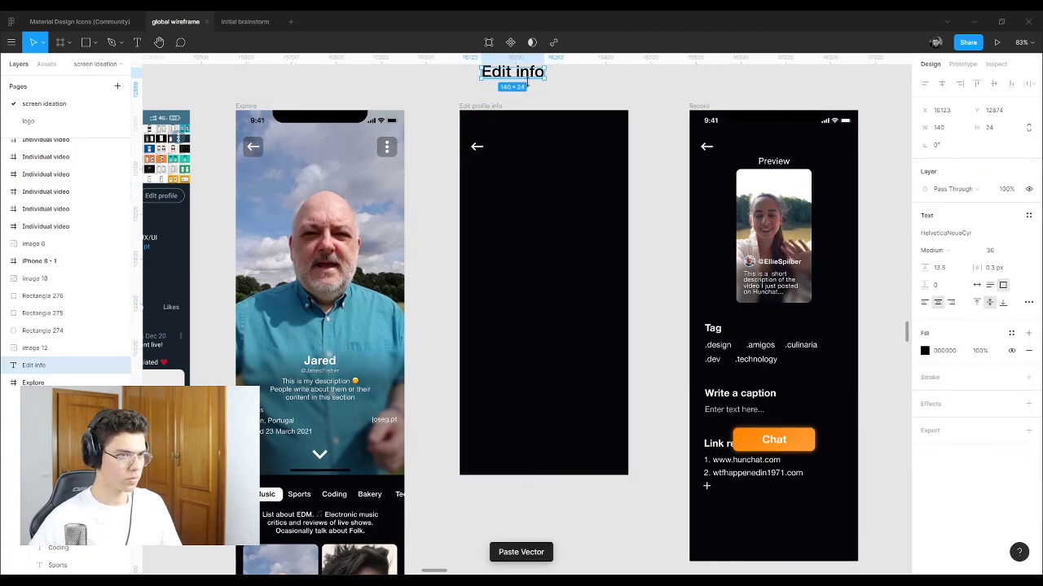
left_click(550, 162)
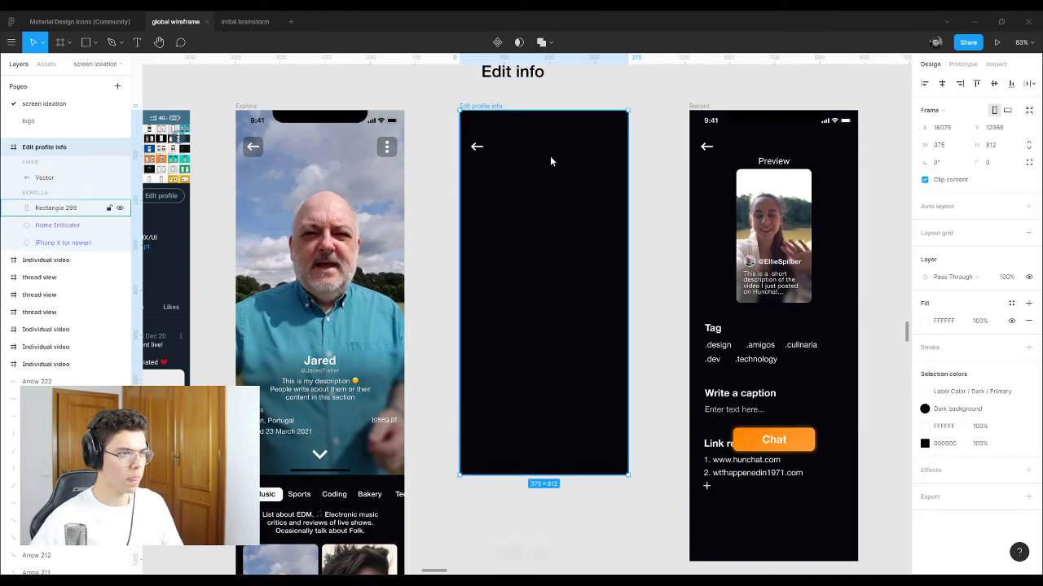
right_click(551, 162)
left_click(568, 235)
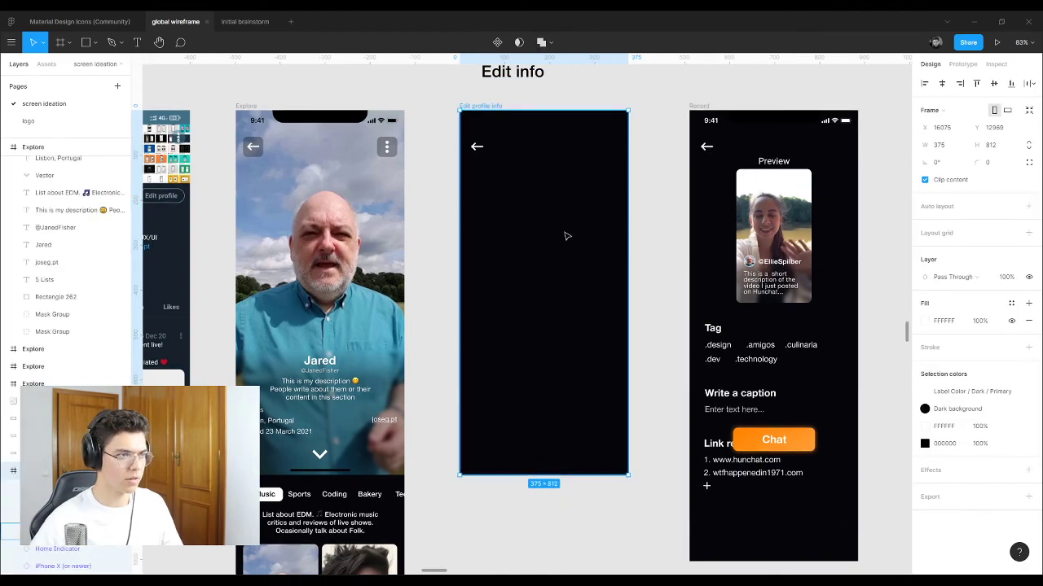
right_click(554, 217)
left_click(543, 194)
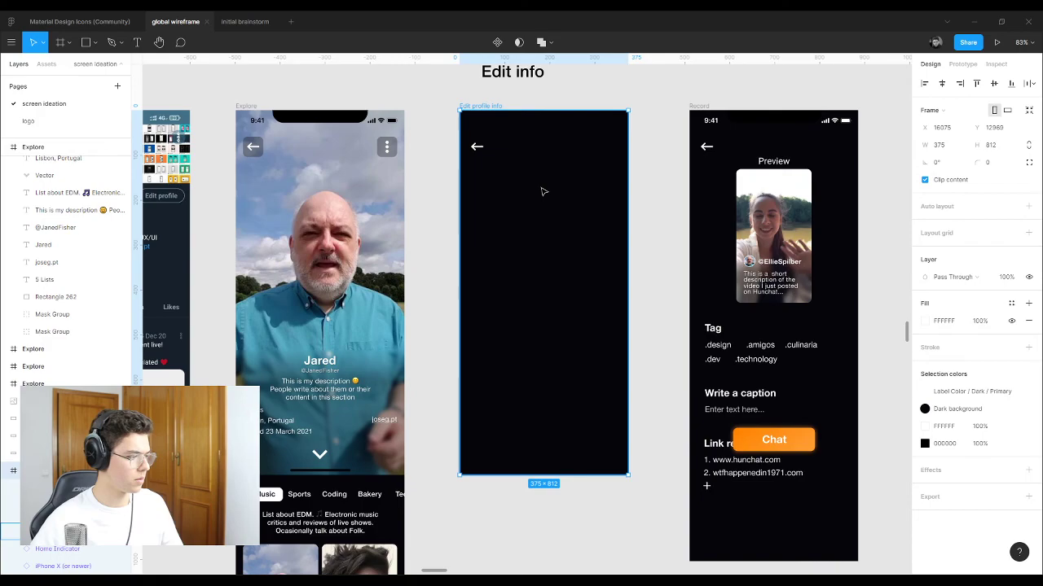
double_click(543, 192)
key("Escape")
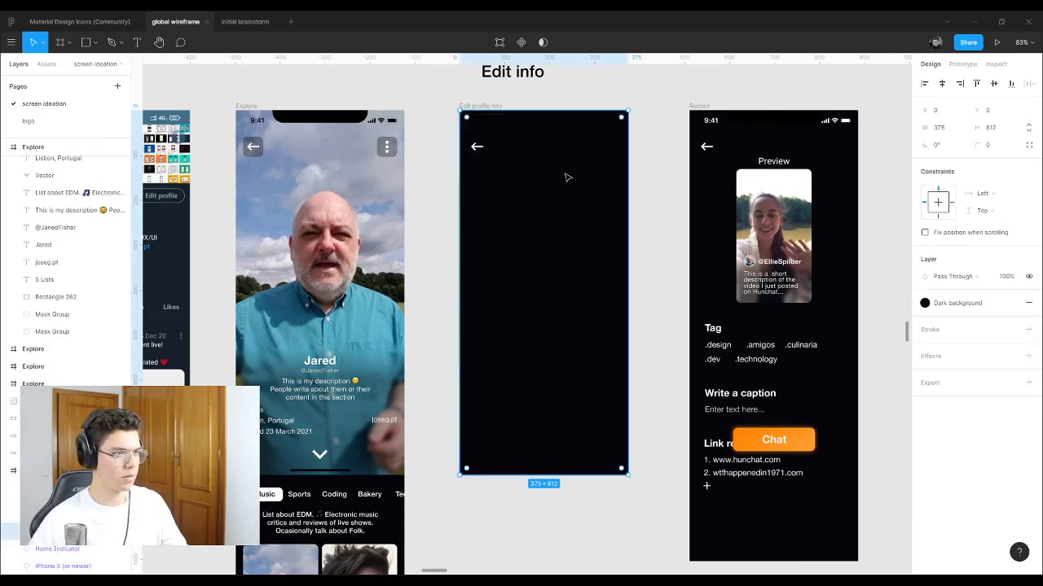
right_click(554, 177)
left_click(587, 259)
left_click(647, 104)
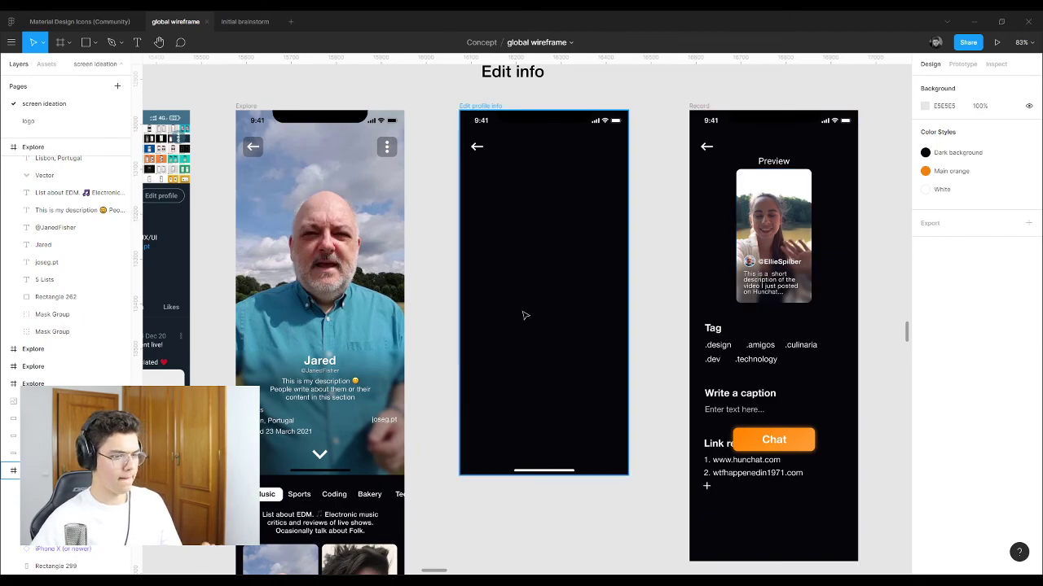
Step: Move the 'Edit info' title below the Edit profile info screen
scroll(577, 281, "down", 3)
scroll(578, 282, "up", 2)
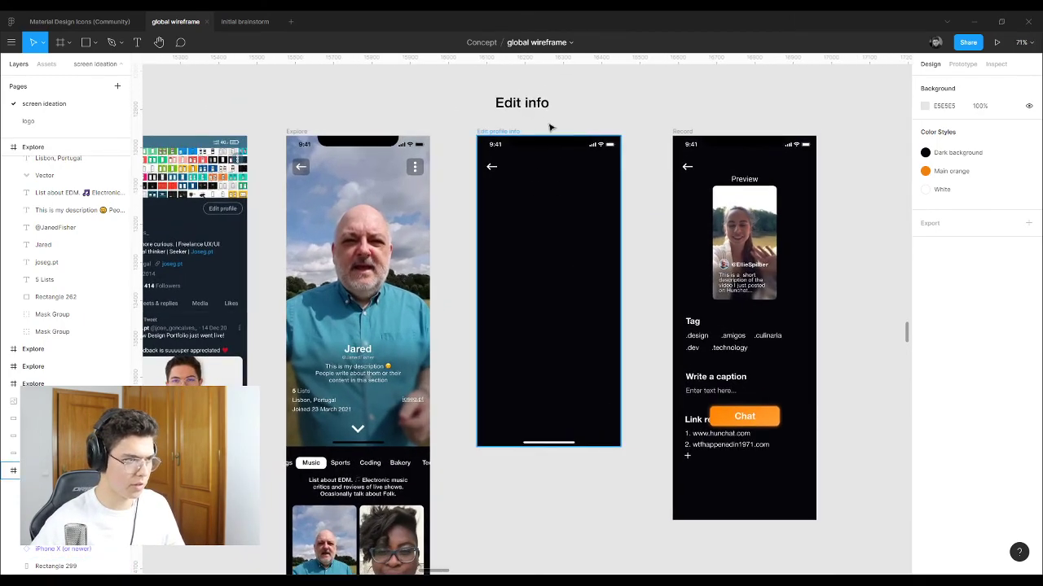
left_click(540, 105)
left_click_drag(540, 105, 525, 481)
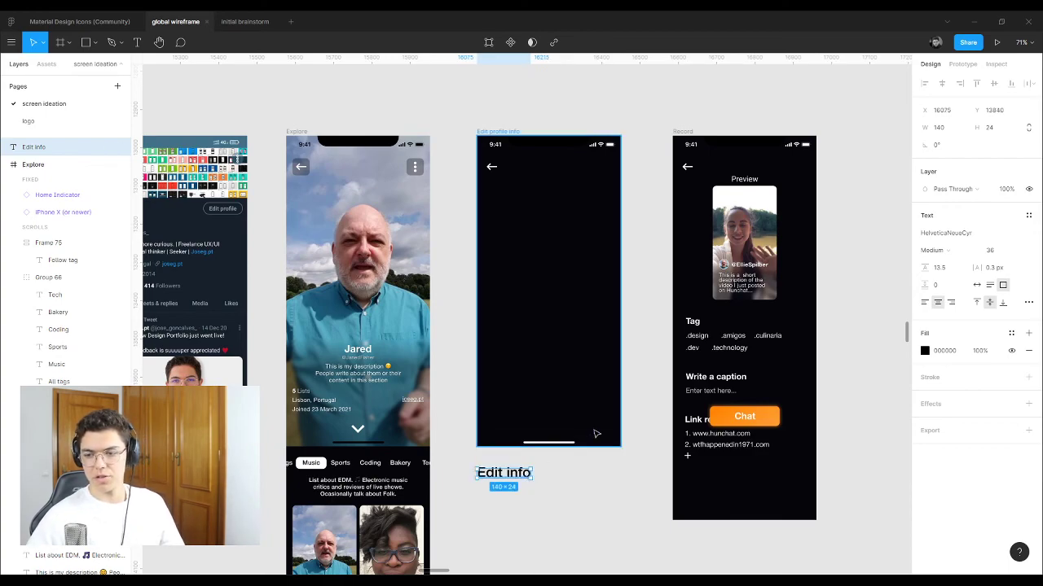
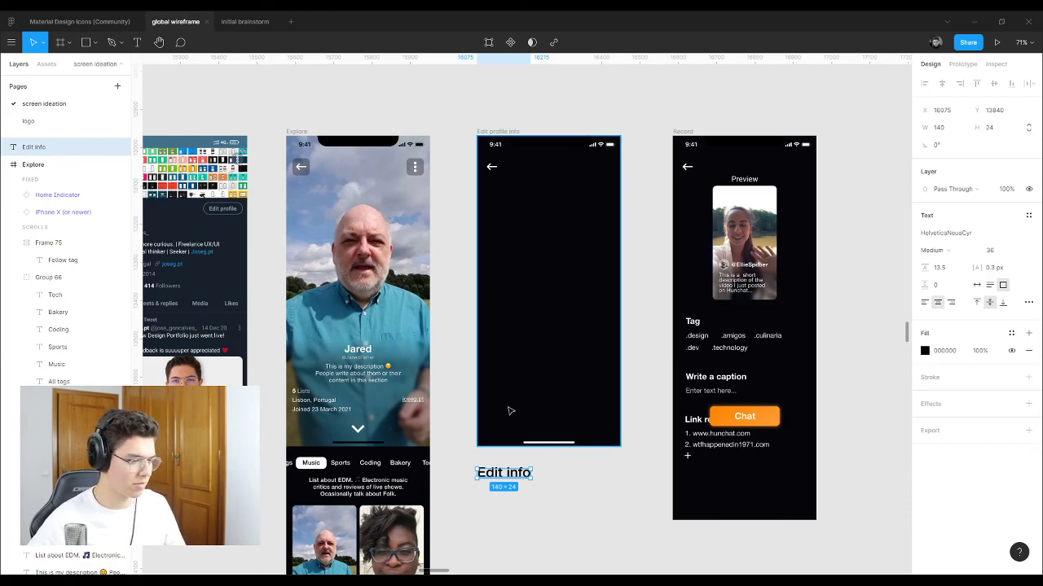
Step: Duplicate the Edit info heading just below itself and select the copy
scroll(510, 440, "up", 8)
scroll(497, 399, "down", 3)
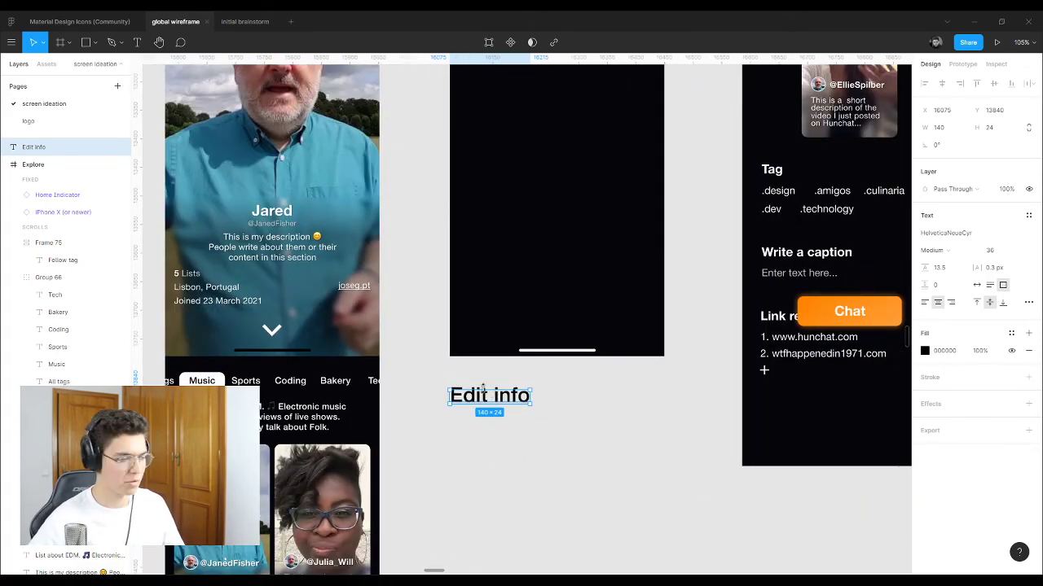
left_click_drag(509, 399, 510, 432, "alt")
left_click(592, 359)
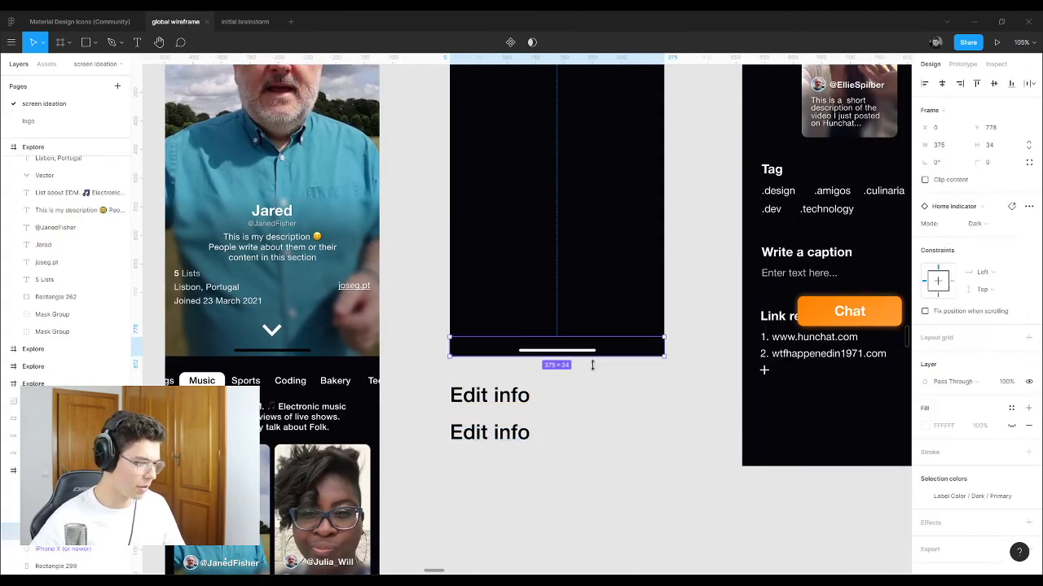
left_click(517, 432)
scroll(489, 358, "down", 3)
scroll(472, 415, "up", 2)
scroll(473, 417, "up", 3)
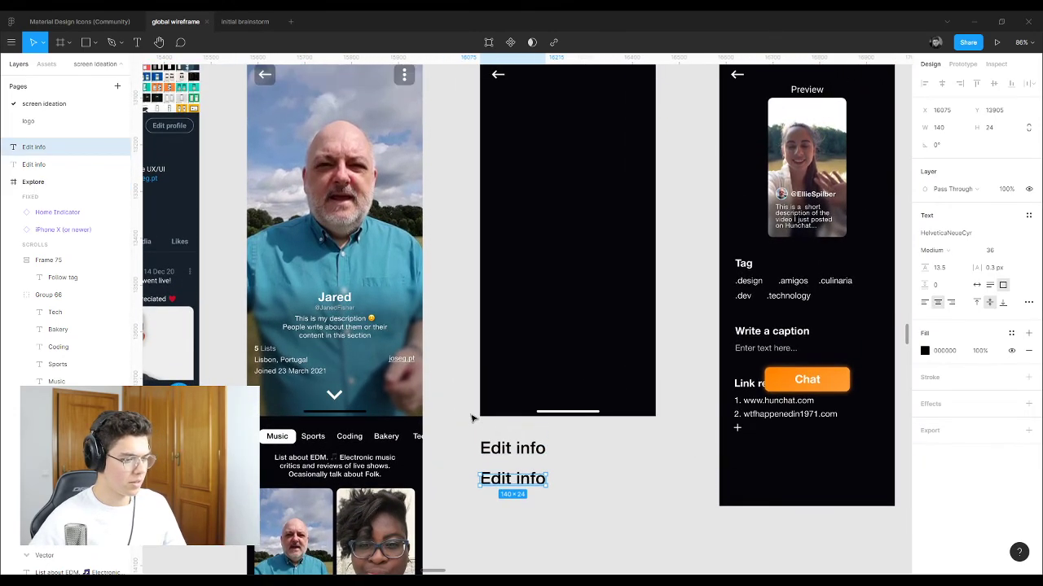
scroll(473, 409, "up", 4)
scroll(472, 407, "down", 3)
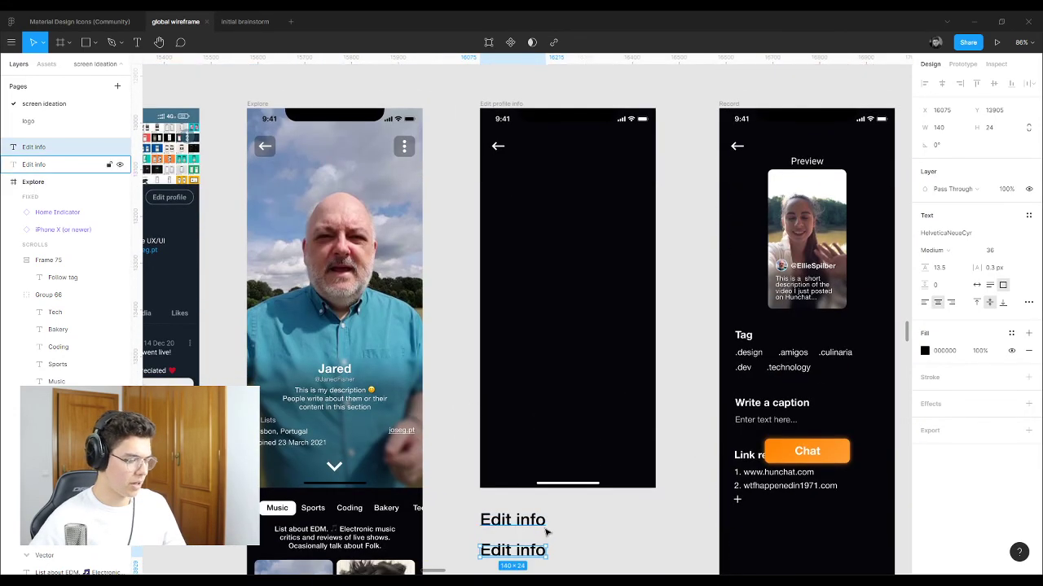
Step: Retype the copy as 'Upload vid bio', then delete that copied layer
double_click(524, 559)
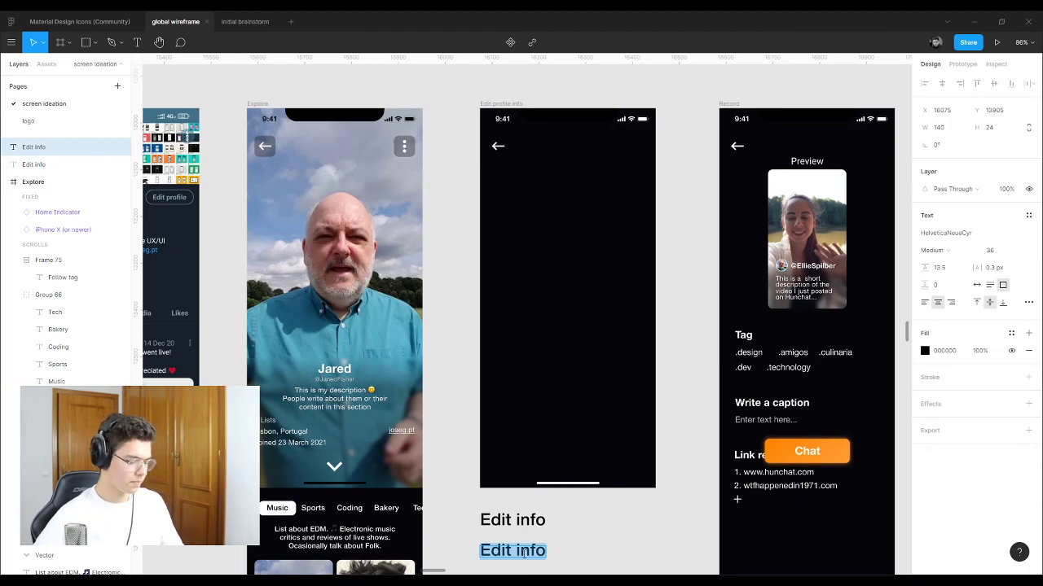
type("Upload")
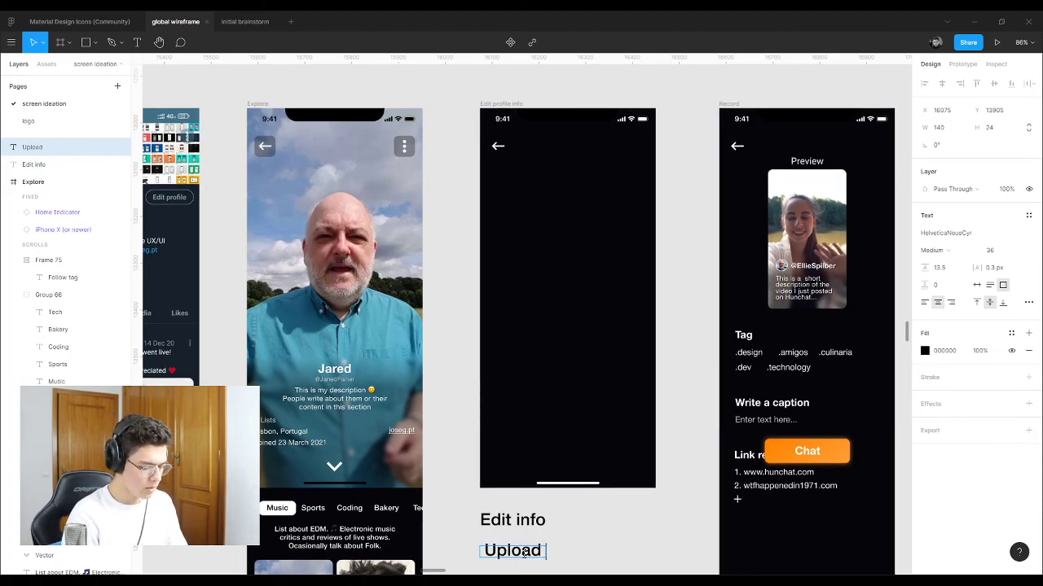
type(" vid")
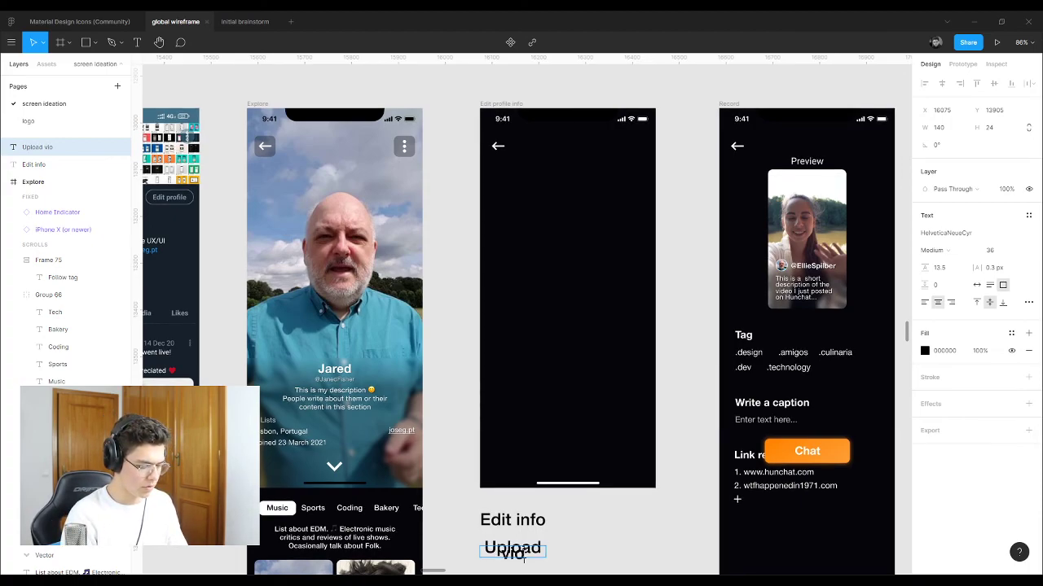
type(" bio")
key("Escape")
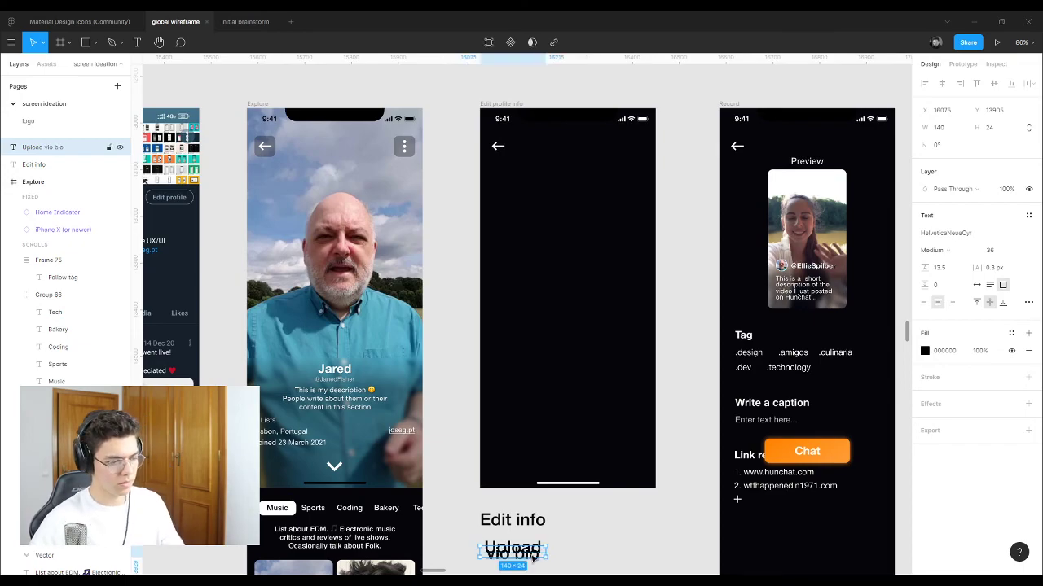
key("Delete")
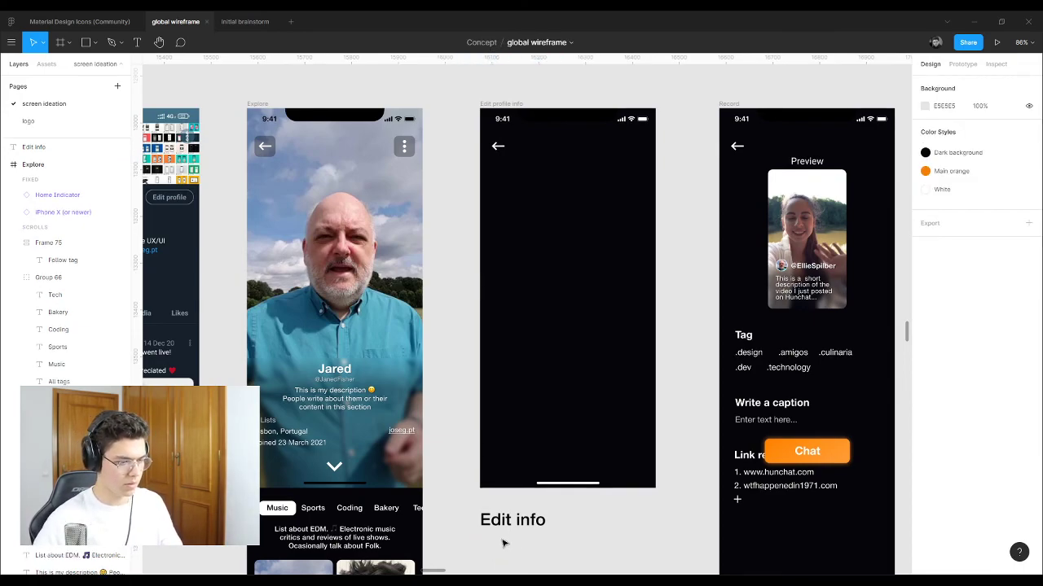
Step: Add an 'Upload video bio' text label below Edit info, aligned to the frame's left edge
key("t")
left_click(482, 544)
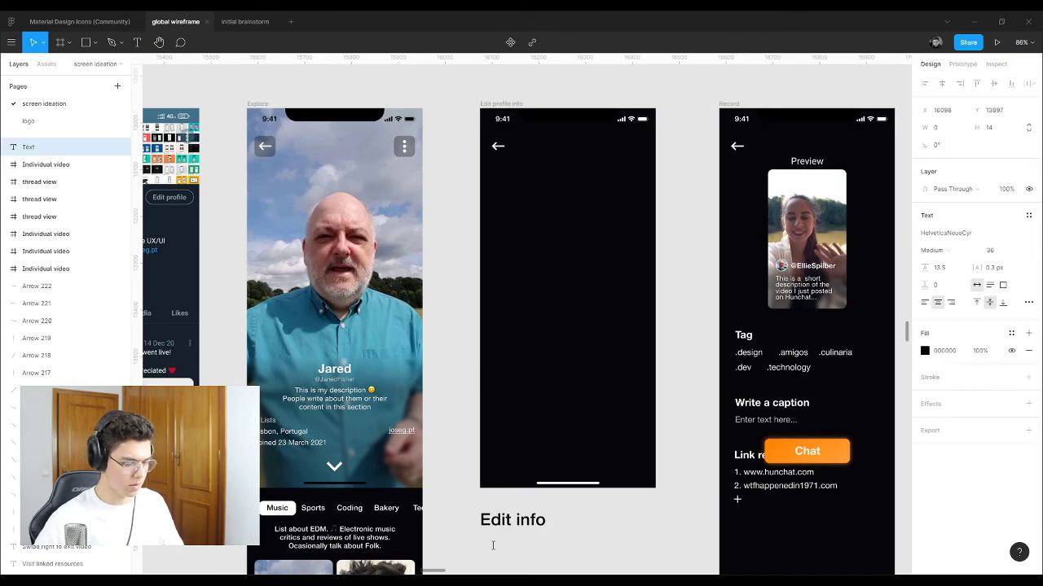
type("Upload")
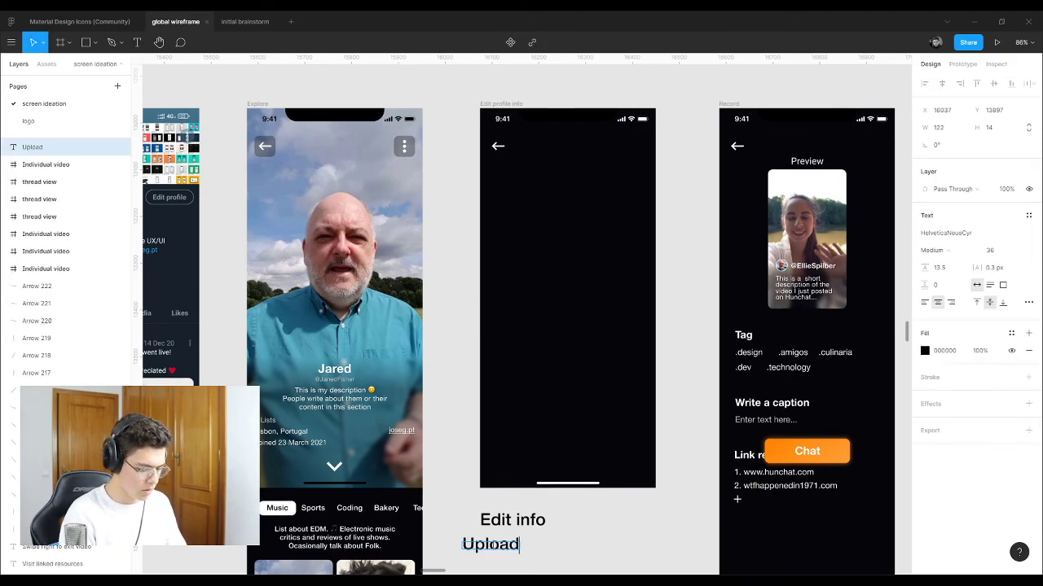
type(" video bio")
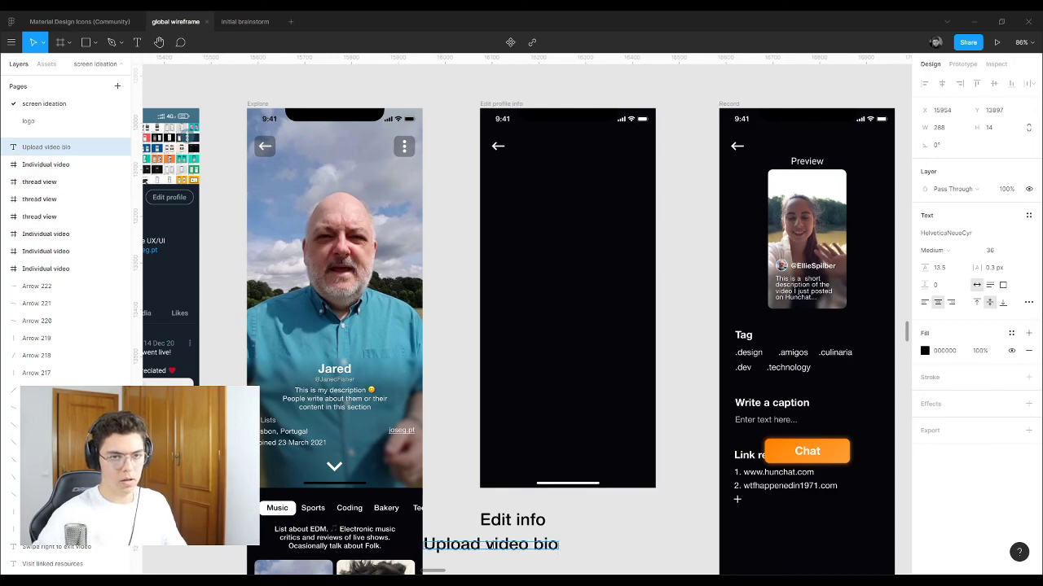
left_click_drag(440, 551, 497, 550)
Step: Duplicate Upload video bio one line lower and reword it as 'Edit description'
scroll(511, 358, "down", 5)
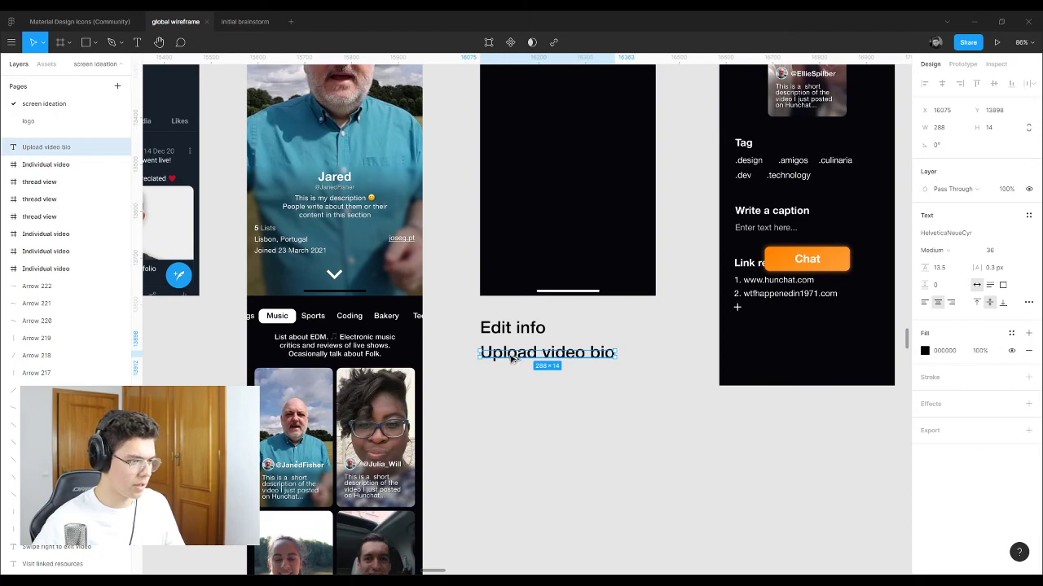
left_click_drag(511, 355, 510, 377)
double_click(510, 378)
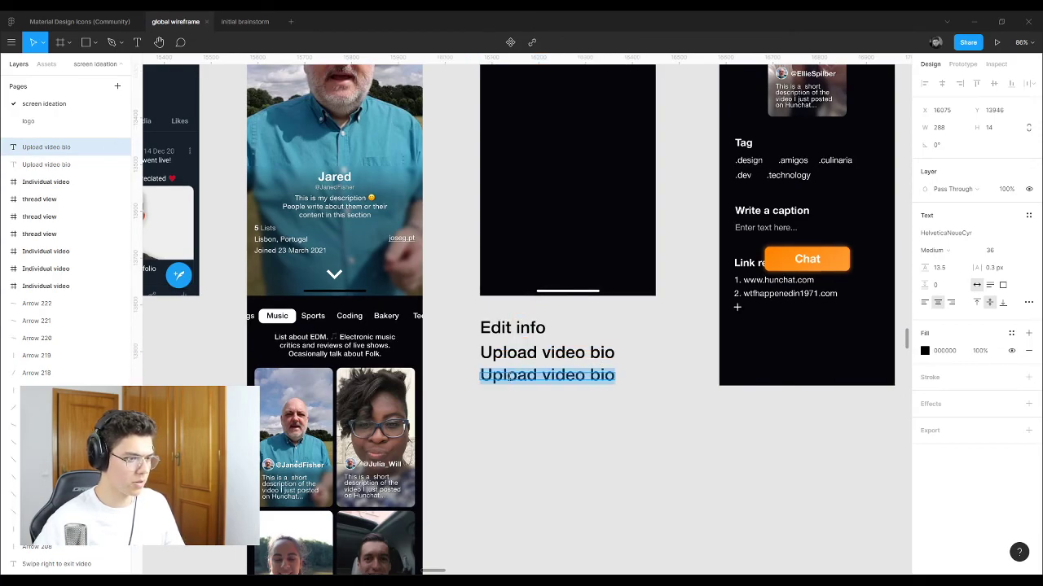
type("Edit")
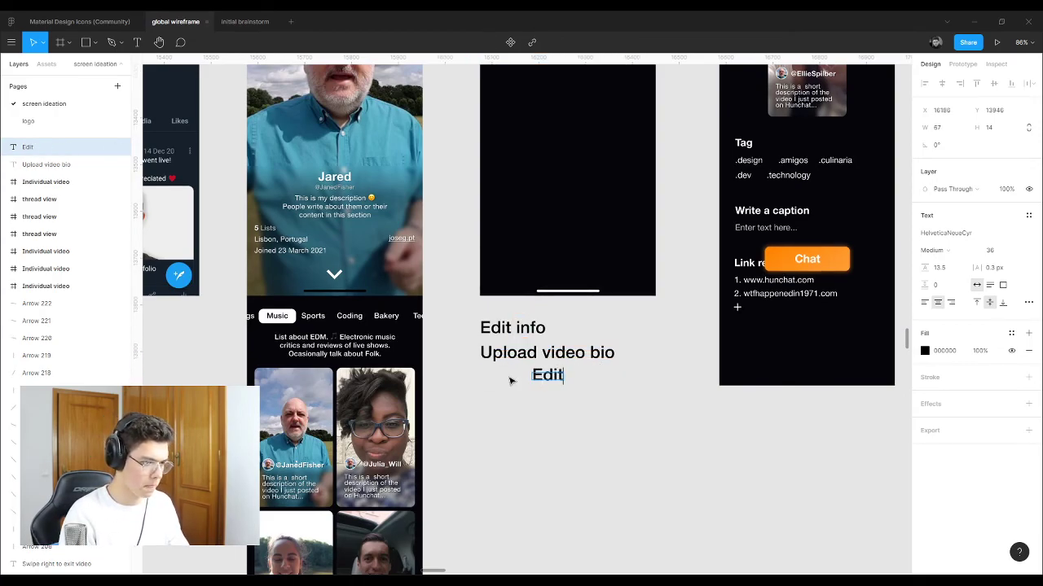
type(" description")
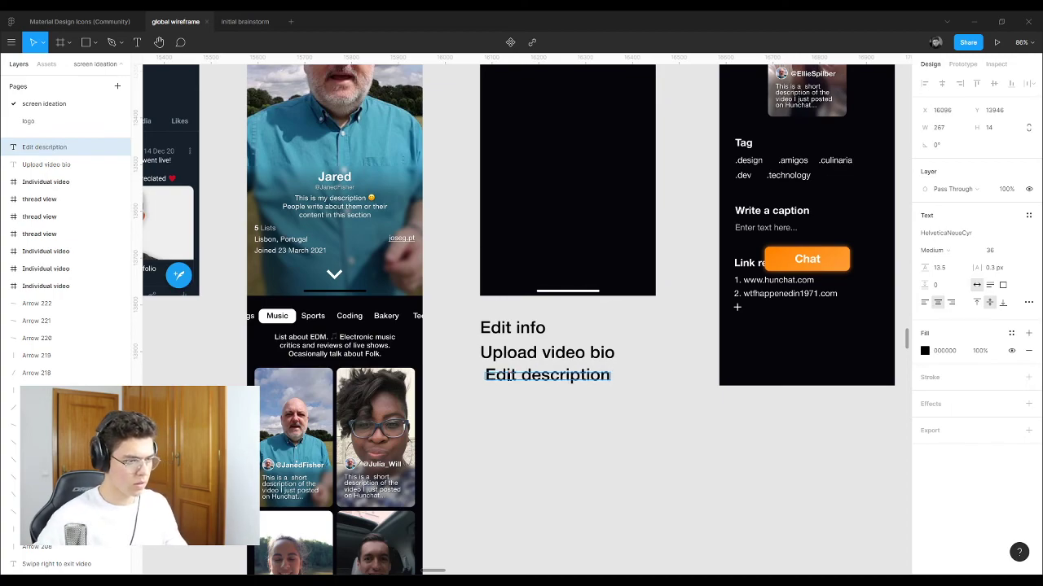
key("Escape")
Step: Left-align the lines and set Upload video bio and Edit description to Roman weight
left_click_drag(540, 414, 513, 326)
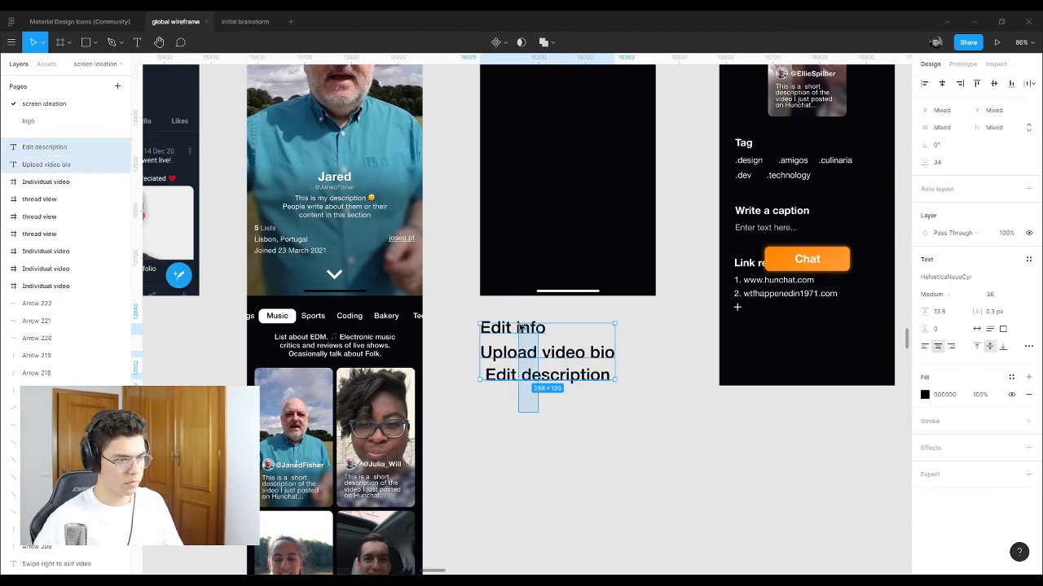
left_click(924, 346)
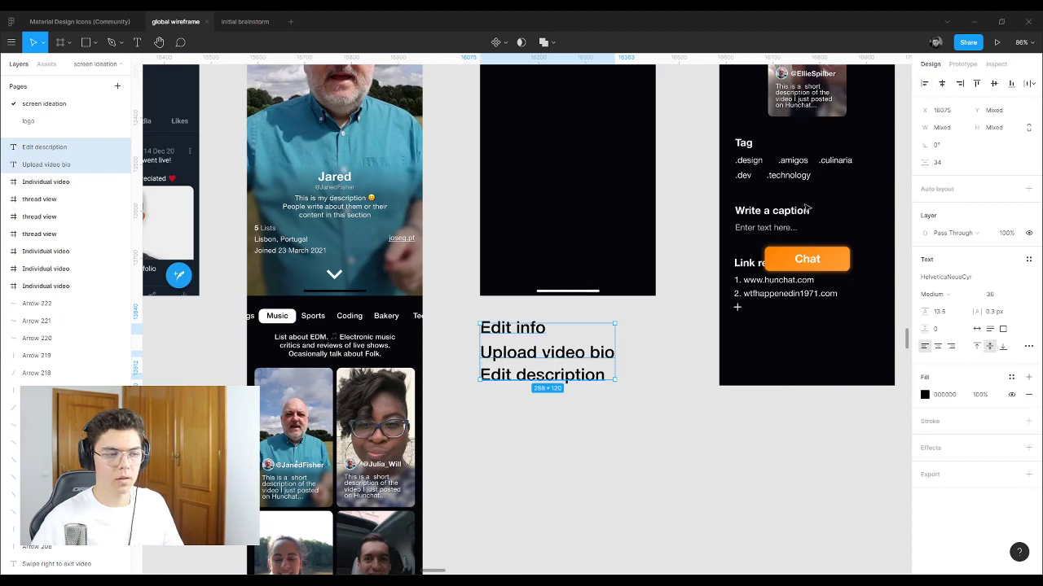
left_click_drag(588, 417, 554, 342)
left_click(933, 294)
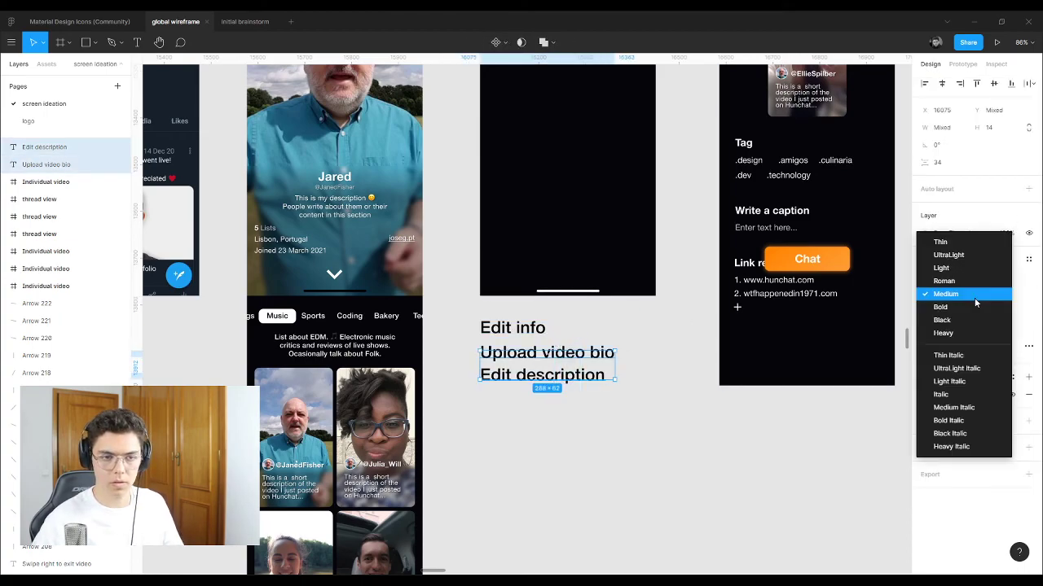
left_click(954, 281)
Step: Duplicate the Edit description line one line lower
left_click(636, 432)
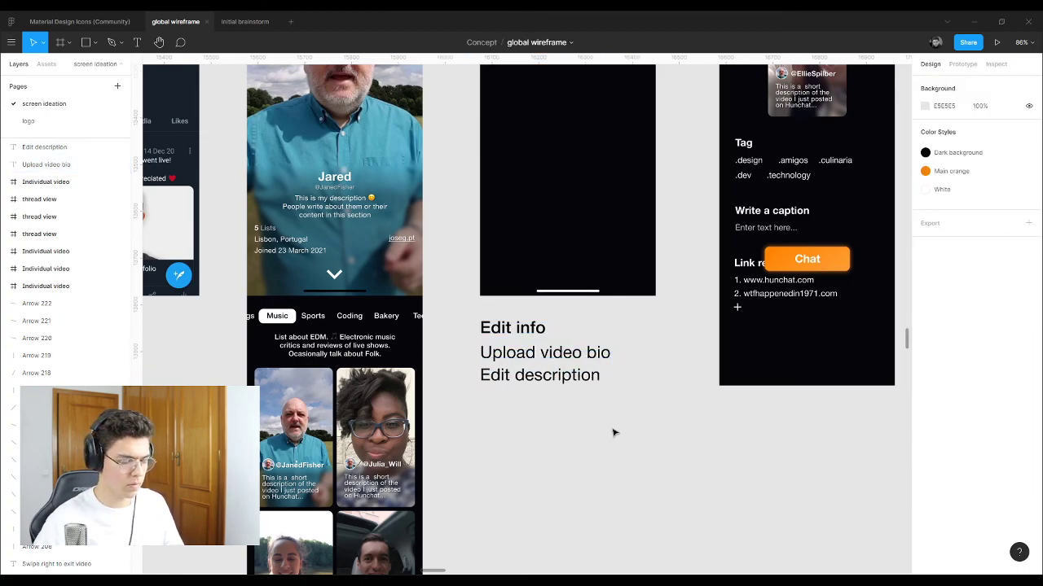
left_click(562, 379)
left_click_drag(562, 379, 570, 404)
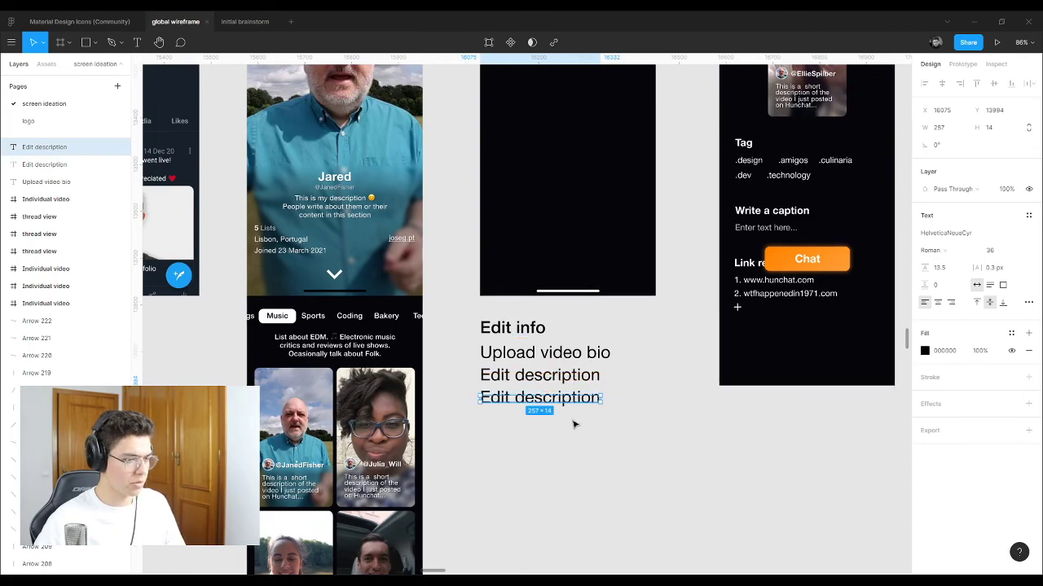
Step: Reword the copied description line as 'Edit username'
double_click(548, 399)
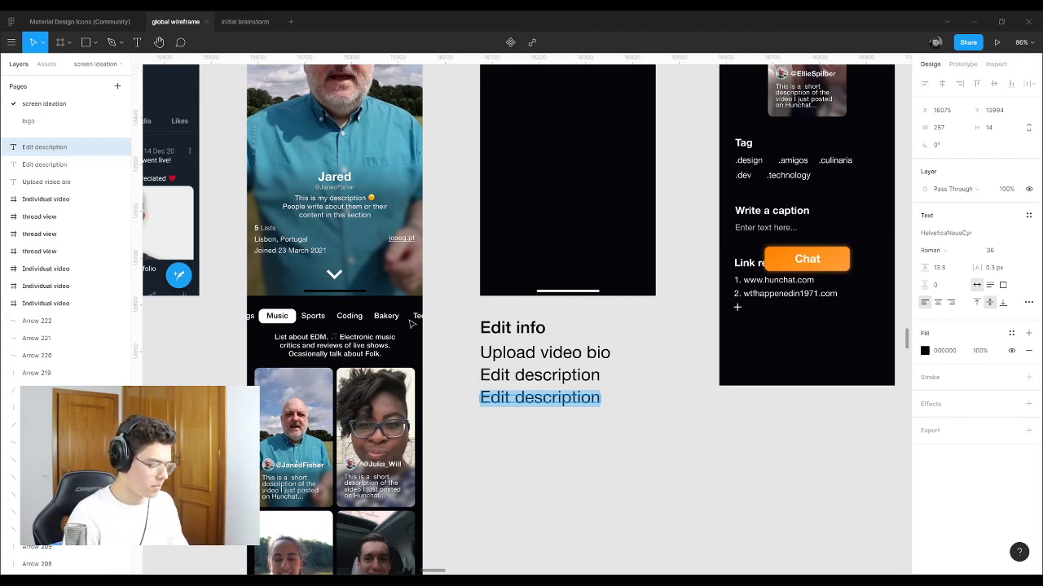
type("Edit use")
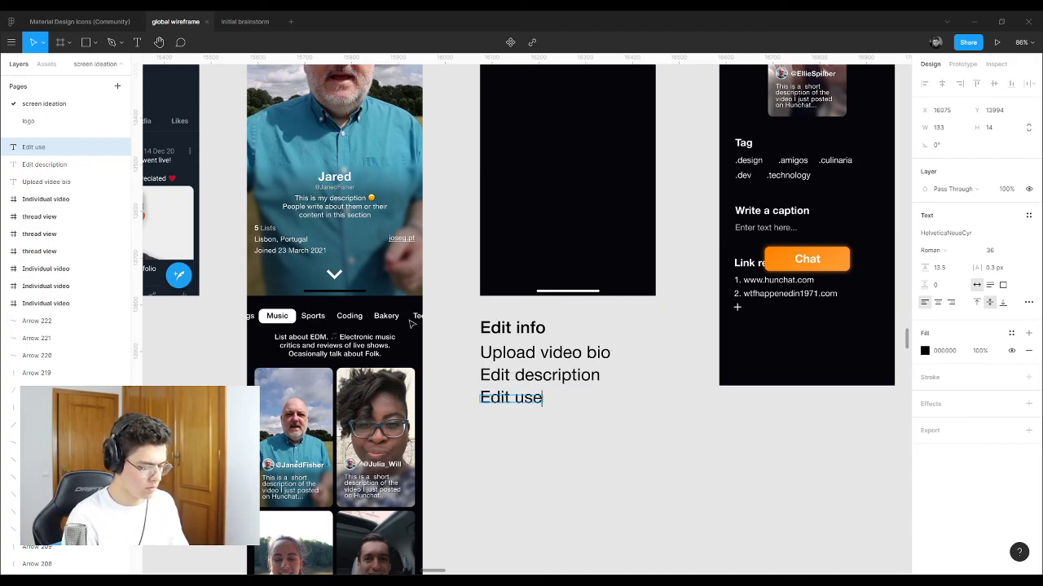
type("rname")
key("Escape")
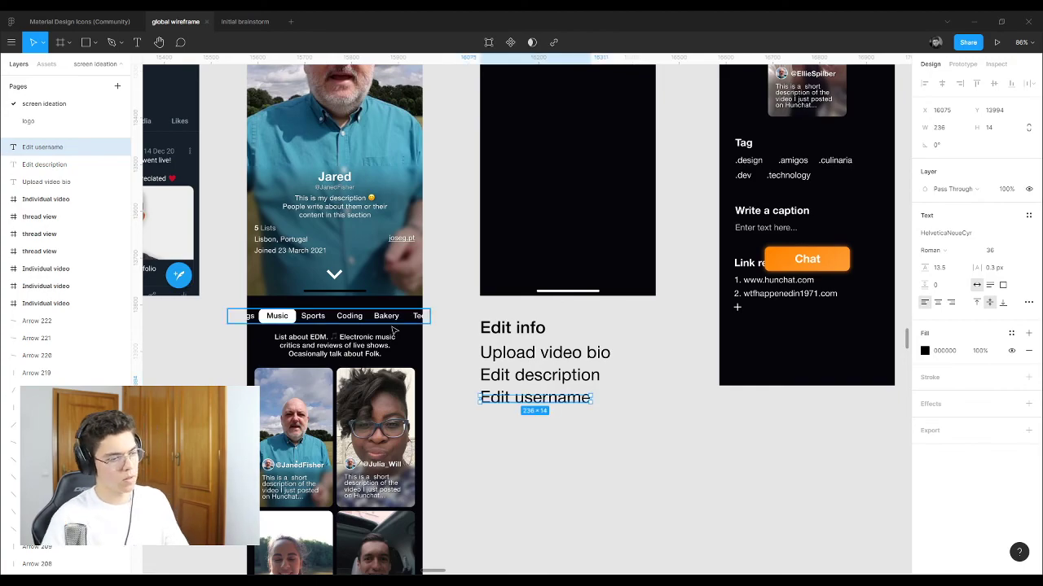
Step: Duplicate Edit username one line lower and start retyping it as 'Edit'
left_click_drag(533, 401, 534, 426)
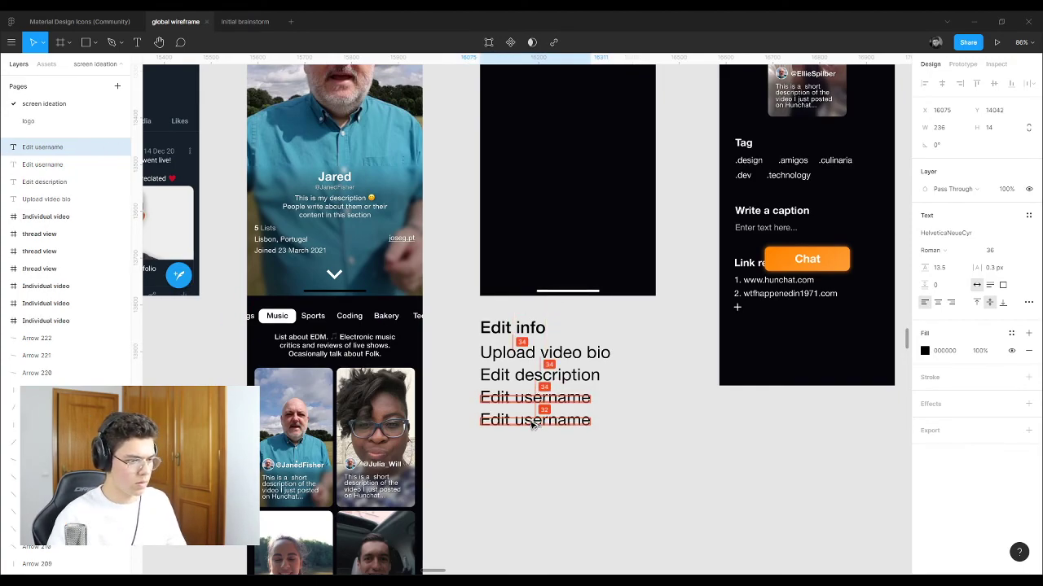
left_click(540, 429)
double_click(534, 421)
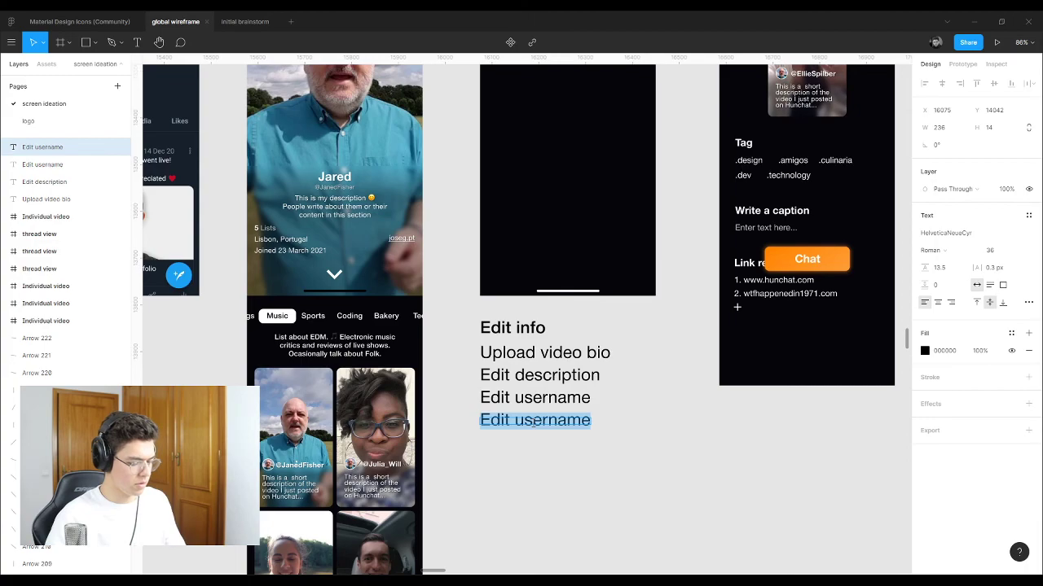
type("Edit")
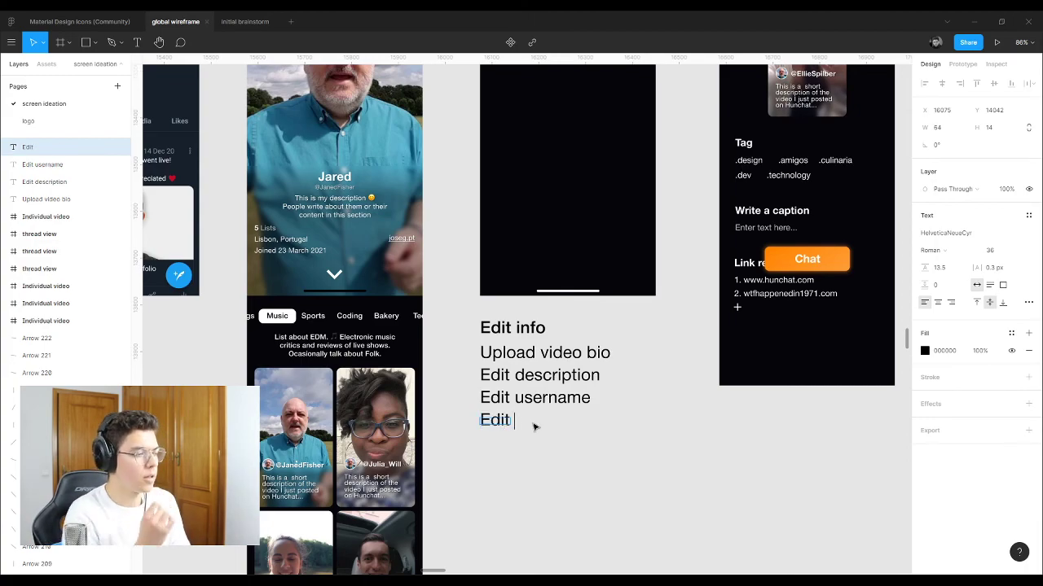
scroll(261, 156, "up", 5)
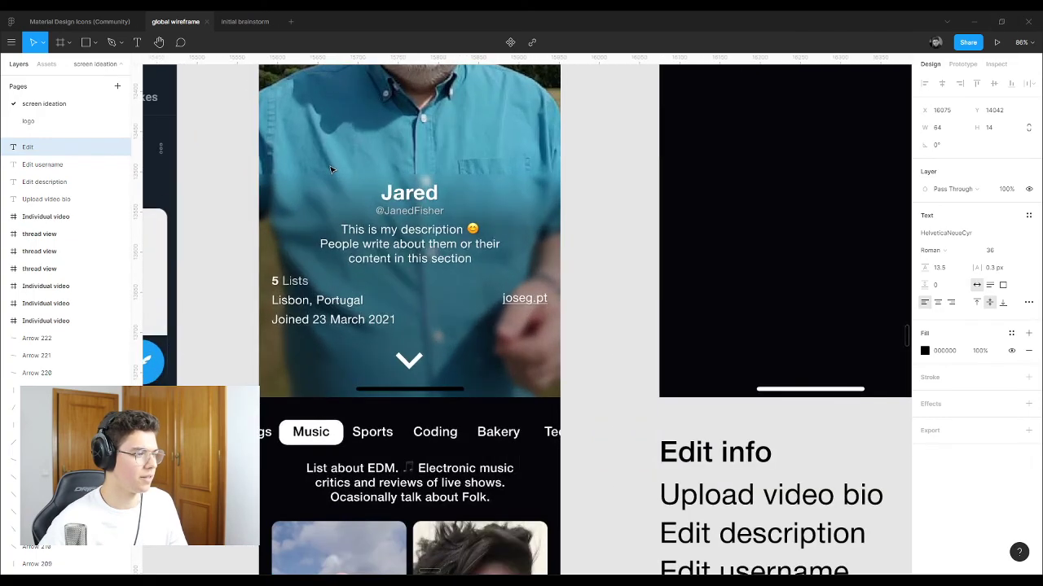
left_click(432, 208)
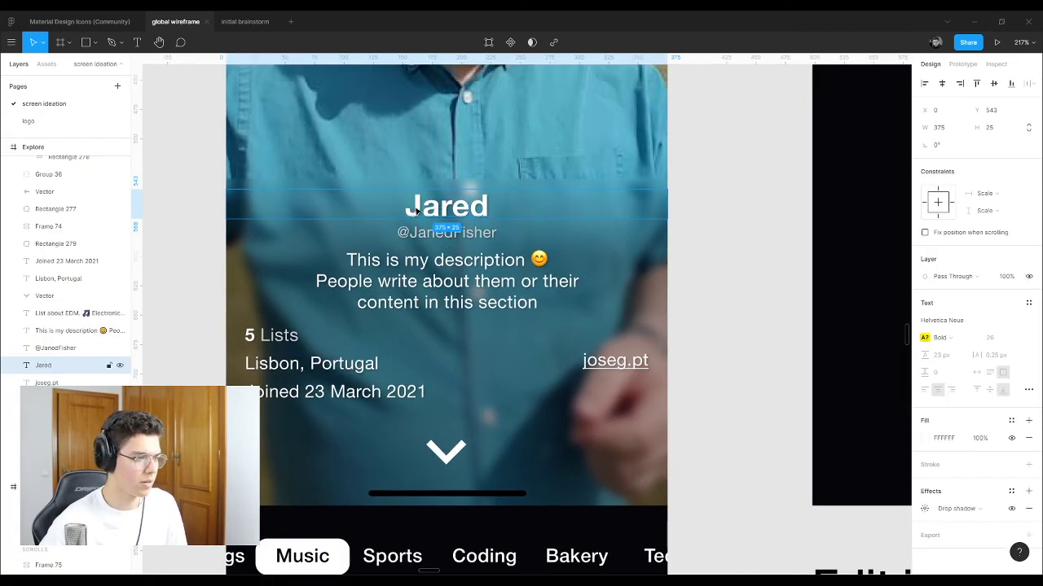
left_click(443, 226)
left_click(448, 212)
left_click(450, 221)
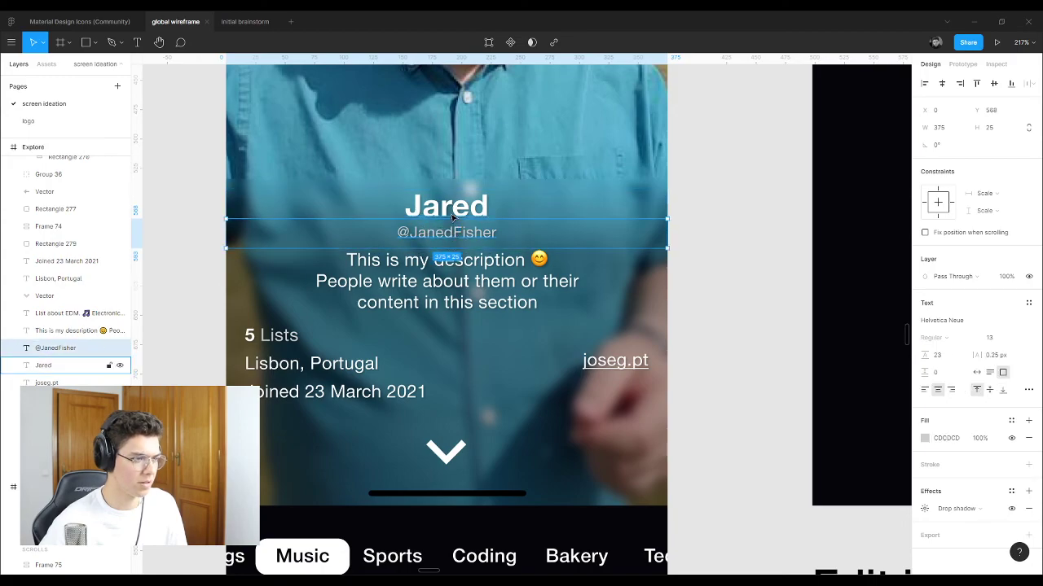
left_click(455, 210)
left_click(452, 222)
left_click(456, 210)
left_click(453, 222)
left_click(460, 208)
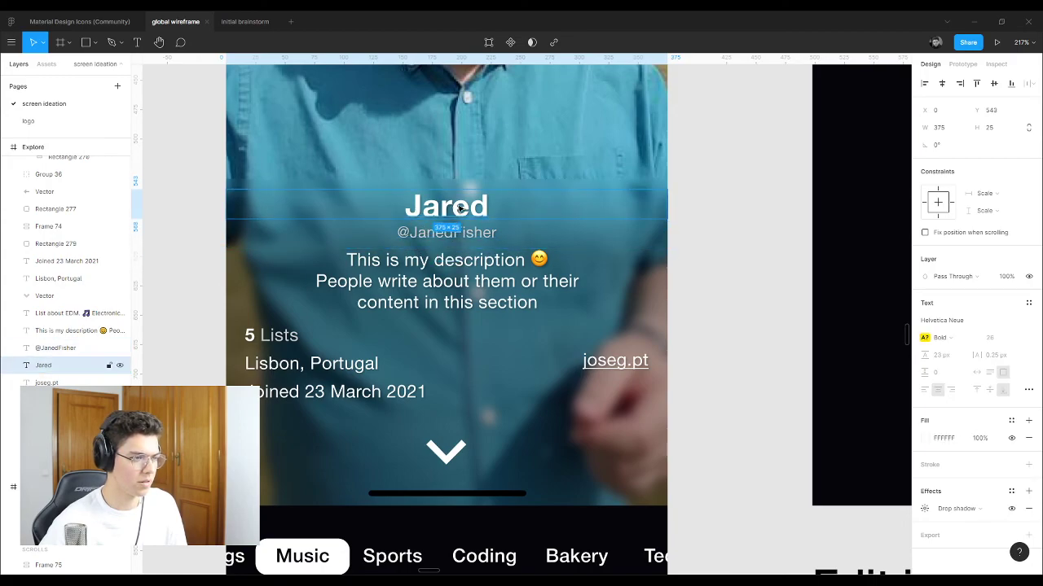
left_click(457, 220)
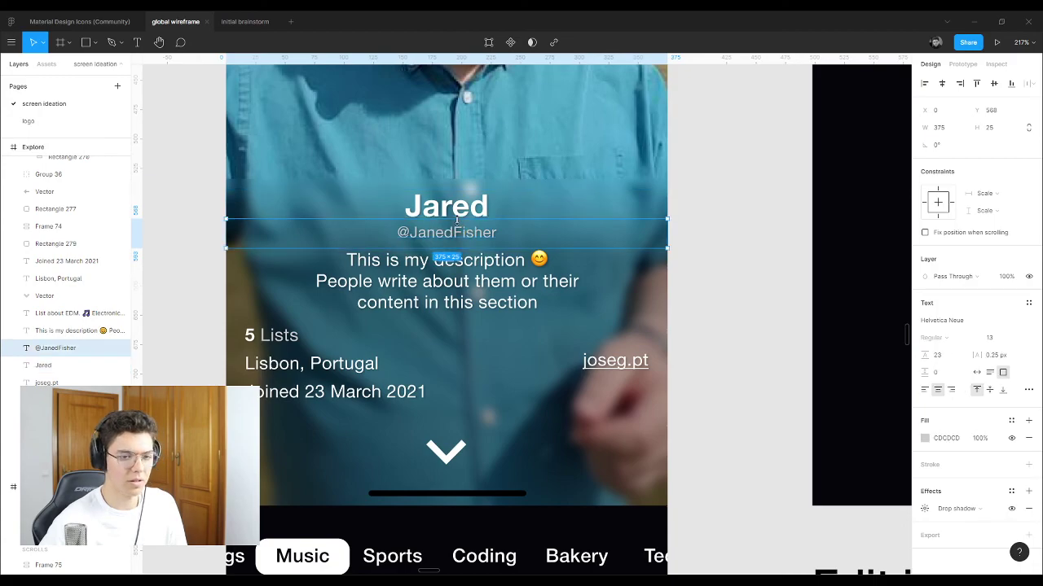
left_click(698, 268)
scroll(386, 279, "down", 5)
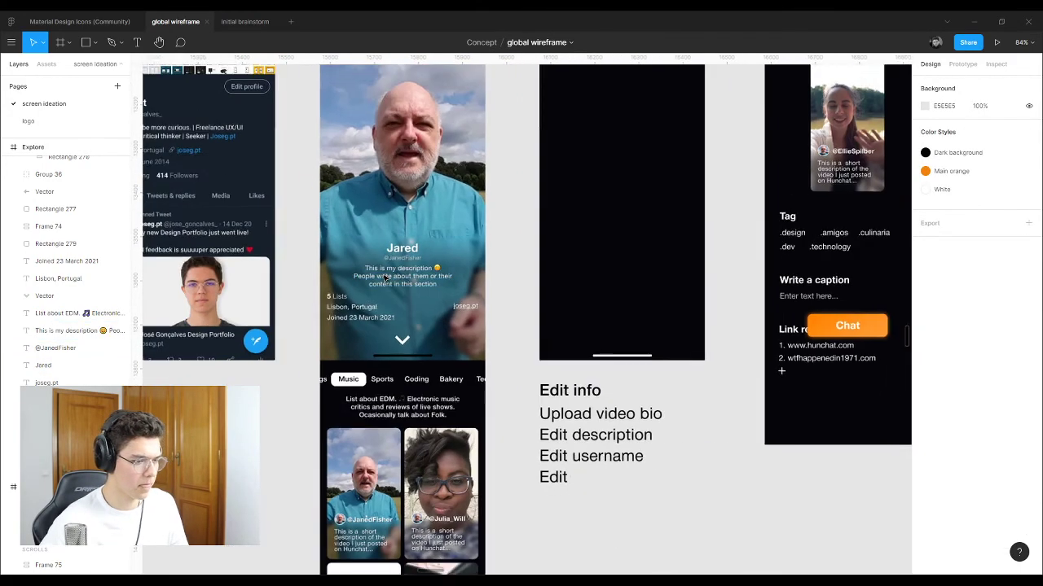
scroll(386, 279, "down", 1)
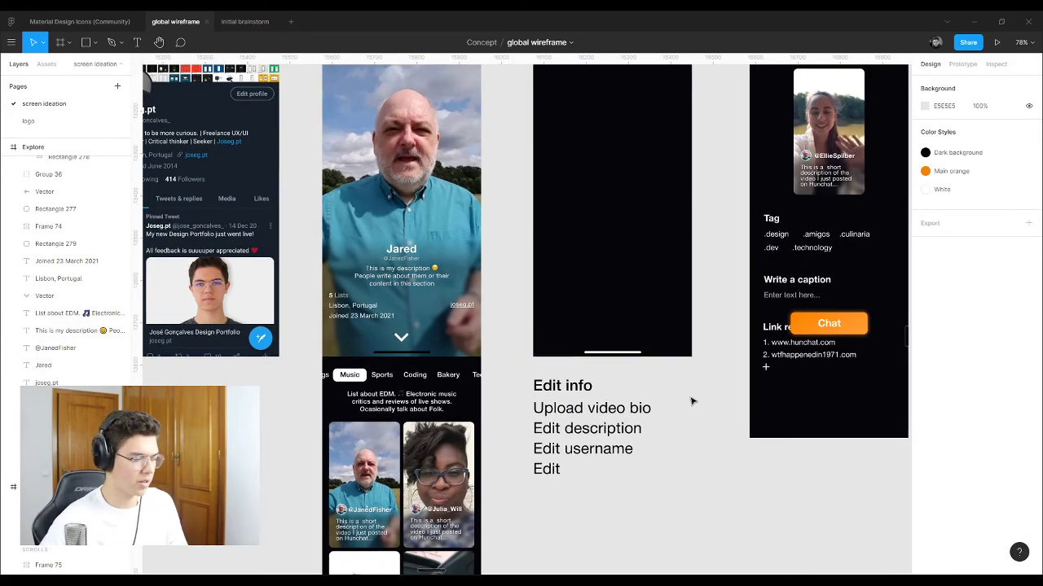
Step: Complete the unfinished line so it reads 'Edit screen name'
scroll(603, 431, "down", 1)
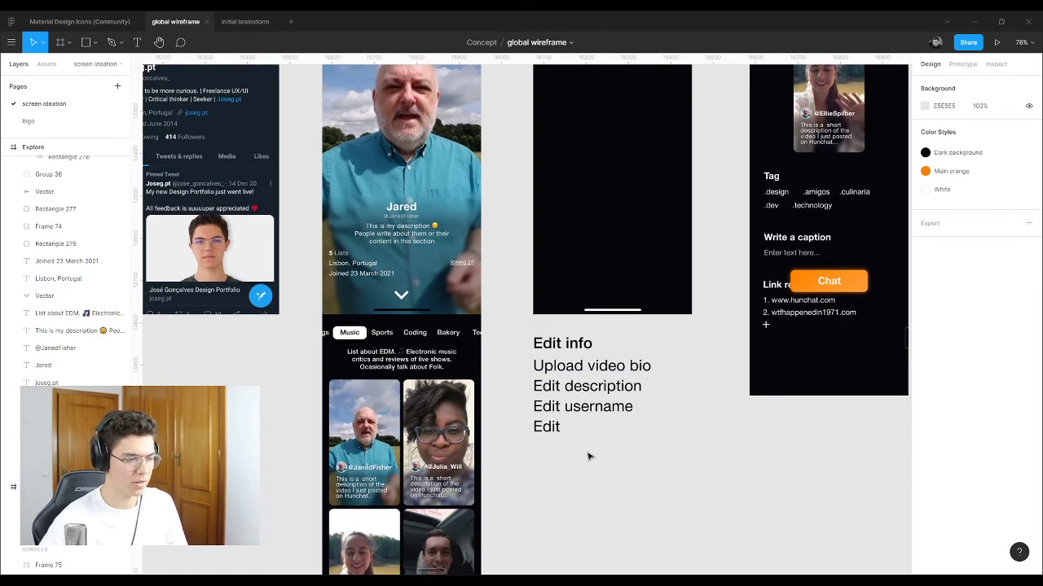
scroll(580, 446, "up", 1)
scroll(580, 446, "up", 2)
double_click(547, 424)
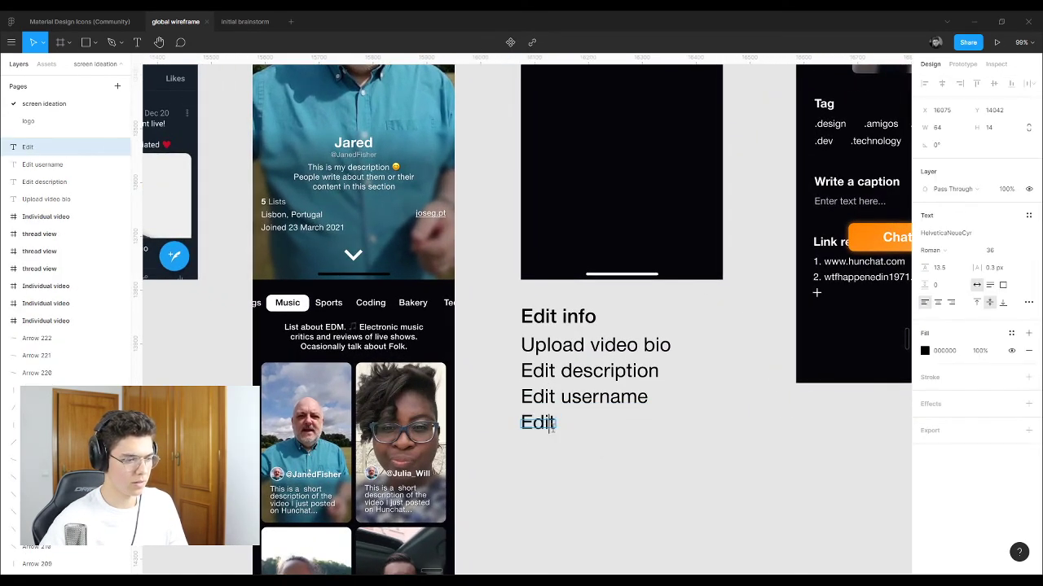
type("screen")
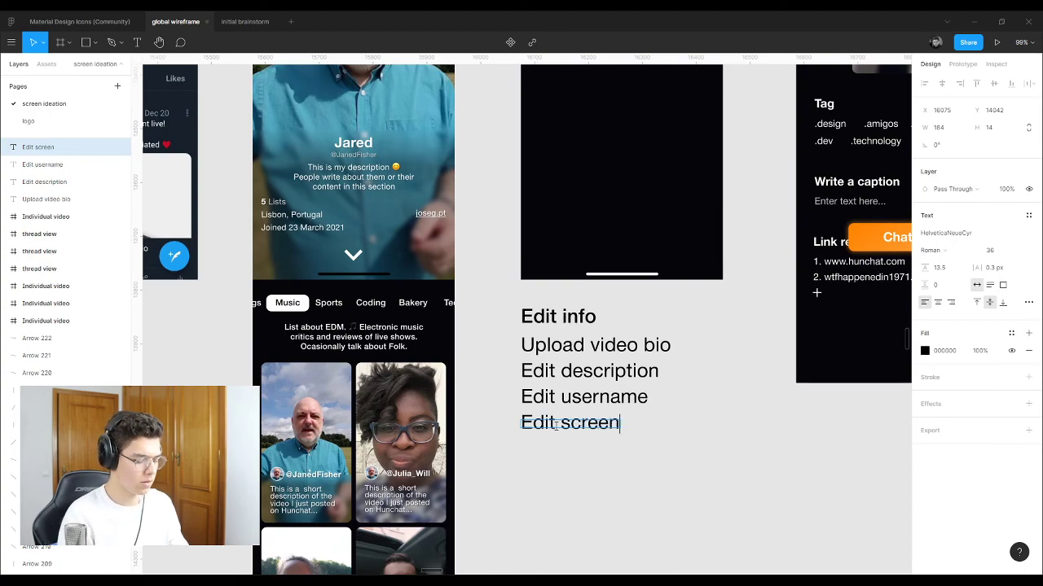
type(" name")
key("Escape")
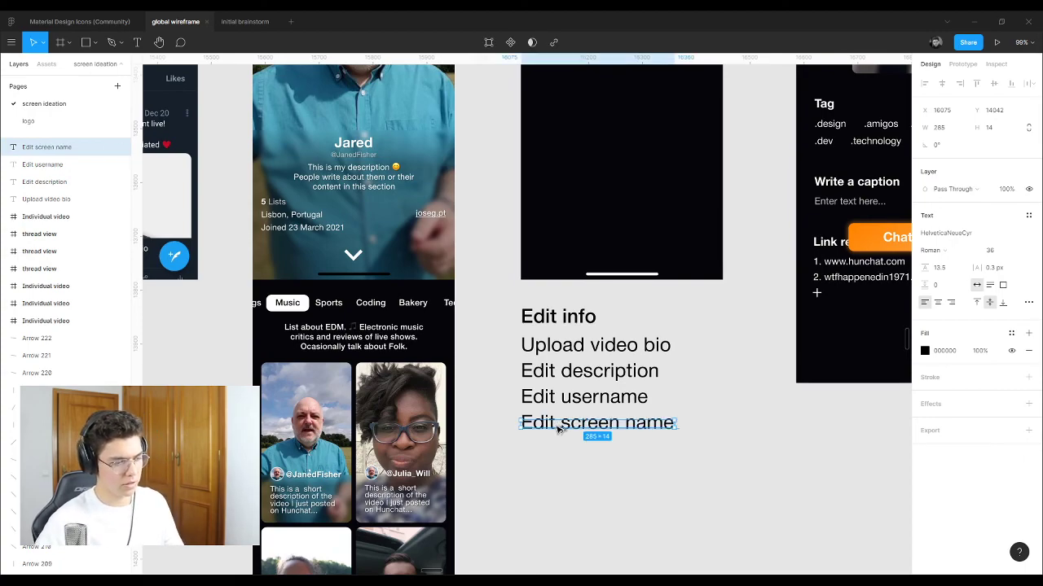
Step: Copy Edit screen name below itself and reword it as 'Change password'
left_click_drag(558, 430, 555, 454)
key("Return")
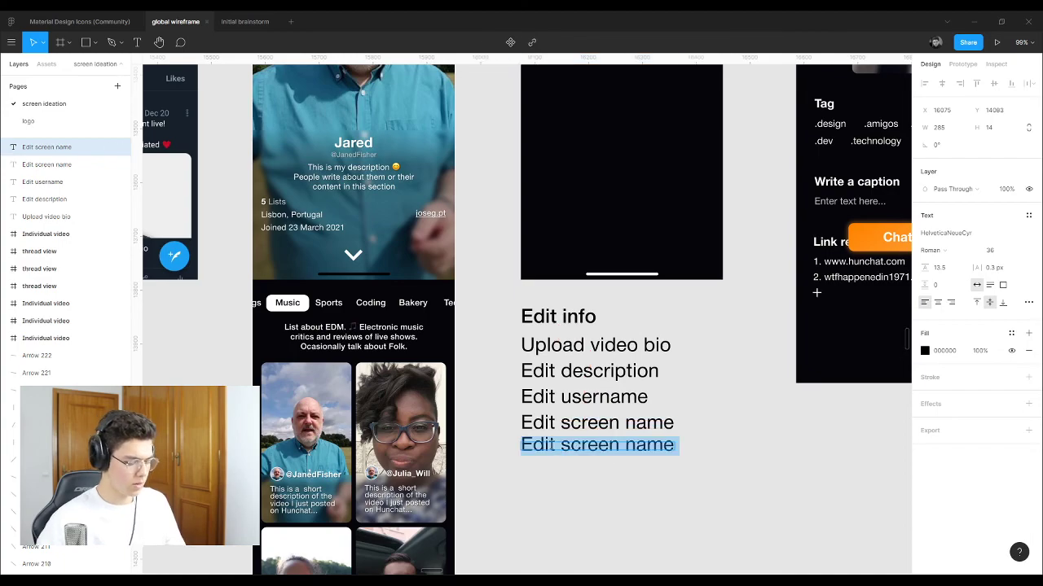
type("Change pass")
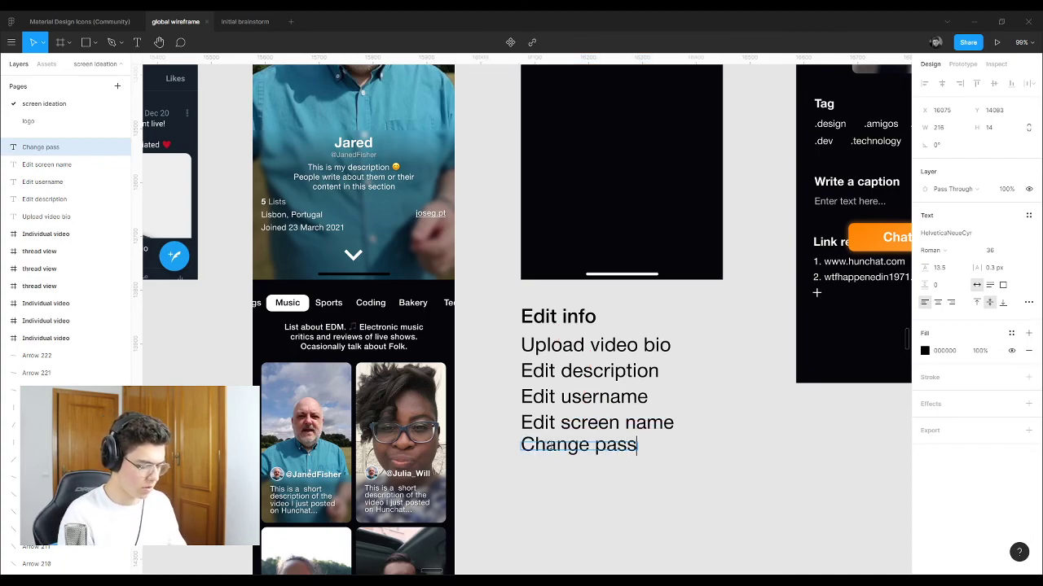
type("word")
key("Escape")
left_click(618, 493)
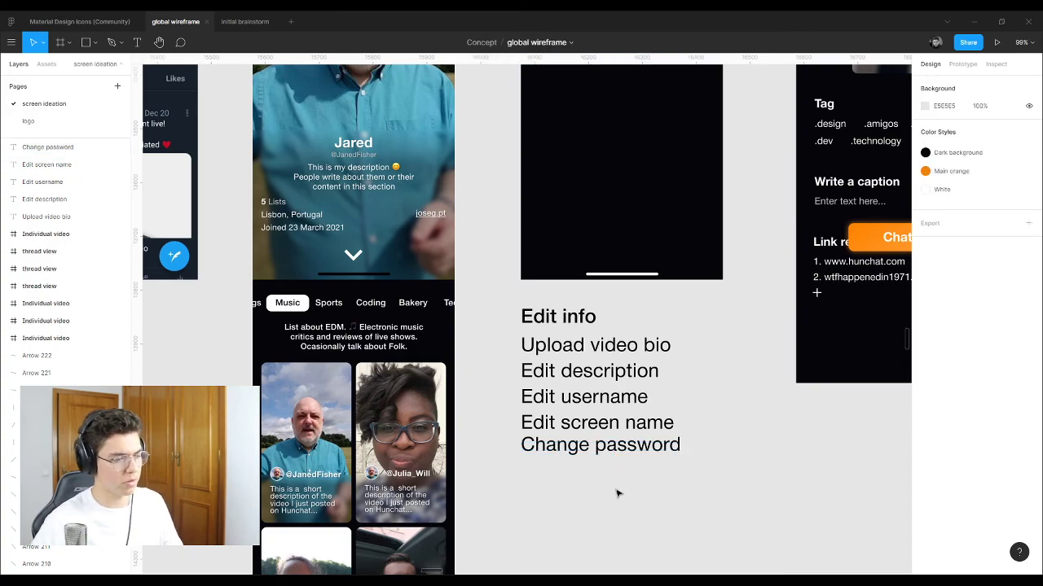
Step: Add an 'Edit links' line beneath Change password
scroll(617, 493, "up", 2)
left_click_drag(582, 475, 575, 492)
key("Return")
type("E")
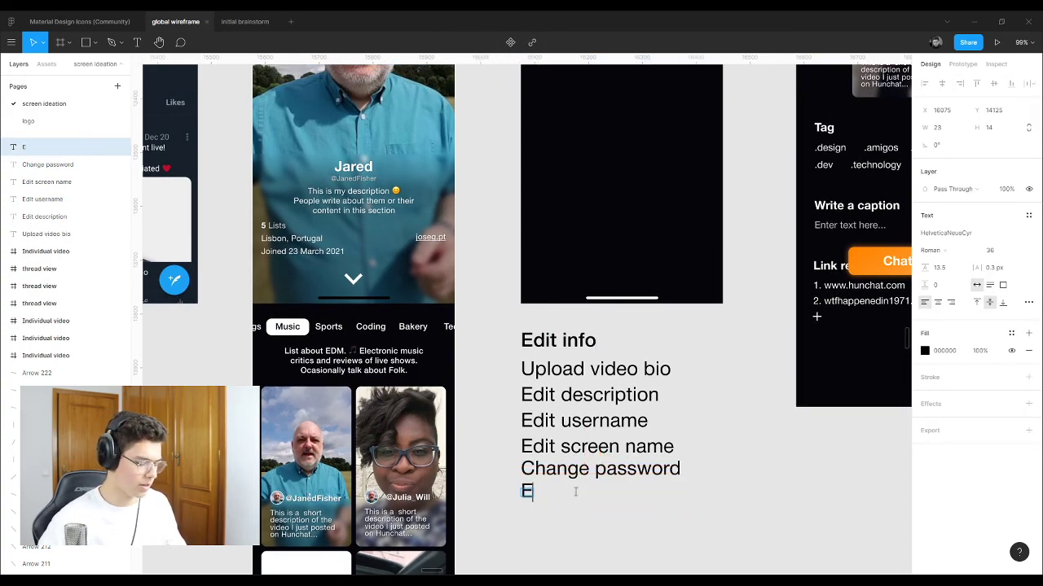
type("dit links")
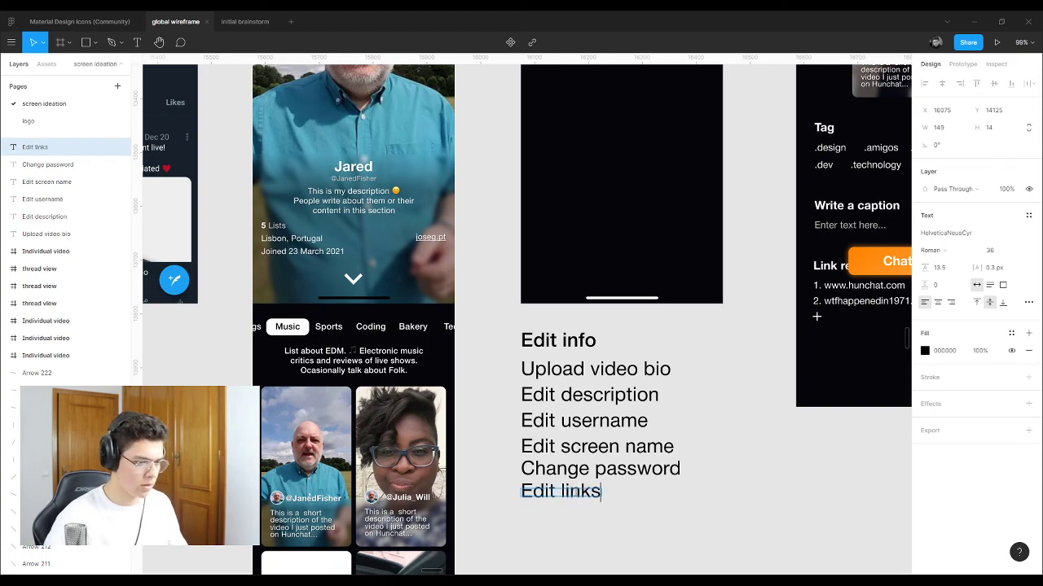
key("Escape")
left_click(421, 239)
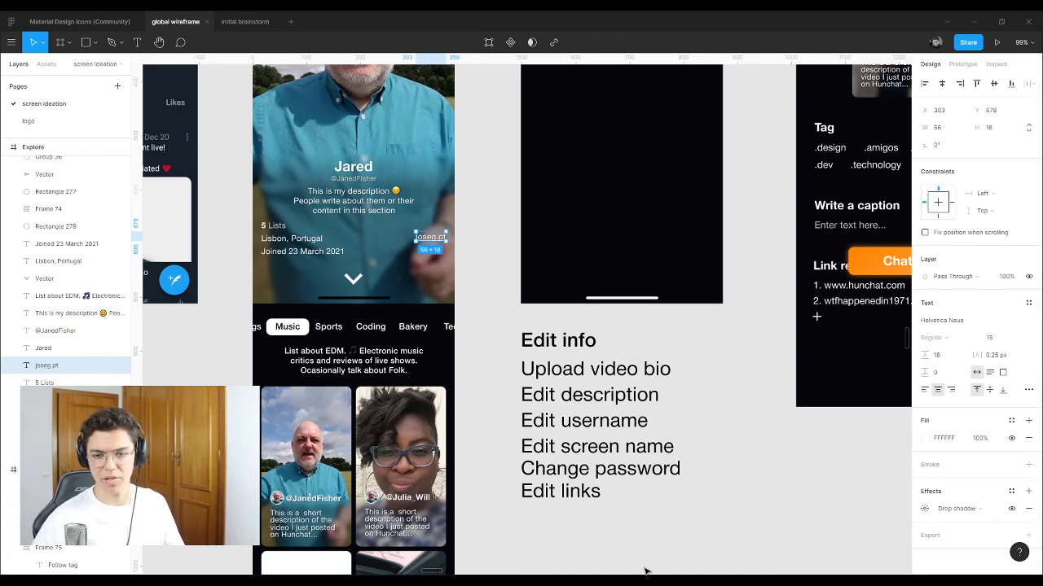
left_click(684, 530)
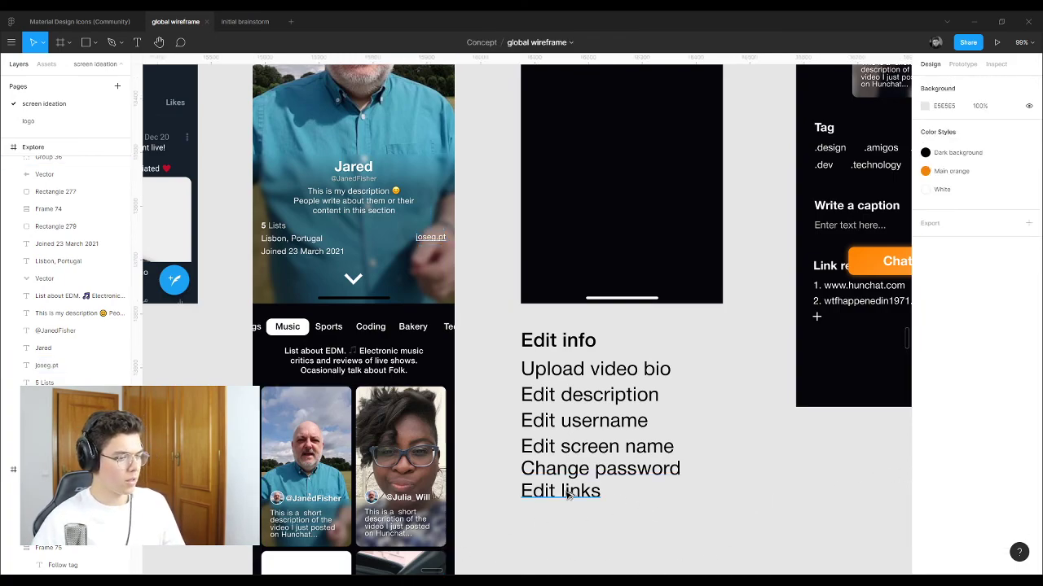
Step: Add an 'Edit location' line beneath Edit links
left_click_drag(568, 492, 568, 519, "alt")
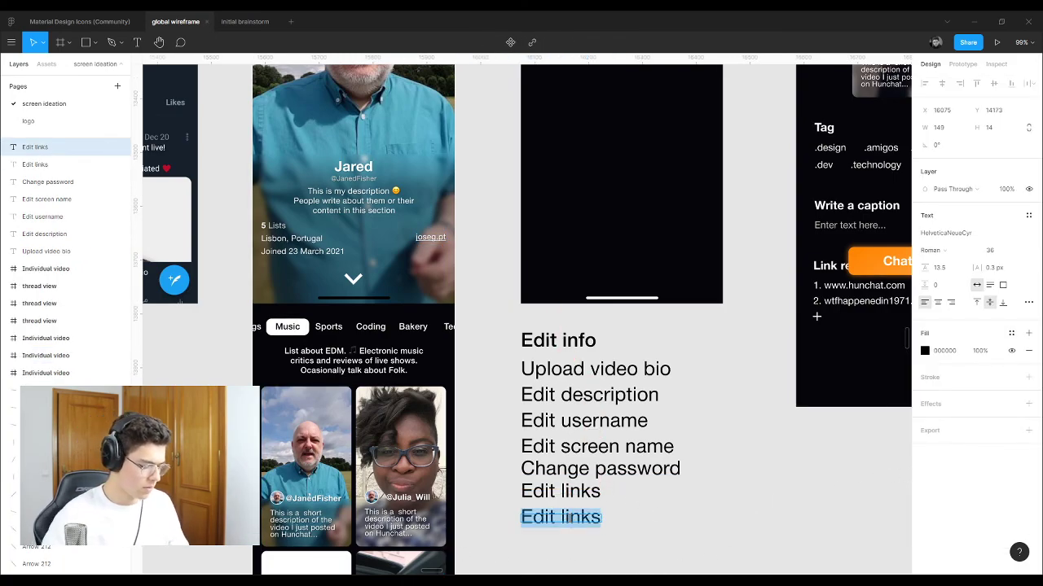
type("Edit loca")
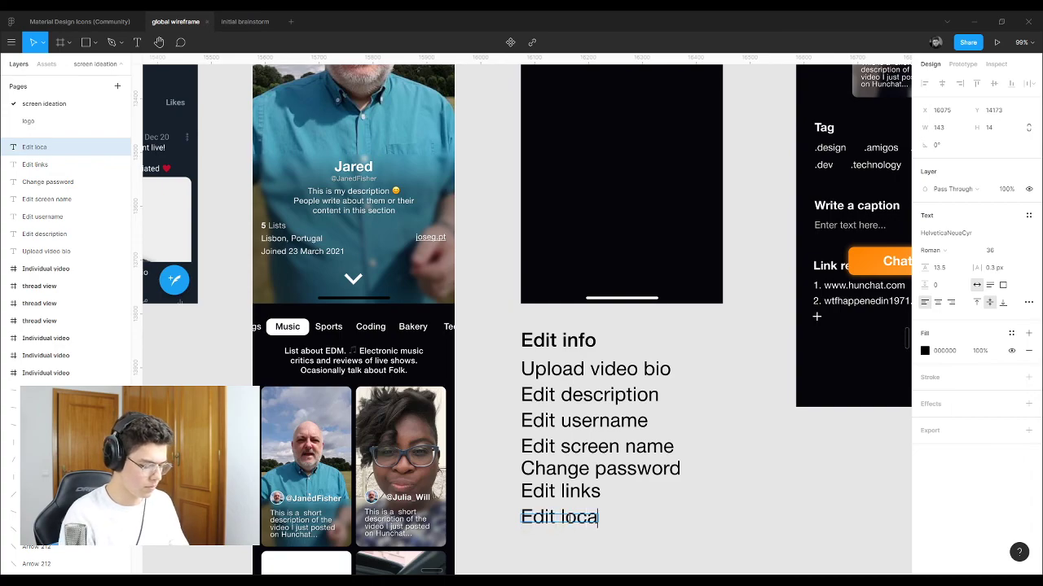
type("tion")
key("Escape")
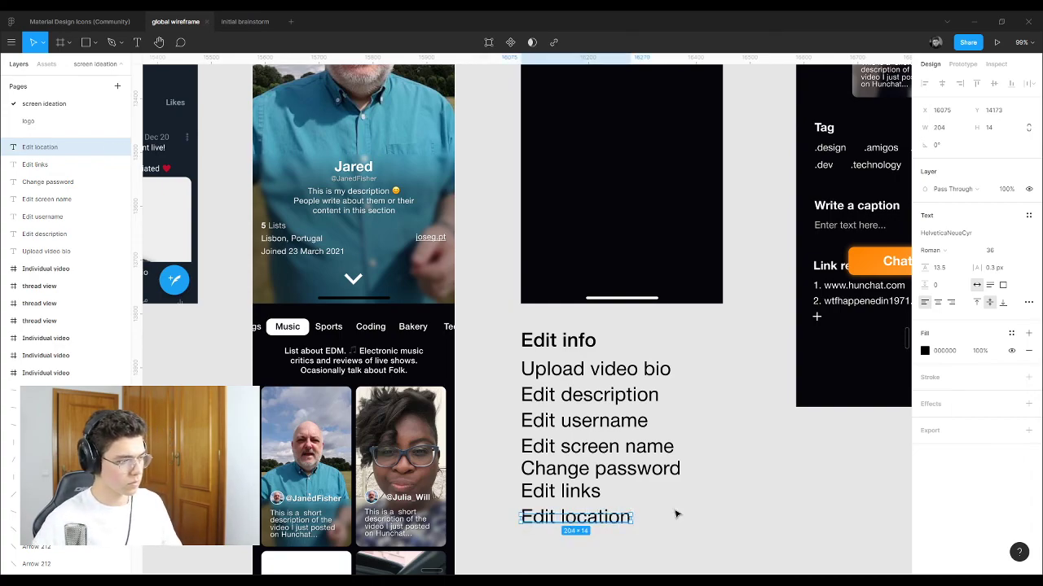
left_click(675, 514)
Step: Copy Edit location further down, leaving a gap, and reword it as 'Create lists'
scroll(594, 488, "down", 2)
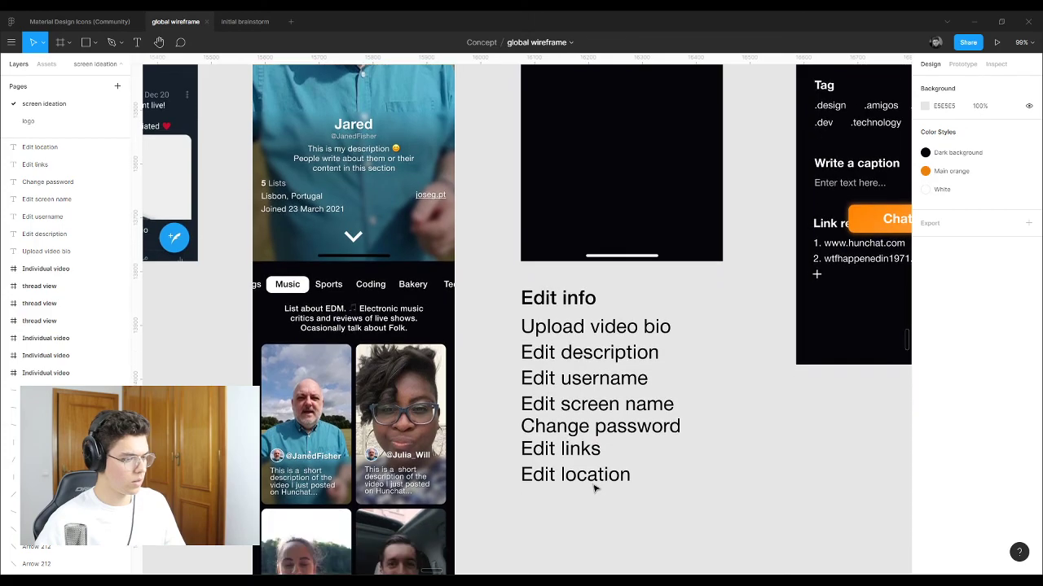
scroll(594, 489, "up", 5)
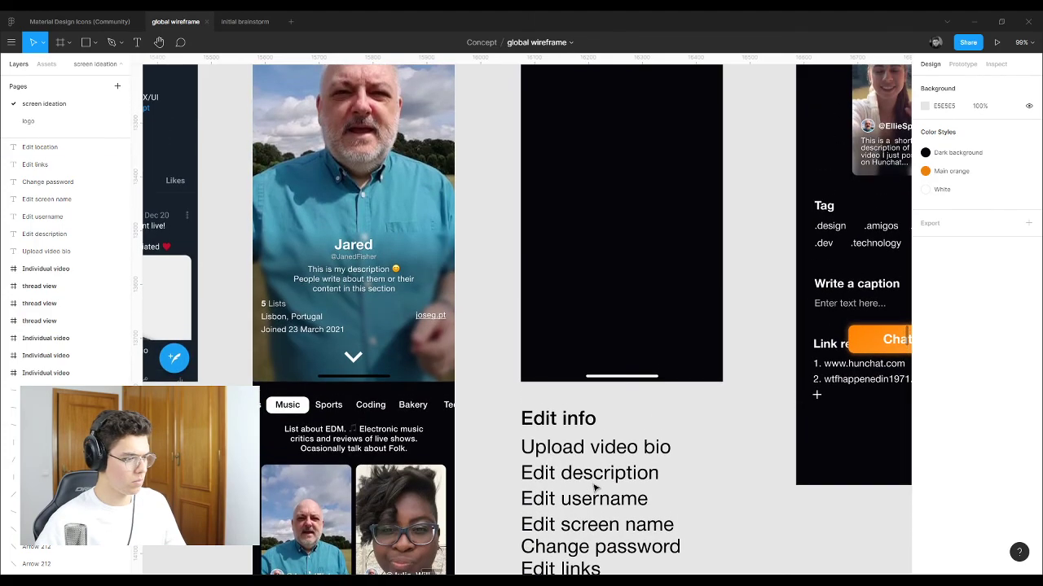
scroll(594, 489, "down", 6)
left_click(578, 456)
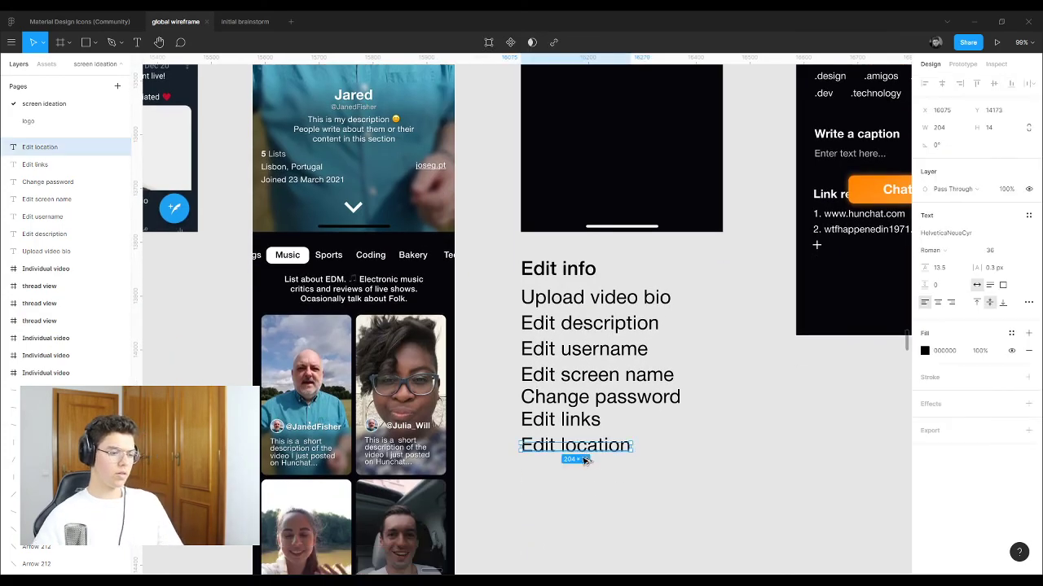
left_click_drag(577, 456, 588, 515)
double_click(585, 511)
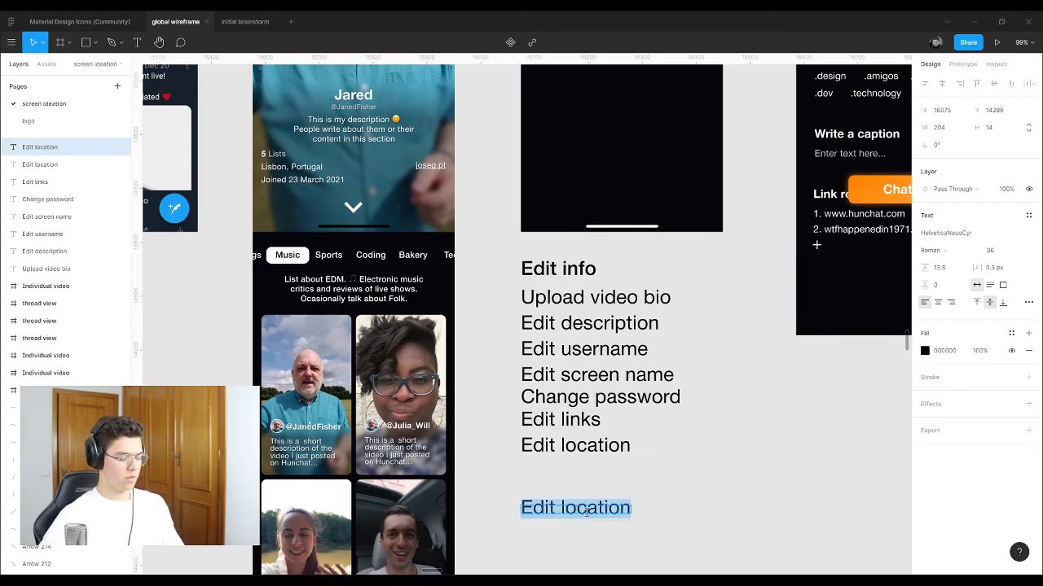
type("Creat")
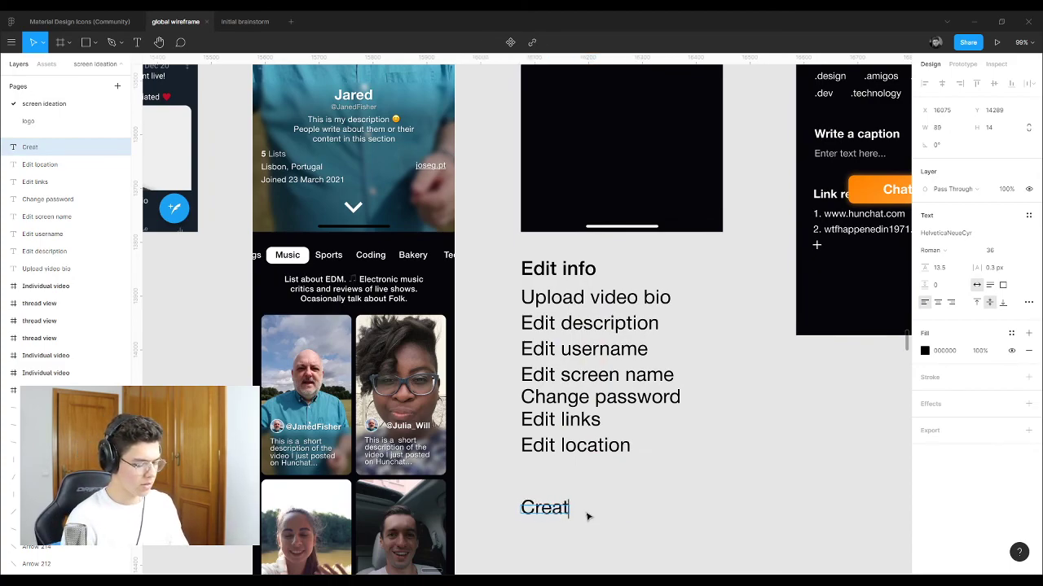
type("e lists")
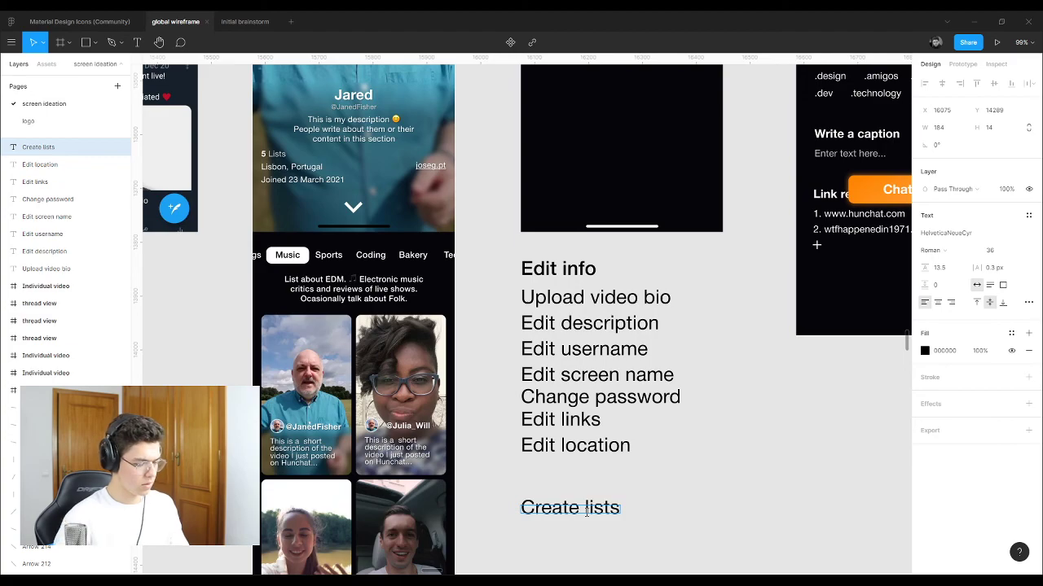
key("Escape")
Step: Add a 'Create tags' line beneath Create lists
left_click_drag(585, 512, 592, 534)
double_click(592, 532)
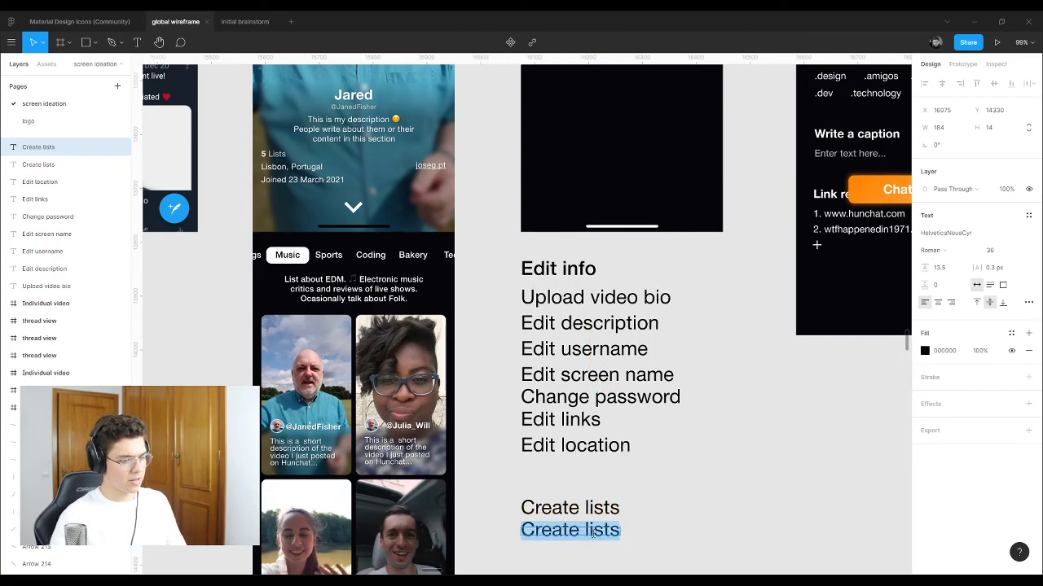
type("Crea")
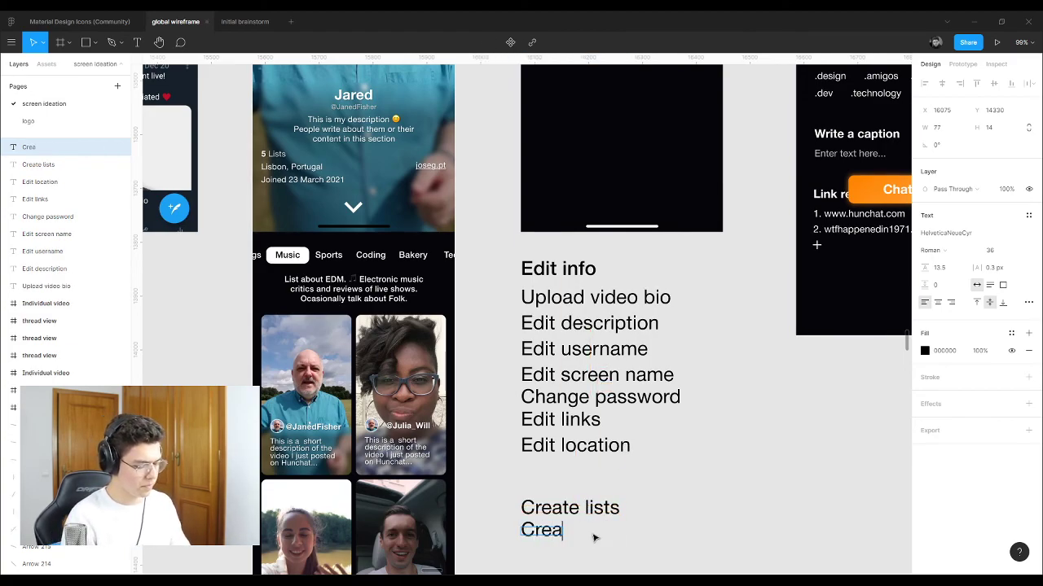
type("te tags")
key("Escape")
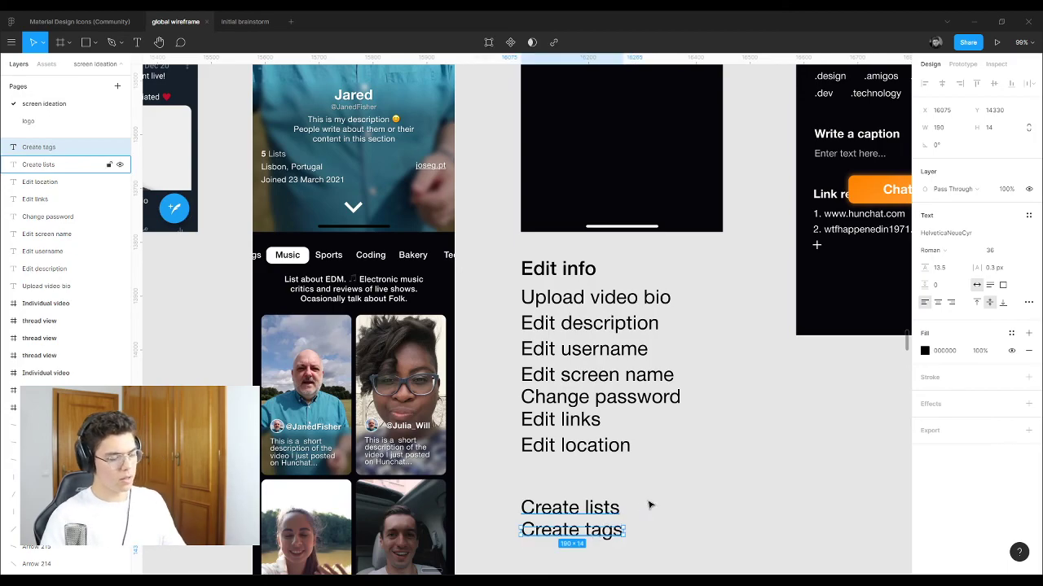
left_click(677, 488)
scroll(674, 490, "up", 1)
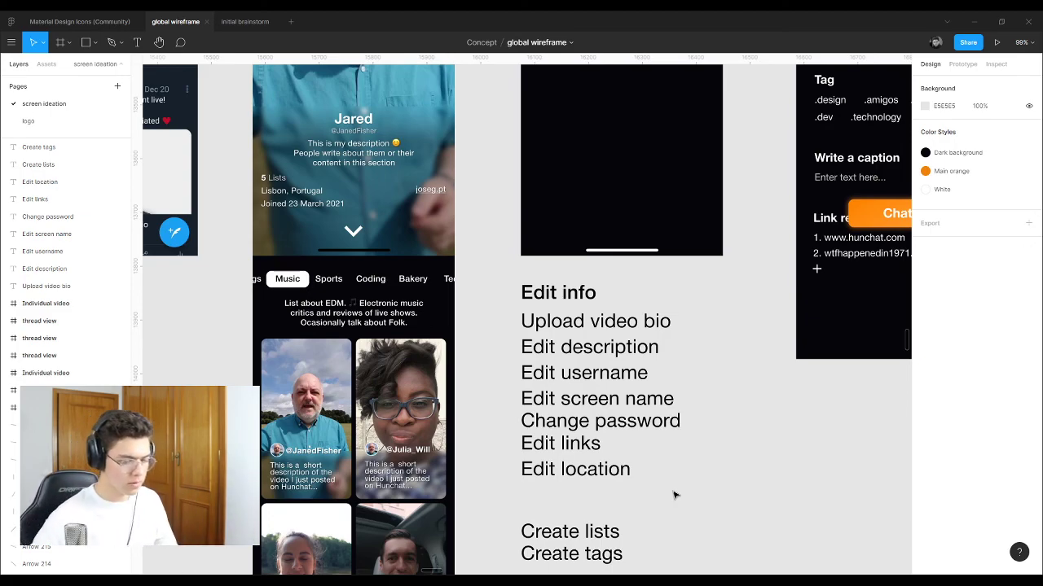
Step: Zoom out to see the whole board, then zoom in on the Record frame's Tag section
scroll(533, 444, "down", 3)
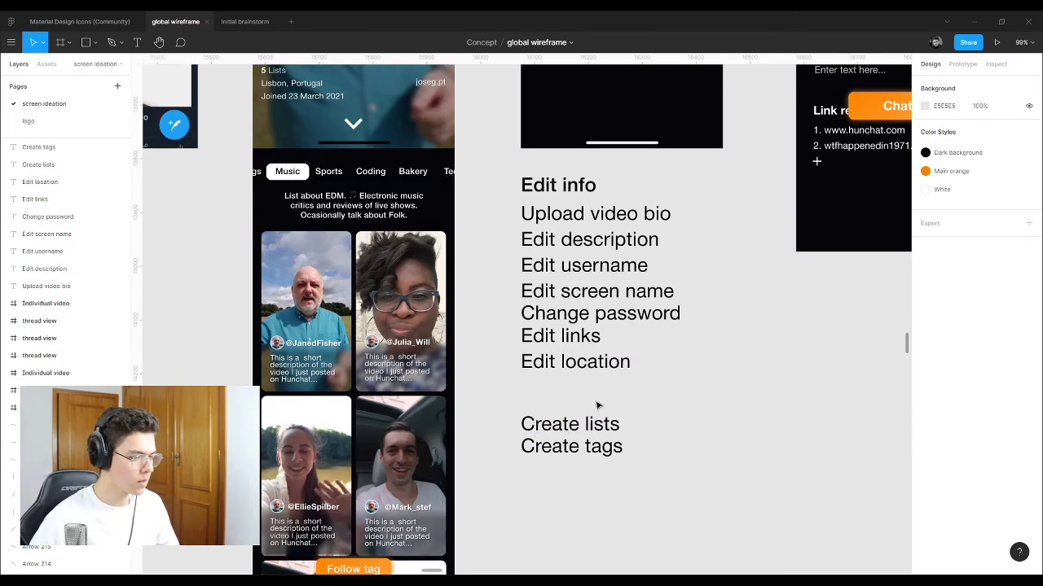
left_click_drag(658, 400, 511, 474)
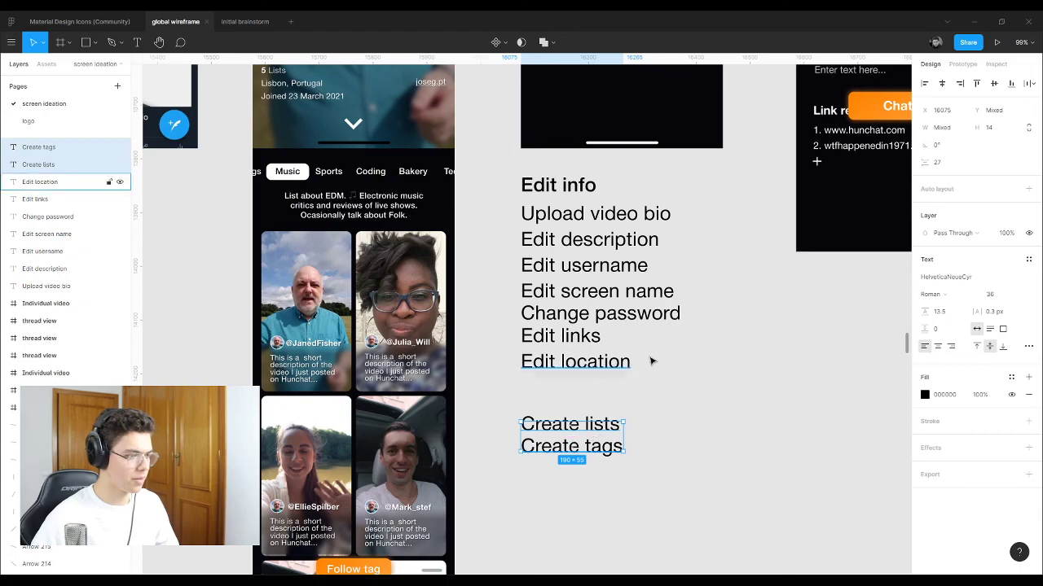
scroll(650, 361, "down", 3)
scroll(548, 255, "up", 5)
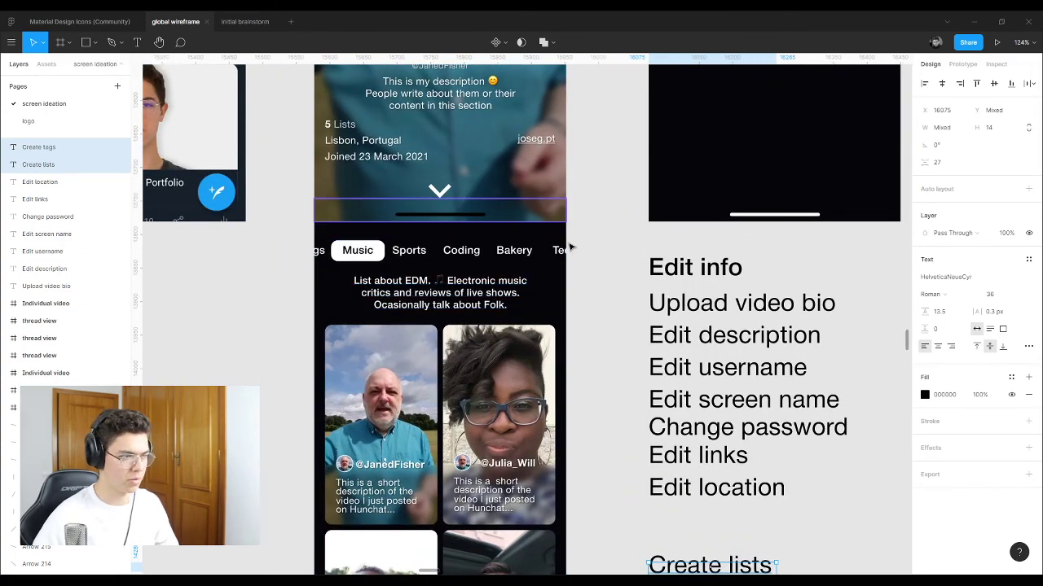
scroll(545, 273, "down", 2)
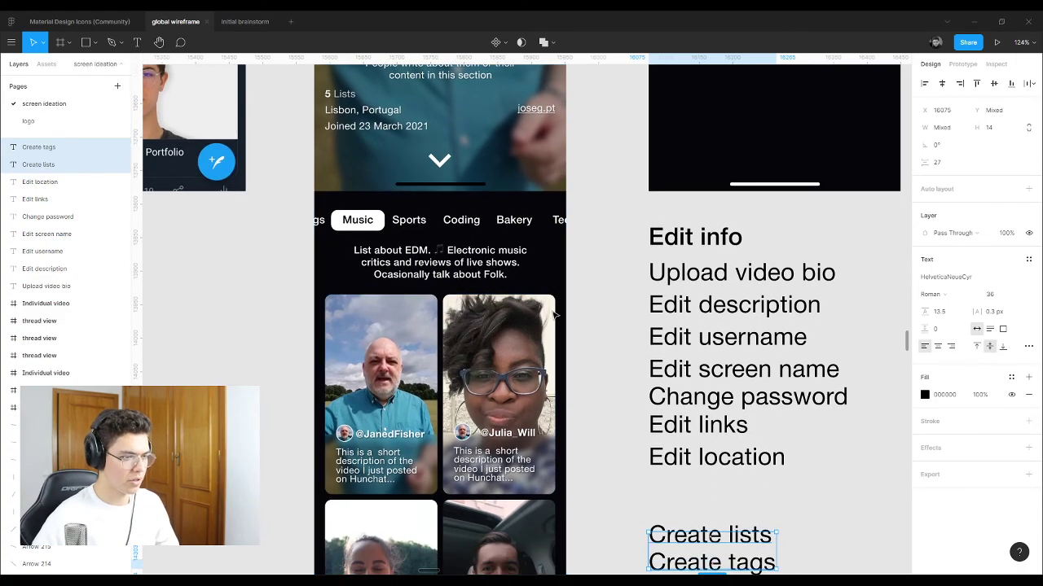
scroll(554, 313, "down", 10)
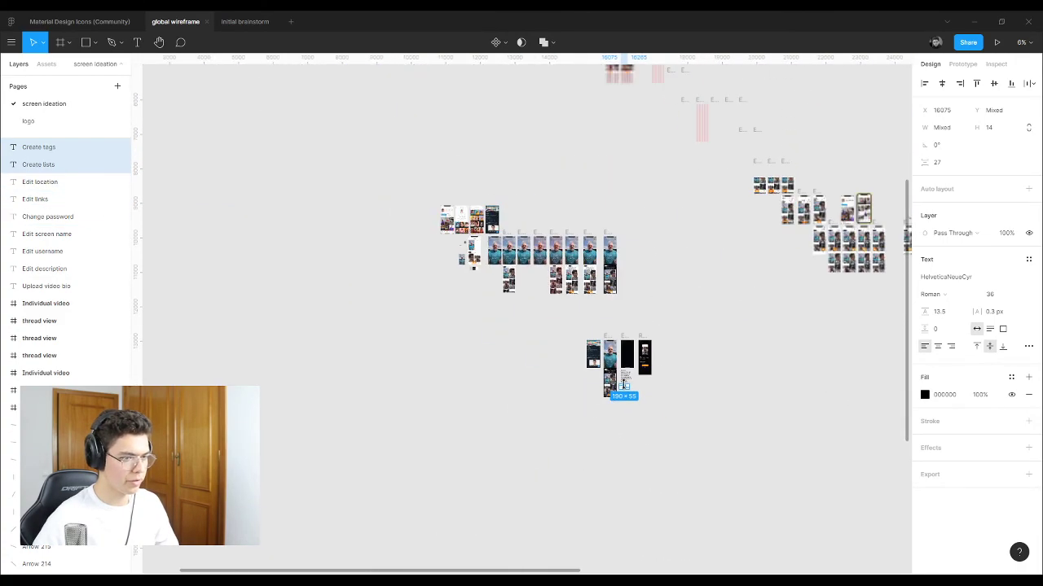
scroll(600, 268, "down", 5)
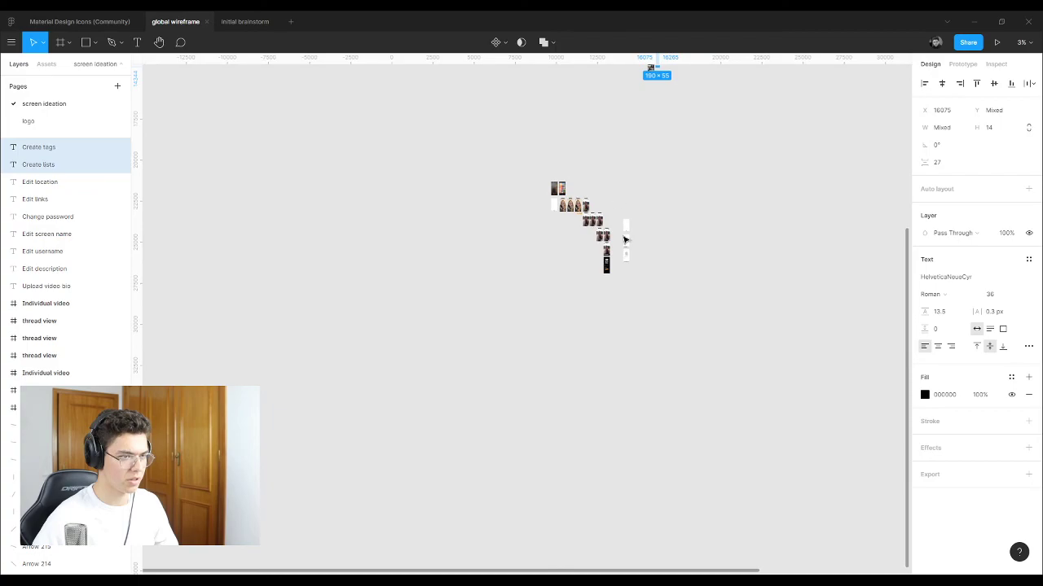
scroll(625, 240, "up", 15)
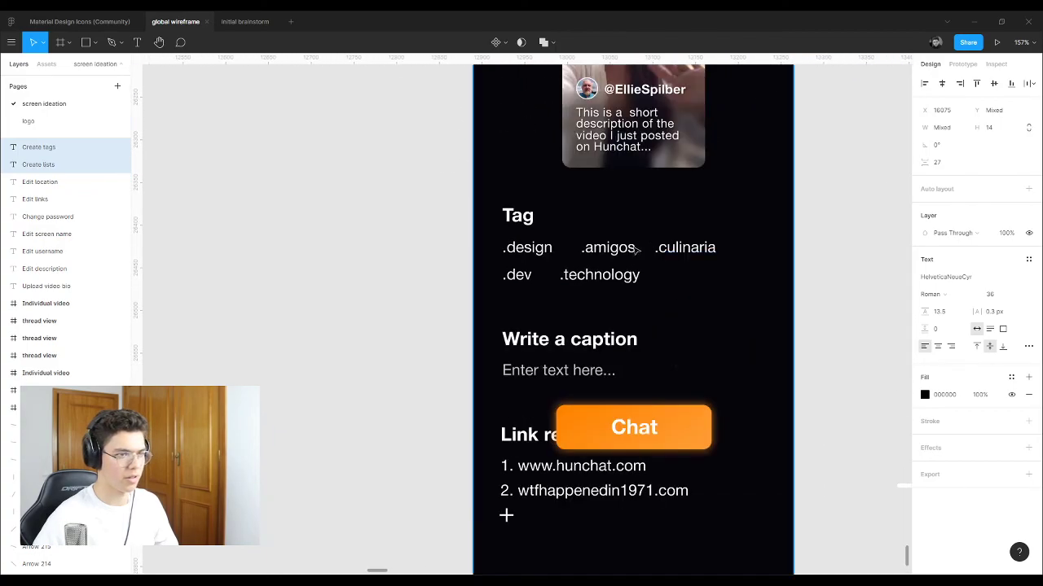
Step: Duplicate the .technology tag to its right, reword it 'Create a new tag', and nudge it left
left_click_drag(621, 275, 733, 277)
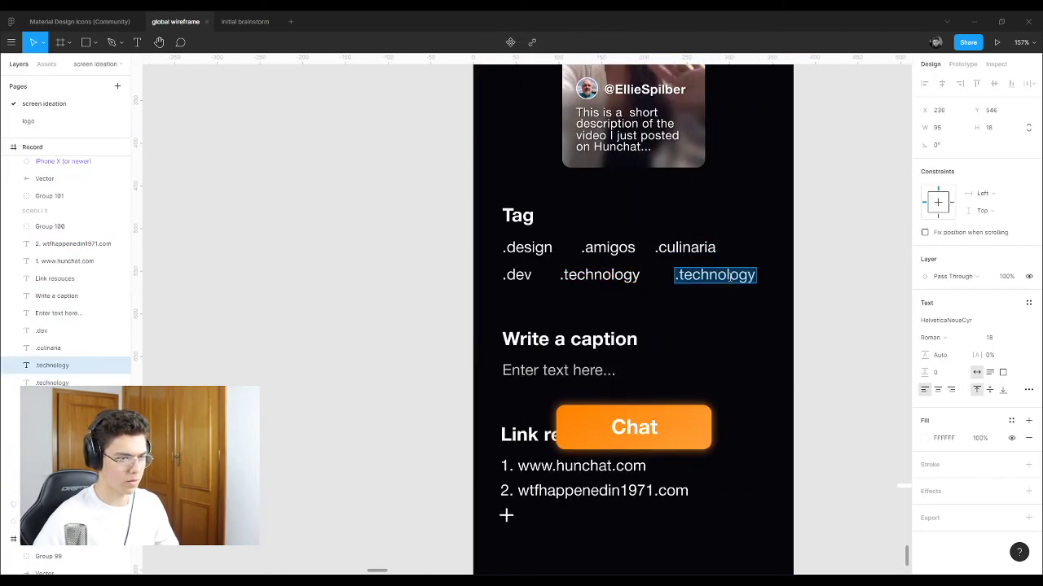
key("Return")
type("Add a")
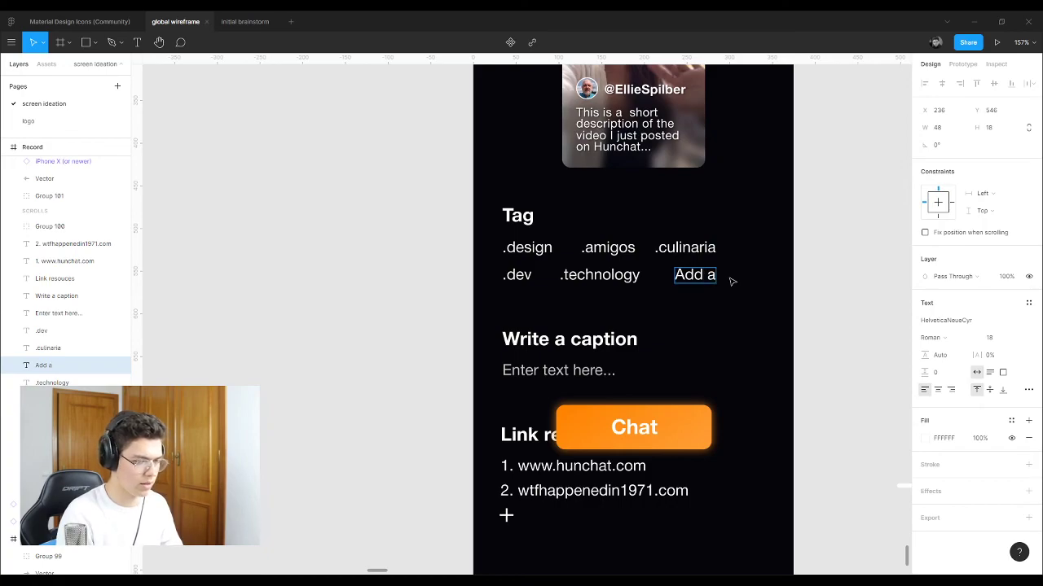
key("BackSpace")
key("BackSpace")
key("BackSpace")
key("BackSpace")
key("BackSpace")
type("Cre")
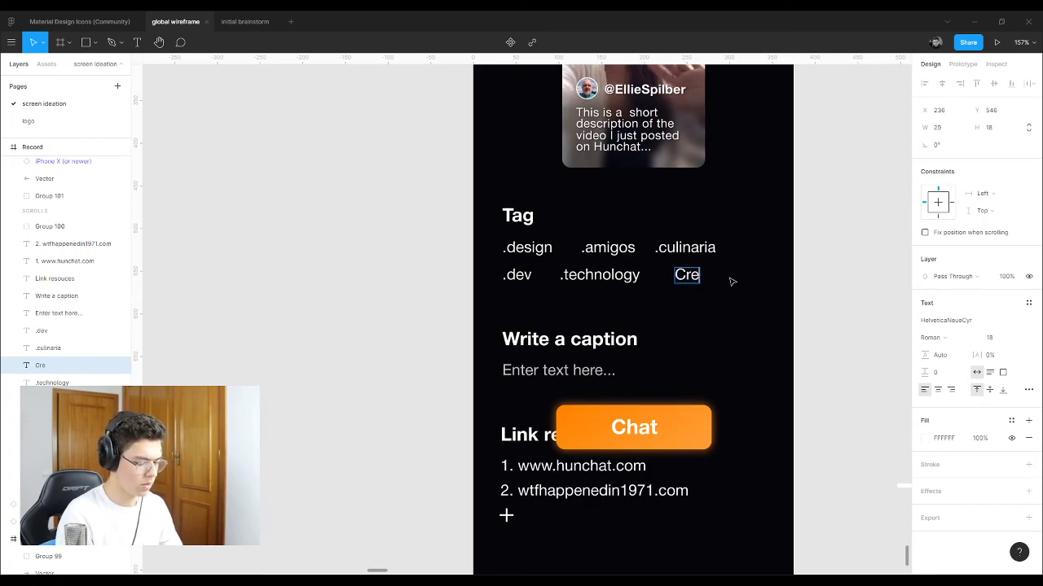
type("ate a new ta")
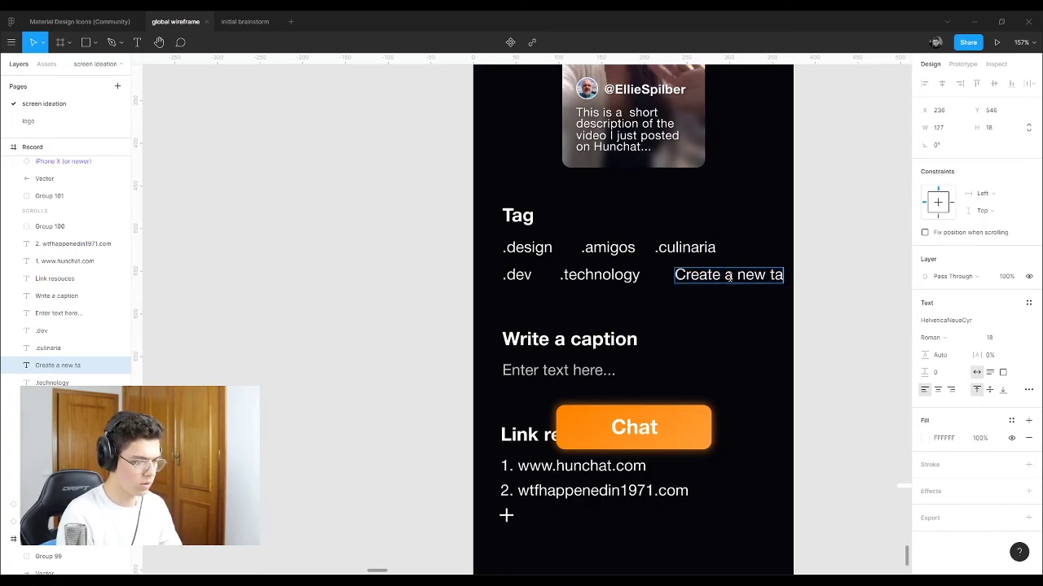
type("g")
key("Escape")
left_click_drag(735, 279, 719, 280)
Step: Underline the 'Create a new tag' text via the type details options
scroll(421, 299, "down", 3)
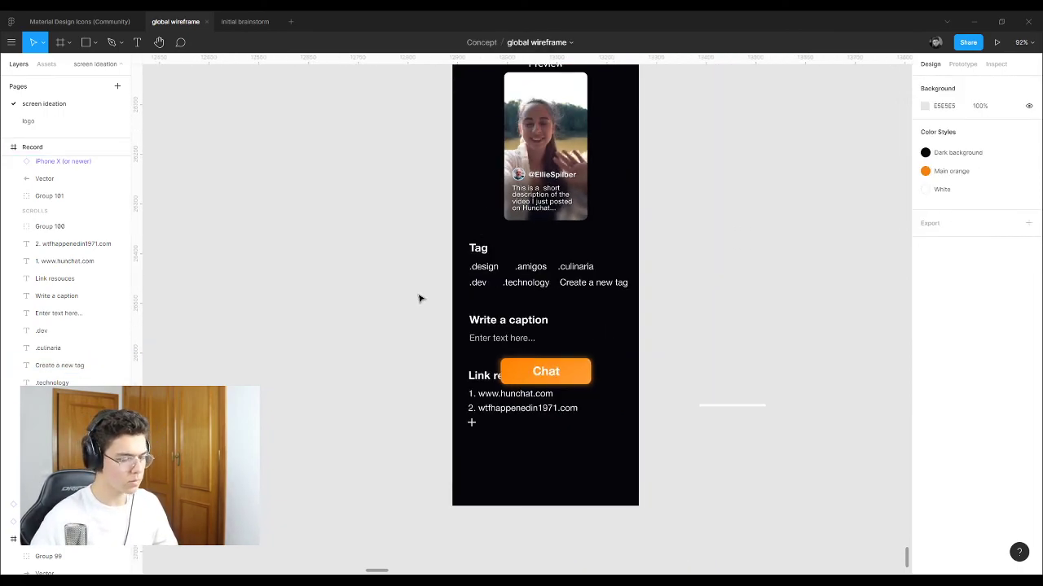
left_click(81, 365)
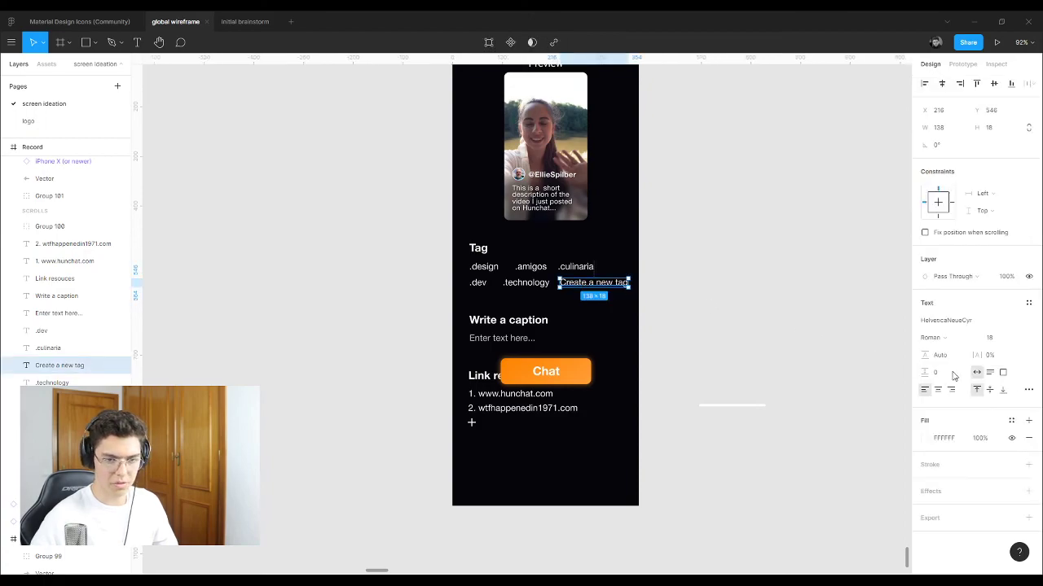
left_click(1027, 390)
left_click(732, 193)
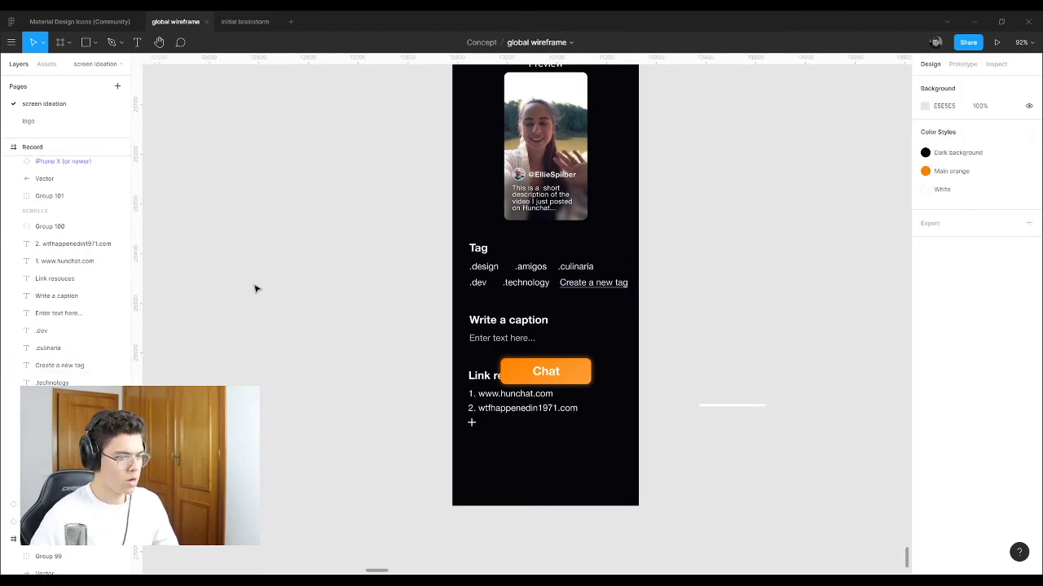
scroll(255, 288, "down", 10)
Step: Zoom in on the Explore screen and inspect its lower panel and EDM description text
scroll(449, 418, "down", 5)
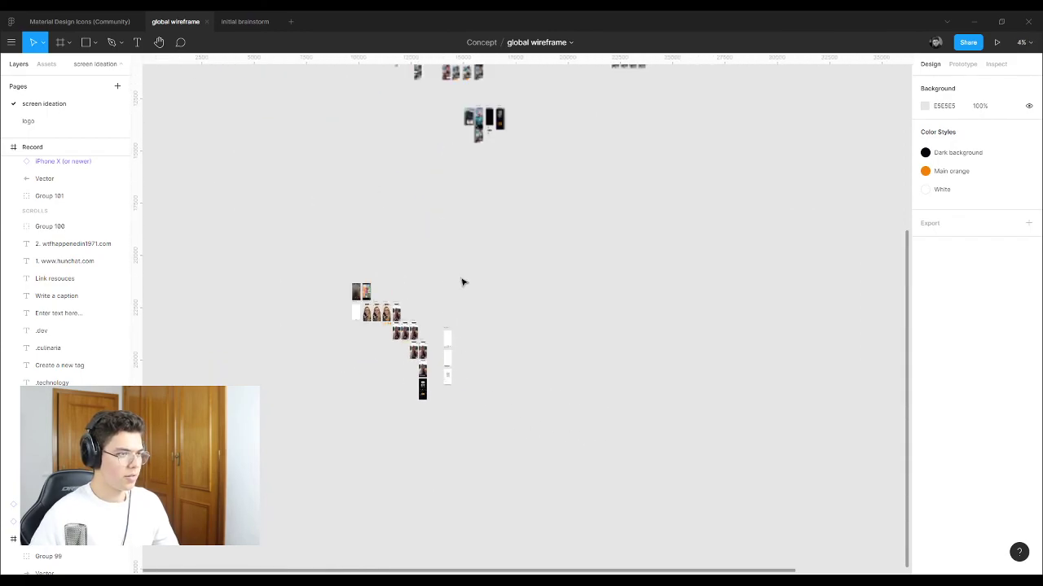
scroll(462, 283, "up", 3)
scroll(486, 207, "up", 5)
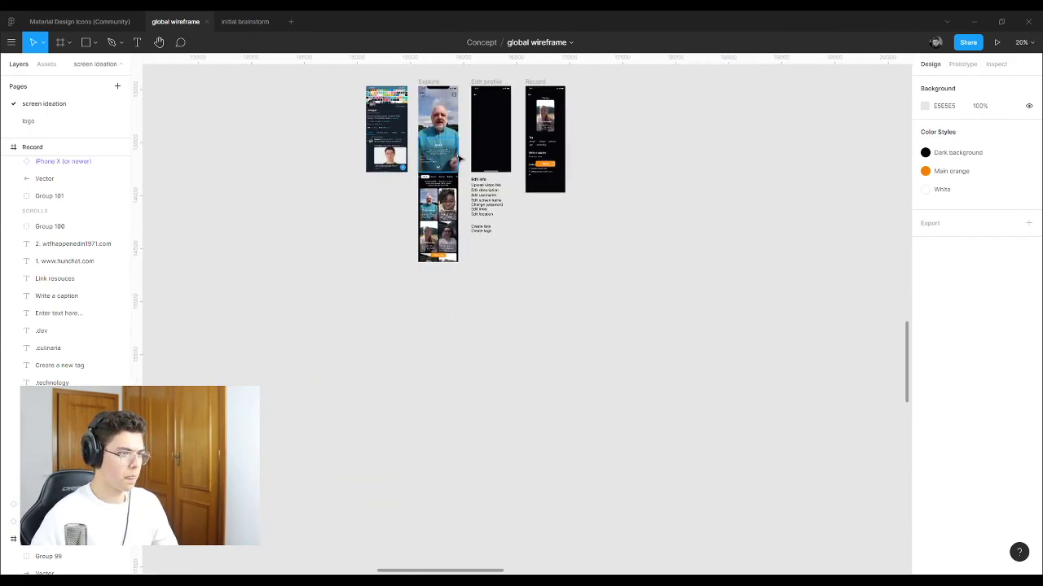
scroll(461, 159, "up", 10)
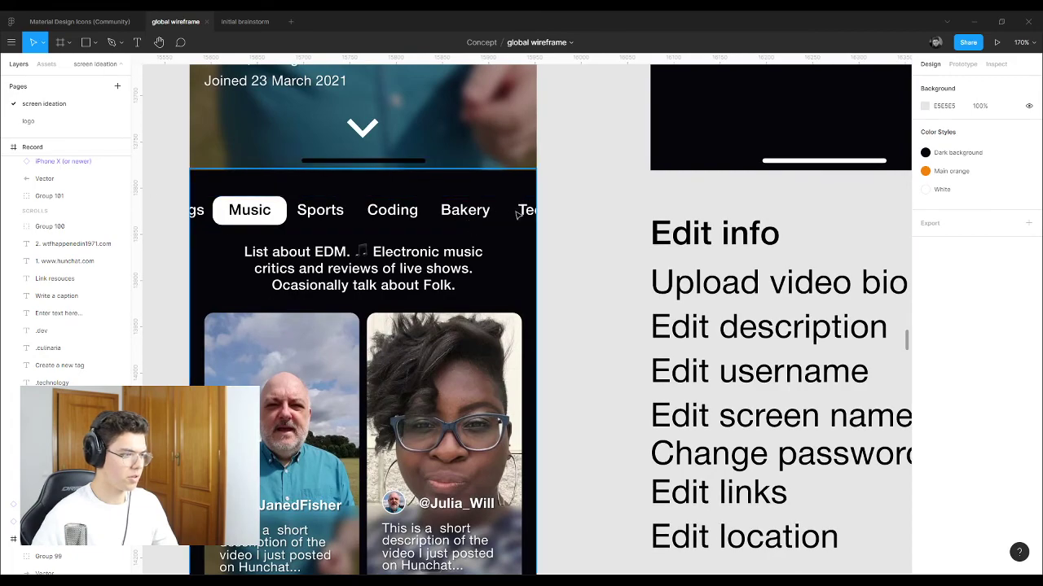
scroll(525, 361, "up", 1)
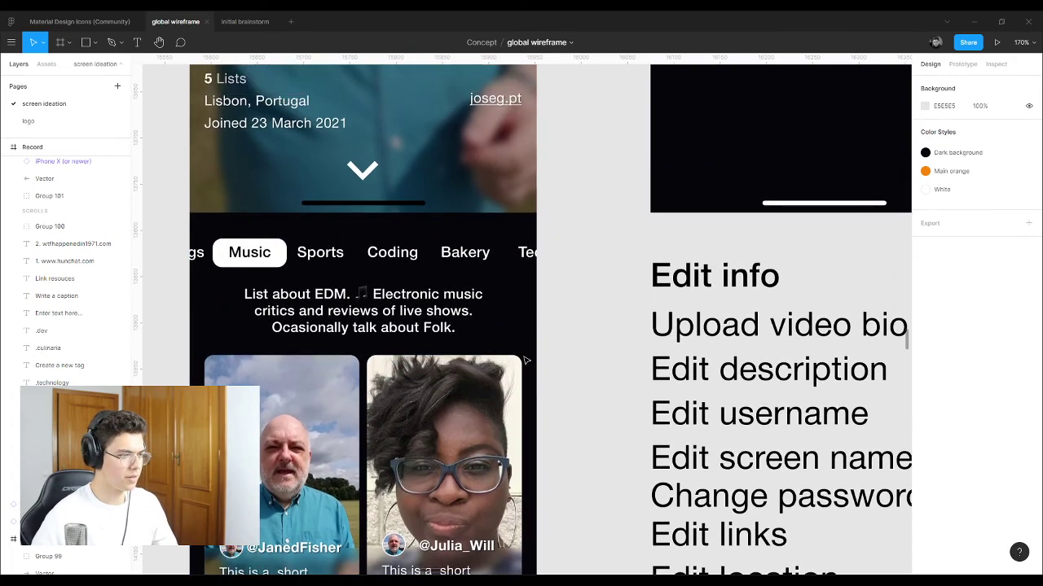
scroll(526, 360, "up", 1)
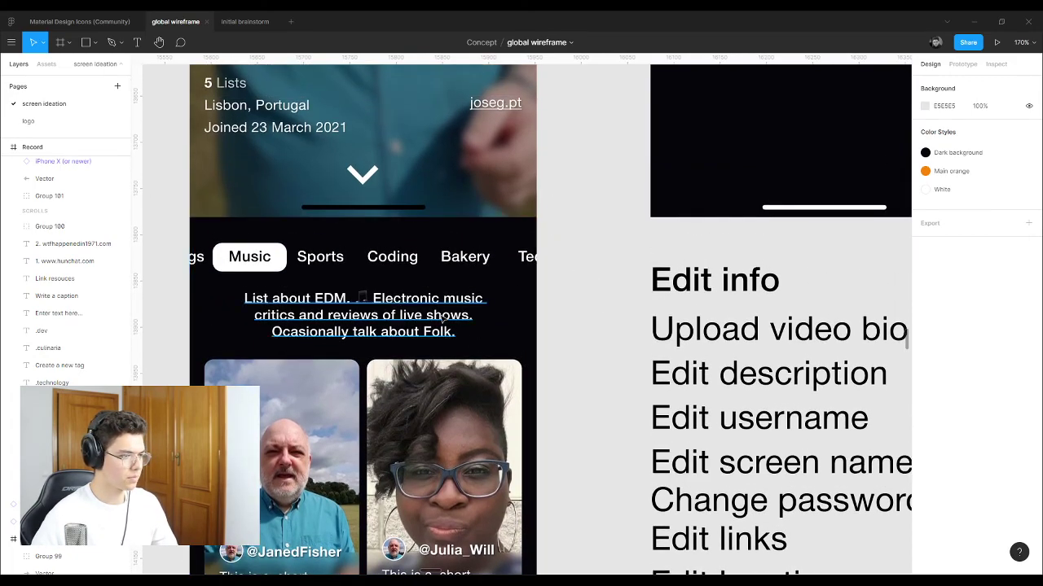
left_click(535, 297)
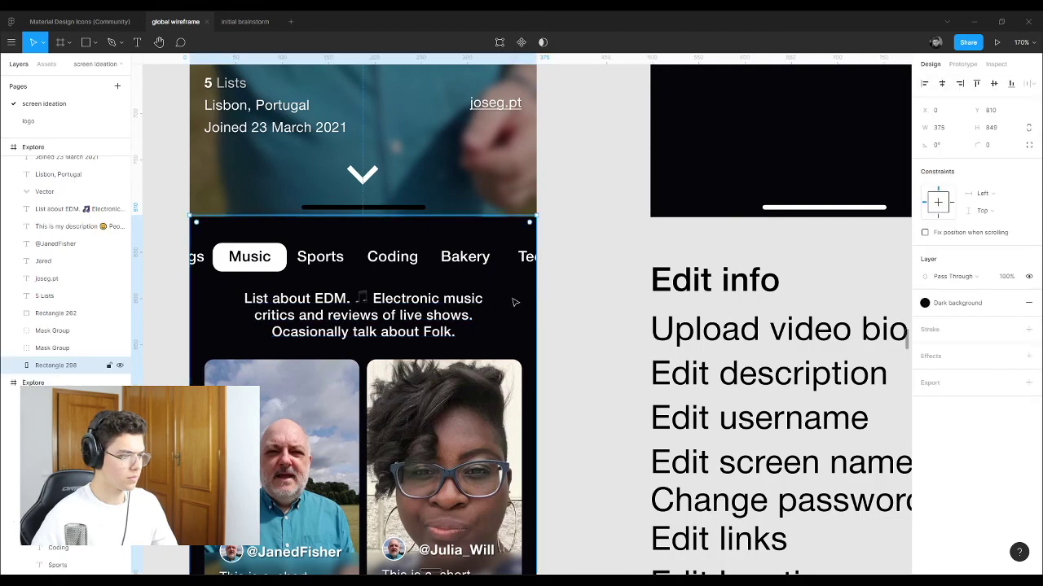
left_click(609, 251)
scroll(553, 259, "down", 3)
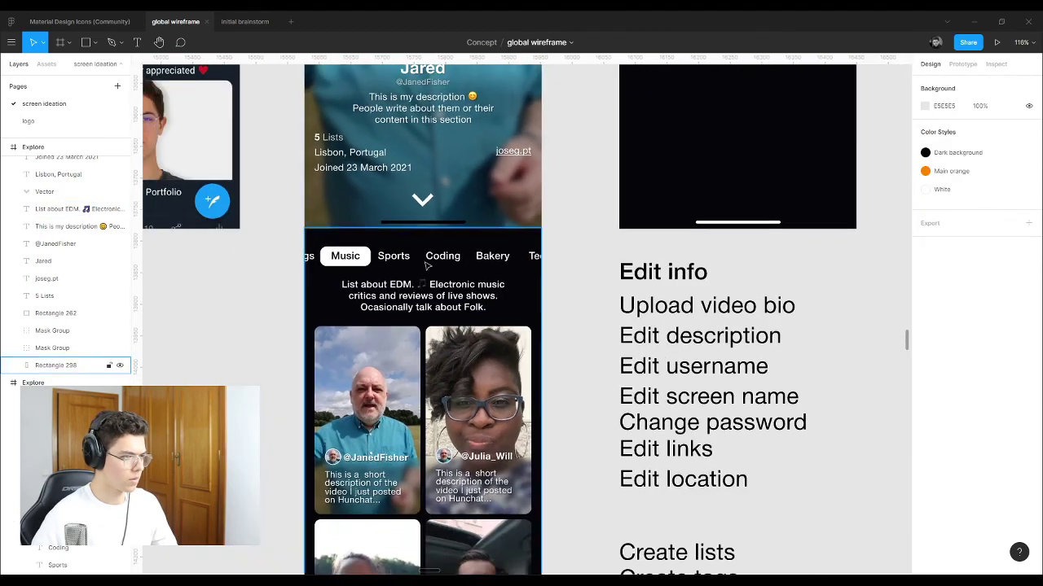
scroll(447, 342, "up", 5)
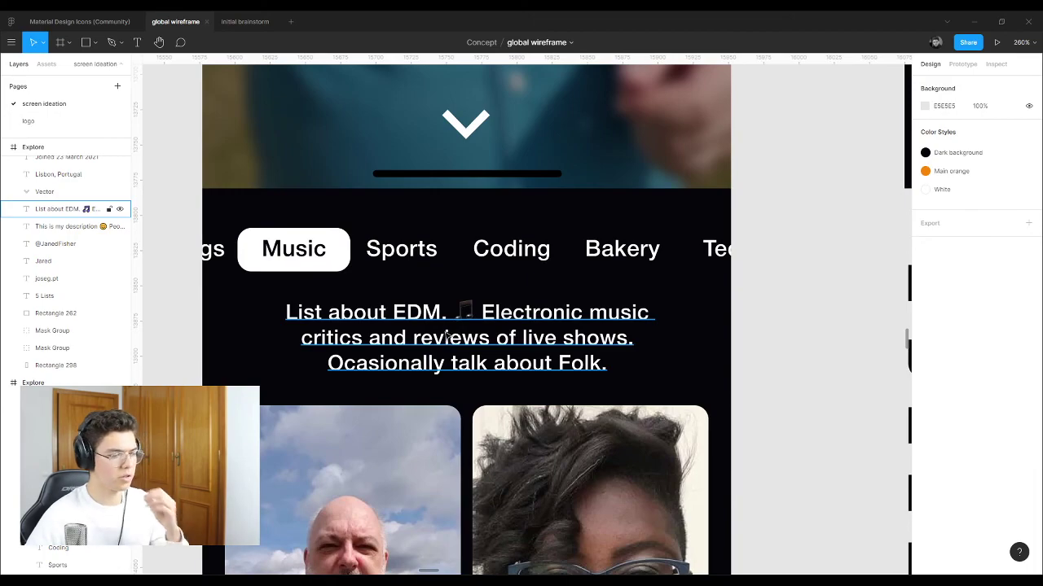
left_click(461, 340)
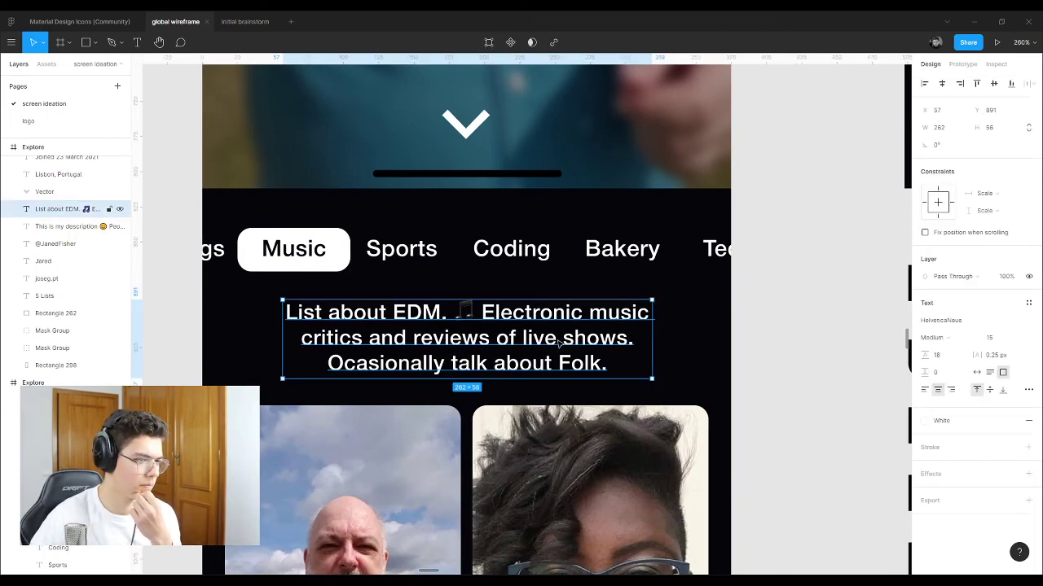
left_click(751, 311)
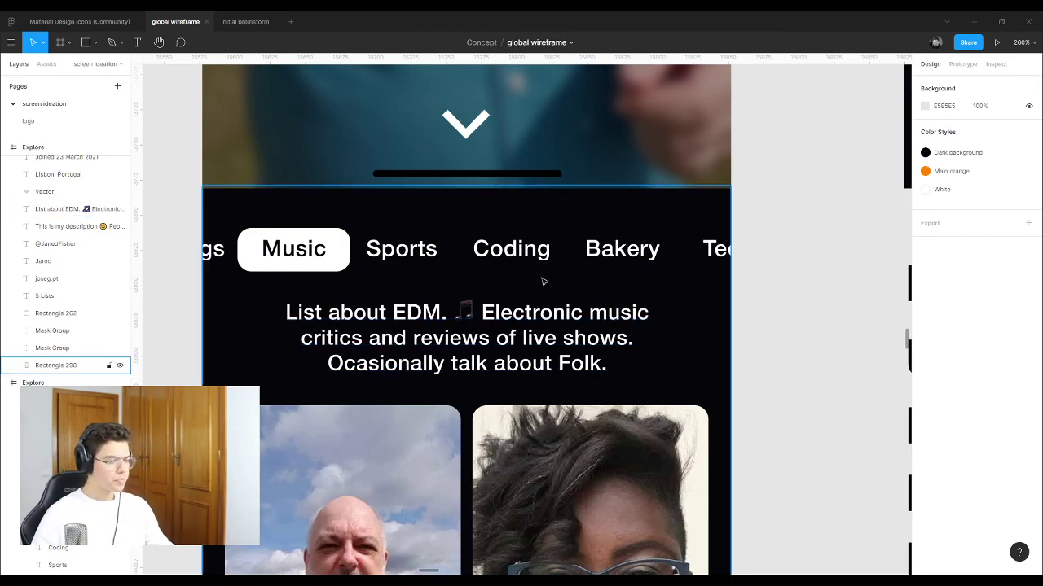
Step: Duplicate the three-dot button to its left, then switch to the Material Design Icons file
scroll(544, 285, "down", 6)
scroll(547, 294, "up", 3)
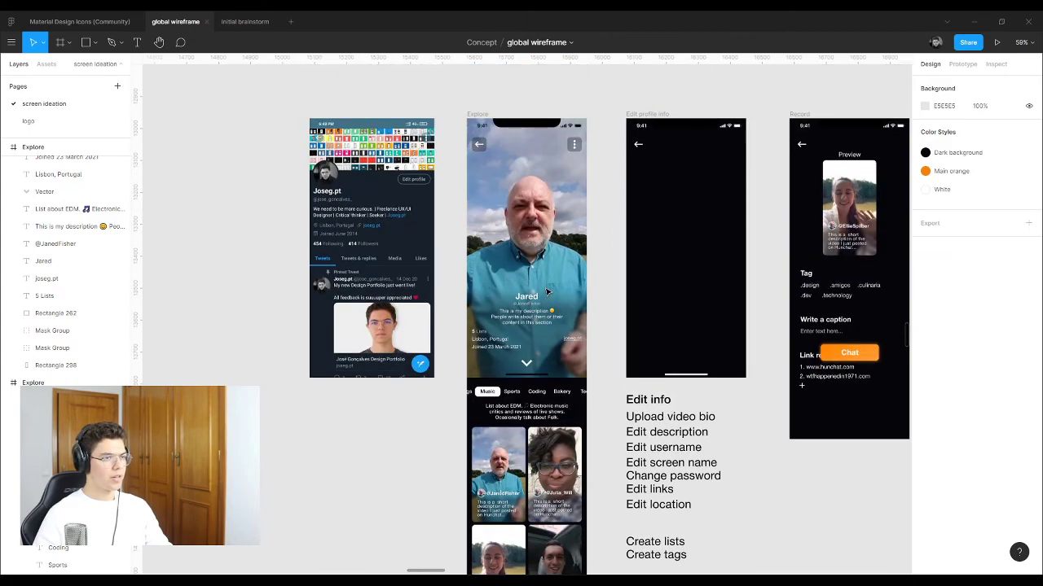
scroll(595, 170, "up", 6)
left_click(595, 170)
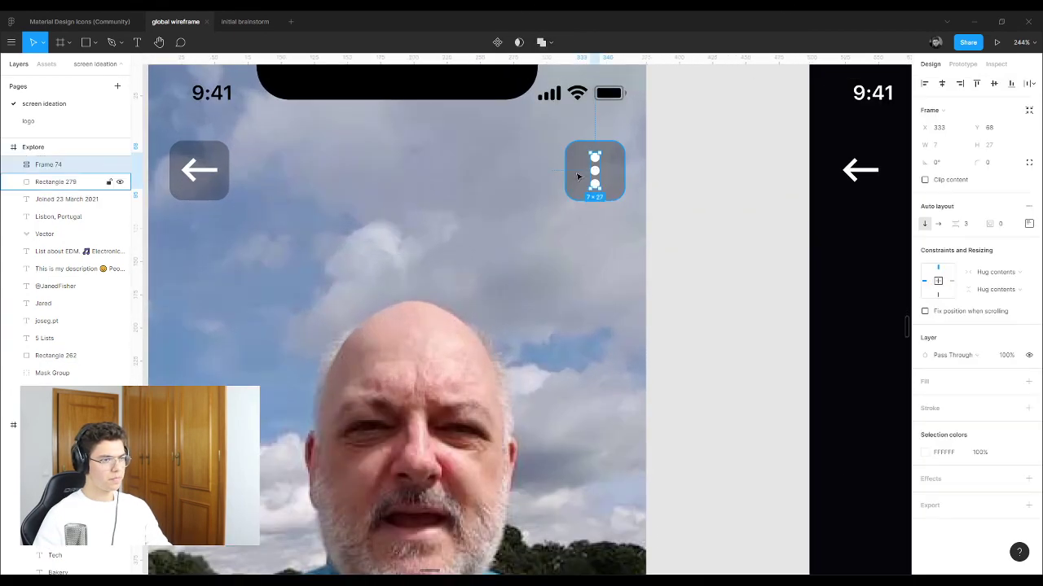
left_click(595, 171, "shift")
left_click_drag(594, 171, 515, 176)
left_click(670, 172)
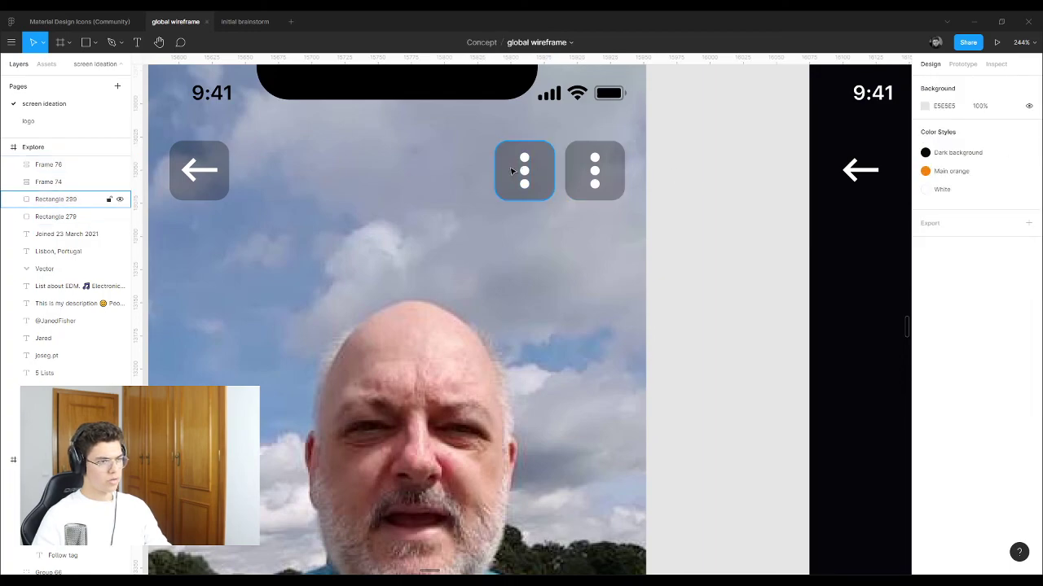
left_click(48, 164)
left_click(97, 22)
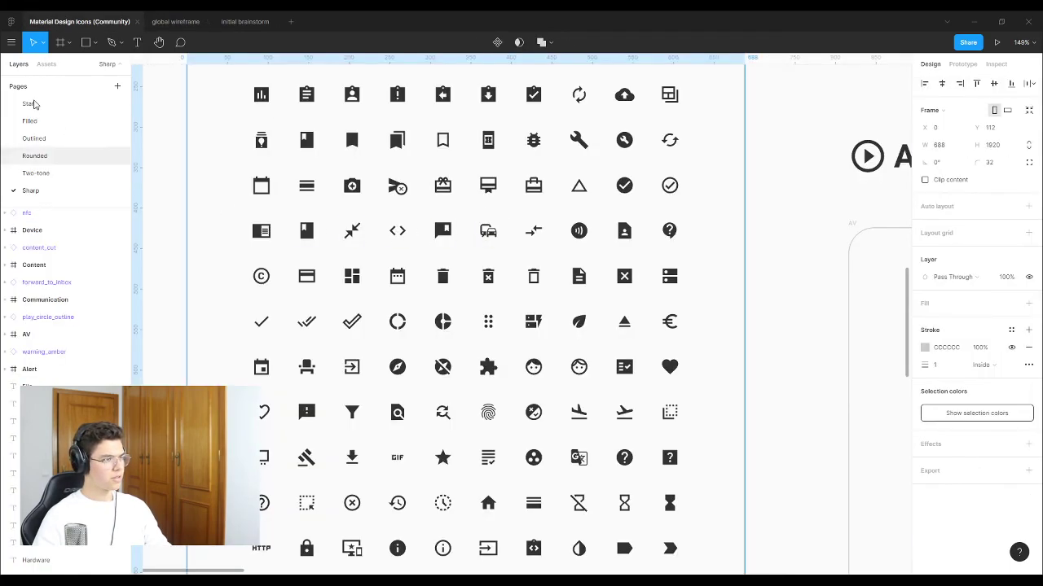
Step: Search the file's component assets for an edit icon
left_click(47, 64)
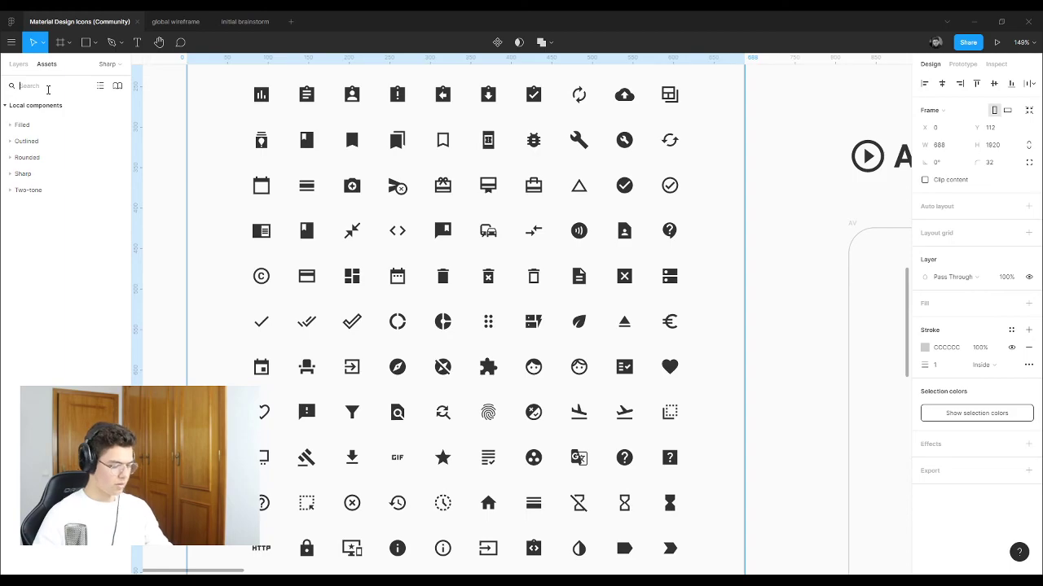
left_click(48, 88)
type("ca")
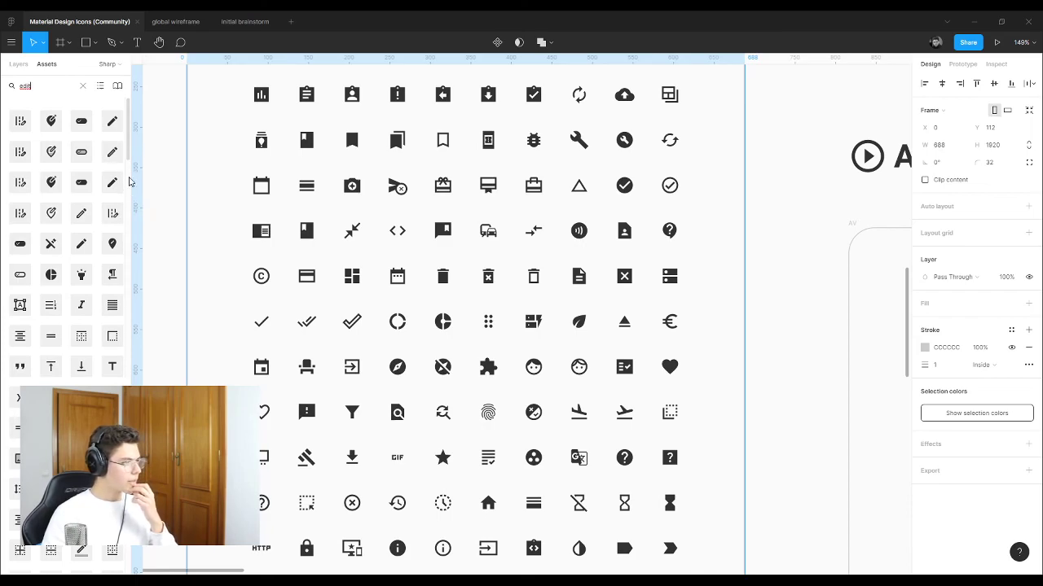
scroll(95, 181, "down", 3)
scroll(94, 181, "down", 5)
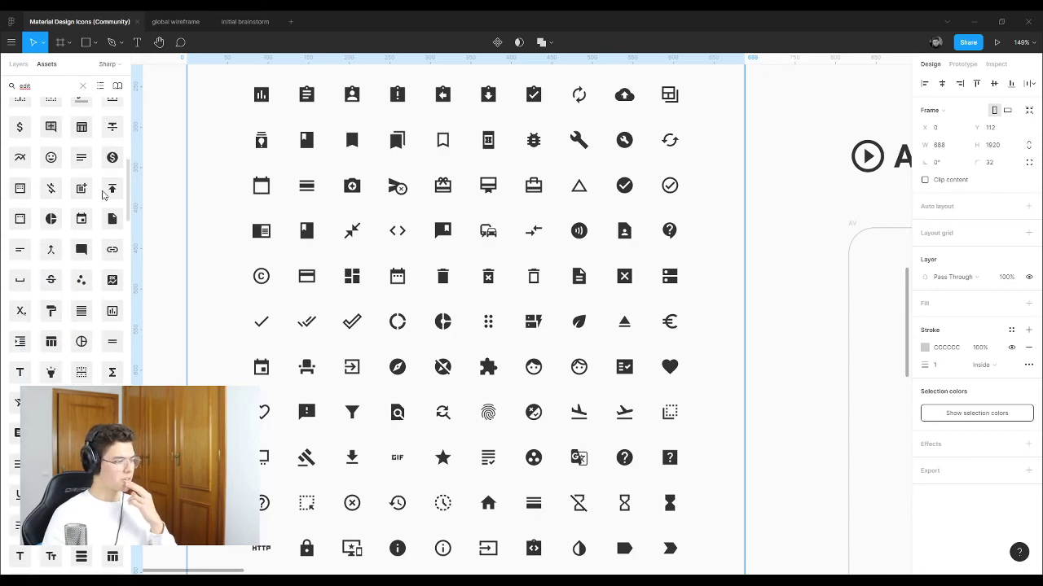
scroll(98, 209, "up", 5)
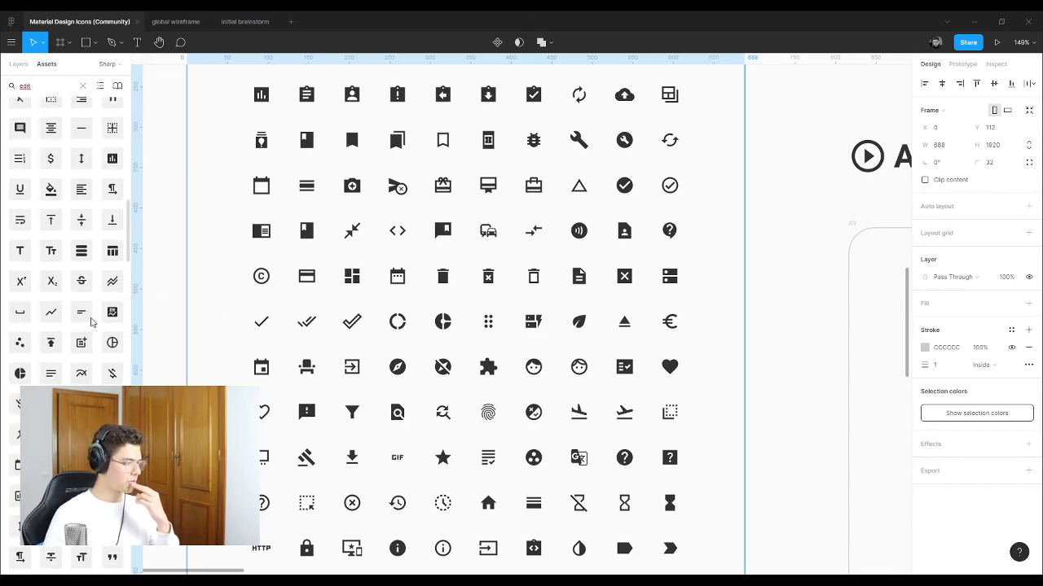
scroll(90, 317, "up", 5)
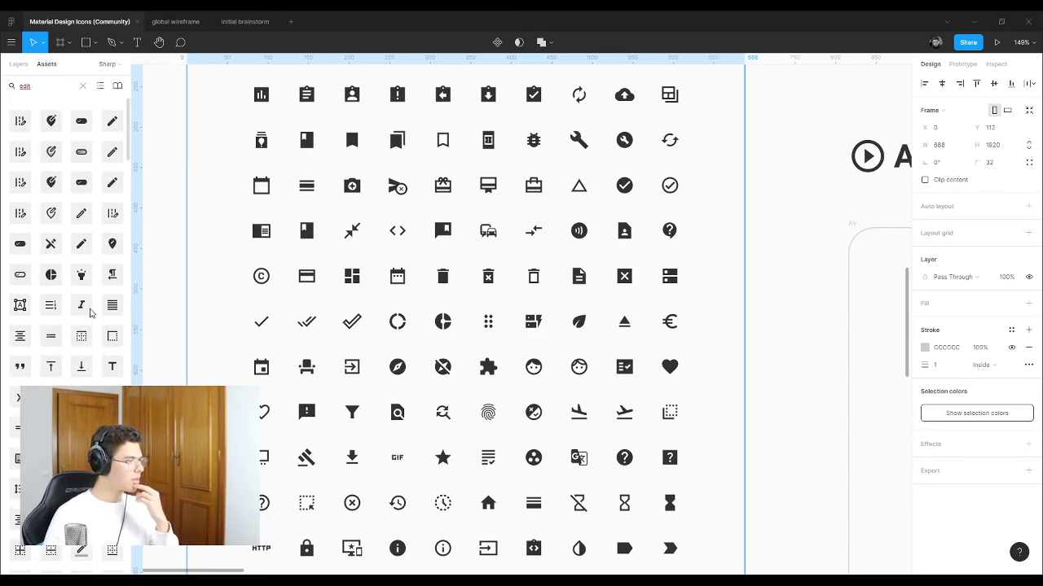
left_click(28, 121)
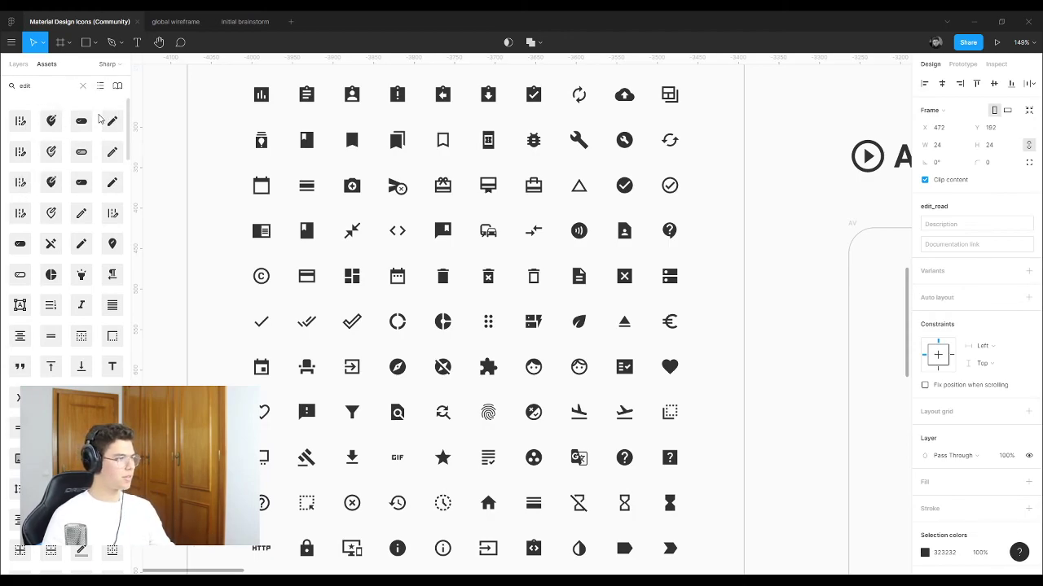
Step: Place the 24×24 pencil edit icon on the canvas, cut it, and return to the global wireframe
left_click(114, 122)
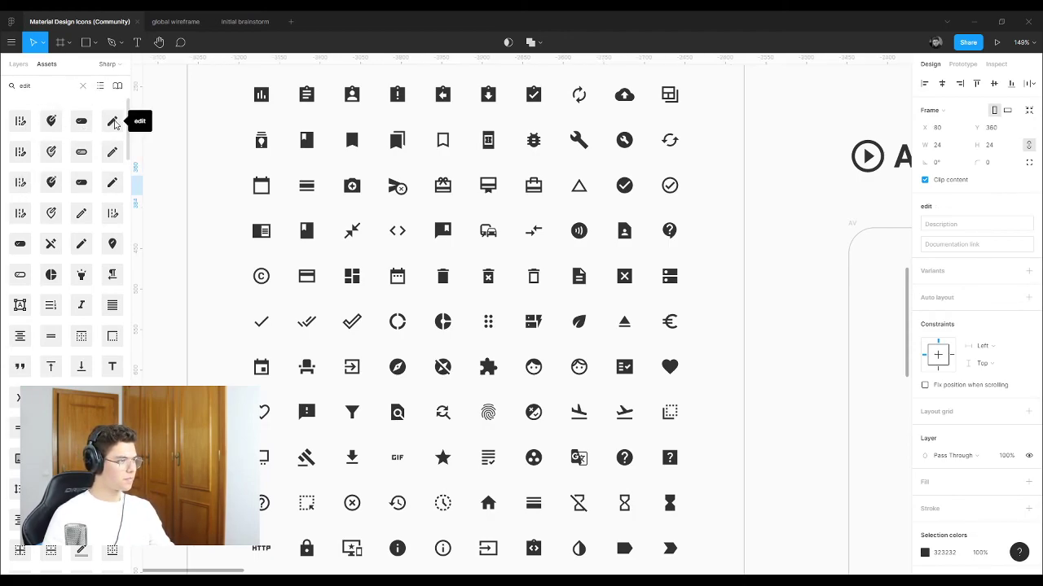
left_click_drag(114, 122, 168, 196)
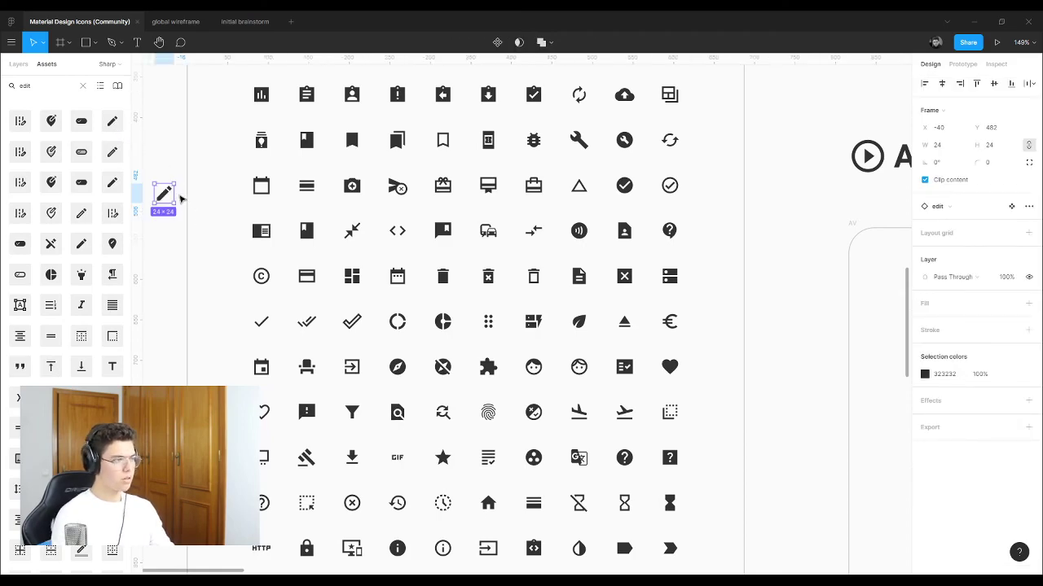
key("Delete")
left_click(176, 22)
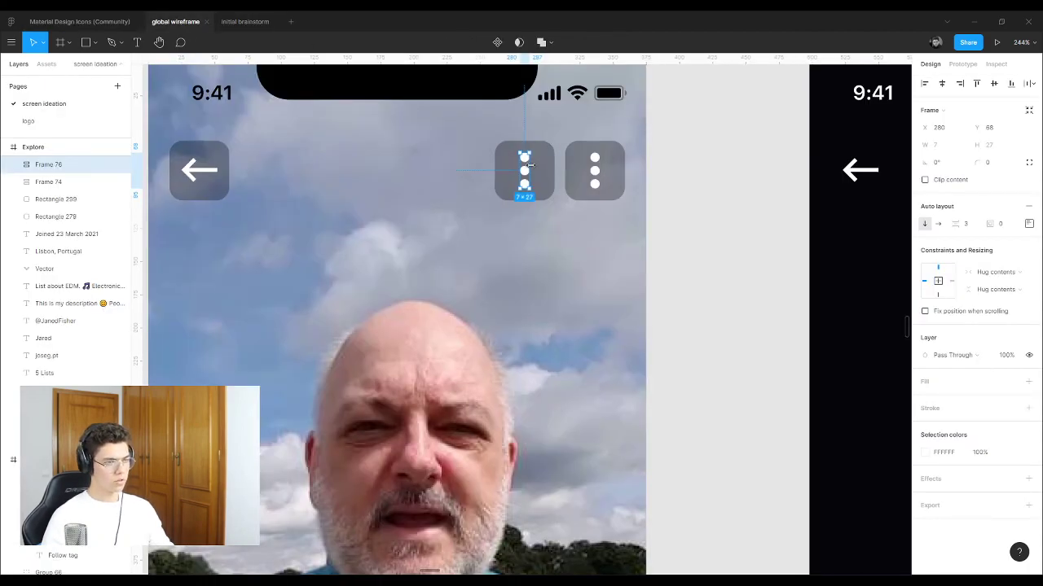
Step: Paste the pencil icon, ungroup it and remove its empty bounding shape
key("ctrl+v")
mouse_move(537, 214)
left_mouse_down()
mouse_move(700, 210)
mouse_move(705, 233)
left_mouse_up()
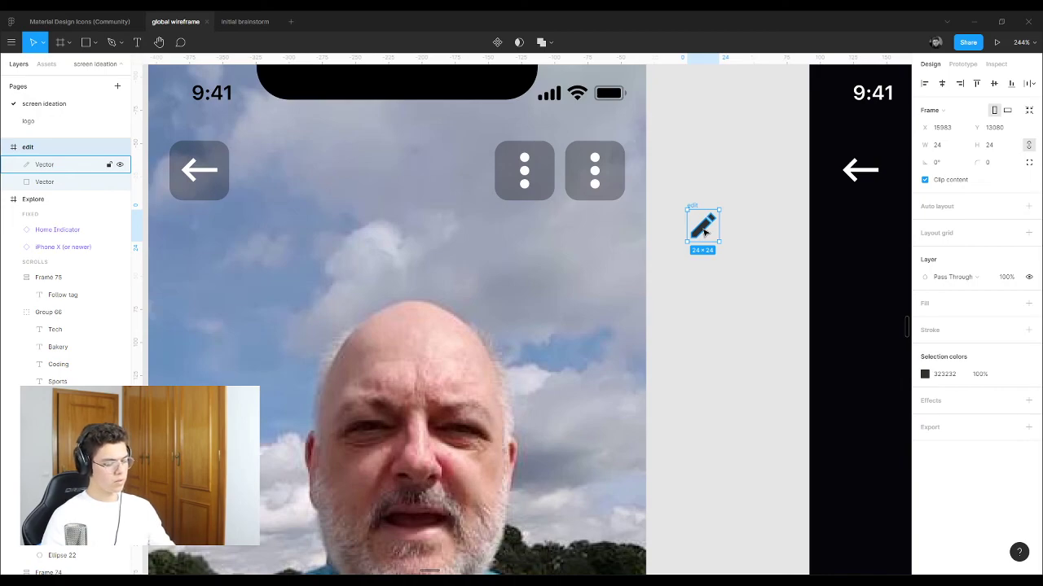
key("ctrl+shift+g")
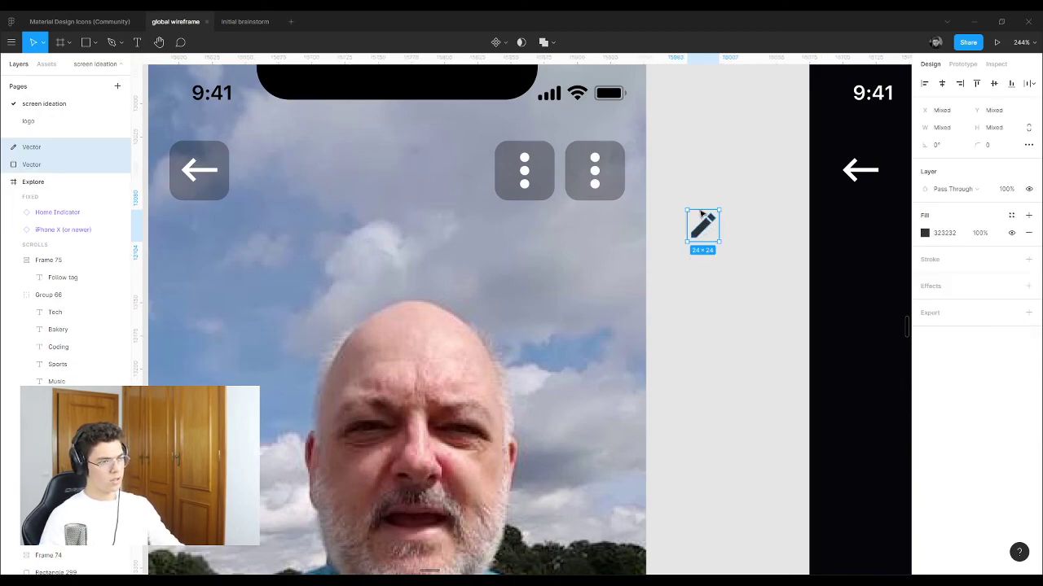
left_click(696, 206)
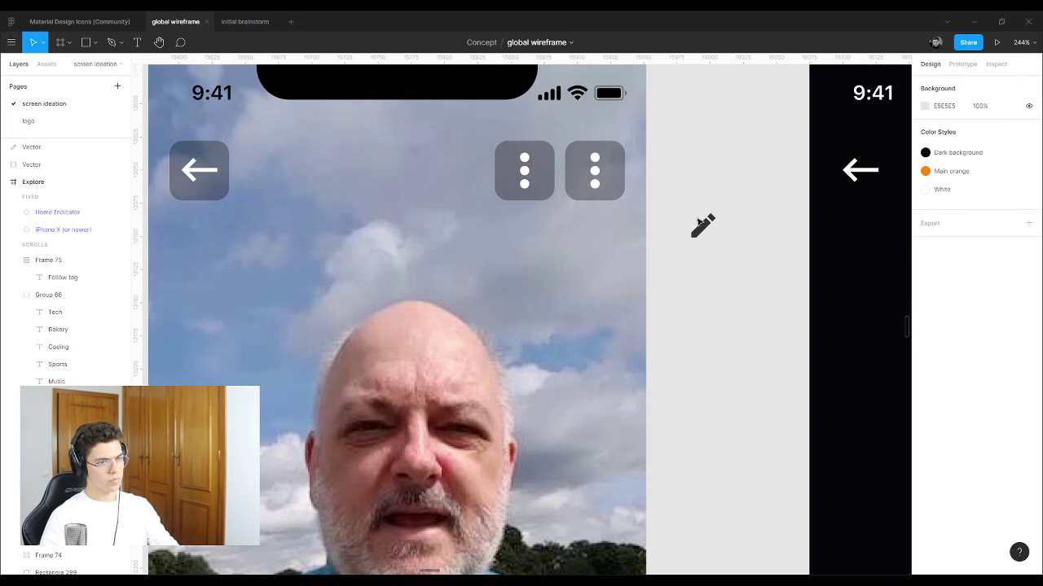
left_click(702, 225)
left_click(39, 165)
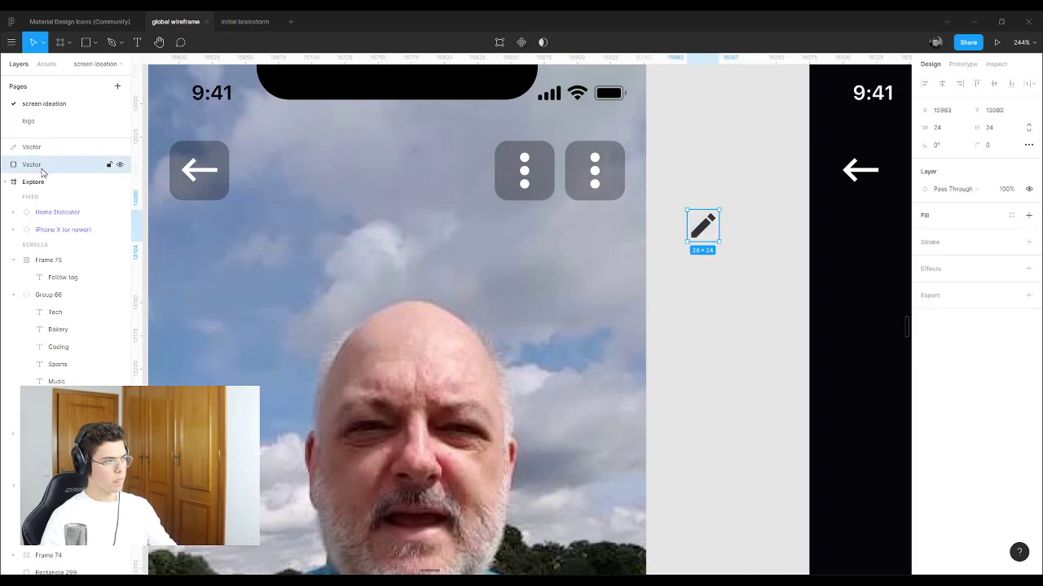
key("Escape")
Step: Place the pencil on the three-dot button, make it white, and delete the three dots
mouse_move(699, 226)
left_mouse_down()
mouse_move(649, 223)
mouse_move(515, 177)
mouse_move(525, 175)
mouse_move(490, 199)
mouse_move(497, 164)
mouse_move(498, 218)
mouse_move(492, 199)
left_mouse_up()
scroll(528, 177, "up", 5)
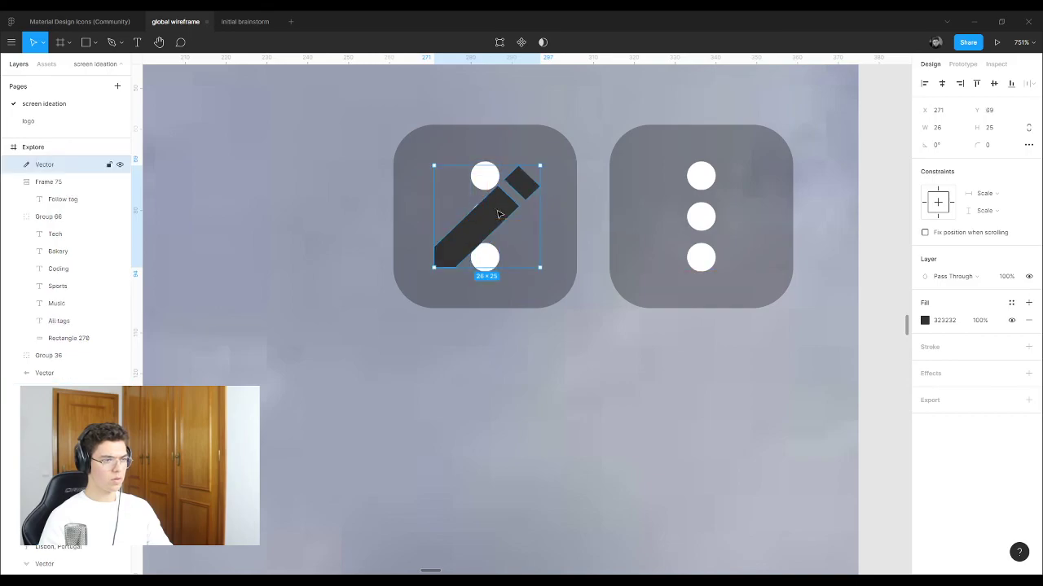
key("i")
left_click(491, 171)
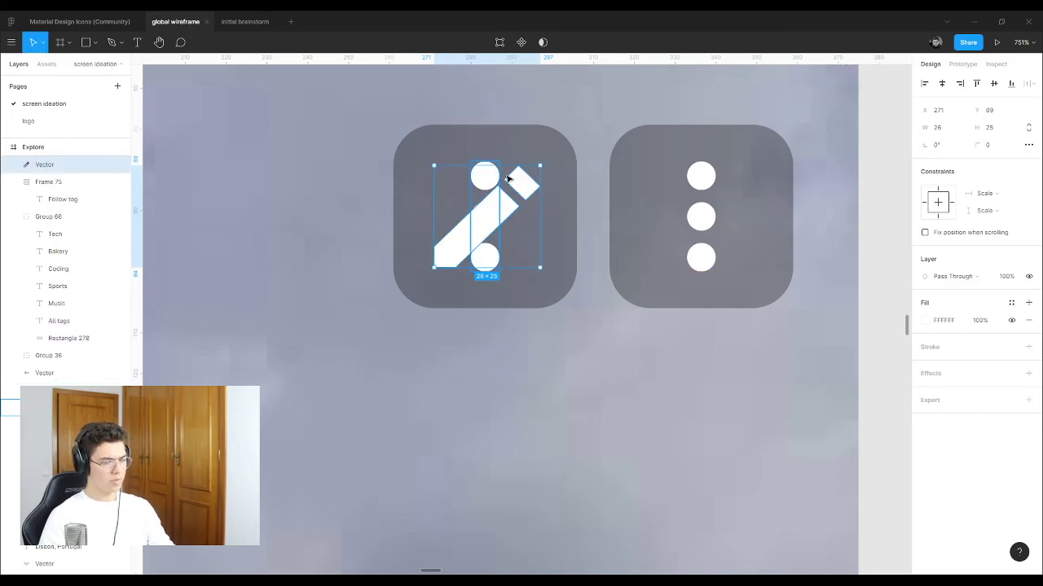
left_click(565, 130)
left_click(493, 174)
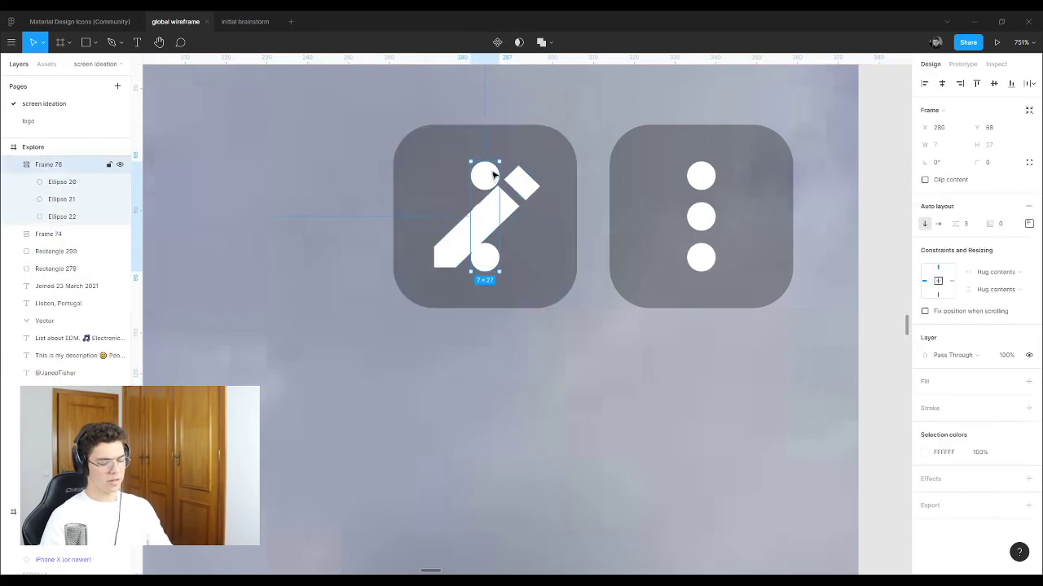
key("Delete")
scroll(485, 155, "down", 5)
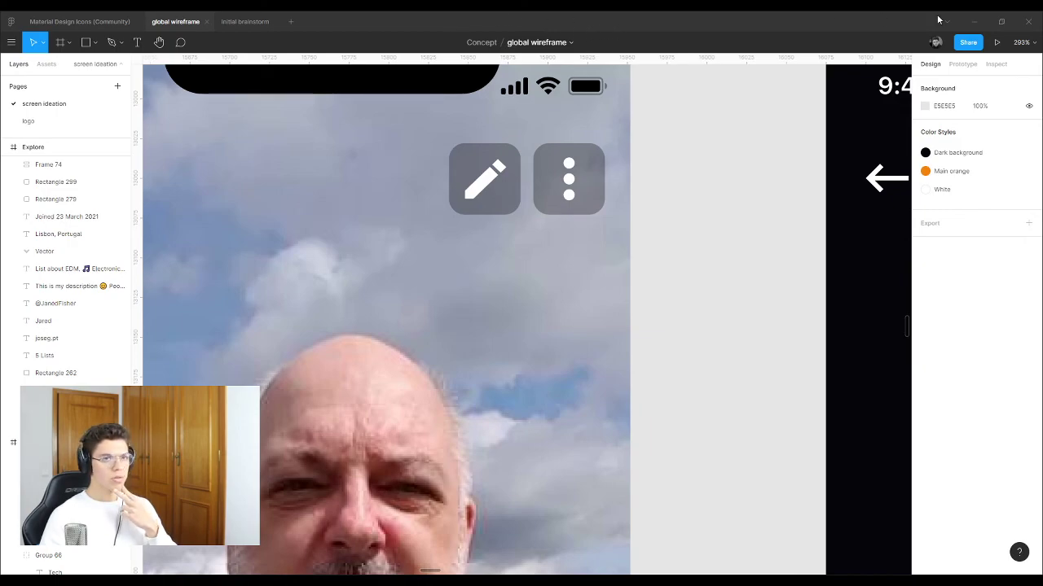
Step: Scale the pencil icon down from 26×25 to 22×21 around its centre
left_click(489, 162)
scroll(490, 161, "down", 10)
left_click(370, 155)
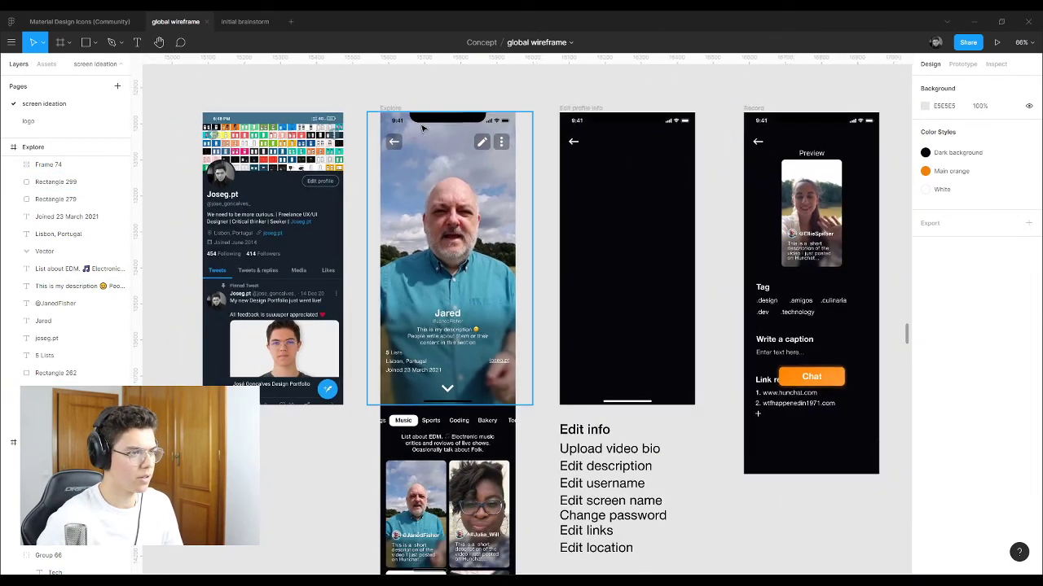
scroll(489, 147, "up", 10)
left_click(582, 176)
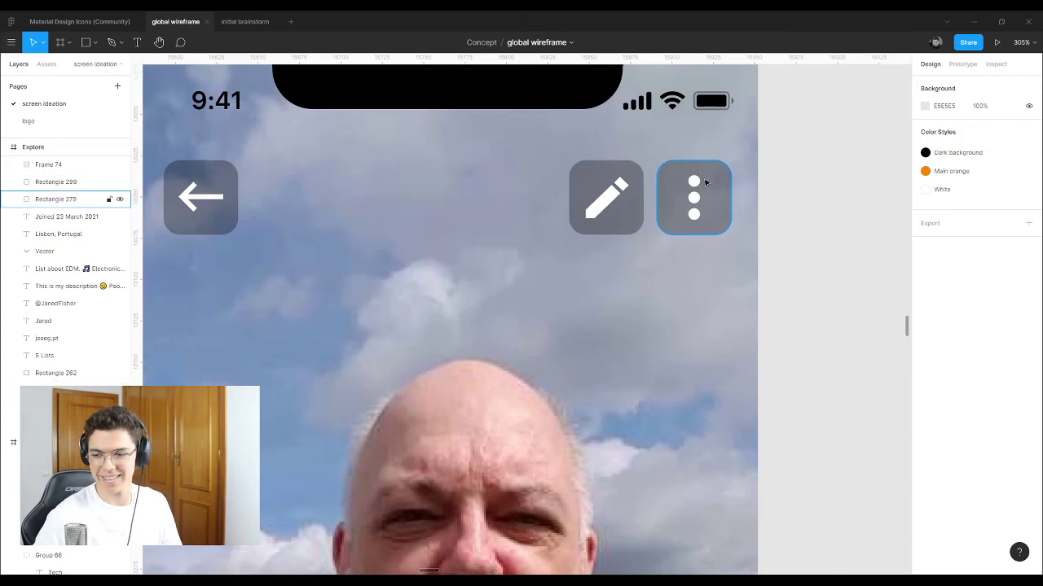
scroll(672, 200, "up", 2)
left_click(547, 221)
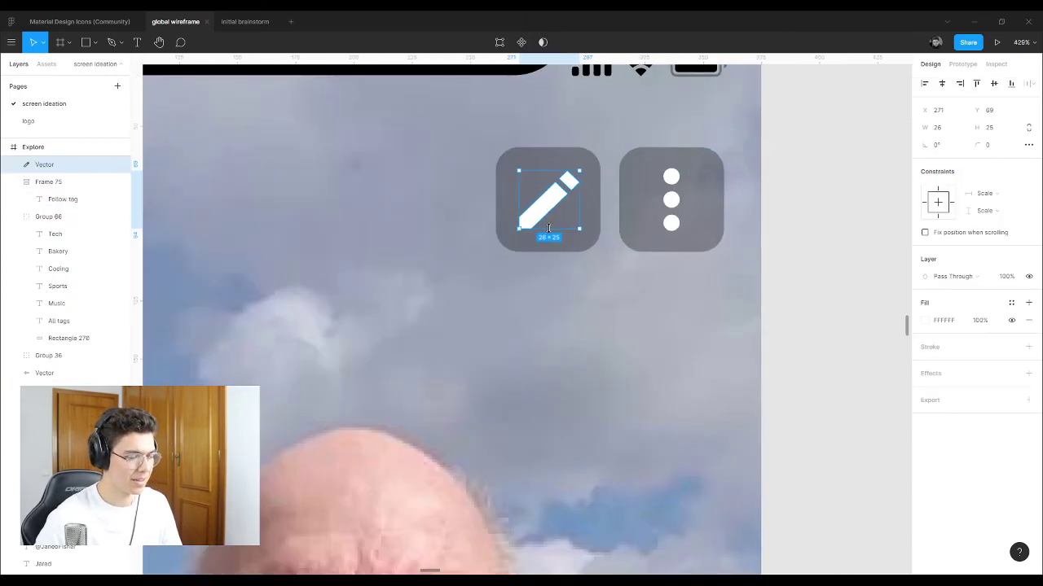
left_click_drag(548, 228, 547, 224)
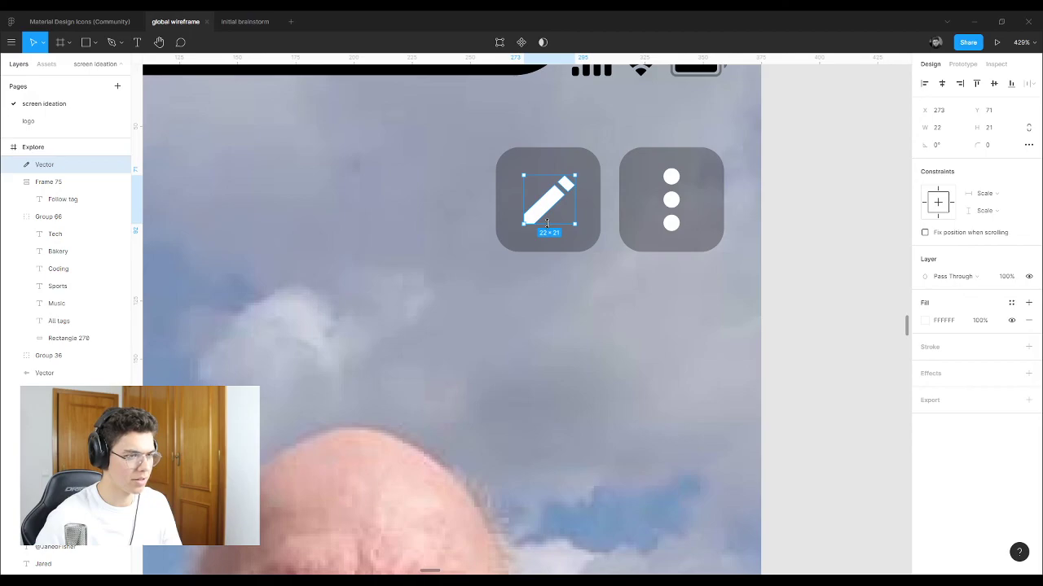
left_click(813, 179)
scroll(604, 182, "down", 10)
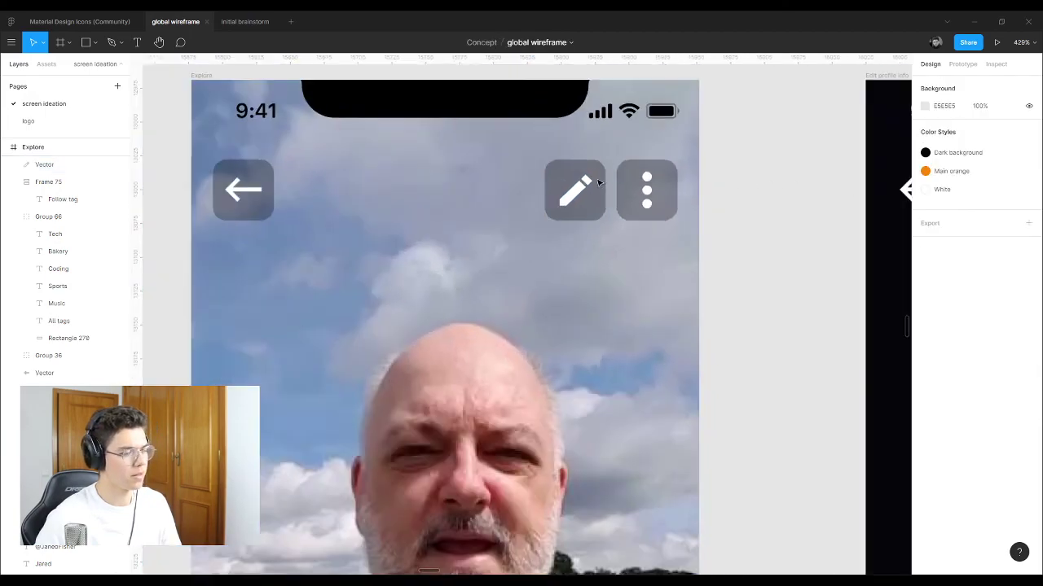
scroll(301, 173, "down", 5)
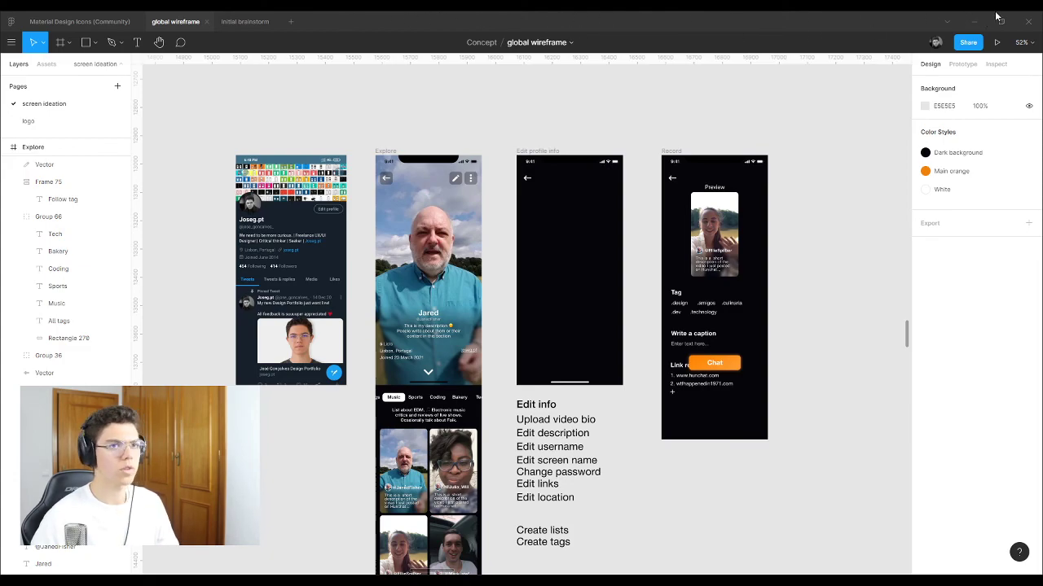
Step: Paste the Setting and Edit Profile reference screenshot beside the Record screen
scroll(582, 258, "down", 5)
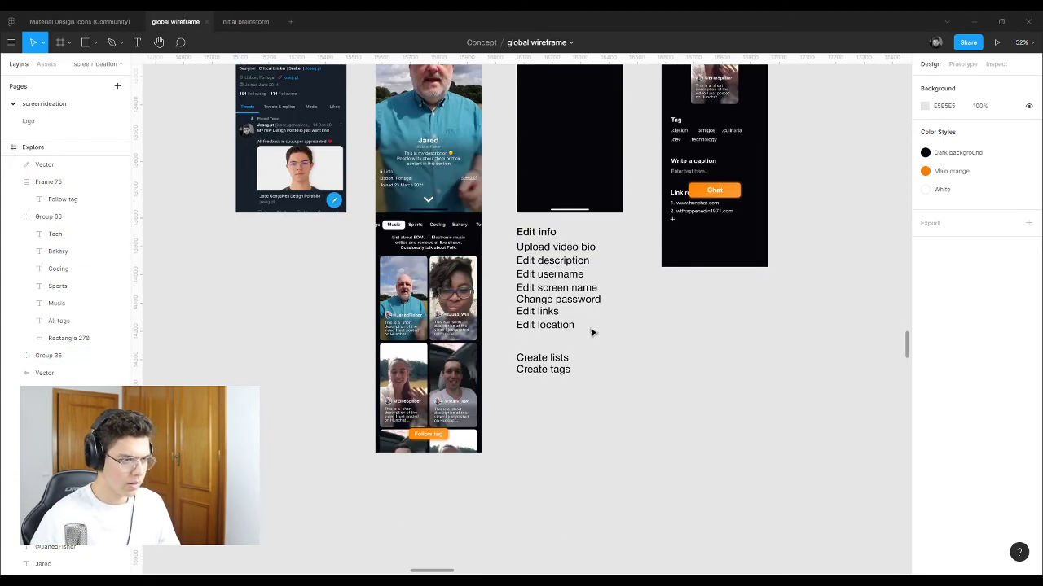
scroll(579, 324, "up", 5)
left_click_drag(443, 77, 426, 65)
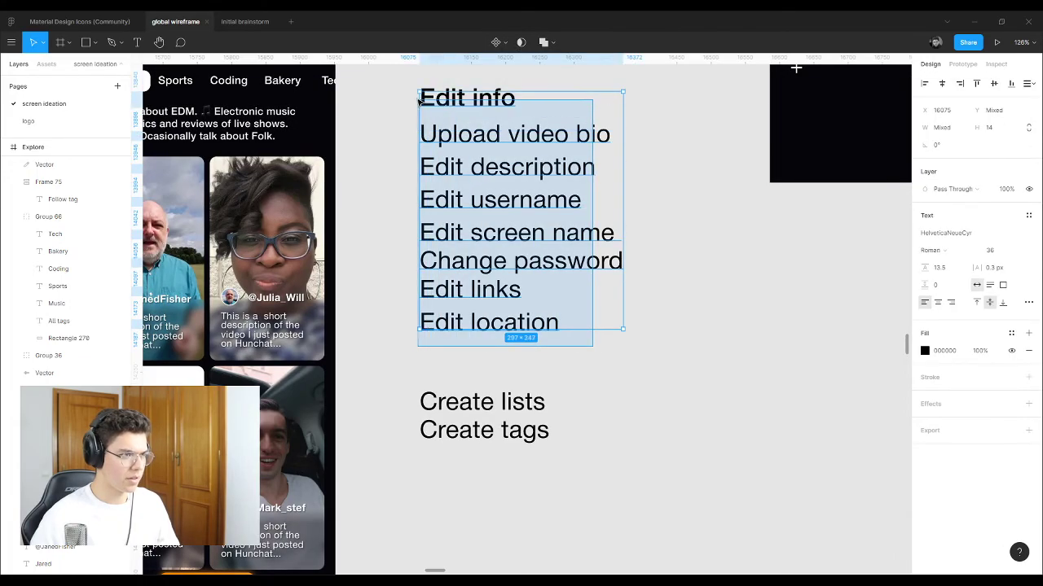
left_click(696, 176)
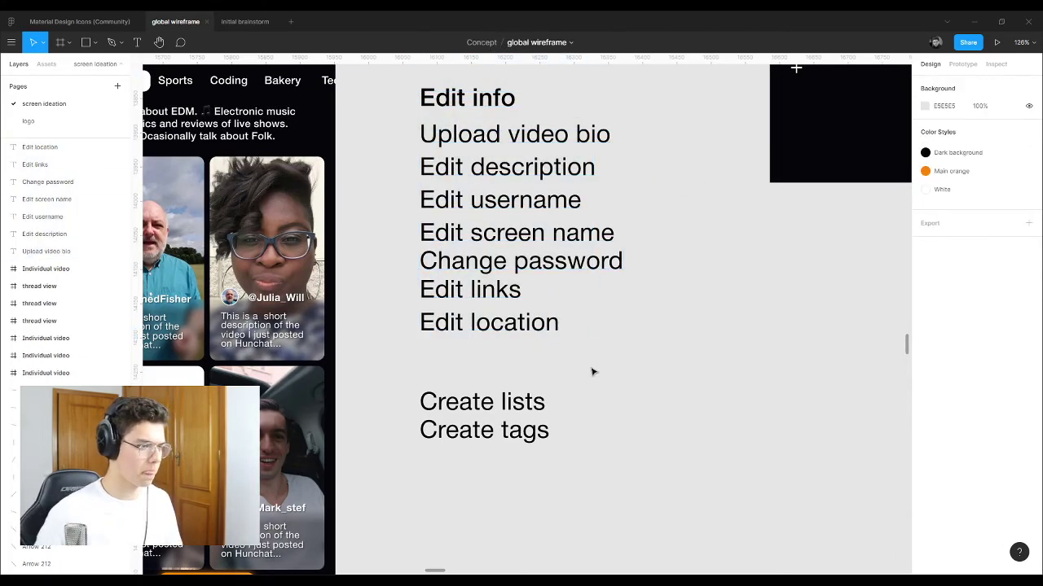
scroll(589, 366, "down", 1)
scroll(595, 353, "up", 3)
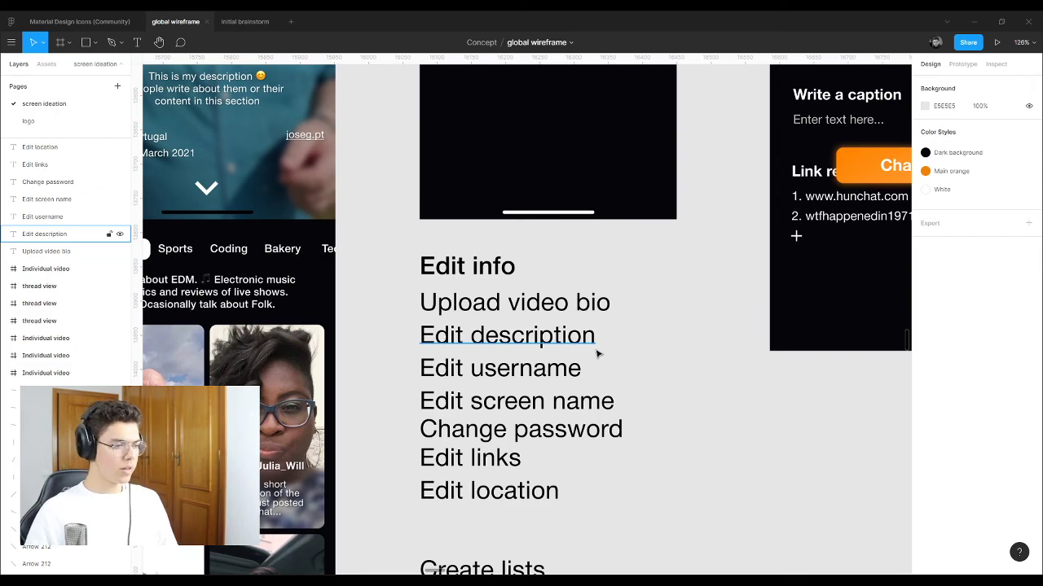
scroll(596, 367, "up", 6)
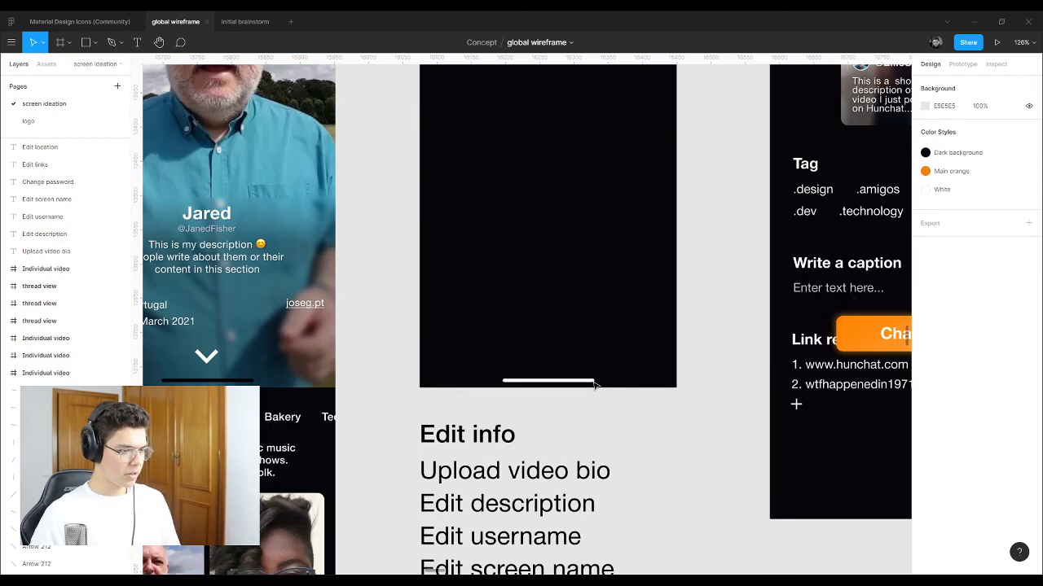
scroll(579, 367, "down", 1)
scroll(581, 365, "up", 4)
scroll(581, 365, "down", 5)
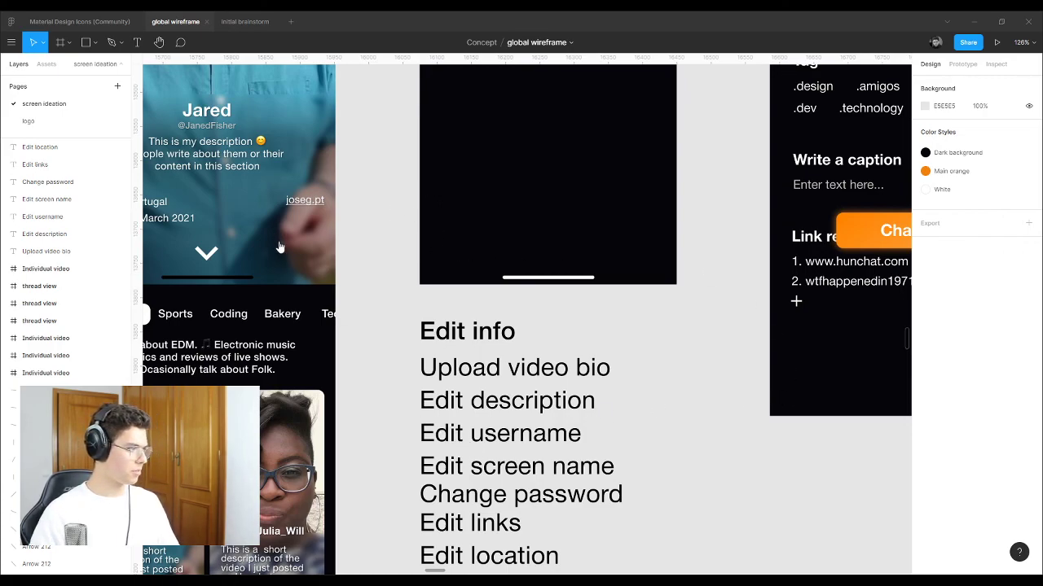
scroll(198, 349, "down", 8)
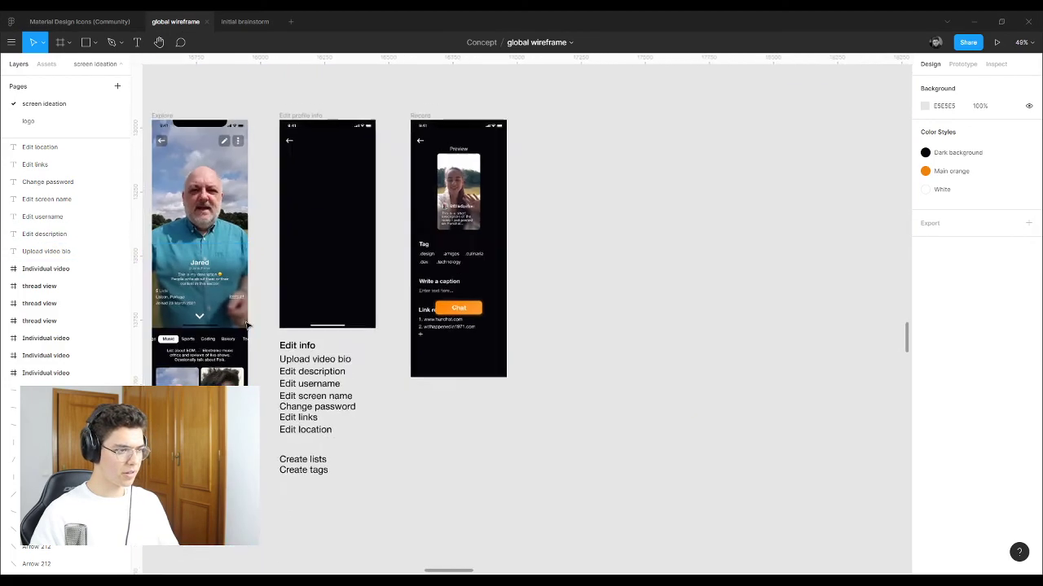
scroll(337, 231, "up", 2)
key("ctrl+v")
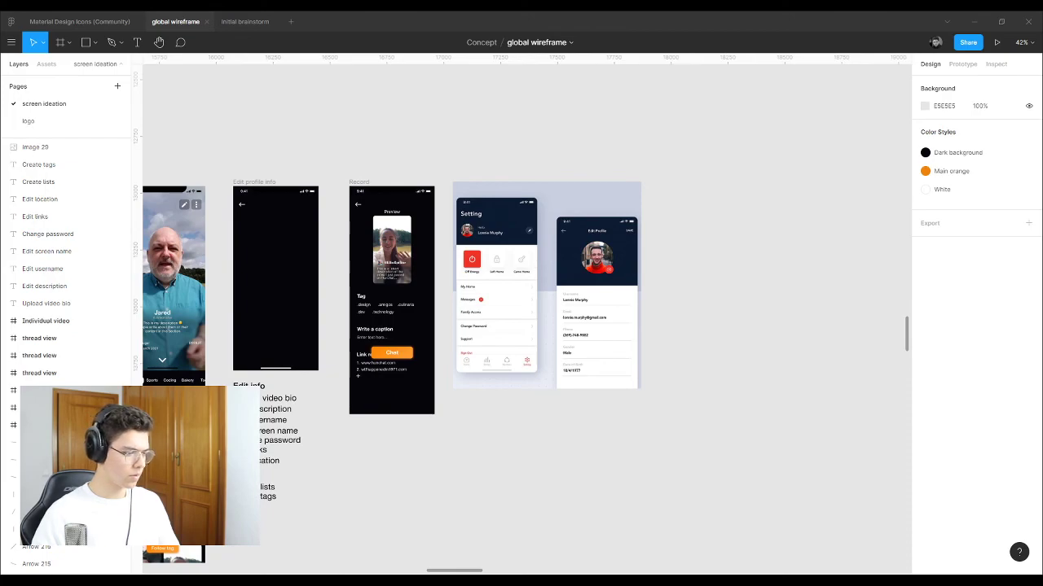
Step: Paste an Edit Profile reference image and a profile-menu image, placing the latter to its right
key("ctrl+v")
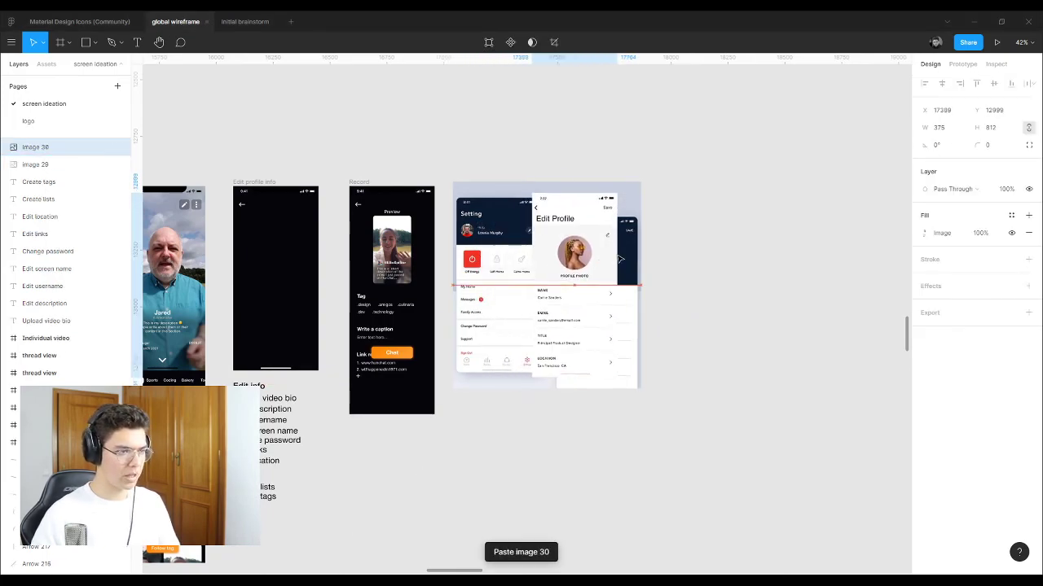
left_click(772, 234)
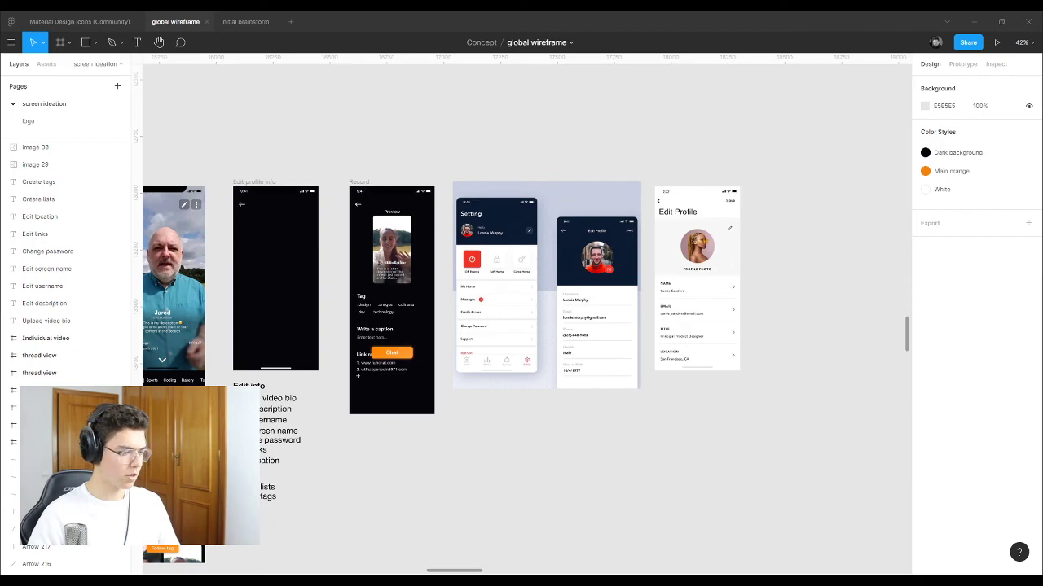
key("ctrl+v")
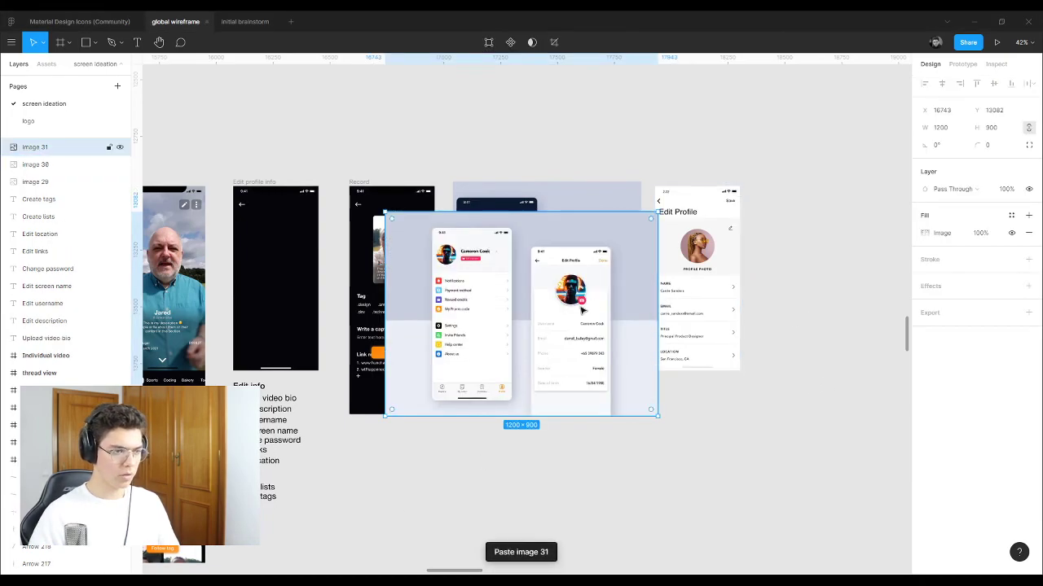
left_click_drag(652, 309, 894, 266)
scroll(849, 218, "up", 6, "ctrl")
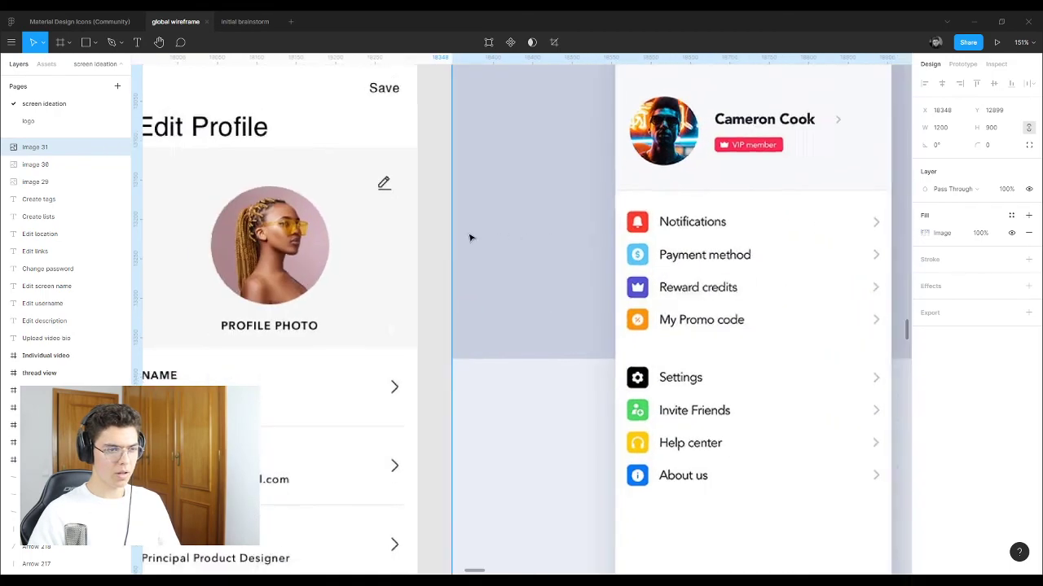
scroll(467, 235, "down", 4, "ctrl")
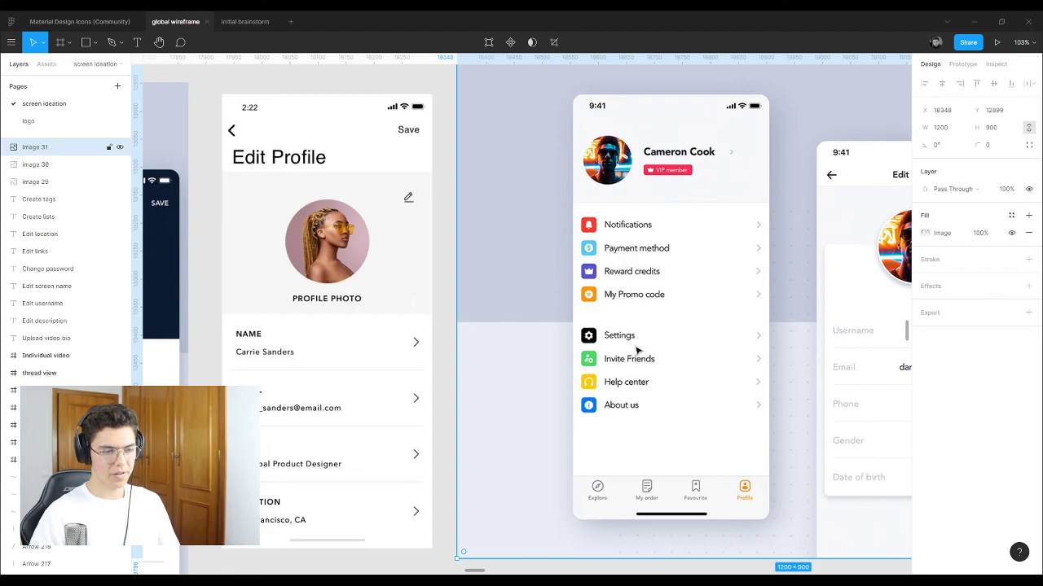
scroll(652, 336, "up", 1, "ctrl")
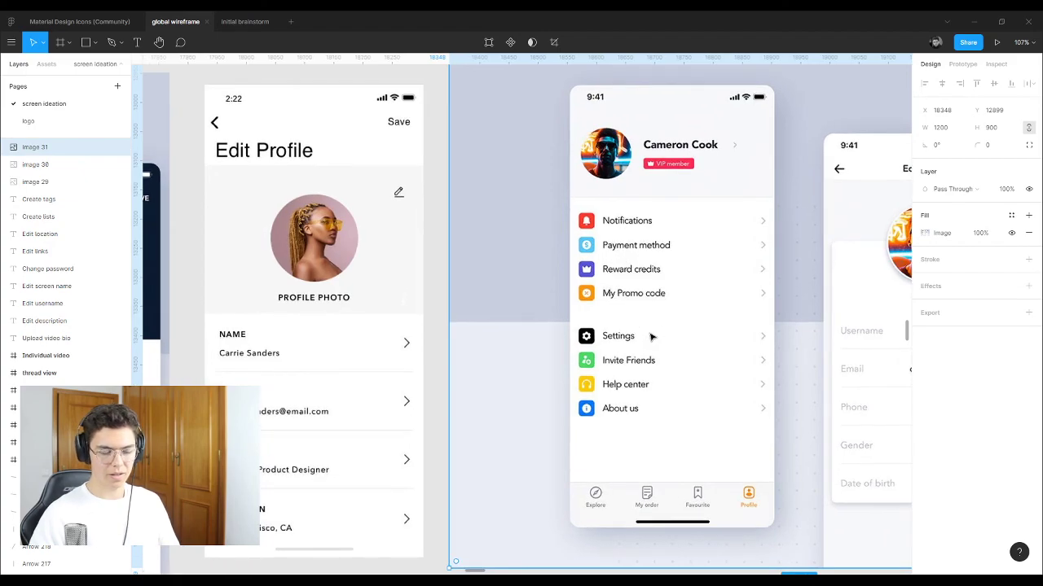
scroll(651, 337, "up", 3, "ctrl")
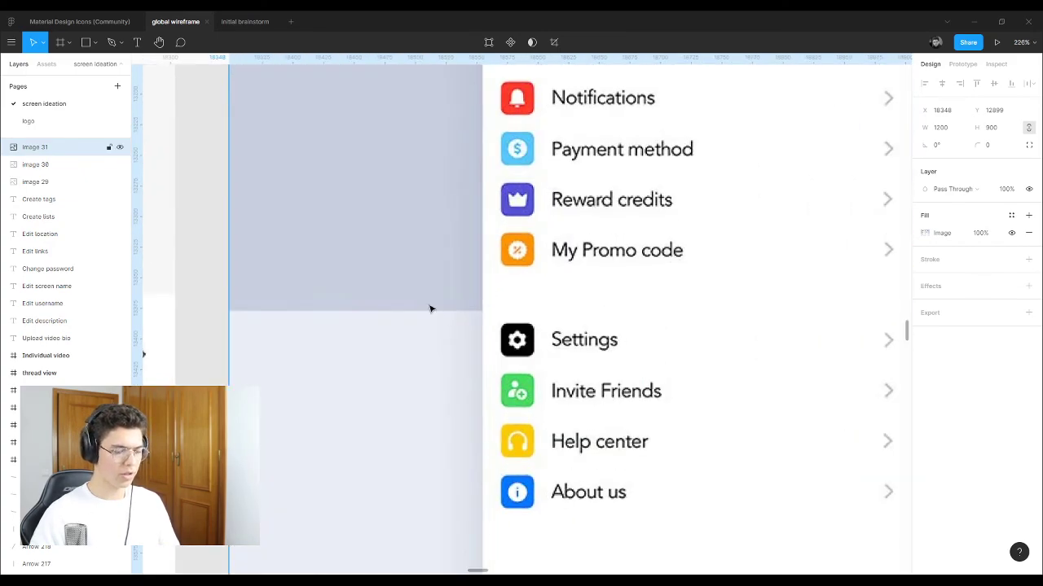
scroll(705, 295, "down", 5, "ctrl")
scroll(706, 295, "down", 6, "ctrl")
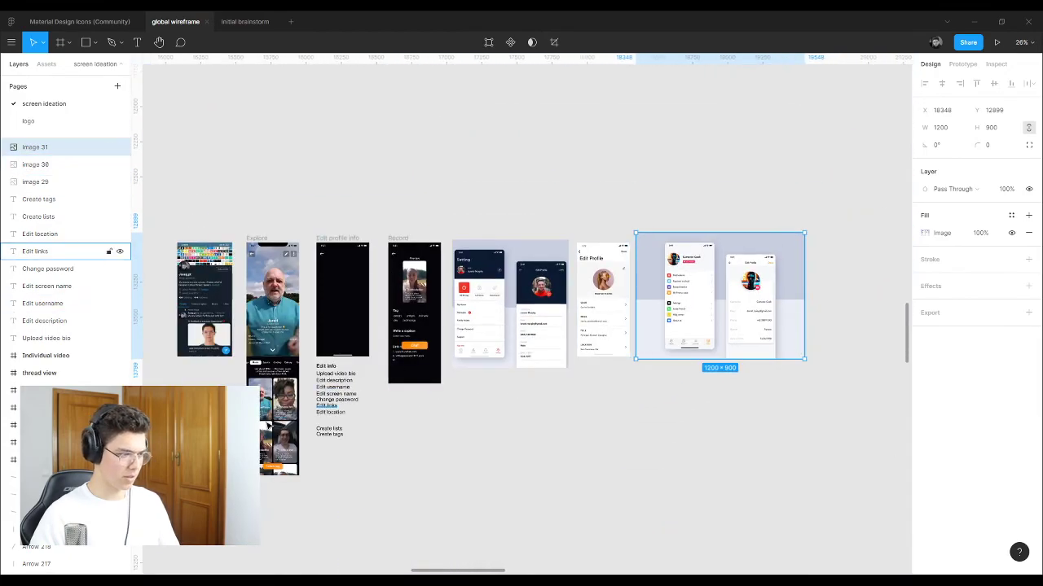
scroll(431, 438, "up", 8, "ctrl")
left_click_drag(407, 481, 318, 423)
Step: Move the Create lists and Create tags notes beside the Explore screen
scroll(517, 442, "down", 5, "ctrl")
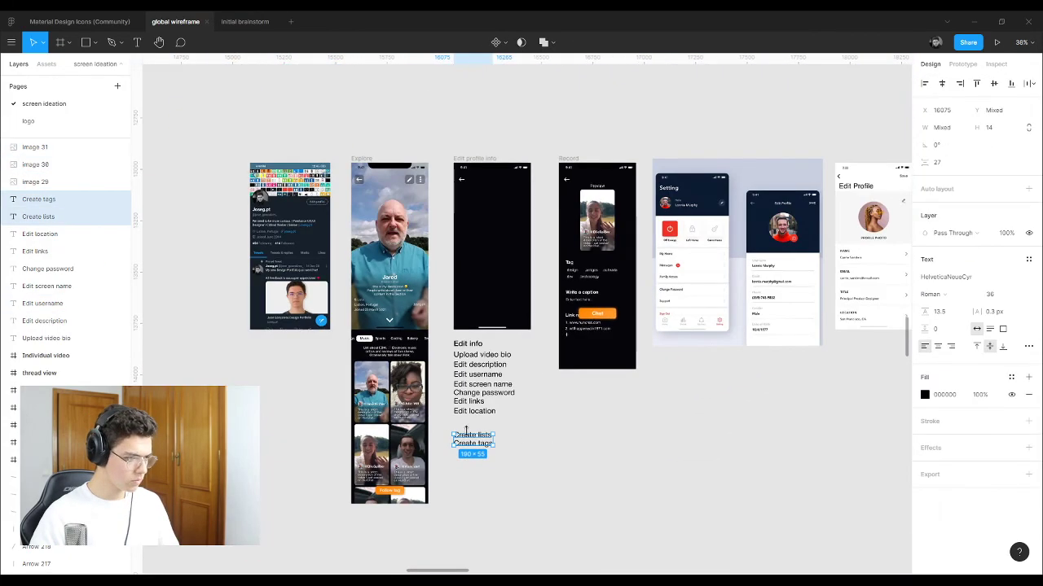
left_click_drag(472, 441, 281, 365)
key("Escape")
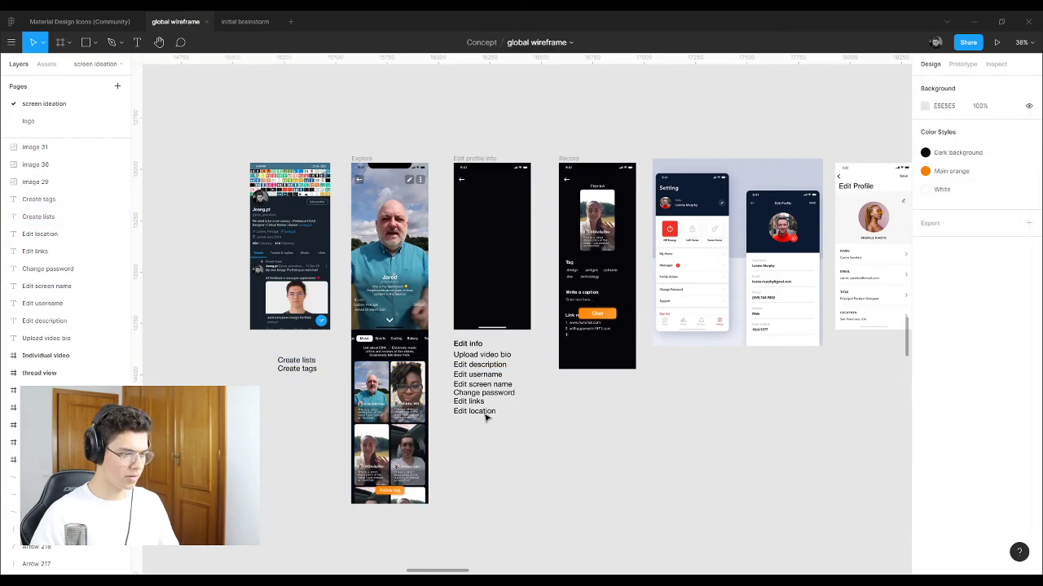
scroll(484, 415, "up", 6, "ctrl")
Step: Duplicate Edit location into two new lines reading 'Payment options' and 'Subscription'
left_click_drag(562, 447, 559, 469, "alt")
type("P")
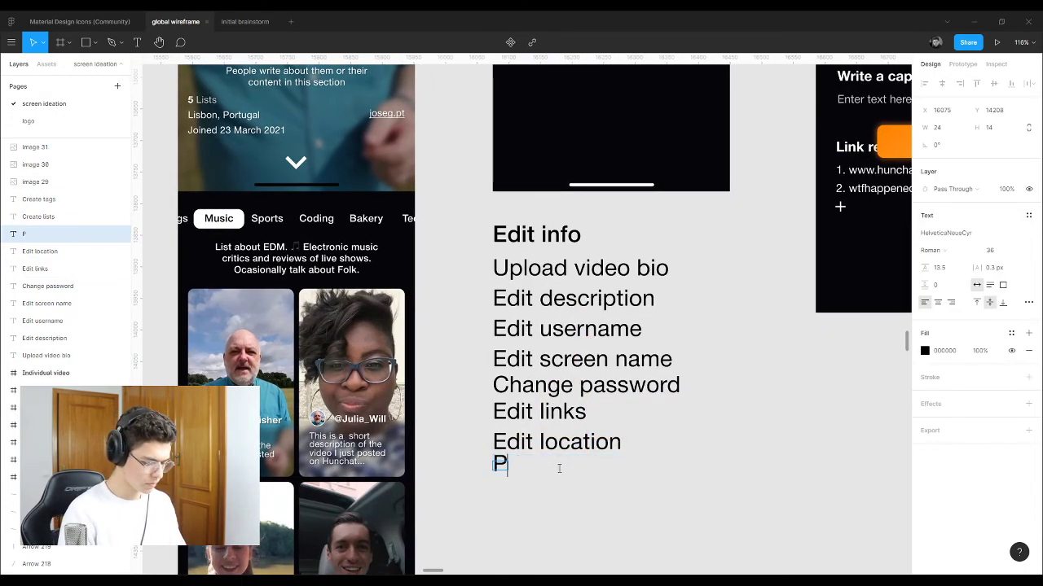
type("ayment options")
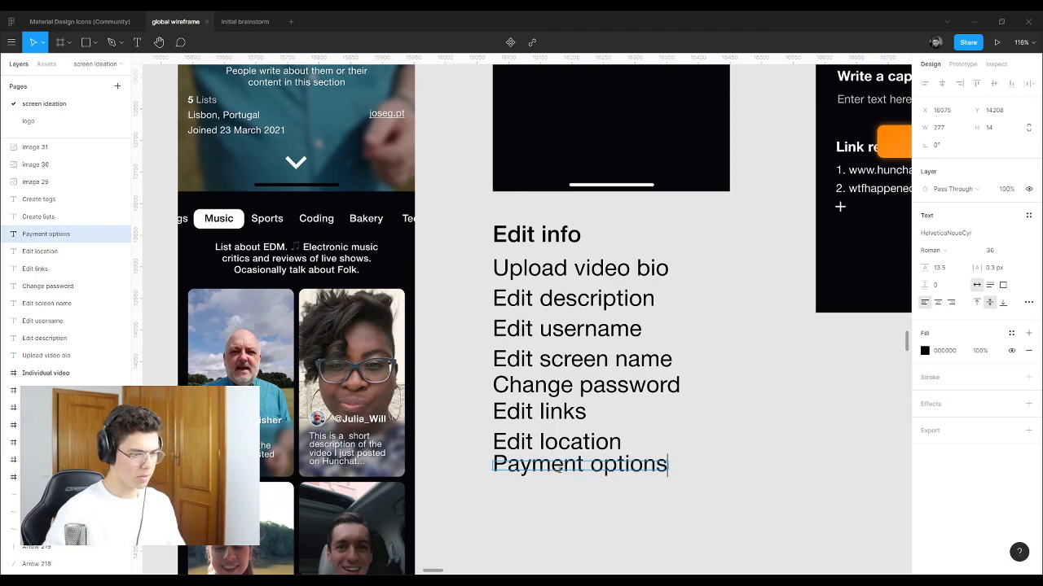
key("Escape")
key("Escape")
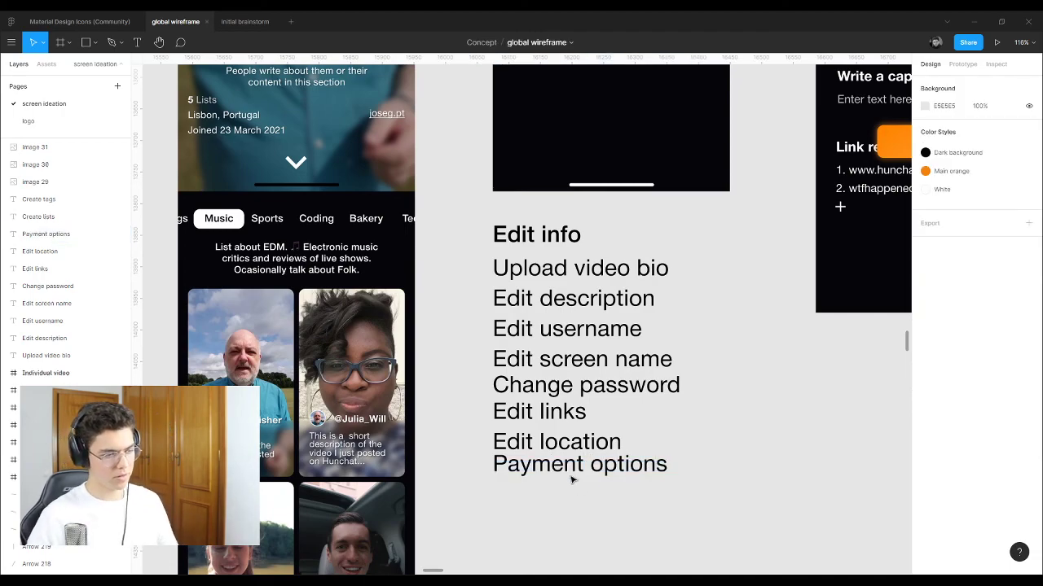
left_click_drag(570, 477, 547, 499)
key("Escape")
double_click(548, 497)
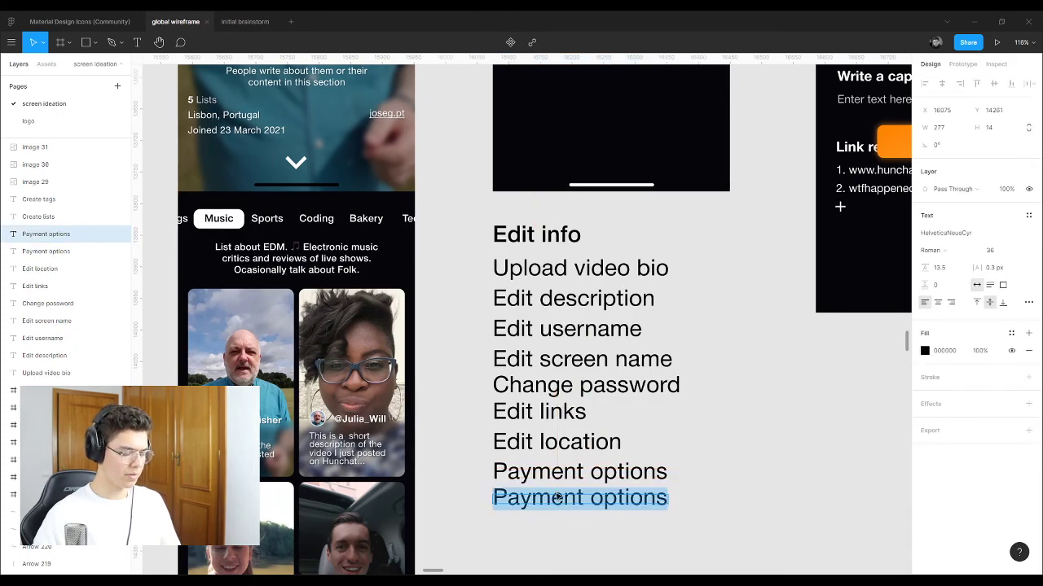
type("Subscr")
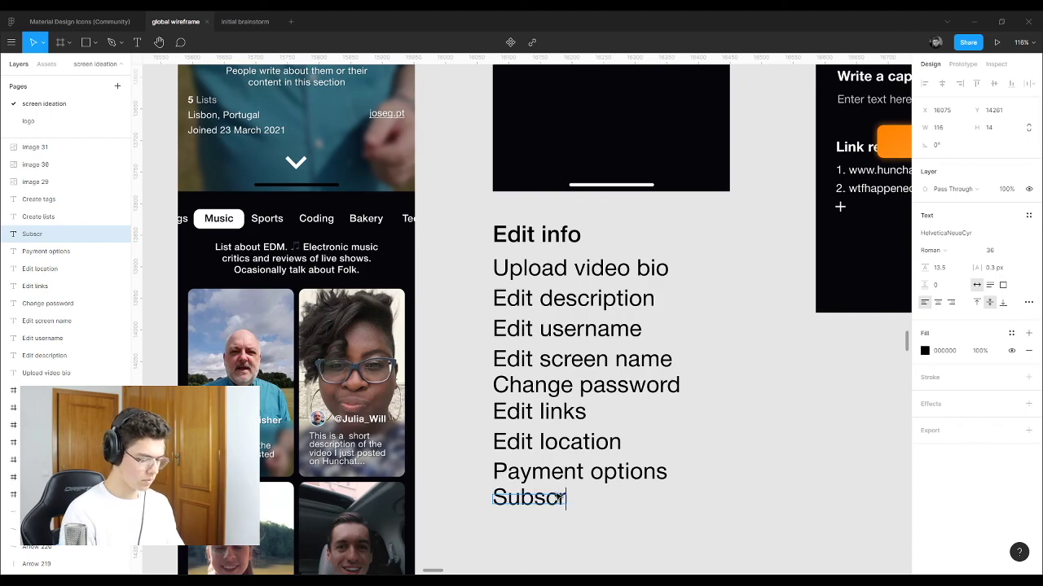
type("iption")
key("Escape")
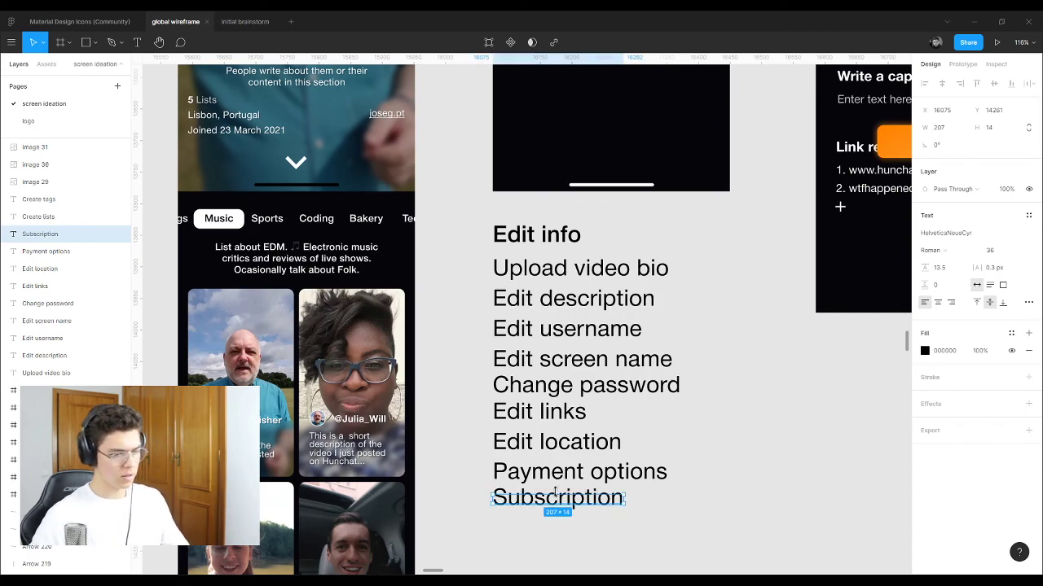
left_click(641, 533)
Step: Add a final 'Upgrade plan' line below Subscription in the Edit info list
left_click_drag(611, 497, 597, 531)
key("Escape")
left_click(601, 502)
double_click(598, 530)
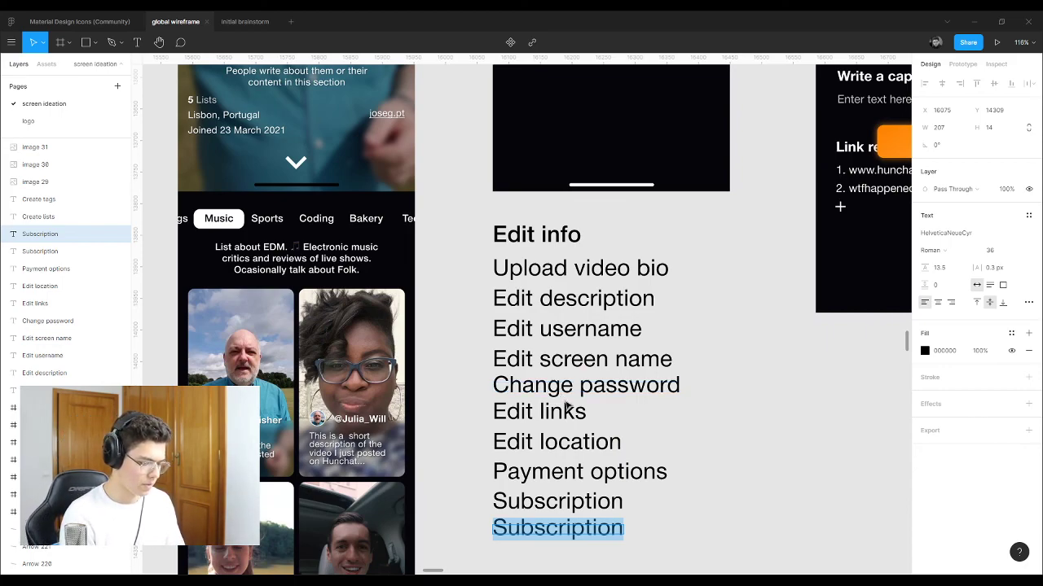
type("Upgr")
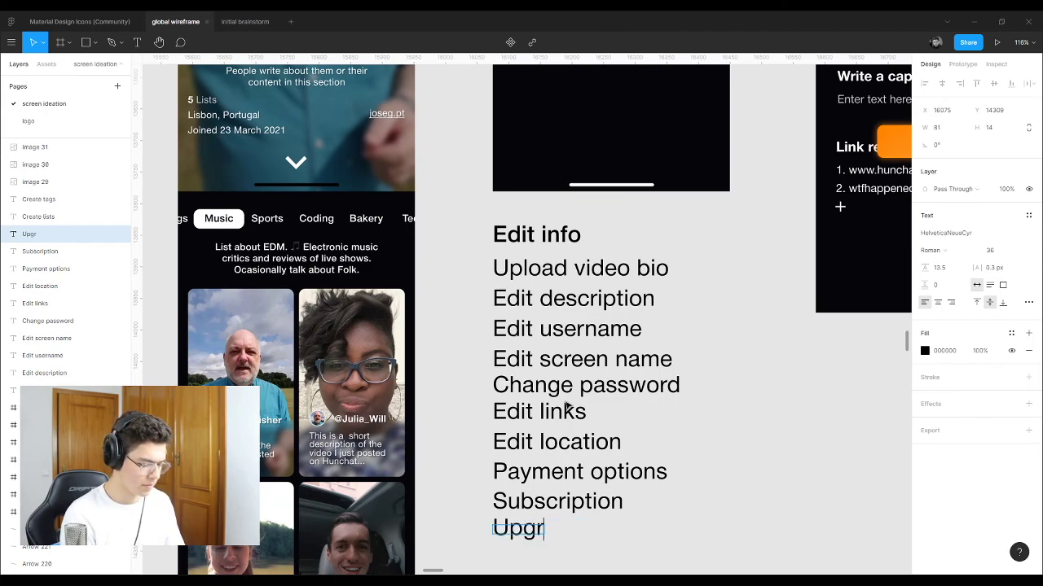
type("ade to H")
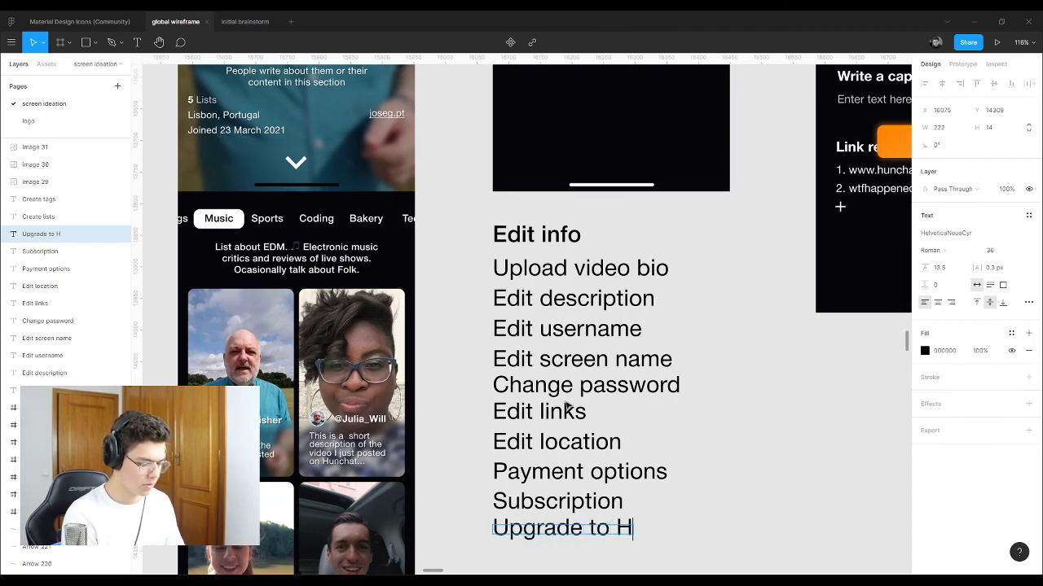
type("unchat")
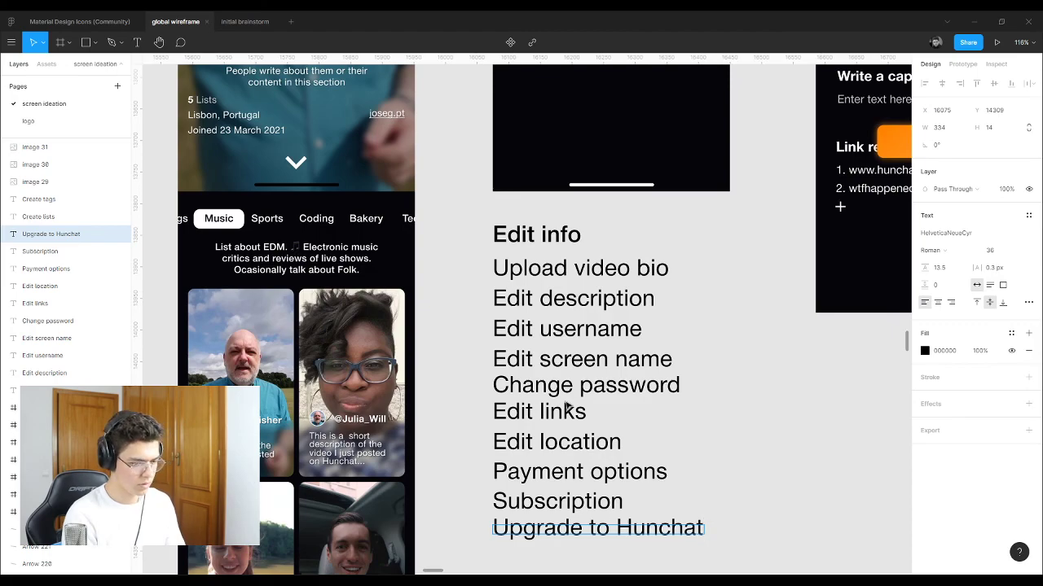
type(" pro")
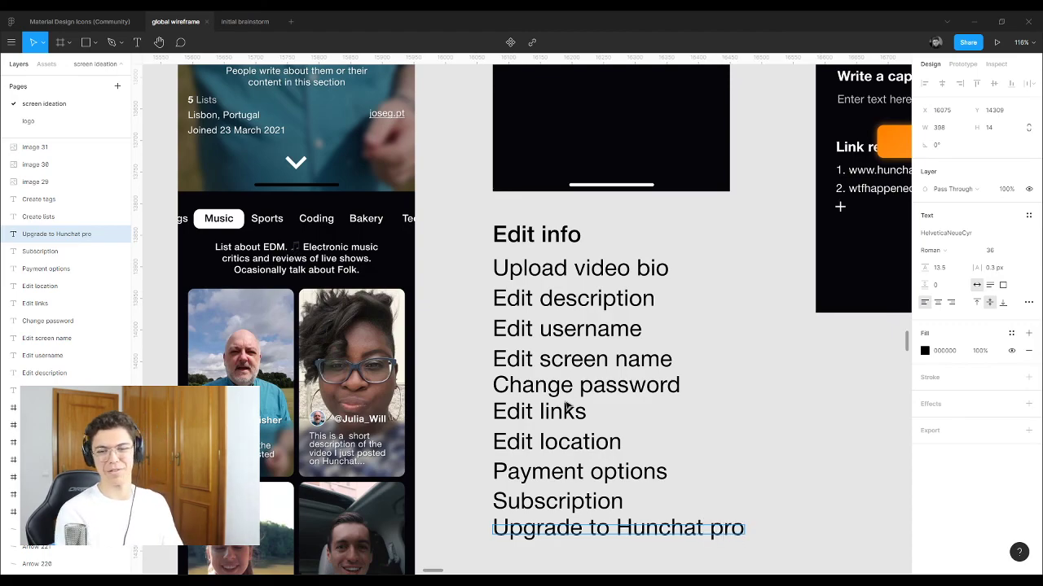
key("BackSpace")
key("BackSpace")
key("BackSpace")
key("BackSpace")
key("BackSpace")
key("BackSpace")
key("BackSpace")
key("BackSpace")
key("BackSpace")
key("BackSpace")
key("BackSpace")
key("BackSpace")
key("BackSpace")
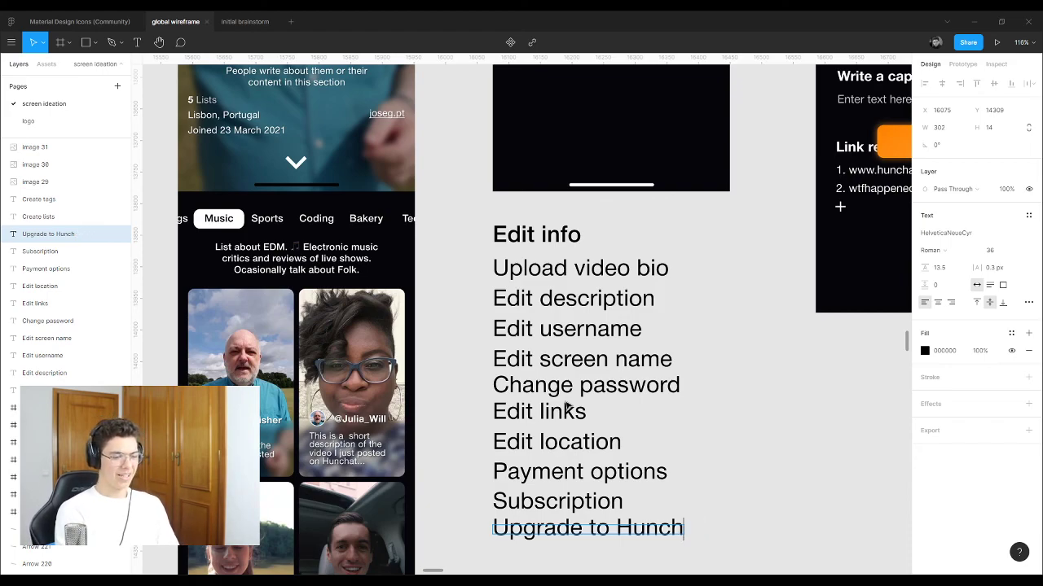
type("planm")
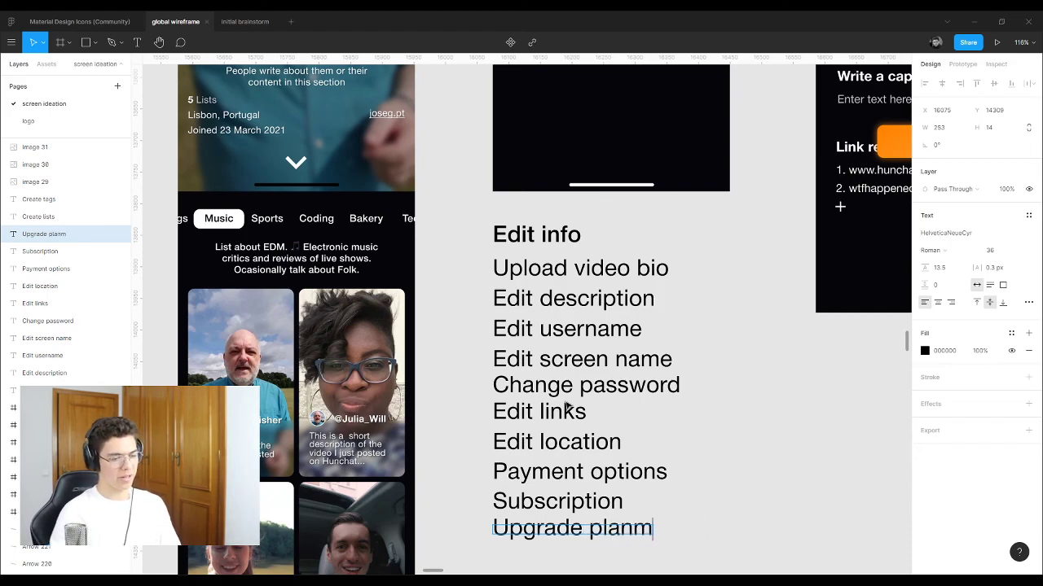
key("BackSpace")
key("Escape")
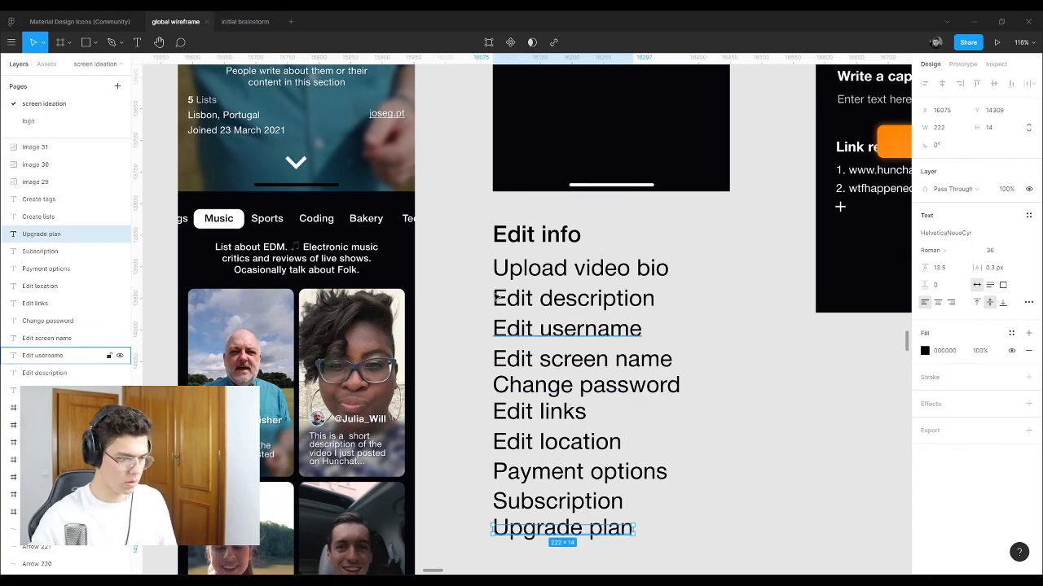
scroll(568, 407, "down", 8)
scroll(835, 130, "up", 5)
scroll(714, 225, "up", 1)
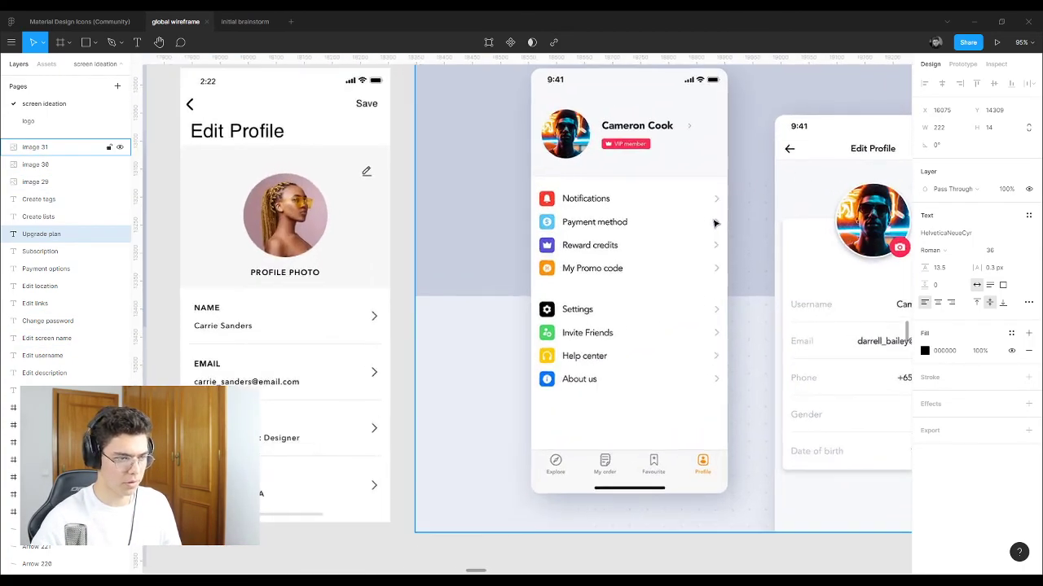
scroll(676, 308, "down", 1)
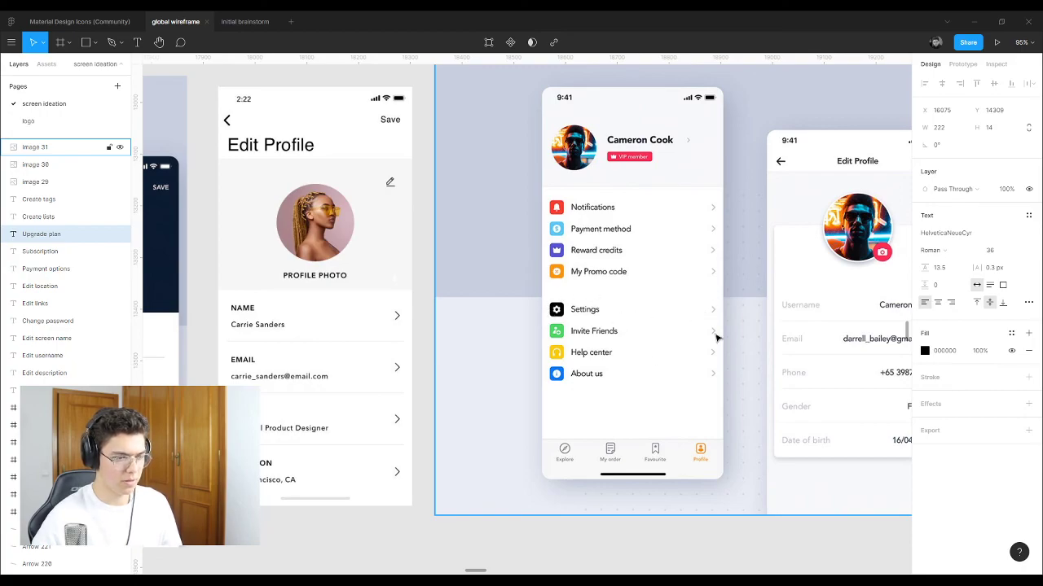
scroll(725, 342, "down", 8)
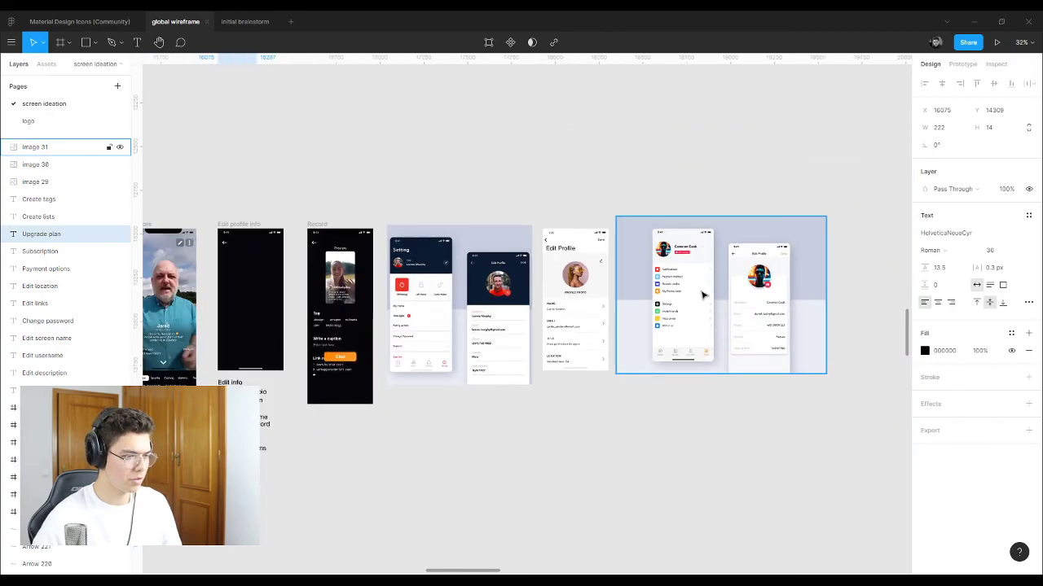
scroll(456, 350, "up", 6)
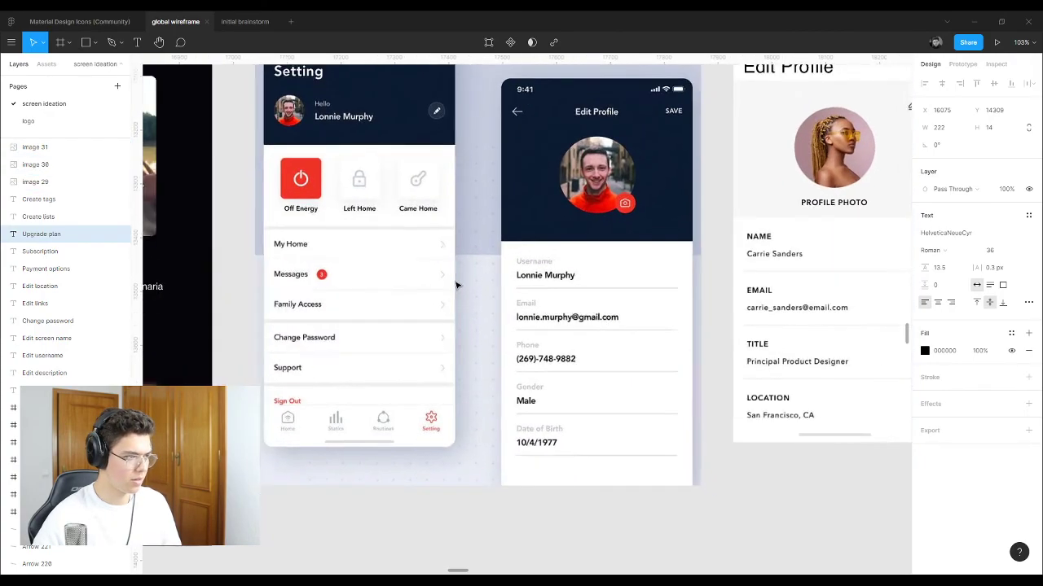
scroll(464, 281, "down", 2)
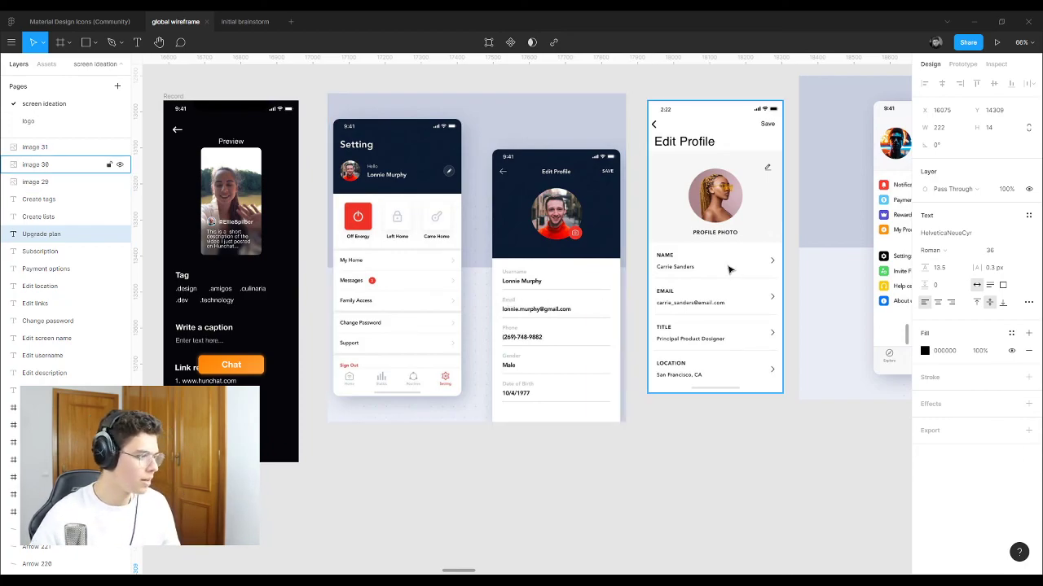
scroll(736, 269, "down", 3)
scroll(388, 326, "up", 3)
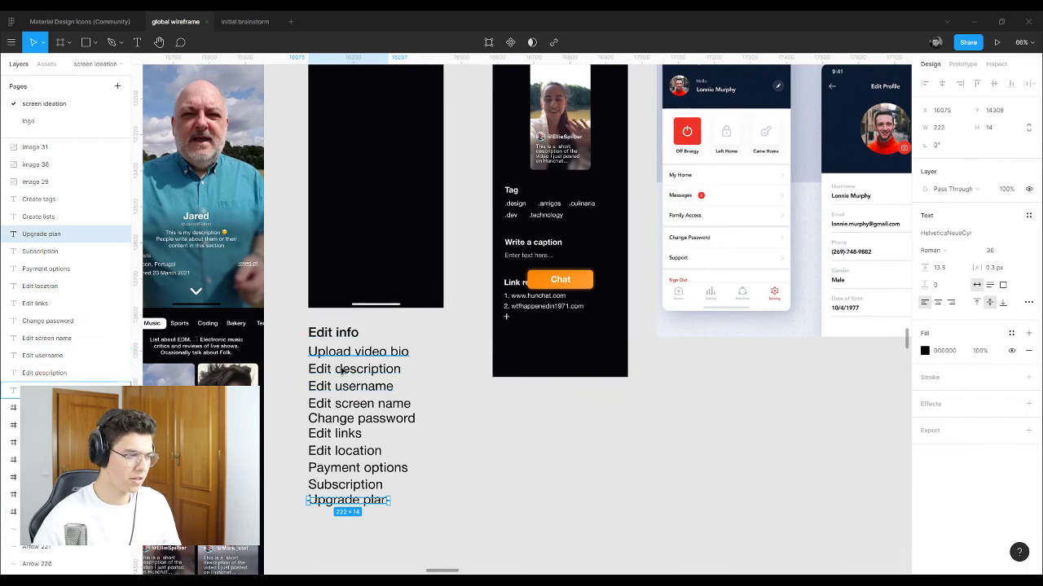
scroll(342, 294, "down", 3)
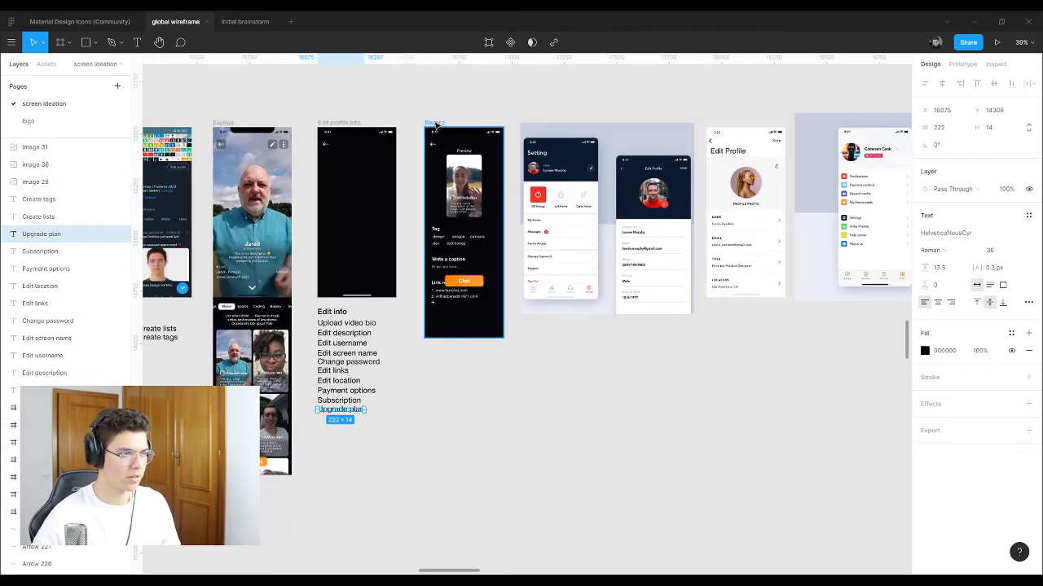
Step: Move Record below the Setting screen and the Edit Profile reference beside Edit profile info
left_click_drag(432, 124, 530, 334)
left_click(703, 335)
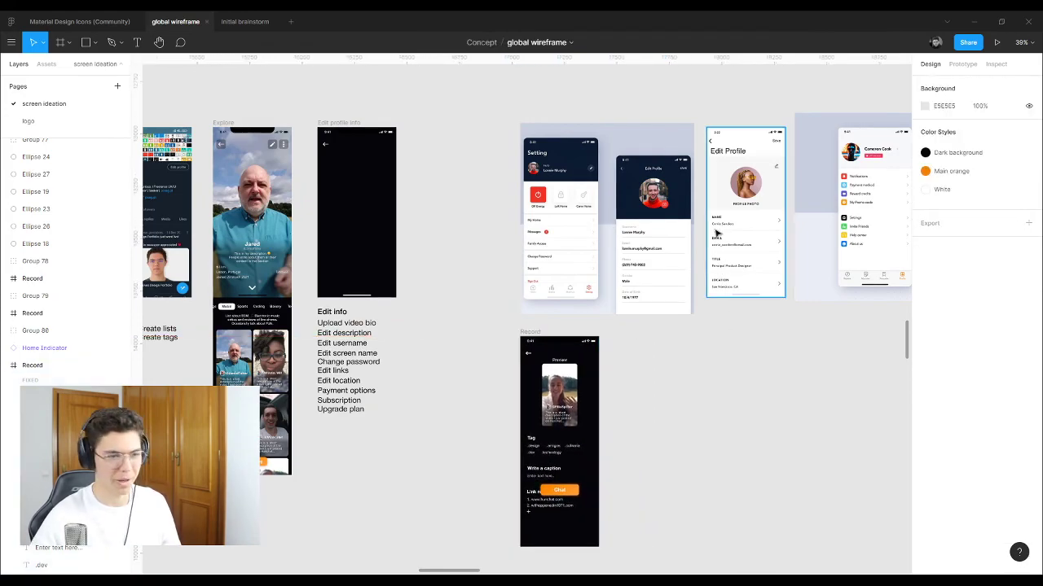
left_click_drag(717, 234, 428, 230)
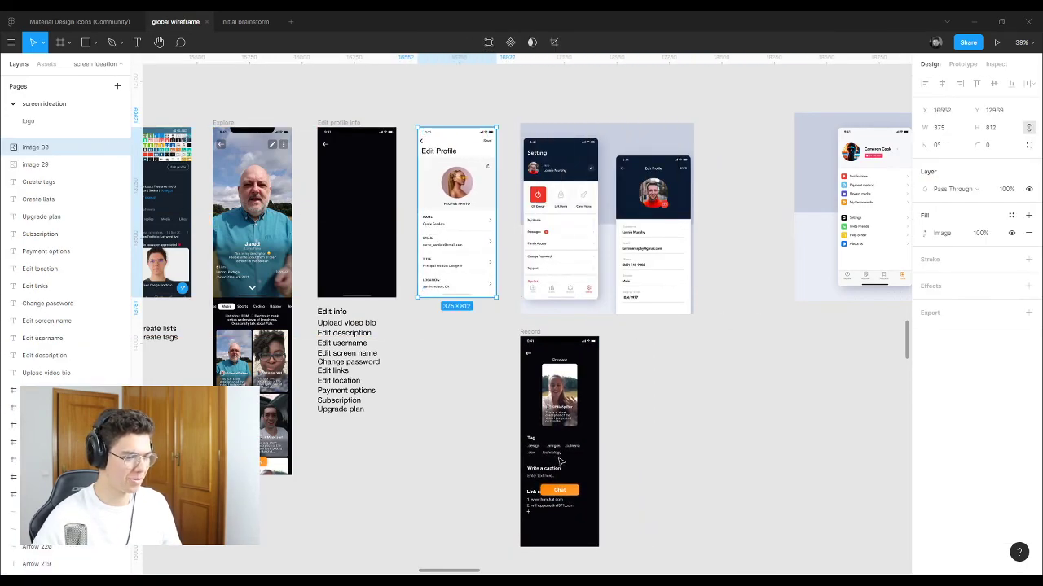
left_click(633, 526)
Step: Copy Record's tag, caption and link section into the Edit profile info screen
left_click_drag(642, 522, 528, 434)
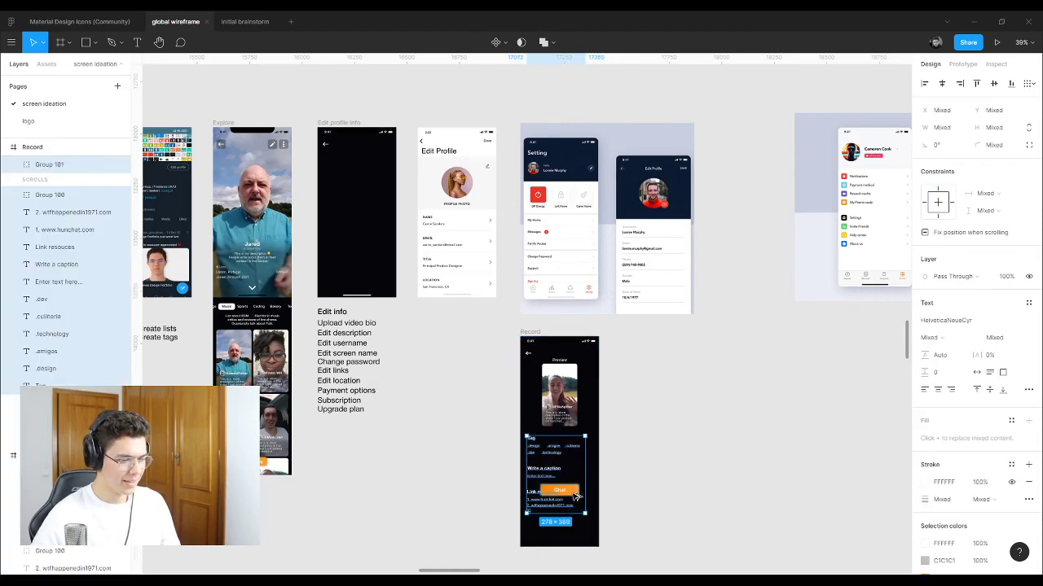
left_click_drag(384, 218, 349, 235)
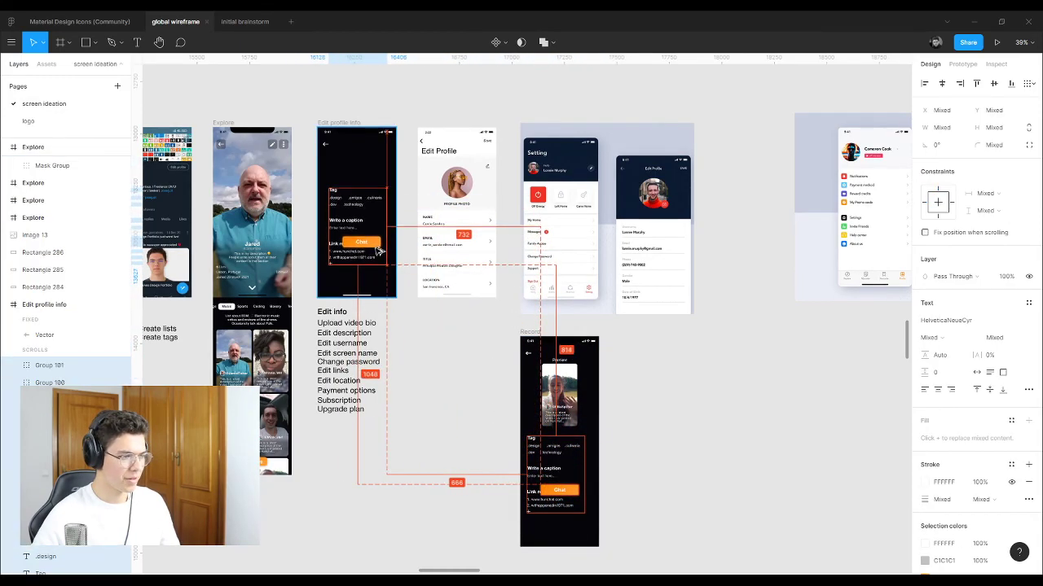
left_click(405, 312)
scroll(359, 144, "up", 5)
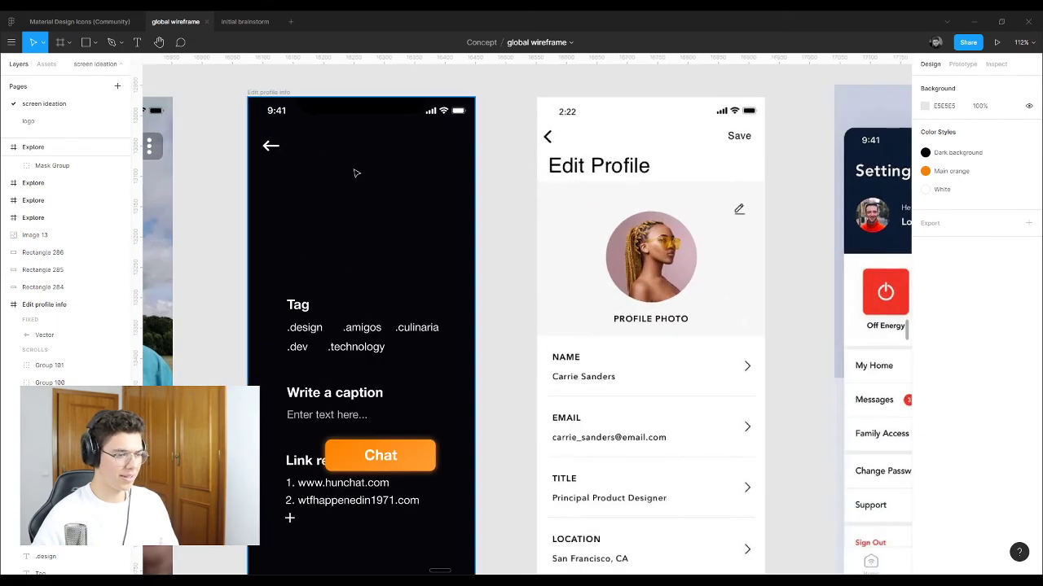
Step: Replace the Tag heading text in Edit profile info with 'Uploan new video'
key("minus")
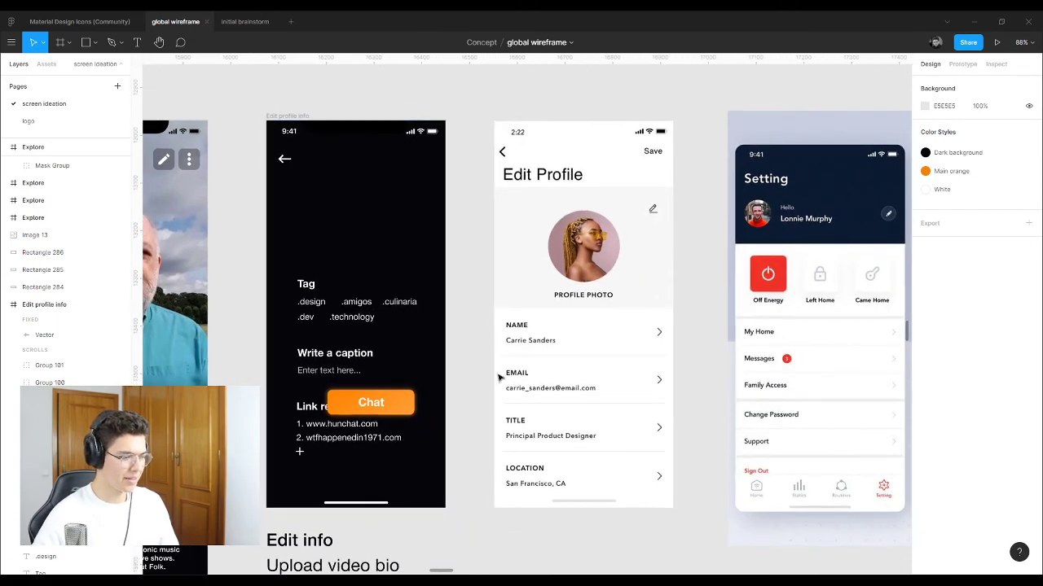
scroll(440, 343, "up", 3)
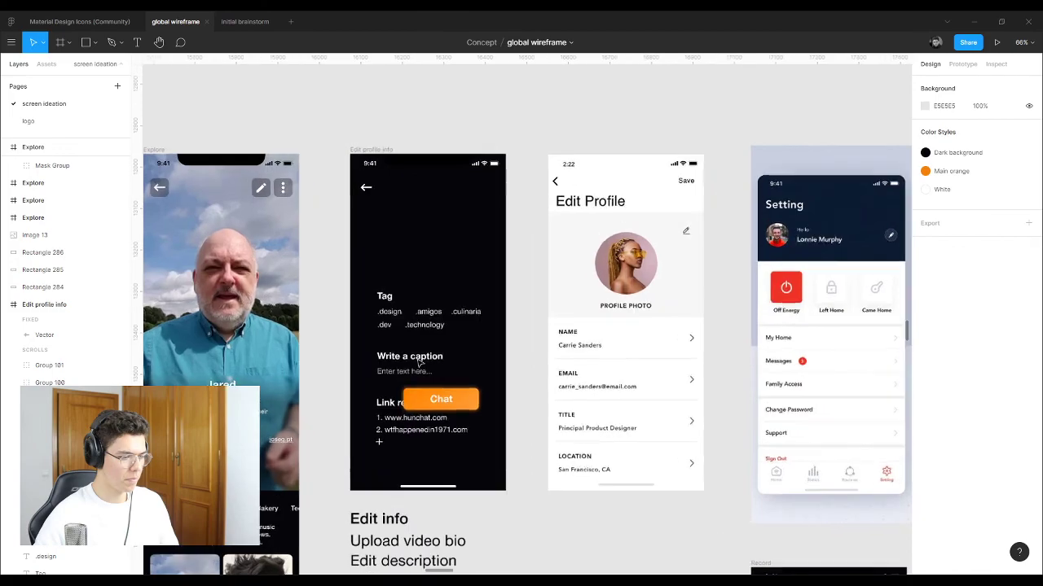
left_click(386, 293)
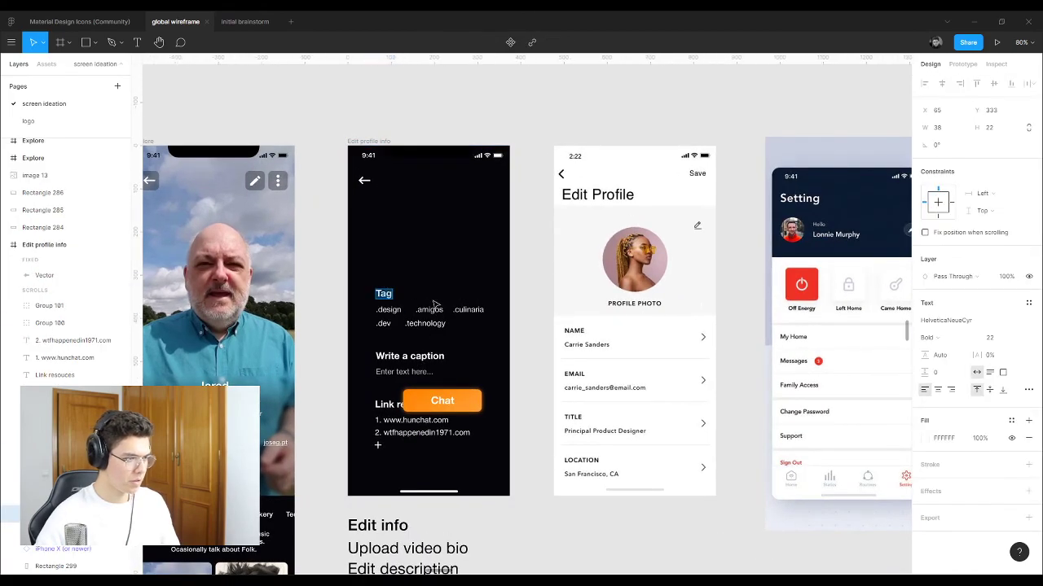
type("Edit v")
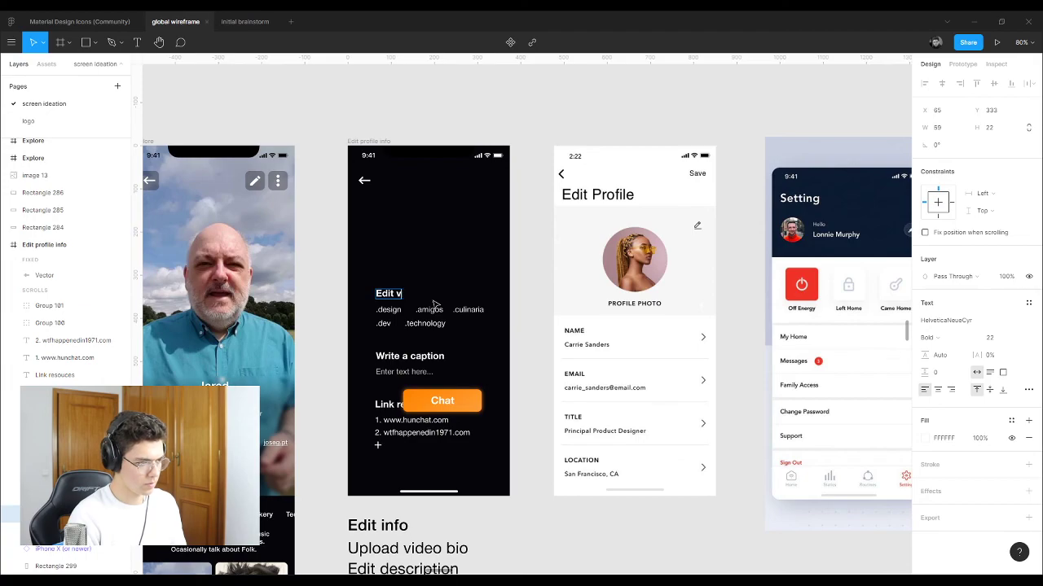
key("BackSpace")
key("BackSpace")
key("BackSpace")
type("Up")
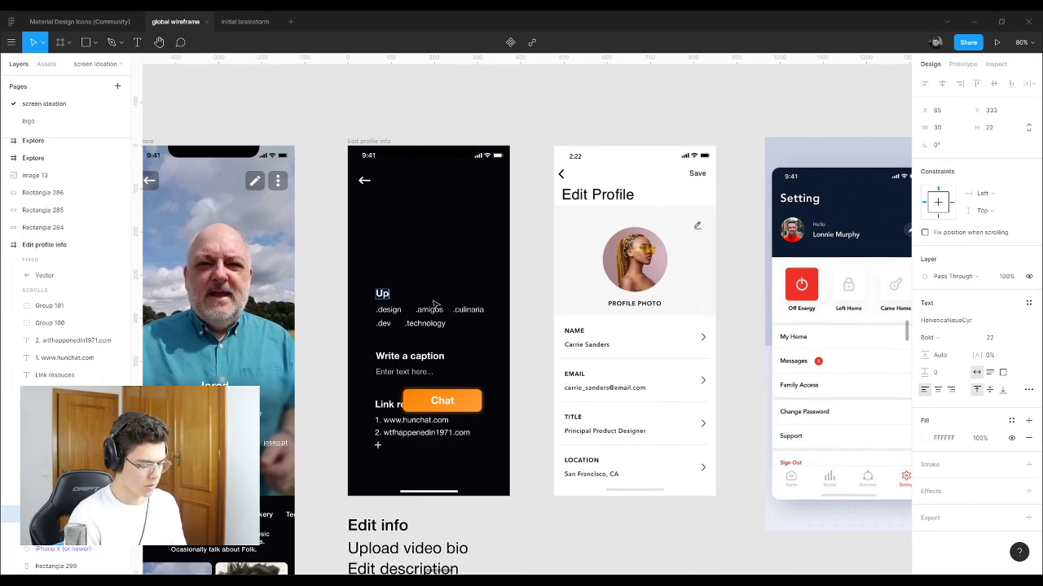
type("loan n")
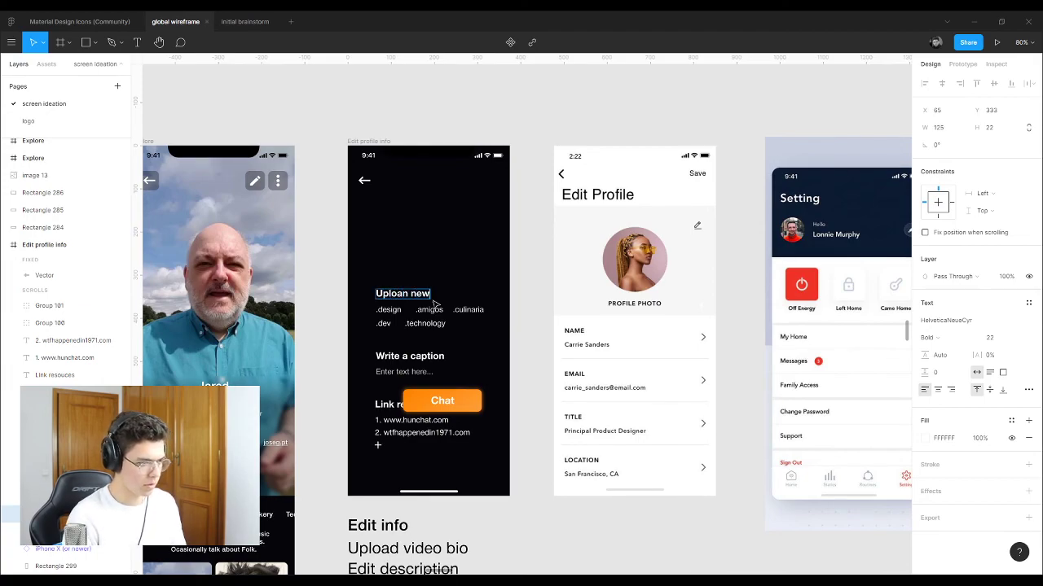
type("ew")
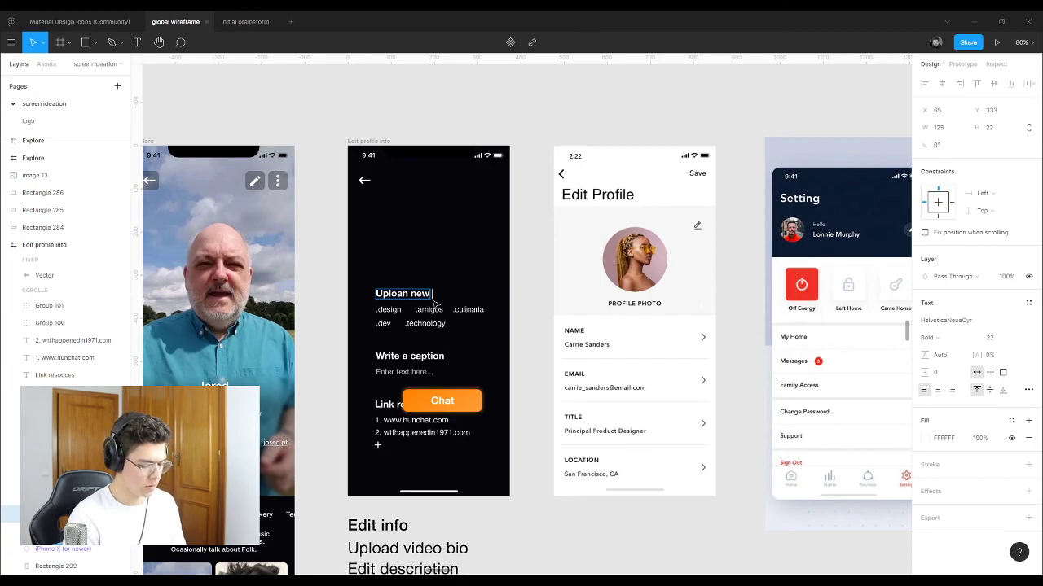
type(" video bio")
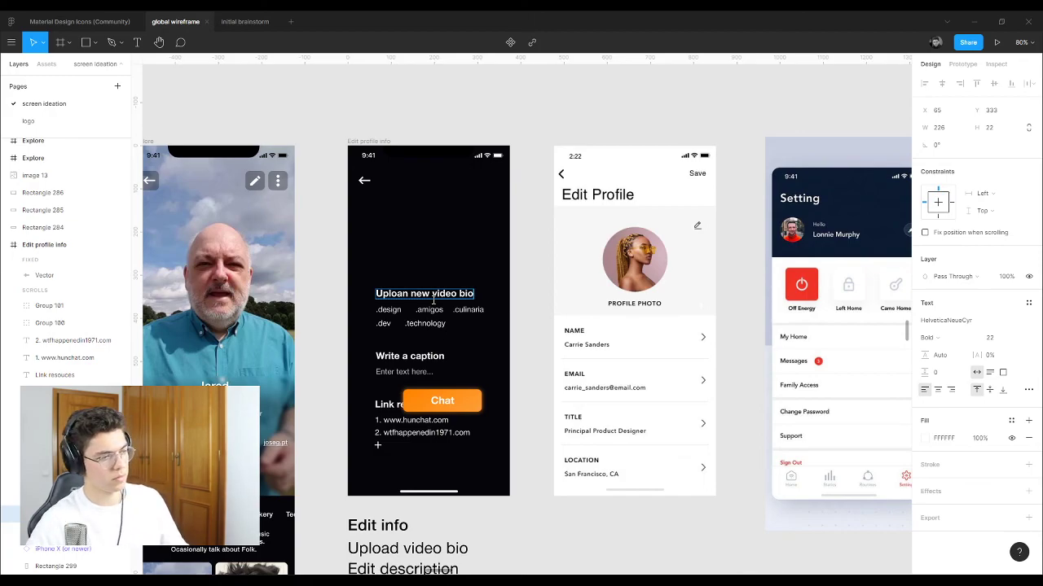
key("Escape")
left_click(521, 289)
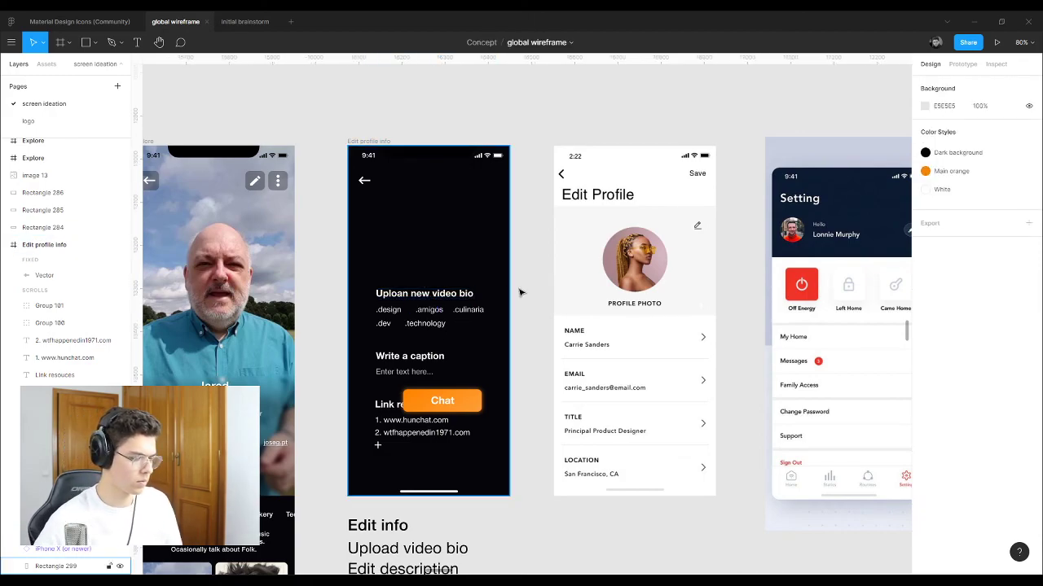
scroll(521, 289, "down", 3)
scroll(444, 306, "up", 5)
scroll(444, 305, "up", 2)
Step: Fix the typo so the heading reads 'Upload new video bio'
double_click(446, 275)
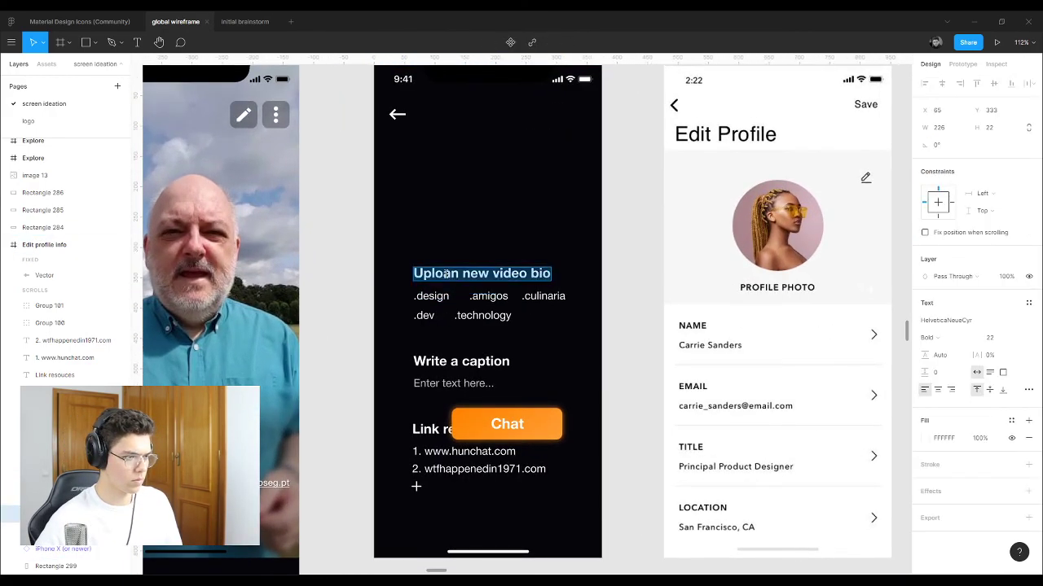
left_click(459, 275)
key("BackSpace")
type("d")
key("Escape")
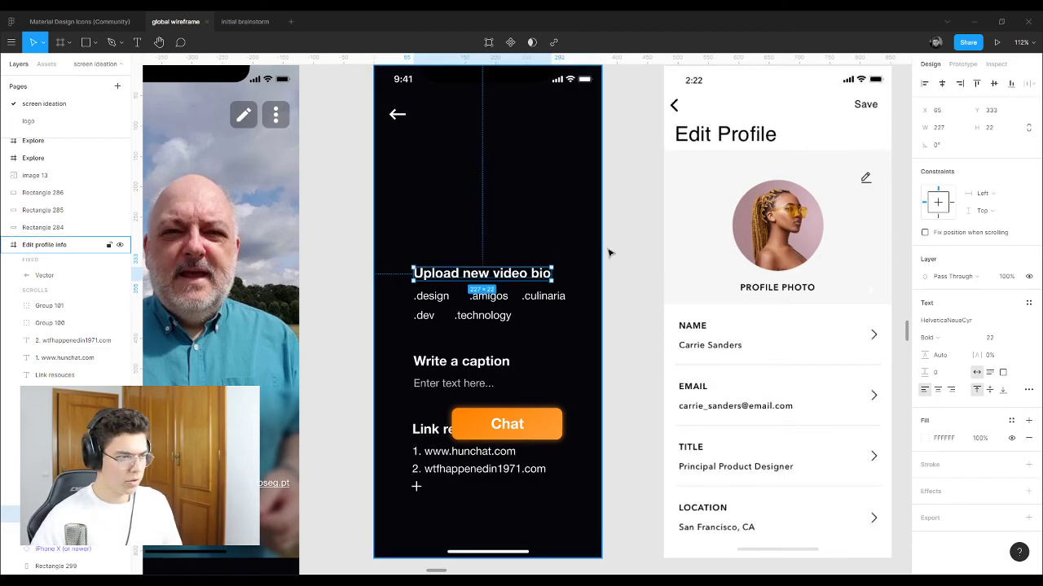
key("Escape")
key("Escape")
scroll(542, 244, "down", 5)
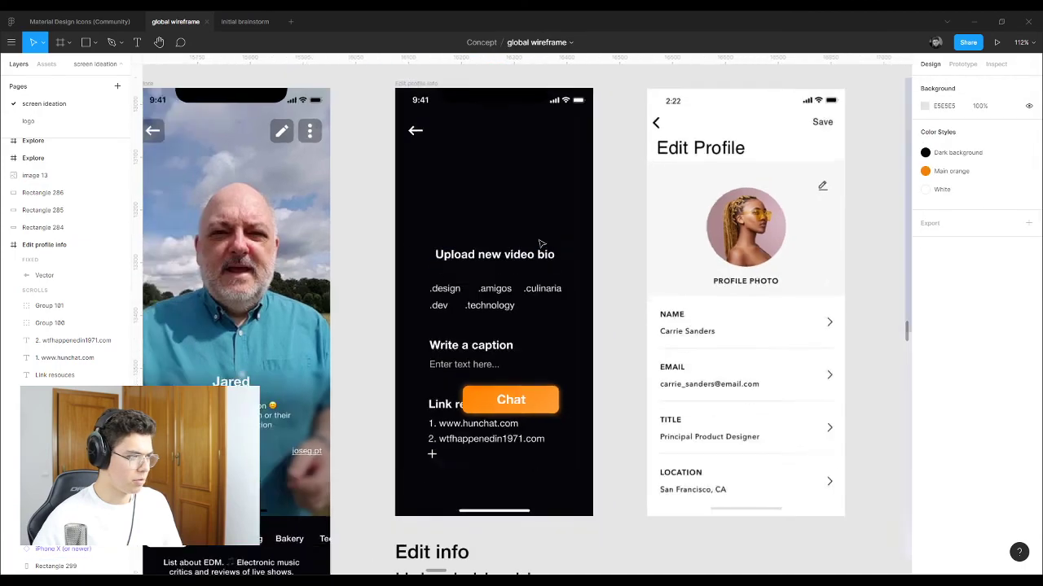
scroll(379, 269, "down", 6)
scroll(346, 317, "down", 6)
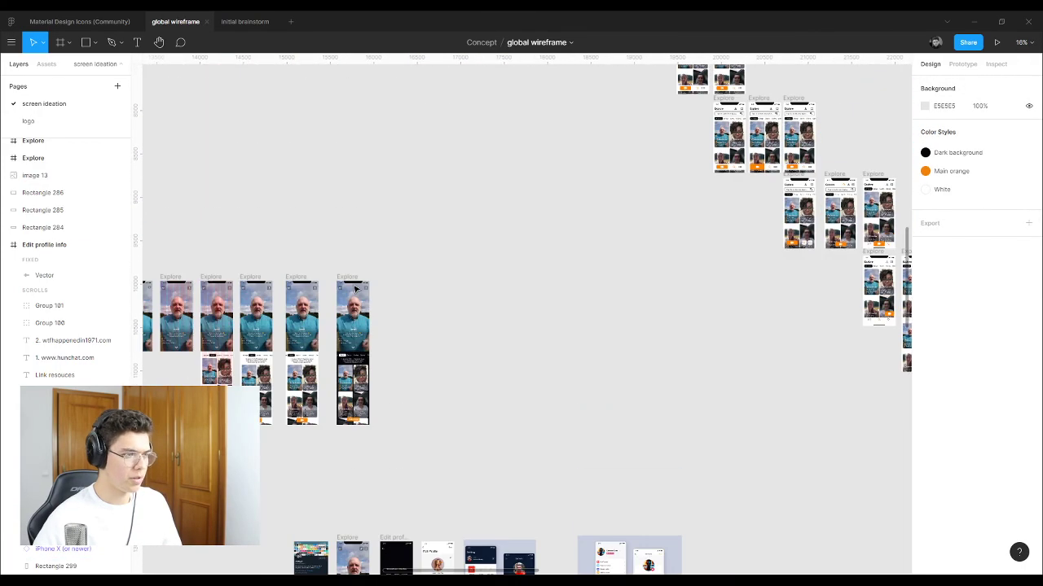
scroll(347, 317, "up", 10)
left_click(466, 305)
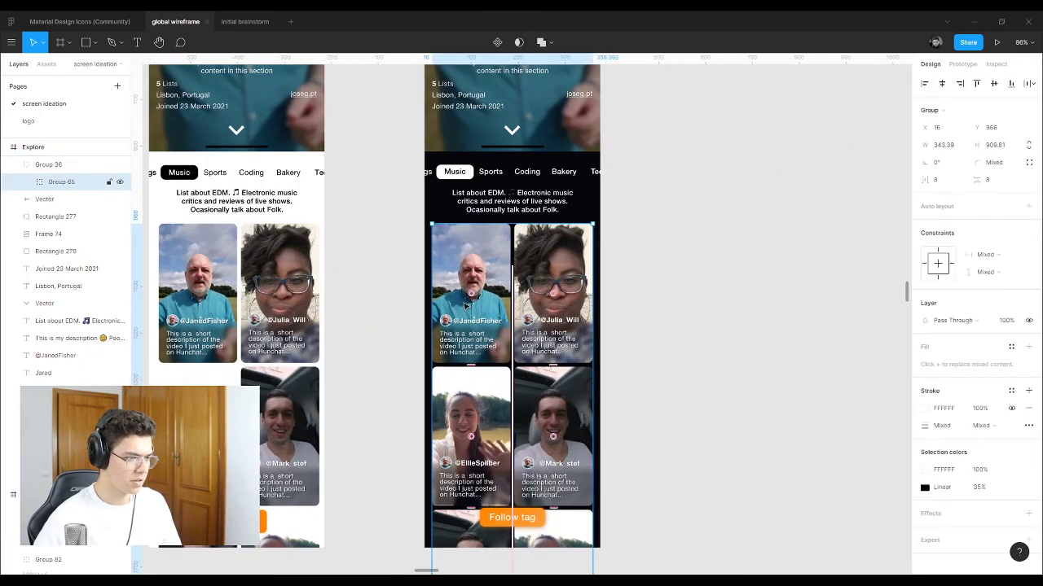
double_click(461, 275)
double_click(461, 275)
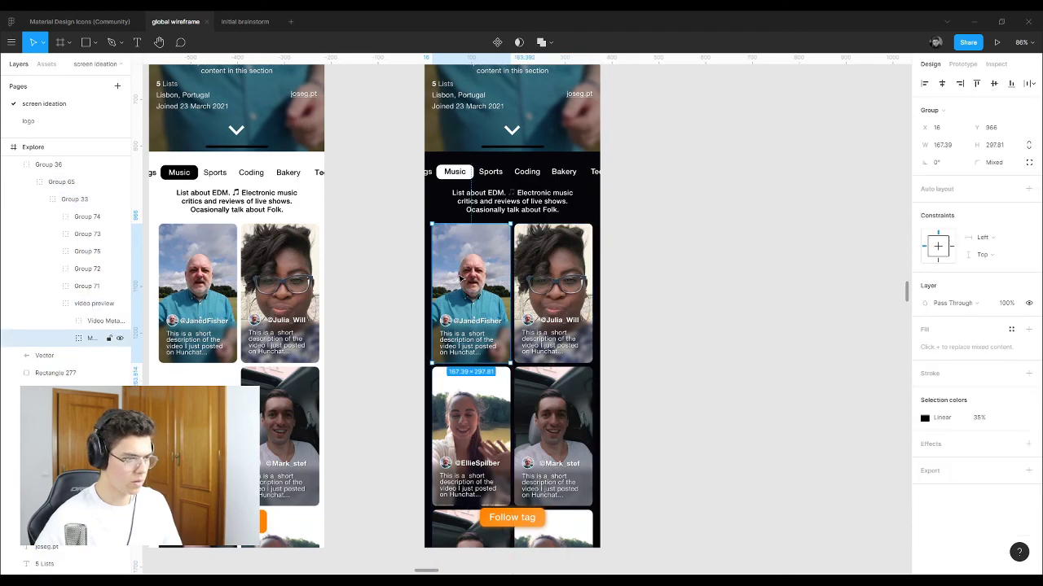
left_click_drag(456, 277, 684, 383)
scroll(570, 326, "down", 5)
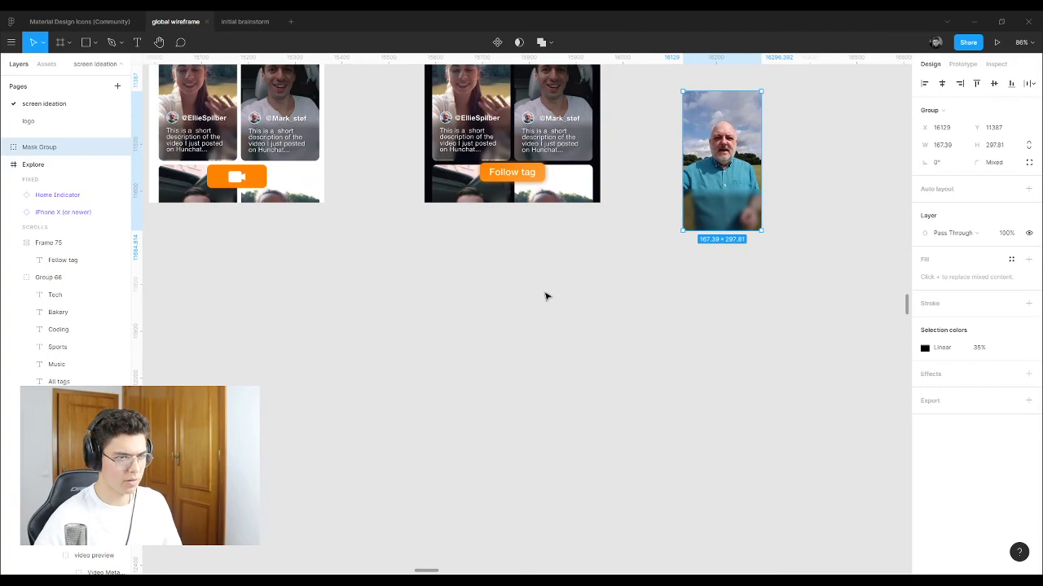
scroll(545, 297, "up", 3)
key("Delete")
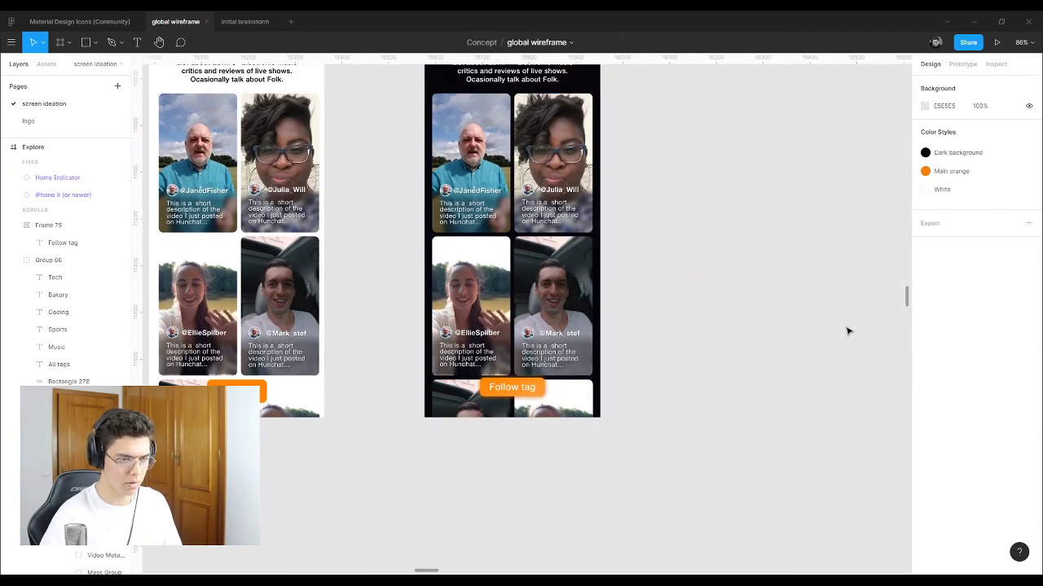
left_click(468, 151)
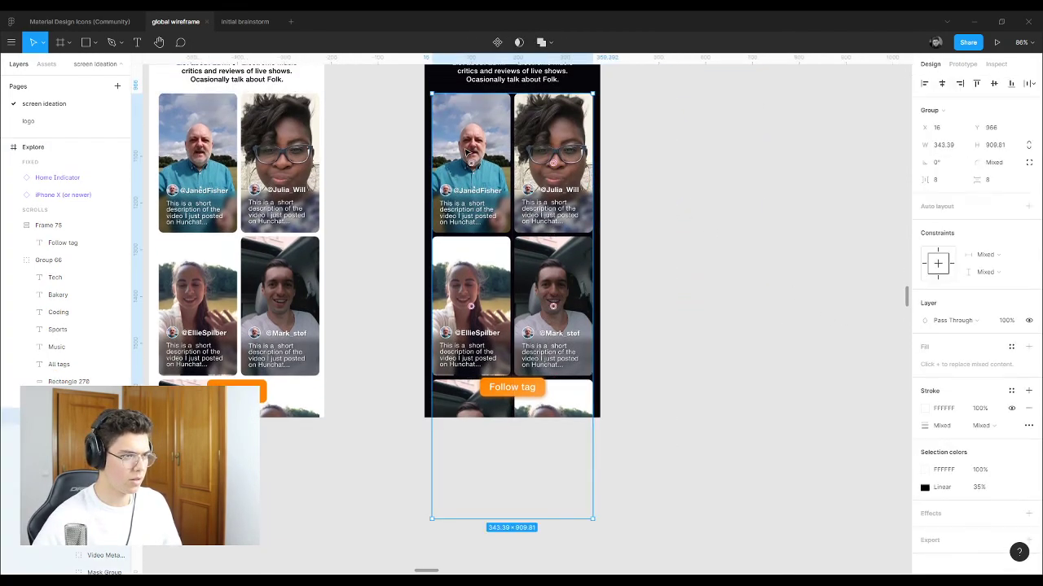
left_click(467, 145)
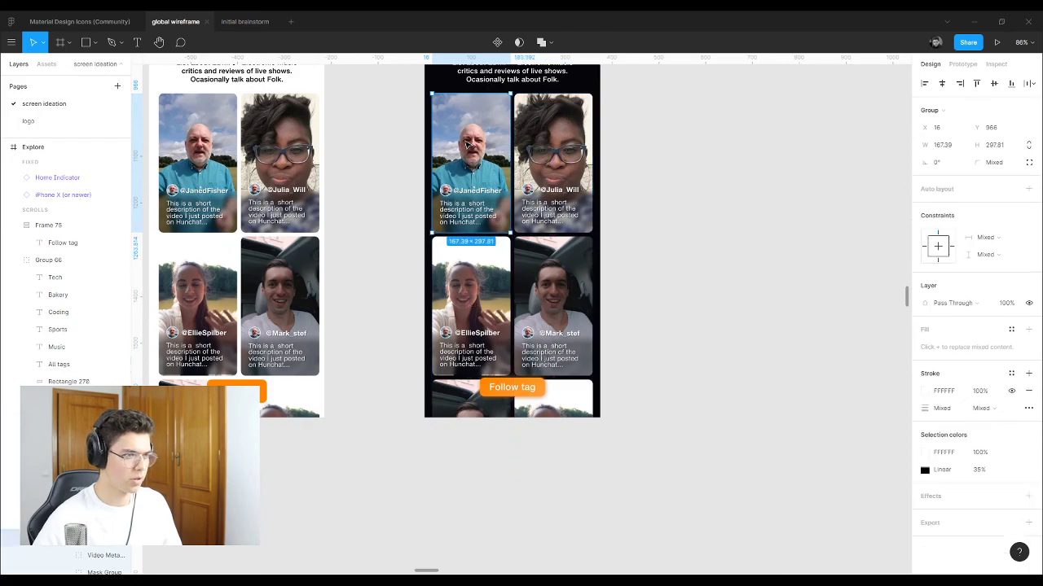
left_click_drag(468, 145, 701, 387)
scroll(751, 268, "down", 5)
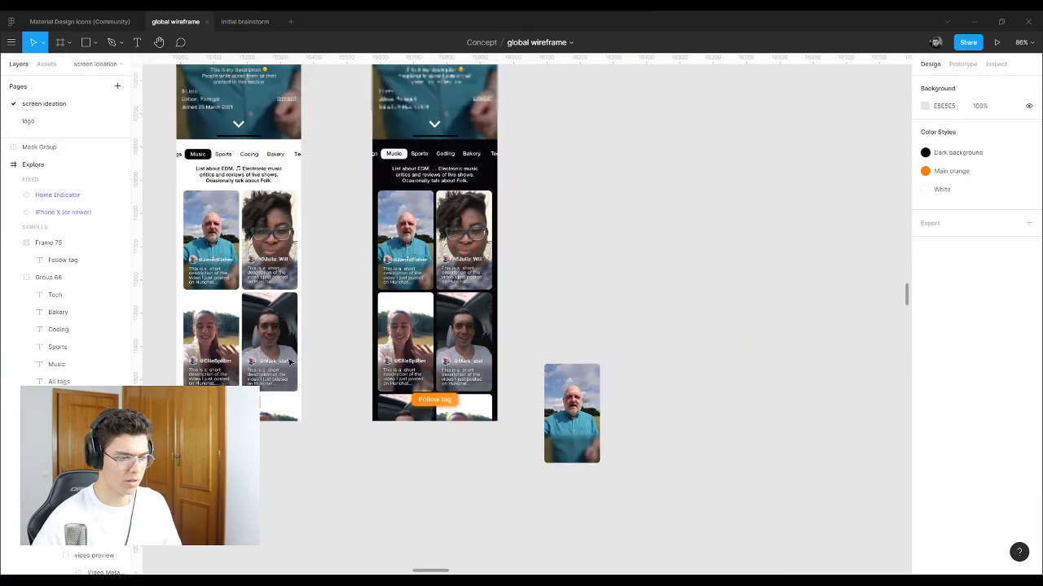
left_click_drag(480, 128, 397, 181)
left_click_drag(430, 131, 440, 342)
scroll(435, 305, "up", 4)
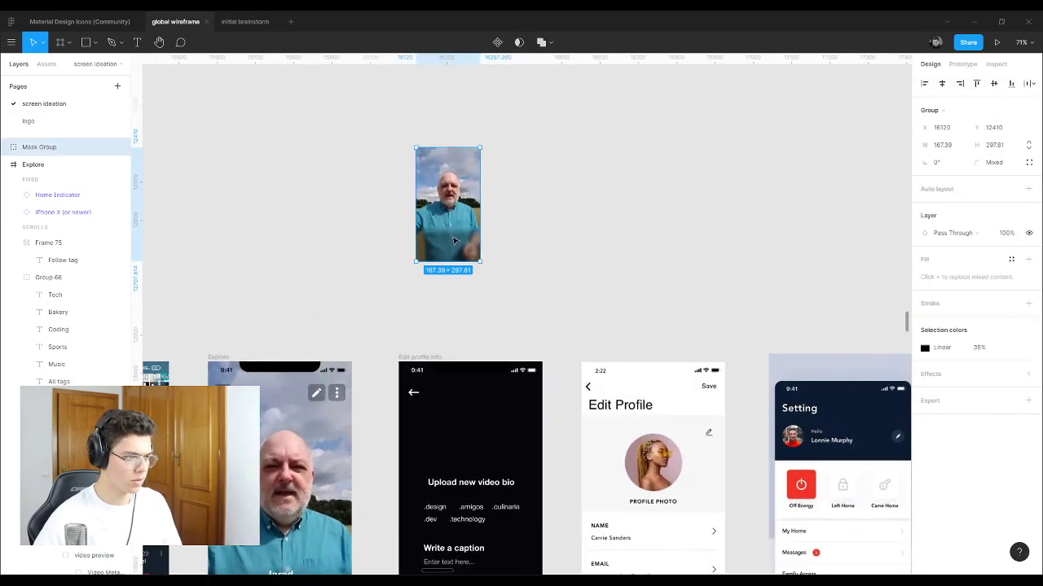
double_click(456, 203)
left_click(534, 206)
Step: Move the video thumbnail into the Edit profile info screen
left_click(463, 200)
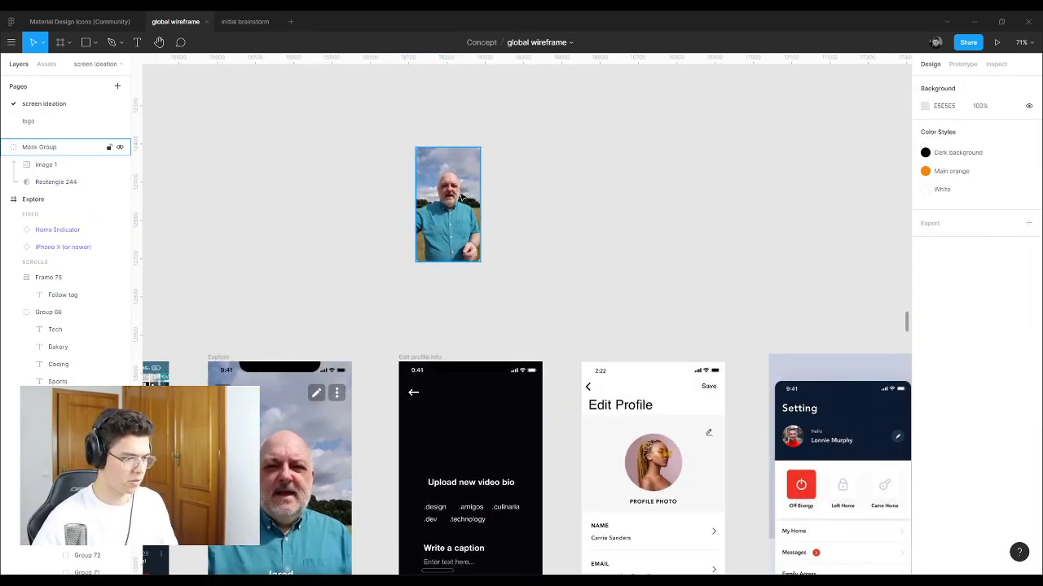
left_click_drag(464, 200, 490, 436)
scroll(491, 432, "up", 5)
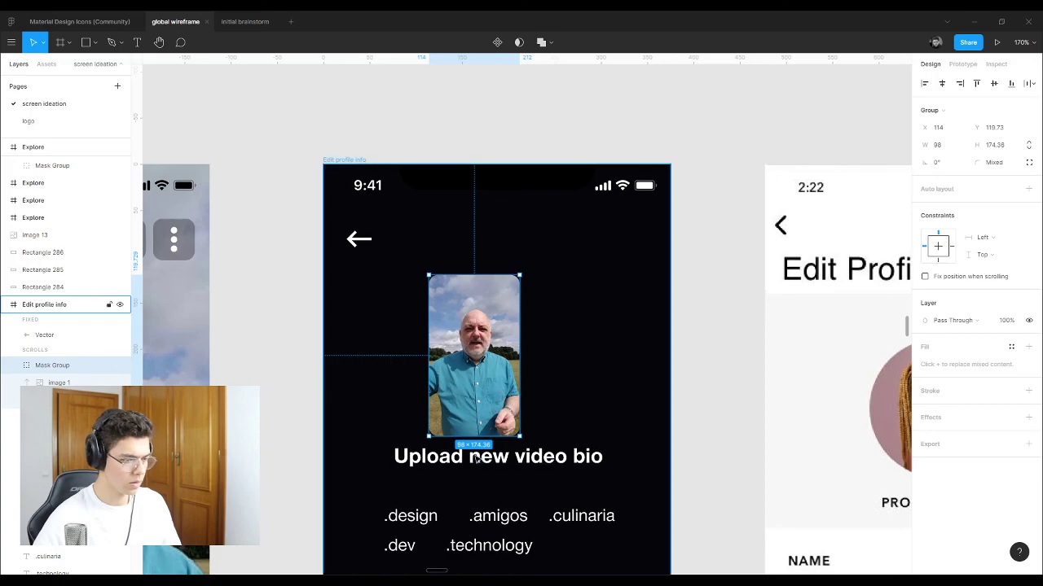
left_click_drag(478, 356, 397, 365)
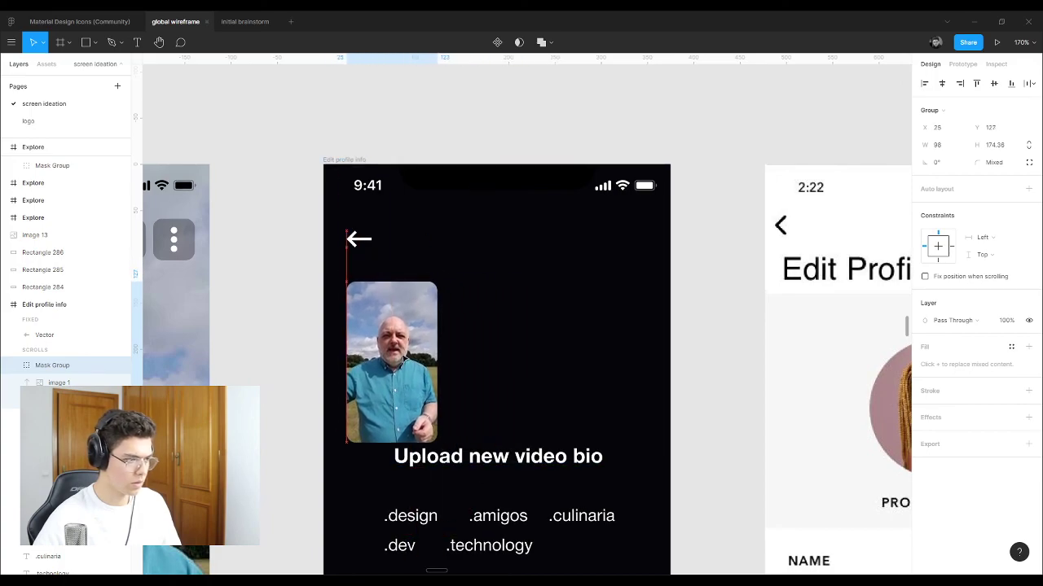
Step: Set the Upload new video bio label to size 18 and centre it beneath the thumbnail
left_click(507, 456)
left_click_drag(508, 456, 566, 311)
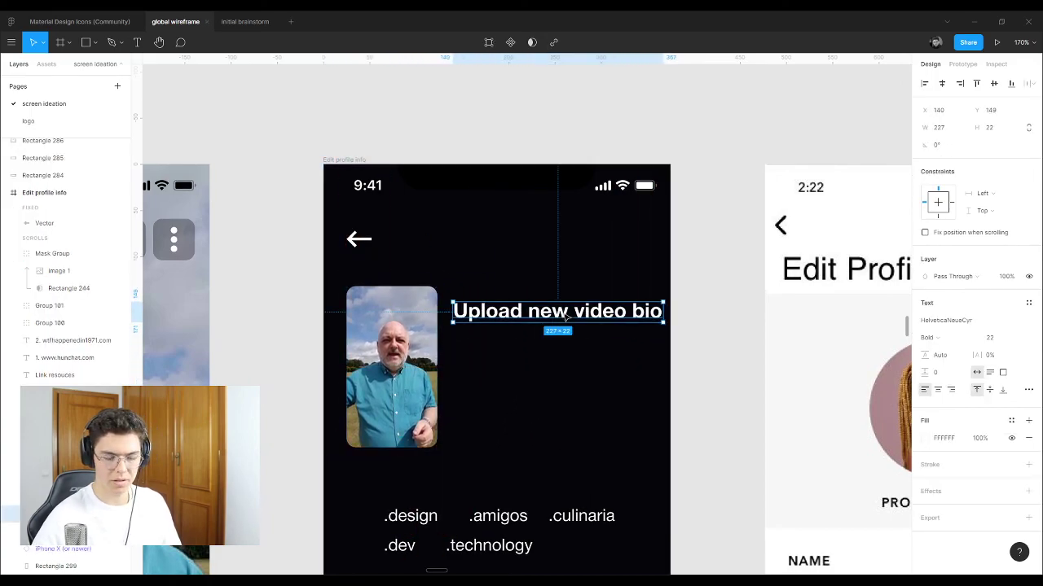
left_click(1000, 338)
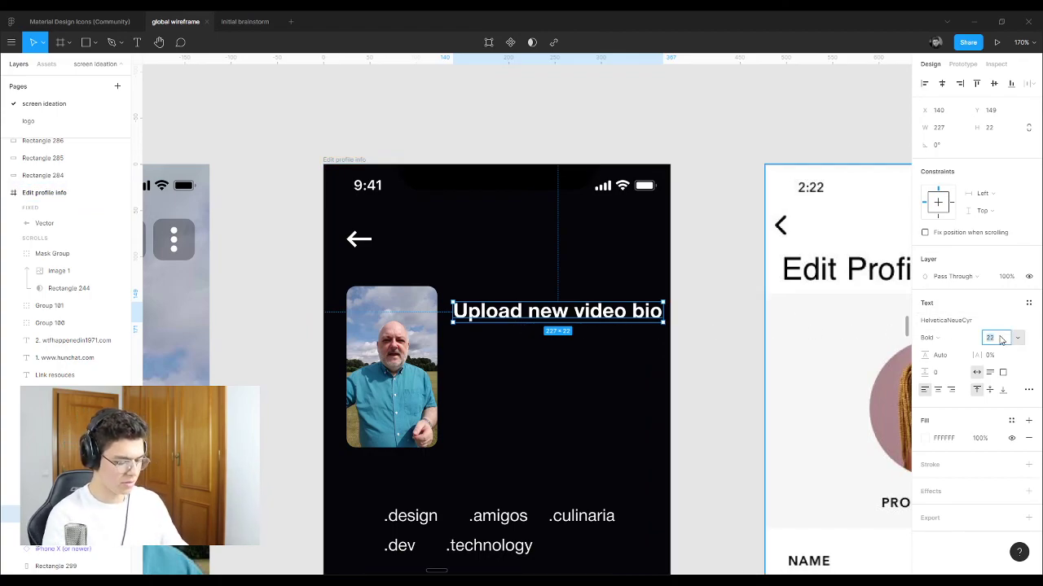
type("18")
key("Return")
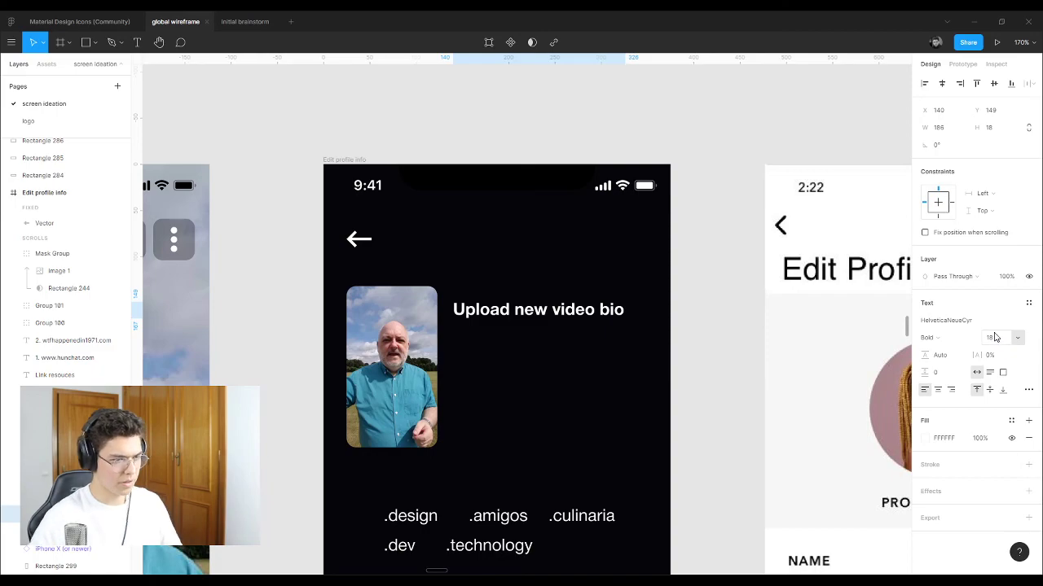
left_click_drag(527, 311, 487, 468)
left_click_drag(385, 390, 491, 366)
left_click_drag(483, 474, 495, 449)
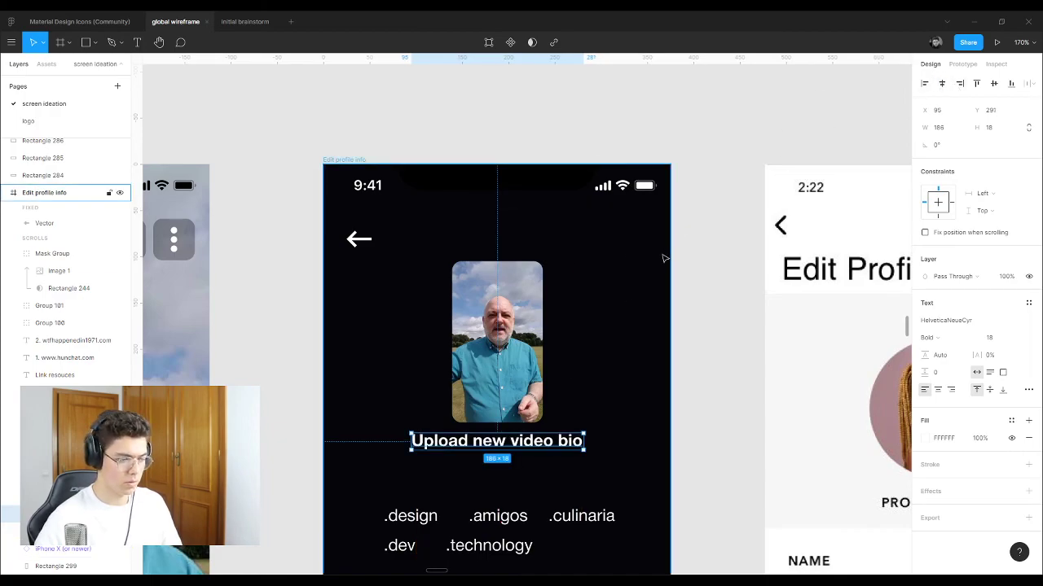
left_click(605, 349)
scroll(603, 349, "down", 3)
Step: Underline the Upload new video bio label using the detailed type settings
left_click(511, 339)
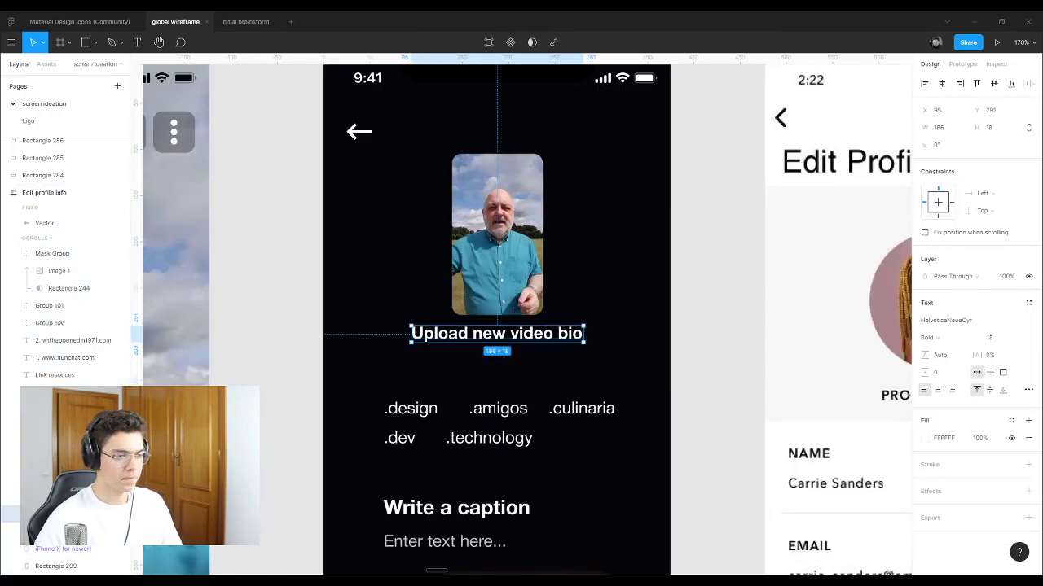
left_click(1028, 391)
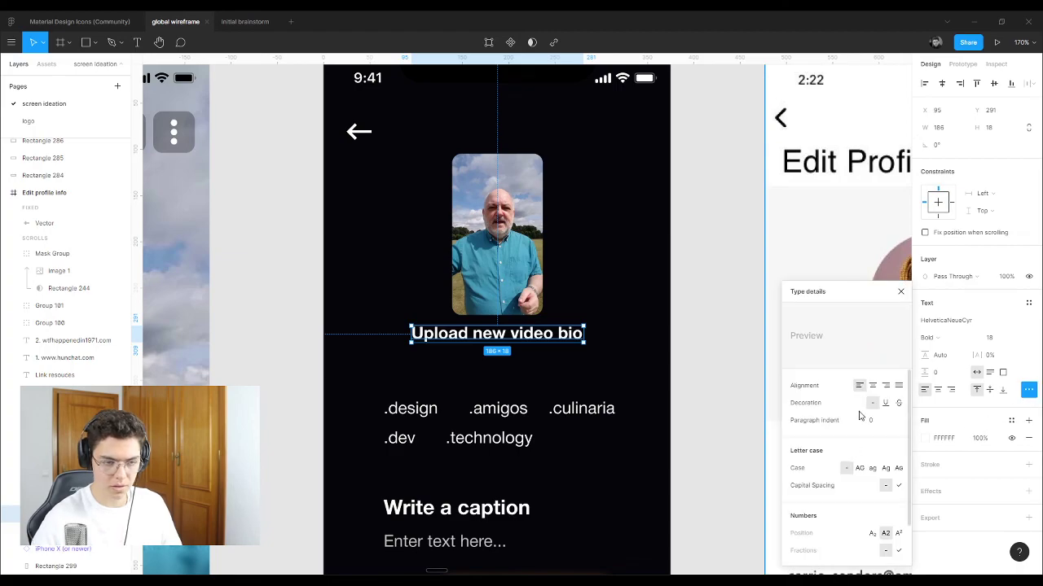
left_click(731, 191)
scroll(570, 326, "down", 3)
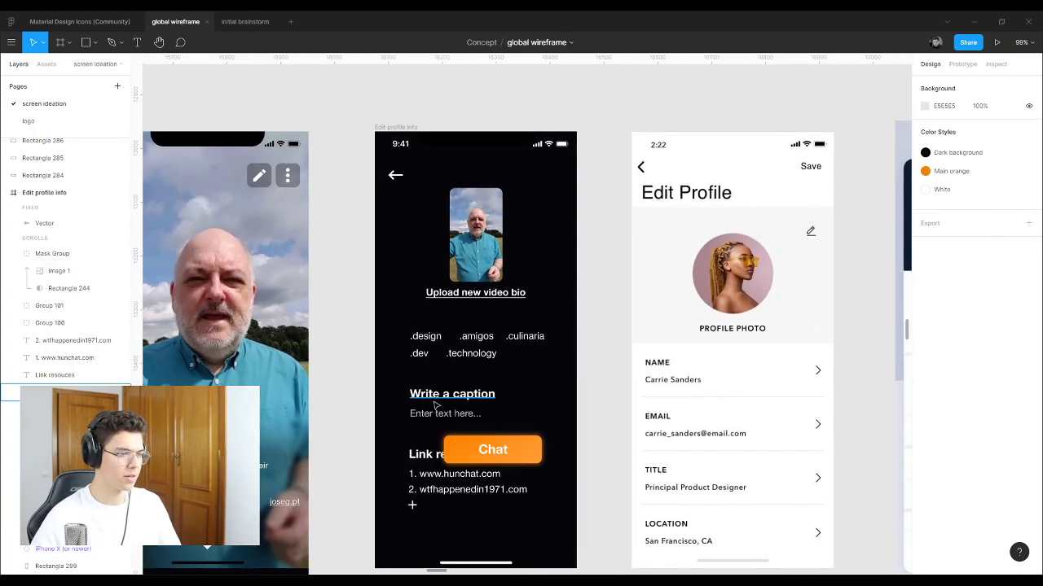
scroll(505, 326, "up", 4)
scroll(449, 298, "down", 3)
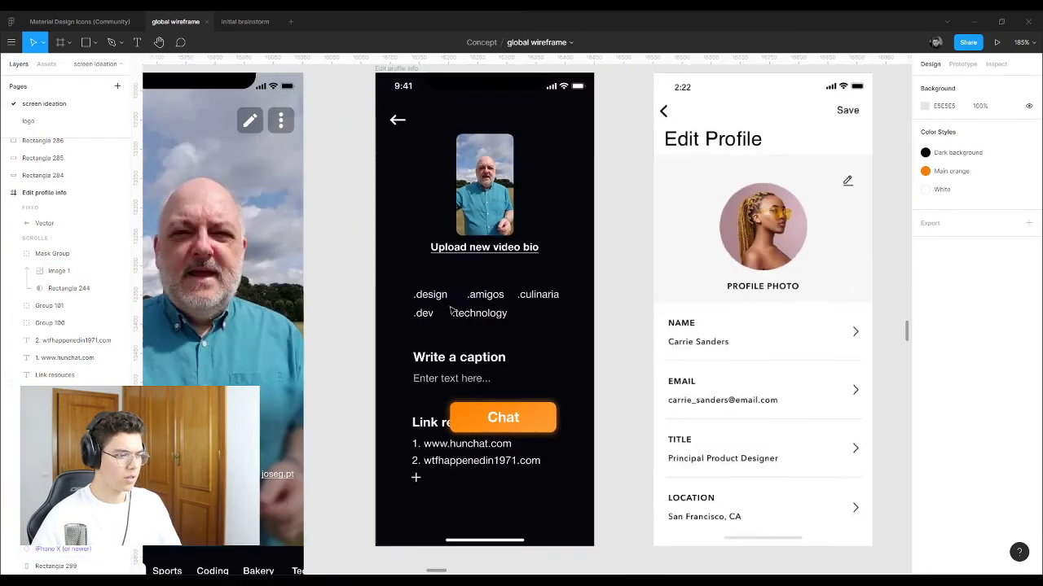
Step: Try moving the phone screen and the orange Chat button, undoing both moves
left_click(556, 510)
left_click_drag(556, 510, 505, 433)
key("ctrl+z")
key("Escape")
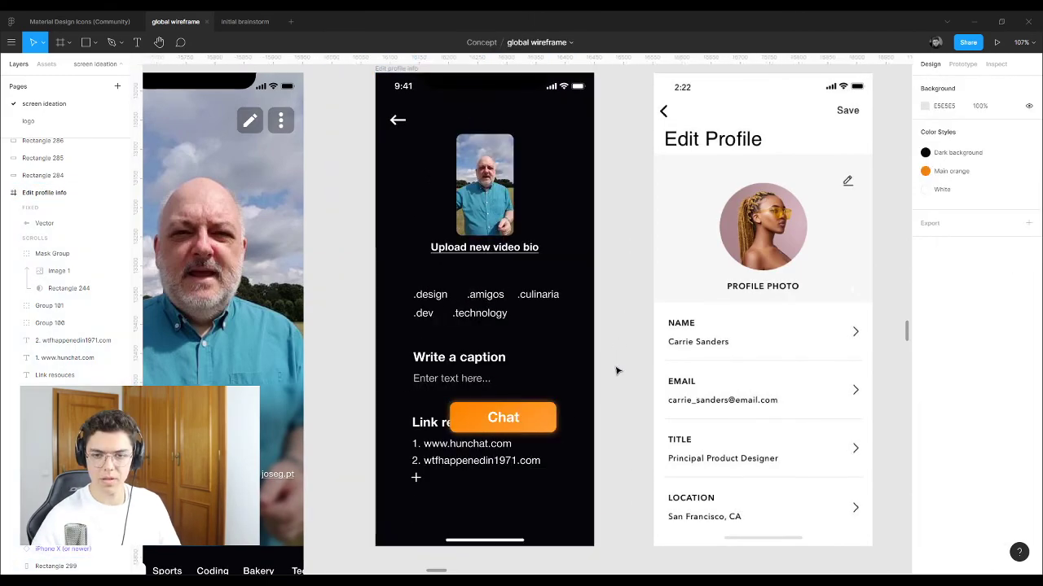
left_click_drag(530, 432, 628, 563)
scroll(624, 488, "down", 3)
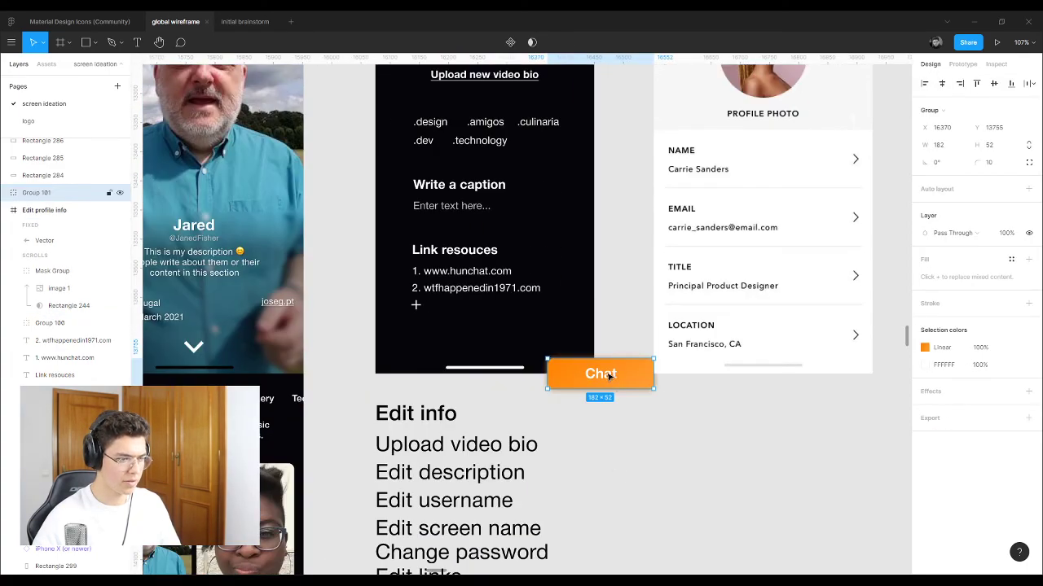
key("ctrl+z")
key("ctrl+z")
scroll(587, 326, "up", 1)
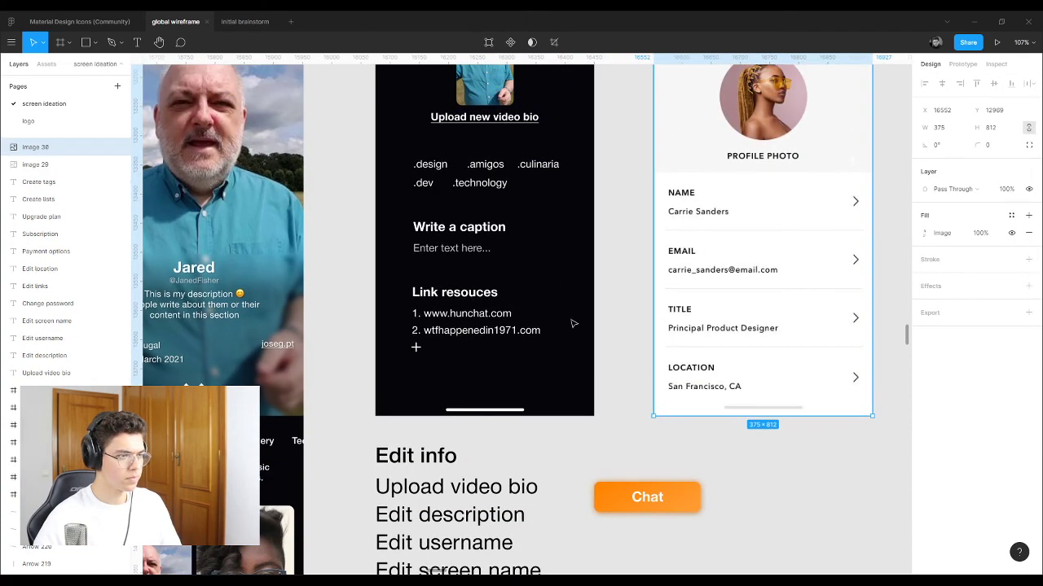
Step: Delete all the tag words, including .technology, .design, .dev and .culinaria
left_click(435, 231)
left_click(480, 184)
key("Delete")
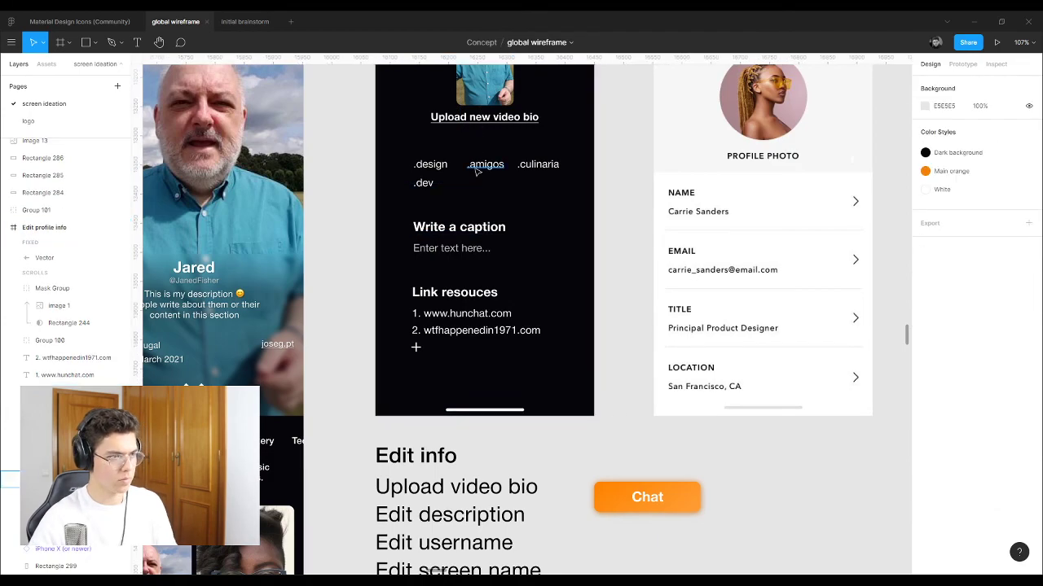
left_click(485, 164)
key("Delete")
left_click(430, 163)
key("Delete")
left_click(423, 182)
key("Delete")
left_click(538, 164)
key("Delete")
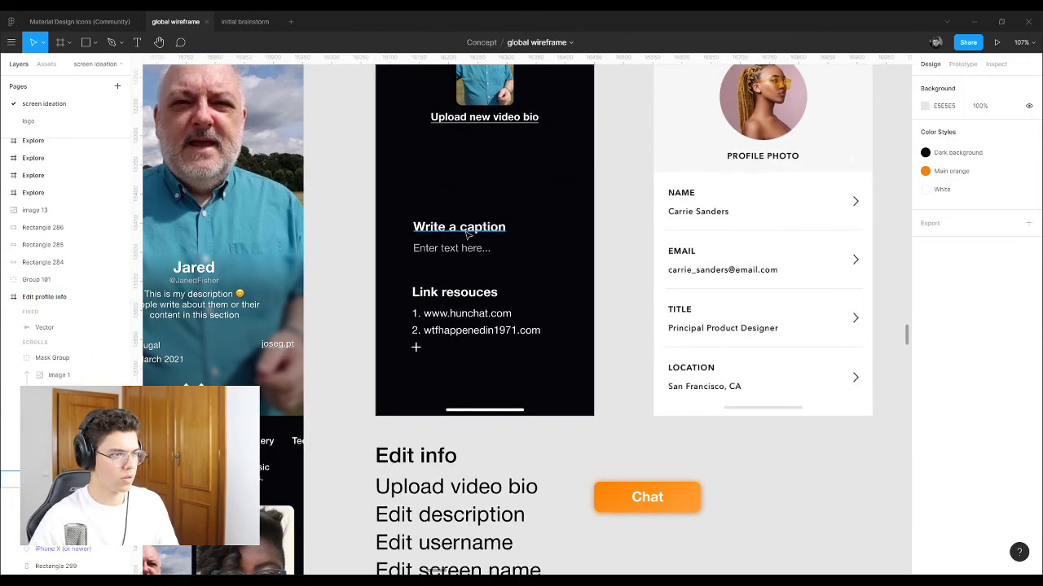
Step: Set the Write a caption heading's font size to 18
left_click(461, 229)
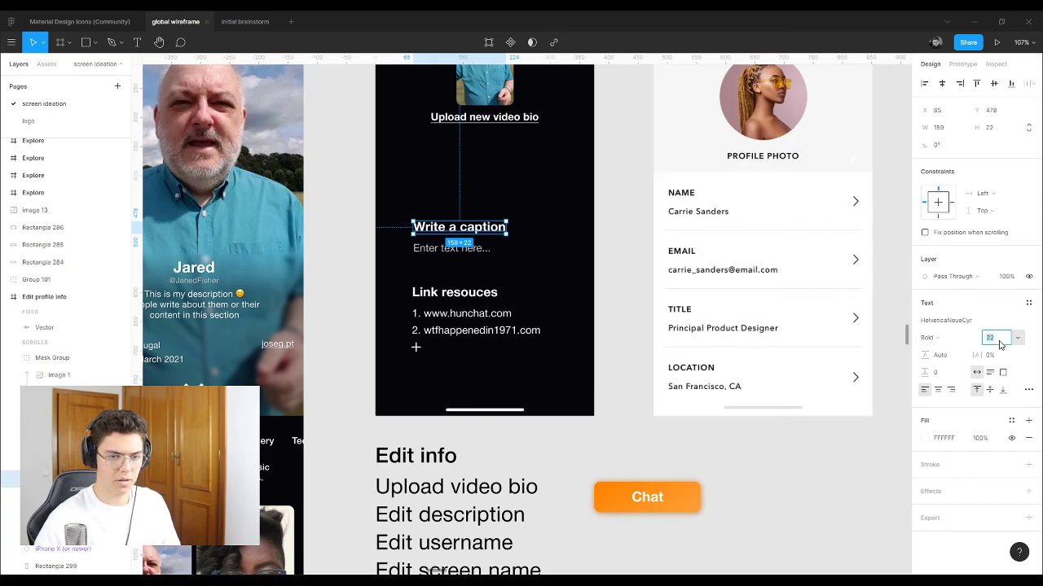
type("18")
key("Return")
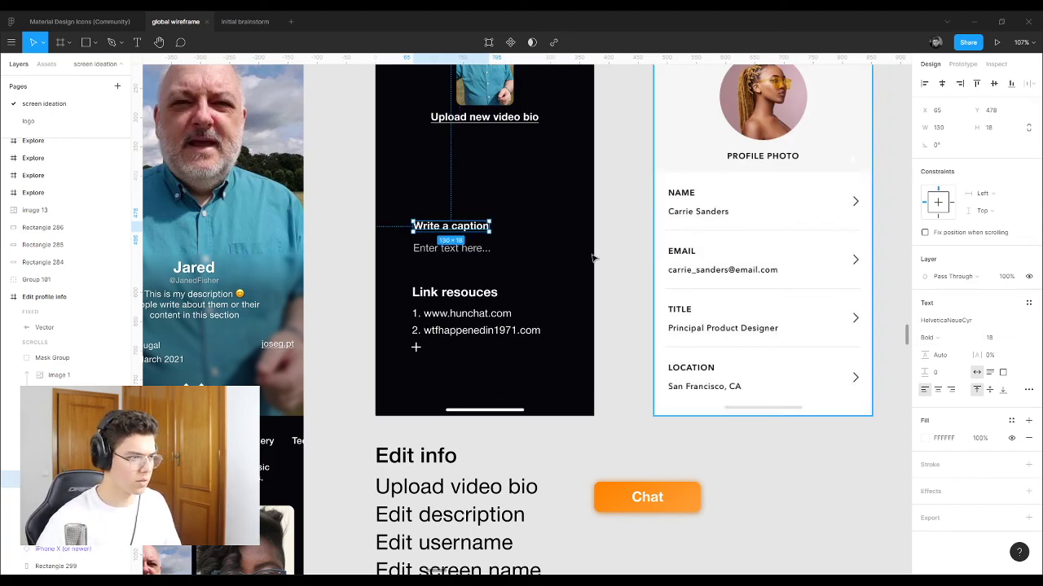
key("Tab")
Step: Retype the Write a caption heading as 'Edit description' and also select the placeholder
scroll(489, 277, "up", 1)
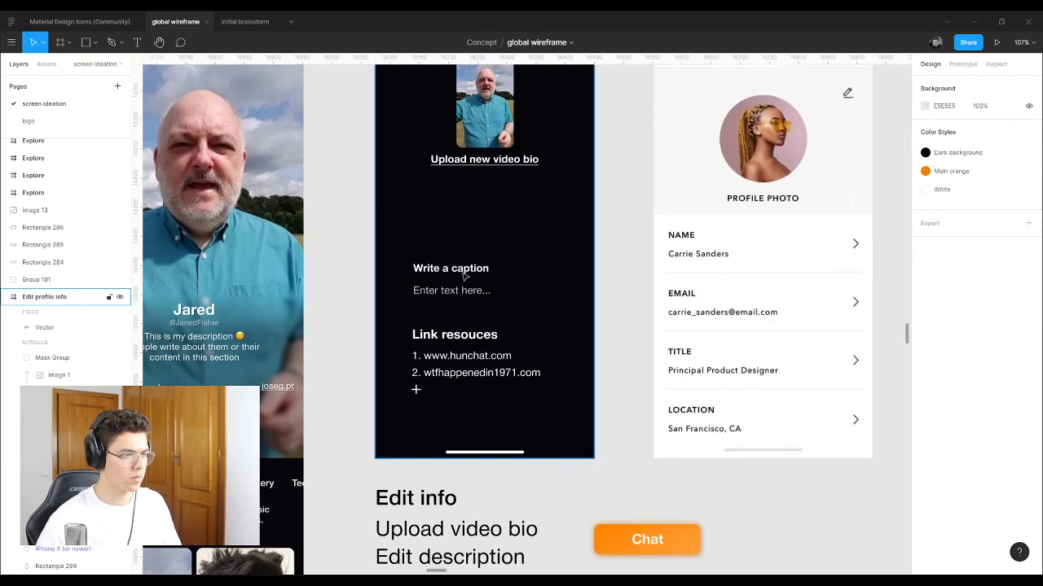
double_click(460, 270)
type("Edit description")
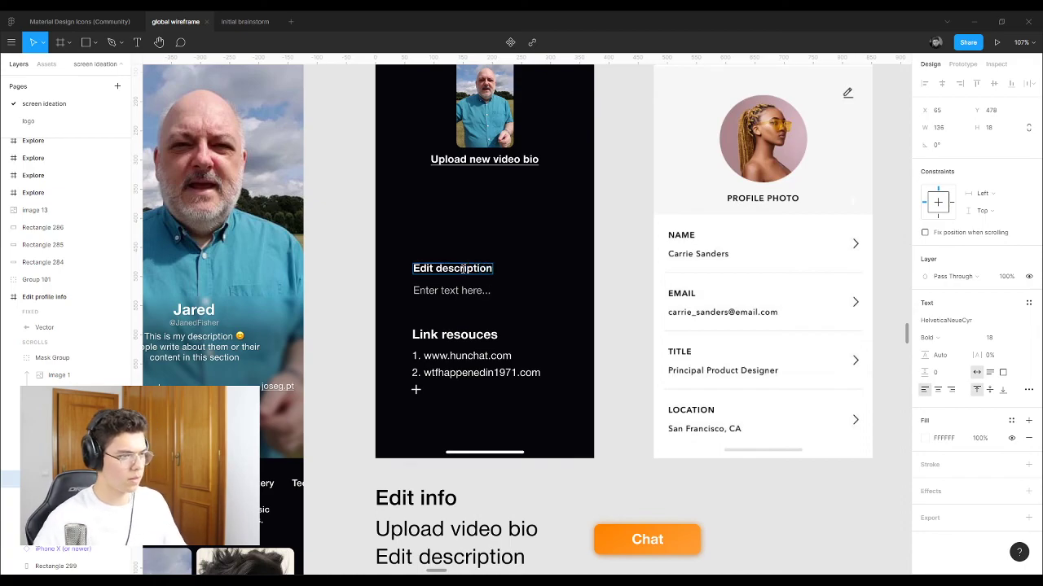
key("Escape")
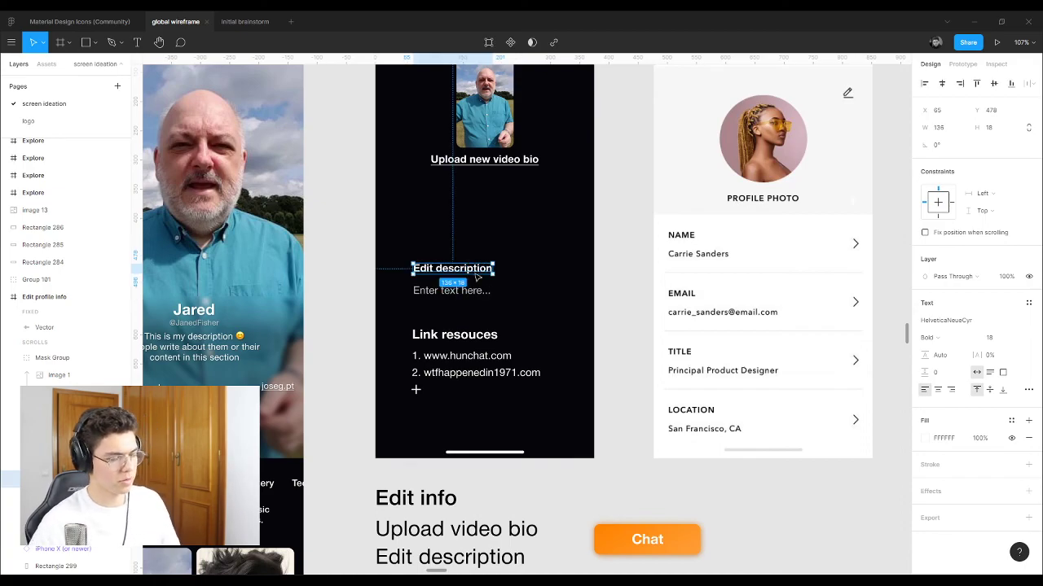
scroll(580, 269, "up", 2)
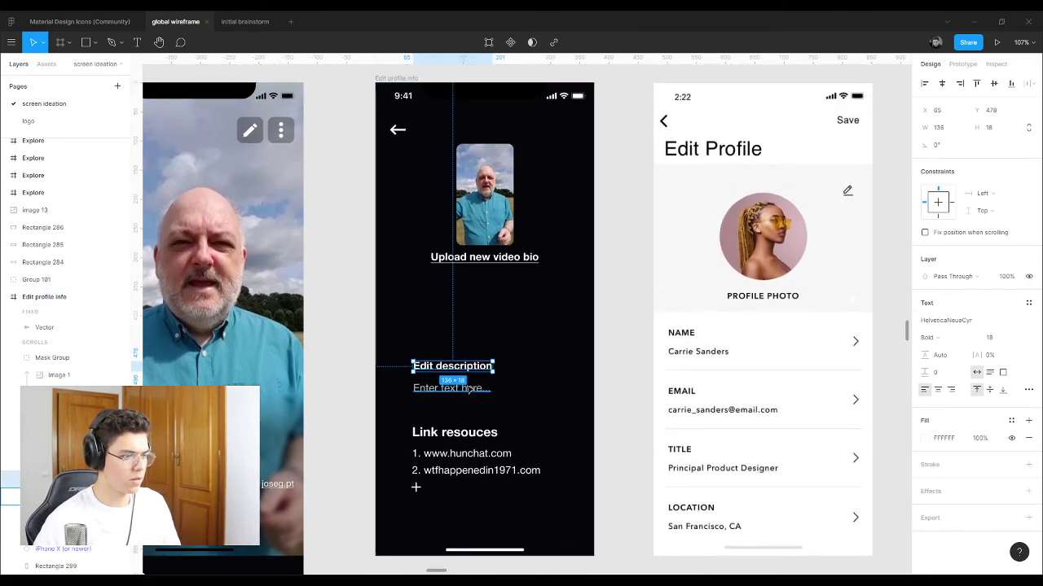
left_click(464, 389, "shift")
scroll(350, 318, "down", 5)
Step: Paste the Record screen's Tag and .design text into Edit profile info above Edit description
scroll(559, 429, "up", 5)
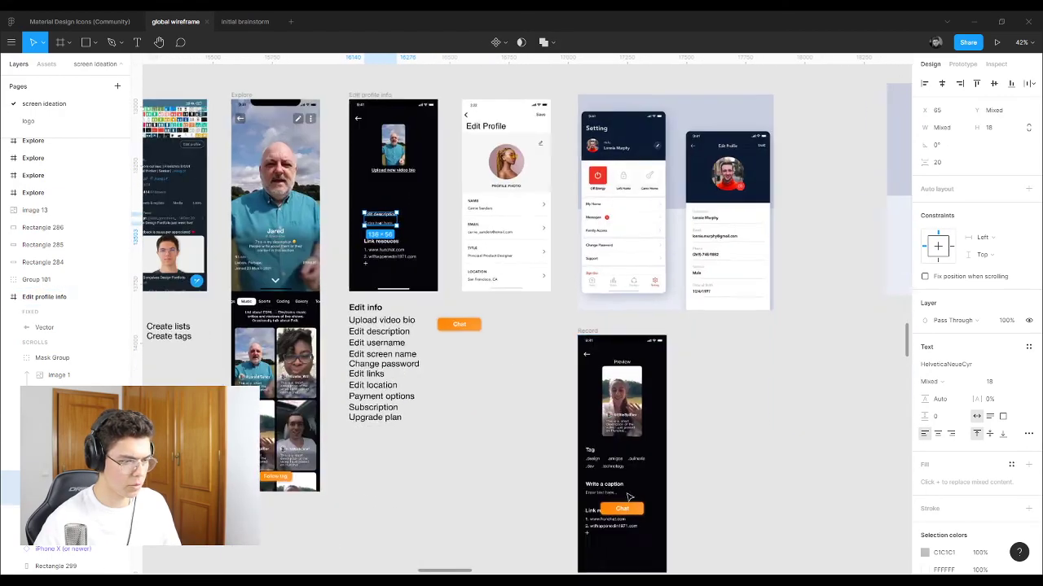
scroll(559, 430, "down", 5)
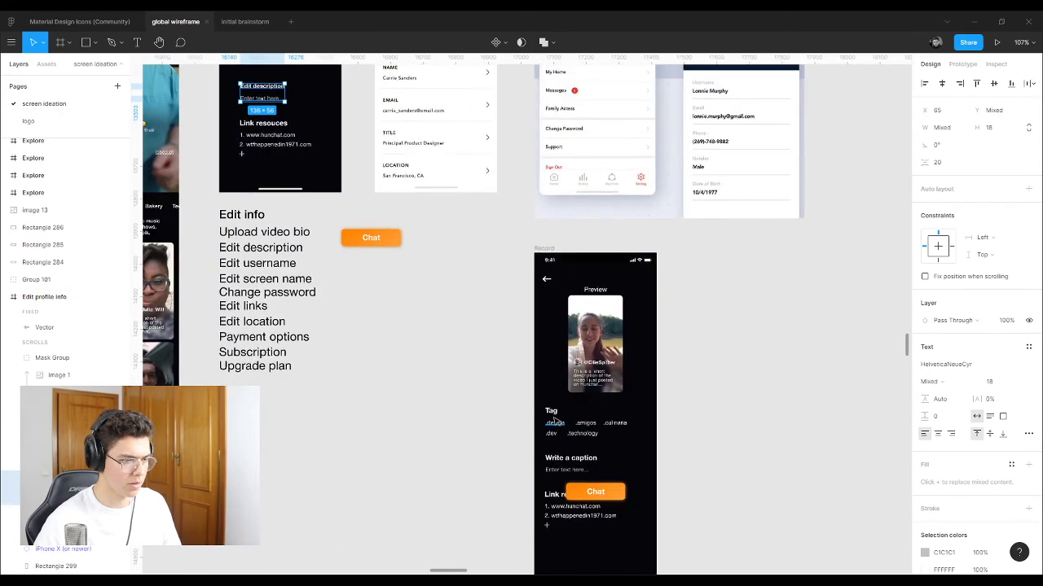
left_click(552, 413)
scroll(556, 417, "up", 5)
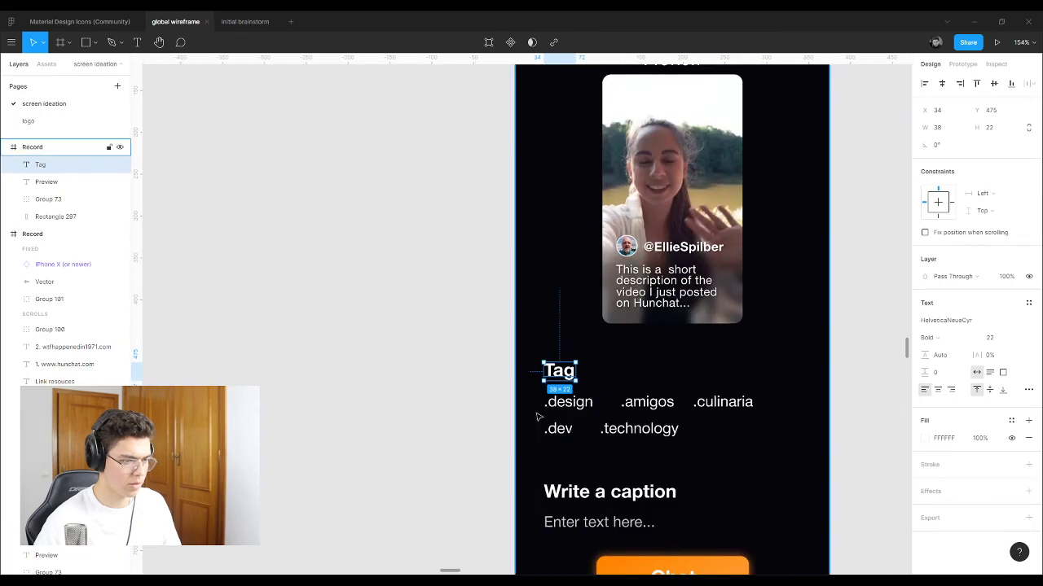
left_click(561, 407, "shift")
scroll(560, 407, "down", 8)
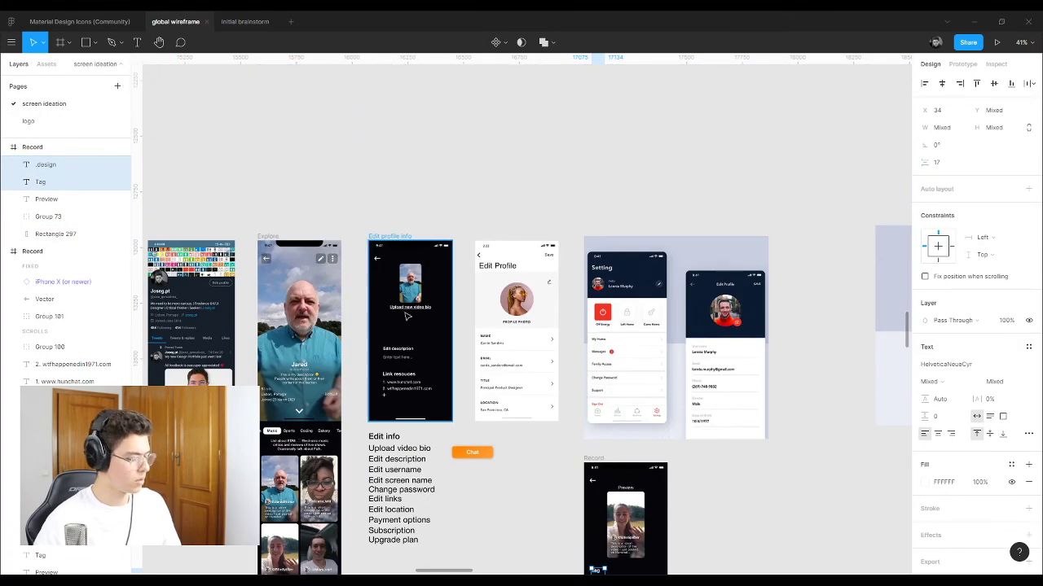
scroll(407, 316, "up", 4)
left_click(375, 188)
key("ctrl+v")
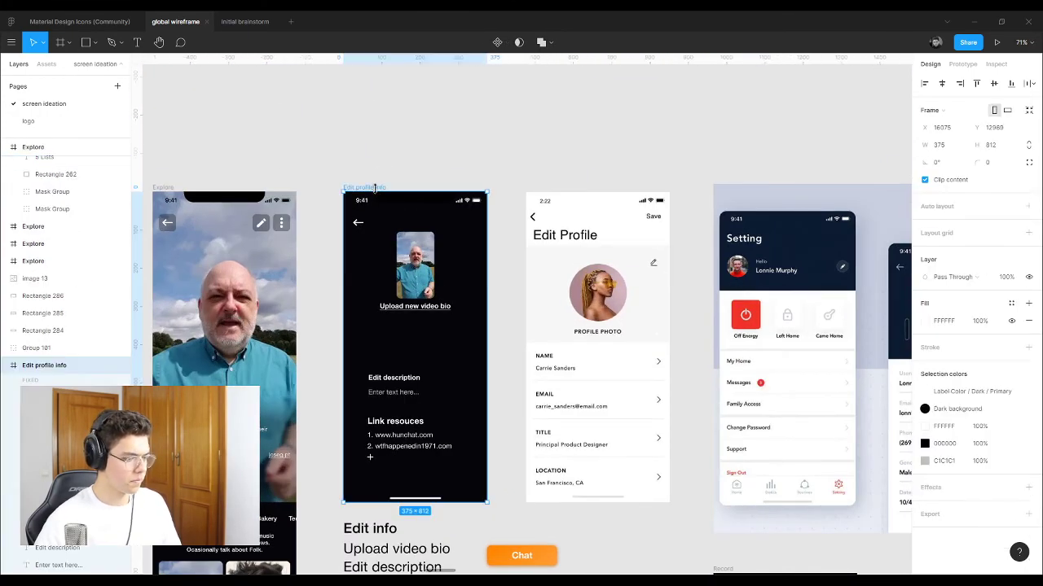
scroll(360, 379, "up", 6)
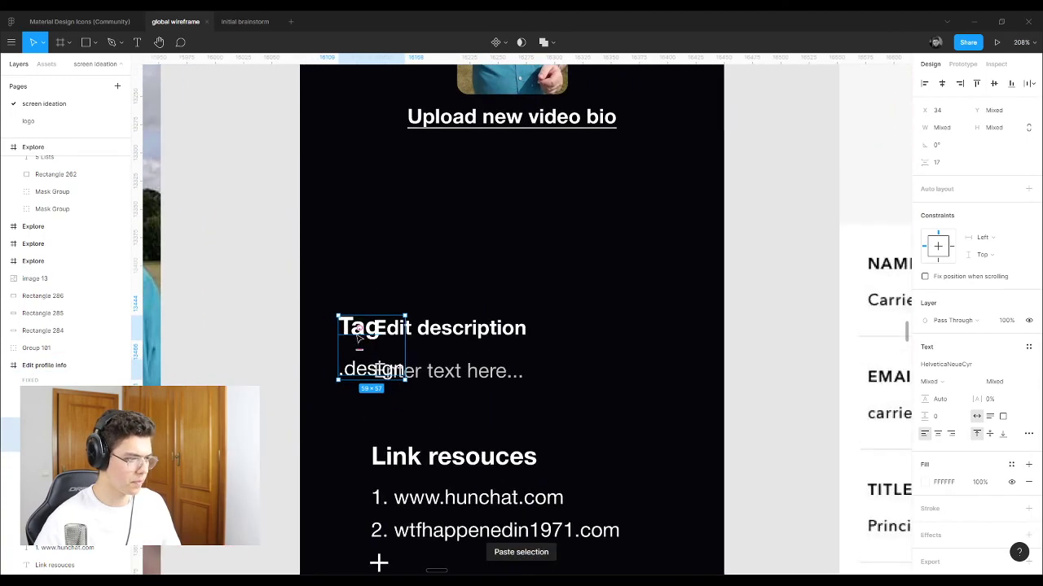
left_click_drag(348, 334, 349, 249)
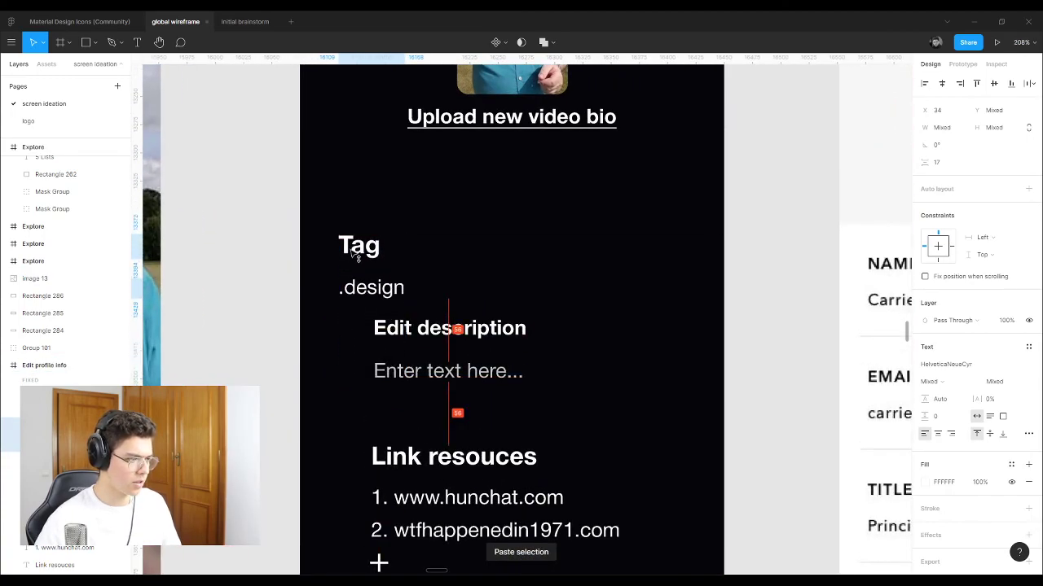
Step: Align Edit description and its placeholder left with Tag, then delete Tag and .design
left_click(411, 328)
left_click(411, 375, "shift")
left_click_drag(399, 333, 363, 333)
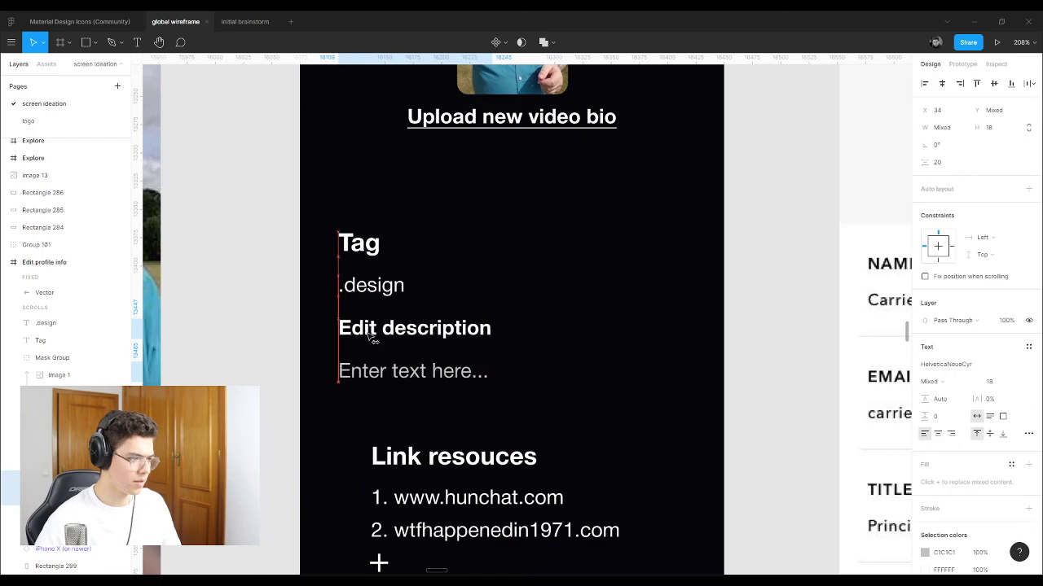
left_click(367, 282)
left_click(369, 247, "shift")
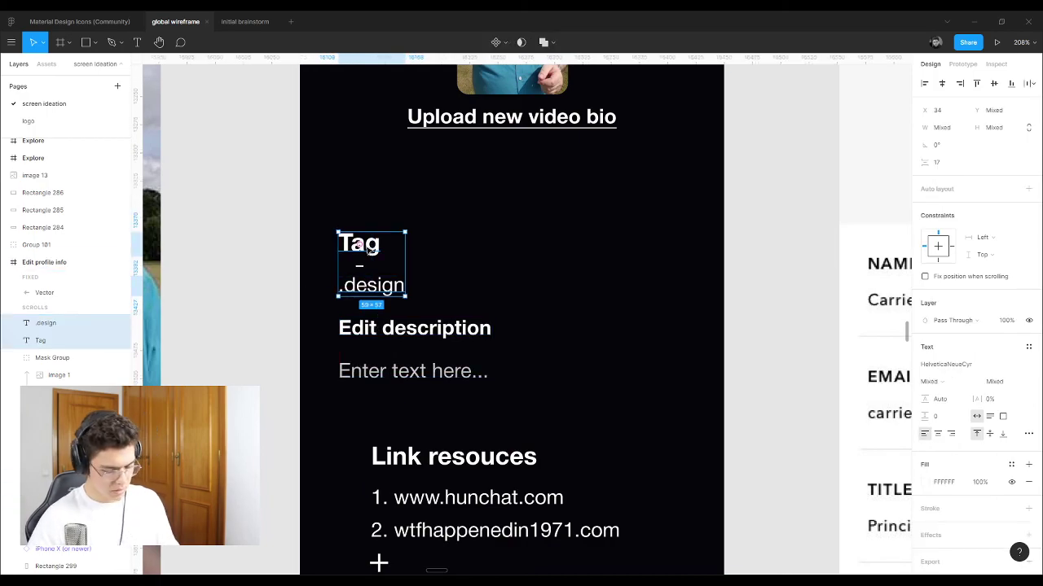
key("Delete")
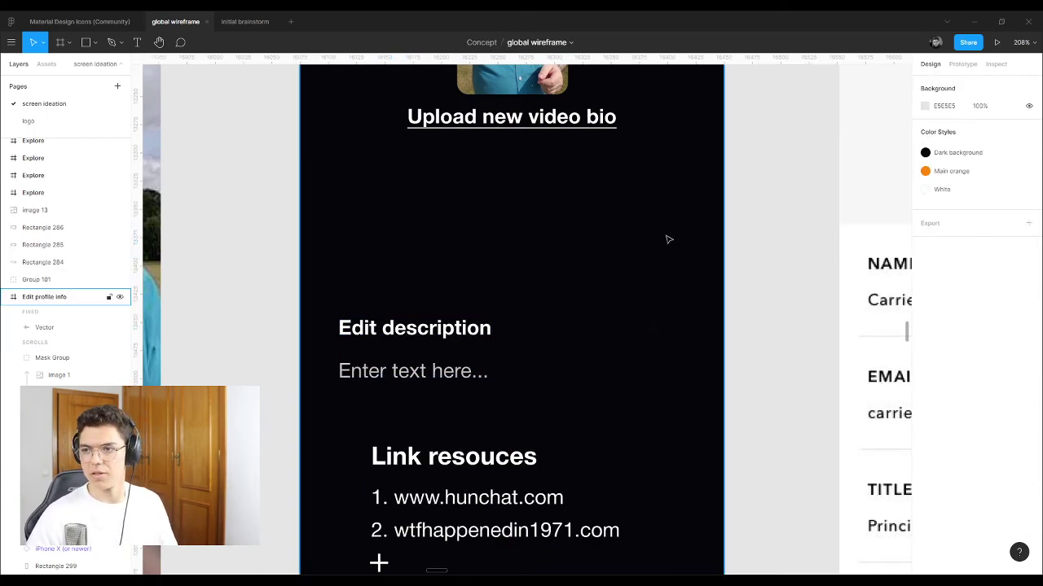
Step: Select the Edit description heading and placeholder, then the Explore screen's description text
left_click(415, 329)
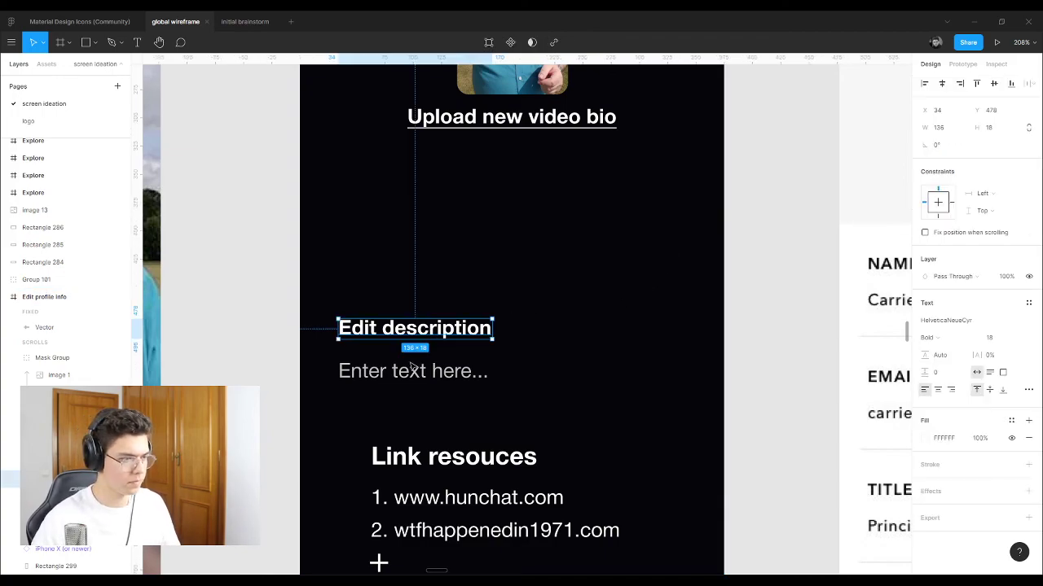
left_click(424, 376)
scroll(603, 380, "down", 3)
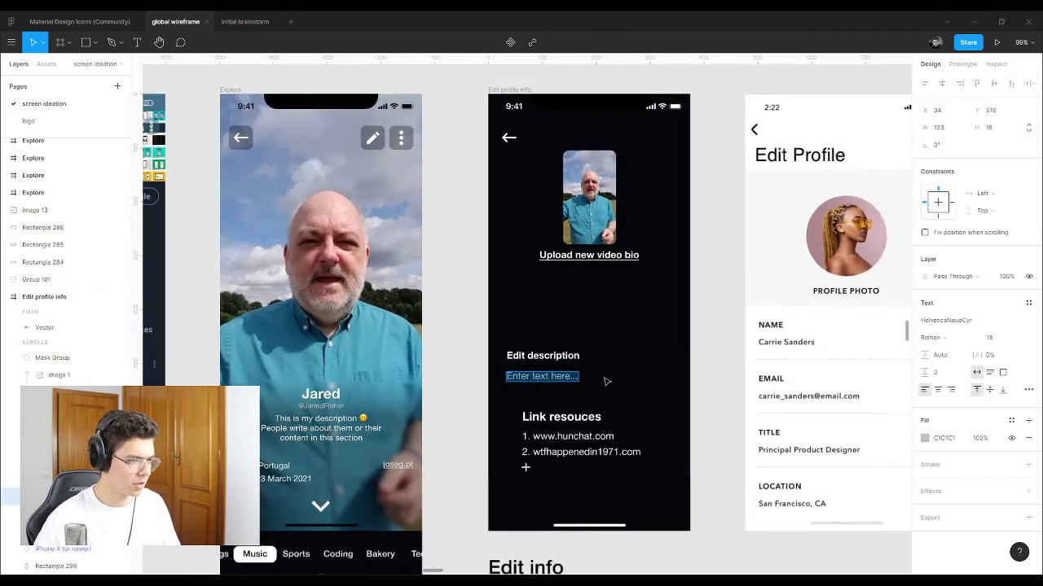
scroll(603, 379, "up", 2)
left_click(304, 453)
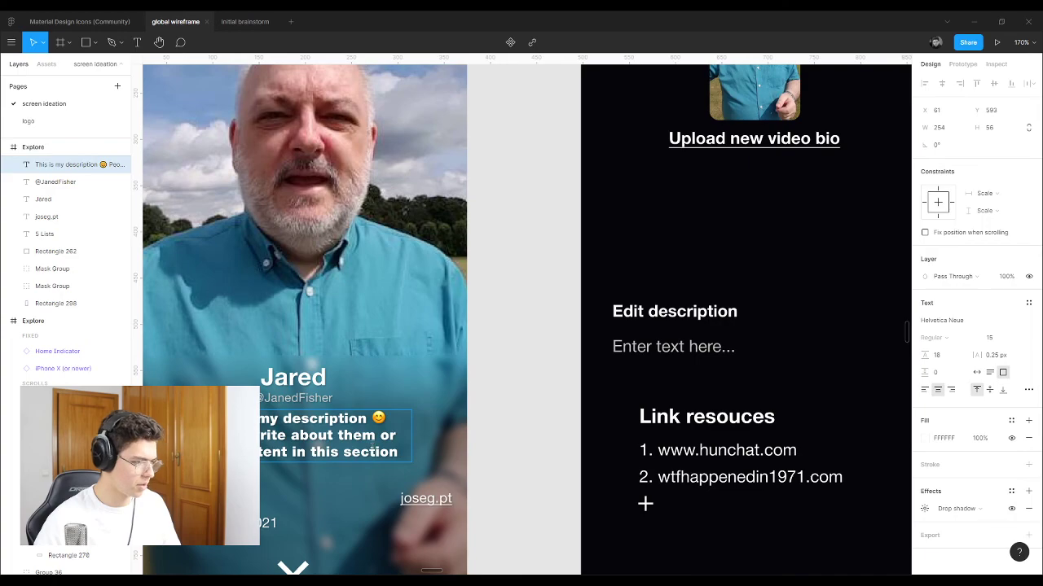
key("Escape")
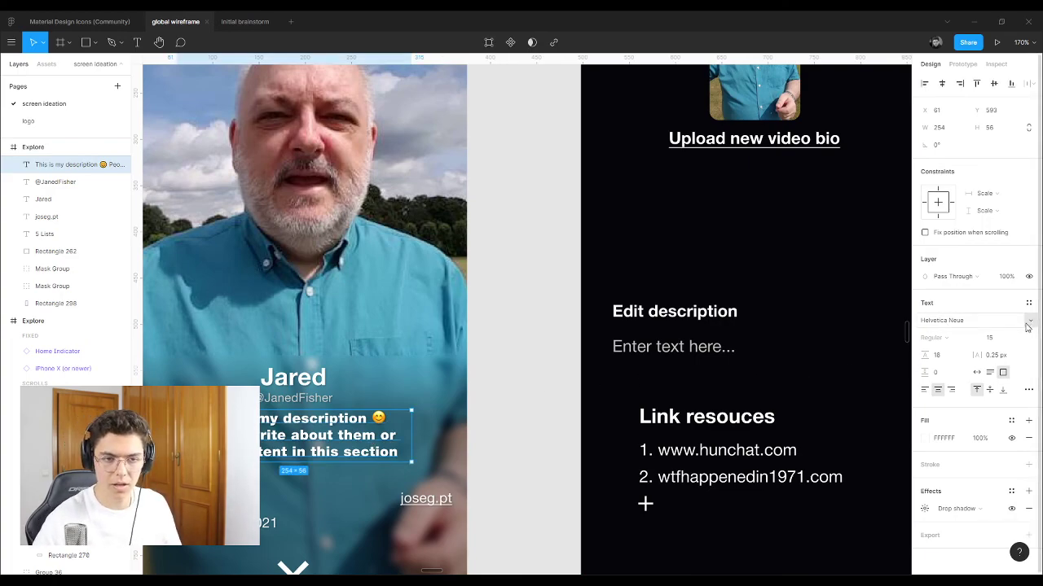
Step: Set the Explore description font to HelveticaNeueCyr Medium
left_click(1028, 321)
left_click(1010, 334)
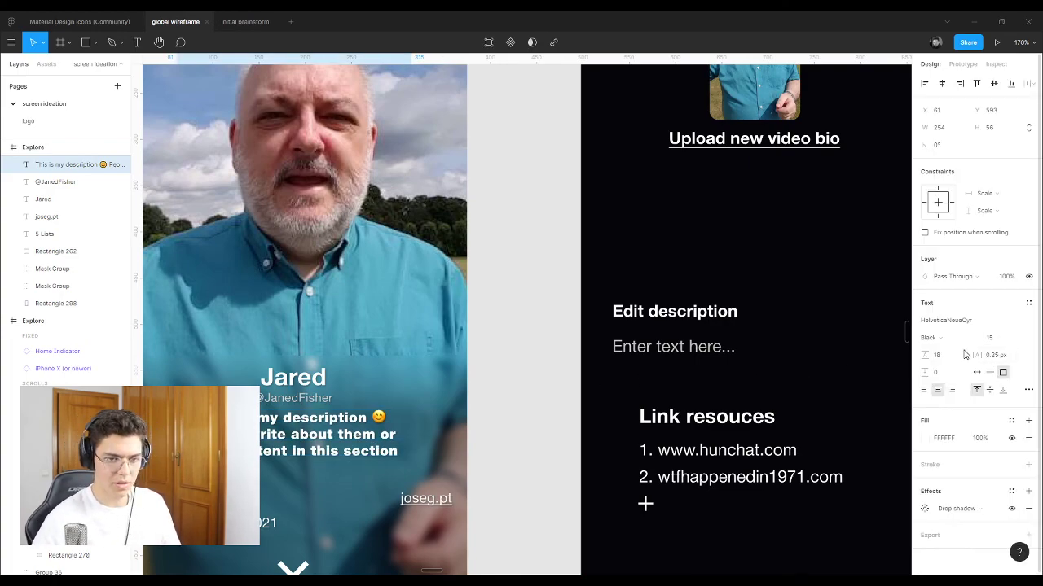
left_click(933, 337)
left_click(969, 310)
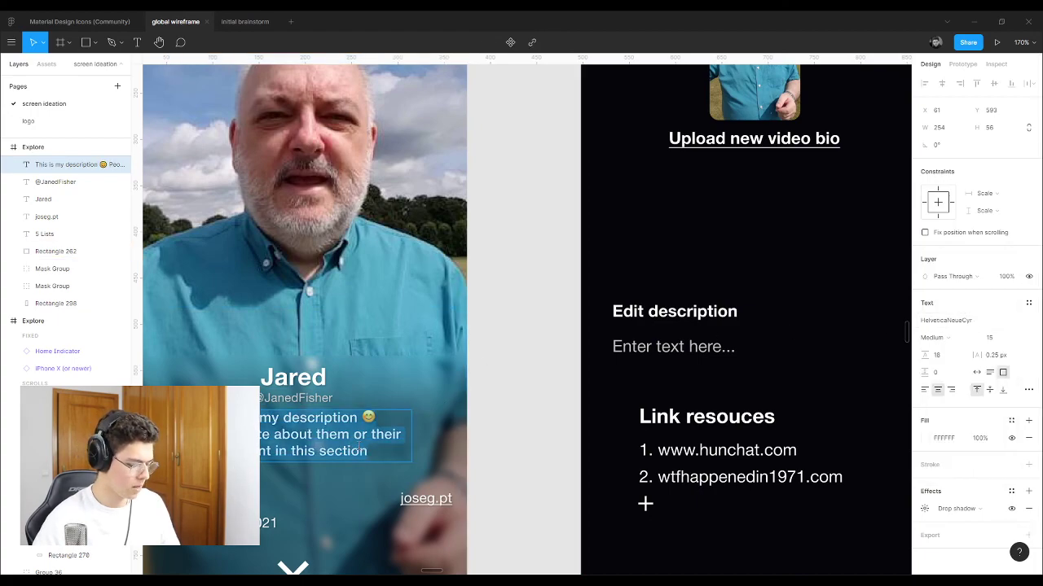
Step: Paste the description over the Enter text here placeholder and narrow it to three lines
left_click(720, 348)
double_click(721, 347)
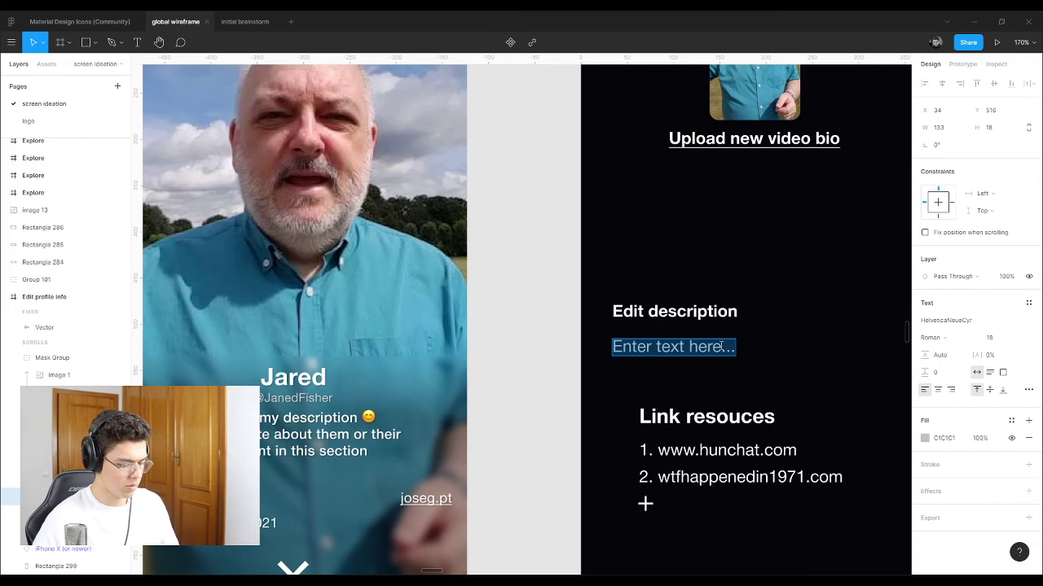
type("This is my description 😊 People write about them or their content in this section")
scroll(666, 359, "down", 3)
scroll(666, 359, "up", 3)
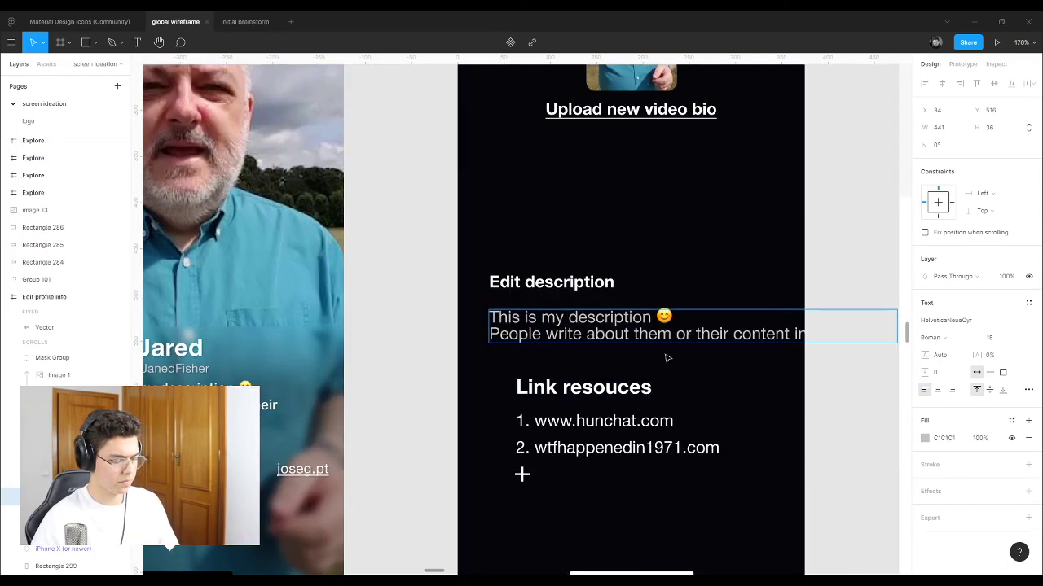
key("Escape")
scroll(668, 355, "down", 3)
scroll(819, 326, "up", 5)
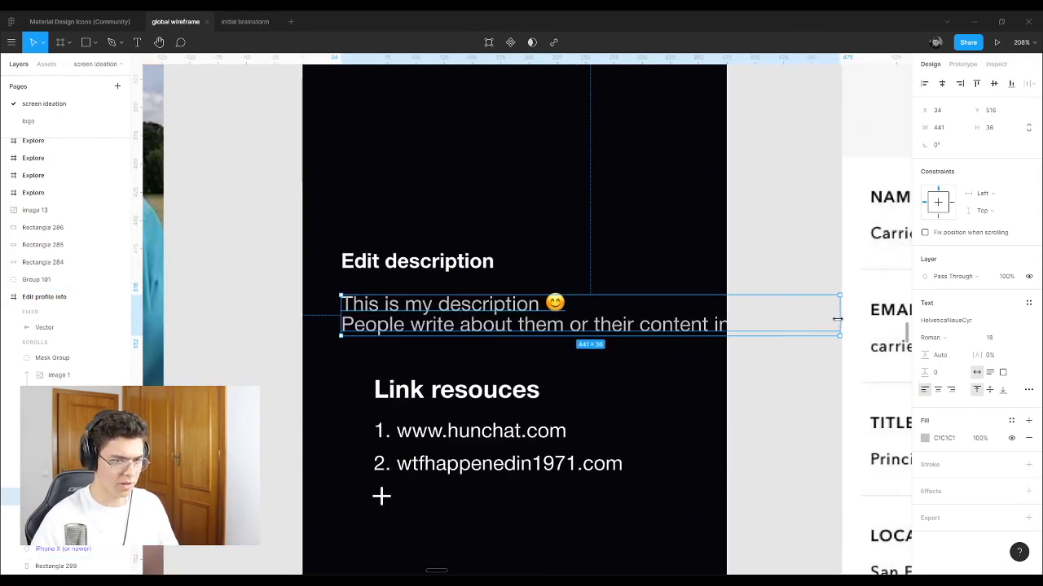
left_click_drag(836, 319, 652, 324)
scroll(522, 360, "down", 5)
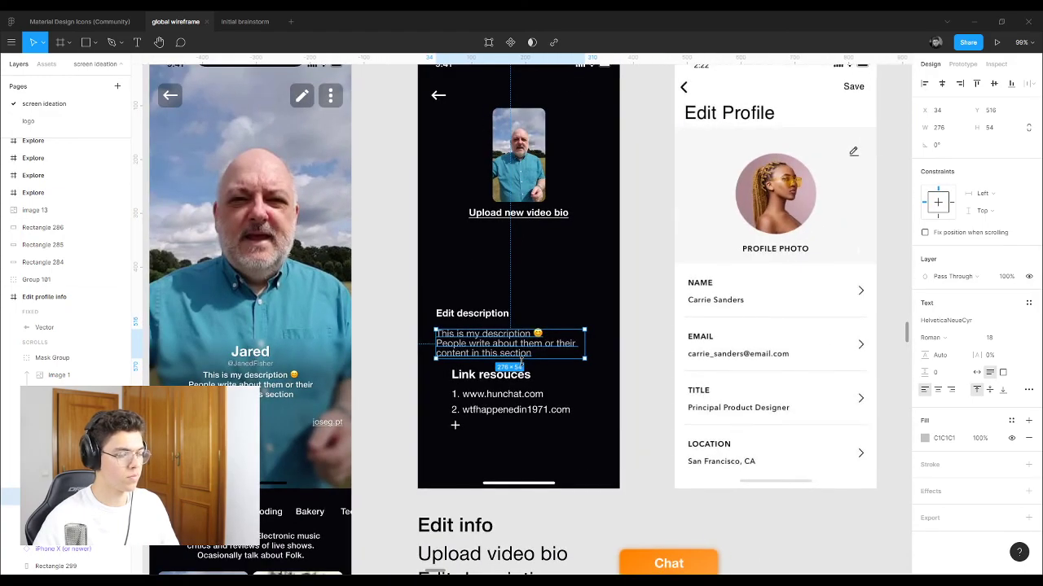
scroll(522, 360, "up", 1)
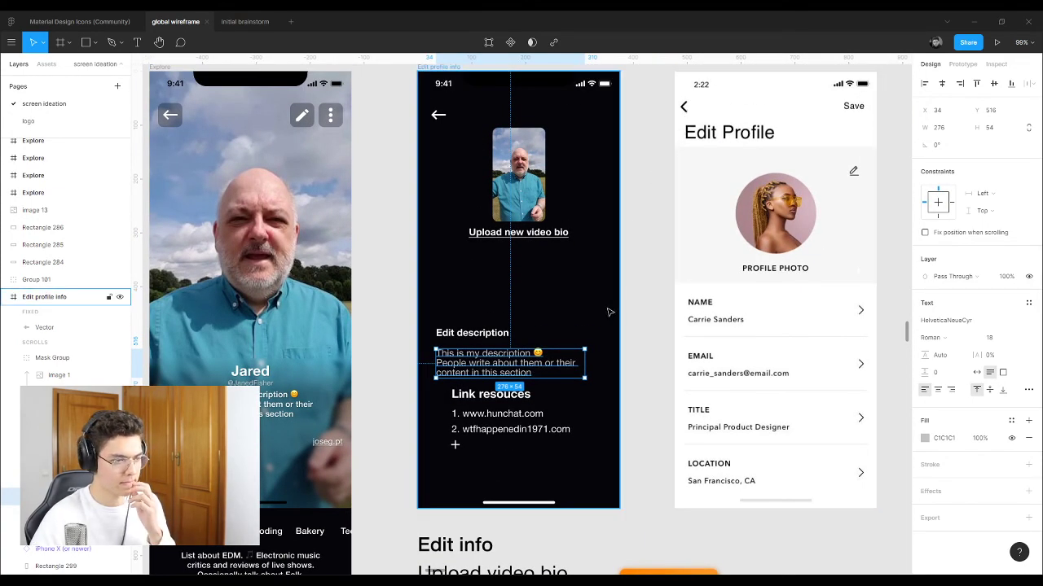
scroll(611, 316, "up", 2)
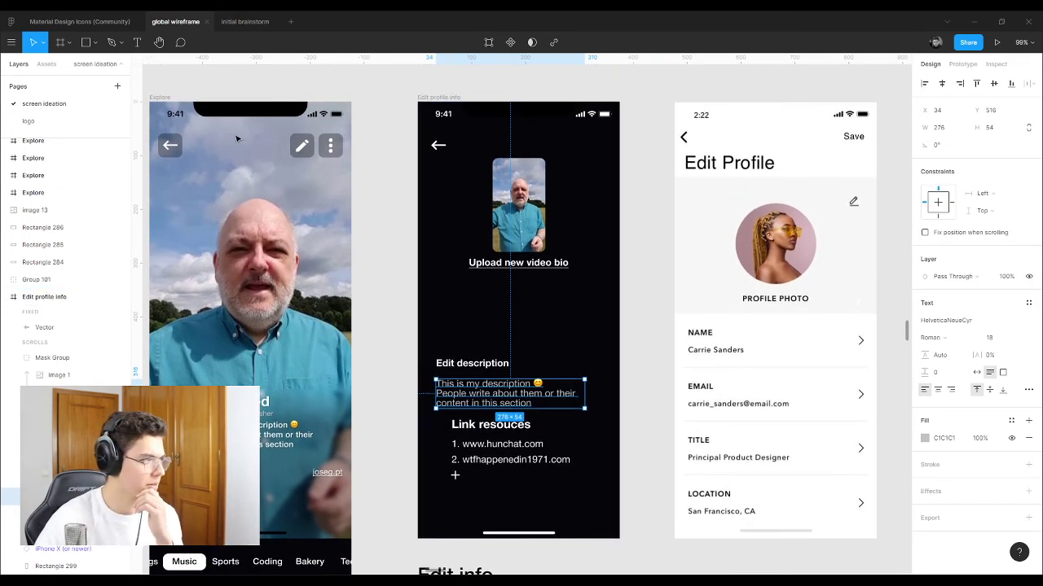
Step: Inspect the Explore frame's 5-column layout grid settings
left_click(163, 96)
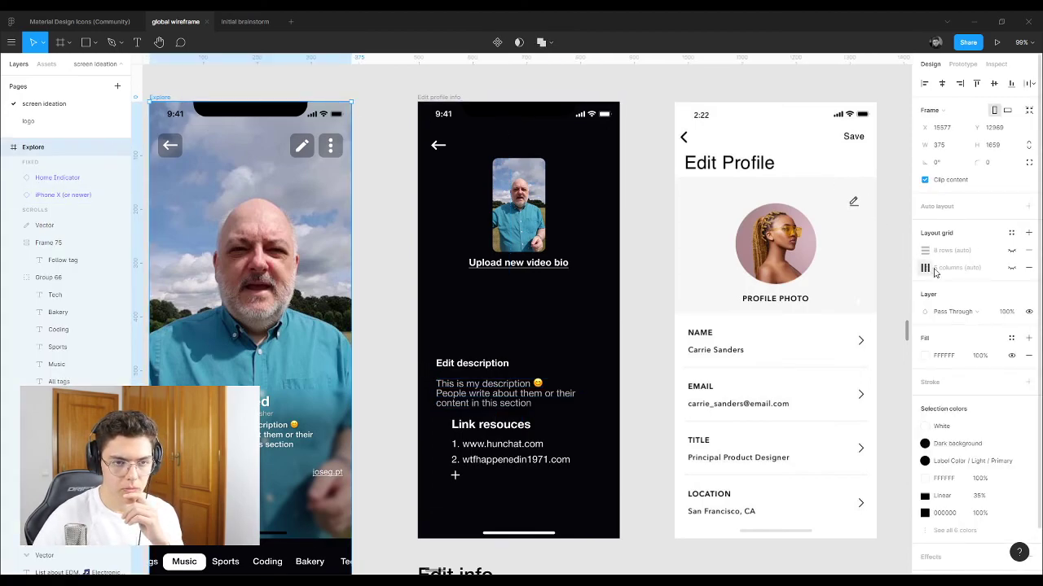
left_click(1012, 270)
left_click(927, 269)
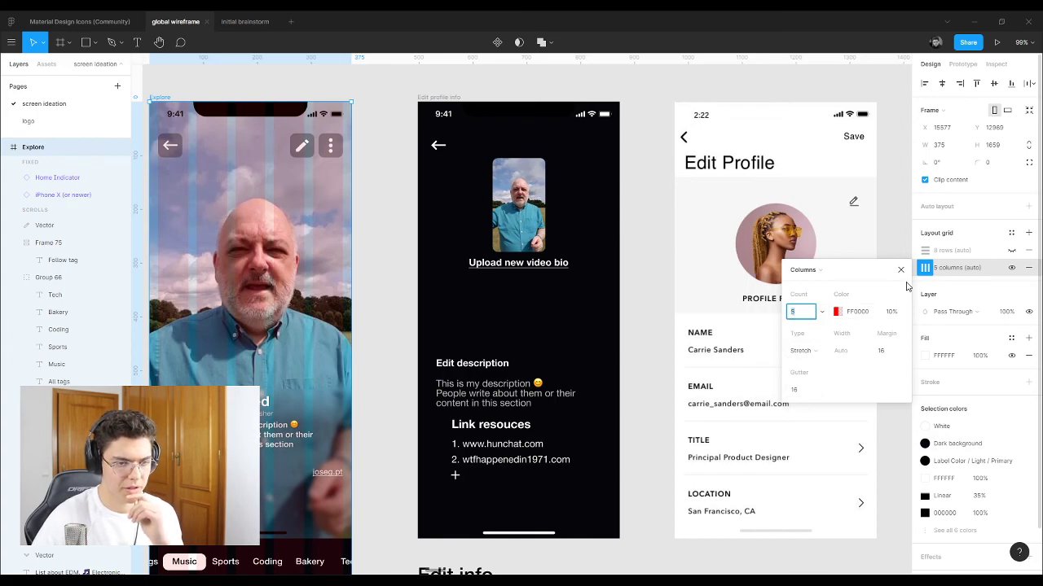
left_click(901, 269)
Step: Add a column layout grid to Edit profile info with margin 16 and 20% opacity
left_click(438, 97)
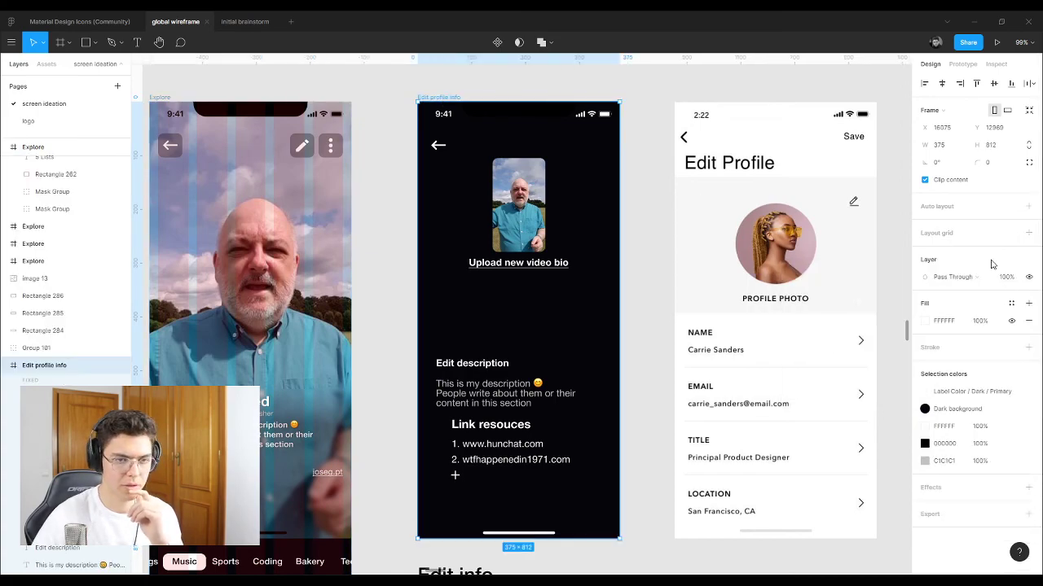
left_click(1026, 233)
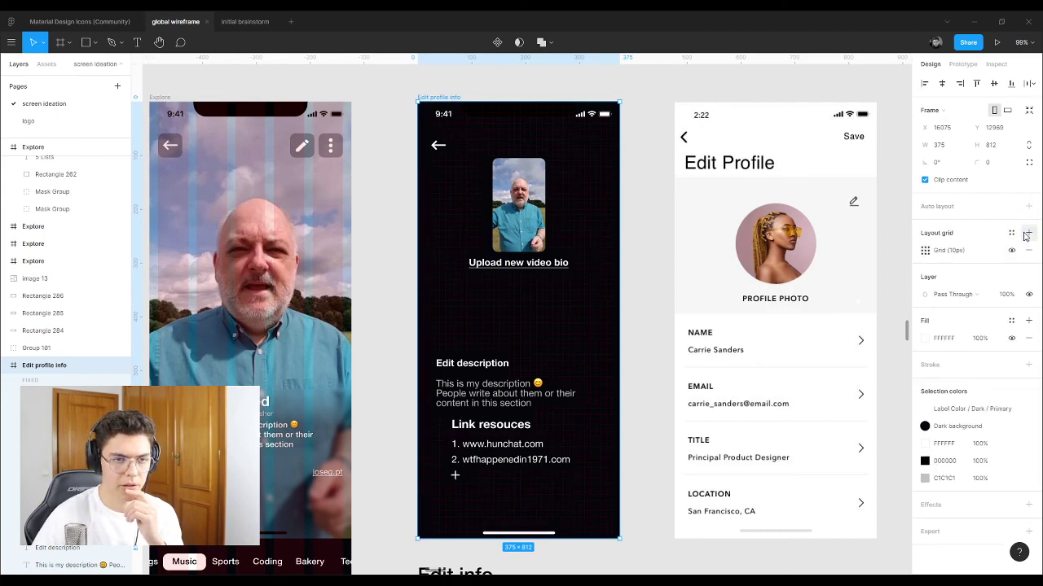
left_click(925, 252)
left_click(811, 254)
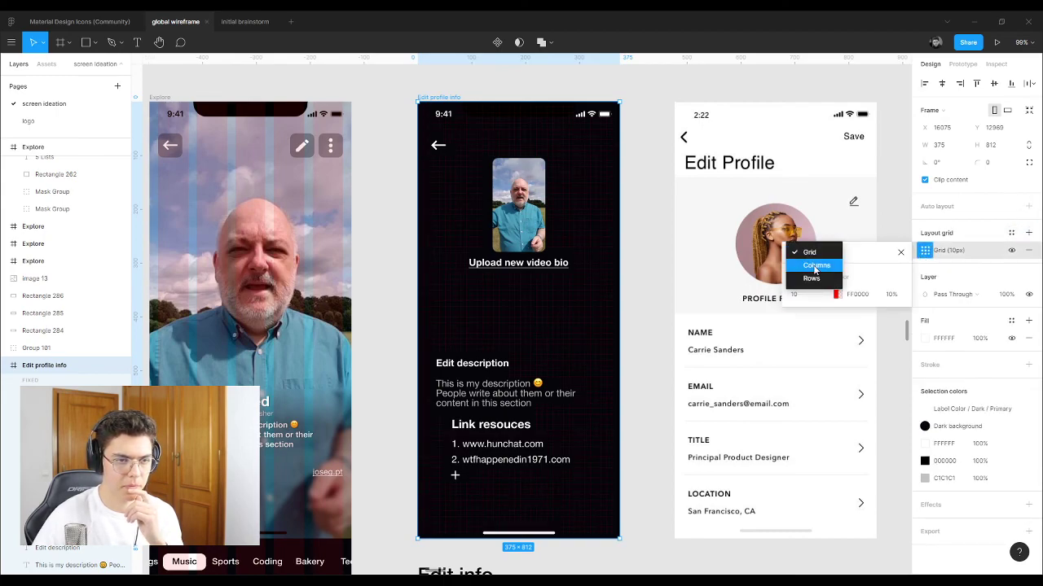
left_click(814, 266)
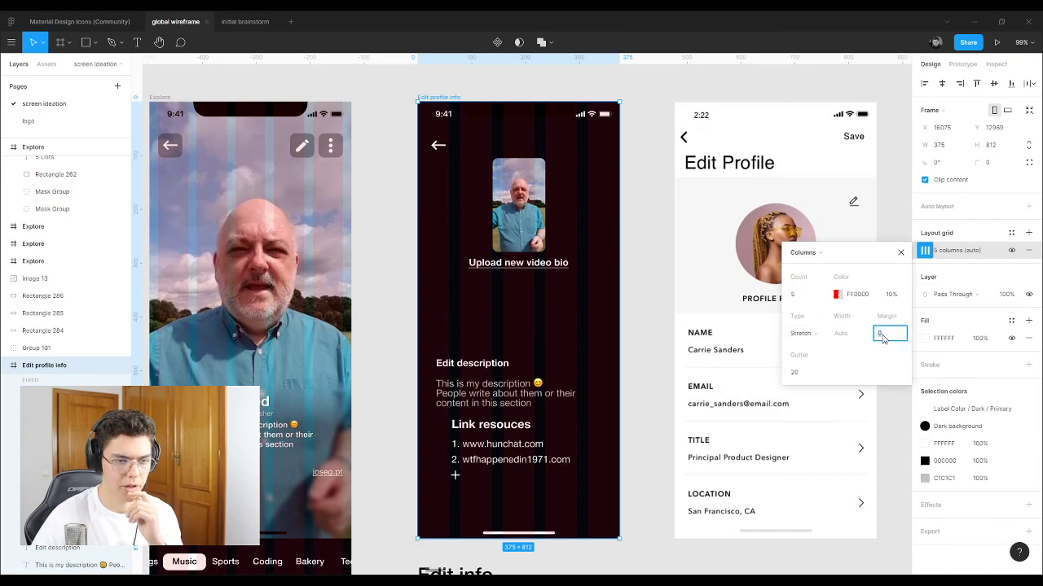
left_click(812, 373)
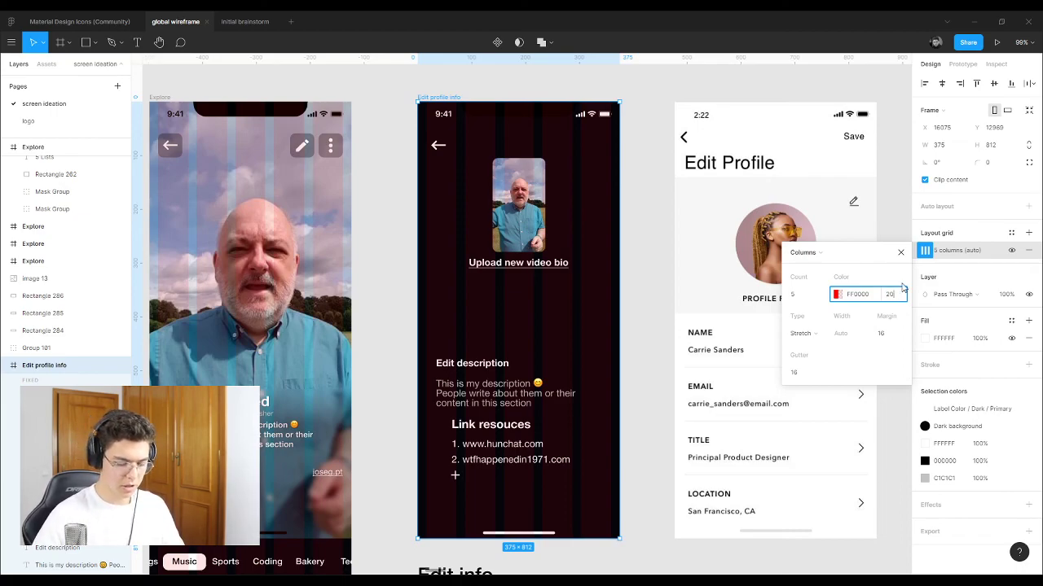
left_click(903, 287)
type("20")
key("Return")
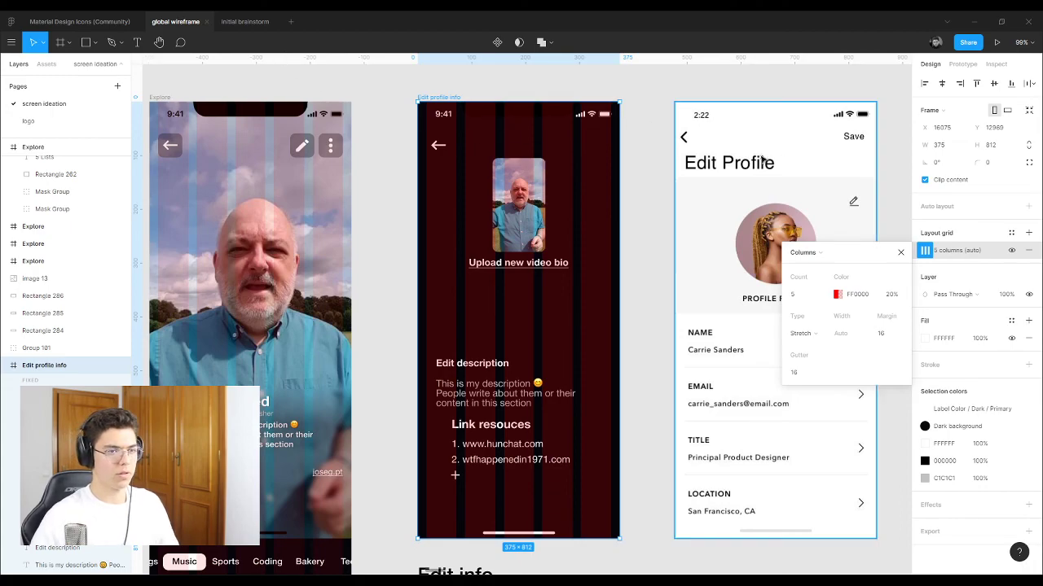
Step: Check the Explore frame's 8-row grid settings, then hide that grid again
left_click(160, 98)
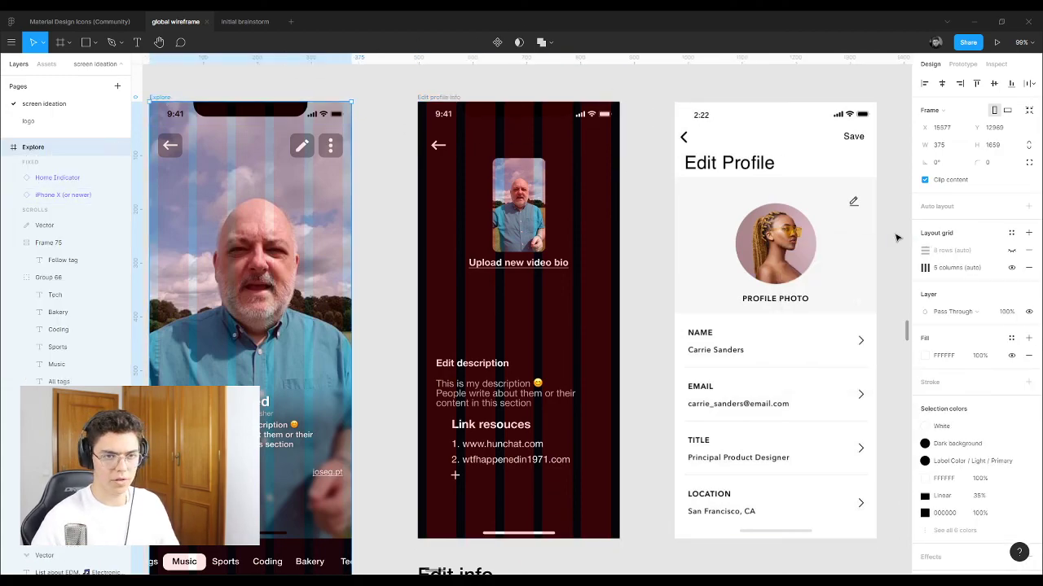
left_click(1010, 251)
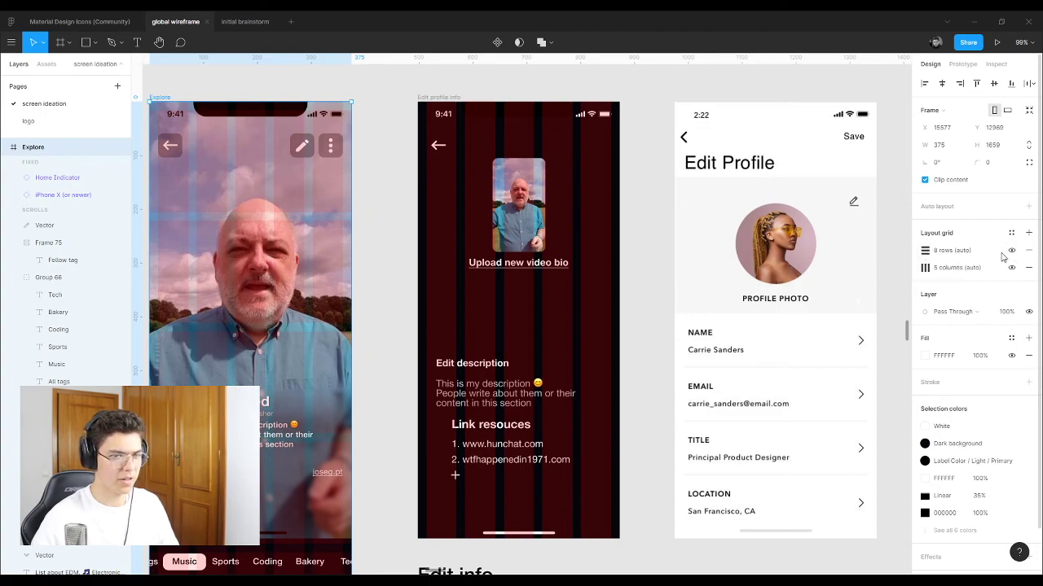
left_click(931, 254)
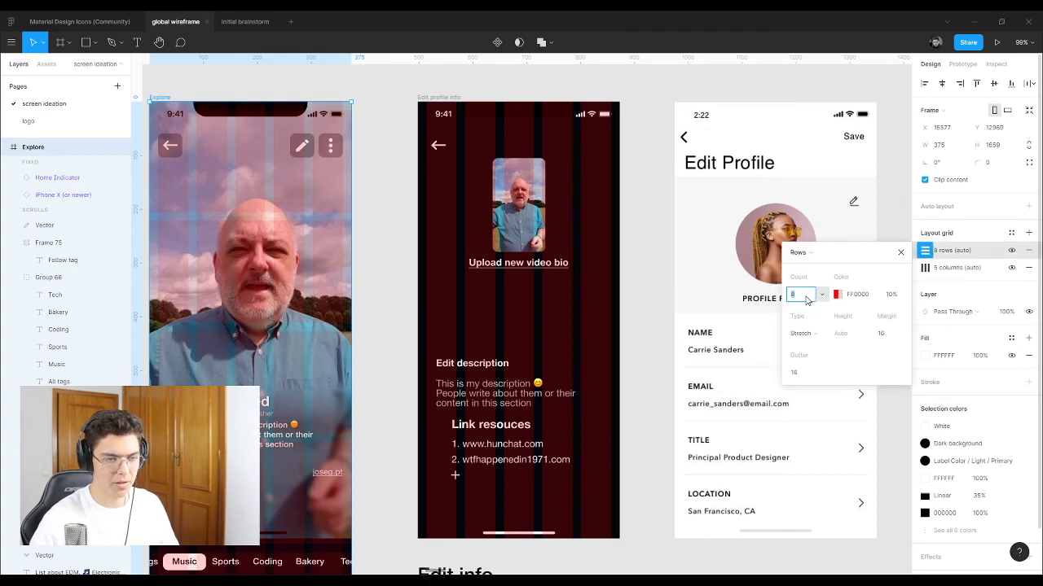
left_click(1011, 251)
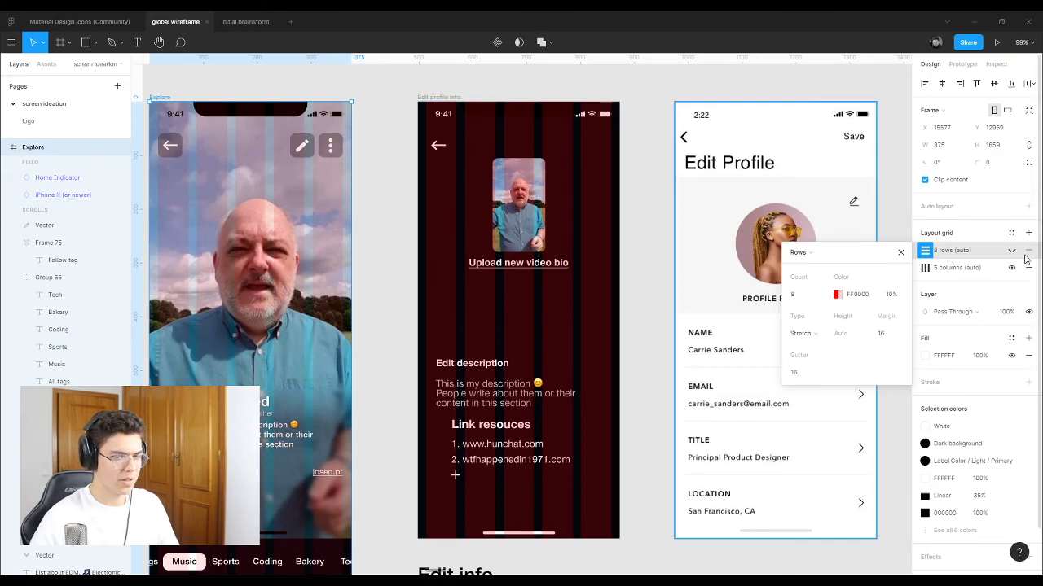
key("Tab")
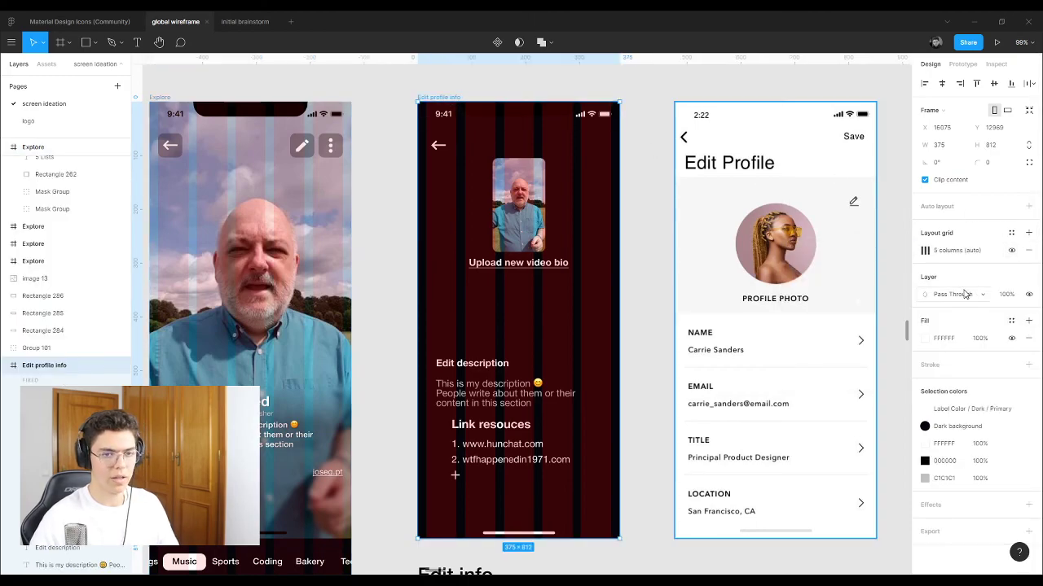
Step: Add a second Edit profile info grid as 8 rows with 16 margin and gutter
left_click(1029, 234)
left_click(924, 250)
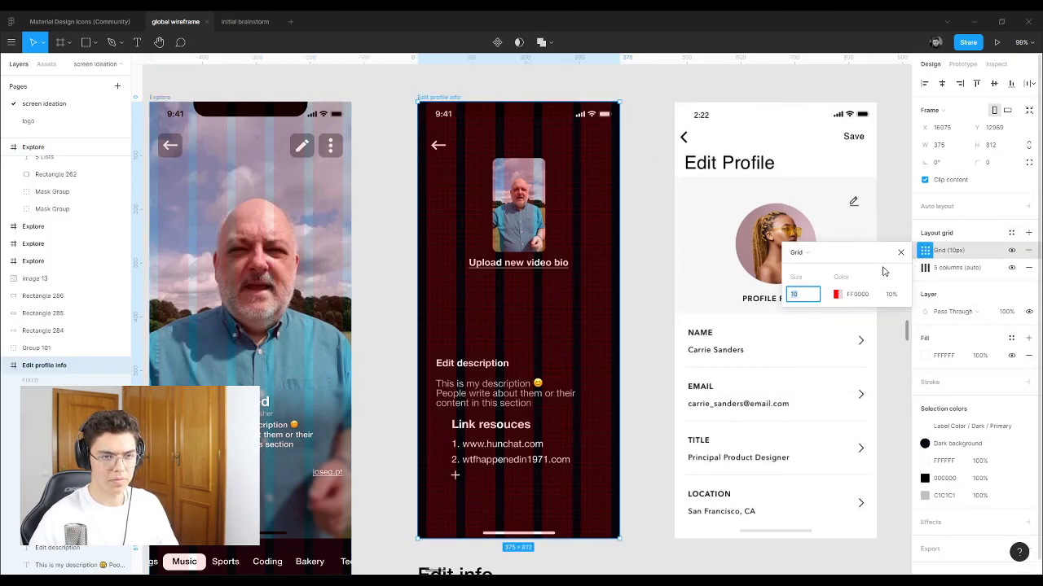
left_click(809, 252)
left_click(815, 267)
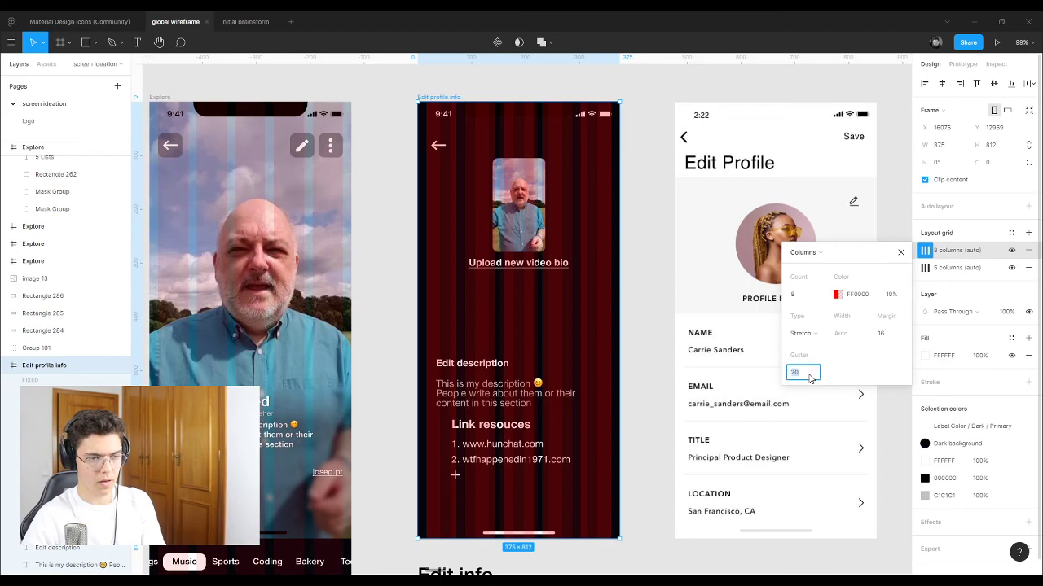
key("Return")
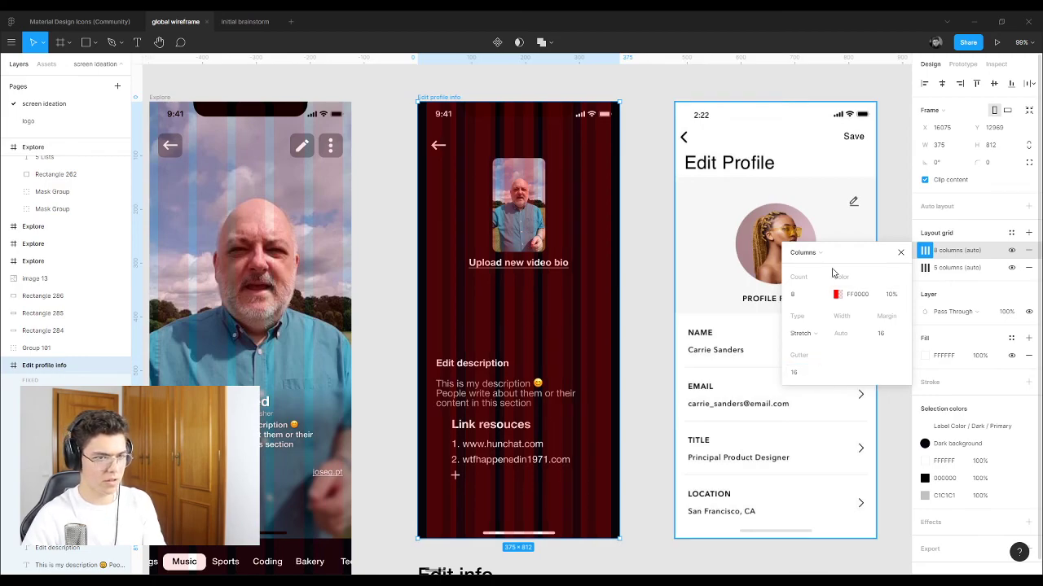
left_click(816, 253)
left_click(823, 266)
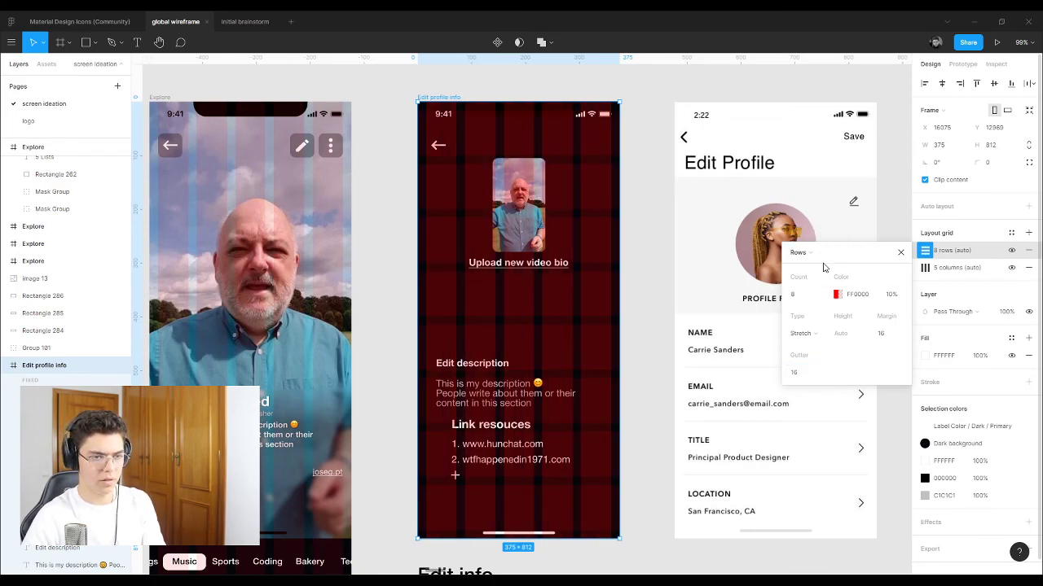
left_click(901, 252)
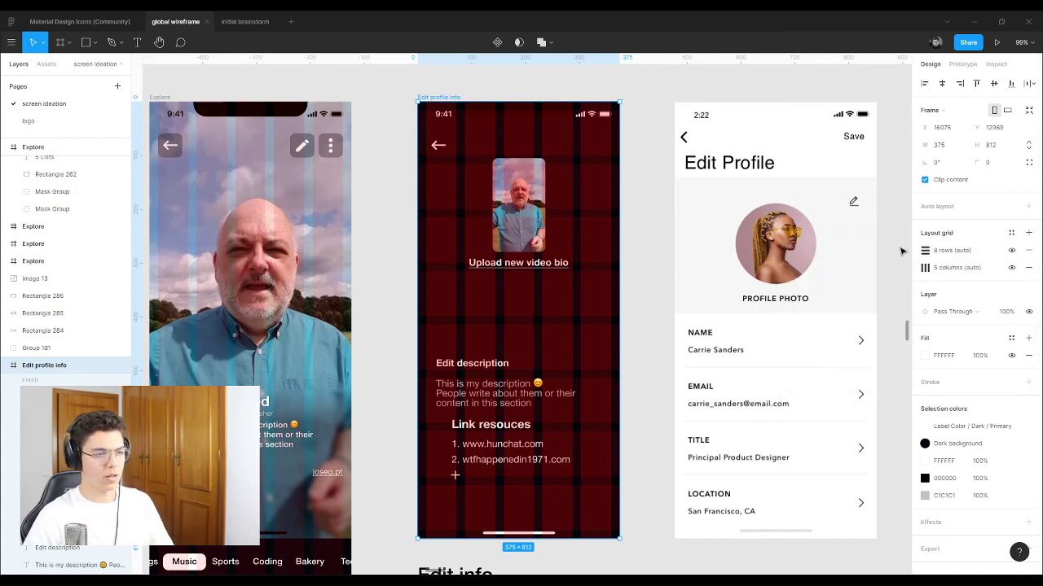
scroll(513, 313, "up", 3)
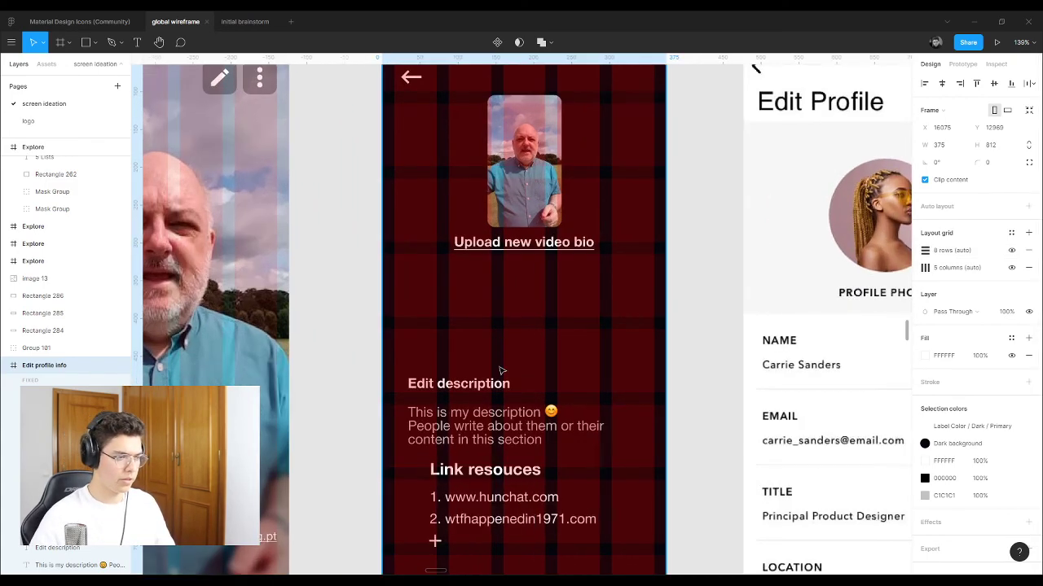
Step: Move the Edit description heading and paragraph up and left to the margin
left_click(458, 384)
left_click(482, 420, "shift")
left_click_drag(463, 422, 449, 318)
scroll(688, 243, "up", 1)
Step: Centre the video thumbnail horizontally in the frame and nudge the link text down
left_click(688, 243)
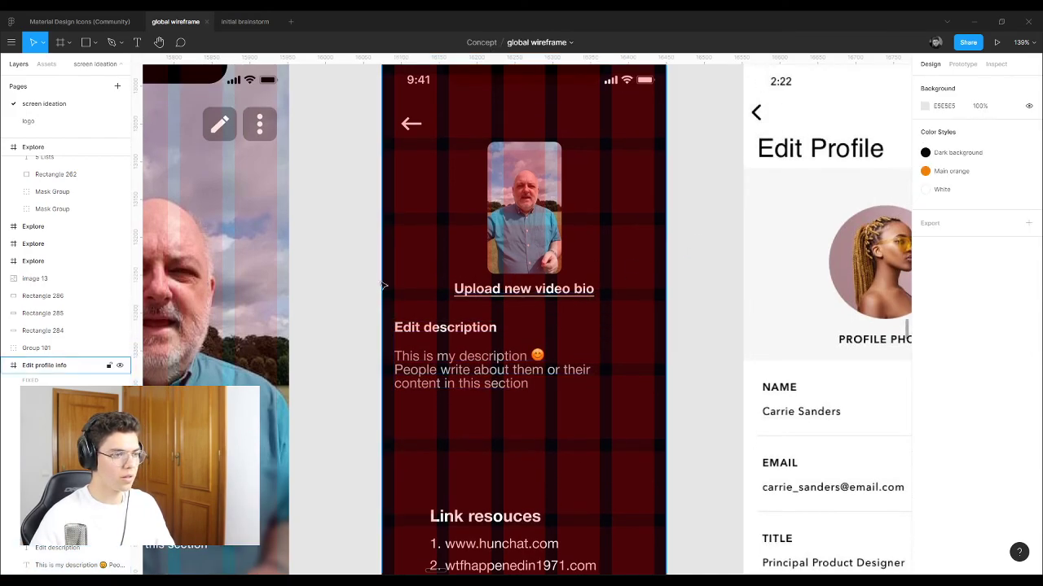
left_click_drag(526, 225, 530, 236)
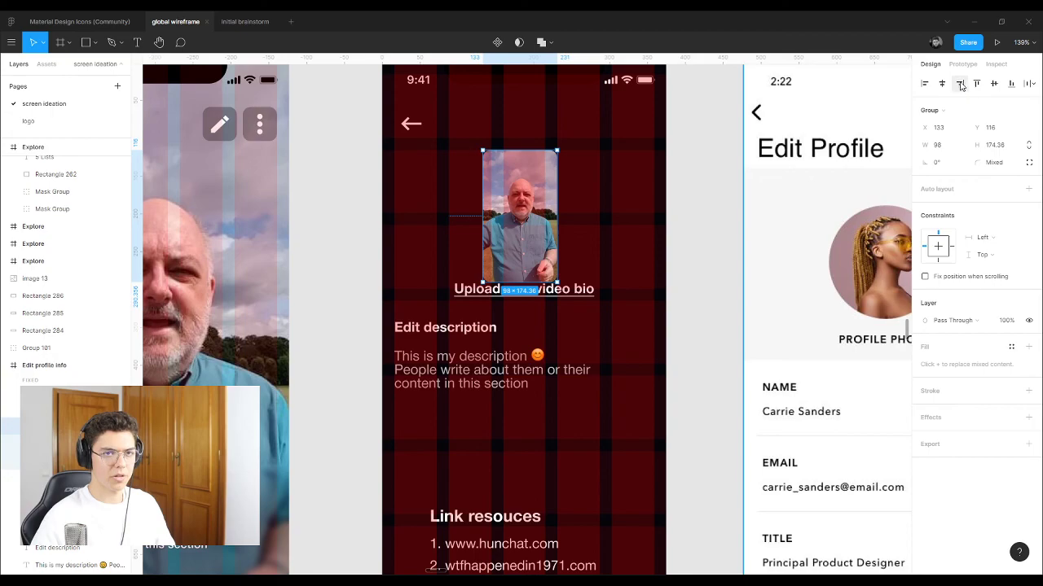
left_click(942, 83)
left_click(701, 263)
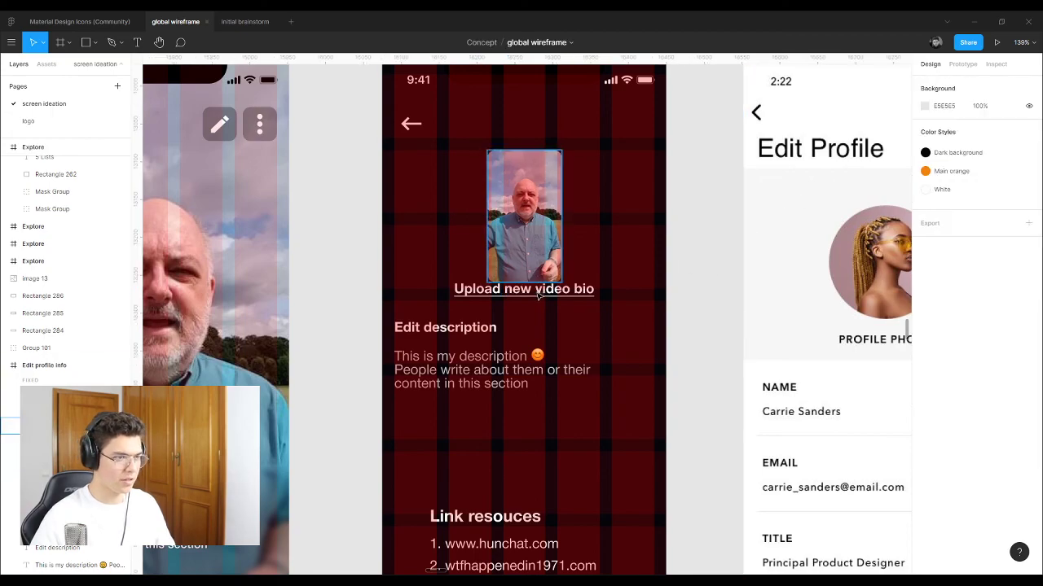
left_click(538, 291)
key("Down")
key("Down")
key("Down")
key("Down")
key("Down")
key("Down")
key("Down")
key("Down")
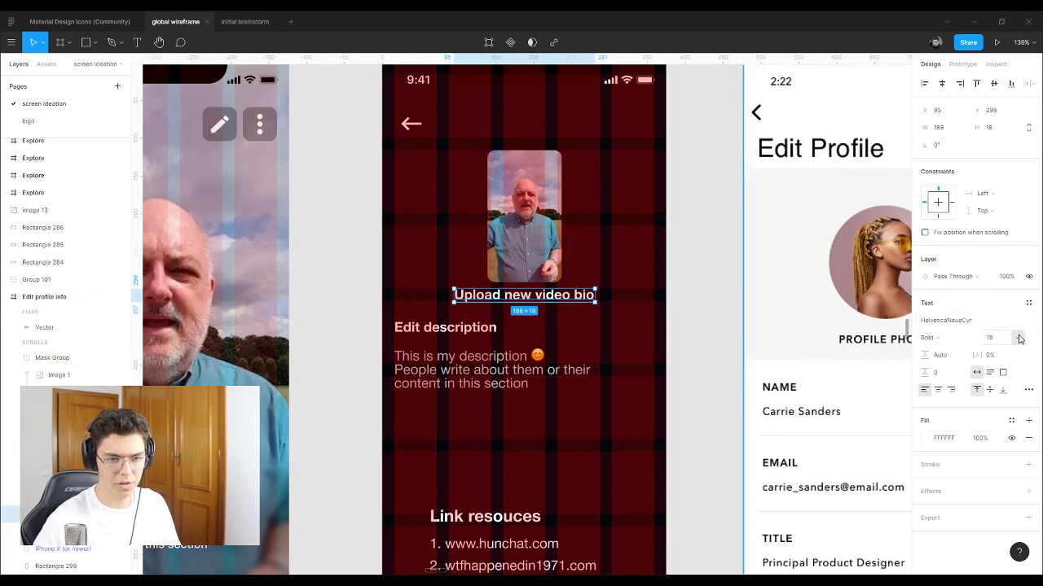
Step: Set the video link text to Medium weight at font size 15
left_click(974, 338)
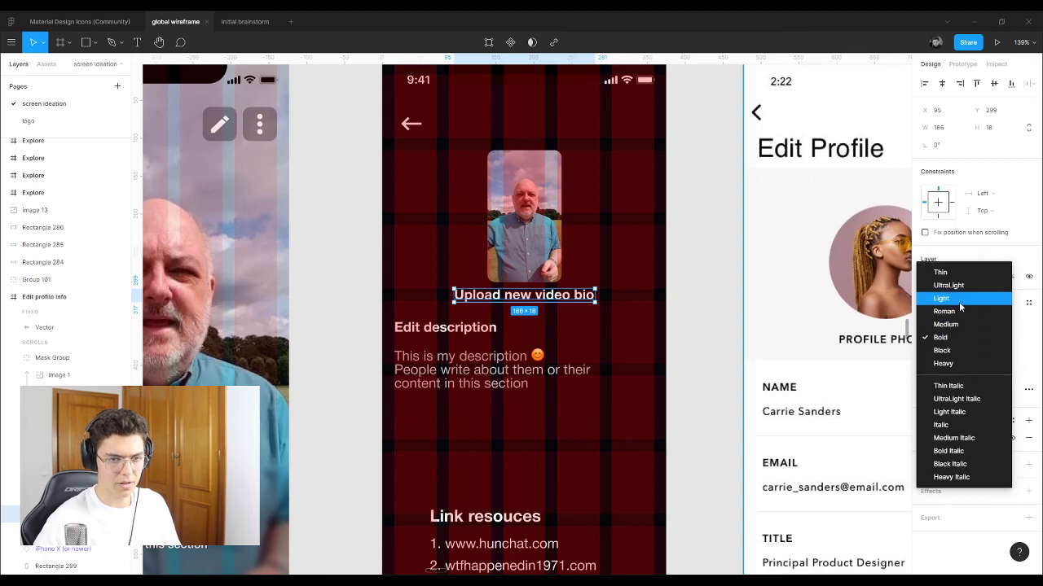
left_click(959, 311)
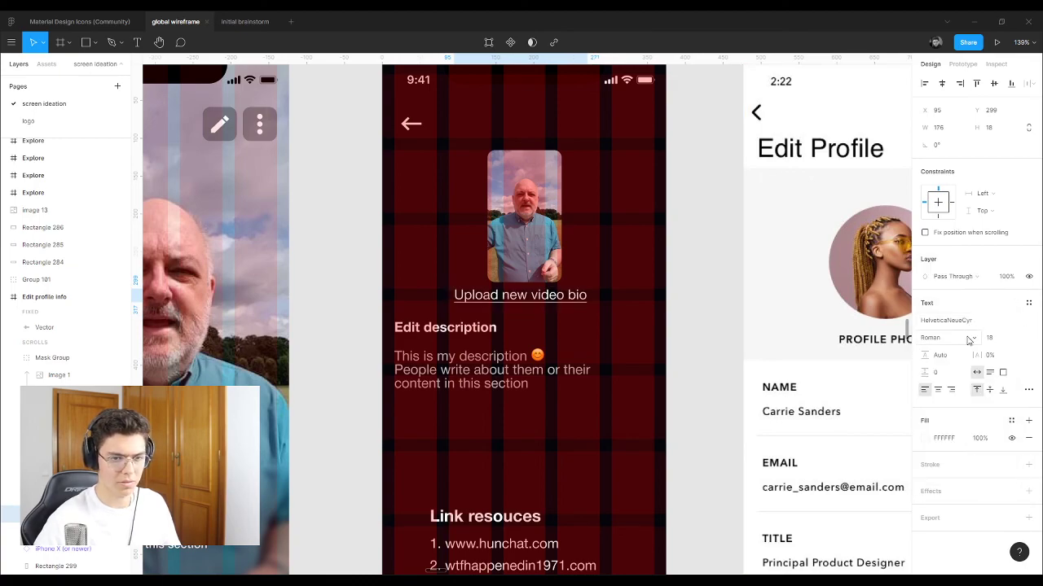
left_click(974, 339)
left_click(961, 351)
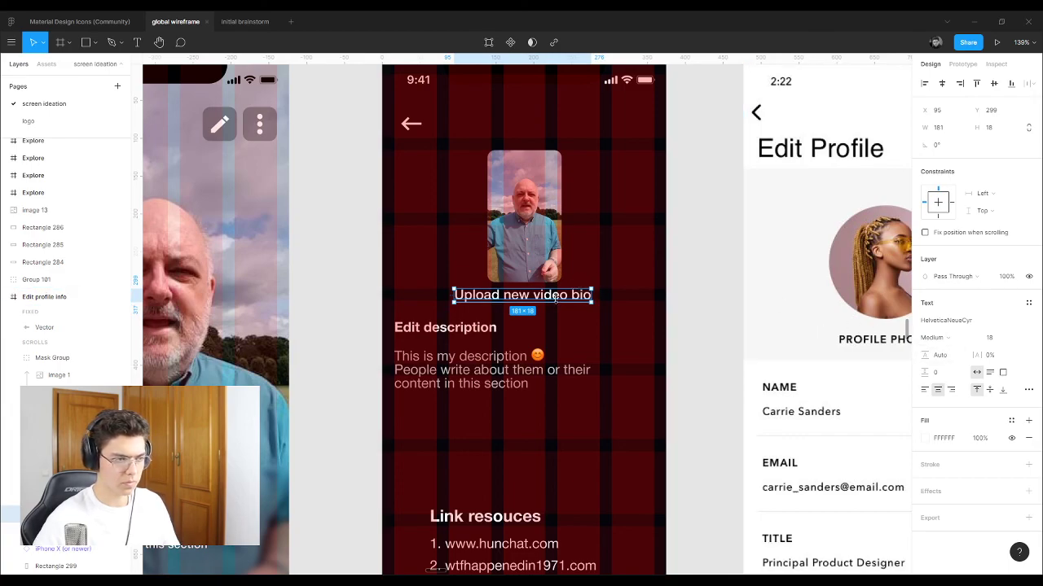
left_click(999, 342)
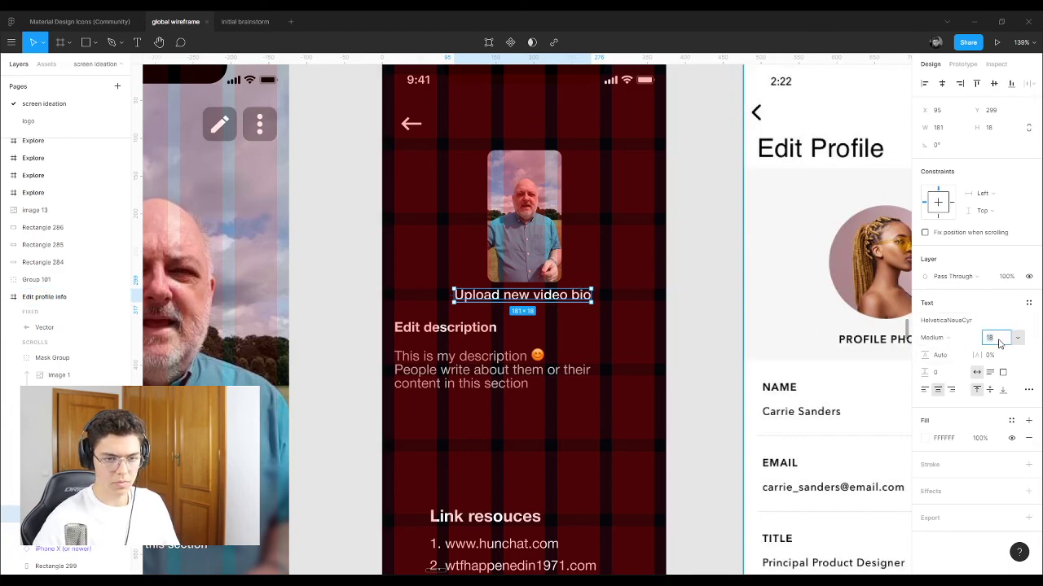
type("15")
key("Return")
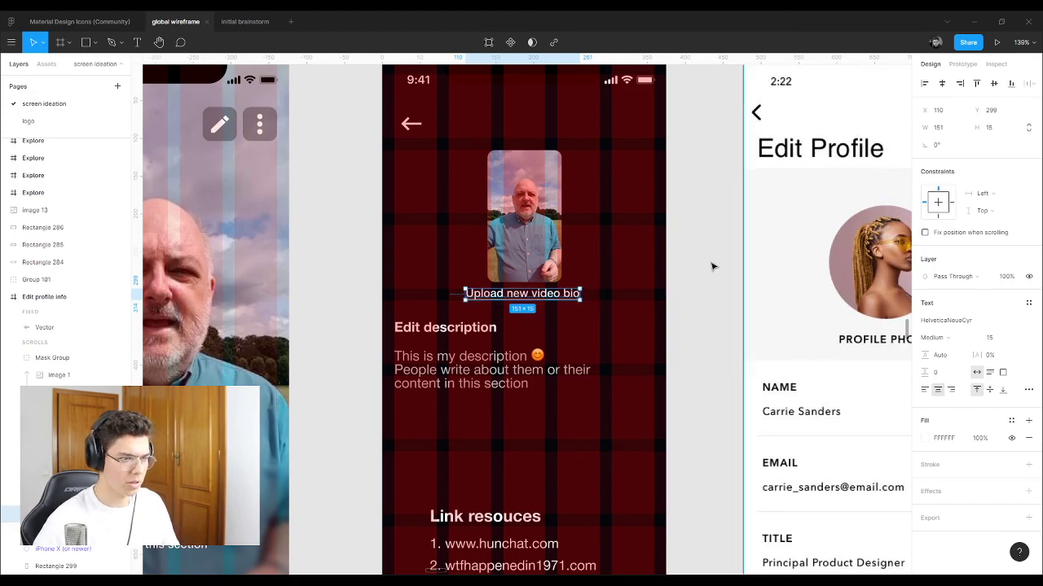
left_click_drag(525, 298, 527, 298)
Step: Reword the link from 'Upload new video bio' to 'Update video bio'
double_click(527, 295)
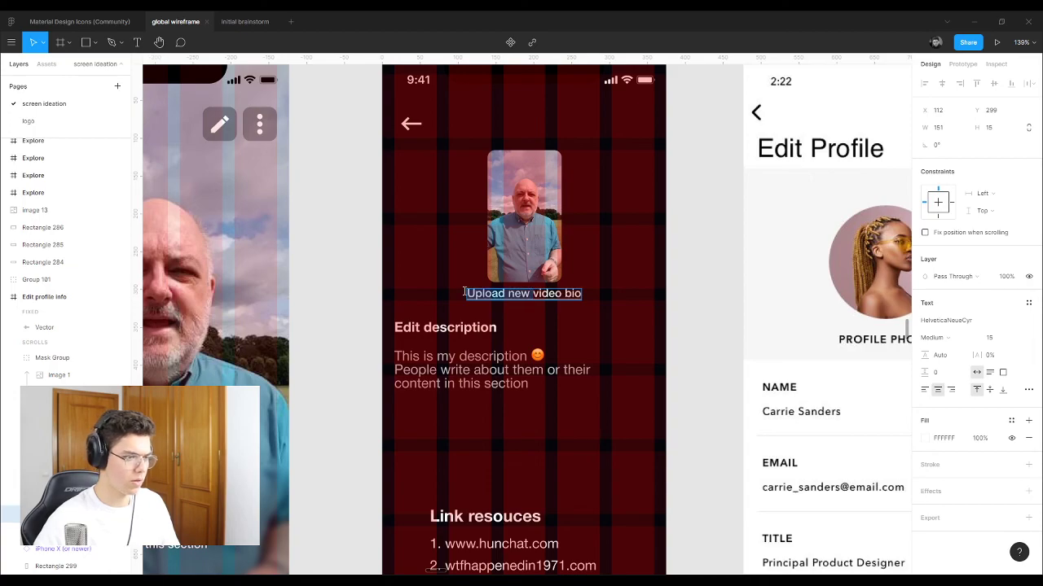
key("Left")
key("ctrl+shift+Right")
key("ctrl+shift+Right")
type("Update")
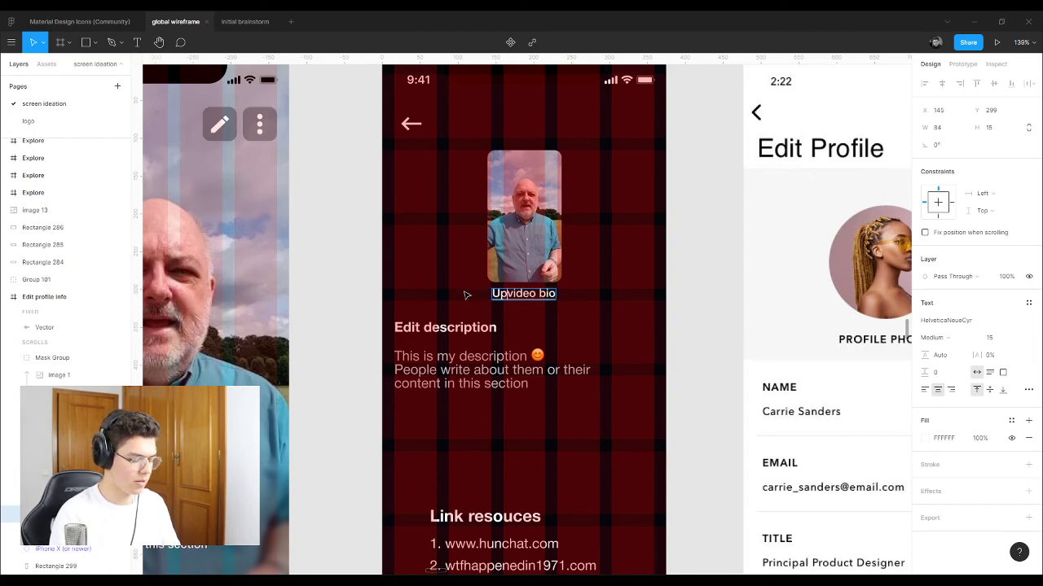
key("Escape")
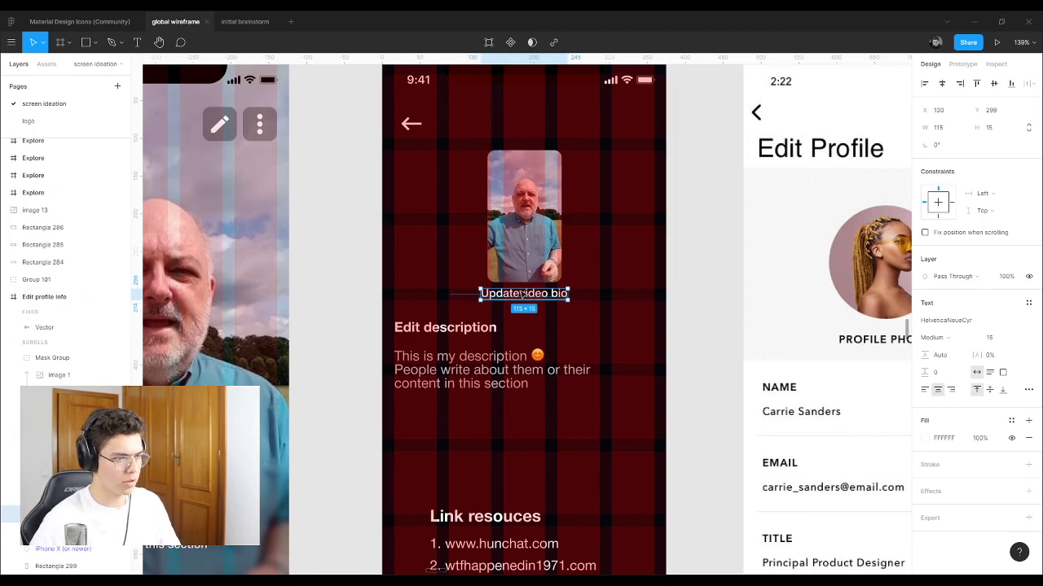
double_click(521, 300)
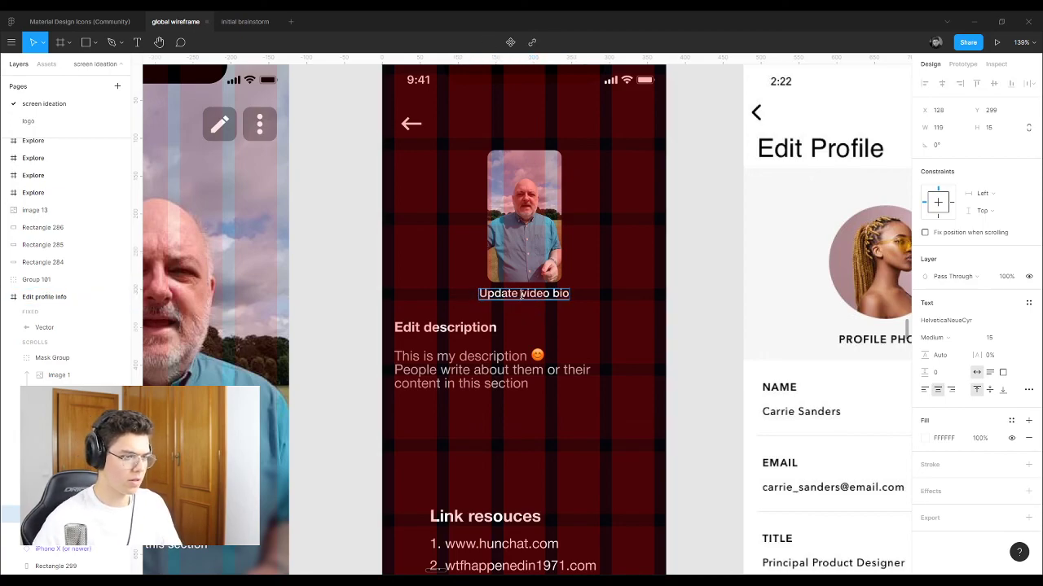
key("Escape")
left_click(688, 294)
scroll(334, 342, "down", 3)
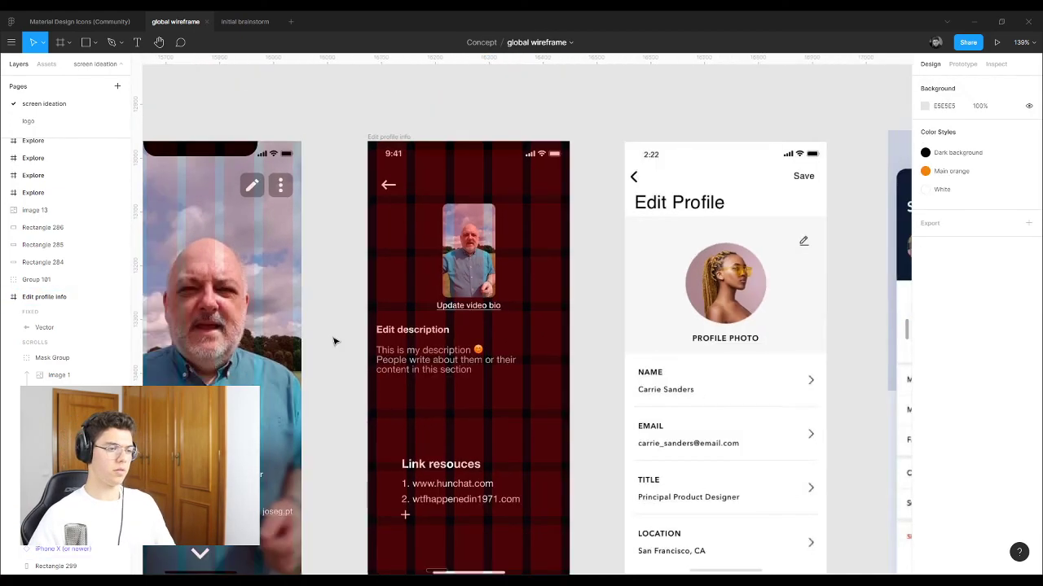
Step: Stretch the video thumbnail's top edge upward to about 107×160
scroll(462, 269, "up", 5)
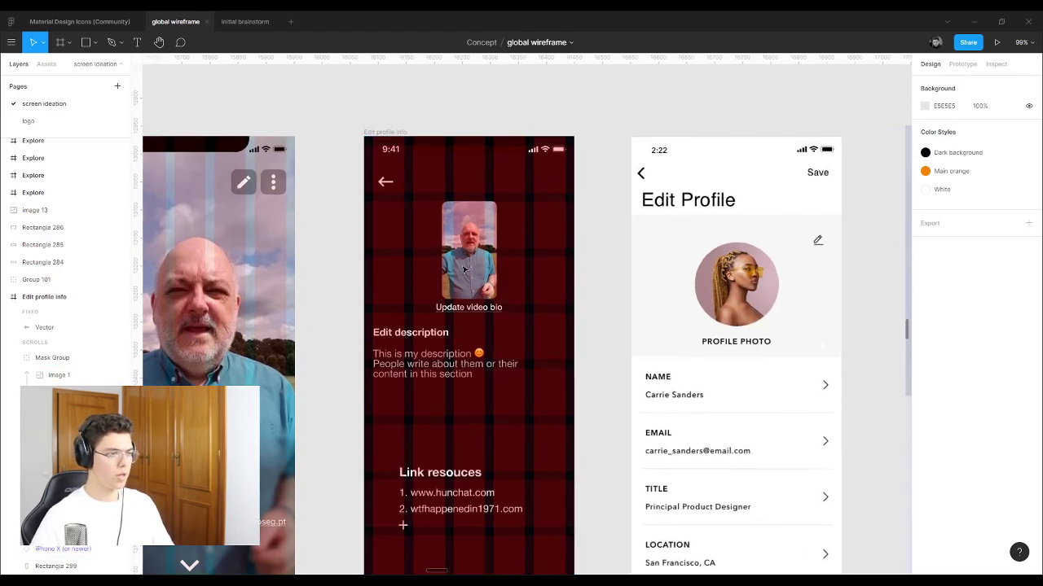
left_click(454, 247)
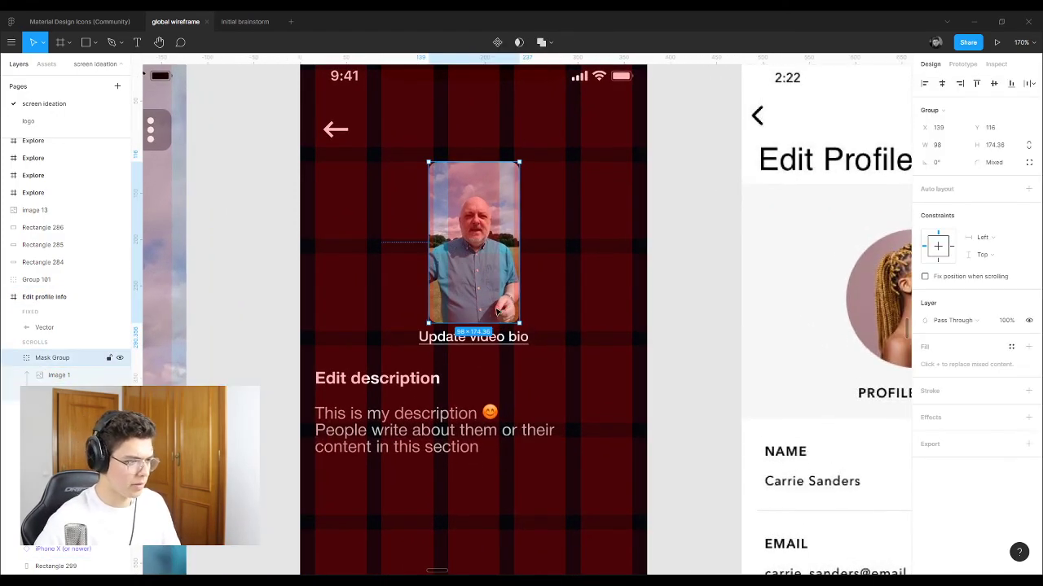
left_click_drag(490, 298, 473, 320)
left_click(687, 233)
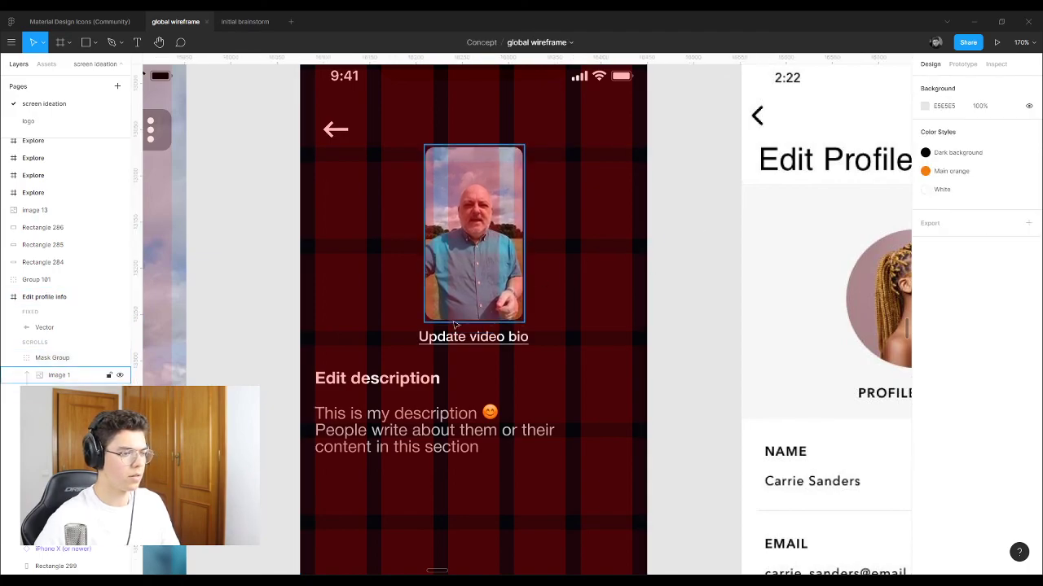
scroll(433, 321, "down", 5)
scroll(375, 391, "up", 4)
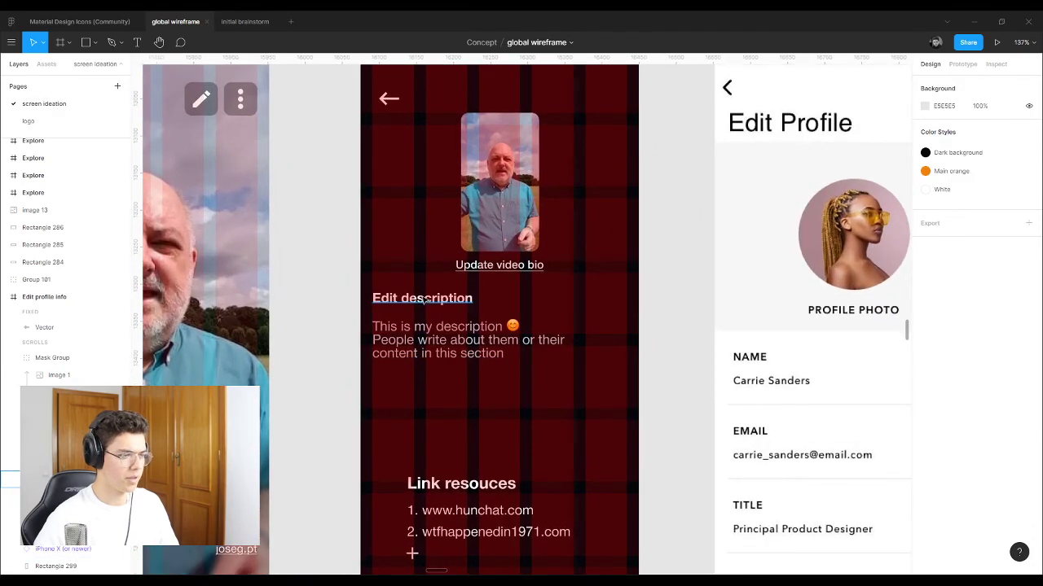
Step: Select the Edit description heading and paragraph and drag them together to a new position
left_click(422, 293)
scroll(423, 346, "up", 4)
left_click(425, 324, "shift")
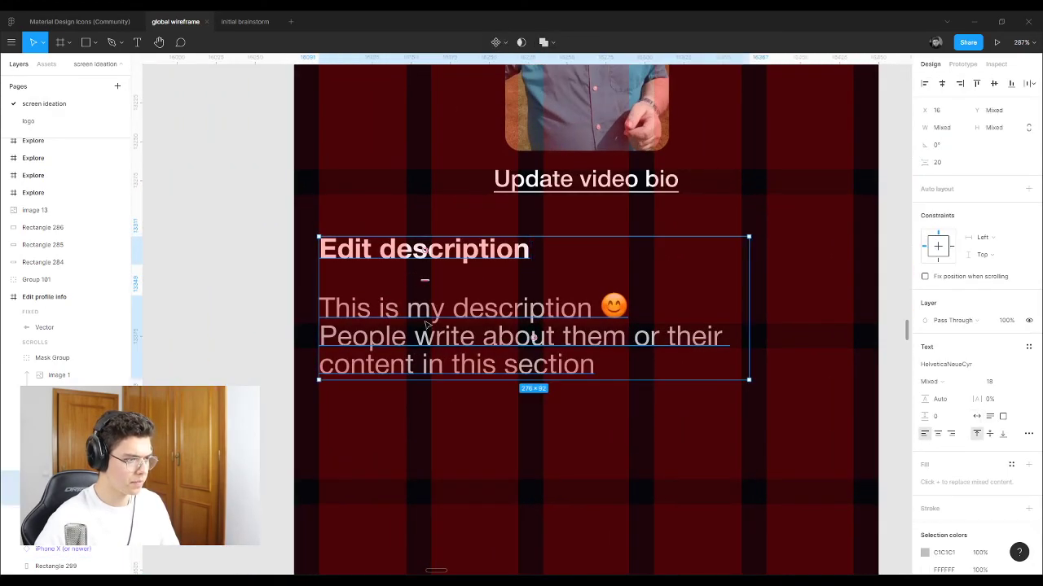
left_click_drag(407, 255, 409, 318)
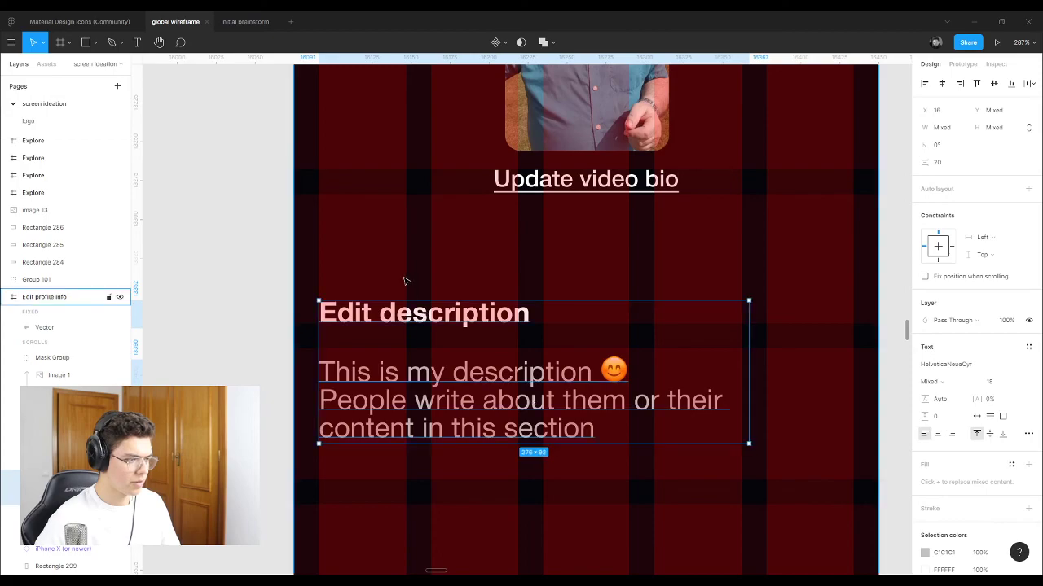
key("Escape")
scroll(399, 390, "down", 1)
scroll(396, 381, "up", 1)
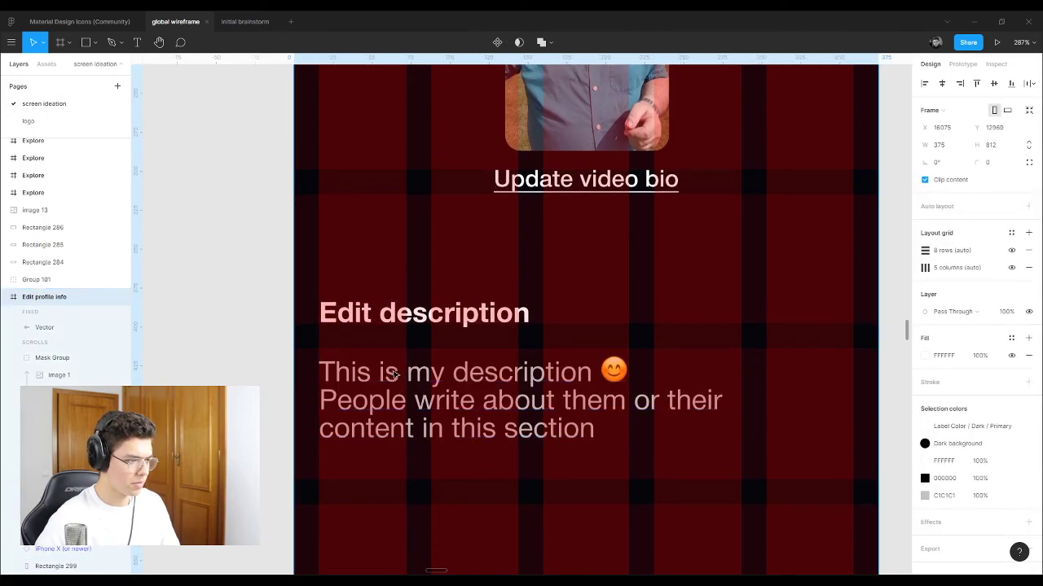
Step: Pull the description paragraph closer beneath the Edit description heading
left_click(394, 376)
left_click_drag(394, 376, 399, 366)
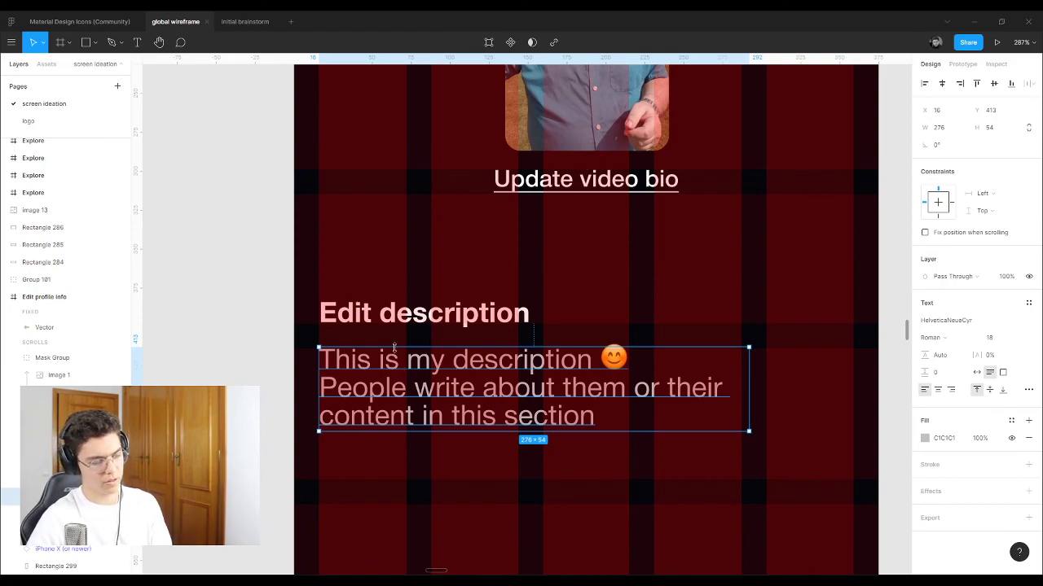
key("Down")
key("Down")
key("Down")
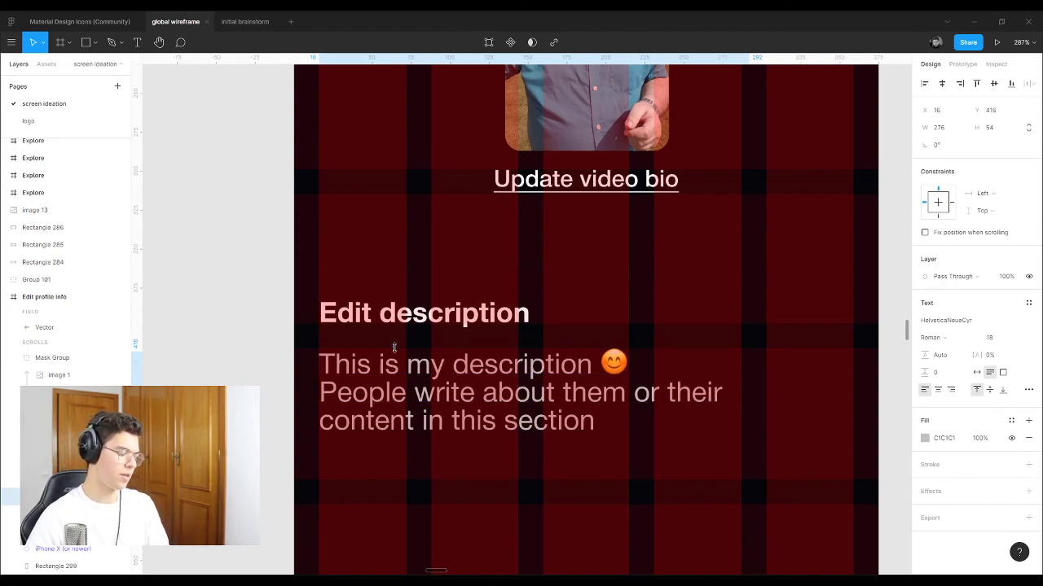
key("Down")
Step: Raise the heading and paragraph together toward the Update video bio link
left_click(386, 316, "shift")
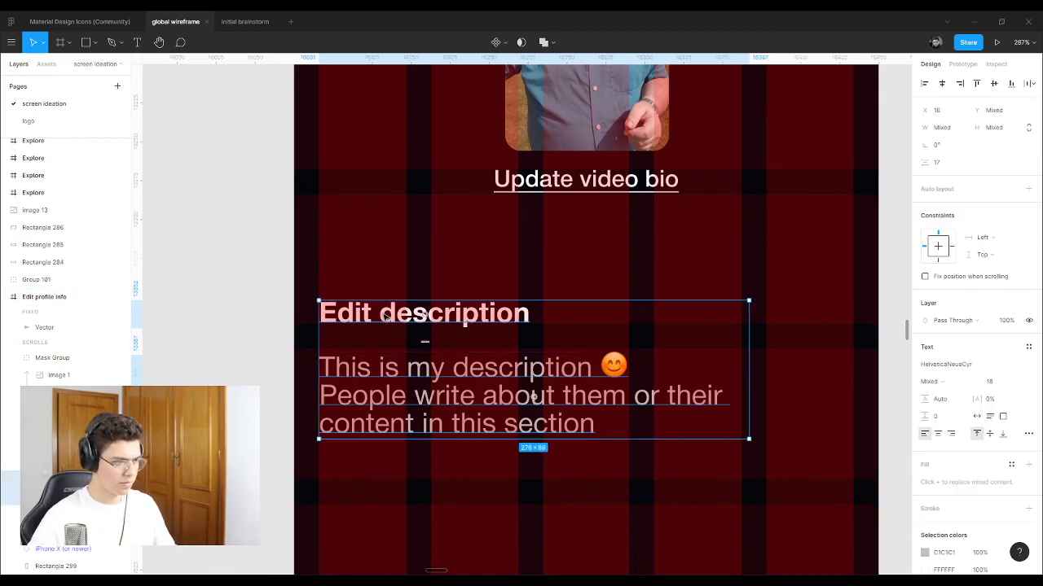
key("shift+Up")
key("shift+Up")
key("shift+Up")
key("shift+Down")
key("shift+Down")
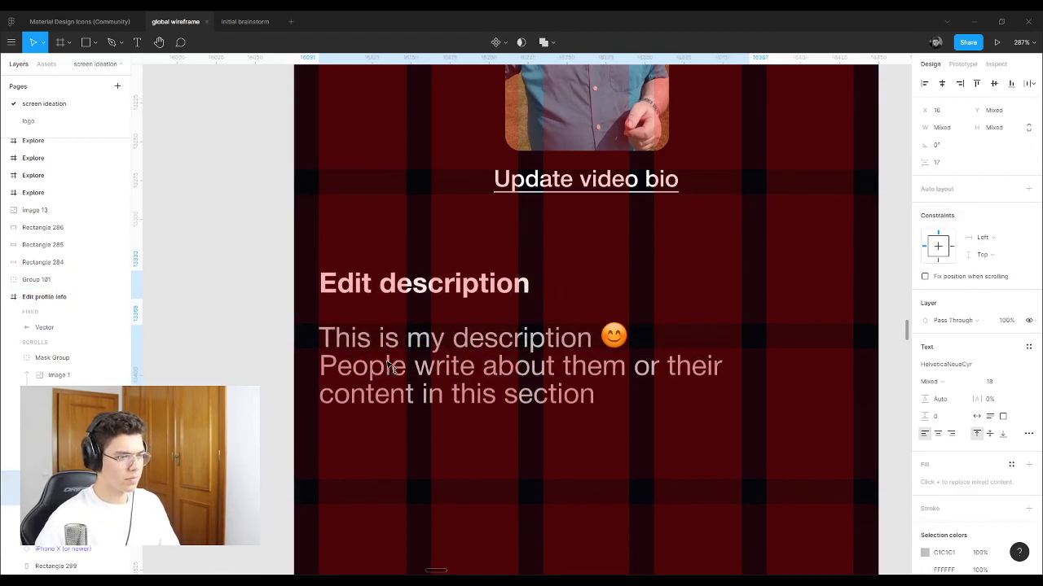
left_click_drag(389, 366, 399, 361)
left_click(221, 299)
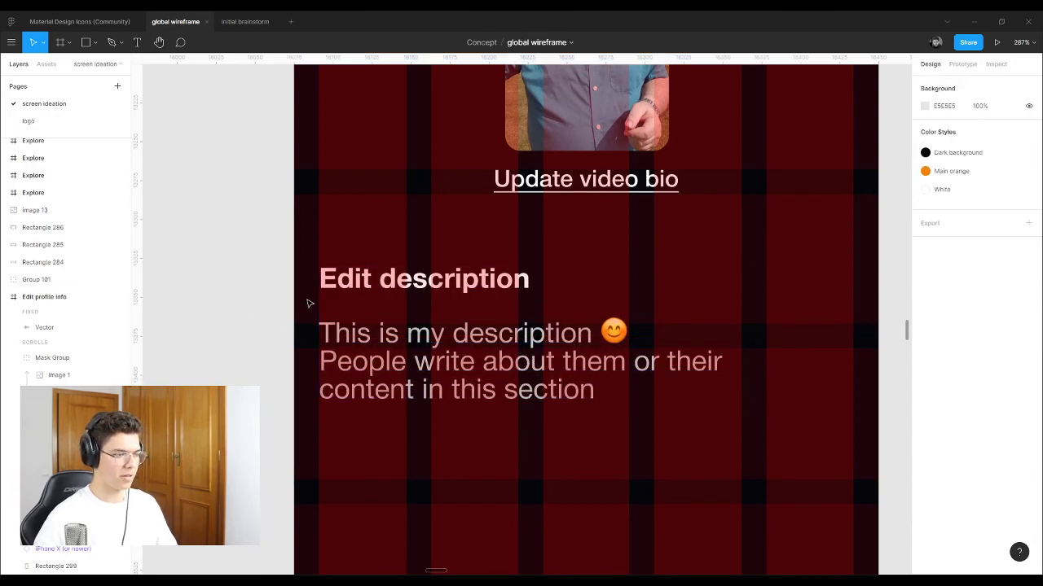
scroll(308, 303, "down", 3)
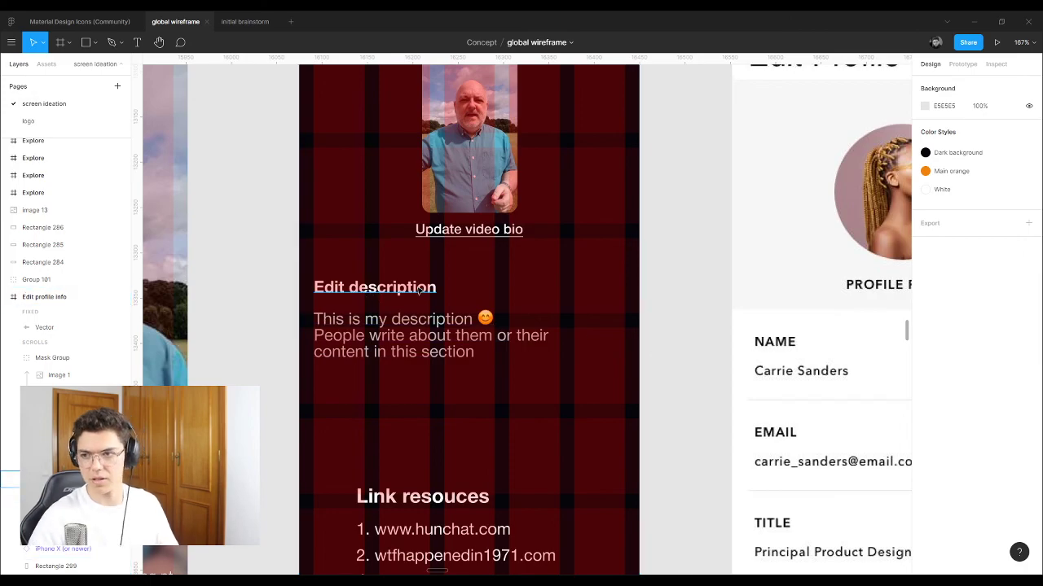
Step: Inspect the Edit profile info screen and the neighbouring Edit Profile reference images
scroll(543, 305, "down", 5)
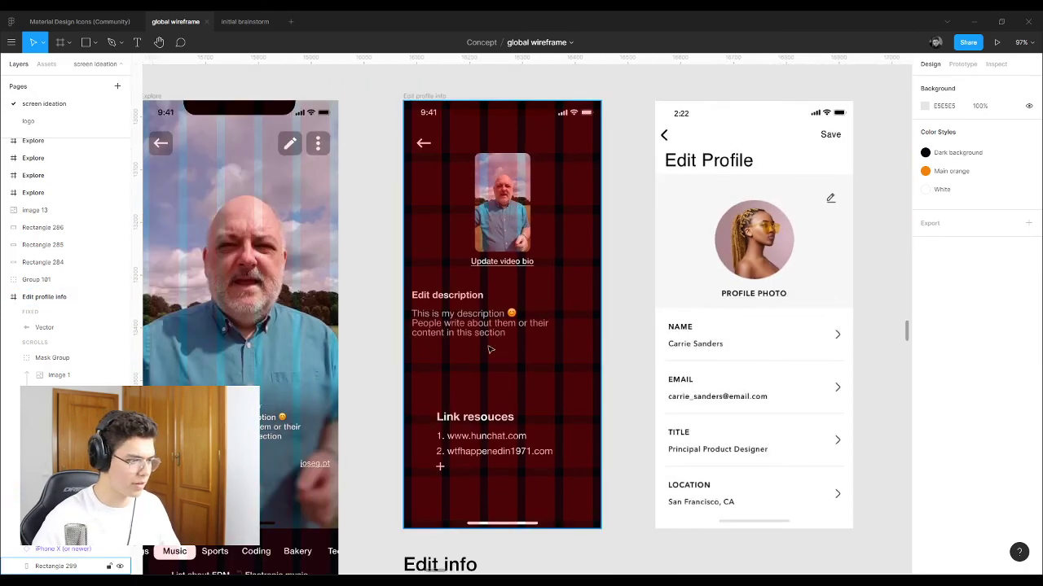
scroll(456, 432, "up", 5)
scroll(456, 433, "down", 3)
left_click(466, 374)
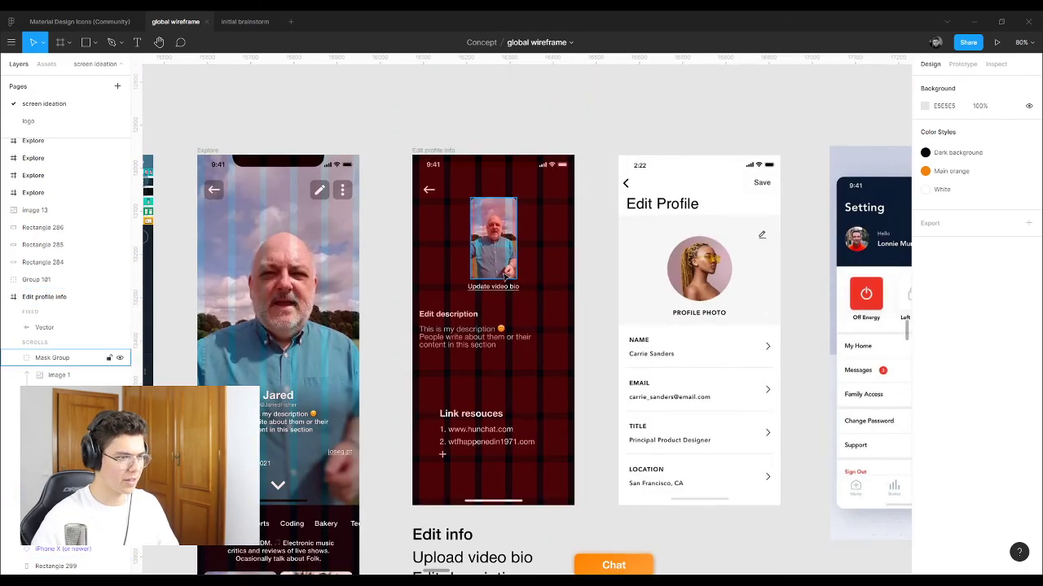
left_click(460, 335)
left_click(644, 326)
scroll(528, 306, "down", 5)
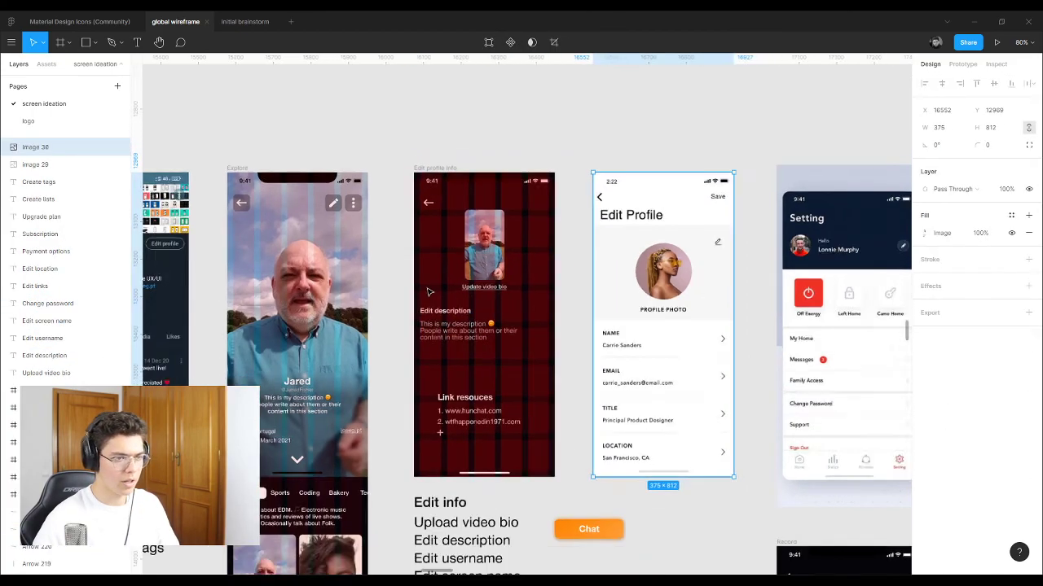
left_click_drag(831, 296, 663, 344)
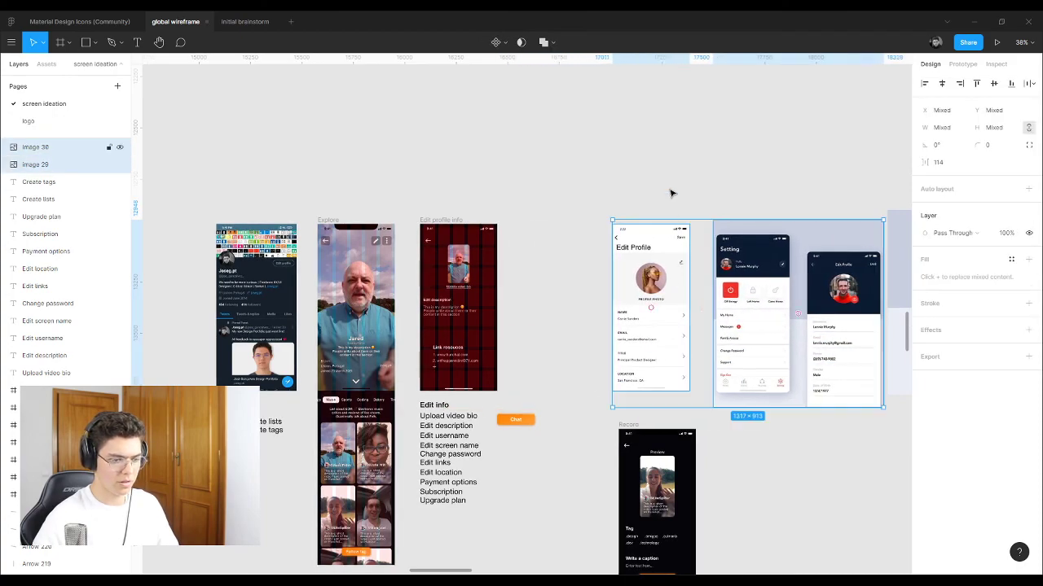
key("Escape")
left_click(644, 317)
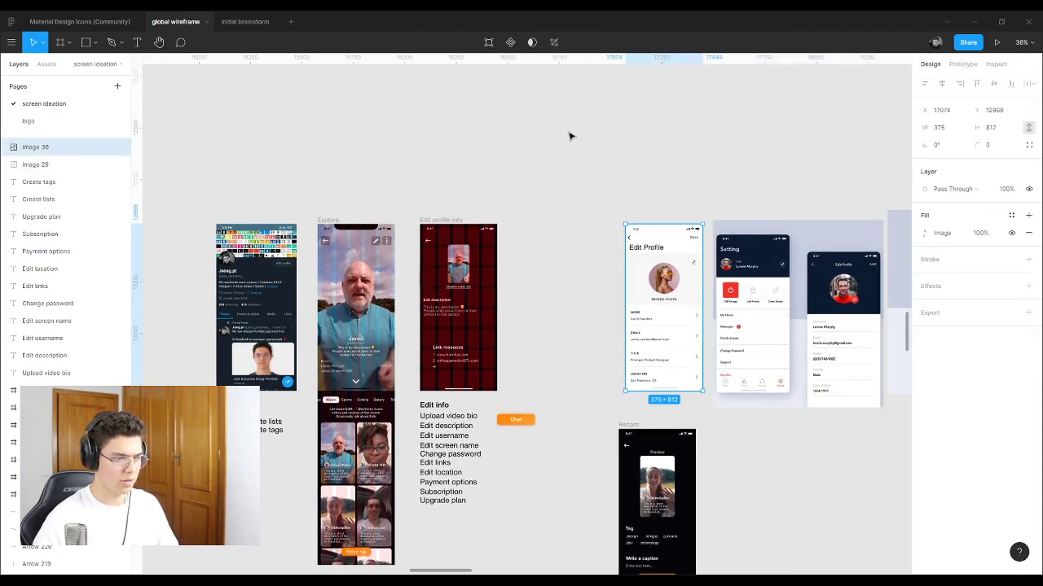
Step: Alt-drag the Edit profile info screen to the right, creating a duplicate copy
scroll(486, 342, "up", 3)
scroll(485, 342, "up", 1)
left_click_drag(386, 122, 560, 122)
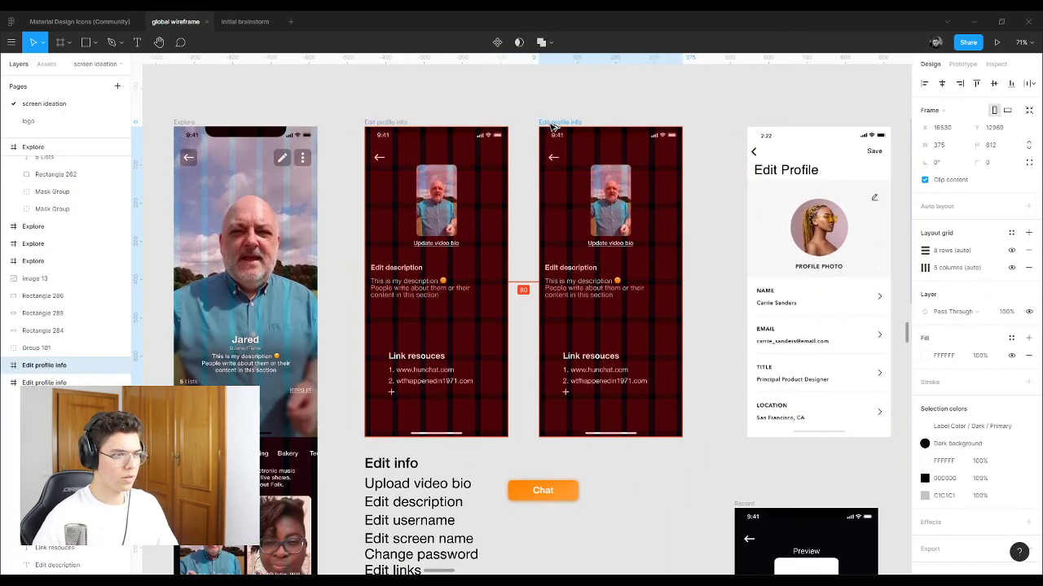
left_click(557, 98)
scroll(631, 204, "up", 3)
Step: Move the copy's video thumbnail and Update video bio link to the left
scroll(639, 244, "down", 4)
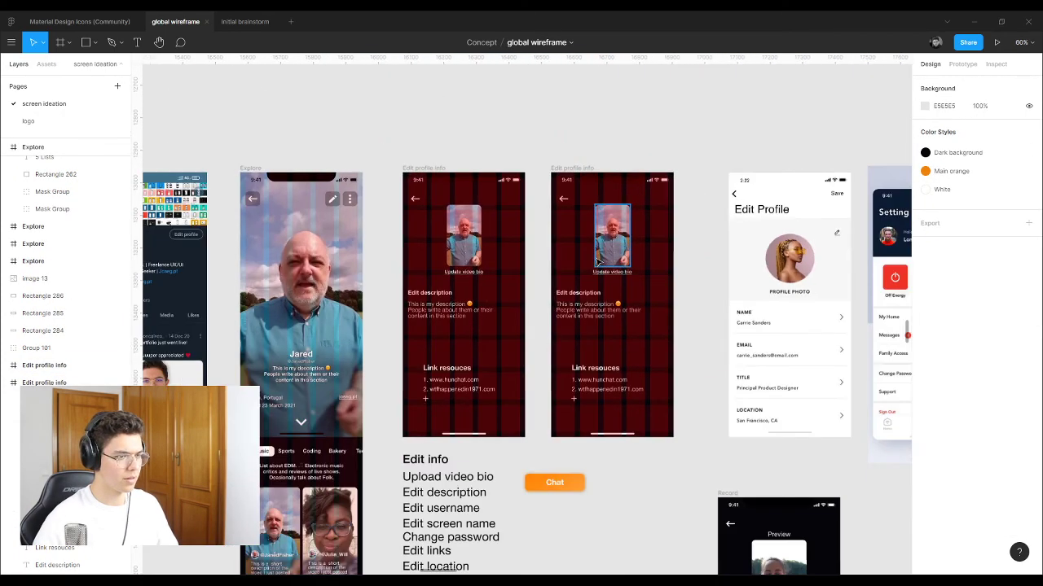
scroll(603, 269, "up", 4)
left_click_drag(823, 326, 606, 204)
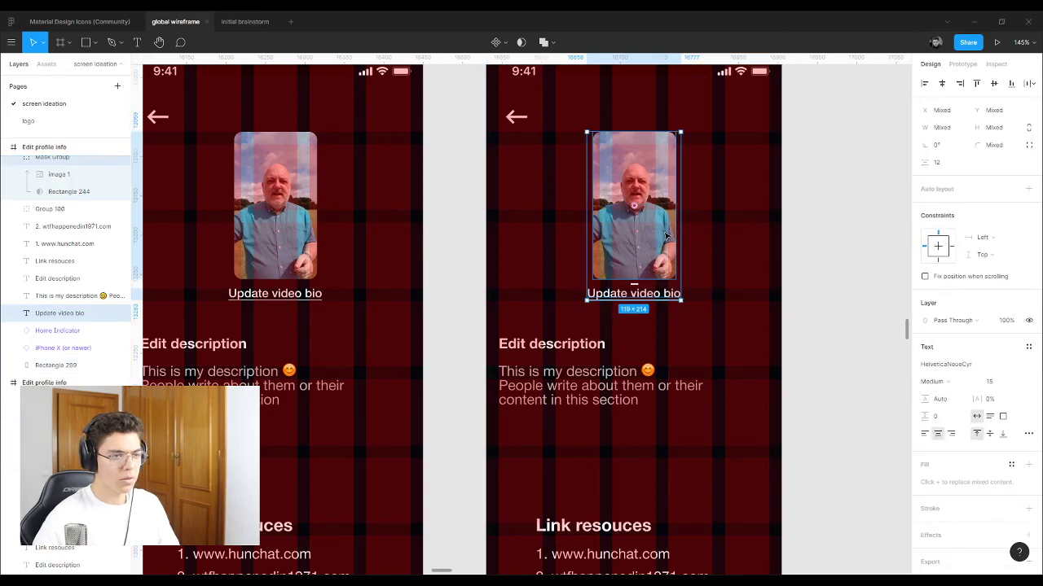
left_click_drag(656, 234, 564, 194)
key("Escape")
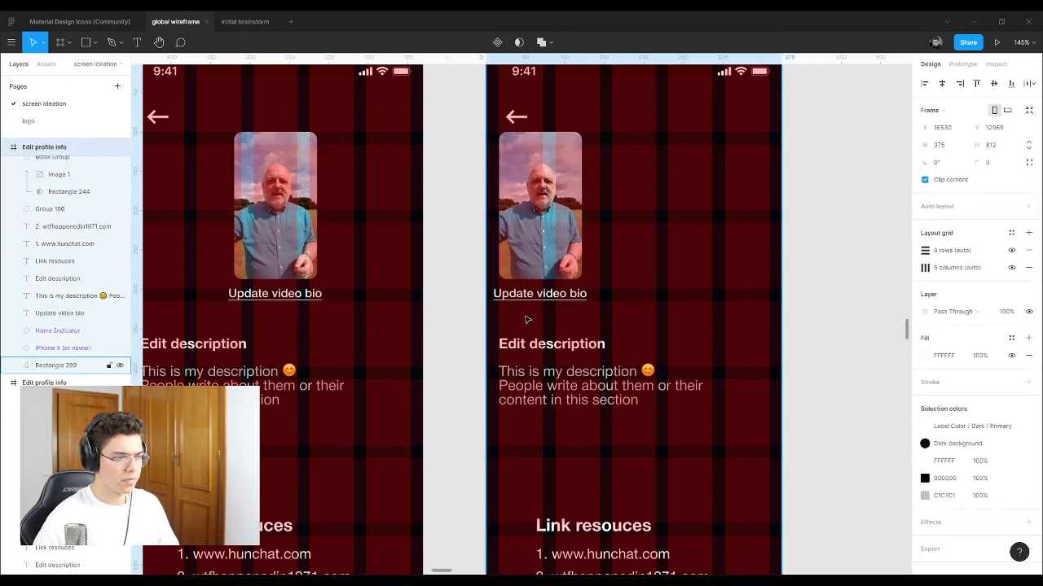
left_click_drag(516, 299, 534, 303)
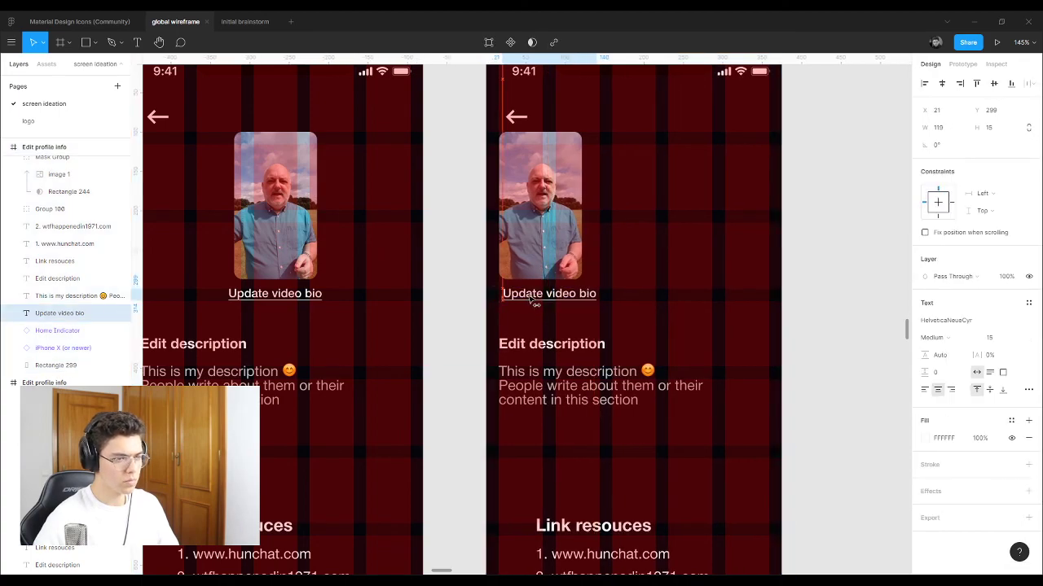
Step: Place the Edit description heading and text right of the thumbnail, narrowing the text box to wrap
left_click(521, 345)
left_click(554, 383, "shift")
left_click_drag(532, 351, 644, 148)
left_click(733, 186)
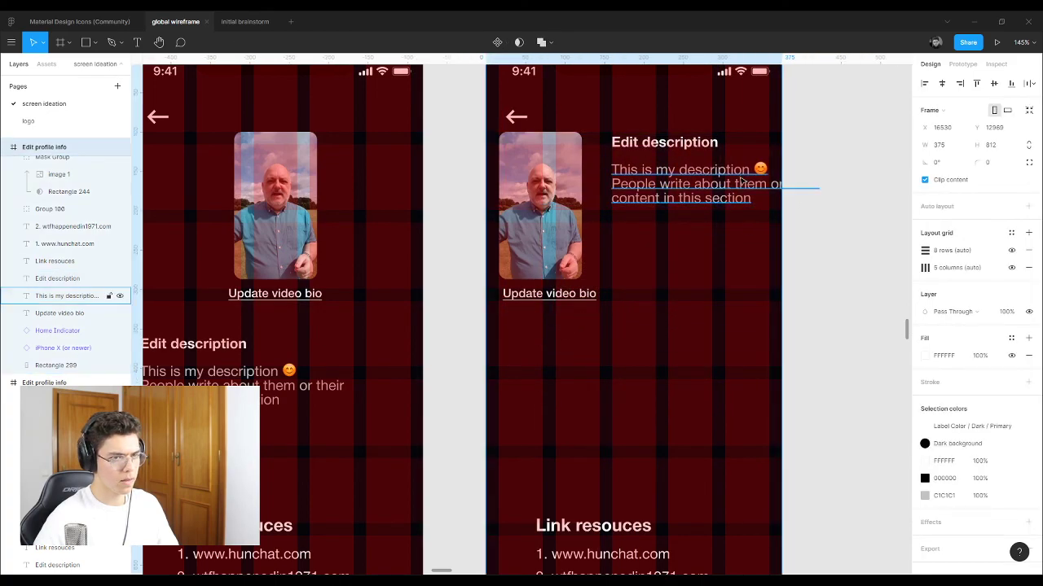
left_click_drag(828, 207, 765, 289)
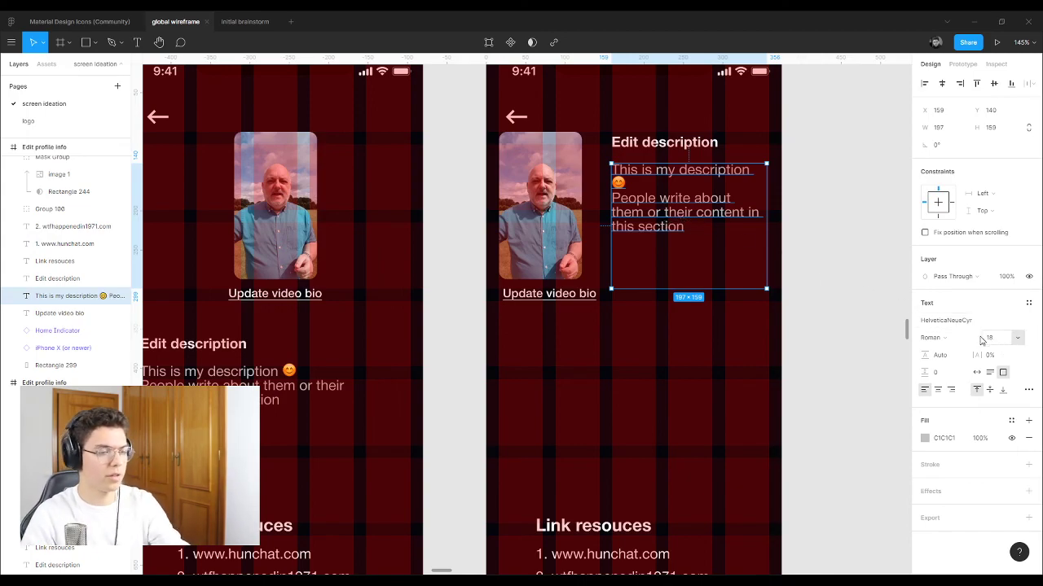
Step: Compare the copied screen against the original Edit profile info screen
scroll(522, 189, "up", 3)
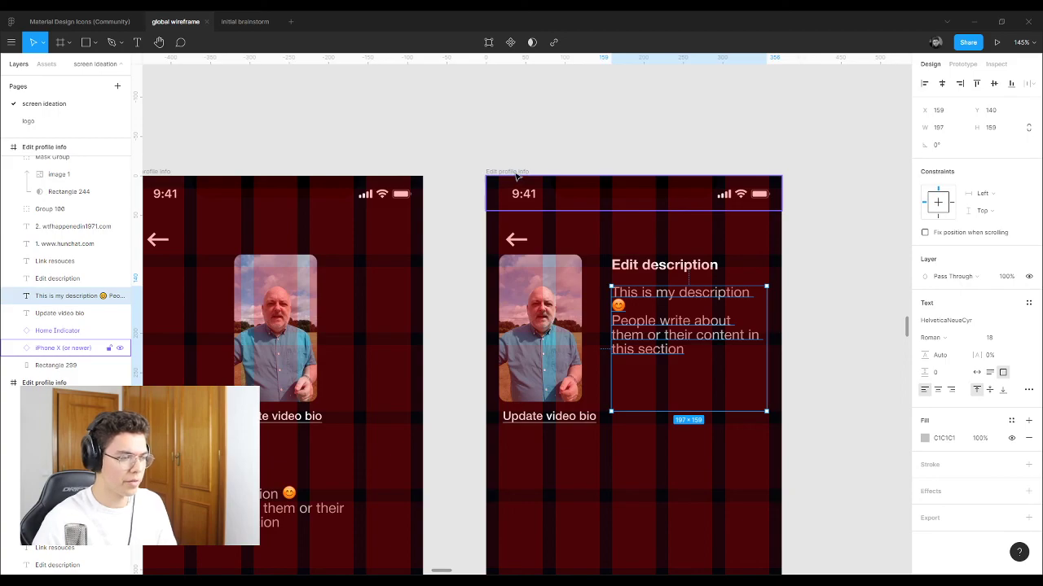
left_click(516, 174)
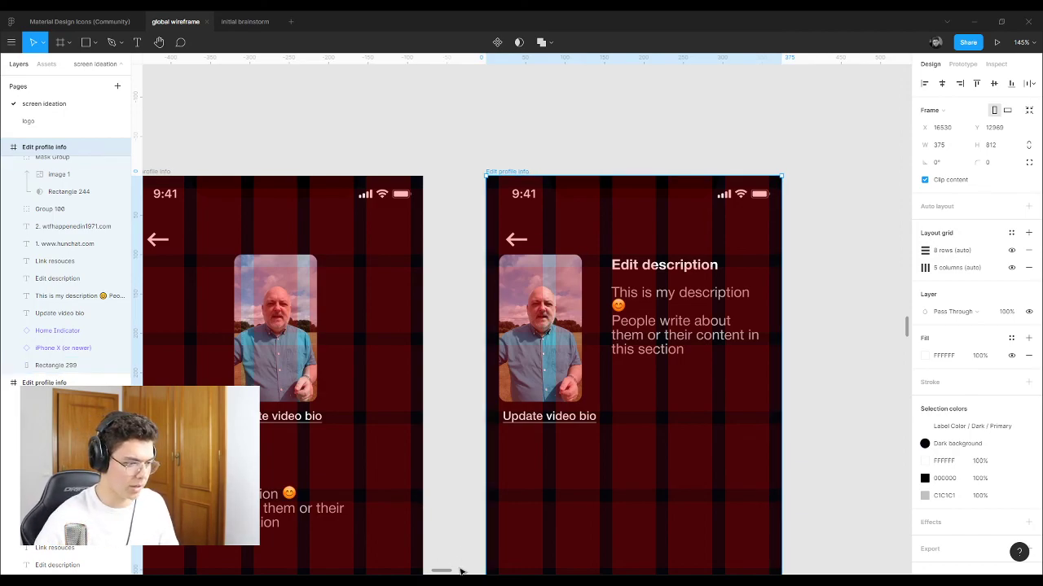
scroll(441, 573, "left", 5)
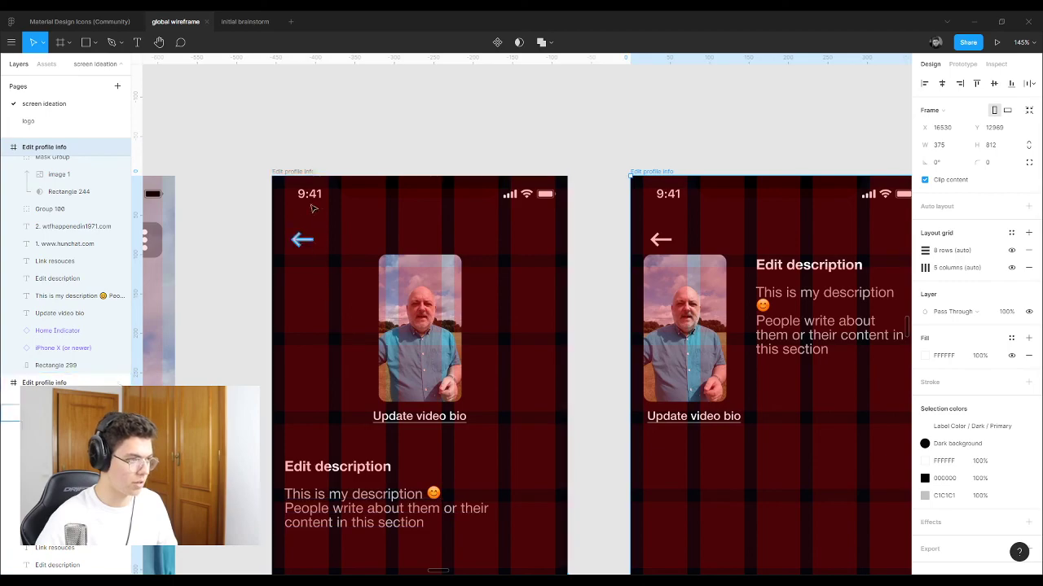
left_click(299, 174)
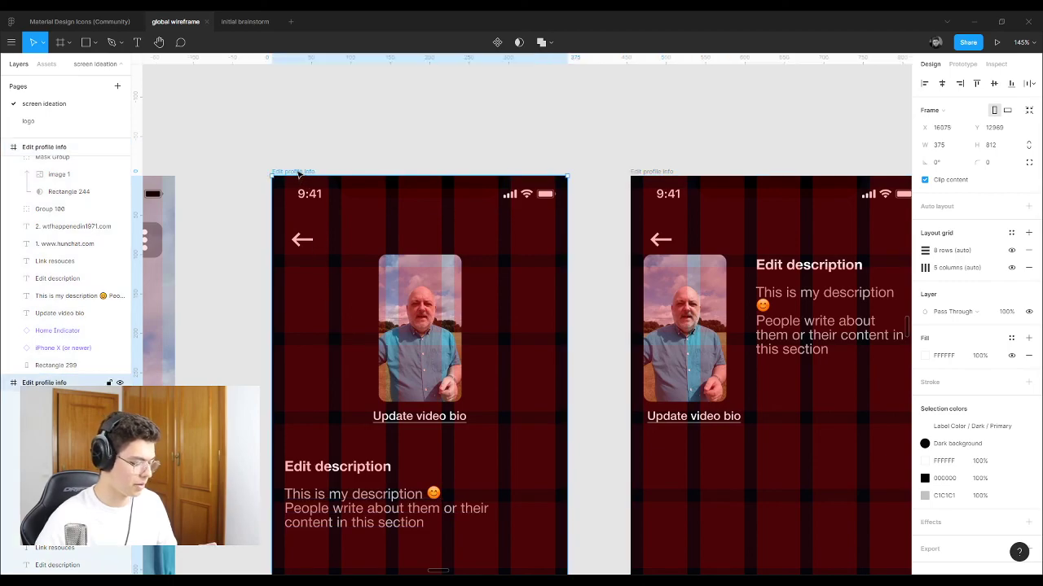
left_click(660, 173)
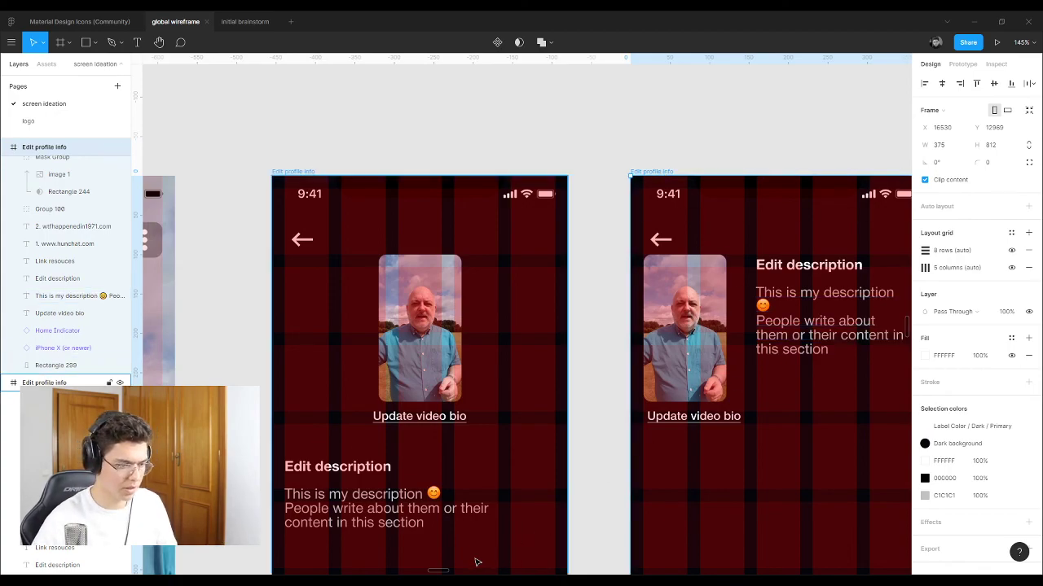
scroll(448, 572, "right", 7)
scroll(449, 572, "right", 2)
Step: Set the description font size to 15 and place Update video bio under it, beside the thumbnail
left_click(114, 296)
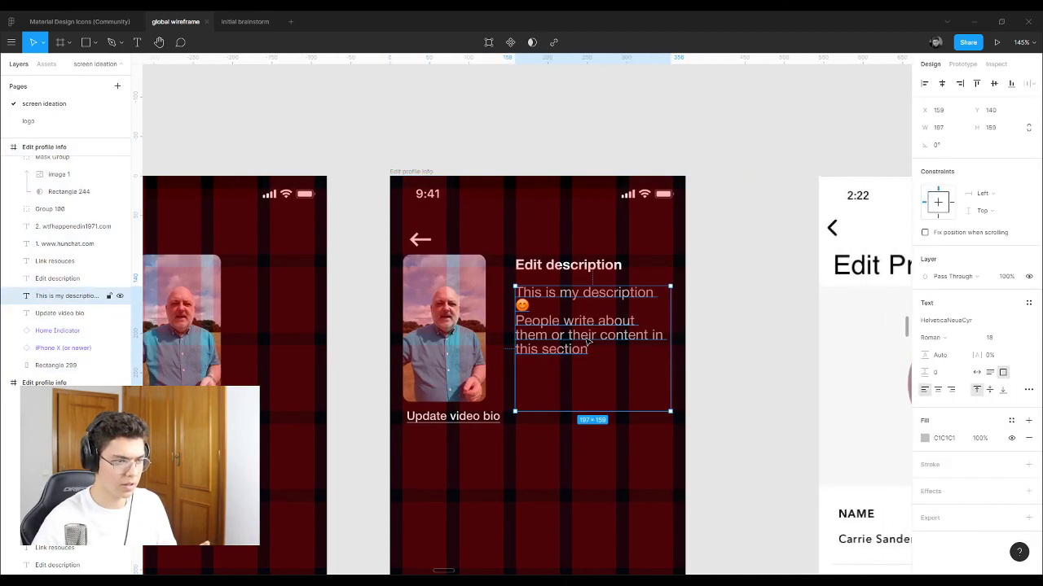
left_click(1001, 338)
type("15")
key("Return")
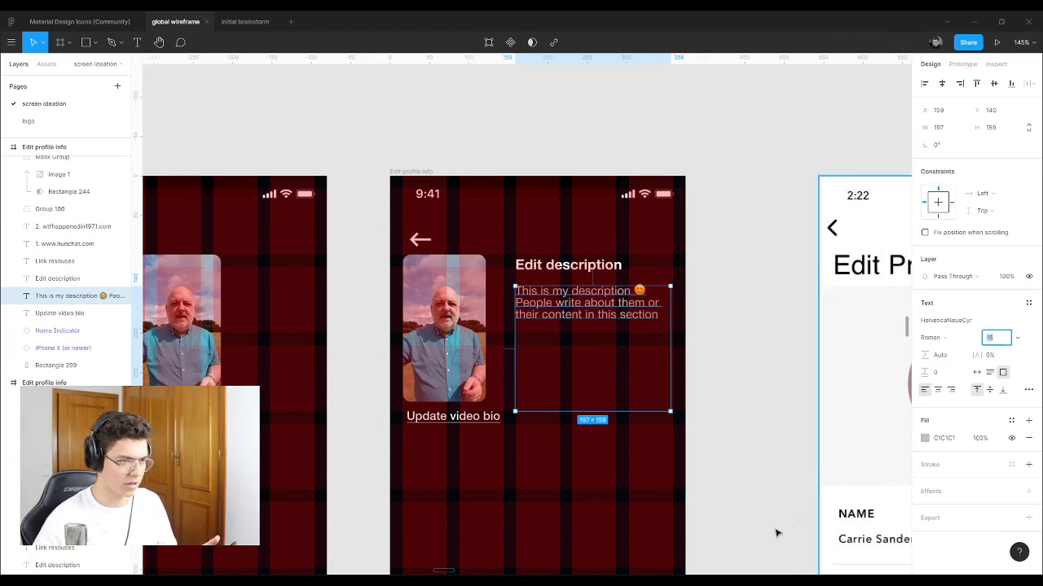
left_click(733, 434)
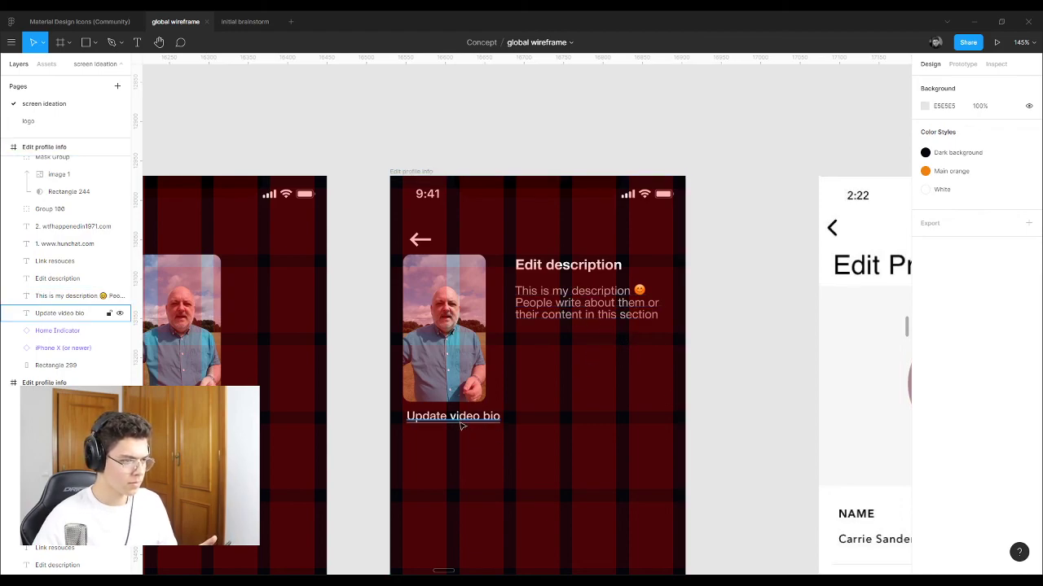
left_click_drag(460, 425, 564, 399)
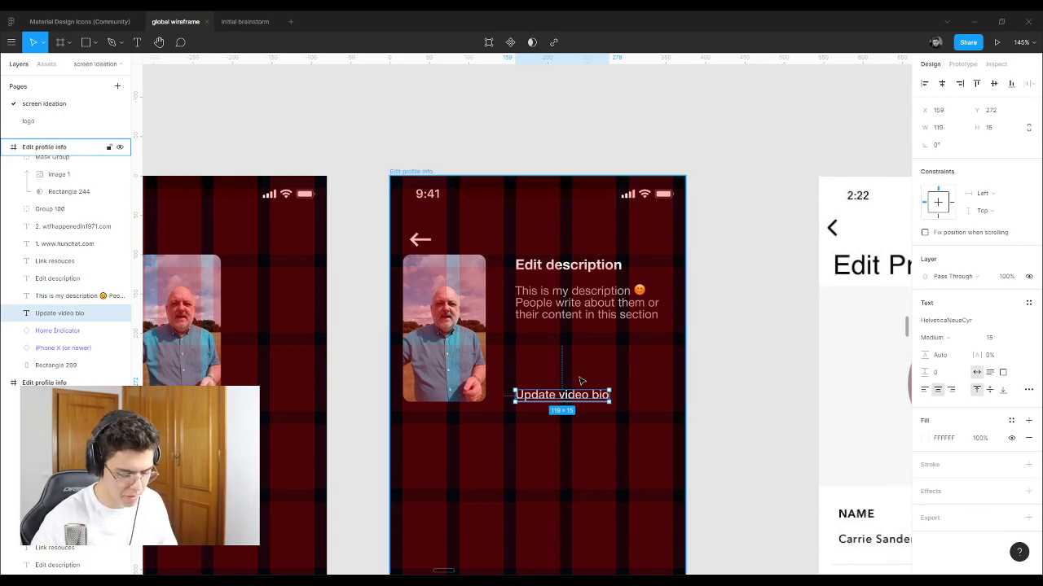
Step: Enlarge the video thumbnail, align the text layers beside it, and return Update video bio below it
left_click(462, 356)
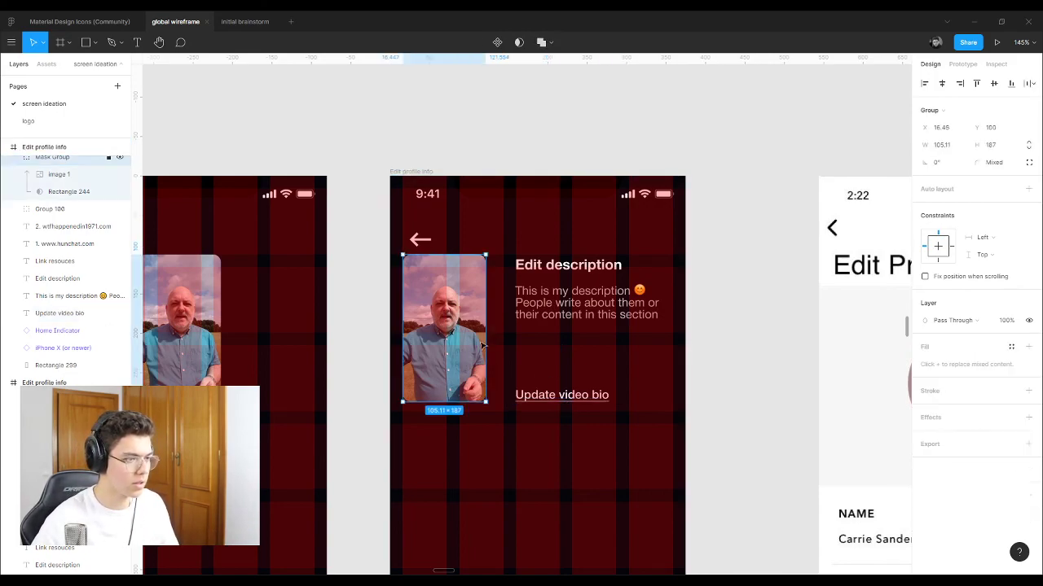
left_click_drag(484, 338, 484, 357)
left_click_drag(538, 245, 550, 356)
left_click_drag(548, 311, 547, 320)
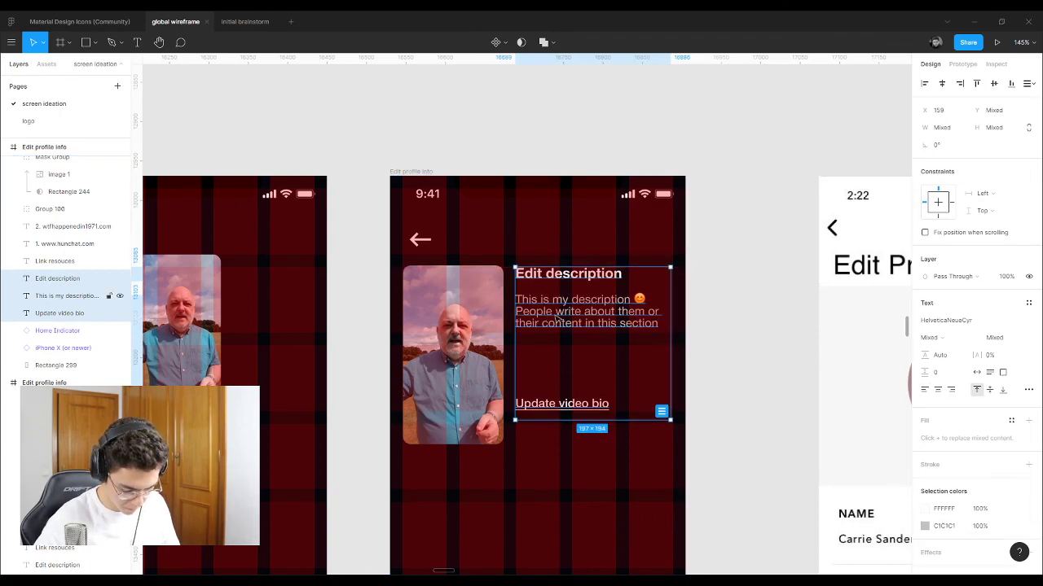
left_click(692, 363)
left_click_drag(574, 410, 465, 461)
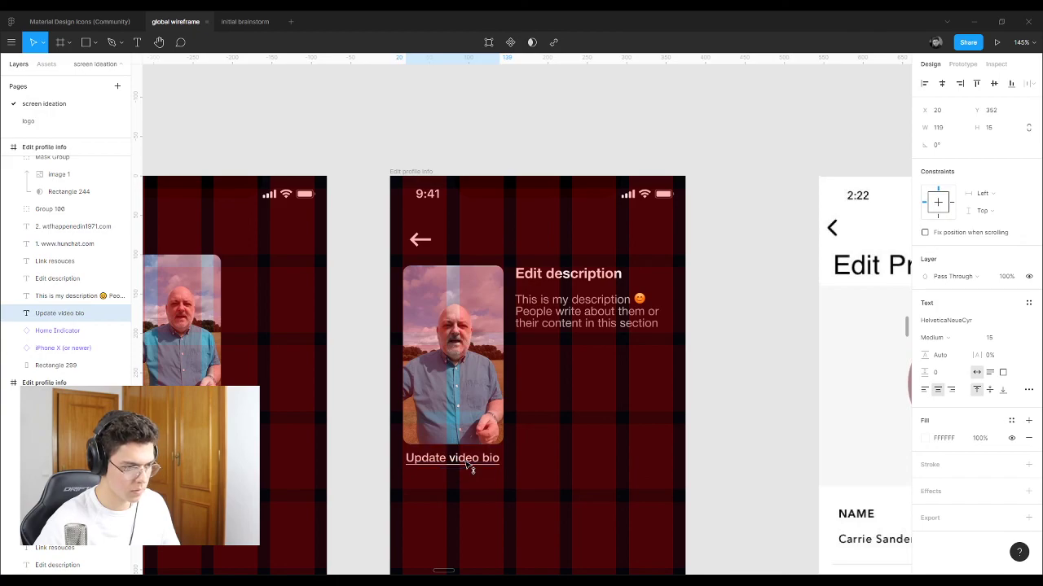
left_click(706, 369)
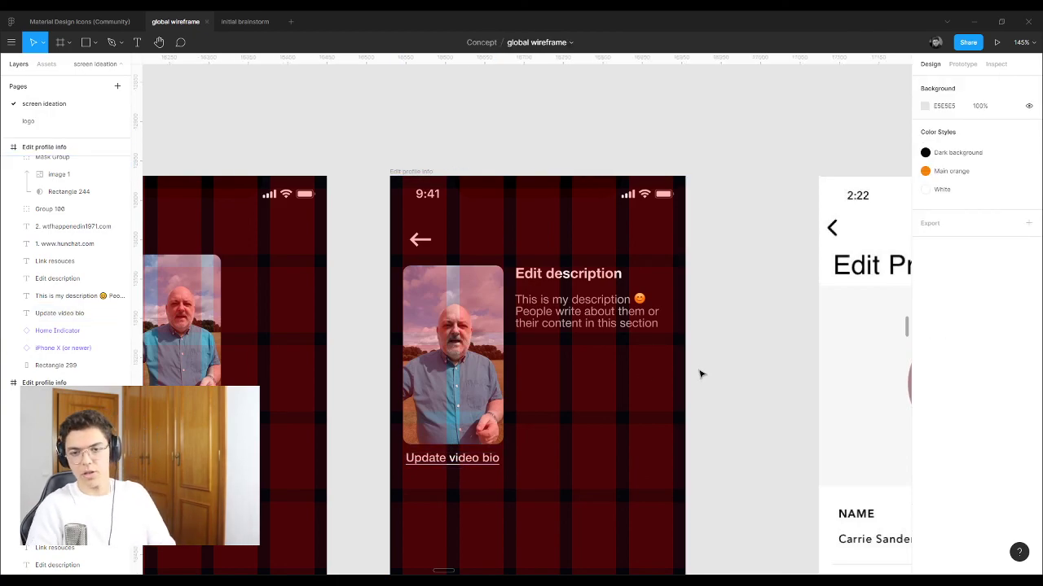
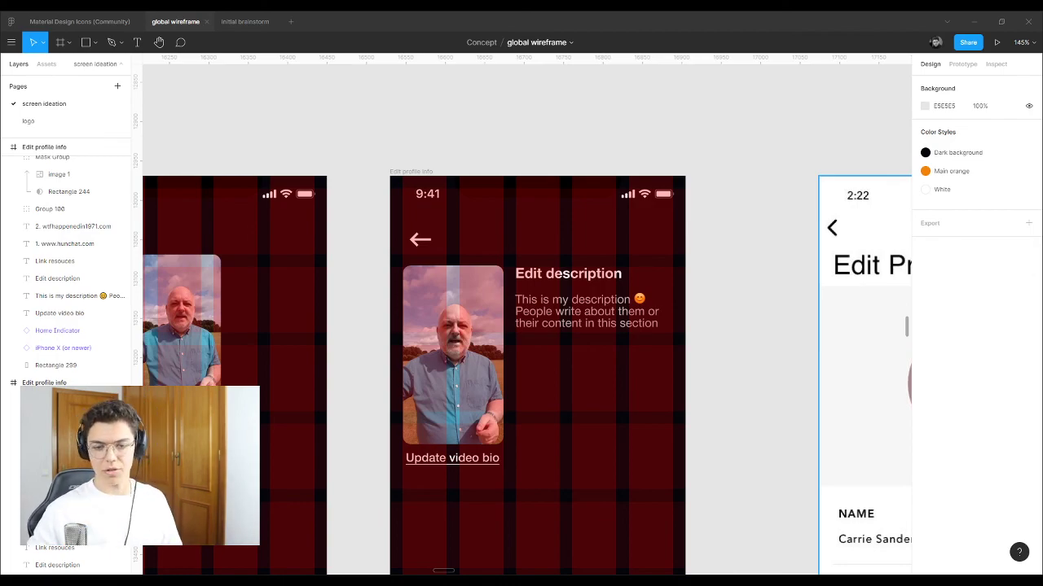
Step: Make the third frame's description text box taller, to height 185
scroll(673, 365, "down", 5)
left_click(673, 365)
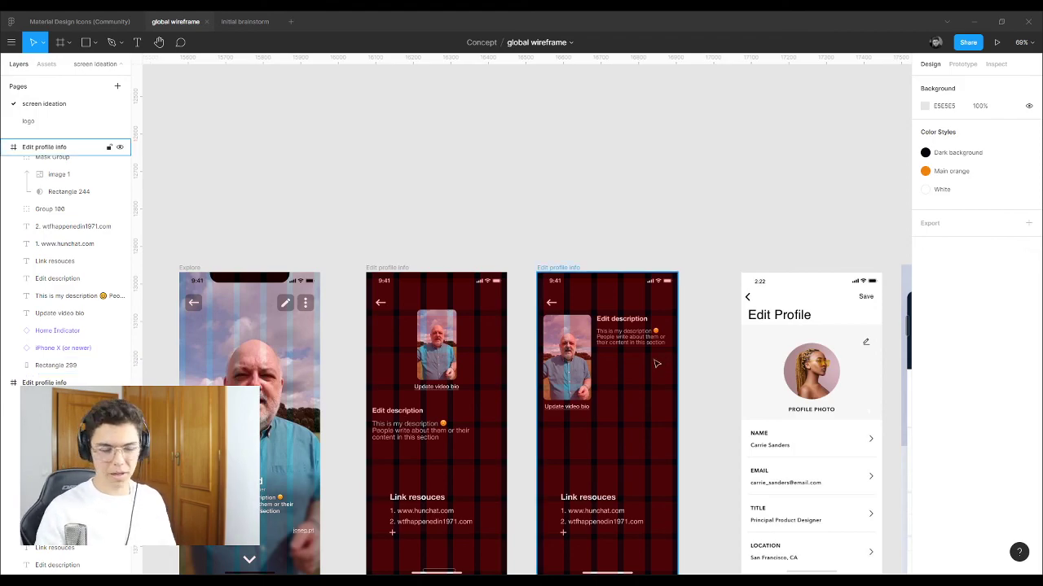
left_click(505, 382)
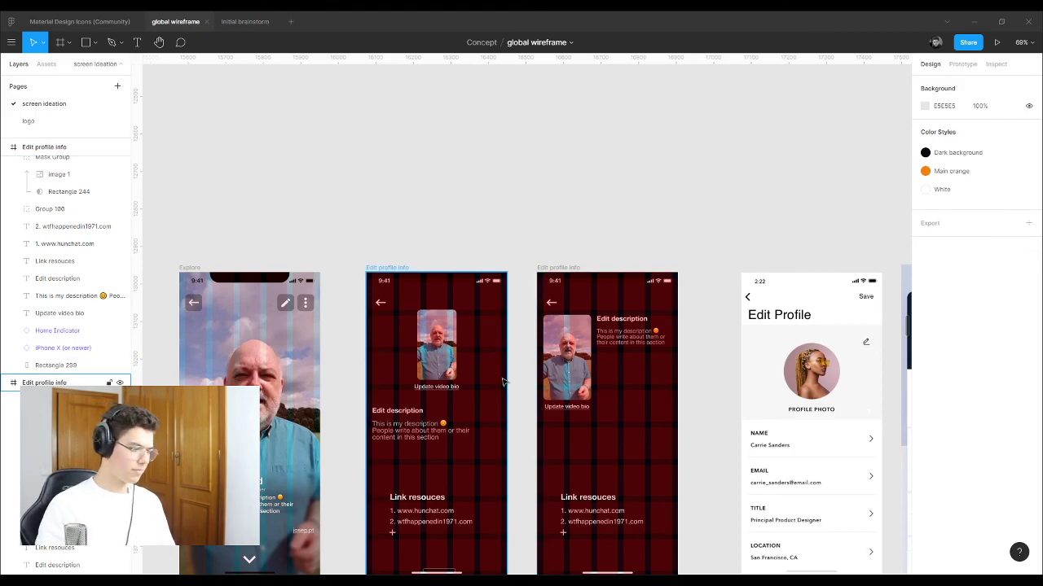
scroll(523, 383, "down", 1)
left_click(414, 470)
scroll(478, 491, "down", 2)
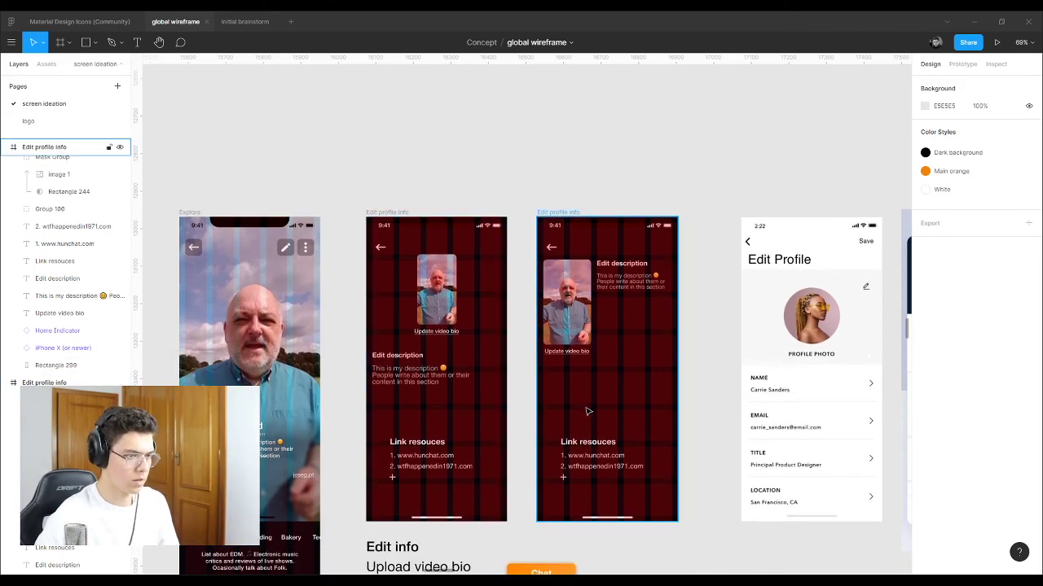
left_click(629, 303)
scroll(634, 309, "up", 3)
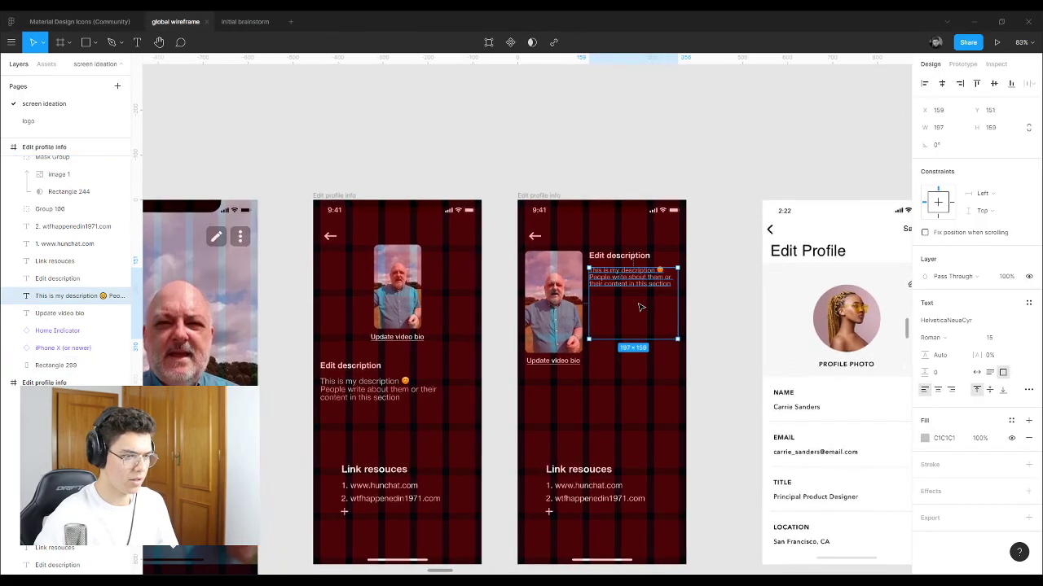
scroll(635, 309, "up", 3)
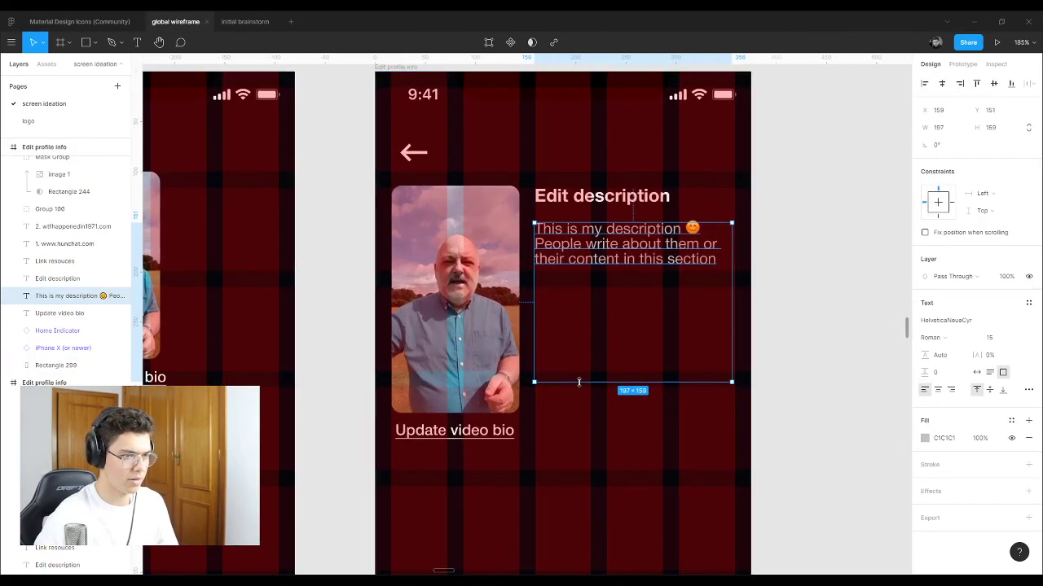
left_click_drag(577, 381, 578, 408)
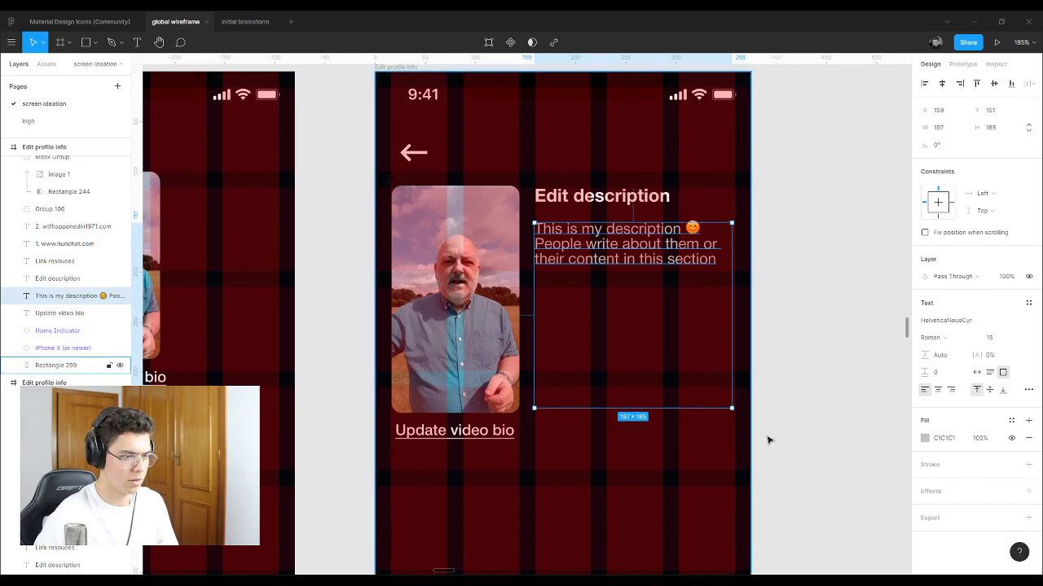
Step: Paste a second copy of the description text after the original, separated by a space
scroll(768, 438, "down", 5)
scroll(304, 452, "up", 5)
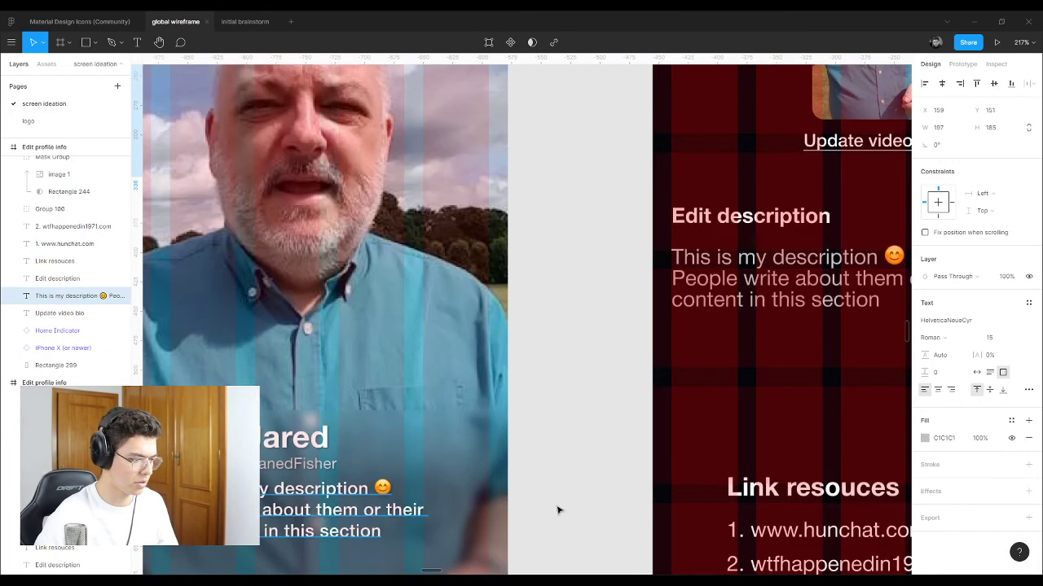
scroll(362, 513, "down", 2)
scroll(367, 521, "up", 2)
scroll(374, 505, "down", 5)
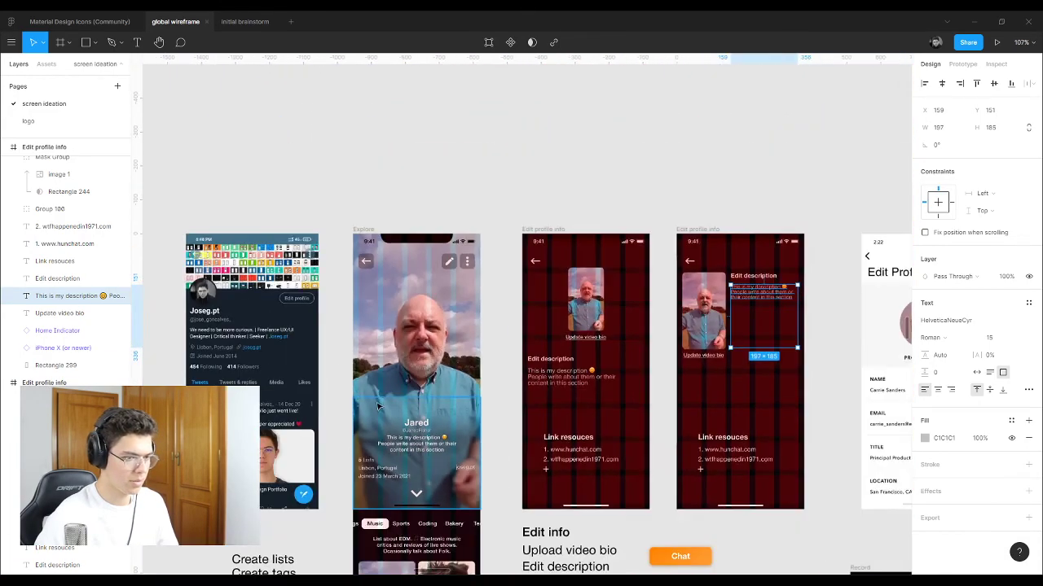
scroll(773, 293, "up", 2)
scroll(784, 308, "up", 4)
double_click(794, 296)
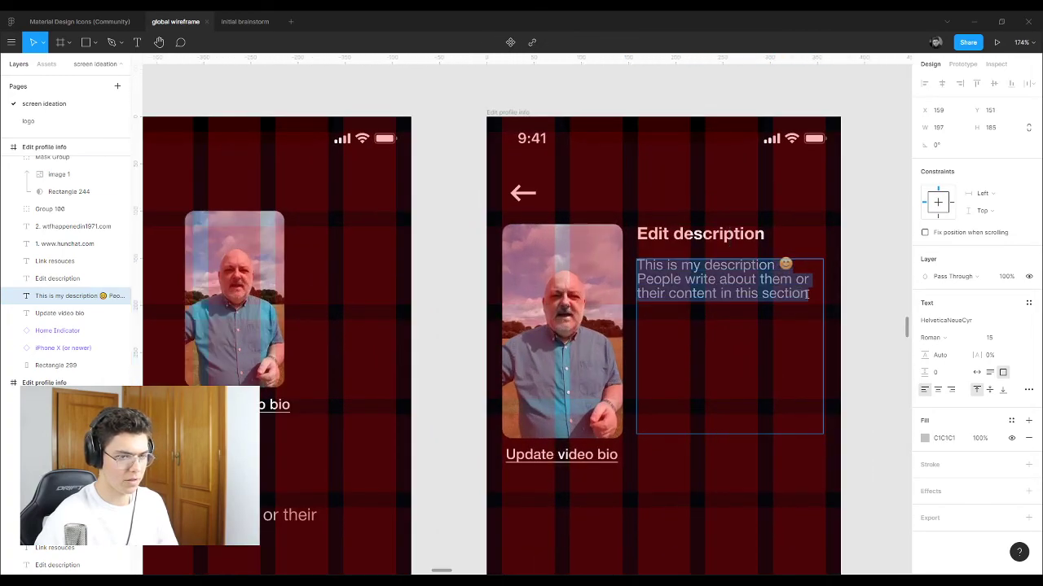
left_click_drag(808, 295, 634, 260)
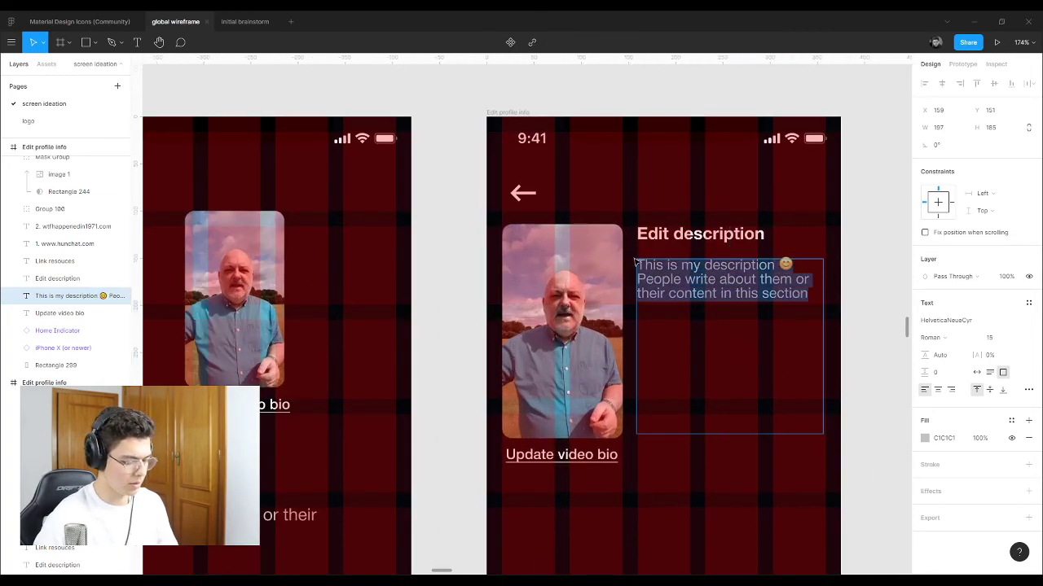
key("ctrl+c")
key("Right")
key("ctrl+v")
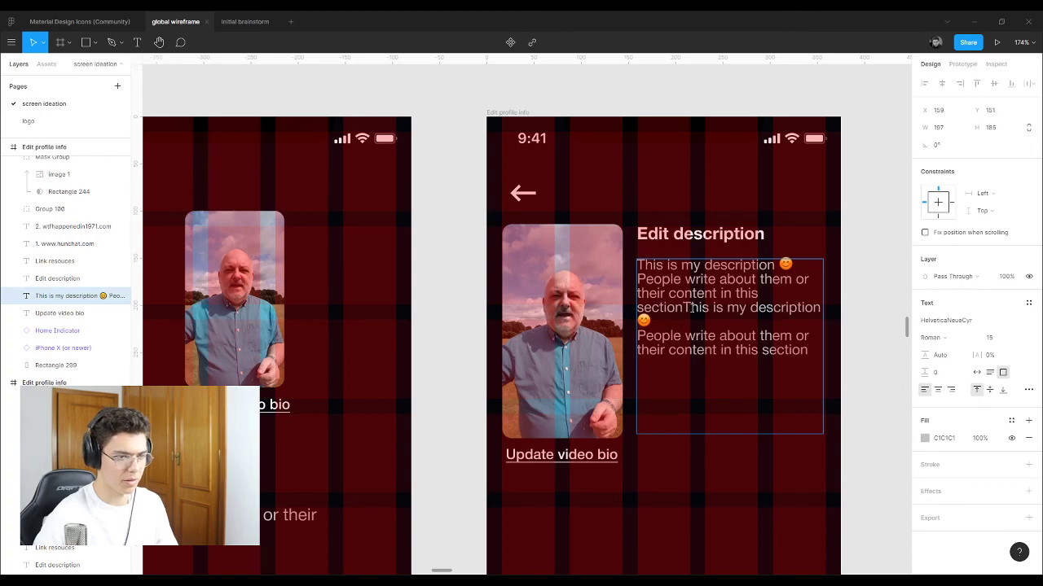
left_click(684, 308)
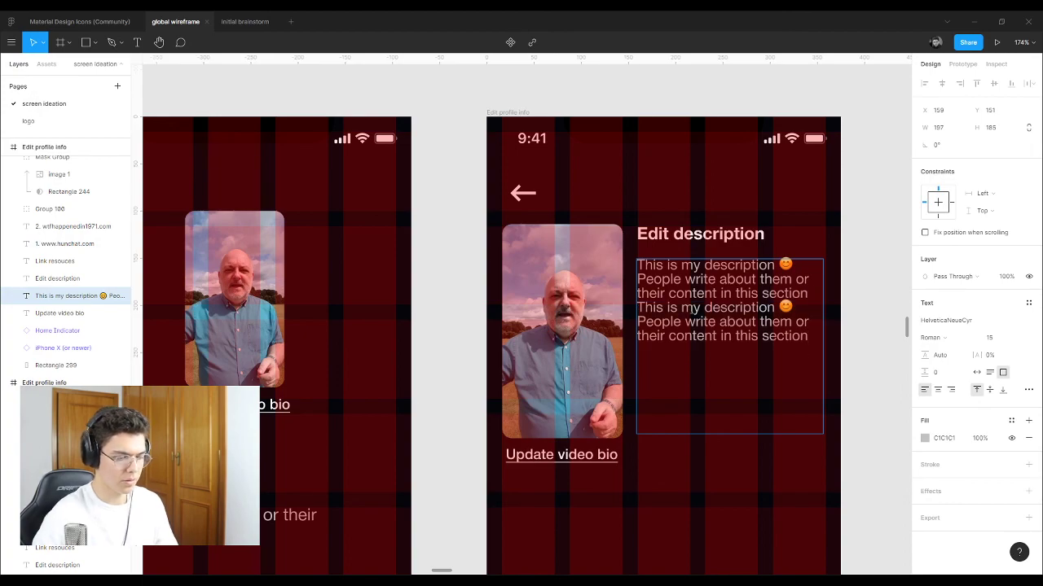
key("Escape")
scroll(756, 366, "down", 10, "ctrl")
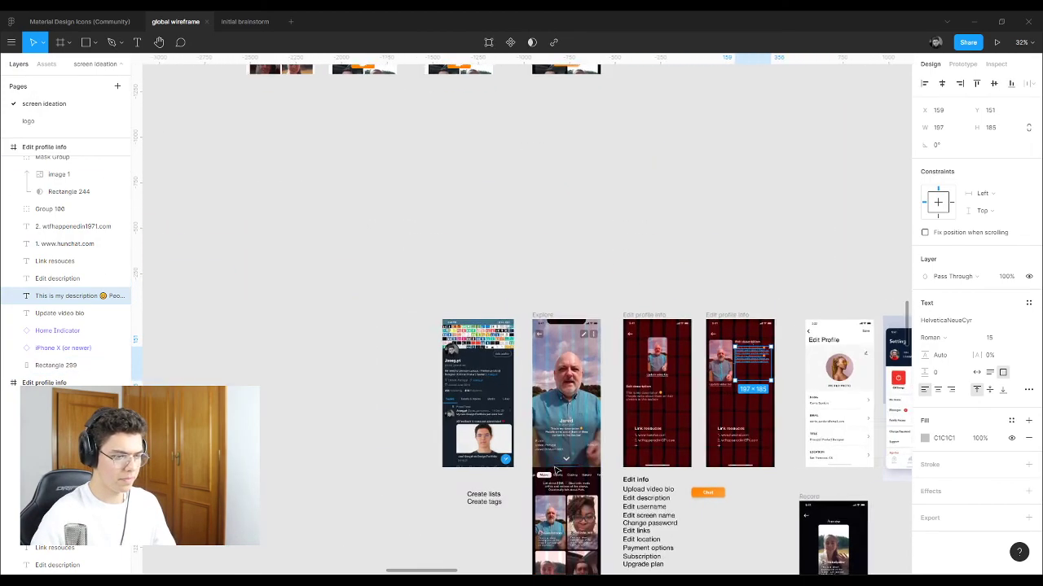
scroll(555, 469, "up", 8, "ctrl")
Step: Paste a second copy of the Explore screen's description text after itself
left_click(622, 405)
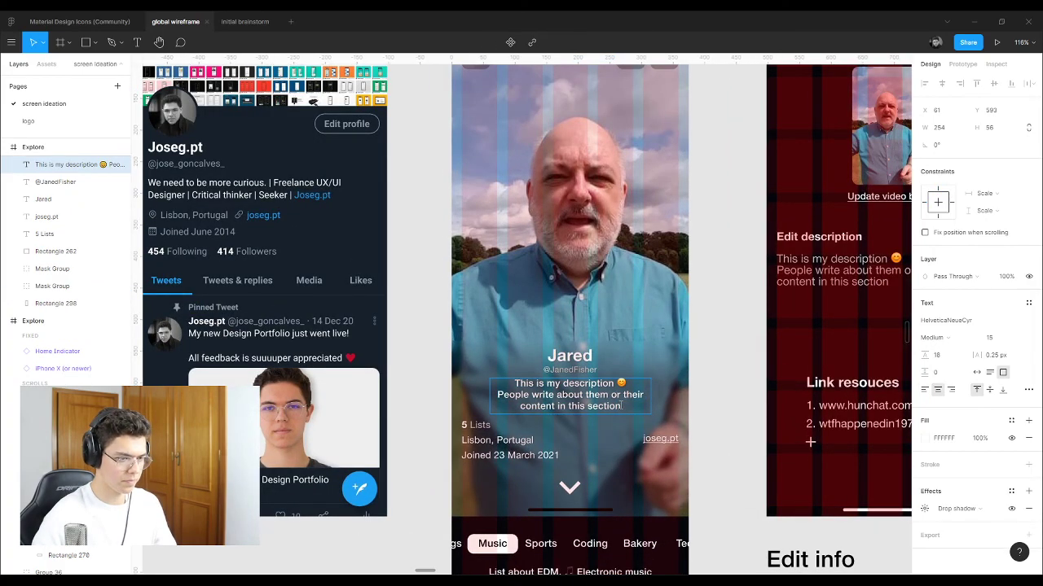
left_click_drag(622, 406, 494, 382)
key("ctrl+c")
key("Right")
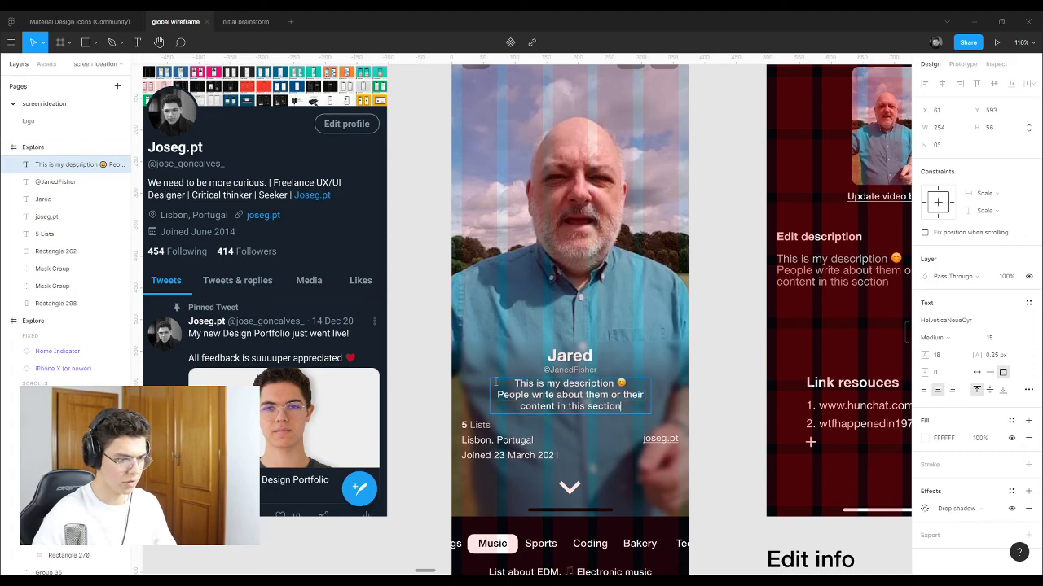
key("ctrl+v")
left_click(599, 404)
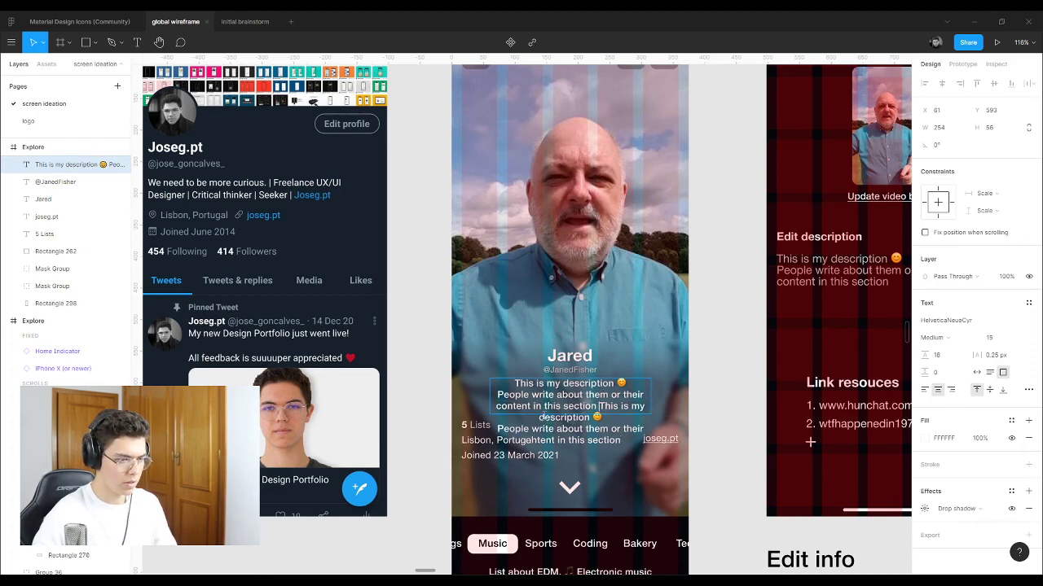
key("Escape")
Step: Make the Explore description box taller (height 108) and move it up with the name and handle
left_click_drag(570, 416, 572, 443)
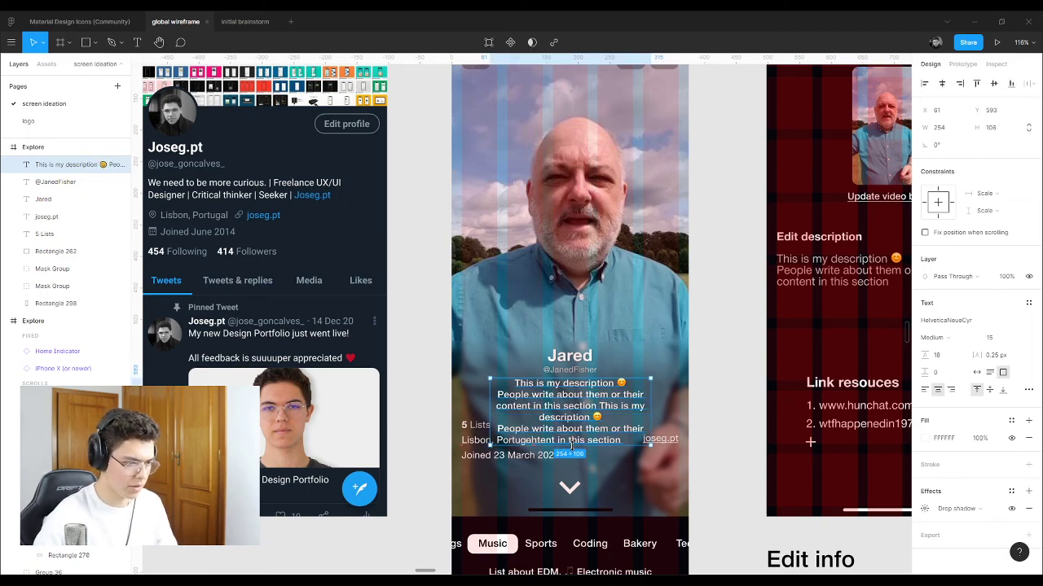
left_click(570, 370, "shift")
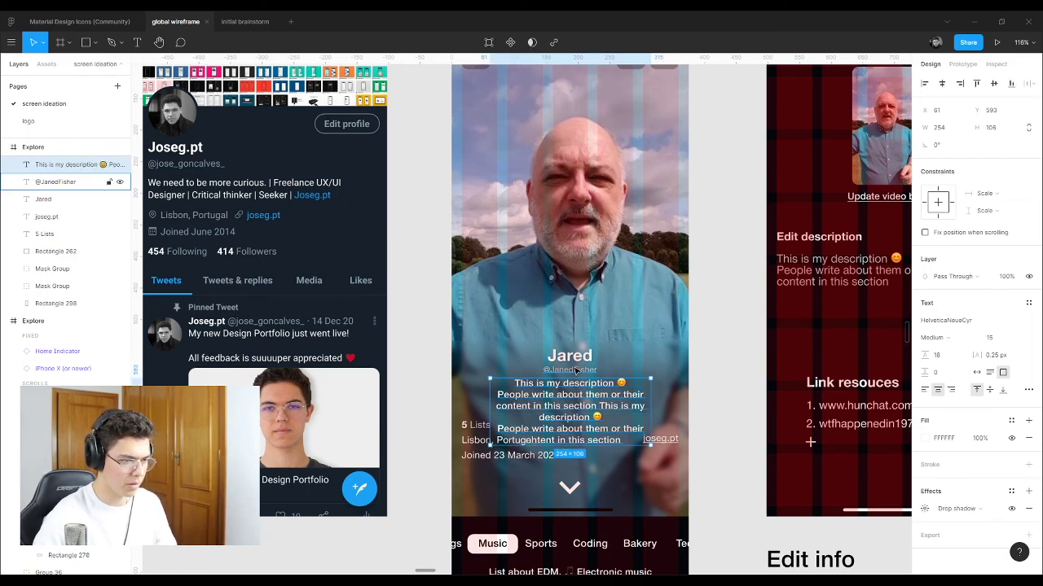
left_click(570, 356, "shift")
left_click_drag(591, 413, 596, 379)
Step: Join the repeated Explore description into one continuous paragraph
left_click(552, 386)
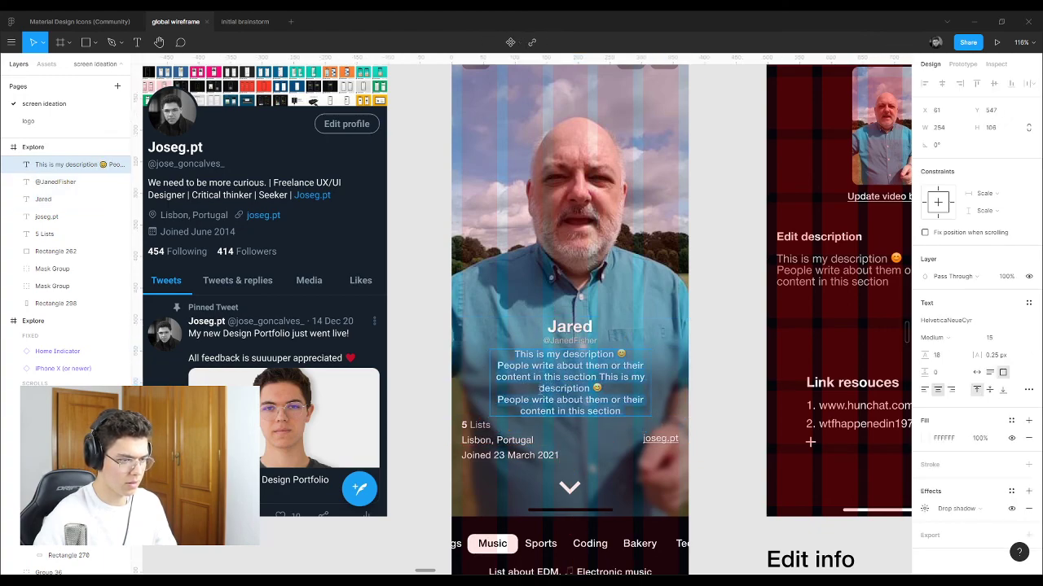
double_click(544, 389)
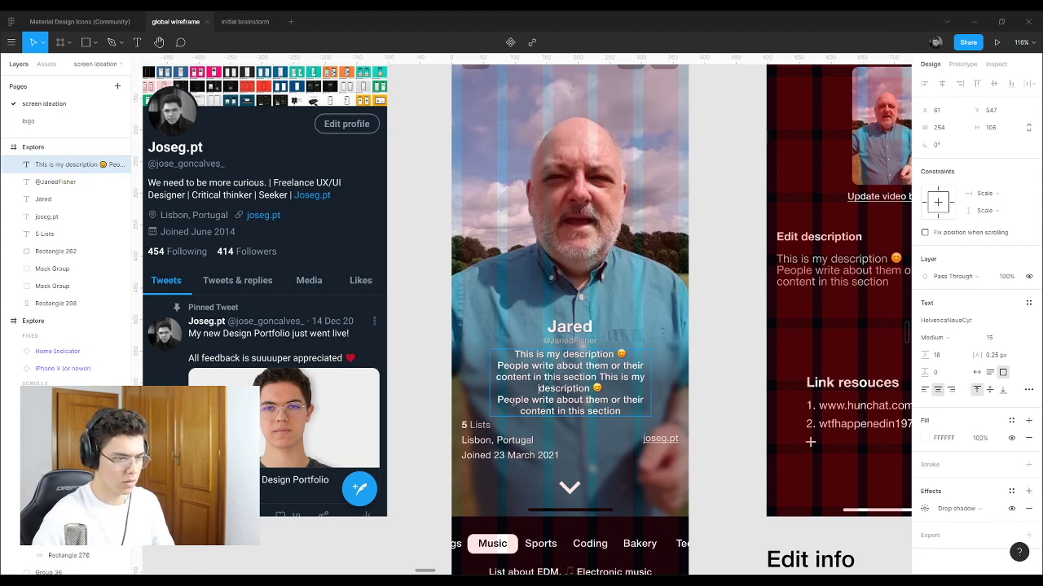
key("BackSpace")
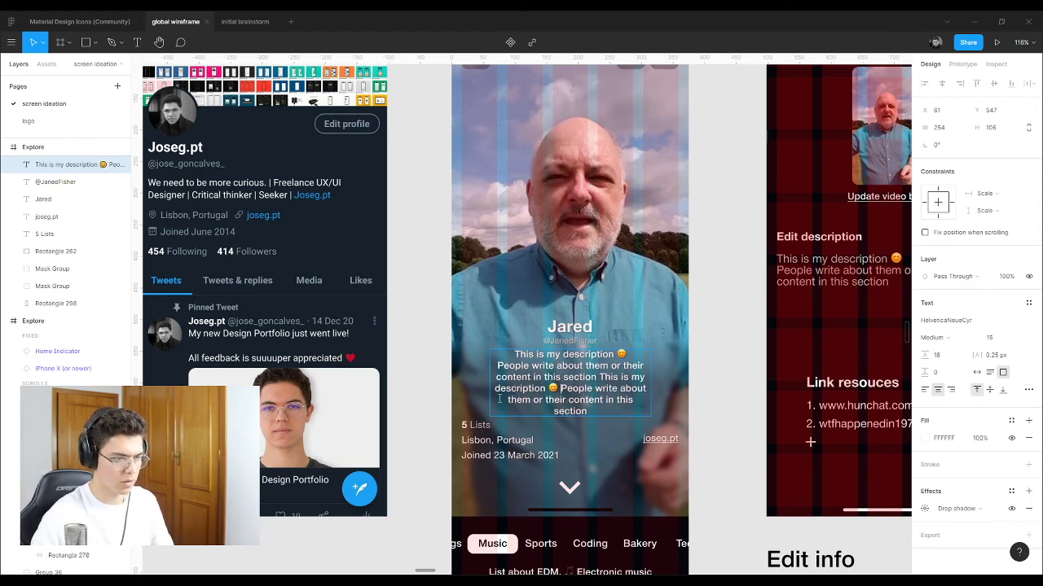
key("Escape")
key("Escape")
scroll(472, 352, "down", 5)
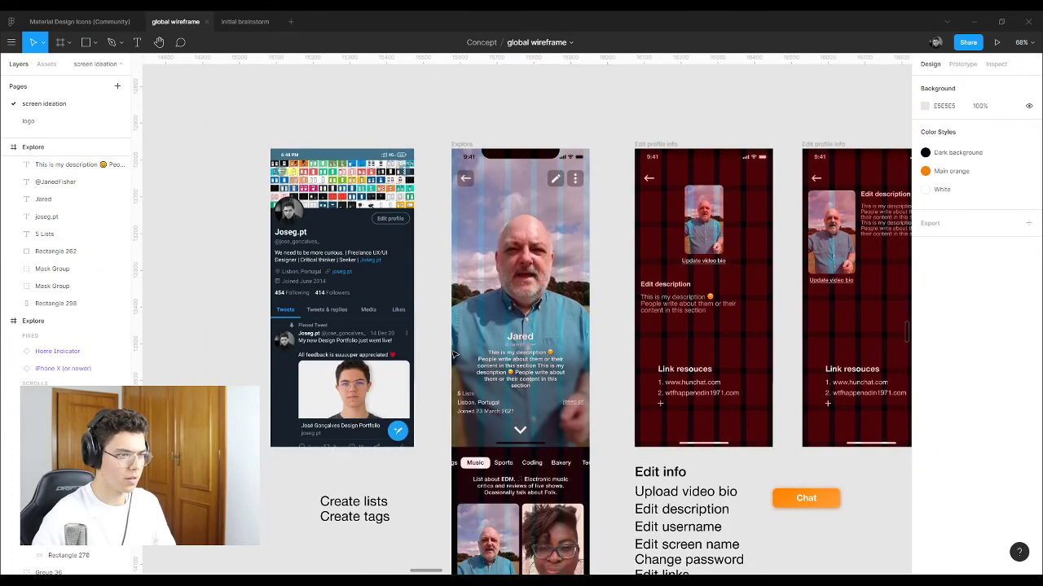
scroll(471, 352, "down", 3)
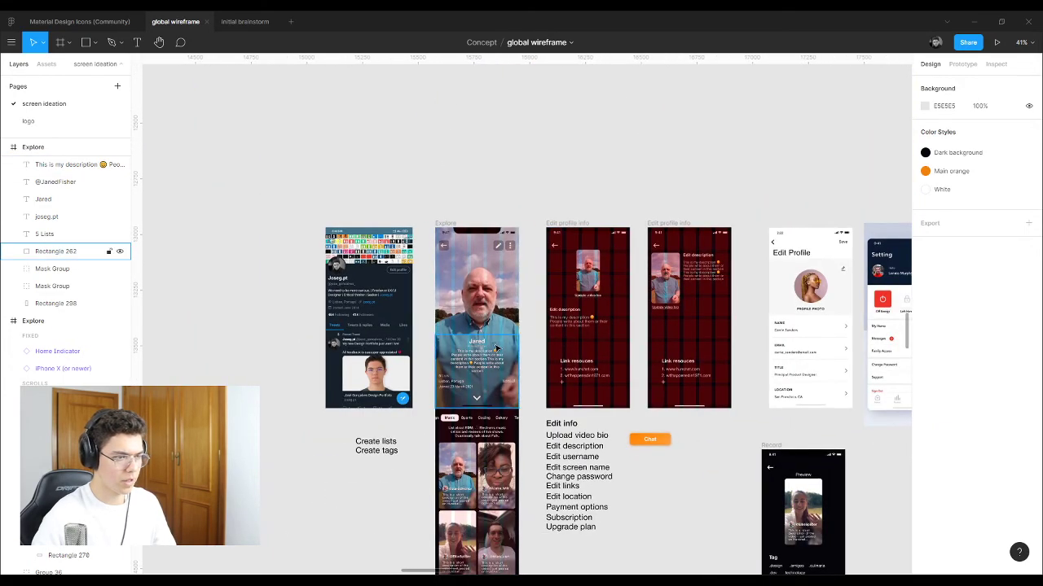
scroll(619, 305, "up", 2)
Step: Delete the trailing 'People write about' paragraph from the side-by-side frame's description
scroll(700, 296, "up", 5)
left_click(765, 260)
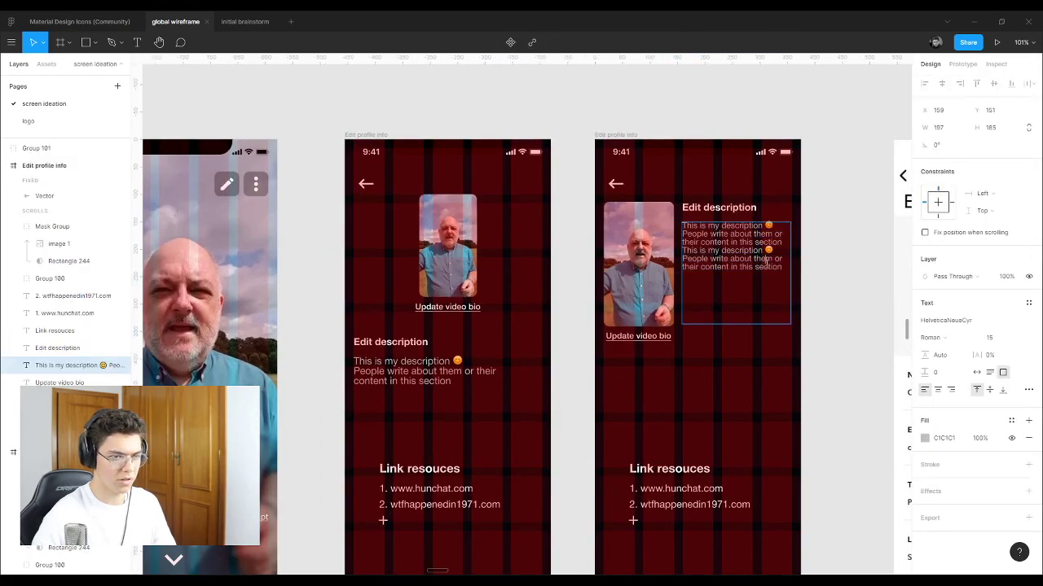
left_click_drag(782, 267, 678, 260)
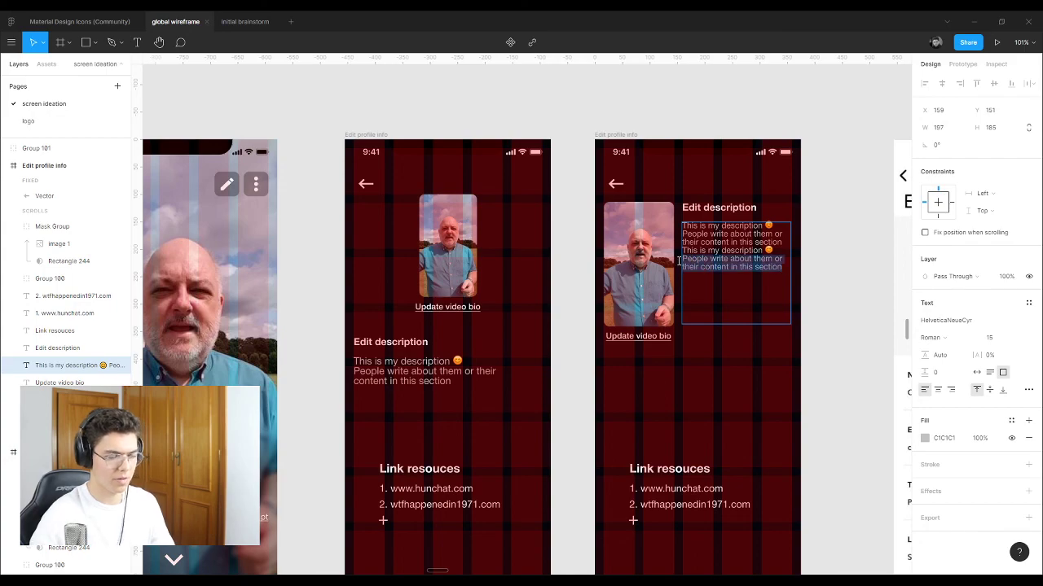
key("BackSpace")
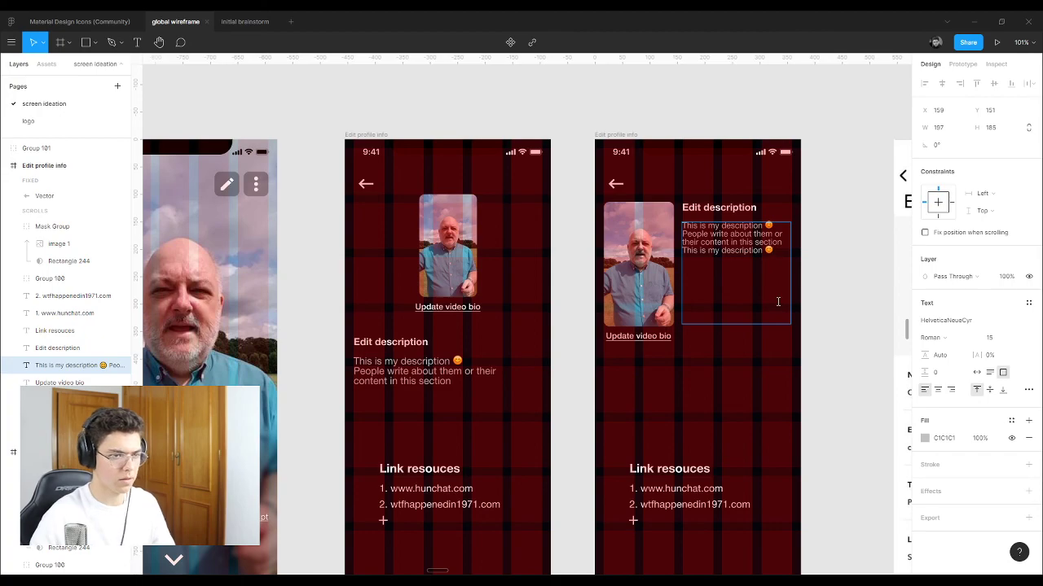
scroll(778, 301, "down", 5)
scroll(533, 384, "up", 10)
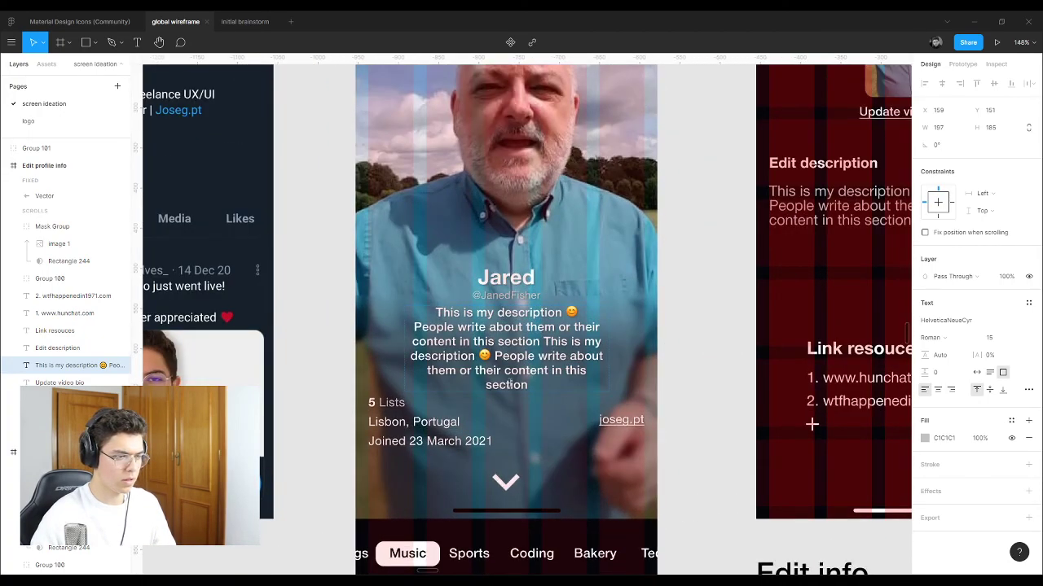
Step: Delete the repeated 'People write about' paragraph from the Explore description
left_click(533, 384)
left_click_drag(533, 384, 496, 356)
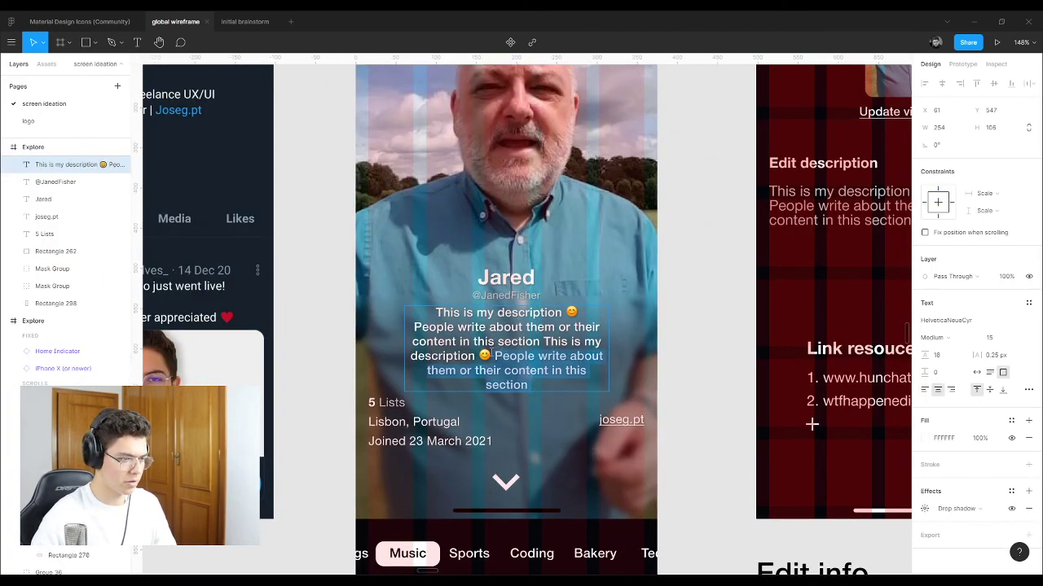
key("BackSpace")
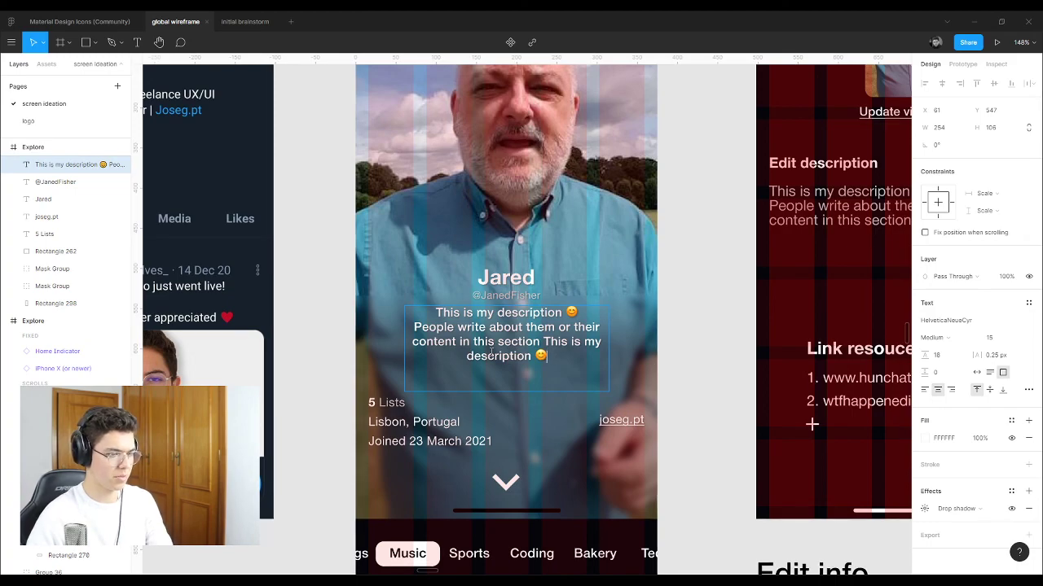
key("Escape")
Step: Shorten the Explore description box to fit, then select the handle, name and Rectangle 262
left_click_drag(515, 391, 535, 365)
left_click(509, 295, "shift")
left_click(513, 279, "shift")
left_click(569, 328)
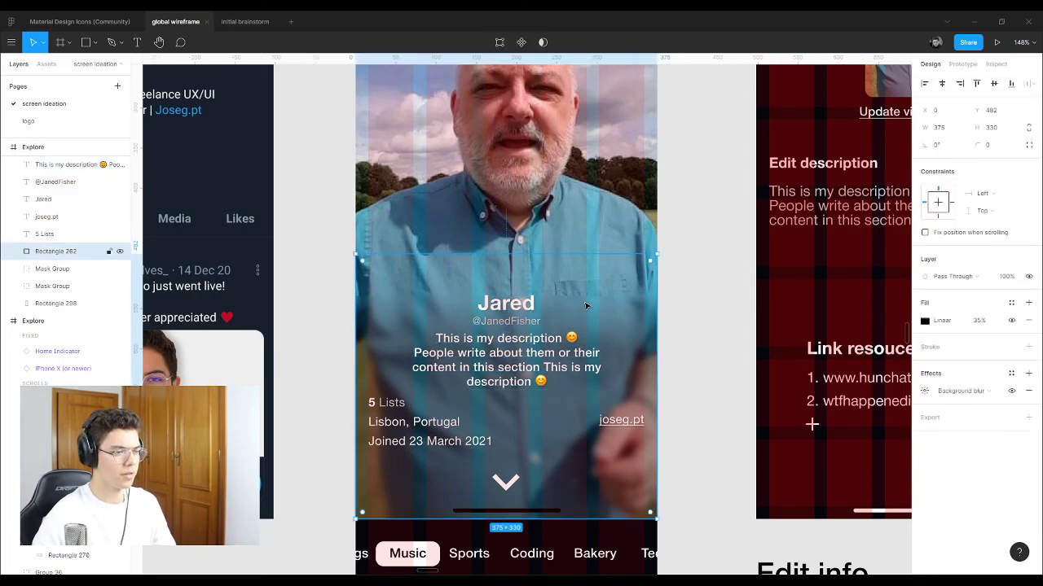
scroll(585, 306, "down", 3)
key("Escape")
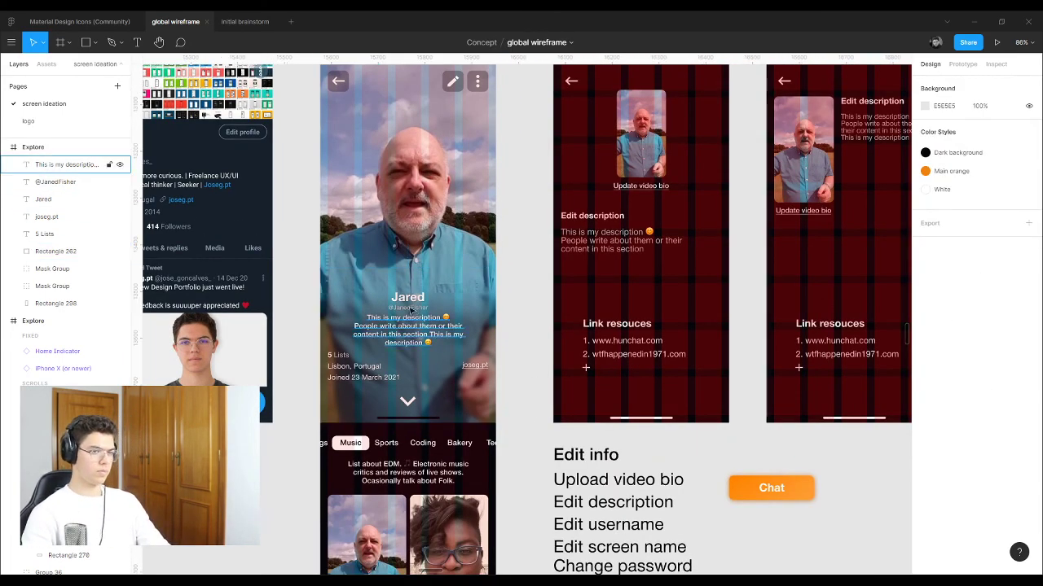
scroll(411, 312, "down", 3)
scroll(668, 214, "up", 6)
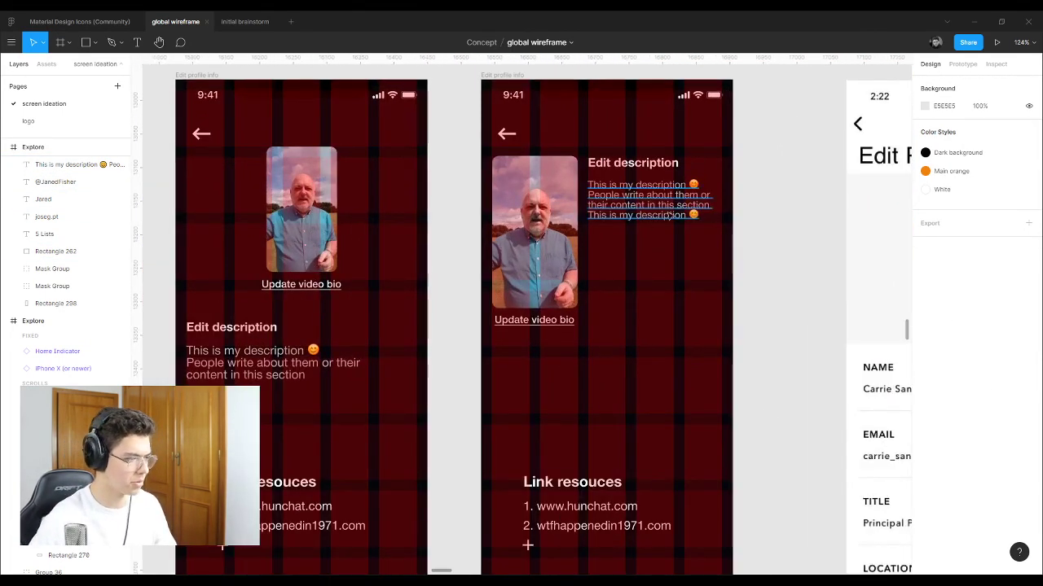
scroll(668, 214, "down", 3)
scroll(600, 214, "up", 8)
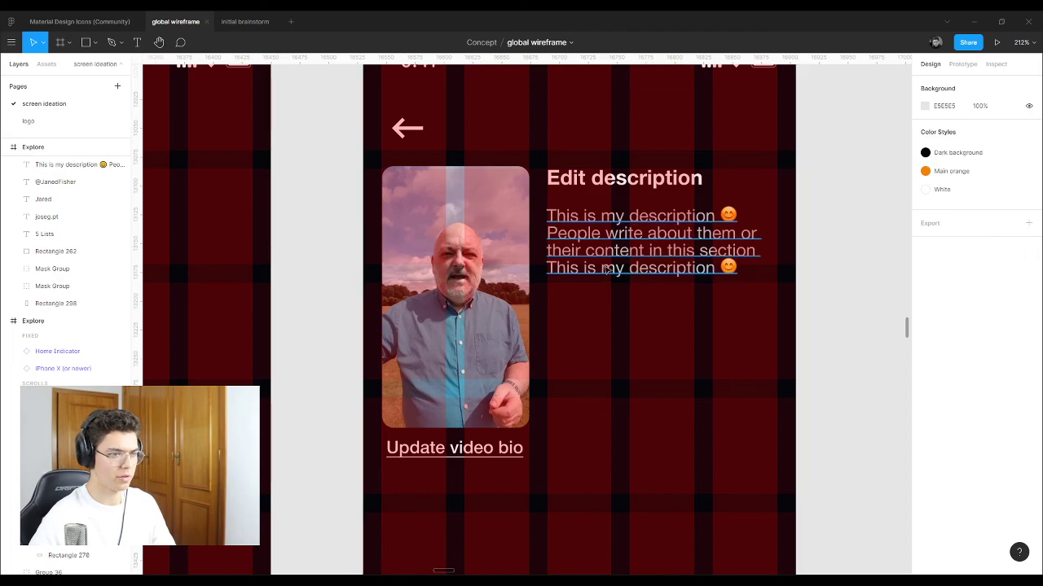
scroll(633, 384, "down", 3)
scroll(668, 353, "down", 5)
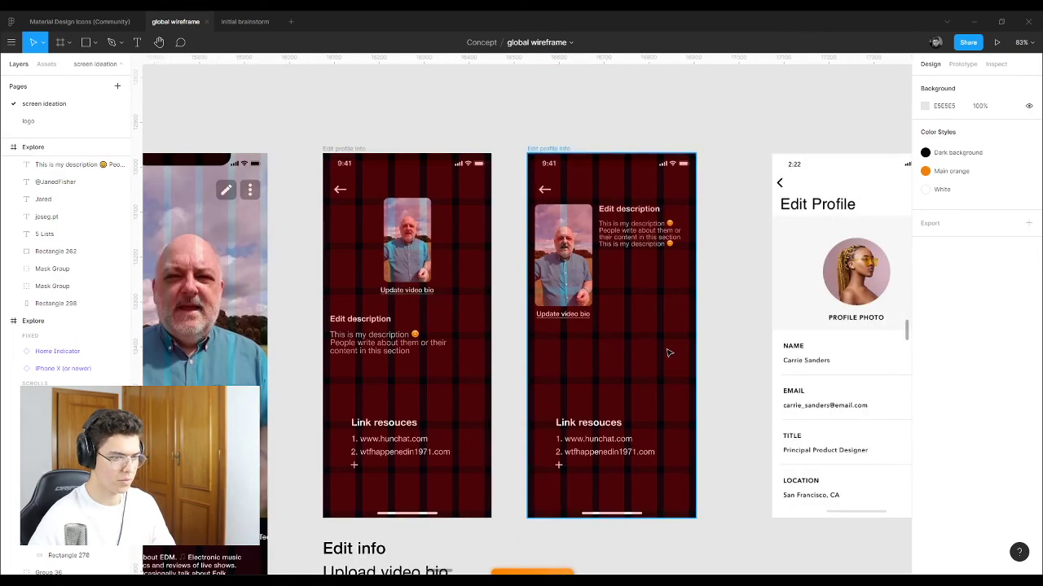
scroll(470, 310, "down", 5)
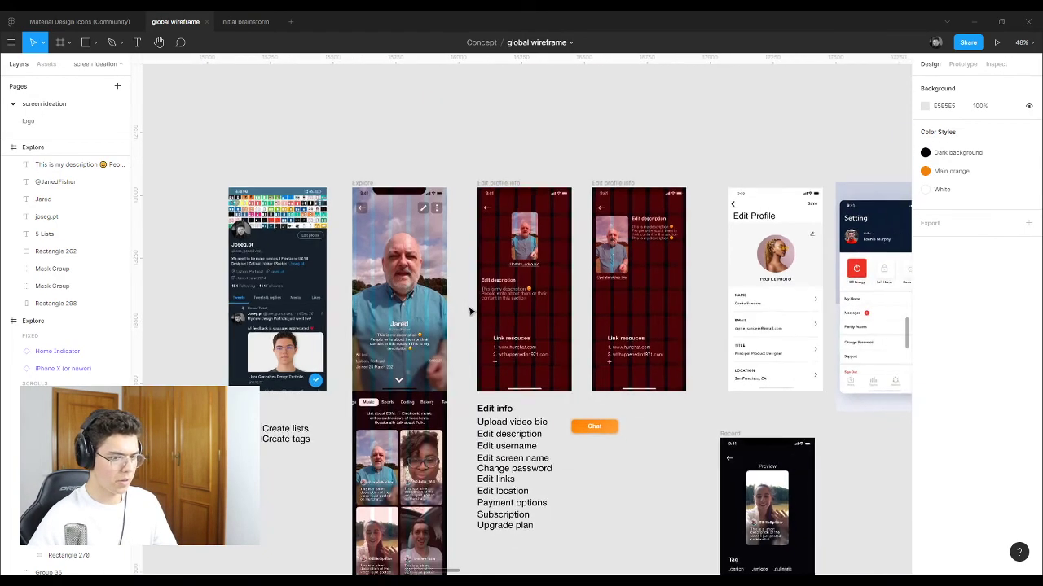
scroll(374, 318, "up", 3)
scroll(374, 318, "up", 5)
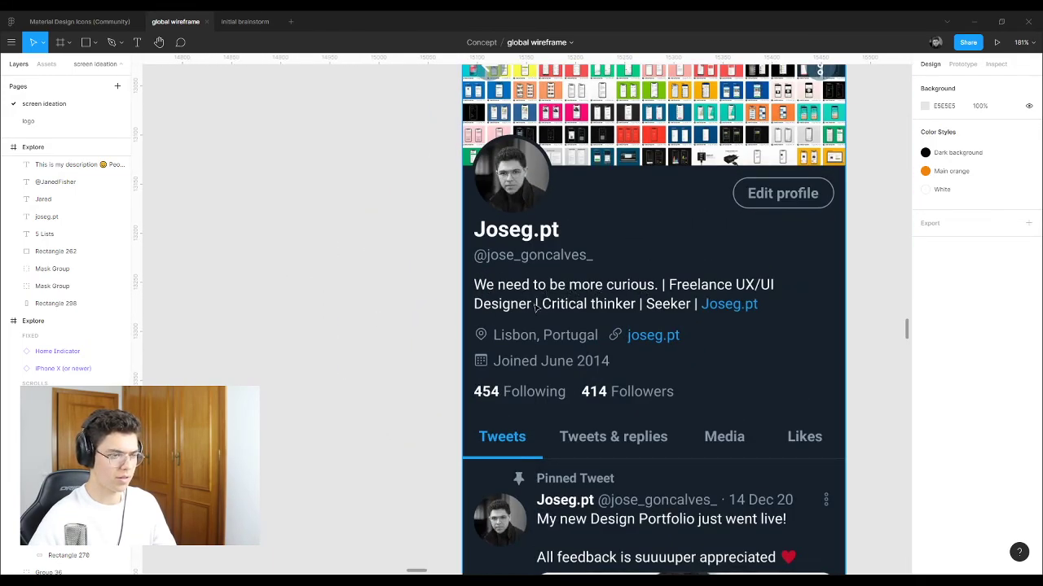
scroll(293, 334, "down", 10)
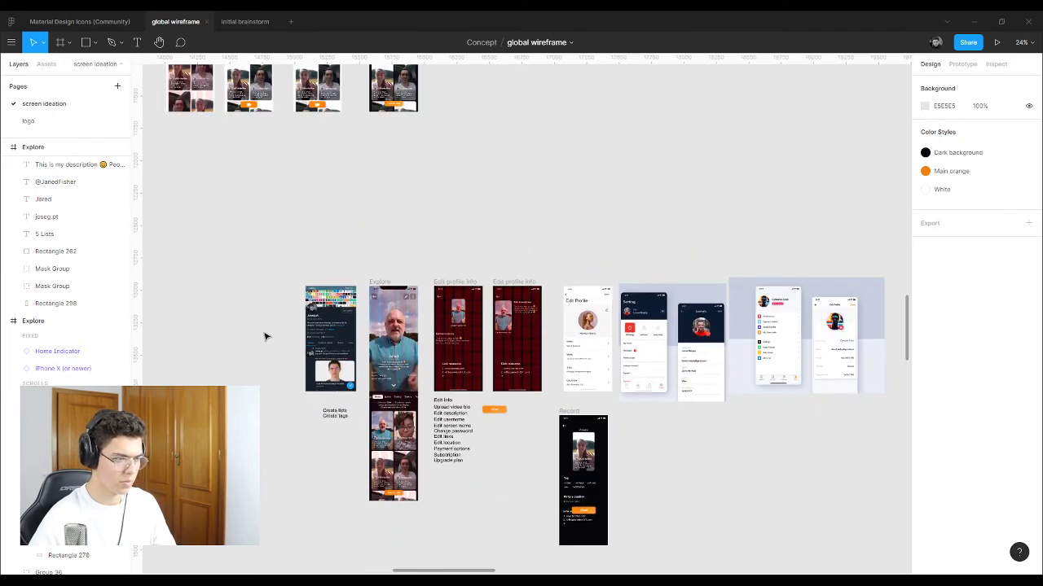
scroll(393, 264, "up", 3)
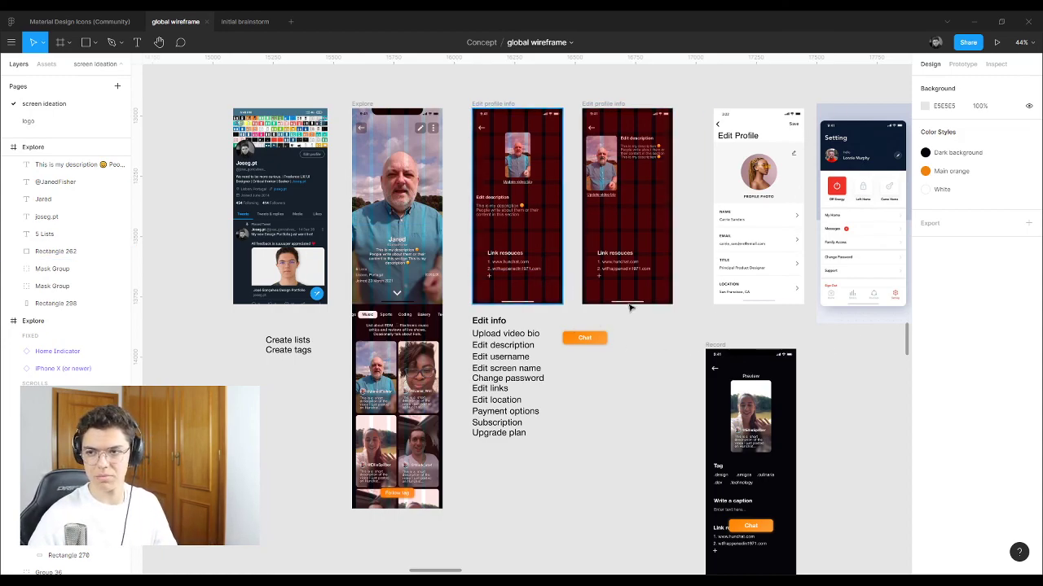
scroll(631, 308, "up", 5)
scroll(391, 330, "down", 1)
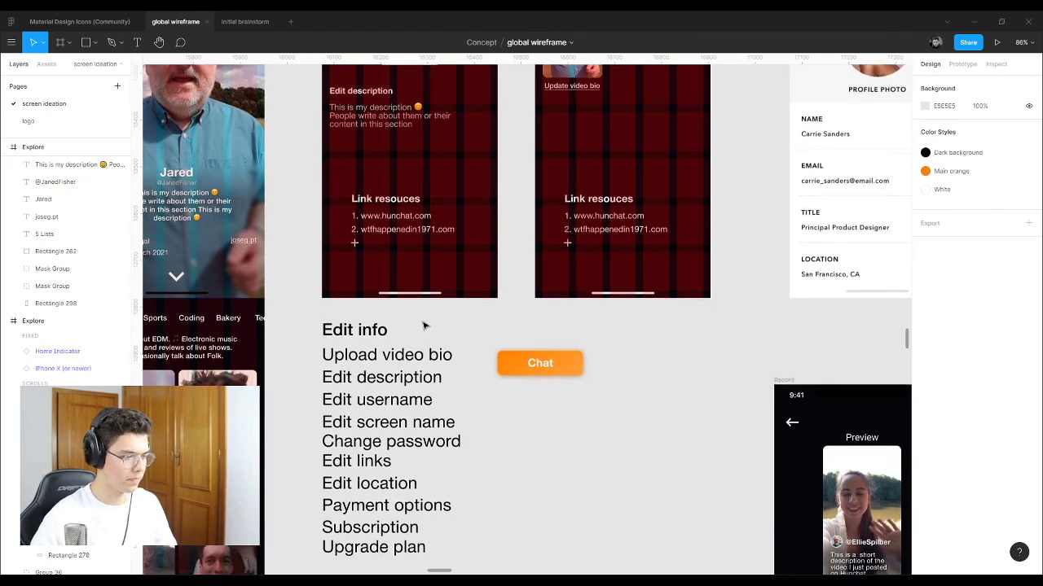
scroll(422, 325, "down", 2)
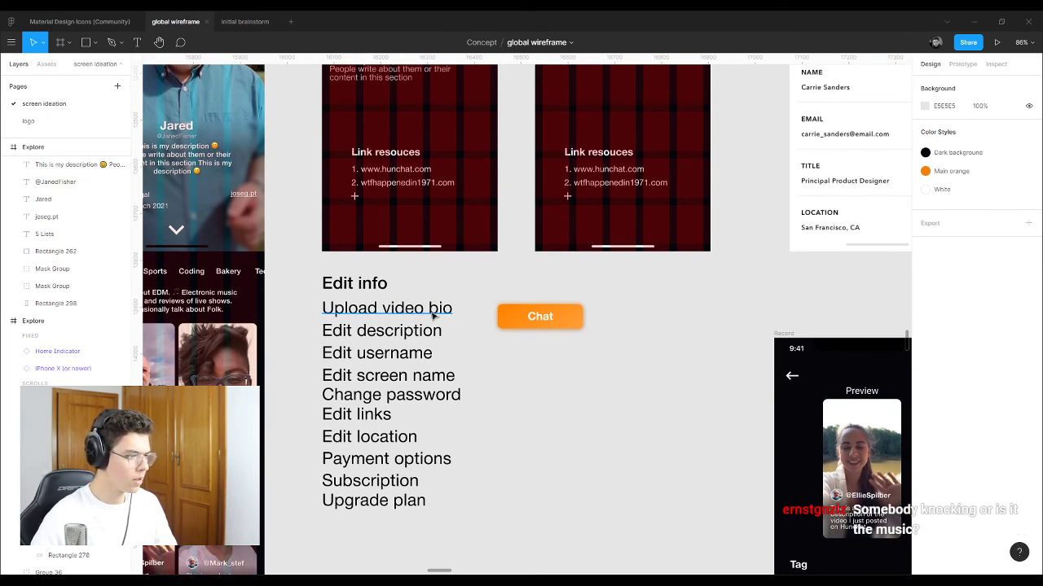
scroll(285, 310, "up", 3)
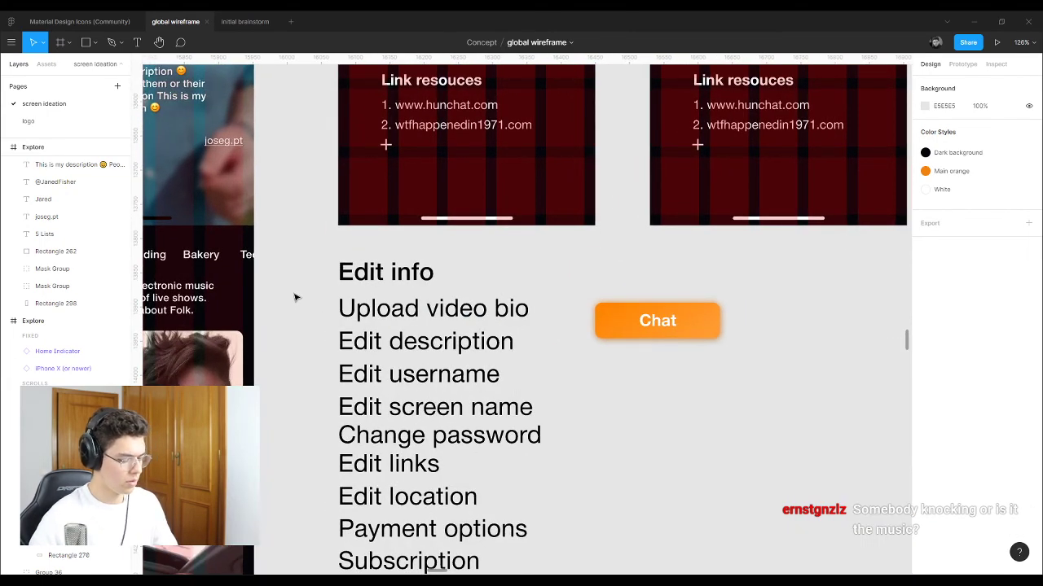
Step: Draw a small bright green square to the left of 'Upload video bio'
key("r")
left_click_drag(319, 297, 332, 319)
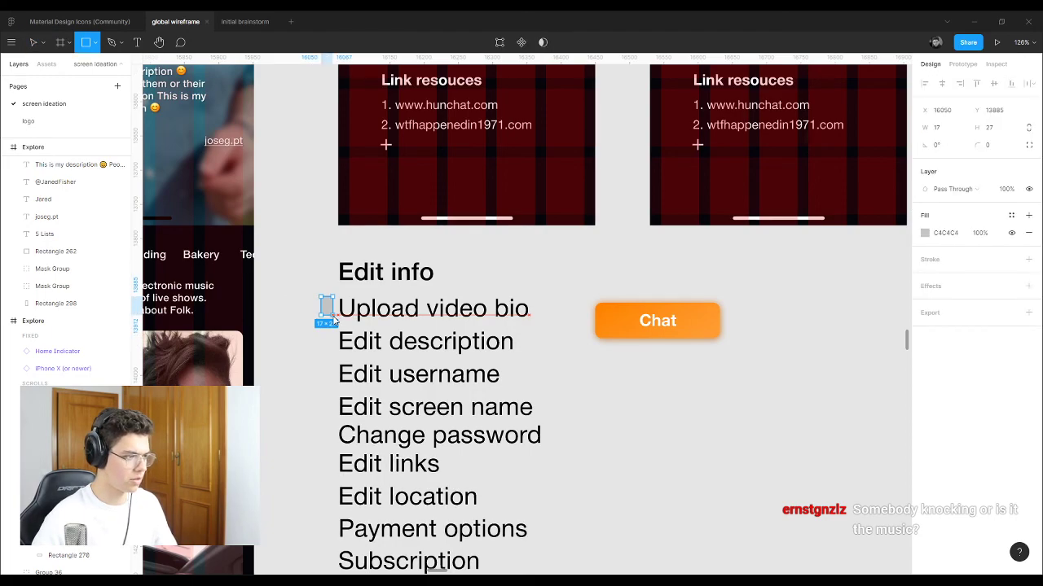
left_click(925, 233)
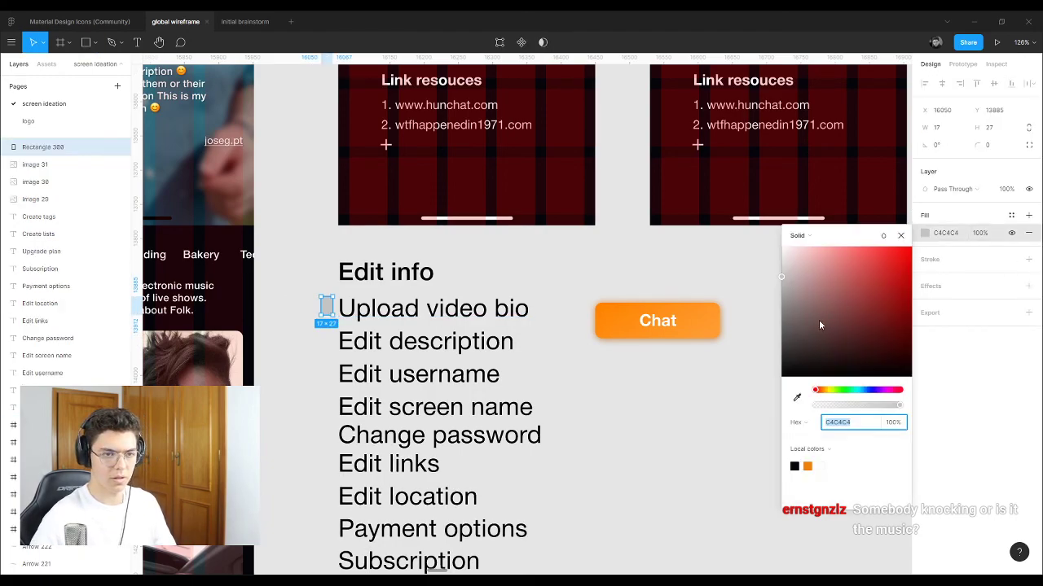
left_click(841, 392)
left_click_drag(828, 278, 885, 247)
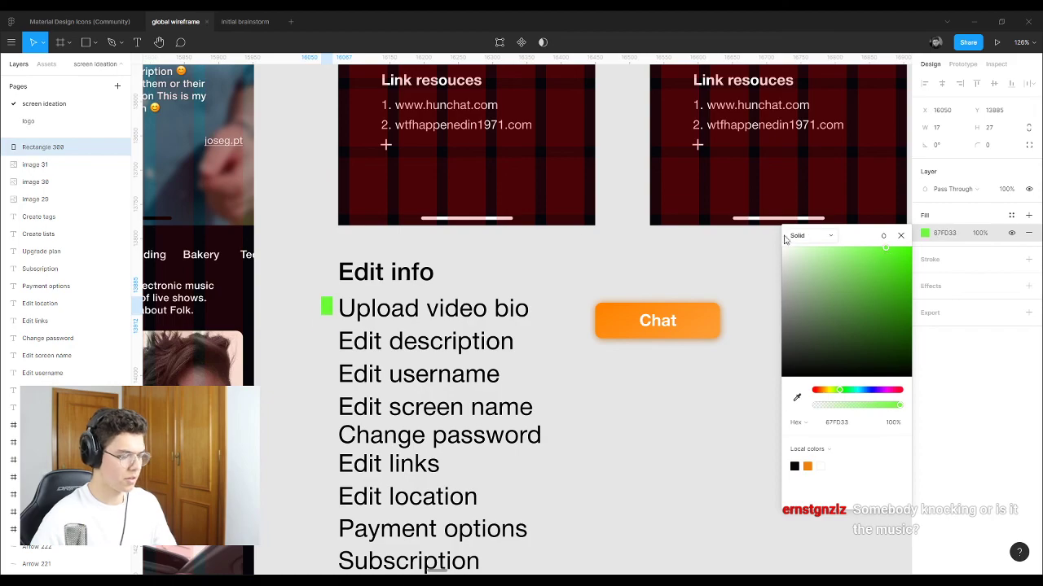
left_click(551, 268)
Step: Lighten the marker's fill to green 72E449
scroll(282, 324, "up", 5)
left_click(41, 146)
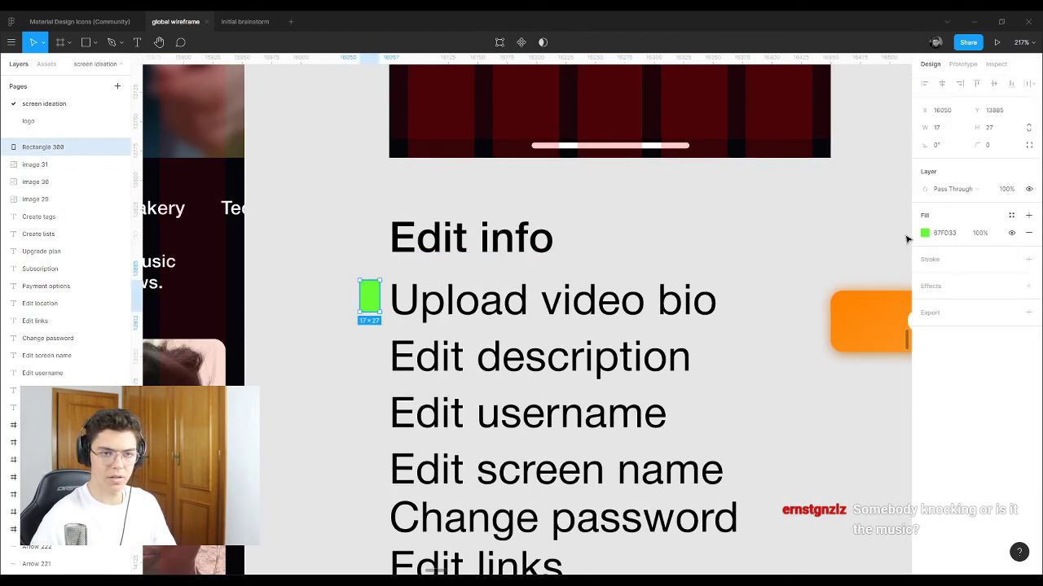
left_click(924, 233)
left_click_drag(891, 281, 869, 263)
left_click(619, 253)
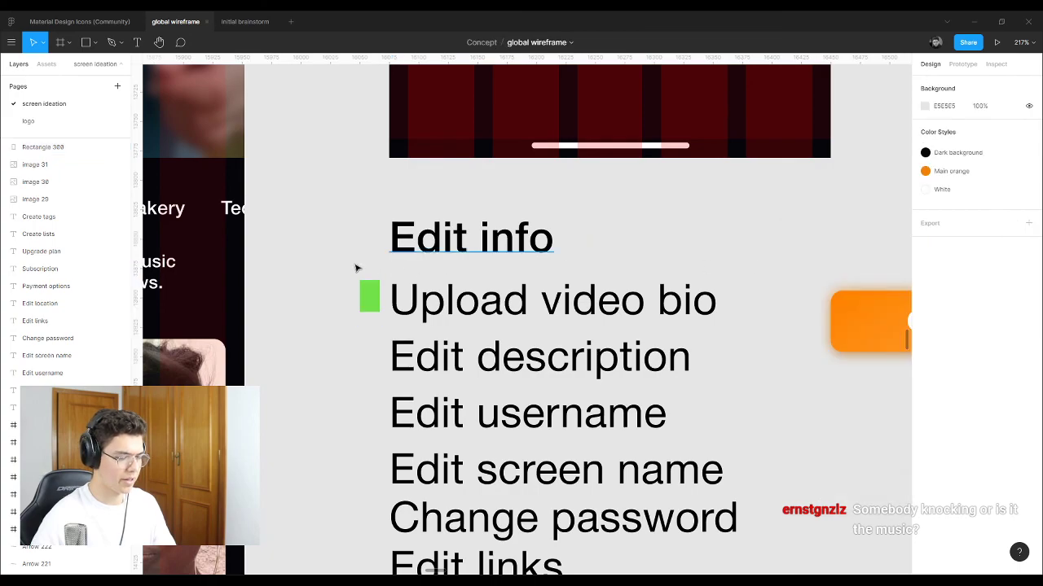
Step: Place a copy of the green marker beside 'Edit description'
scroll(356, 268, "down", 5)
left_click(370, 284)
left_click(569, 242)
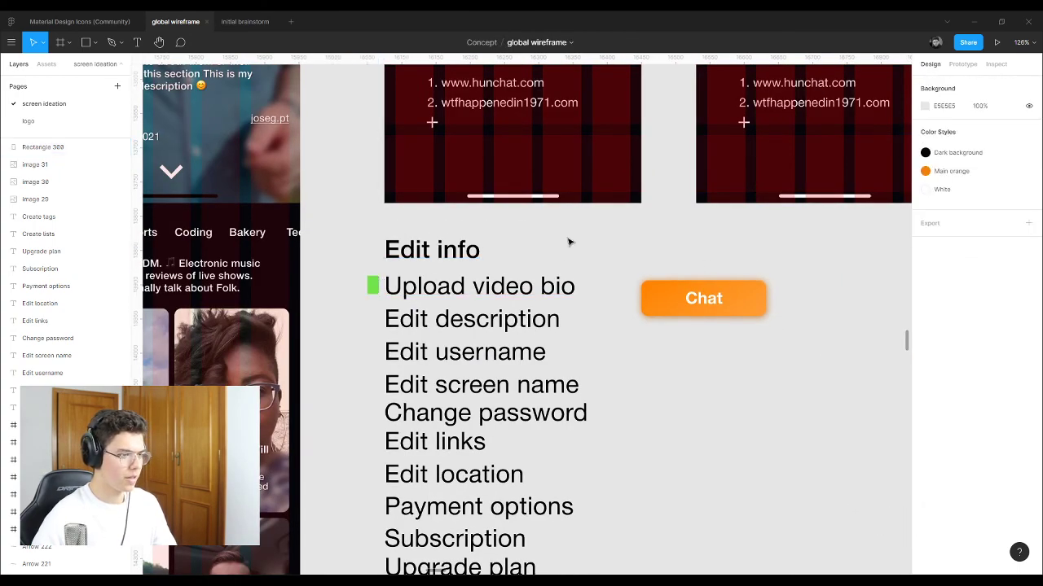
left_click(372, 287)
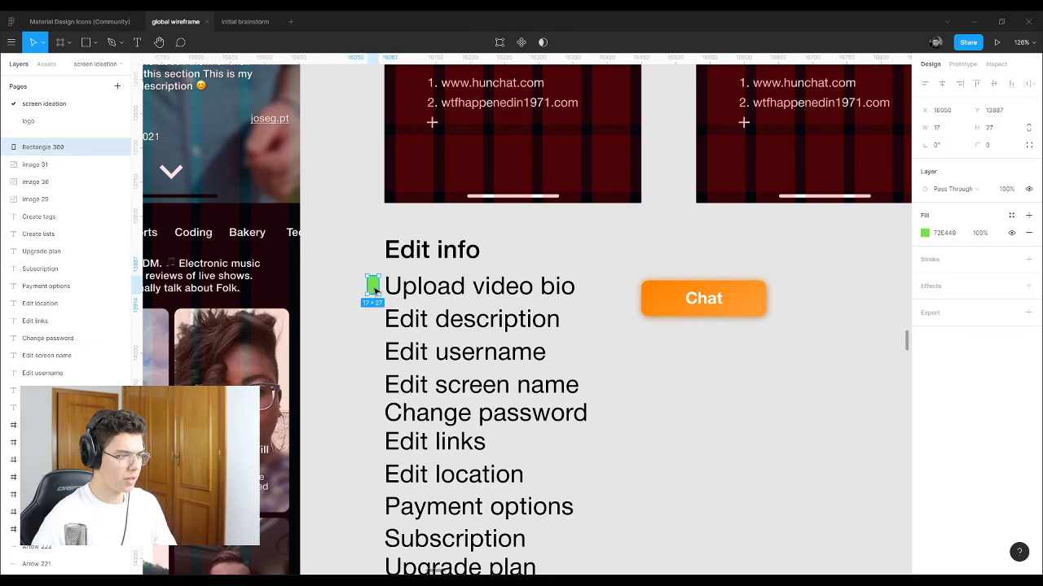
left_click_drag(373, 288, 376, 326)
scroll(376, 326, "down", 5)
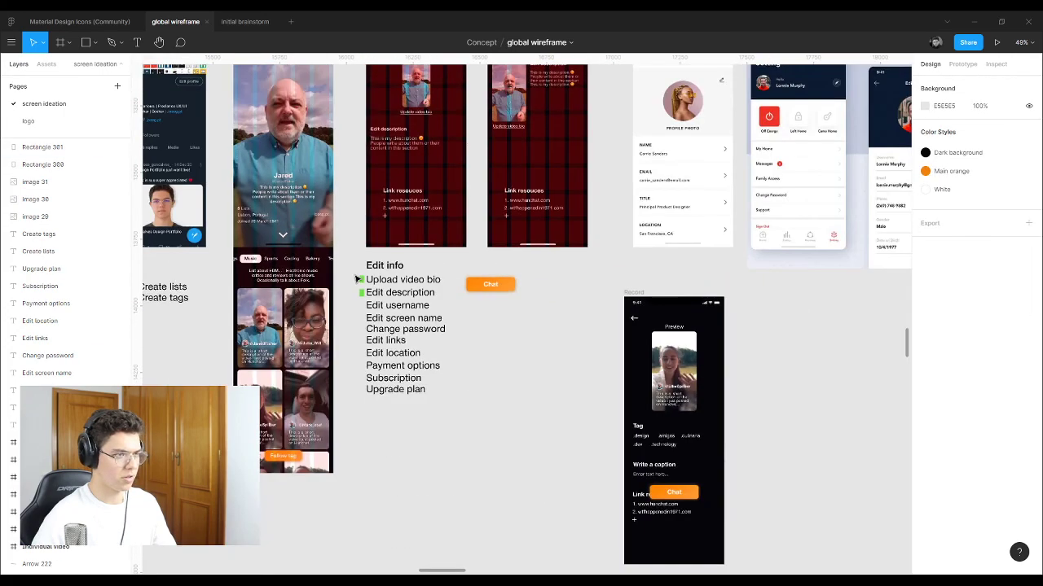
scroll(497, 116, "up", 4)
left_click(496, 148)
Step: Delete the emoji at the end of the second frame's description
key("Escape")
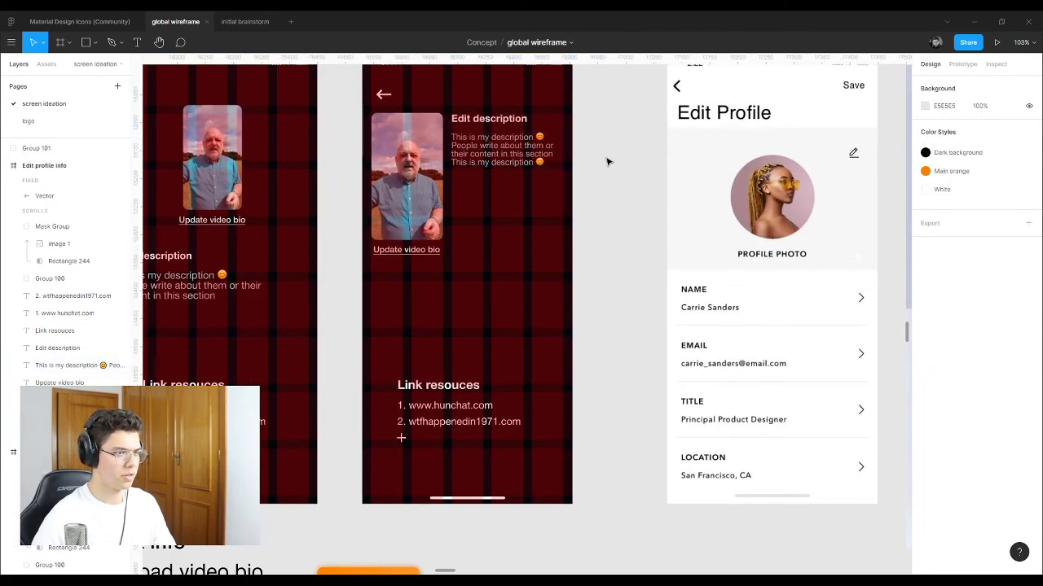
left_click(496, 148)
left_click(543, 163)
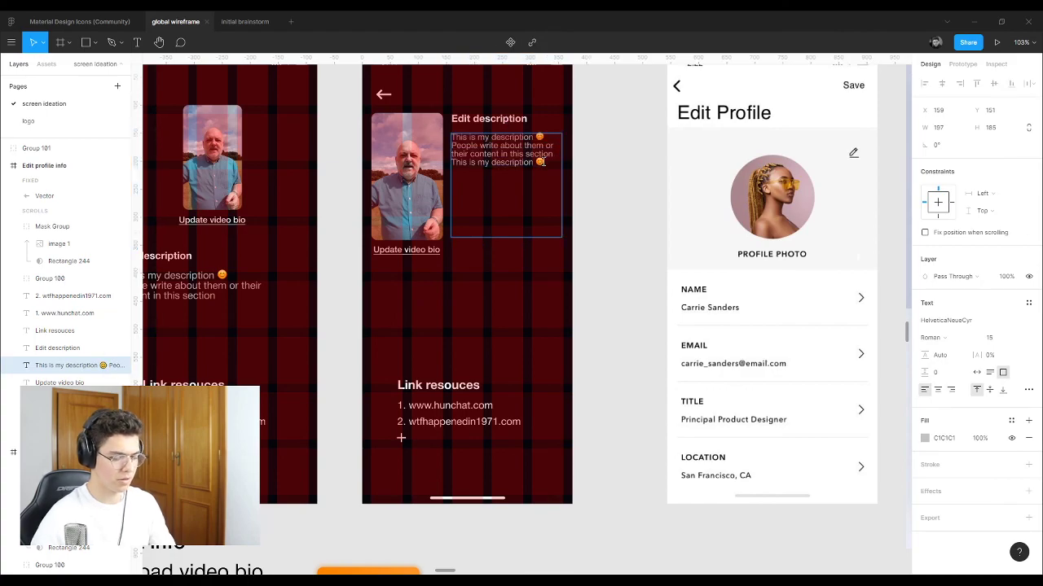
key("BackSpace")
key("Escape")
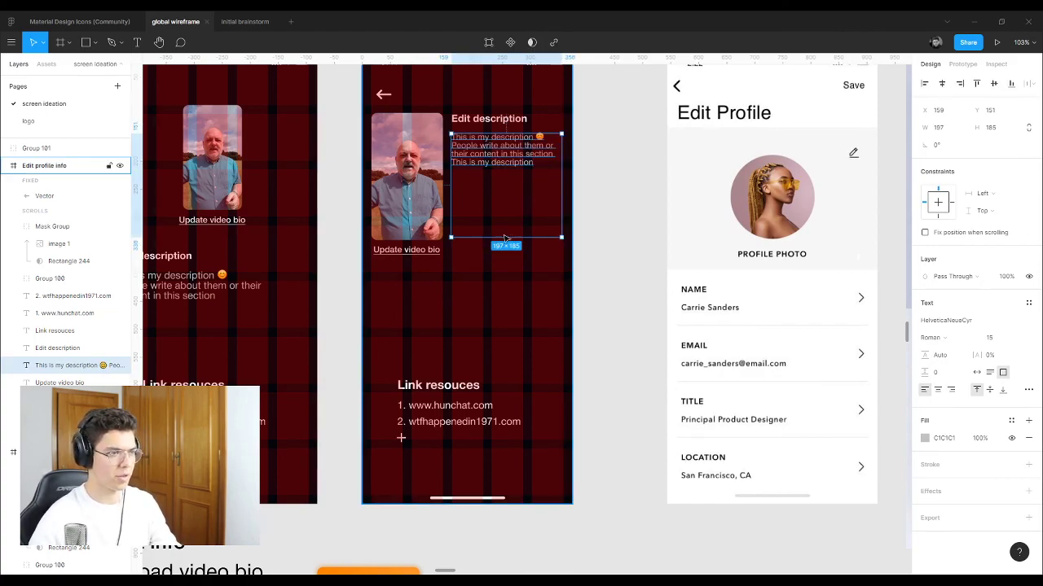
Step: Shrink the description text box to 197 × 64 so it fits the three lines
left_click_drag(505, 236, 494, 168)
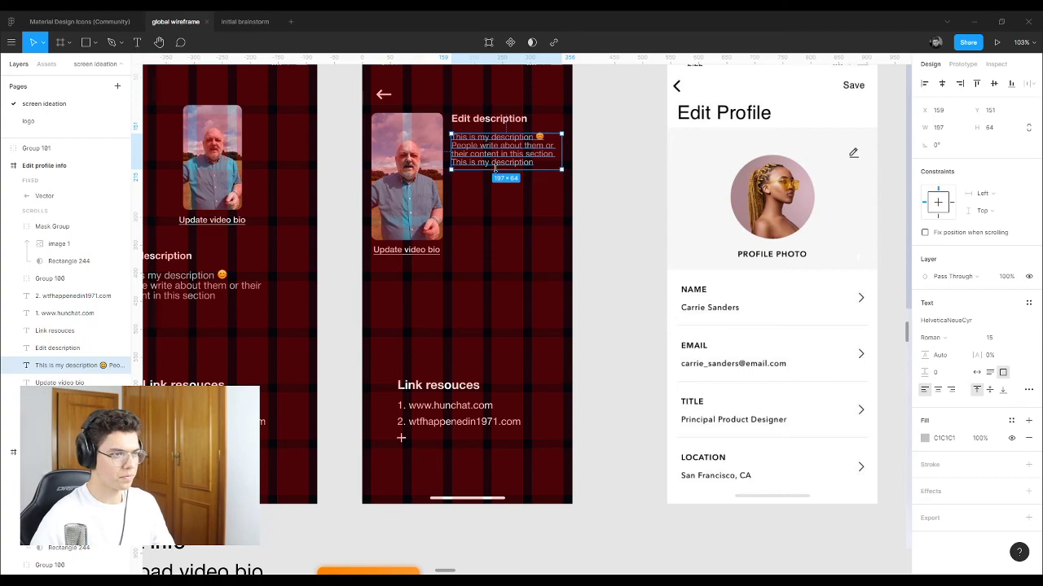
left_click(615, 142)
scroll(605, 235, "down", 5)
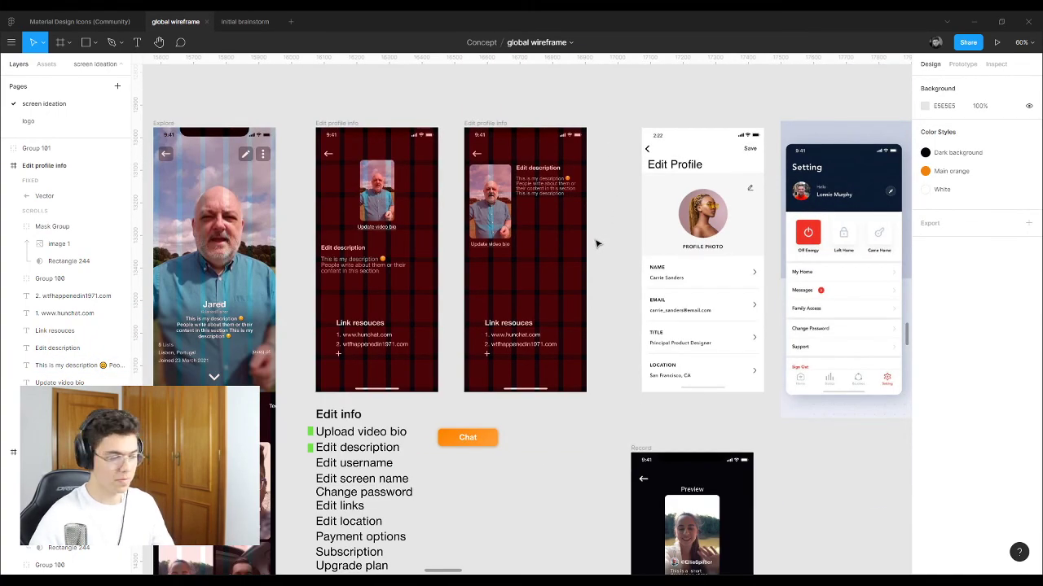
scroll(354, 439, "up", 8)
scroll(354, 413, "down", 3)
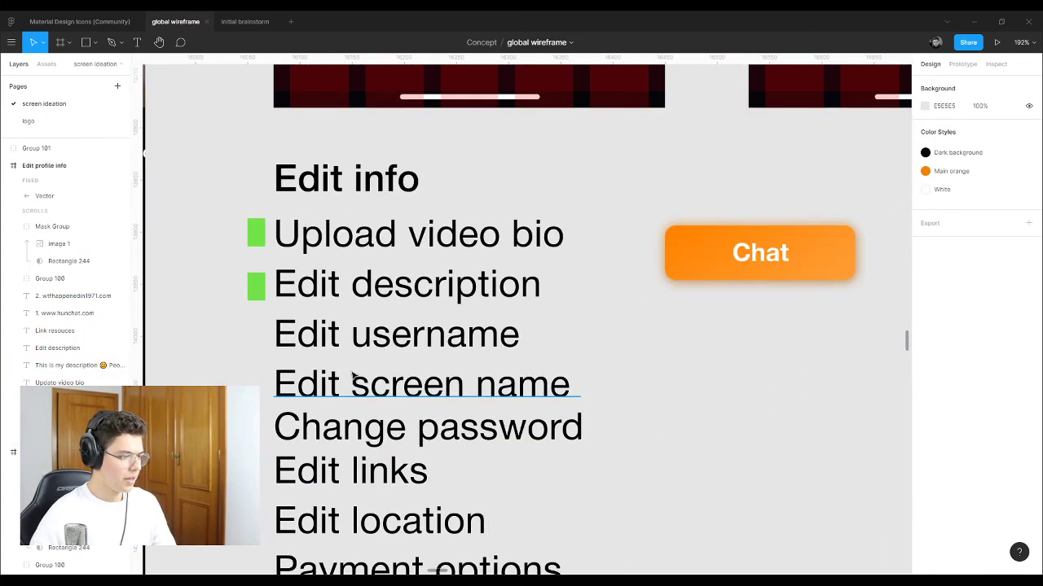
scroll(362, 339, "down", 4)
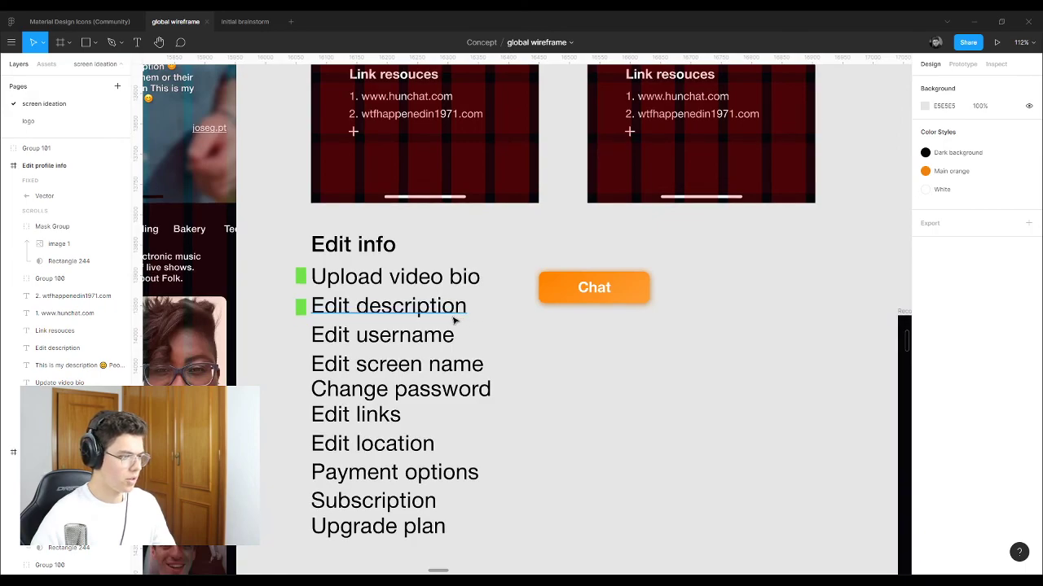
scroll(308, 309, "up", 10)
scroll(391, 291, "down", 3)
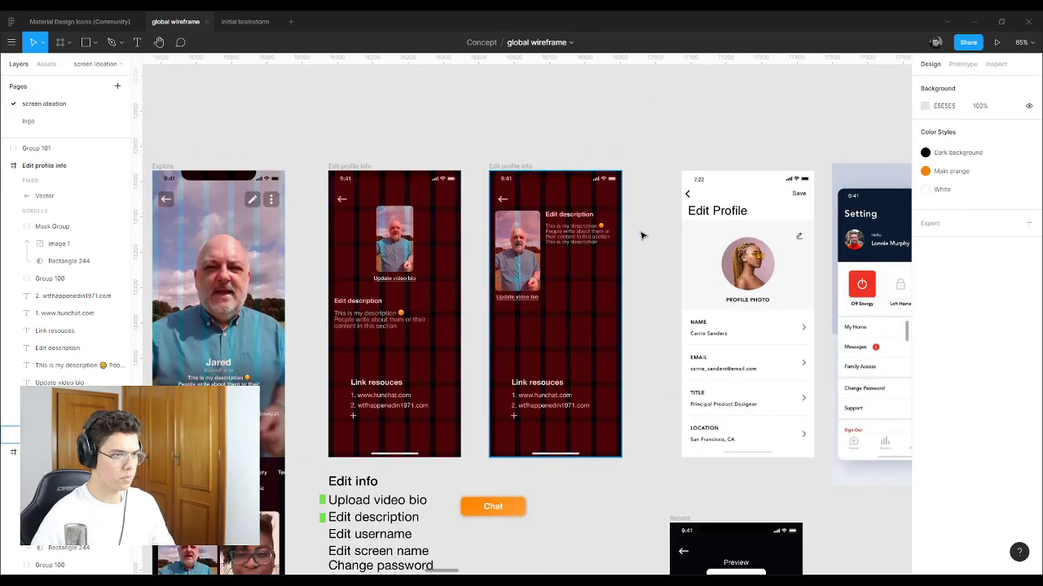
scroll(628, 232, "up", 4)
left_click(500, 234)
Step: Duplicate the 'Edit description' heading and description below the originals
left_click(492, 205, "shift")
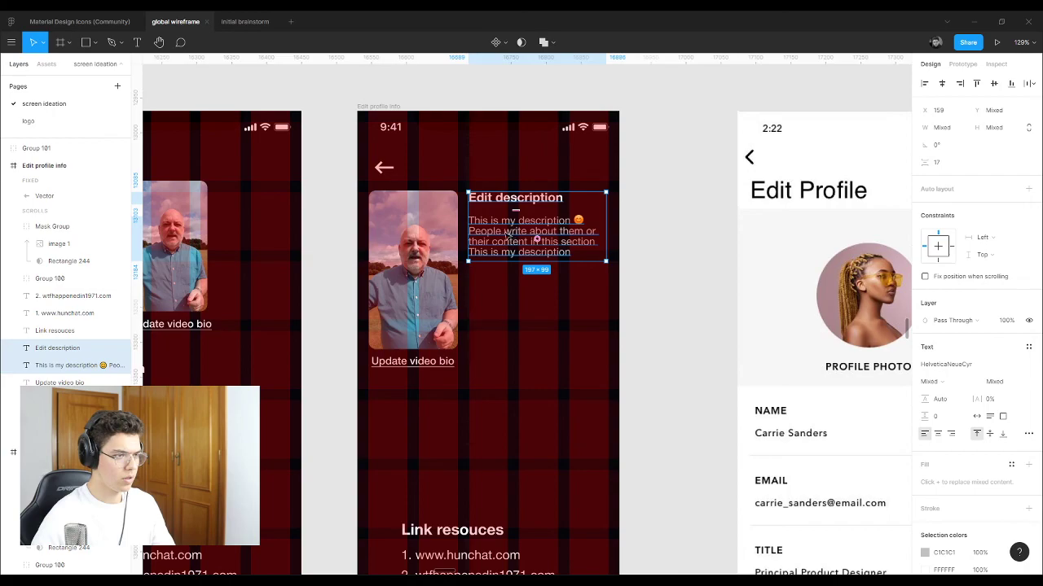
left_click_drag(503, 233, 506, 320)
key("Escape")
Step: Retitle the copied heading 'Edit username'
left_click(526, 295)
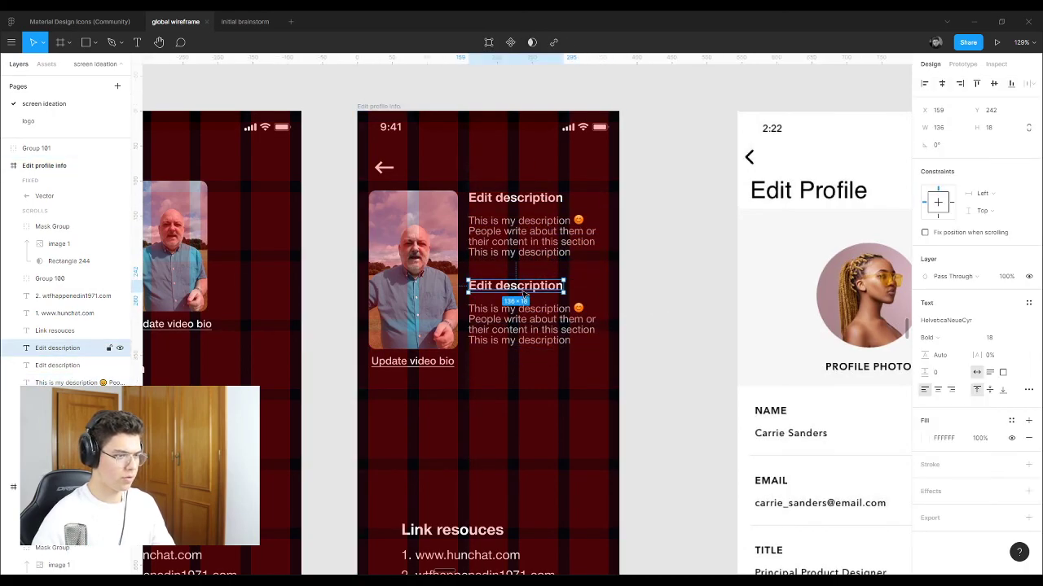
double_click(496, 290)
left_click(493, 285)
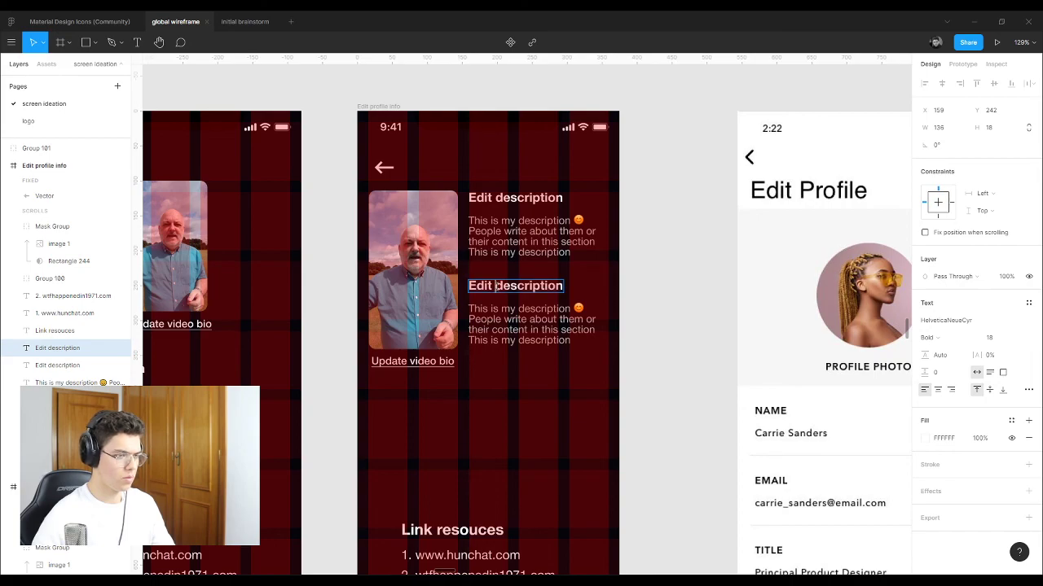
left_click_drag(494, 286, 601, 289)
type("usern")
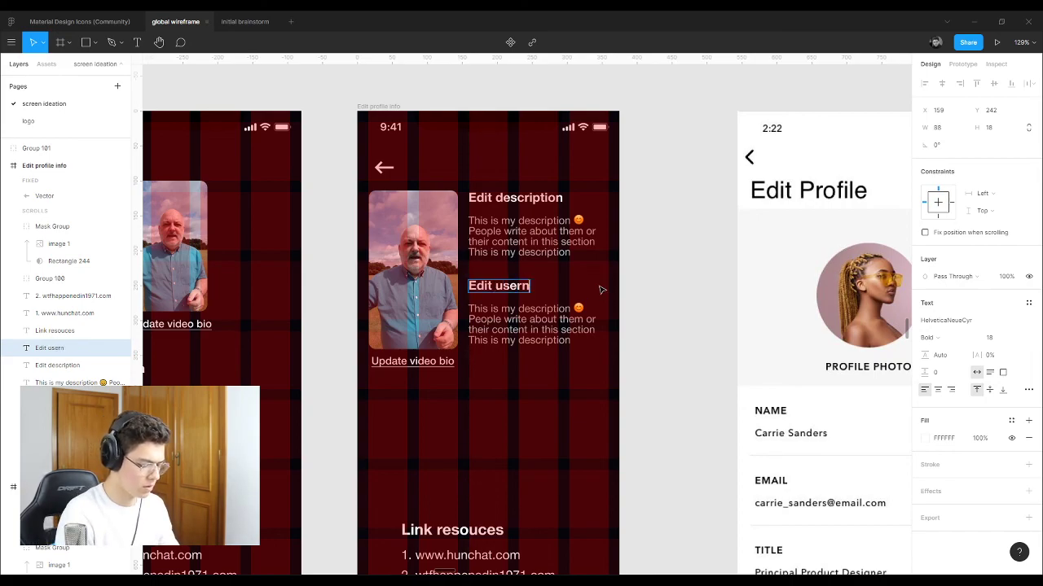
type("ame")
key("Escape")
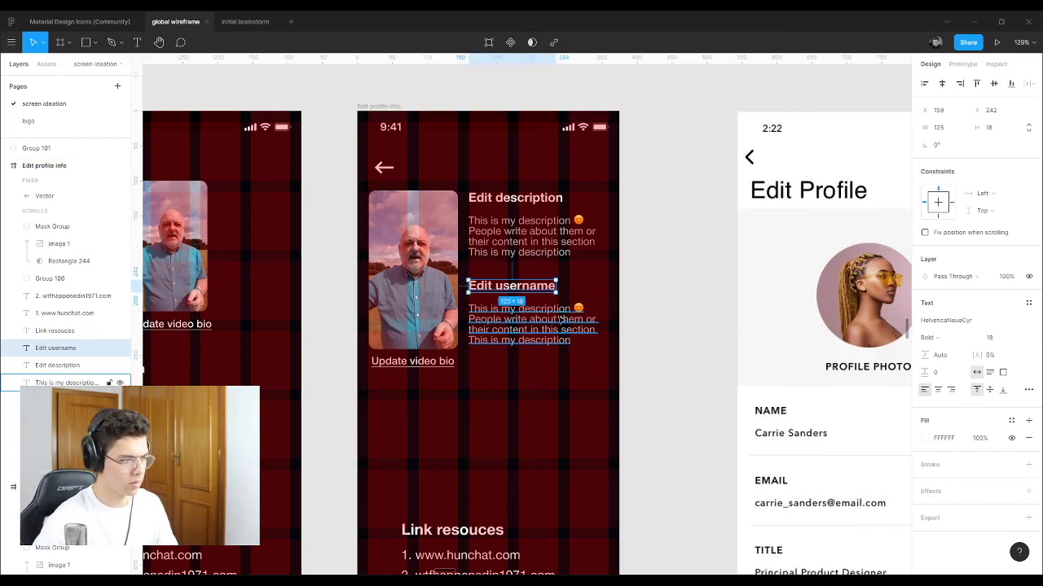
scroll(641, 448, "down", 5)
scroll(326, 425, "up", 6)
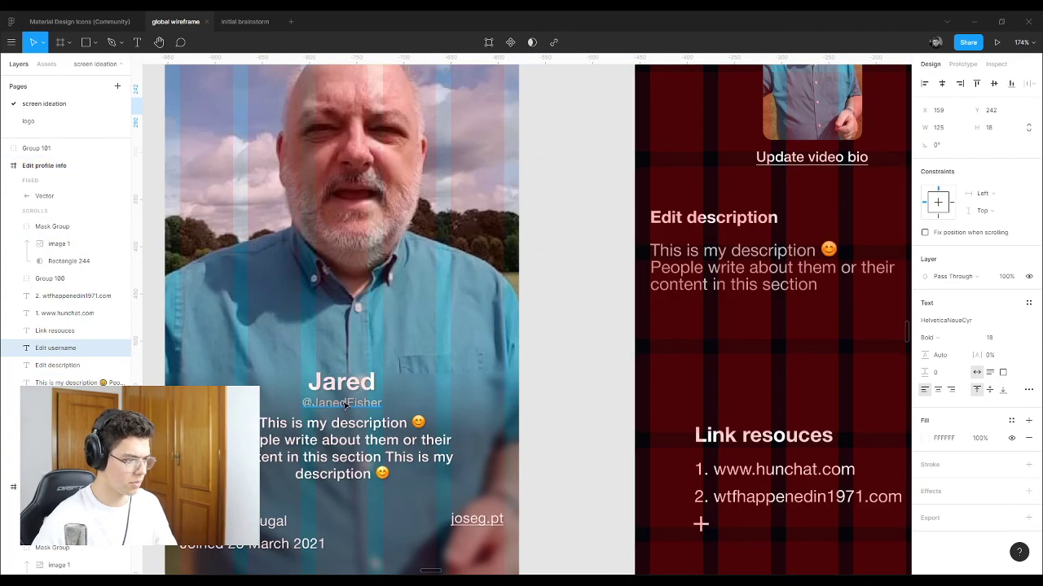
Step: Set the Explore screen's user handle to HelveticaNeueCyr Medium
left_click(343, 405)
left_click(349, 383)
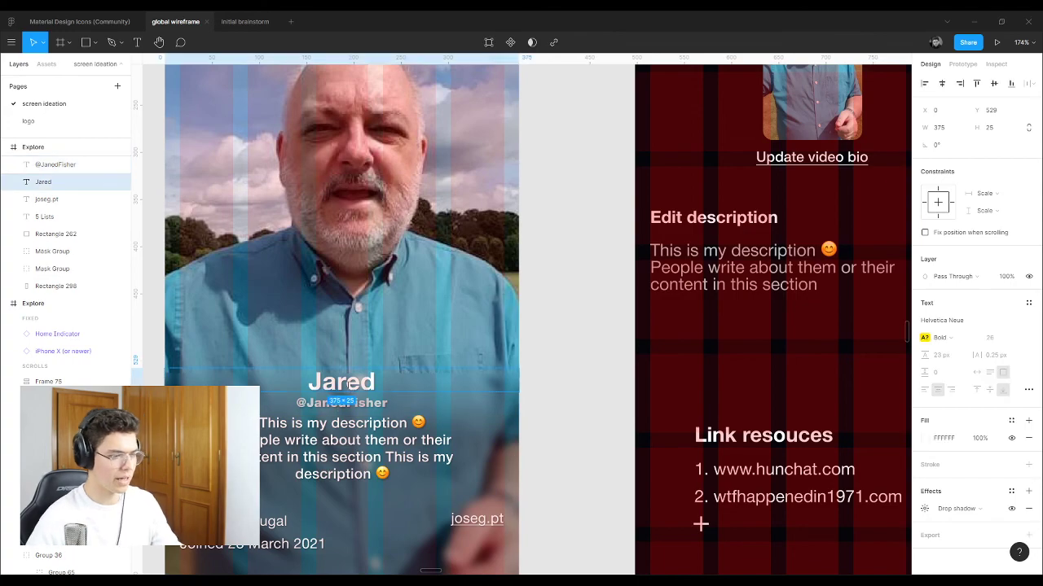
left_click(366, 405)
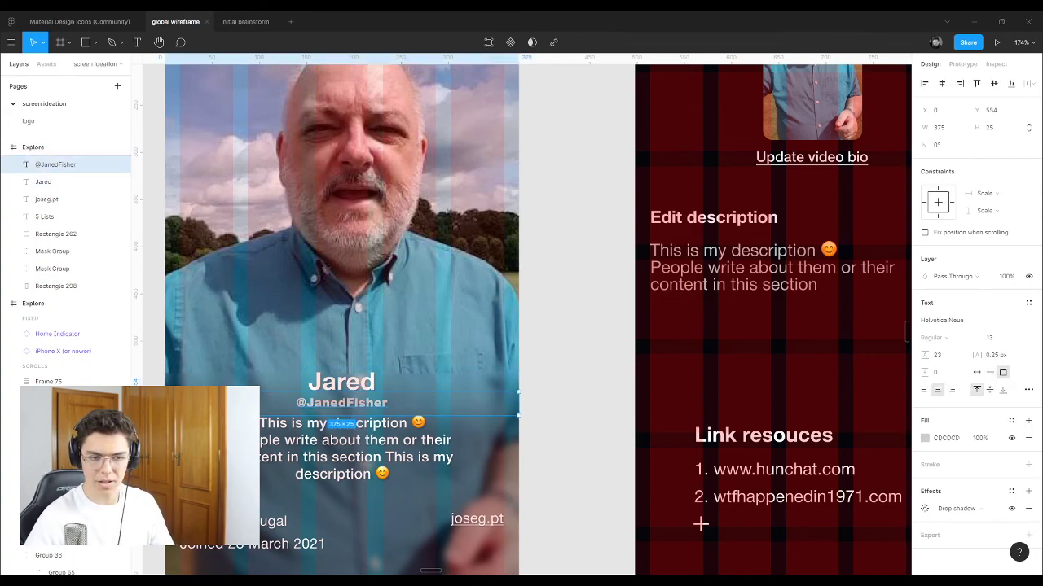
left_click(1023, 321)
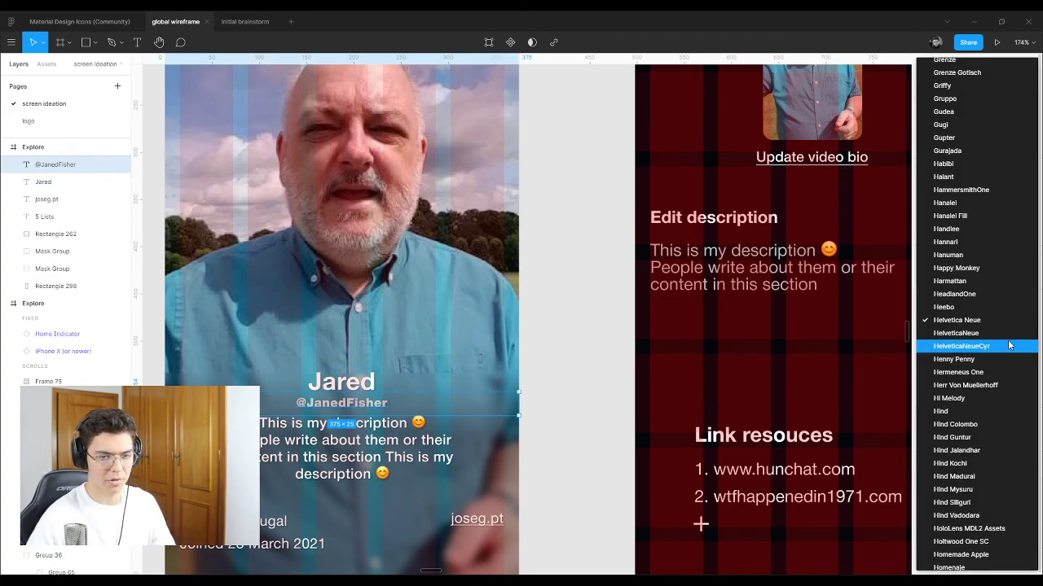
left_click(1010, 346)
left_click(933, 337)
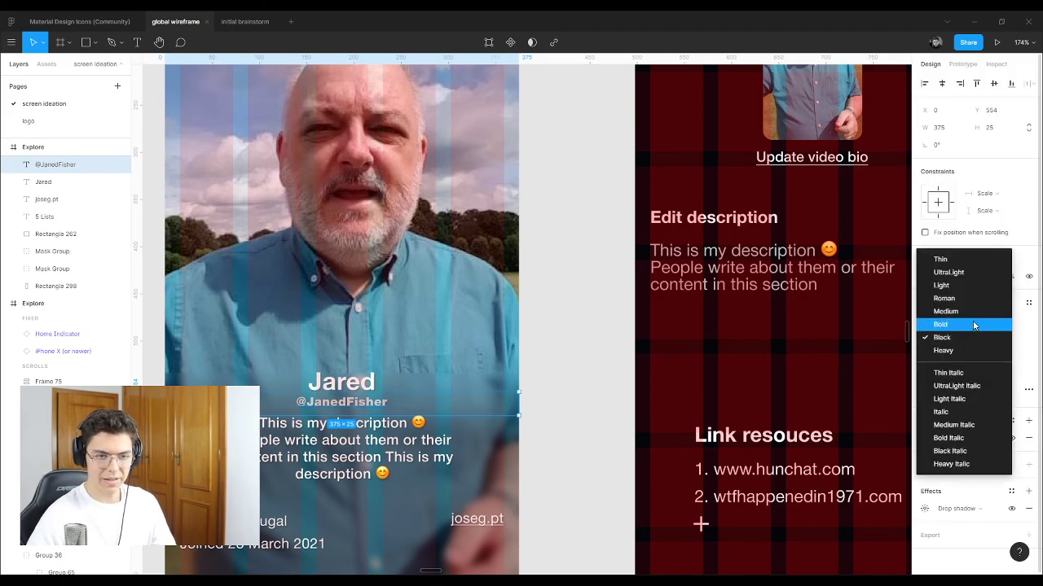
left_click(971, 317)
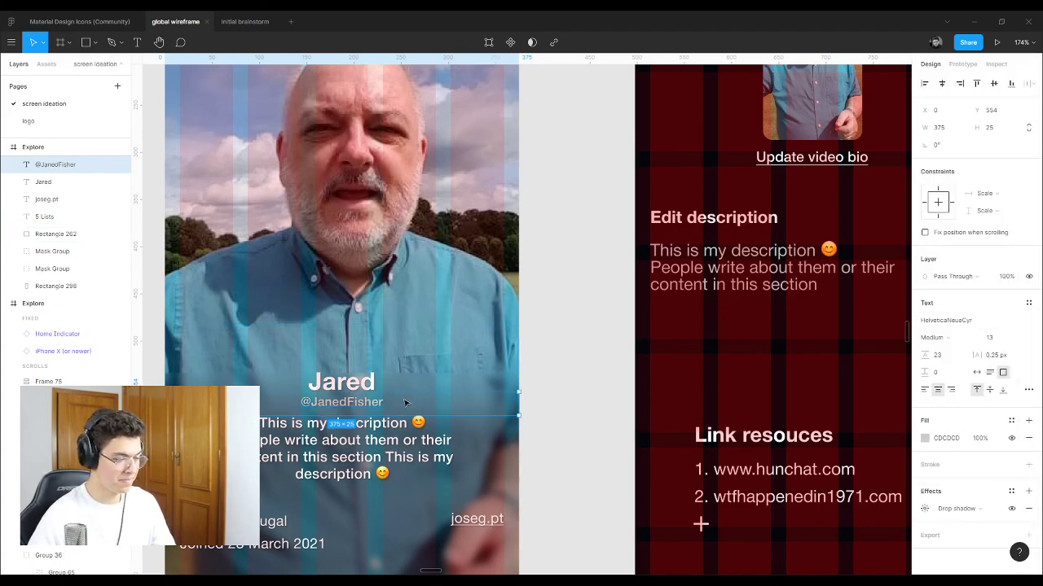
Step: Replace the text under 'Edit username' with the user handle
double_click(380, 405)
scroll(312, 249, "down", 5)
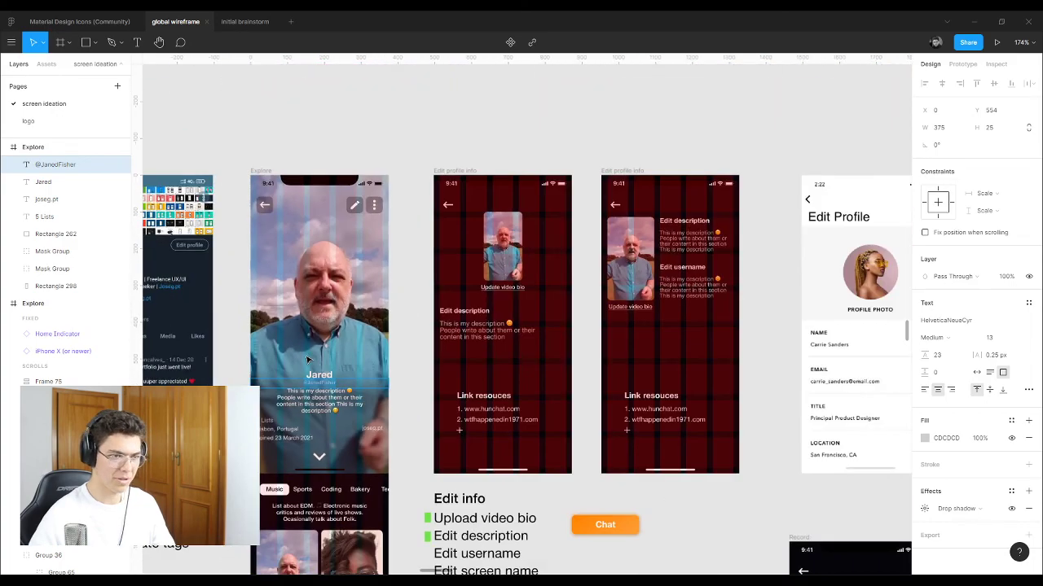
scroll(570, 326, "up", 5)
double_click(654, 320)
key("ctrl+a")
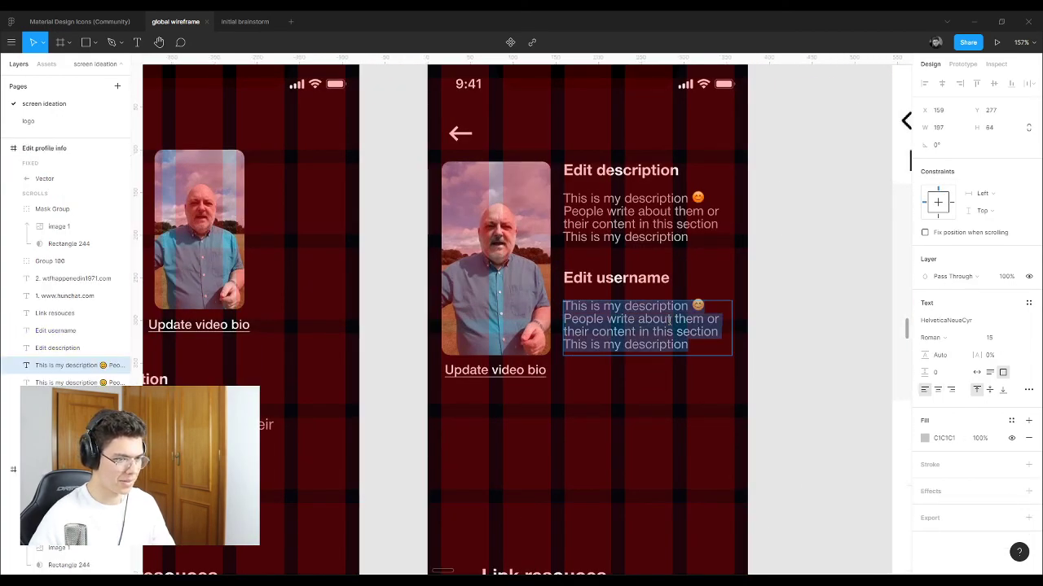
key("Escape")
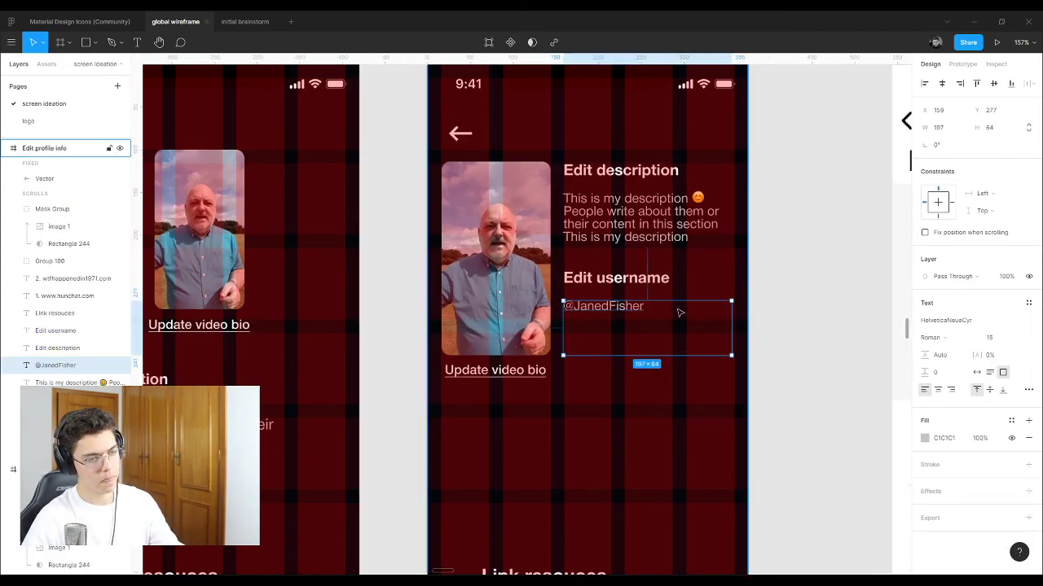
left_click(776, 263)
Step: Shrink the handle's text box to a single line
left_click(618, 280)
left_click(617, 307, "shift")
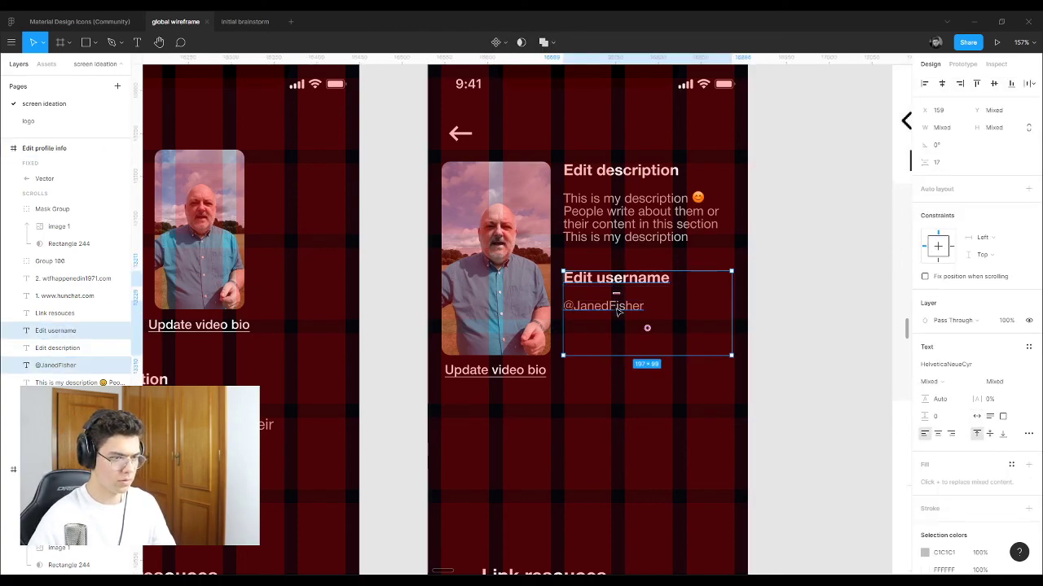
scroll(618, 310, "down", 5)
scroll(617, 310, "down", 3)
left_click(687, 204)
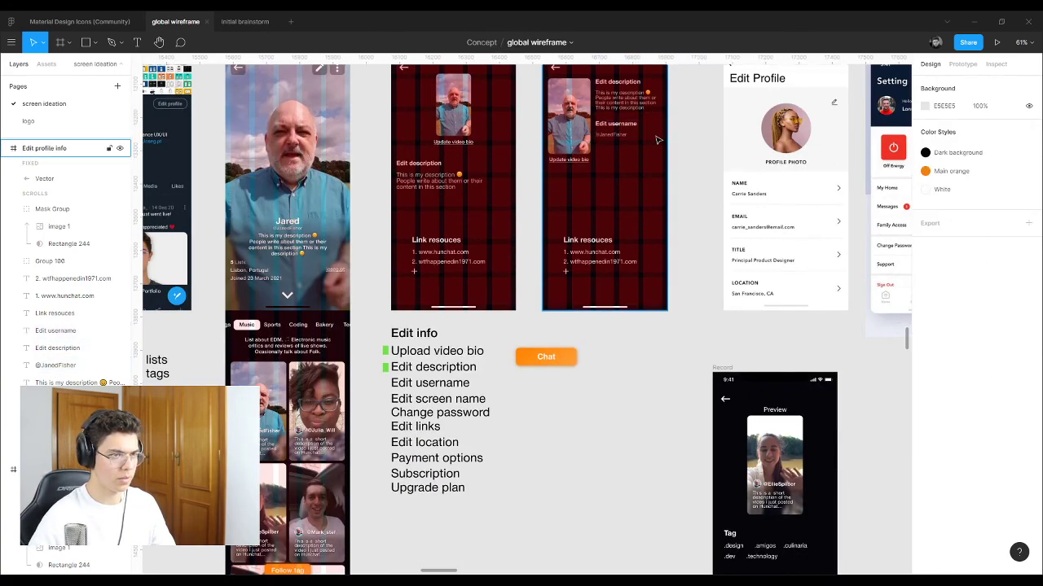
scroll(629, 157, "up", 1)
scroll(629, 157, "up", 5)
left_click(635, 203)
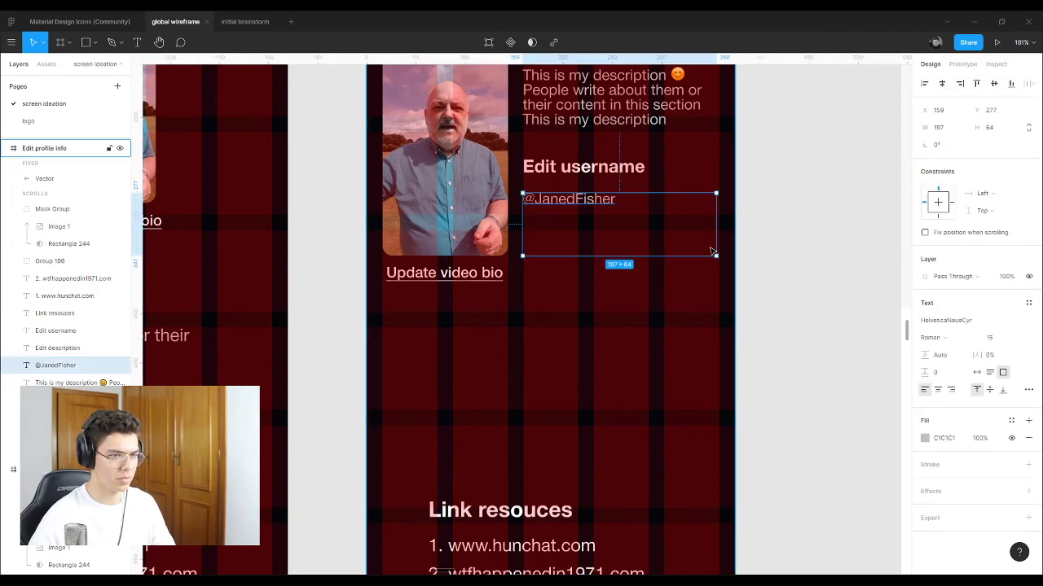
left_click_drag(714, 255, 721, 207)
left_click(763, 212)
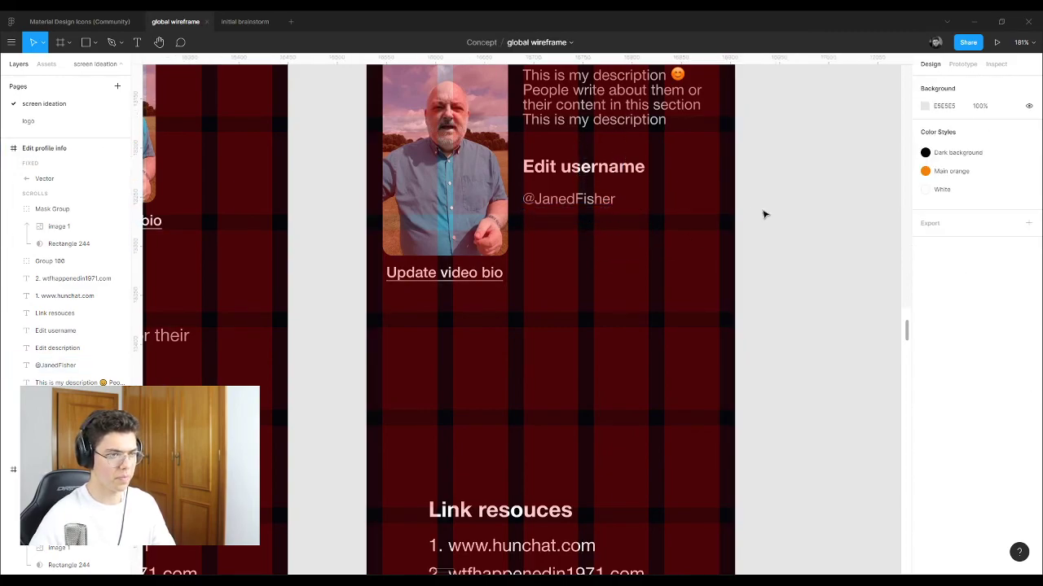
Step: Duplicate the 'Edit username' heading and handle pair below
left_click(584, 199)
left_click(574, 176, "shift")
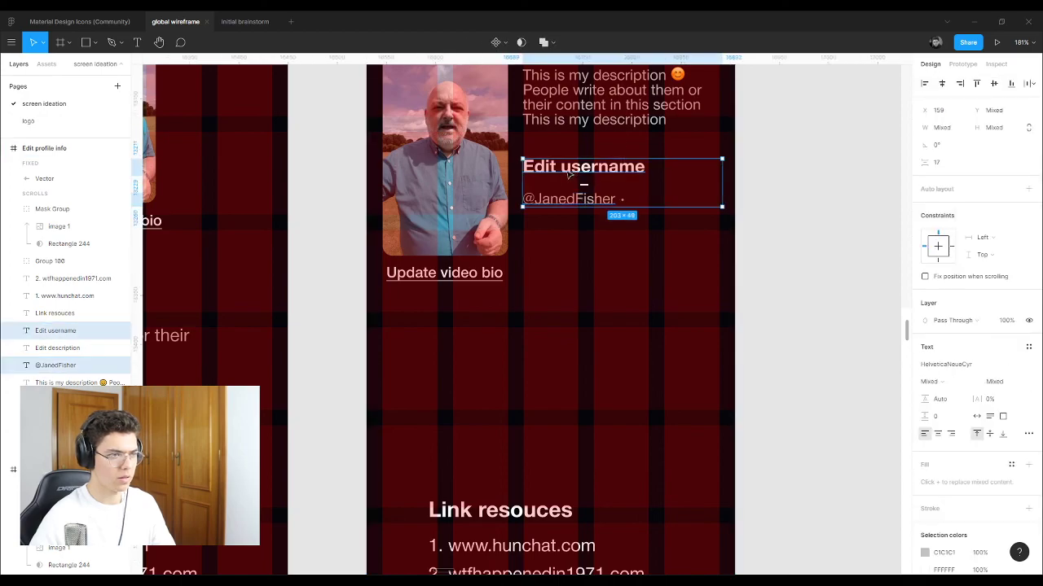
left_click_drag(574, 175, 679, 151)
Step: Retitle the upper copied heading to 'Edit screen name', with a lowercase s
left_click(770, 191)
left_click(568, 157)
double_click(569, 157)
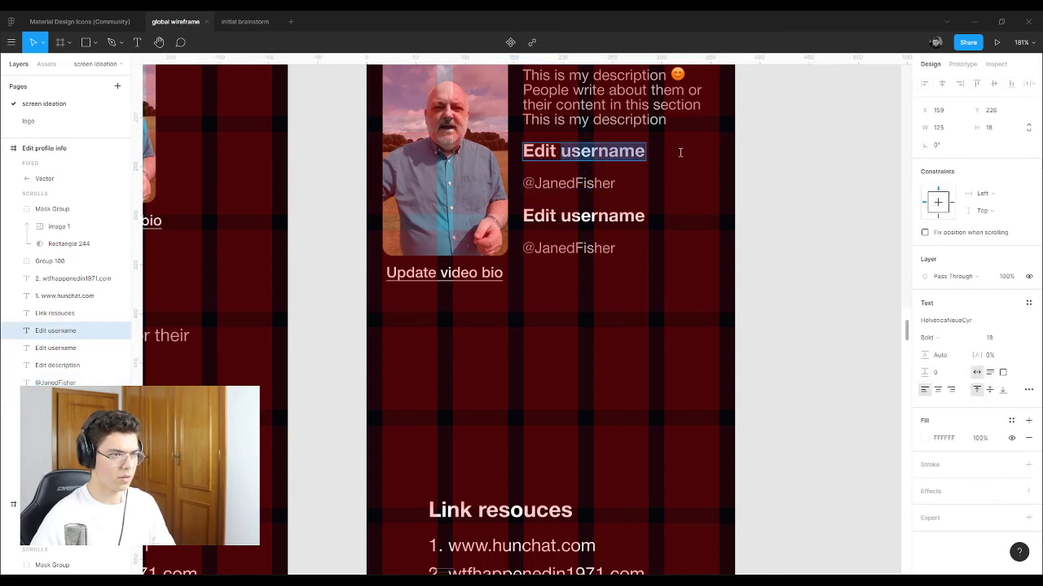
type("Screen")
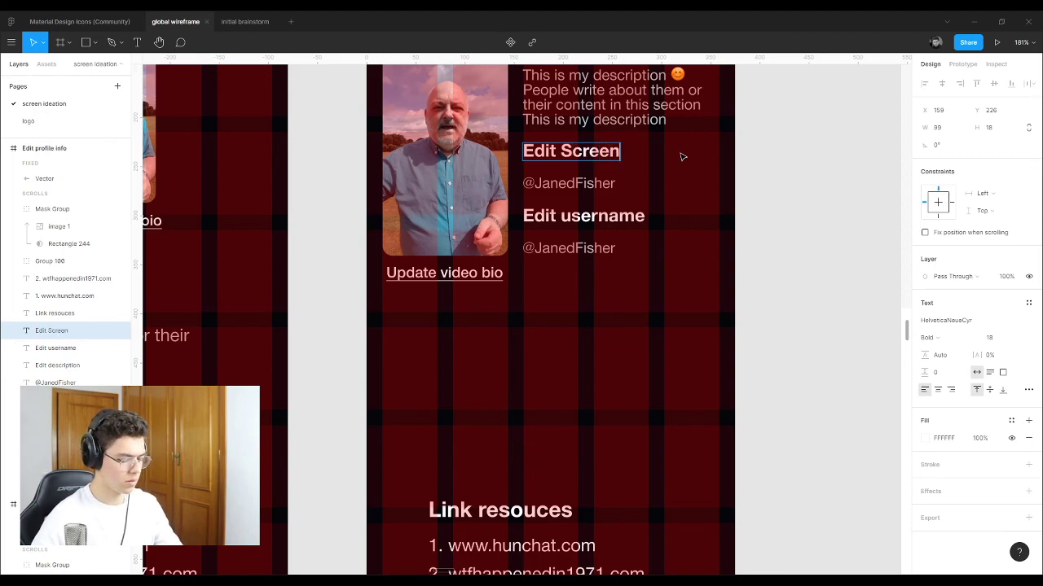
type(" name")
key("Escape")
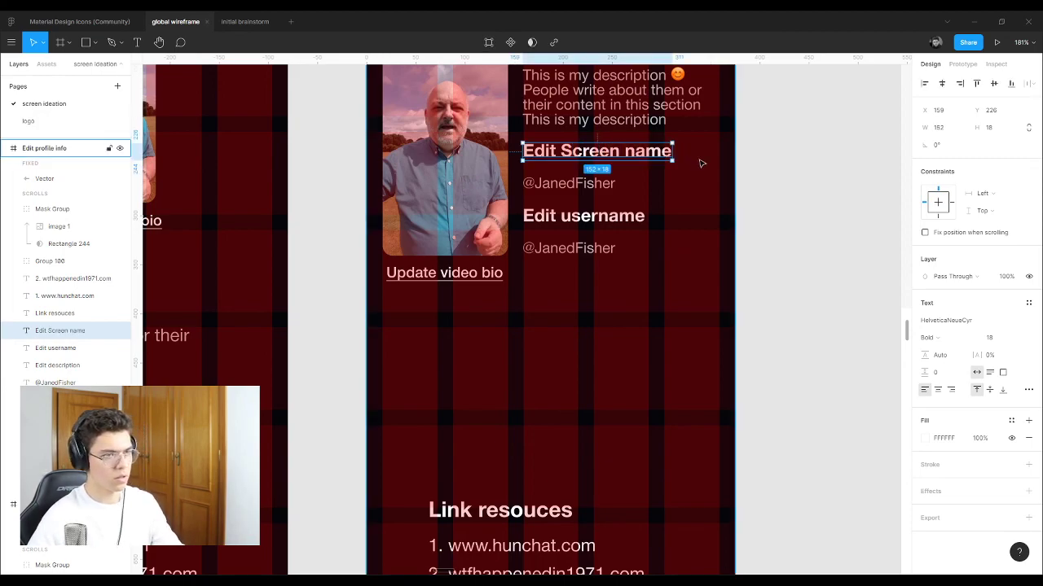
double_click(567, 155)
left_click(570, 153)
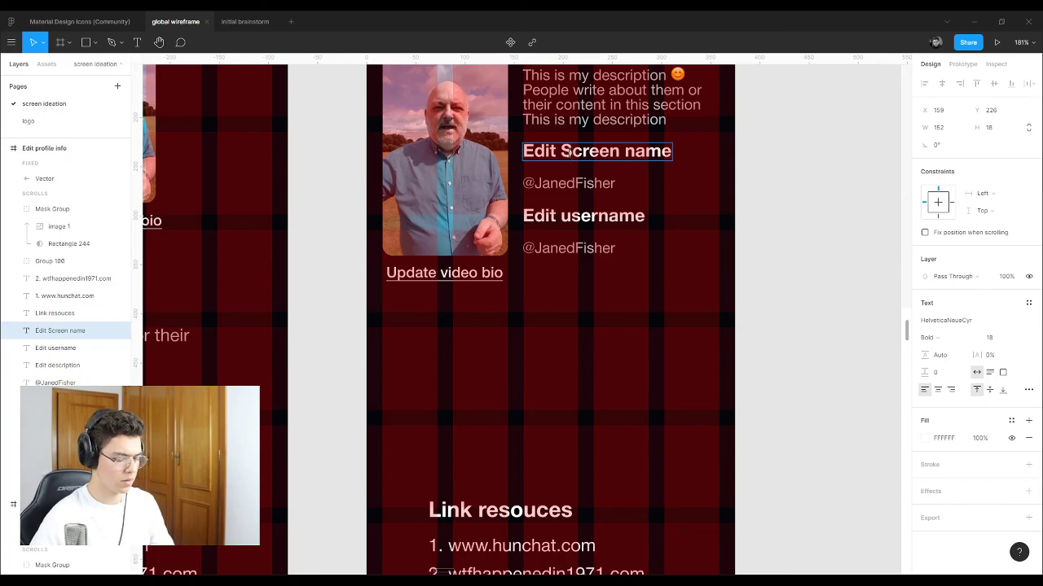
key("BackSpace")
type("s")
key("Escape")
Step: Select the Edit screen name entry in the checklist and review the screen
left_click(759, 221)
scroll(603, 318, "down", 5)
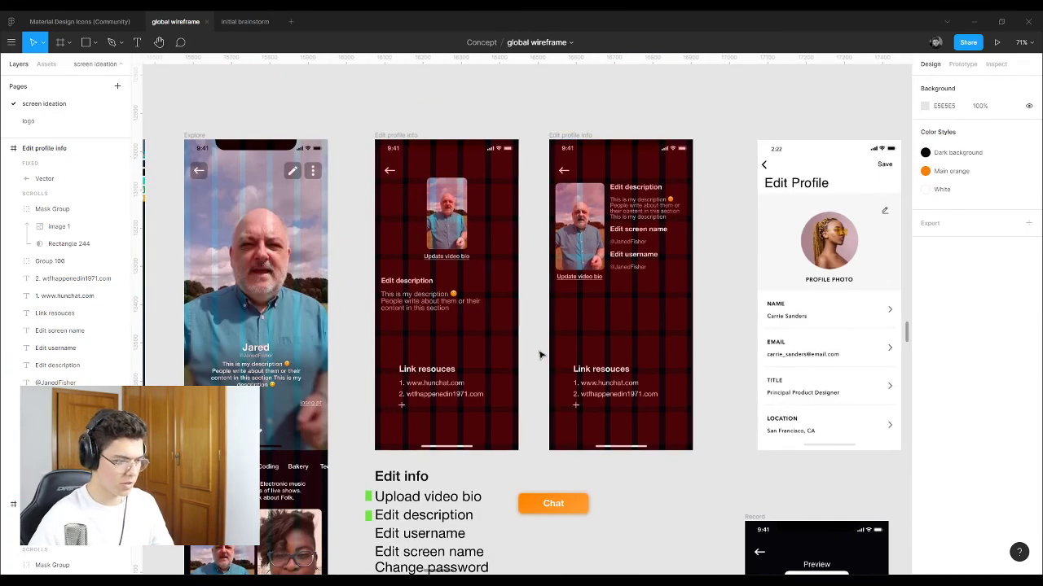
scroll(480, 399, "down", 2)
left_click(421, 444)
scroll(644, 209, "up", 1)
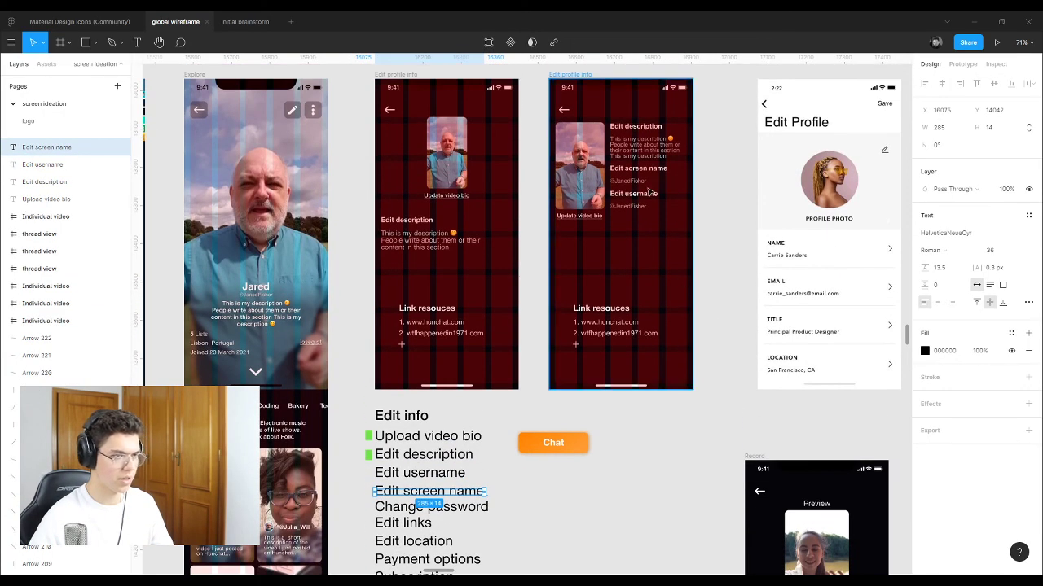
scroll(643, 209, "up", 4)
scroll(643, 209, "up", 5)
scroll(625, 235, "up", 2)
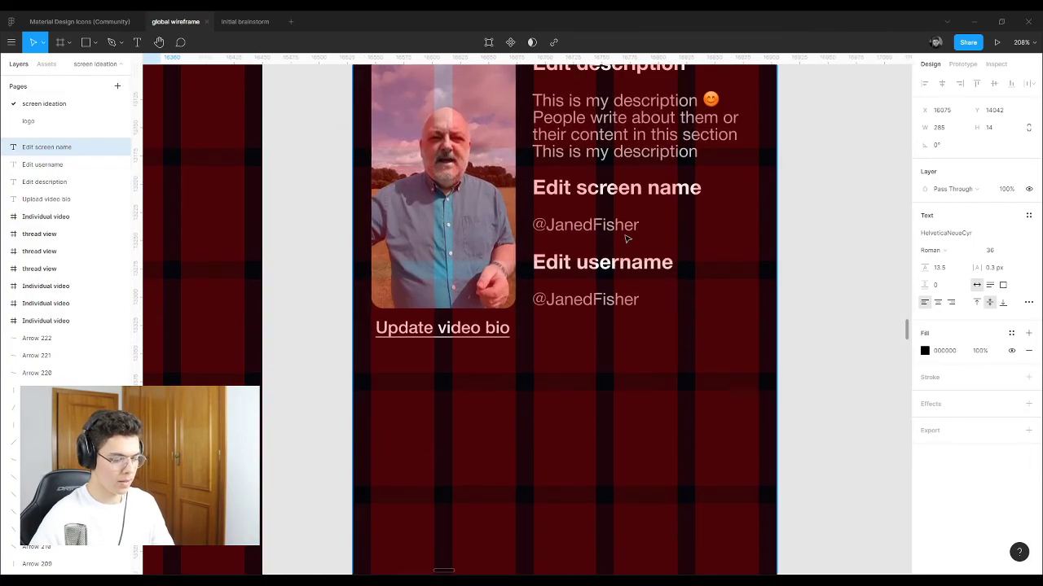
scroll(629, 239, "down", 2)
scroll(461, 186, "up", 3)
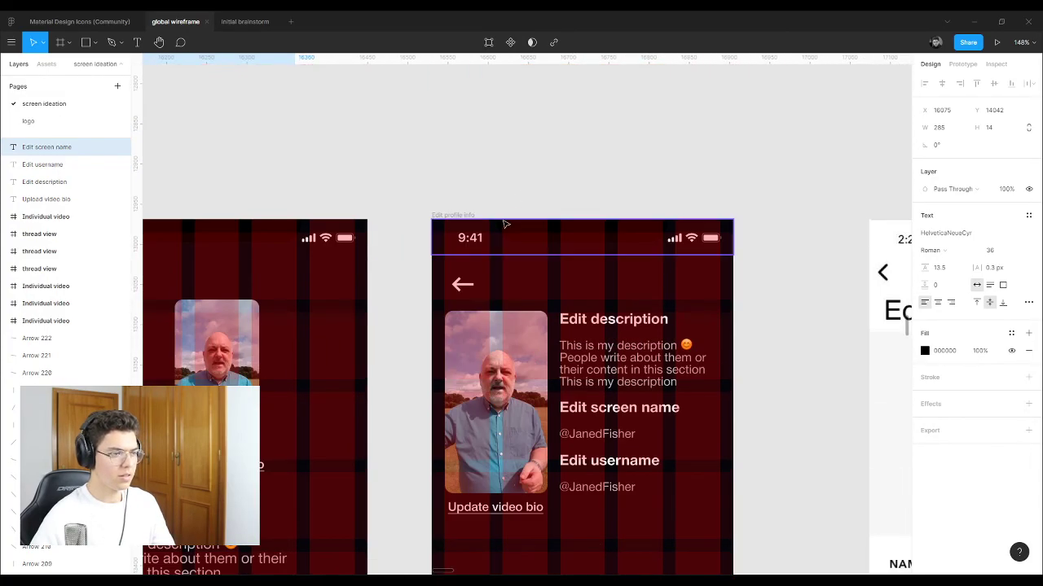
scroll(460, 186, "down", 1)
Step: Hide the row and column layout grids of the Edit profile info frame
left_click(458, 210)
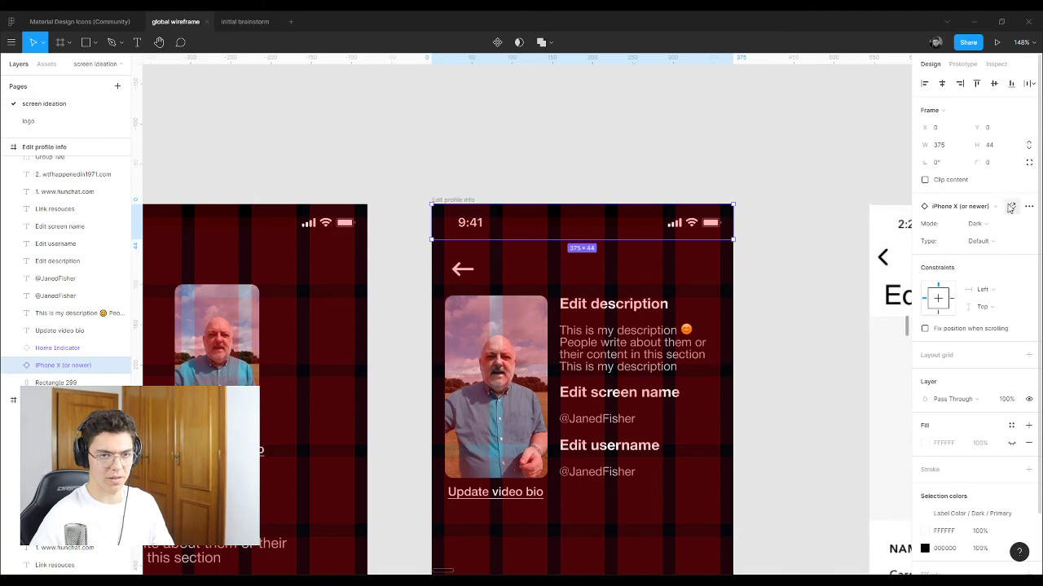
left_click(460, 201)
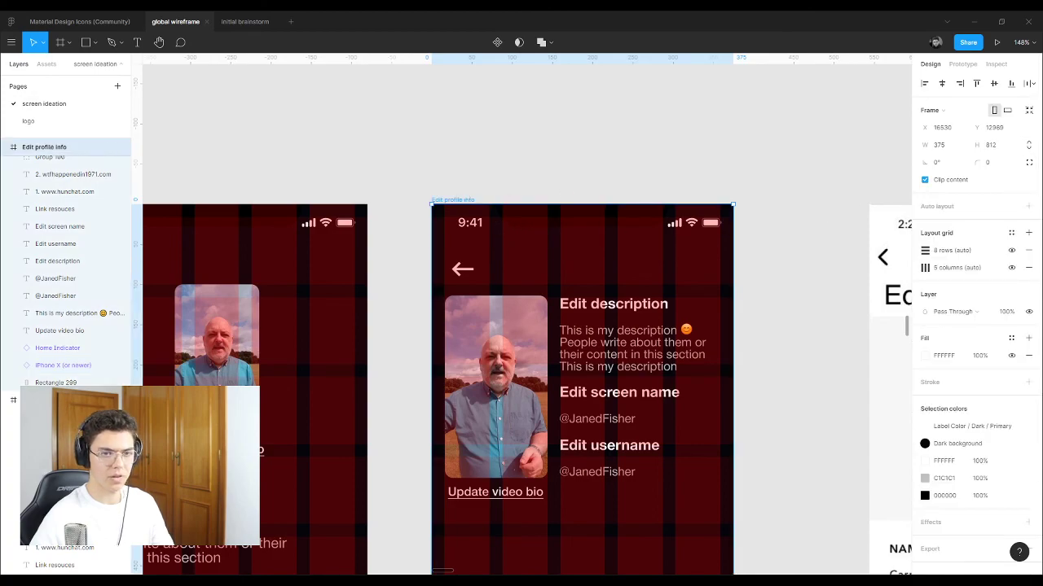
left_click(1011, 250)
left_click(1011, 267)
left_click(820, 195)
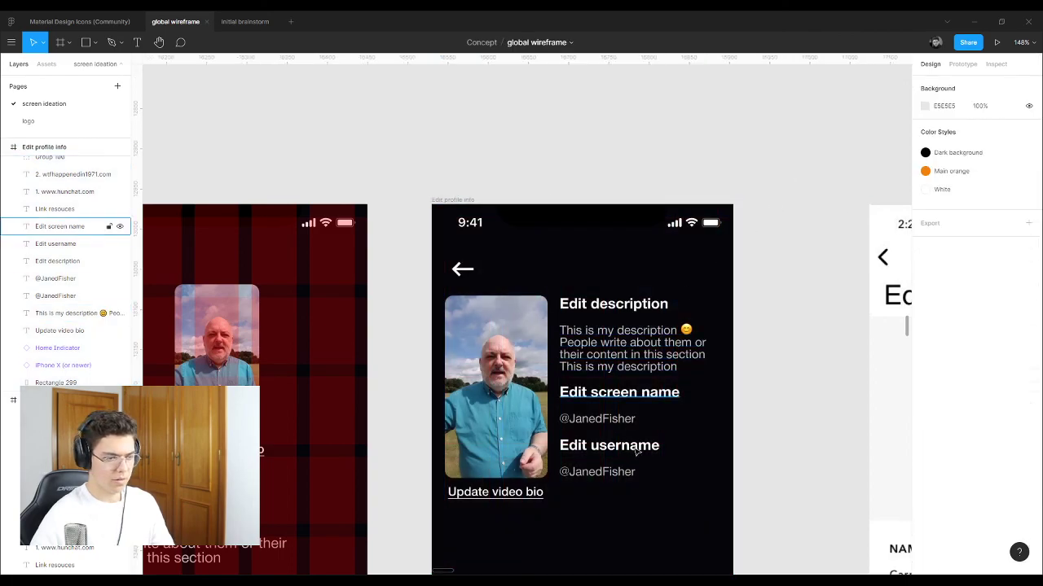
Step: Move the upper handle text up toward the Edit screen name heading
scroll(640, 442, "up", 5)
left_click(604, 482)
left_click(580, 380, "shift")
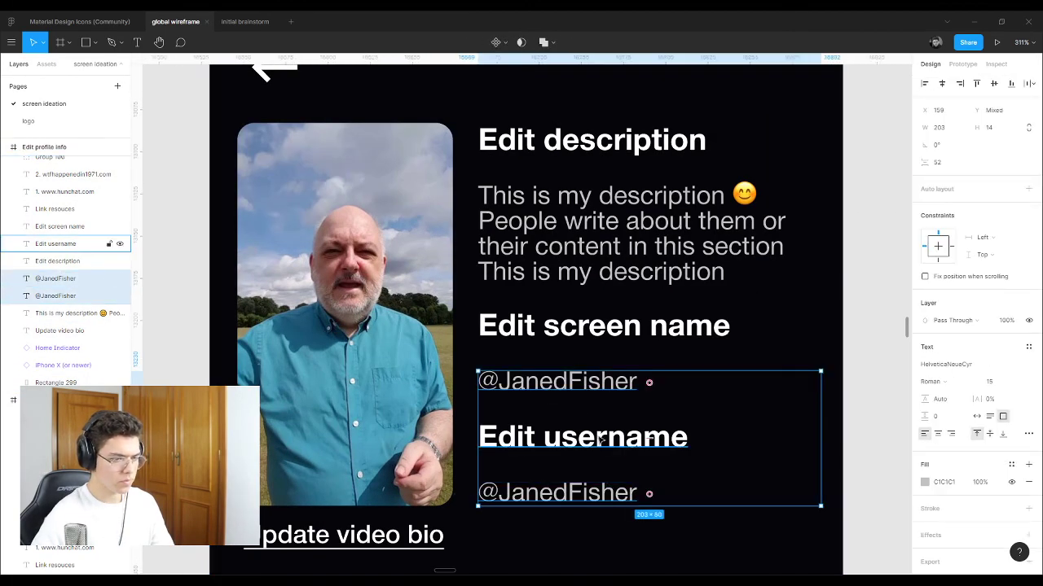
key("Escape")
scroll(599, 356, "down", 1)
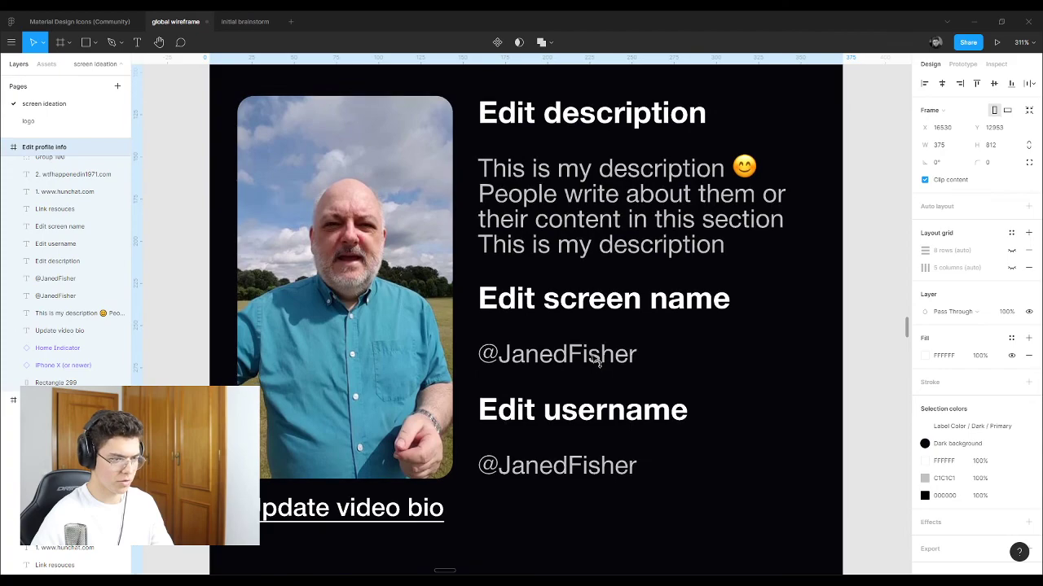
scroll(589, 361, "up", 1)
left_click(575, 385)
left_click_drag(575, 384, 577, 368)
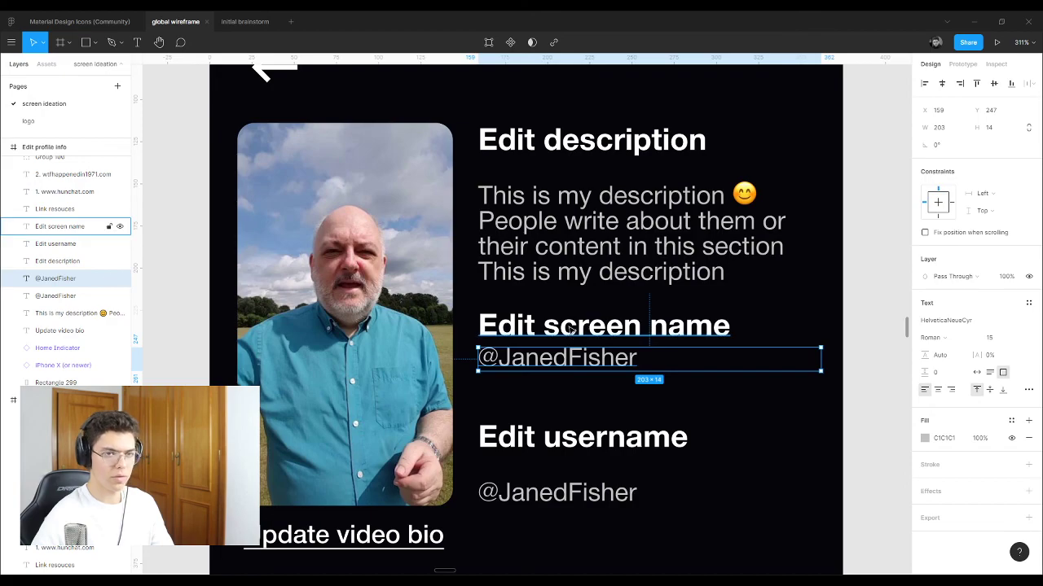
Step: Nudge the upper handle slightly back down so it sits just beneath its heading
left_click(569, 329, "shift")
scroll(551, 352, "up", 2)
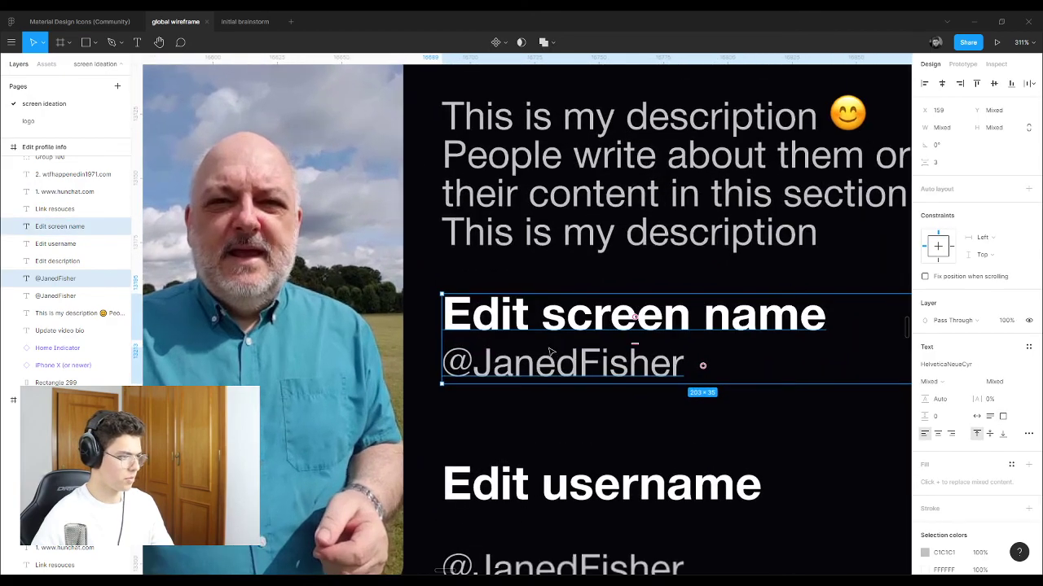
scroll(550, 352, "up", 5)
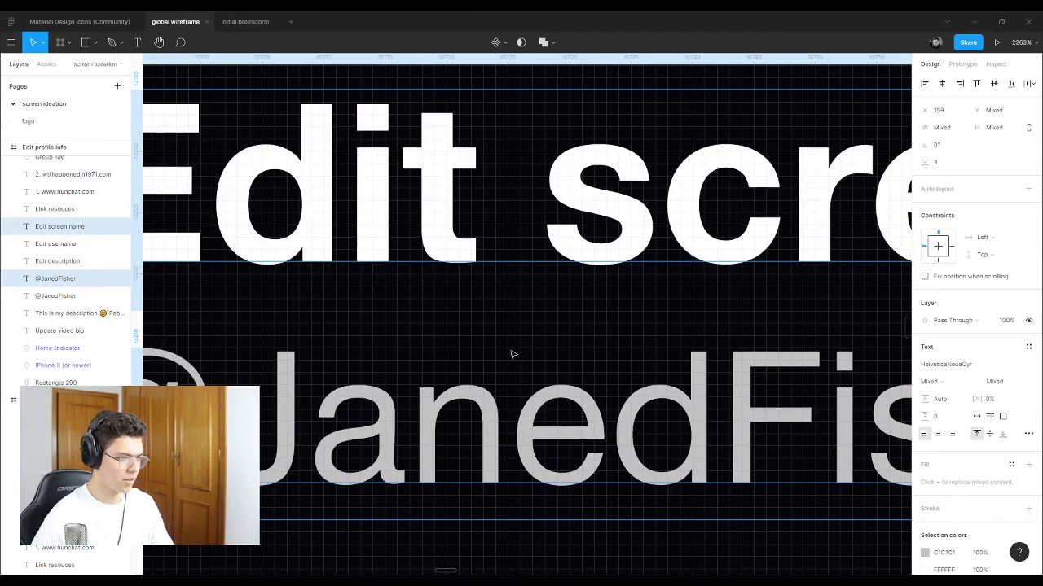
scroll(323, 353, "down", 5)
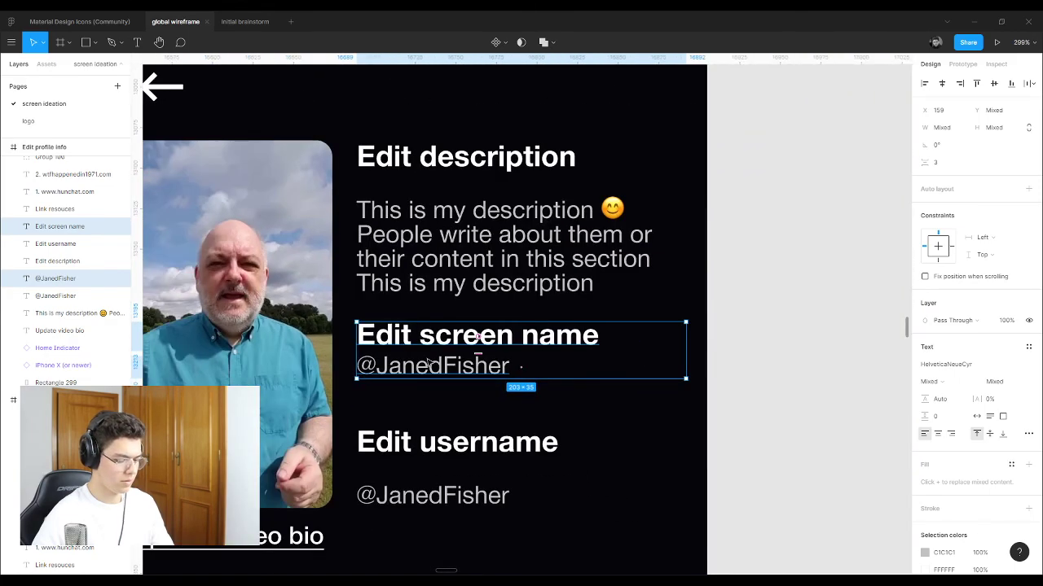
left_click(792, 326)
left_click(420, 375)
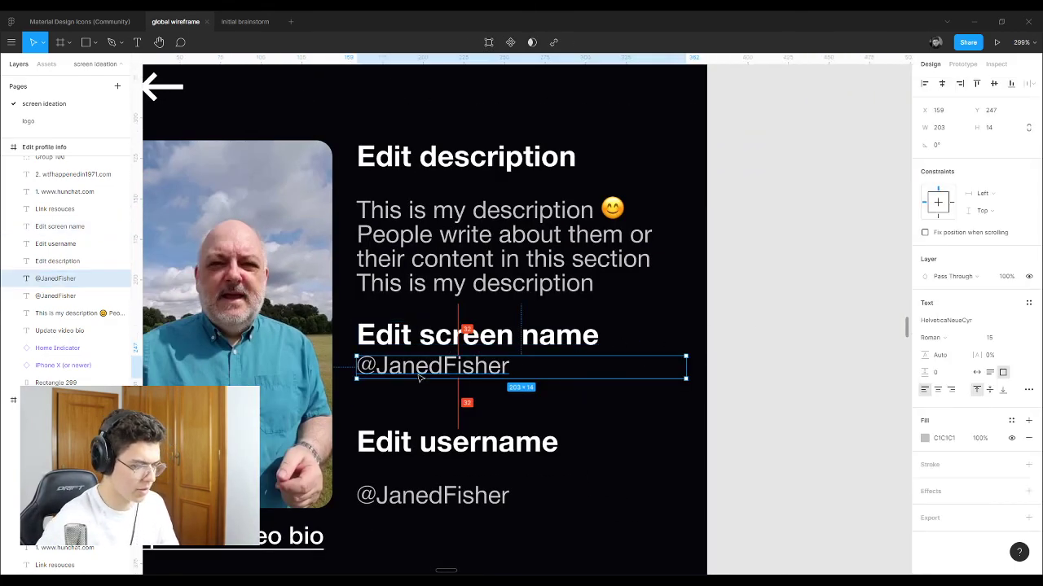
left_click_drag(420, 377, 424, 382)
key("Escape")
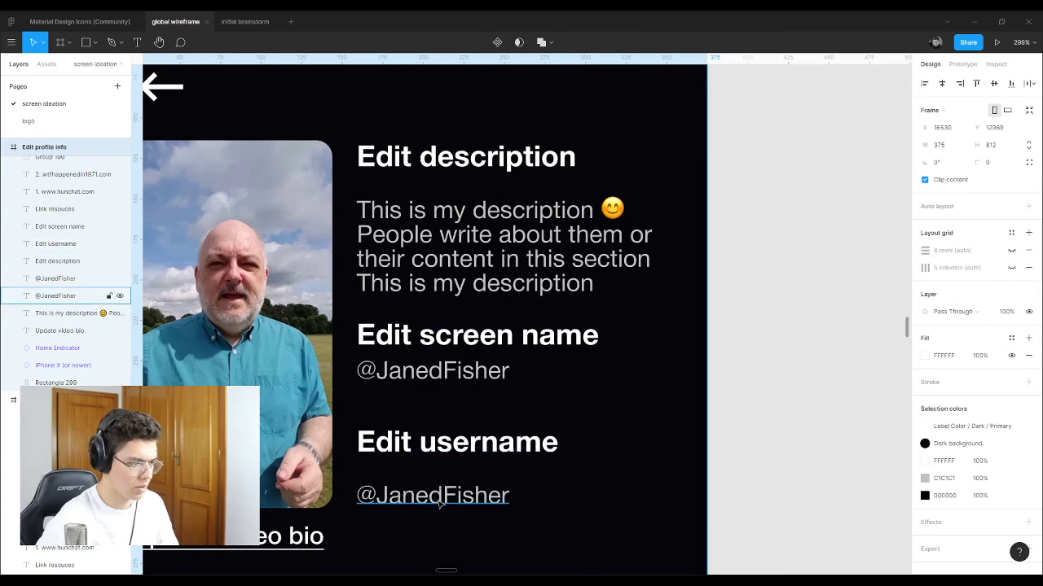
left_click(440, 504)
Step: Delete the old Edit username heading and its handle value
left_click(449, 451)
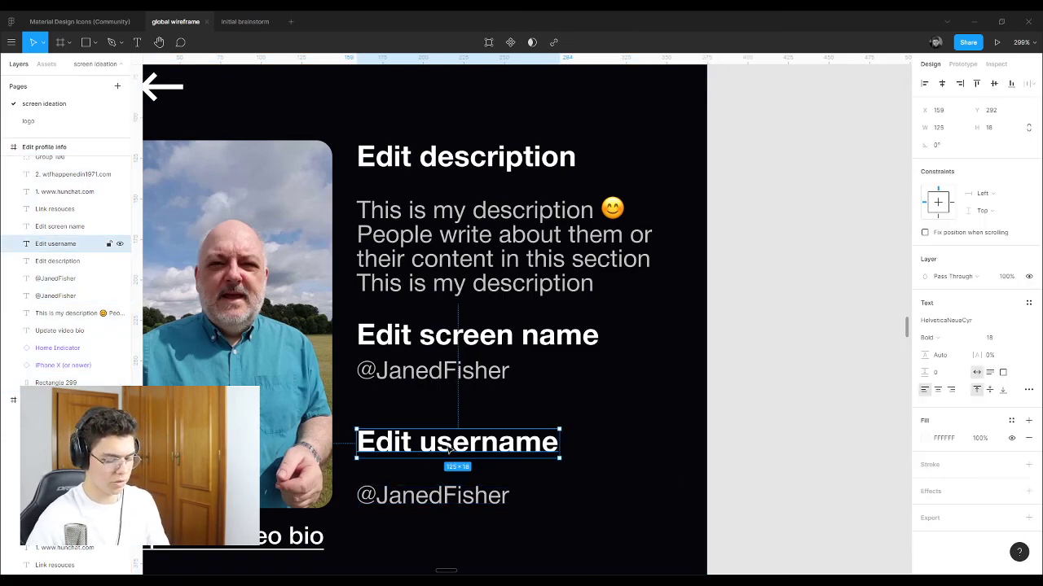
key("Delete")
left_click(477, 497)
key("Delete")
Step: Duplicate the screen-name pair below it and retitle the copy 'Edit username'
left_click(443, 373)
left_click(453, 345, "shift")
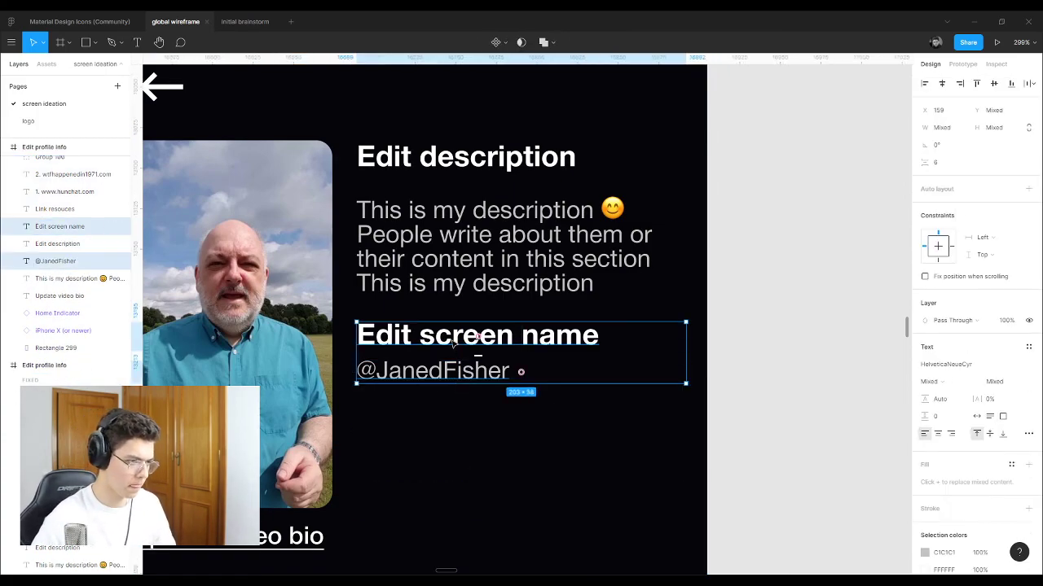
left_click_drag(455, 343, 453, 449)
left_click(733, 420)
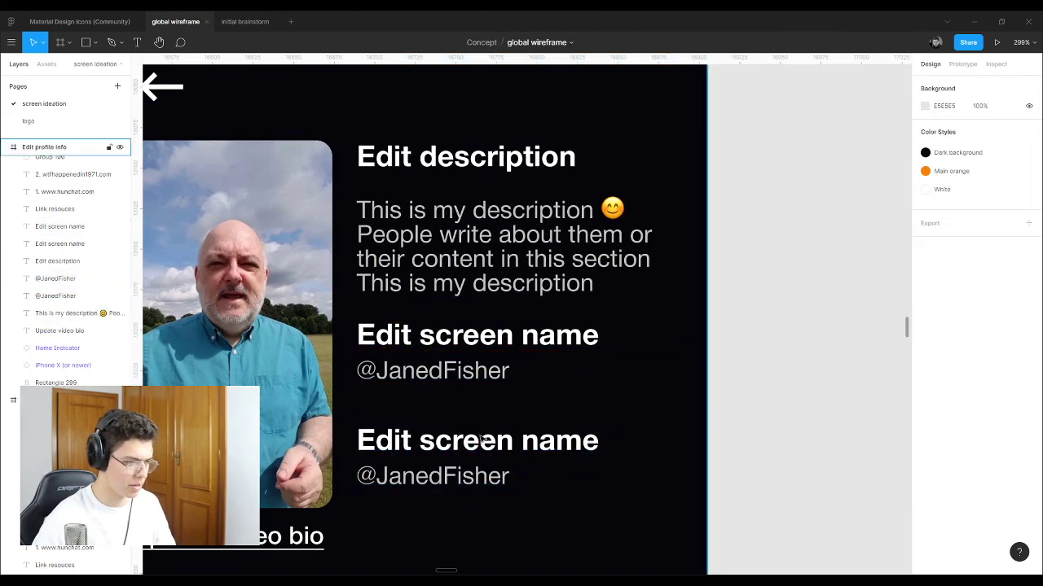
double_click(479, 438)
left_click(435, 441)
left_click_drag(419, 441, 636, 446)
type("username")
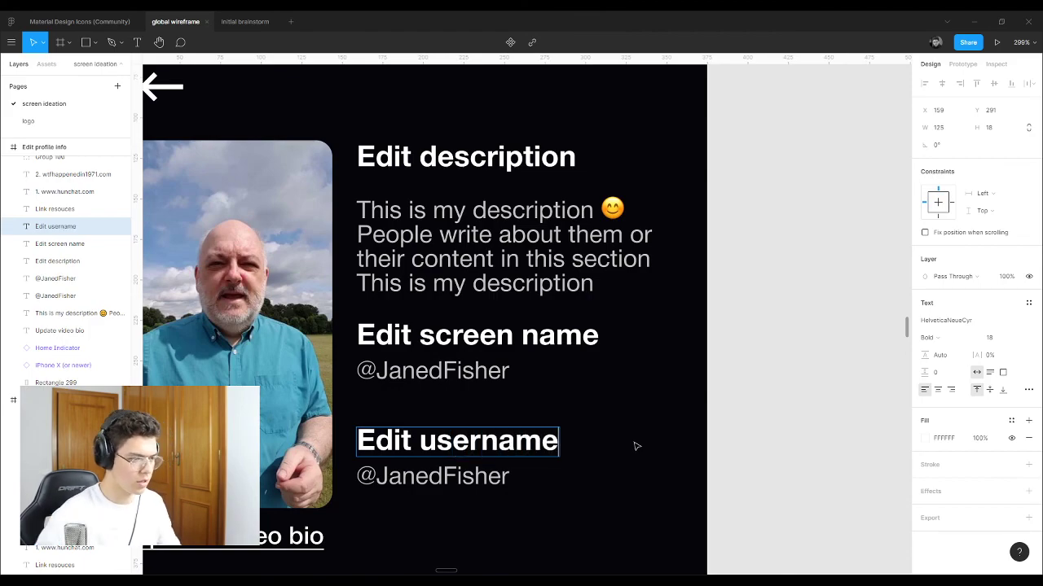
key("Escape")
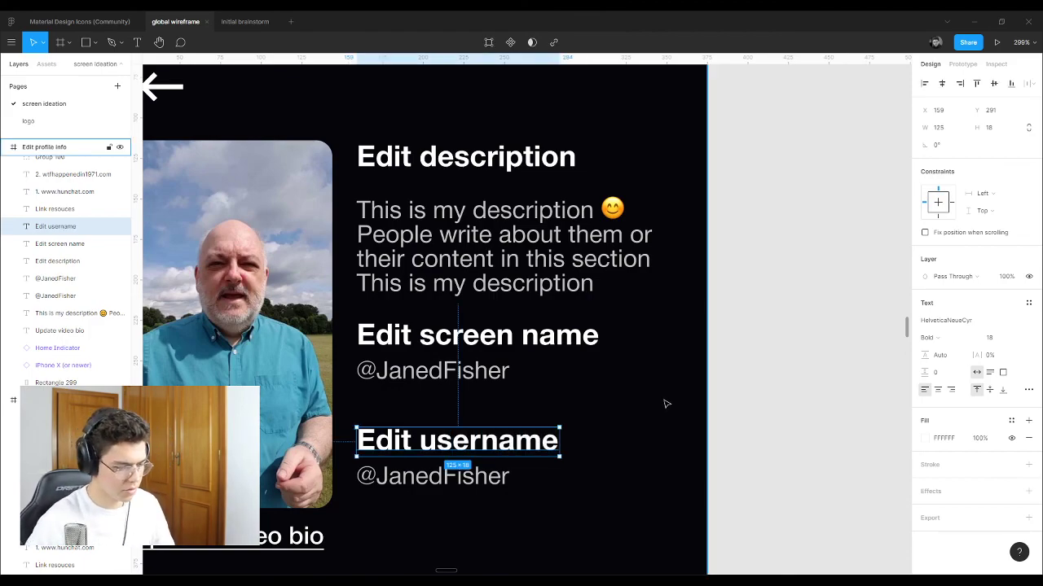
left_click(484, 419)
Step: Move the username pair down about 24 px and adjust the screen-name pair for even spacing
left_click(440, 449)
left_click(423, 478, "shift")
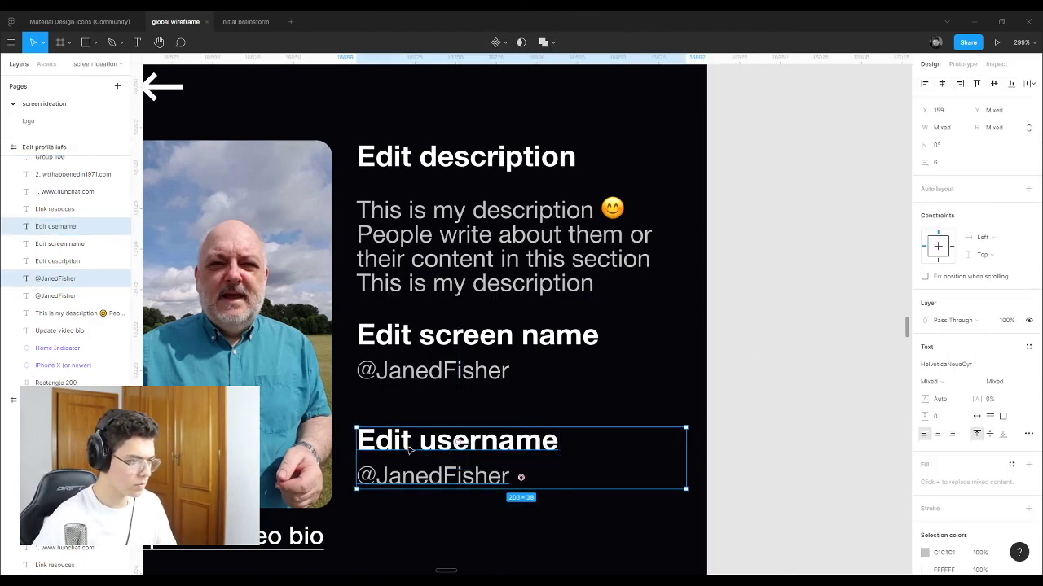
left_click_drag(411, 455, 413, 477)
left_click(432, 371)
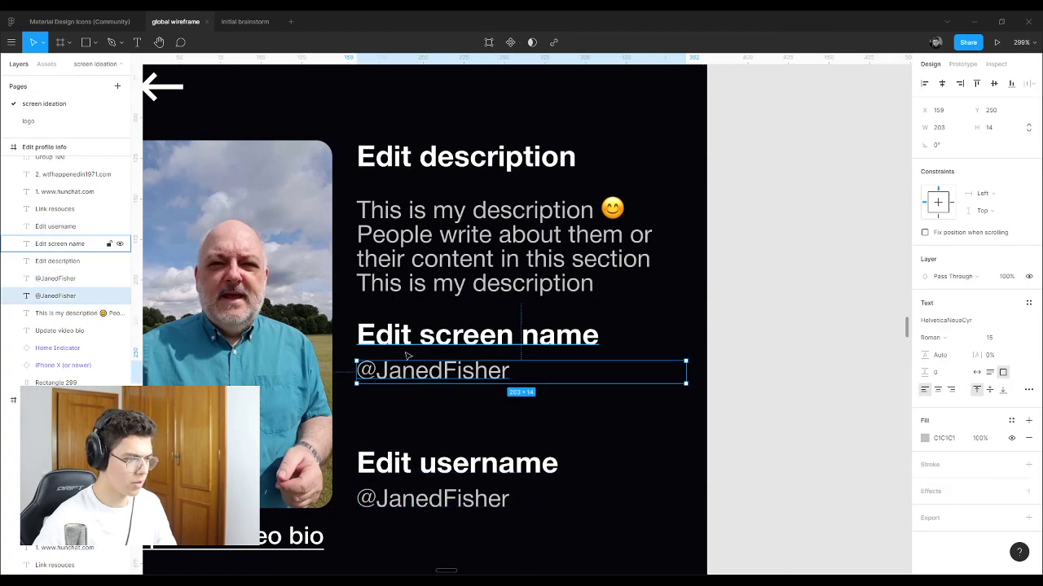
left_click_drag(408, 358, 401, 361)
left_click(404, 373, "shift")
left_click(405, 373, "shift")
left_click(405, 373, "shift")
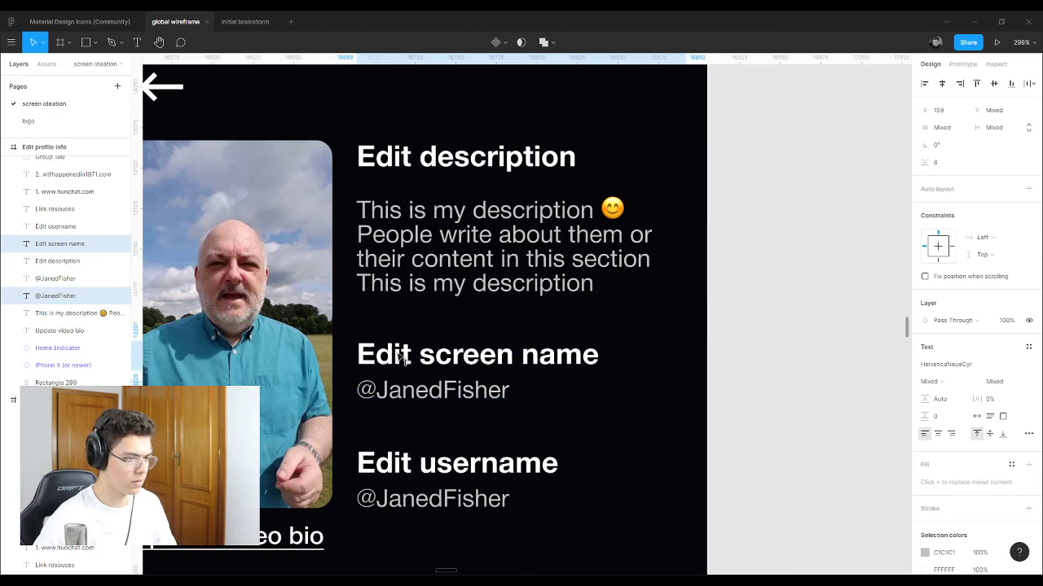
left_click(750, 352)
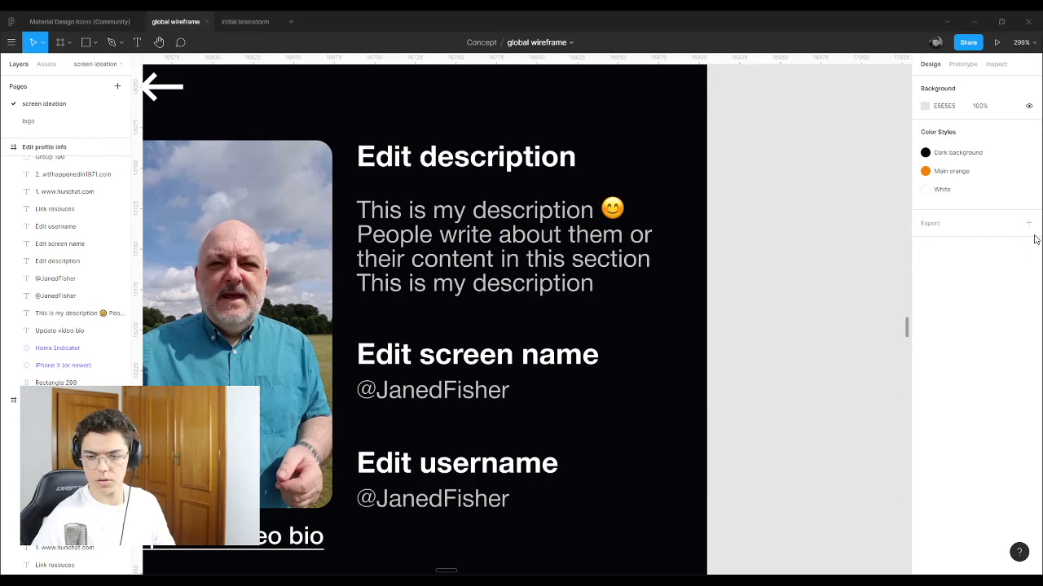
scroll(596, 351, "down", 5)
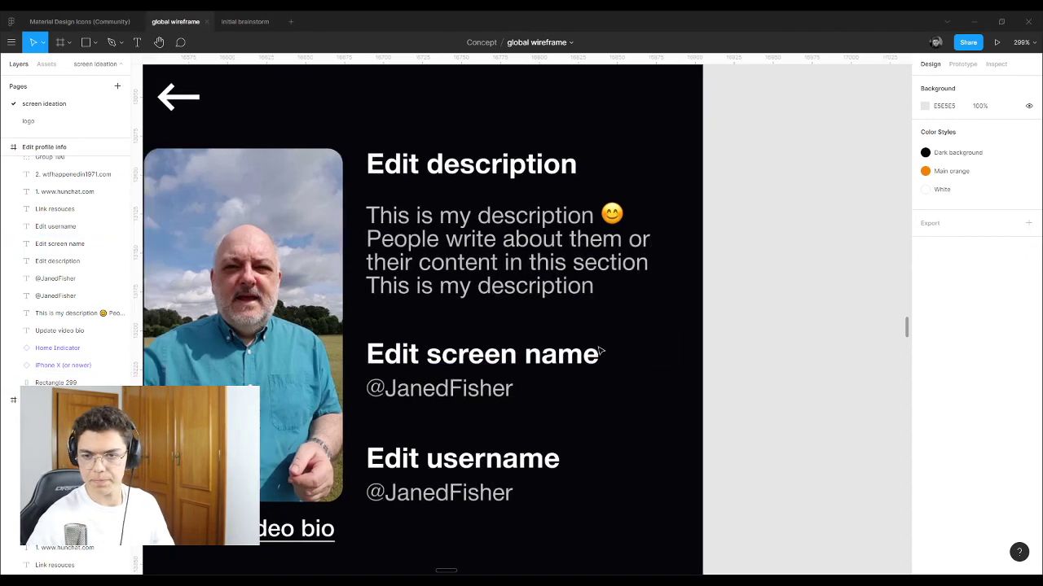
scroll(488, 326, "down", 3)
scroll(417, 314, "down", 2)
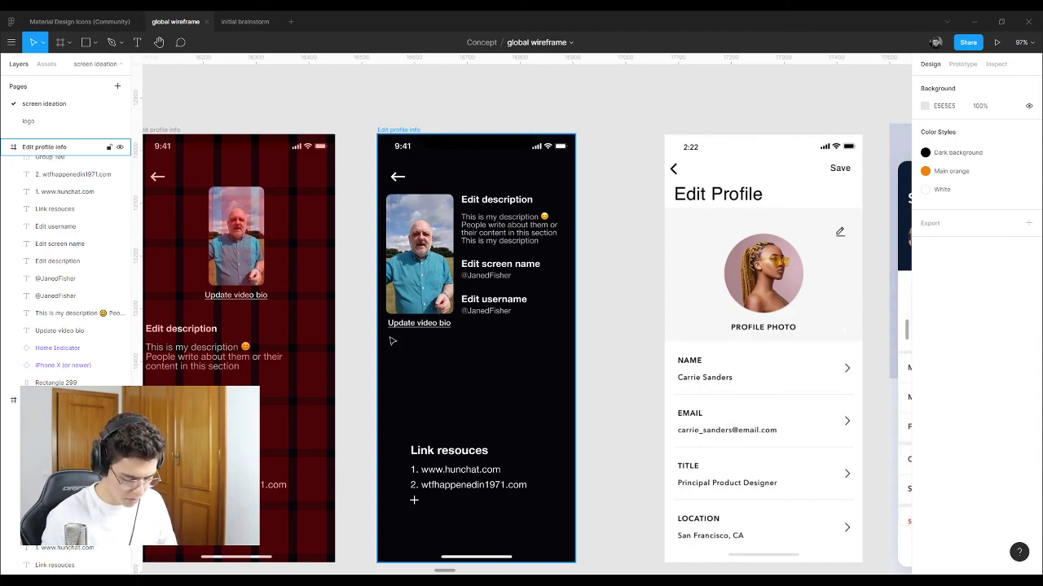
scroll(647, 337, "down", 5)
scroll(217, 367, "up", 5)
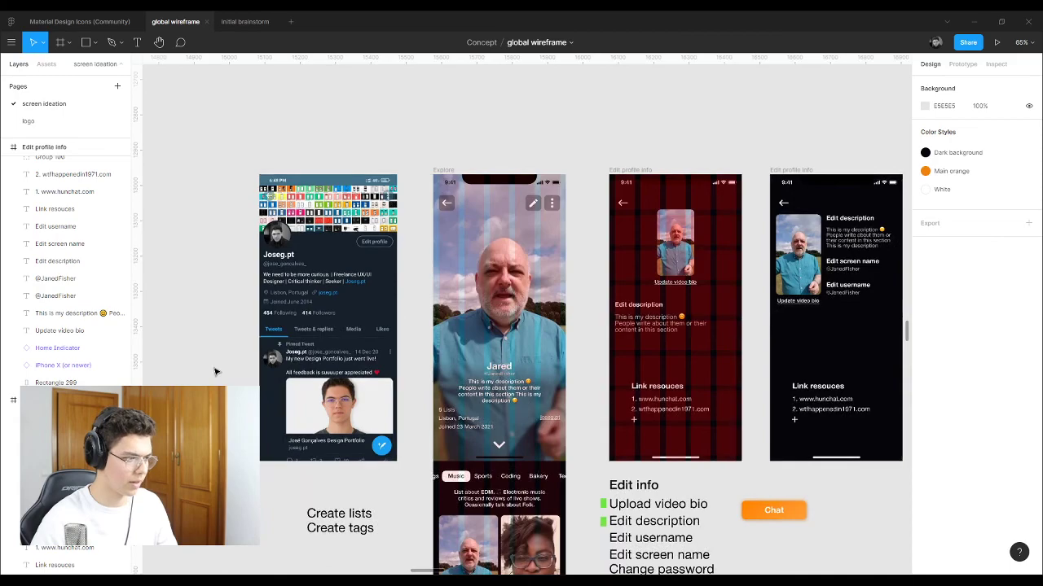
scroll(215, 373, "up", 4)
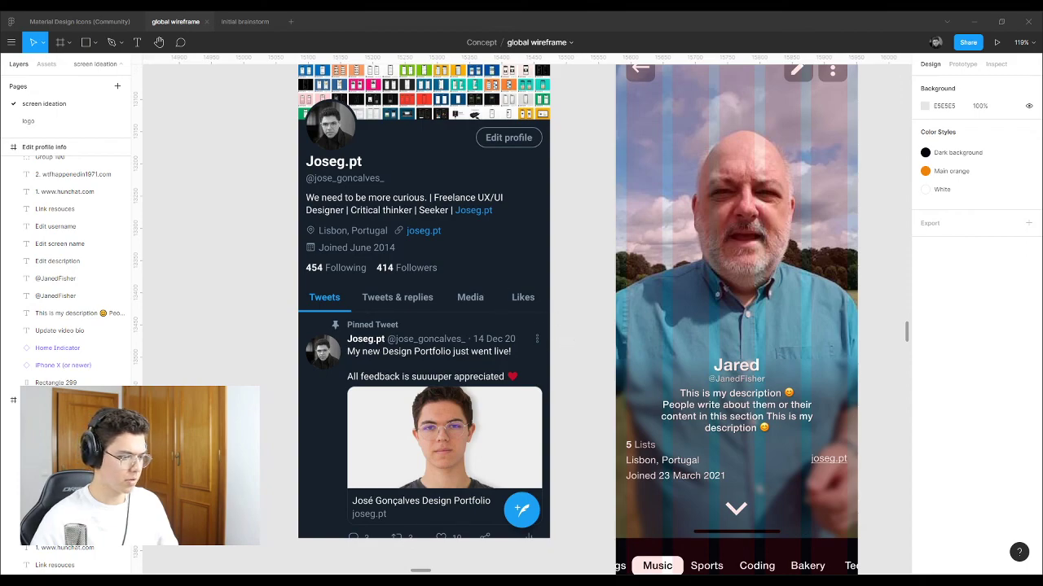
Step: Paste the Edit profile screenshot and move it toward the frames
scroll(325, 375, "down", 5)
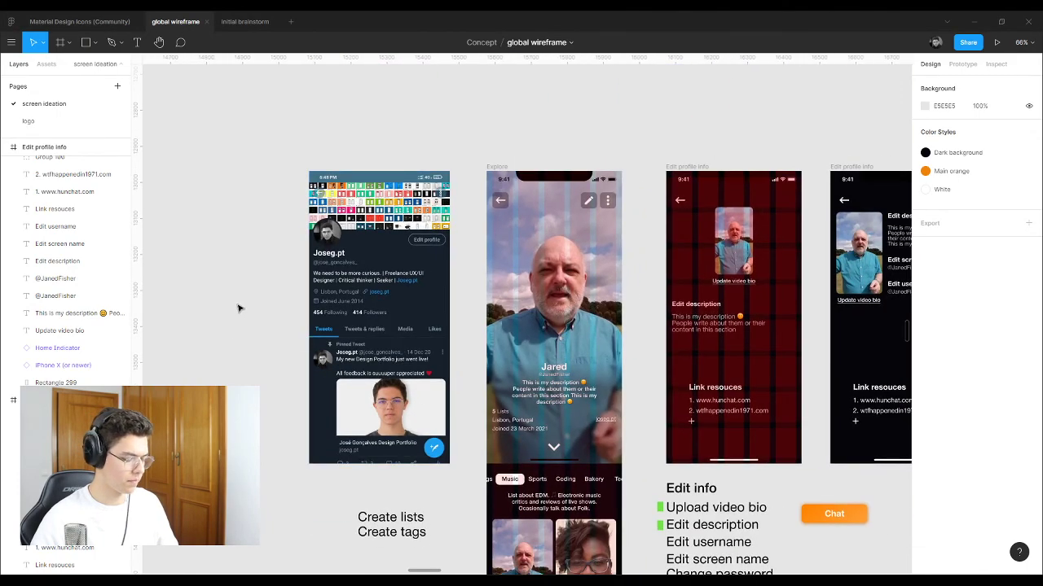
key("ctrl+v")
scroll(500, 385, "down", 4)
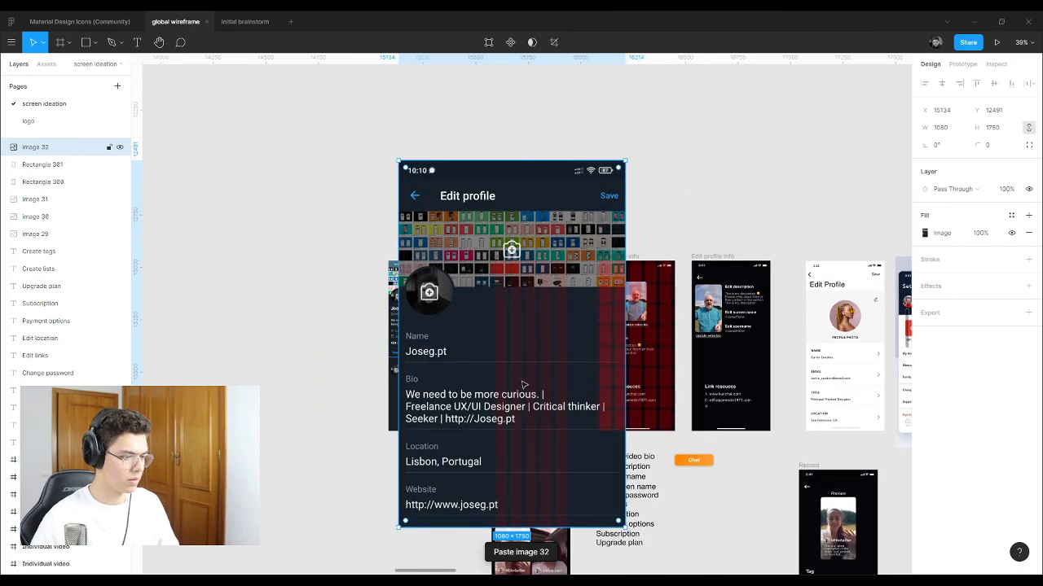
left_click_drag(505, 379, 802, 95)
scroll(391, 235, "down", 2)
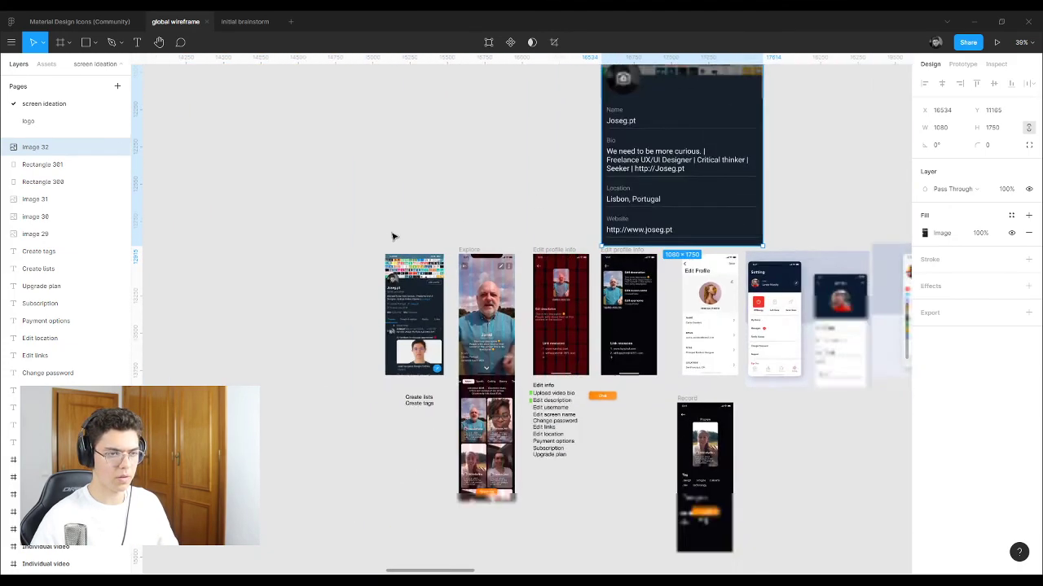
scroll(875, 81, "up", 2)
Step: Scale the screenshot to 371 × 602 and place it beside the last frame
left_click_drag(713, 173, 570, 189)
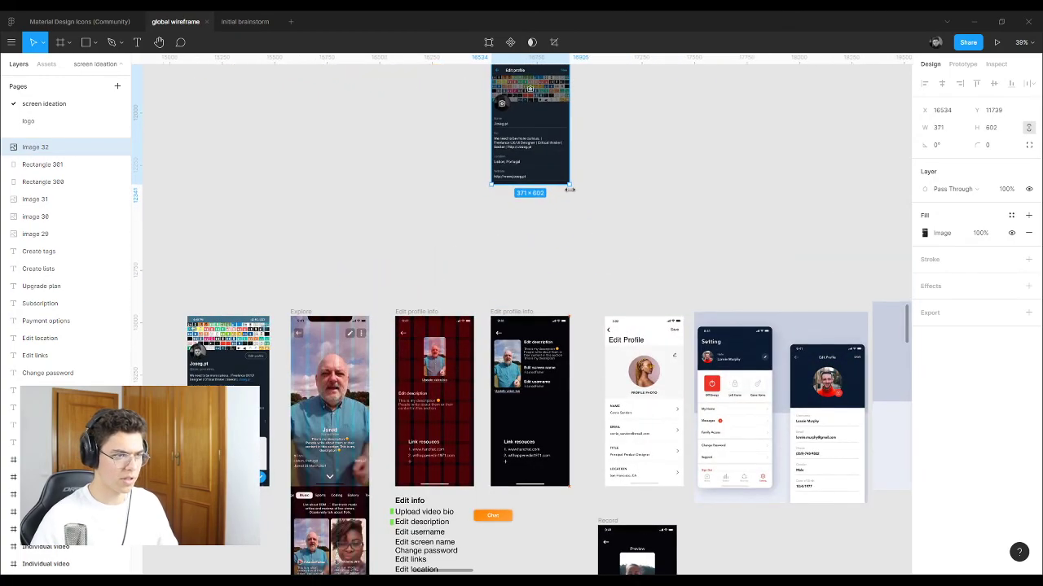
left_click_drag(551, 144, 552, 254)
scroll(353, 284, "down", 3)
left_click(660, 334)
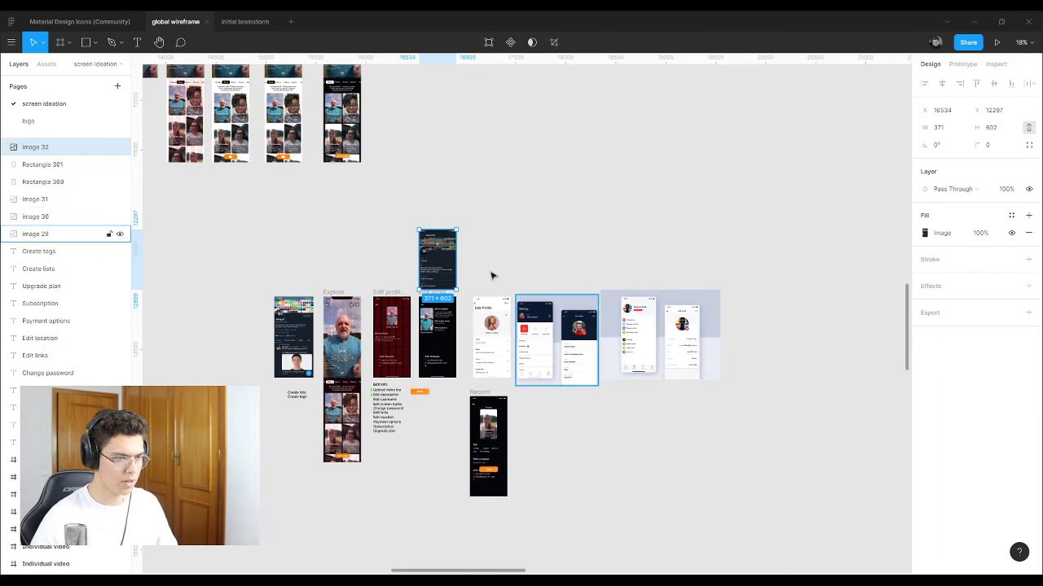
left_click_drag(476, 267, 647, 250)
left_click_drag(431, 269, 479, 336)
key("Escape")
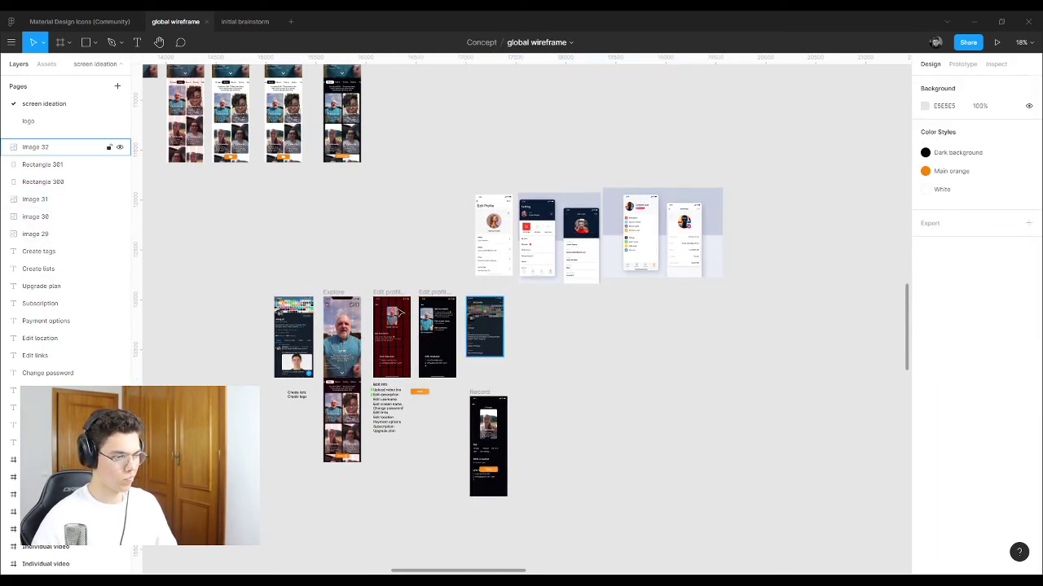
scroll(442, 341, "up", 3)
scroll(489, 376, "up", 5)
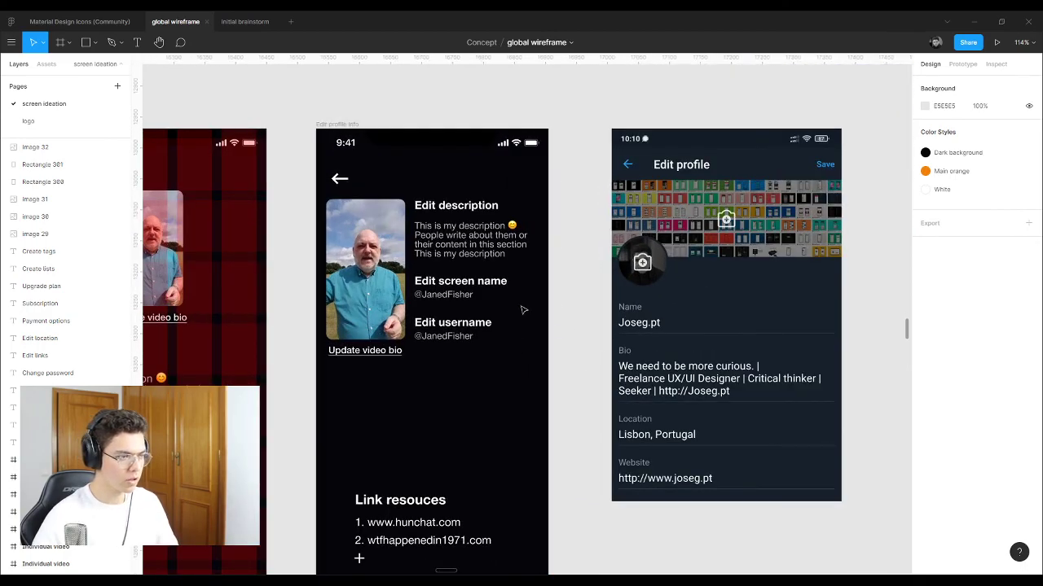
Step: Copy the description onto the screenshot, send the image to back, and raise the text to size 17 over Bio
left_click(437, 241)
mouse_move(449, 242)
left_mouse_down()
mouse_move(656, 359)
mouse_move(653, 430)
left_mouse_up()
right_click(651, 430)
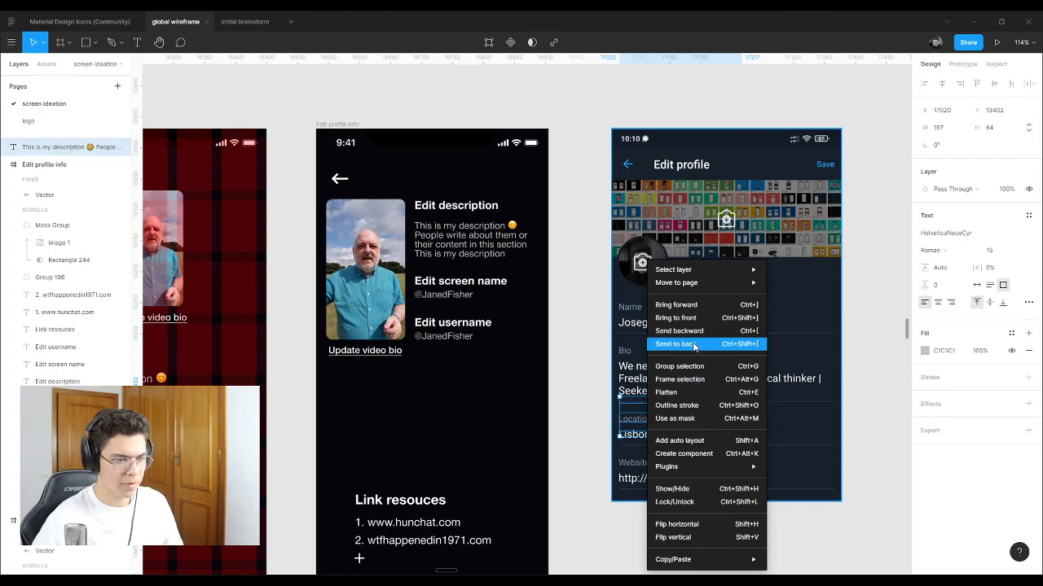
left_click(696, 311)
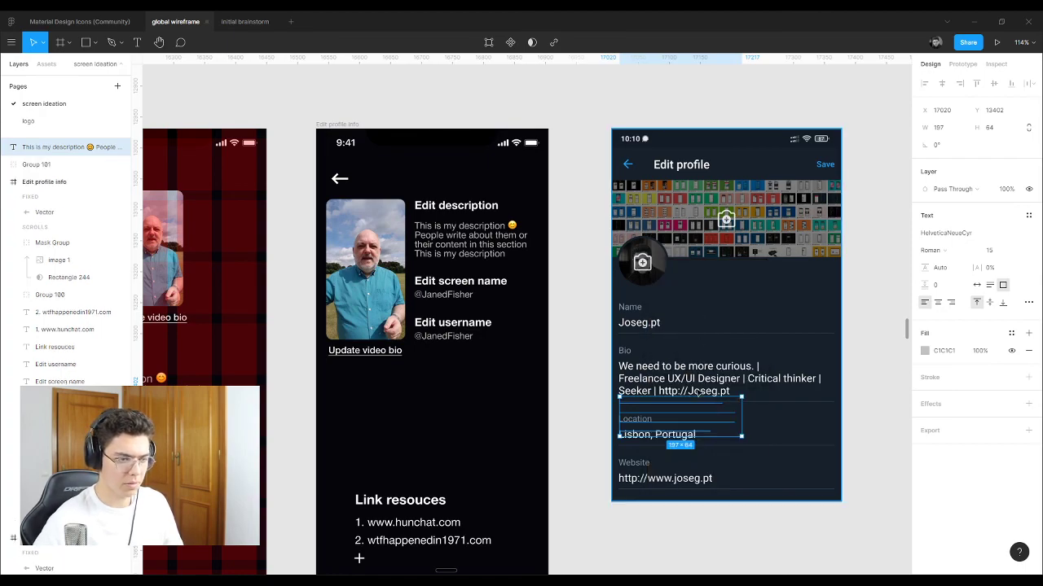
scroll(697, 418, "up", 5)
left_click(686, 309)
right_click(679, 302)
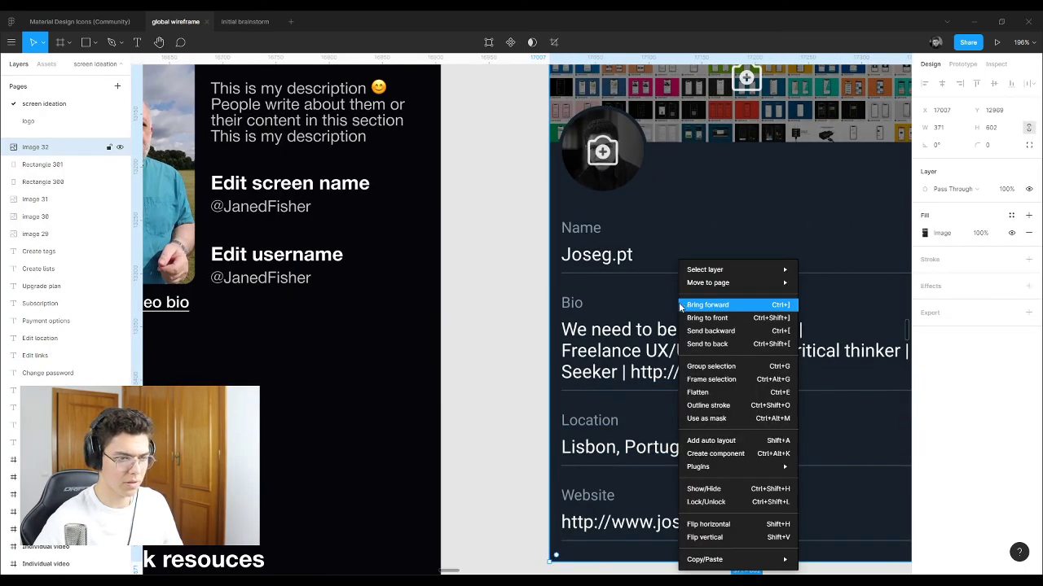
left_click(705, 344)
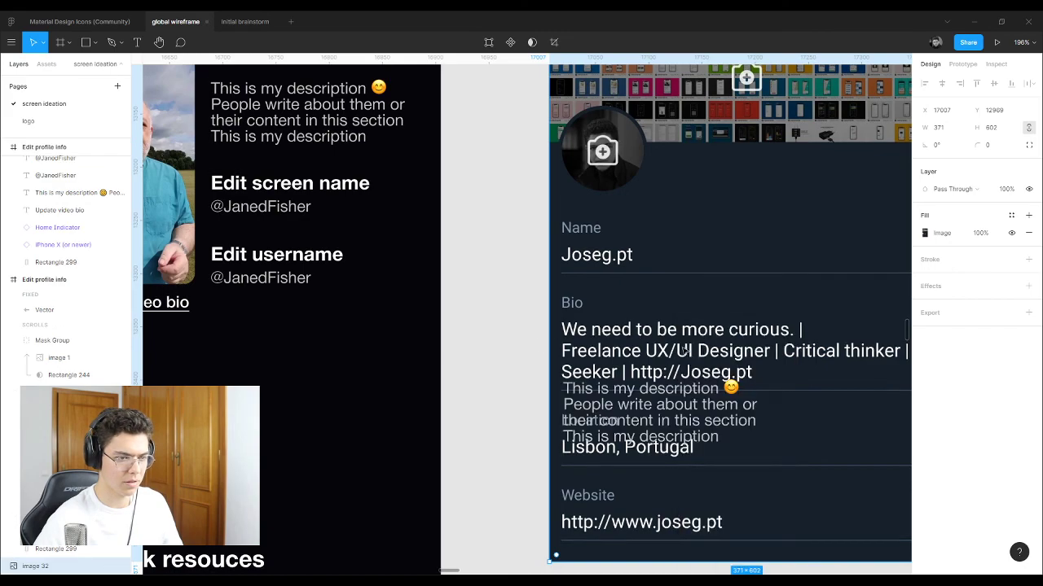
left_click_drag(610, 394, 718, 340)
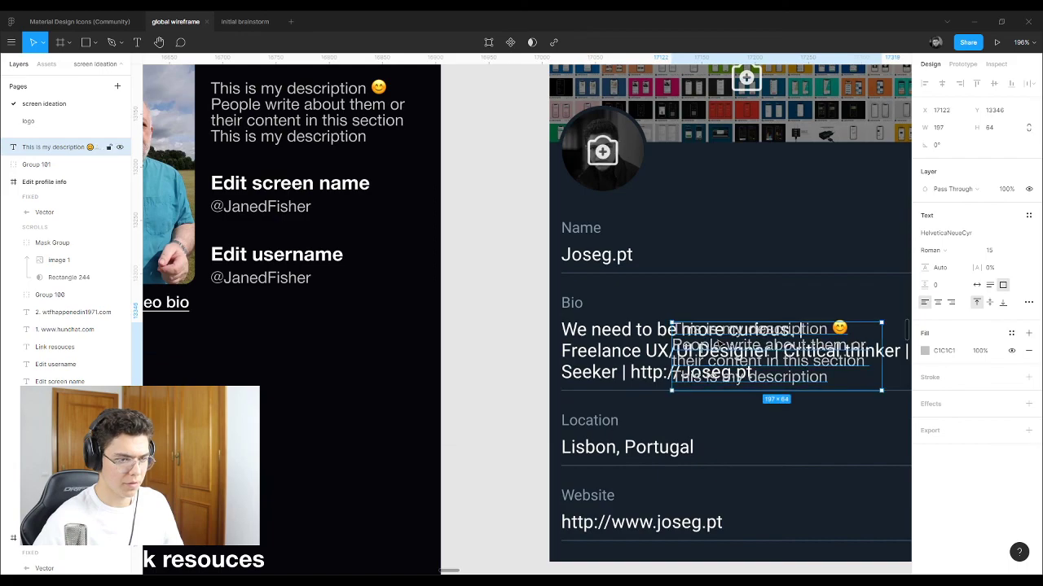
key("Up")
key("Up")
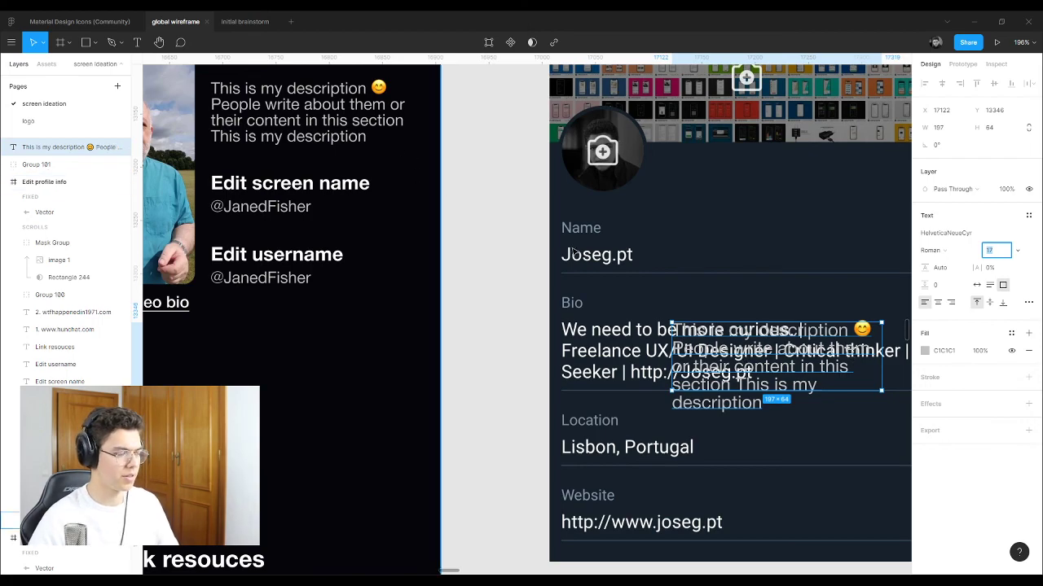
Step: Set the description, screen-name value and username value texts to font size 17
scroll(631, 259, "down", 5)
scroll(417, 166, "up", 3)
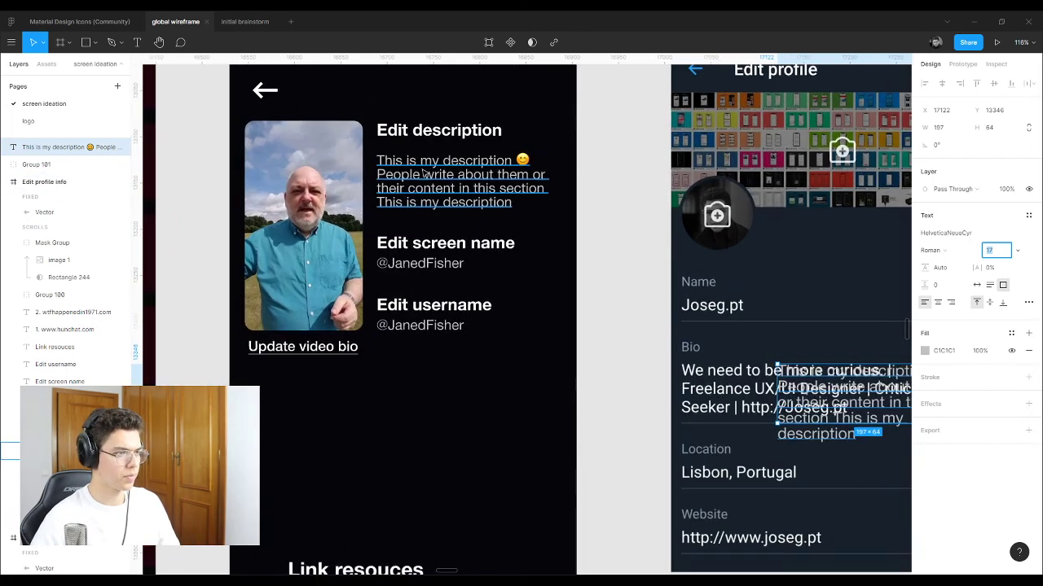
left_click(409, 161)
left_click(423, 218, "shift")
left_click(423, 270, "shift")
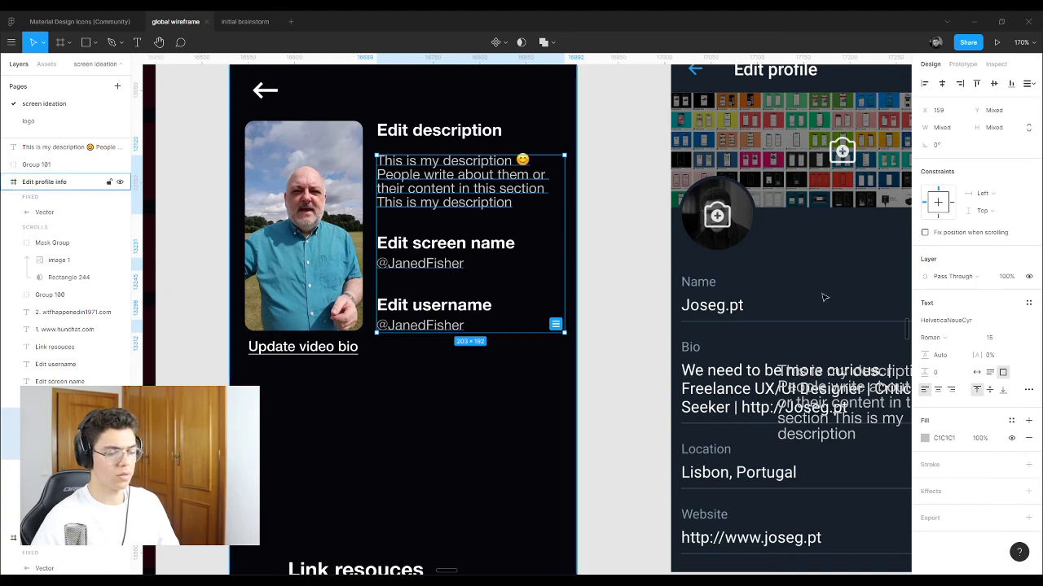
left_click(480, 306, "shift")
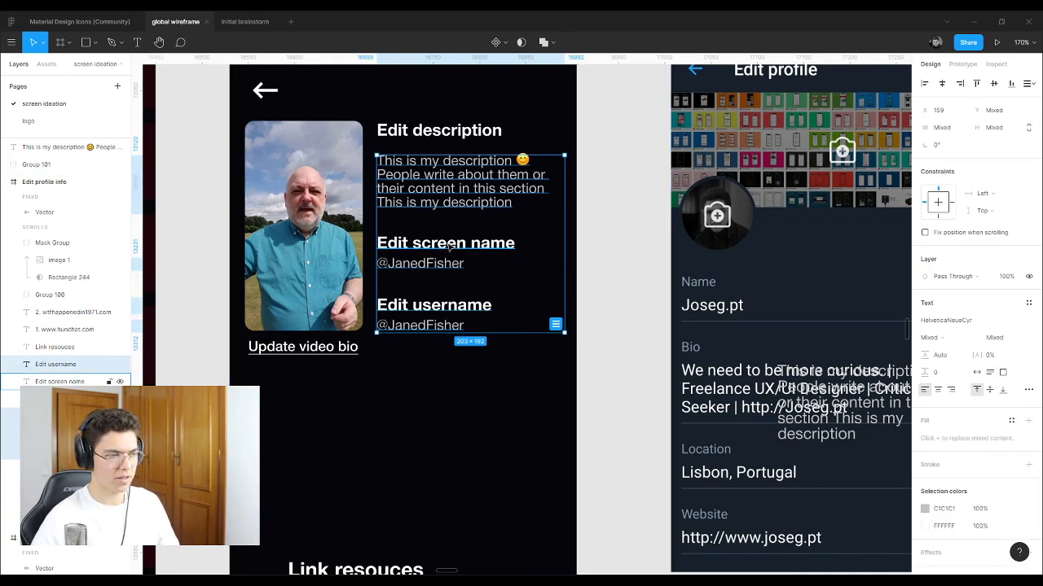
left_click(441, 311, "shift")
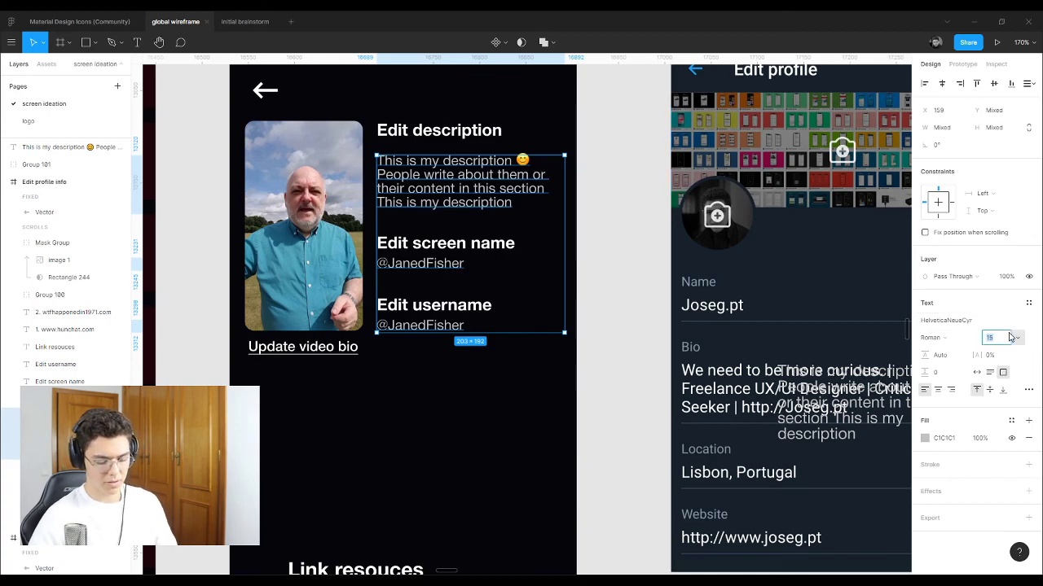
type("17")
key("Return")
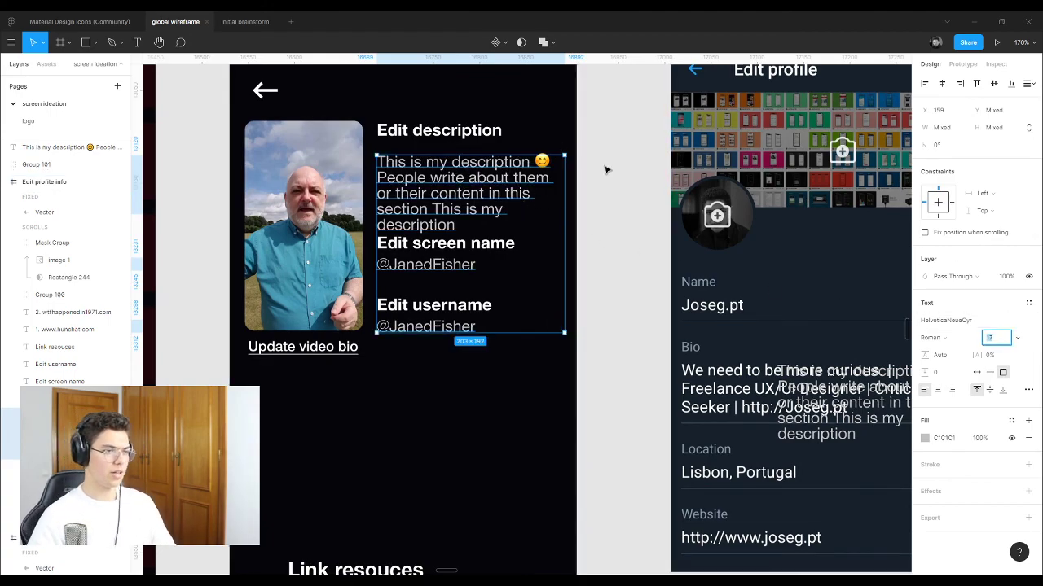
left_click(604, 170)
Step: Move the Edit screen name pair down to even out the section spacing
left_click(433, 261)
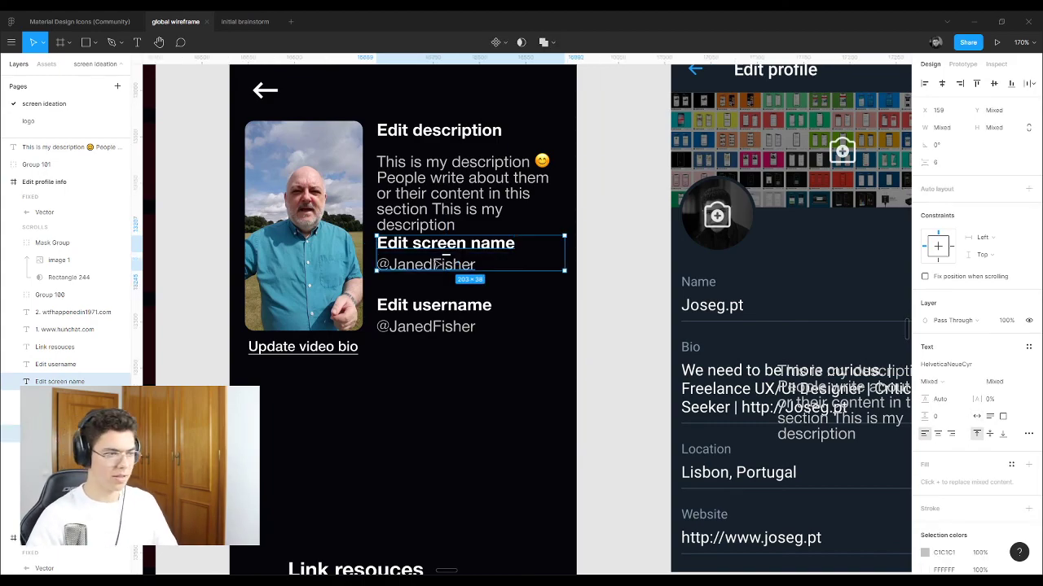
left_click_drag(405, 247, 409, 265)
left_click(403, 314)
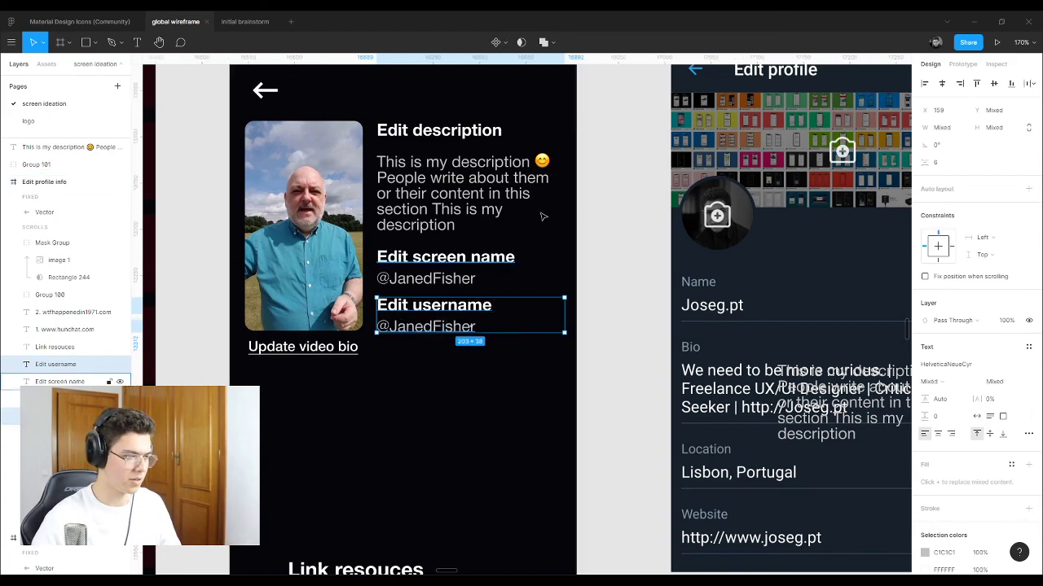
Step: Make the description text box taller so the paragraph fits, testing tighter letter spacing
left_click(588, 204)
scroll(535, 247, "down", 3)
scroll(535, 247, "up", 3)
left_click(456, 210)
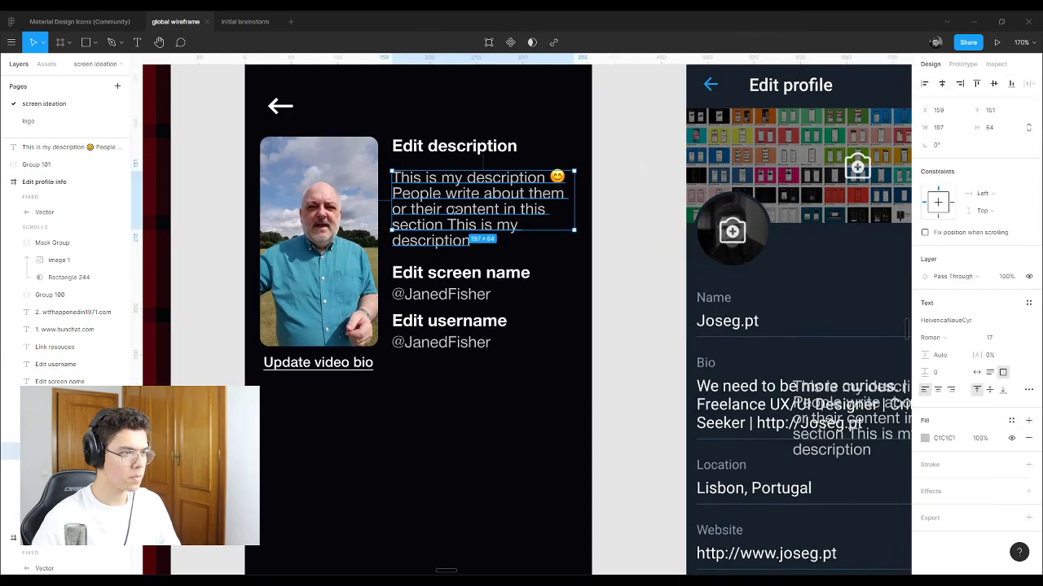
left_click_drag(462, 233, 460, 250)
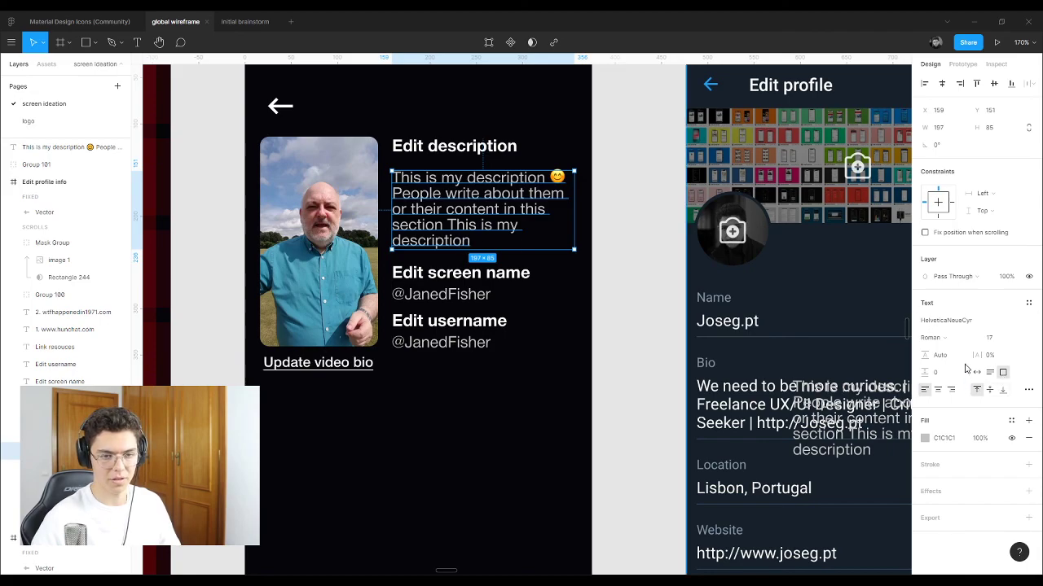
left_click_drag(974, 357, 920, 361)
left_click(617, 257)
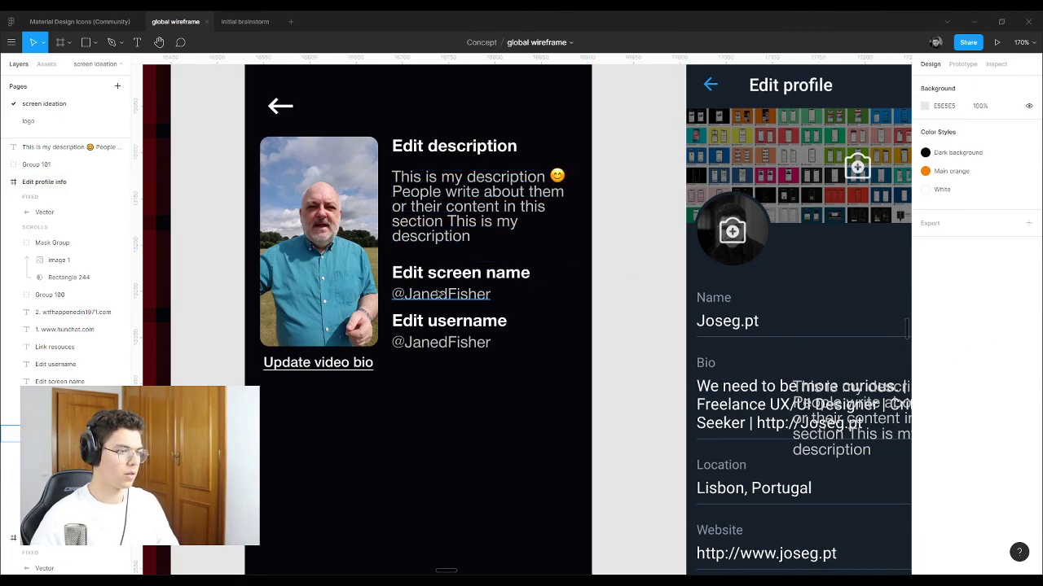
left_click(489, 274)
left_click(590, 300)
scroll(587, 333, "up", 1)
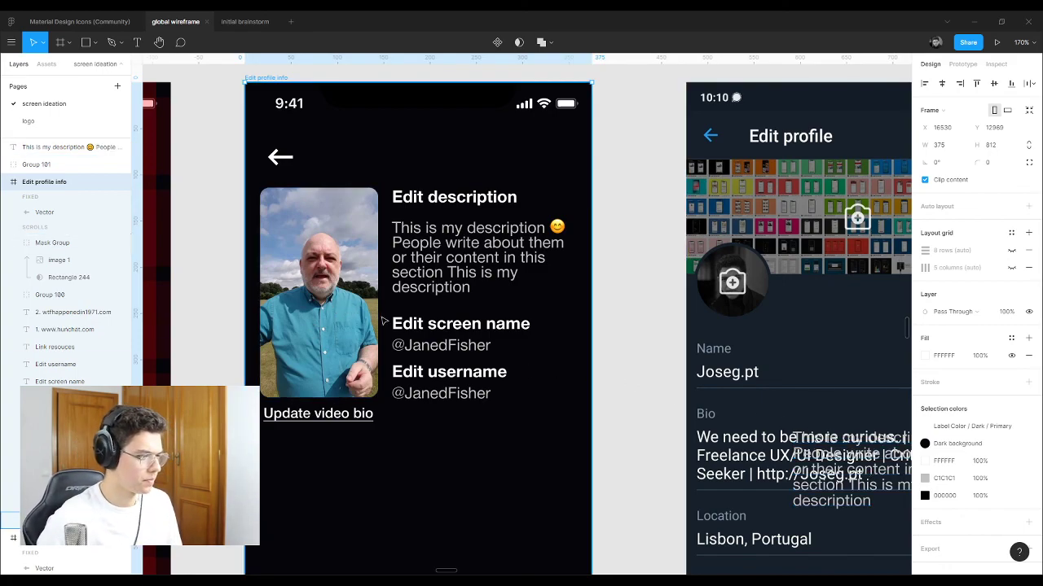
Step: Try moving the description paragraph below the video, then drop it
left_click(478, 287)
scroll(575, 330, "down", 3)
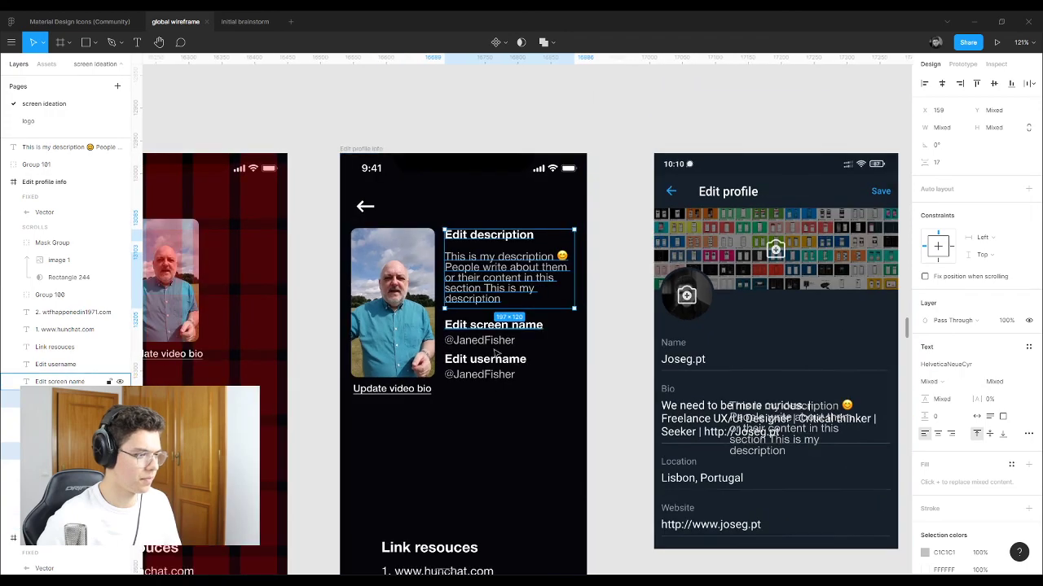
left_click_drag(492, 282, 403, 456)
left_click(617, 226)
Step: Move the Edit profile reference screen further right
scroll(283, 359, "down", 5)
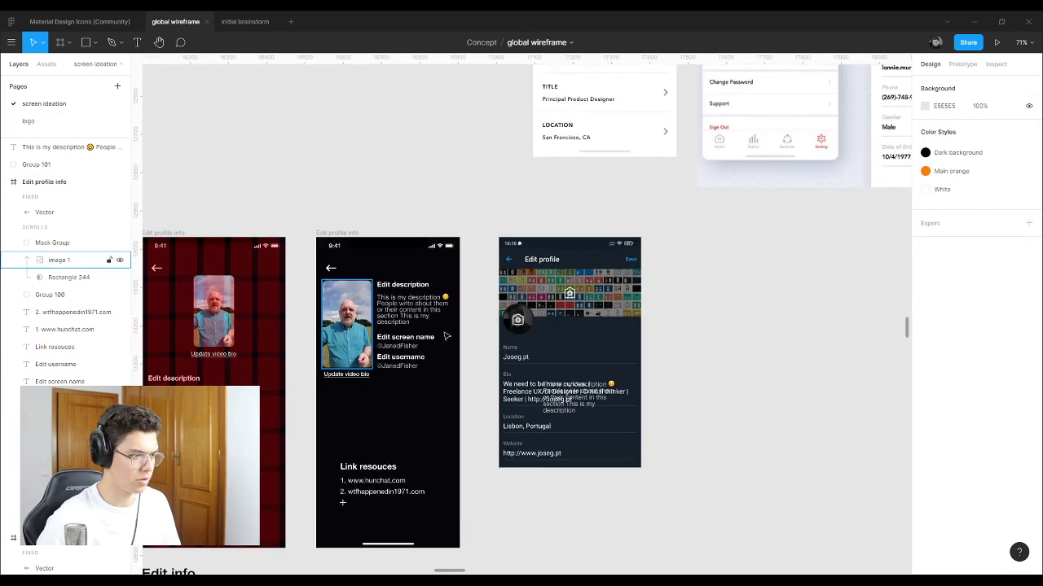
scroll(383, 385, "down", 4)
left_click_drag(584, 362, 469, 425)
left_click_drag(529, 377, 674, 372)
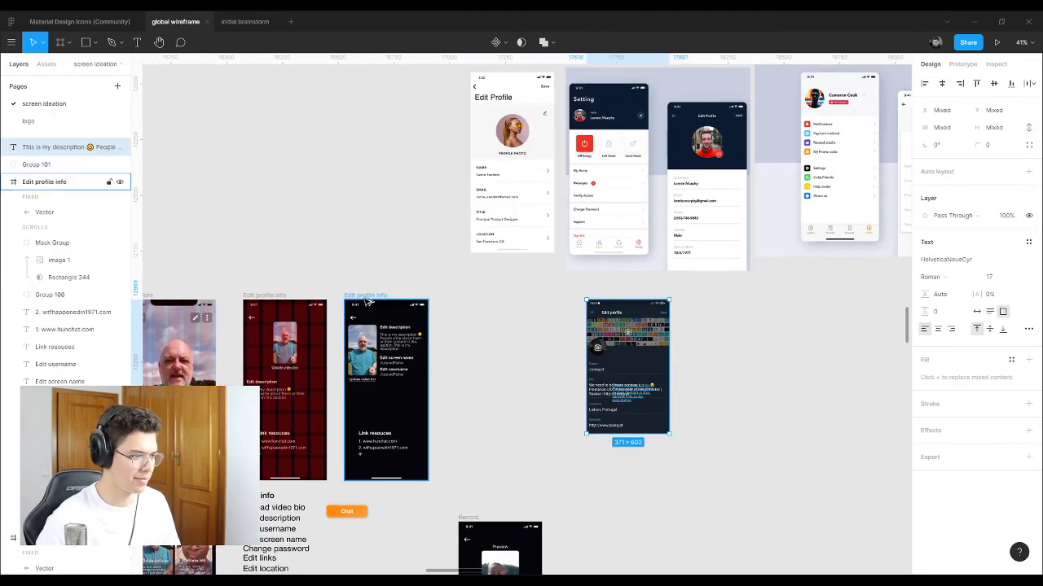
Step: Duplicate the Edit profile info frame alongside and delete the Record screen's status bar
left_click_drag(368, 302, 464, 301)
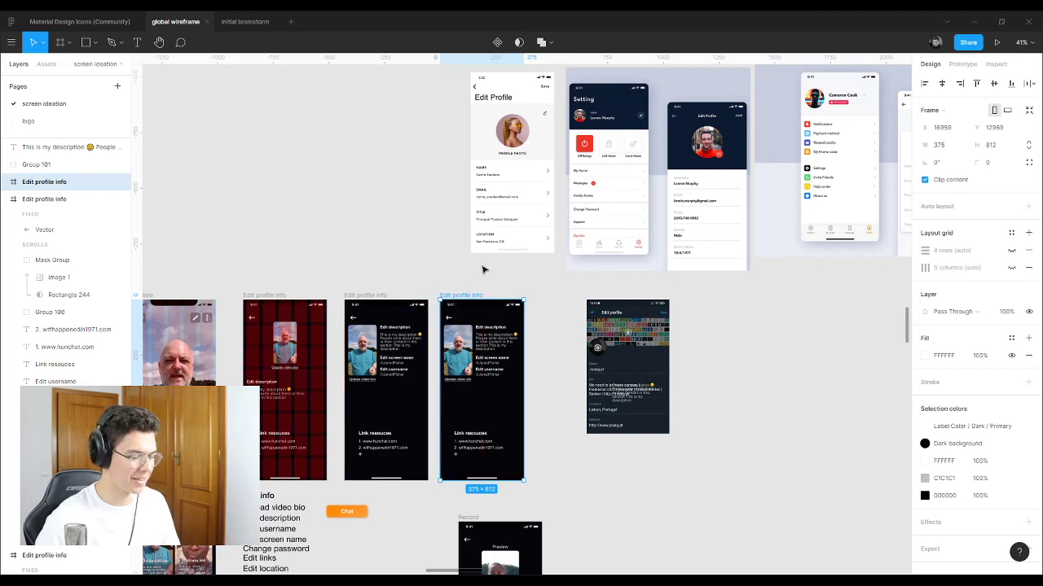
scroll(482, 269, "down", 4)
left_click(470, 349)
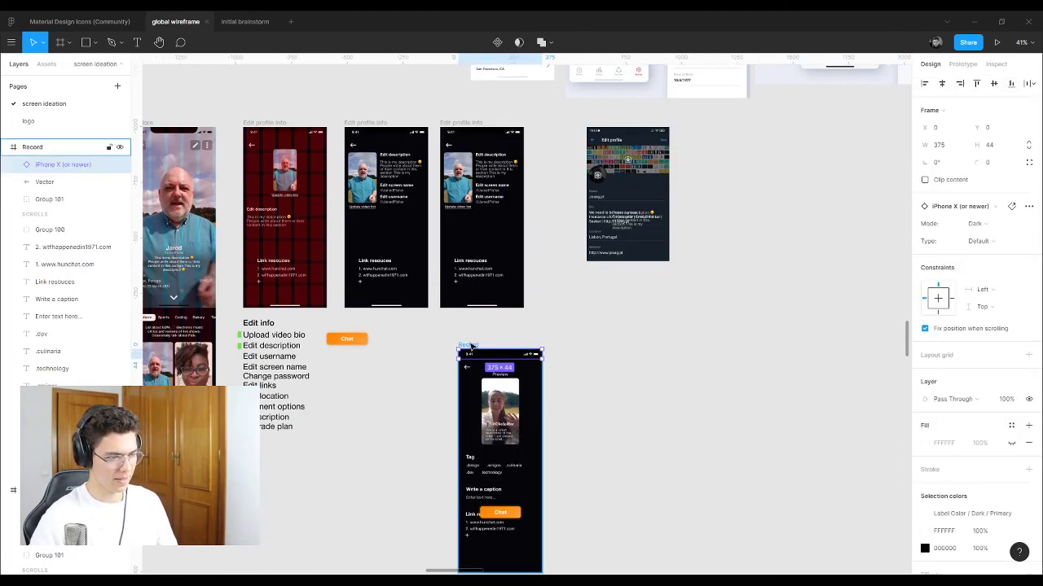
key("Delete")
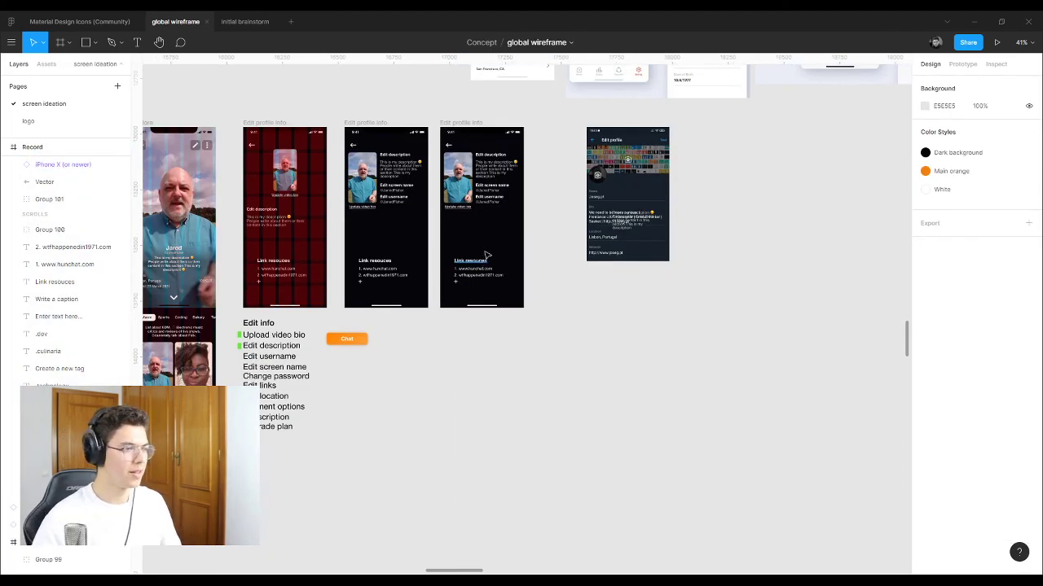
Step: Move the Edit description heading and paragraph down below the video photo
scroll(486, 255, "up", 10)
left_click(457, 104)
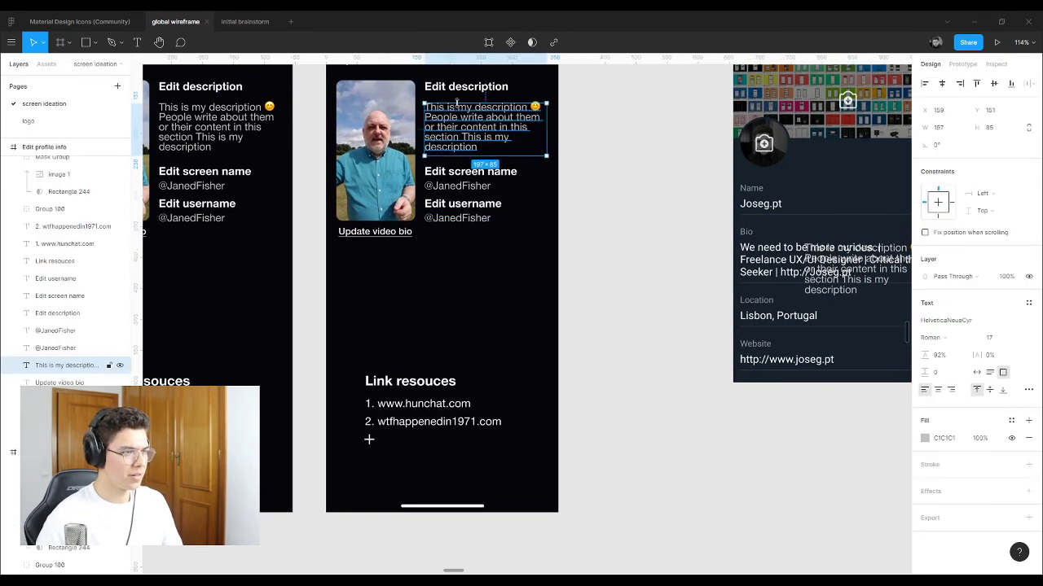
left_click(459, 91, "shift")
left_click_drag(484, 129, 401, 303)
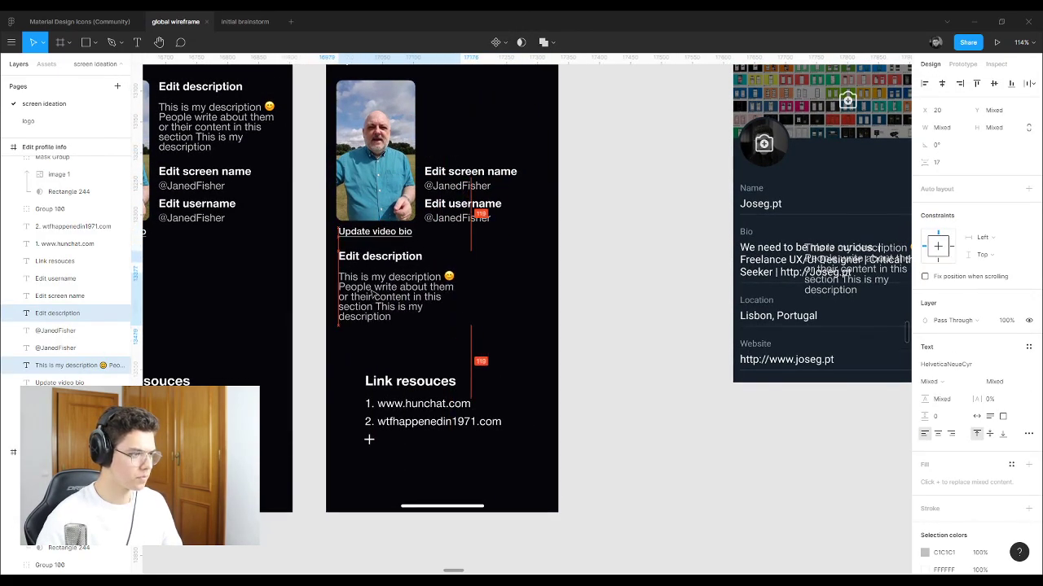
left_click(605, 233)
Step: Place Update video bio above the photo and nudge the photo slightly down
scroll(530, 296, "up", 3)
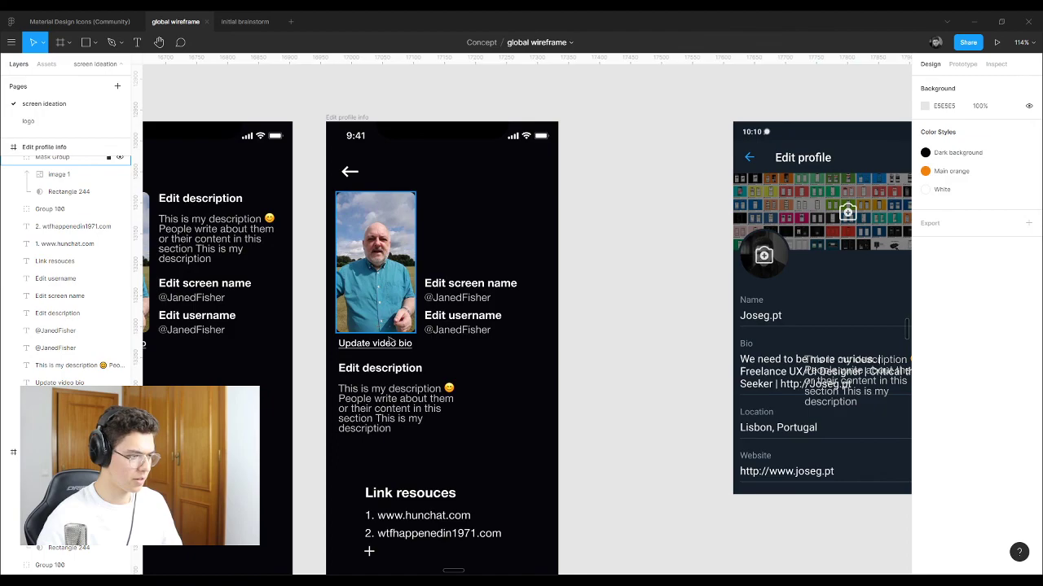
left_click_drag(375, 339, 390, 187)
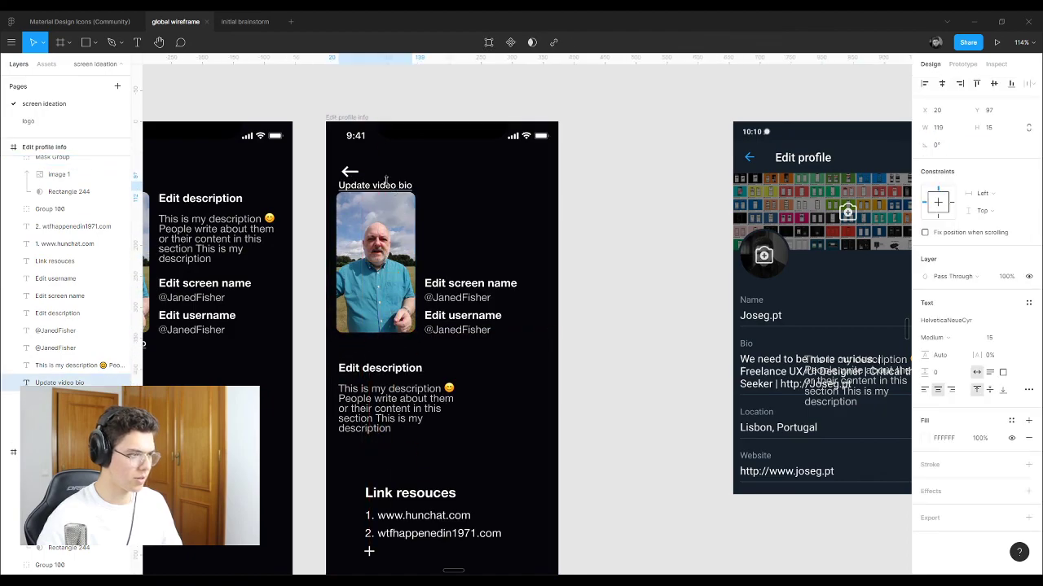
left_click_drag(391, 269, 391, 285)
Step: Show the screen's row and column layout grids and align Update video bio to them
left_click(348, 118)
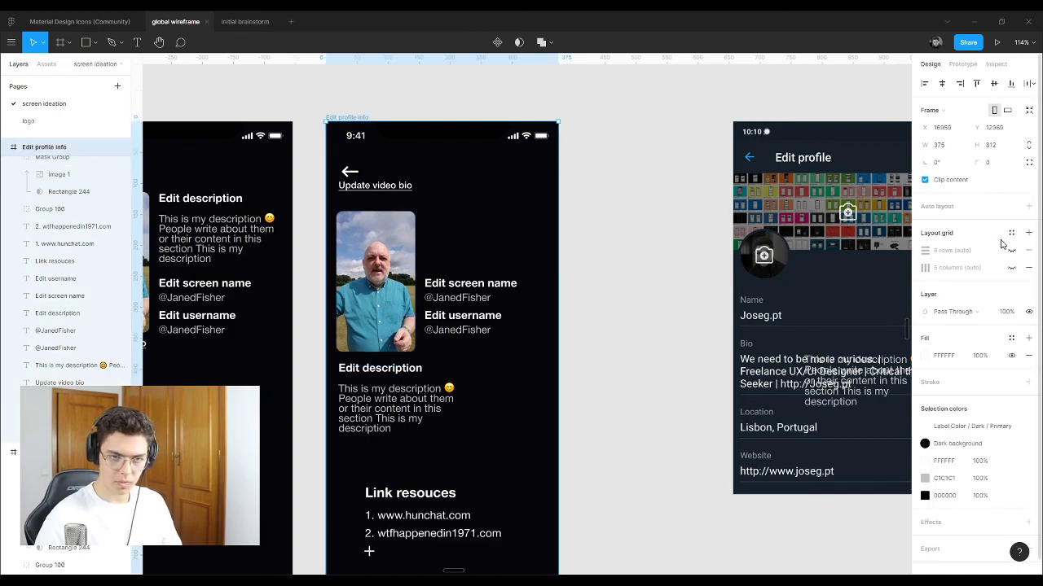
left_click(1011, 250)
left_click(1012, 268)
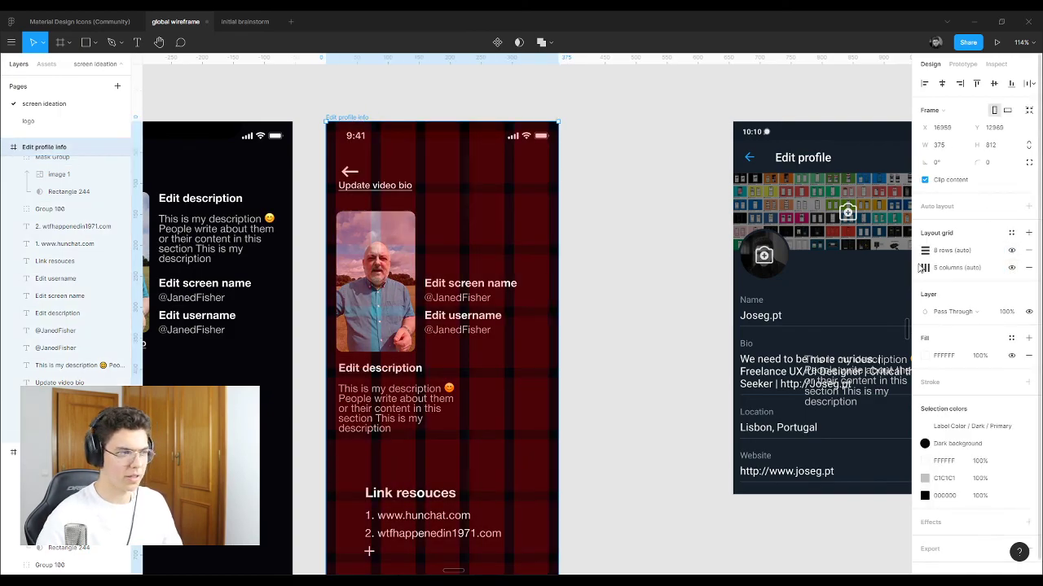
left_click_drag(372, 190, 389, 202)
left_click(373, 193)
left_click(387, 250)
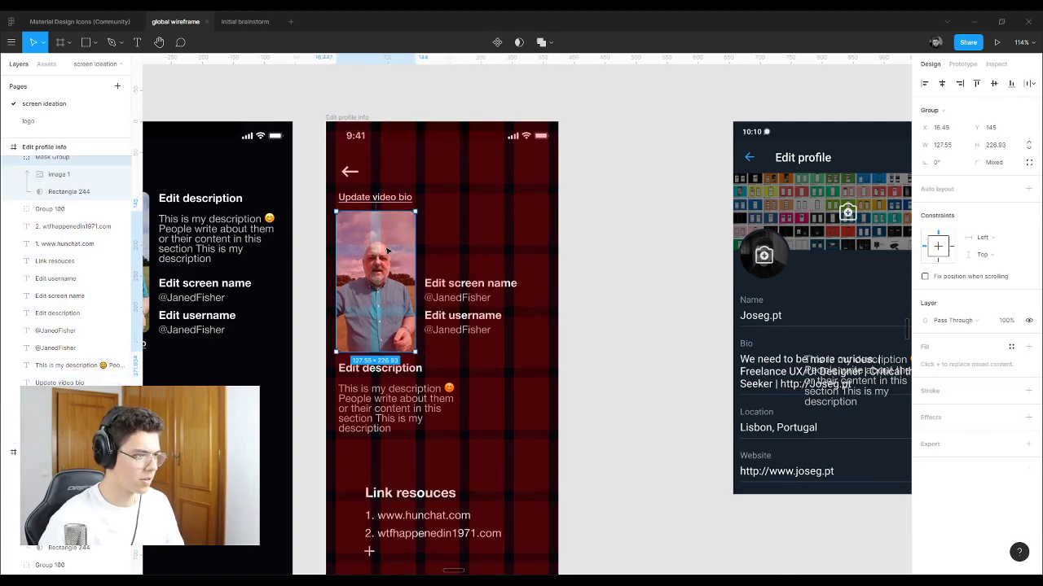
left_click(601, 228)
Step: Move the Edit screen name and Edit username pairs up beside the photo, spacing username lower
left_click(461, 287)
left_click(460, 298, "shift")
left_click(461, 316, "shift")
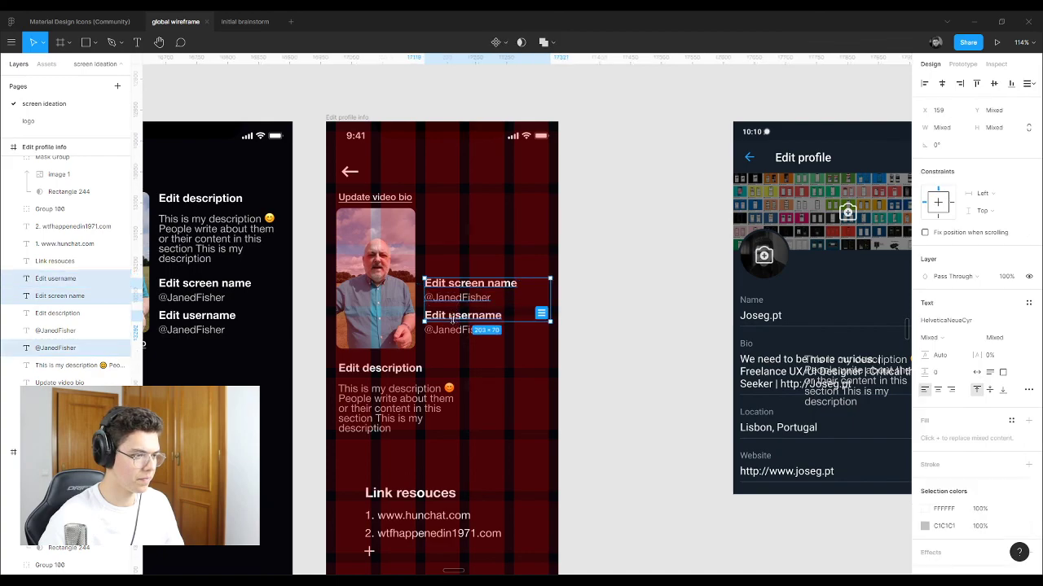
left_click(456, 330, "shift")
left_click_drag(448, 289, 448, 211)
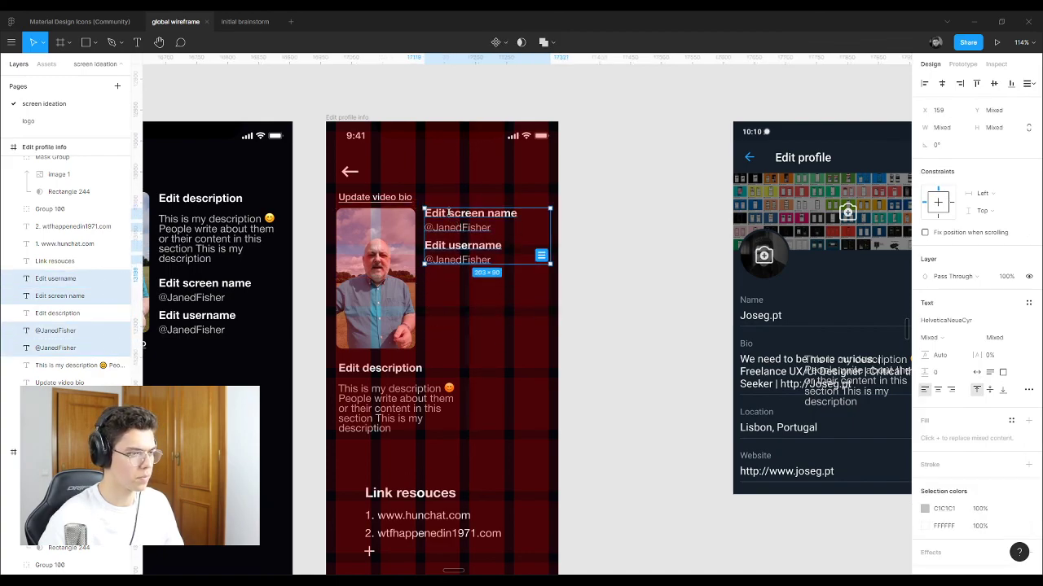
left_click(614, 258)
left_click(55, 277)
left_click(55, 330, "shift")
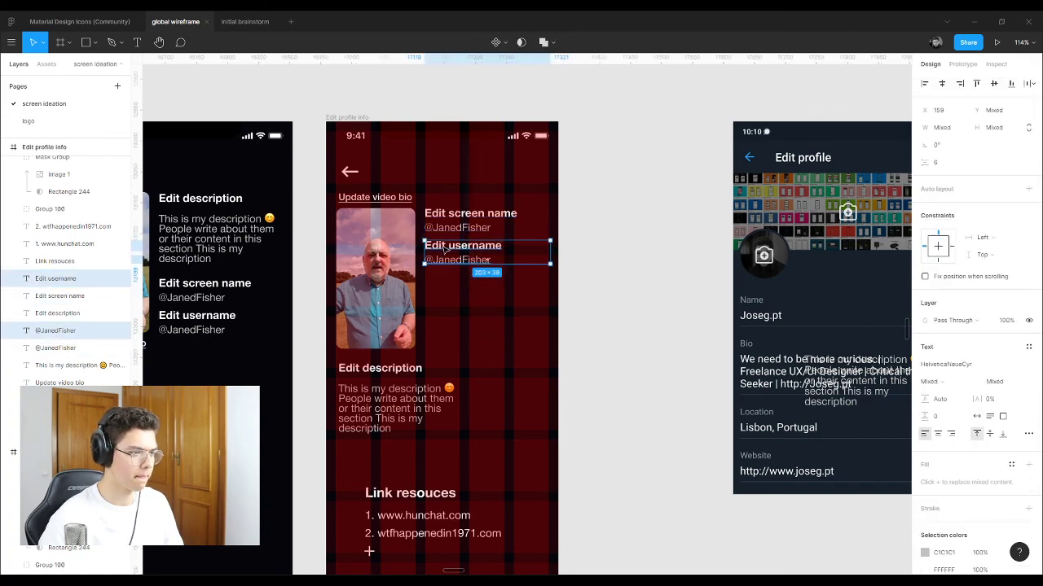
left_click_drag(444, 249, 446, 265)
left_click(621, 242)
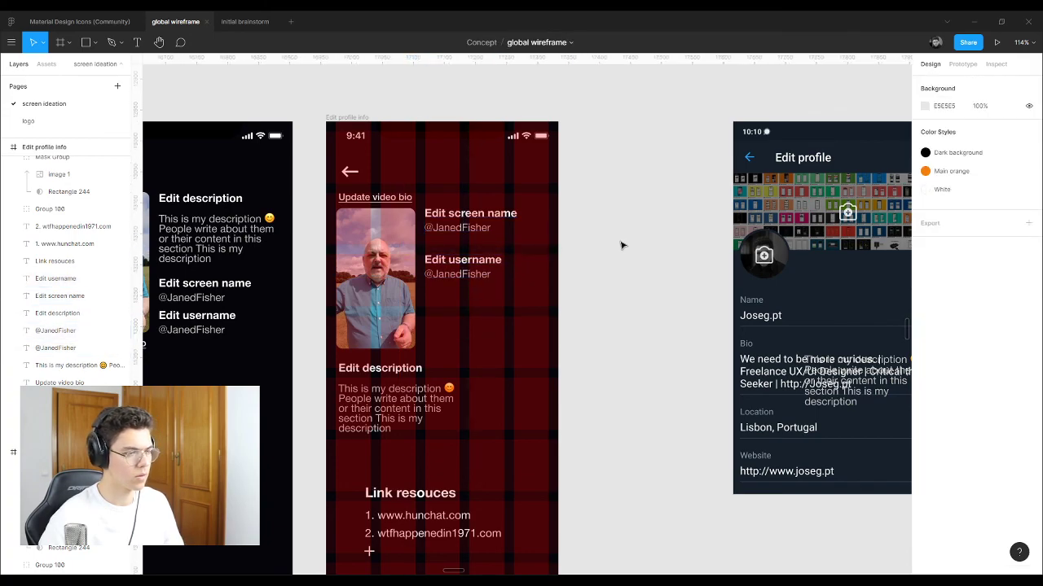
Step: Add a green marker beside Edit screen name, copied from the Edit username marker
scroll(540, 334, "down", 5)
scroll(540, 334, "down", 6)
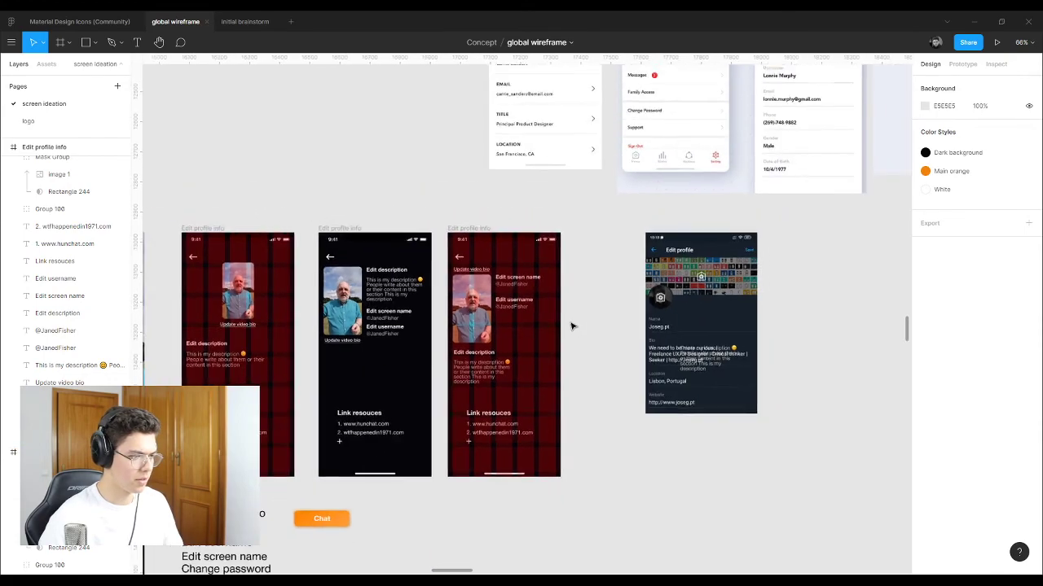
scroll(272, 385, "up", 10)
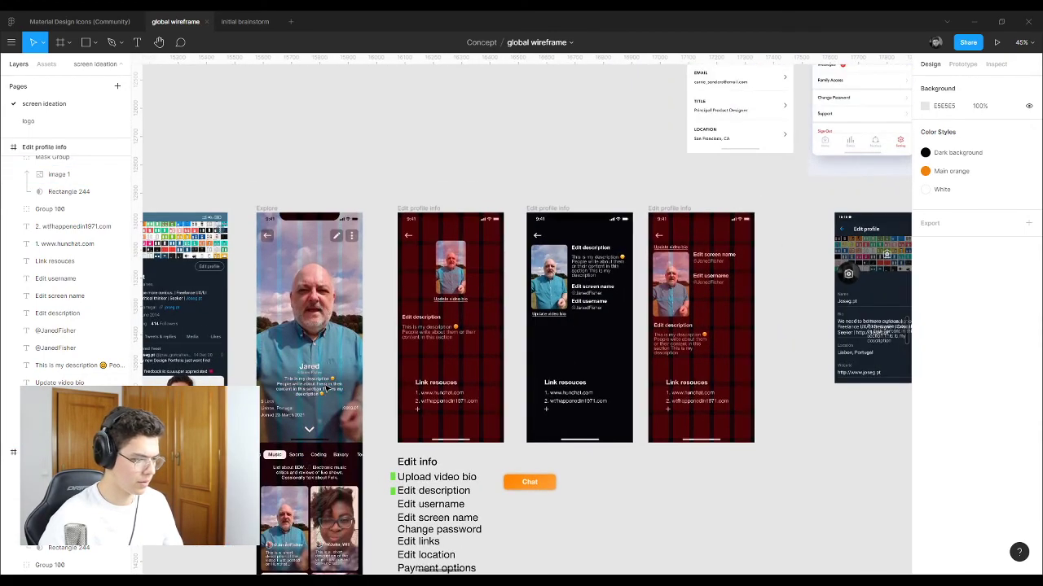
scroll(391, 380, "down", 4)
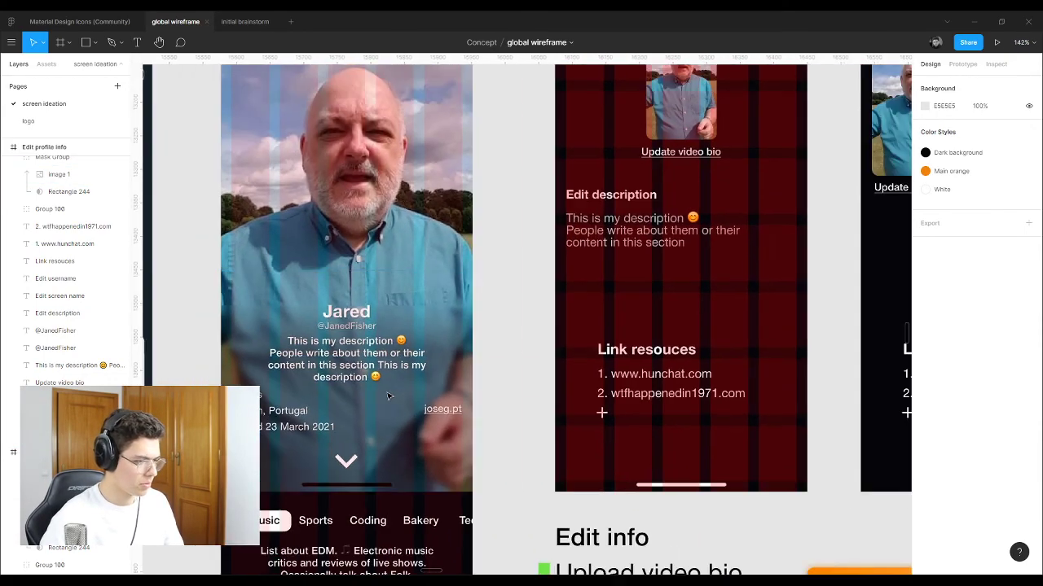
scroll(583, 398, "down", 3)
left_click(593, 410)
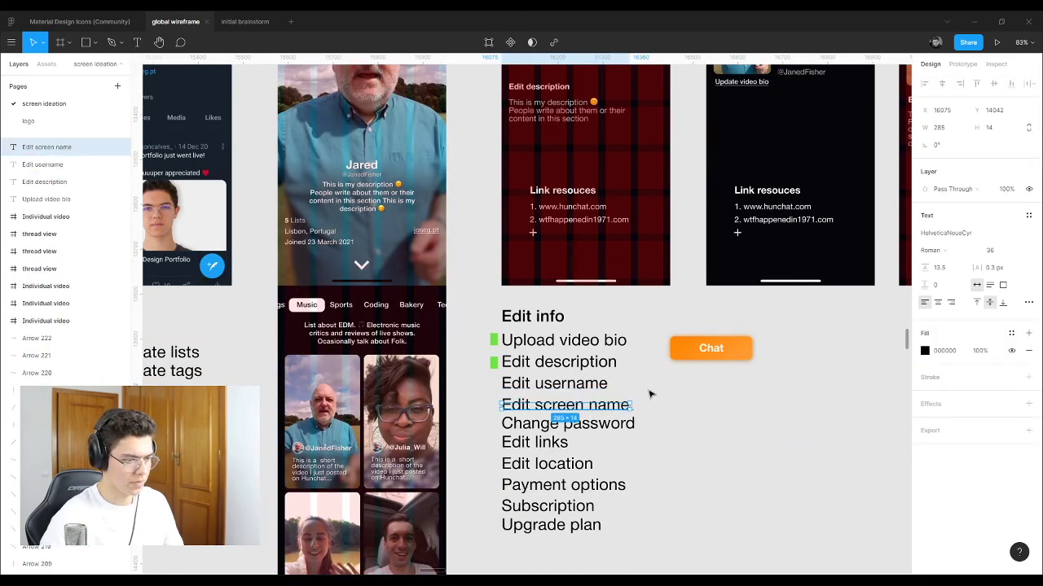
left_click(650, 393)
left_click(542, 407)
left_click_drag(493, 371, 494, 390)
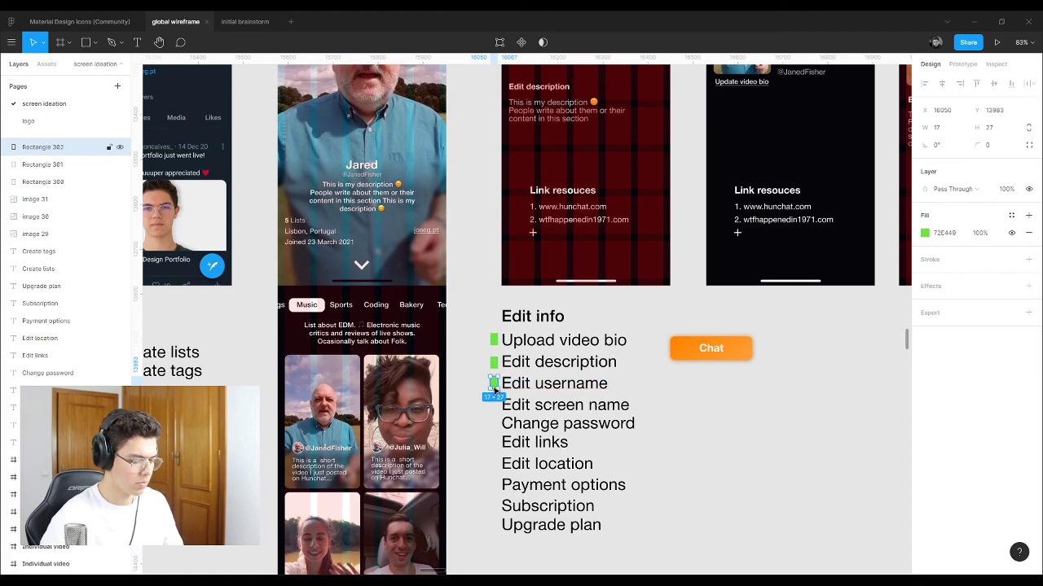
key("ctrl+d")
left_click(647, 387)
Step: Add markers beside Edit links and Edit location and colour both yellow
scroll(590, 453, "up", 5)
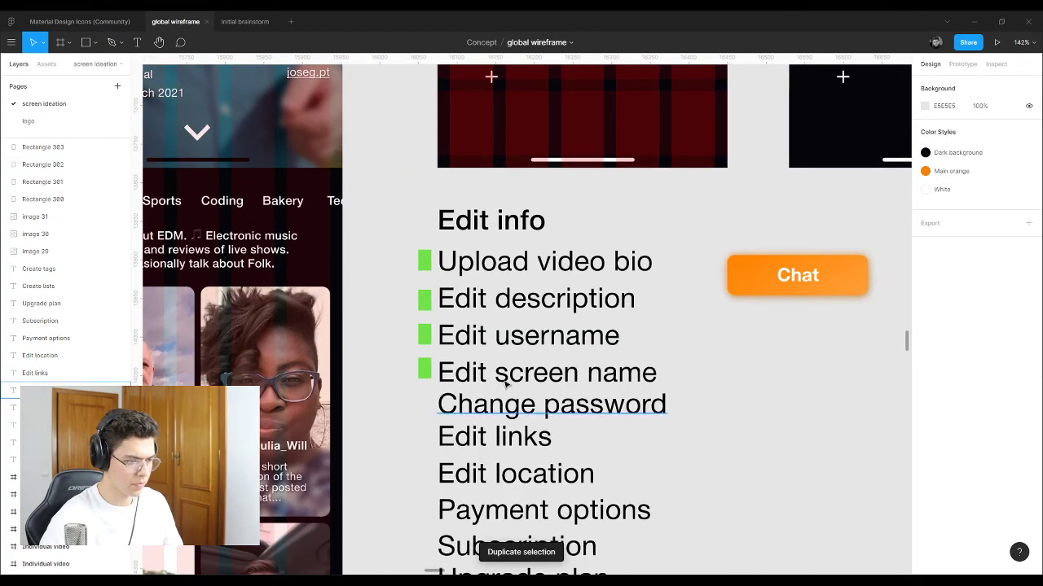
scroll(425, 375, "down", 1)
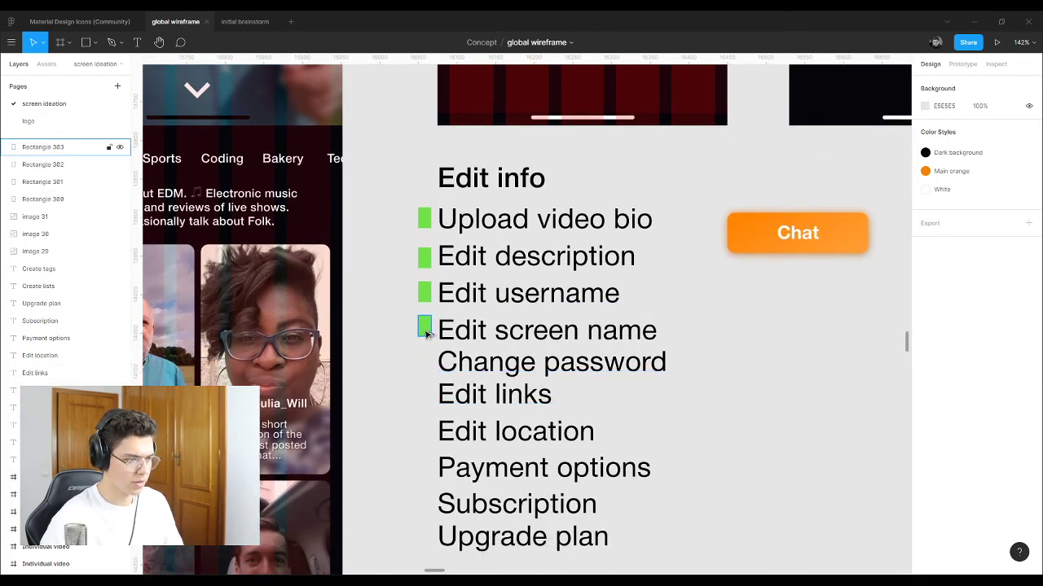
mouse_move(425, 332)
left_mouse_down()
mouse_move(428, 438)
mouse_move(430, 398)
left_mouse_up()
left_click(424, 431, "shift")
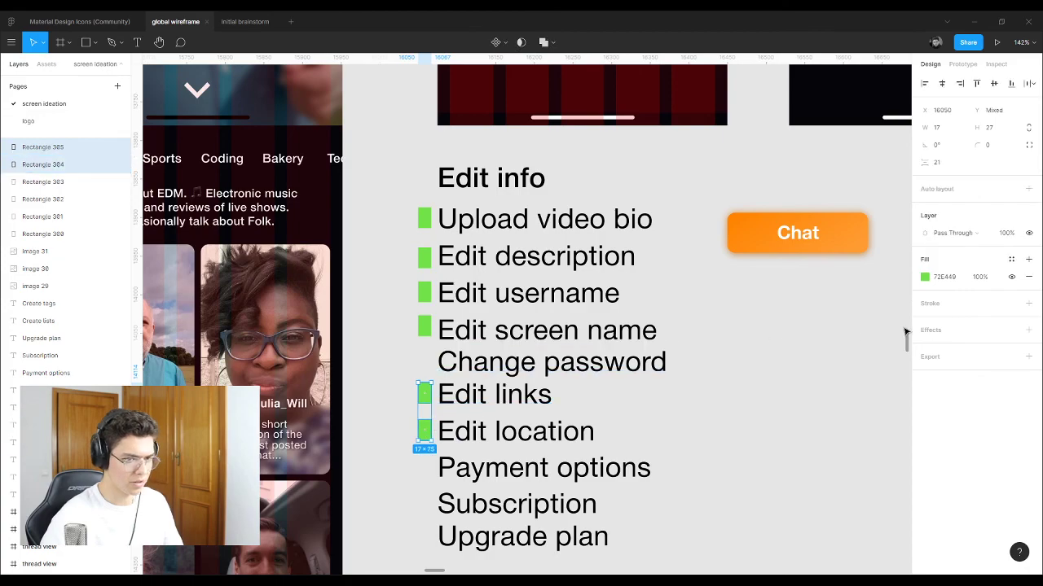
left_click(924, 277)
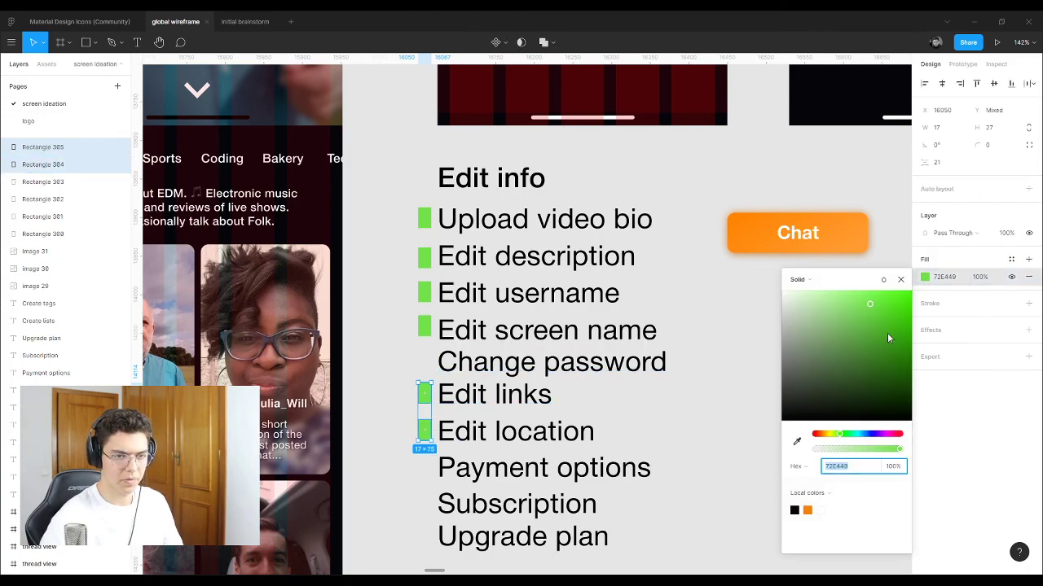
left_click(830, 436)
left_click(394, 253)
scroll(386, 256, "down", 8)
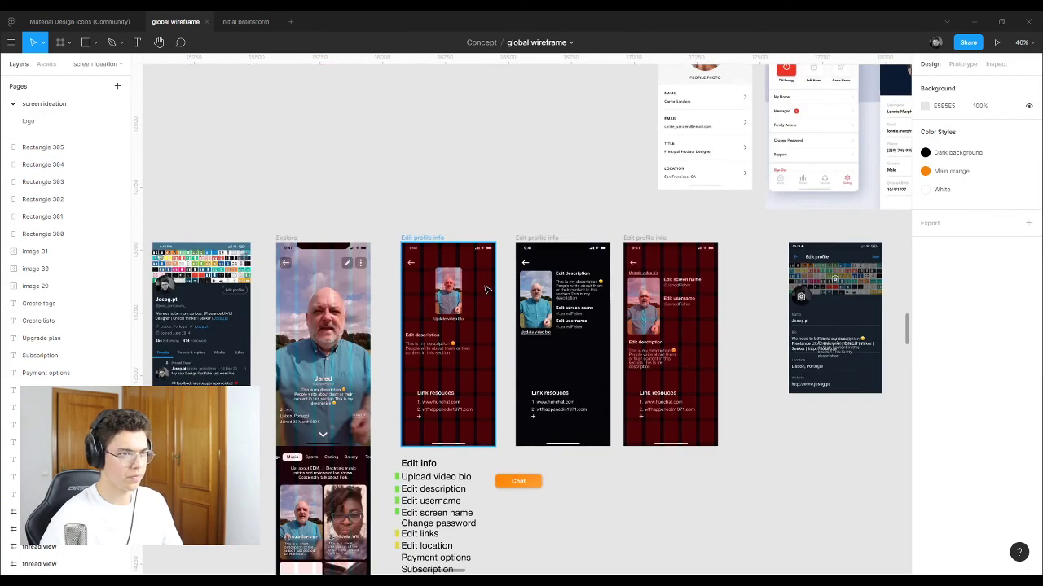
scroll(668, 301, "up", 8)
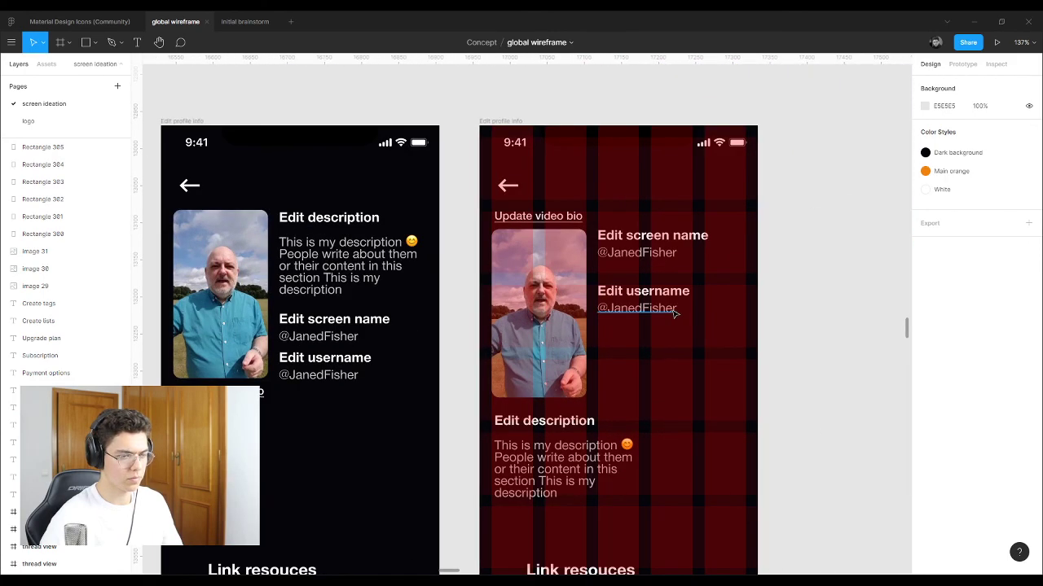
Step: Hide the right Edit profile info frame's row and column layout grids
left_click(505, 121)
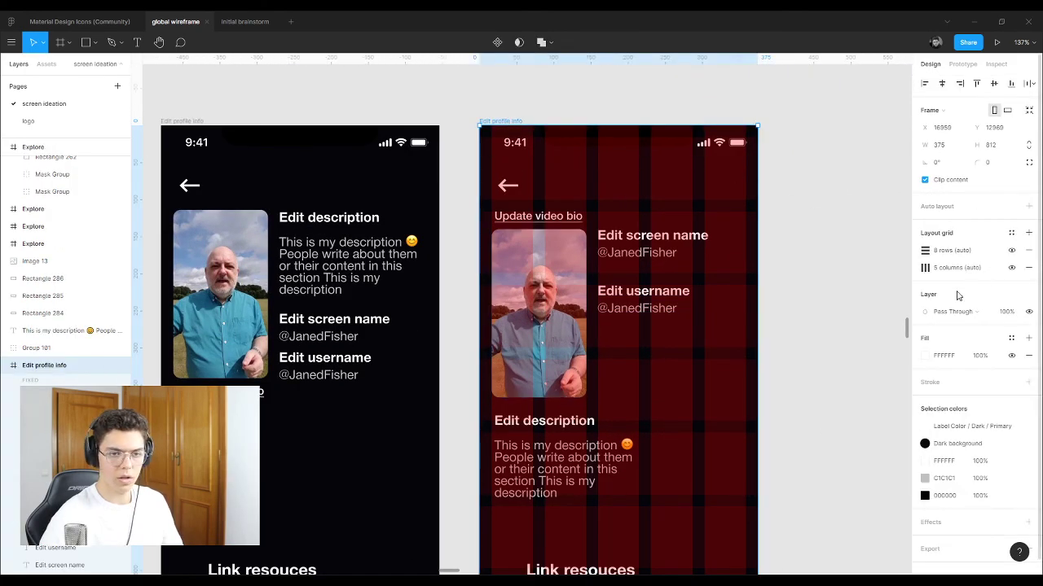
left_click(1011, 250)
left_click(1011, 267)
left_click(852, 277)
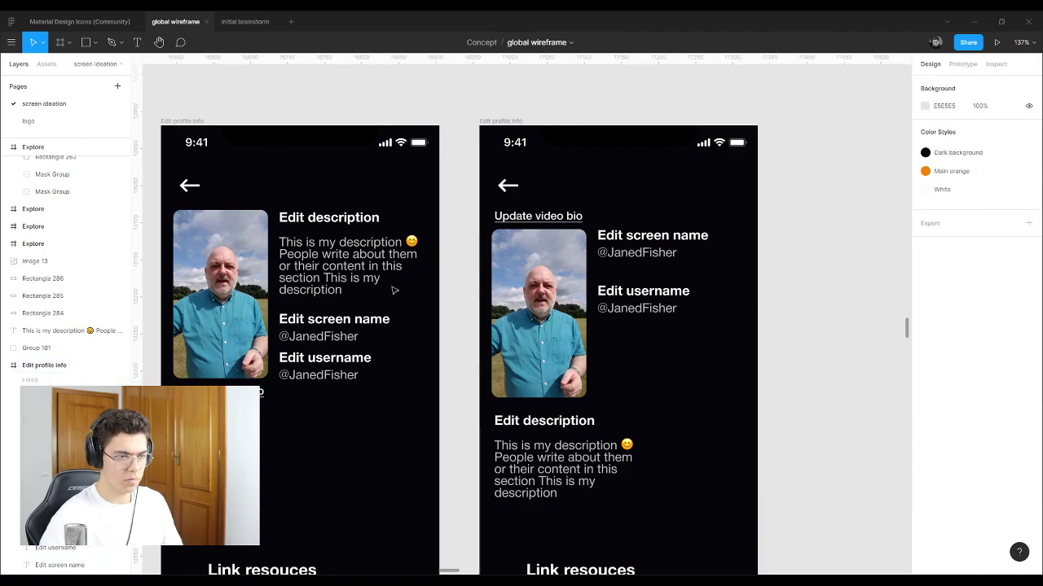
Step: Duplicate the Edit username label and value pair 85 px lower and rename it 'Location'
scroll(621, 299, "up", 3)
scroll(622, 299, "up", 4)
left_click(480, 284)
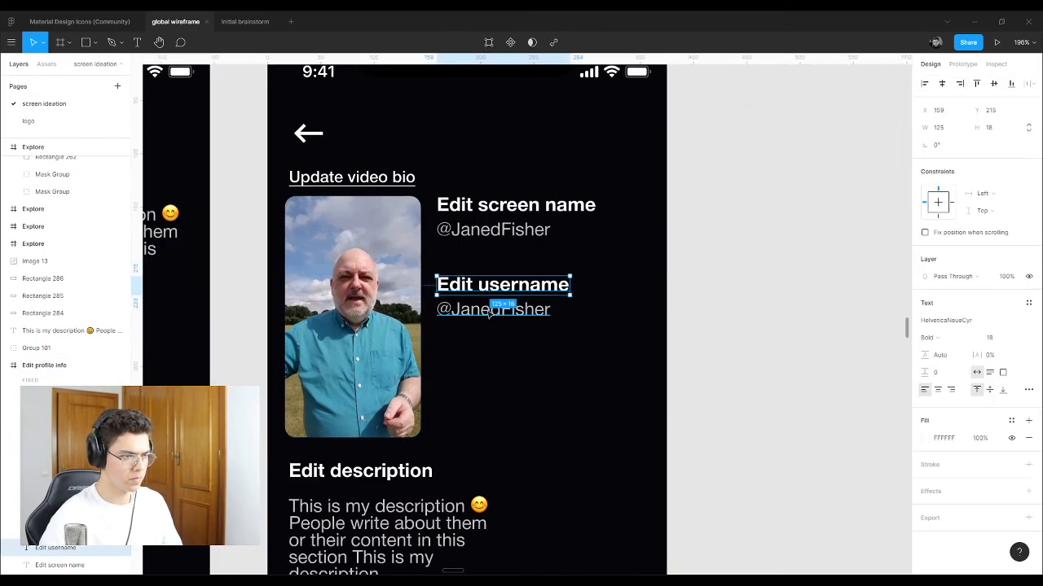
left_click(488, 312, "shift")
double_click(483, 284)
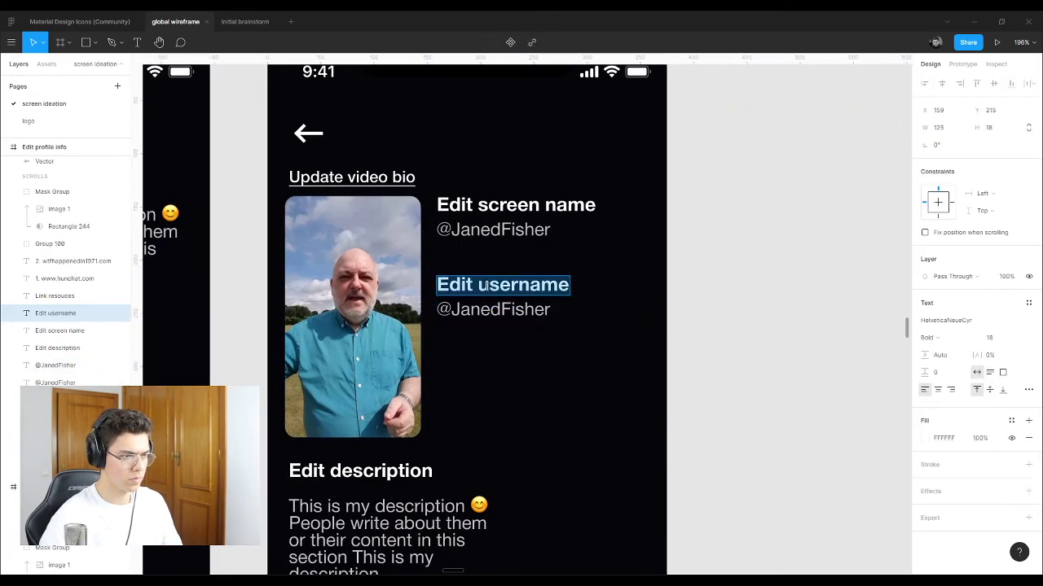
left_click(488, 284)
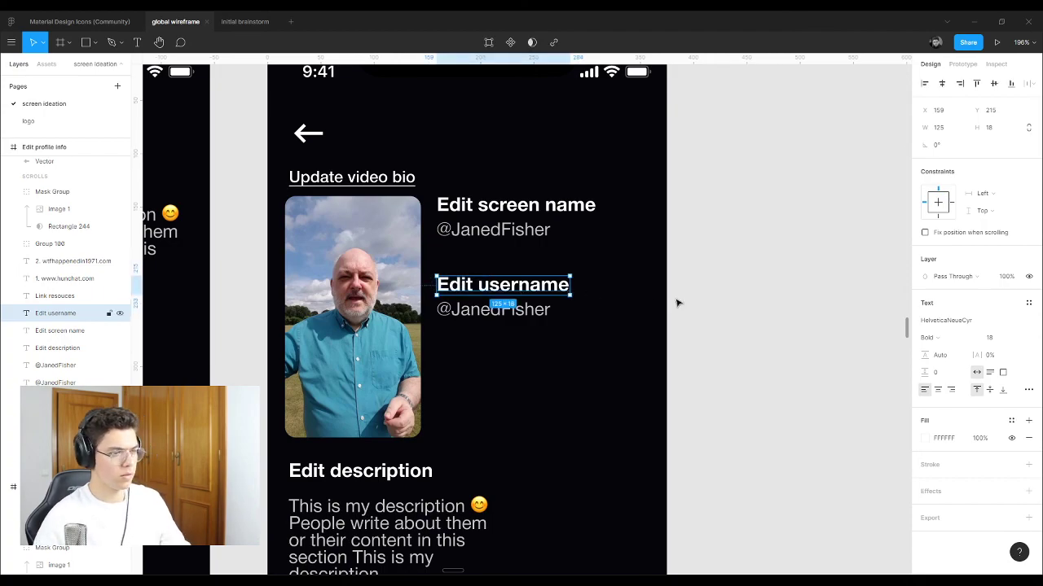
left_click(500, 303)
left_click(502, 305)
left_click_drag(503, 295, 503, 364)
left_click(750, 372)
left_click(511, 358)
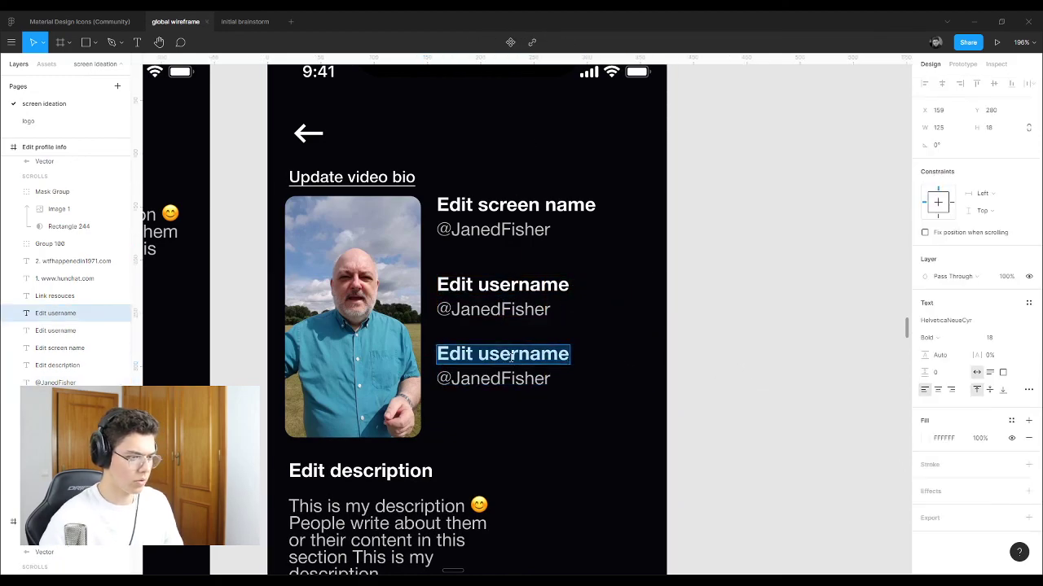
type("Location")
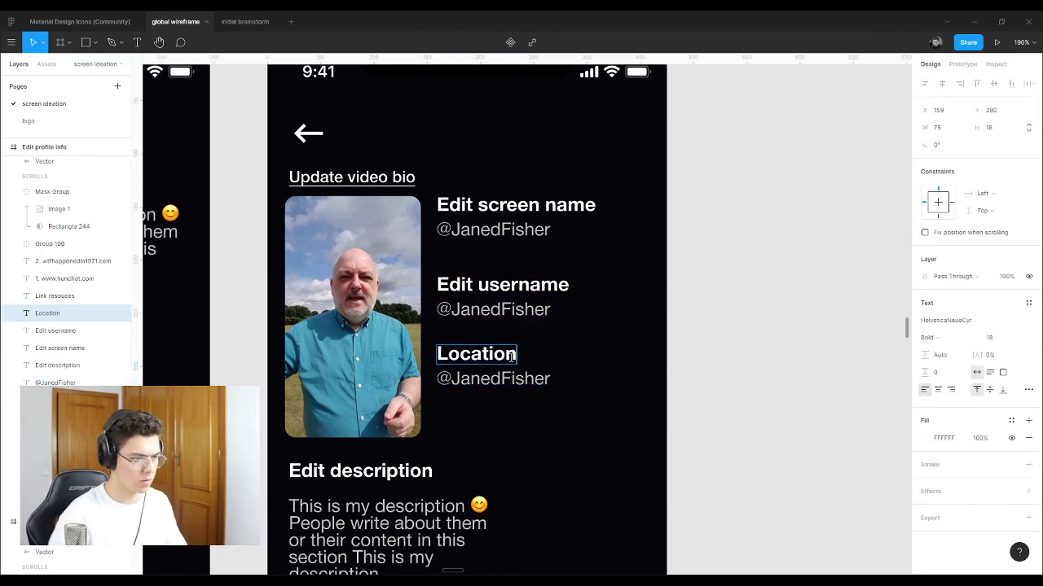
key("Escape")
Step: Duplicate the Location pair below it and rename the copy 'Links'
left_click(489, 378)
left_click(480, 360, "shift")
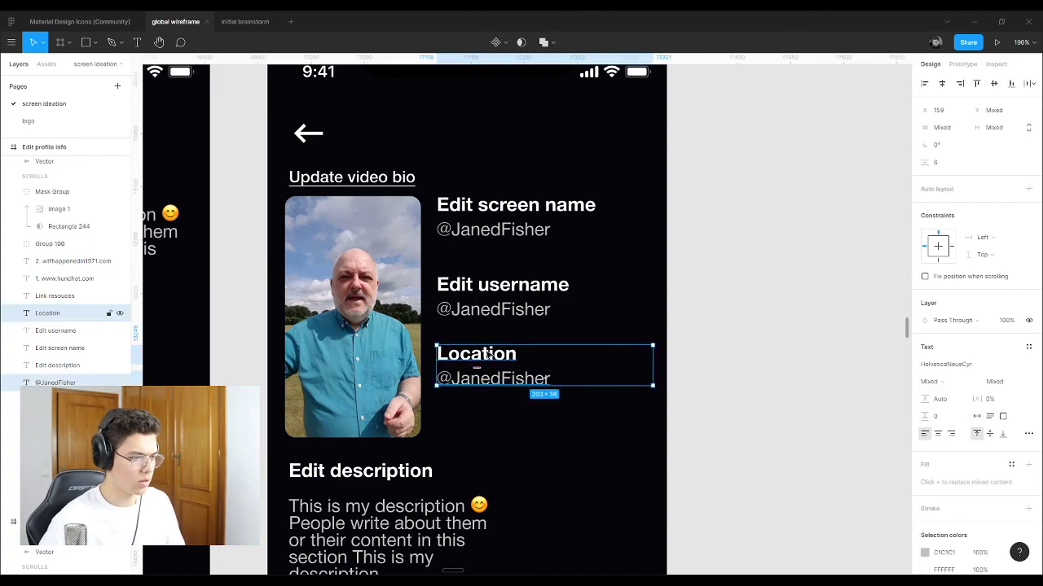
left_click_drag(494, 359, 494, 426)
left_click(584, 431)
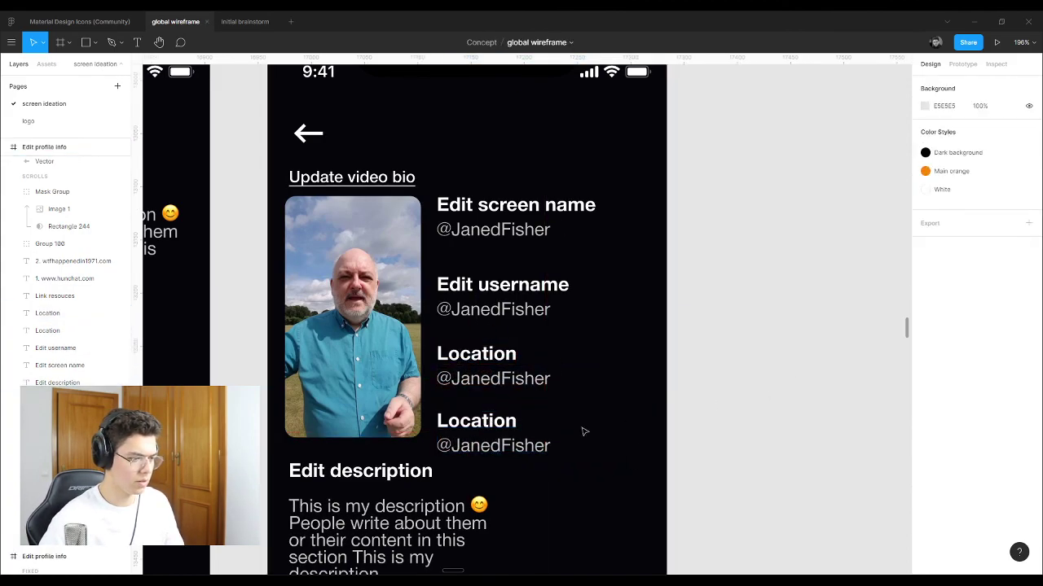
left_click(505, 425)
type("L")
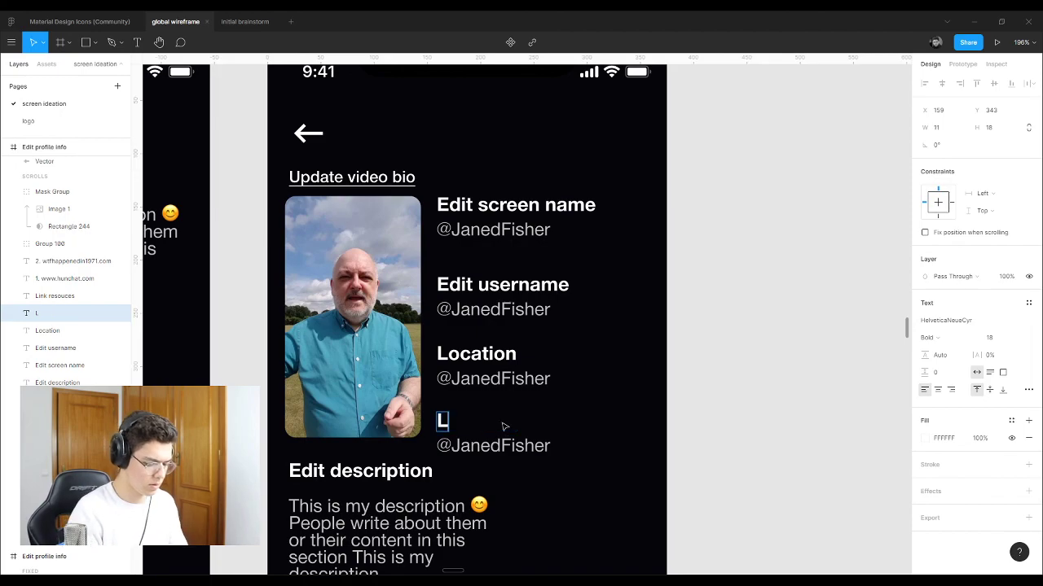
type("inks")
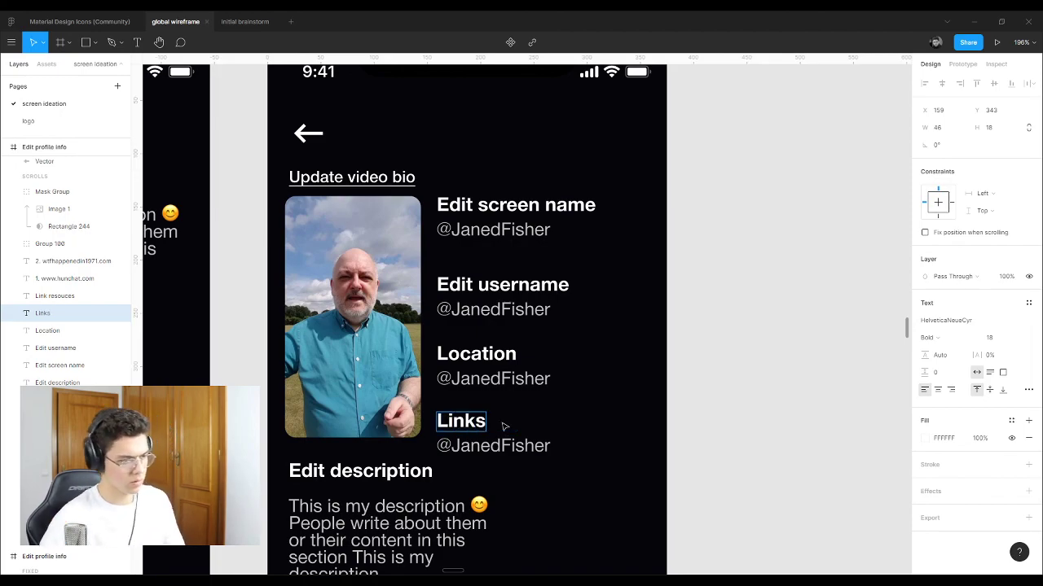
Step: Rename the Edit screen name and Edit username labels to 'Screen name' and 'Username'
left_click(496, 206)
double_click(497, 206)
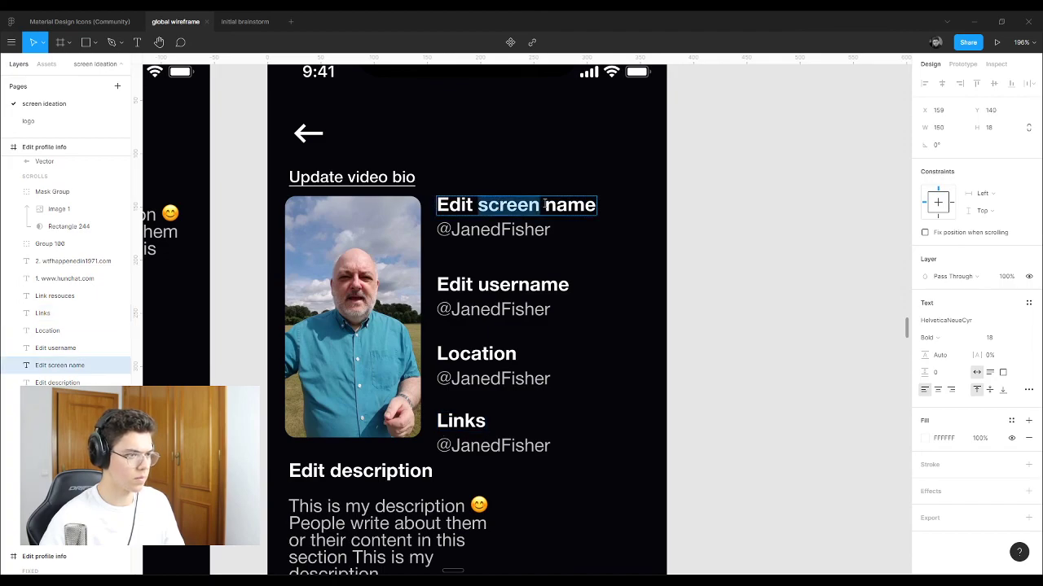
left_click(545, 208)
left_click_drag(494, 205, 422, 207)
type("S")
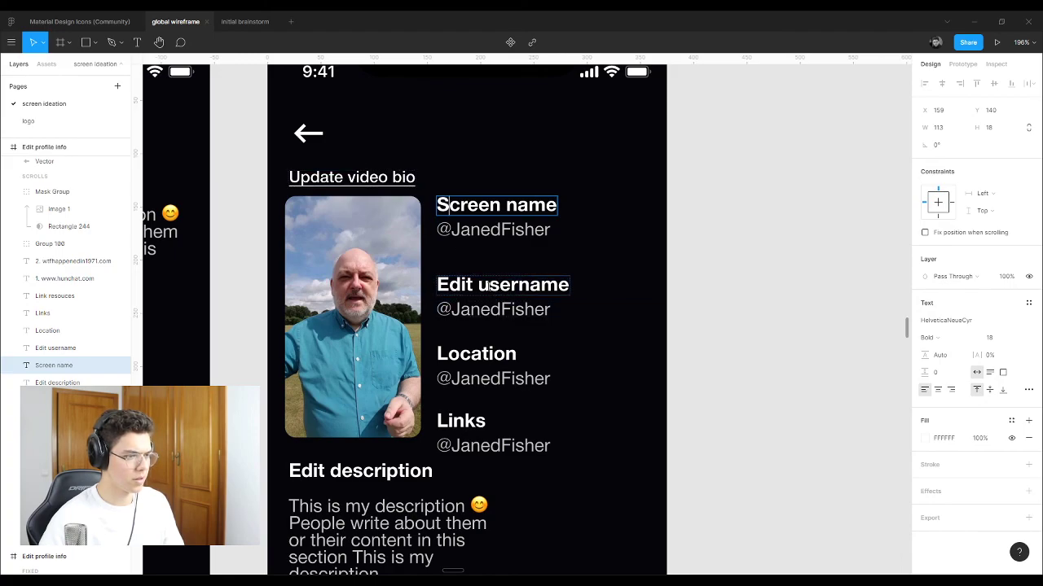
left_click_drag(479, 286, 415, 282)
type("U")
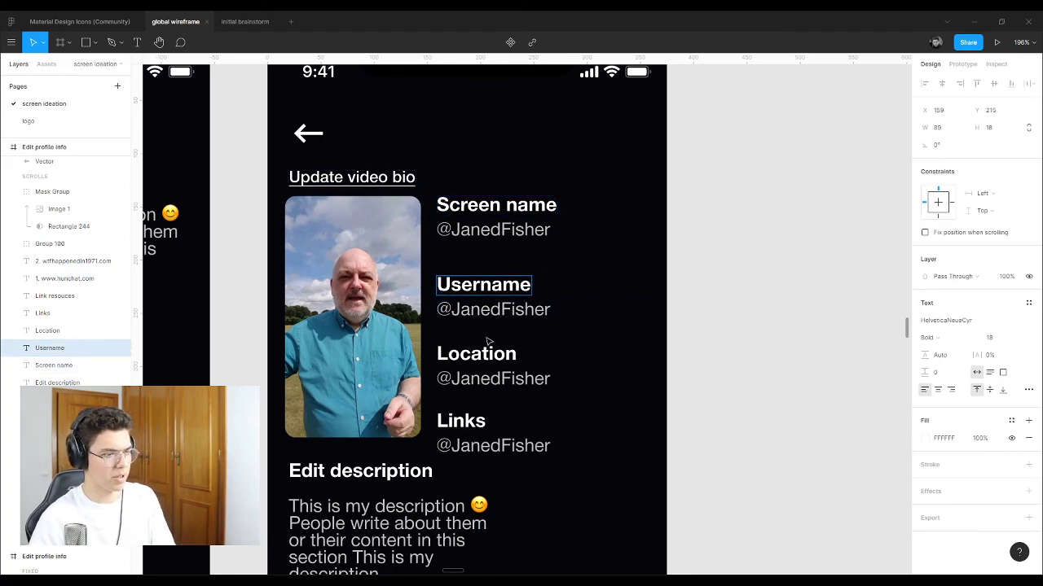
key("Escape")
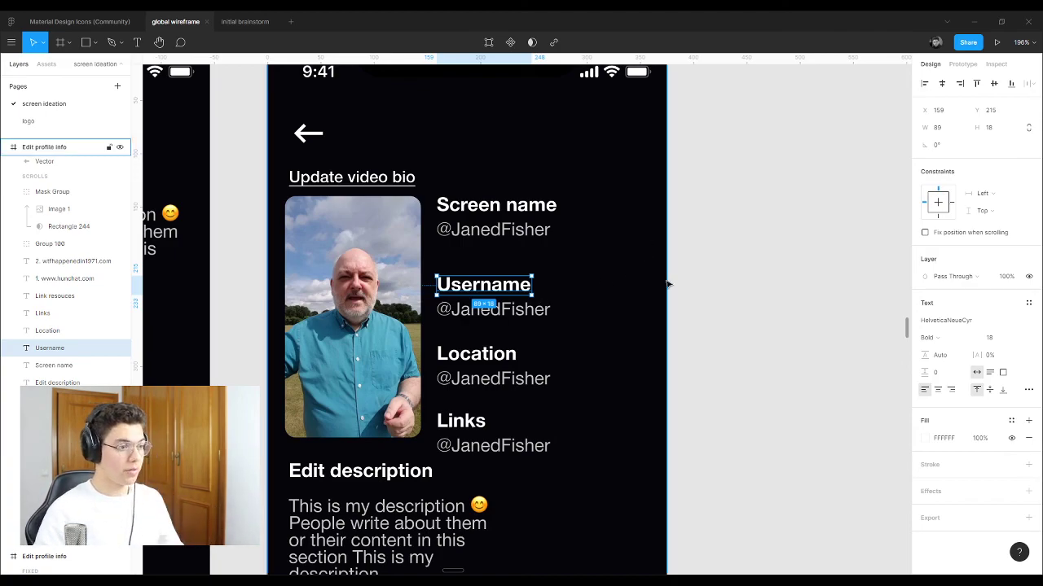
Step: Move the Edit description heading and text down about 22 px
left_click(824, 293)
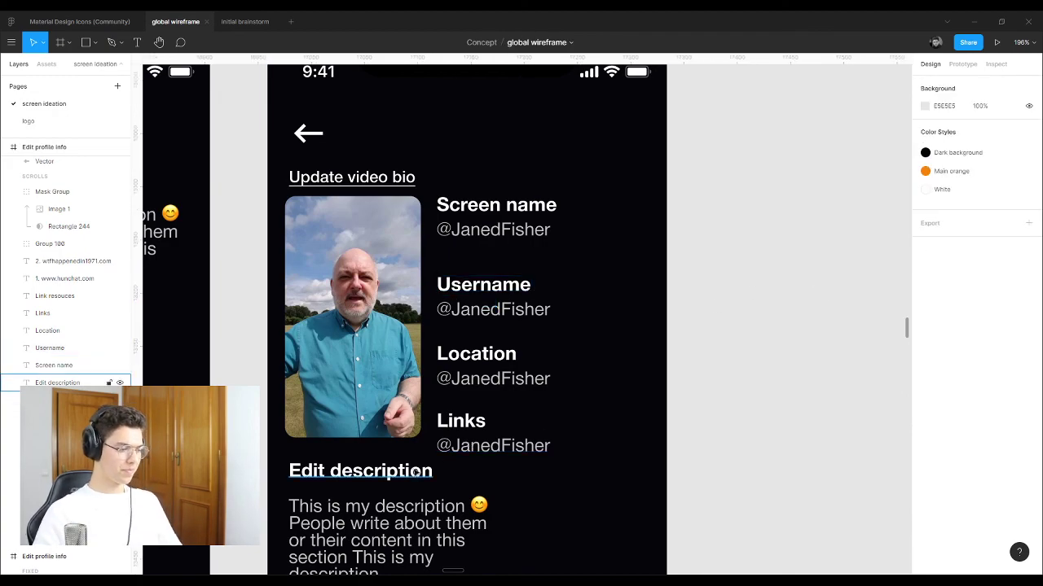
scroll(417, 473, "down", 3)
left_click(359, 364)
left_click(424, 417, "shift")
scroll(425, 417, "down", 5)
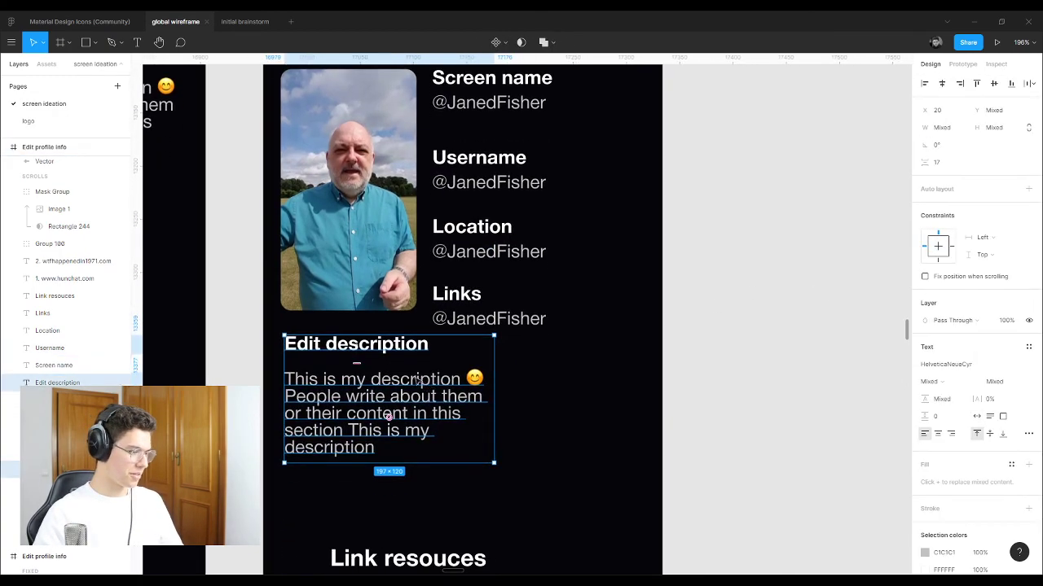
left_click_drag(361, 282, 361, 300)
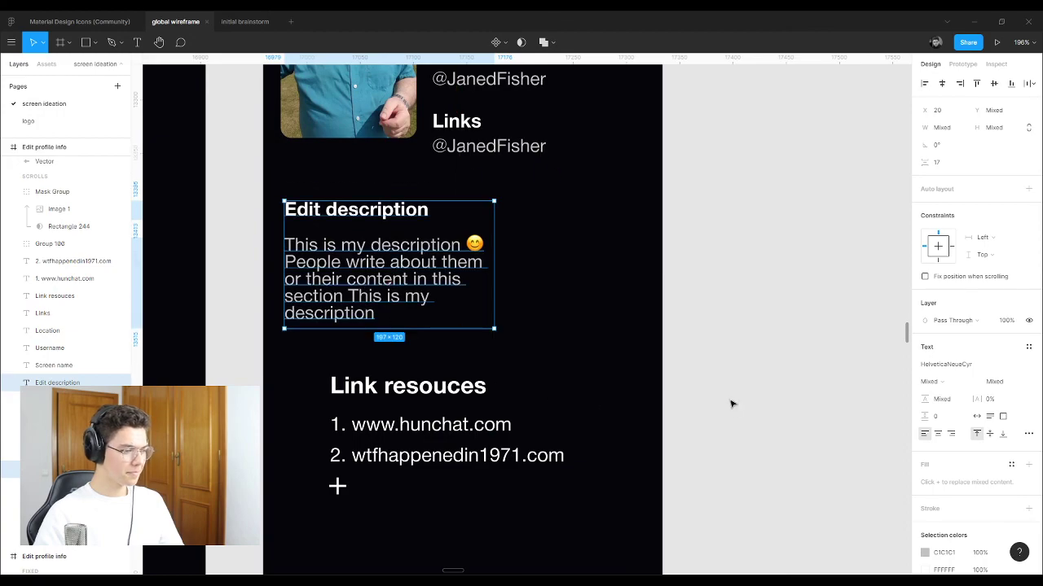
left_click(731, 402)
Step: Delete the Link resouces heading, both link items and the leftover plus icon
left_click(407, 386)
key("Delete")
left_click(414, 429)
key("Delete")
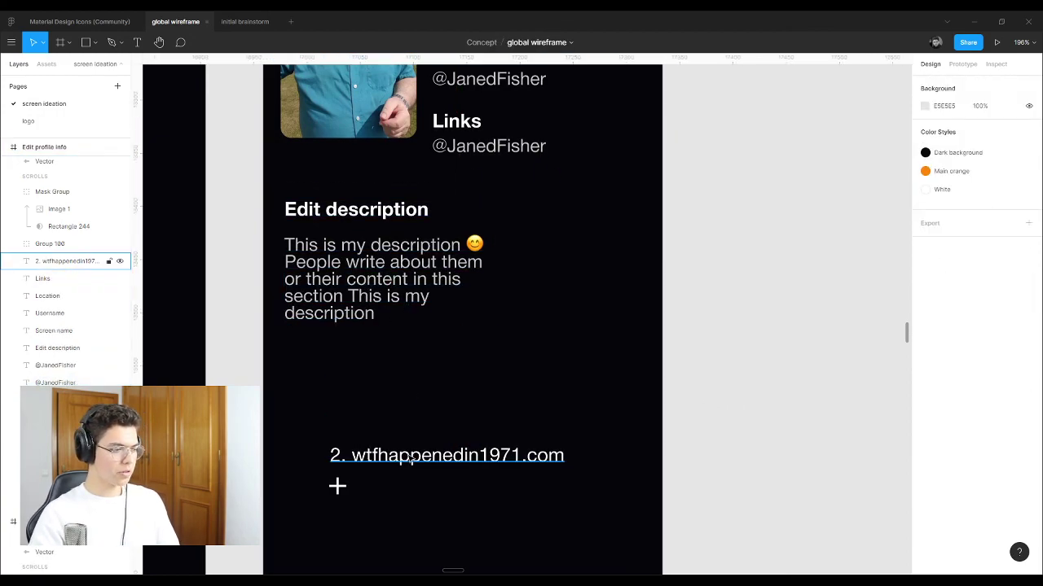
left_click(337, 456)
key("Delete")
left_click(337, 487)
key("Delete")
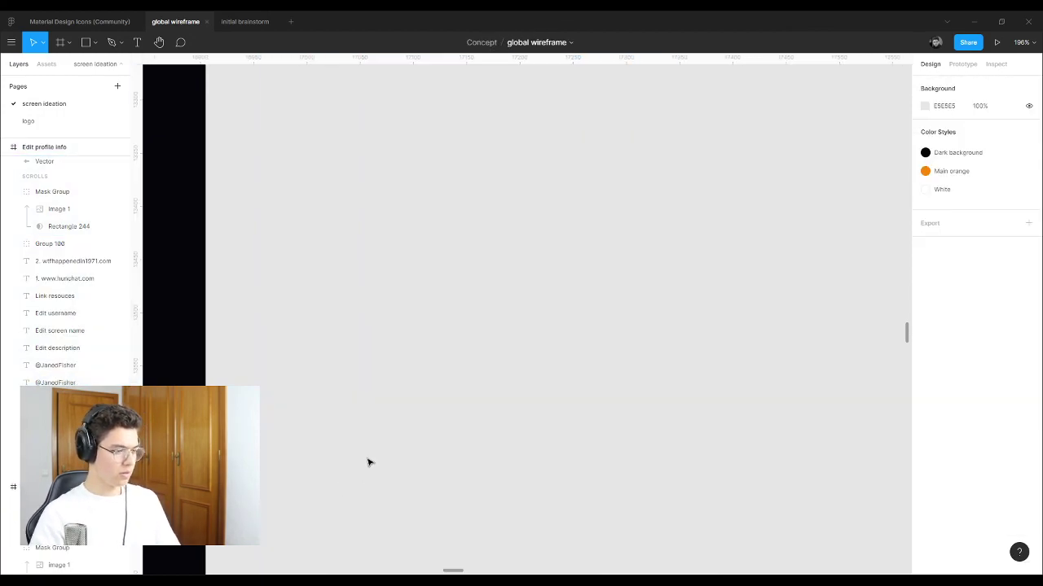
key("ctrl+z")
key("Delete")
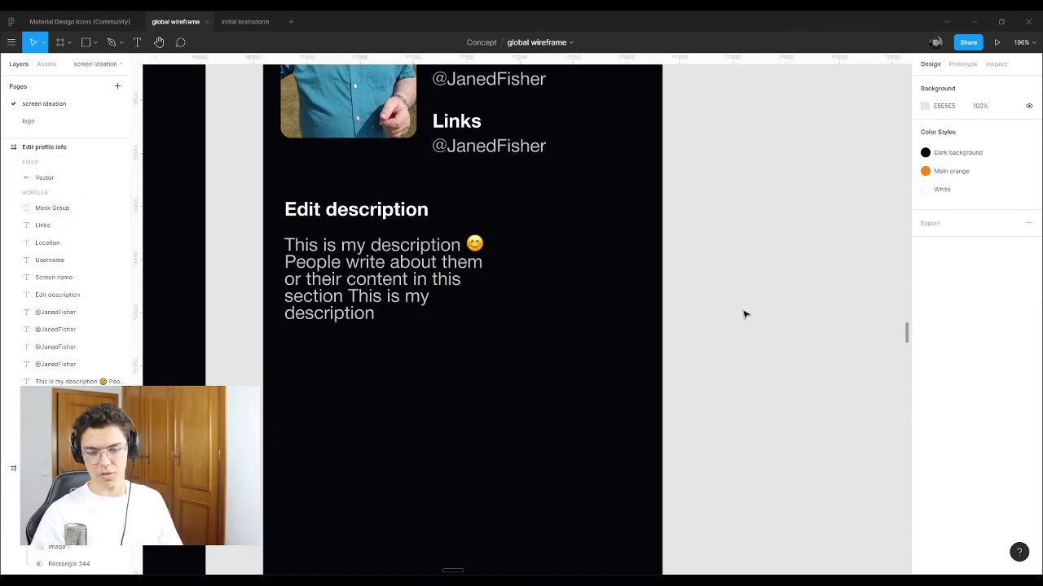
Step: Set the Screen name, Username, Location and Links labels to font size 15
scroll(580, 296, "up", 2)
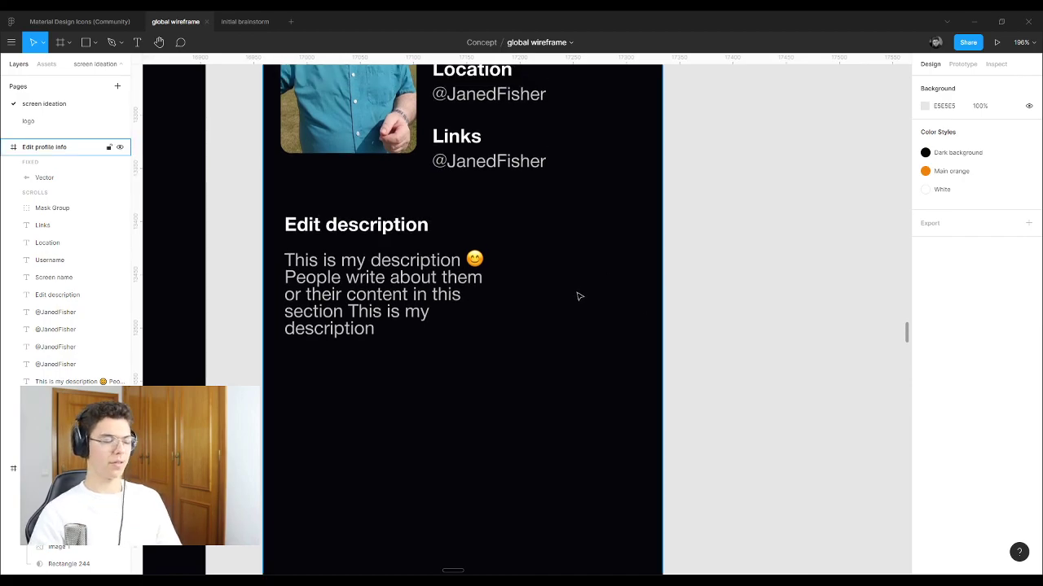
scroll(577, 295, "up", 5)
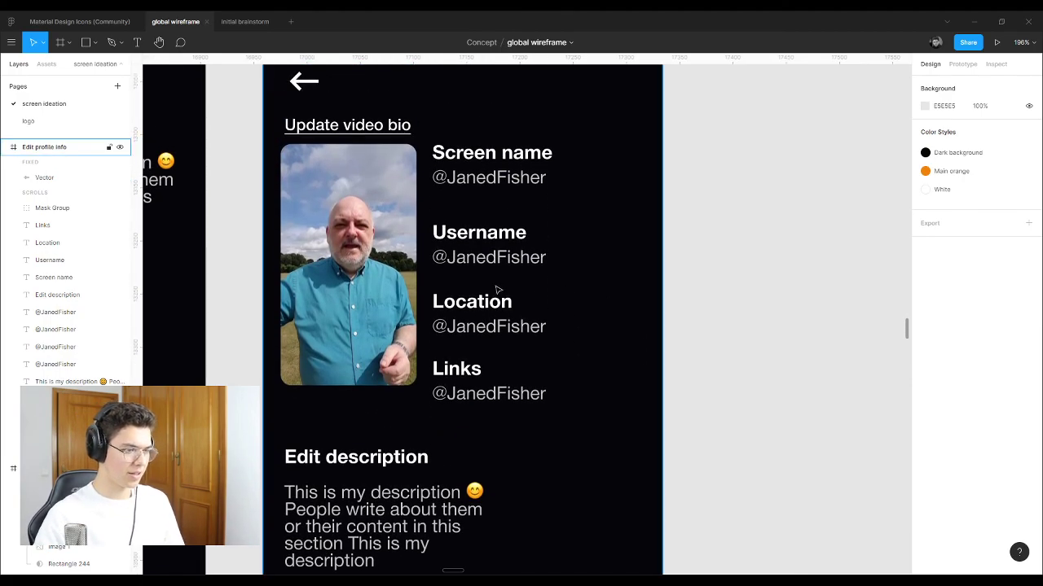
left_click(456, 373)
left_click(471, 302, "shift")
left_click(479, 233, "shift")
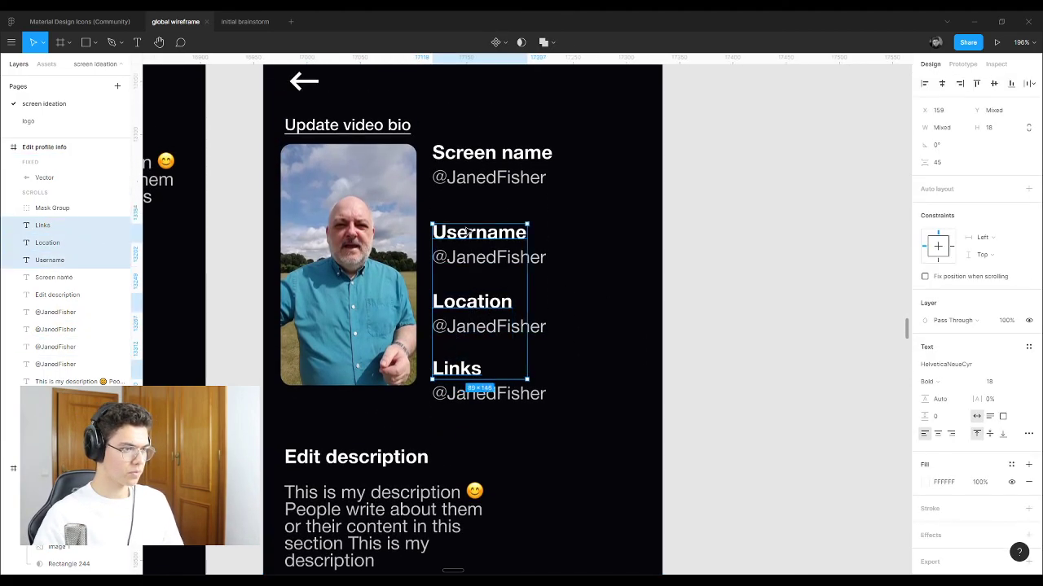
left_click(471, 157, "shift")
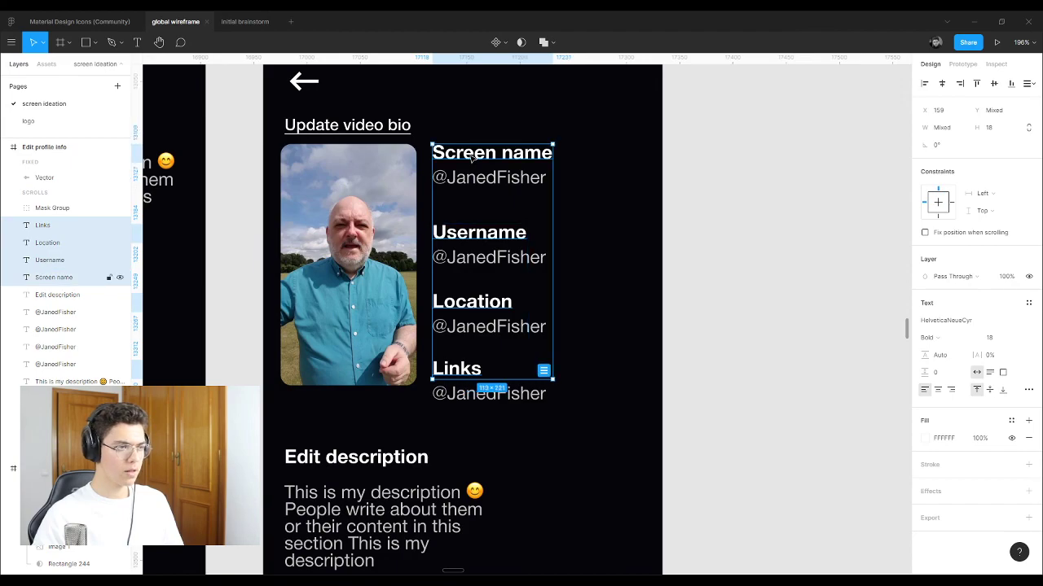
left_click(1006, 340)
type("15")
key("Return")
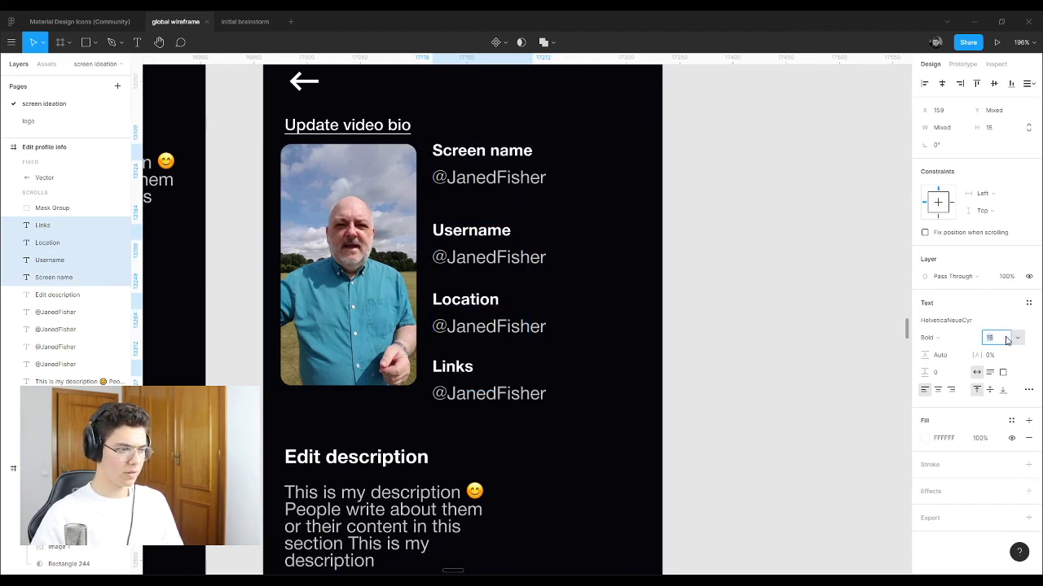
key("Down")
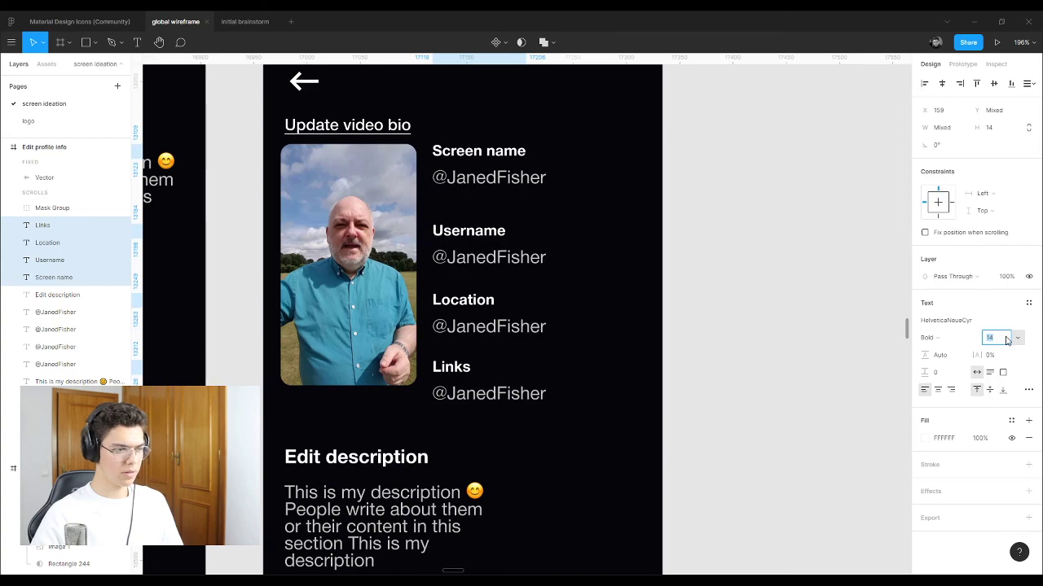
key("Up")
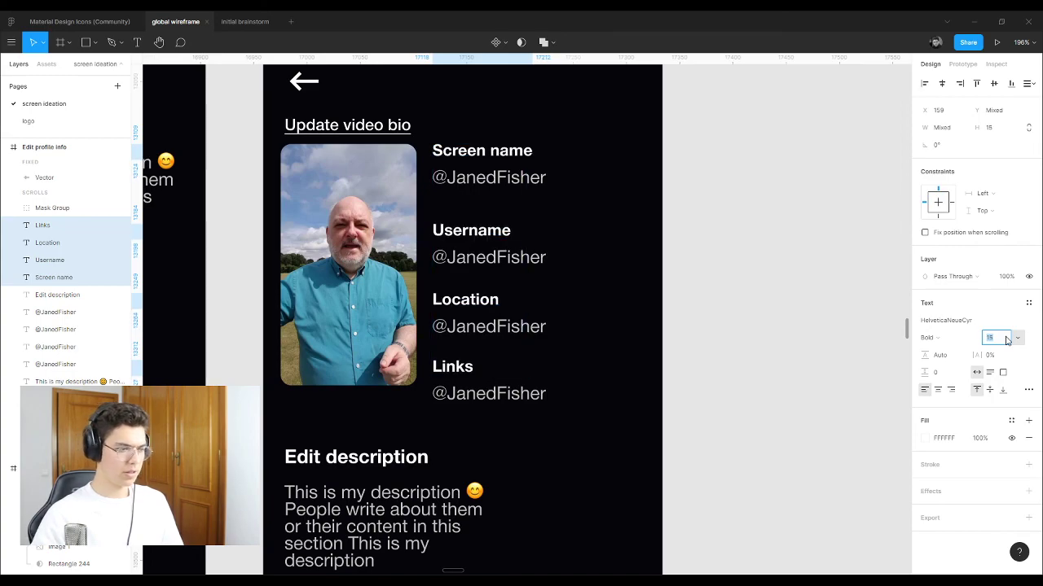
left_click(884, 327)
Step: Reselect the Username, Screen name and other field labels
scroll(415, 214, "up", 3)
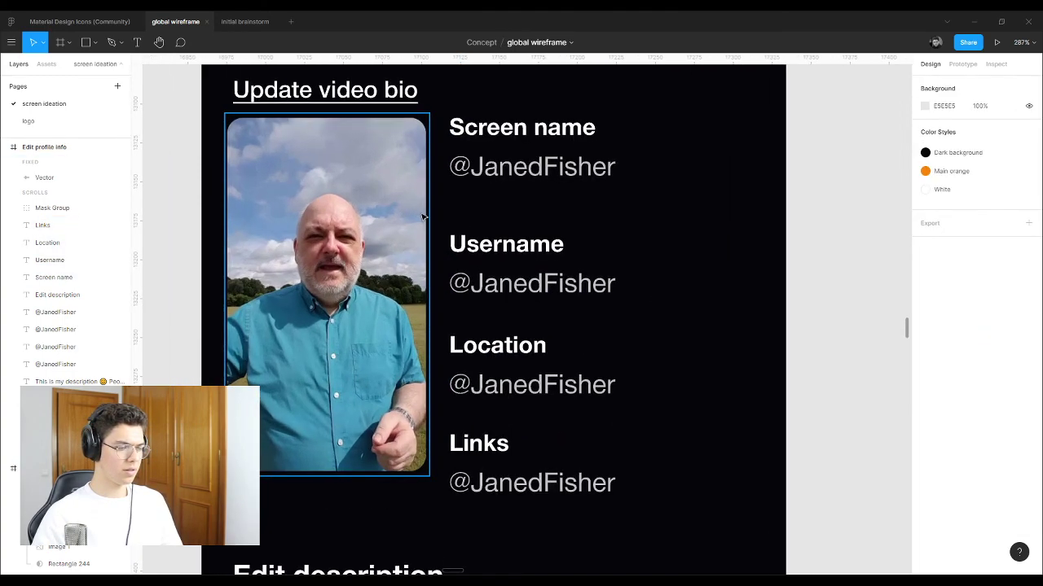
scroll(425, 217, "down", 2)
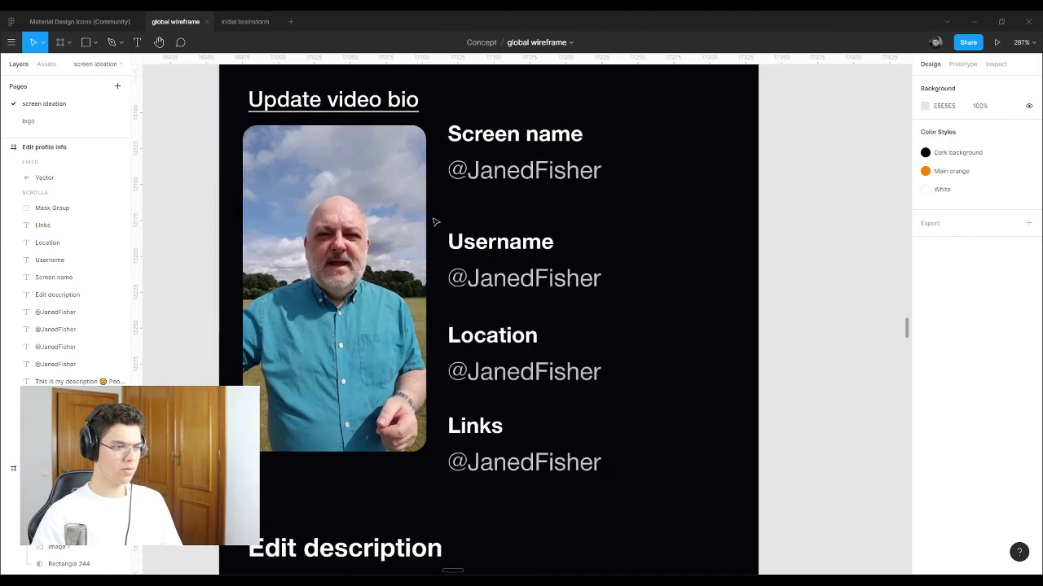
left_click(528, 243)
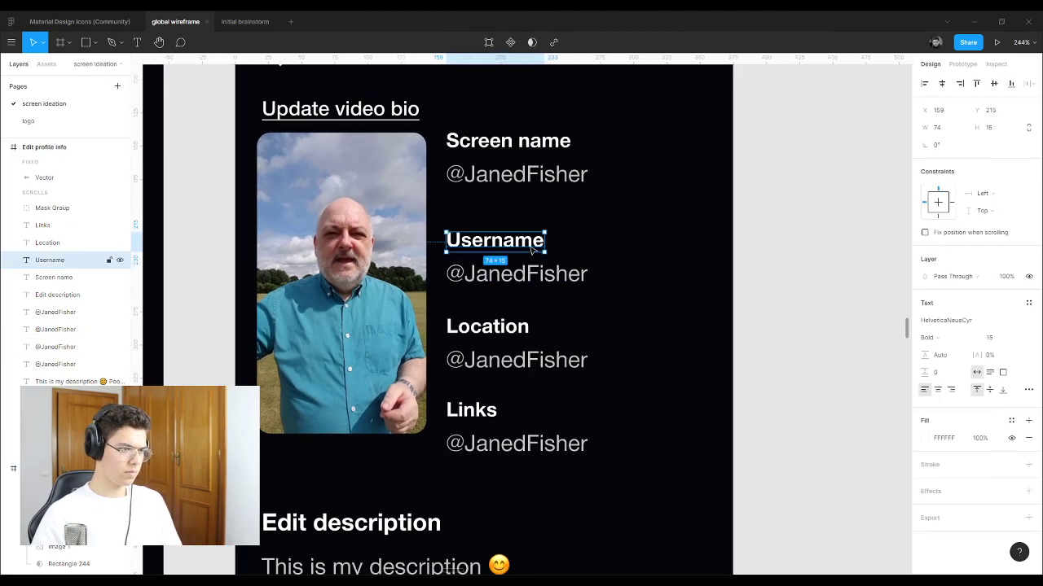
left_click(507, 142, "shift")
left_click(487, 327, "shift")
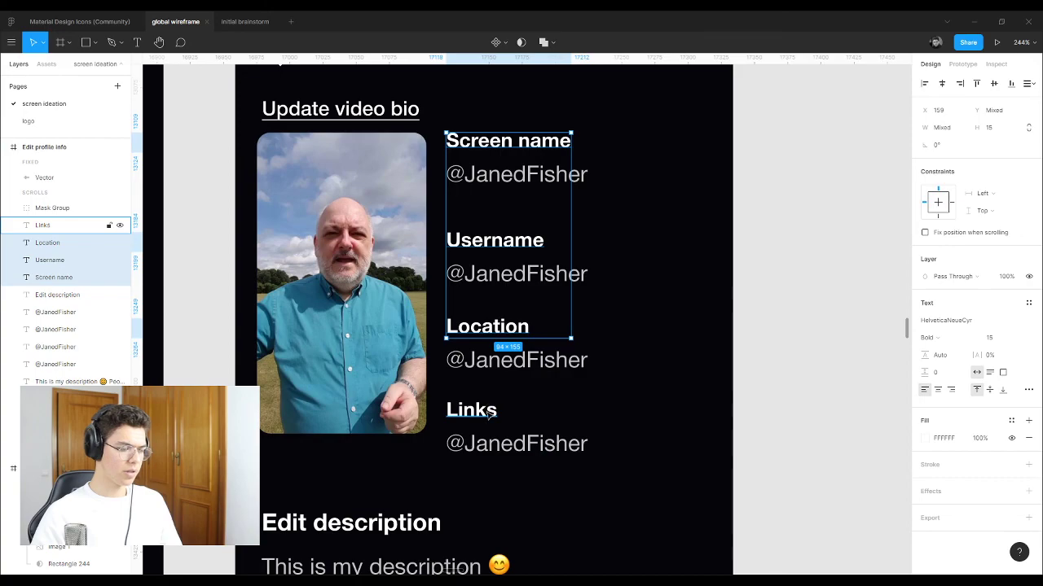
Step: Give the four field labels a larger font size
left_click(489, 413, "shift")
left_click(780, 342)
key("ctrl+z")
key("ctrl+z")
key("ctrl+z")
key("ctrl+z")
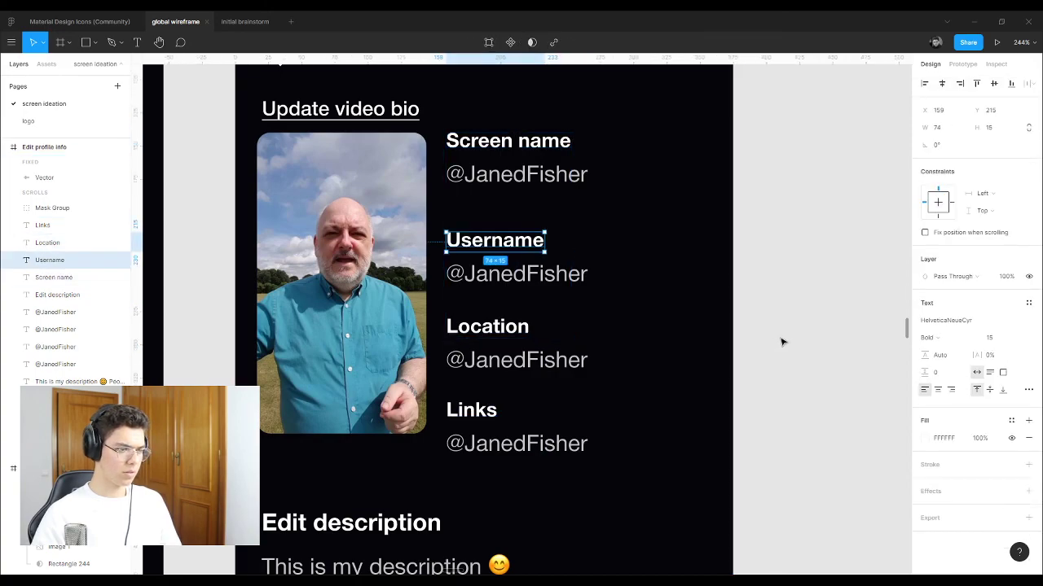
key("ctrl+shift+z")
key("ctrl+shift+z")
key("ctrl+shift+z")
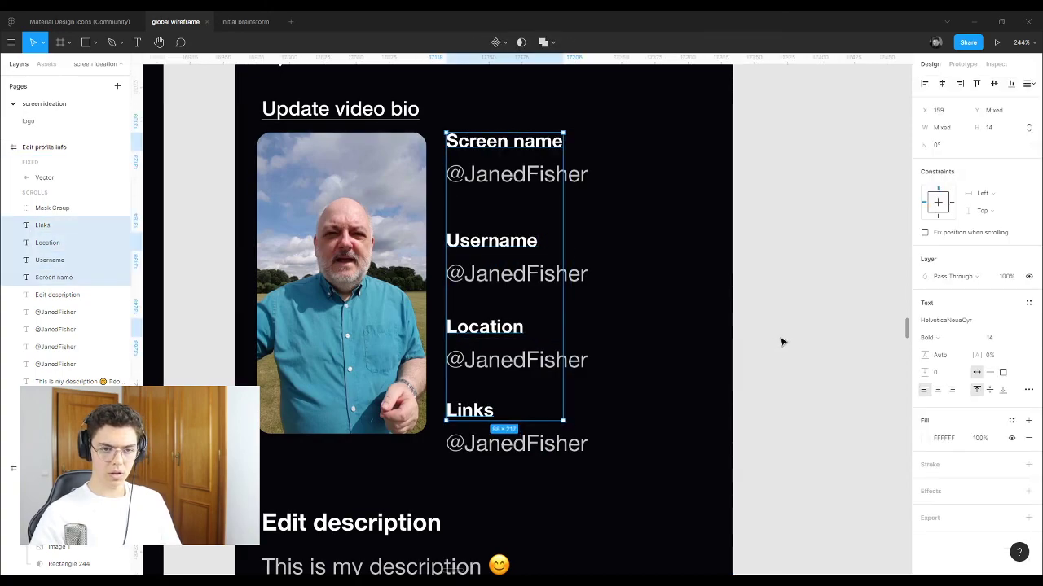
key("ctrl+shift+z")
left_click(779, 342)
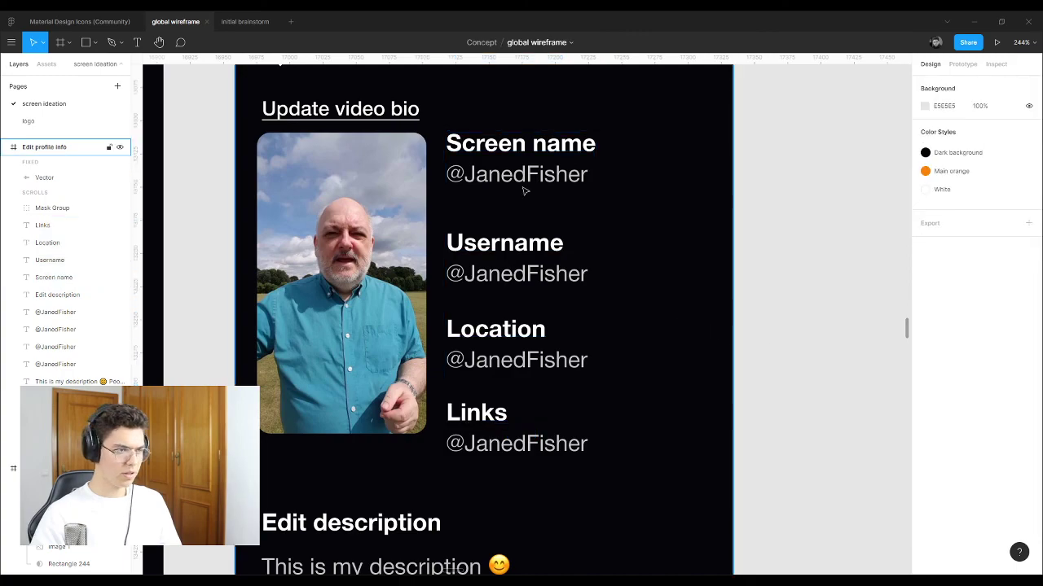
Step: Move the Username, Location and Links label-value pairs up, closer to the pair above
left_click(499, 245)
left_click(504, 277, "shift")
left_click_drag(485, 249, 487, 235)
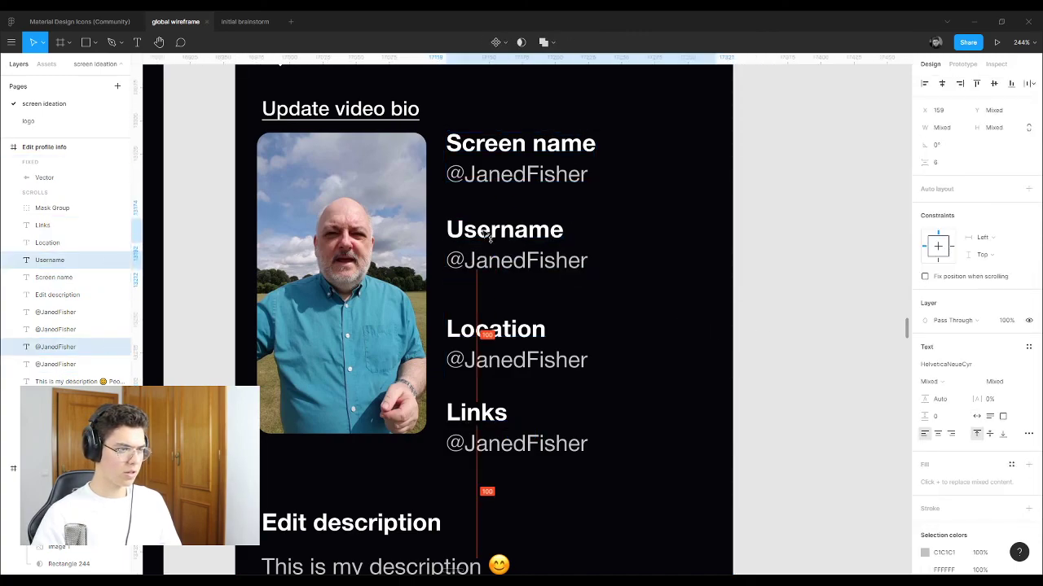
left_click(496, 329)
left_click(505, 360, "shift")
left_click_drag(494, 342, 491, 329)
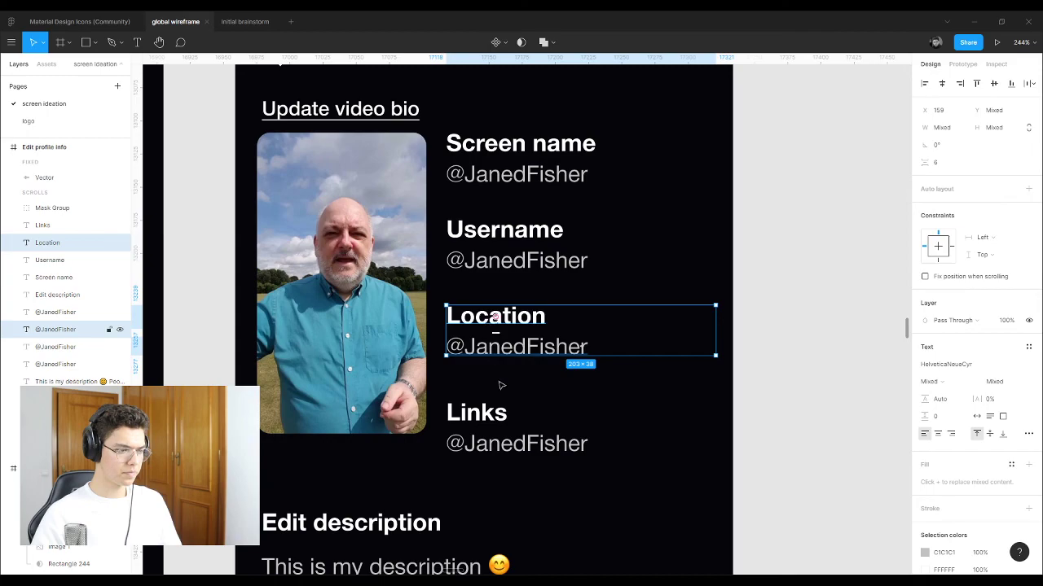
left_click(477, 413)
left_click(513, 443, "shift")
left_click_drag(477, 415, 492, 403)
key("Escape")
Step: Group the Location label with its value, and the Username label with its value
left_click(528, 423)
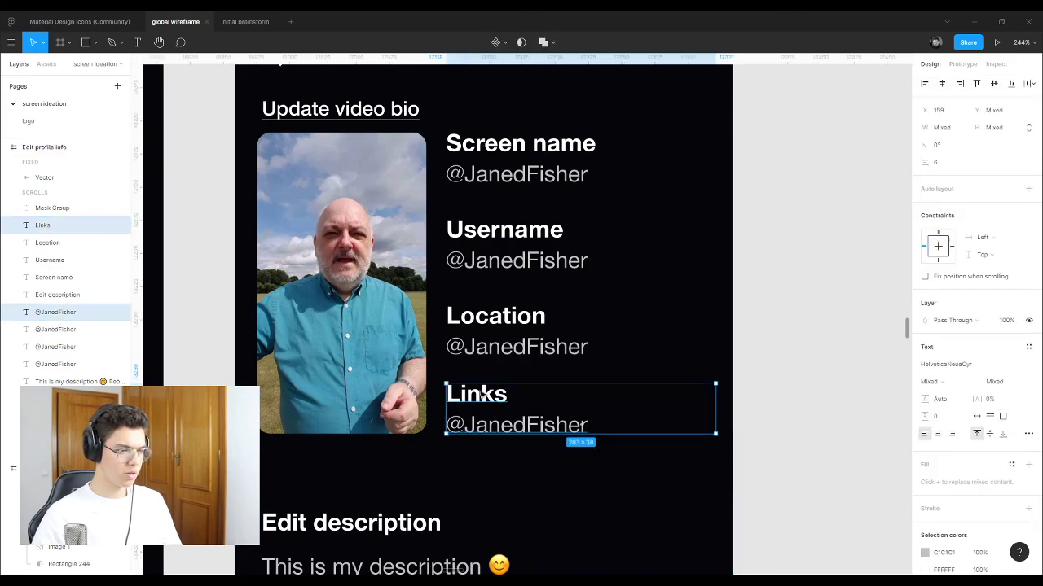
left_click(495, 348)
left_click(494, 318, "shift")
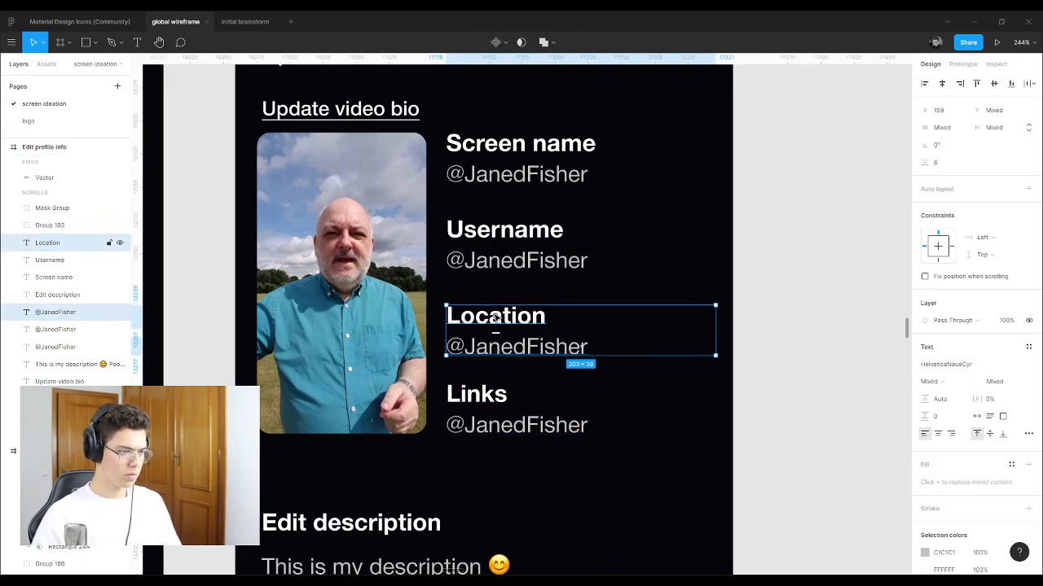
key("ctrl+g")
left_click(505, 261)
left_click(505, 230, "shift")
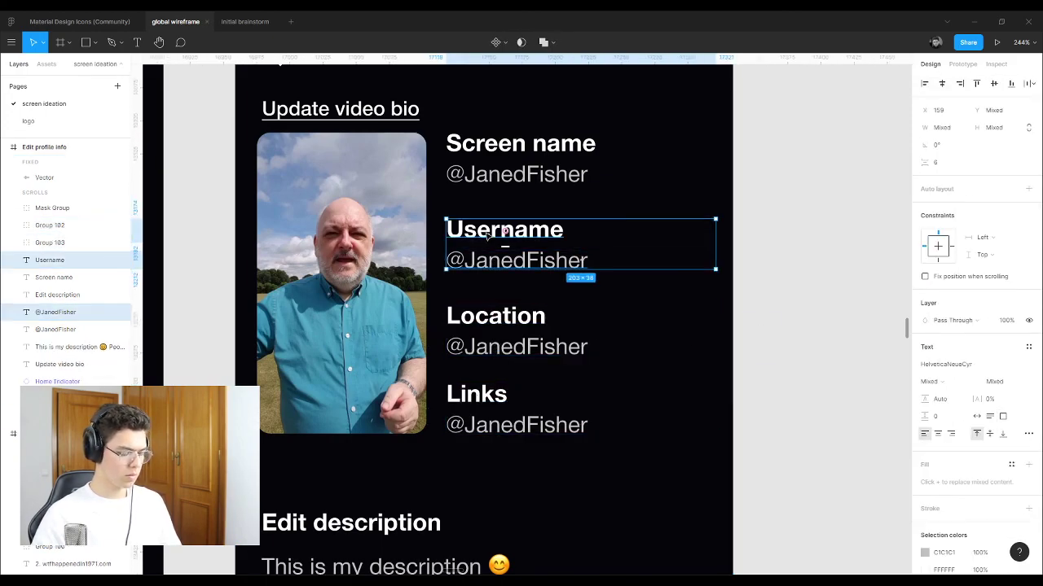
key("ctrl+g")
Step: Group the Screen name label with its value, then select the Location group
left_click(505, 173)
left_click(505, 144, "shift")
key("ctrl+g")
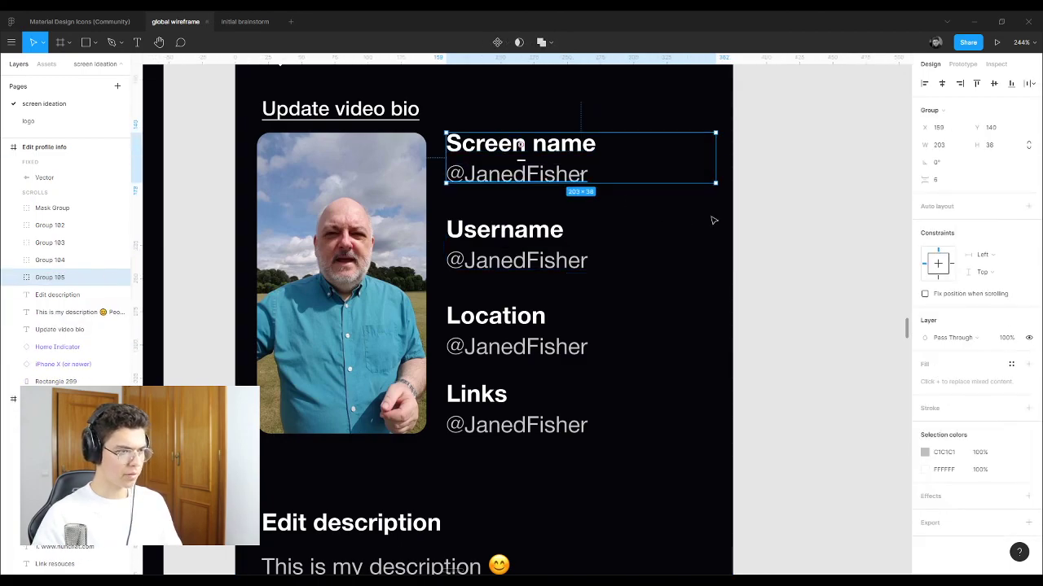
scroll(627, 254, "right", 1)
left_click(627, 254)
scroll(742, 262, "left", 1)
key("Return")
left_click(489, 349)
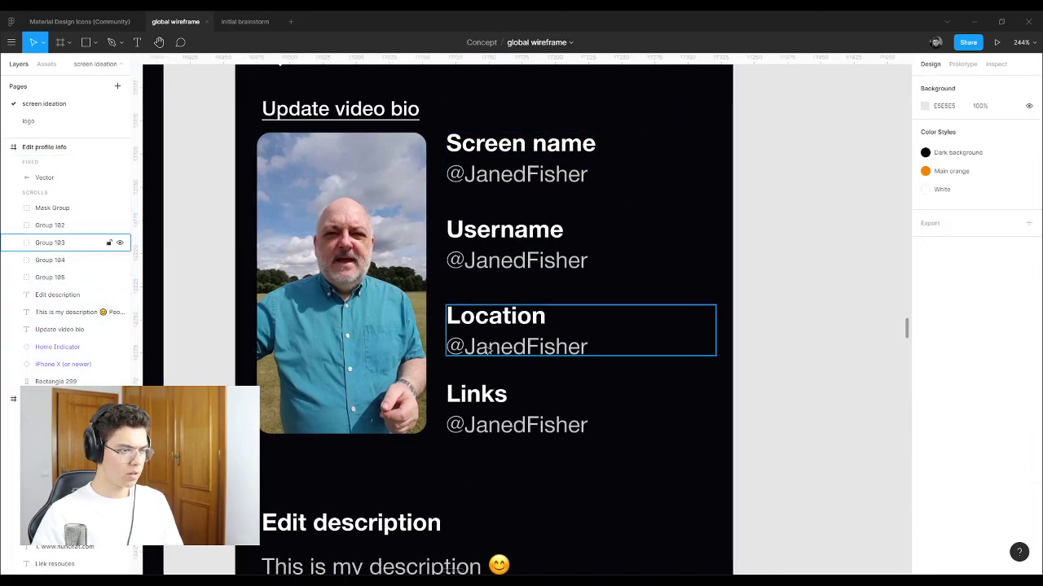
Step: Replace the Location value with 'Lisbon, Portugal'
double_click(488, 349)
double_click(489, 348)
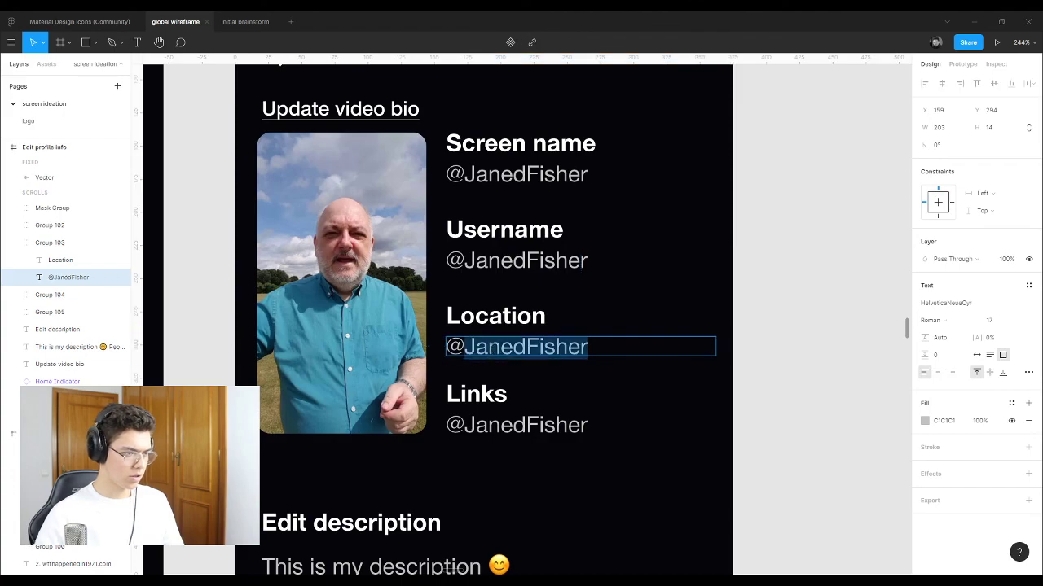
left_click(488, 349)
triple_click(488, 349)
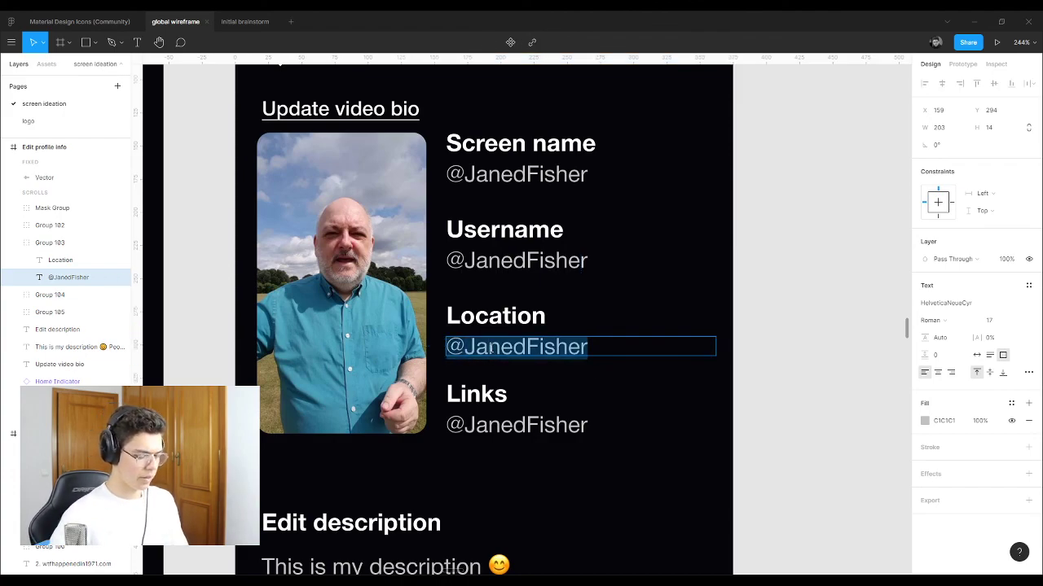
type("Lisbon")
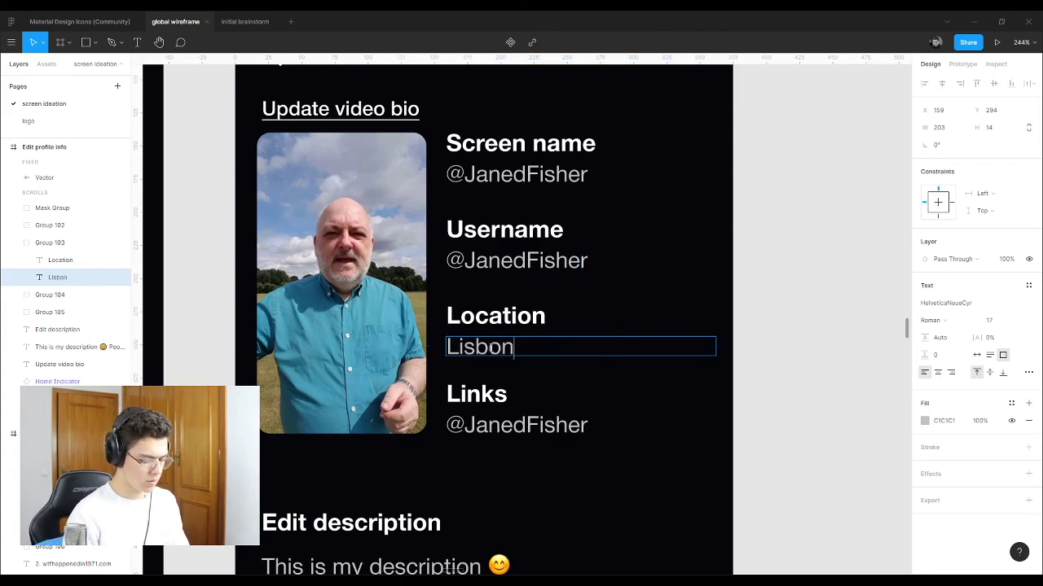
type(", POrtugal")
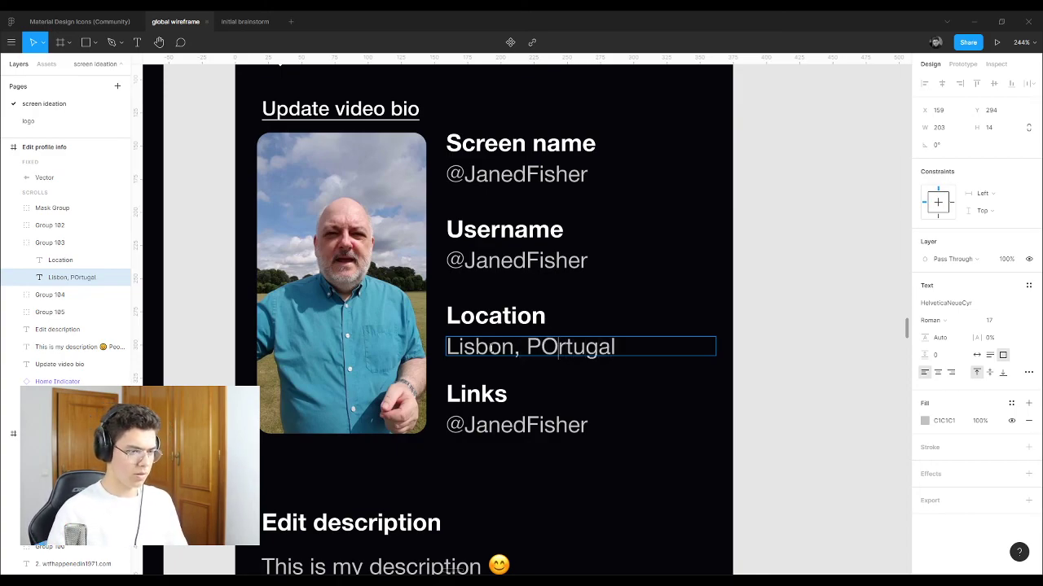
key("BackSpace")
type("o")
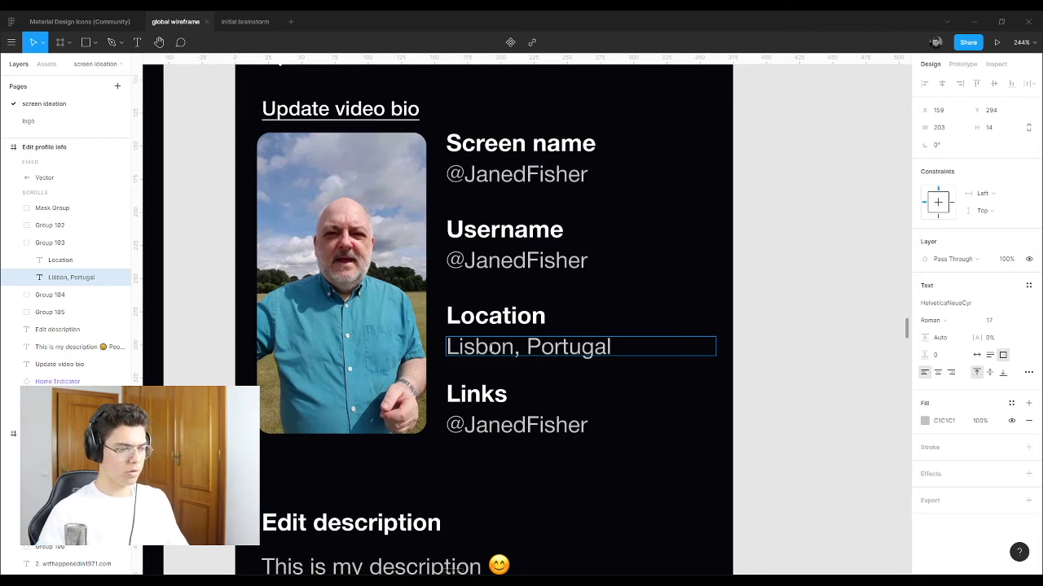
double_click(502, 425)
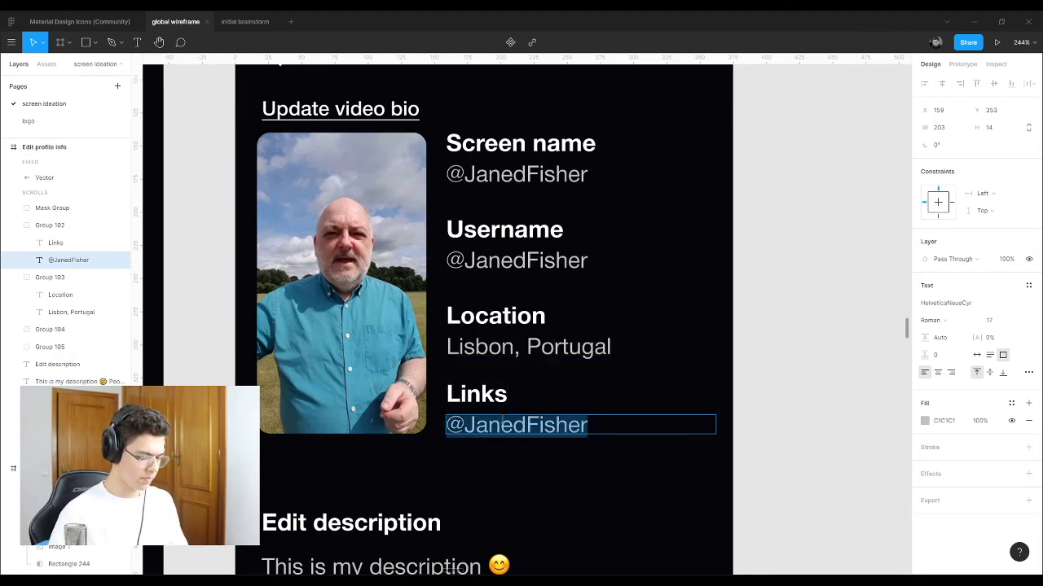
type("http")
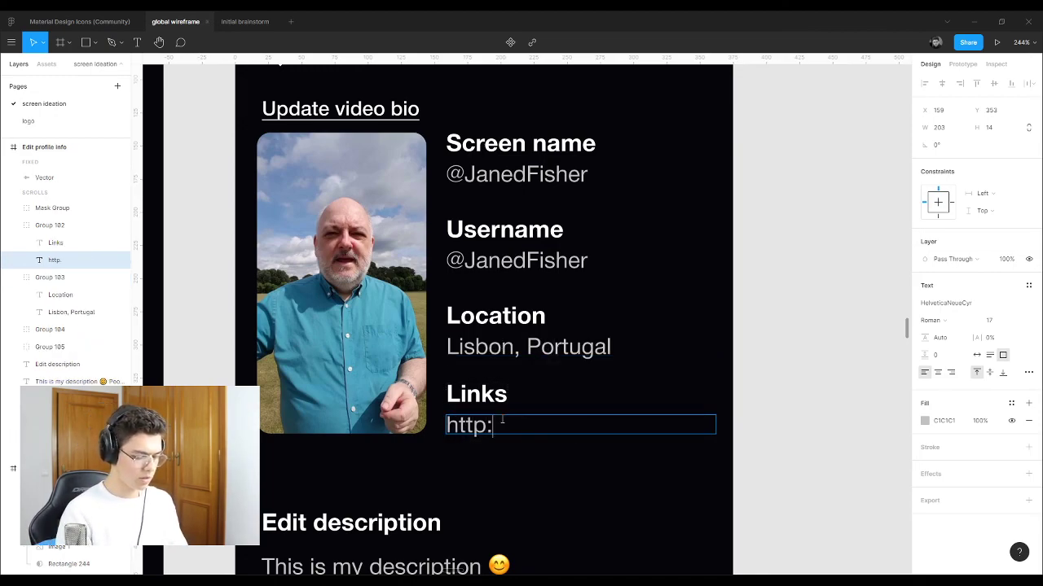
type("://jos")
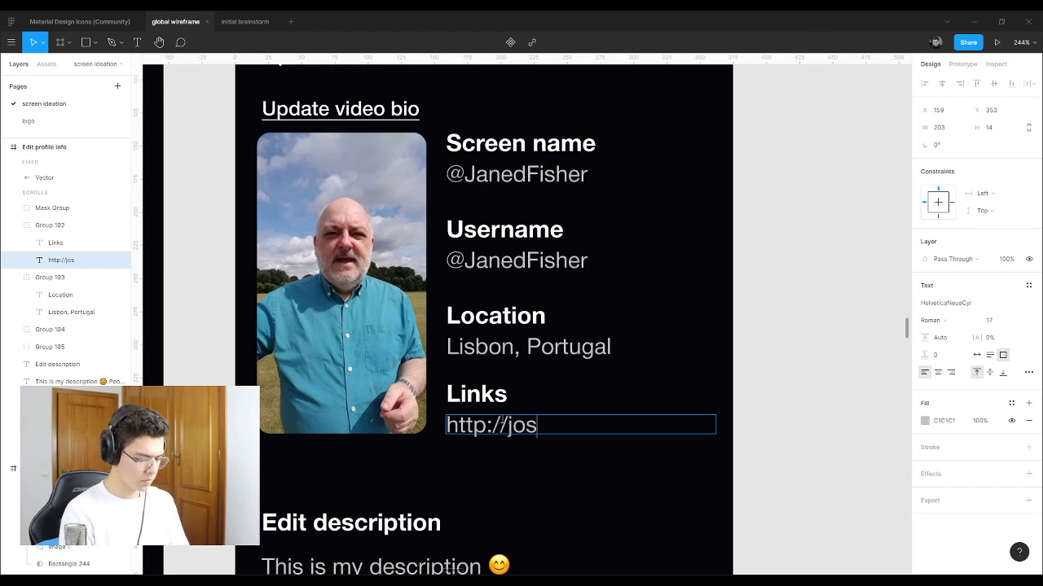
type("eg.pt")
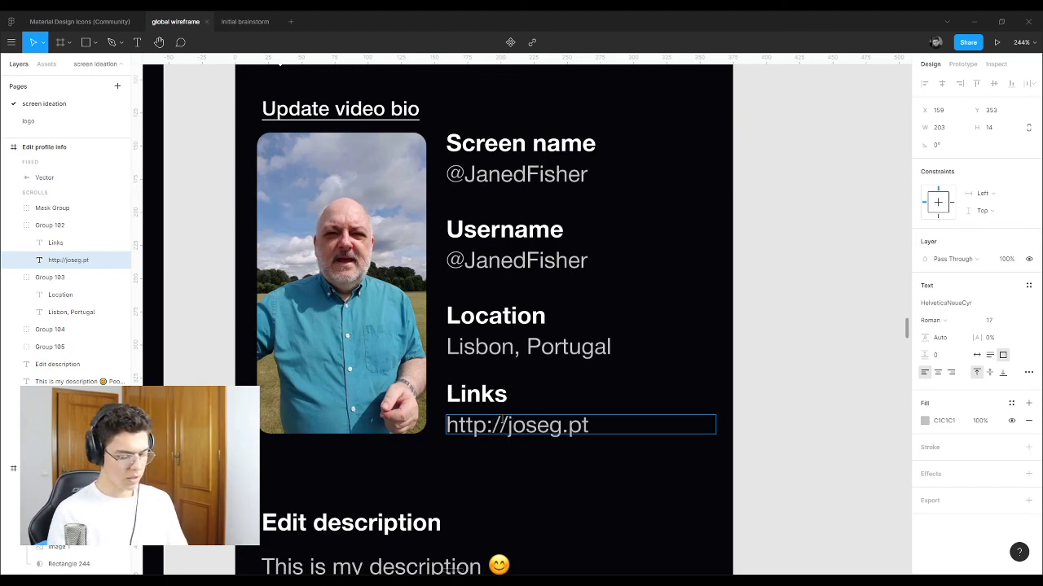
type("/")
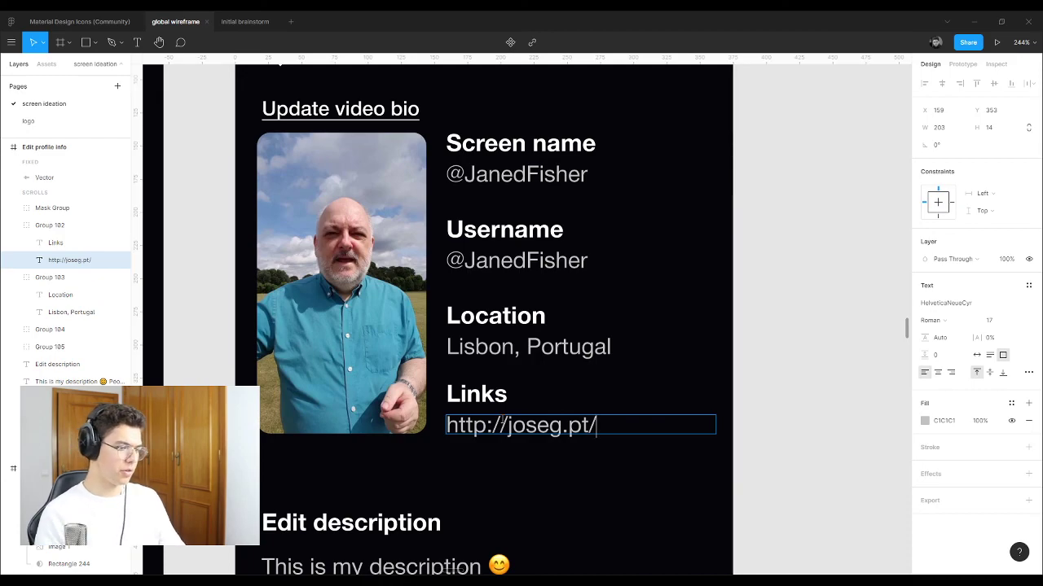
key("Escape")
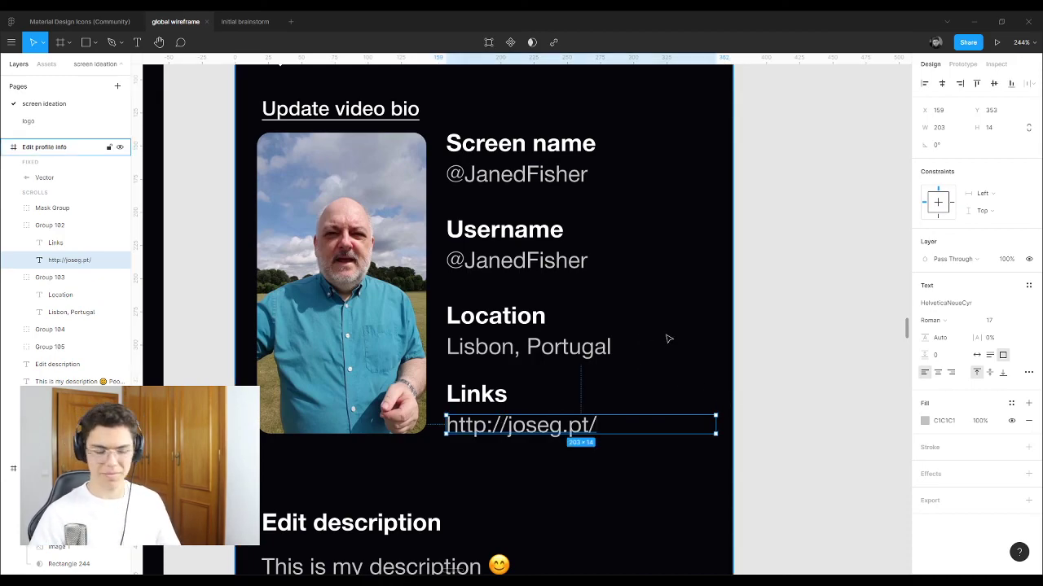
Step: Move the Edit description heading and paragraph up together
left_click(746, 357)
scroll(342, 295, "down", 5)
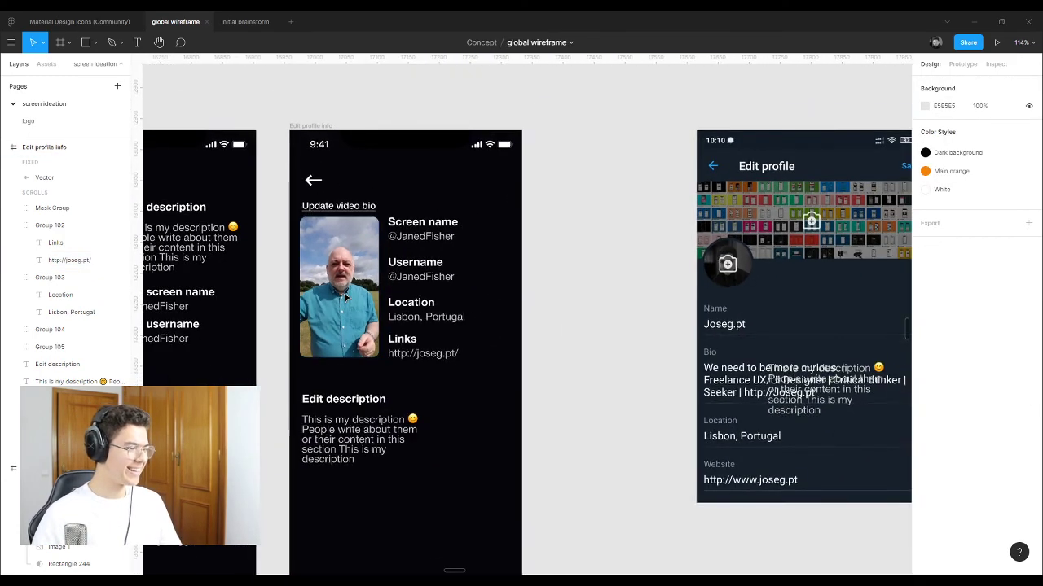
scroll(346, 298, "down", 2)
scroll(359, 383, "up", 5)
left_click(319, 347)
left_click(322, 401, "shift")
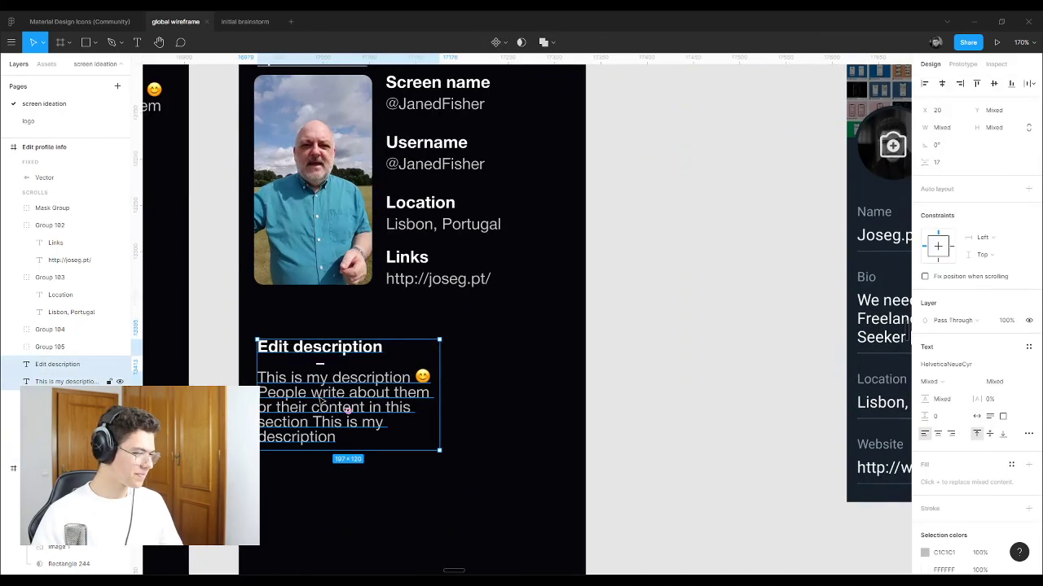
left_click_drag(312, 402, 312, 383)
Step: Widen the description paragraph to 332 px and shorten it to three lines
left_click(682, 367)
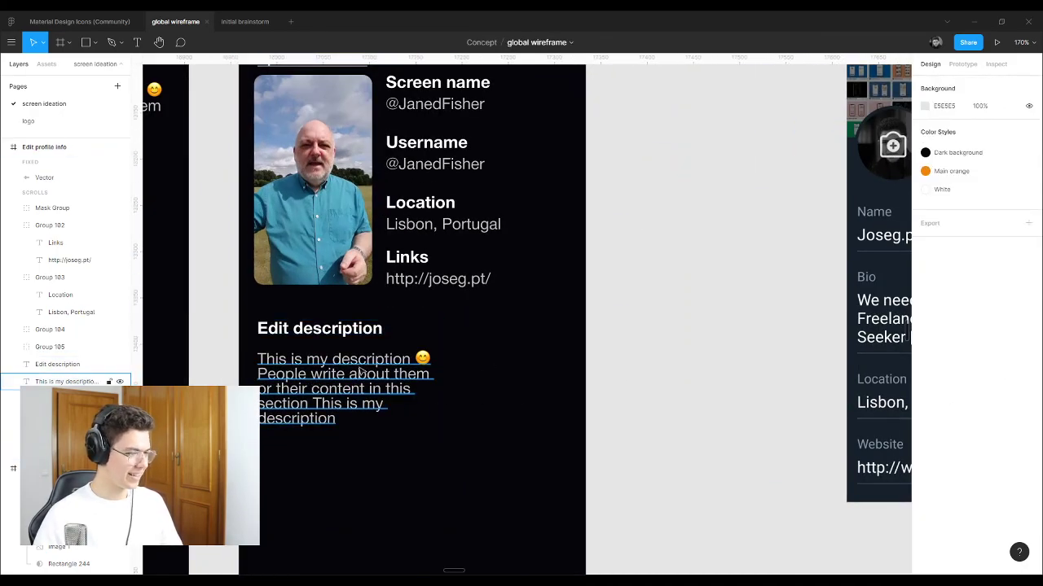
left_click(432, 387)
left_click_drag(436, 385, 565, 385)
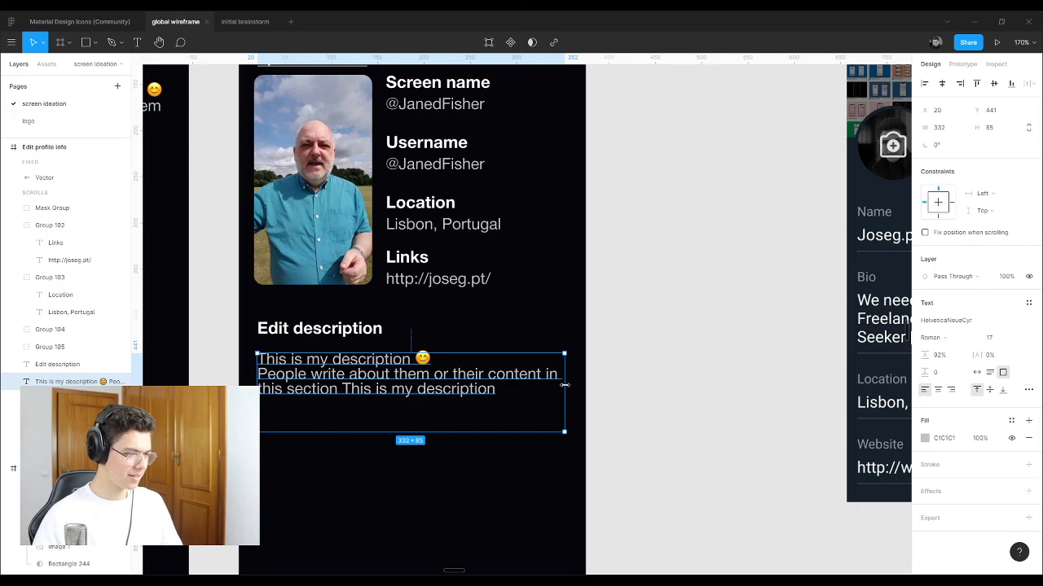
left_click_drag(416, 432, 416, 398)
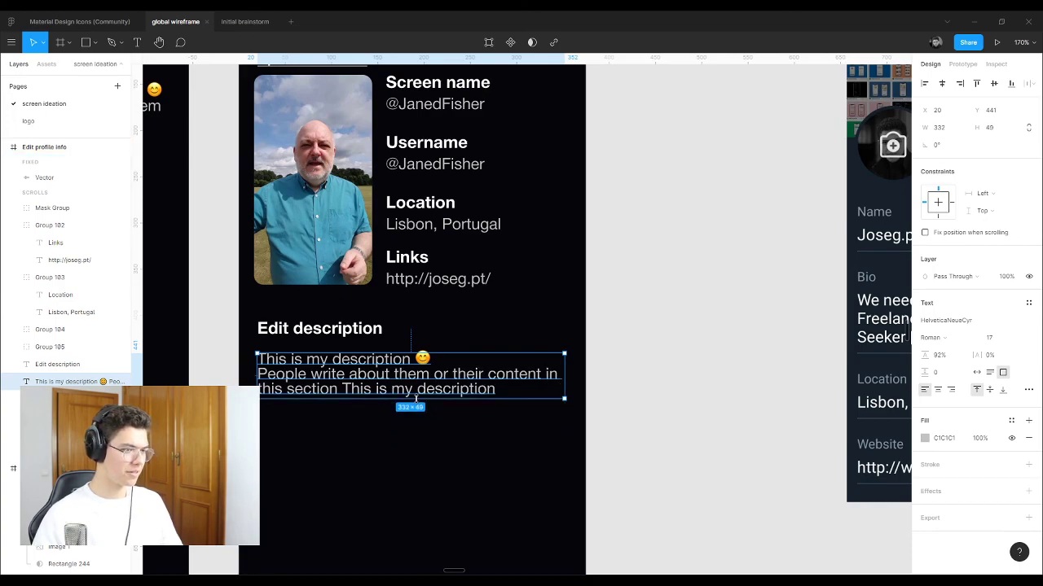
left_click(607, 356)
Step: Shift the reference screenshot right and duplicate the profile screen beside it
scroll(607, 356, "down", 5)
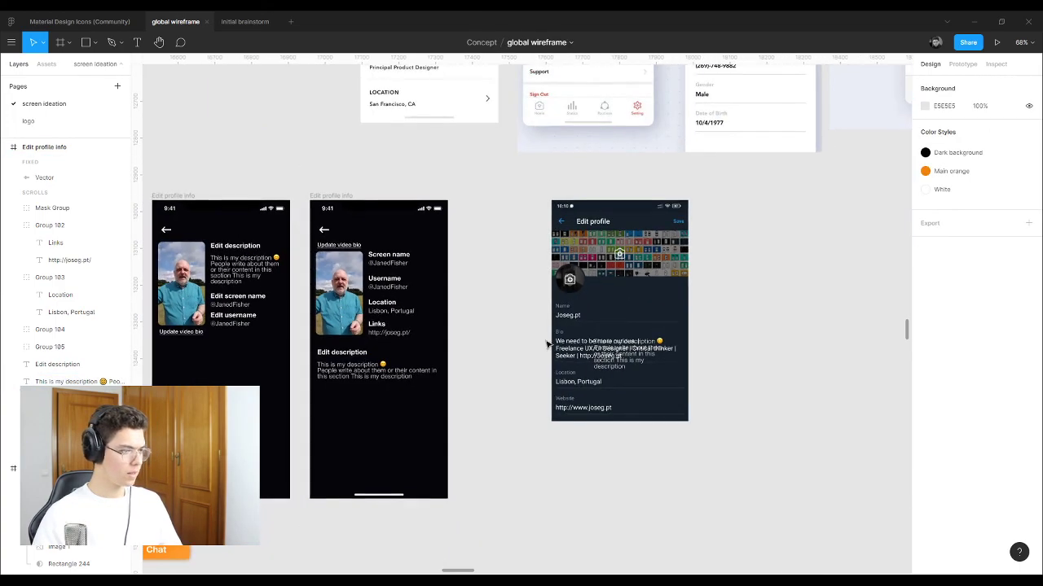
left_click_drag(577, 230, 640, 230)
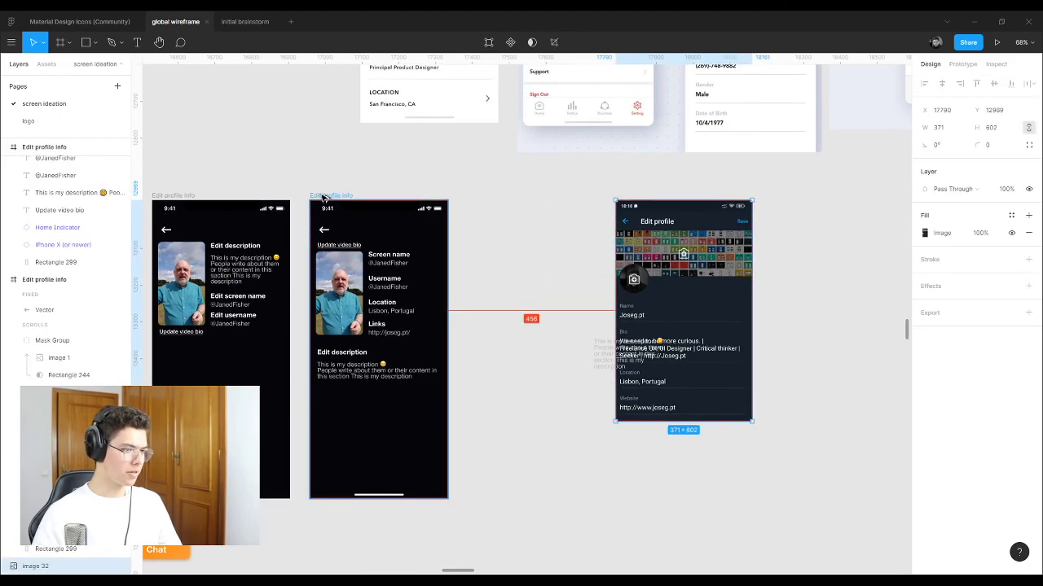
left_click_drag(592, 347, 804, 354)
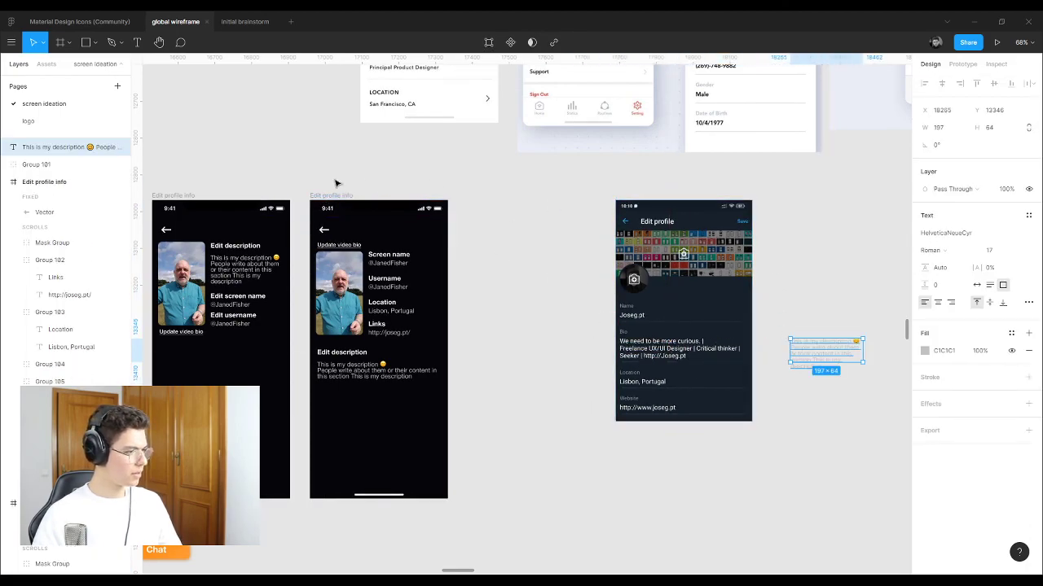
left_click_drag(322, 200, 468, 199)
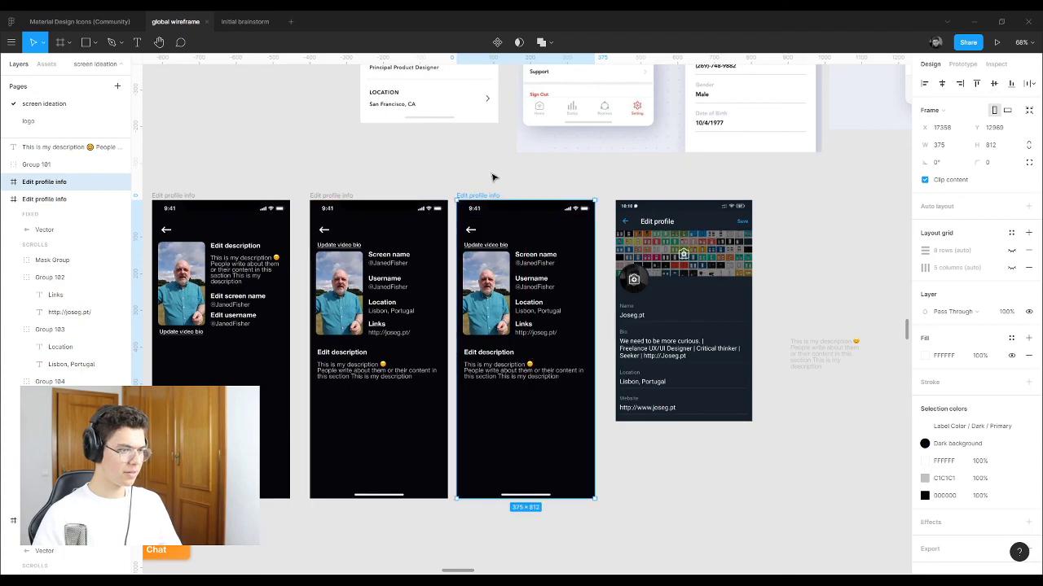
Step: Set the four field labels to the smaller font size 15
scroll(533, 297, "up", 5)
scroll(534, 297, "up", 3)
left_click(476, 401)
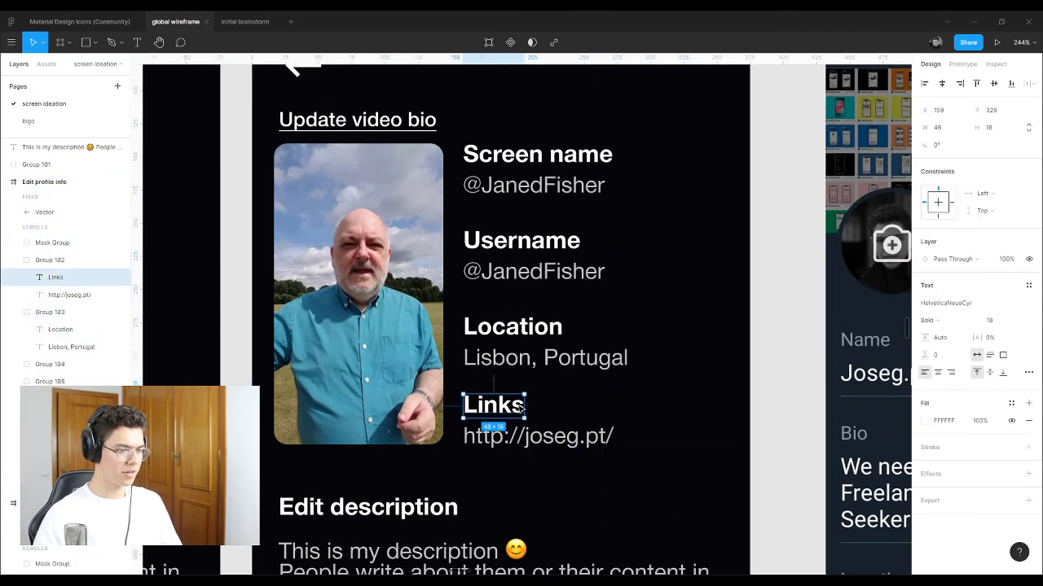
left_click(517, 329, "shift")
left_click(522, 244, "shift")
left_click(546, 153, "shift")
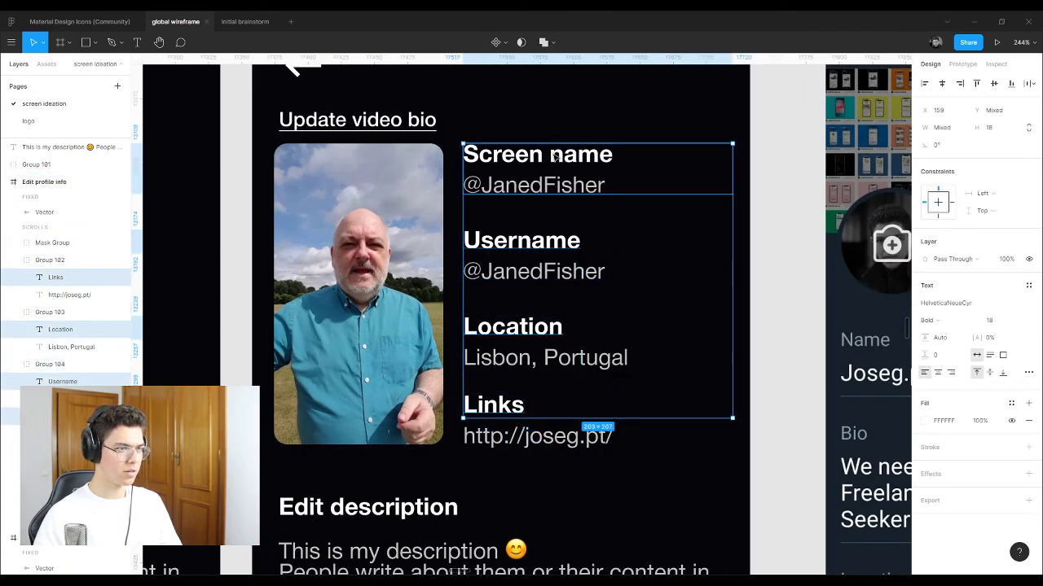
left_click(977, 354)
left_click(1010, 321)
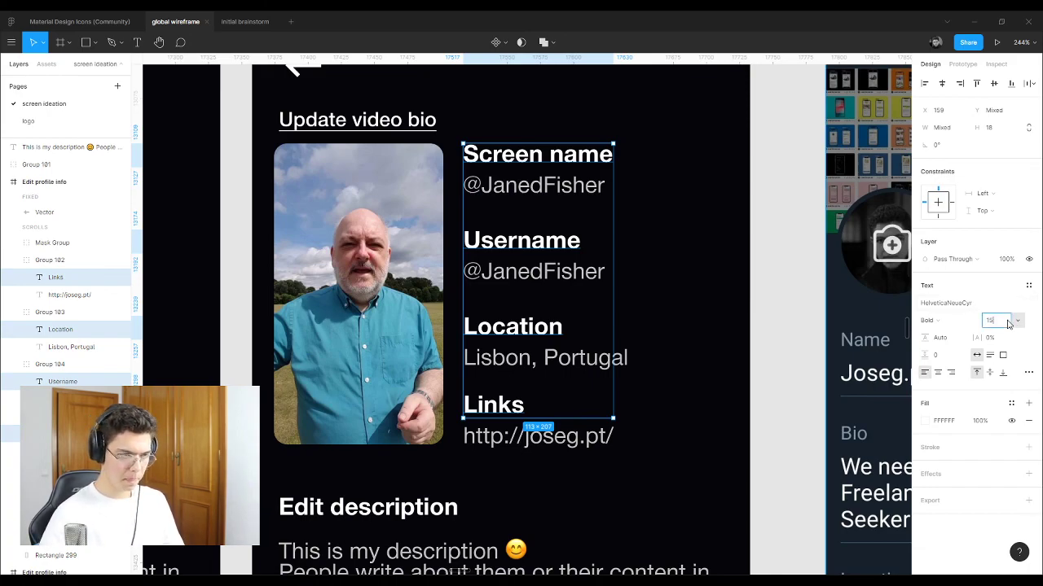
key("Return")
Step: Make the four labels Auto width and colour them grey #C1C1C1 with the eyedropper
left_click(529, 359)
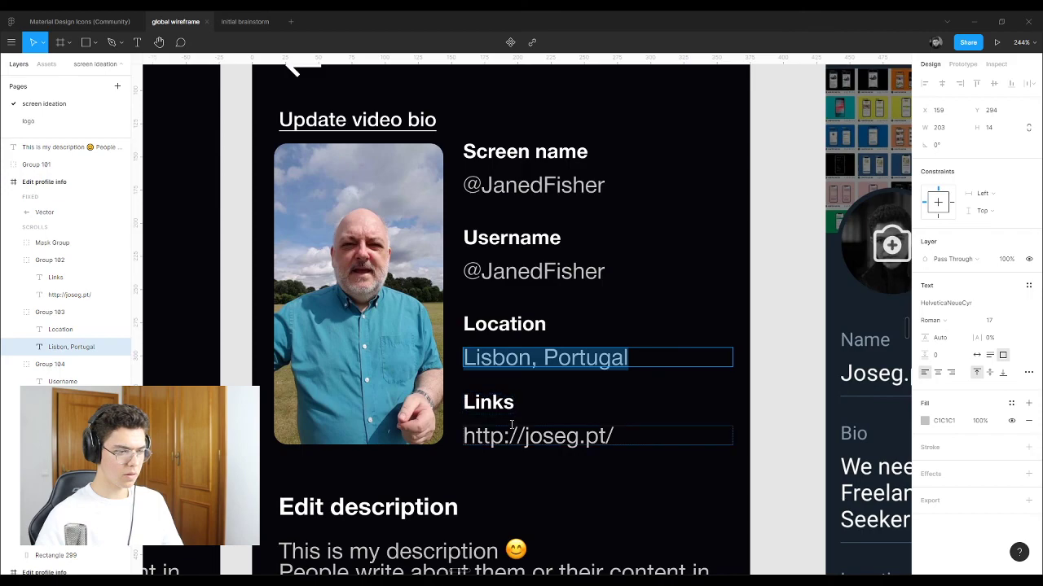
key("Escape")
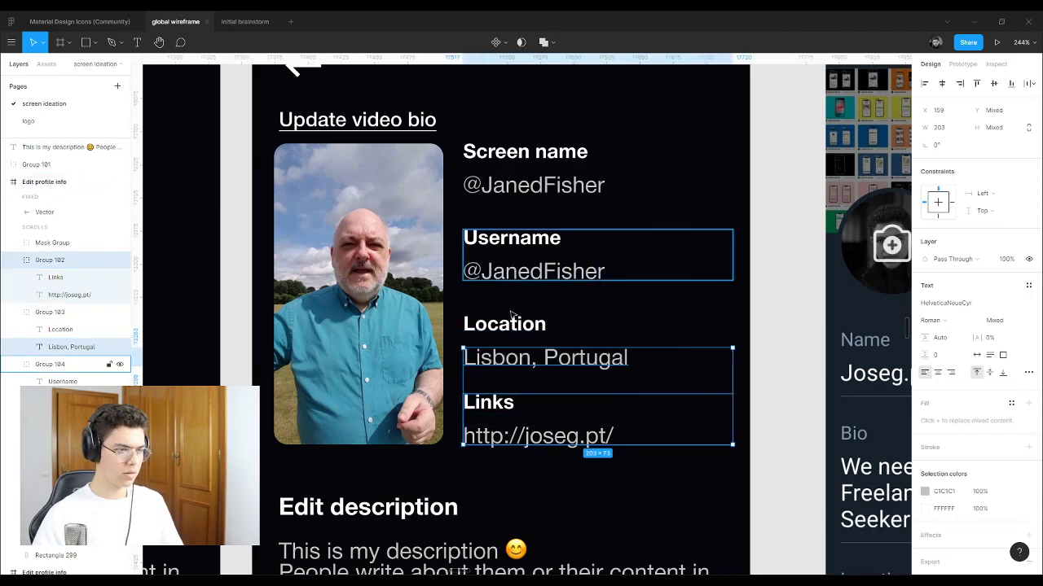
left_click(490, 402)
left_click(501, 326, "shift")
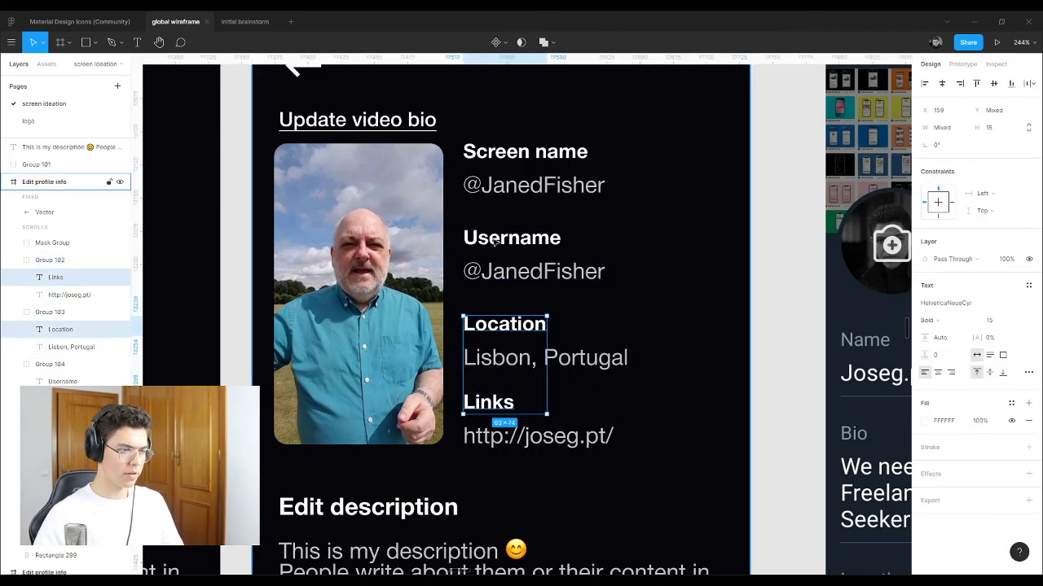
left_click(510, 238, "shift")
left_click(507, 155, "shift")
key("ctrl+alt+shift+r")
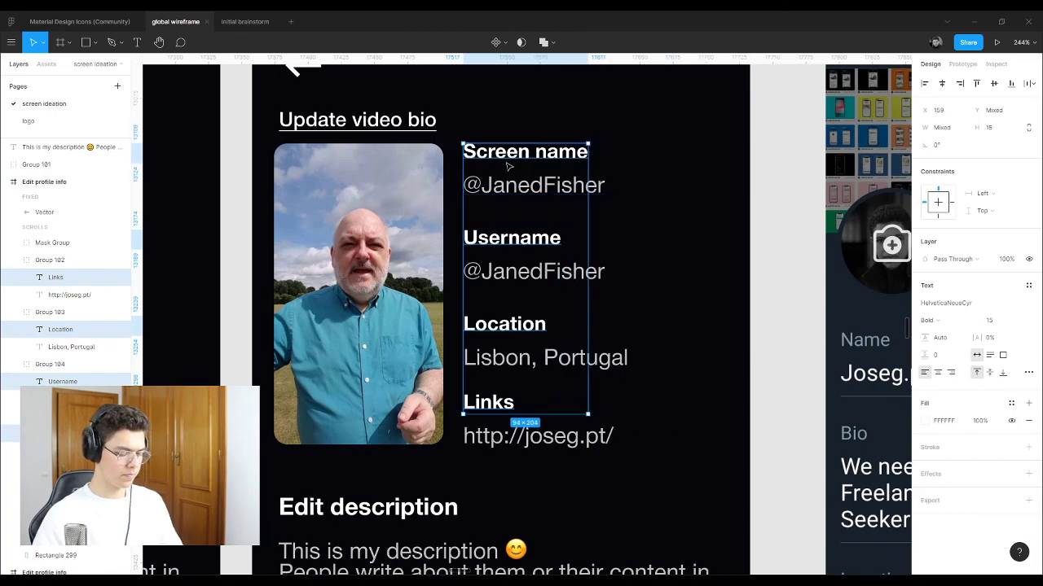
key("i")
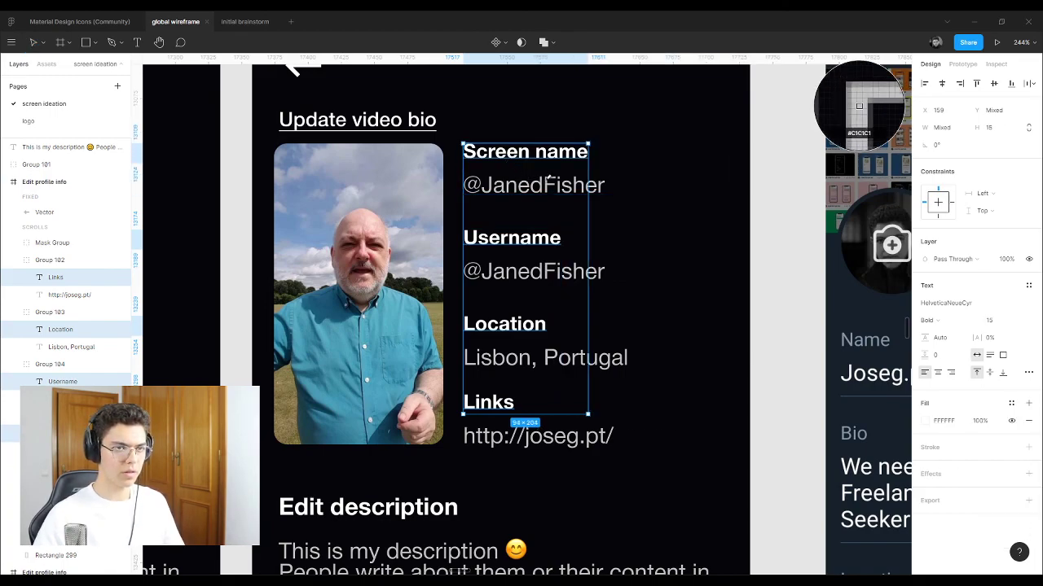
left_click(547, 178)
Step: Set the four field values to font size 18 with a white fill
double_click(546, 274)
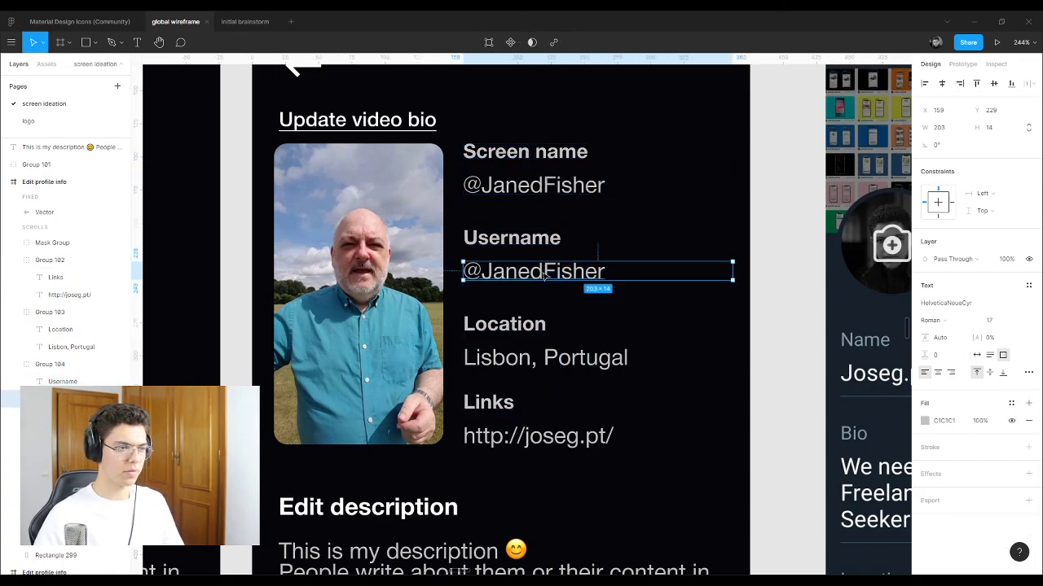
key("Escape")
left_click(542, 192, "shift")
left_click(521, 359, "shift")
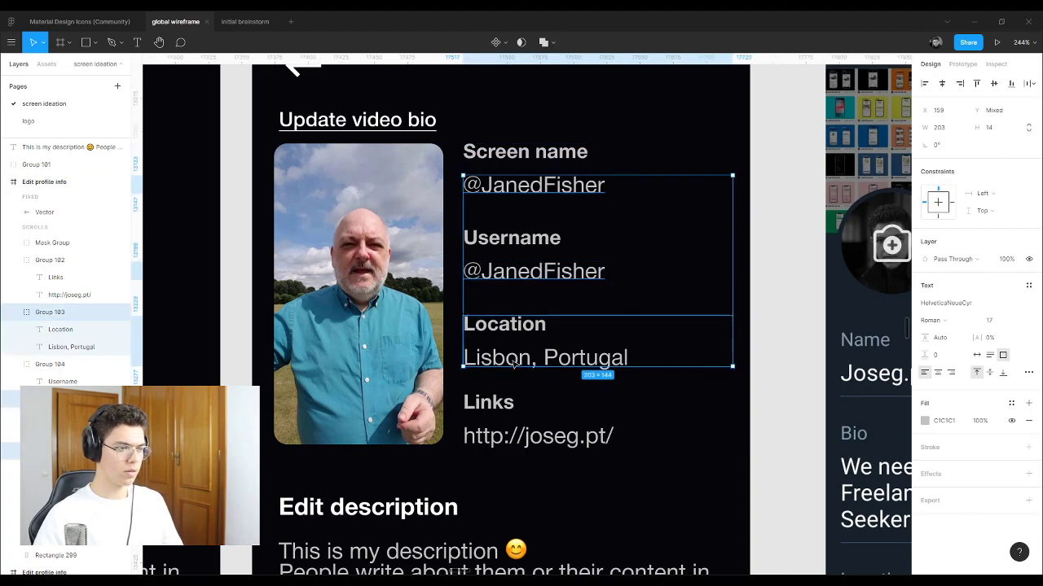
left_click(506, 438, "shift")
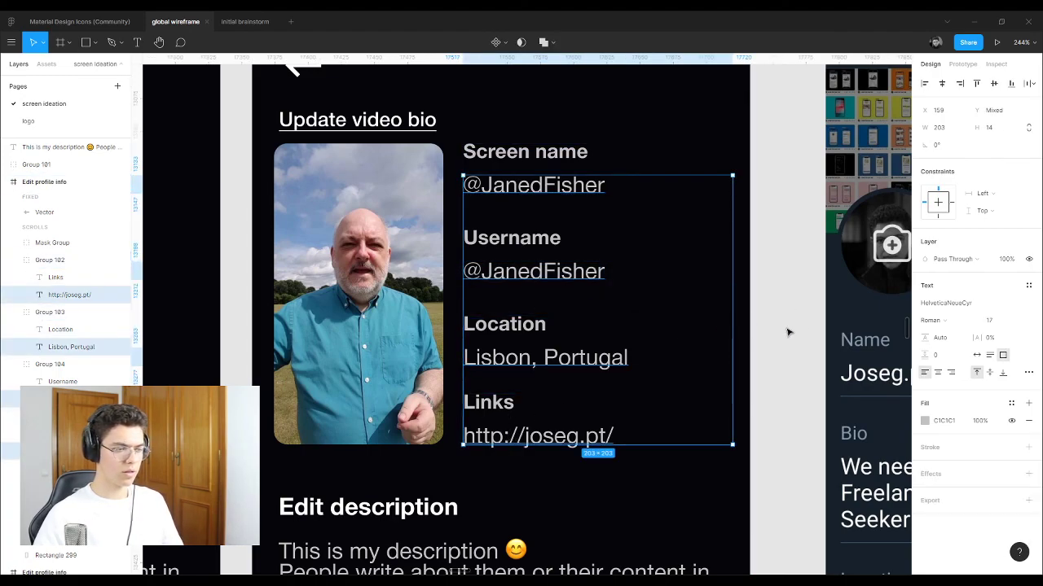
left_click(994, 321)
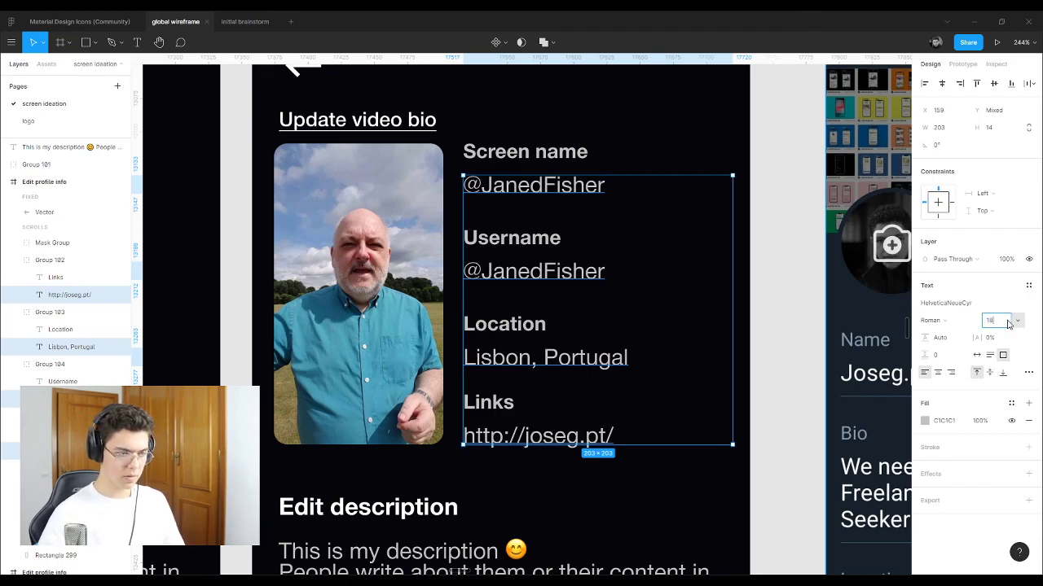
type("18")
key("Return")
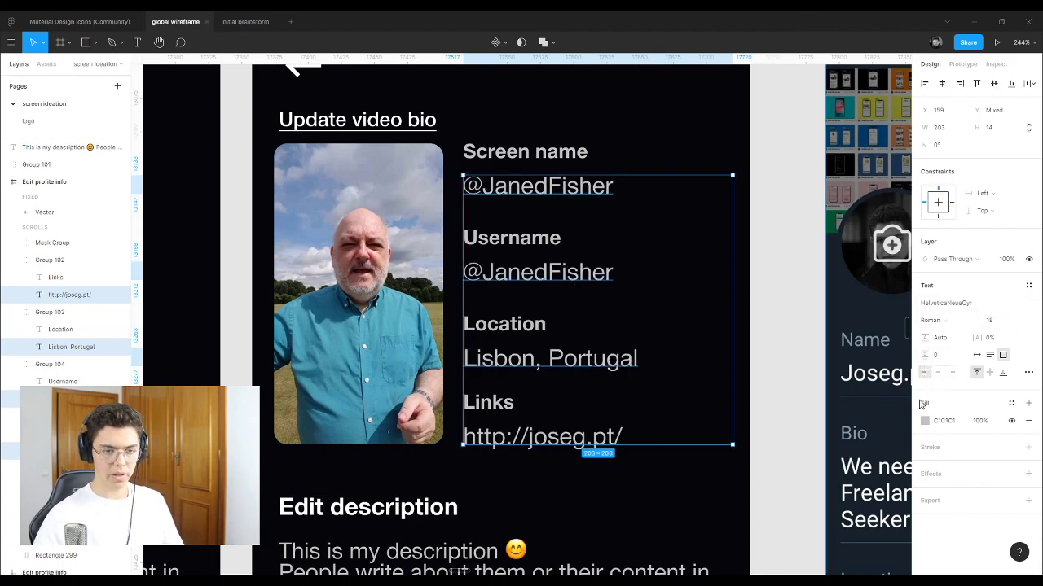
left_click(924, 420)
left_click_drag(815, 342, 782, 302)
left_click(769, 239)
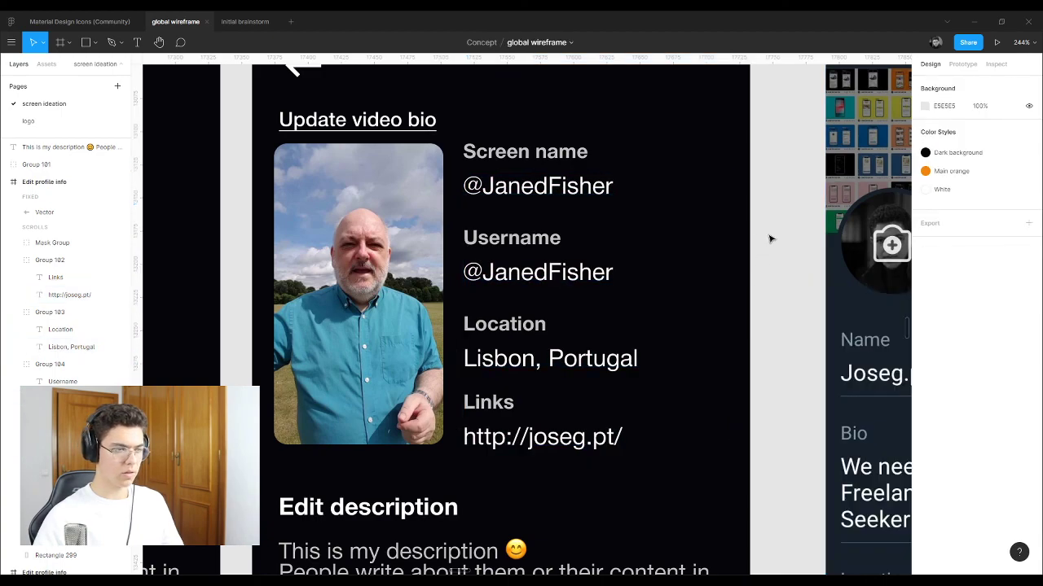
scroll(770, 239, "down", 5)
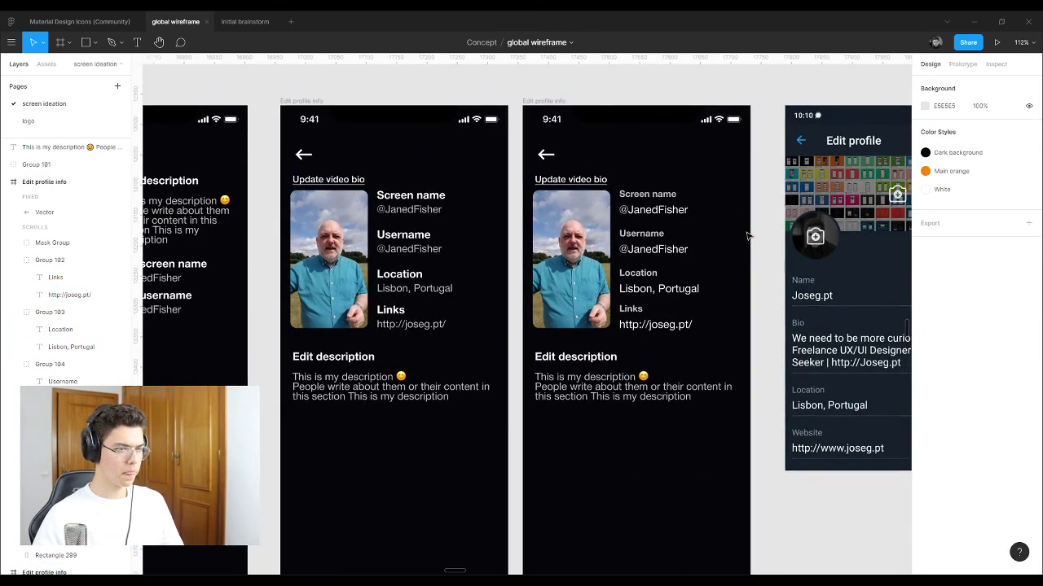
scroll(635, 317, "up", 4)
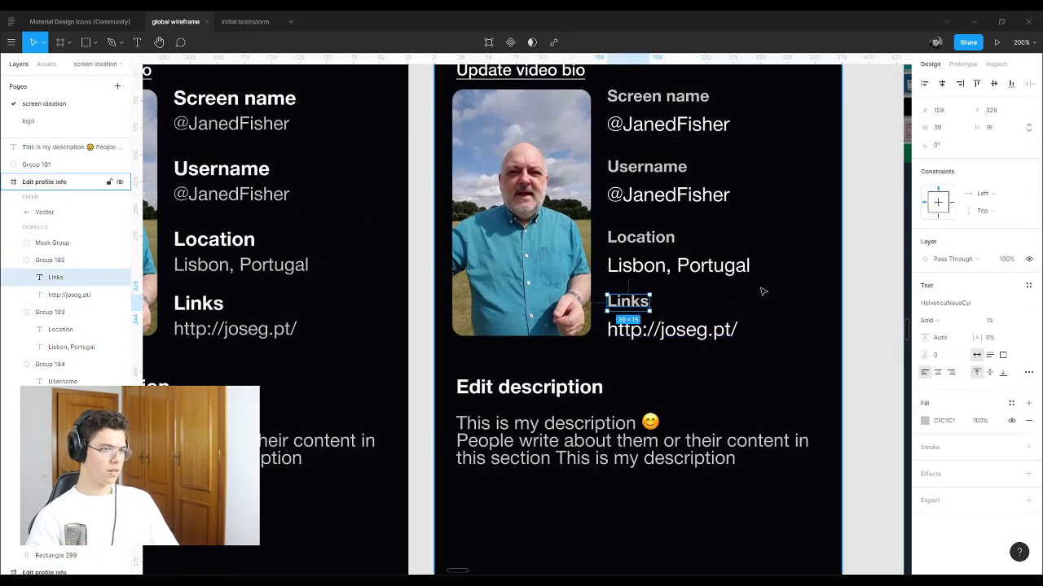
left_click(856, 284)
scroll(282, 303, "down", 5)
left_click(637, 300)
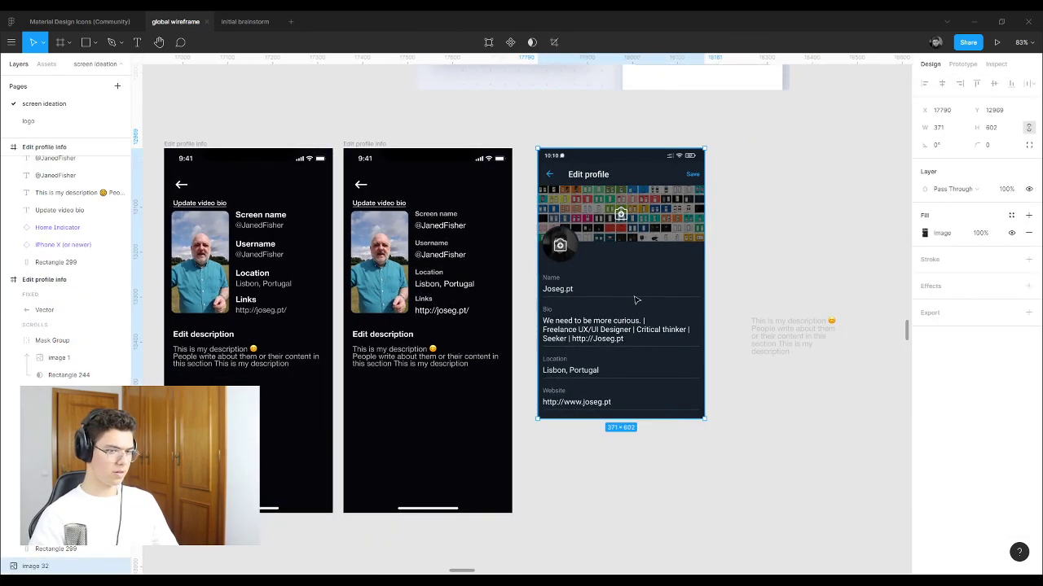
scroll(637, 300, "down", 5)
left_click(707, 320)
Step: Shift the Edit profile screenshot further right and duplicate the third profile frame beside it
left_click(668, 358)
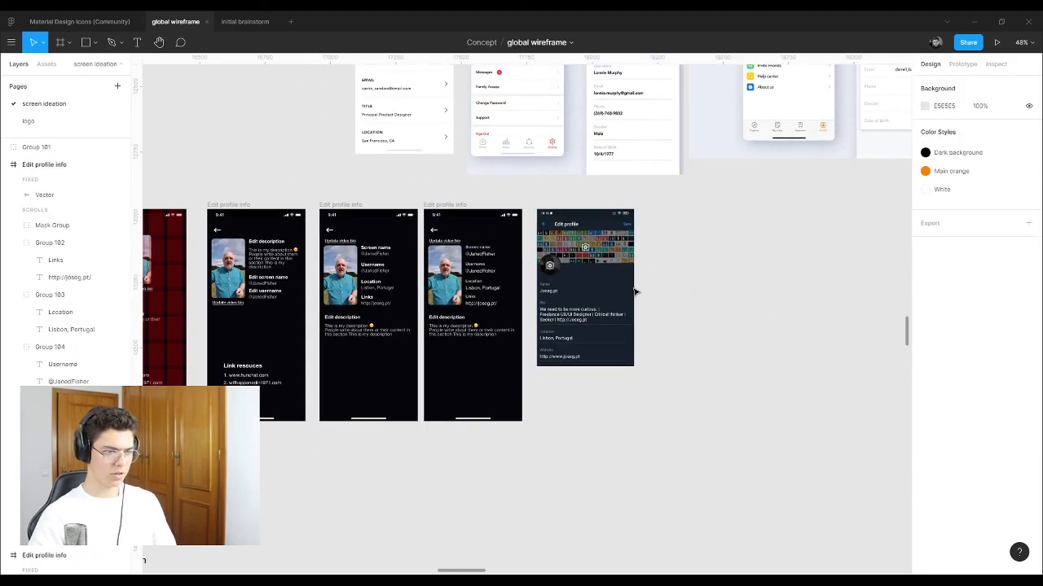
left_click_drag(604, 275, 766, 275)
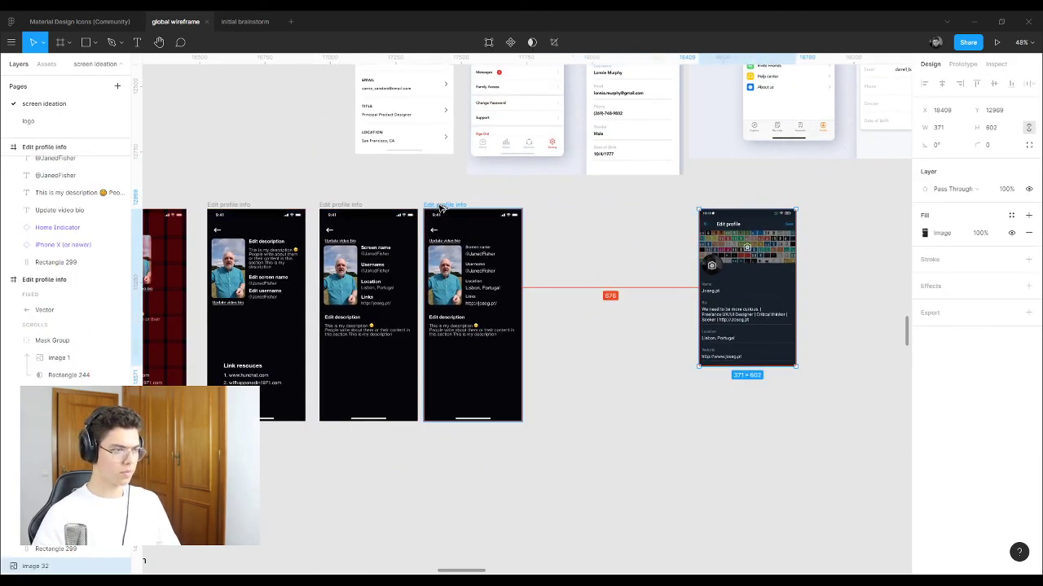
left_click_drag(440, 204, 561, 203)
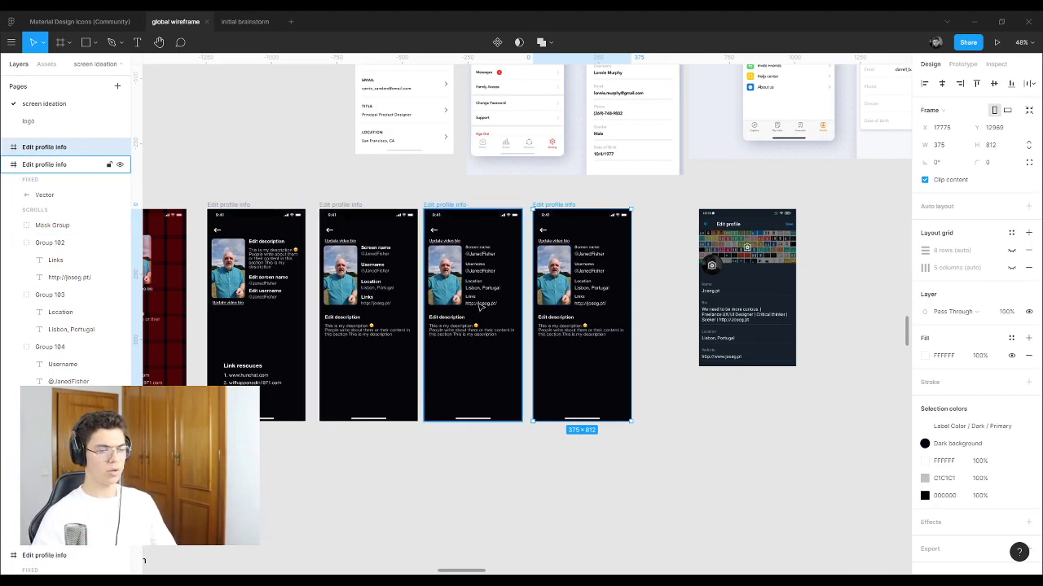
scroll(528, 285, "up", 3)
Step: Set the four field labels in the new frame to Medium weight
scroll(609, 293, "up", 3)
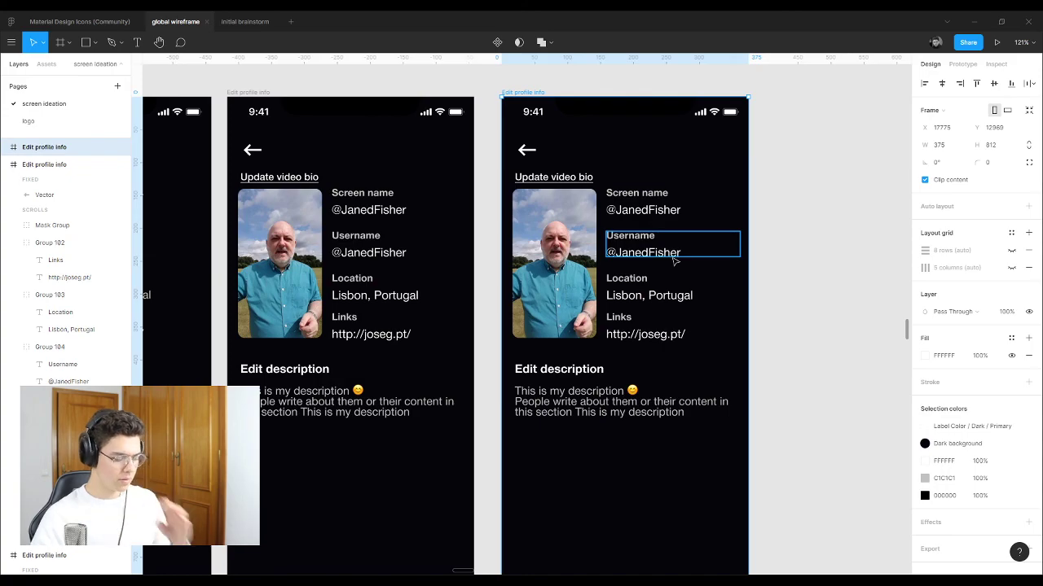
scroll(678, 236, "up", 2)
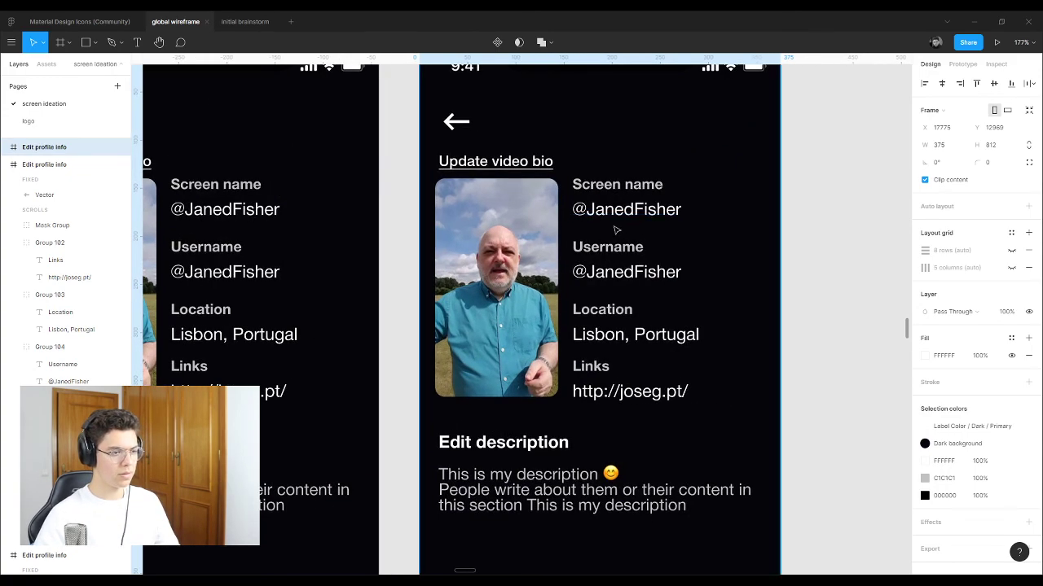
left_click(625, 181)
double_click(634, 187)
left_click(617, 248, "shift")
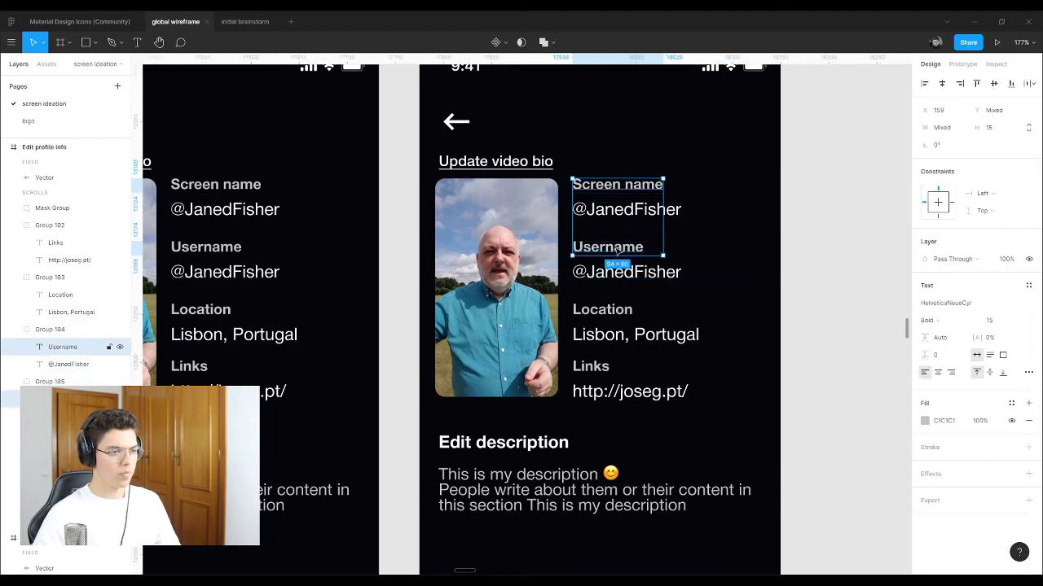
left_click(619, 311, "shift")
left_click(591, 367, "shift")
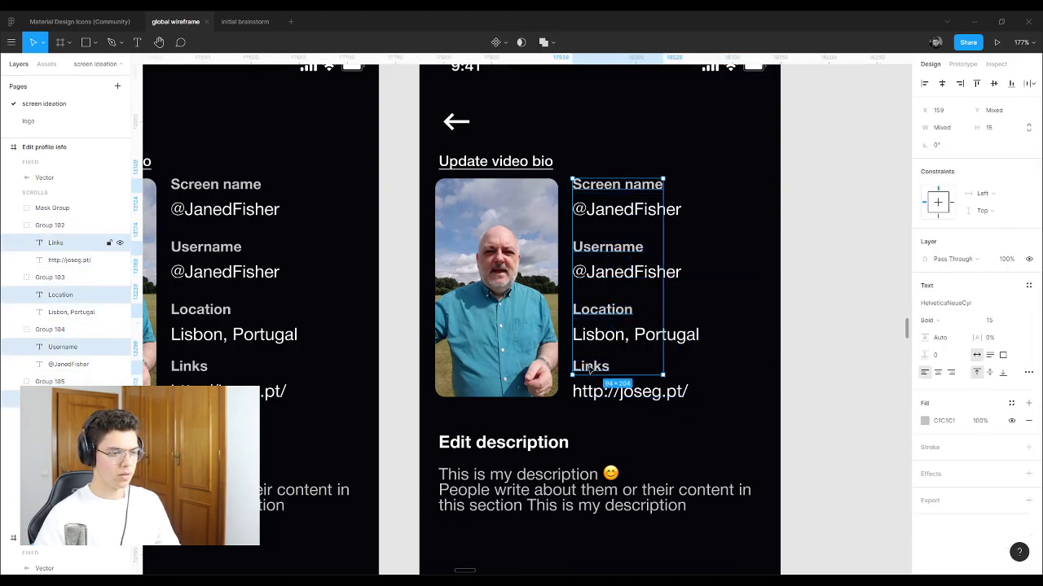
left_click(975, 326)
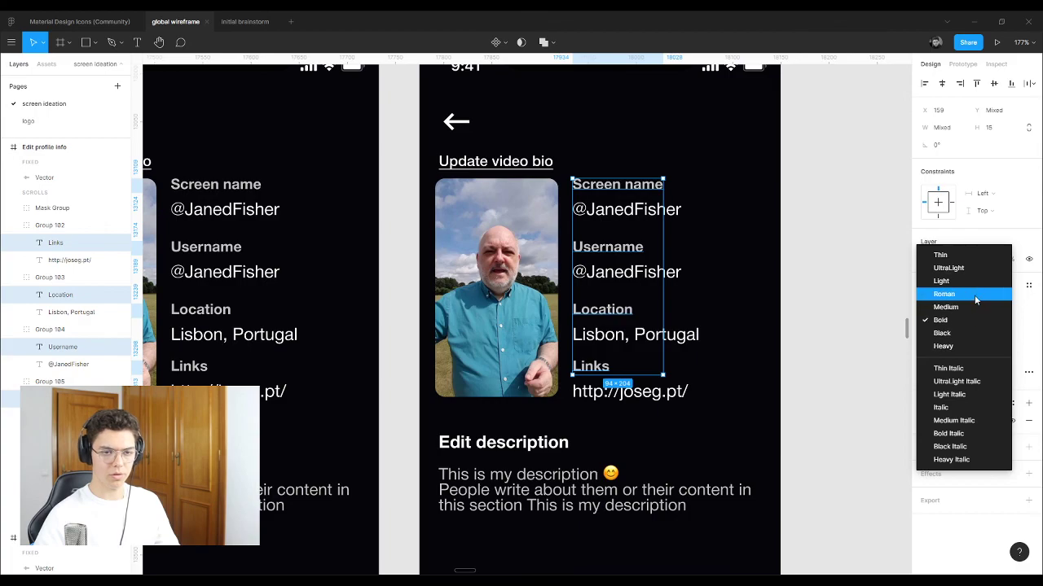
left_click(971, 308)
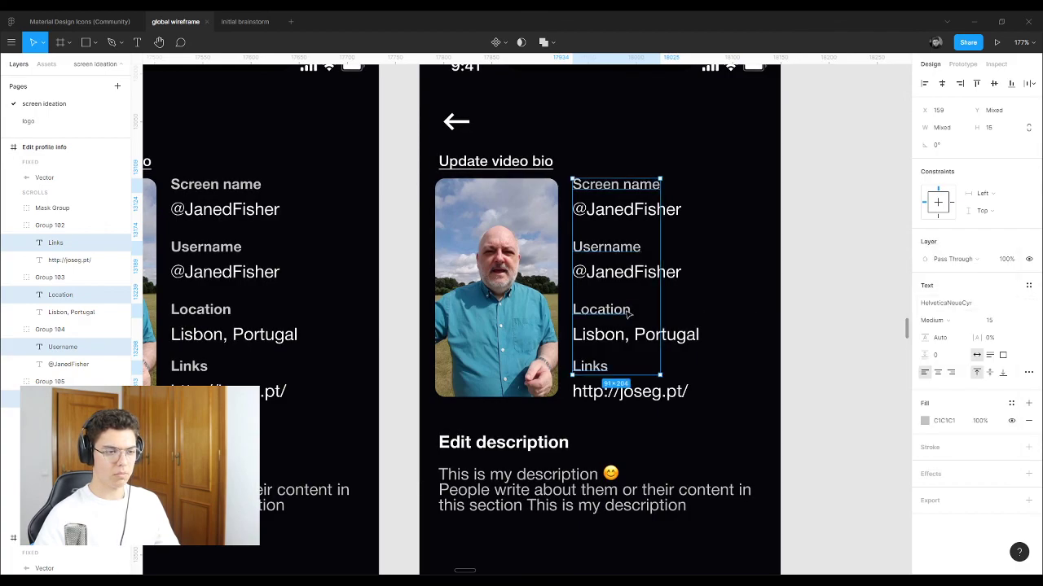
Step: Change the four field labels to Roman weight instead
left_click(666, 336)
left_click(601, 309)
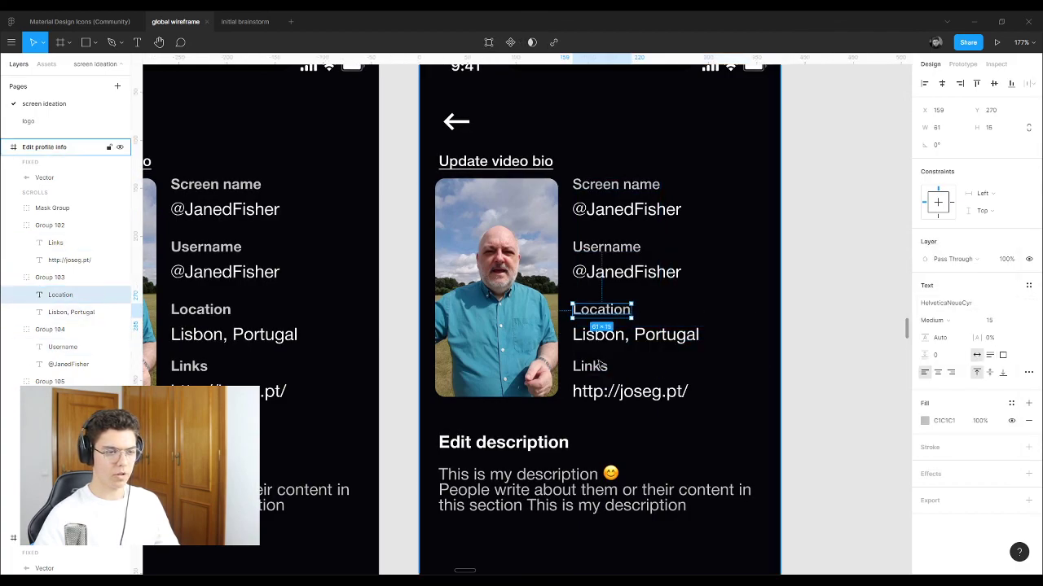
left_click(590, 367, "shift")
left_click(604, 248, "shift")
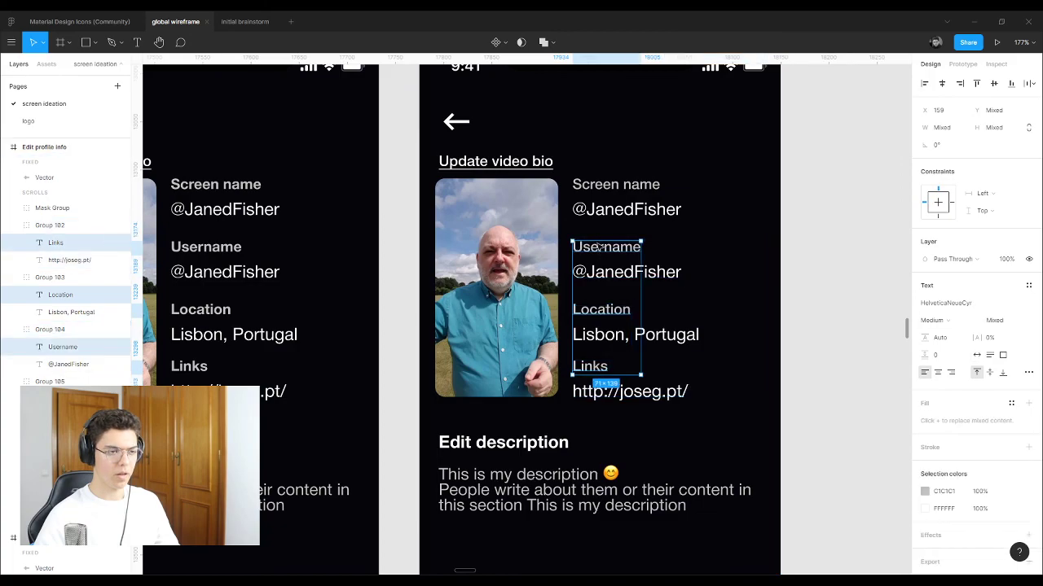
left_click(616, 185, "shift")
left_click(970, 321)
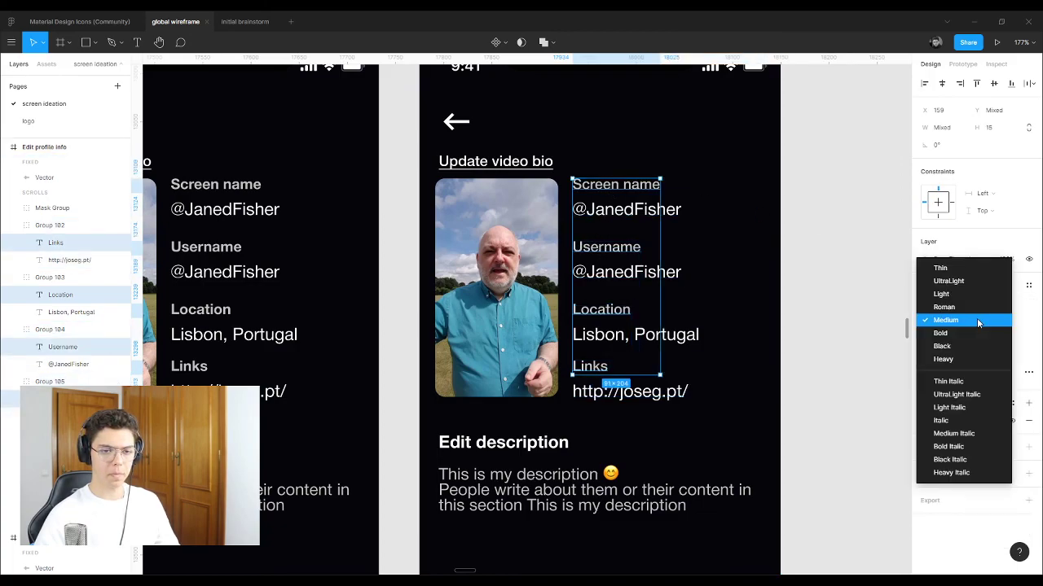
left_click(973, 307)
Step: Make the four field values Bold
left_click(660, 392)
left_click(756, 329, "shift")
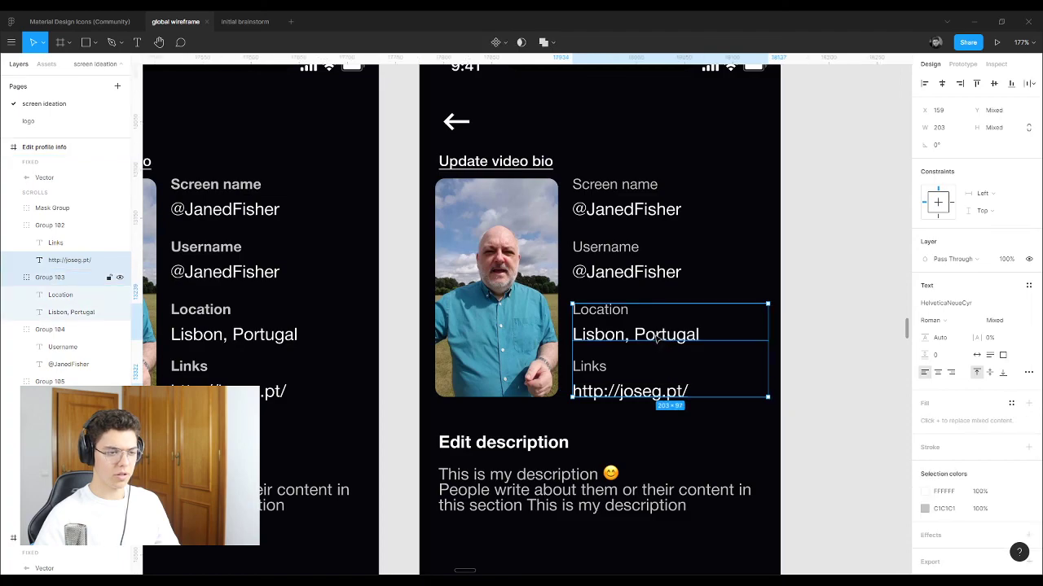
left_click(756, 268, "shift")
left_click(756, 237, "shift")
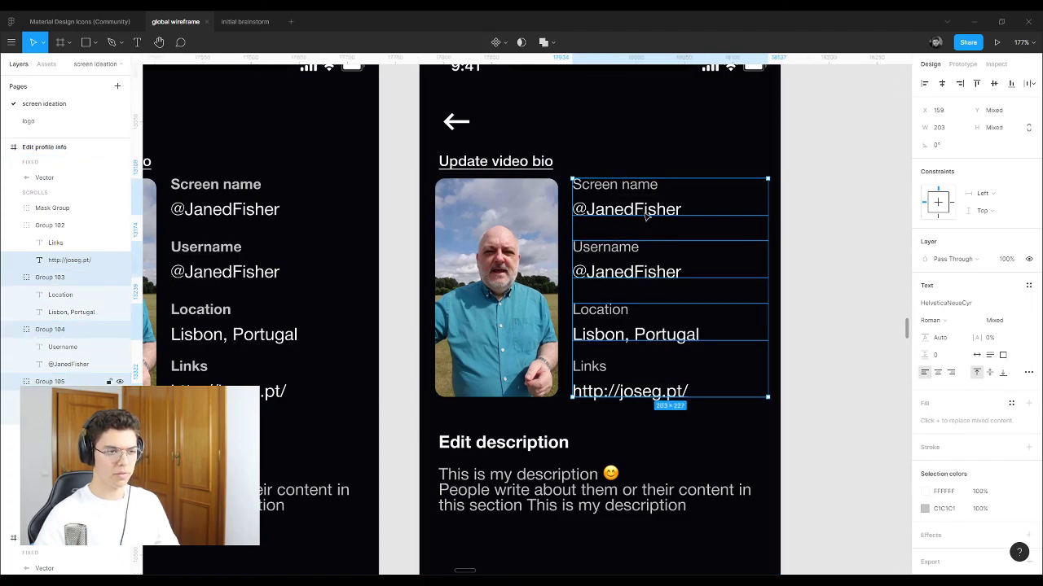
left_click(645, 213, "shift")
left_click(977, 326)
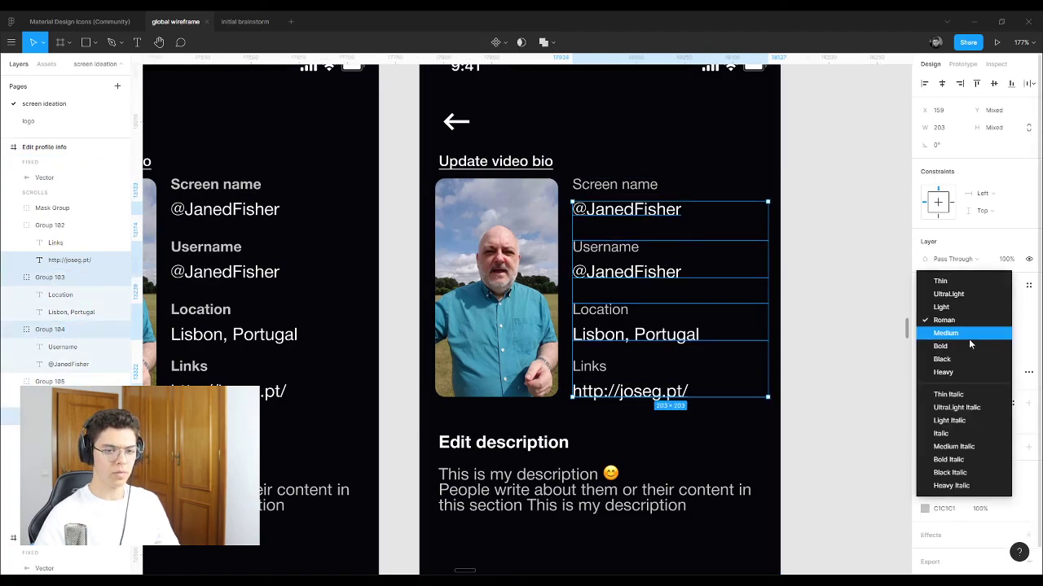
left_click(962, 346)
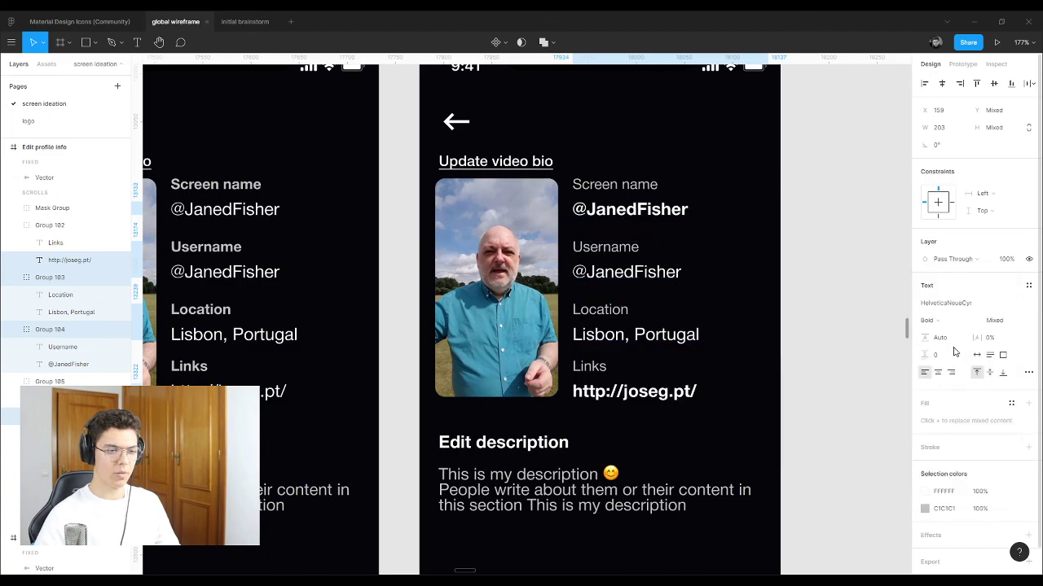
Step: Reapply Bold to the Lisbon, Portugal location and username values
left_click(666, 342)
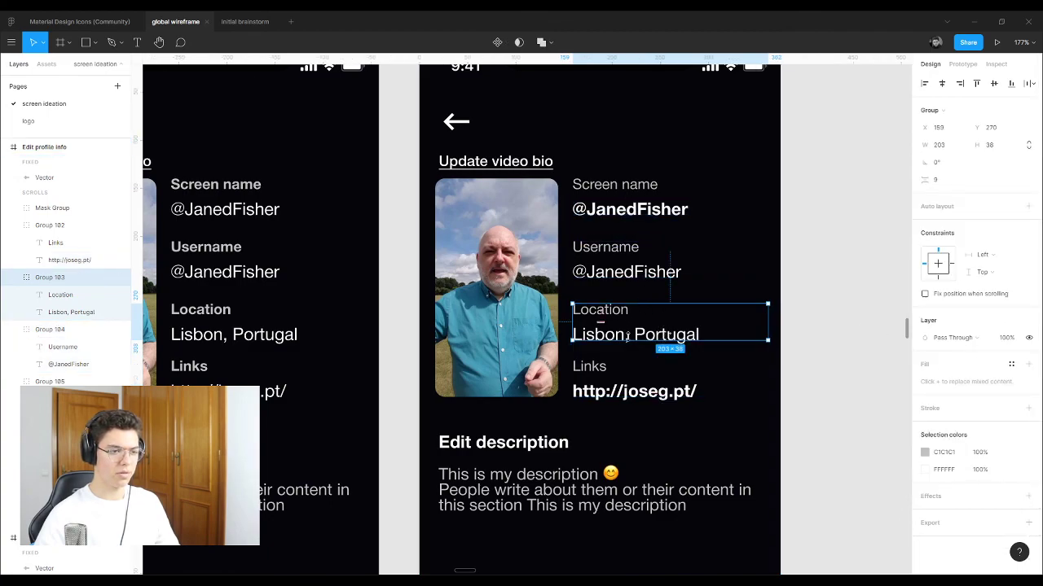
double_click(647, 337)
left_click(648, 276, "shift")
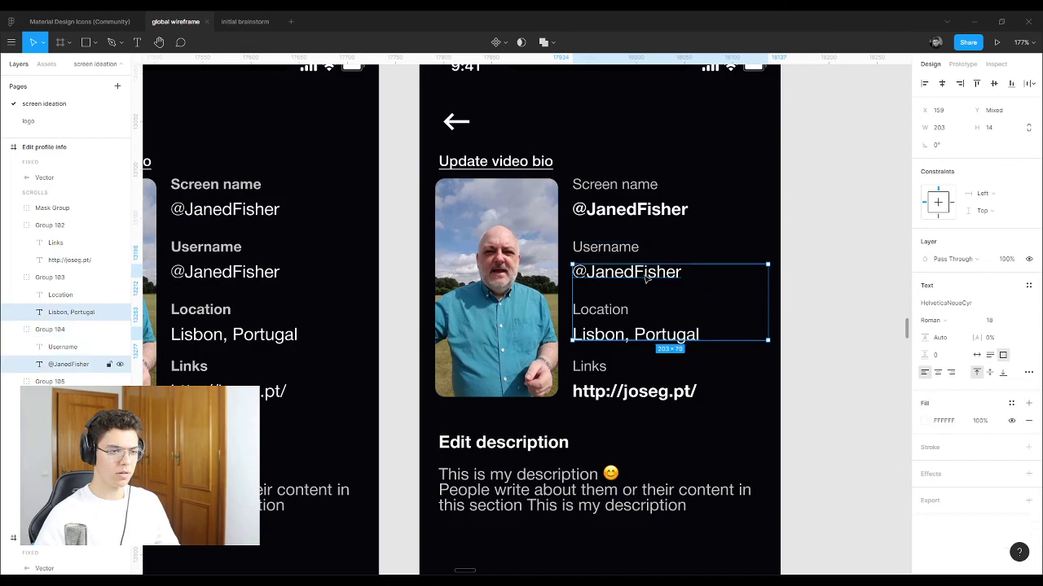
left_click(959, 326)
left_click(942, 346)
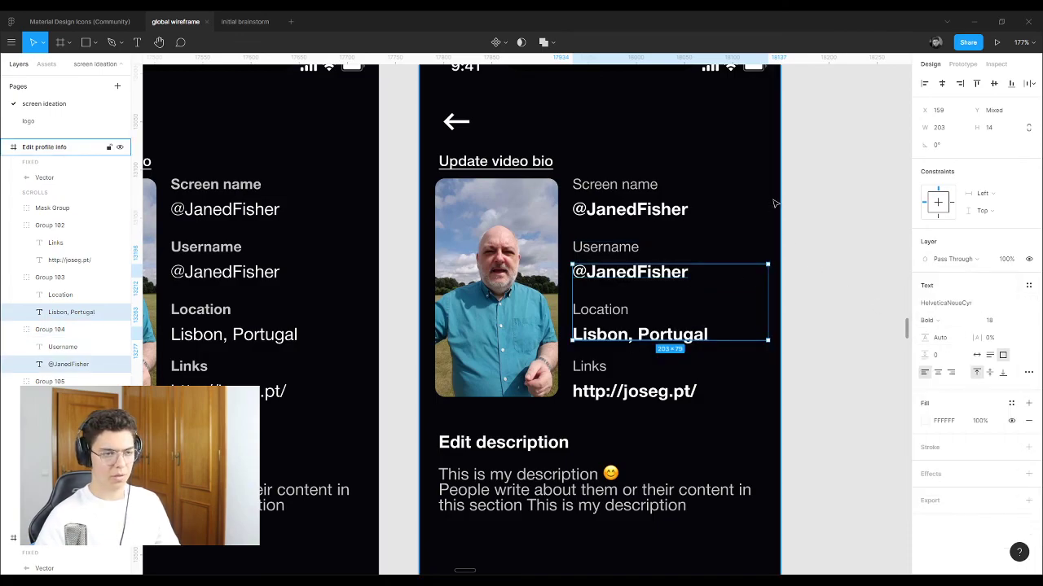
left_click(766, 216)
scroll(807, 214, "down", 5)
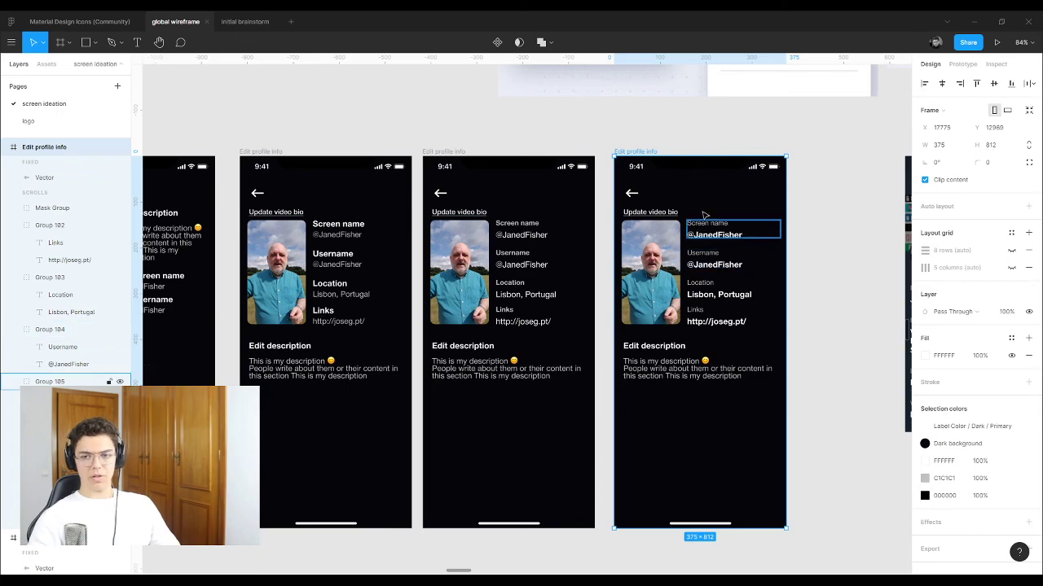
scroll(315, 171, "up", 3)
scroll(344, 177, "down", 3)
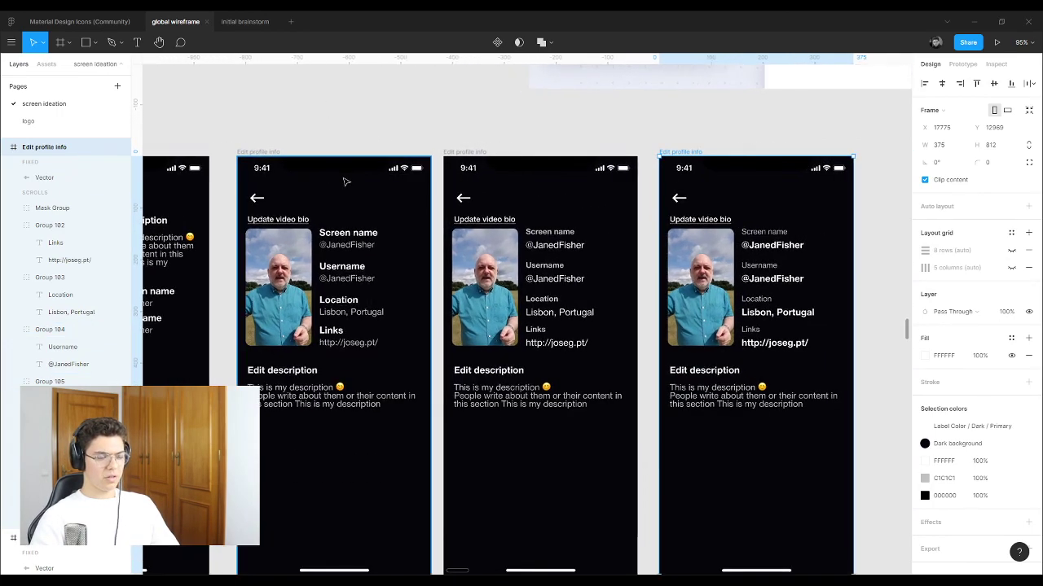
left_click_drag(419, 225, 411, 193)
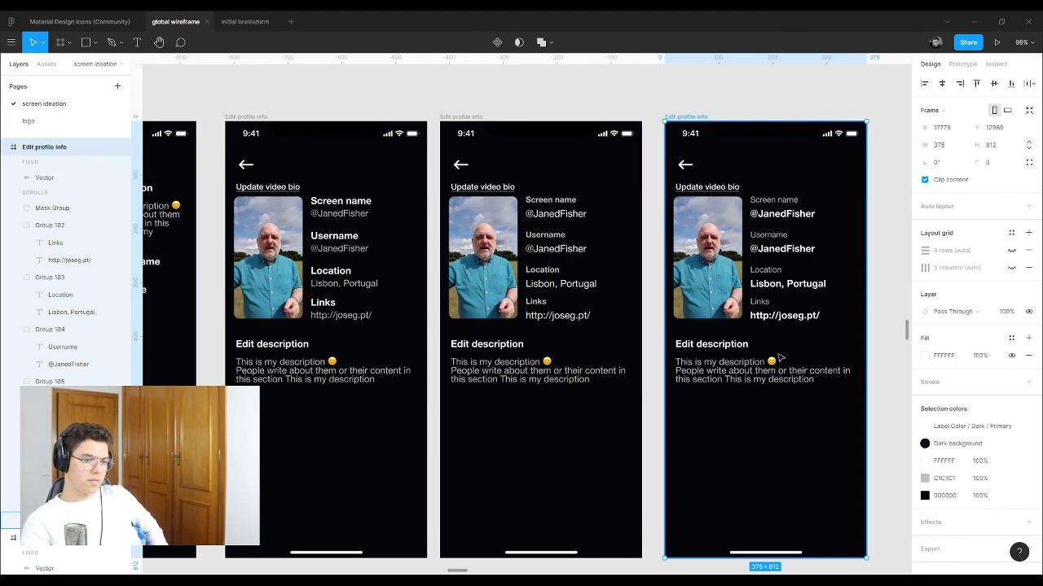
left_click(762, 379)
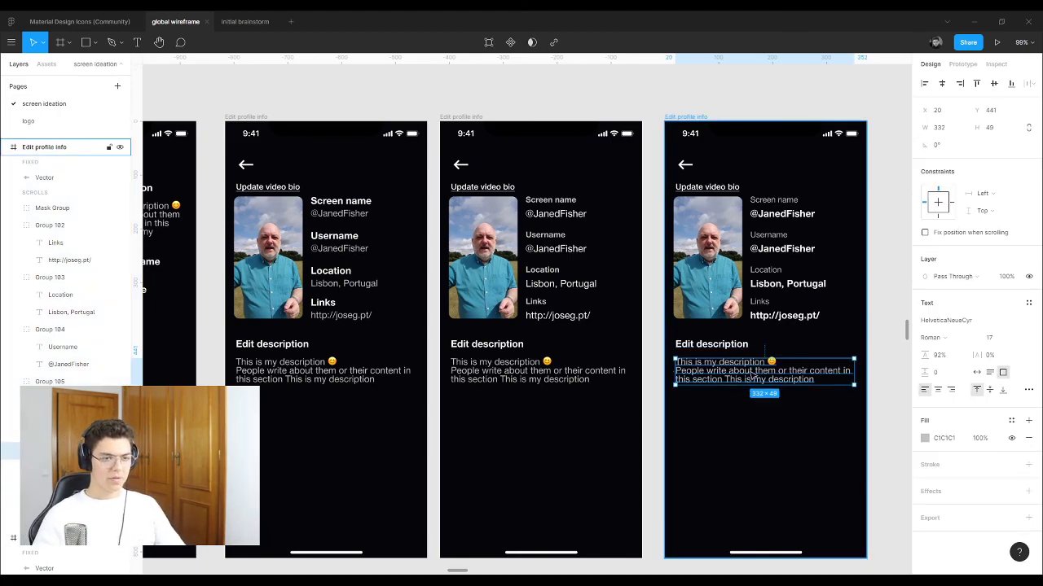
scroll(733, 433, "down", 3)
Step: Make the description text Bold with a white fill
scroll(718, 367, "up", 5)
scroll(718, 367, "up", 1)
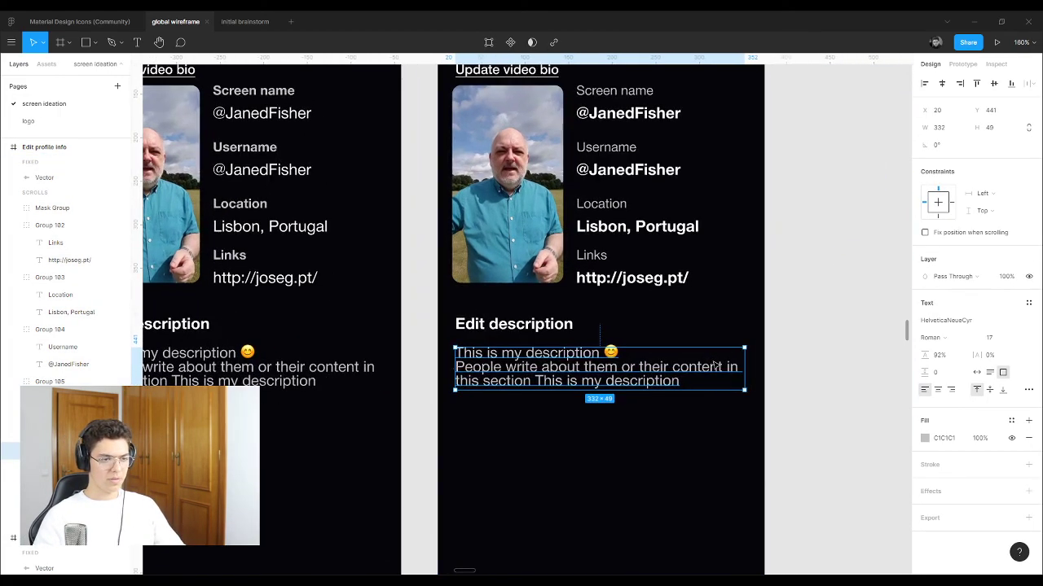
left_click(973, 337)
left_click(977, 365)
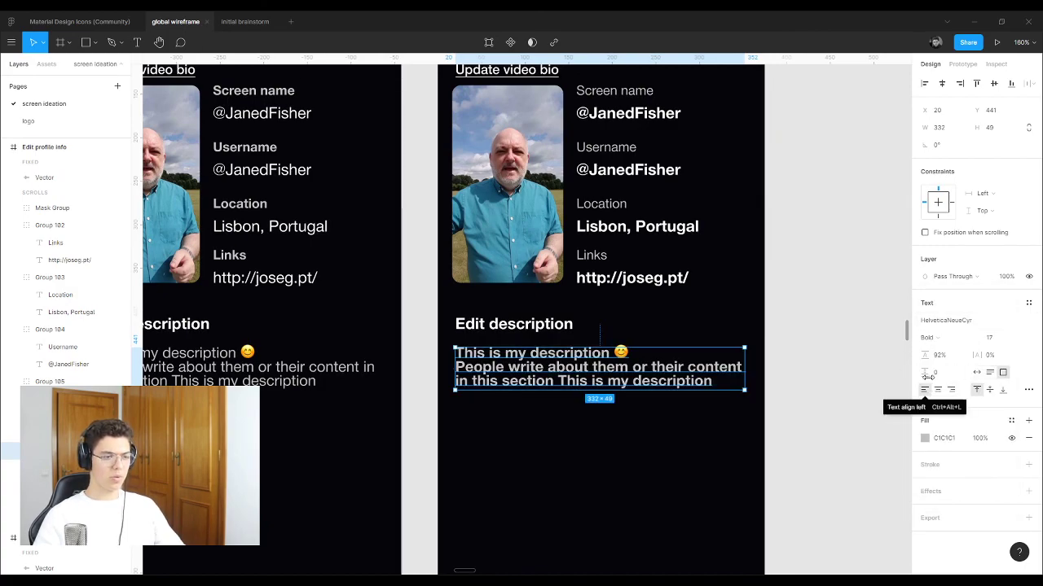
left_click(924, 439)
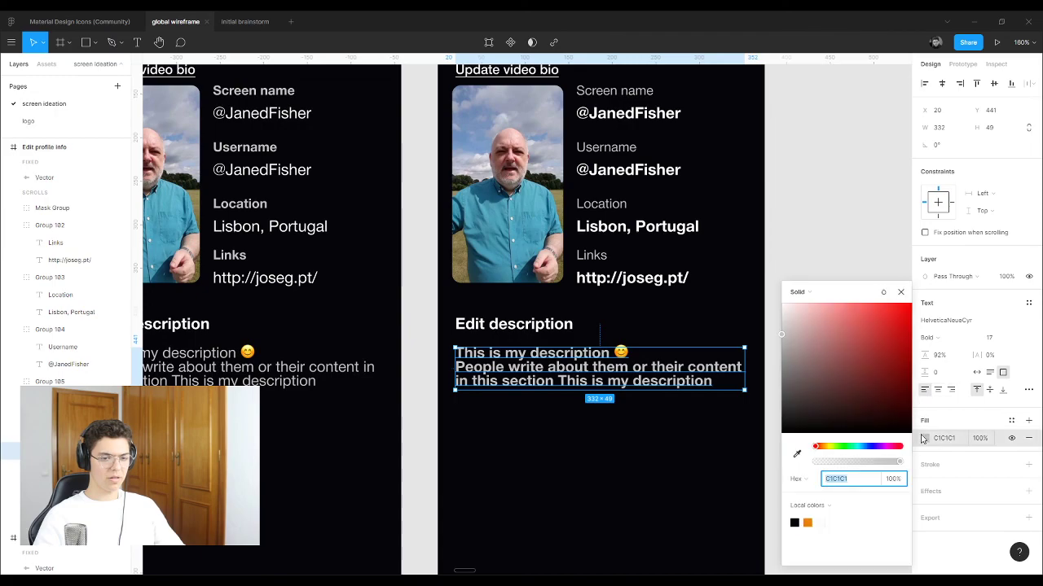
left_click(782, 219)
Step: Set the Edit description heading to Roman weight at font size 15
left_click(518, 322)
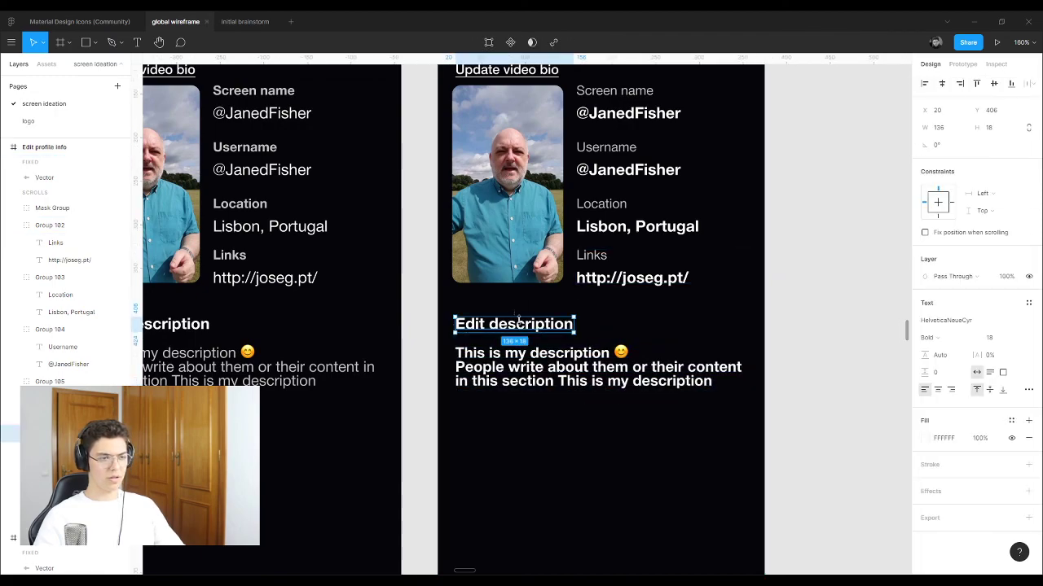
left_click(976, 339)
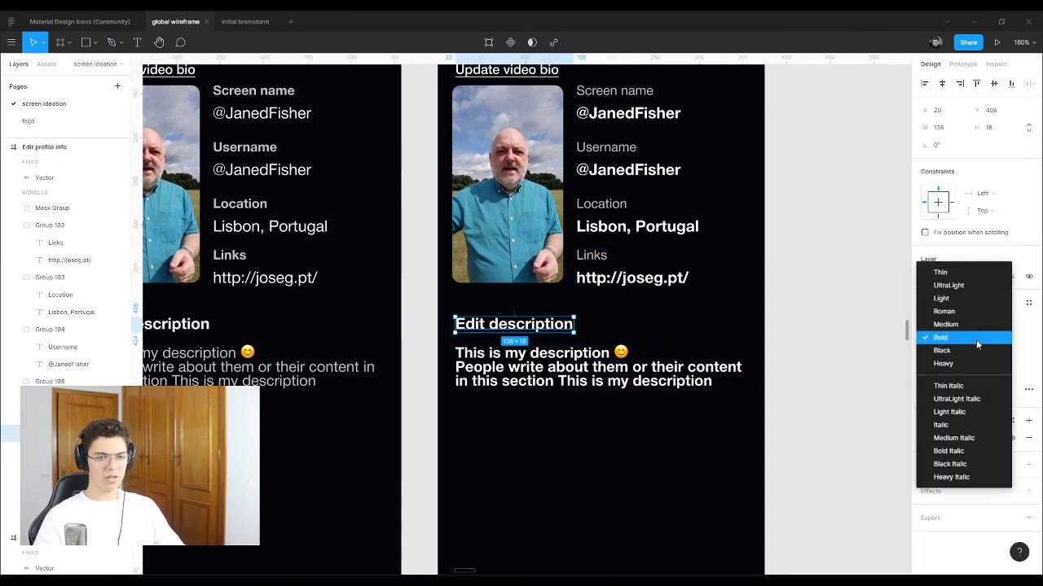
left_click(977, 311)
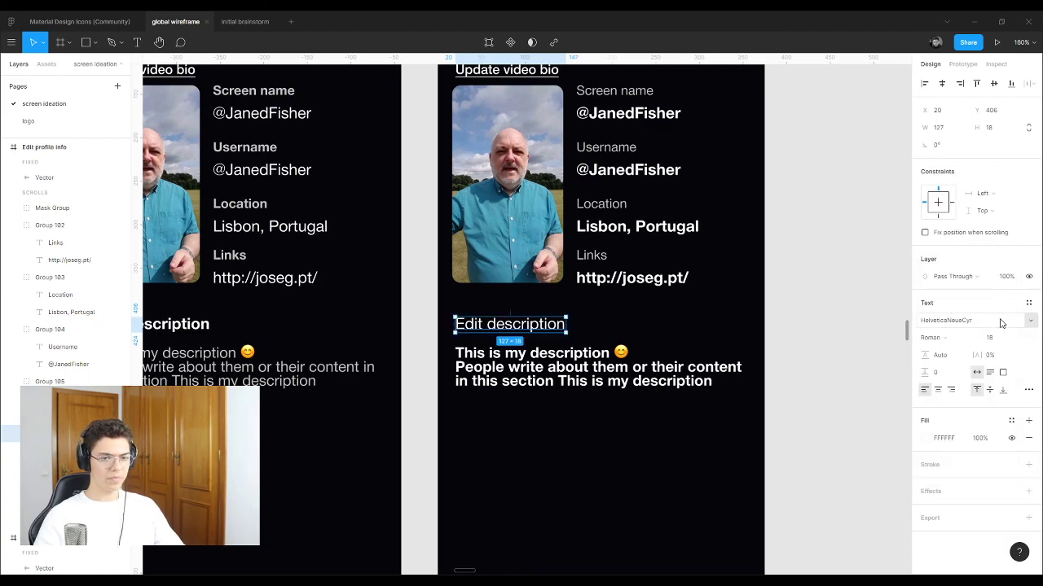
left_click(1017, 339)
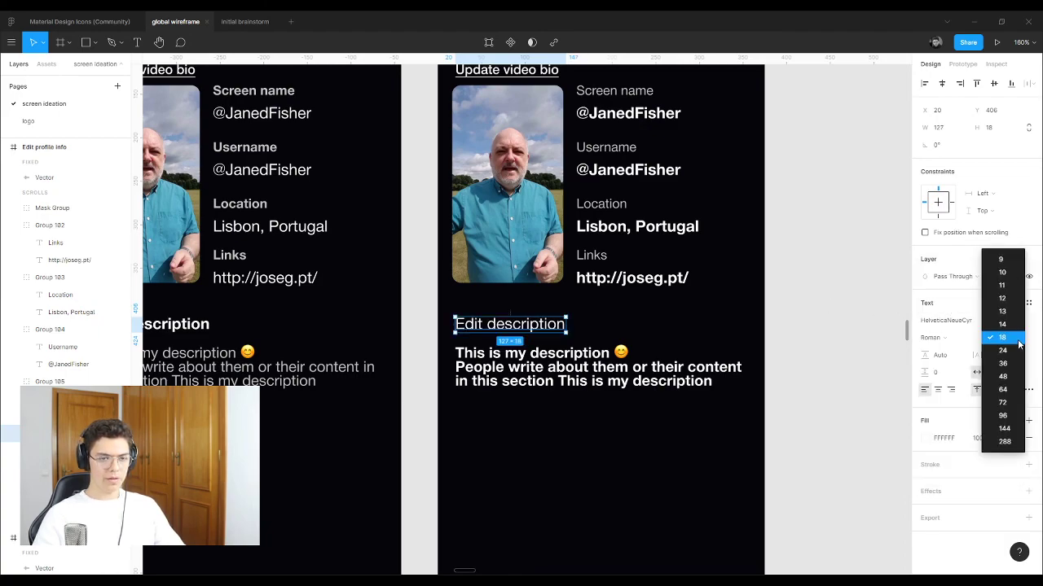
left_click(994, 338)
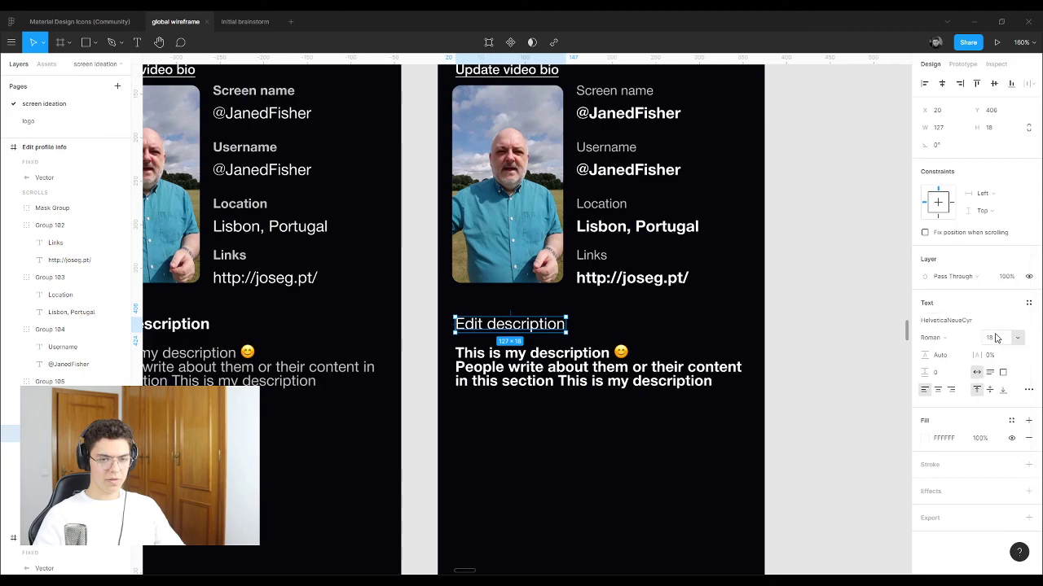
type("15")
key("Return")
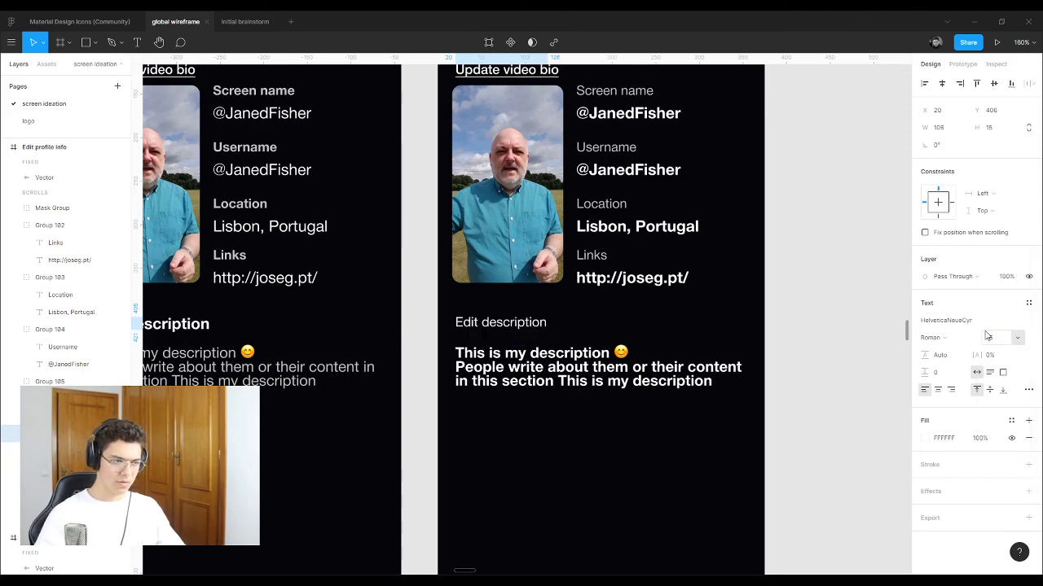
key("Tab")
Step: Set the description text's font size to 18
left_click(1000, 343)
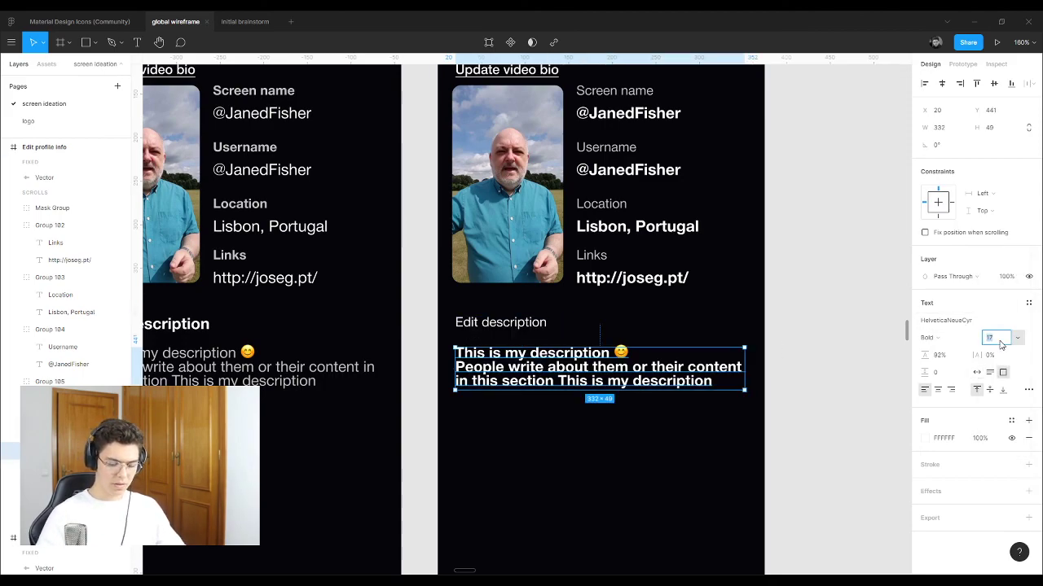
type("18")
key("Return")
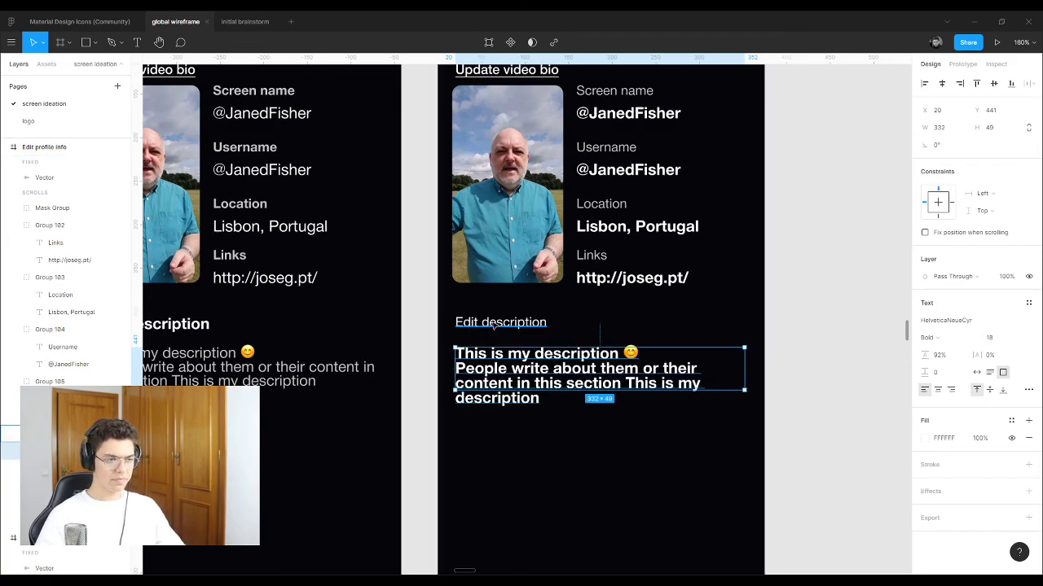
Step: Recolour the Edit description heading with a colour sampled from the canvas
left_click(493, 325)
left_click(925, 438)
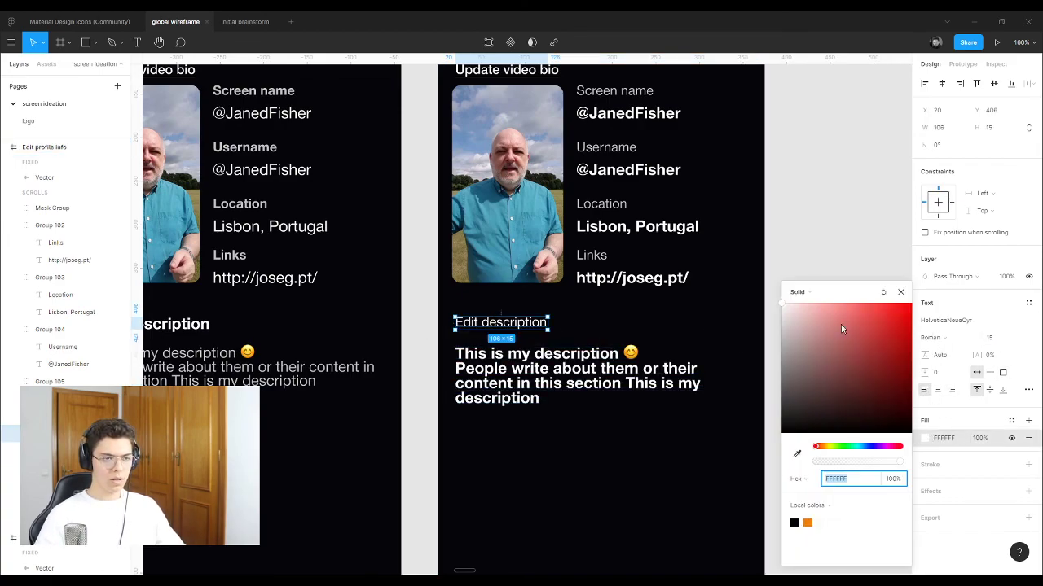
left_click(796, 453)
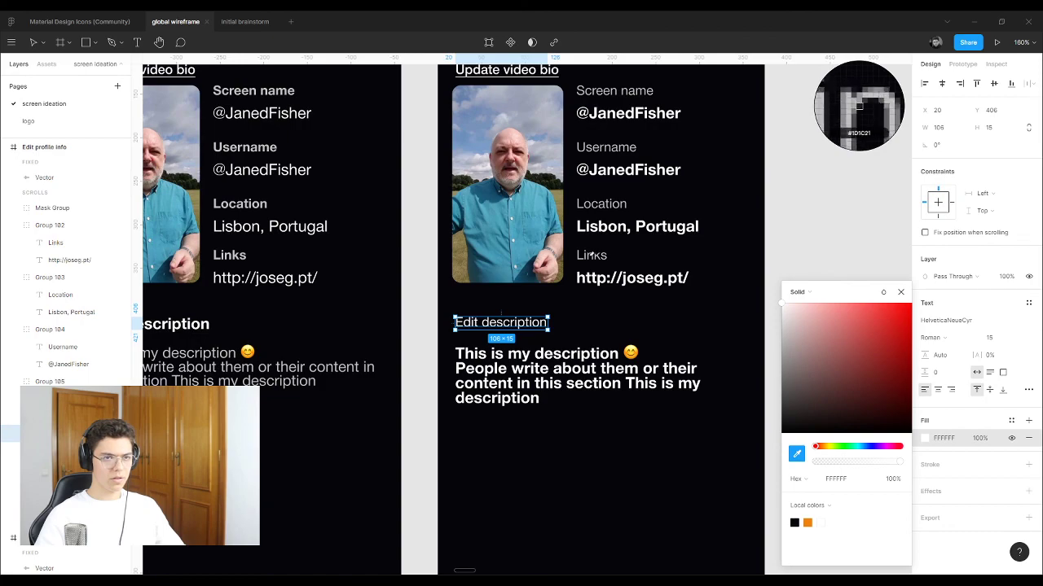
left_click(861, 123)
left_click(782, 425)
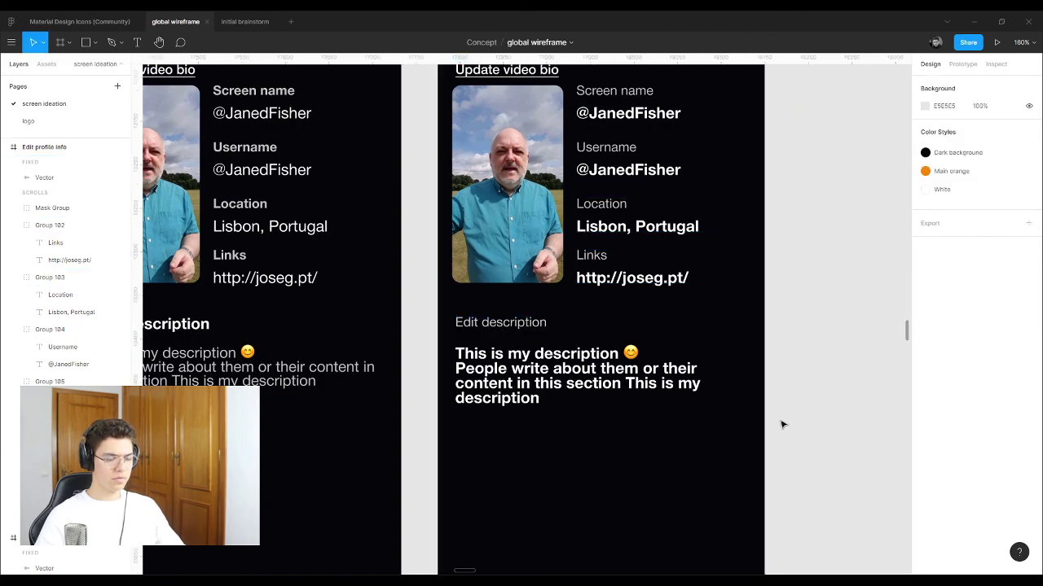
scroll(514, 259, "down", 5)
left_click(538, 308)
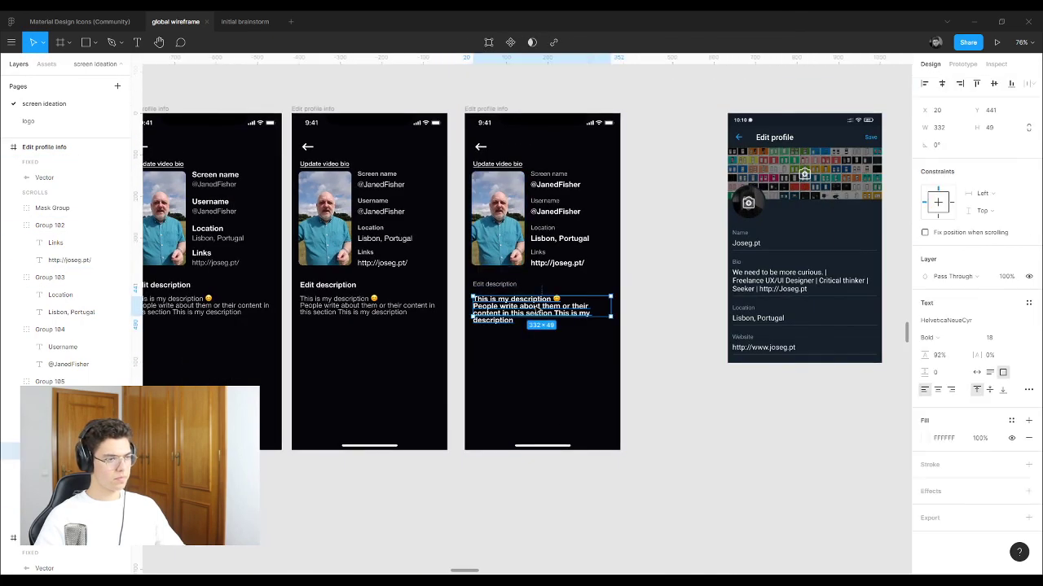
left_click(649, 223)
left_click(499, 110)
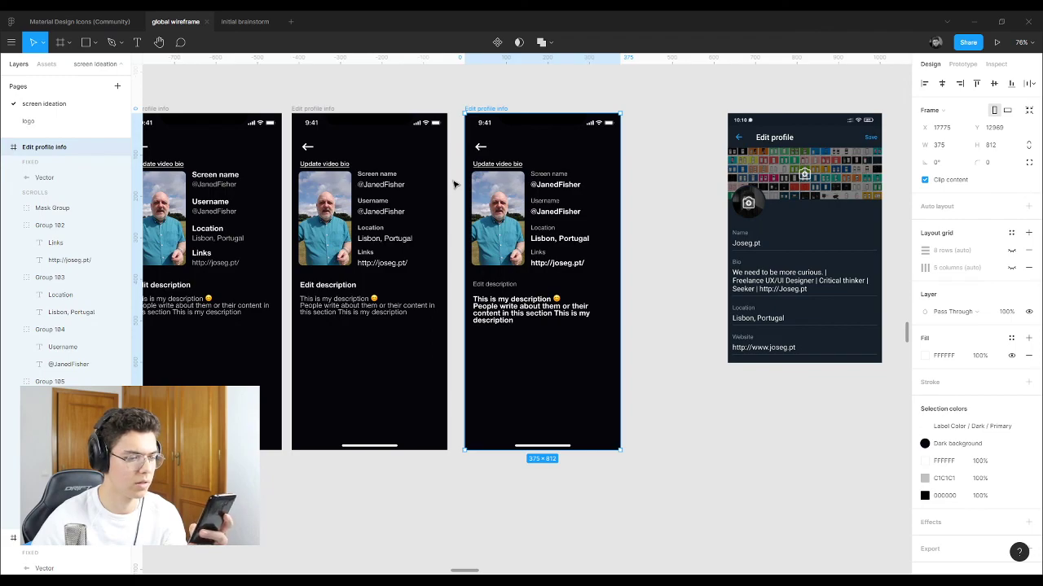
left_click(312, 108)
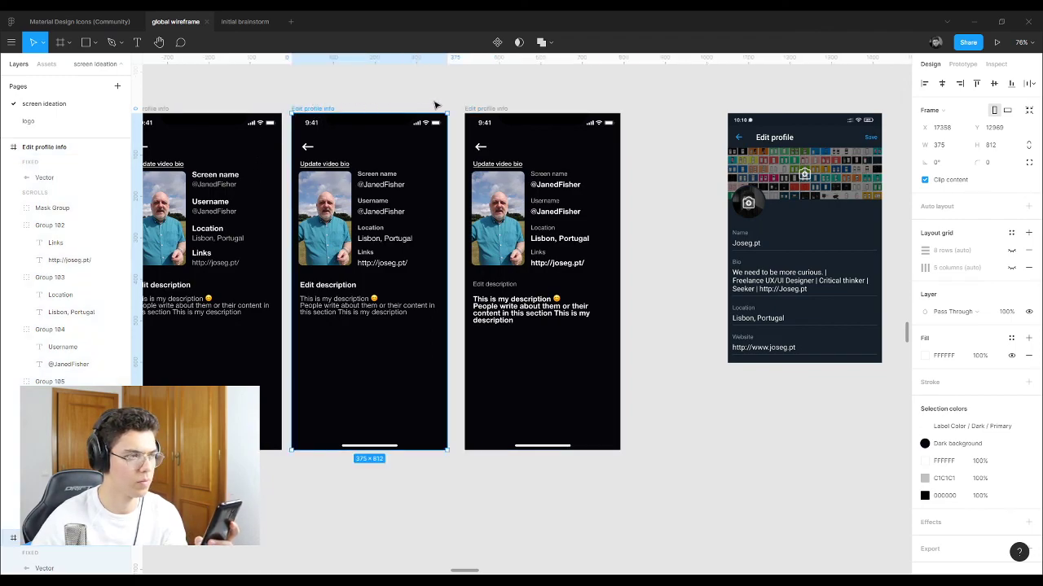
left_click(483, 110)
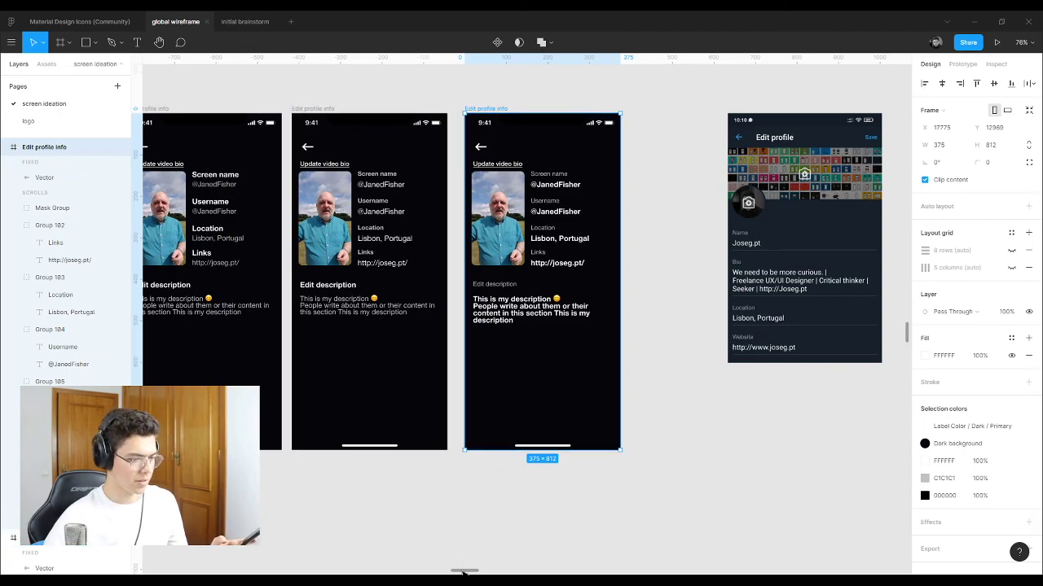
left_click_drag(463, 573, 458, 572)
left_click(232, 110)
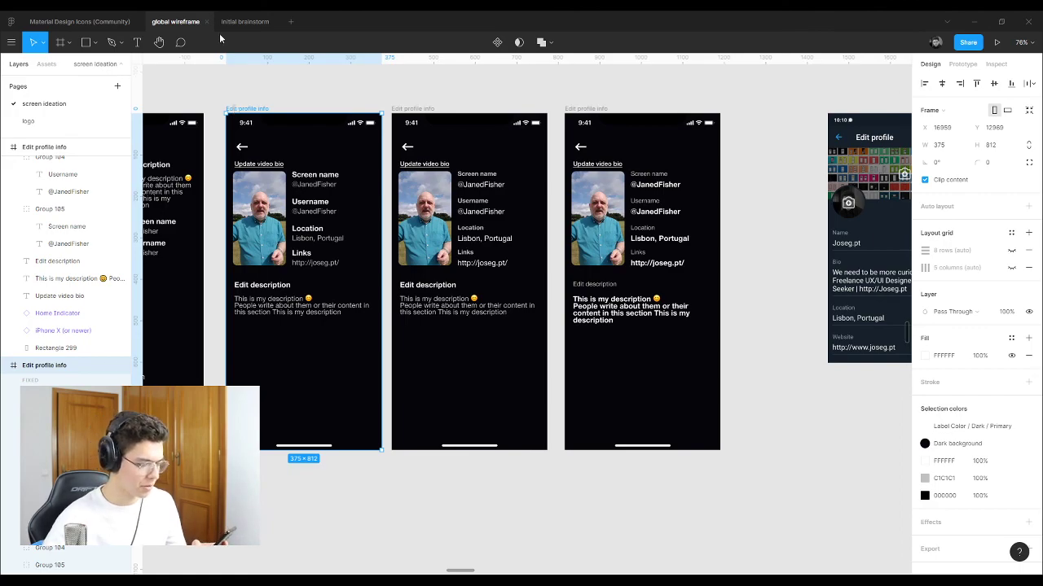
left_click(414, 109)
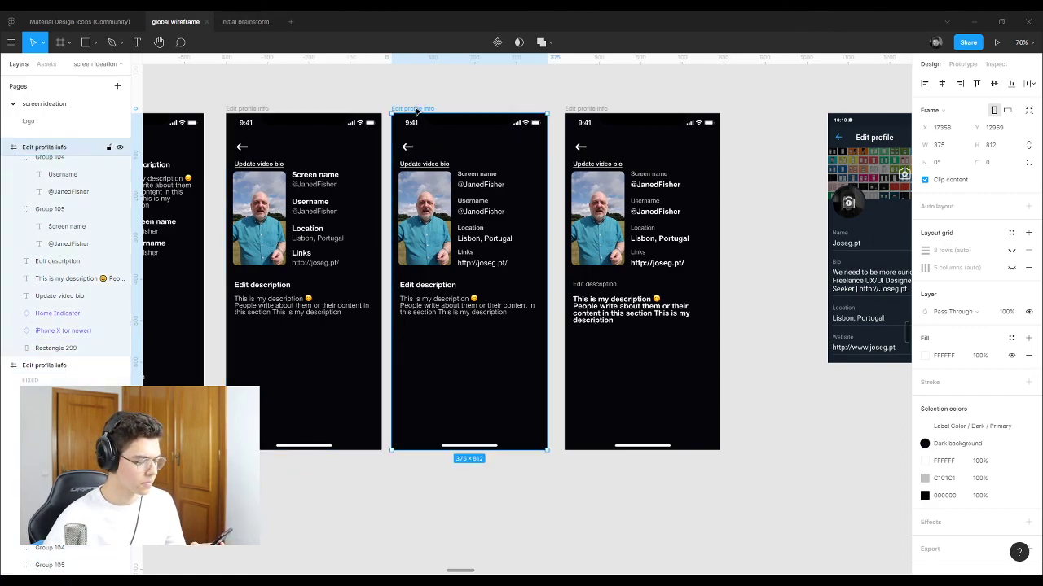
left_click(590, 109)
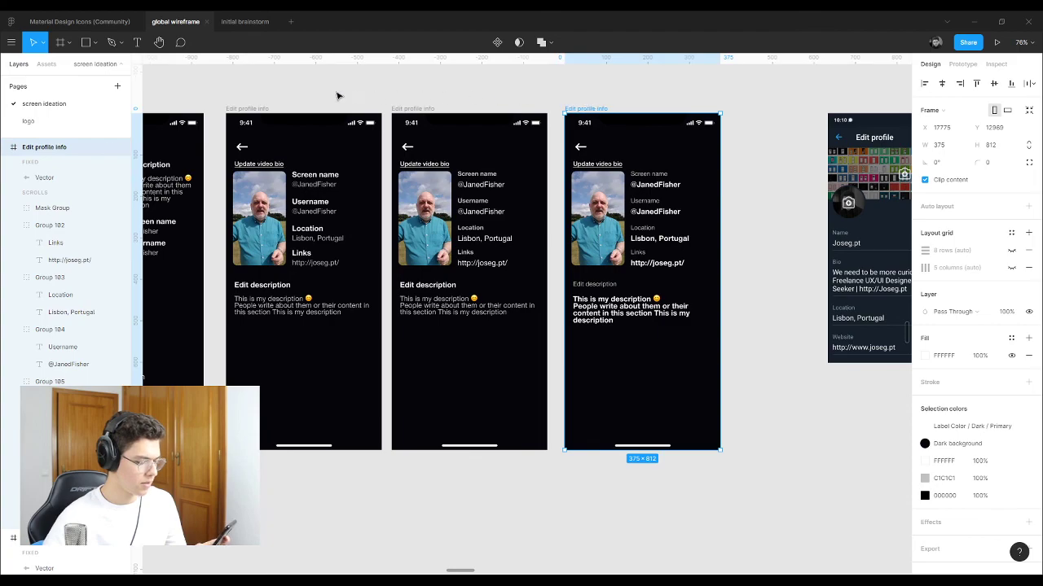
left_click(259, 110)
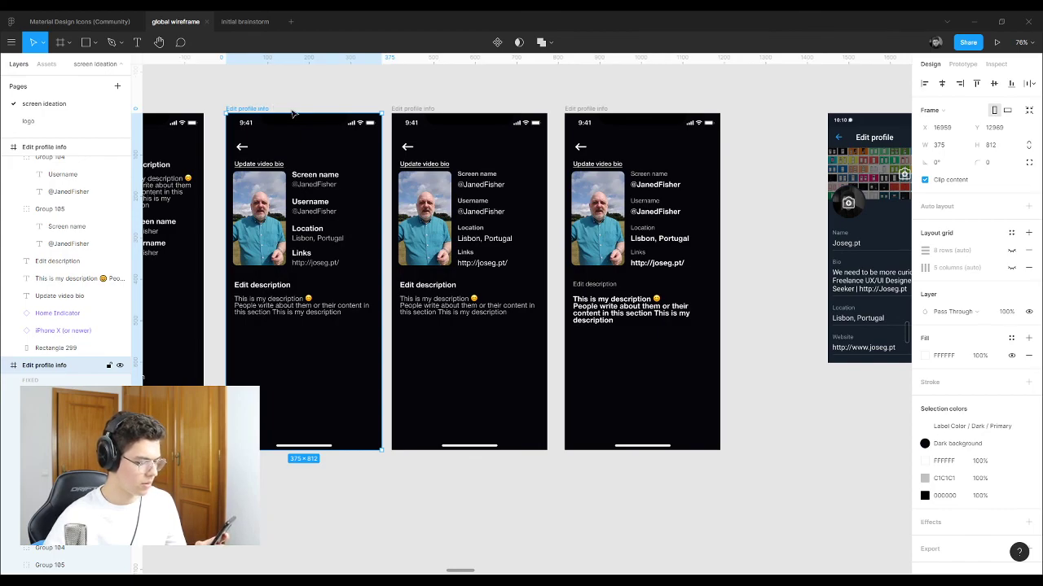
left_click(581, 109)
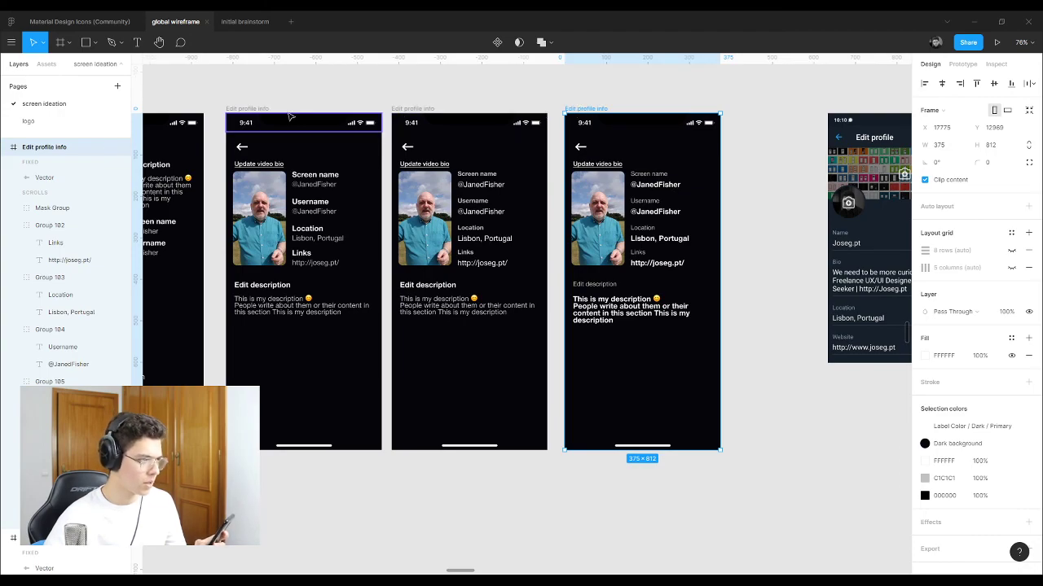
left_click(246, 109)
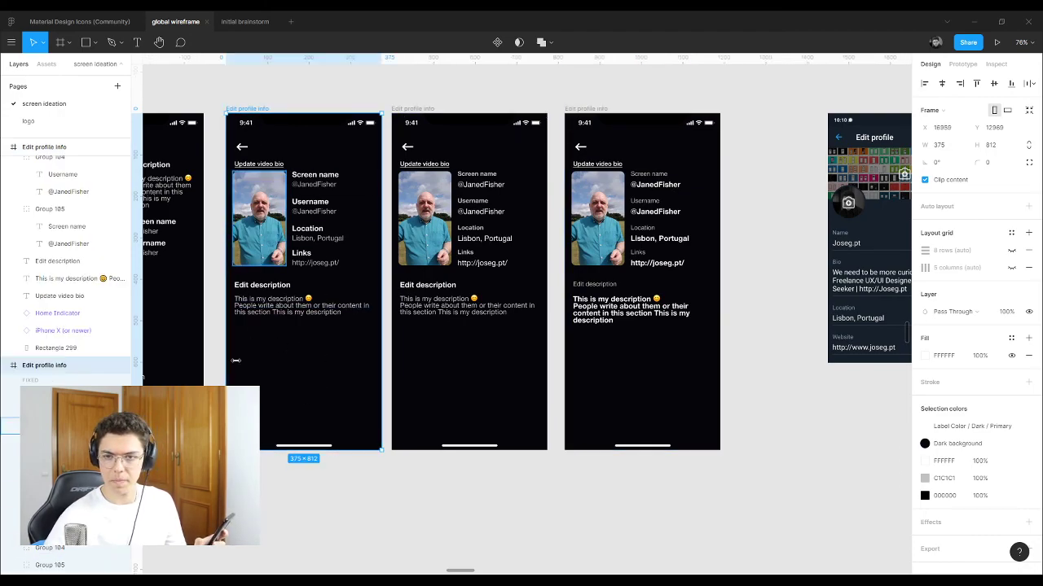
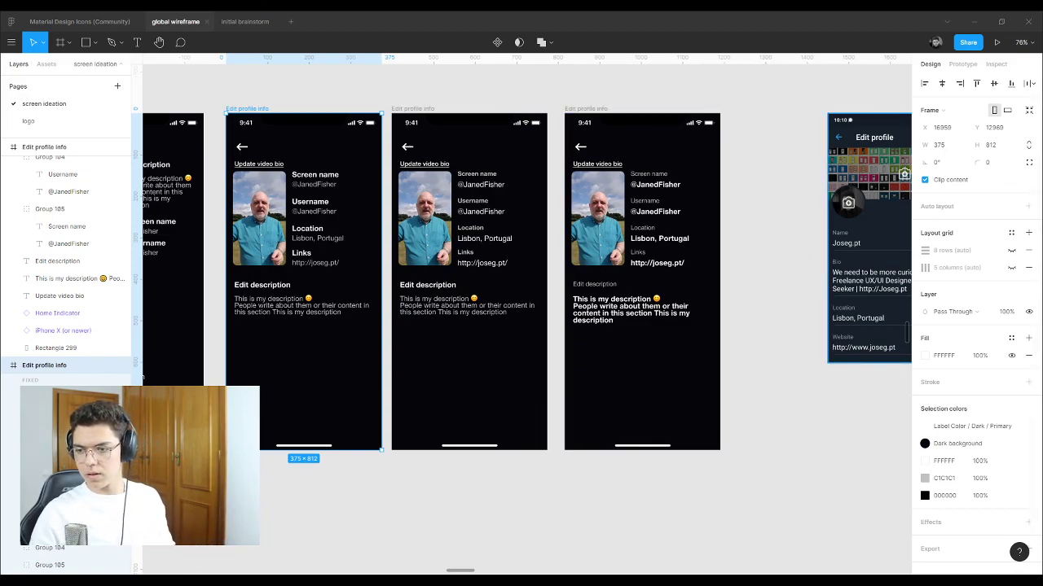
Step: Duplicate the third Edit profile info screen and drop the copy below the row of screens
left_click(617, 475)
key("shift+1")
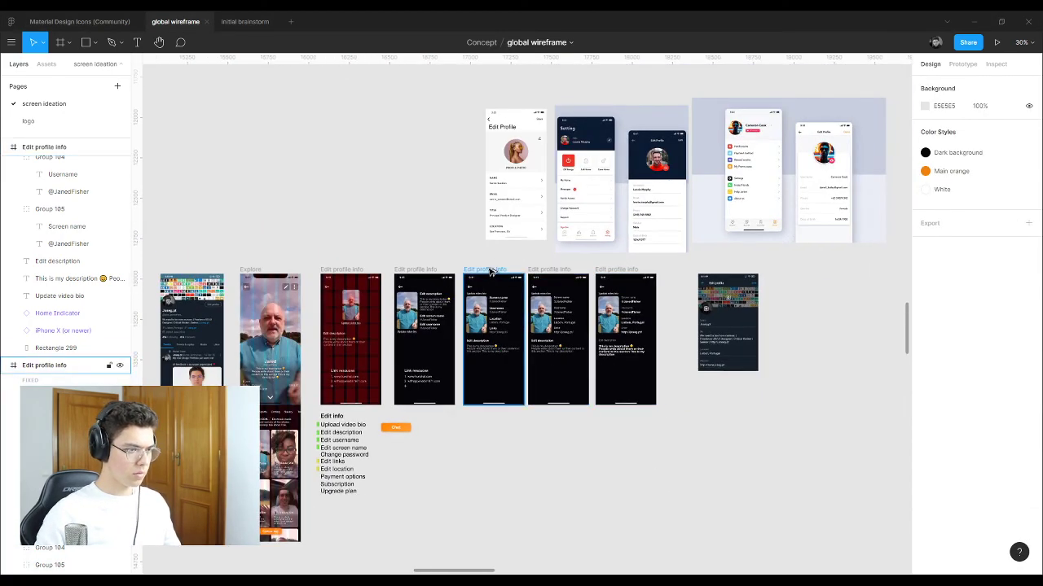
left_click_drag(489, 271, 499, 424)
left_click(597, 429)
scroll(415, 500, "up", 5)
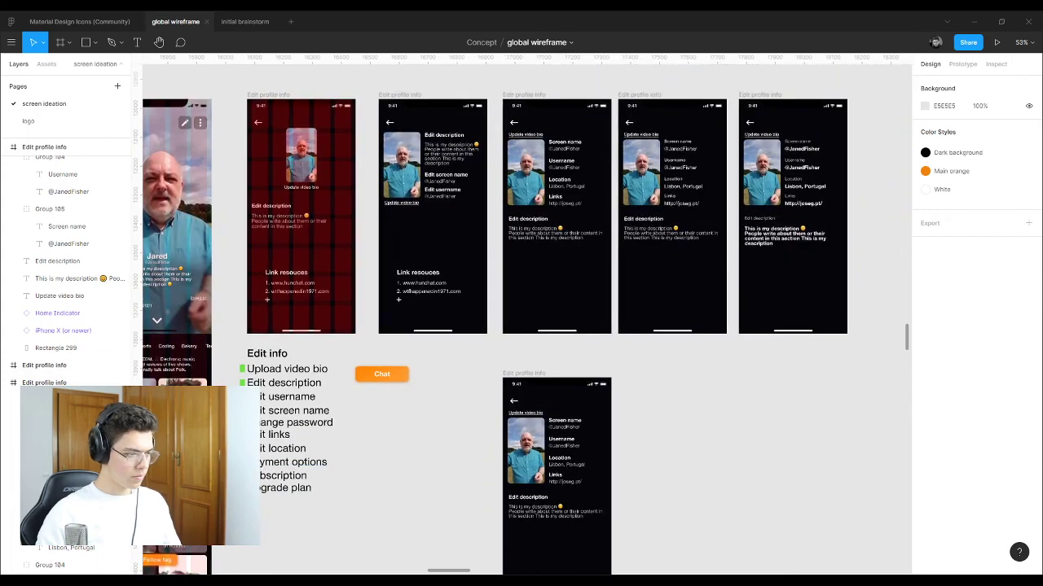
Step: Sample the green bullet squares' colour, then select the copied Edit profile info screen
left_click(242, 369)
left_click(242, 382, "shift")
key("i")
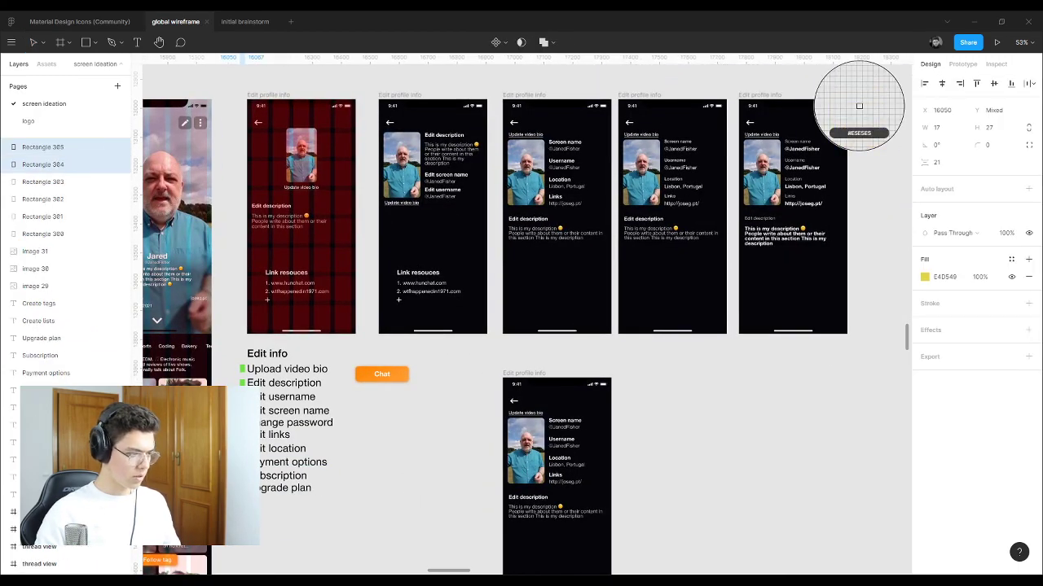
key("Escape")
key("Escape")
scroll(544, 385, "down", 3)
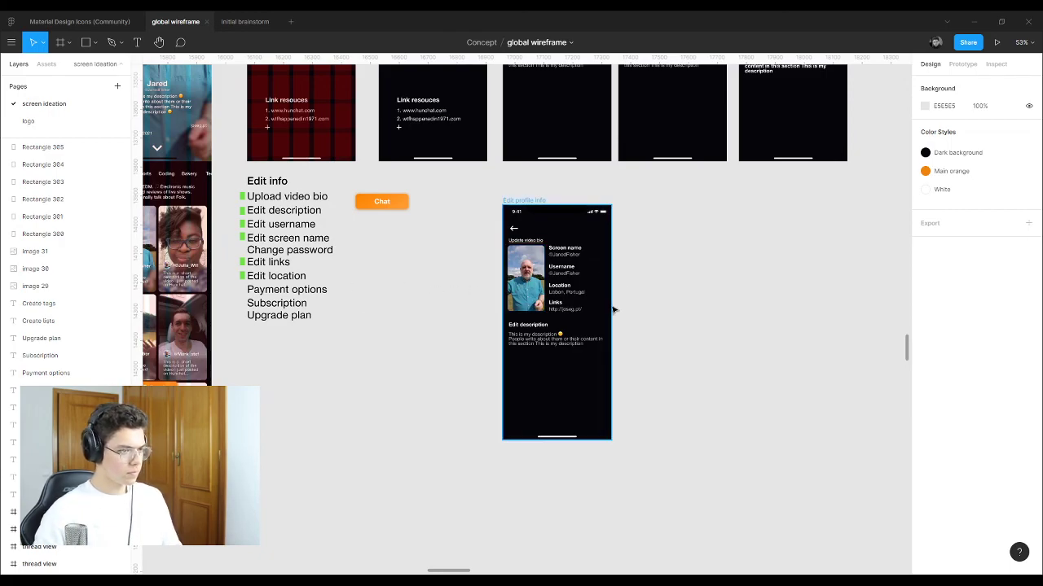
scroll(611, 301, "up", 6)
scroll(546, 216, "up", 2)
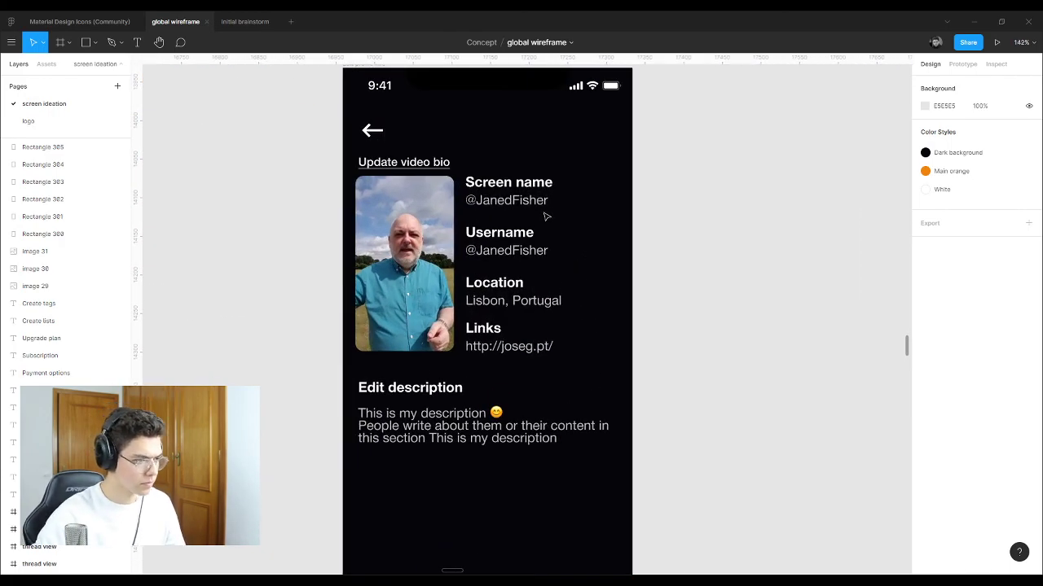
left_click(534, 351)
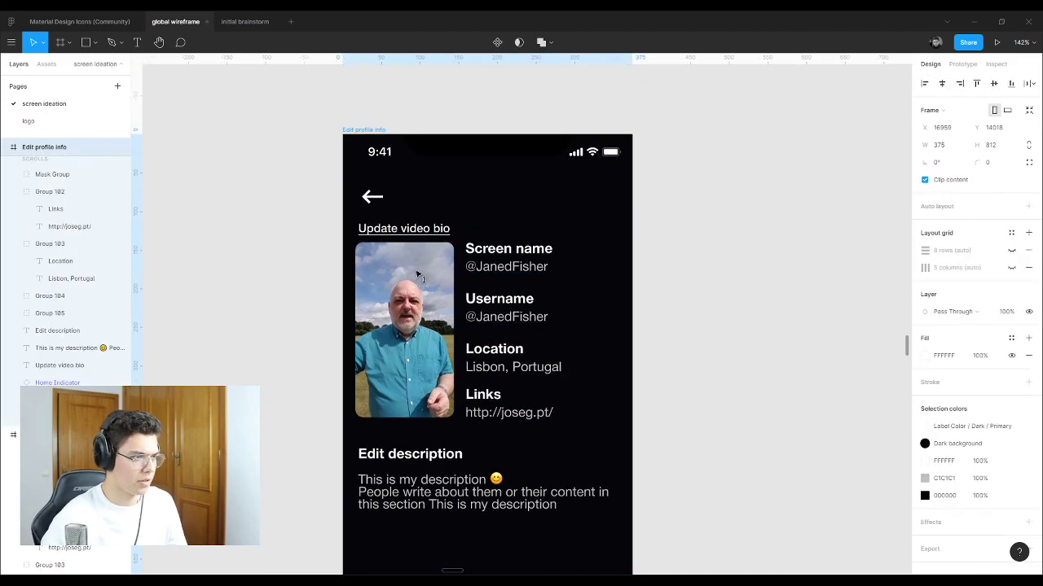
Step: Move the Update video bio label onto the video's bottom edge and bring it to front
left_click(691, 215)
left_click(414, 167)
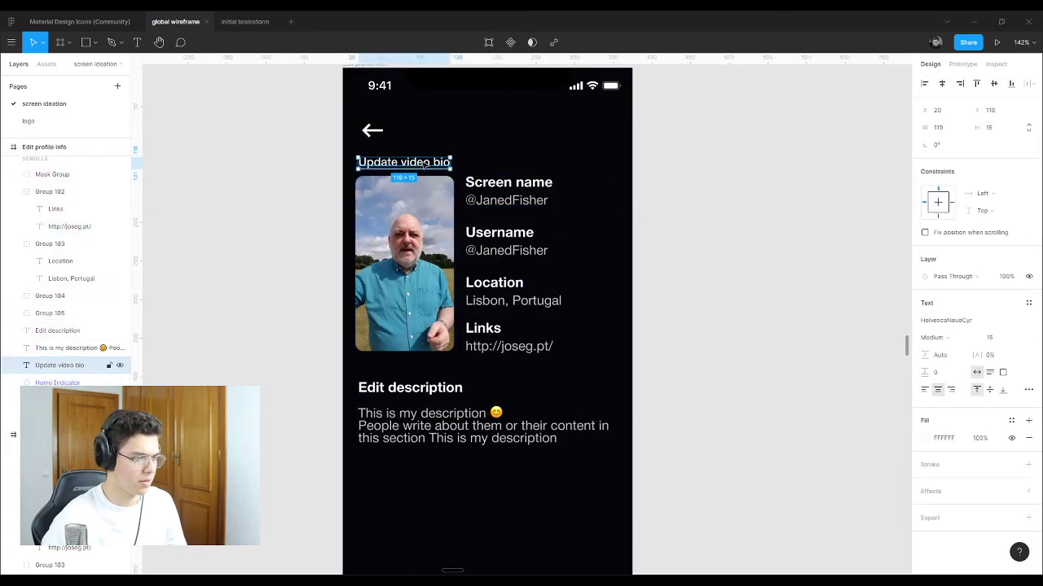
left_click_drag(423, 164, 428, 336)
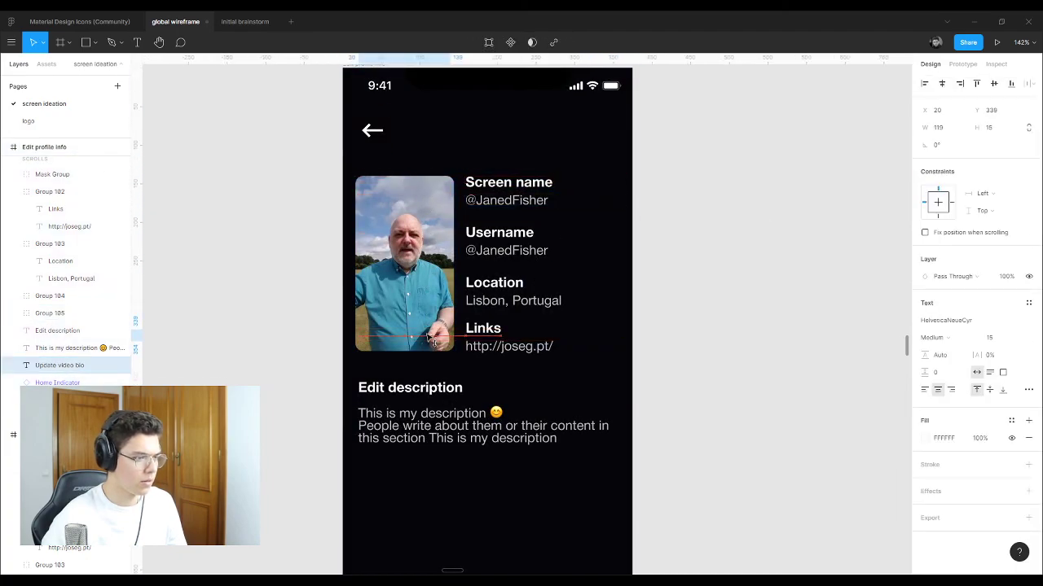
right_click(428, 336)
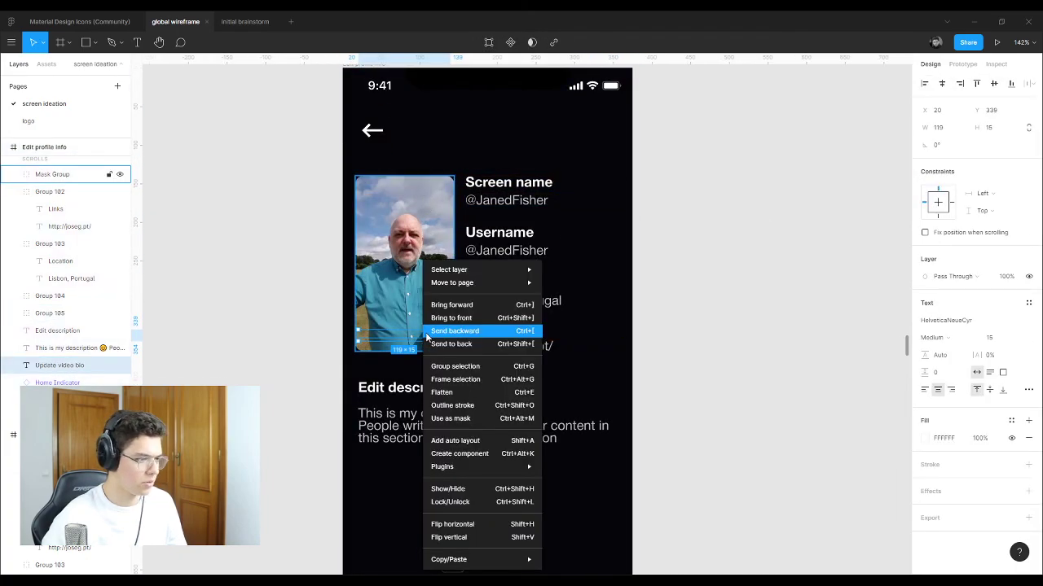
left_click(504, 319)
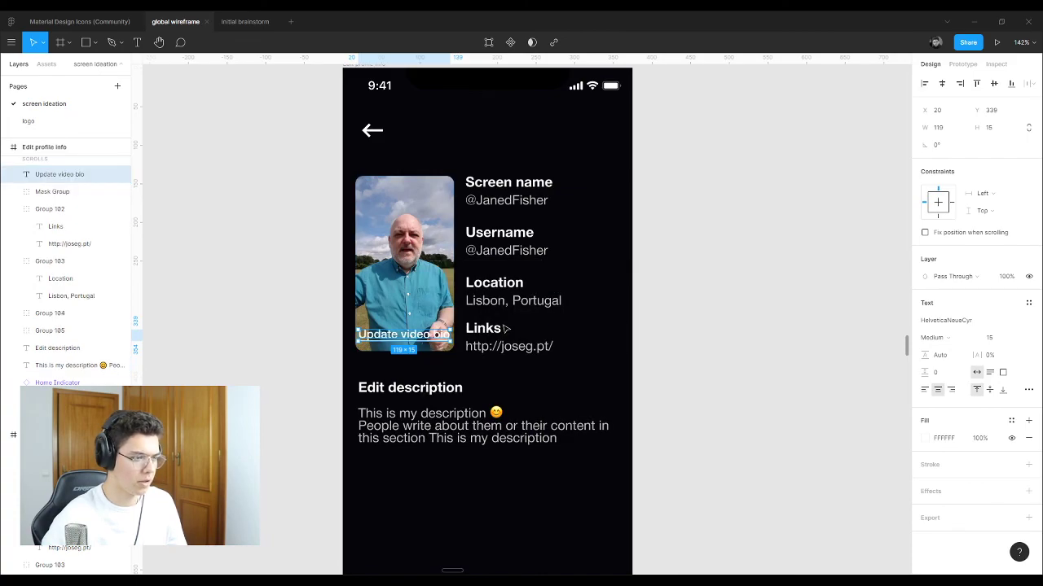
left_click(705, 335)
scroll(407, 340, "up", 5)
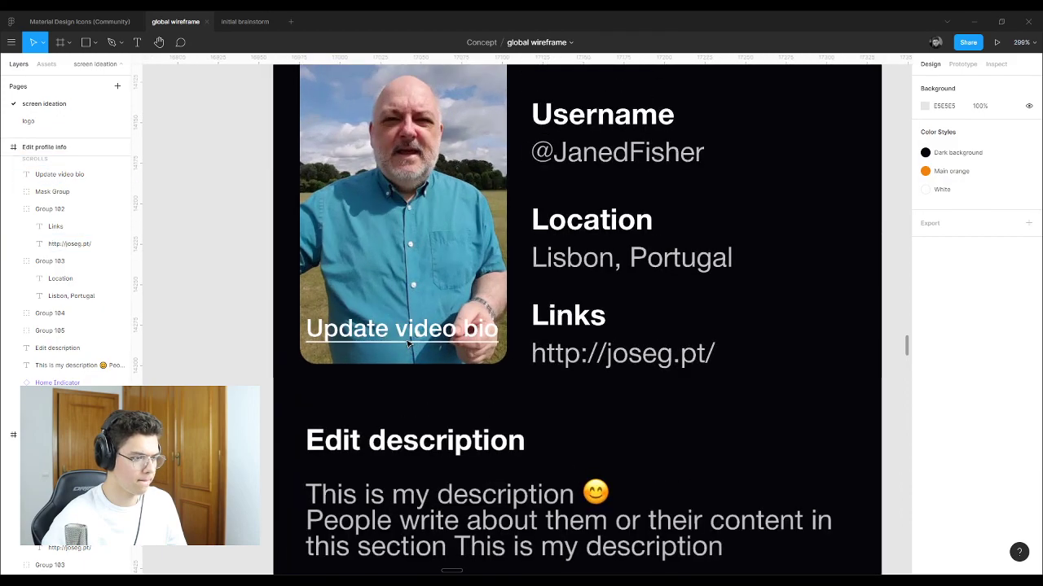
scroll(408, 341, "up", 2)
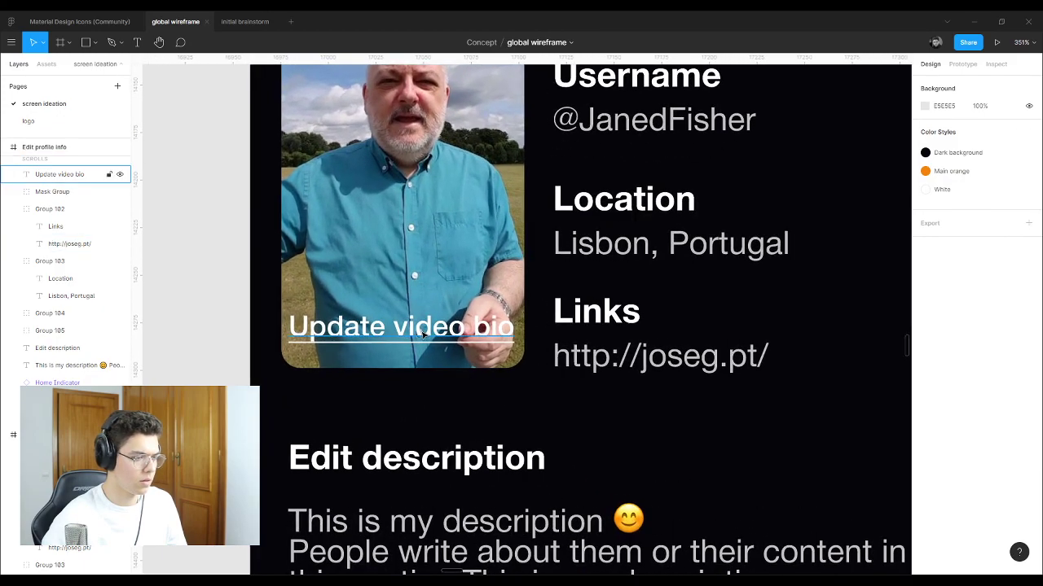
left_click_drag(423, 335, 423, 346)
scroll(395, 316, "down", 15)
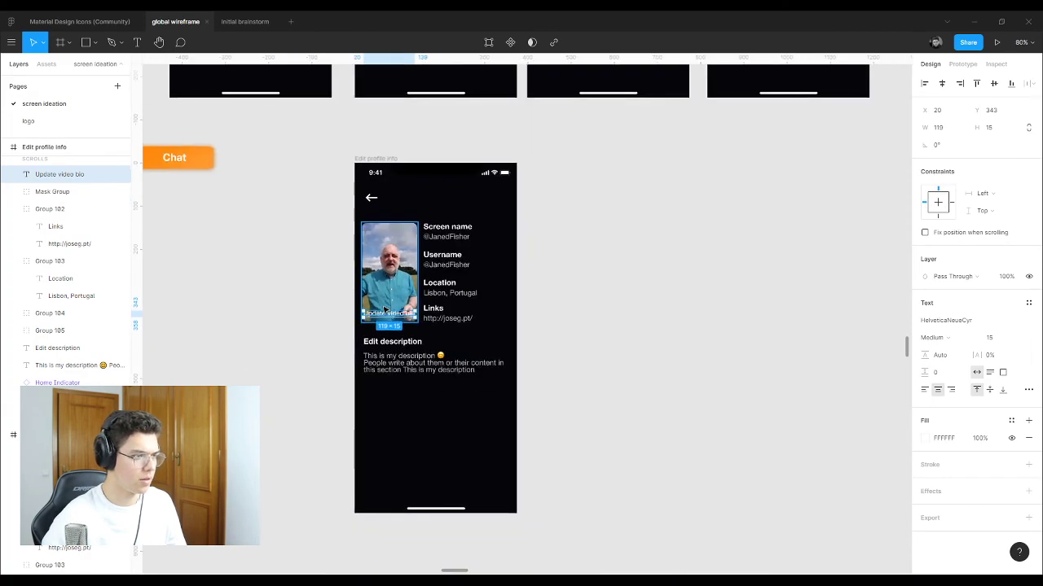
Step: Copy the Video Meta Data card from the Explore screen and paste it beside the profile screen
scroll(351, 196, "up", 10)
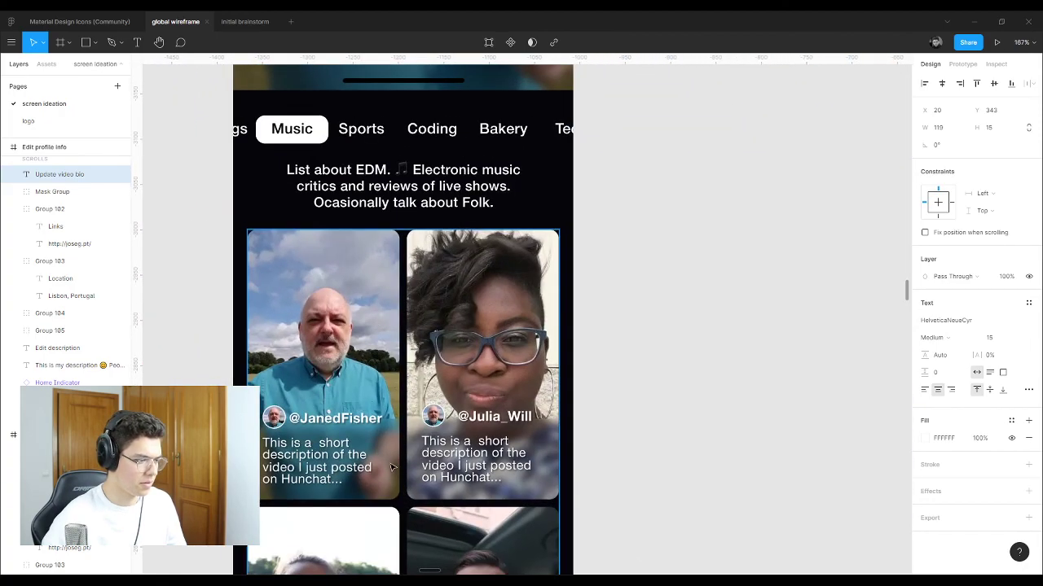
double_click(392, 466)
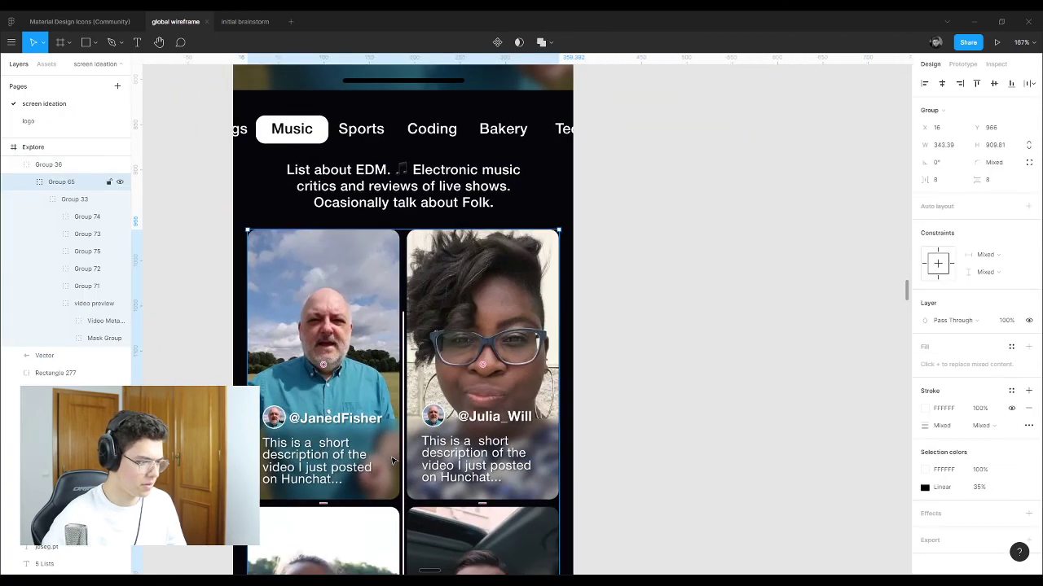
double_click(392, 464)
double_click(393, 463)
double_click(394, 462)
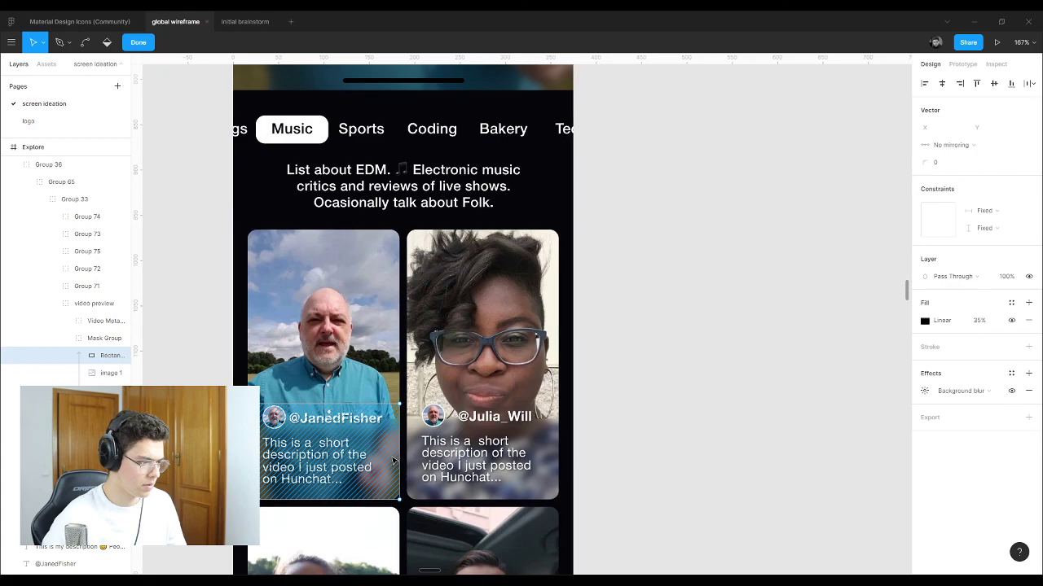
key("Escape")
left_click(347, 469, "shift")
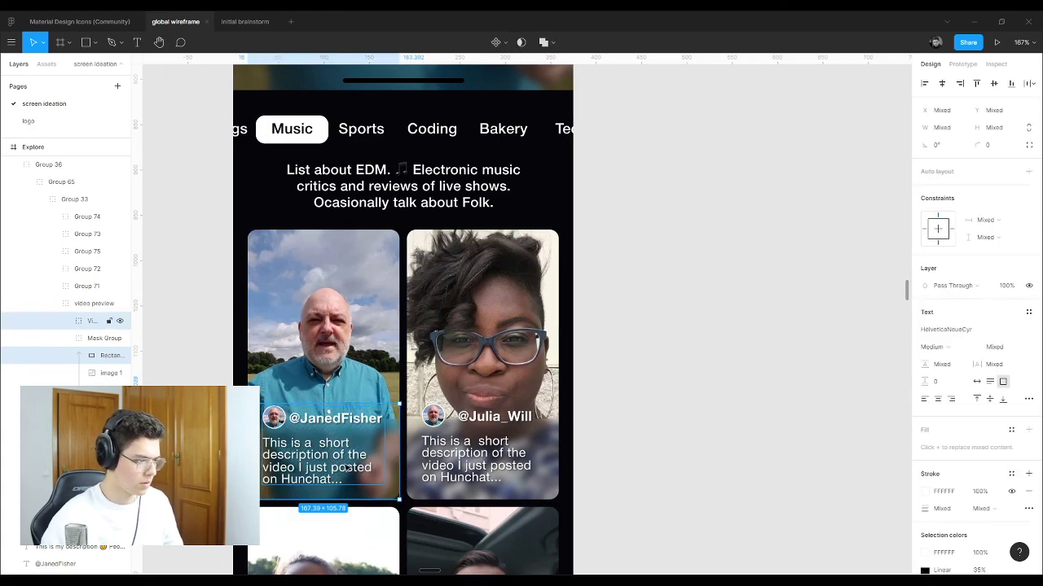
scroll(347, 469, "down", 10)
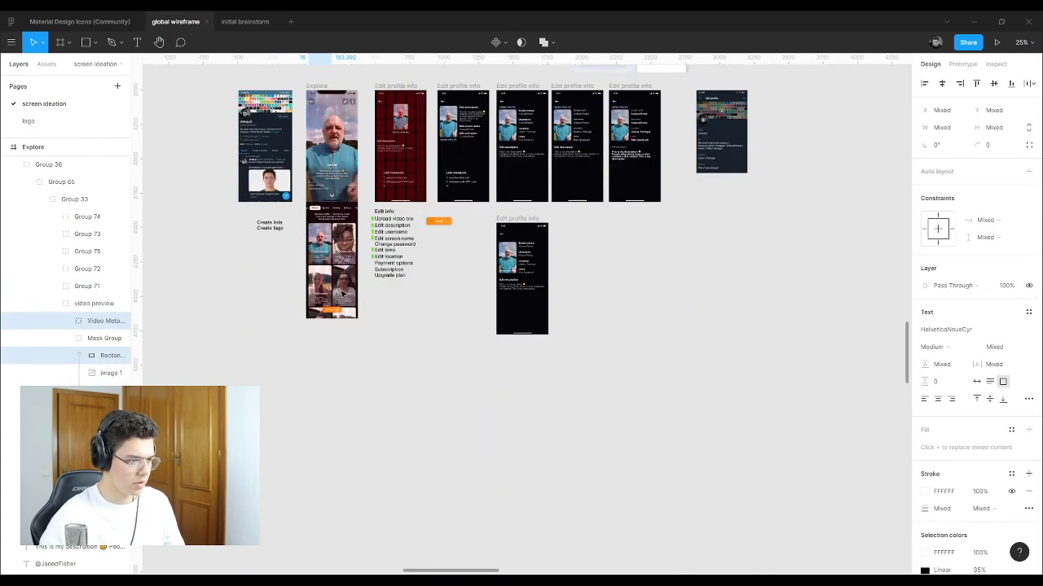
scroll(489, 261, "up", 2)
scroll(601, 318, "up", 5)
left_click(601, 391)
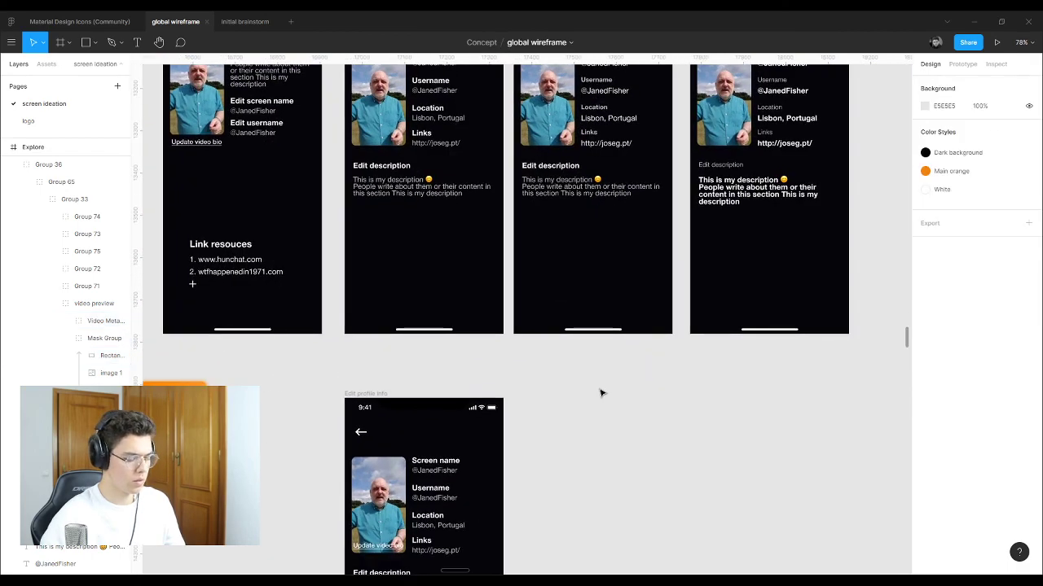
key("ctrl+v")
left_click_drag(545, 321, 556, 375)
key("Escape")
Step: Inspect the shadow settings on the pasted card's description text
double_click(556, 375)
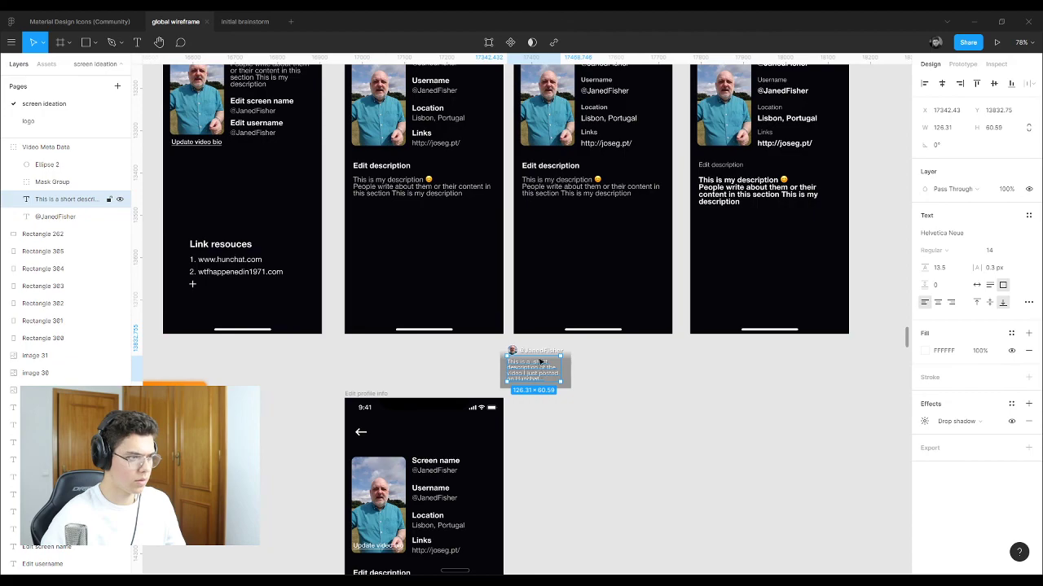
scroll(444, 359, "down", 3)
scroll(444, 358, "up", 3)
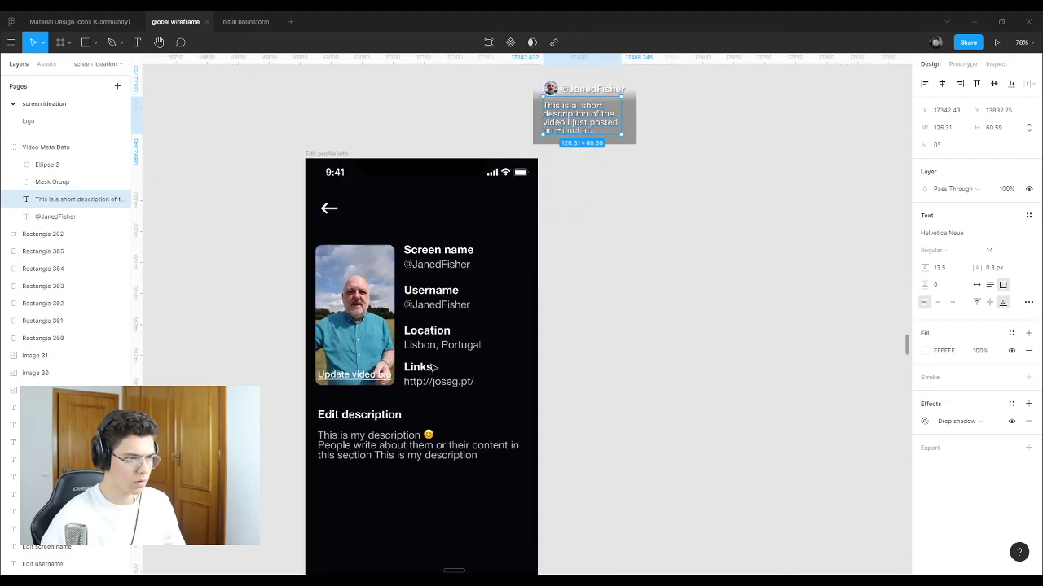
left_click(925, 422)
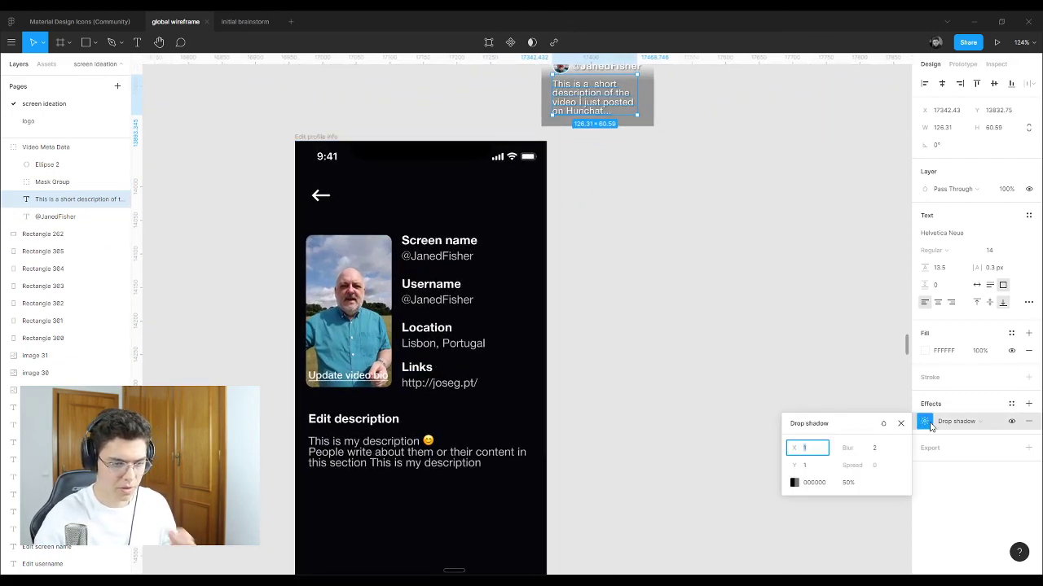
left_click(716, 411)
Step: Give Update video bio a drop shadow: X 1, Y 1, blur 2, 50%
left_click(359, 381)
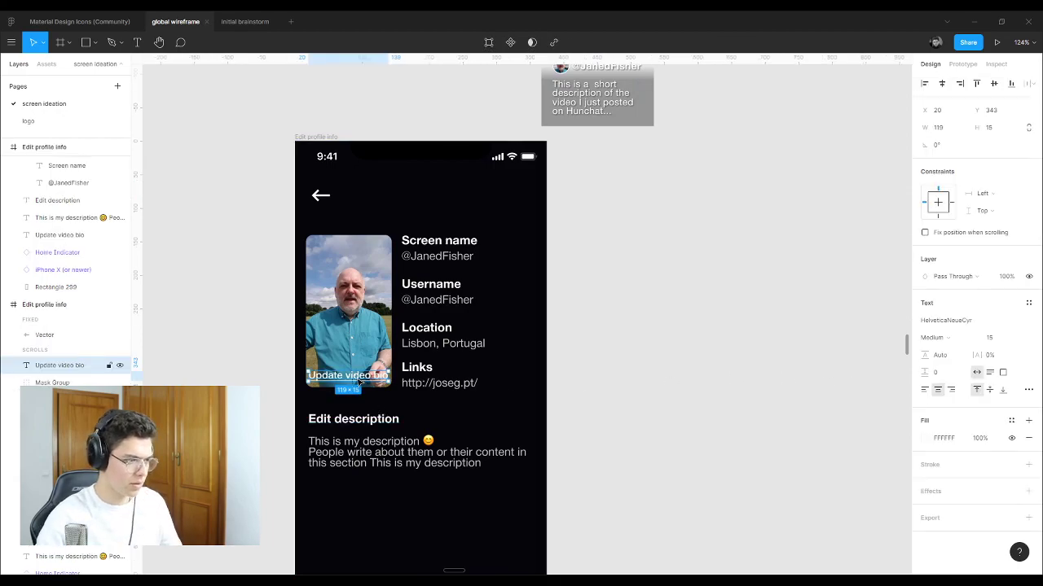
left_click(1029, 493)
left_click(926, 509)
type("1")
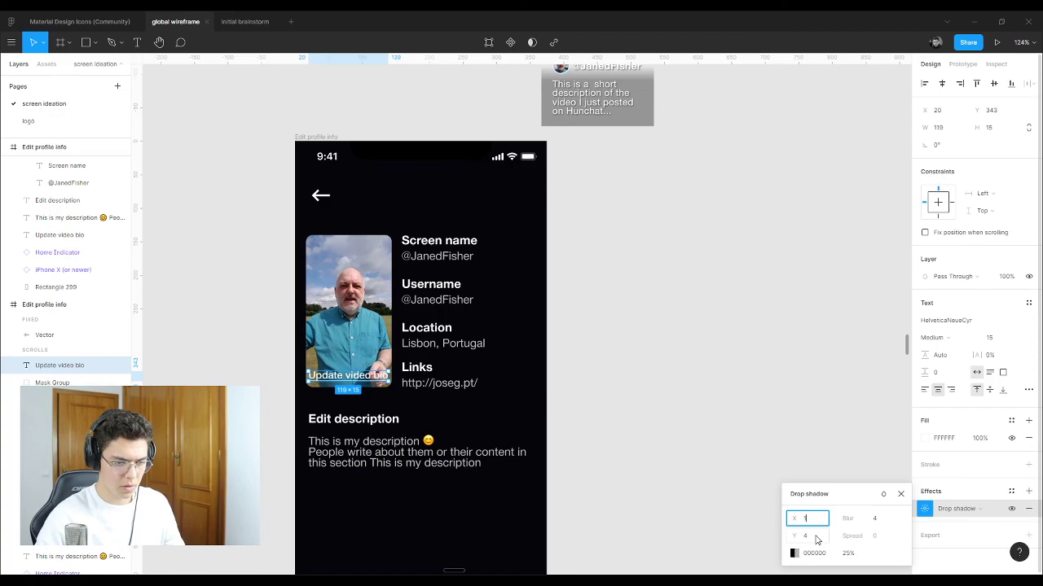
key("Tab")
type("1")
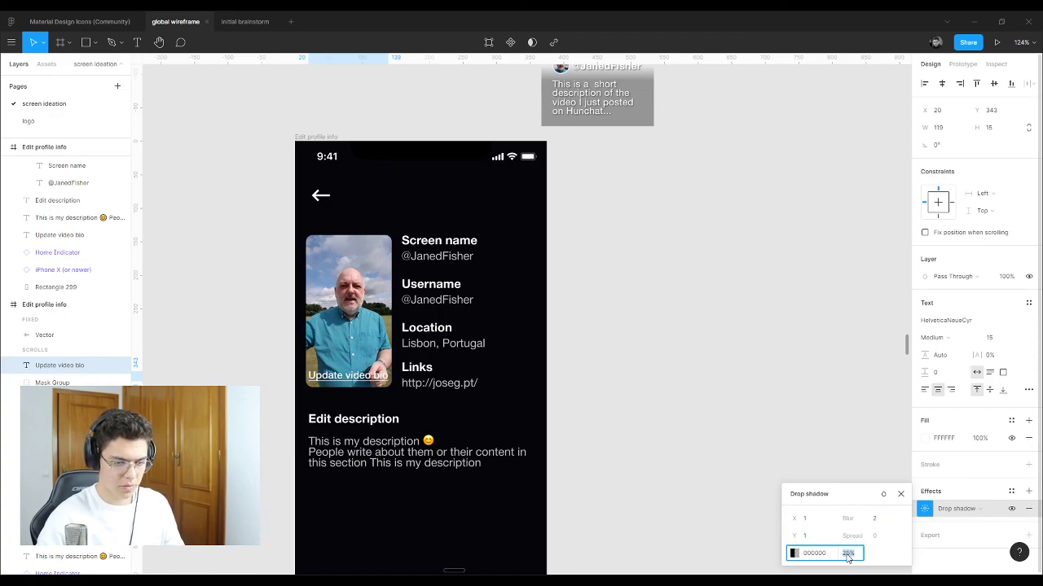
key("Return")
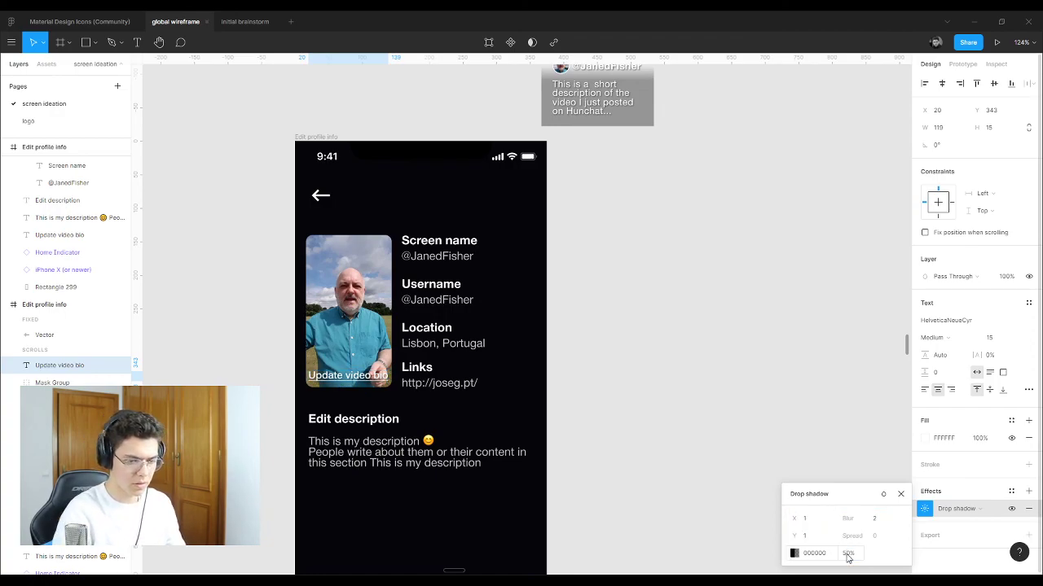
left_click(761, 333)
scroll(643, 260, "up", 3)
Step: Separate the pasted card's blurred background from its text and place it over the profile photo
left_click(638, 214)
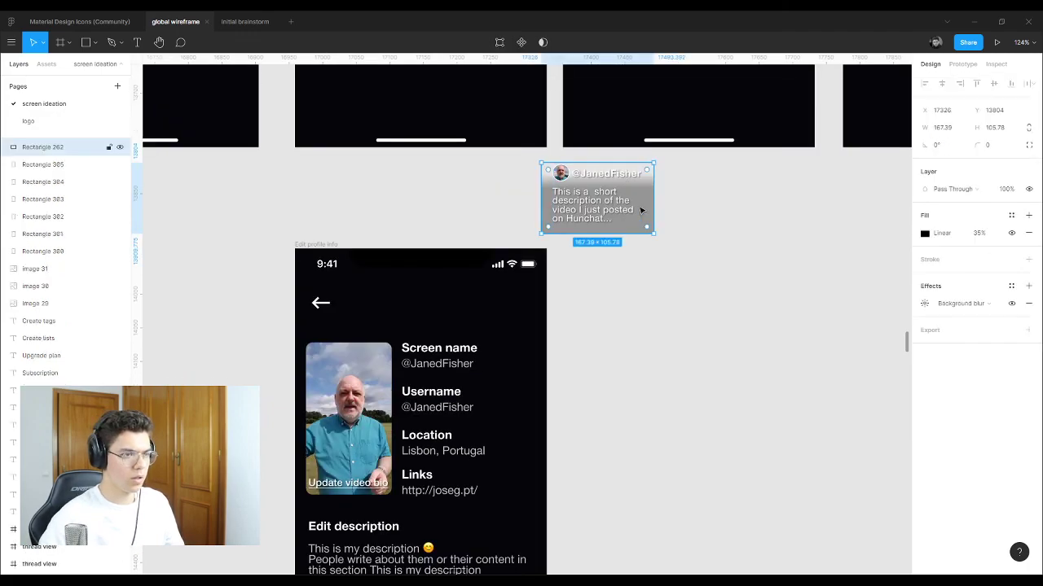
left_click_drag(646, 214, 681, 342)
left_click_drag(698, 256, 551, 163)
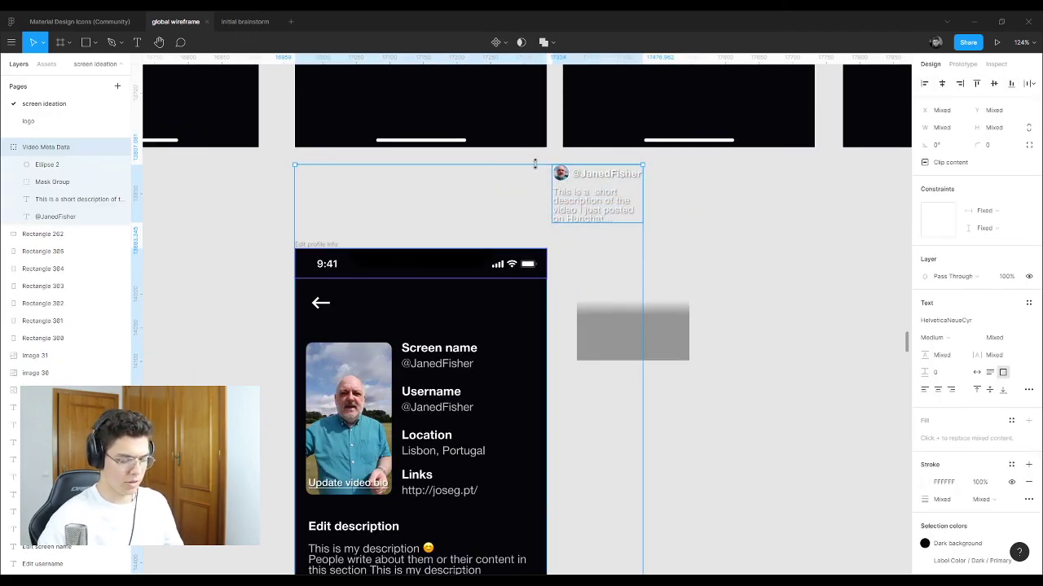
left_click_drag(705, 227, 498, 155)
left_click(659, 304)
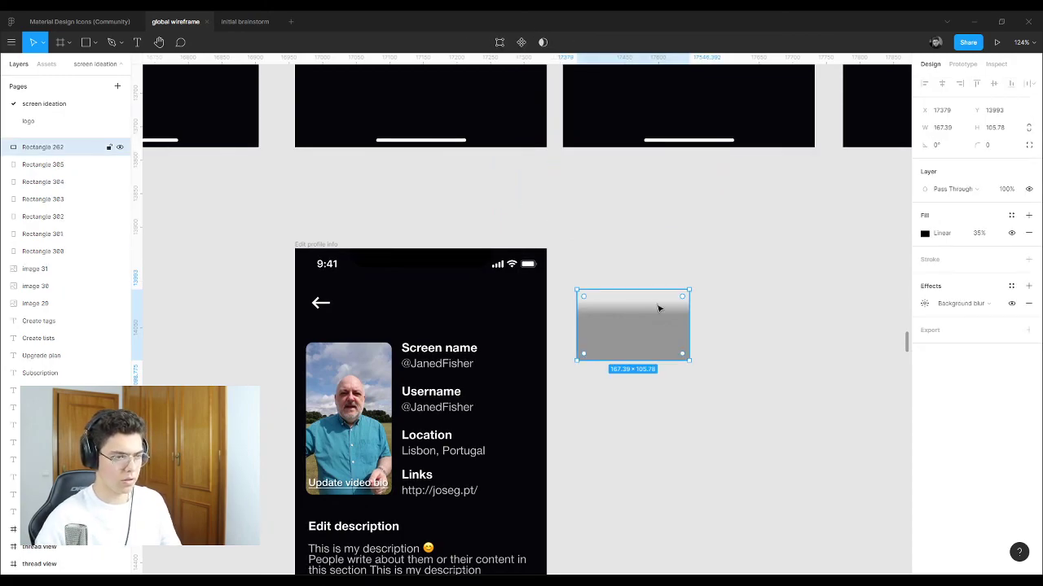
left_click_drag(658, 305, 371, 440)
Step: Shrink Rectangle 262 to a 128×32 strip beneath the Update video bio text in the Mask Group
scroll(371, 441, "up", 5)
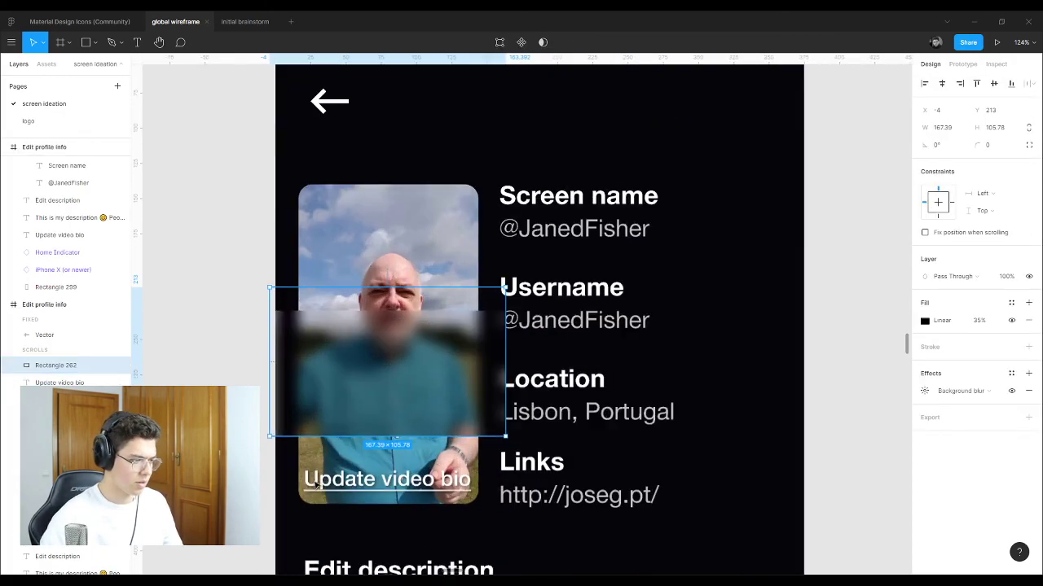
left_click_drag(251, 213, 295, 279)
left_click_drag(293, 423, 289, 516)
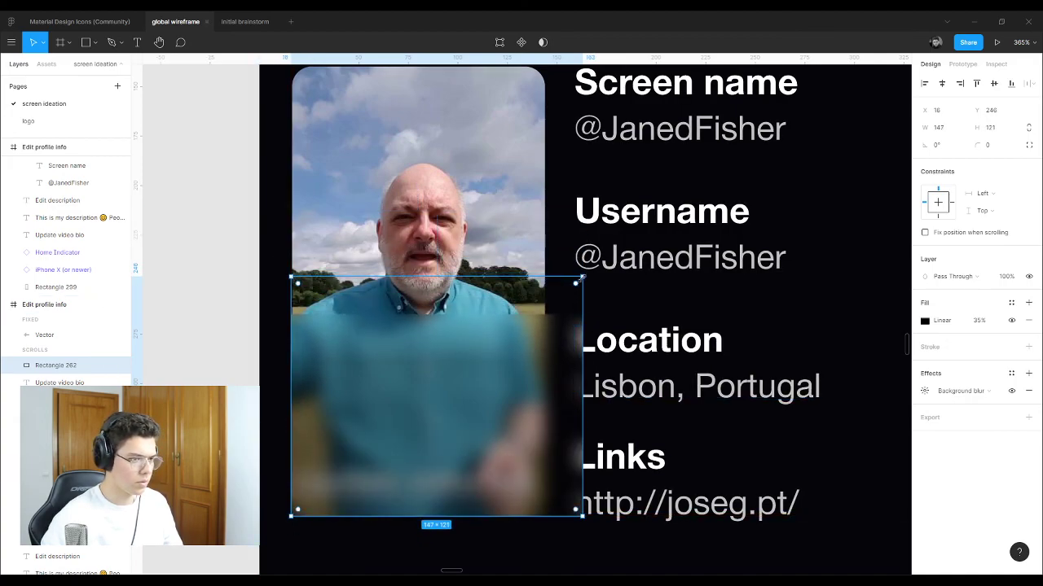
left_click_drag(580, 278, 544, 371)
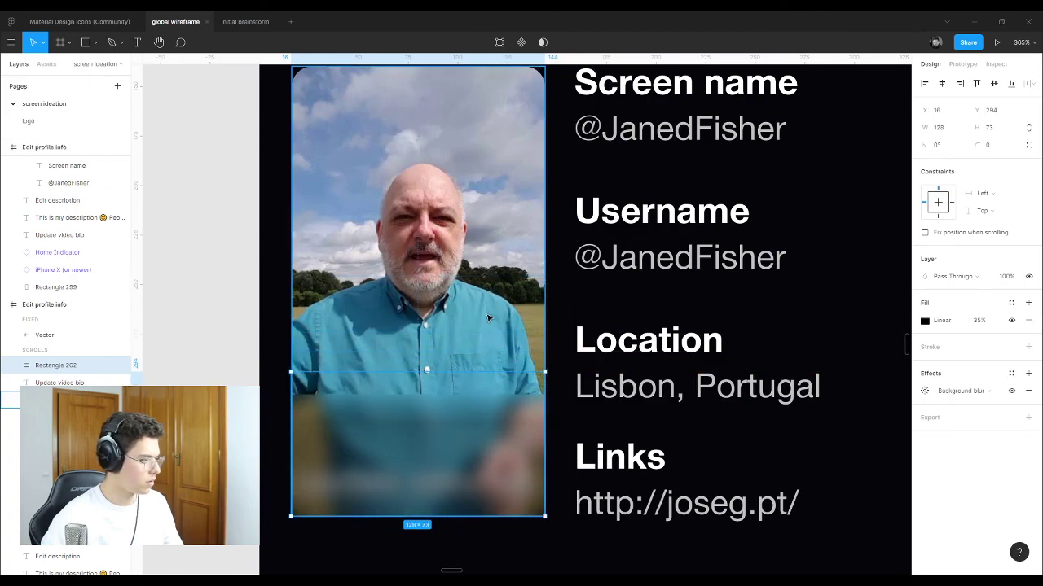
left_click(14, 400)
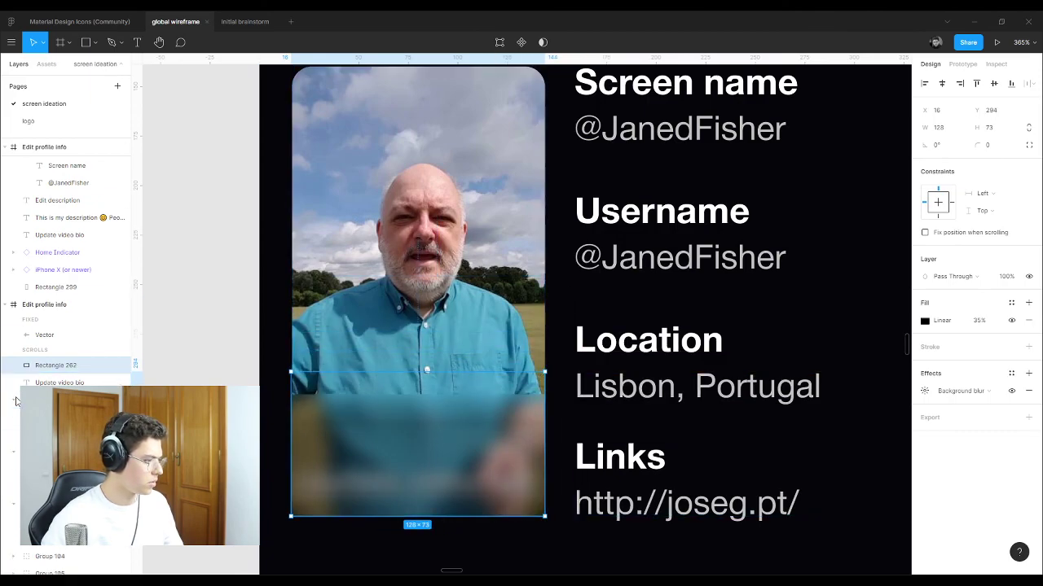
left_click_drag(57, 365, 57, 391)
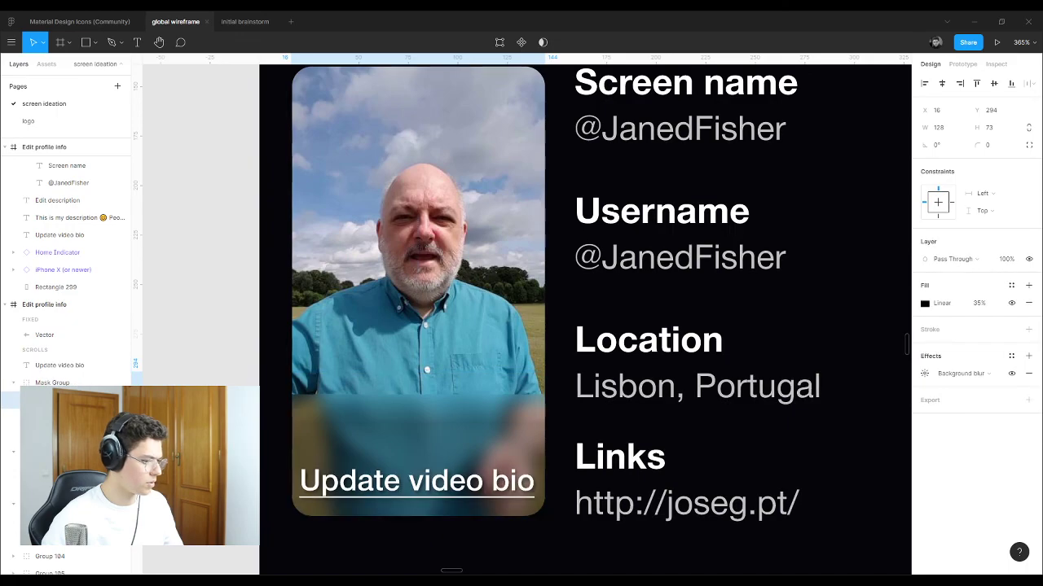
left_click_drag(427, 372, 400, 453)
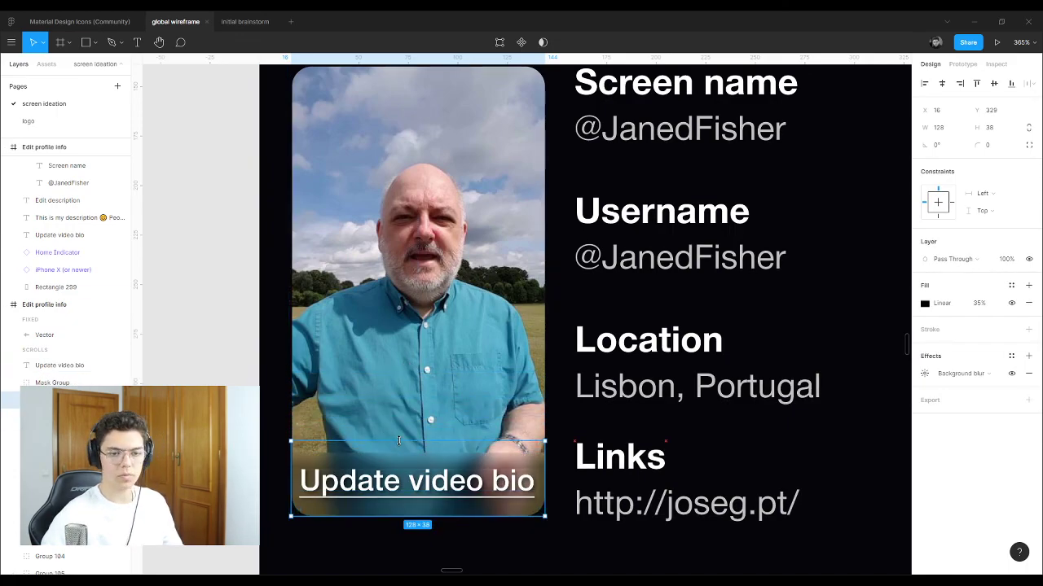
left_click(440, 482)
left_click(461, 502)
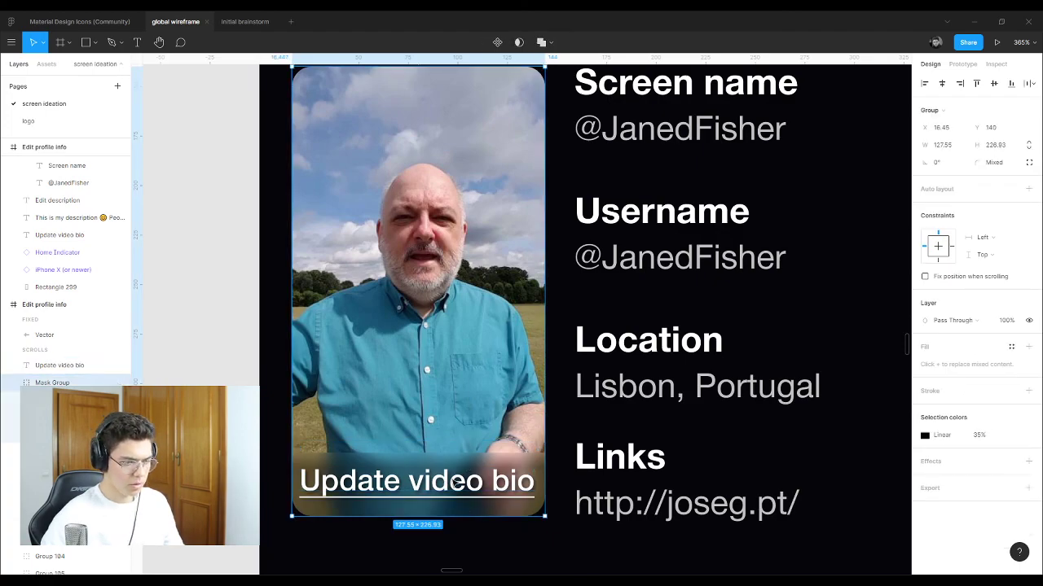
left_click(457, 482)
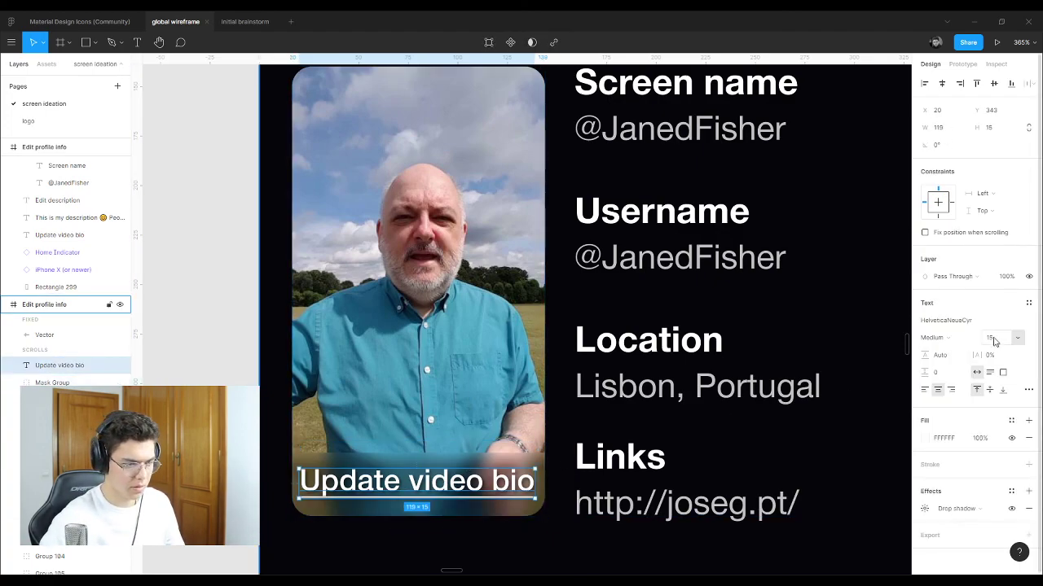
left_click(211, 337)
Step: Turn on the 5 columns layout grid on the Edit profile info frame
scroll(294, 338, "down", 5)
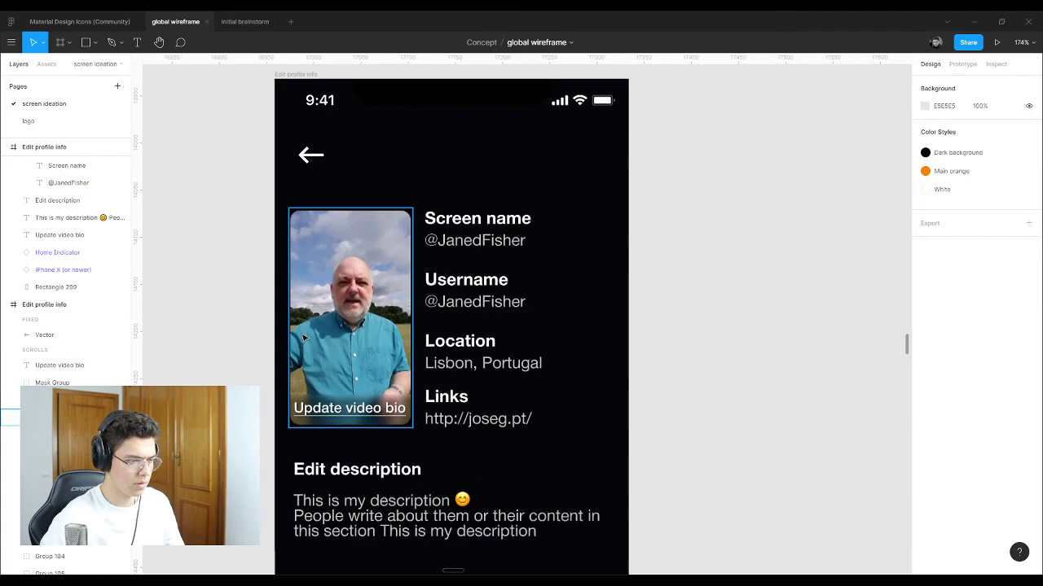
scroll(303, 338, "down", 3)
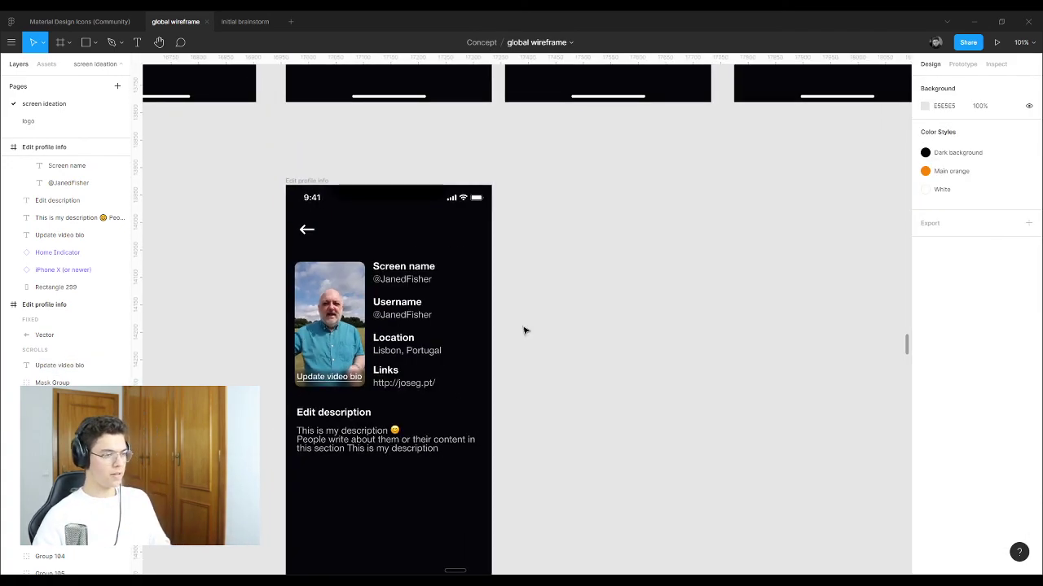
left_click(316, 180)
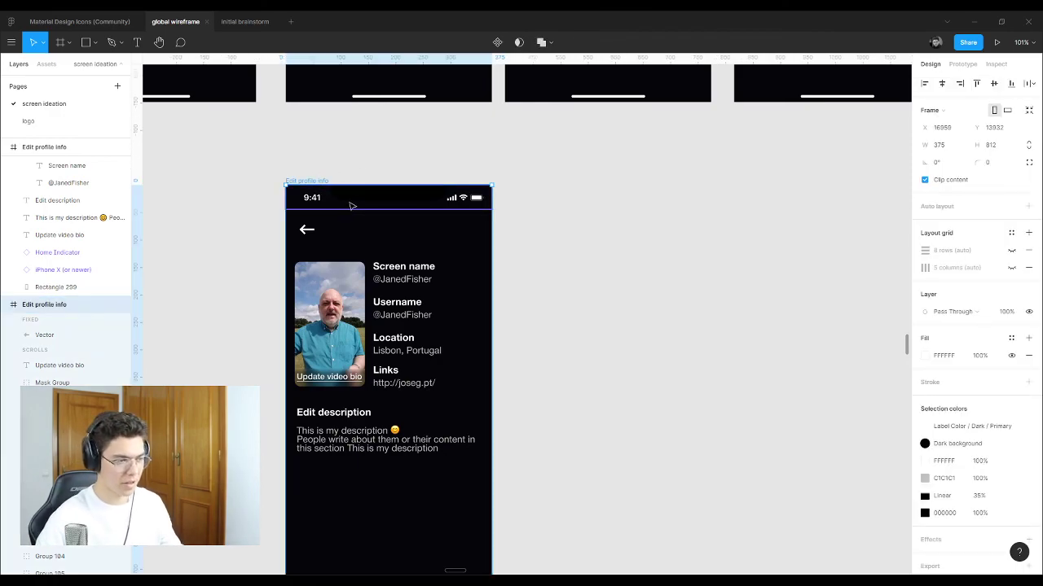
left_click(305, 172)
left_click(308, 180)
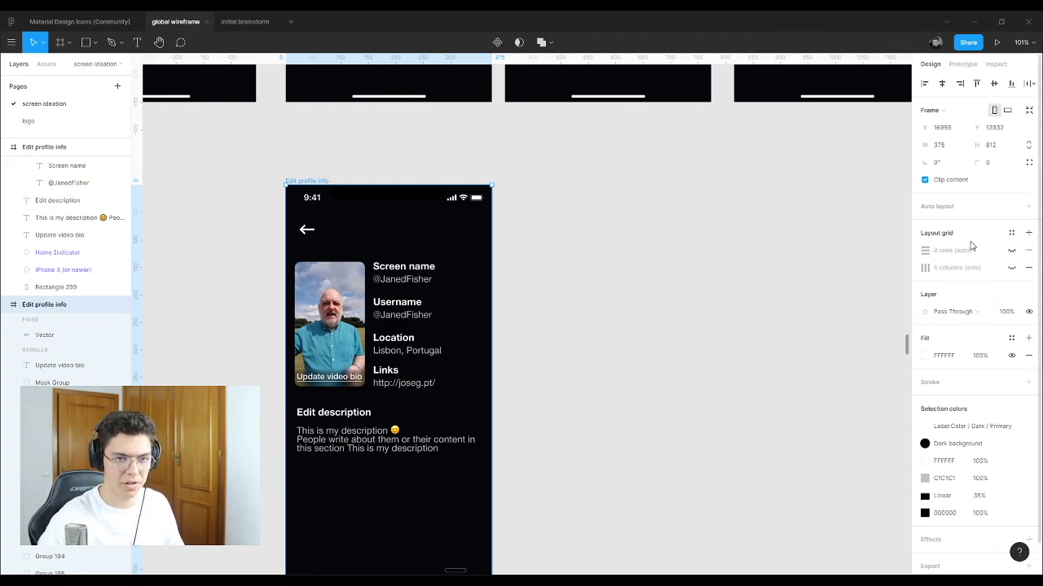
left_click(1012, 251)
left_click(1011, 251)
left_click(1012, 267)
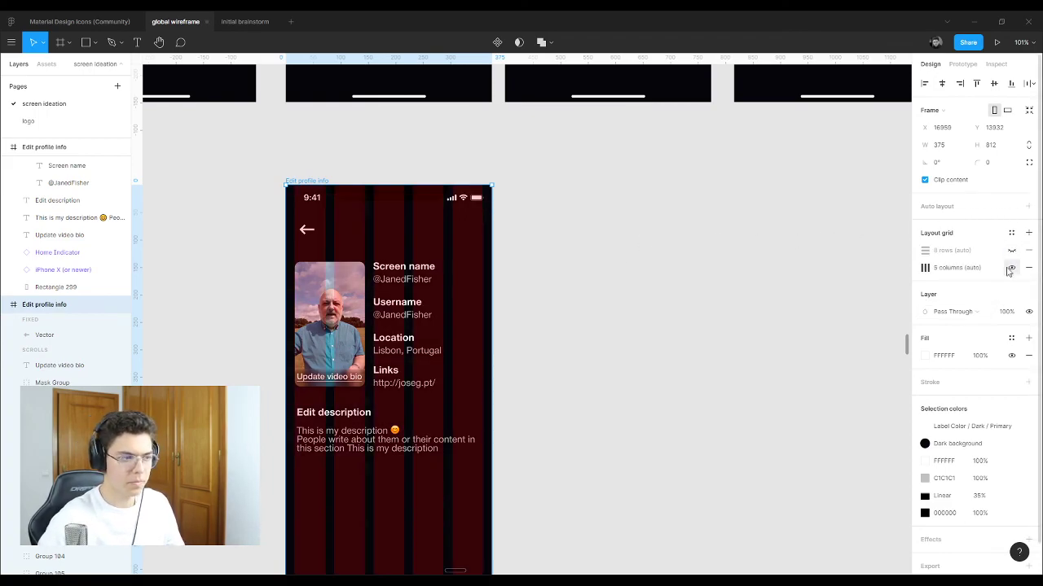
Step: Select the Screen name, Username and Location groups together
scroll(379, 293, "up", 5)
left_click(423, 245)
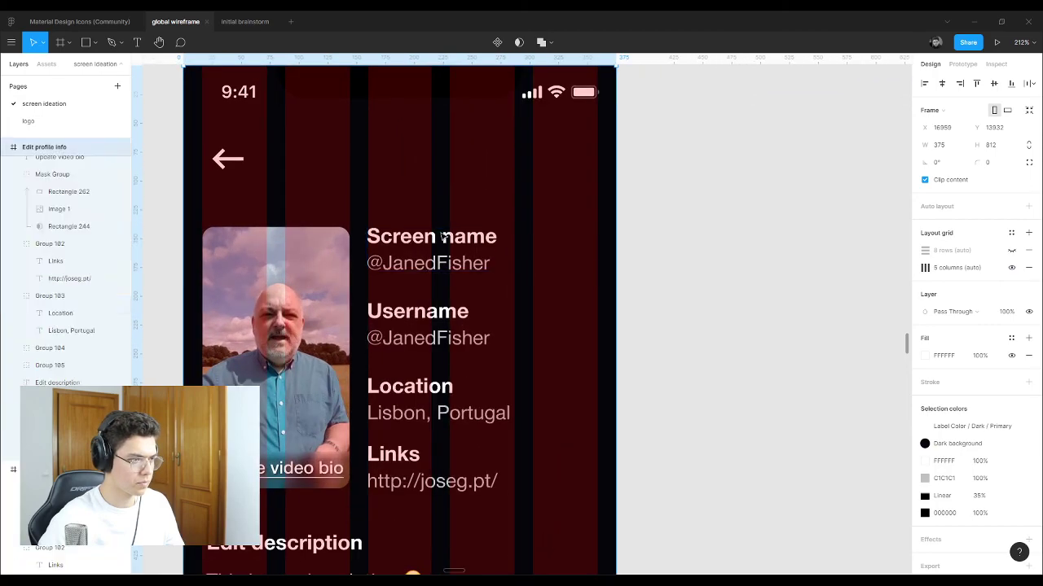
left_click(420, 314, "shift")
left_click(424, 397, "shift")
left_click(423, 464, "shift")
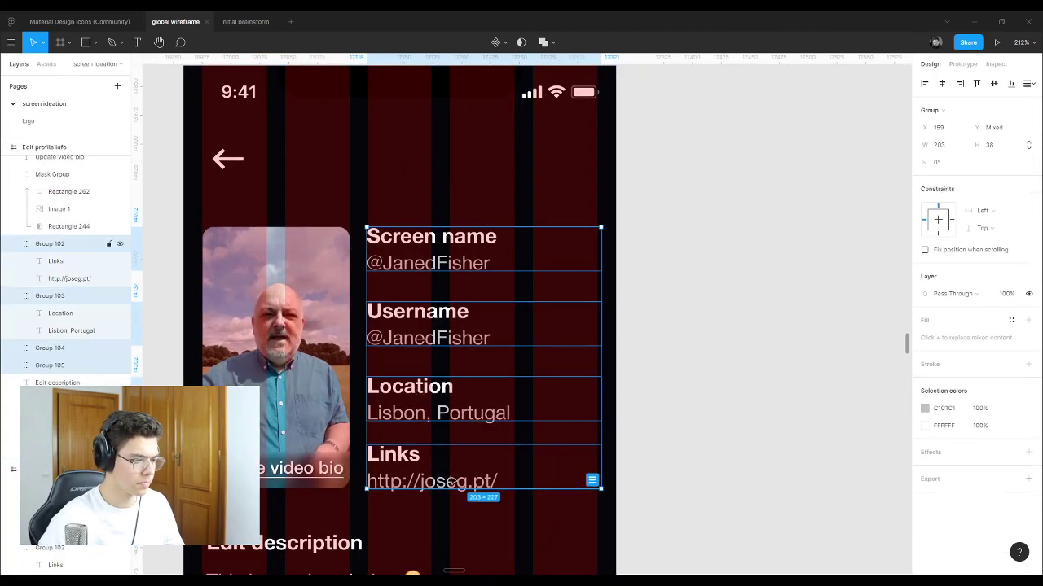
left_click_drag(600, 380, 600, 382)
left_click_drag(425, 385, 491, 388)
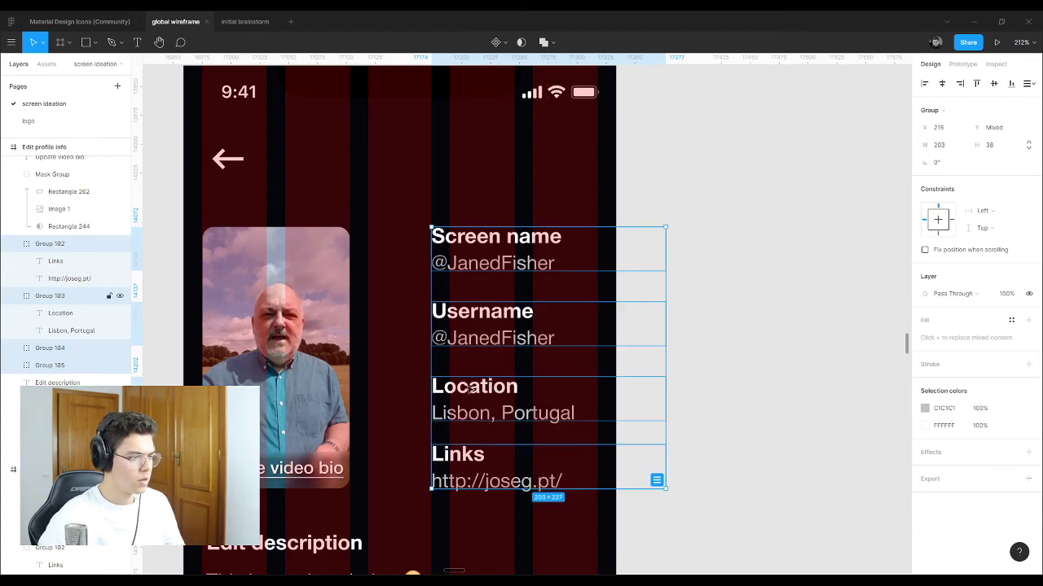
left_click(263, 344)
left_click_drag(274, 340, 341, 336)
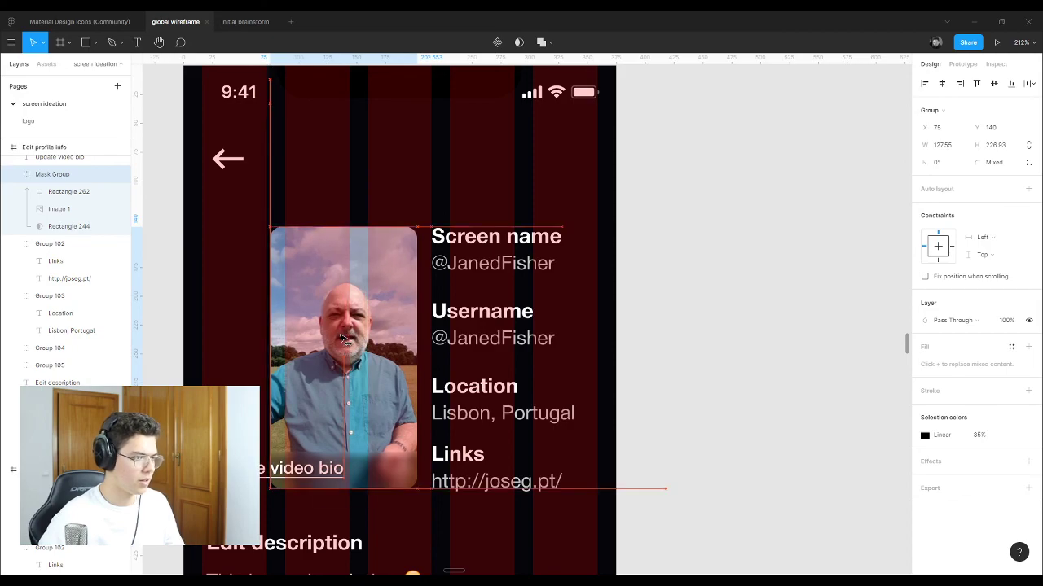
key("ctrl+z")
key("ctrl+z")
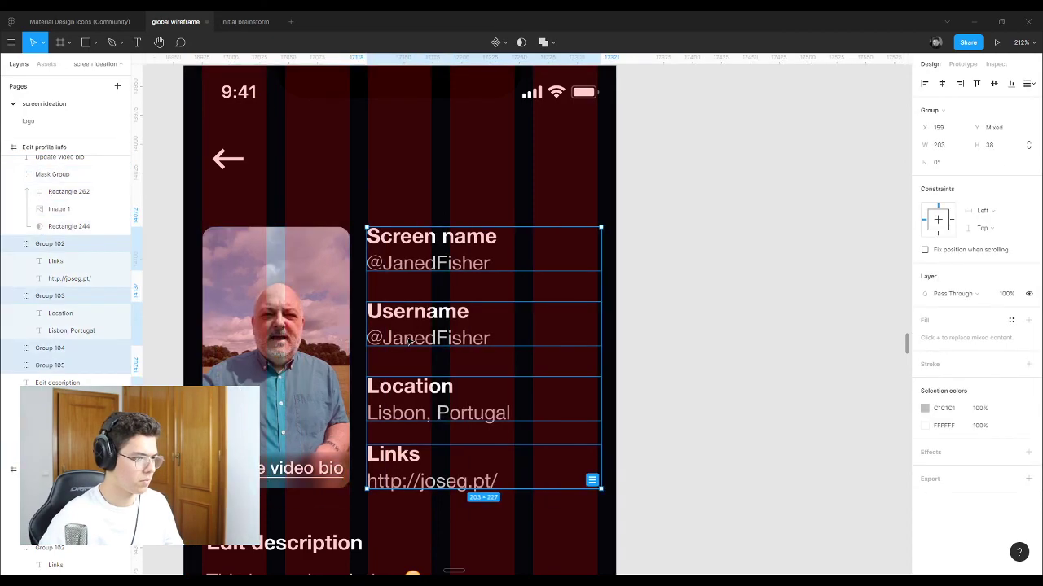
left_click(721, 340)
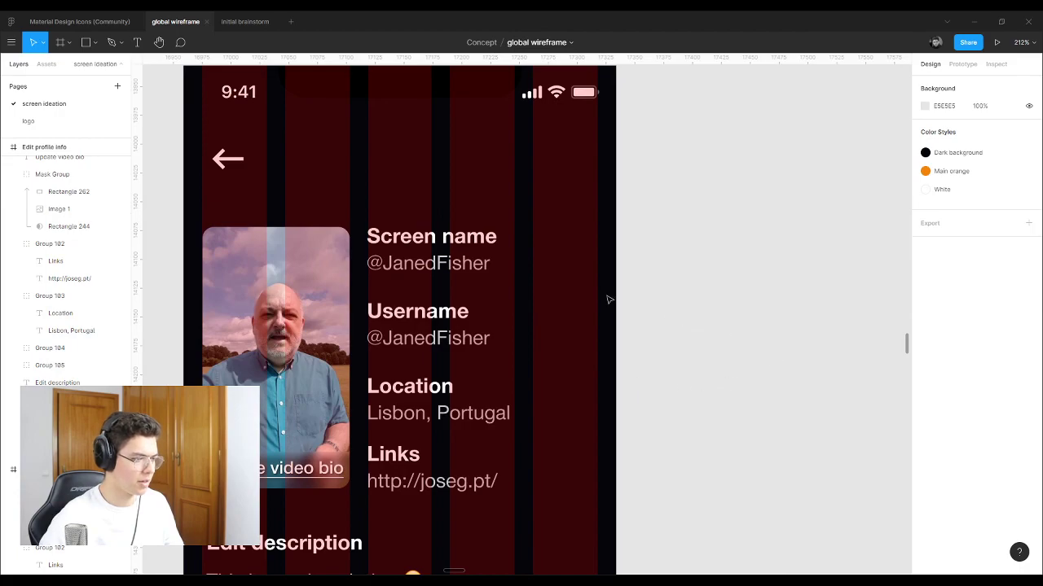
Step: Move the Edit description heading and paragraph further down the screen
scroll(480, 230, "down", 3, "ctrl")
scroll(356, 359, "up", 2, "ctrl")
scroll(432, 312, "down", 1)
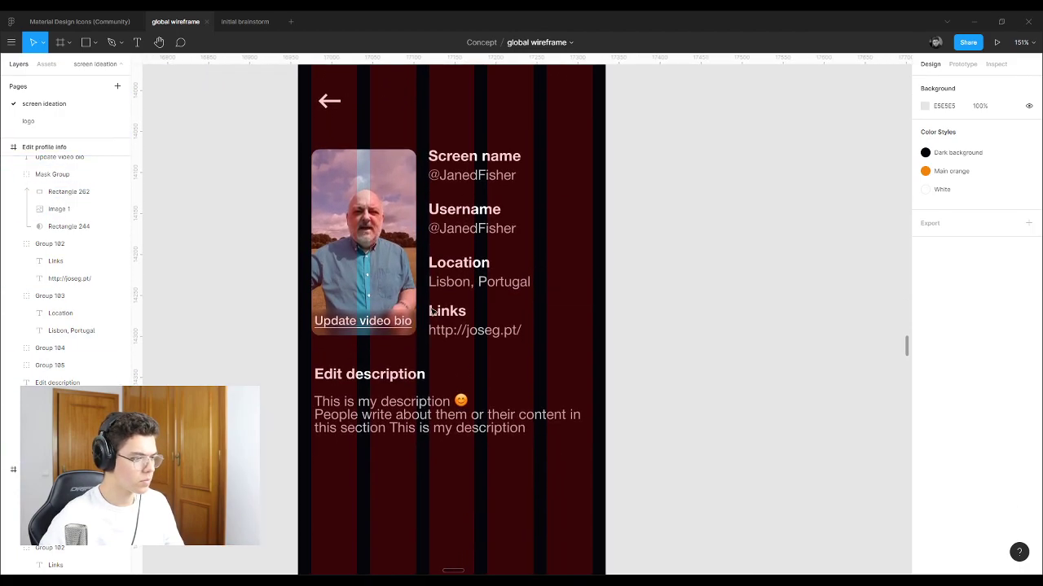
scroll(432, 312, "down", 1)
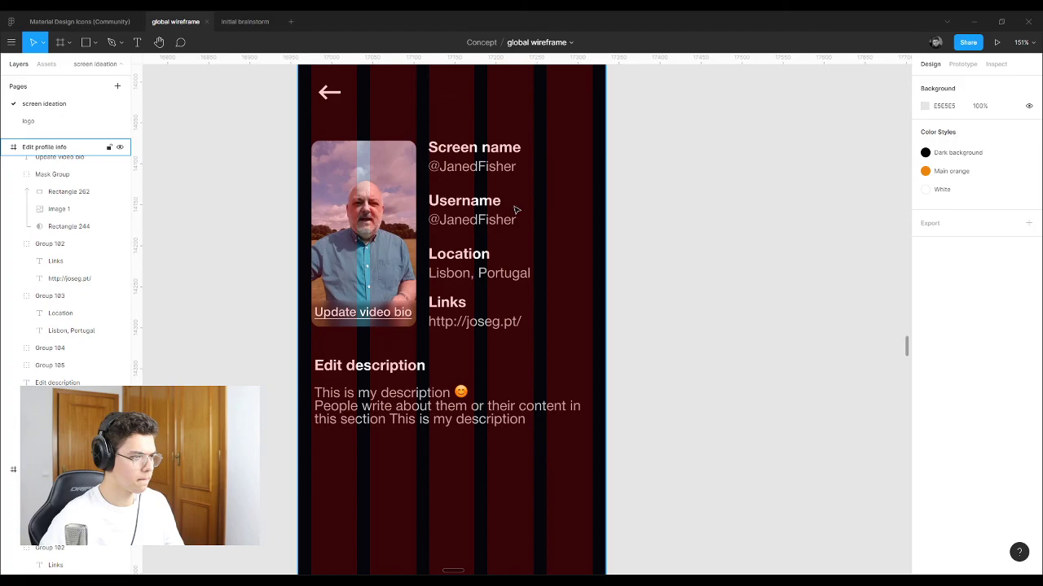
left_click(492, 273)
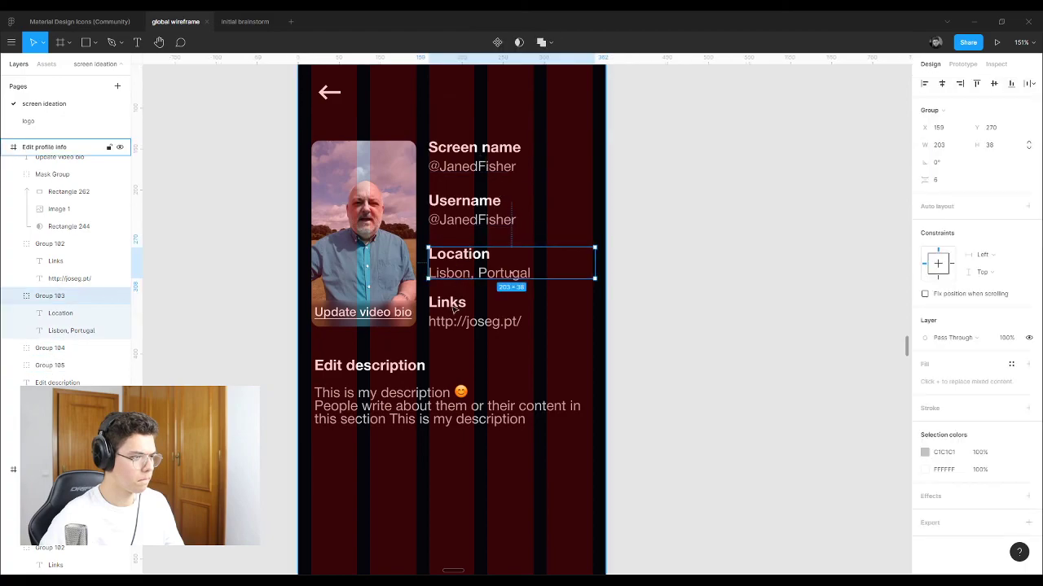
left_click(518, 319, "shift")
scroll(489, 314, "up", 3)
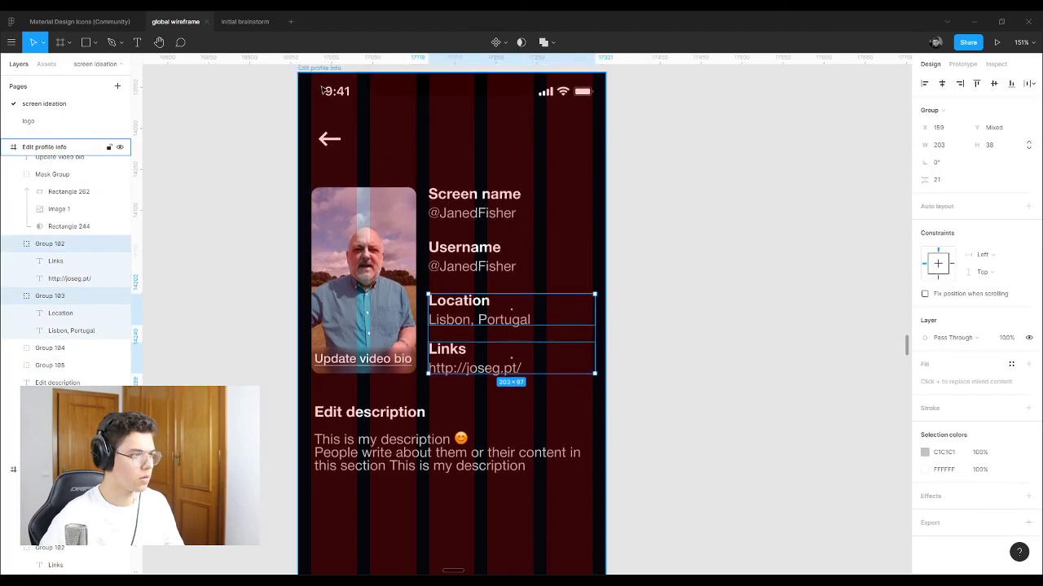
scroll(412, 310, "down", 6)
left_click(412, 301)
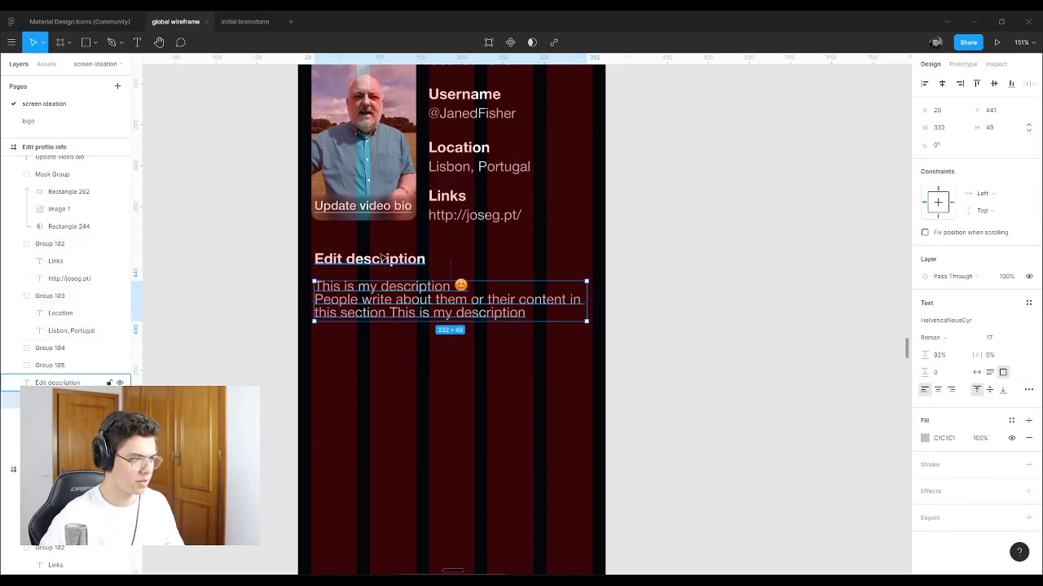
left_click(382, 259, "shift")
left_click_drag(393, 304, 393, 435)
scroll(484, 321, "up", 7)
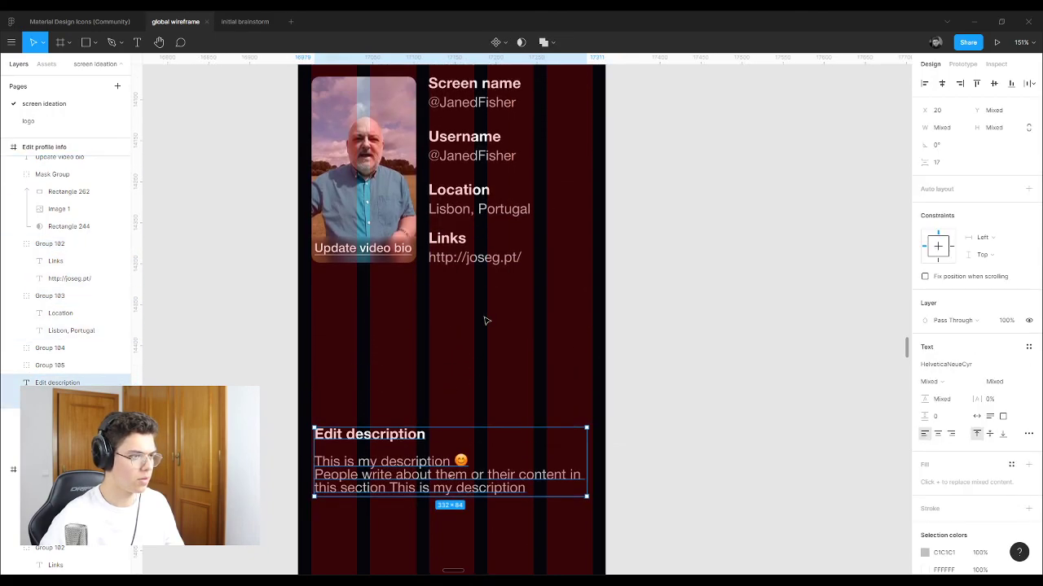
left_click(512, 375)
key("ctrl+shift+g")
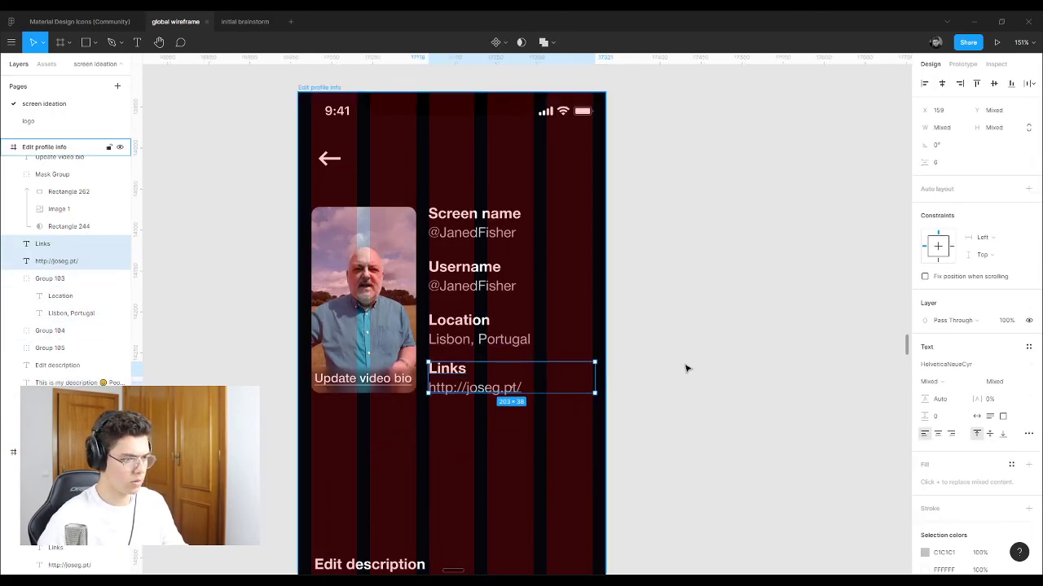
left_click(687, 366)
left_click(448, 369)
left_click(459, 391, "shift")
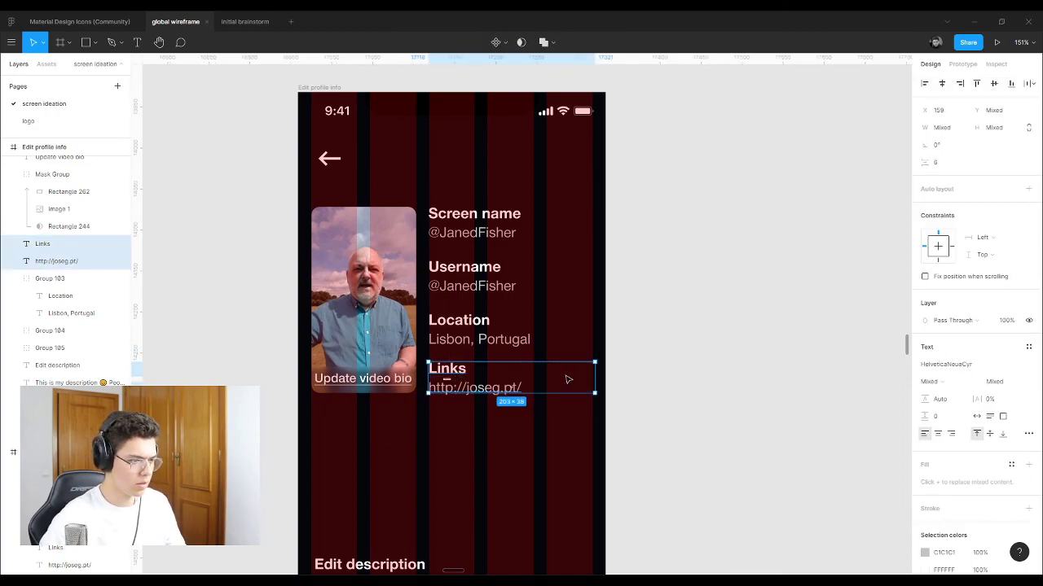
left_click(686, 396)
left_click(475, 389)
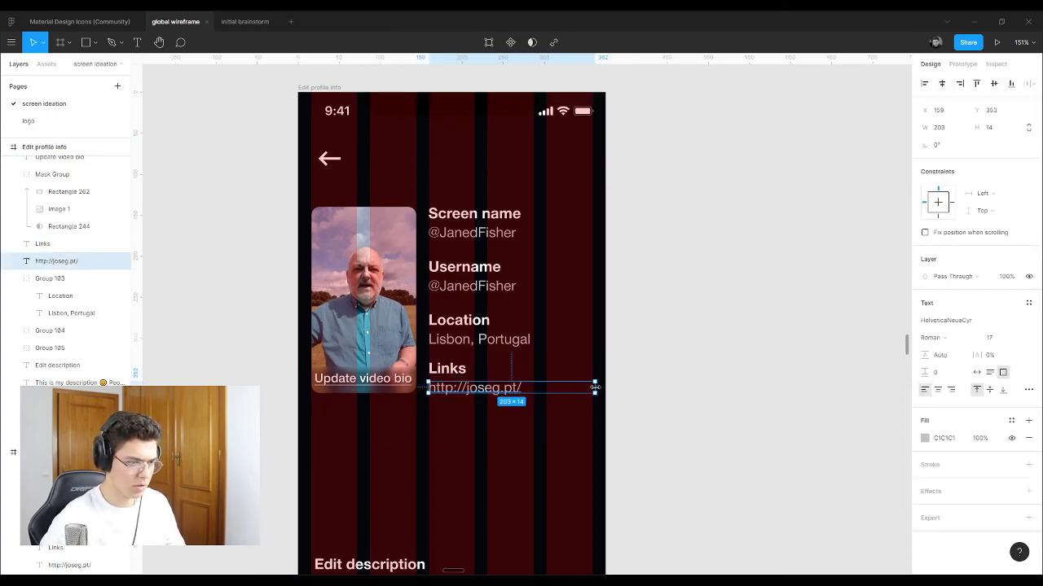
double_click(595, 392)
left_click_drag(522, 392, 530, 390)
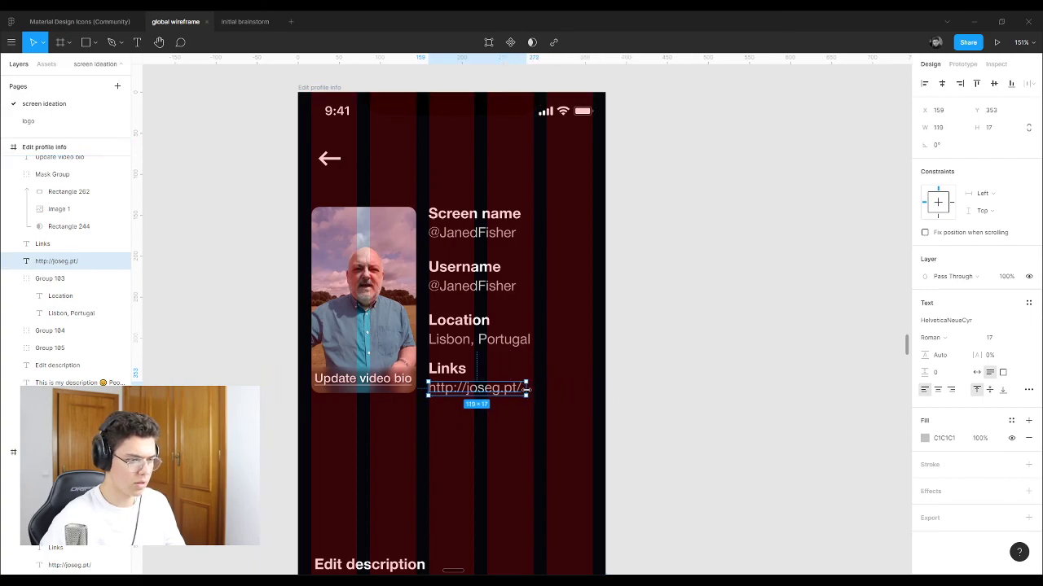
Step: Stack the Links text and then the Location group under the video thumbnail
left_click(447, 369, "shift")
mouse_move(461, 395)
left_mouse_down()
mouse_move(351, 425)
mouse_move(344, 445)
left_mouse_up()
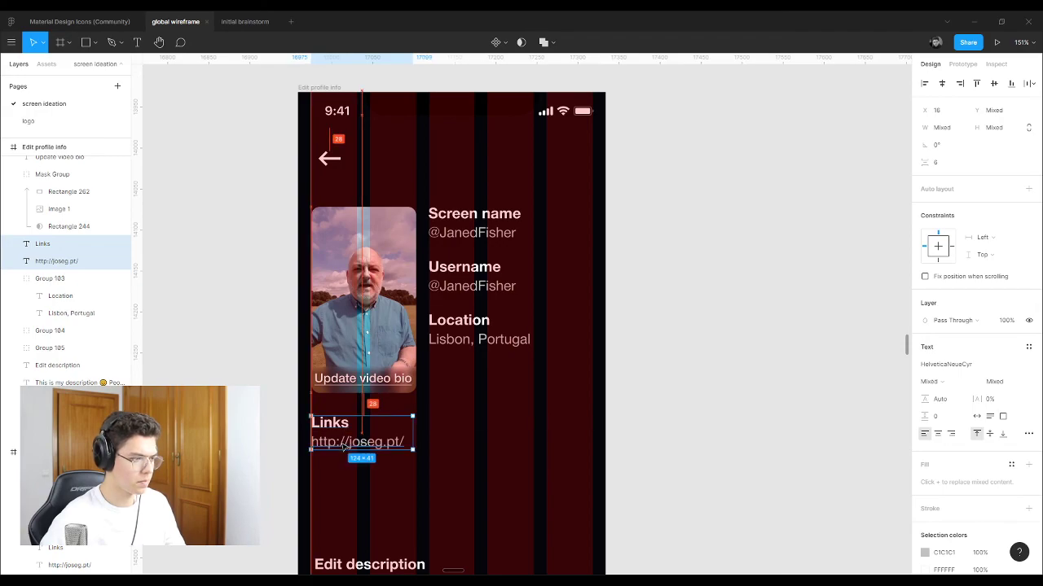
left_click(479, 322)
left_click_drag(482, 323, 365, 480)
key("Escape")
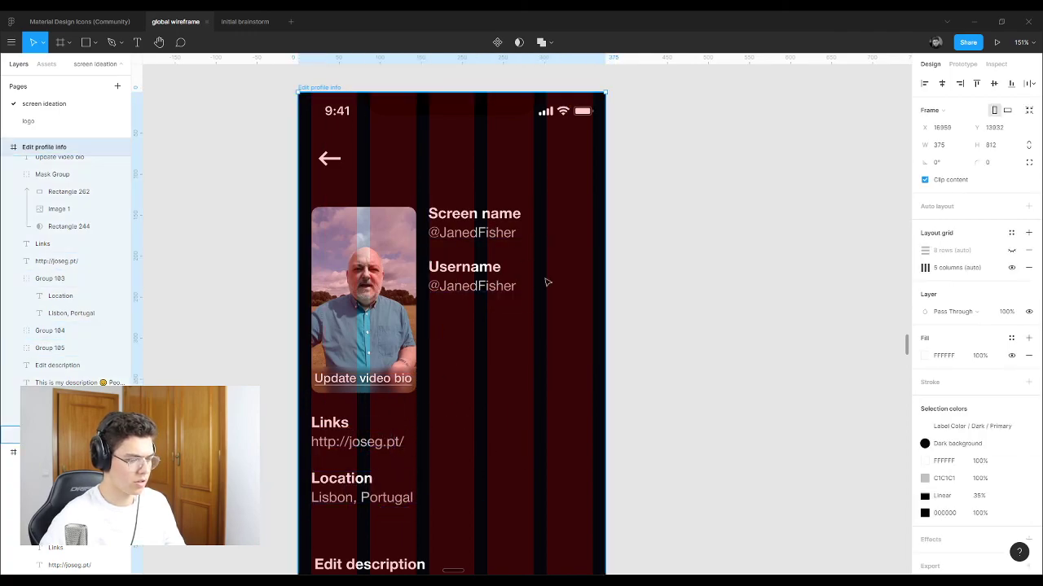
Step: Move the Edit description block beside the photo and narrow the description so it wraps
scroll(380, 343, "down", 3)
left_click(407, 503)
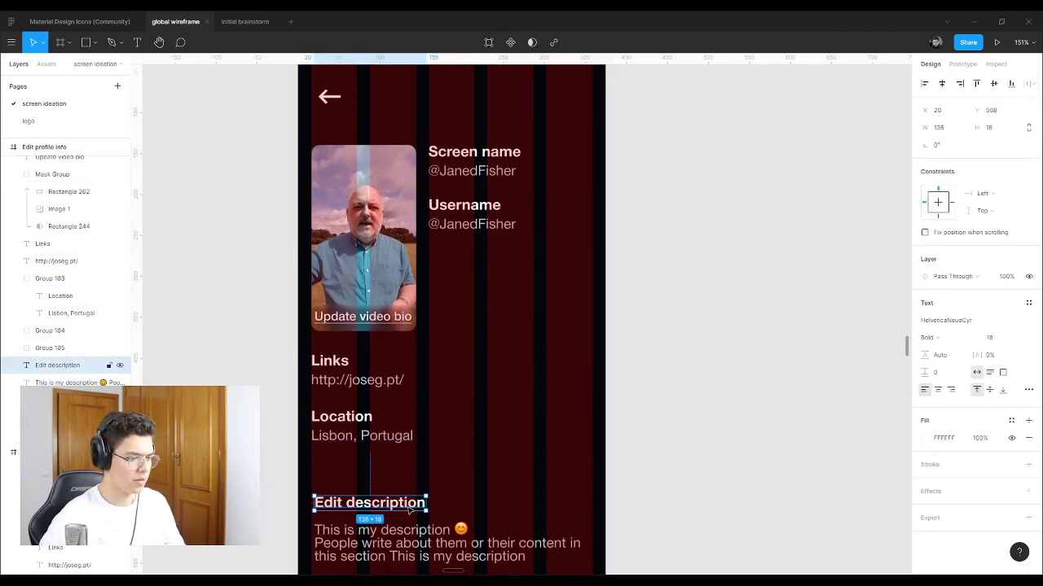
left_click(405, 541, "shift")
left_click_drag(405, 542, 506, 273)
left_click(680, 309)
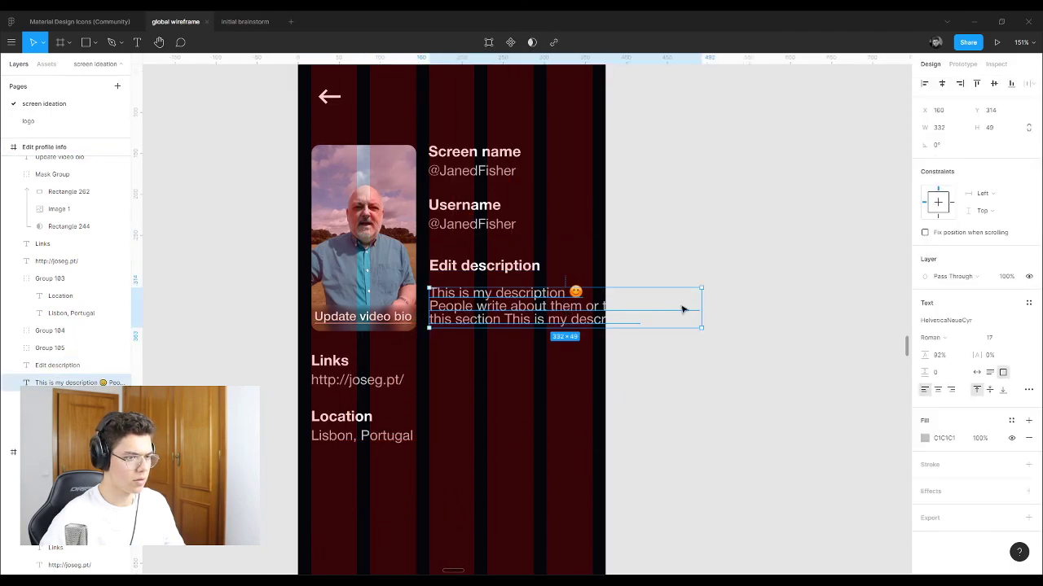
left_click_drag(701, 311, 592, 312)
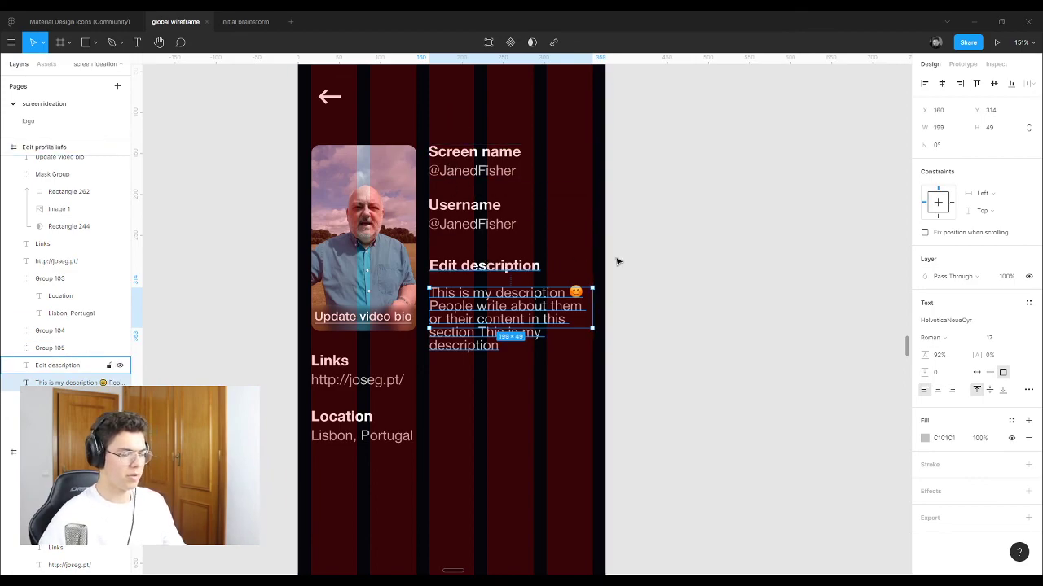
left_click(471, 270)
scroll(471, 270, "up", 5)
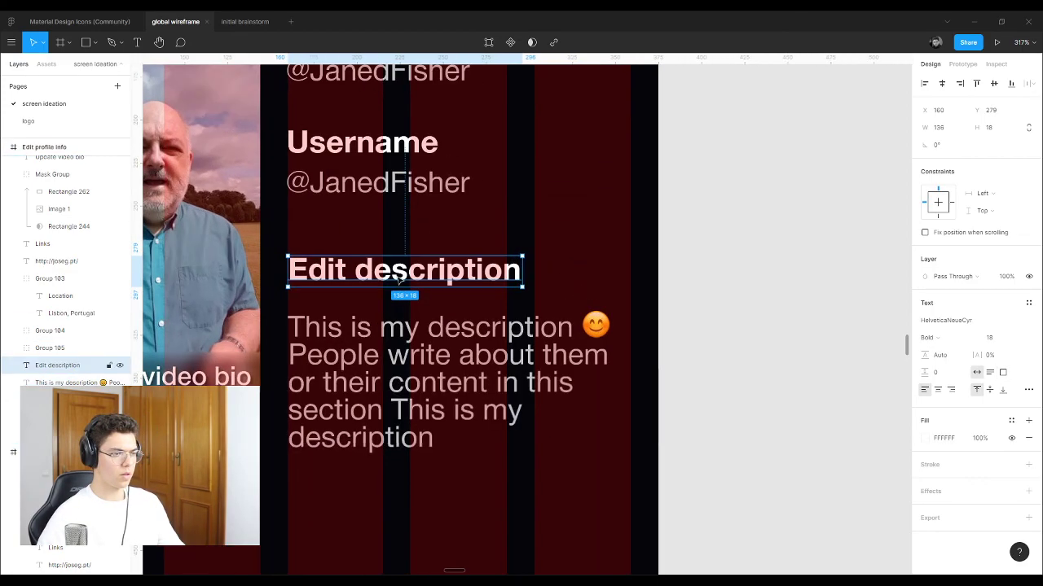
Step: Move the Screen name and Username groups below Location
left_click(658, 277)
scroll(658, 279, "down", 5)
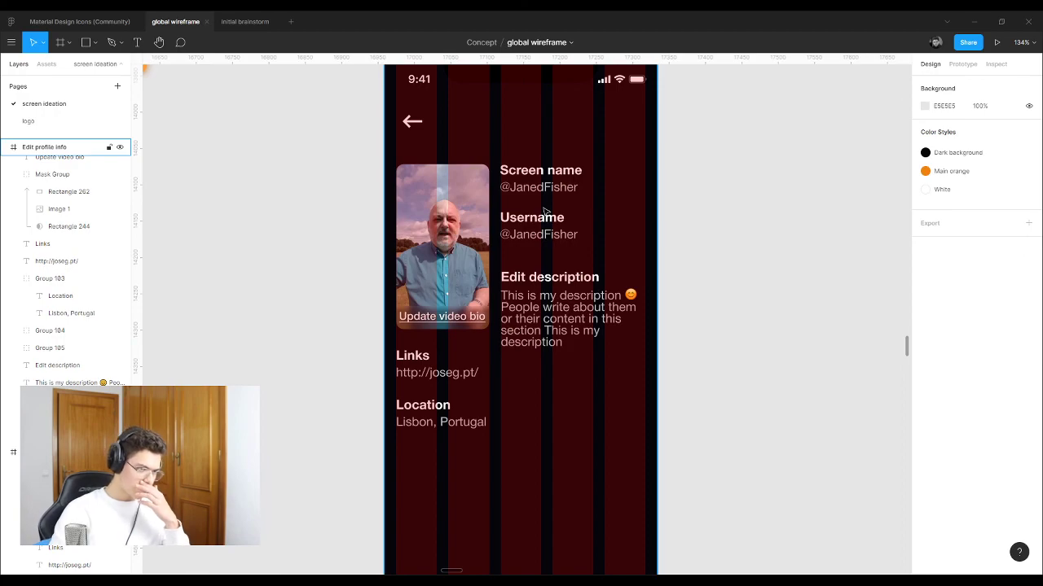
left_click(575, 231)
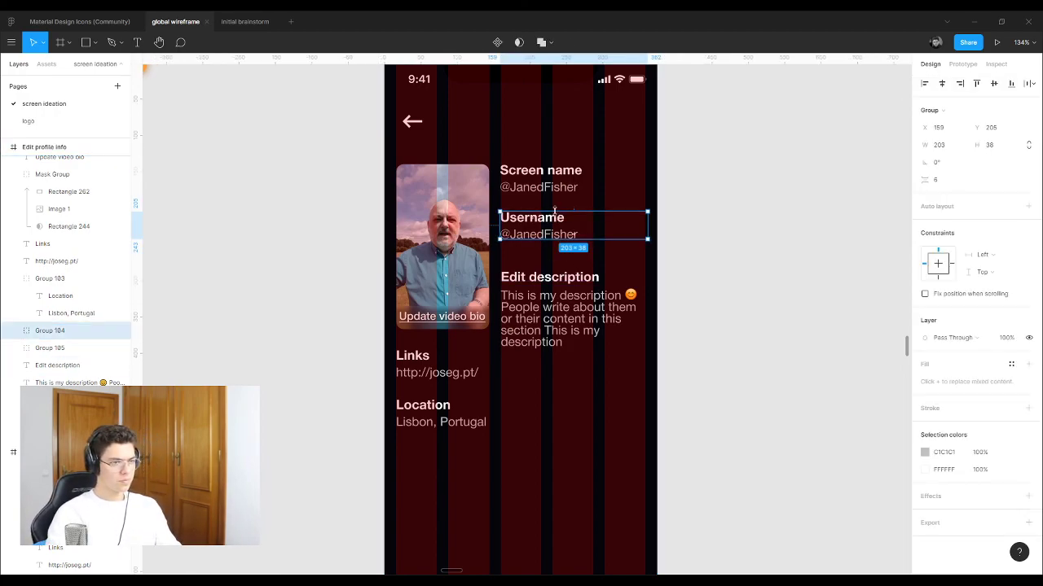
left_click(537, 178, "shift")
left_click_drag(538, 178, 437, 469)
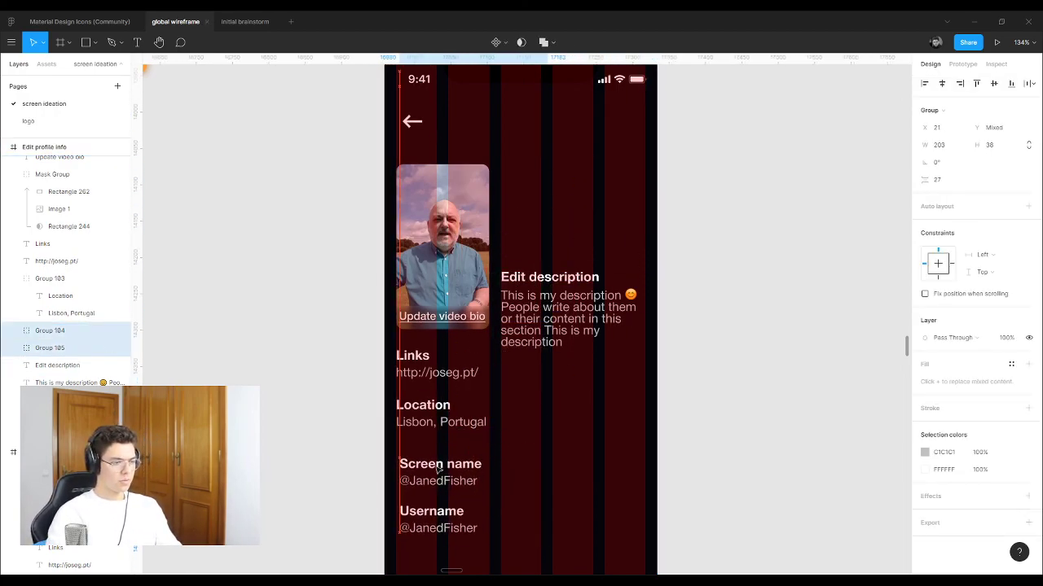
Step: Heighten the description box to fit its text and align the block with the photo's top
left_click(538, 278)
left_click(533, 324, "shift")
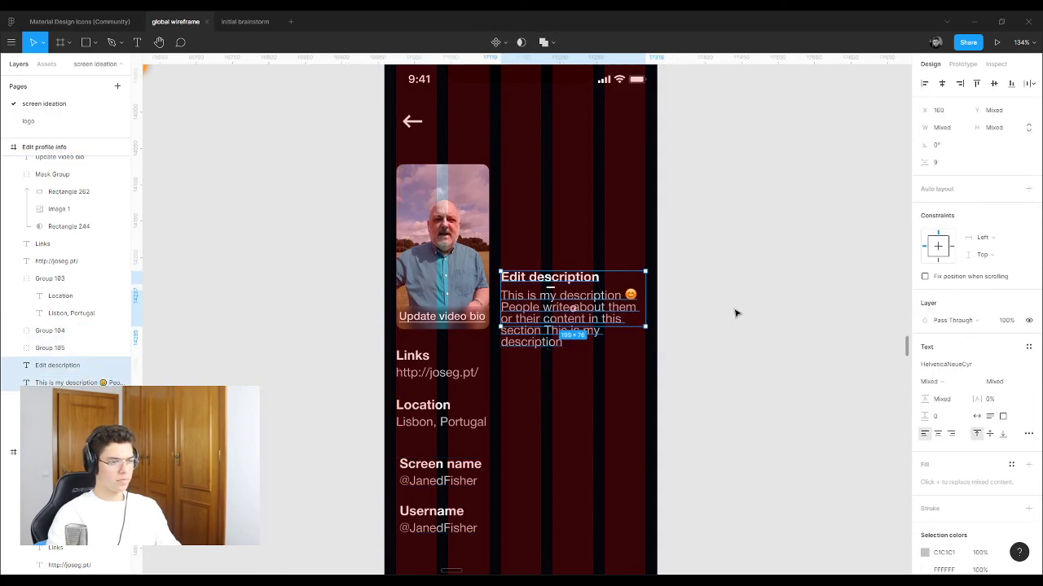
left_click(554, 322)
left_click_drag(532, 325, 532, 345)
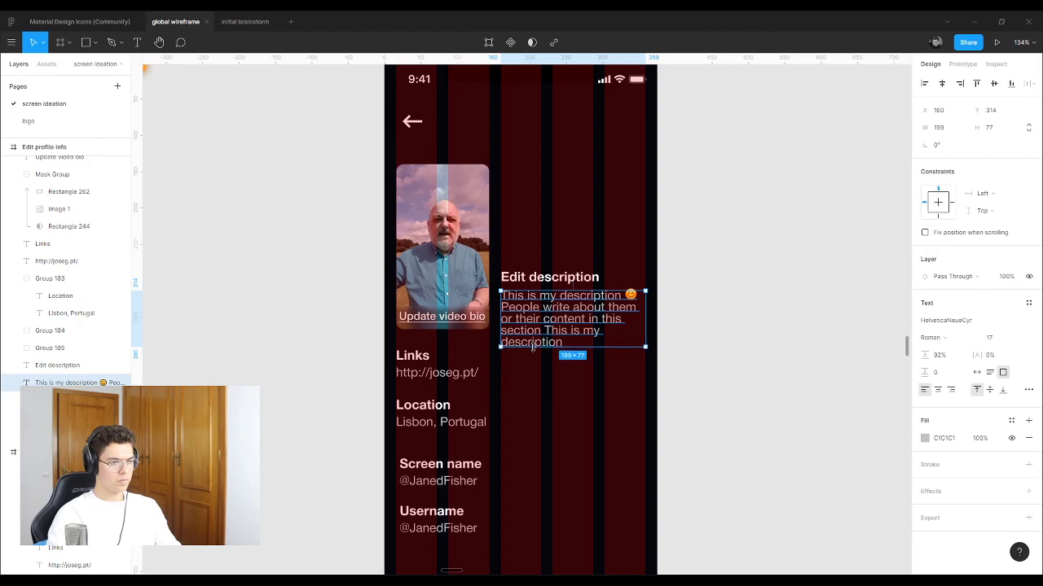
left_click(538, 278, "shift")
left_click_drag(537, 278, 538, 171)
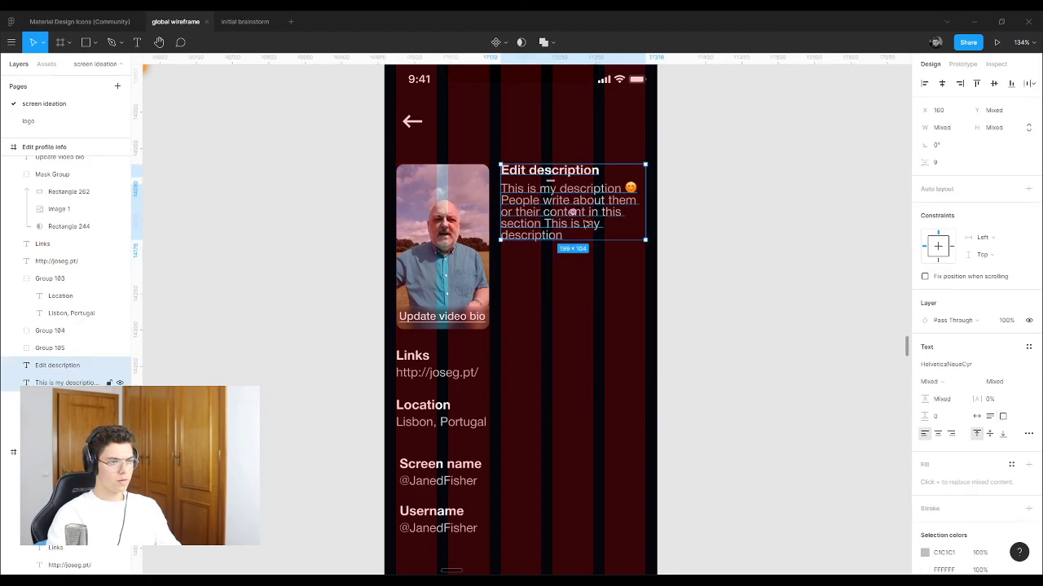
key("Escape")
scroll(480, 456, "down", 2)
scroll(473, 423, "up", 1)
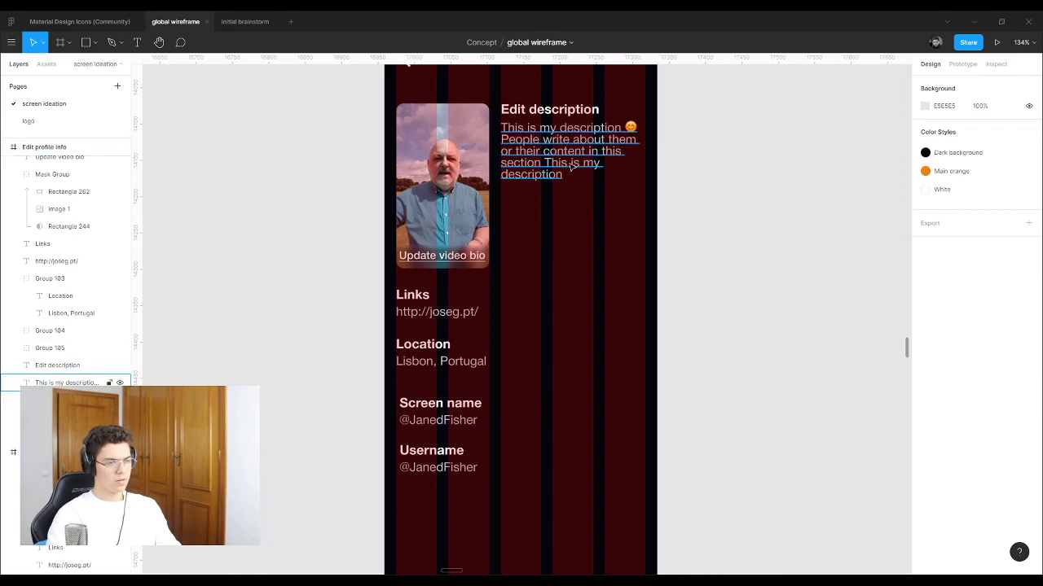
Step: Rearrange the Username group and the Links block so Username sits above Location
left_click(438, 412)
left_click(425, 458)
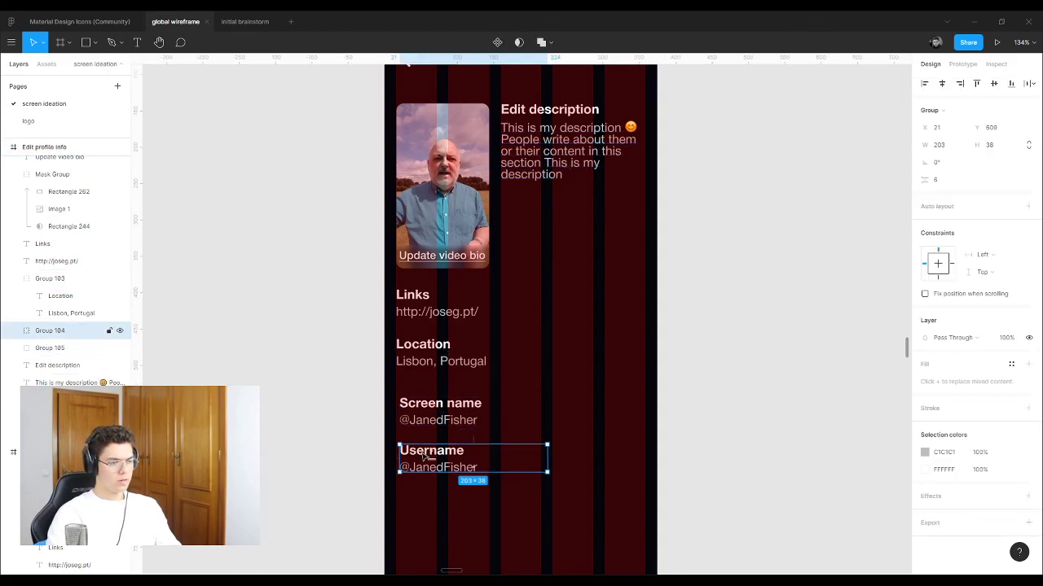
left_click_drag(425, 458, 546, 253)
left_click(429, 307)
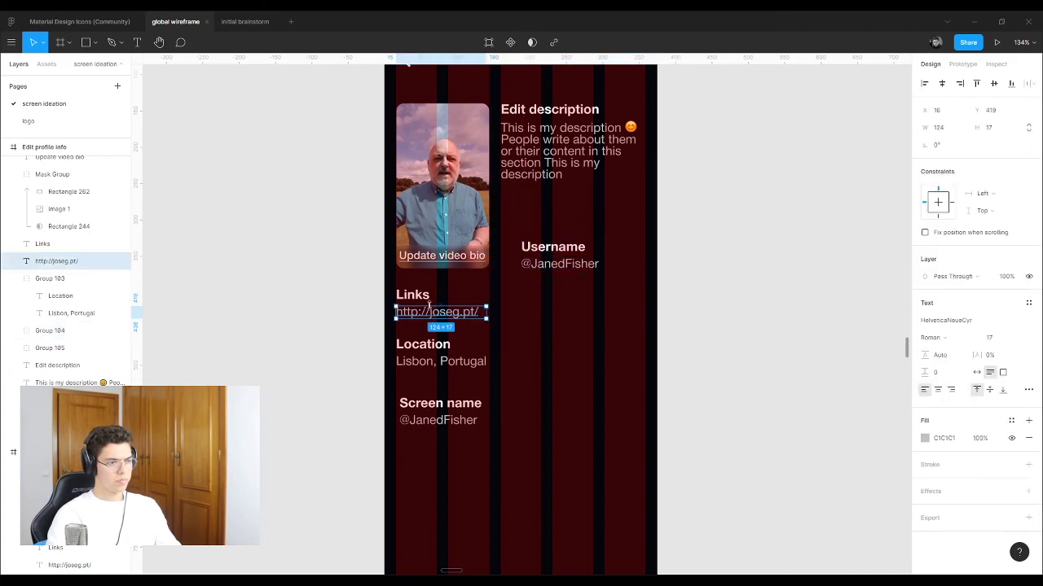
left_click(419, 299, "shift")
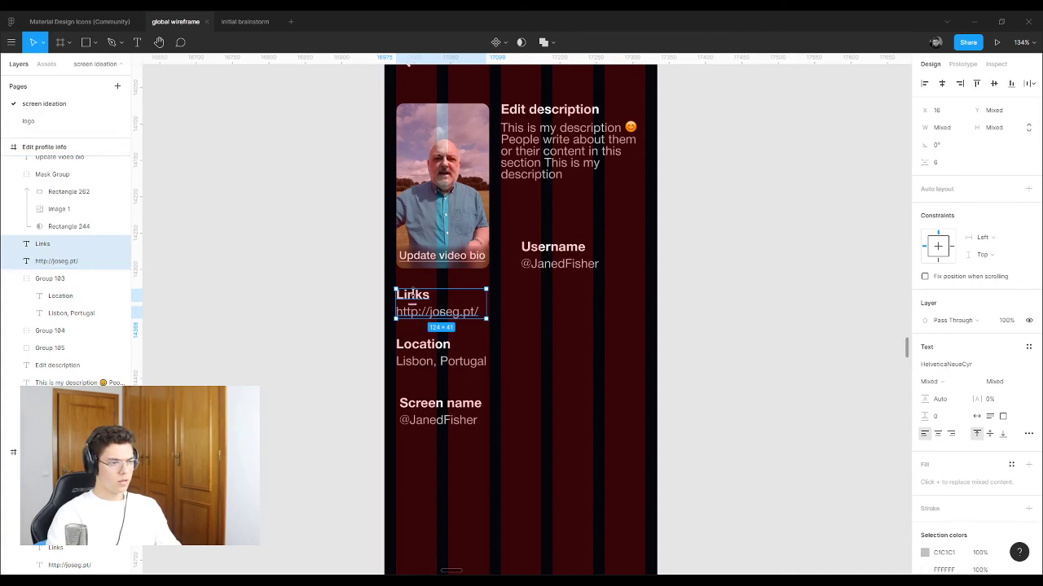
left_click_drag(417, 301, 541, 351)
left_click(548, 265)
left_click_drag(552, 263, 426, 305)
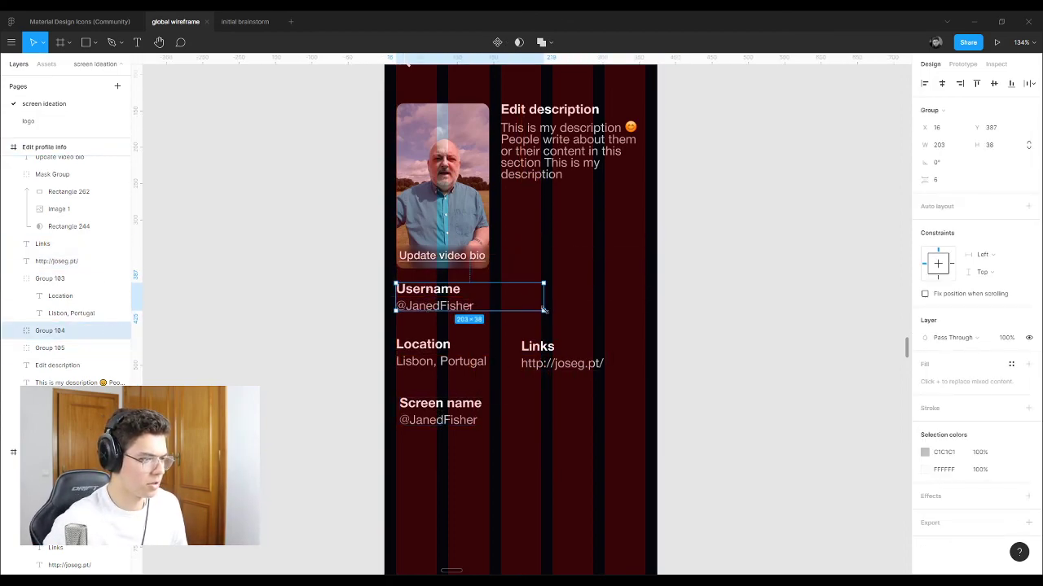
key("ctrl+shift+g")
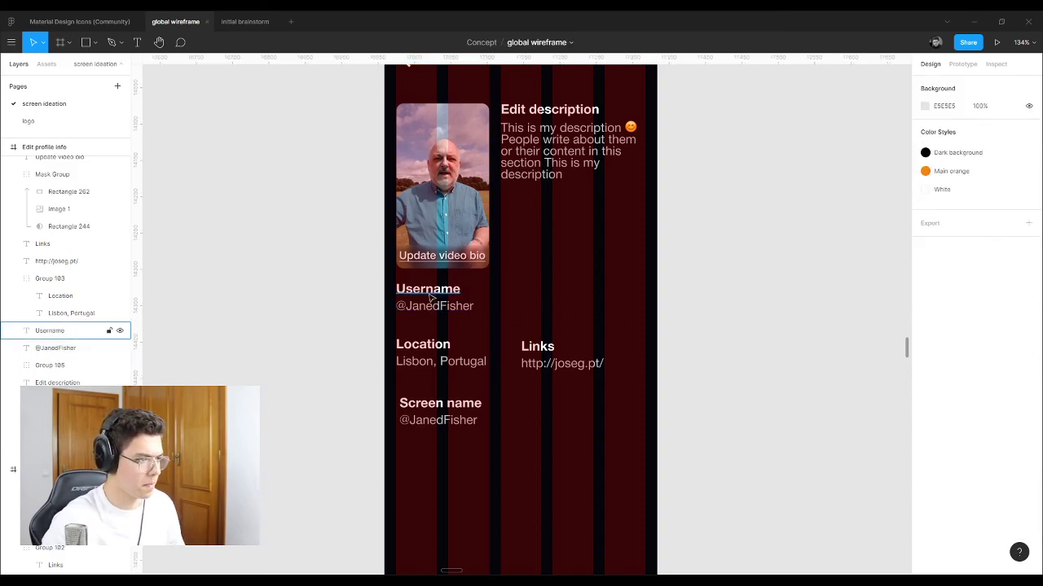
left_click_drag(542, 303, 545, 302)
left_click(545, 302)
left_click(452, 292)
left_click(514, 308)
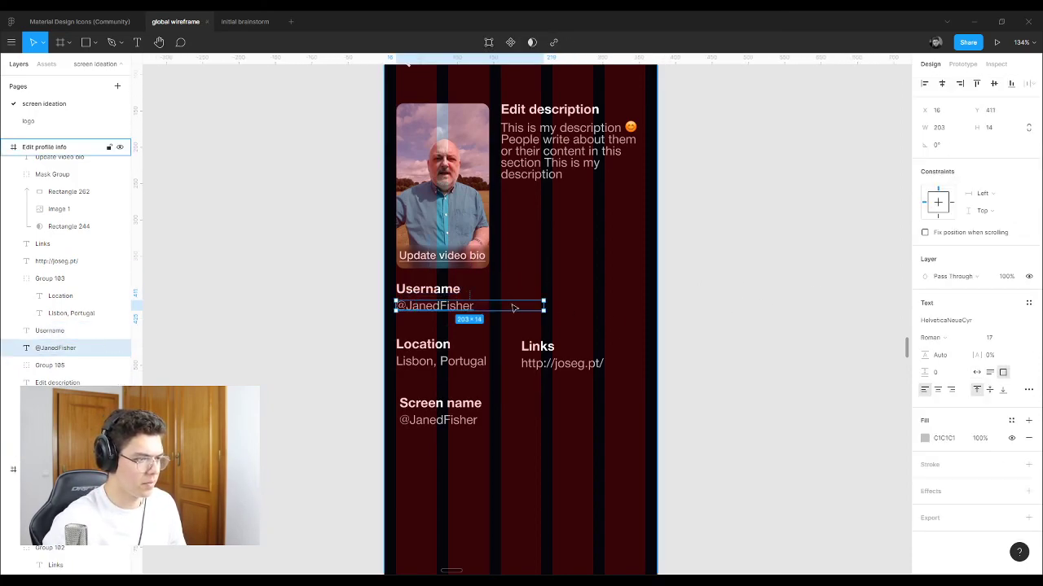
left_click(546, 308)
left_click(544, 308)
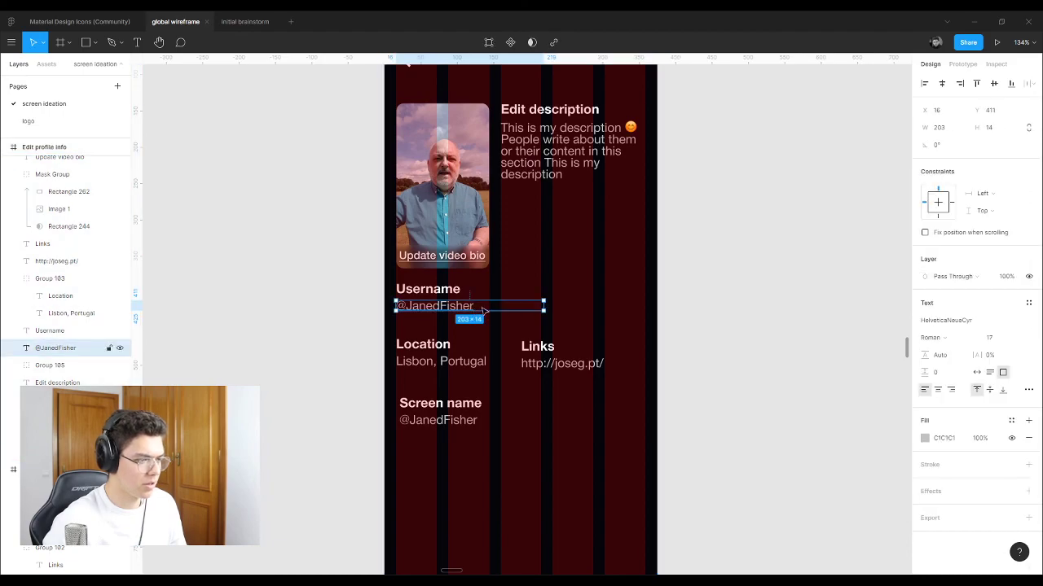
scroll(546, 308, "up", 8)
left_click_drag(605, 312, 485, 318)
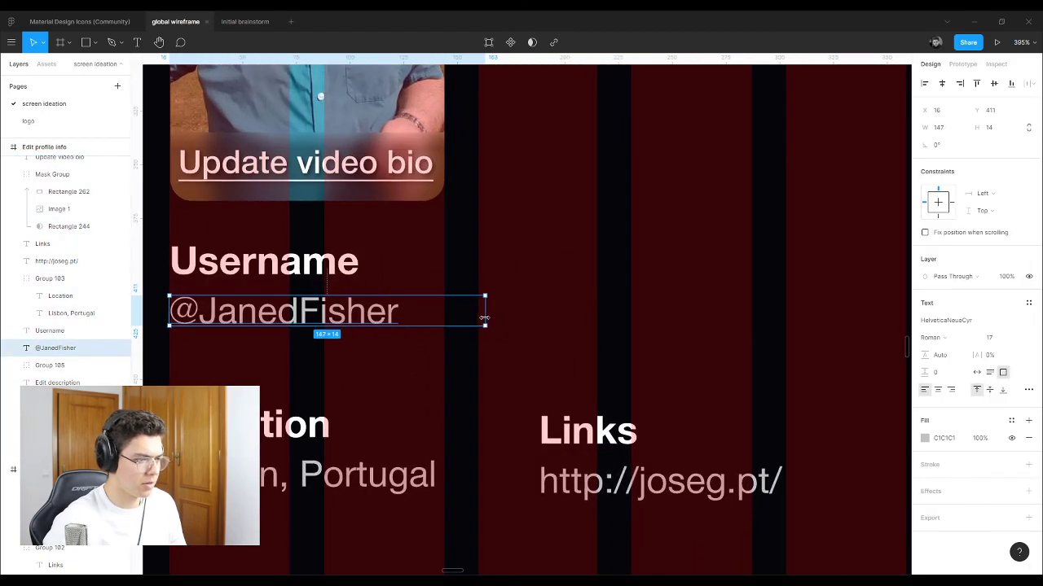
scroll(480, 317, "down", 5)
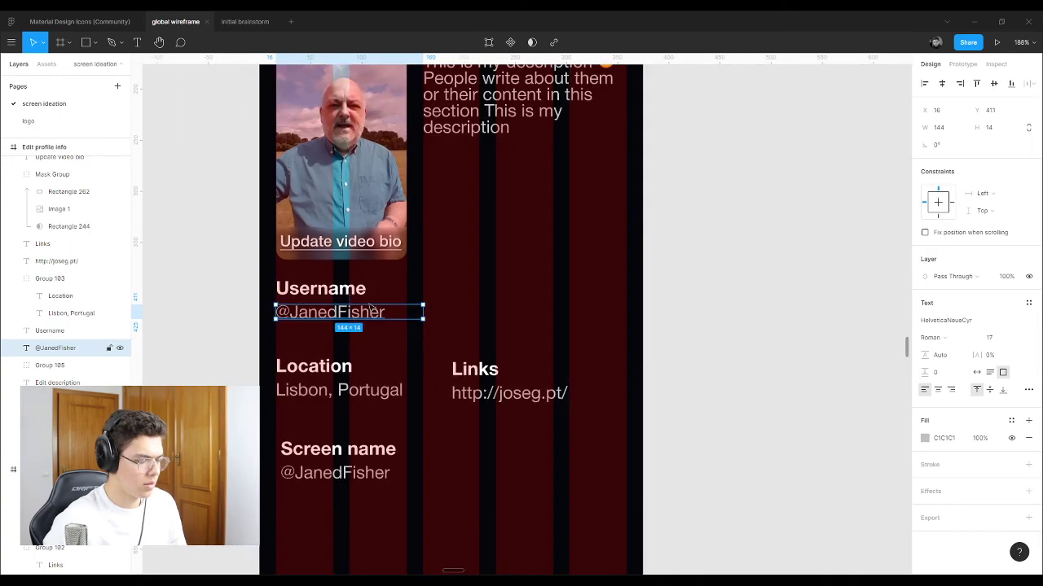
left_click(359, 292)
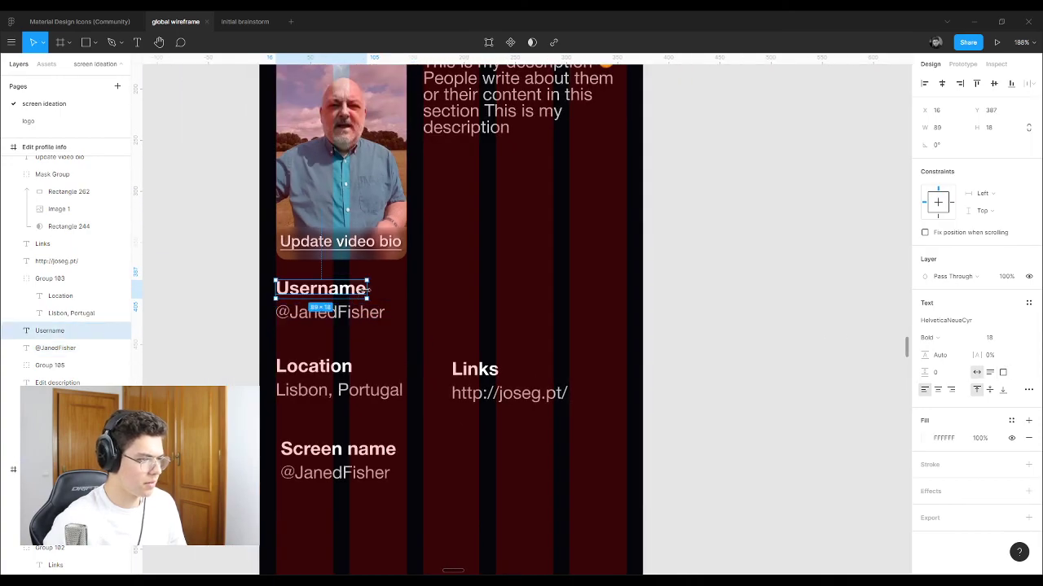
left_click(378, 317)
left_click(359, 291, "shift")
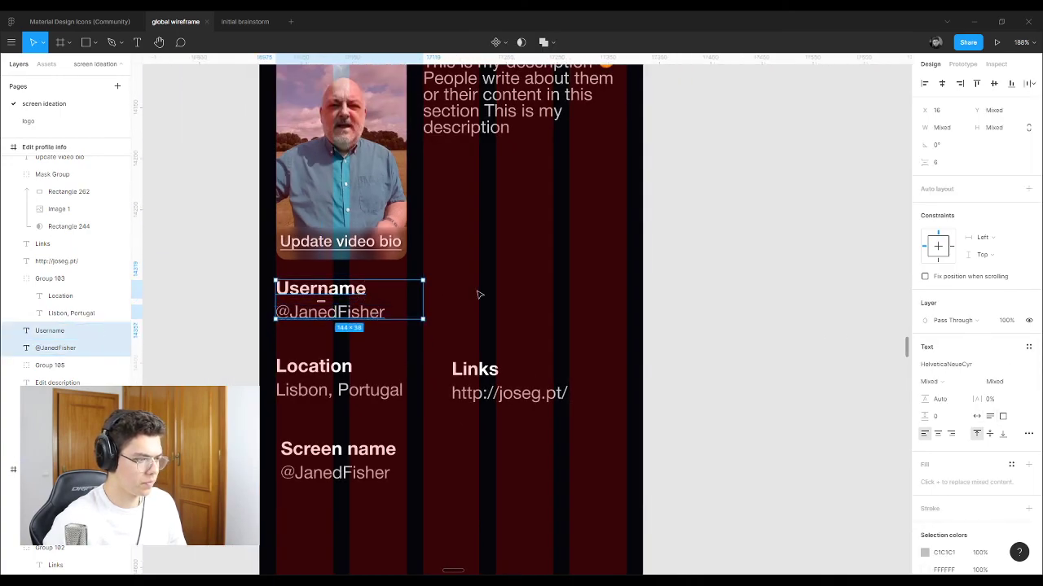
left_click(480, 295)
Step: Move the Screen name group beside Username and narrow its handle box to about 143 wide
left_click(334, 371)
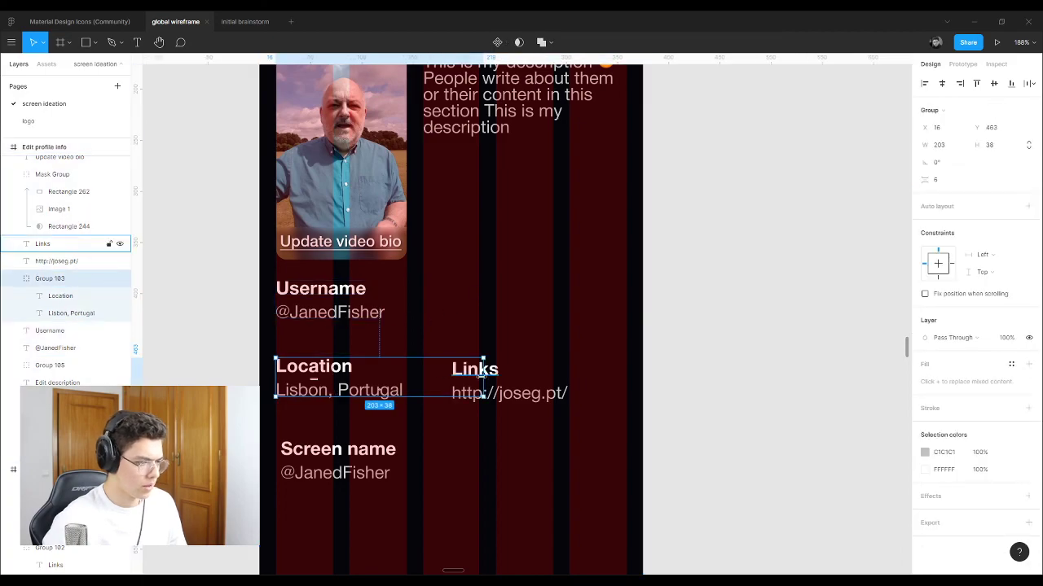
left_click(473, 457)
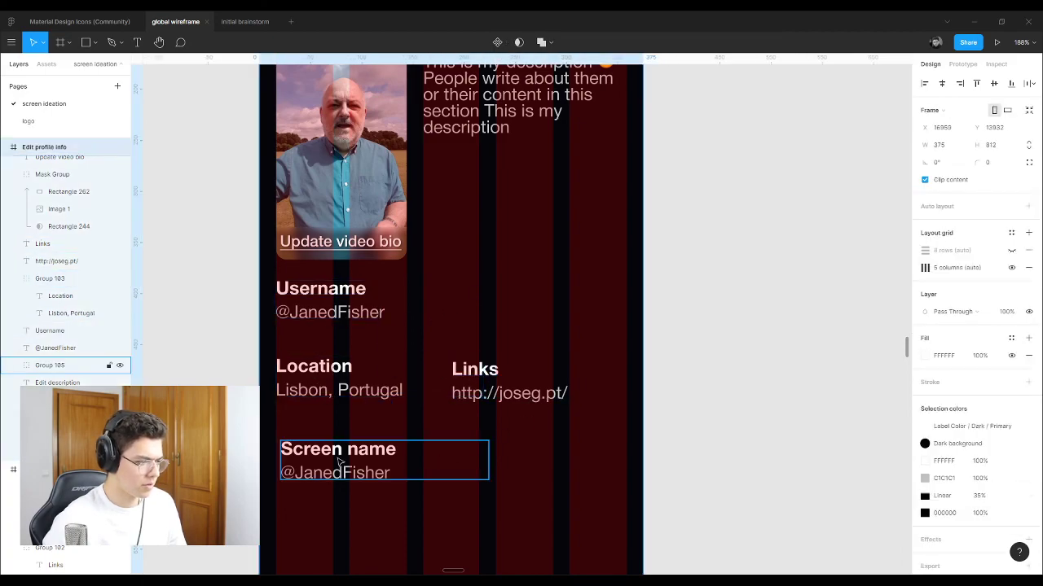
left_click_drag(339, 461, 536, 301)
left_click(600, 319)
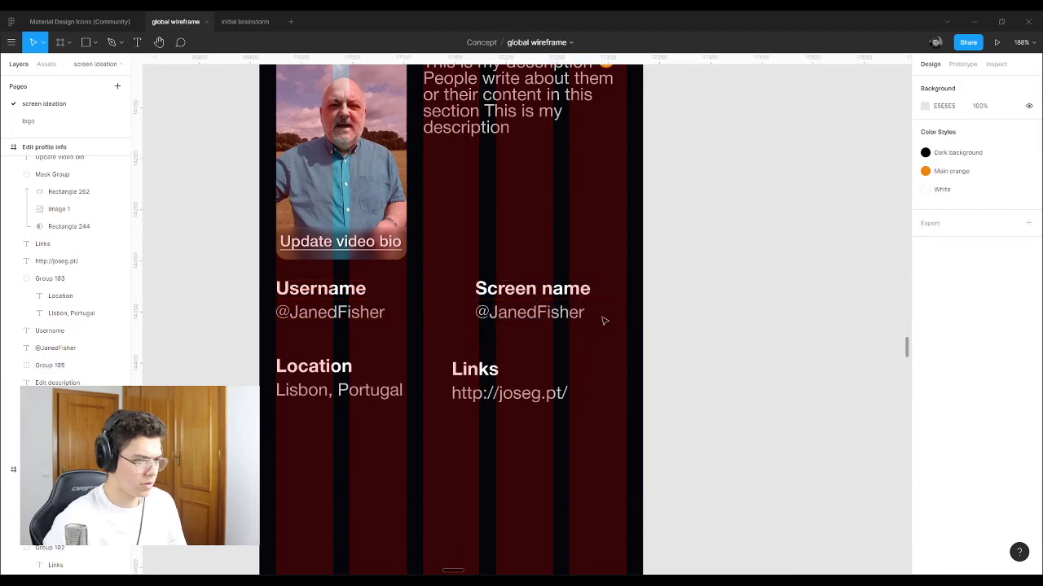
left_click(478, 286)
double_click(481, 311)
left_click_drag(681, 313, 627, 315)
left_click(576, 294)
left_click(697, 285)
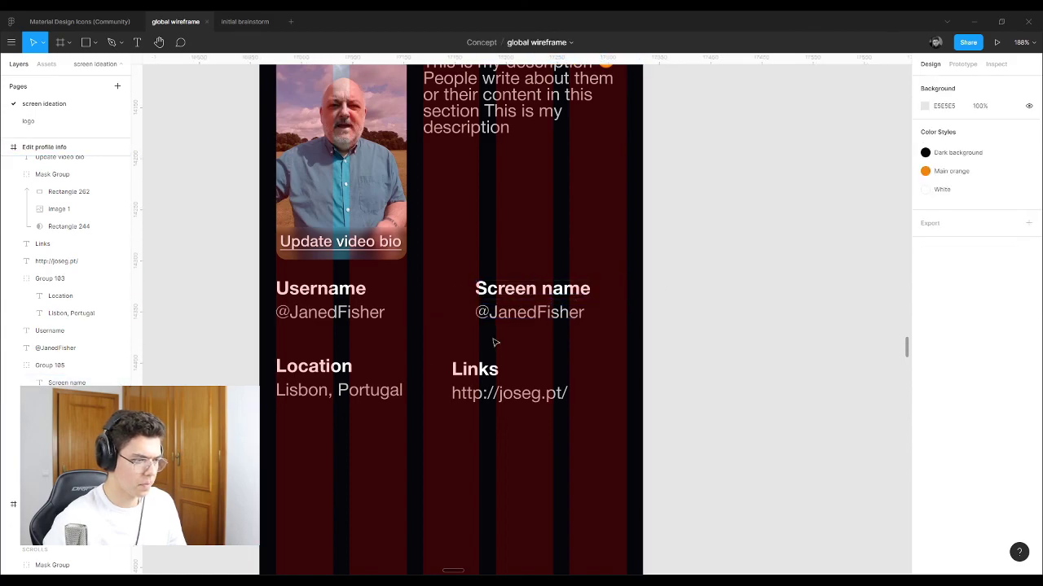
Step: Shift the Links block right and bring the Location block level with it
left_click(468, 369)
left_click(471, 383, "shift")
left_click_drag(473, 382, 490, 381)
left_click(320, 371)
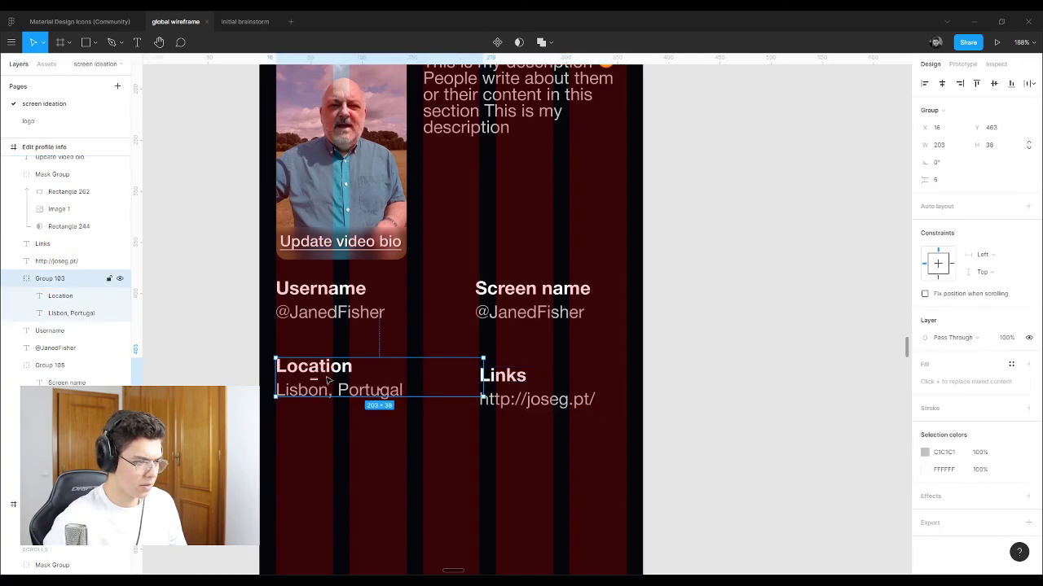
left_click(518, 381)
left_click(519, 399, "shift")
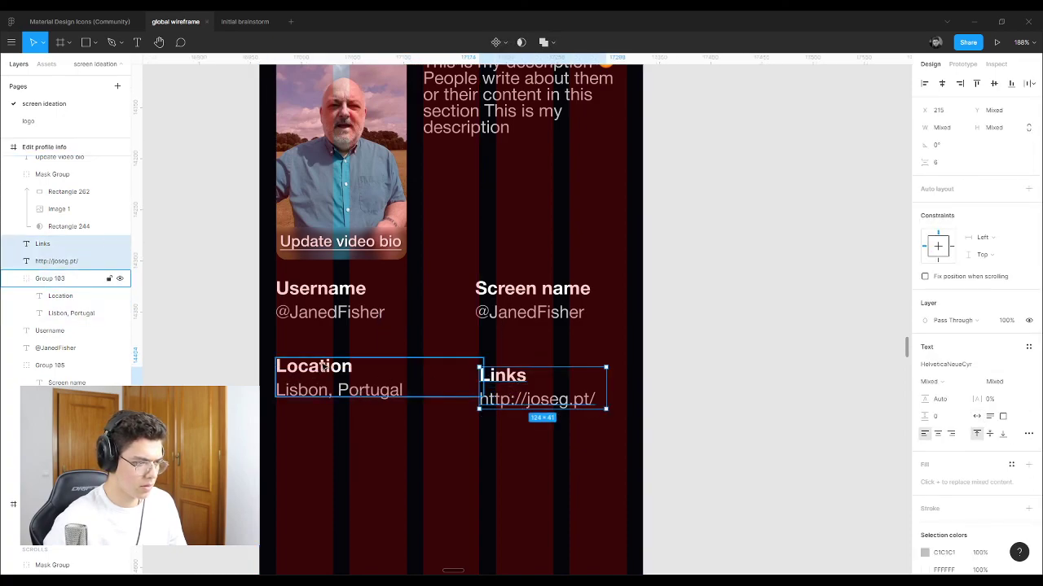
left_click(425, 392)
double_click(394, 394)
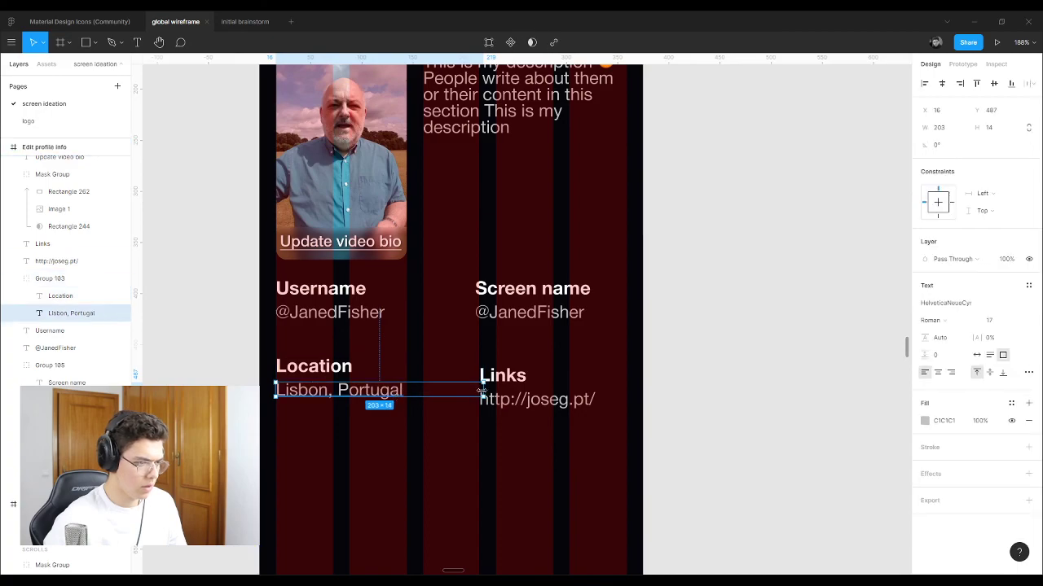
left_click(60, 296, "shift")
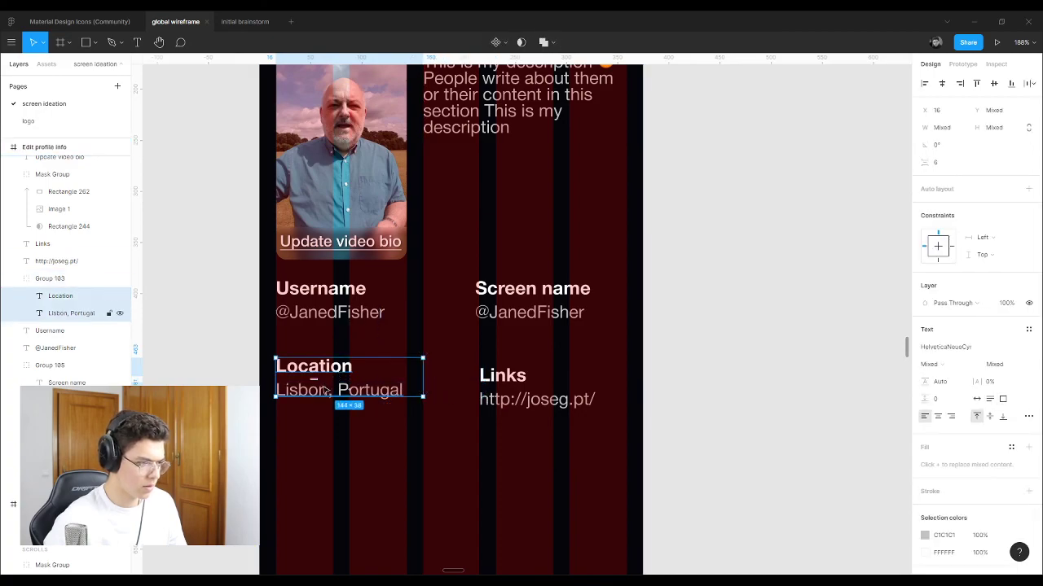
left_click_drag(323, 396, 325, 409)
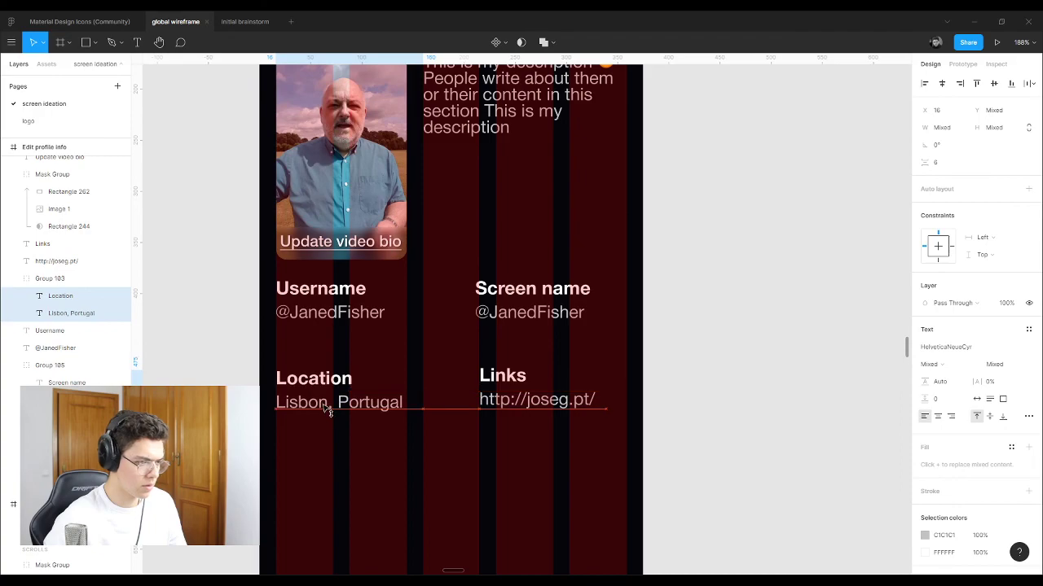
Step: Hide the red column layout grid on the Edit profile info frame
scroll(414, 369, "down", 3)
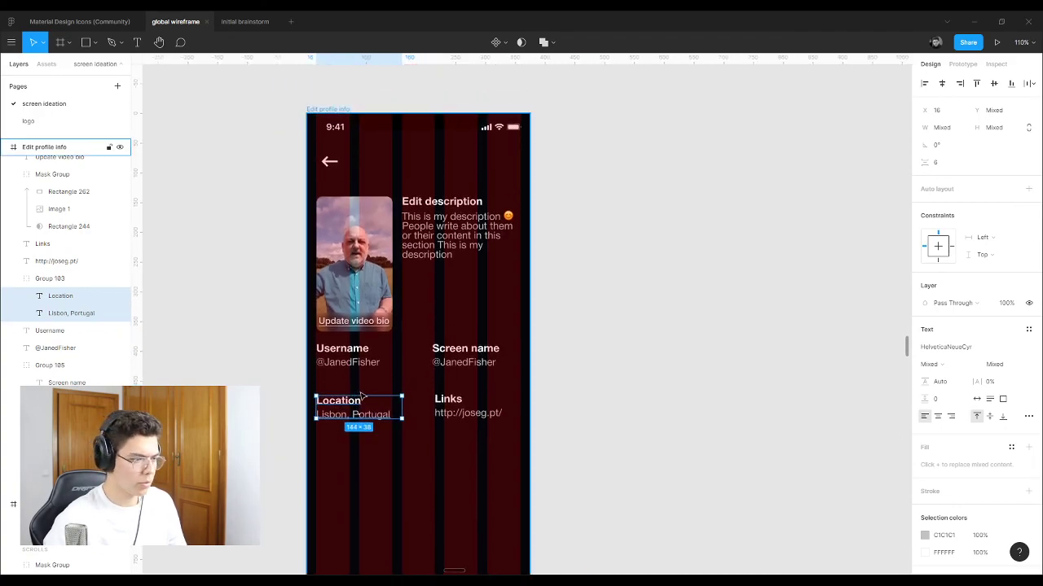
scroll(362, 393, "up", 1)
scroll(334, 93, "up", 1)
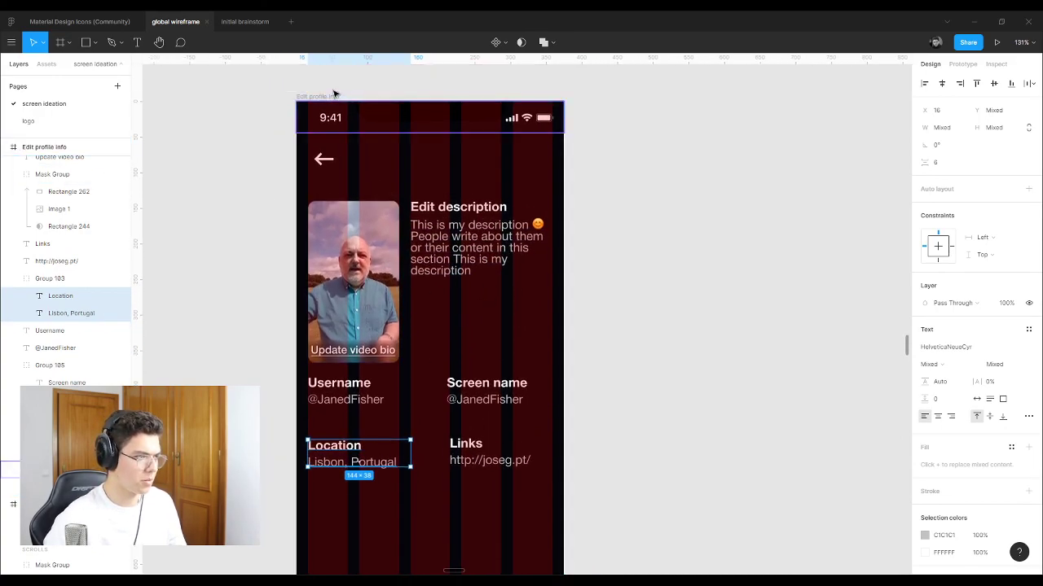
left_click(325, 97)
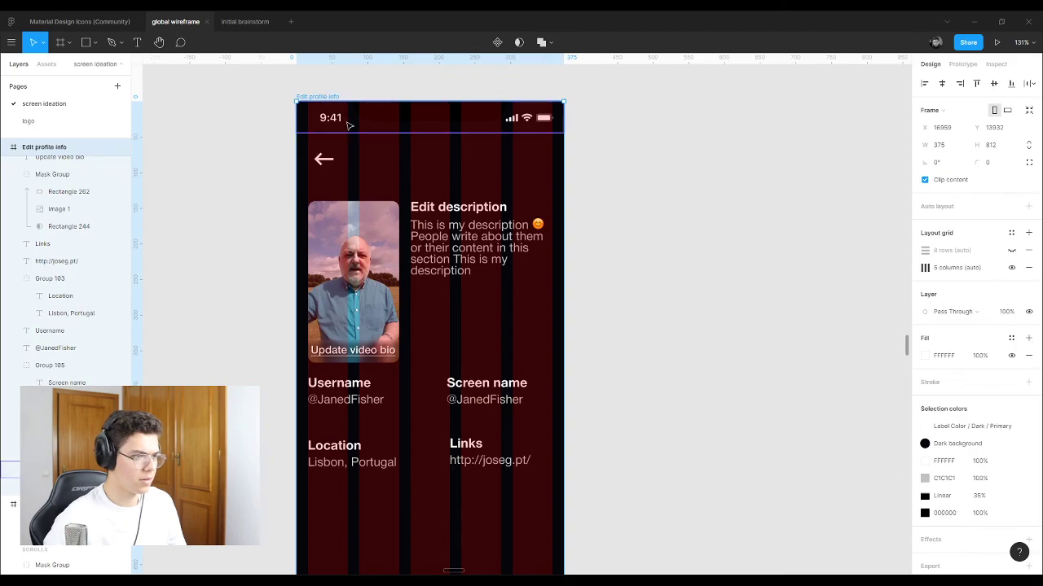
left_click(1012, 267)
left_click(284, 421)
scroll(433, 343, "down", 4)
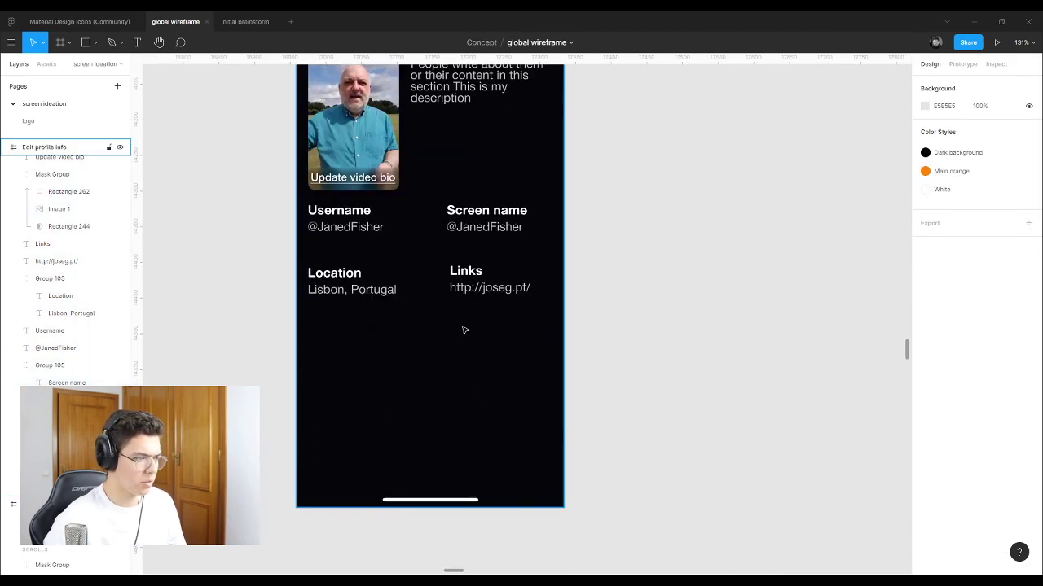
scroll(465, 330, "up", 1)
left_click_drag(574, 363, 353, 295)
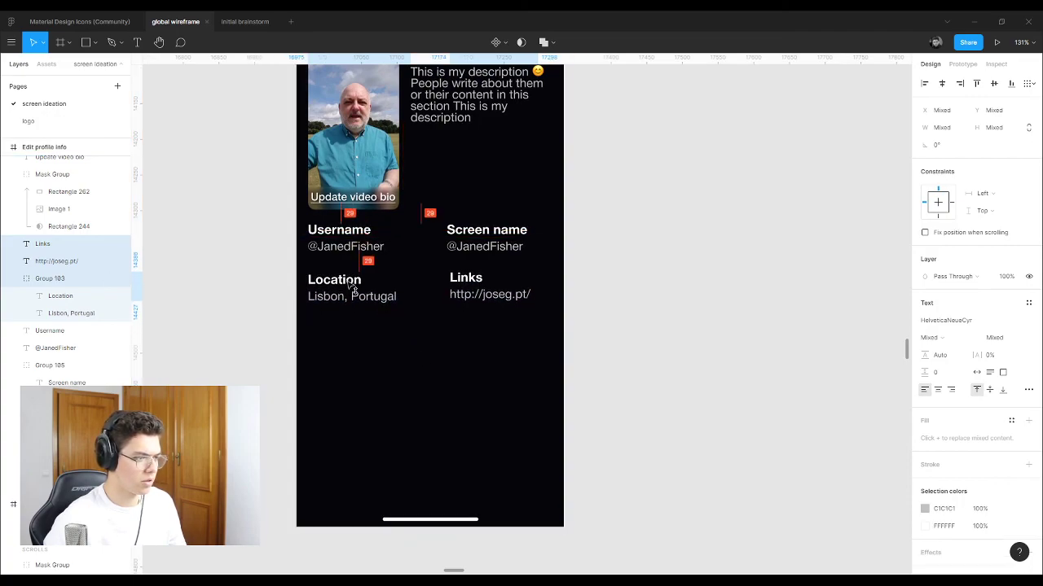
left_click(994, 83)
key("ctrl+z")
left_click(433, 275)
left_click(469, 281)
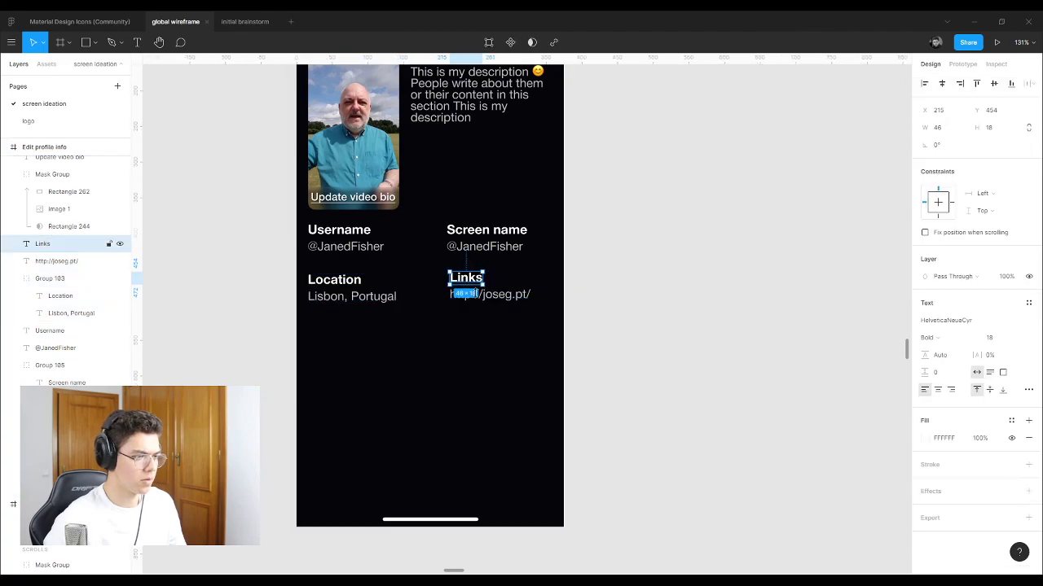
left_click(475, 294, "shift")
key("ctrl+g")
Step: Move the Username, Screen name, Location and Links rows about 20 px lower
left_click(344, 285, "shift")
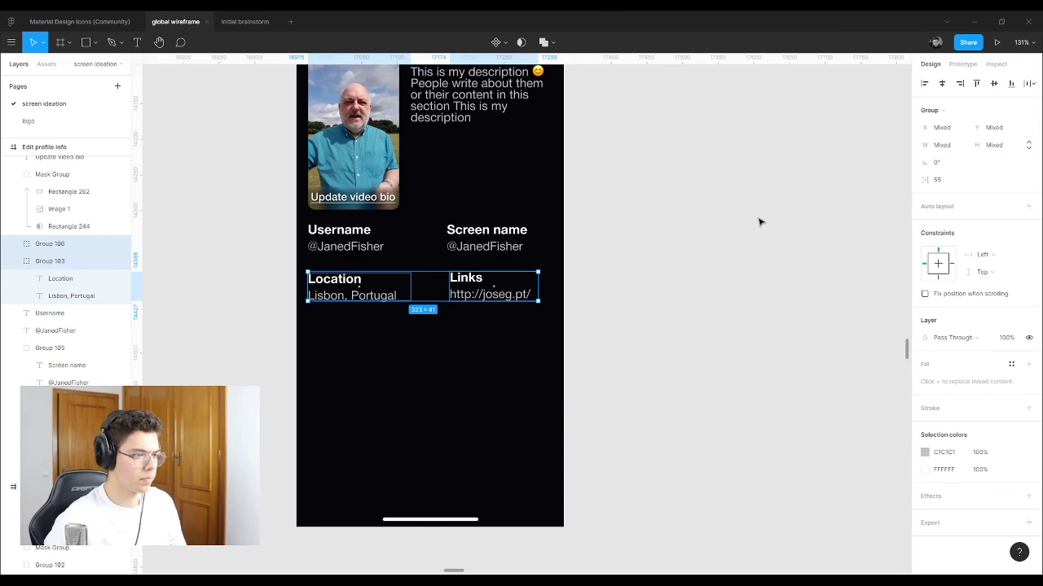
left_click(761, 221)
left_click(377, 282)
left_click(476, 280, "shift")
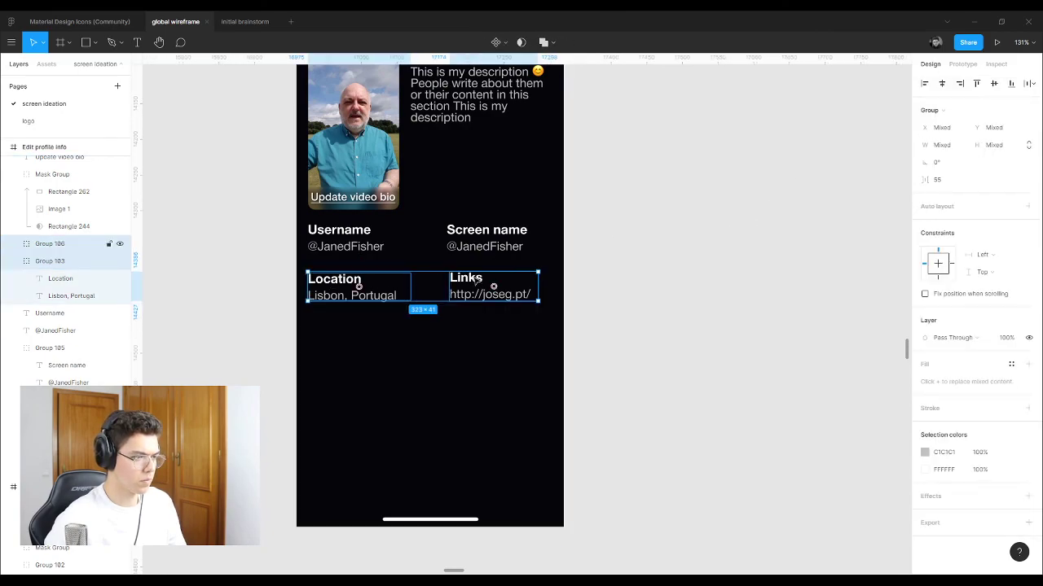
left_click(334, 238)
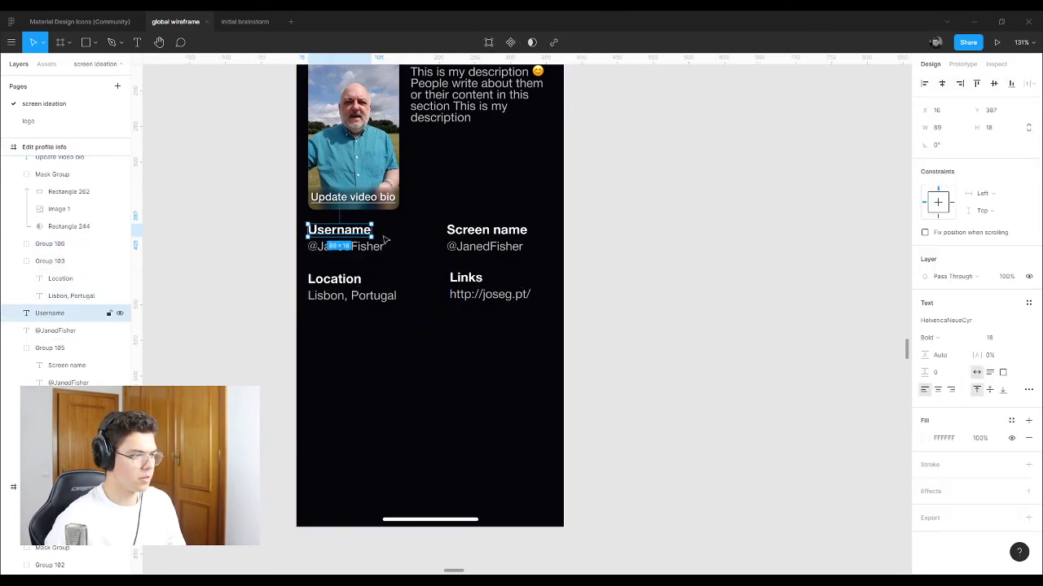
left_click_drag(582, 228, 315, 312)
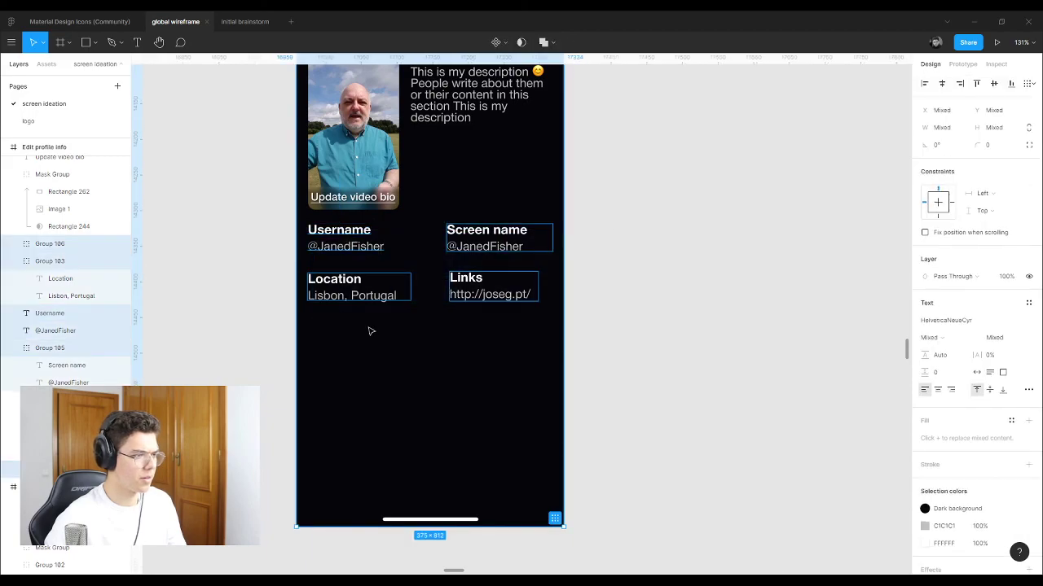
left_click_drag(345, 243, 346, 260)
left_click(540, 246)
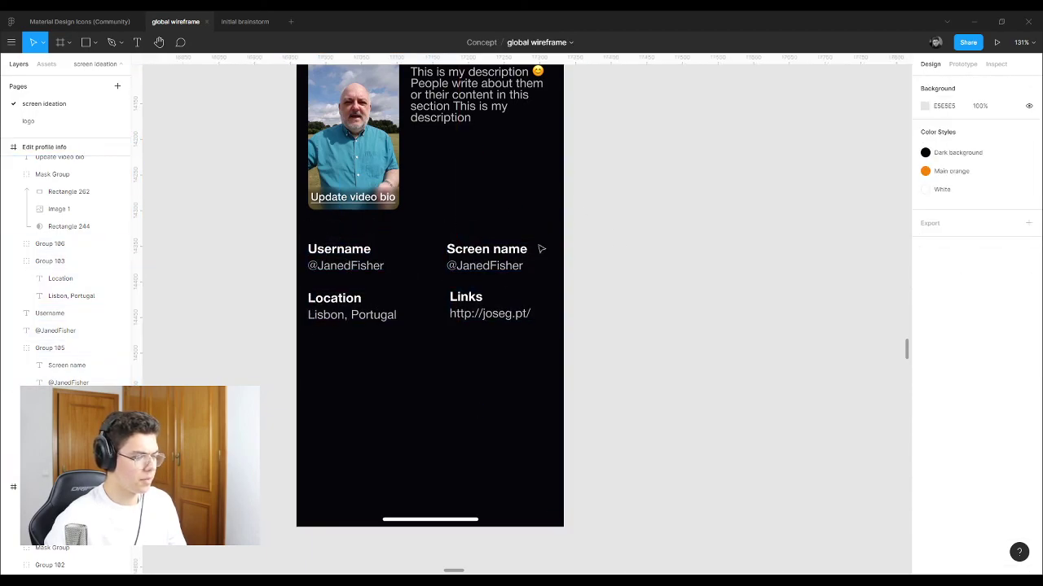
scroll(448, 298, "up", 3)
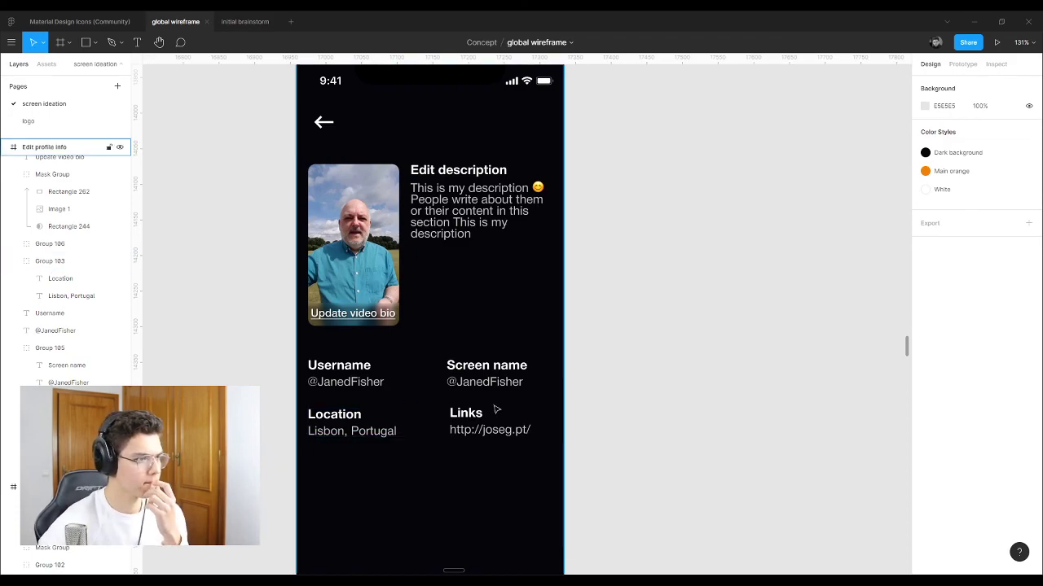
scroll(495, 410, "up", 1)
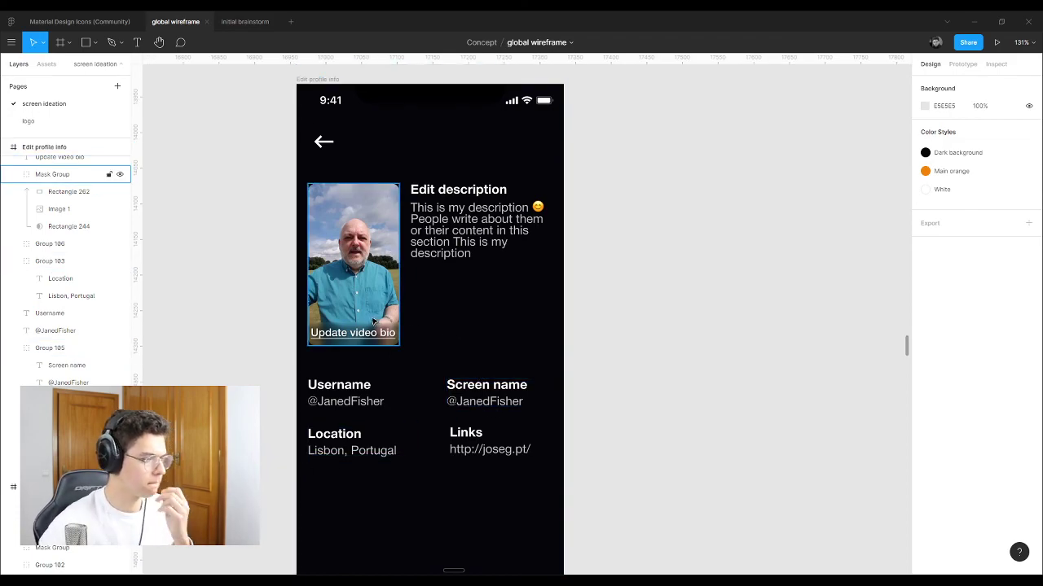
Step: Move the Edit description section below Location and widen its text box to 308 px
left_click(492, 214)
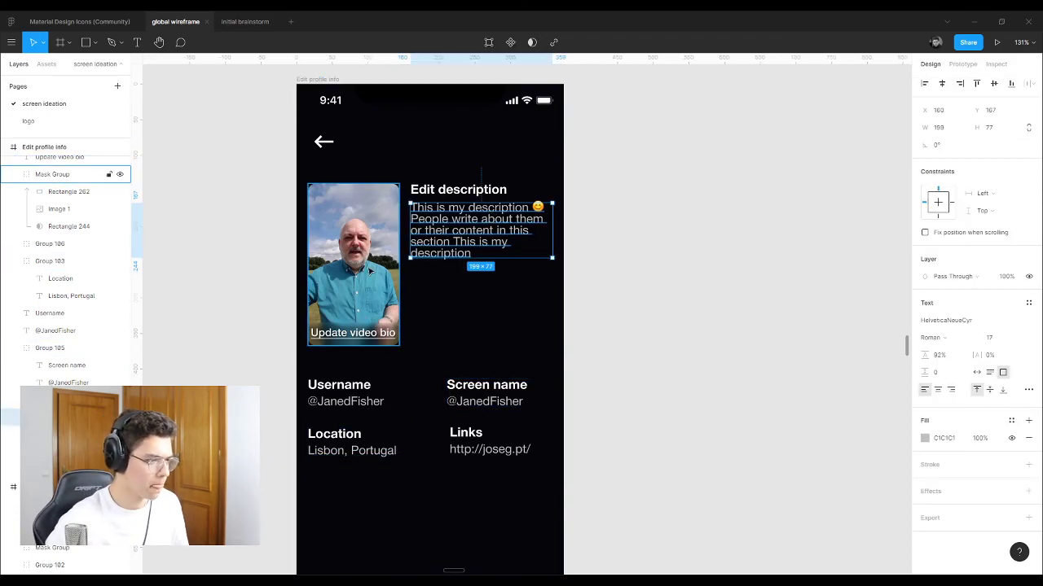
scroll(460, 236, "down", 5)
left_click(446, 99, "shift")
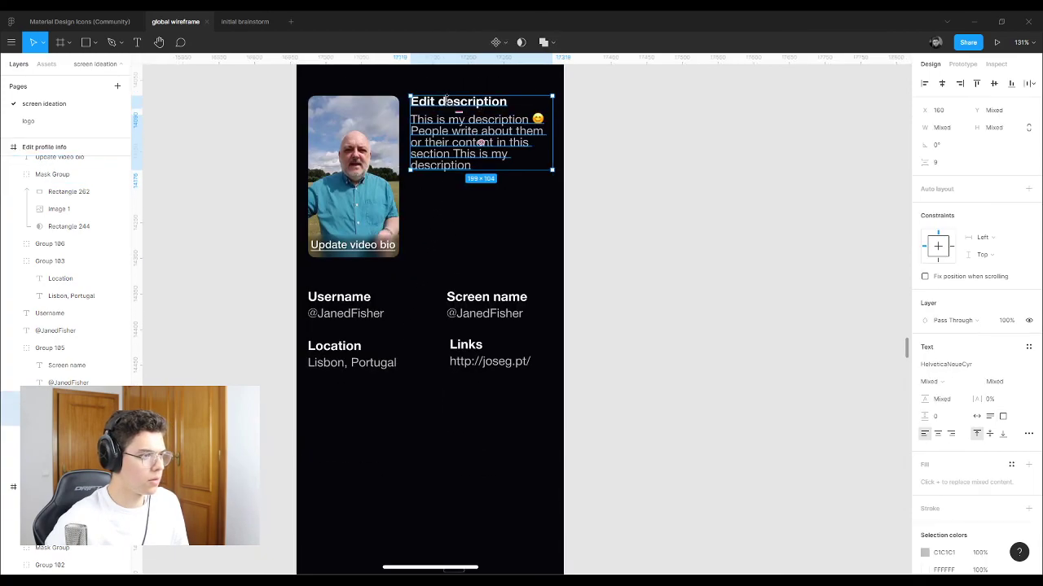
left_click_drag(461, 135, 358, 430)
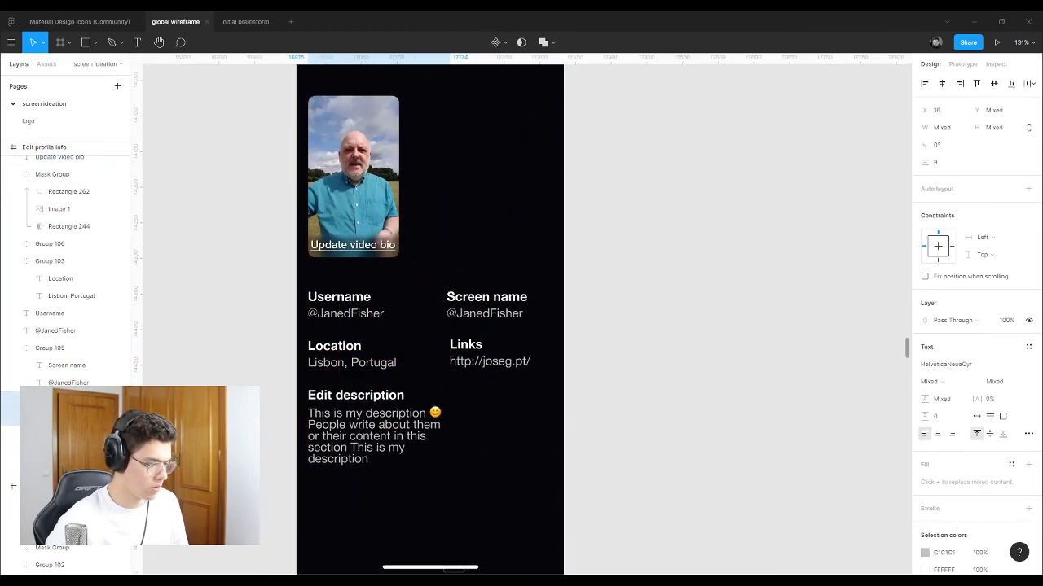
key("Escape")
left_click(433, 436)
left_click_drag(473, 432, 530, 433)
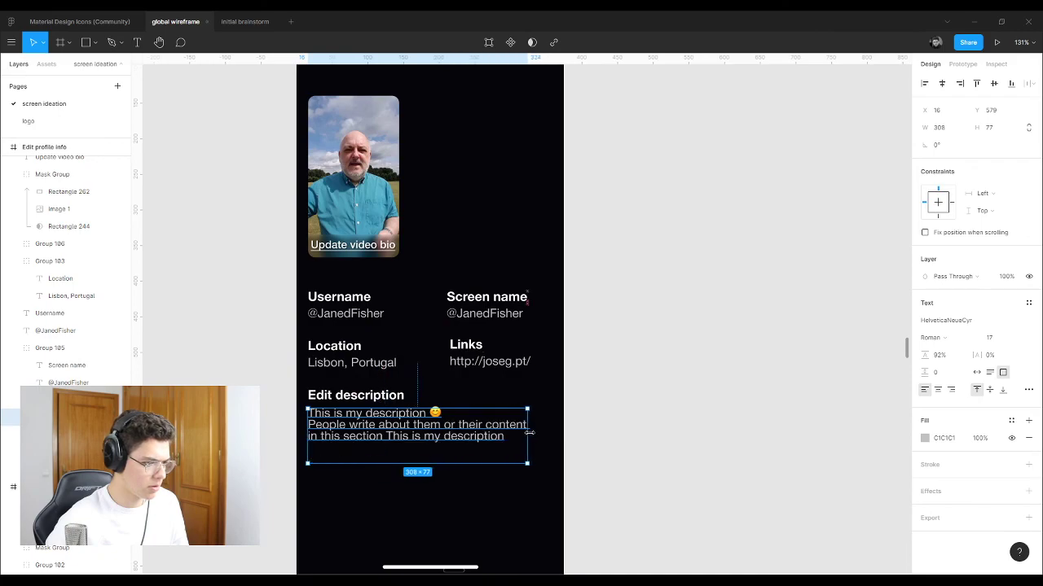
left_click_drag(417, 464, 418, 447)
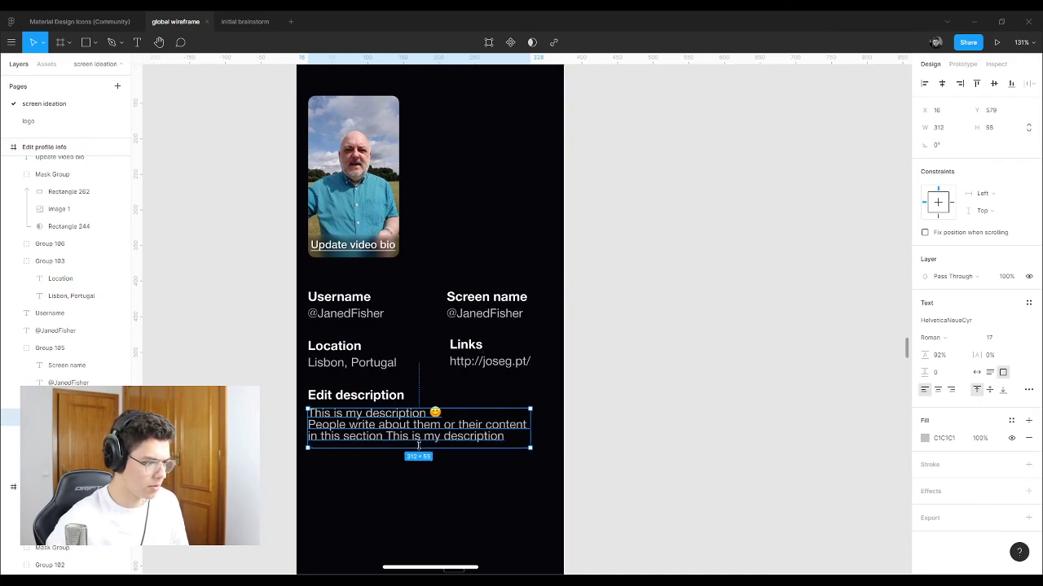
left_click(603, 398)
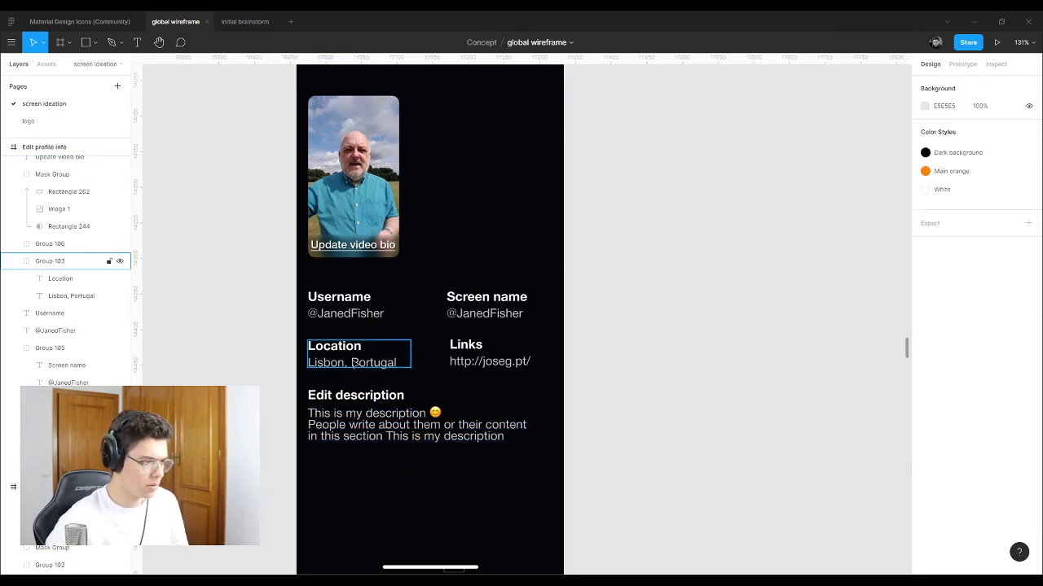
Step: Reorder so Edit description sits under Username, above Location and Links; shift the video preview
left_click(342, 368)
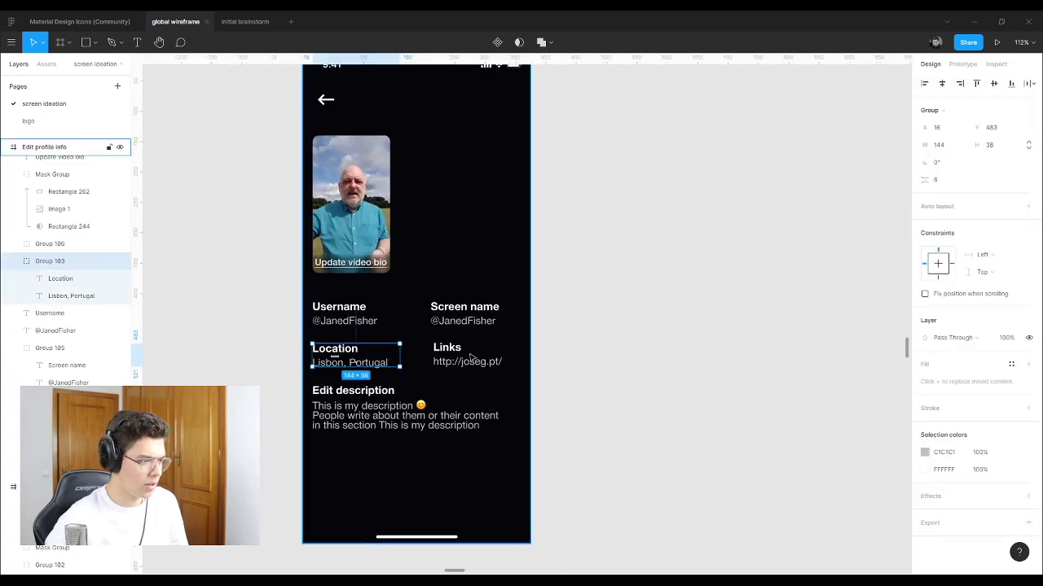
left_click(464, 356, "shift")
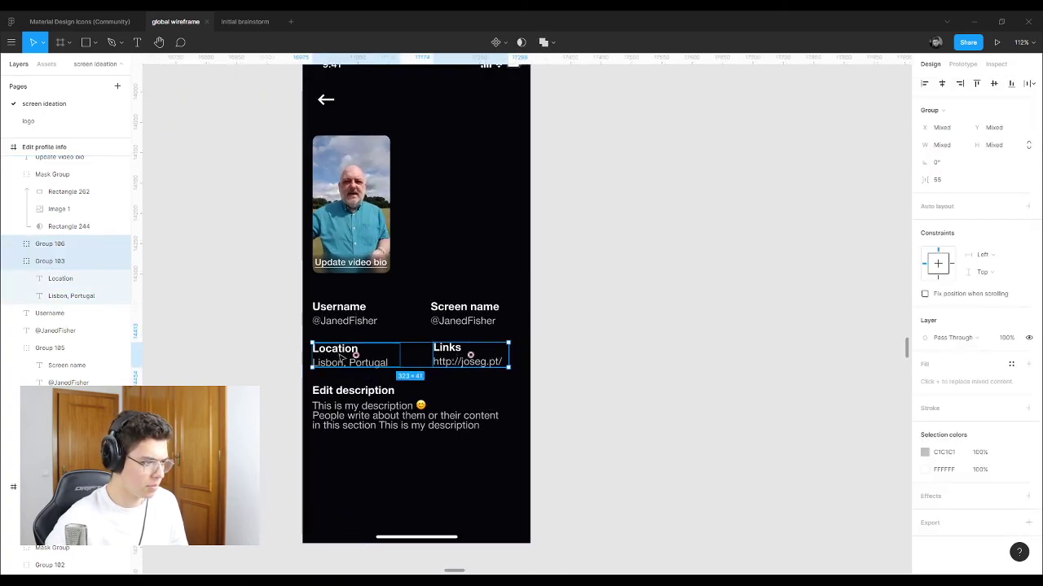
left_click_drag(341, 357, 346, 461)
left_click(360, 423, "shift")
left_click(352, 391, "shift")
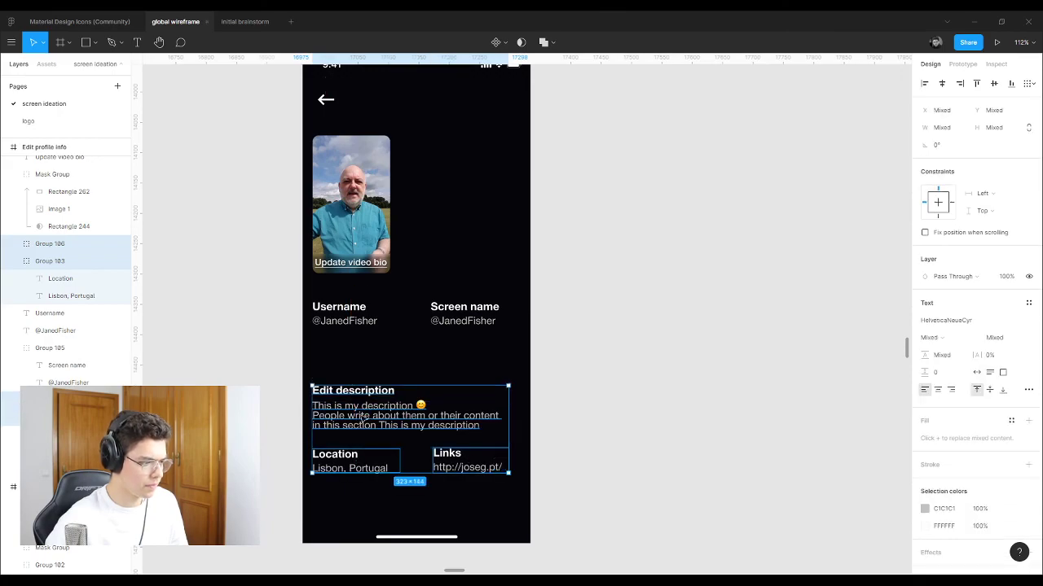
left_click_drag(363, 420, 366, 383)
left_click(581, 366)
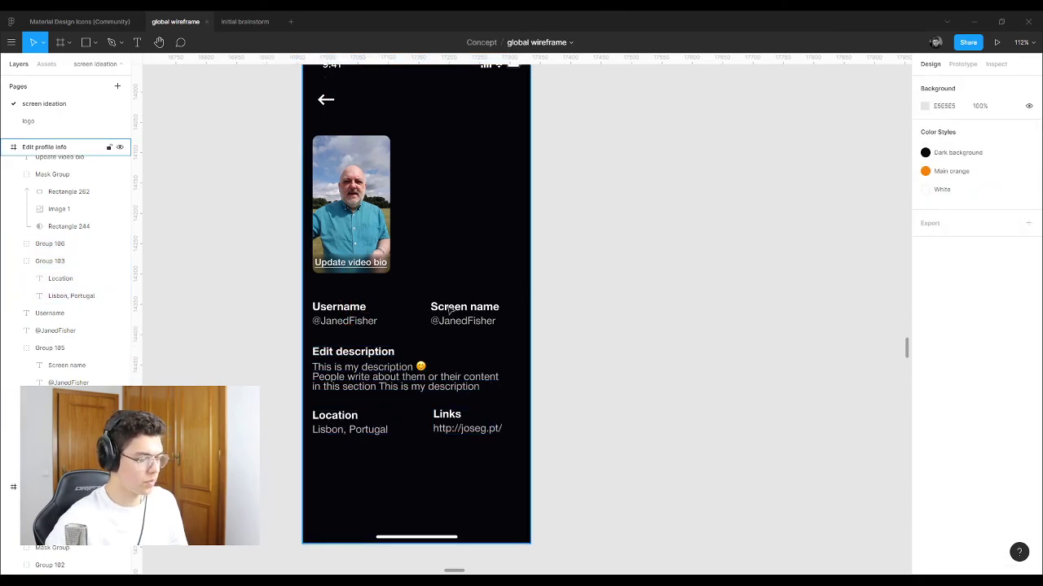
left_click_drag(352, 217, 405, 192)
Step: Place the Update video bio caption on the video's bottom edge and centre both near the top
double_click(420, 243)
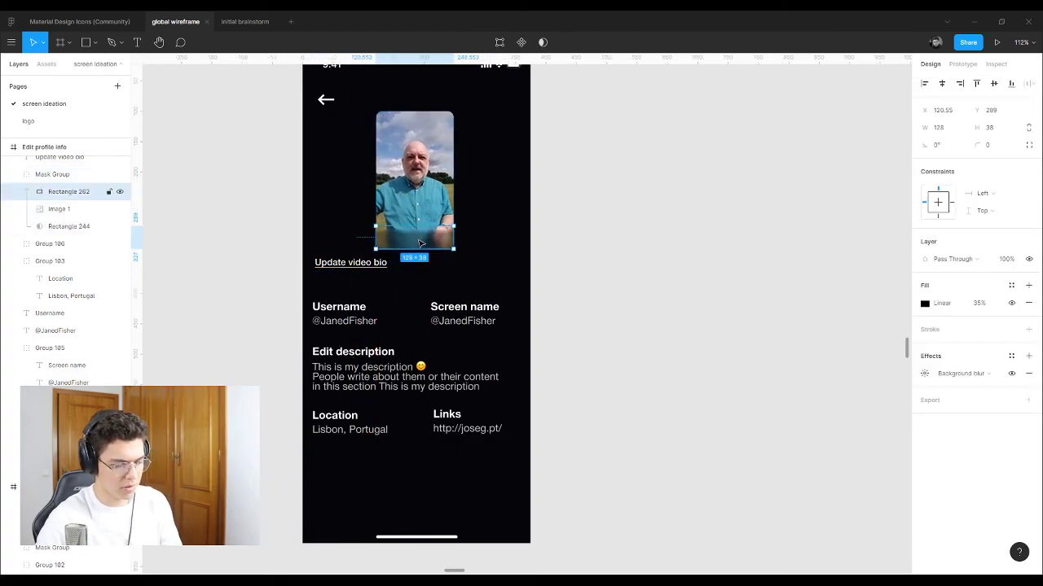
left_click_drag(352, 267, 416, 263)
left_click(425, 207, "shift")
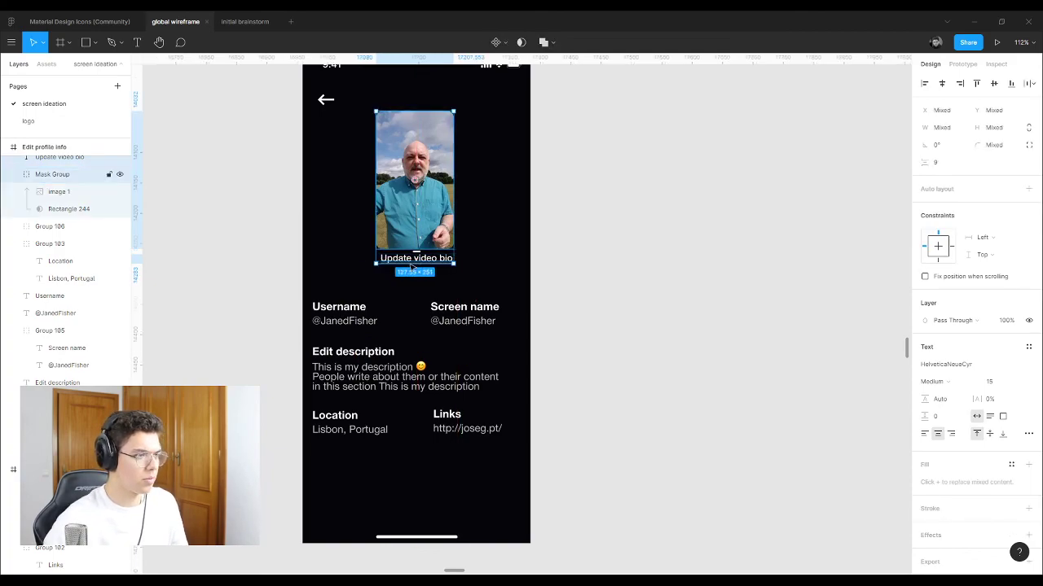
scroll(440, 236, "down", 8)
scroll(479, 260, "down", 10)
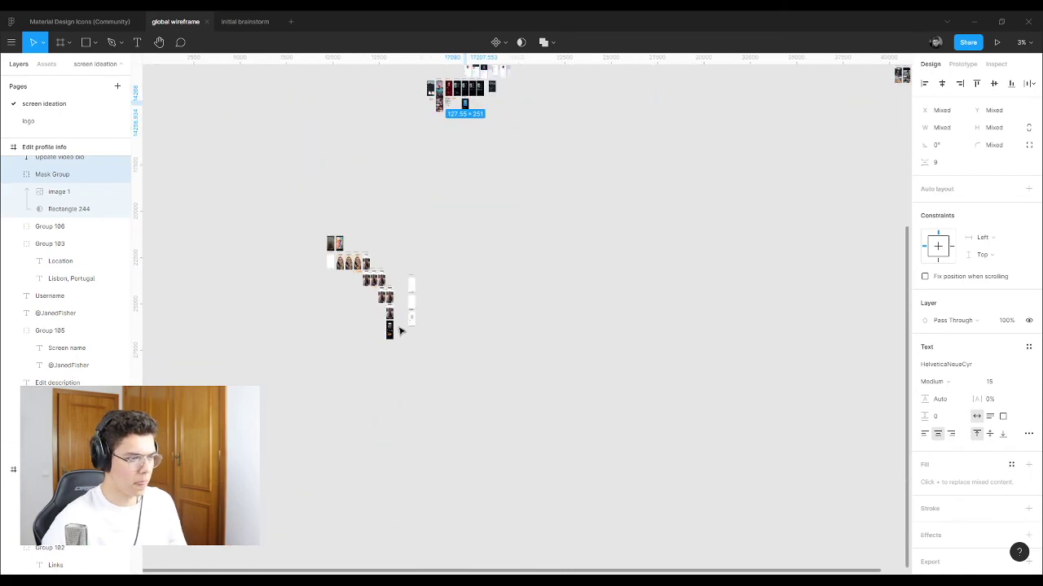
scroll(399, 331, "up", 15)
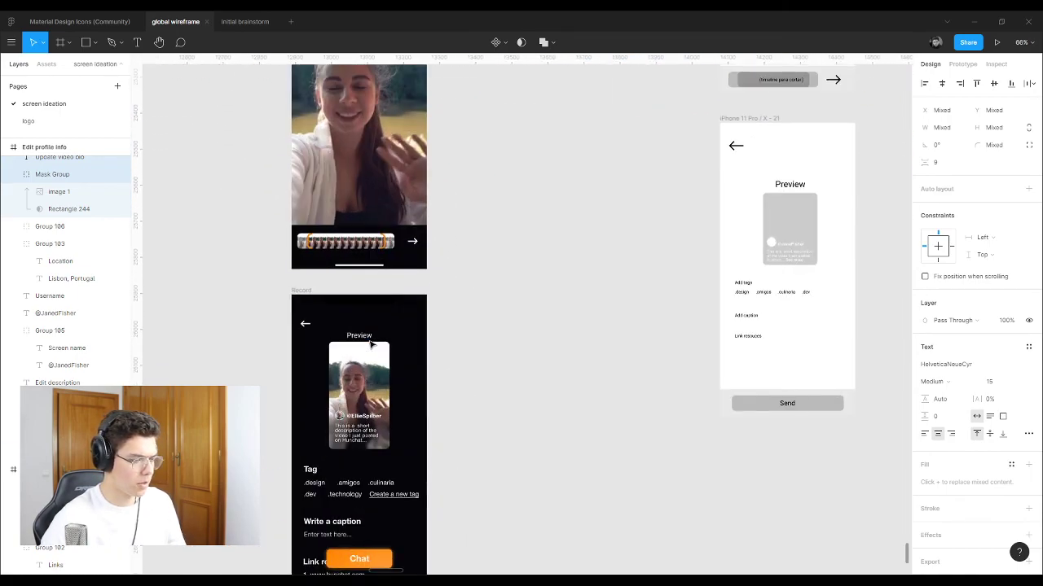
scroll(326, 383, "down", 10)
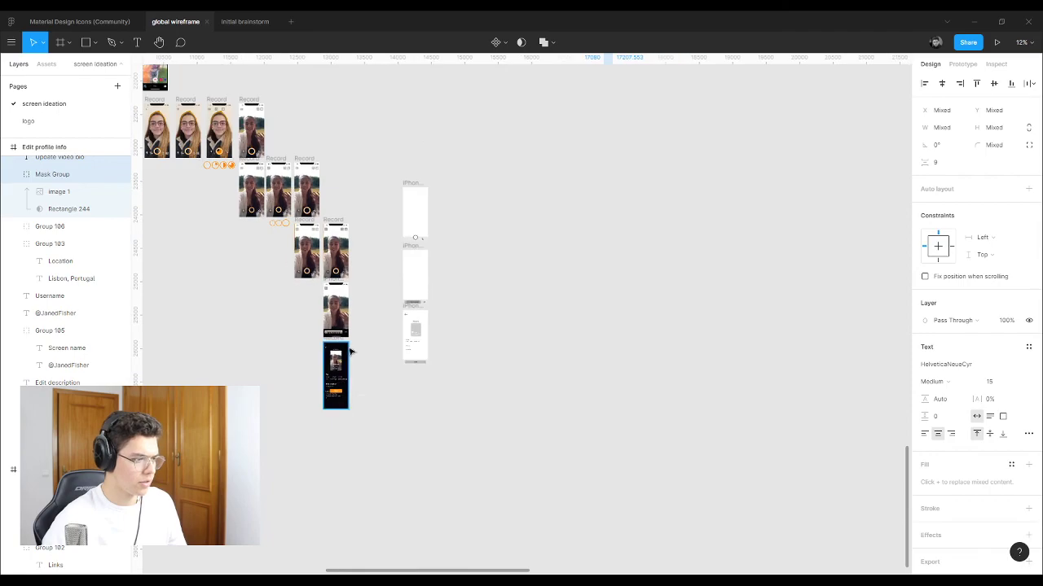
left_click_drag(347, 347, 396, 127)
key("shift+2")
Step: Move the description, Location and Links field block up about 20 px
left_click(707, 259)
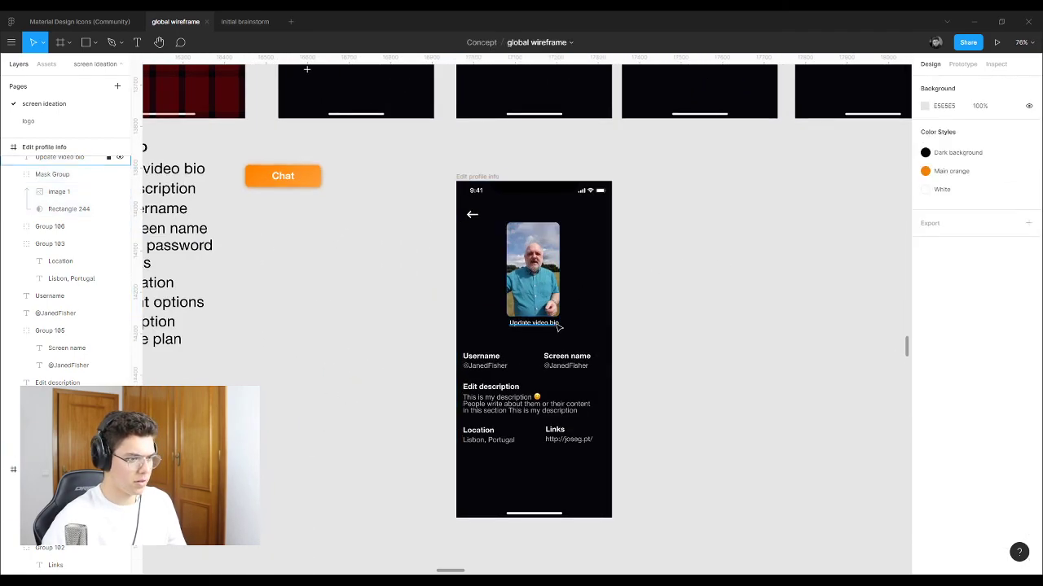
left_click_drag(357, 384, 660, 417)
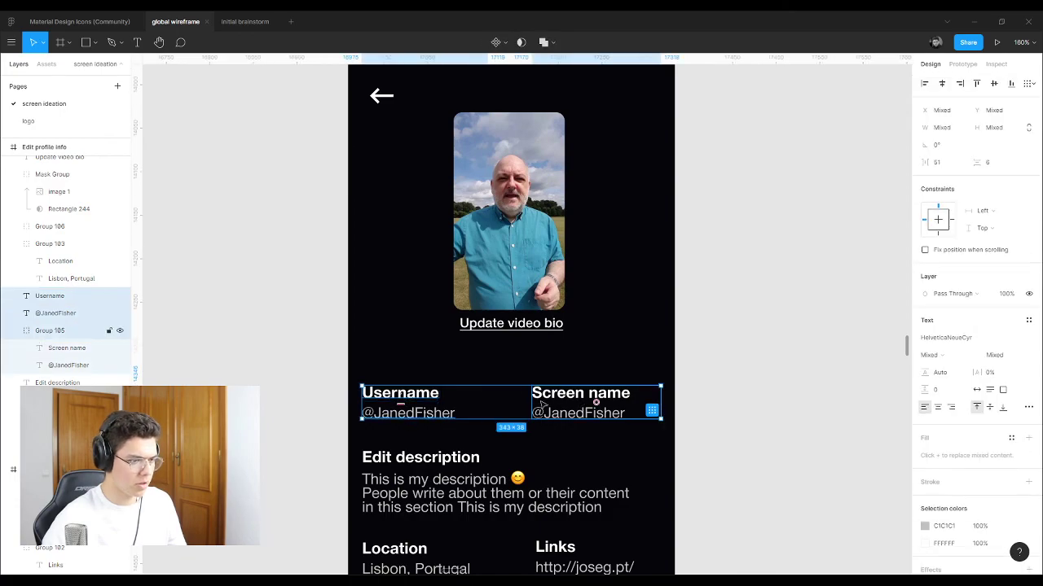
scroll(566, 335, "down", 2)
left_click(566, 335, "shift")
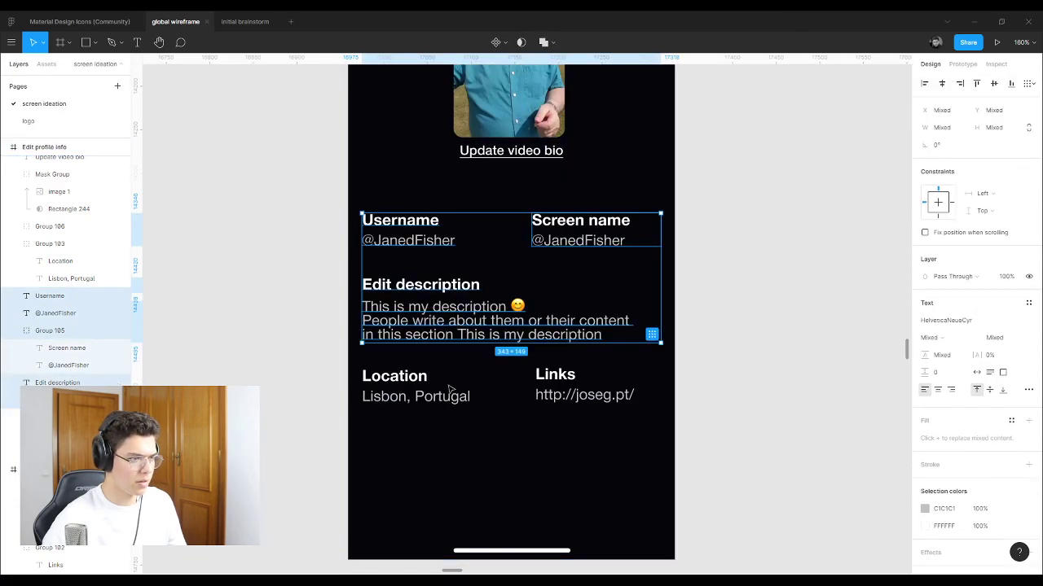
left_click(418, 383, "shift")
left_click(570, 386, "shift")
left_click_drag(569, 386, 569, 370)
left_click(731, 327)
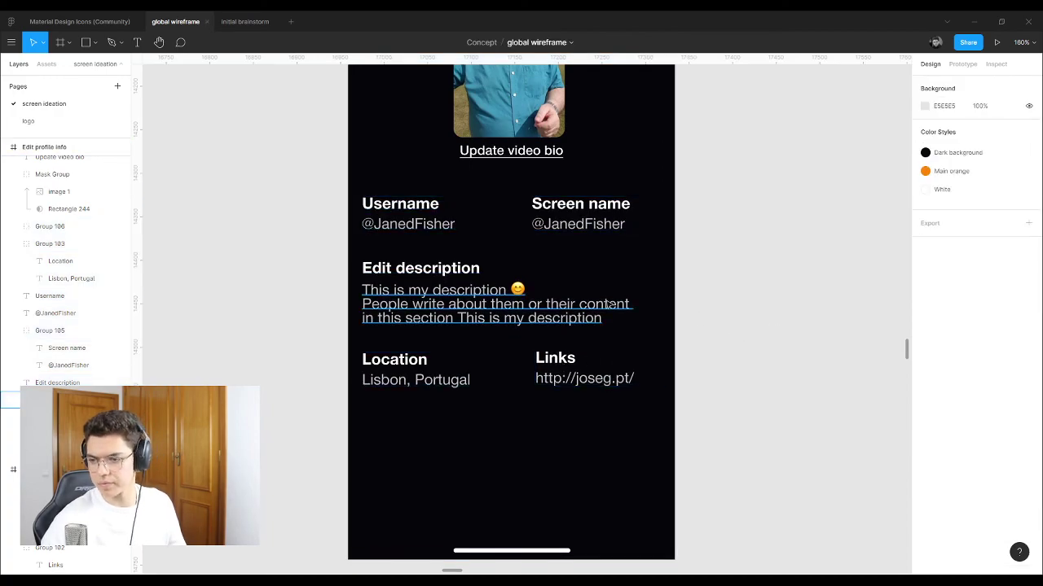
Step: Nudge the Location and Links rows down slightly
scroll(516, 306, "down", 5)
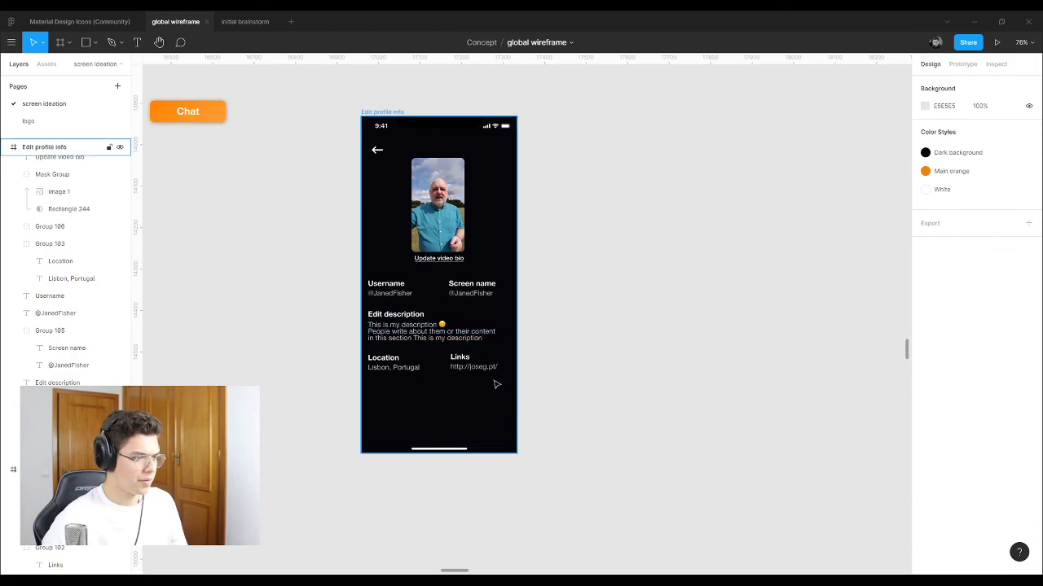
left_click(464, 365)
left_click(401, 367, "shift")
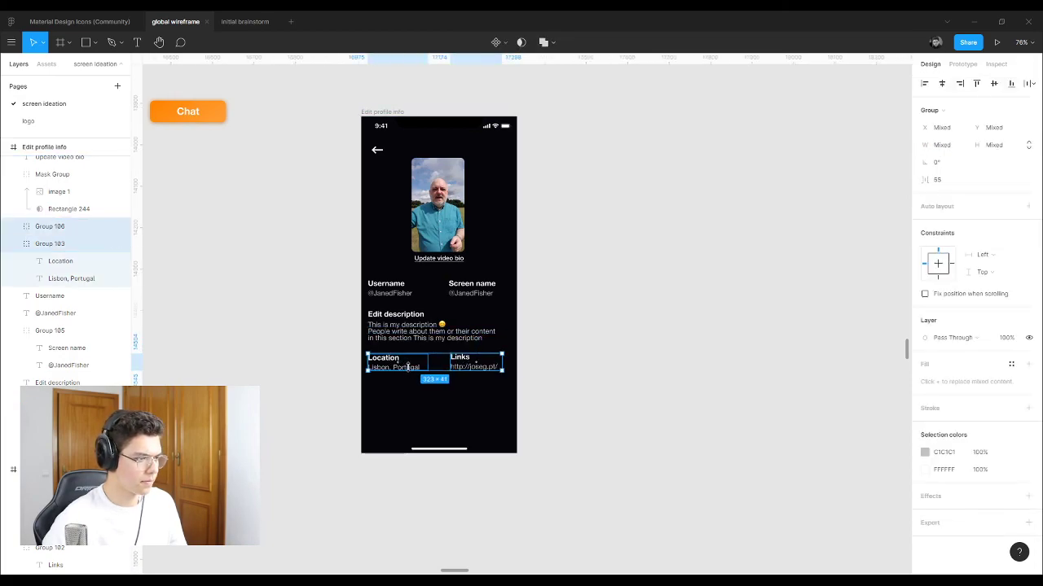
left_click_drag(413, 363, 413, 366)
scroll(413, 367, "up", 5)
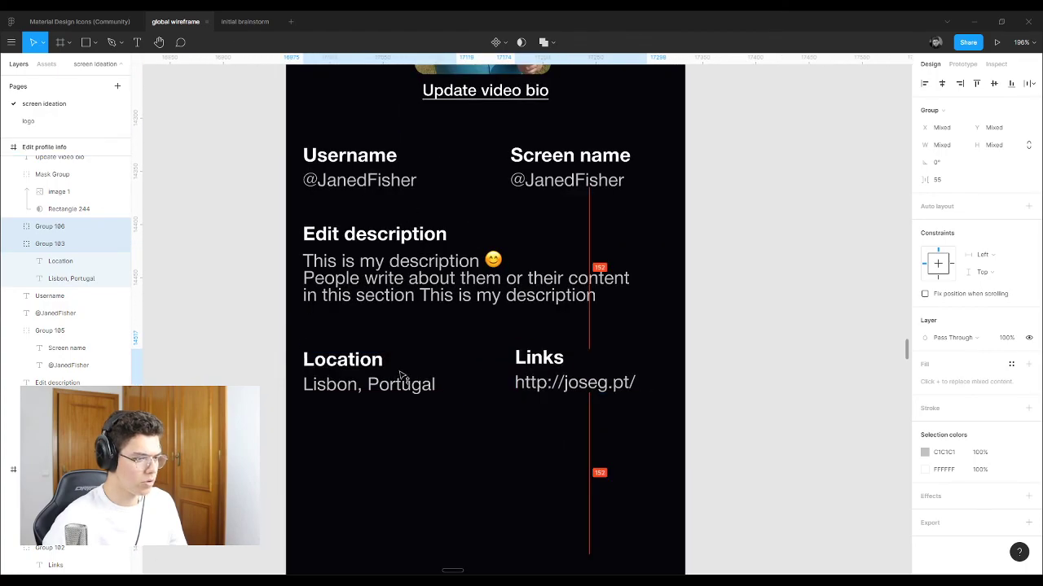
left_click(658, 296)
scroll(658, 296, "down", 5)
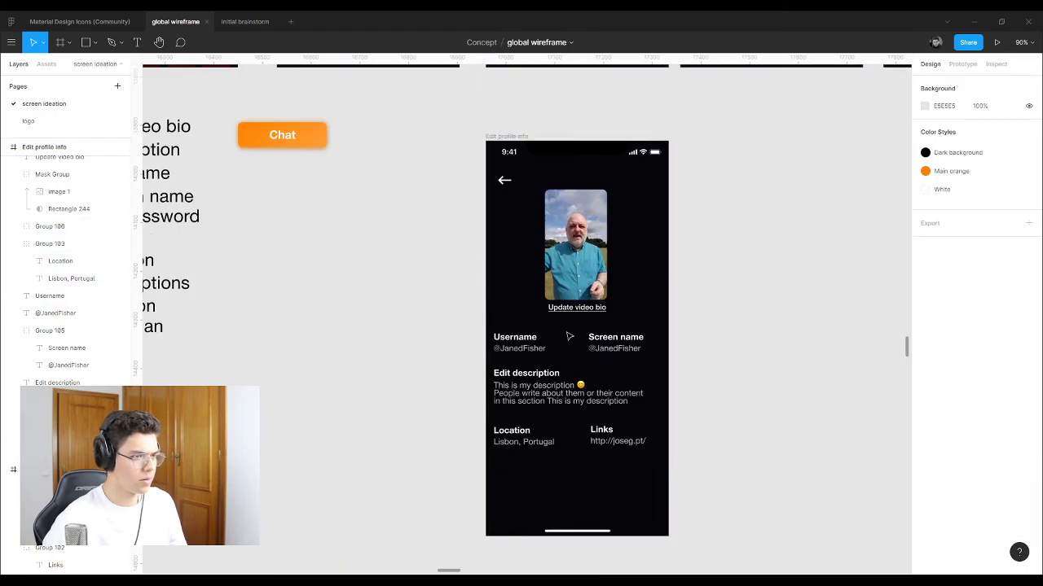
scroll(518, 298, "up", 2)
Step: Raise the video bio photo and its Update video bio link about 30 px
left_click(465, 149)
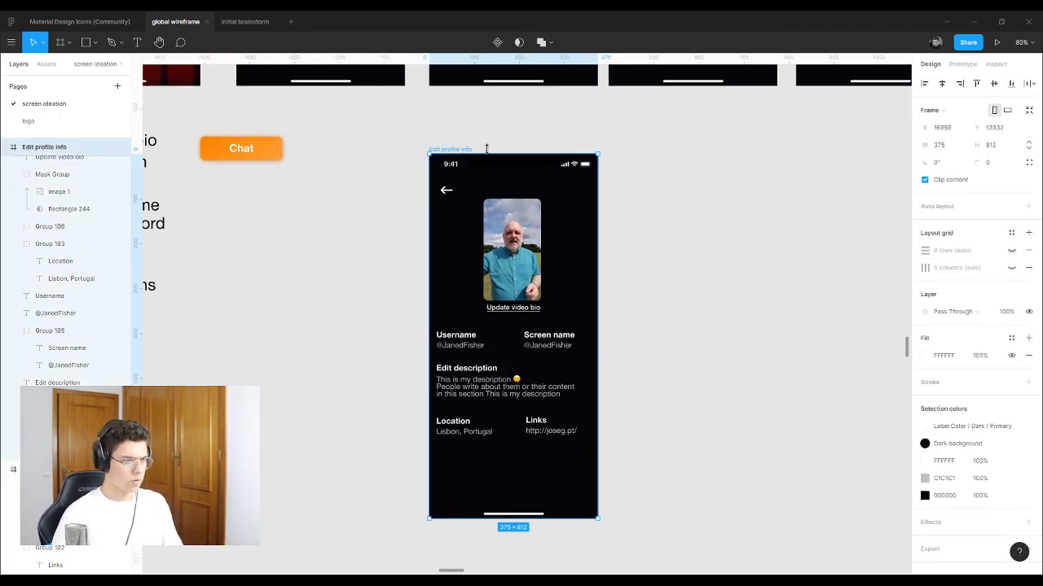
left_click(486, 148)
left_click(470, 151)
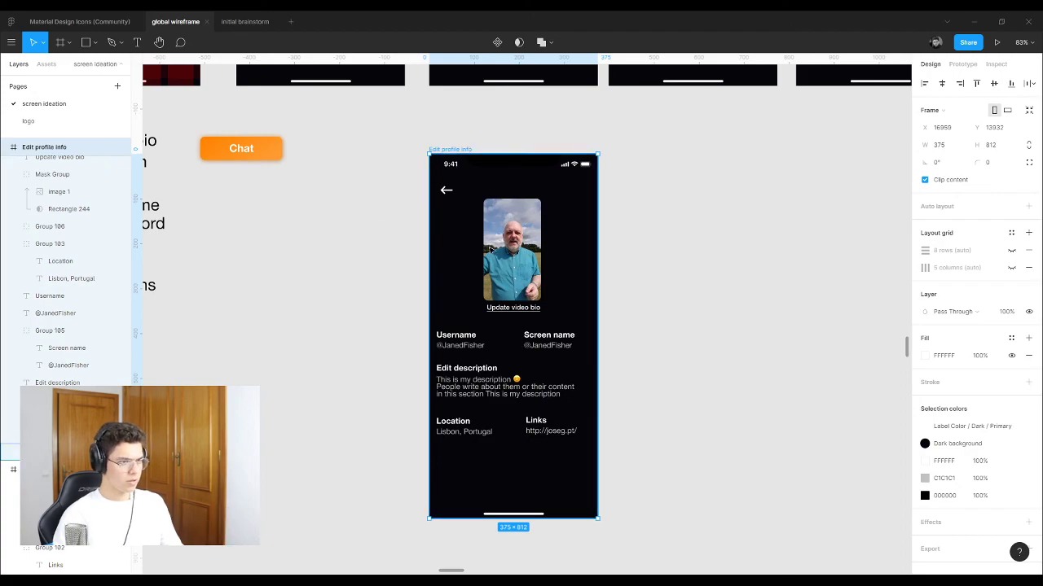
left_click(513, 253)
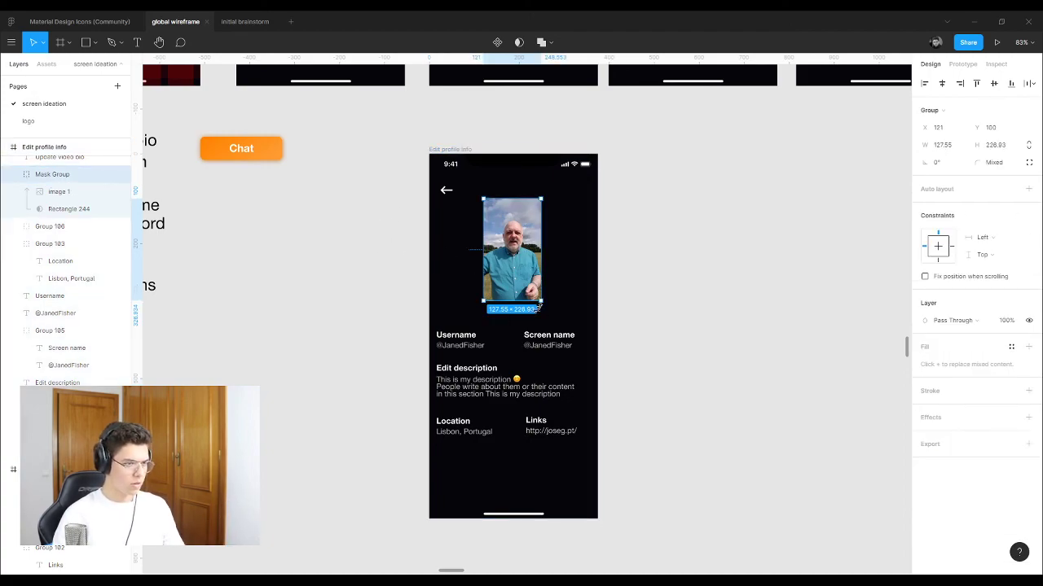
scroll(530, 316, "up", 3)
scroll(531, 316, "down", 1)
scroll(511, 383, "up", 5, "ctrl")
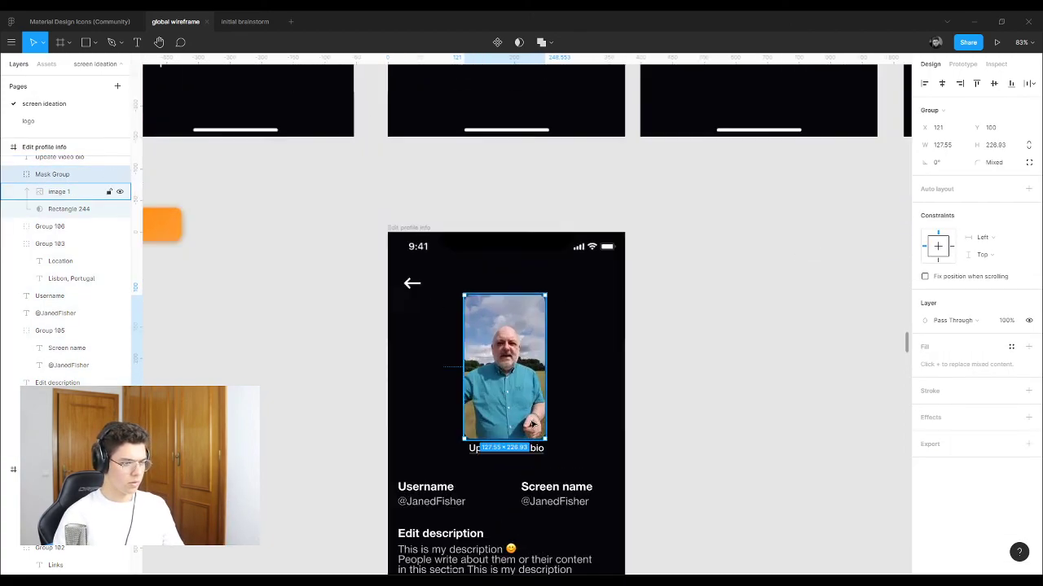
left_click(533, 466, "shift")
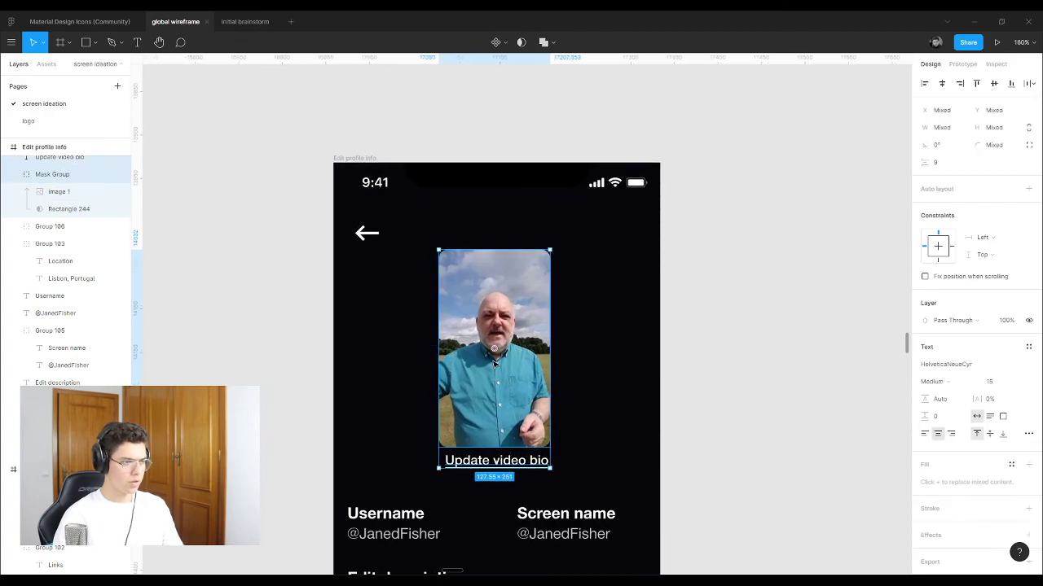
left_click_drag(495, 366, 494, 343)
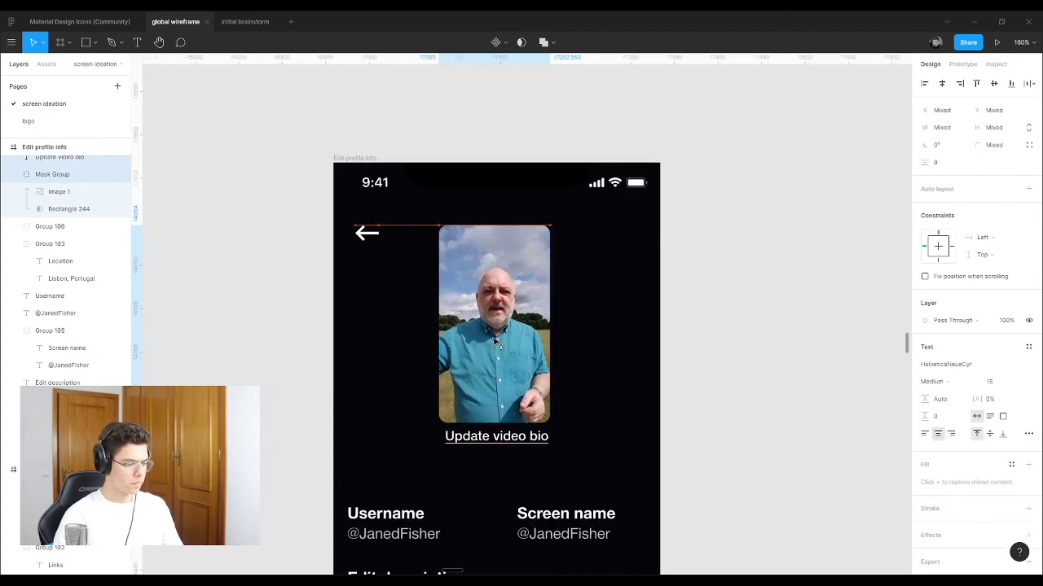
left_click(729, 313)
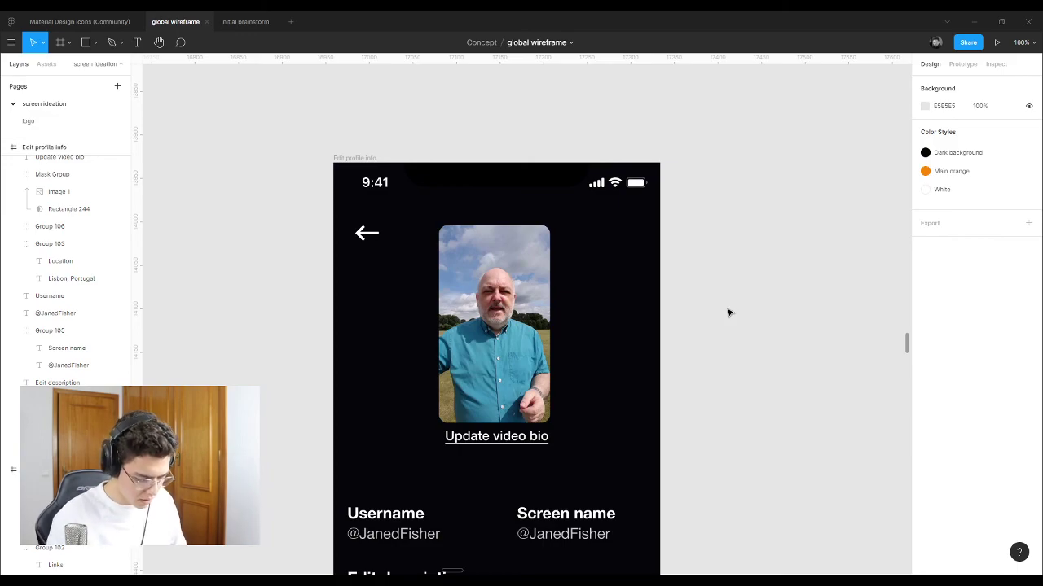
Step: Select all the profile field groups and nudge them up slightly
scroll(719, 313, "down", 5)
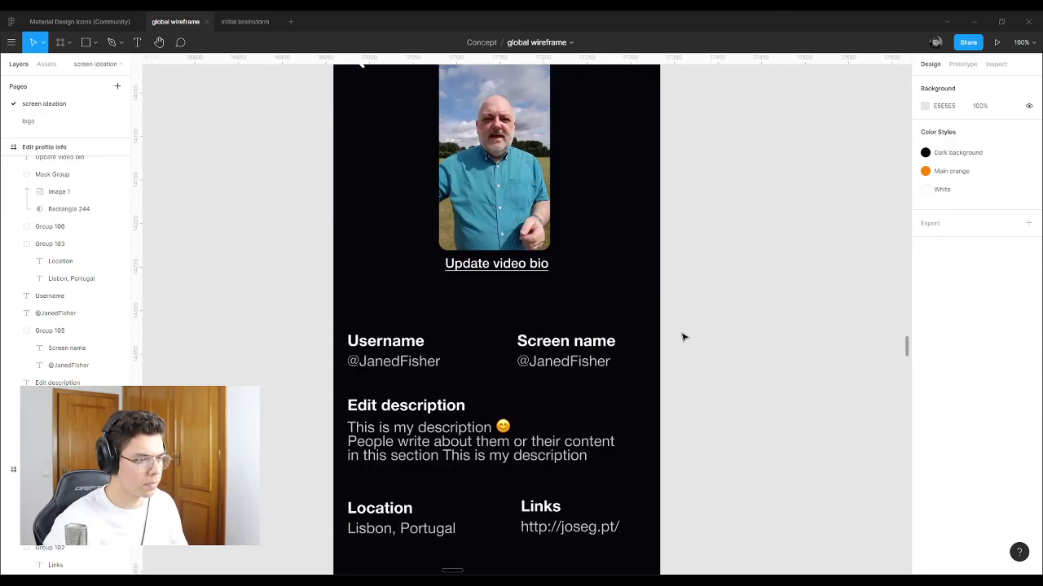
left_click_drag(578, 510, 395, 324)
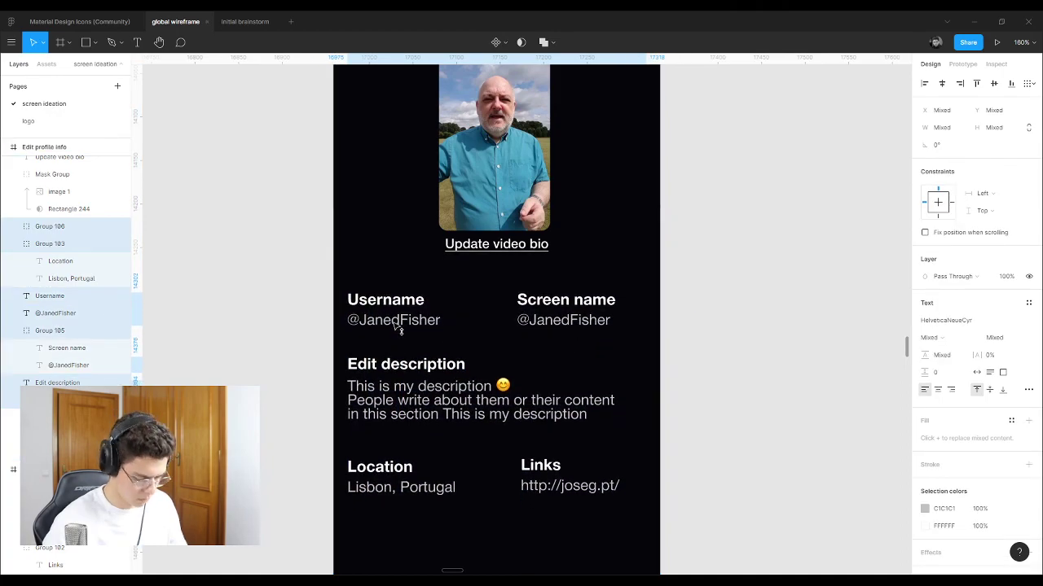
scroll(707, 323, "down", 5)
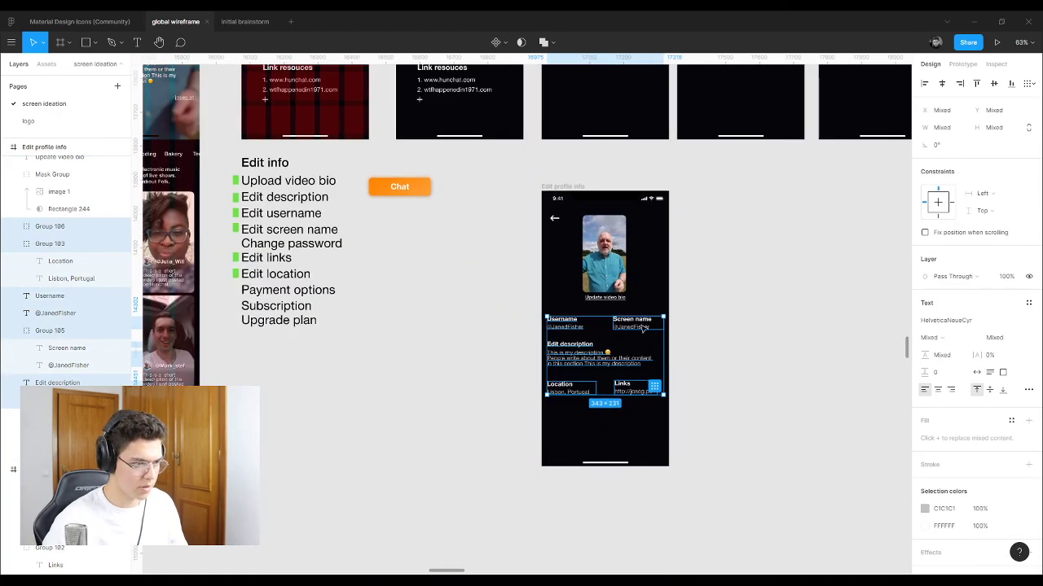
left_click(442, 310)
scroll(323, 260, "up", 4)
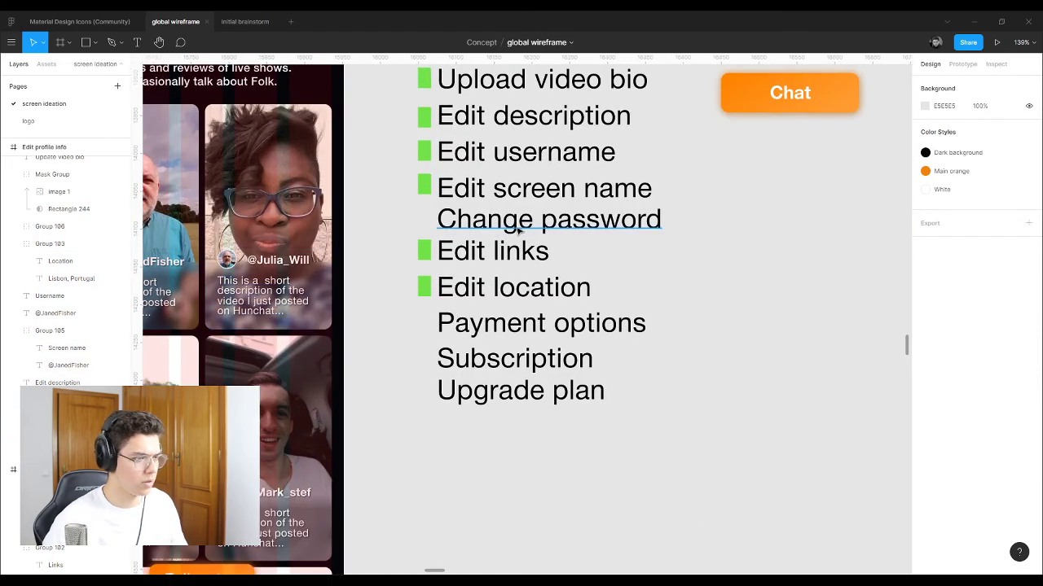
Step: Copy the green check square down beside Change password in the Edit info checklist
left_click_drag(428, 189, 428, 219)
left_click(684, 221)
scroll(684, 221, "down", 5)
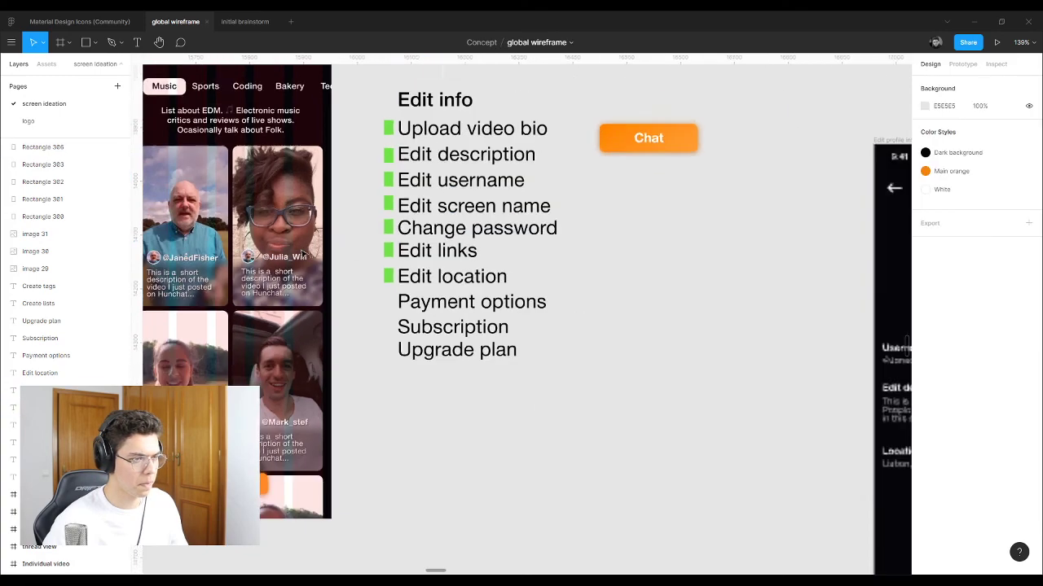
scroll(619, 359, "up", 5)
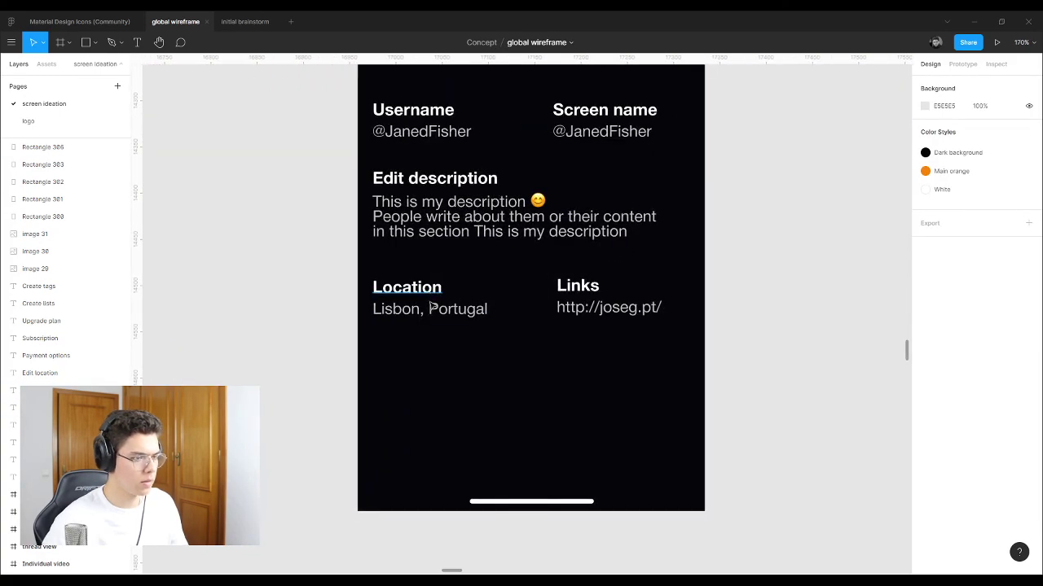
scroll(427, 298, "up", 1)
left_click(450, 307)
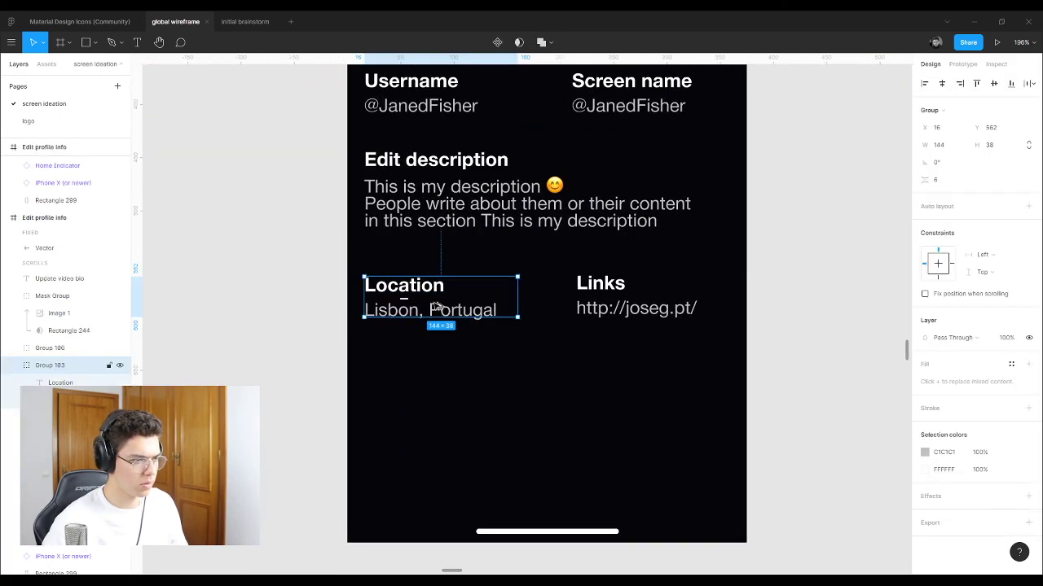
Step: Duplicate the Location group below itself and rename the copied heading 'Change password'
left_click_drag(444, 307, 433, 378)
double_click(430, 361)
double_click(429, 363)
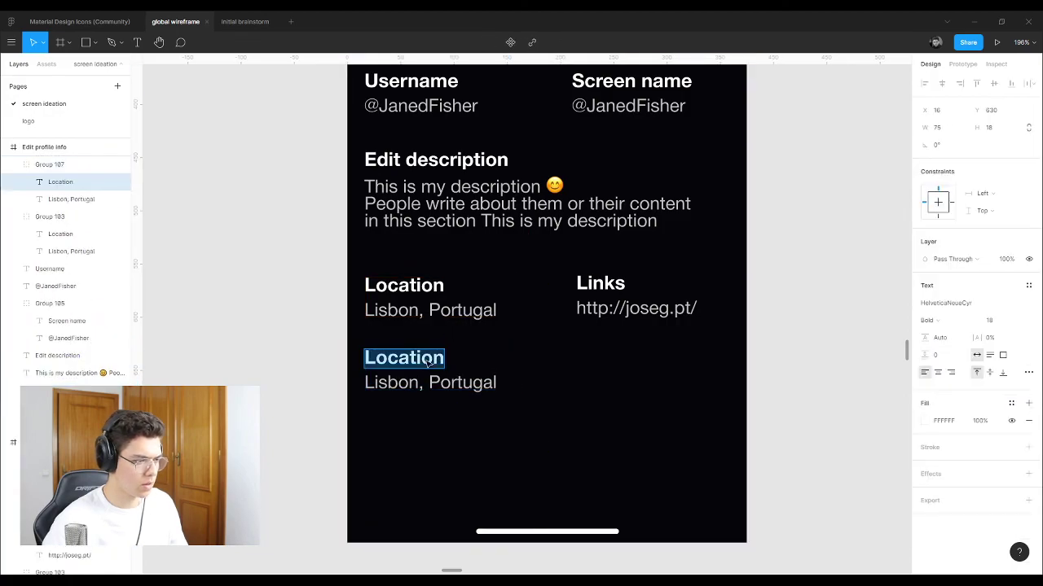
type("Change ")
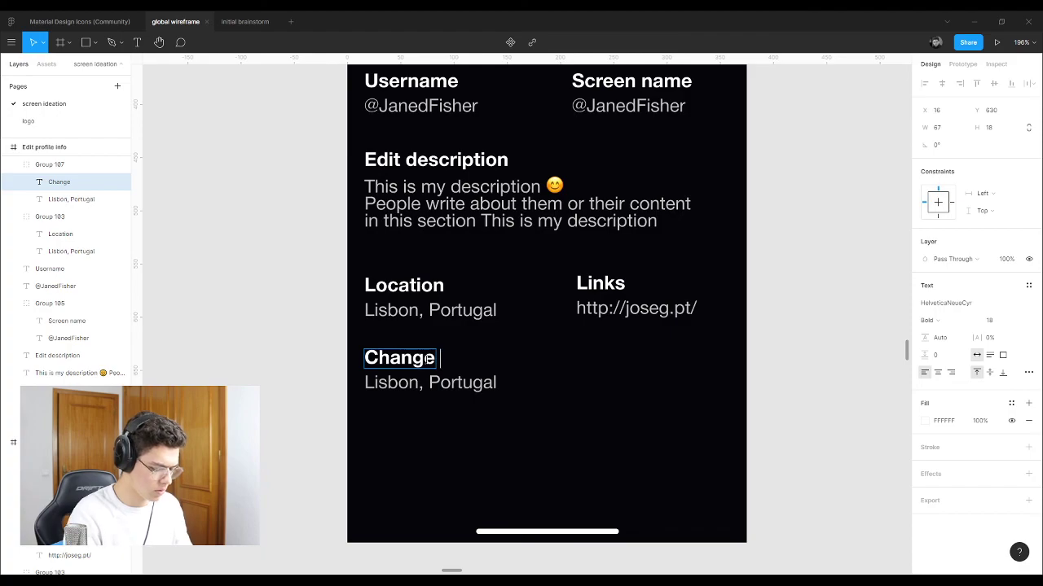
type("passwo")
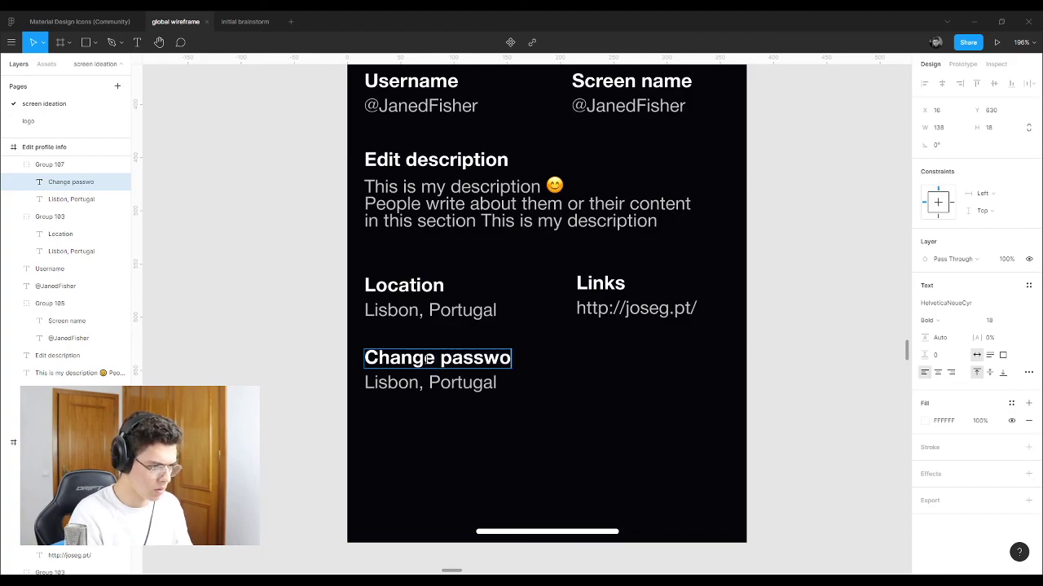
type("rd")
key("Escape")
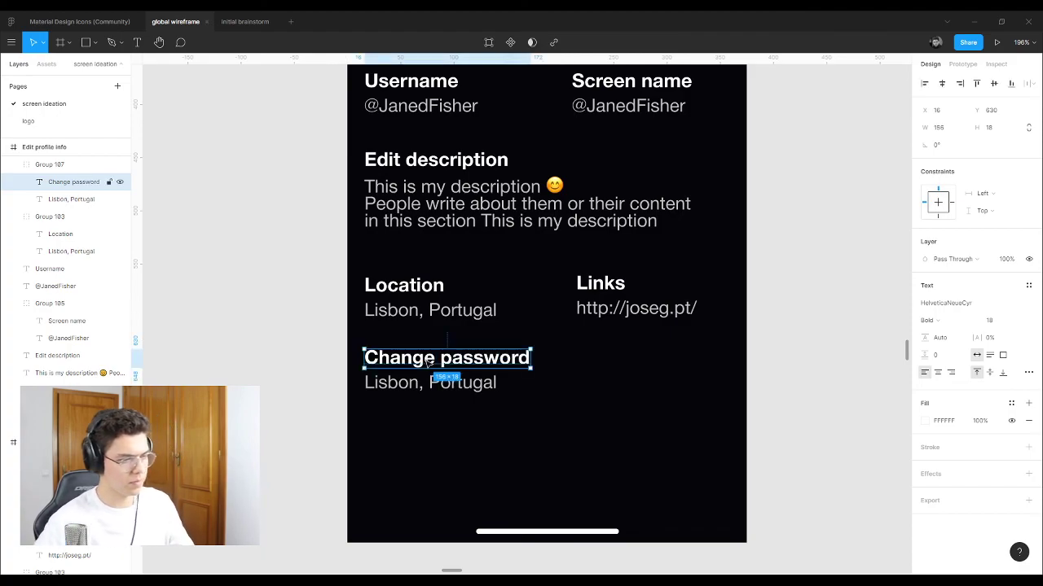
left_click(777, 373)
scroll(239, 367, "down", 5)
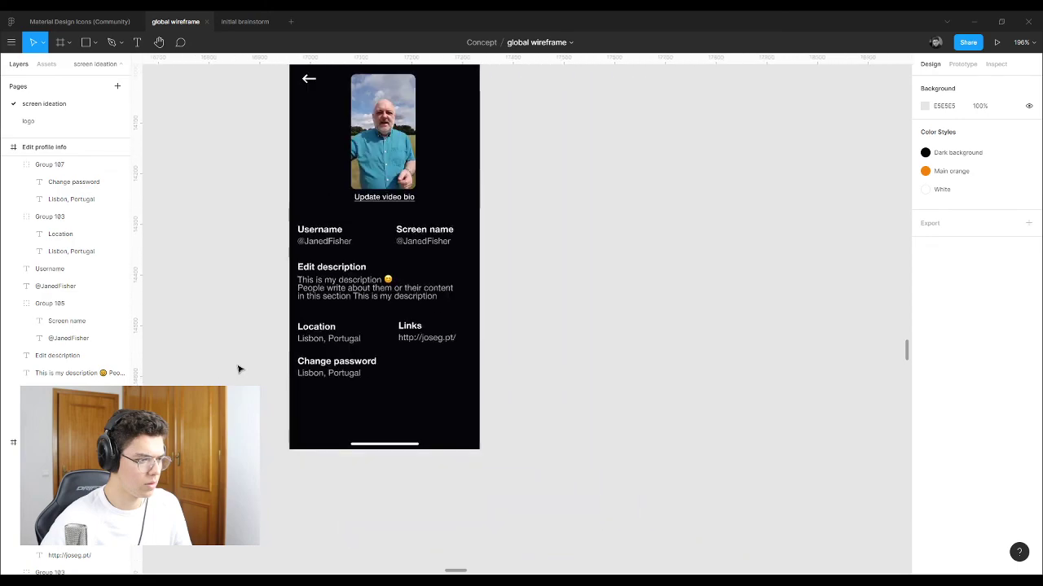
scroll(265, 368, "up", 5)
scroll(363, 375, "up", 3)
scroll(363, 376, "down", 3)
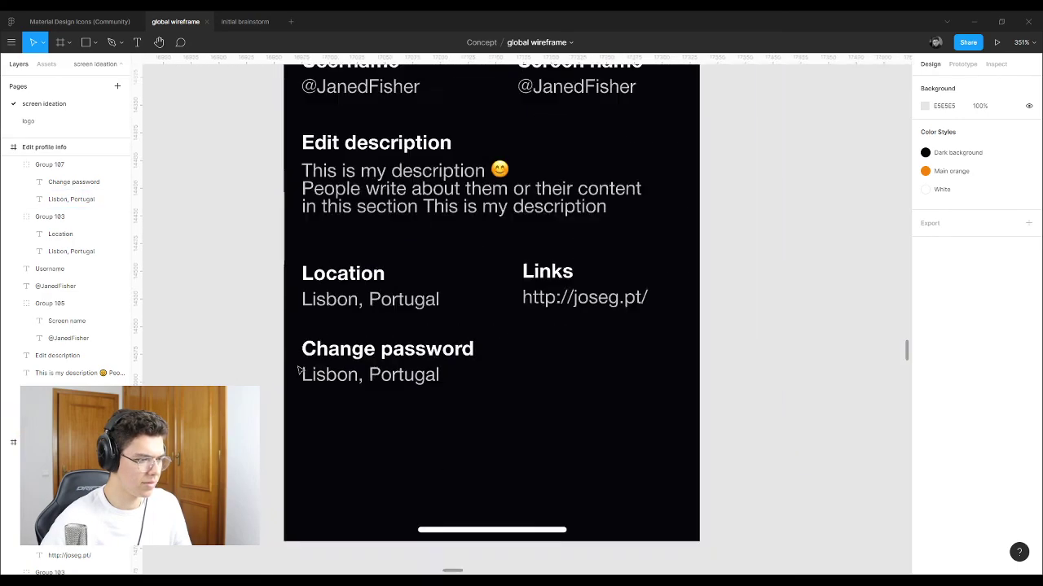
scroll(358, 377, "up", 4)
Step: Retype the line under Change password as 'Current password:' and widen its text box
left_click(355, 376)
left_click(354, 376)
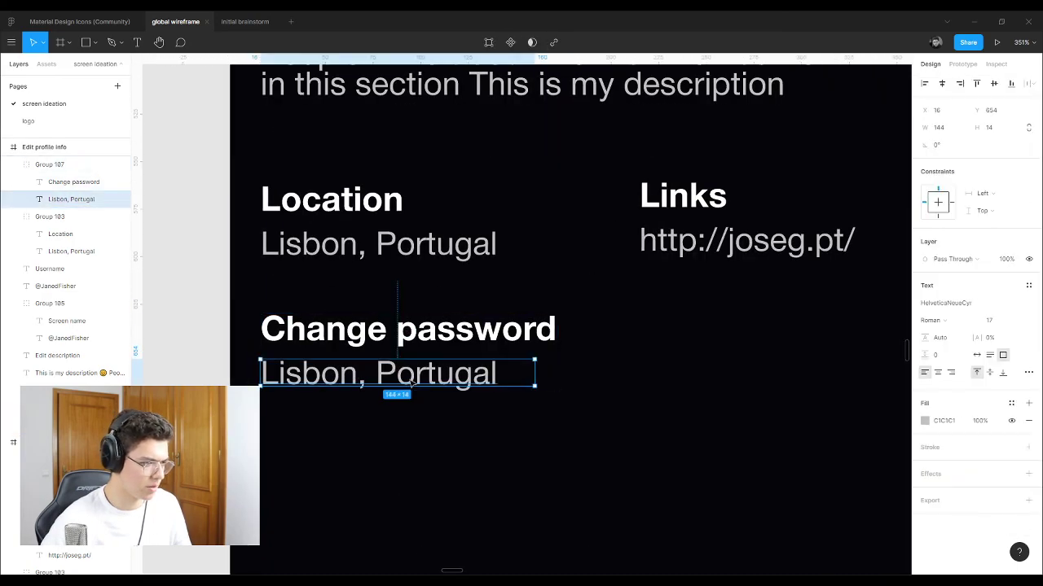
double_click(412, 382)
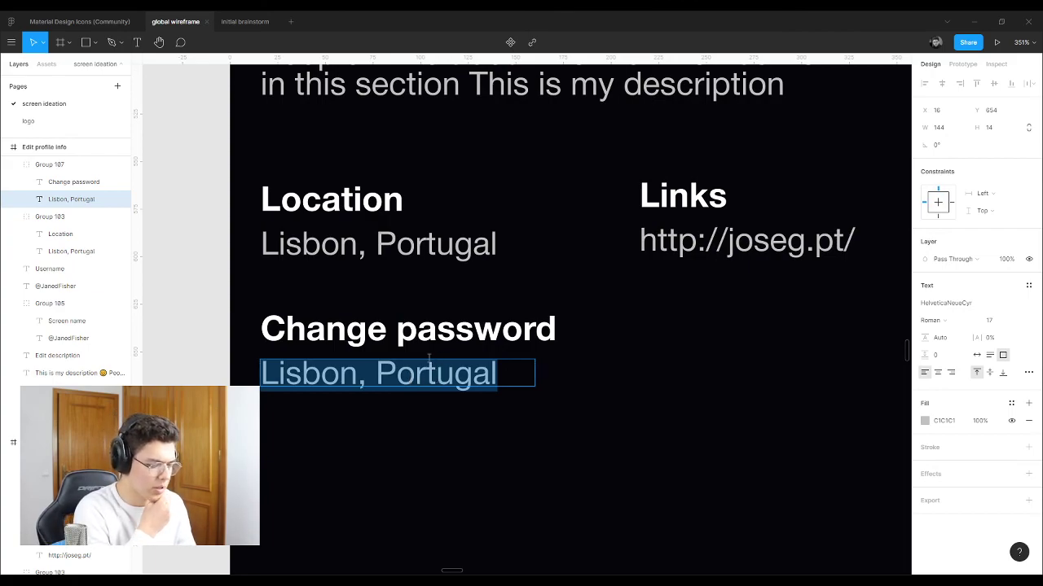
type("Curr")
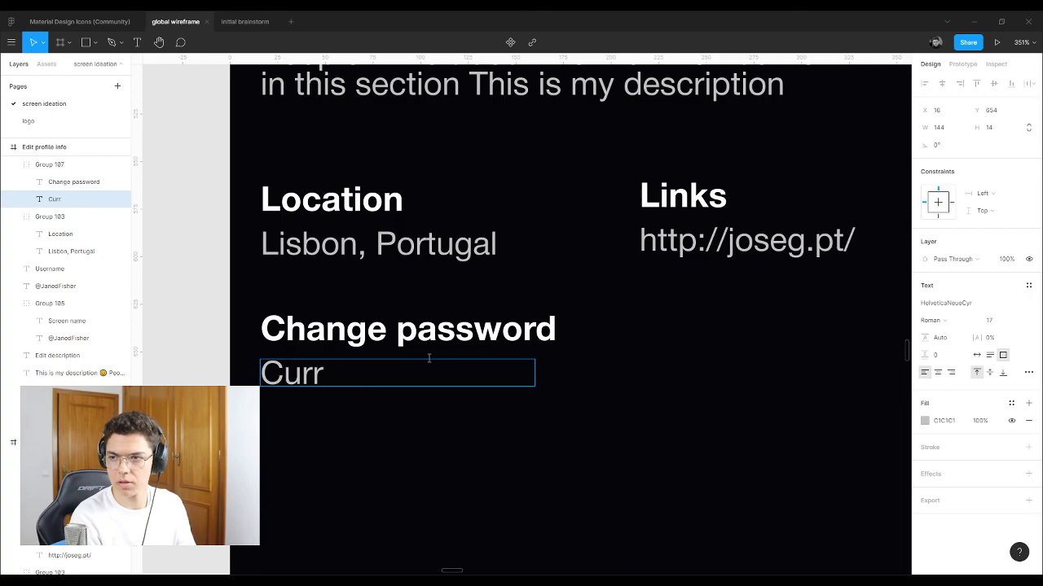
type("ent pass")
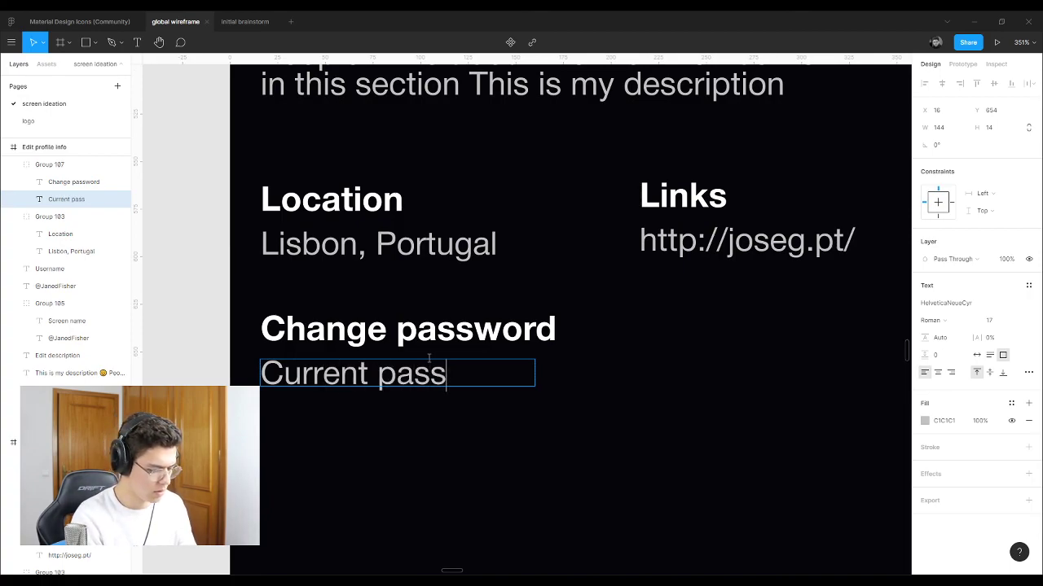
type("word")
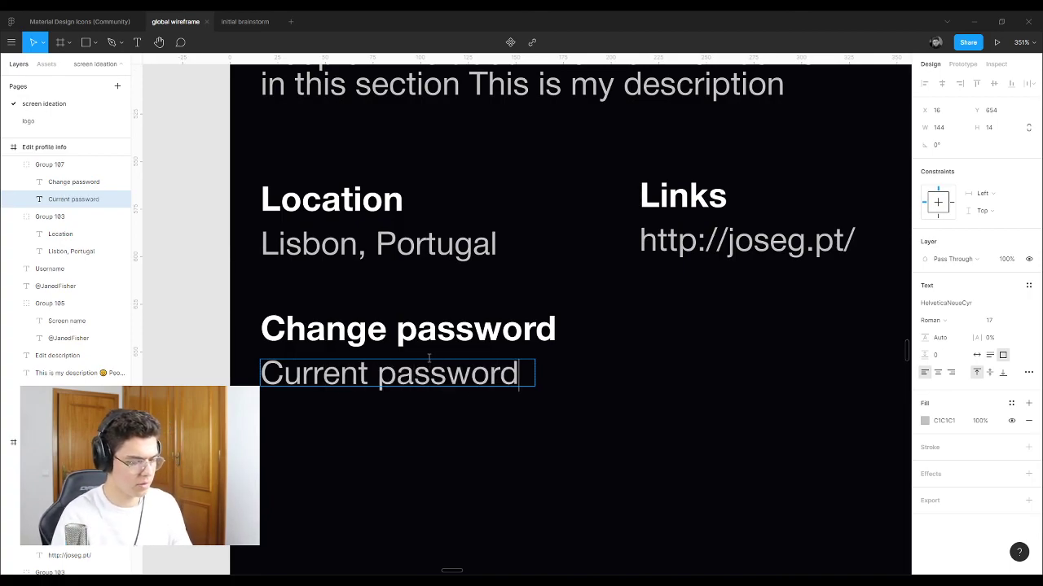
type("_")
key("BackSpace")
type(":")
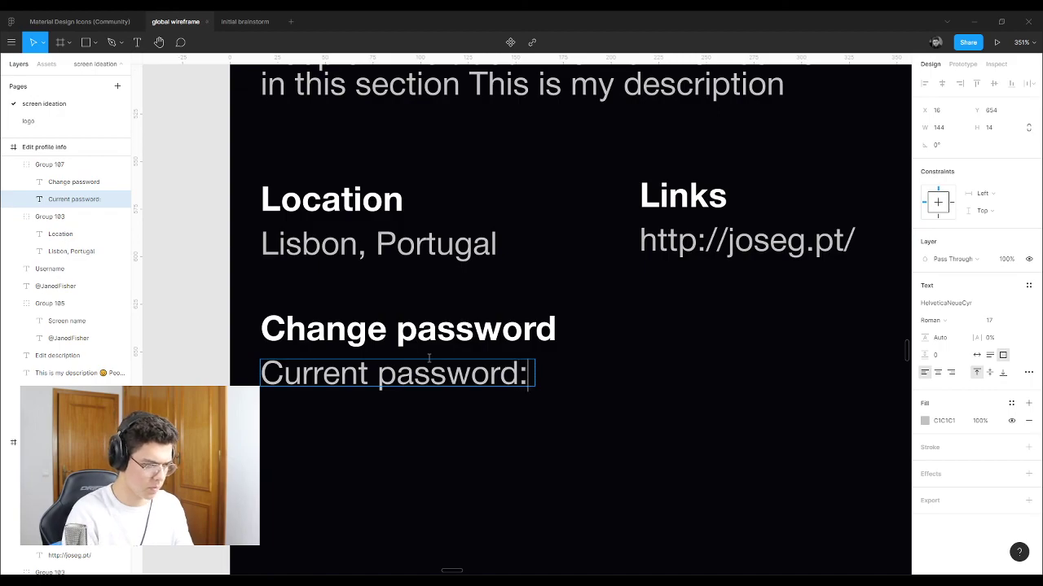
key("Escape")
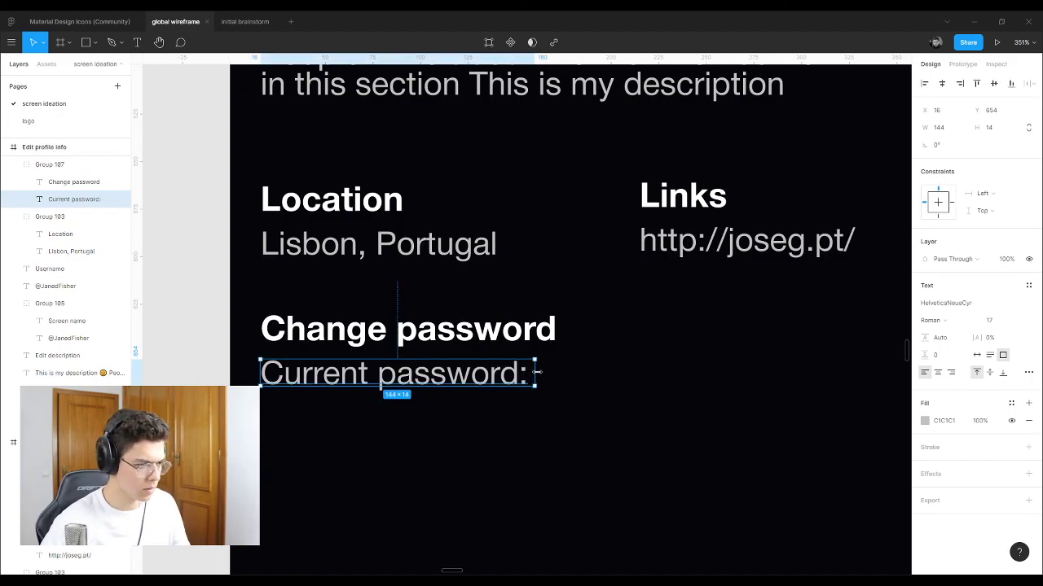
left_click_drag(538, 372, 905, 373)
scroll(340, 373, "down", 3)
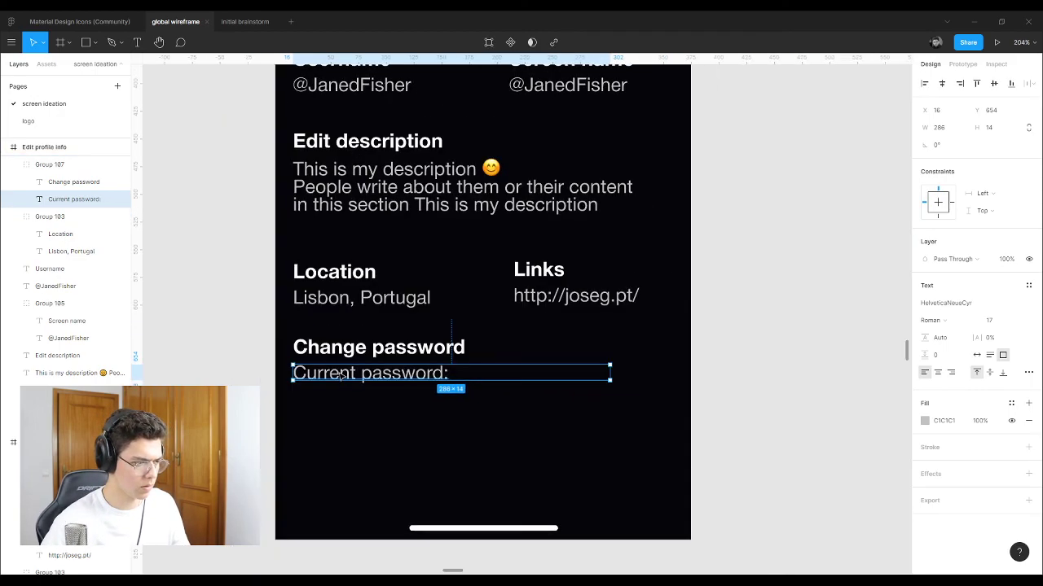
scroll(554, 375, "up", 2)
key("Escape")
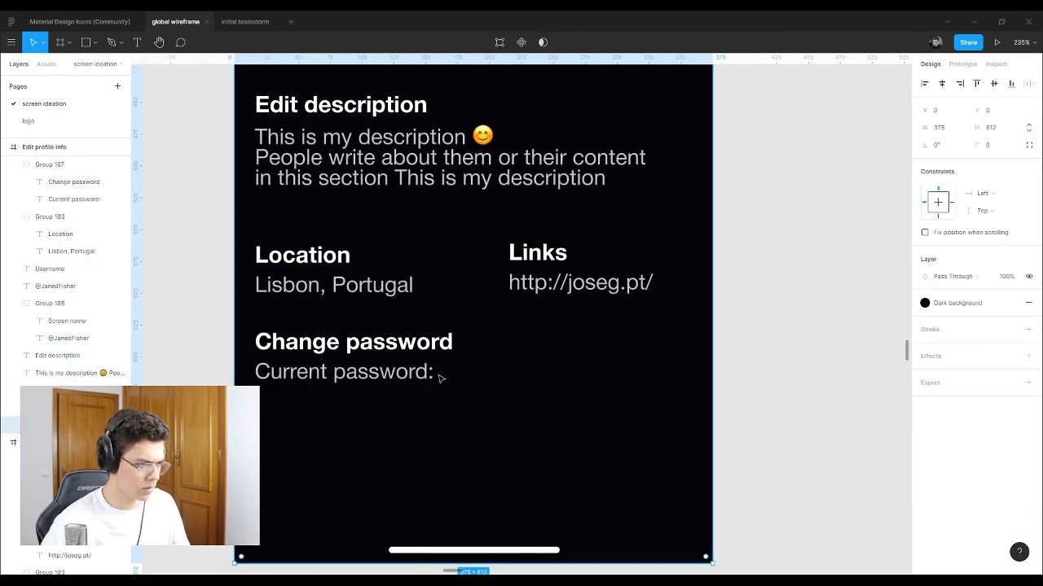
Step: Append '...' to the Current password label and stretch it across the screen width
double_click(438, 377)
double_click(434, 377)
left_click(444, 375)
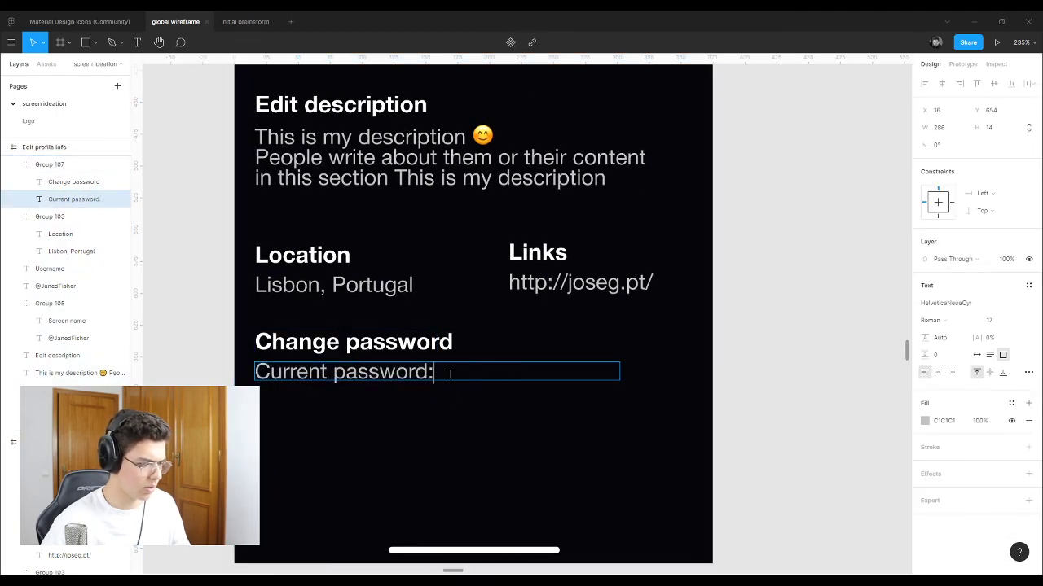
type("...")
key("Escape")
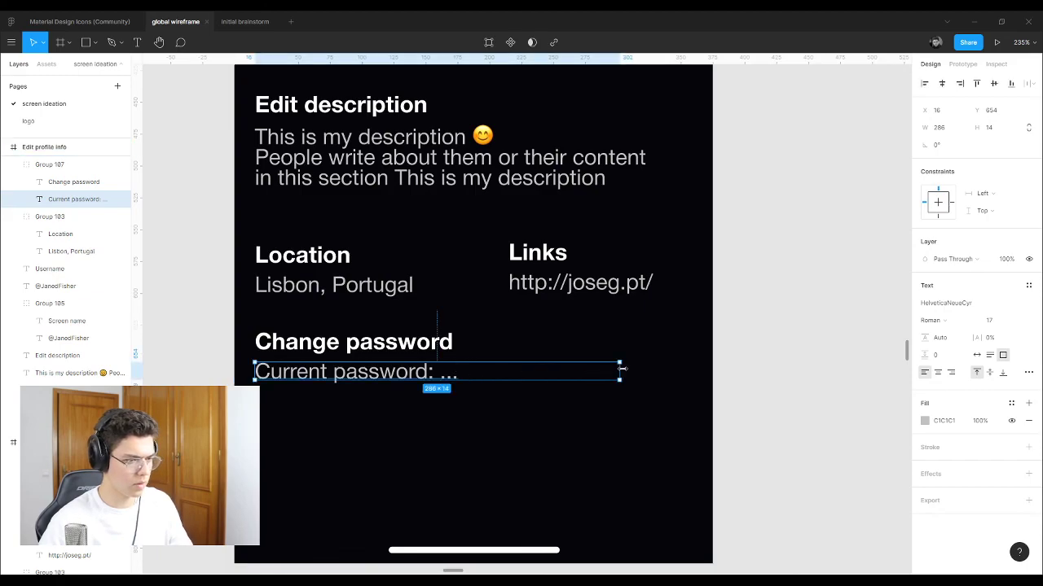
left_click_drag(619, 373, 683, 373)
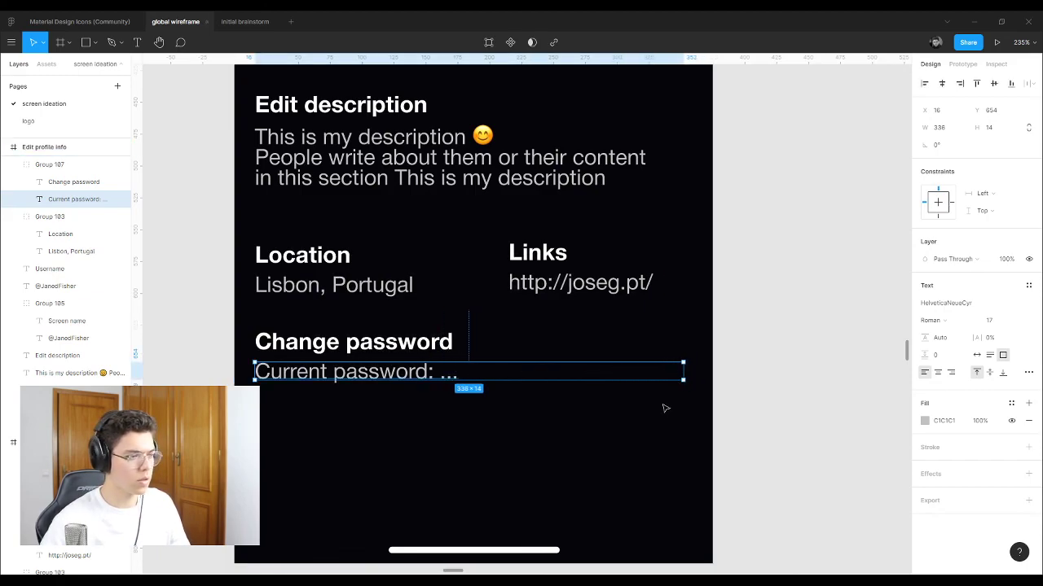
scroll(529, 407, "down", 1)
left_click(769, 388)
Step: Group the Change password section and duplicate its line below as 'New password: ...'
left_click(373, 332)
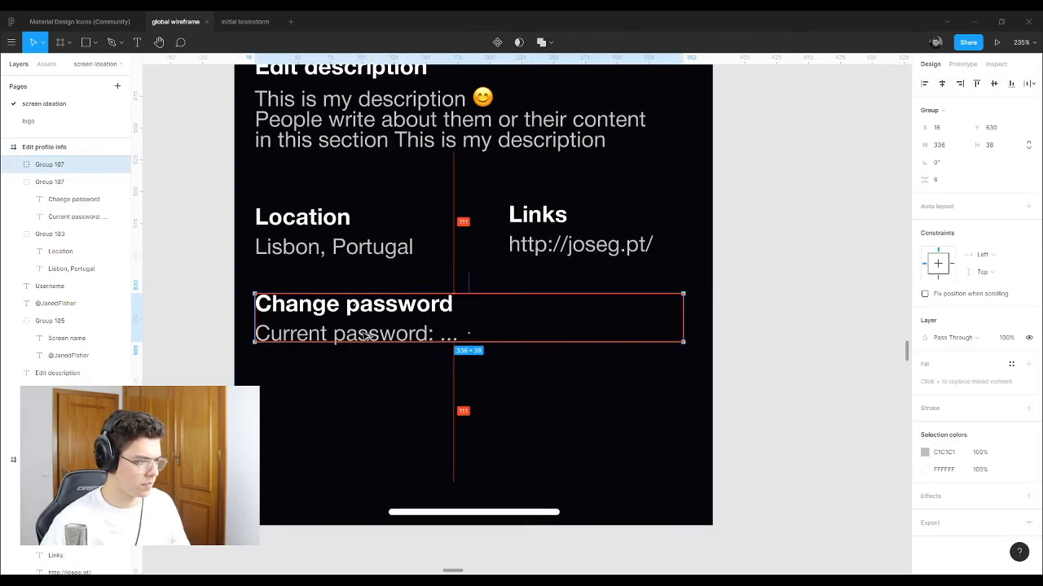
key("ctrl+g")
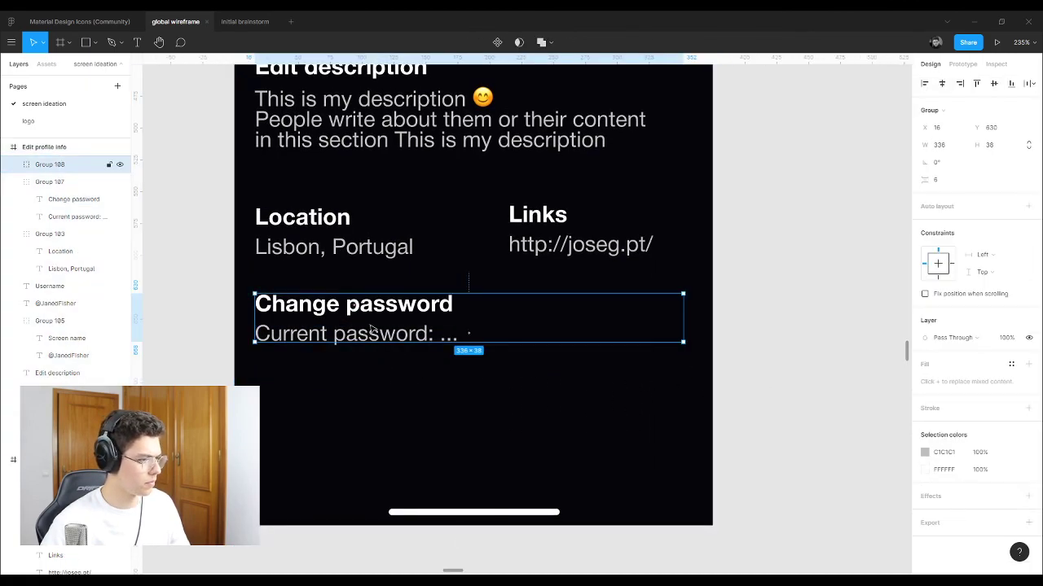
double_click(376, 335)
left_click_drag(379, 339, 381, 369)
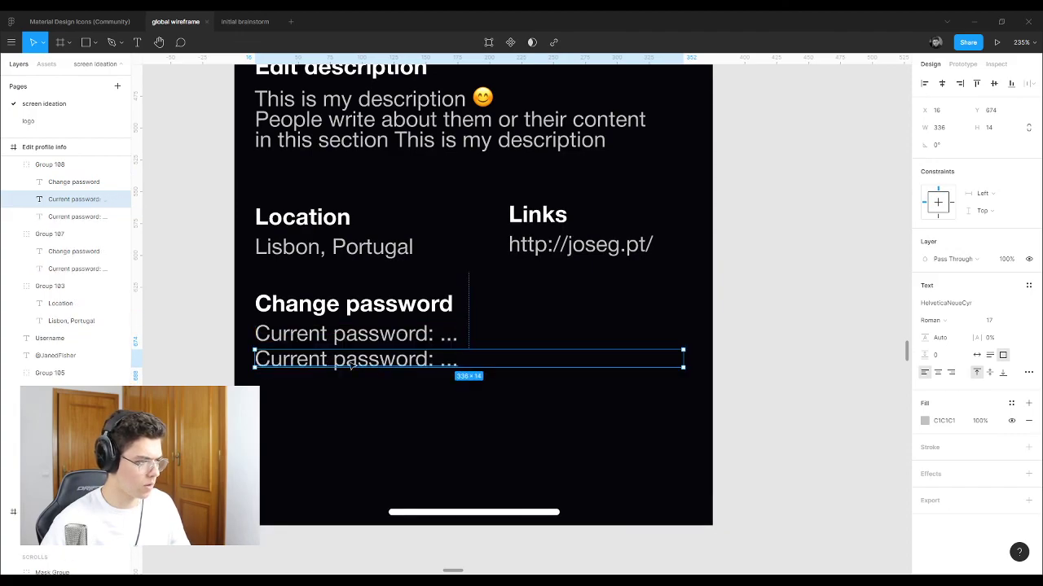
double_click(256, 359)
left_click_drag(272, 360, 250, 361)
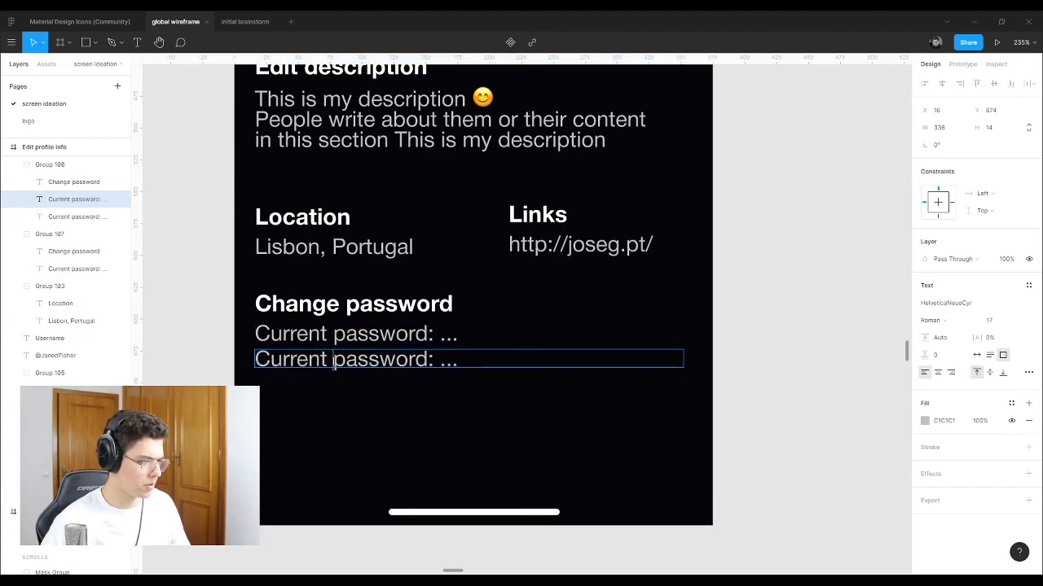
left_click_drag(334, 359, 255, 359)
type("New")
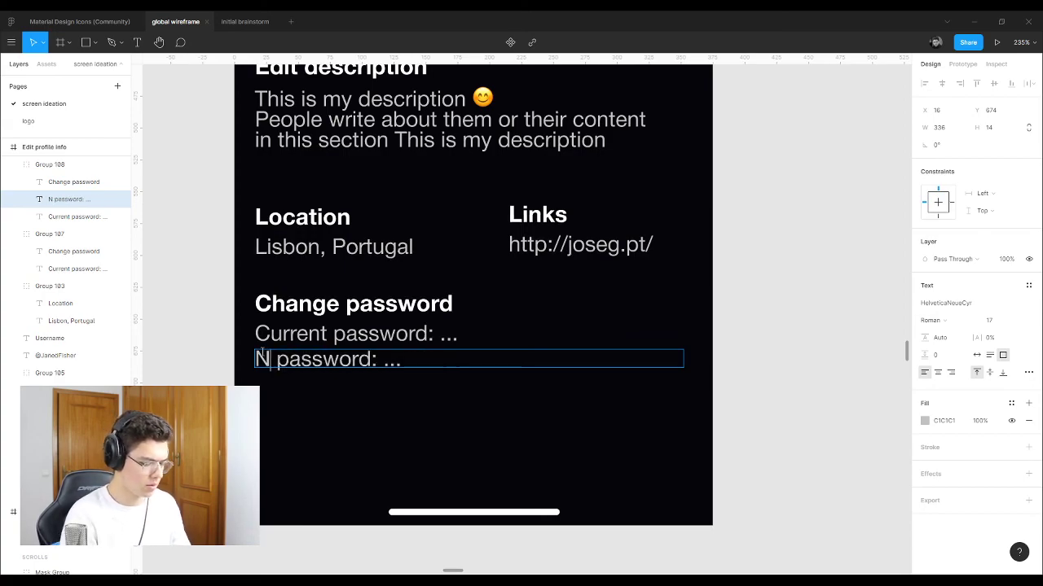
key("Escape")
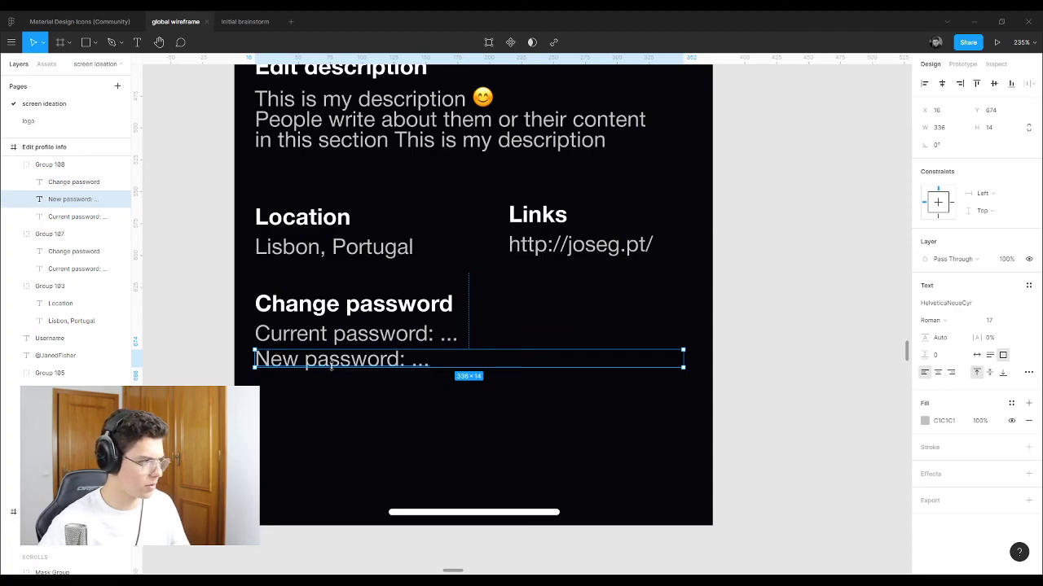
Step: Add a 'Confirm new password: ...' copy beneath and nudge both new lines evenly
left_click_drag(321, 364, 331, 389, "alt")
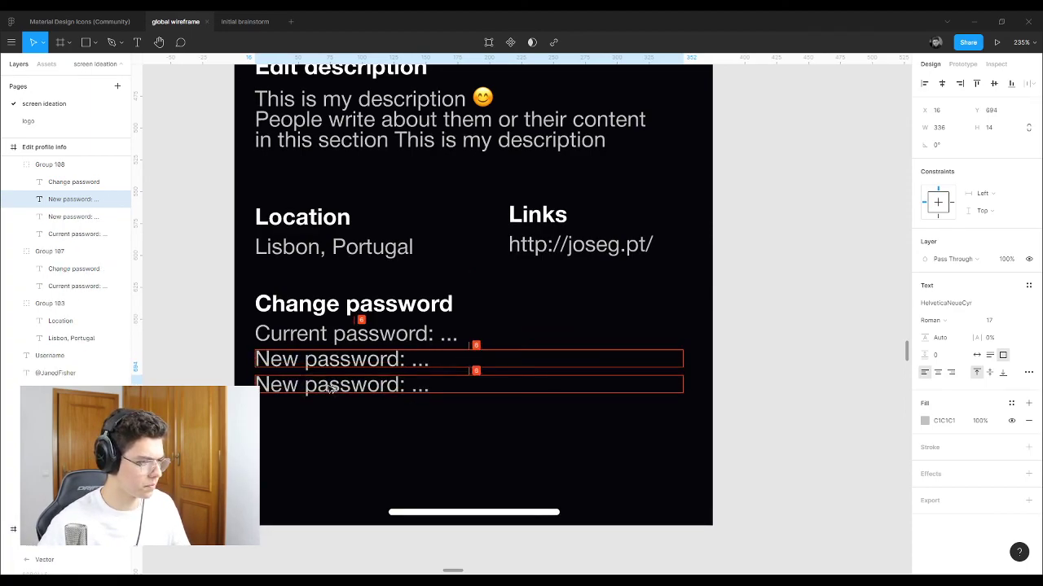
left_click(359, 364, "shift")
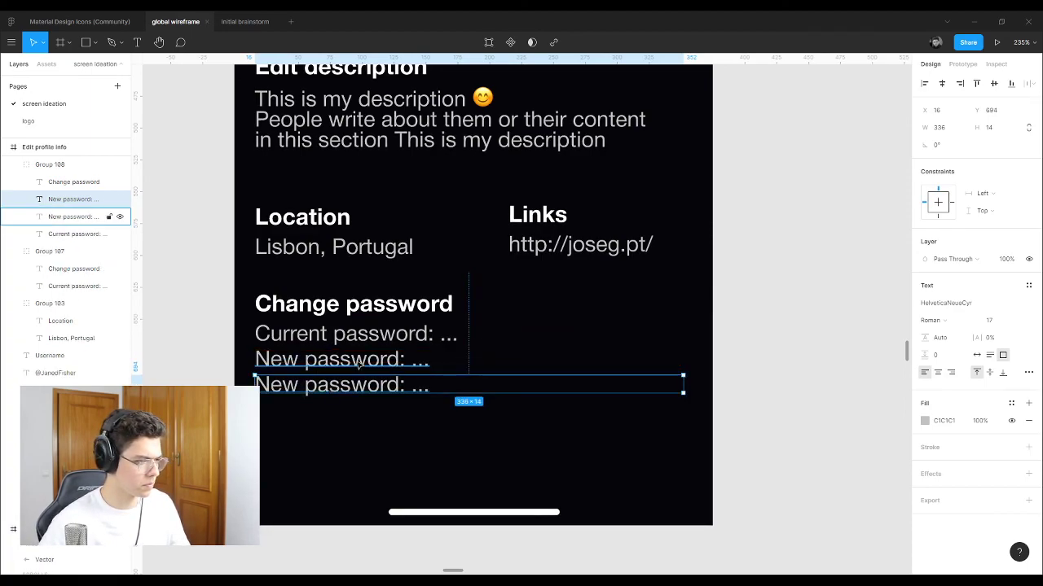
left_click_drag(359, 364, 378, 393)
left_click(379, 389)
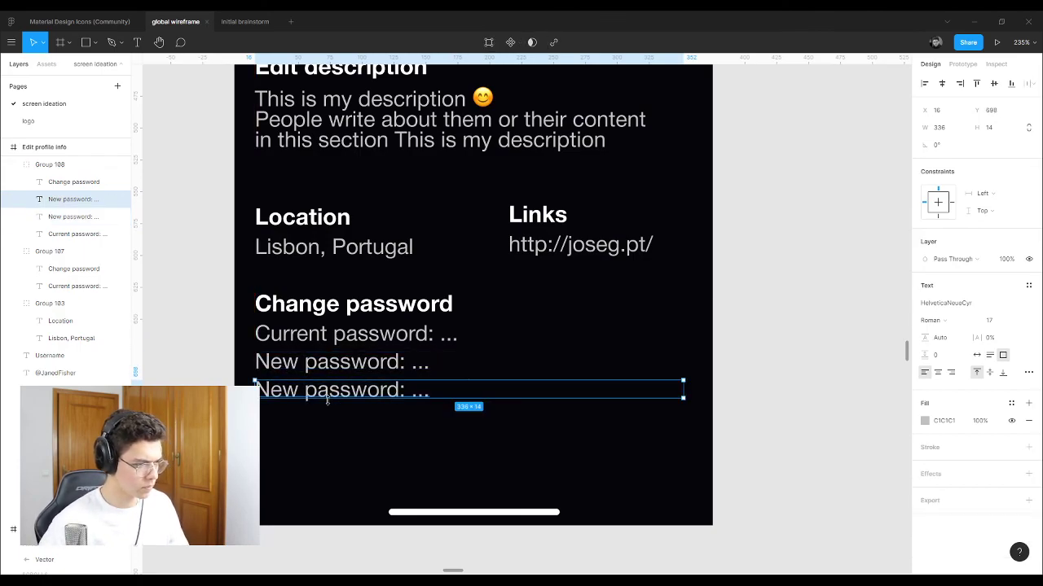
double_click(294, 390)
left_click(256, 390)
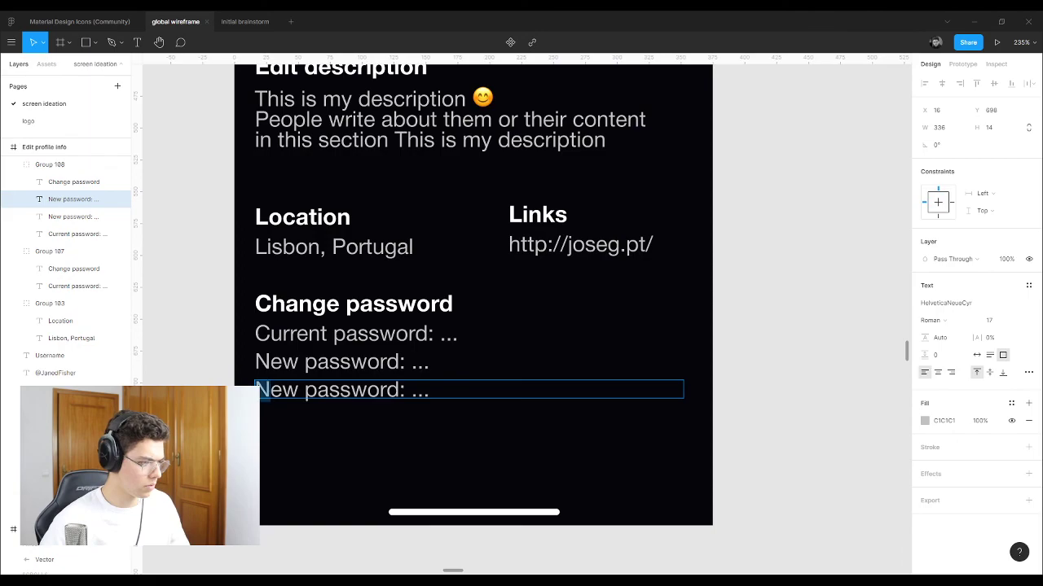
type("Confirm ")
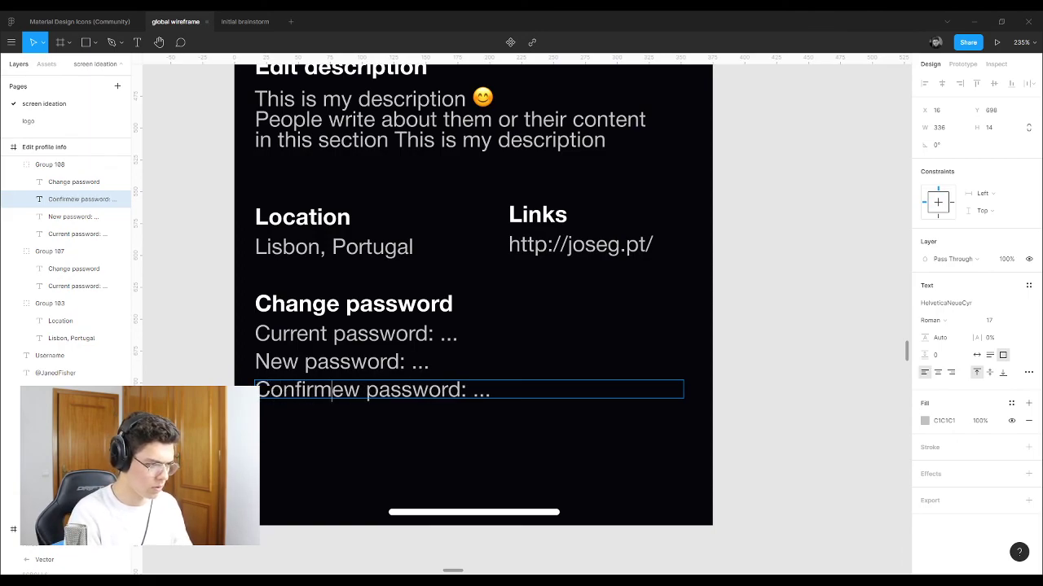
type("n")
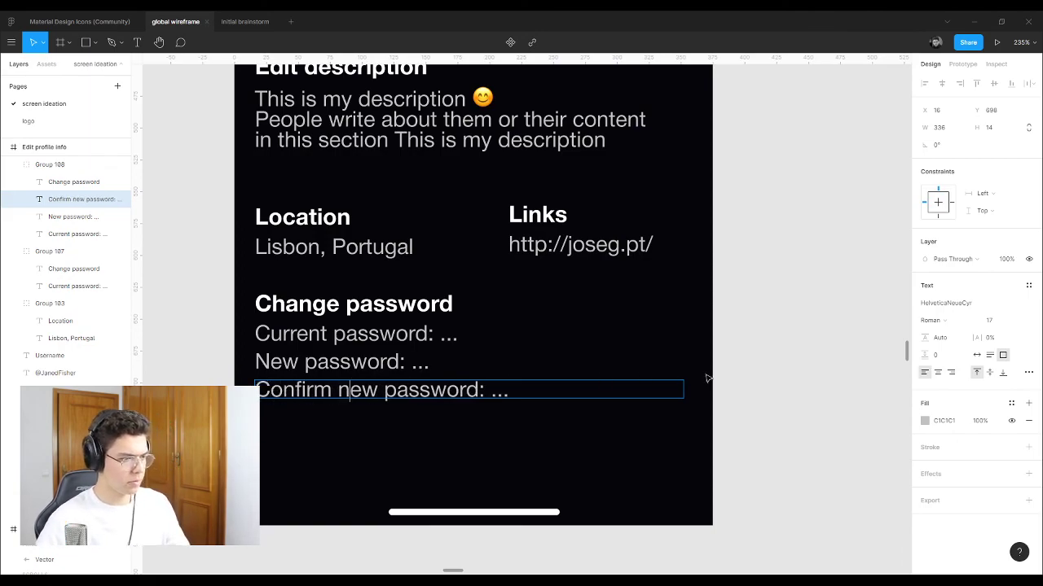
key("Escape")
key("Escape")
scroll(477, 331, "down", 3)
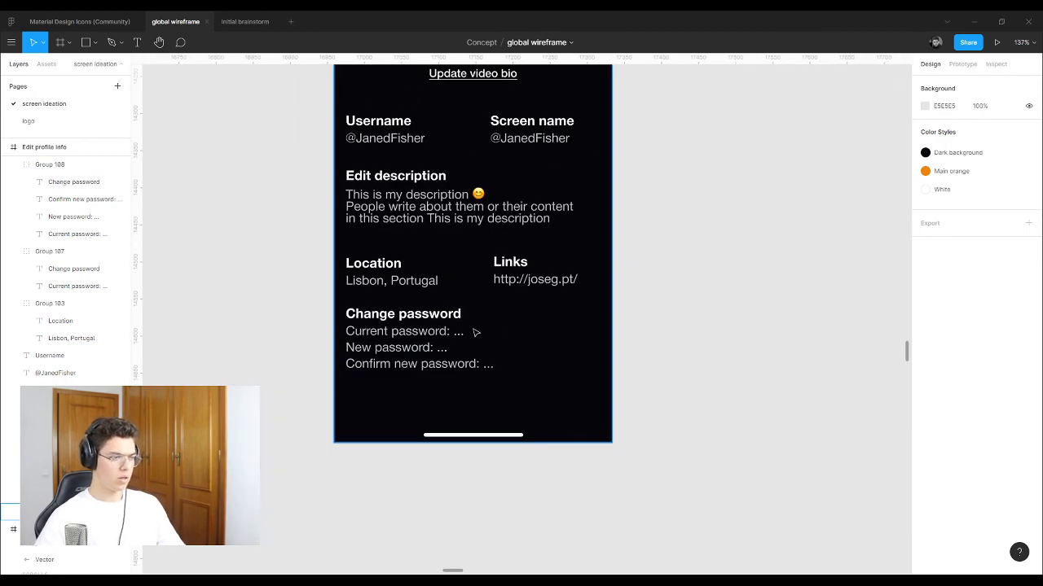
scroll(475, 334, "down", 2)
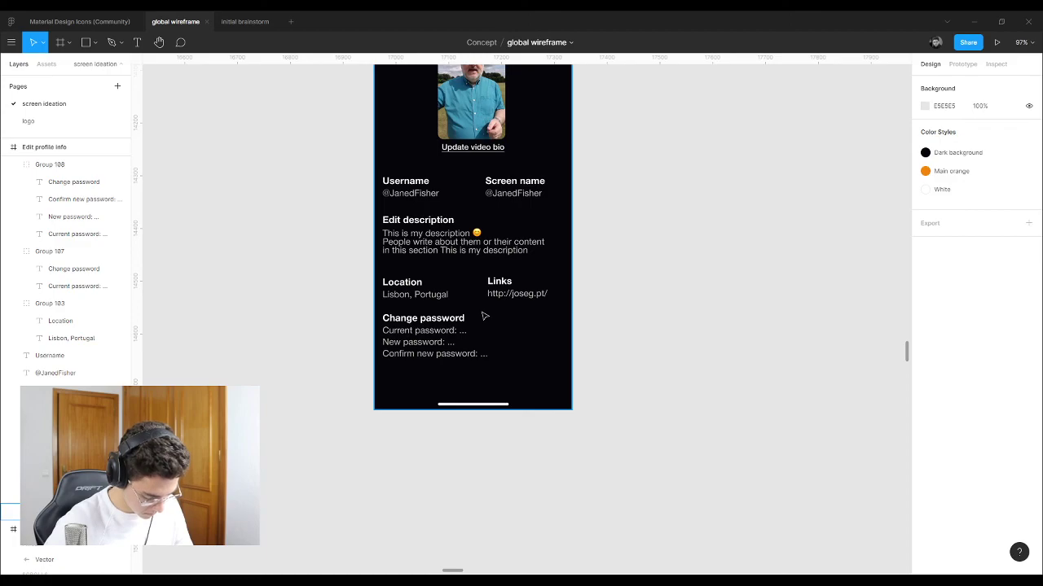
scroll(482, 315, "up", 5)
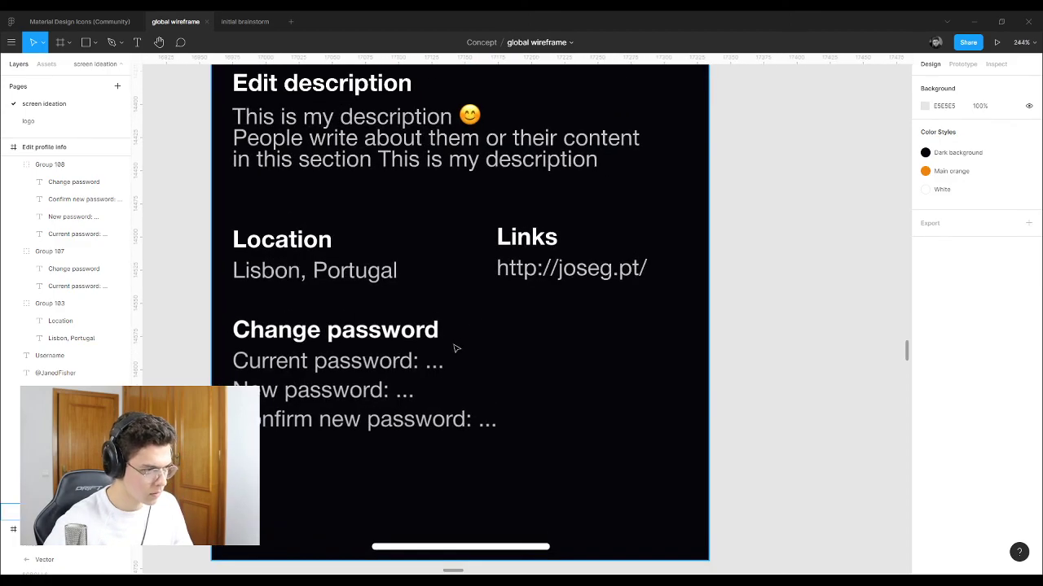
left_click(413, 364)
double_click(430, 365)
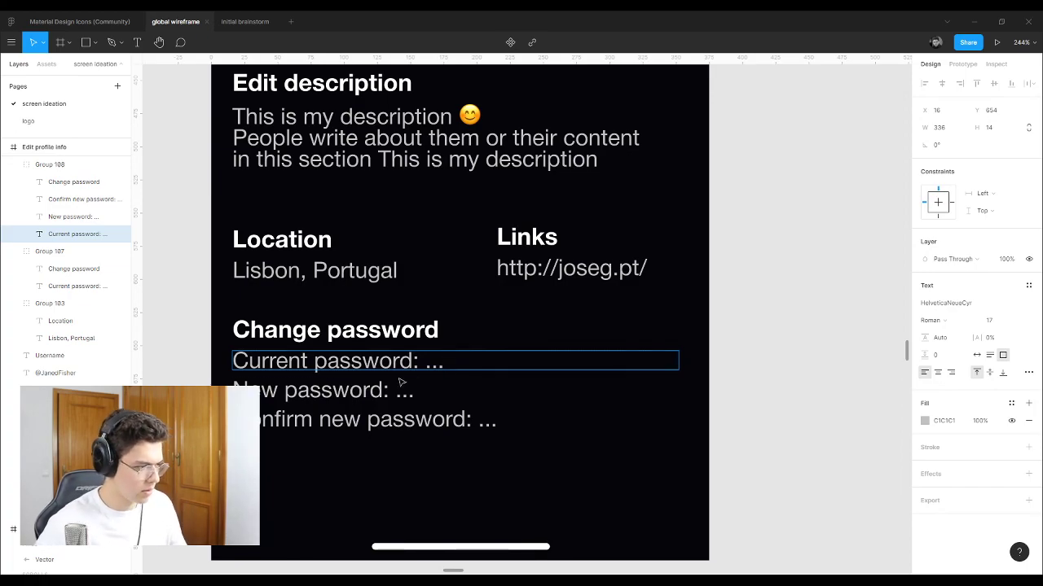
left_click(342, 456)
left_click_drag(342, 456, 334, 407)
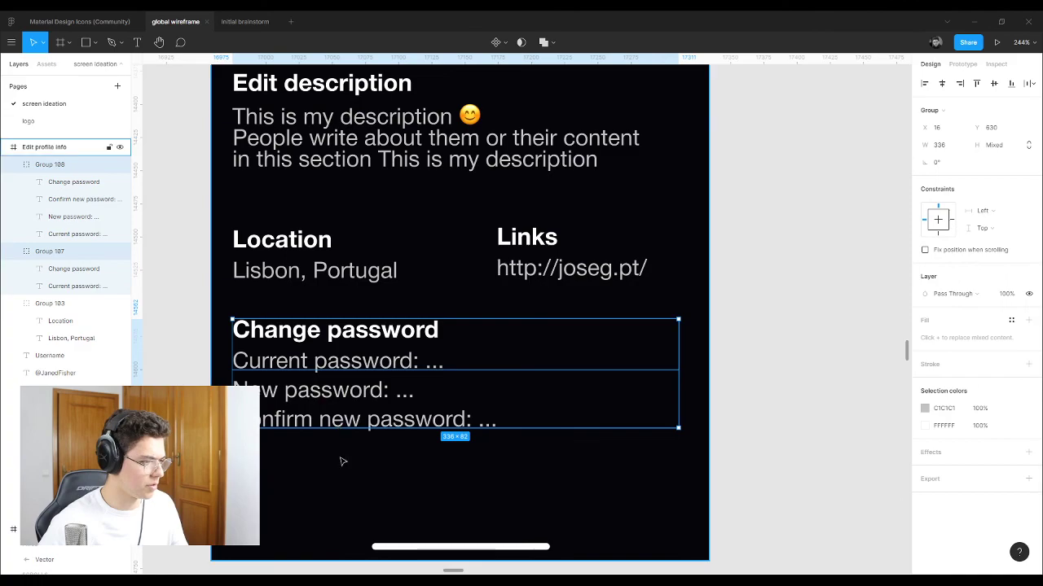
Step: Select Groups 107 and 108 and ungroup them into separate password lines
left_click(434, 397, "shift")
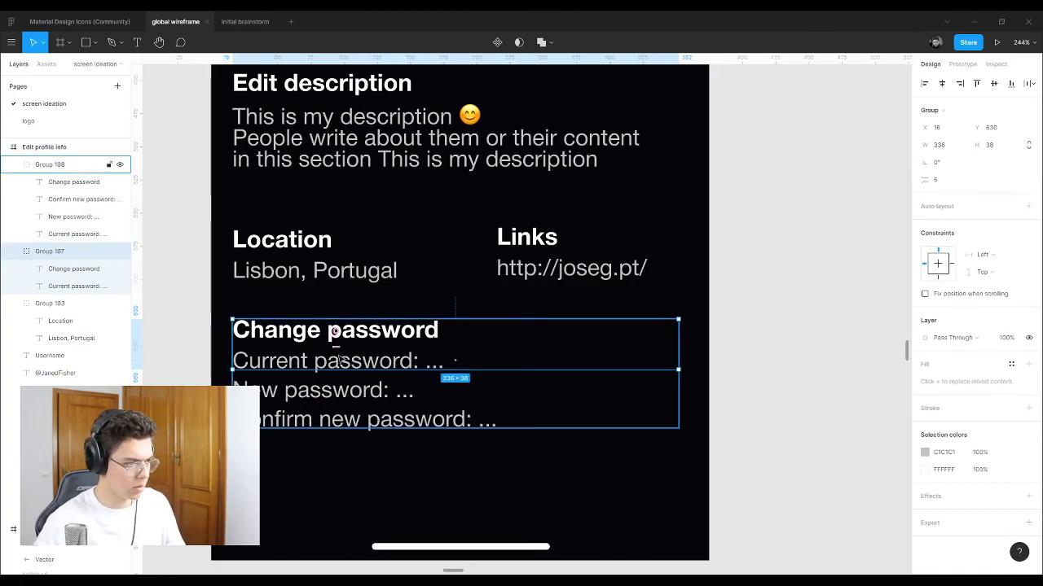
left_click(447, 420, "shift")
key("Delete")
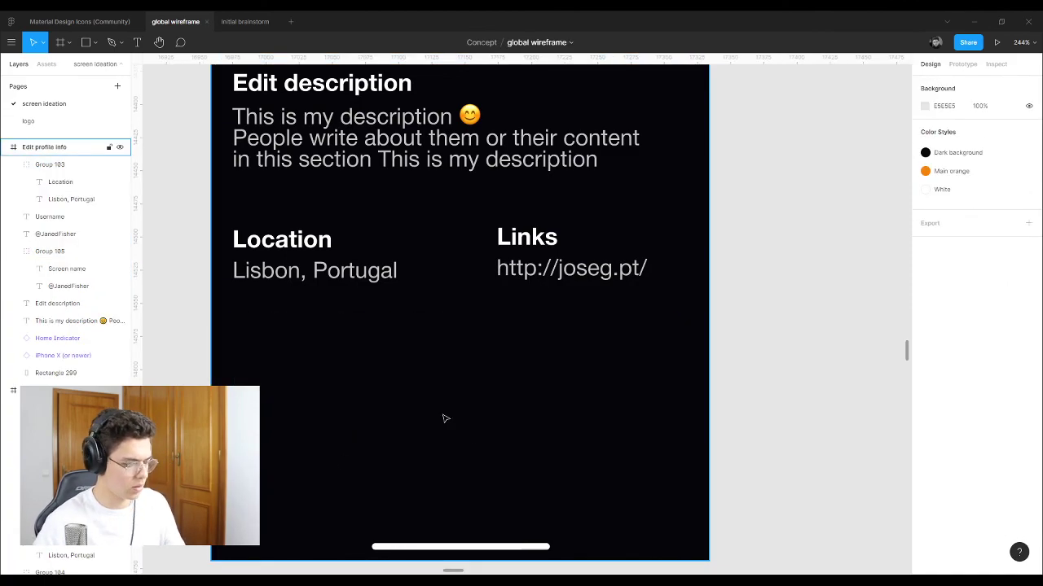
key("ctrl+z")
key("ctrl+shift+g")
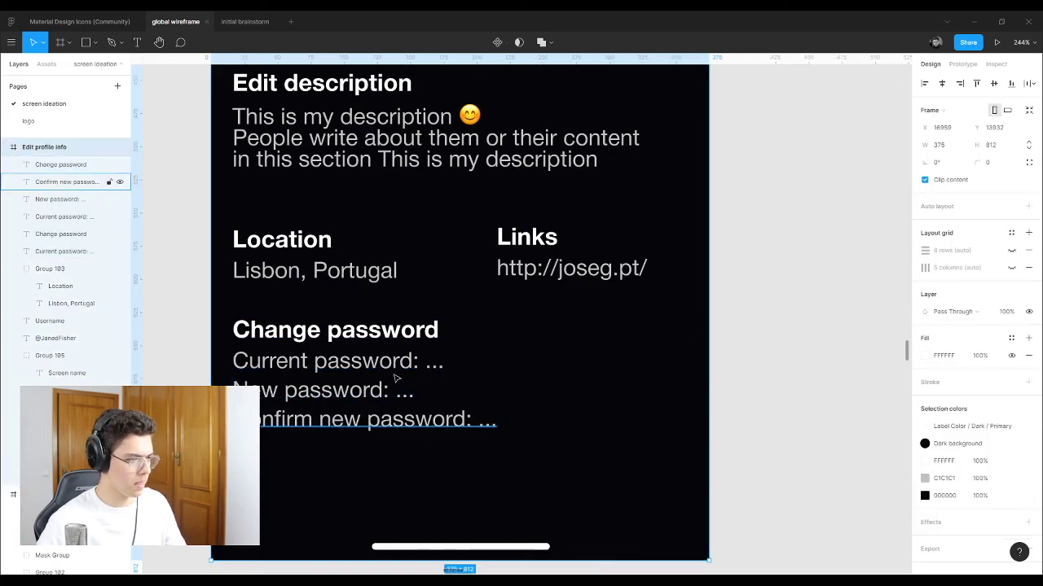
Step: Delete the New, Current and Confirm new password lines, leaving the Change password heading selected
left_click(350, 361)
key("Escape")
left_click(372, 393)
key("Delete")
left_click(338, 361)
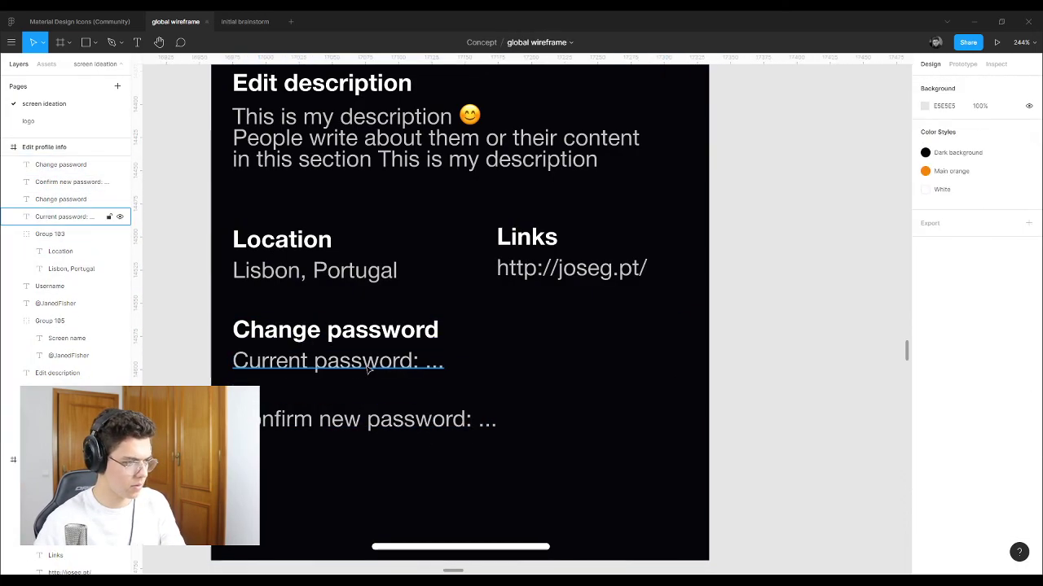
key("Delete")
left_click(374, 420)
key("Delete")
left_click(361, 338)
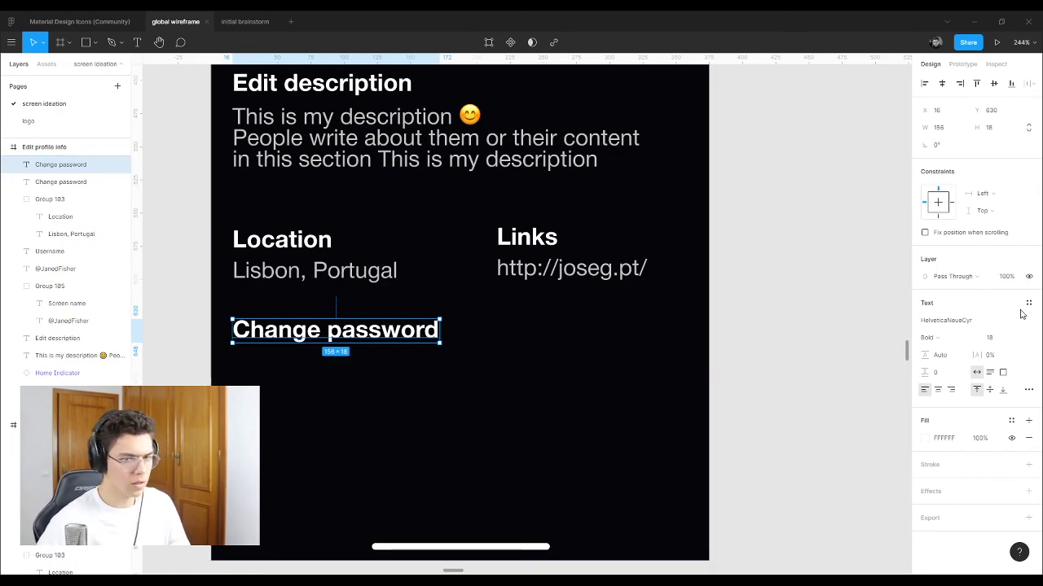
Step: Keep the Change password heading Bold and give it an Underline decoration
left_click(1022, 339)
left_click(953, 338)
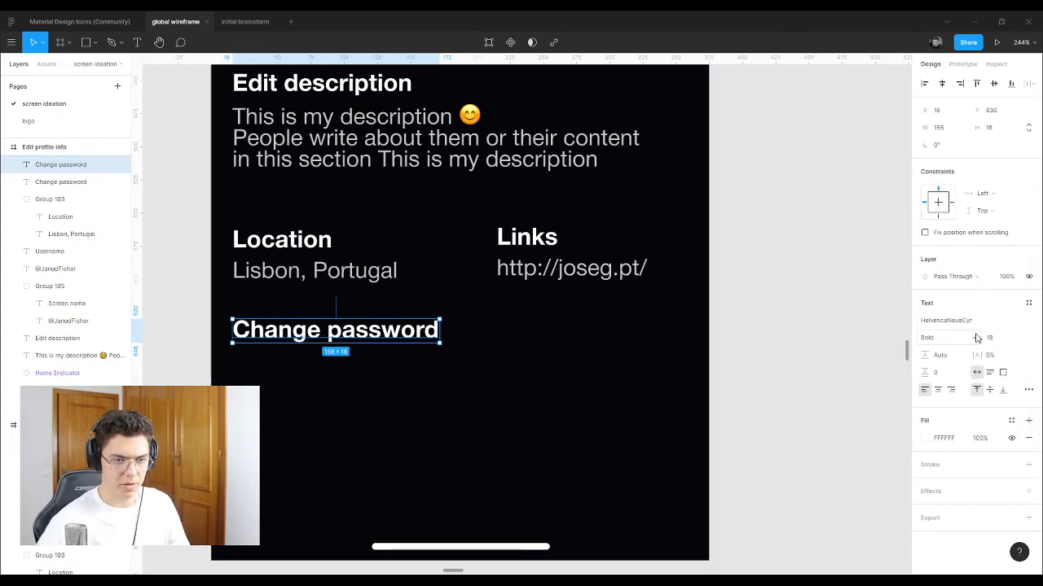
left_click(962, 338)
left_click(1029, 368)
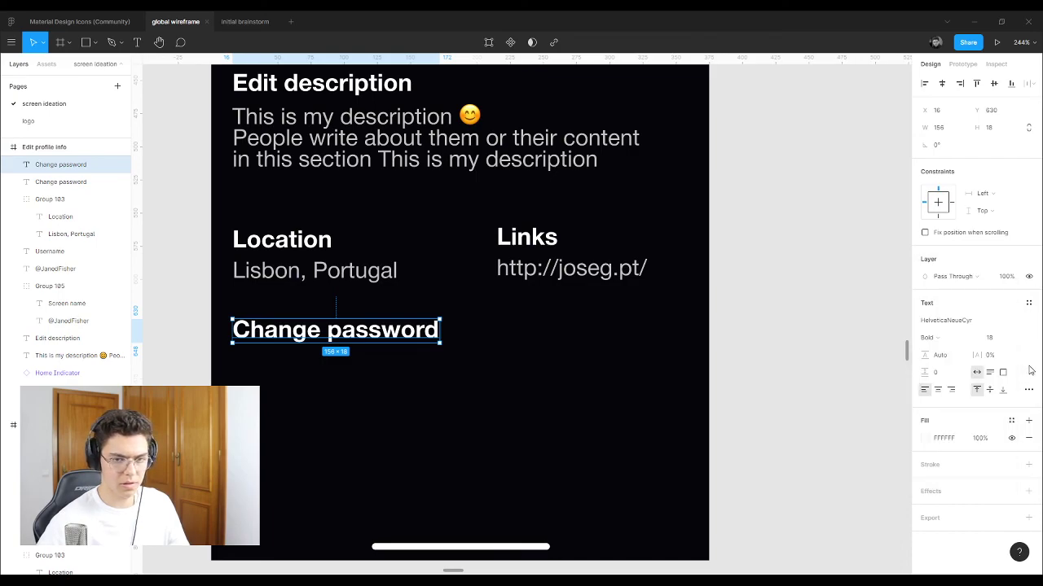
left_click(1029, 390)
left_click(885, 402)
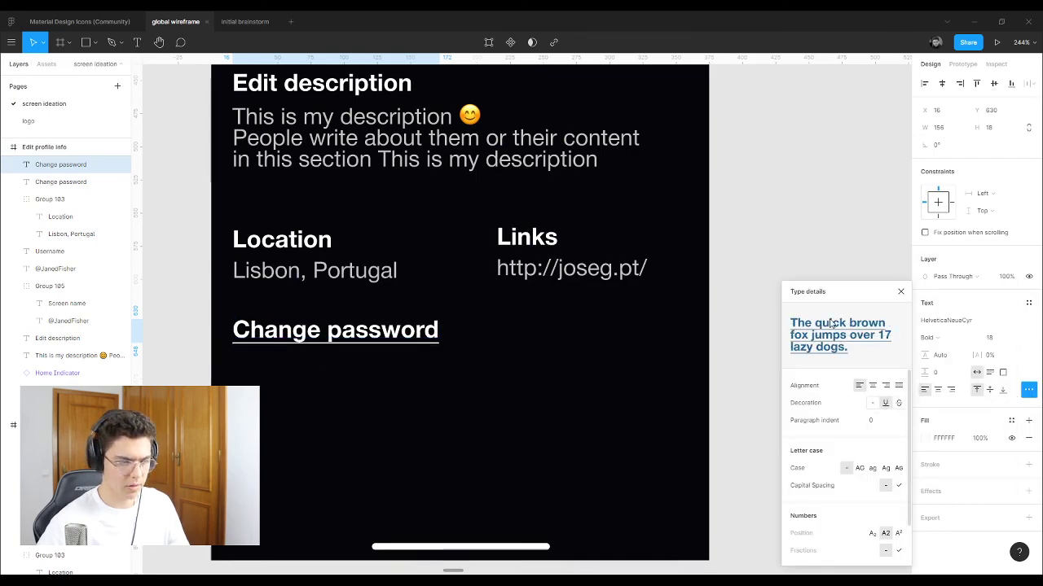
left_click(772, 228)
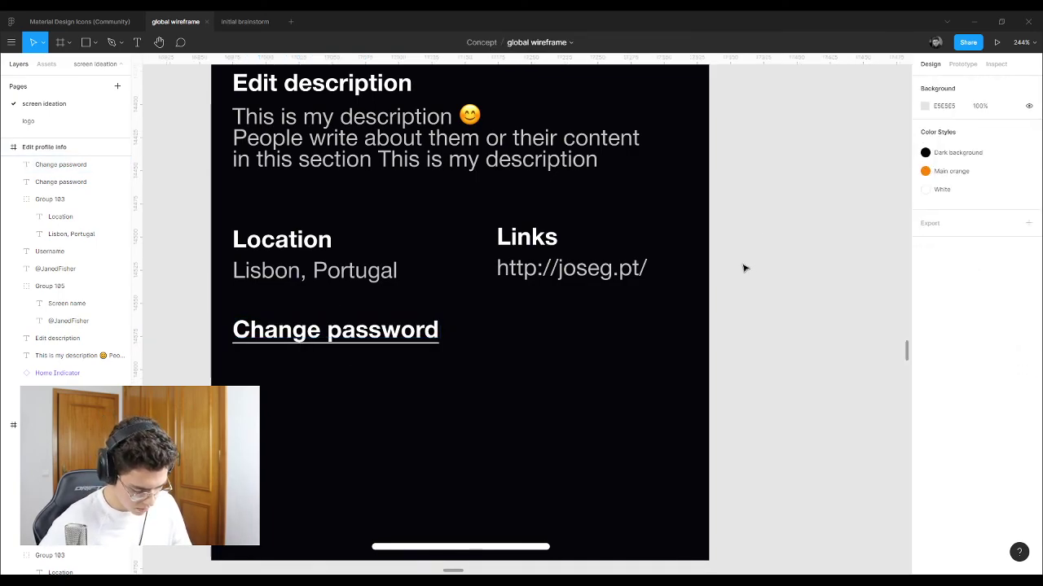
Step: Reposition the underlined Change password heading slightly lower beneath Location
left_click(335, 343)
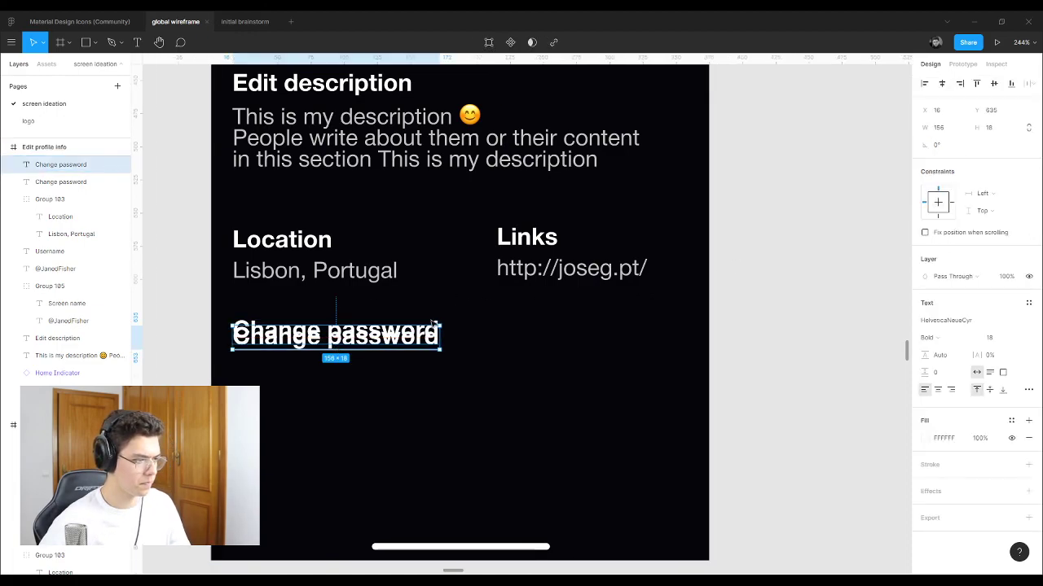
left_click(593, 413)
left_click_drag(365, 336, 348, 350)
left_click(350, 330)
key("Delete")
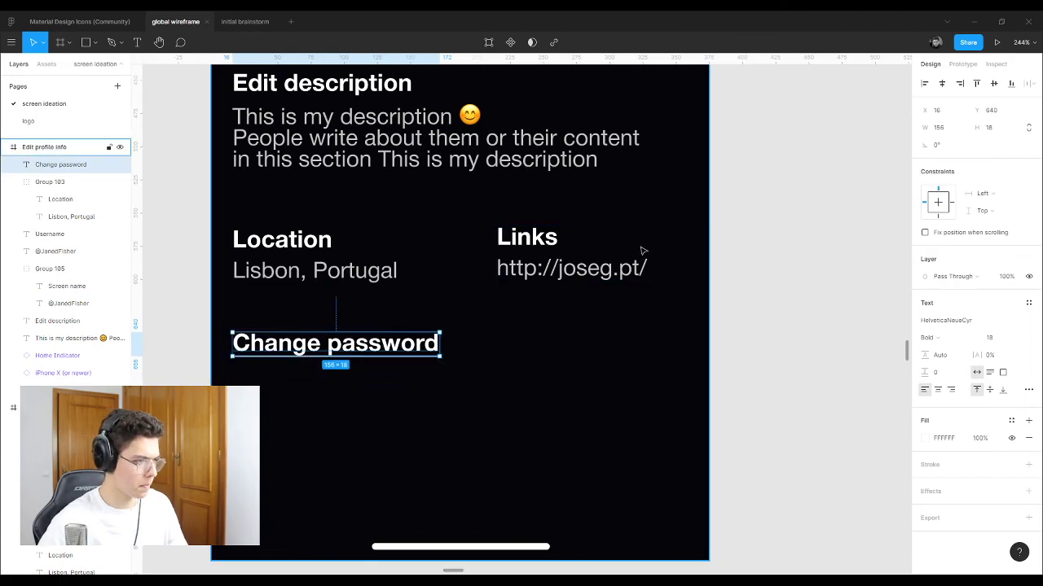
key("Escape")
scroll(717, 302, "down", 10)
Step: Copy the green square down beside Payment options in the Edit info list
scroll(706, 309, "down", 3)
scroll(408, 229, "up", 6)
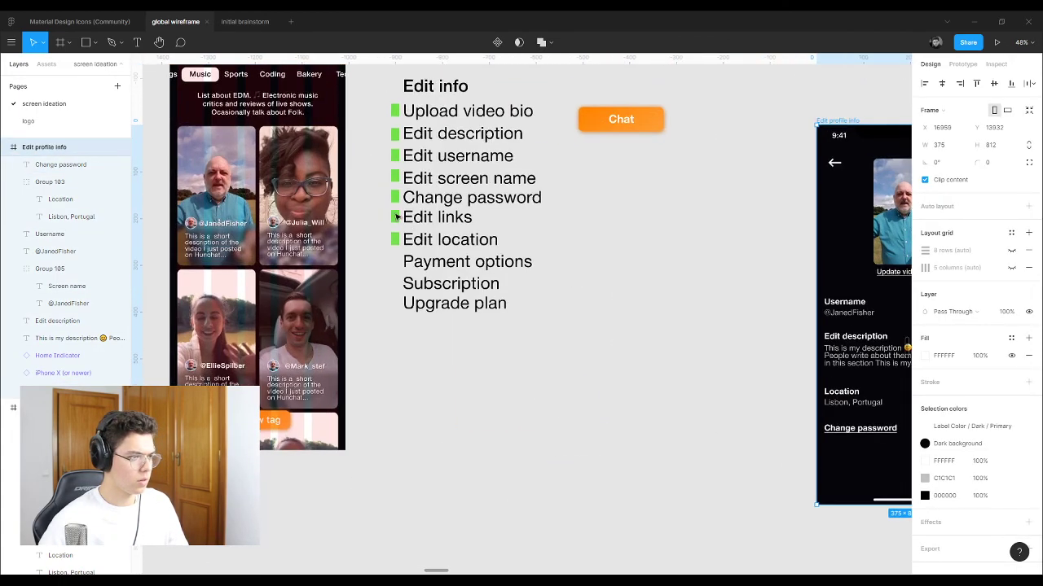
scroll(408, 230, "up", 3)
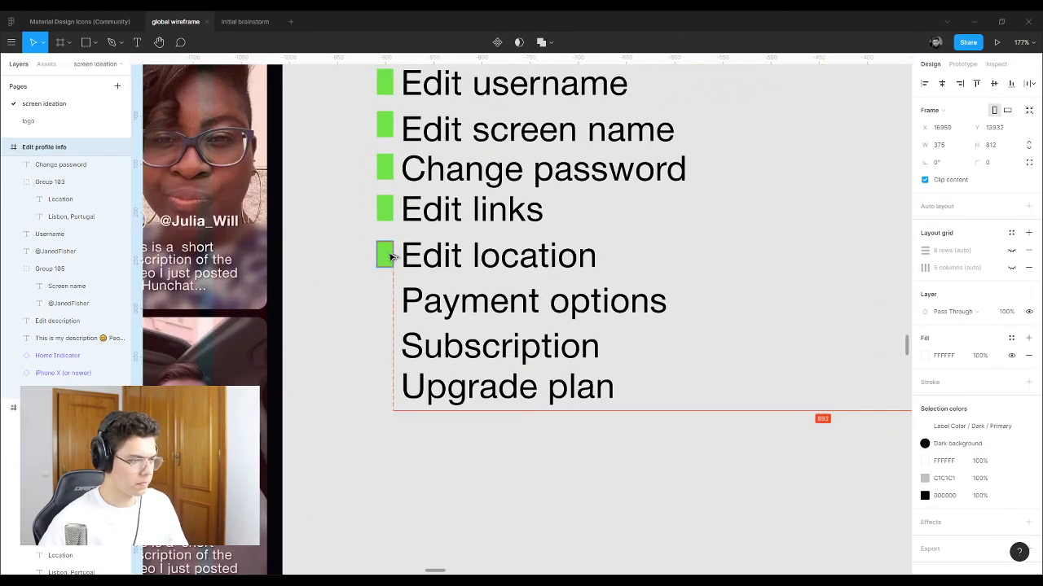
left_click_drag(384, 255, 391, 306)
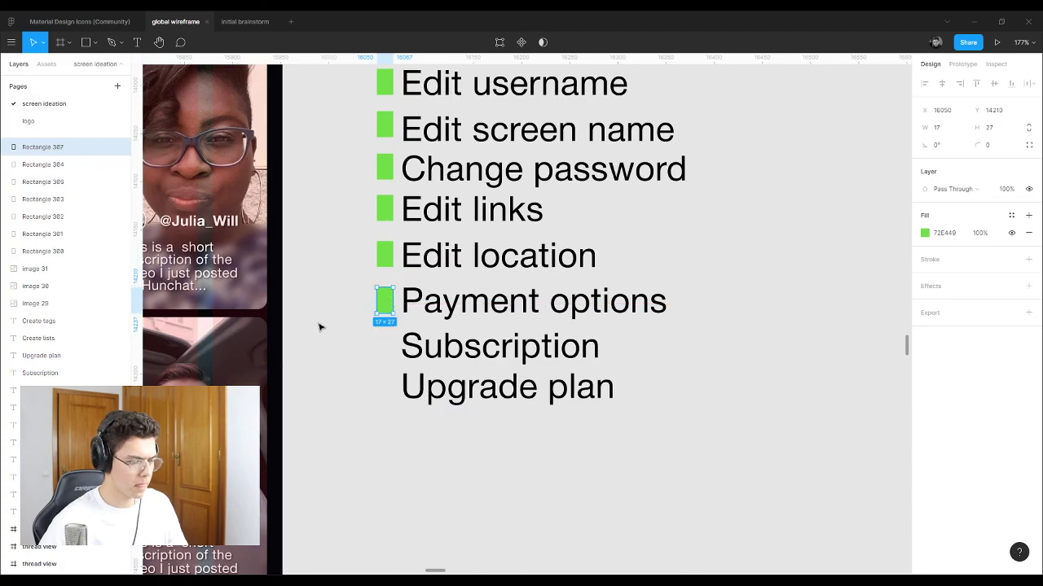
Step: Duplicate the Change password link just below itself
scroll(319, 322, "down", 8)
scroll(590, 436, "up", 8)
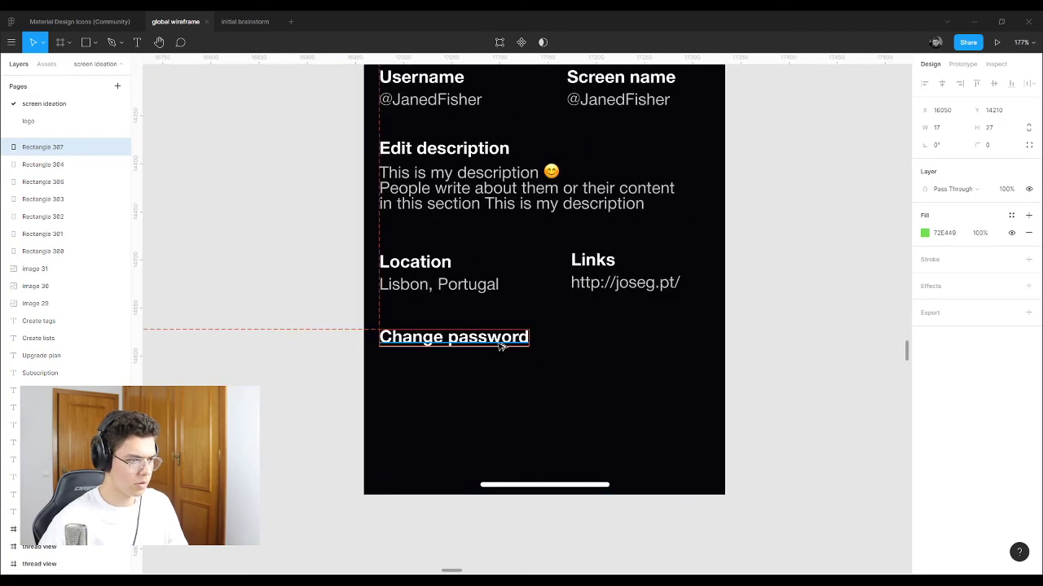
left_click_drag(501, 342, 500, 372)
Step: Retype the duplicated underlined link as 'Manage payments'
double_click(505, 372)
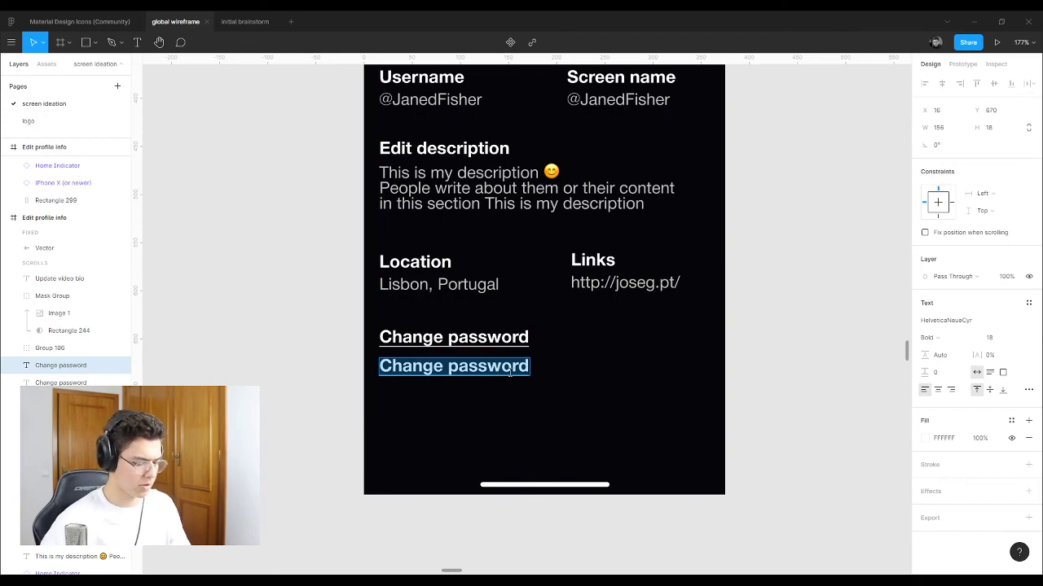
type("Manage pay")
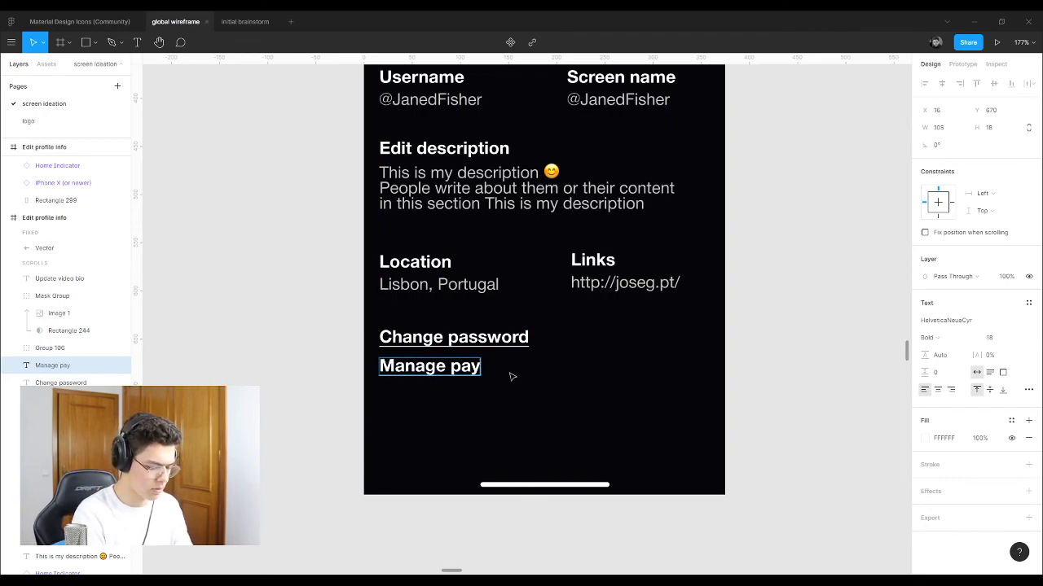
type("ments")
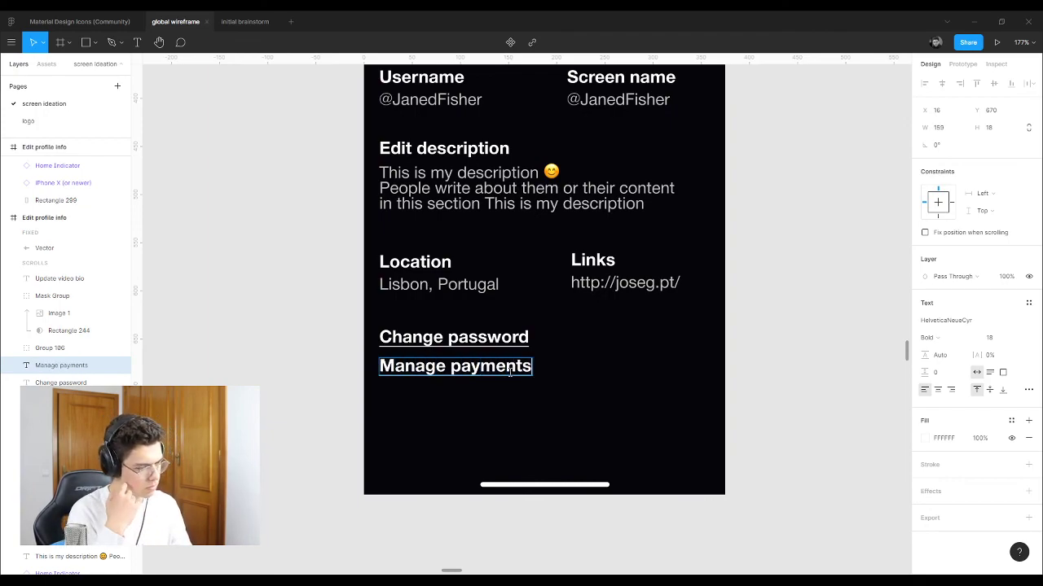
left_click(822, 321)
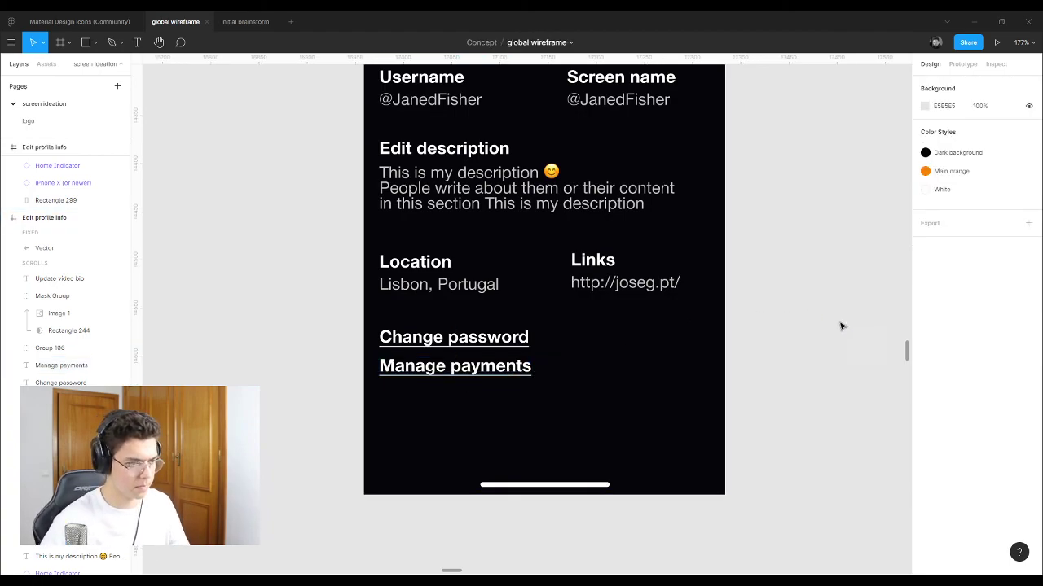
scroll(837, 321, "down", 5)
scroll(814, 319, "up", 5)
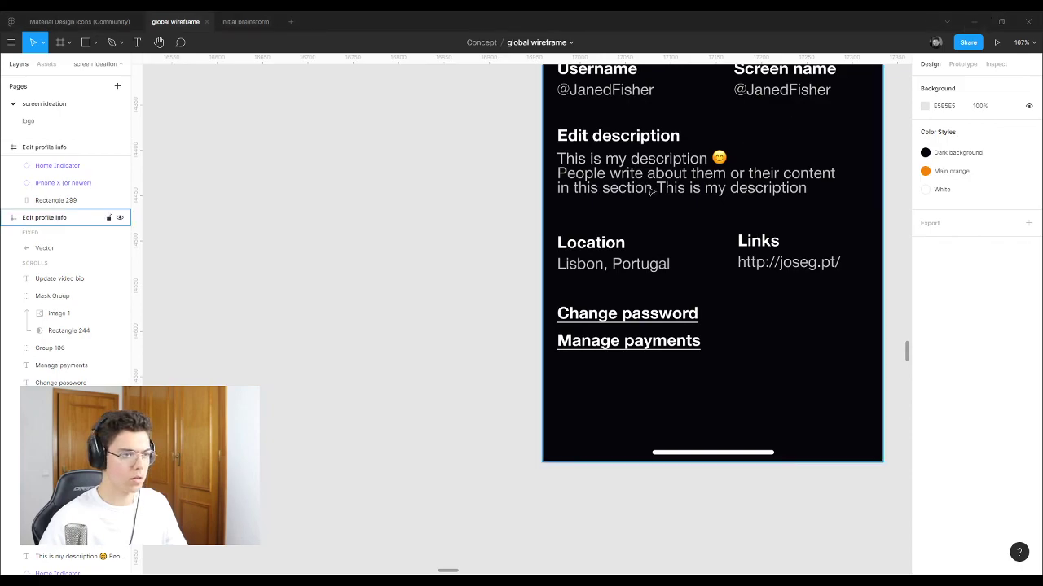
Step: Copy a green square beside Subscription, then delete Subscription together with its square
scroll(431, 291, "down", 5)
scroll(175, 186, "up", 2)
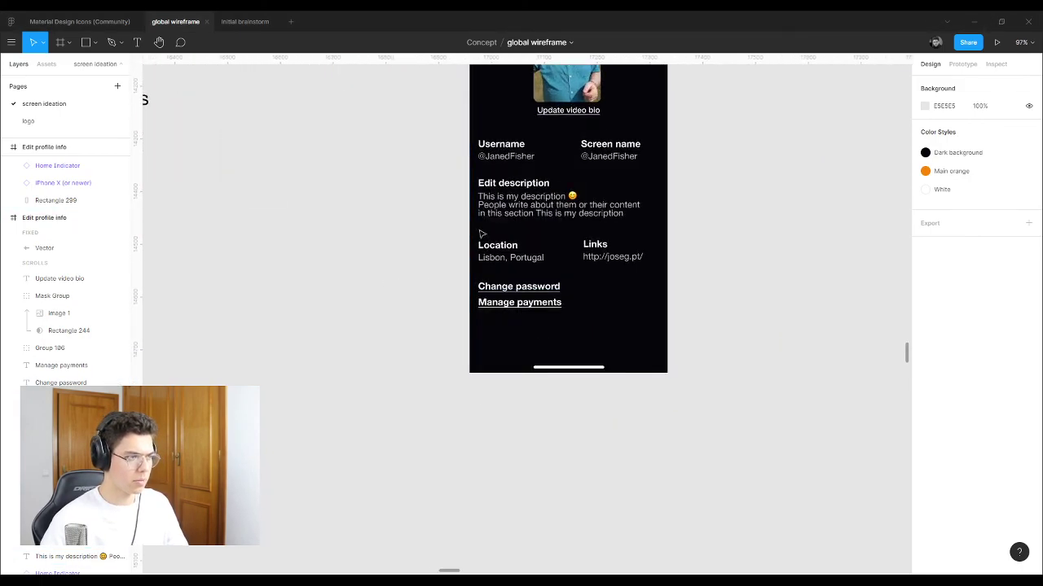
scroll(175, 186, "down", 2)
scroll(183, 175, "up", 5)
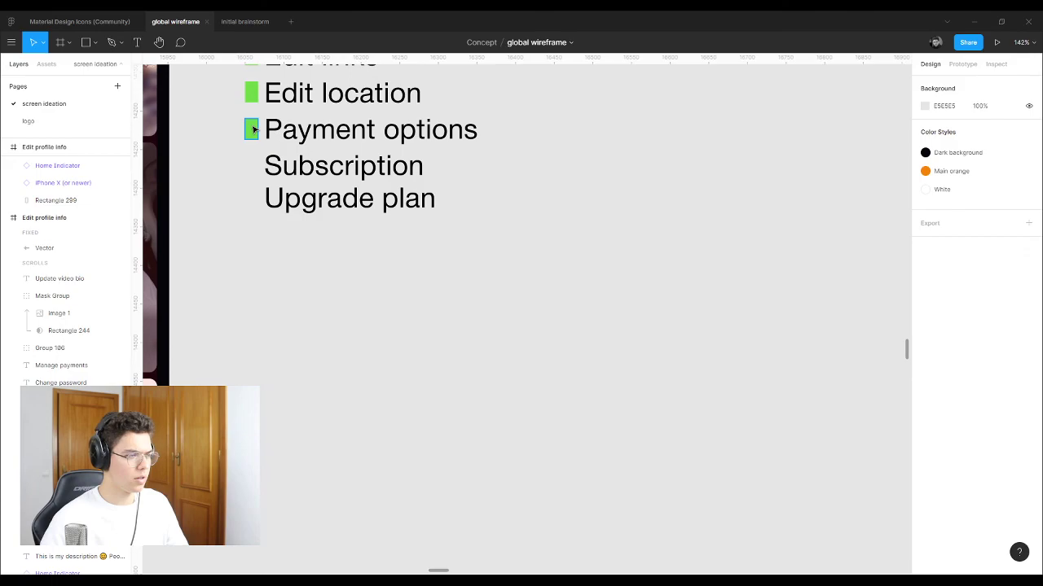
left_click(252, 128)
left_click_drag(253, 128, 253, 166)
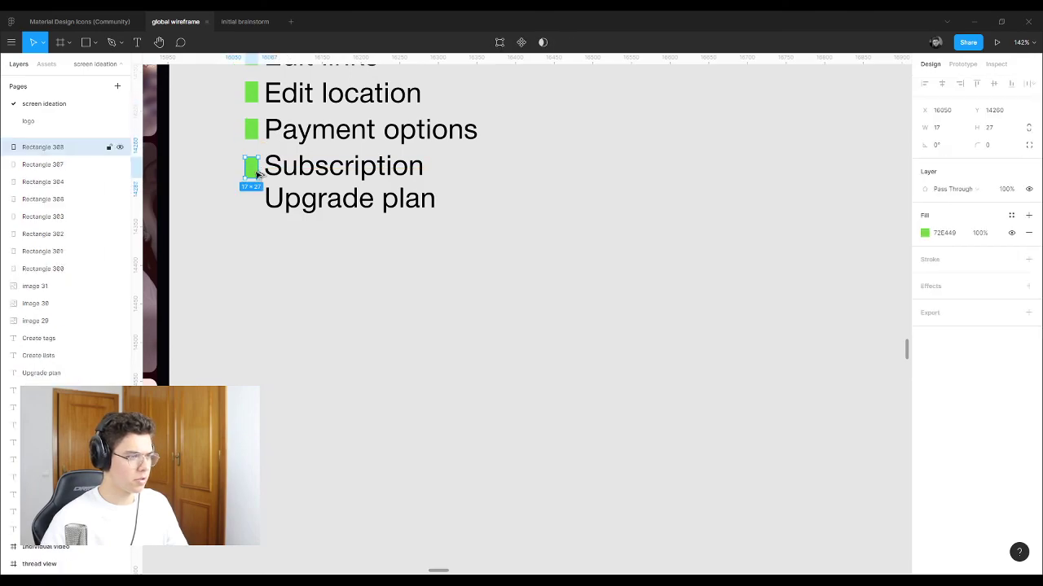
scroll(271, 186, "down", 5)
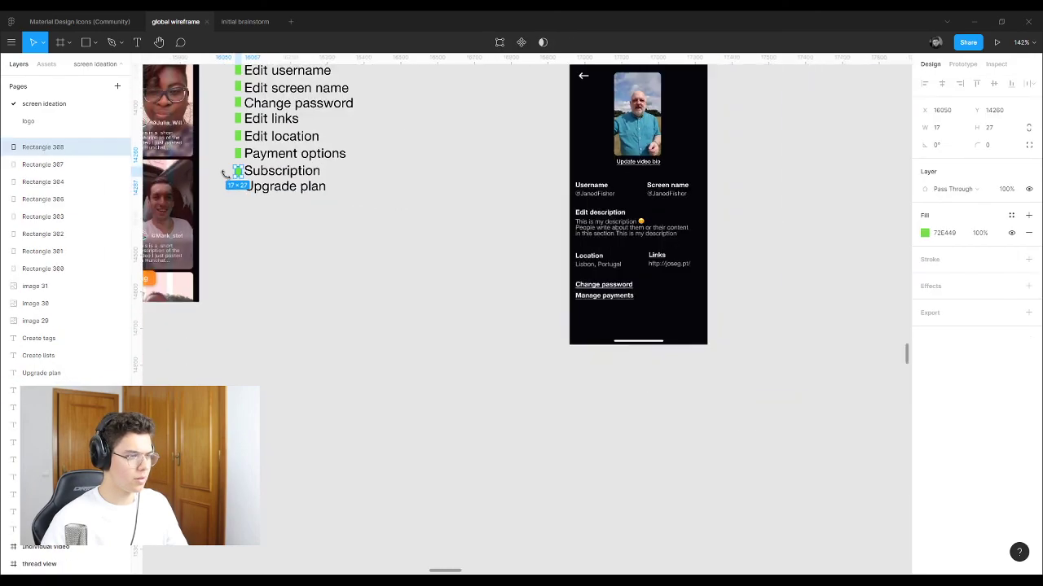
scroll(237, 171, "up", 5)
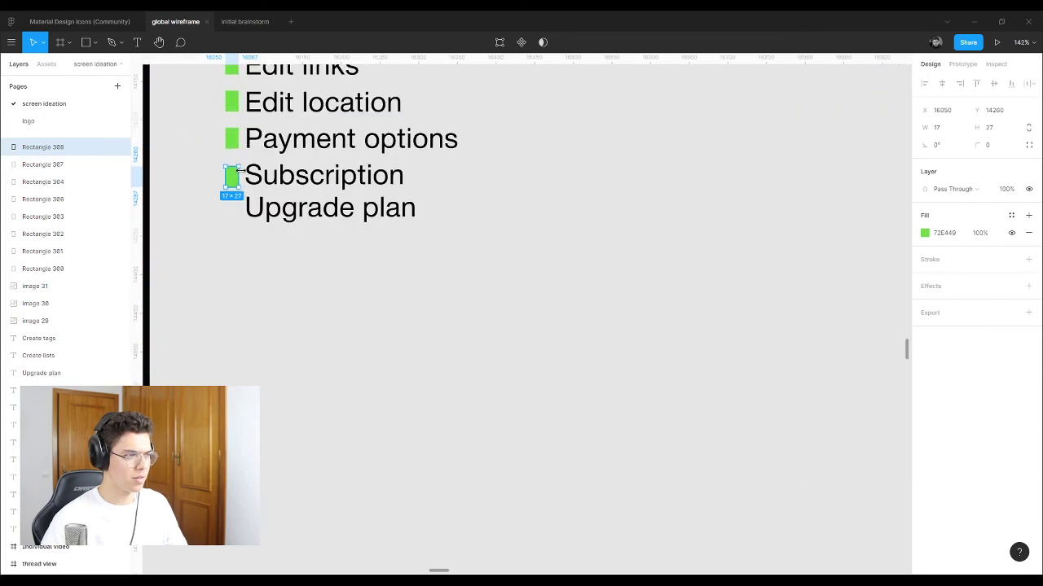
left_click_drag(215, 169, 336, 185)
key("Delete")
Step: Add a green square beside Upgrade plan in the Edit info list
left_click(209, 158)
left_click_drag(231, 140, 237, 192)
left_click(277, 163)
scroll(470, 179, "down", 10)
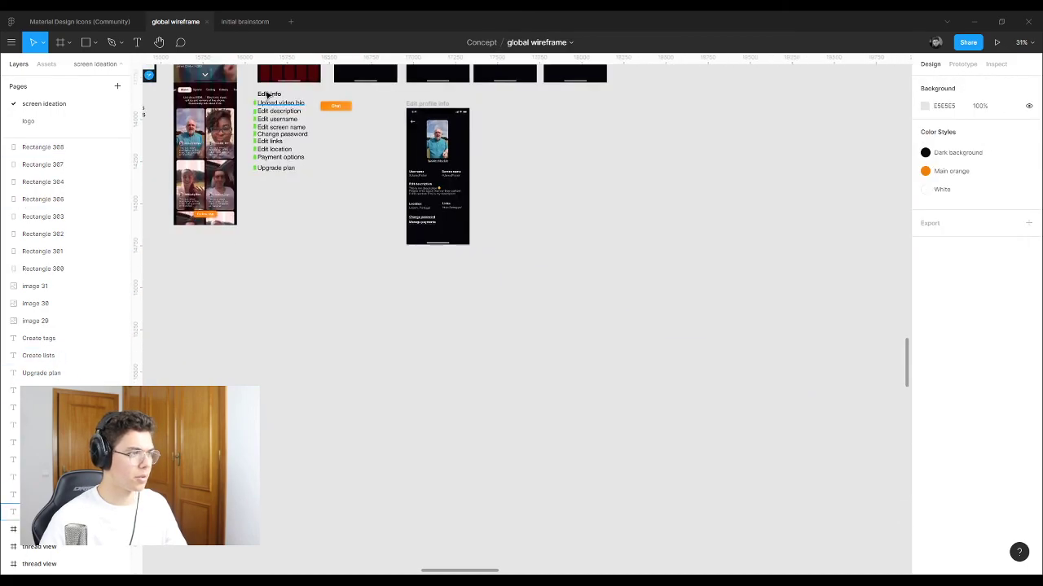
scroll(470, 179, "up", 10)
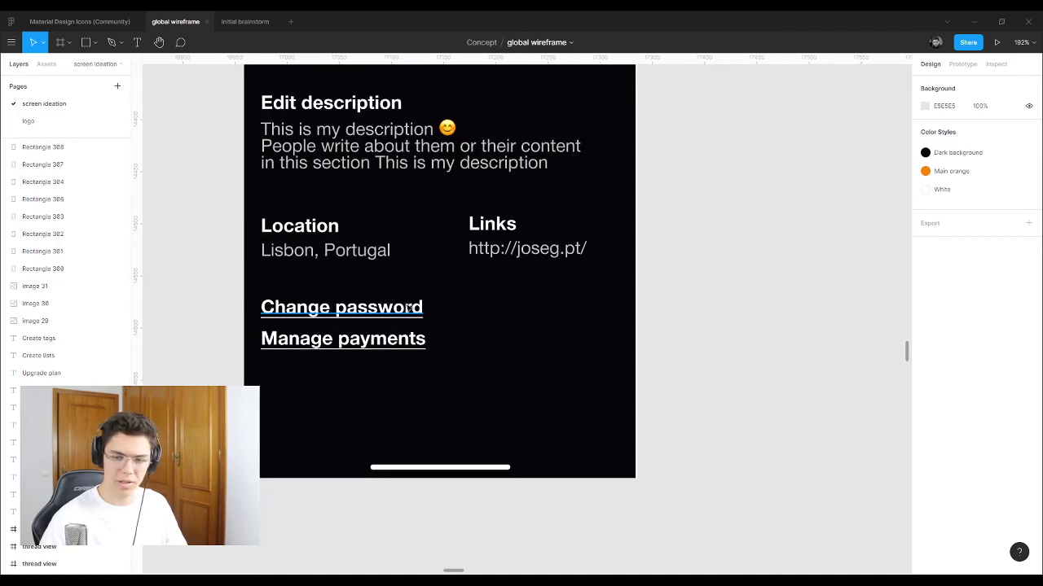
scroll(235, 328, "up", 2)
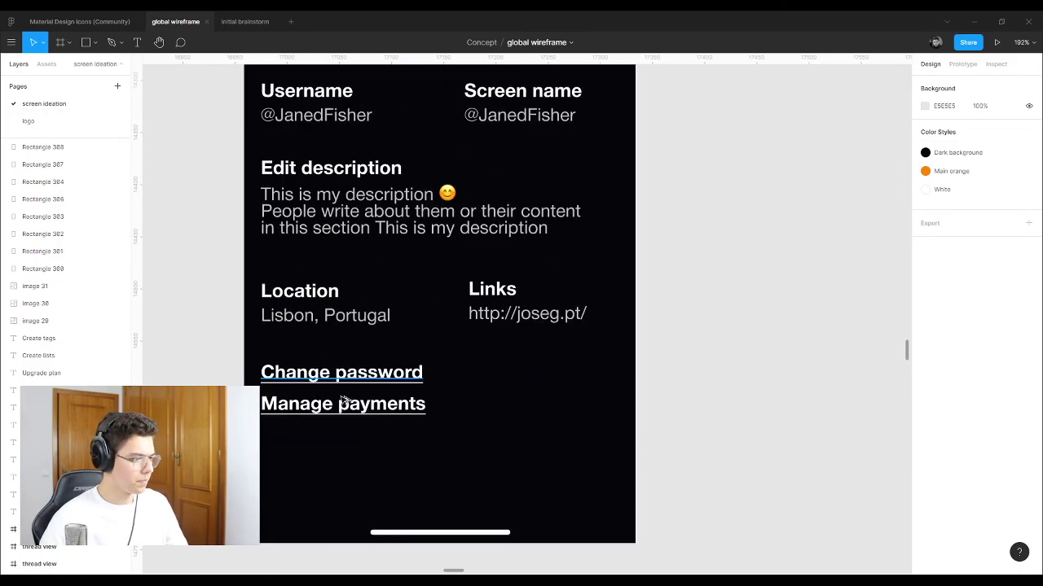
scroll(343, 407, "up", 10)
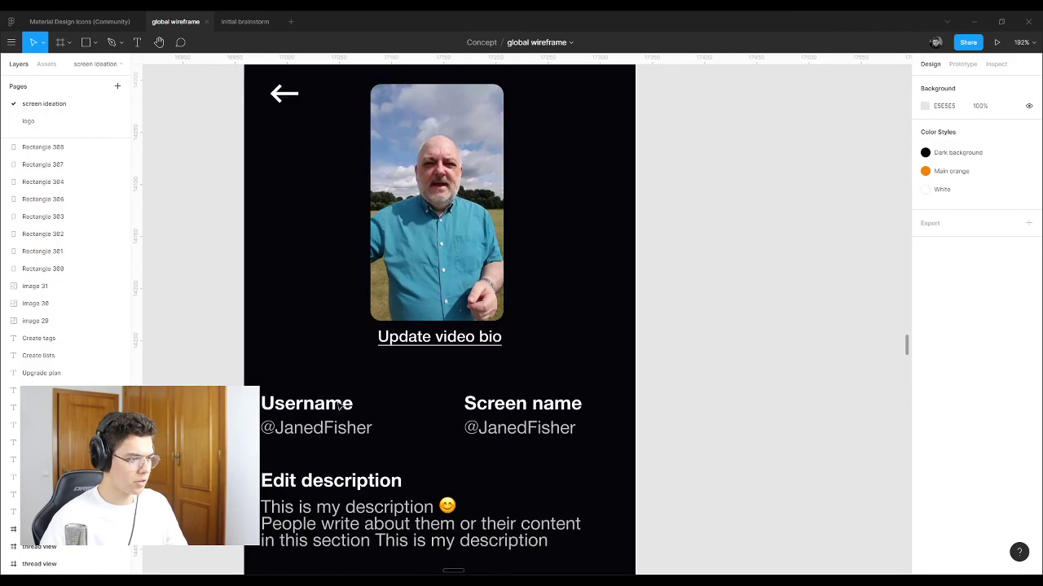
scroll(346, 379, "down", 9)
scroll(344, 376, "down", 1)
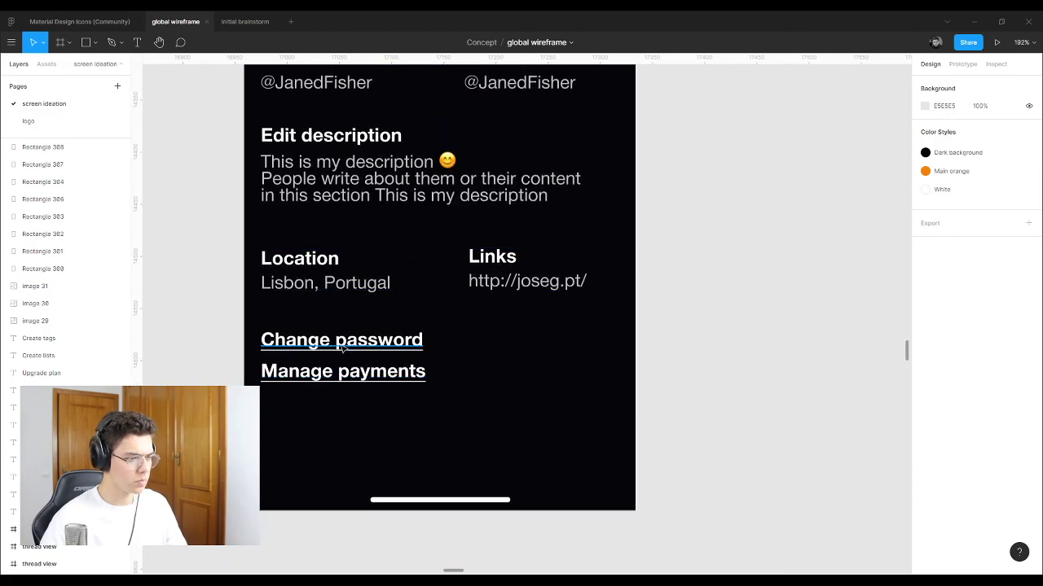
Step: Duplicate Manage payments near the screen bottom and retype it 'Free account upgrade plan'
left_click_drag(356, 376, 358, 461)
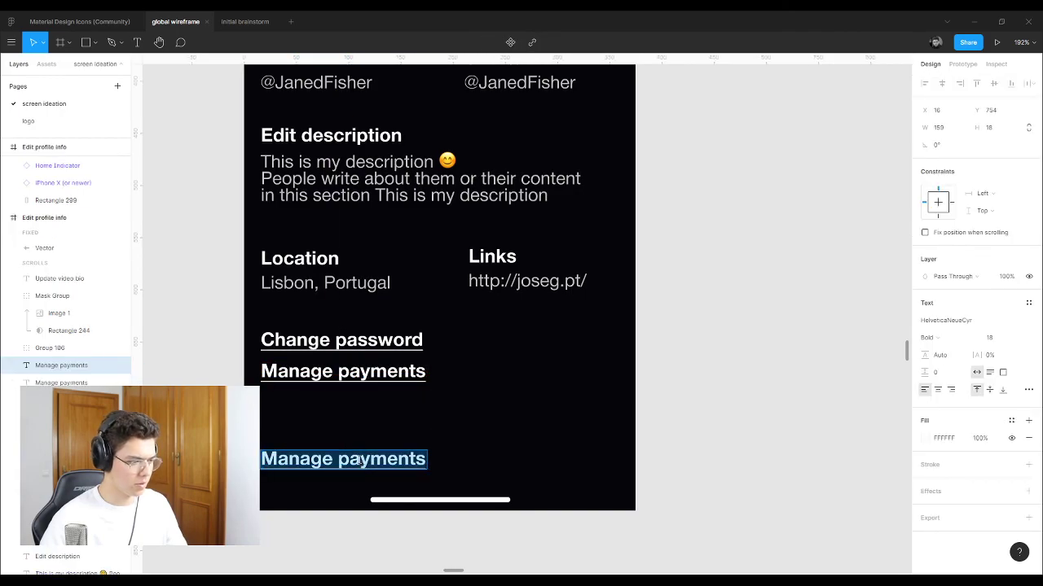
type("Free a")
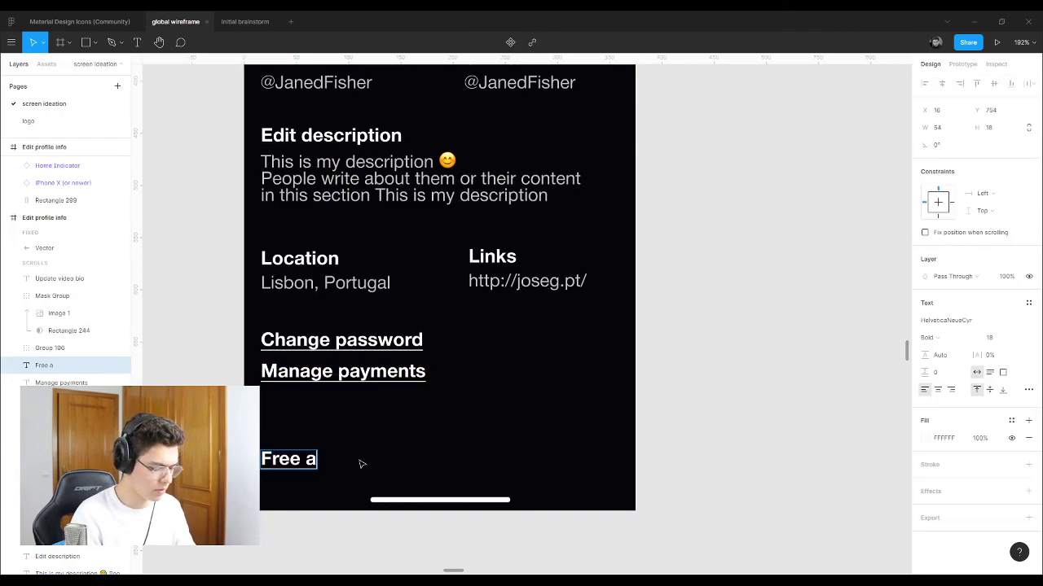
type("ccount")
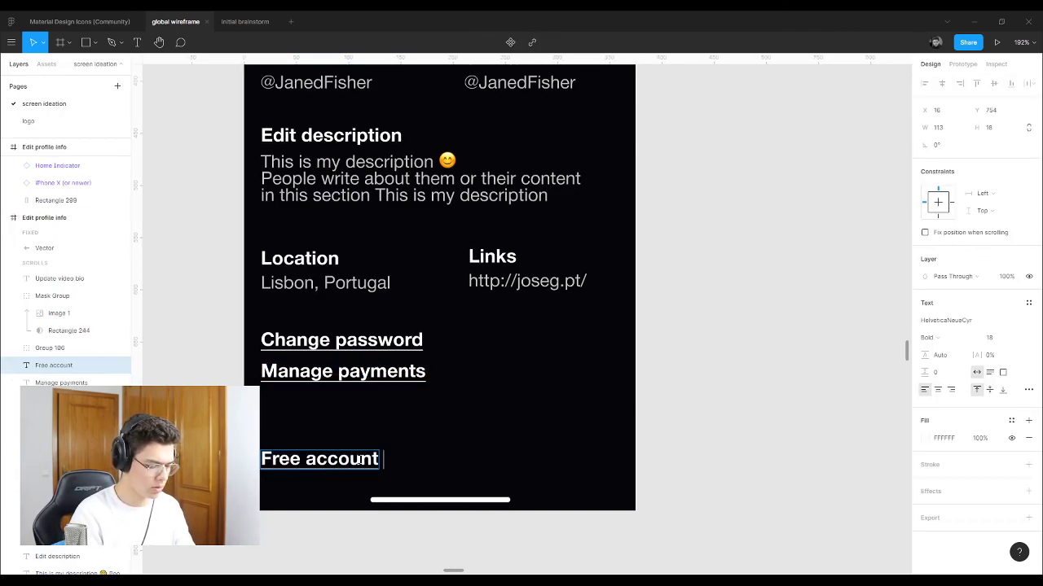
type(" upgrade plan")
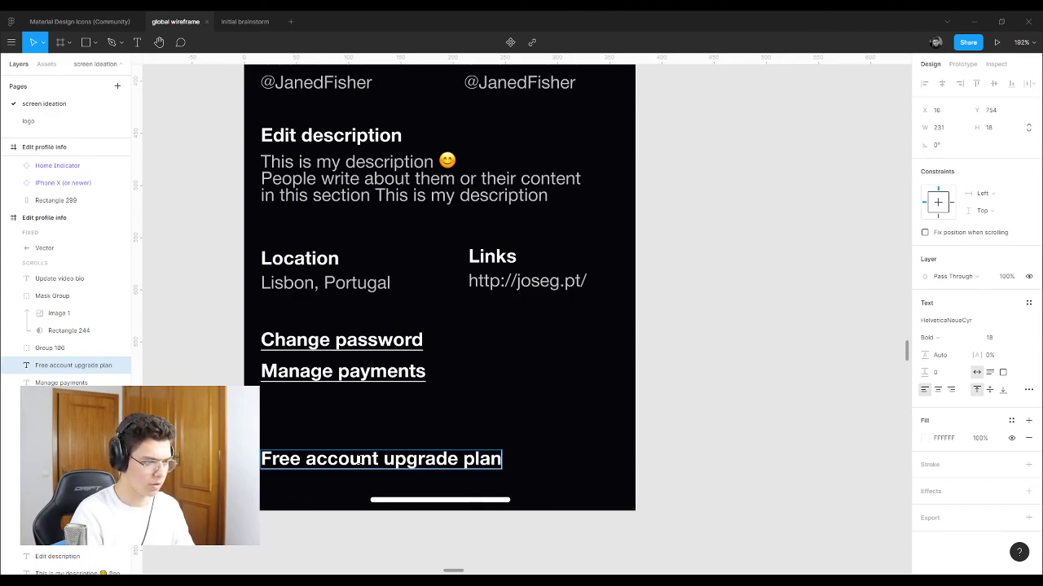
key("Escape")
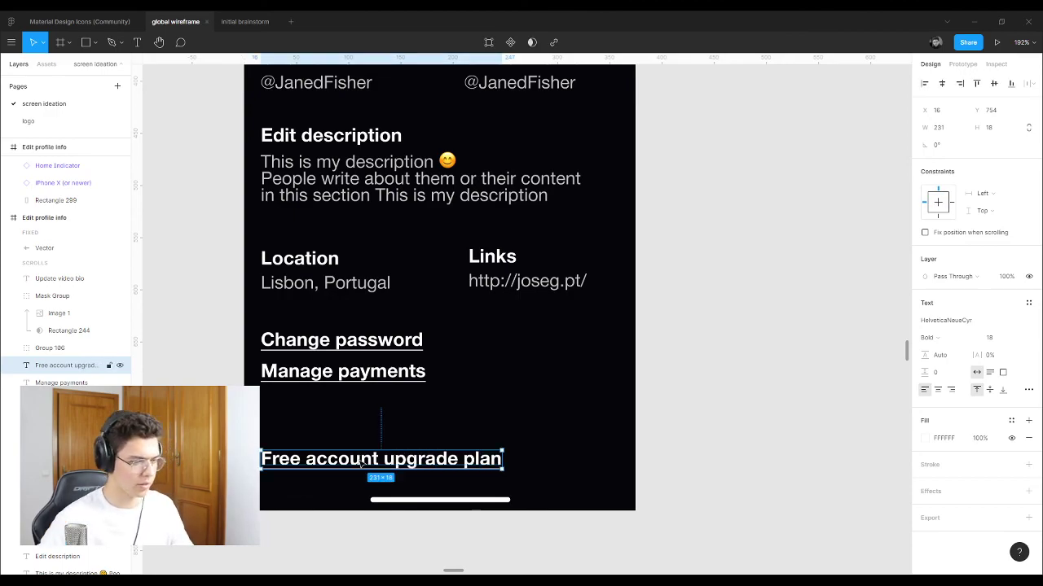
left_click(722, 372)
scroll(721, 358, "down", 5)
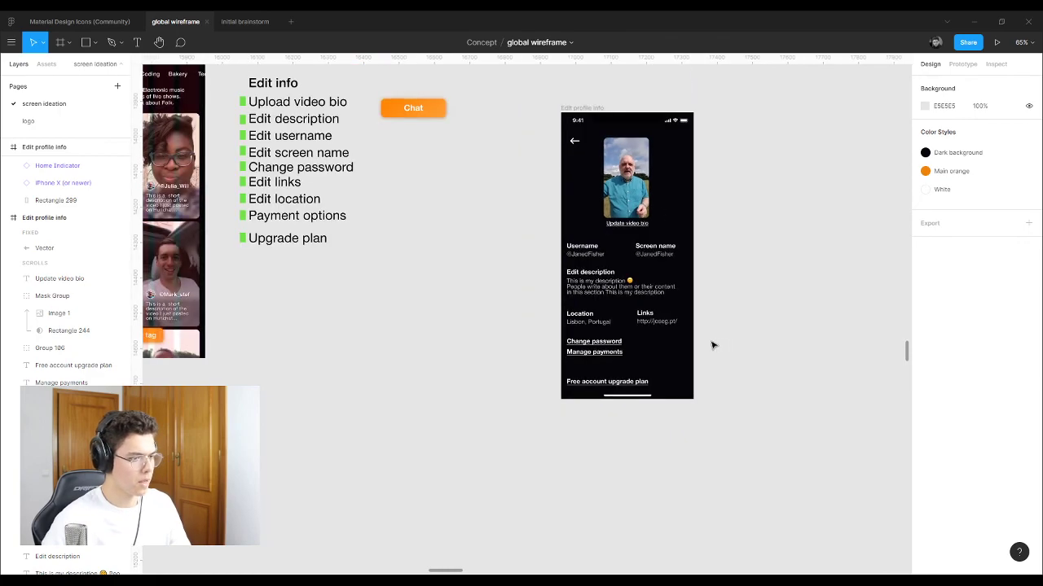
Step: Select Manage payments and Change password and drag both right and down toward centre
scroll(295, 239, "up", 3)
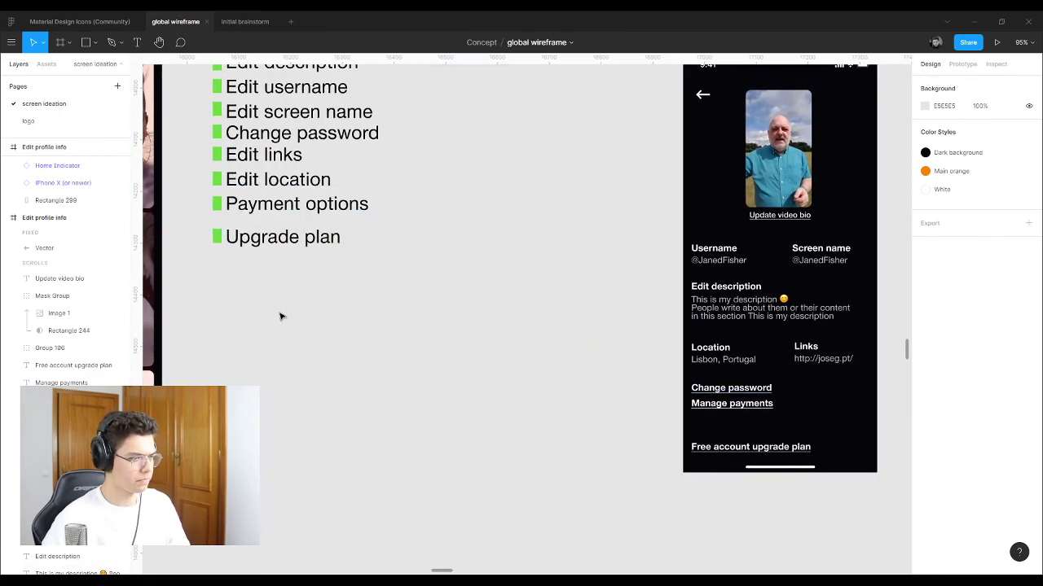
scroll(280, 315, "down", 3)
scroll(544, 359, "up", 6)
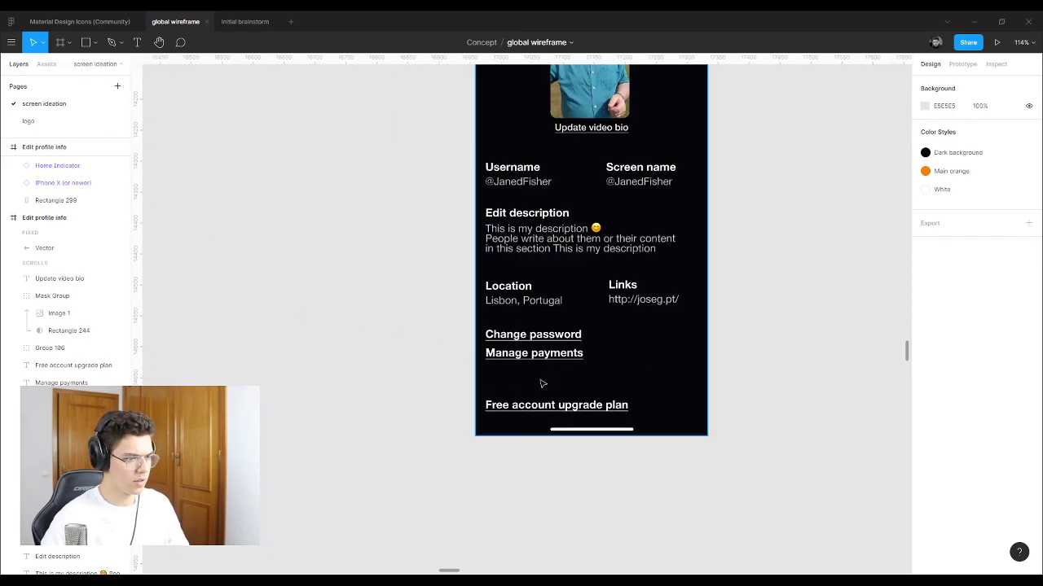
left_click(544, 341)
left_click(530, 304, "shift")
left_click_drag(547, 341, 637, 356)
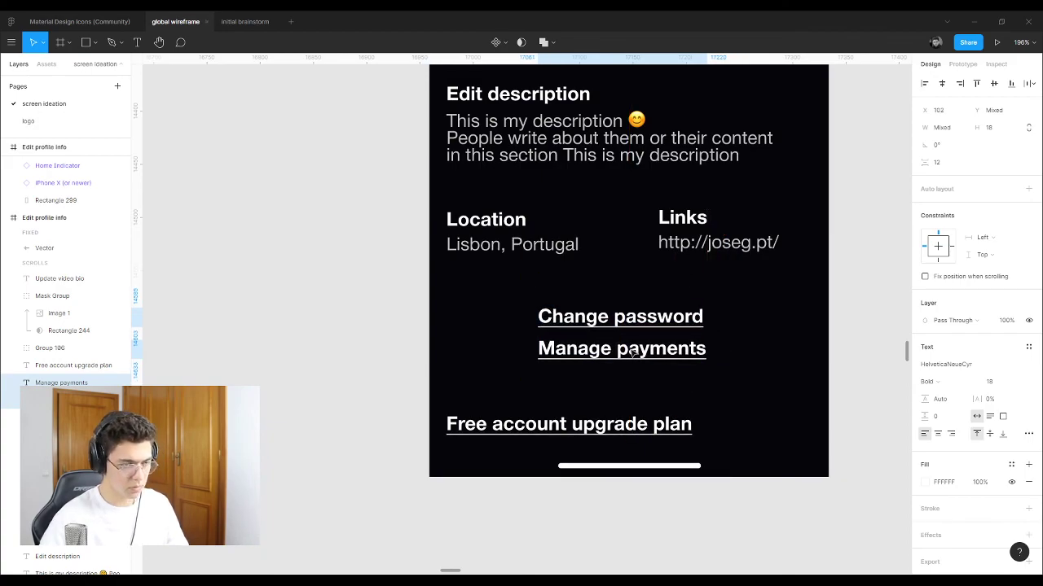
Step: Drag Change password to widen its gap above Manage payments
left_click(885, 258)
left_click_drag(620, 316, 651, 328)
left_click(617, 358, "shift")
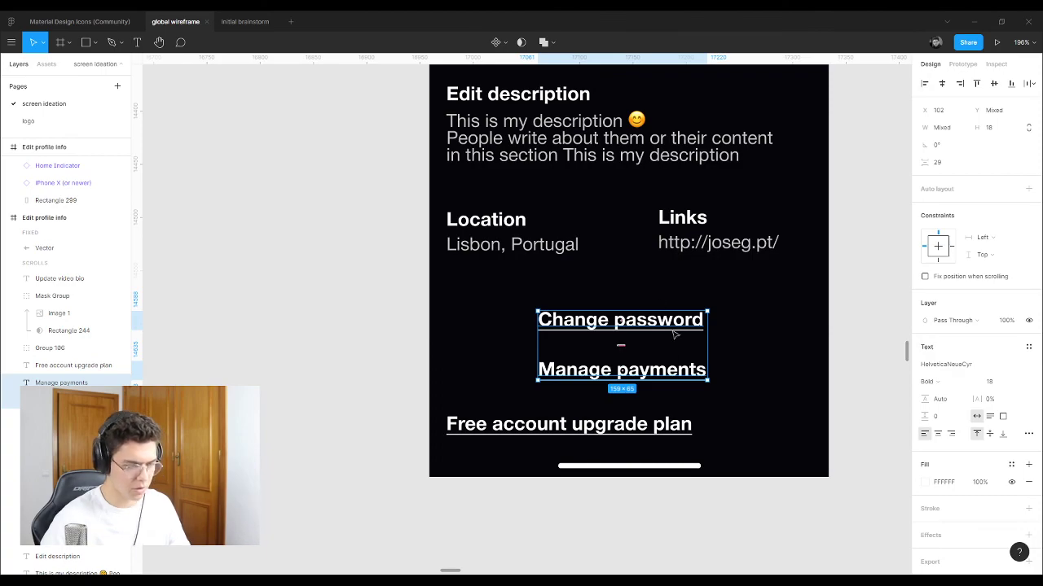
Step: Compare the Links and Location group positions on the profile screen, then zoom out
left_click(676, 236)
left_click(562, 238)
left_click(589, 236)
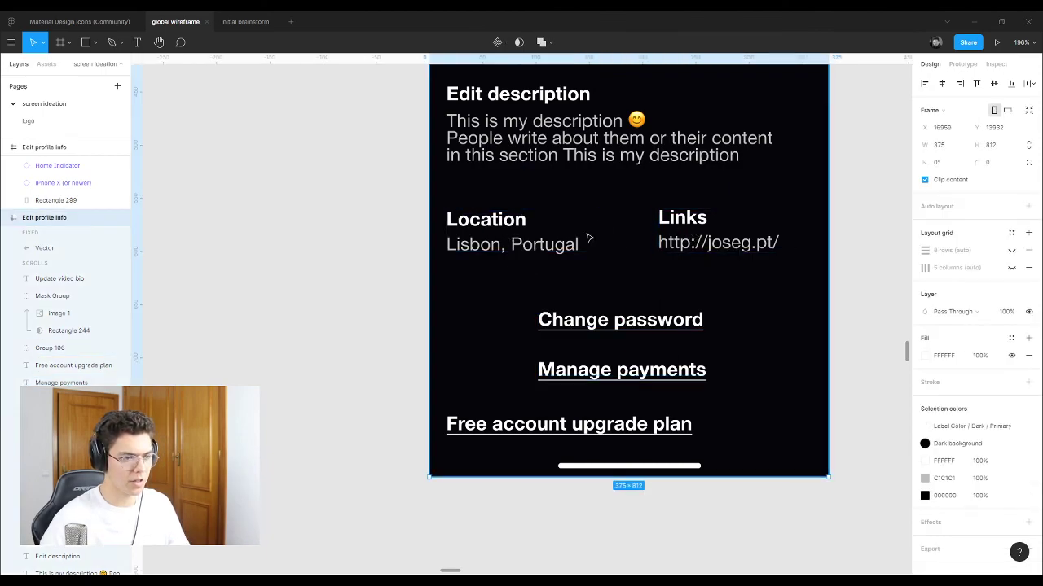
left_click(676, 236)
left_click(589, 235)
left_click(488, 232)
left_click(684, 236)
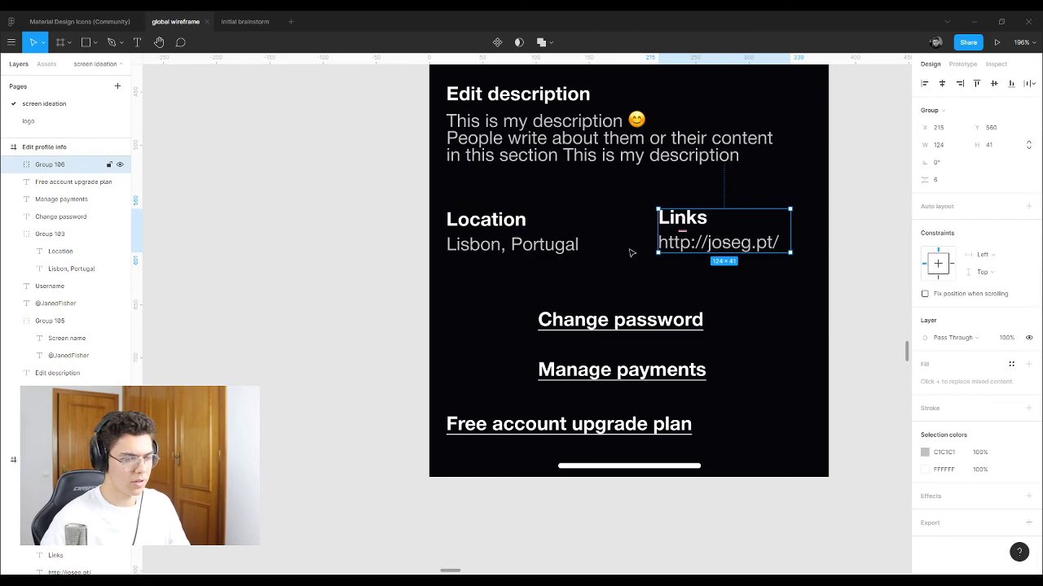
scroll(611, 288, "down", 5)
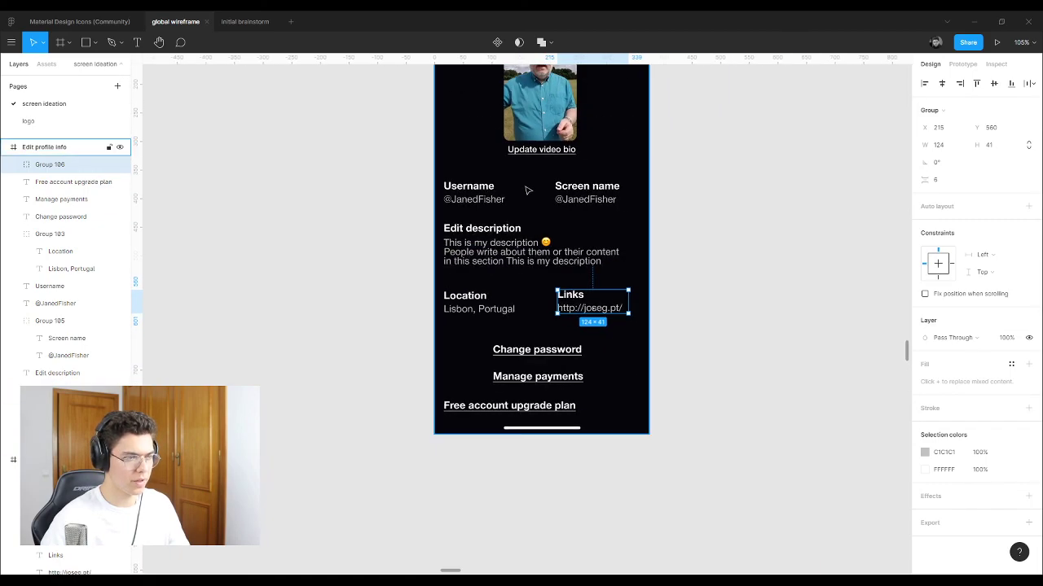
Step: Replace the Free account upgrade plan label text with 'You currently have a free account'
left_click(525, 406)
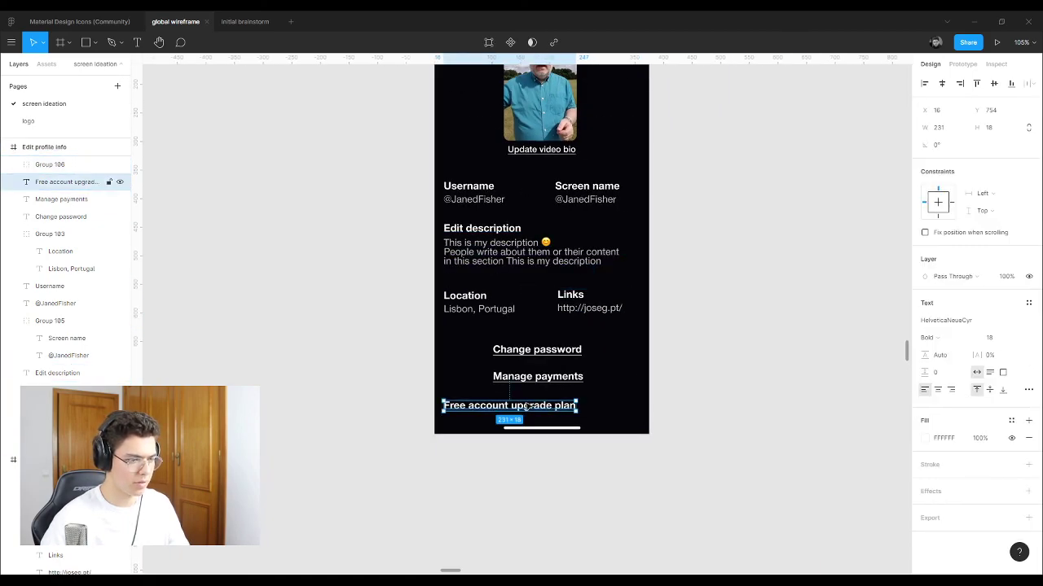
scroll(522, 415, "up", 6)
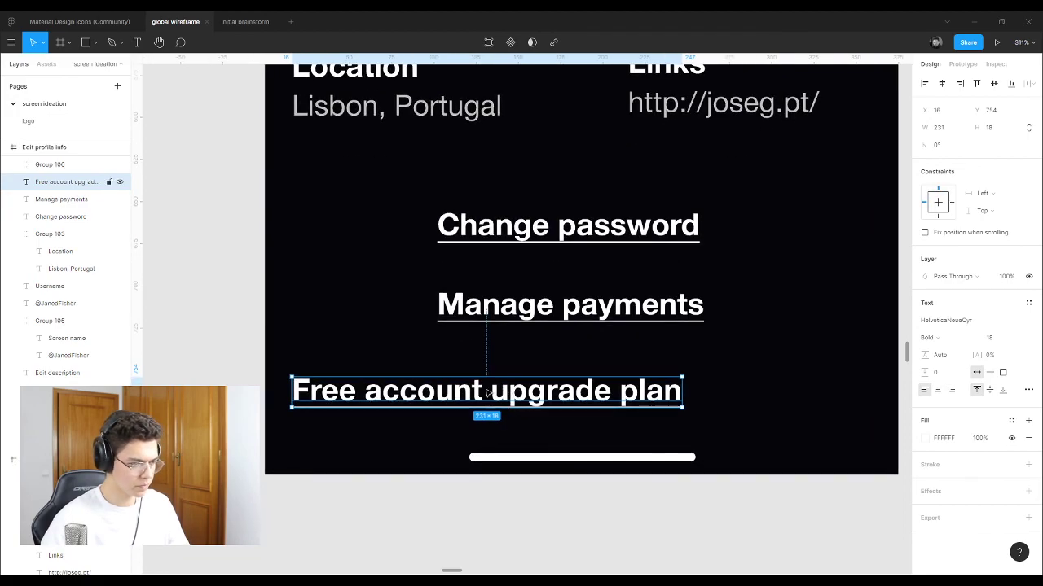
double_click(482, 399)
left_click(491, 392)
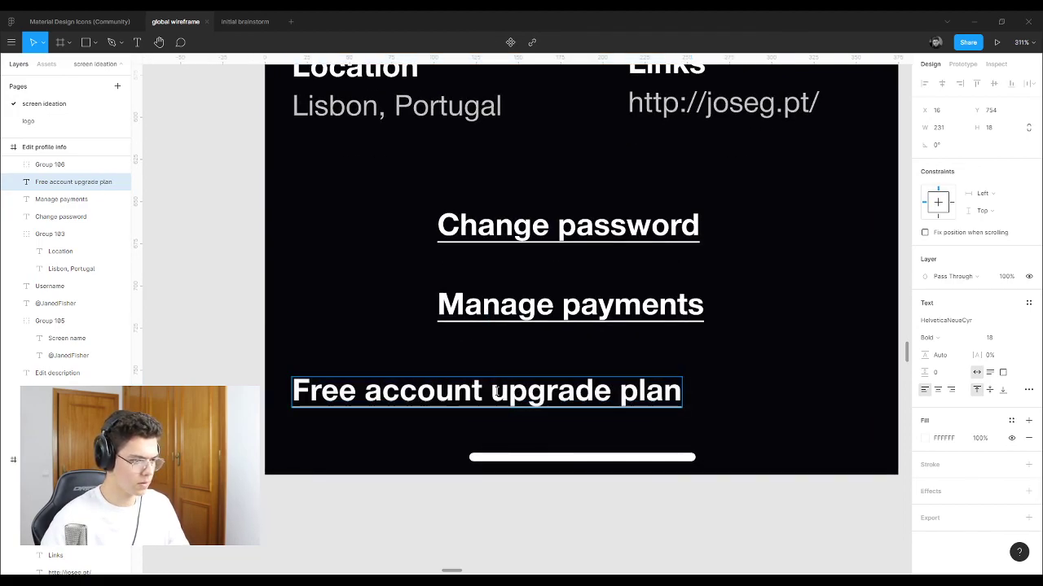
triple_click(495, 392)
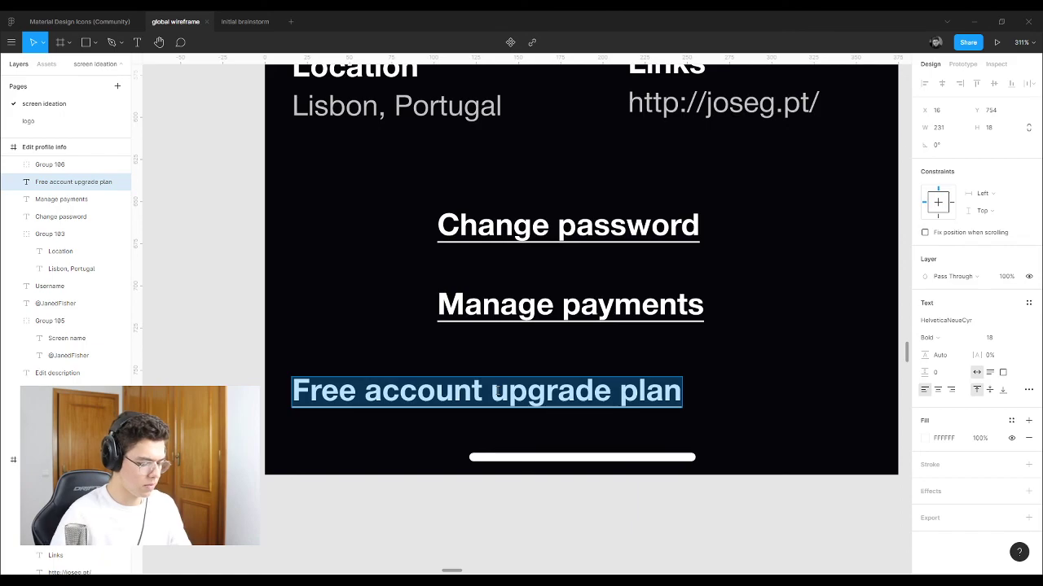
type("You")
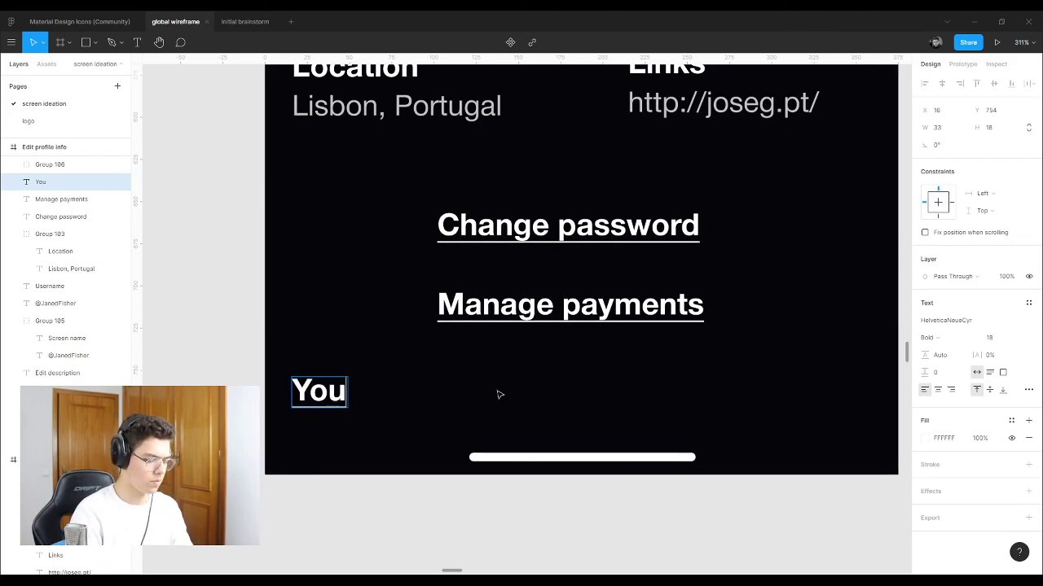
type(" currently ")
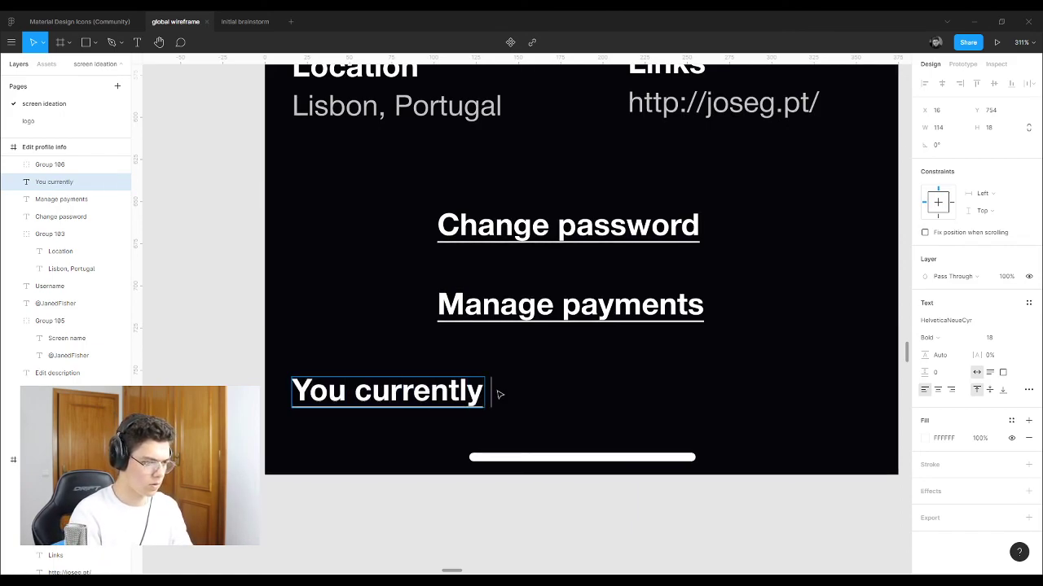
type("have a")
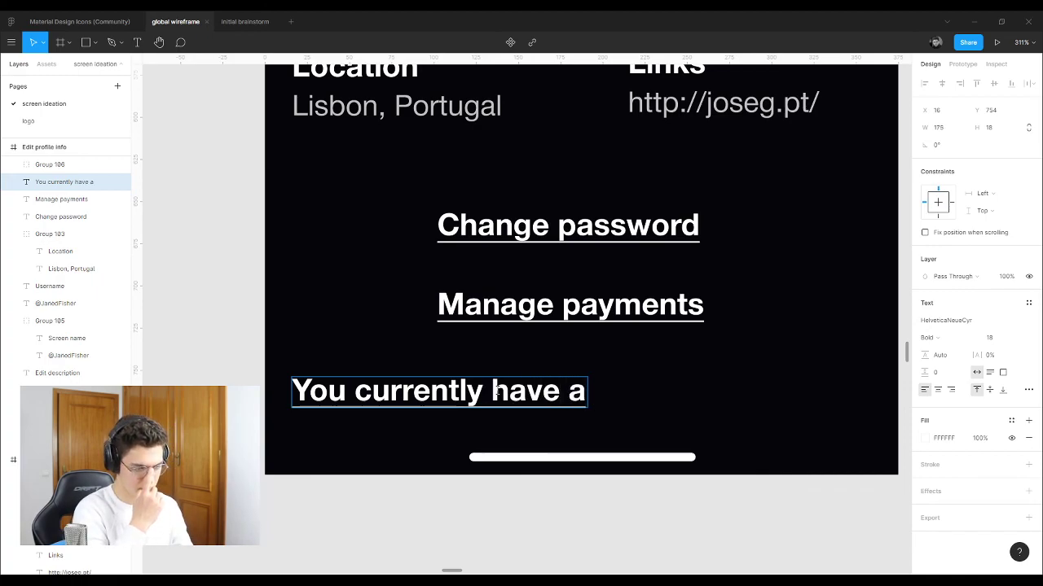
type(" free ")
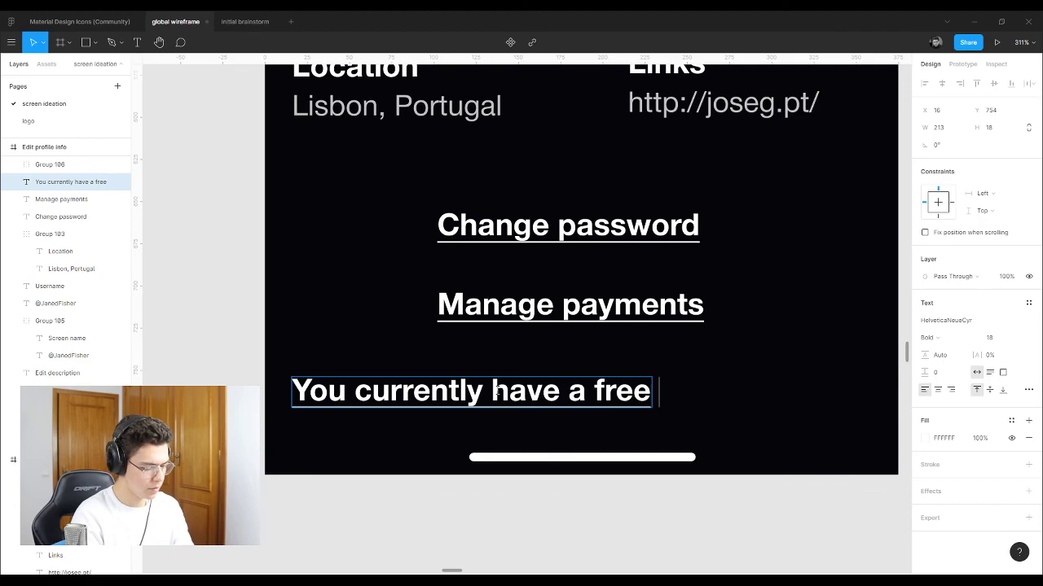
type("account")
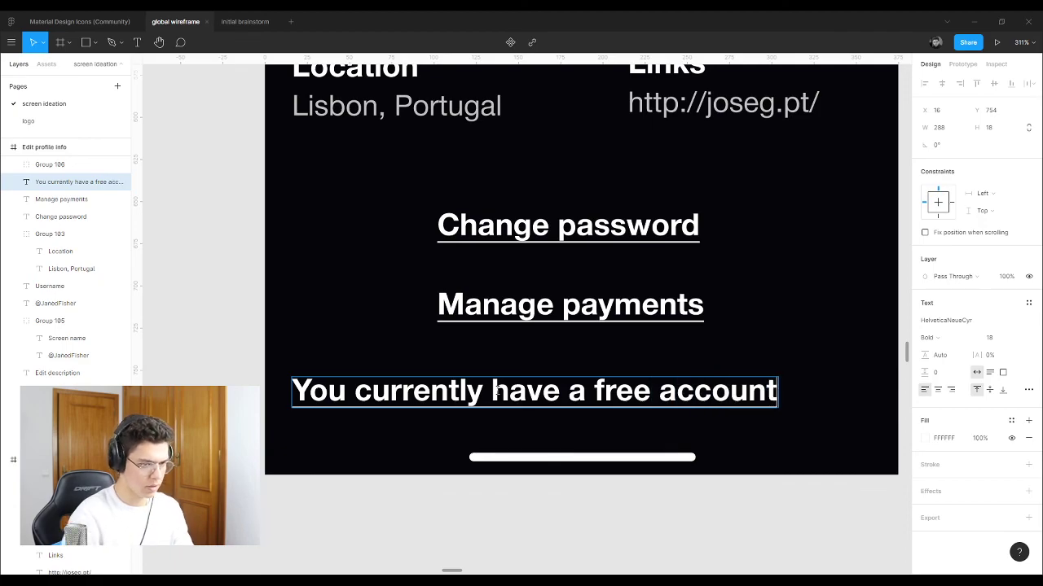
key("Escape")
Step: Move the free-account message out to just below the phone screen
scroll(432, 376, "down", 3)
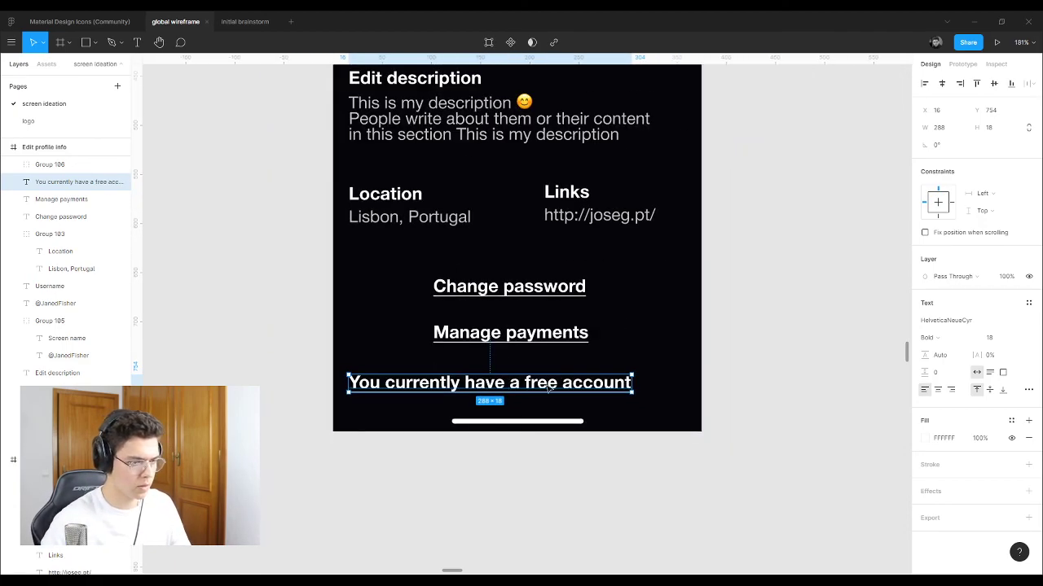
left_click_drag(548, 391, 600, 475)
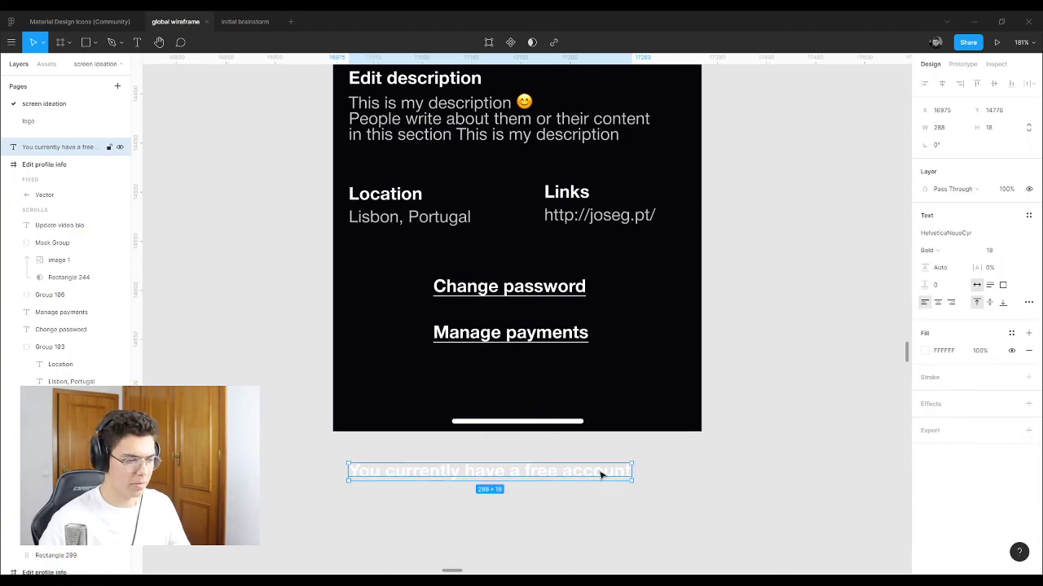
left_click(712, 465)
left_click(593, 477)
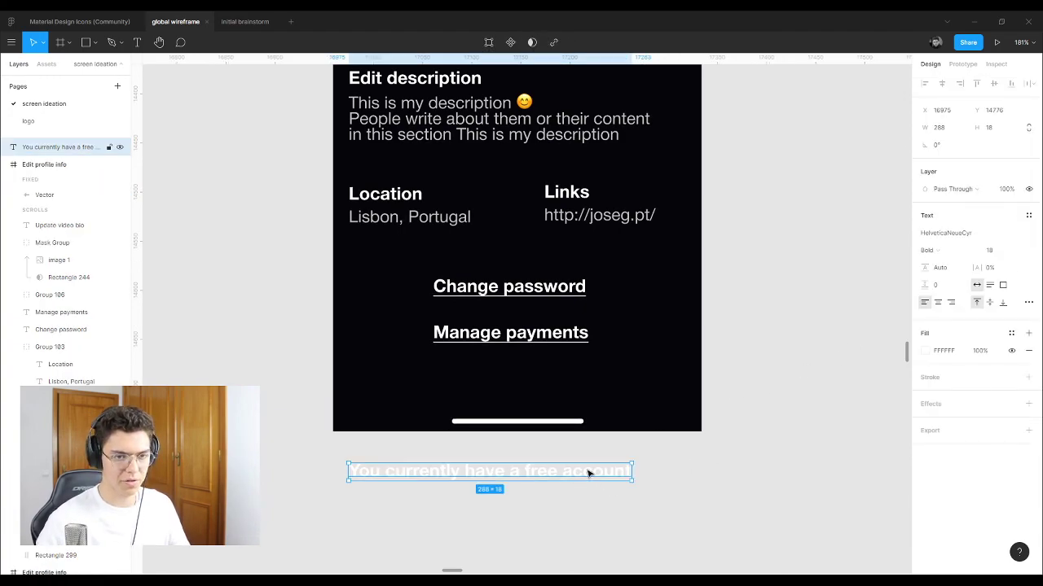
Step: Keep the message at font size 18 and set its weight to Roman
scroll(588, 474, "down", 1)
scroll(527, 465, "up", 3)
scroll(512, 456, "down", 3)
scroll(549, 345, "down", 2)
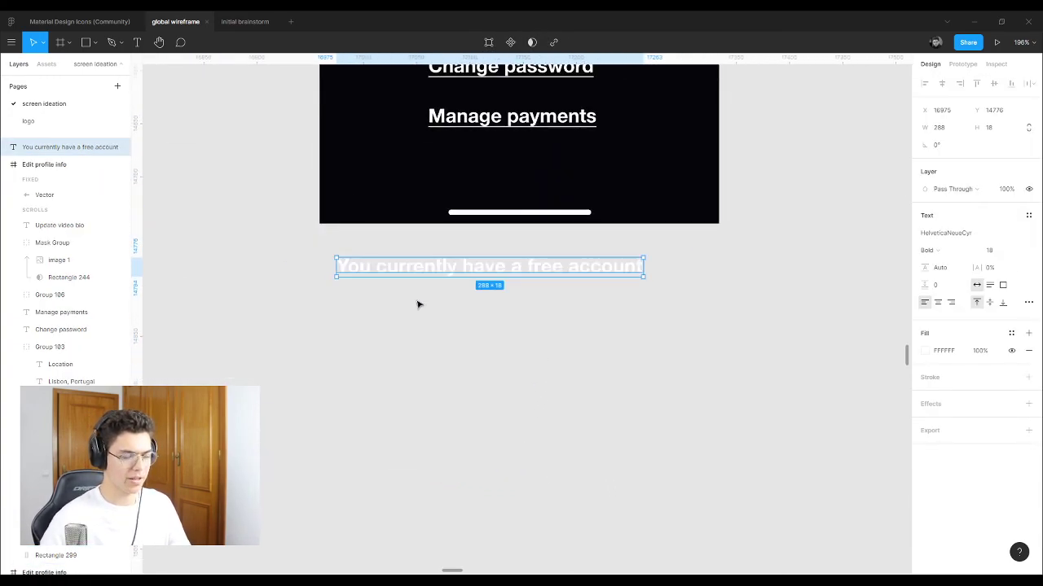
scroll(417, 305, "up", 3)
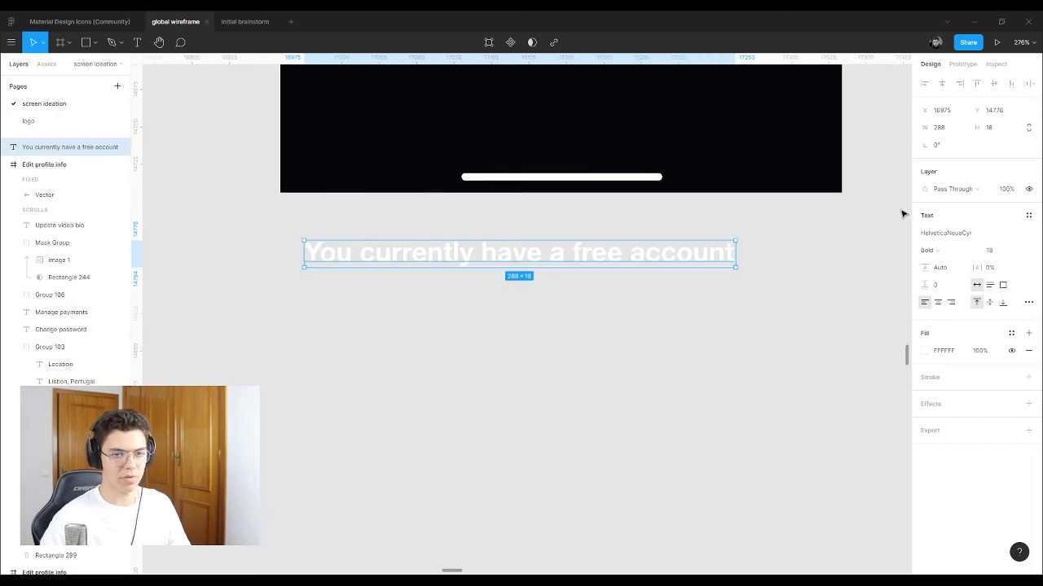
left_click(1020, 250)
left_click(1022, 251)
left_click(978, 251)
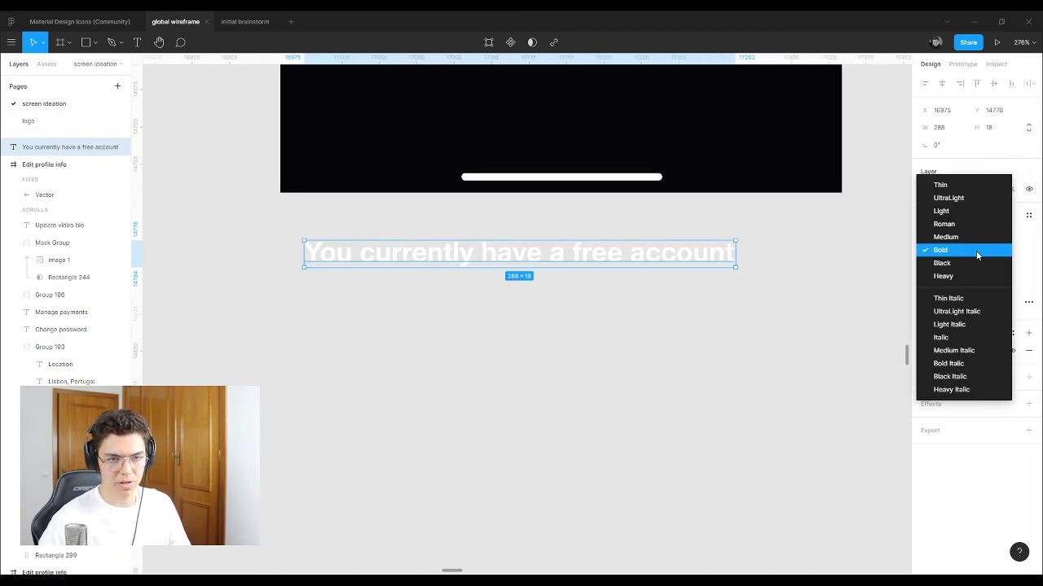
left_click(978, 224)
Step: Adjust the message's text decoration in Type details, leaving it without underline
left_click(1028, 302)
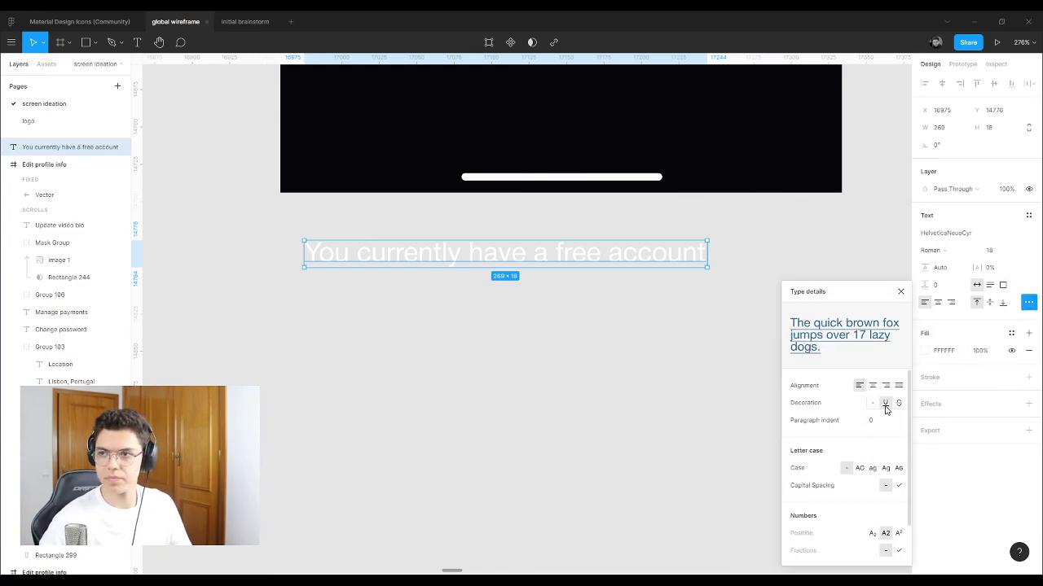
left_click(885, 404)
left_click(729, 189)
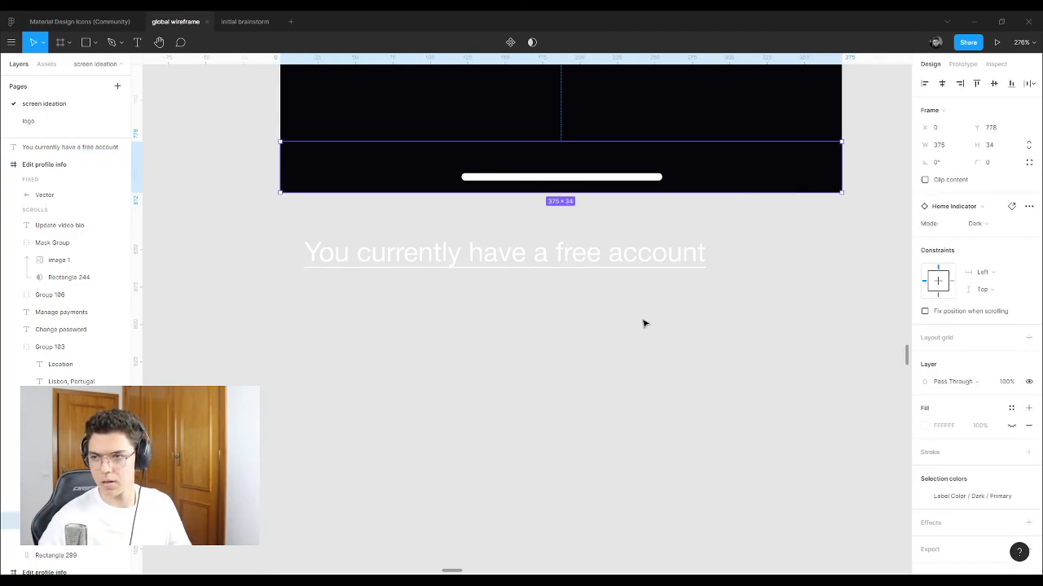
scroll(456, 244, "up", 3)
left_click(456, 258)
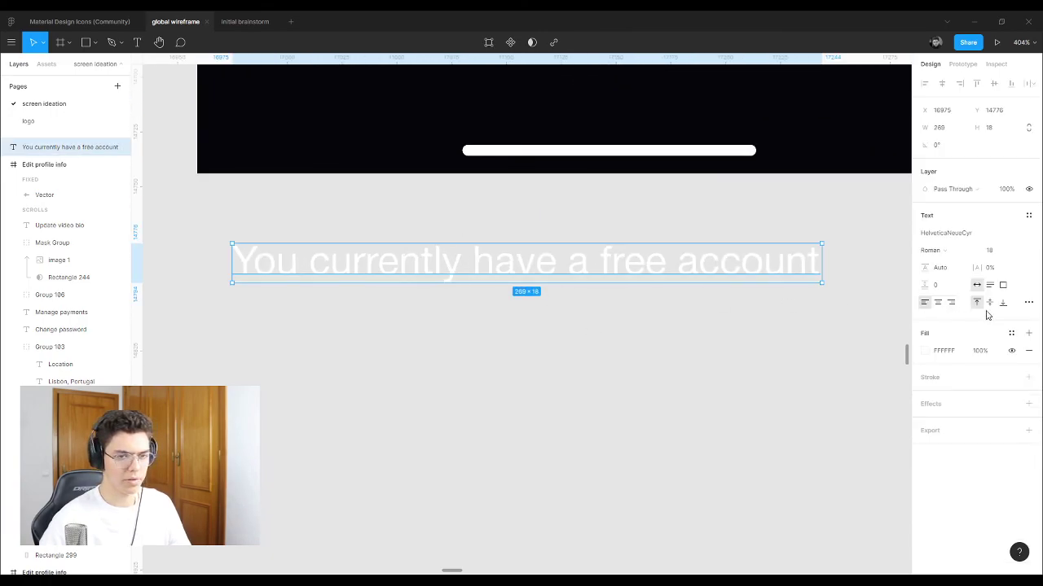
left_click(1029, 302)
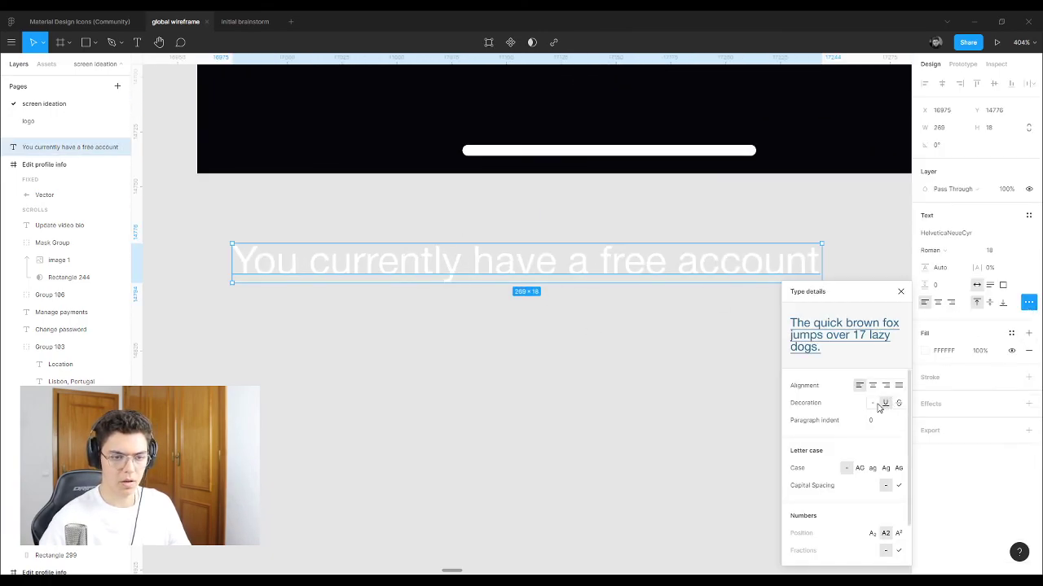
left_click(900, 291)
left_click(495, 228)
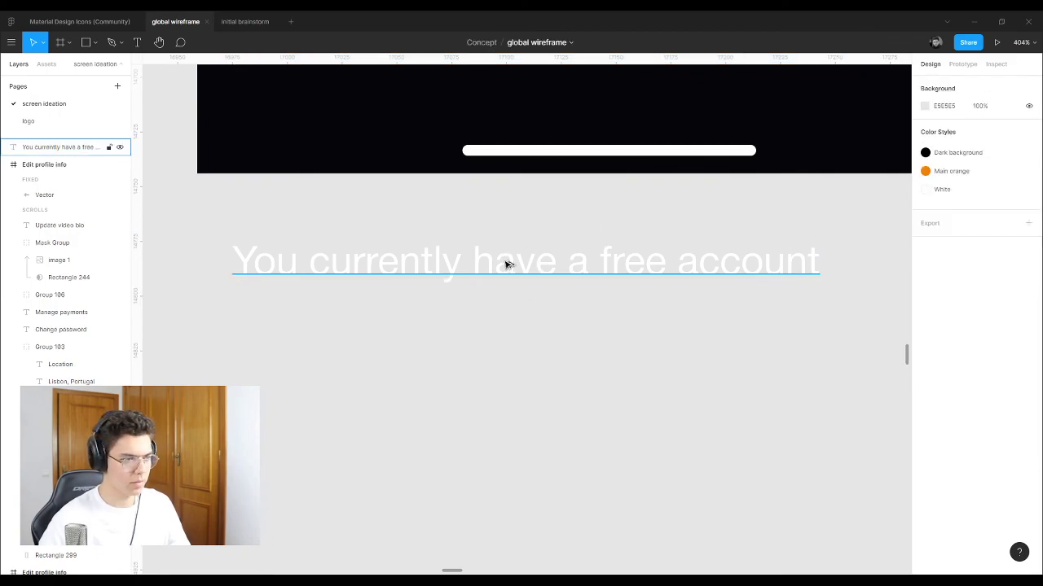
Step: Duplicate the free-account line below it and retype it as 'Upgrade to enjoy the full Huchat experience'
left_click_drag(505, 265, 513, 351)
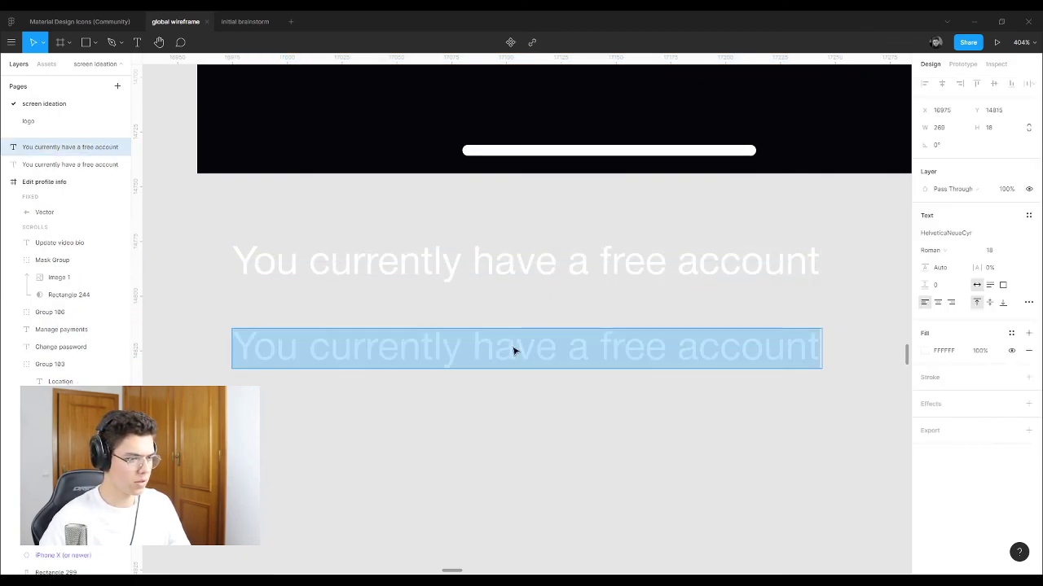
type("Up")
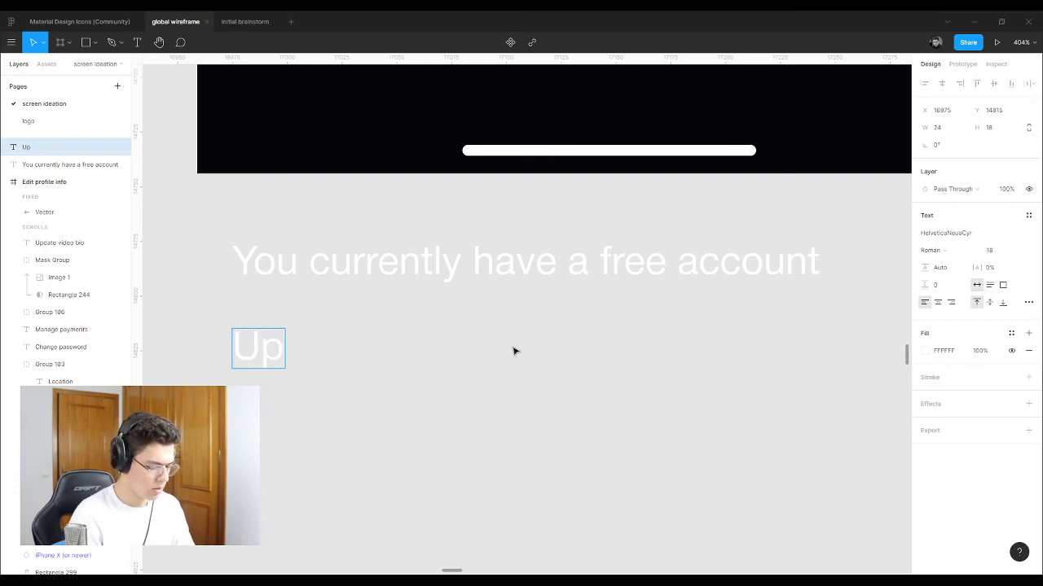
type("grade")
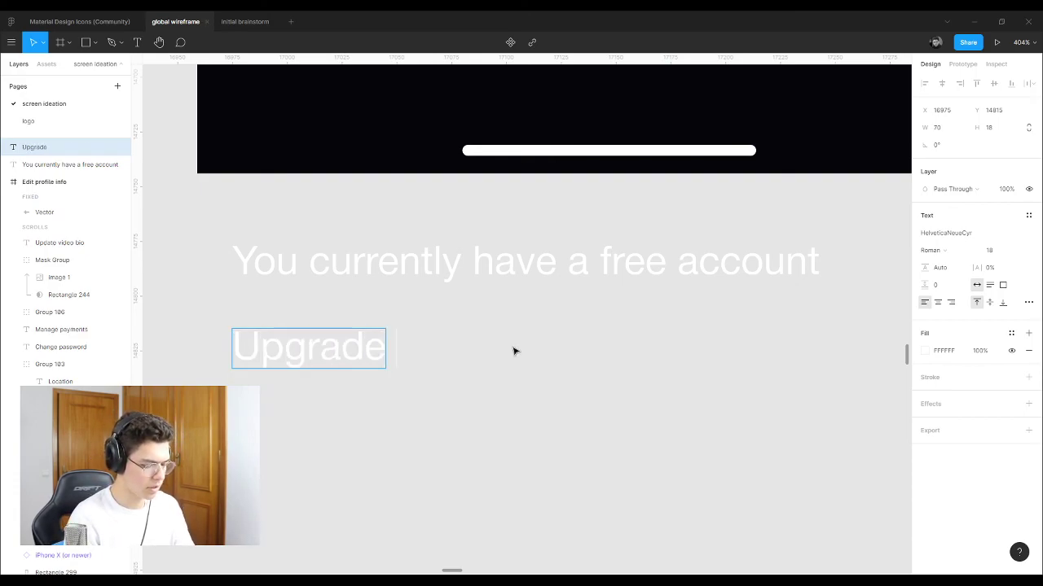
type(" to enjoy")
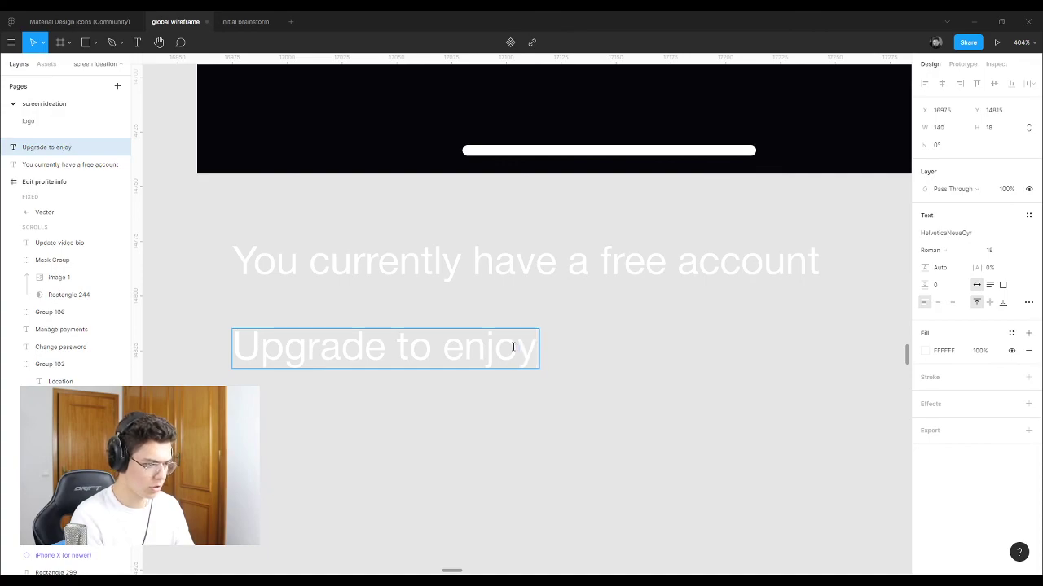
type(" the full")
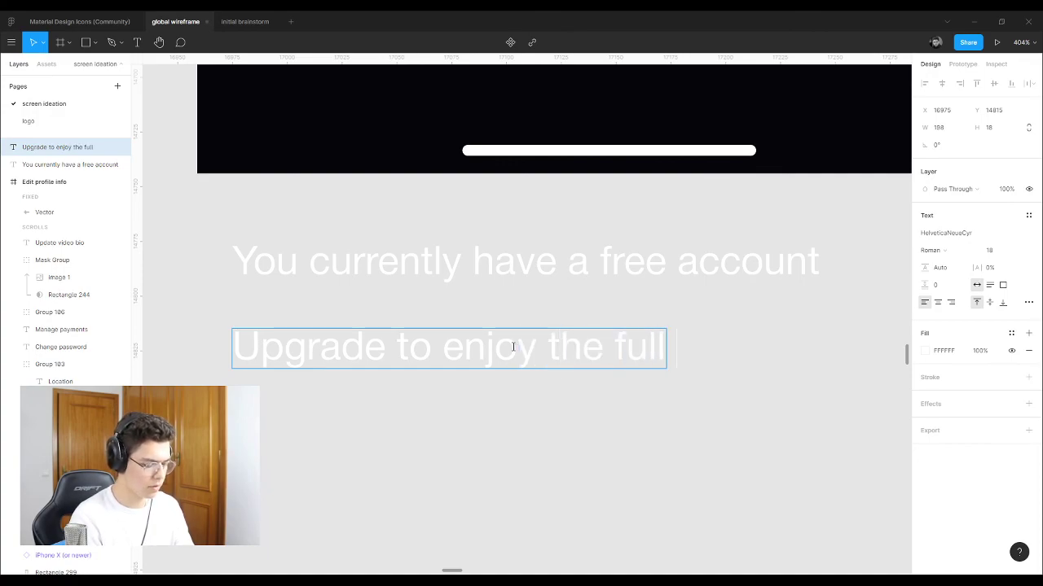
type(" Hun")
key("BackSpace")
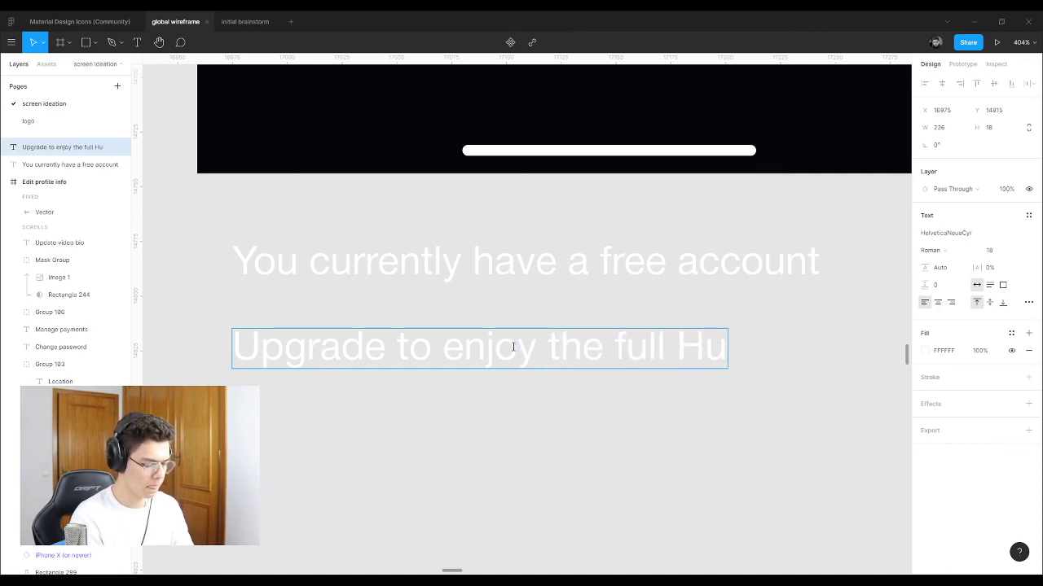
type("chat")
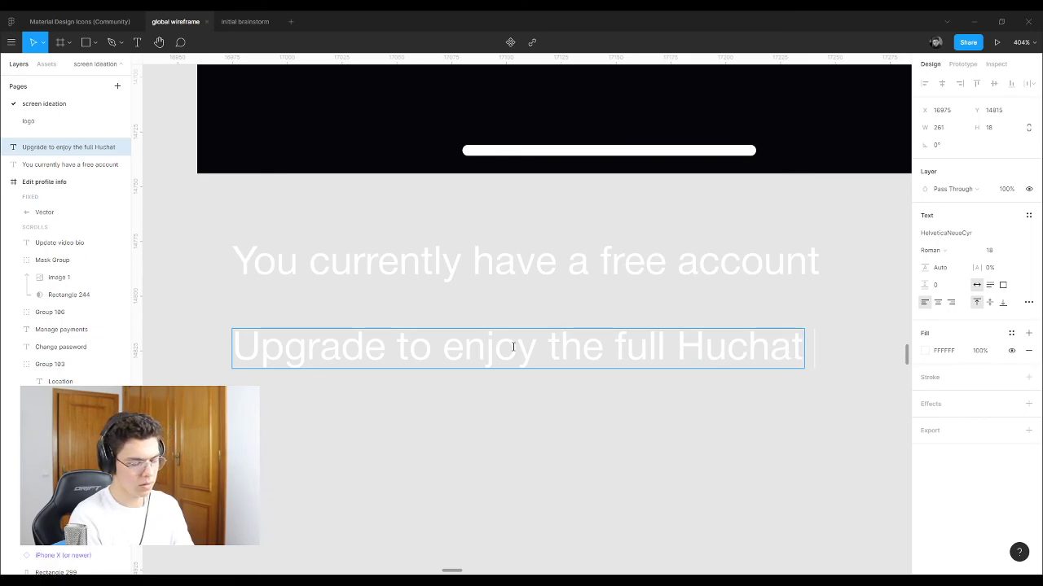
type(" e")
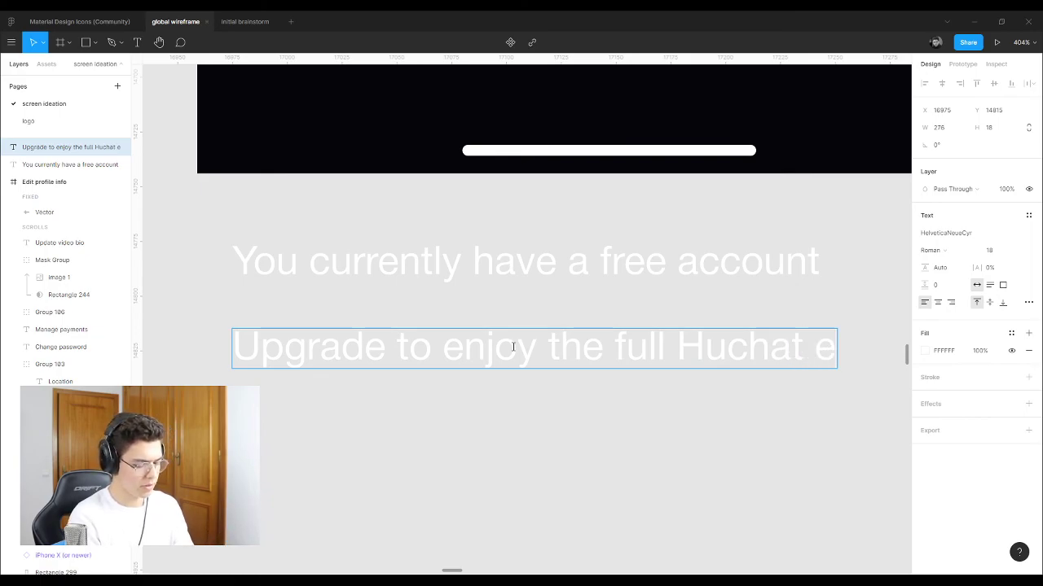
type("xperience")
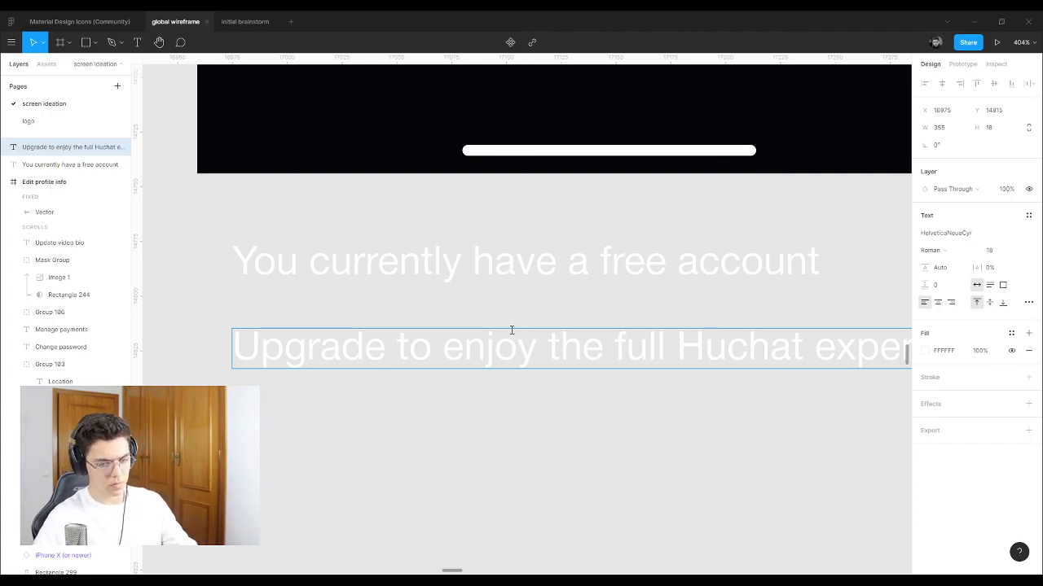
key("Escape")
key("Escape")
scroll(268, 358, "down", 5)
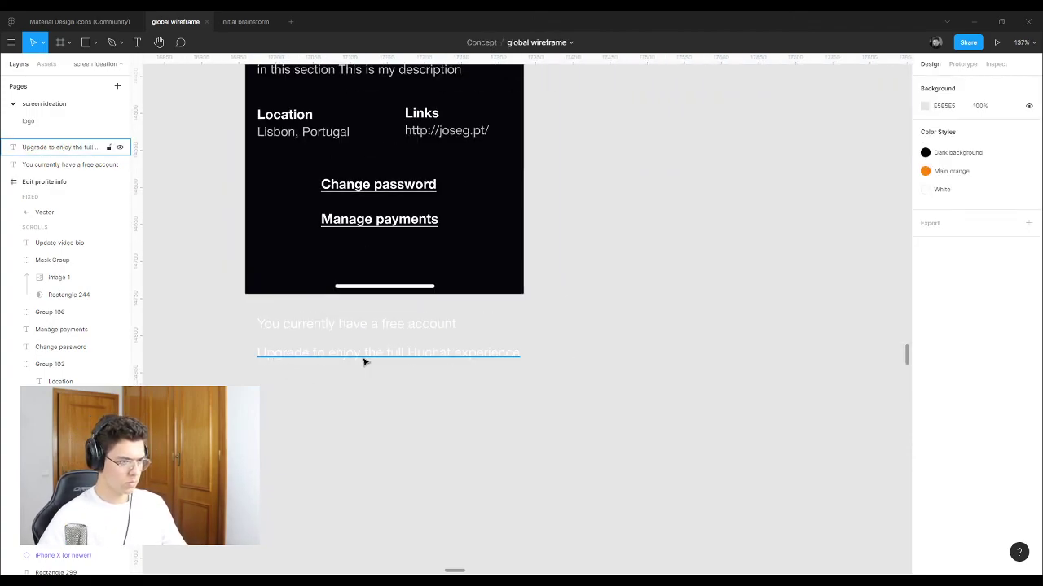
Step: Place the upgrade message under the free-account line and select both messages
left_click_drag(365, 362, 324, 353)
left_click(388, 391)
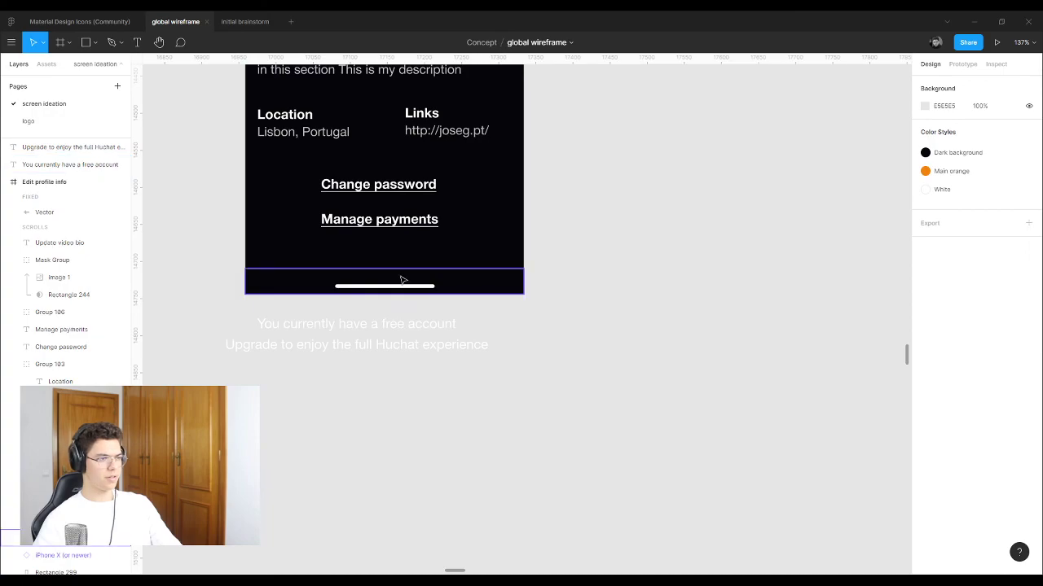
scroll(401, 304, "down", 5)
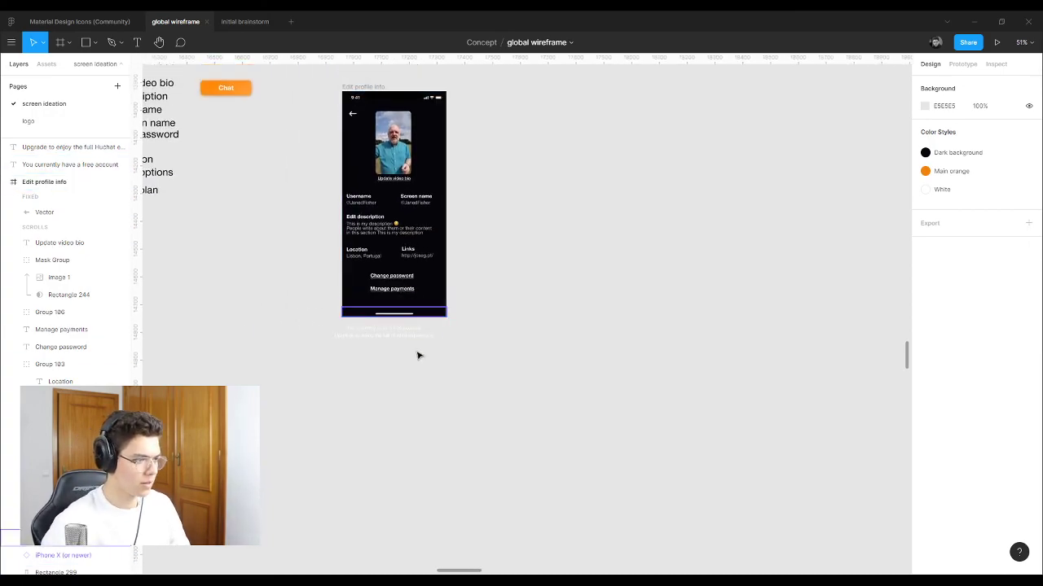
left_click_drag(430, 356, 284, 285)
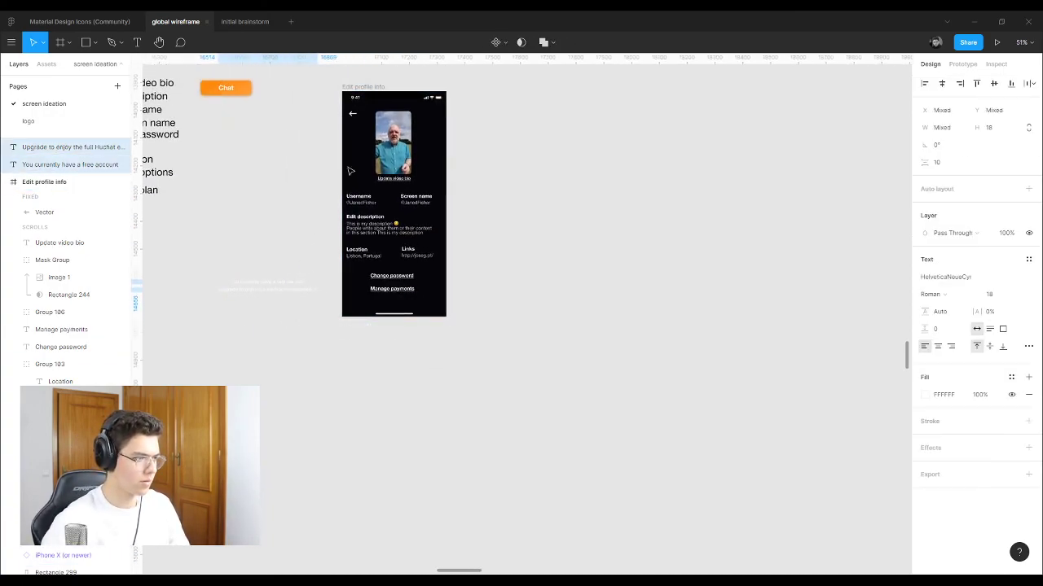
Step: Extend the Edit profile info frame and background Rectangle 299 down to 1100 tall
left_click(364, 87)
left_click_drag(416, 320, 416, 399)
left_click(434, 296)
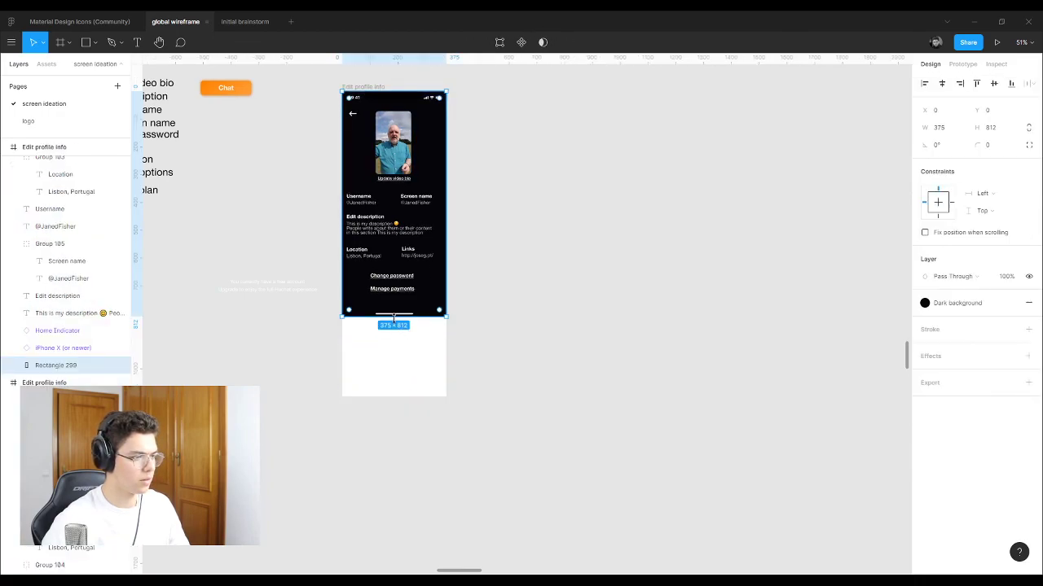
left_click_drag(398, 316, 392, 397)
left_click(200, 345)
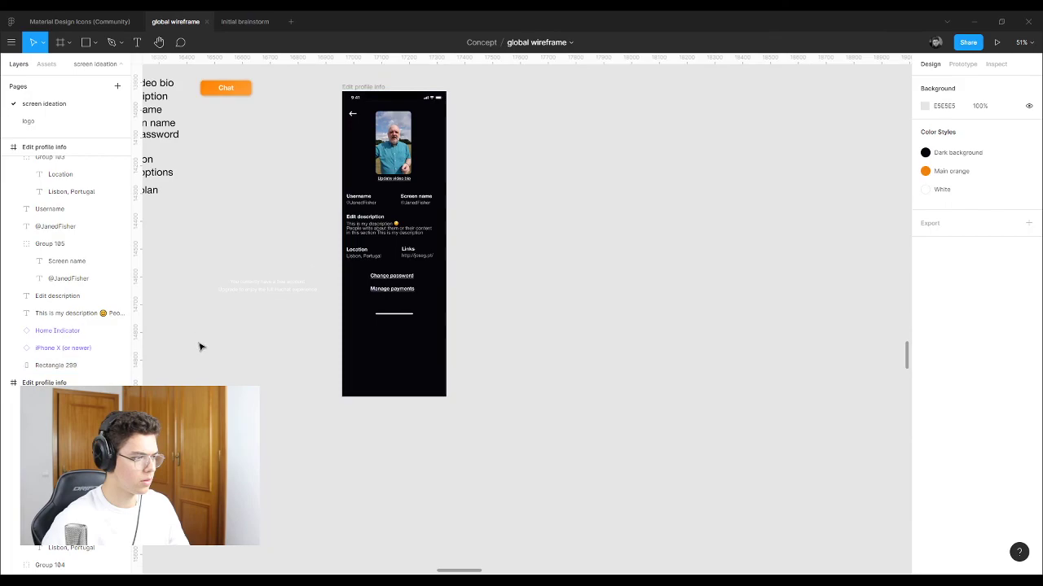
scroll(201, 345, "up", 5, "ctrl")
Step: Move both account messages into the lengthened screen
left_click_drag(352, 196, 715, 314)
key("Escape")
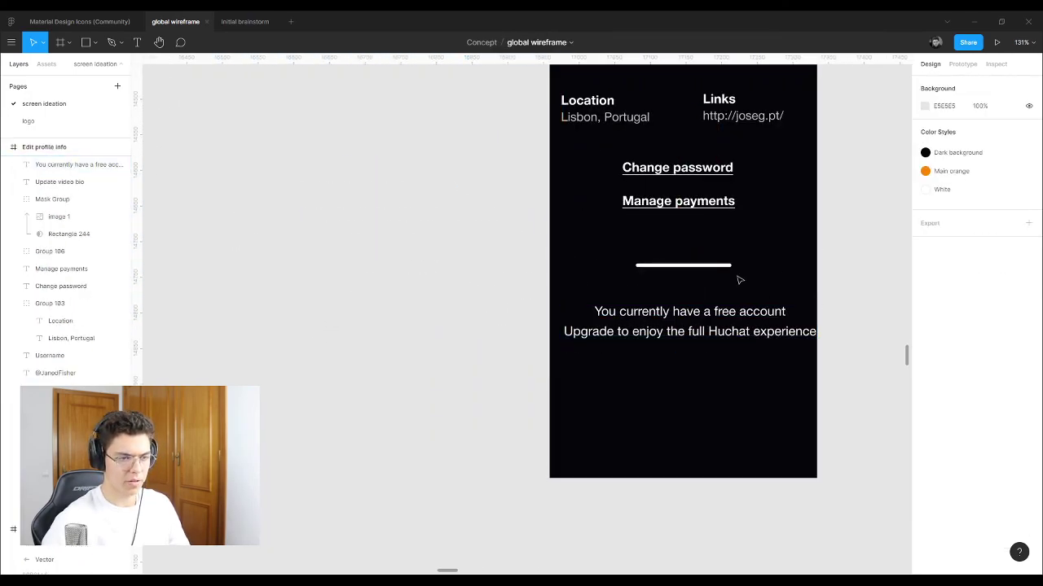
scroll(739, 279, "down", 3, "ctrl")
scroll(667, 337, "up", 4, "ctrl")
Step: Wrap the upgrade message onto two lines, breaking before 'Huchat'
left_click(635, 314)
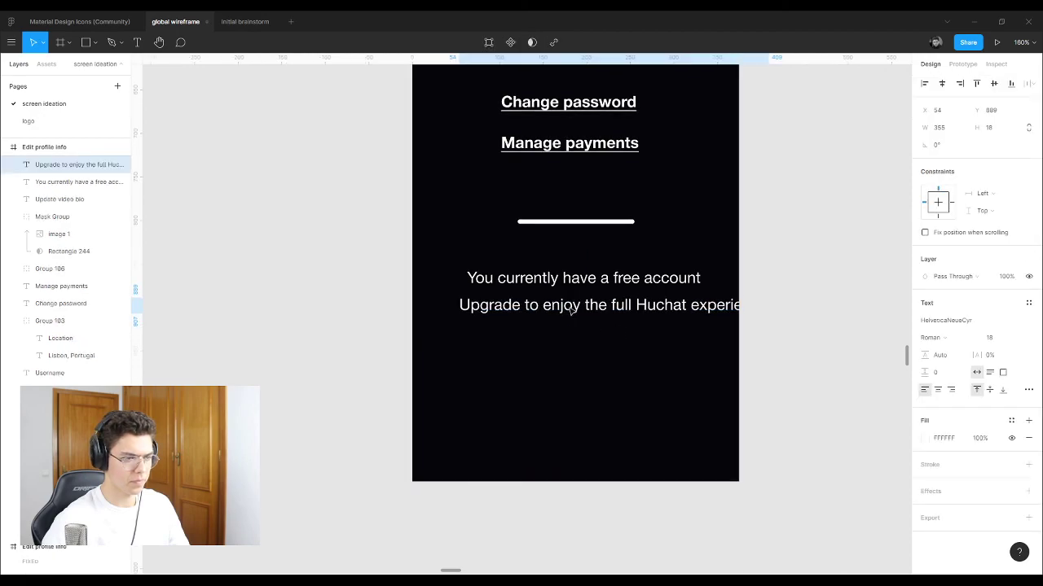
double_click(635, 312)
left_click(636, 305)
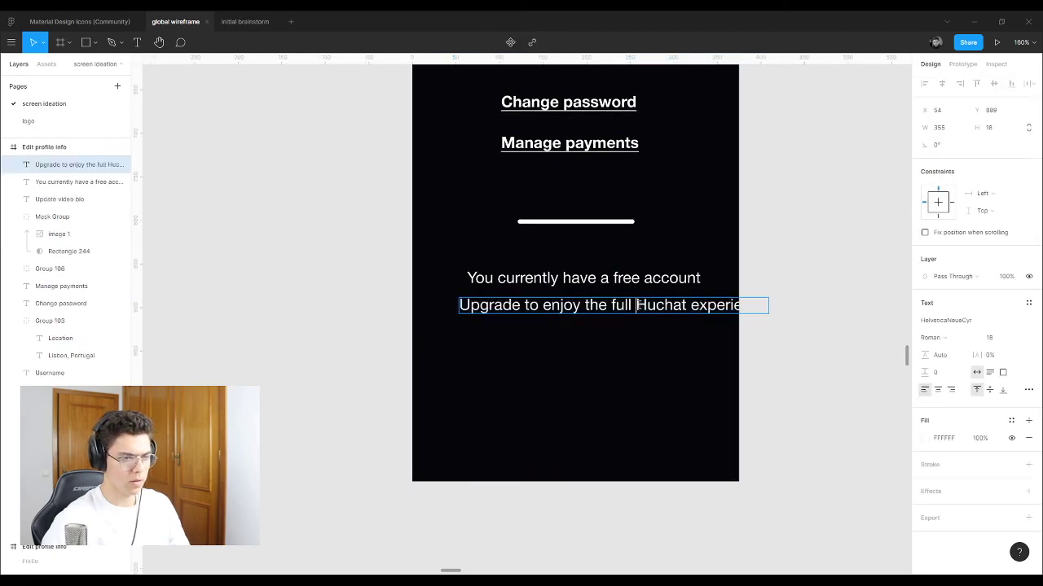
key("BackSpace")
key("Return")
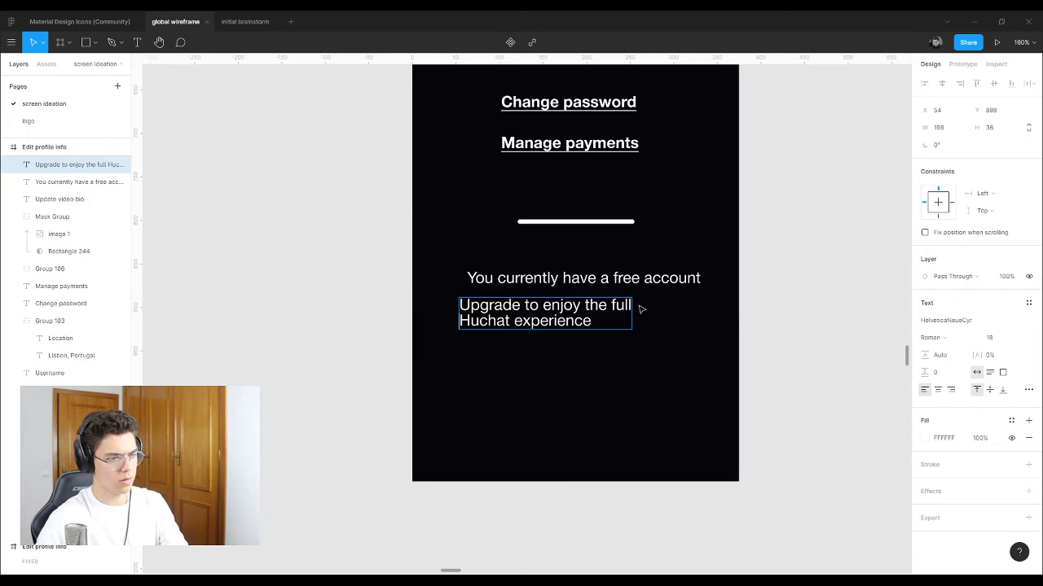
left_click(775, 290)
scroll(389, 288, "down", 3)
scroll(454, 275, "up", 4)
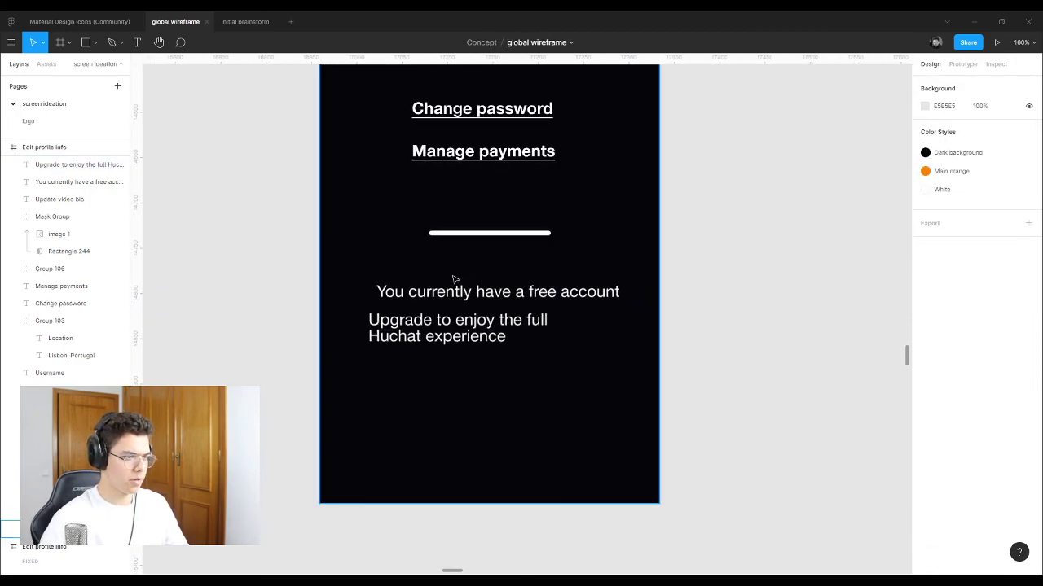
Step: Align the free-account line with the upgrade message's left edge
left_click(447, 297)
left_click_drag(446, 297, 434, 303)
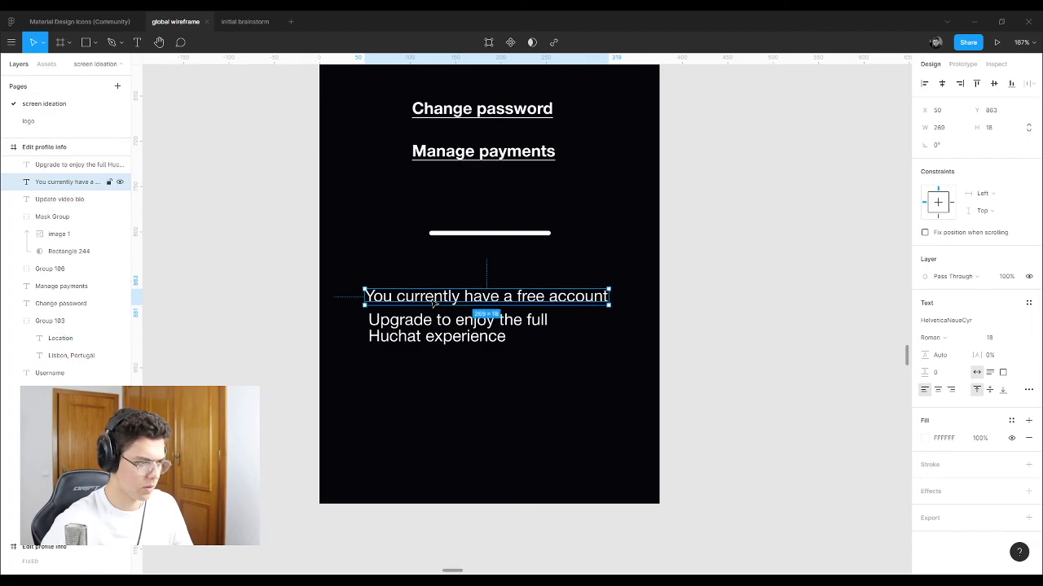
left_click(461, 334)
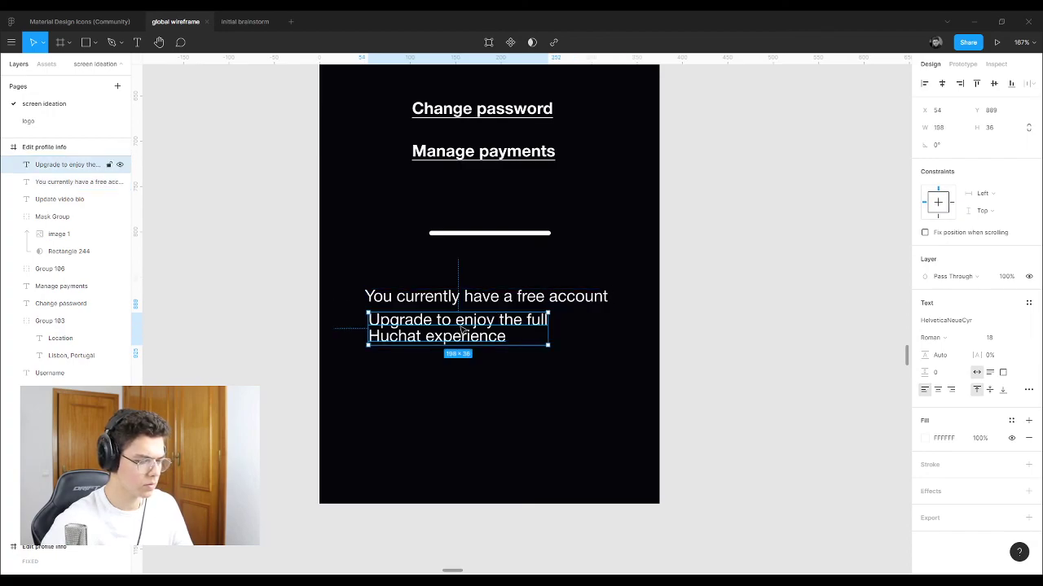
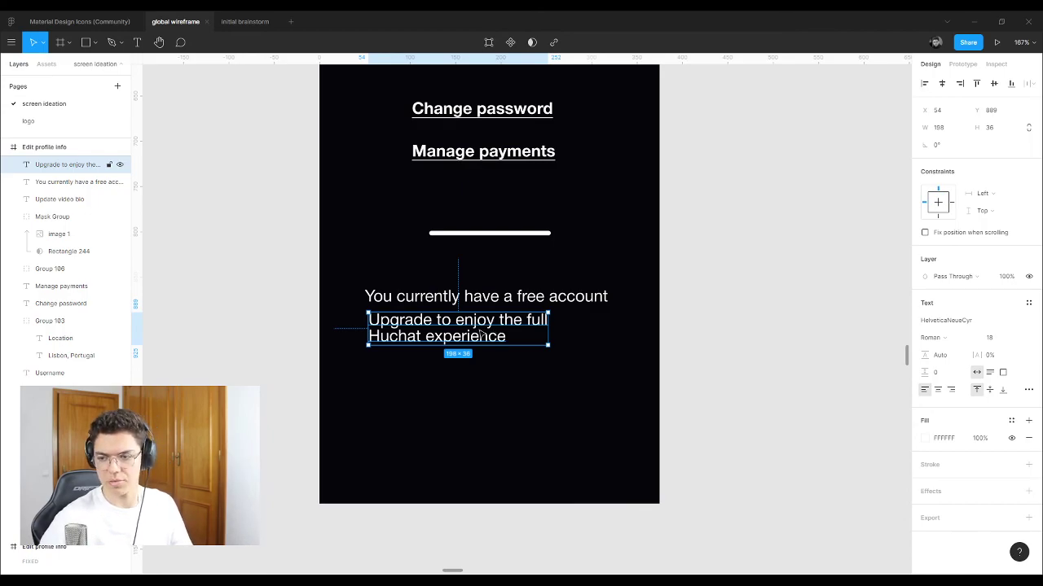
Step: Copy the free-account line below and retype it as '- Selling point 1'
scroll(481, 332, "up", 3)
scroll(480, 332, "down", 3)
left_click_drag(476, 336, 474, 371, "alt")
key("ctrl+z")
left_click(473, 285)
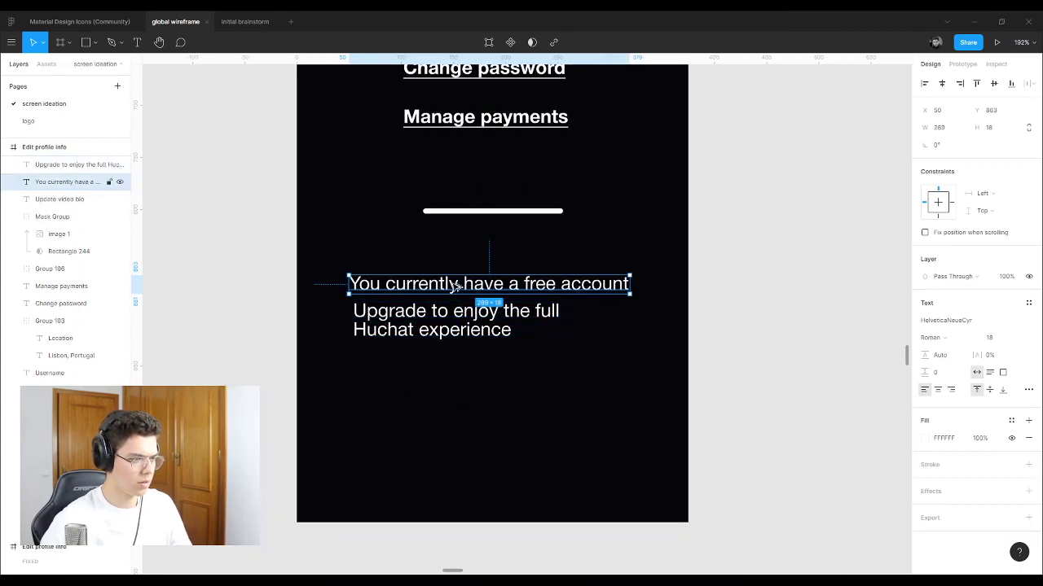
left_click_drag(473, 285, 468, 370, "alt")
double_click(464, 370)
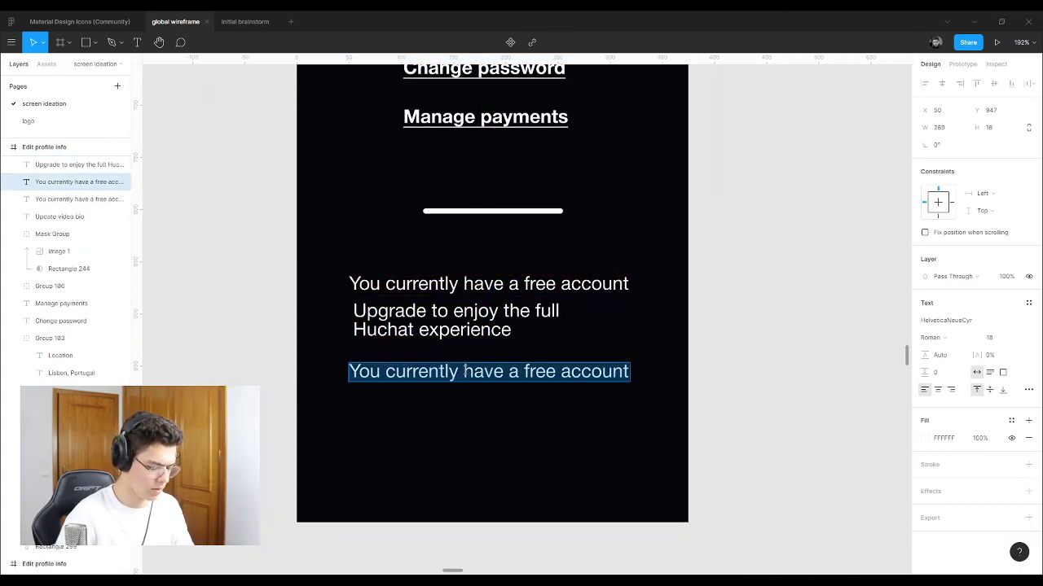
type("-")
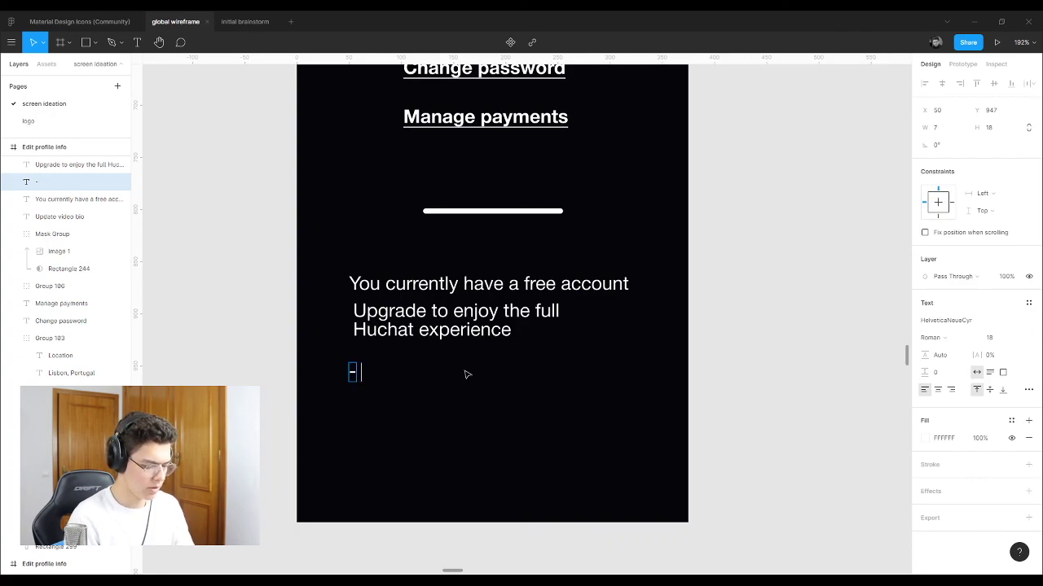
type(" Selling poi")
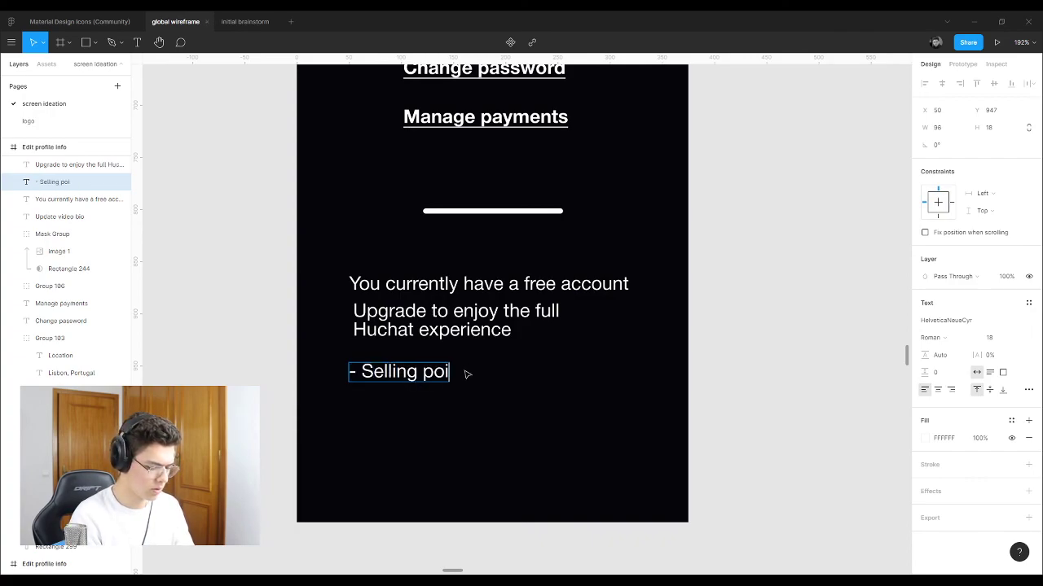
type("in")
key("BackSpace")
key("BackSpace")
type("n")
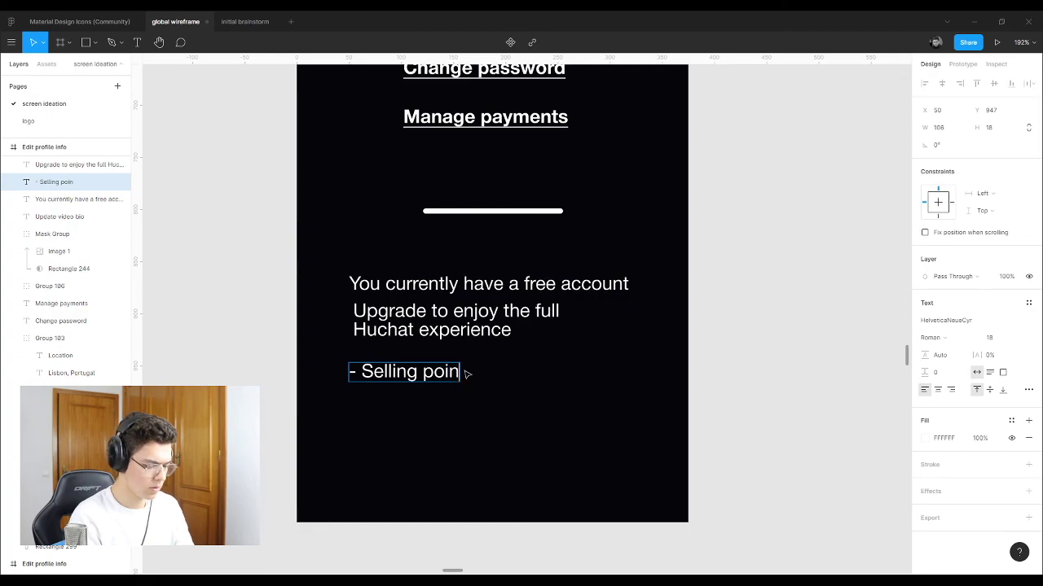
type("t 1")
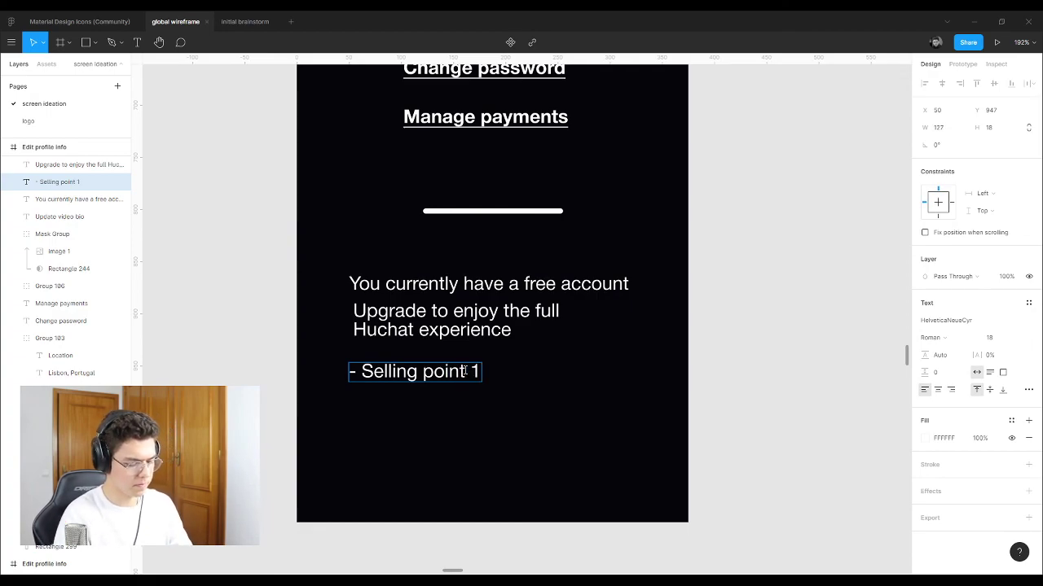
key("Escape")
Step: Duplicate the selling point into five lines and renumber them 1 to 5
left_click_drag(469, 393, 469, 400)
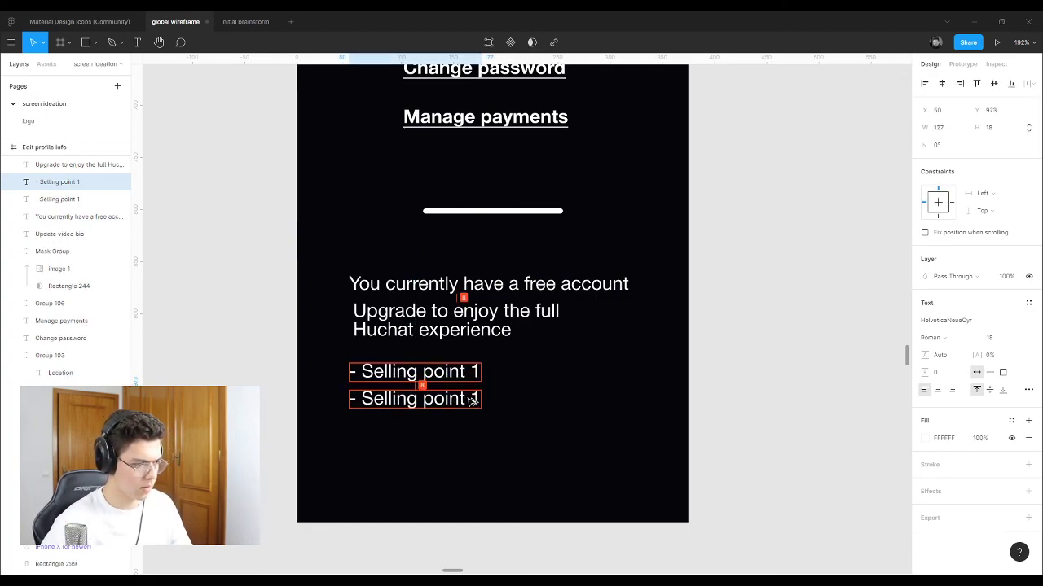
key("ctrl+d")
key("ctrl+d")
left_click(474, 396)
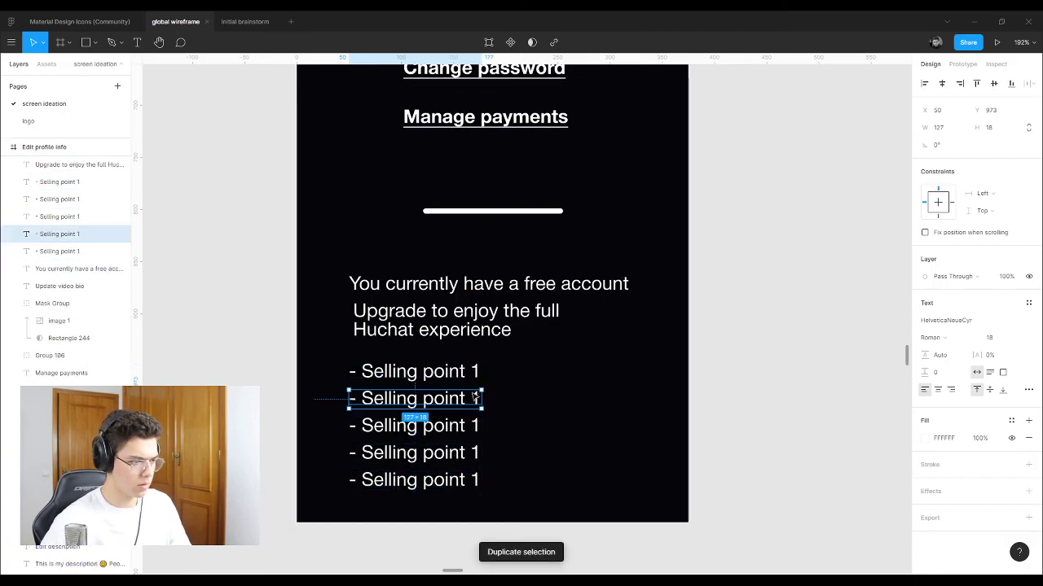
double_click(473, 399)
double_click(474, 425)
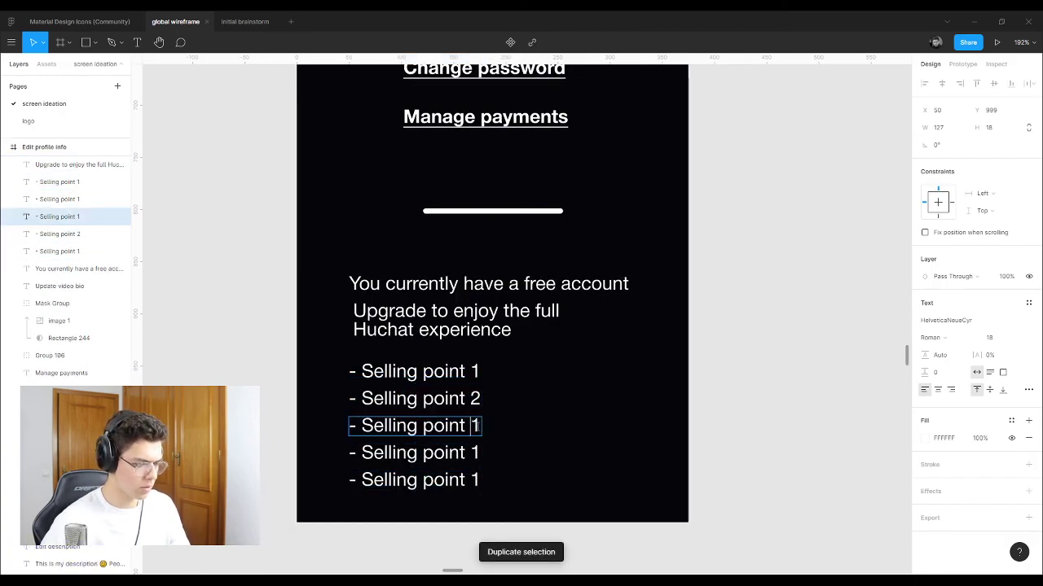
type("3")
double_click(474, 453)
double_click(474, 480)
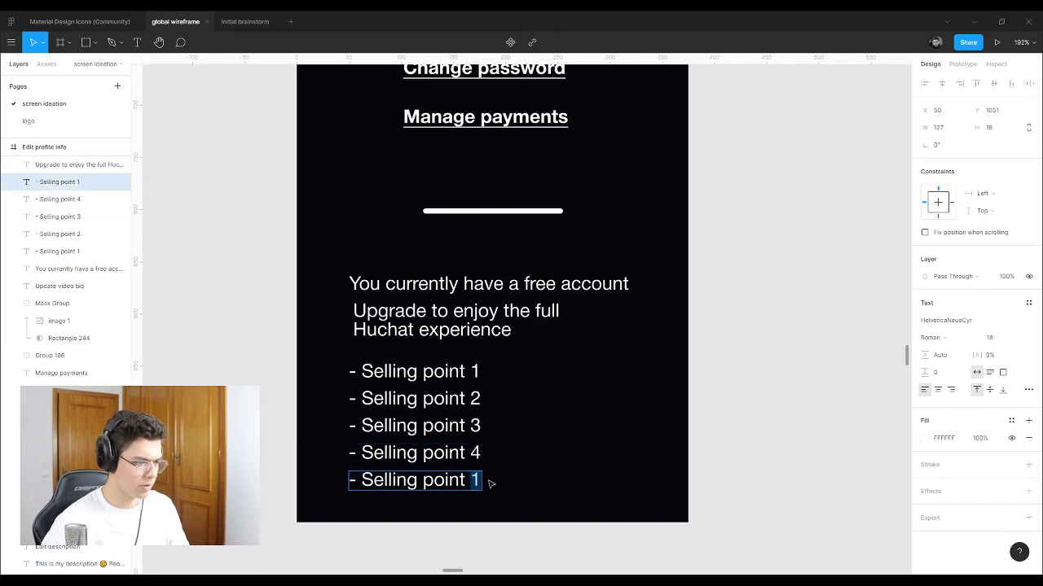
key("Escape")
key("Escape")
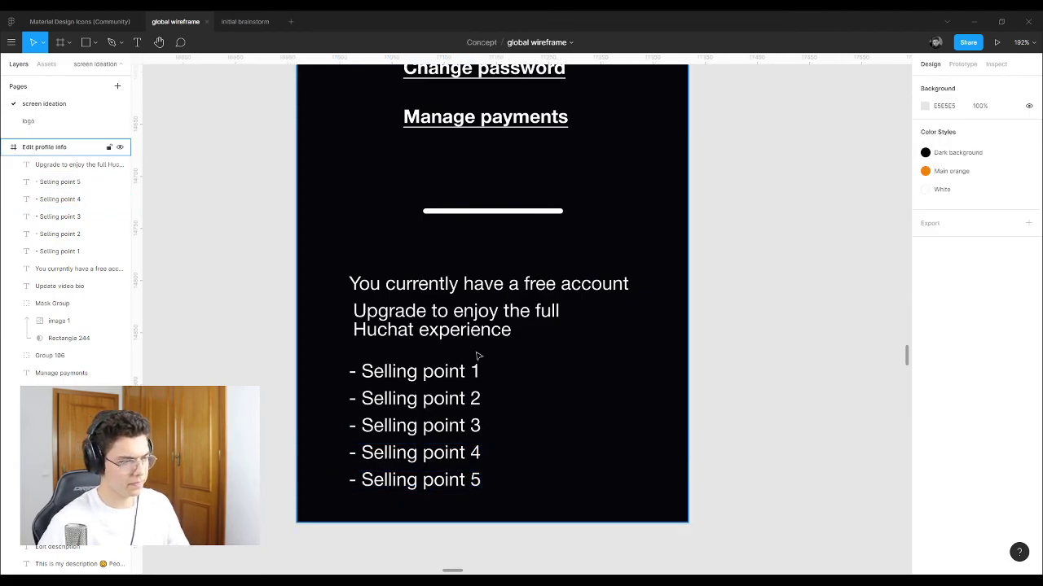
Step: Move the free-account and upgrade texts up-left, then align the five selling points beneath them
left_click(481, 322)
left_click(475, 287, "shift")
left_click_drag(441, 330, 429, 308)
left_click(352, 371)
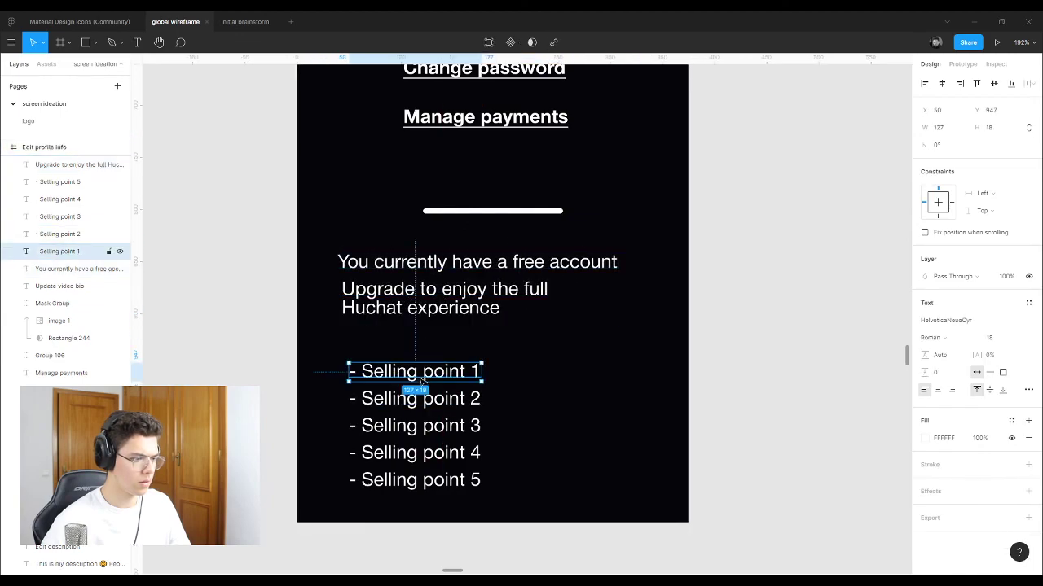
left_click(411, 399, "shift")
left_click(416, 425, "shift")
left_click(420, 452, "shift")
left_click(438, 483, "shift")
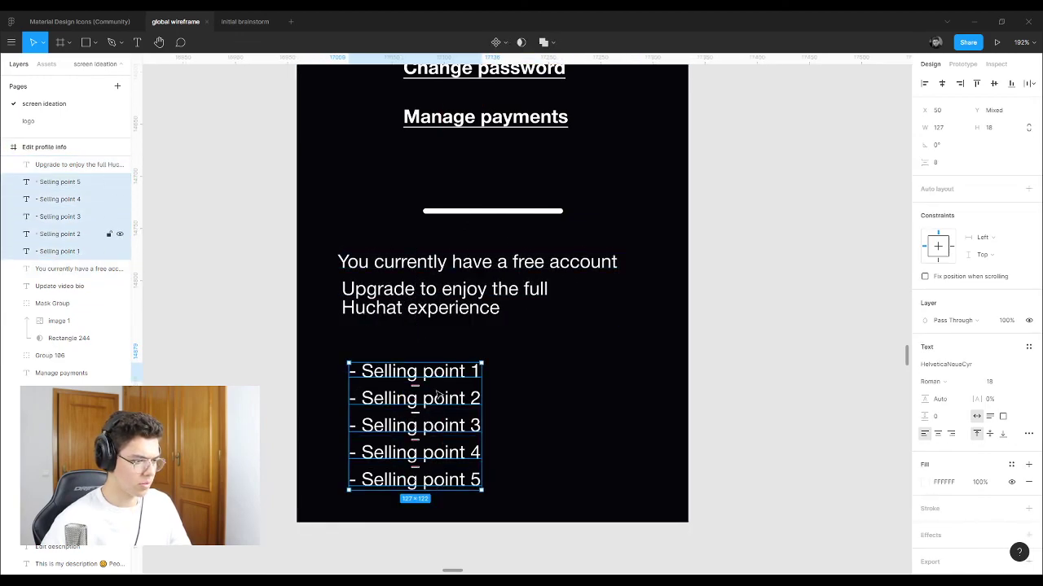
left_click_drag(442, 404, 430, 372)
left_click(709, 351)
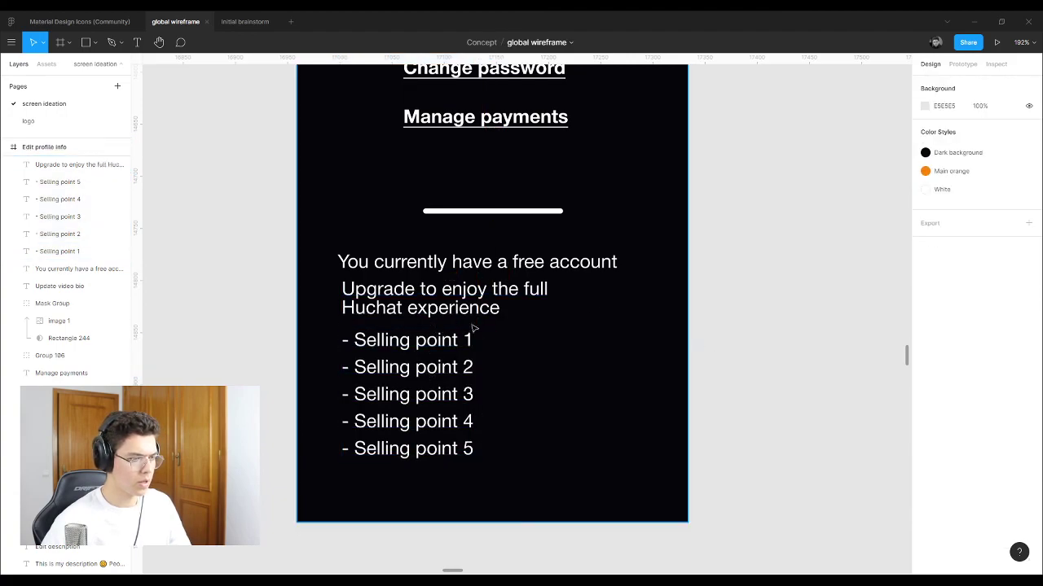
scroll(505, 334, "down", 10)
scroll(515, 338, "up", 1)
Step: Copy the orange Chat button below the frame and relabel it 'Upgrade'
left_click(453, 213)
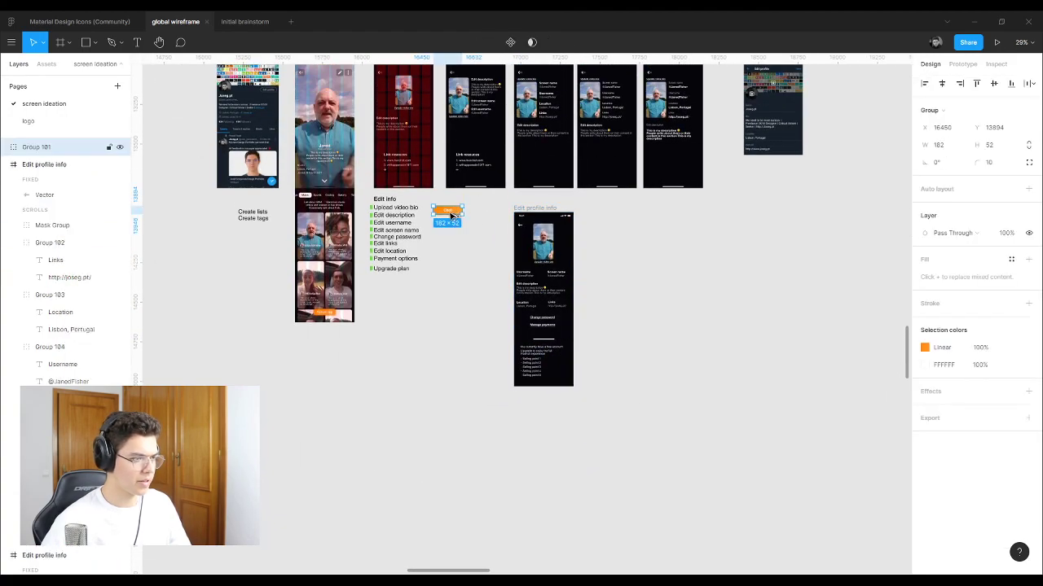
left_click_drag(453, 214, 544, 402)
scroll(558, 400, "up", 10)
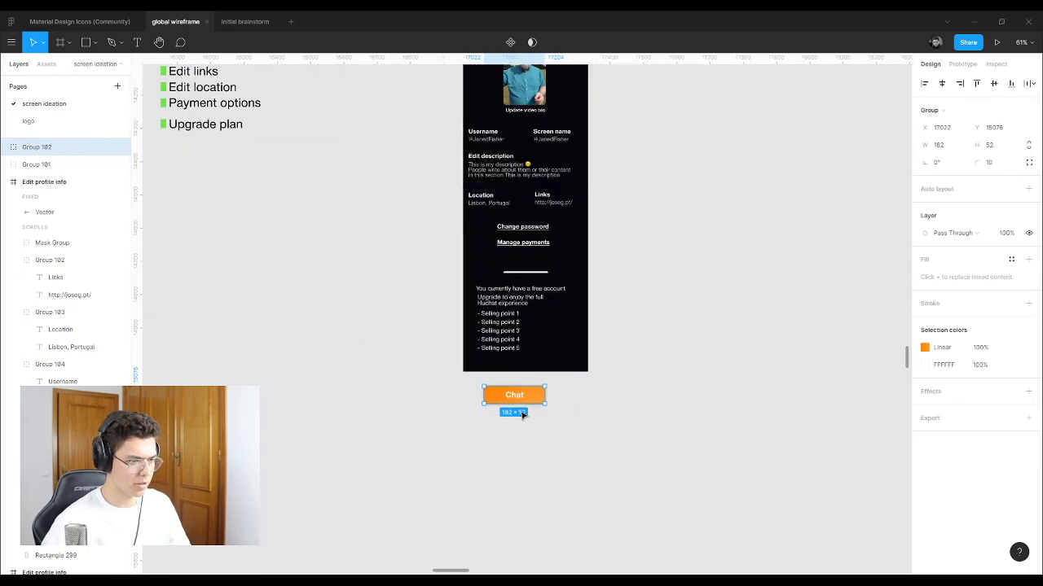
key("Escape")
left_click(521, 389)
double_click(518, 383)
double_click(518, 381)
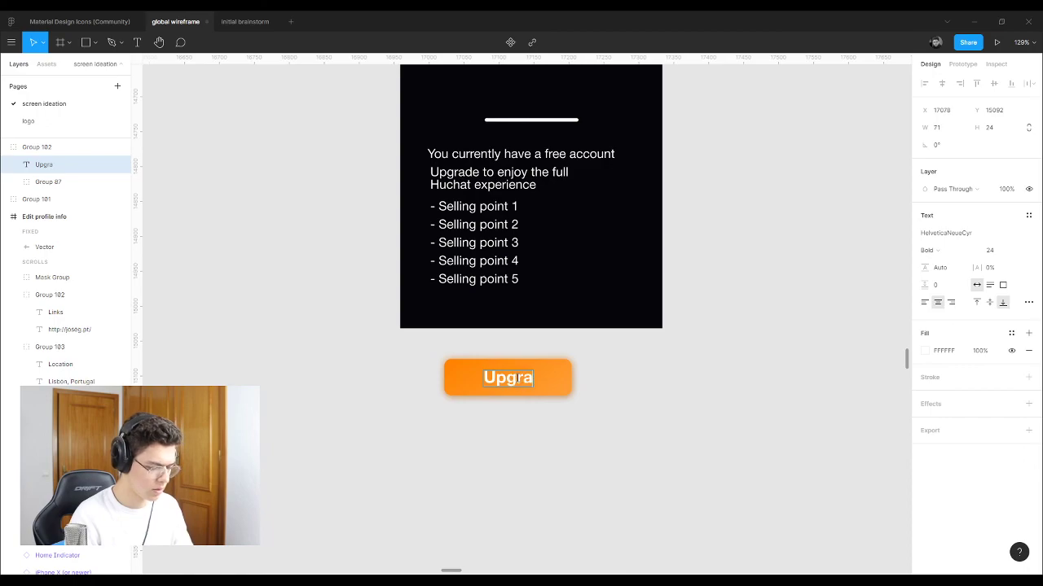
key("Escape")
Step: Place the Upgrade button inside the frame, left-aligned just beneath the selling points
left_click(582, 442)
left_click_drag(535, 379, 509, 290)
left_click(582, 380)
scroll(562, 370, "up", 1)
left_click_drag(501, 334, 486, 281)
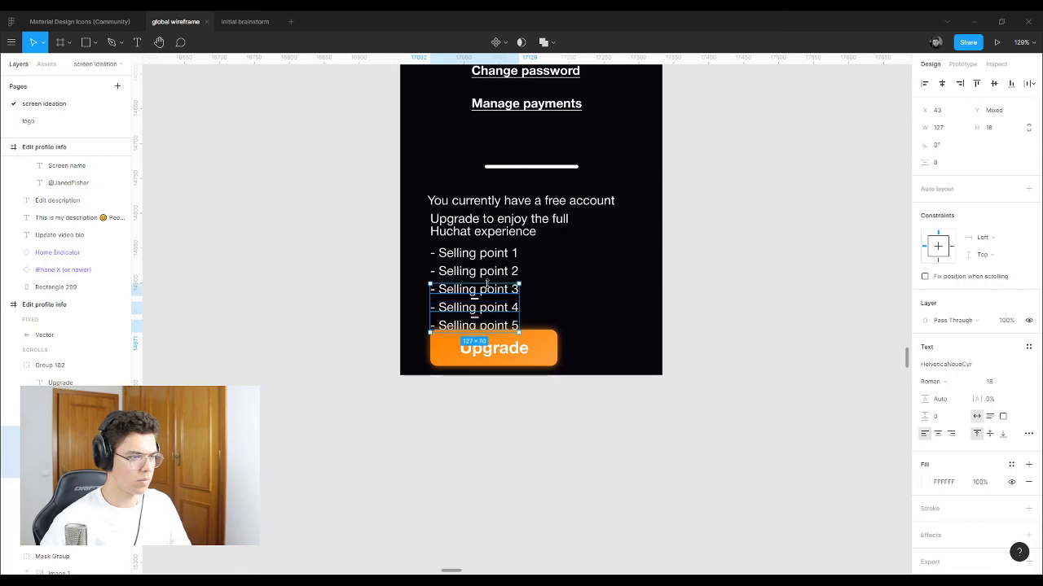
left_click_drag(486, 242, 465, 207)
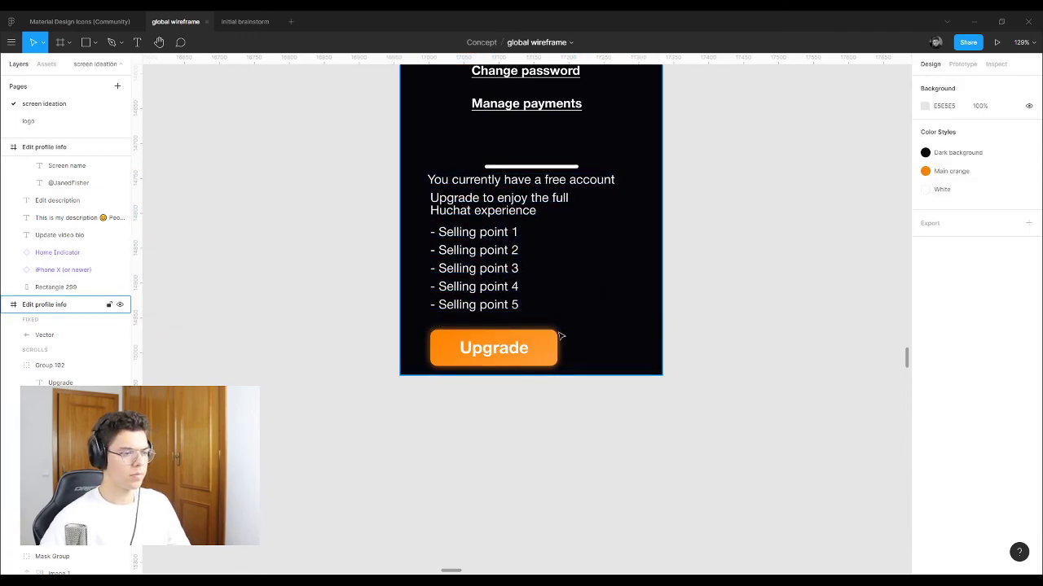
left_click(531, 343)
left_click_drag(532, 342, 513, 352)
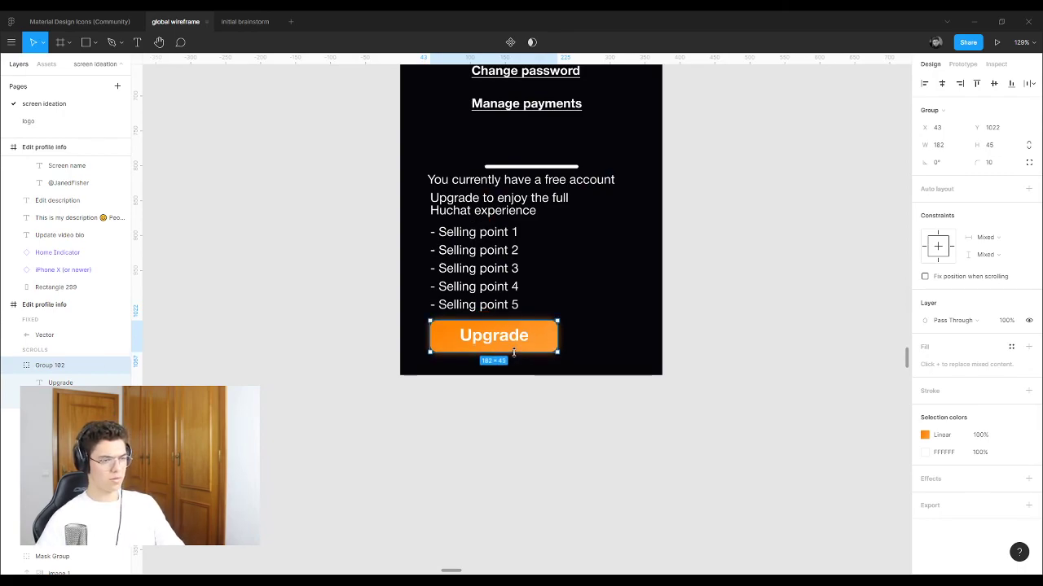
left_click(676, 287)
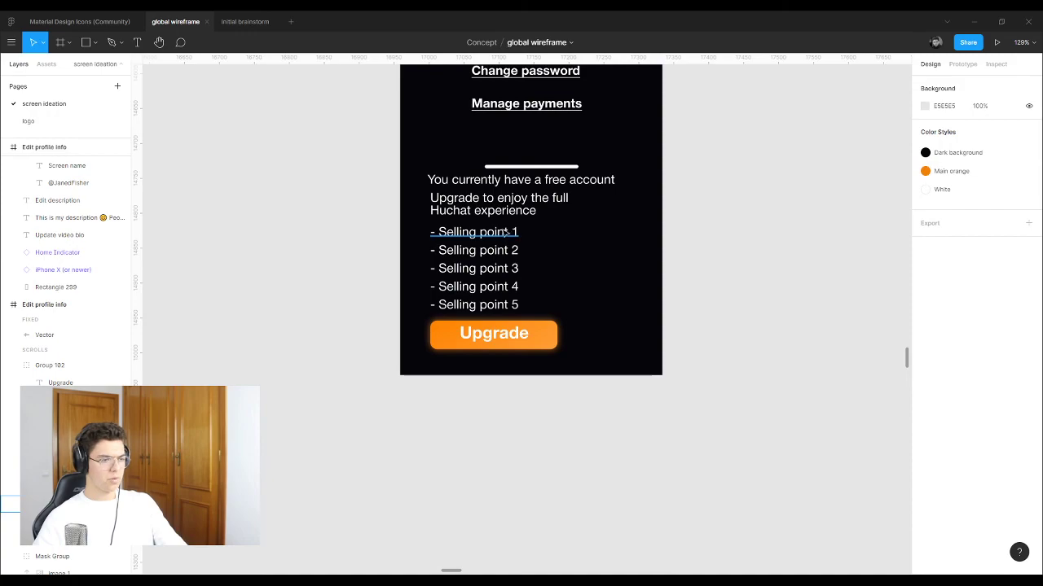
scroll(505, 232, "up", 5)
left_click_drag(480, 466, 480, 453)
left_click(471, 401, "shift")
left_click(471, 349, "shift")
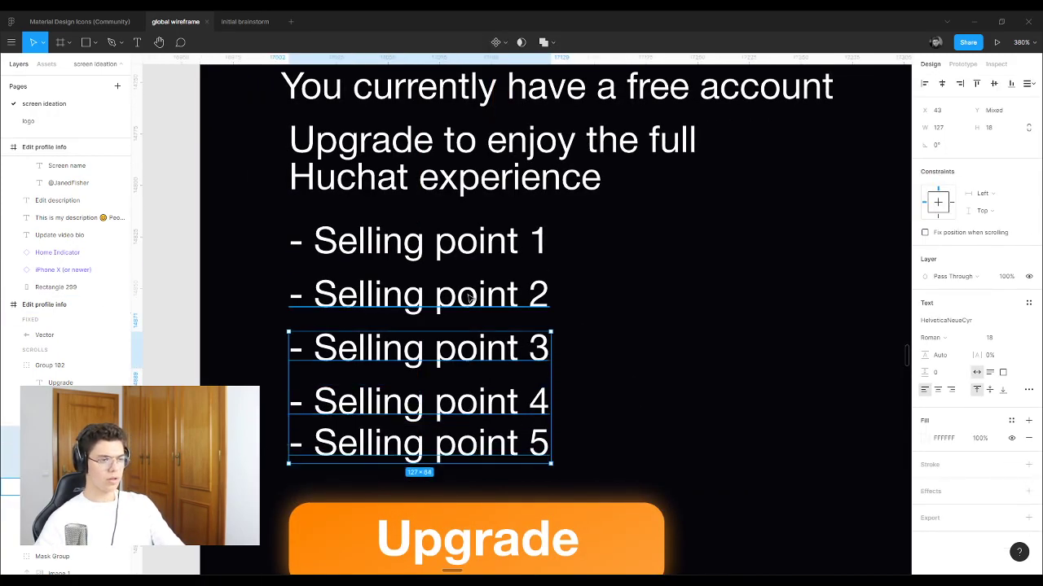
left_click(470, 298, "shift")
left_click(513, 241, "shift")
left_click(1027, 85)
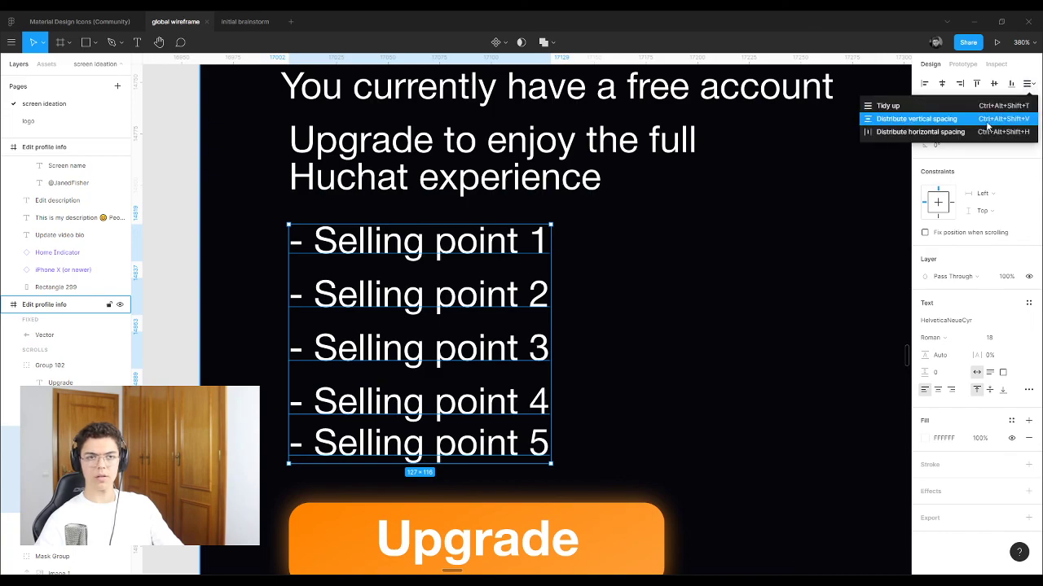
left_click(975, 119)
key("Escape")
scroll(497, 305, "down", 5)
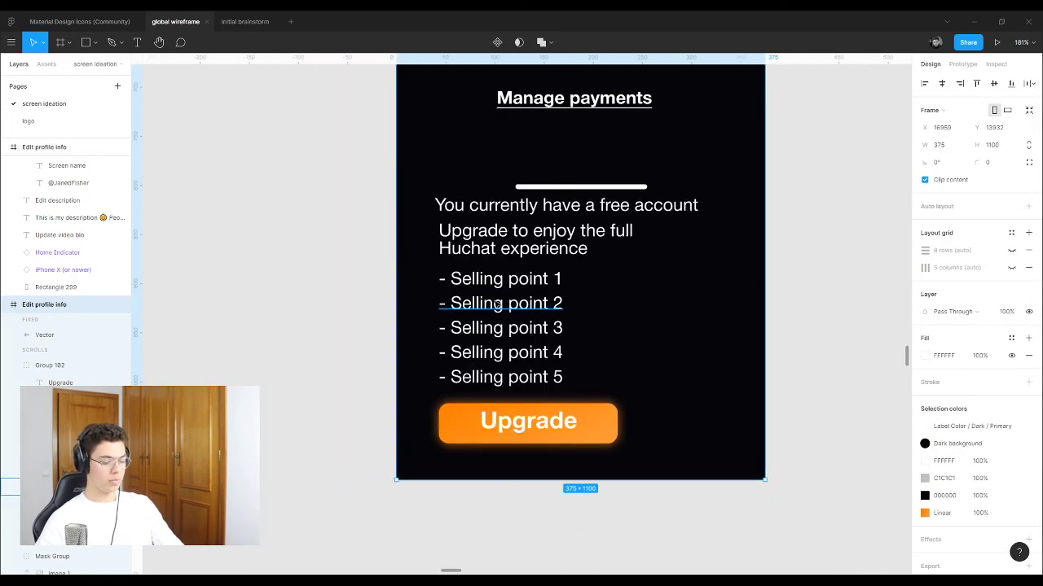
scroll(478, 263, "down", 6)
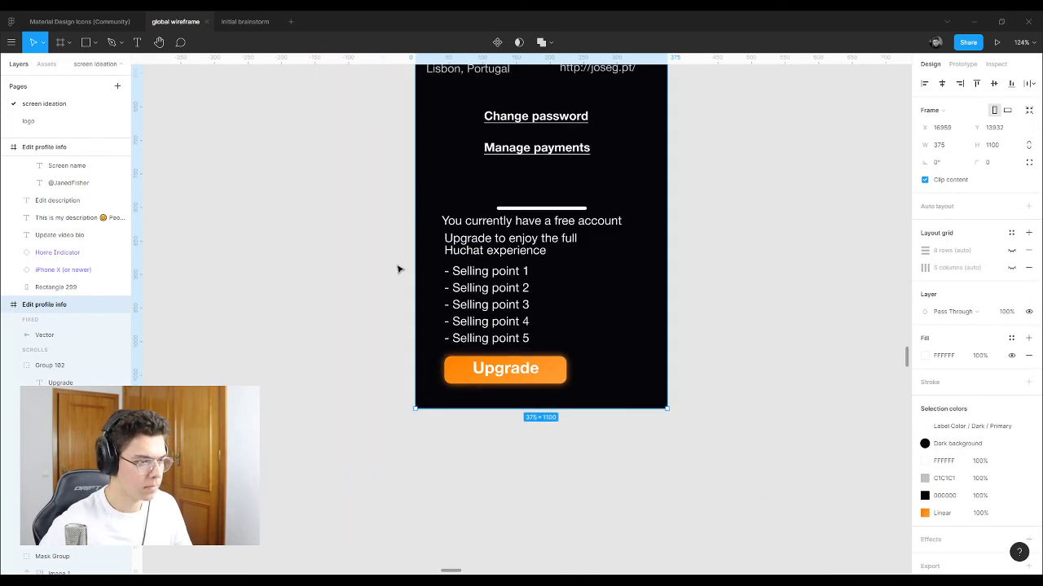
scroll(472, 274, "up", 2)
scroll(473, 274, "up", 3)
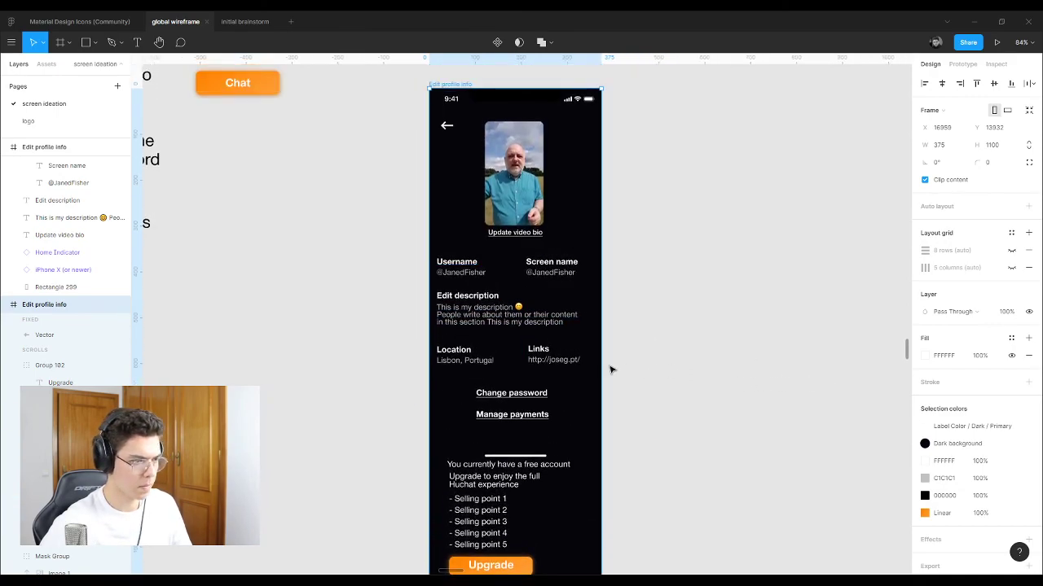
scroll(589, 356, "down", 3)
scroll(511, 432, "up", 5)
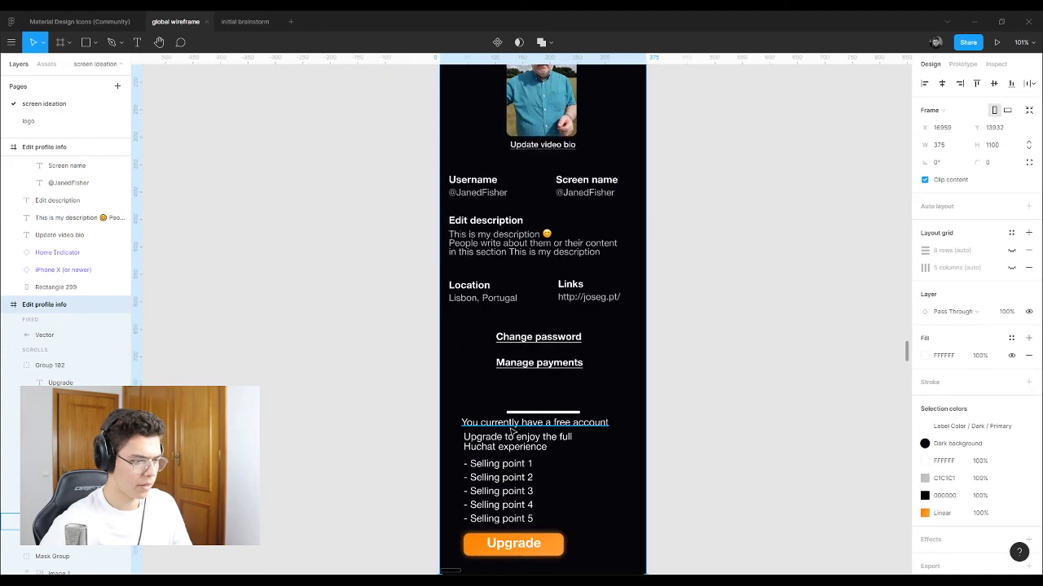
Step: Drag the upgrade texts and Upgrade button out of the phone frame onto the canvas
left_click_drag(512, 432, 507, 494)
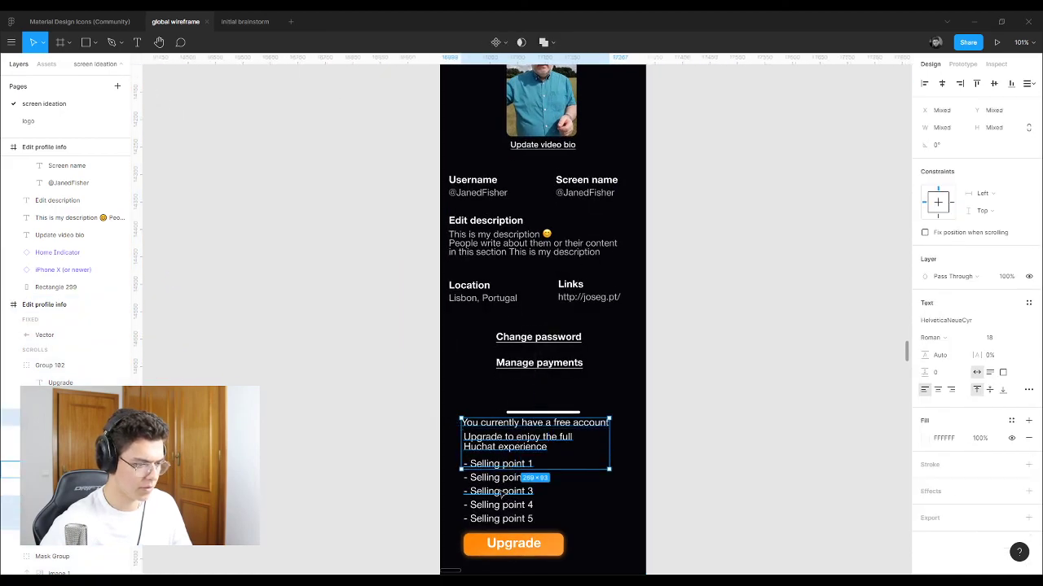
left_click(382, 433)
left_click_drag(407, 419, 462, 547)
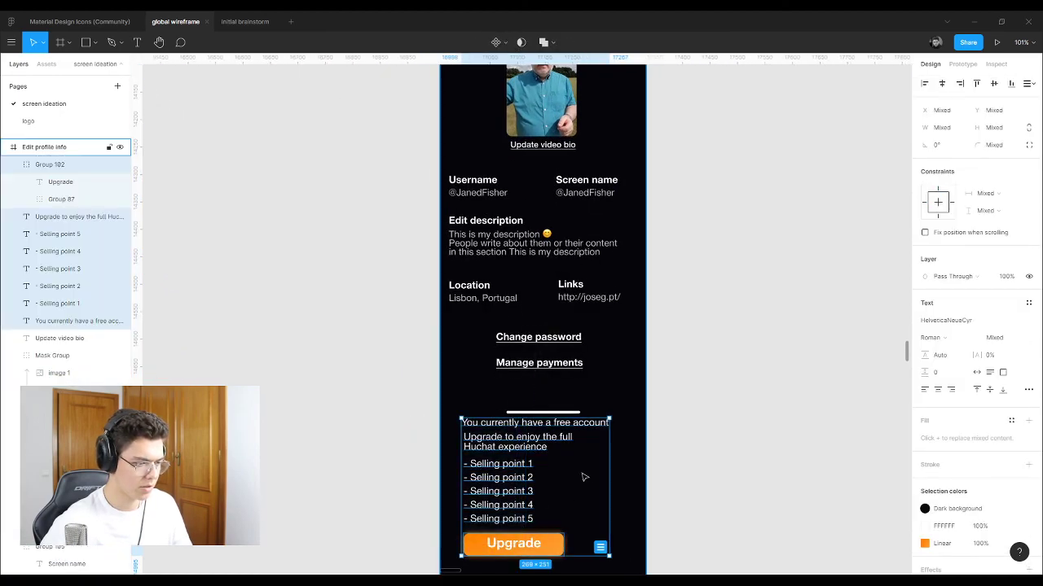
left_click_drag(519, 448, 266, 397)
left_click(263, 278)
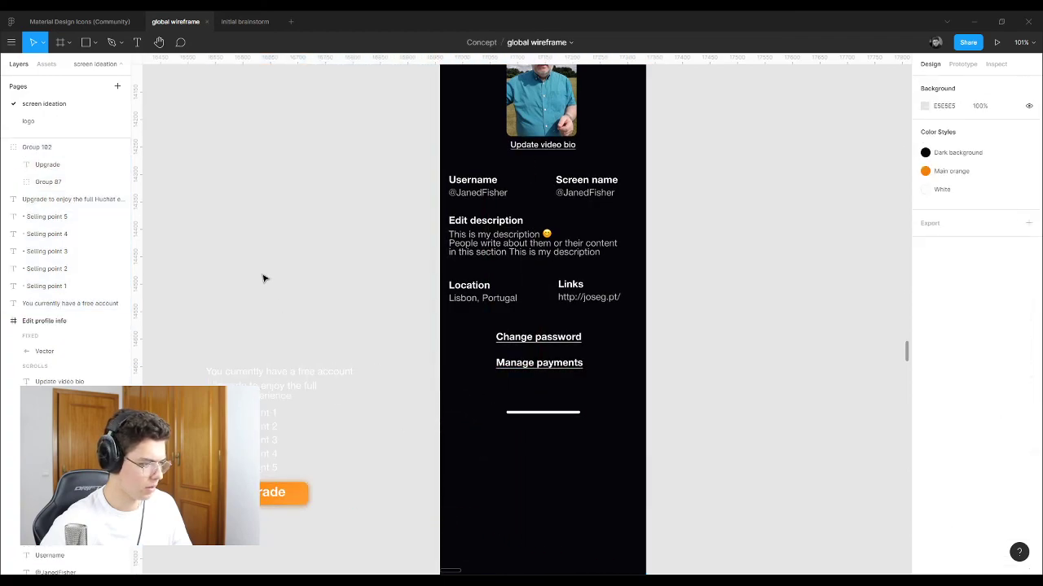
scroll(263, 278, "down", 5)
scroll(344, 296, "up", 5)
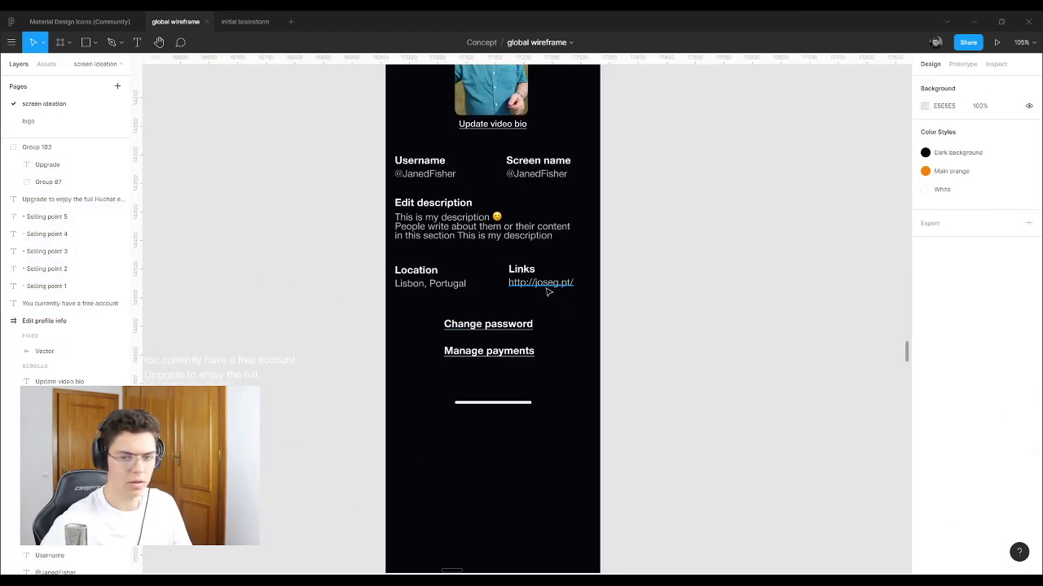
scroll(489, 298, "up", 3)
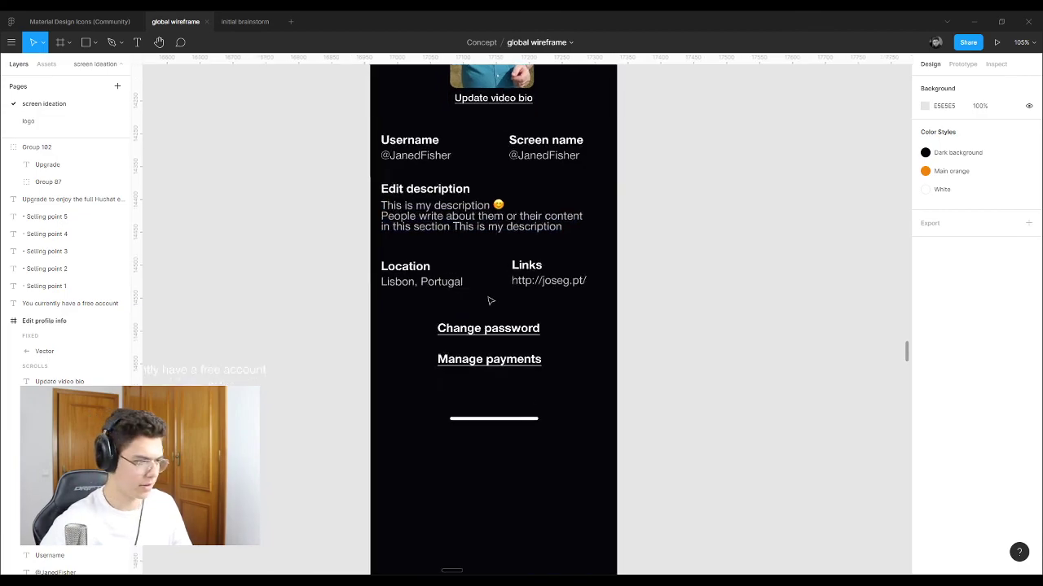
scroll(479, 306, "down", 5)
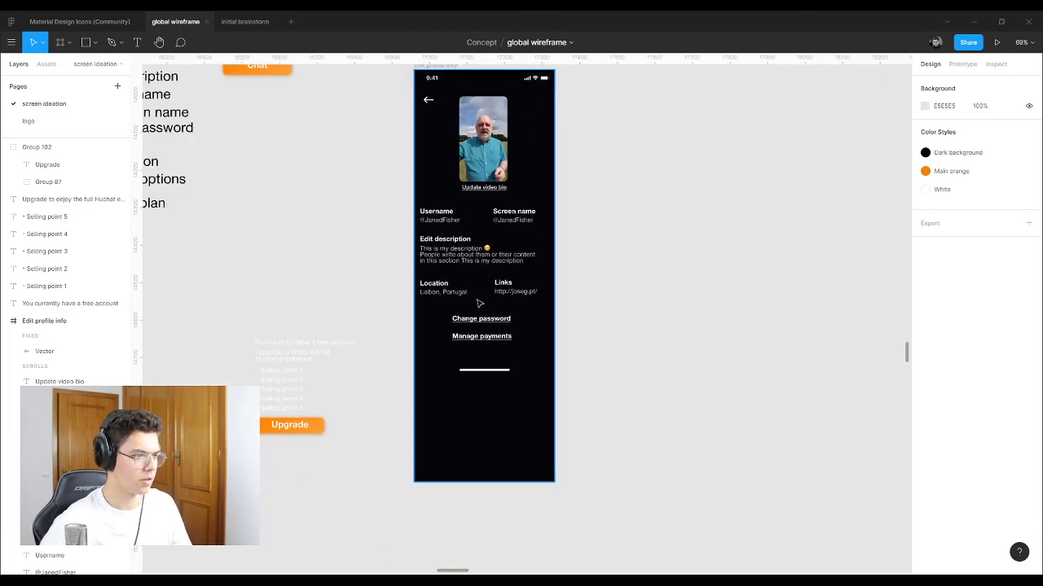
Step: Shorten the Edit profile info frame to 375 × 819
left_click(481, 476)
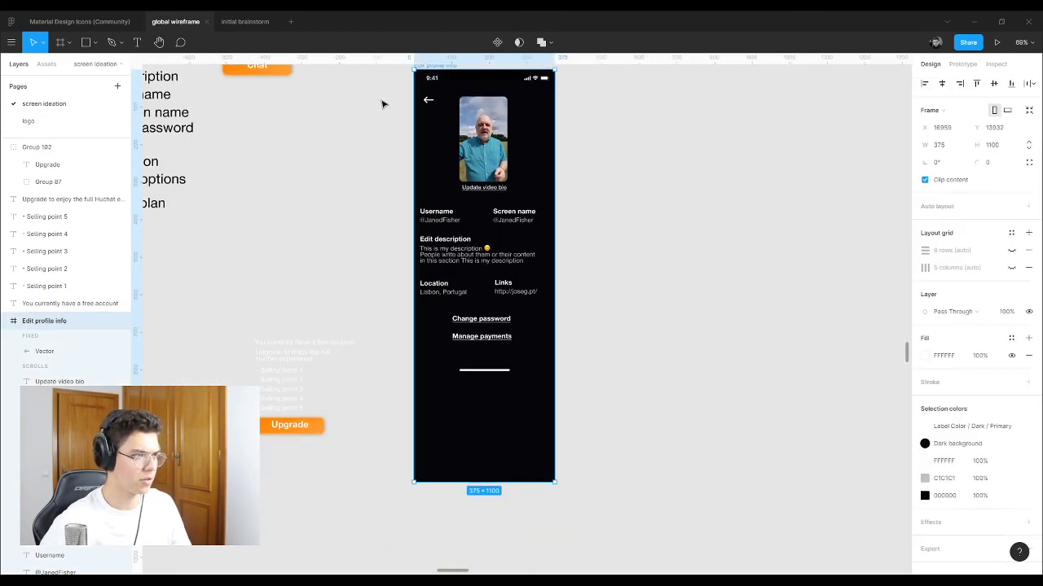
left_click_drag(494, 479, 493, 386)
key("ctrl+z")
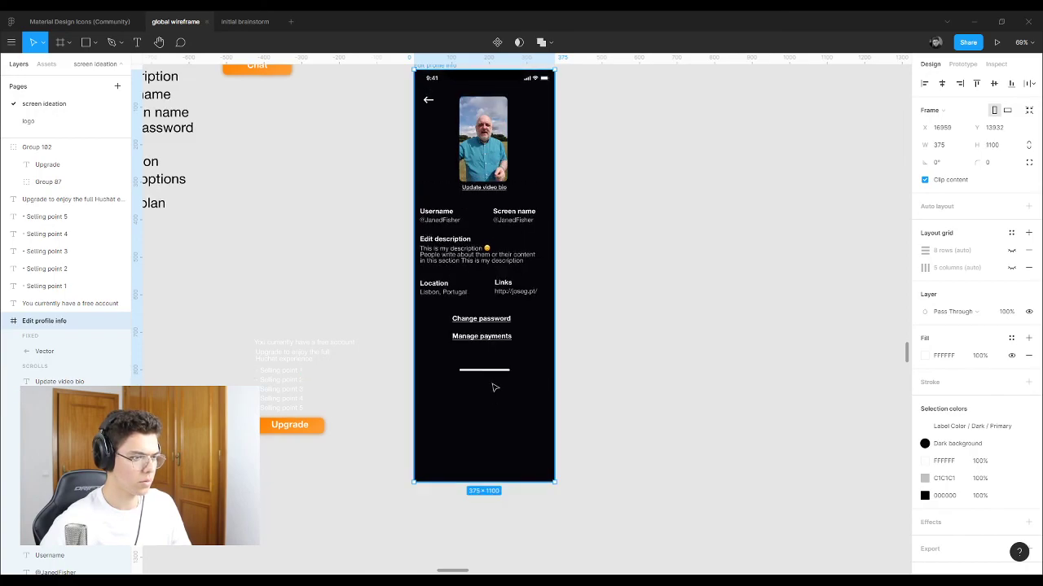
left_click_drag(478, 479, 483, 379)
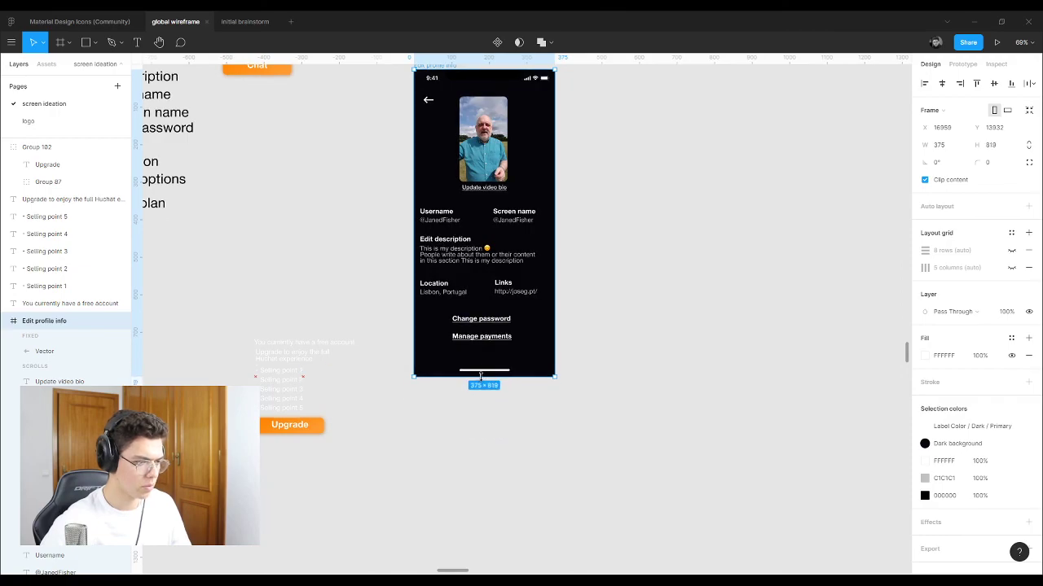
left_click(619, 372)
Step: Duplicate the Edit profile info frame to its right
scroll(338, 312, "down", 5)
scroll(389, 218, "up", 2)
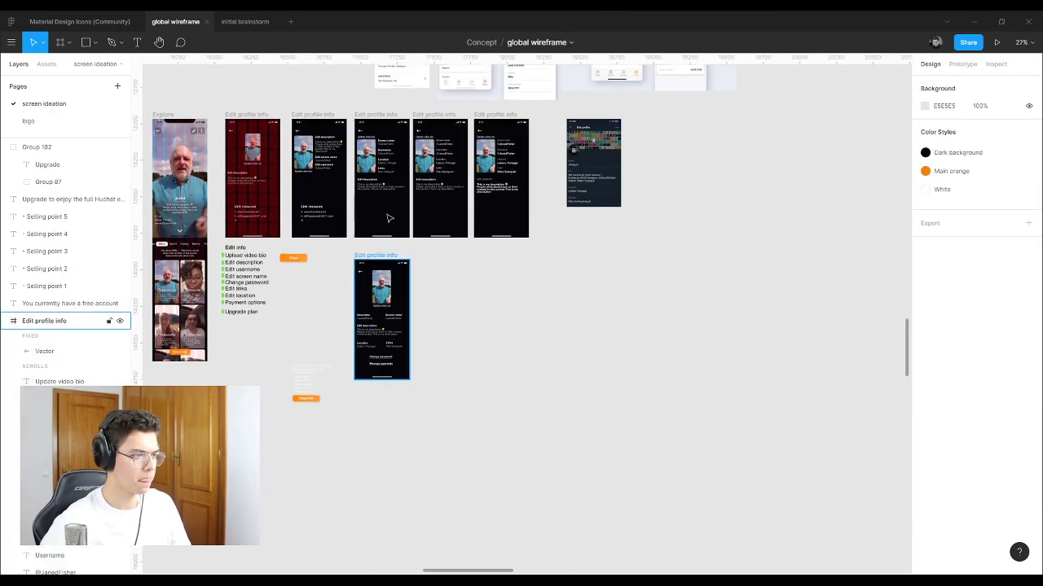
left_click(378, 263)
left_click_drag(378, 263, 444, 263)
key("Escape")
Step: In the duplicate frame, group the Username label with its handle text
scroll(446, 324, "up", 3)
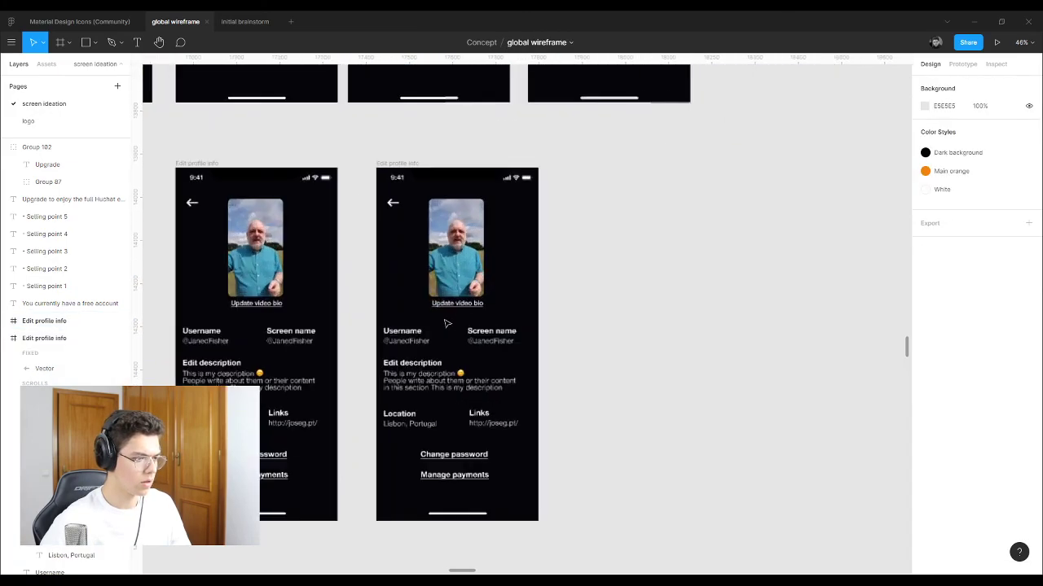
left_click(446, 324)
scroll(450, 320, "down", 3)
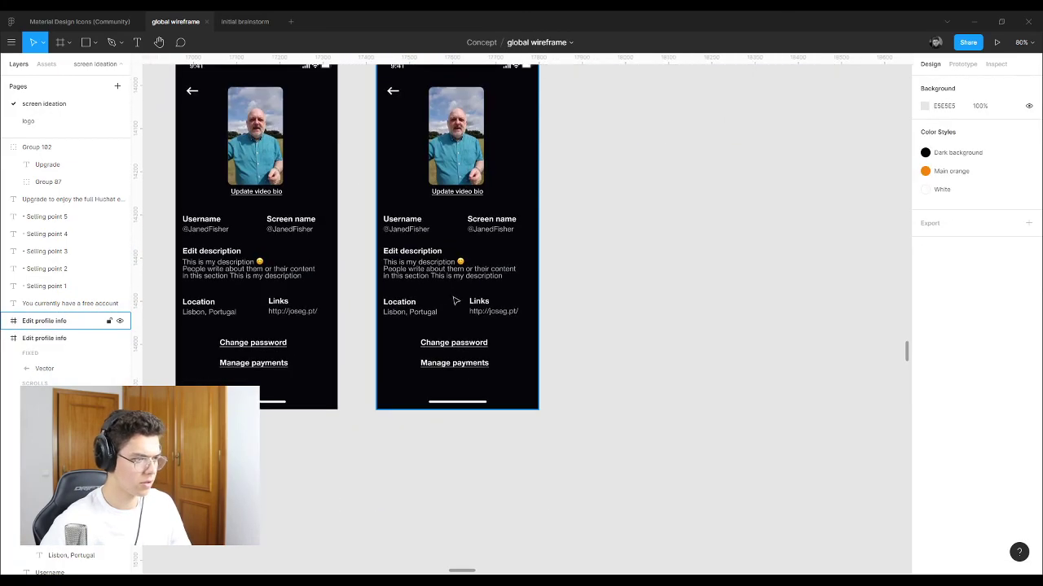
key("Escape")
scroll(440, 256, "up", 1)
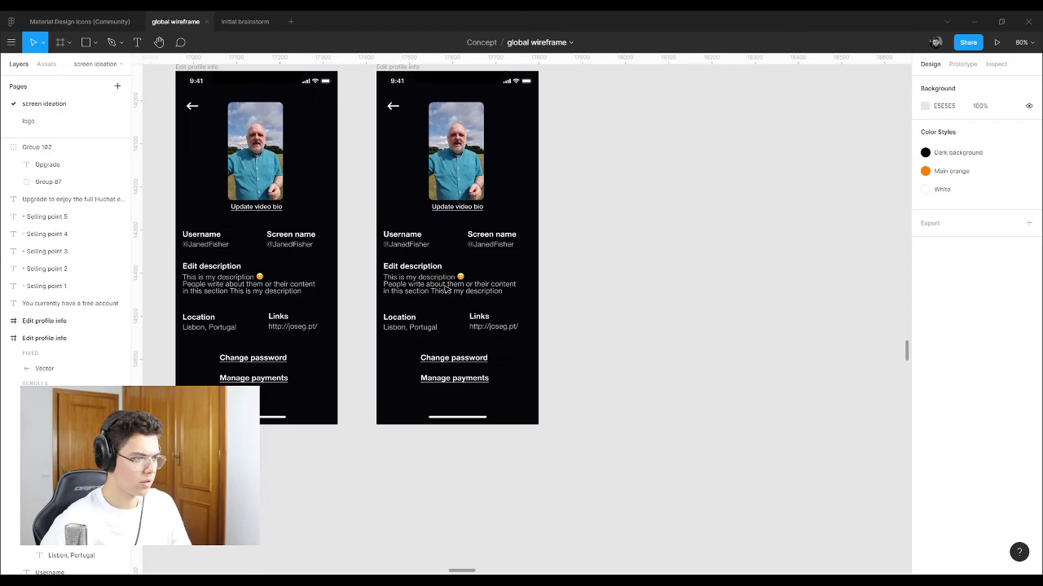
left_click(499, 249)
key("Escape")
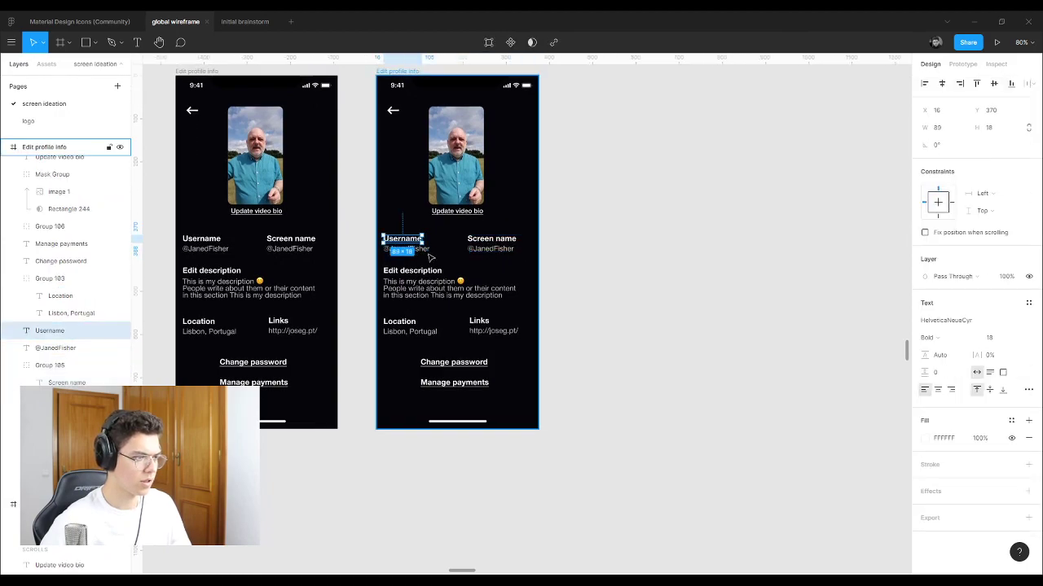
left_click(414, 240)
scroll(426, 245, "up", 5)
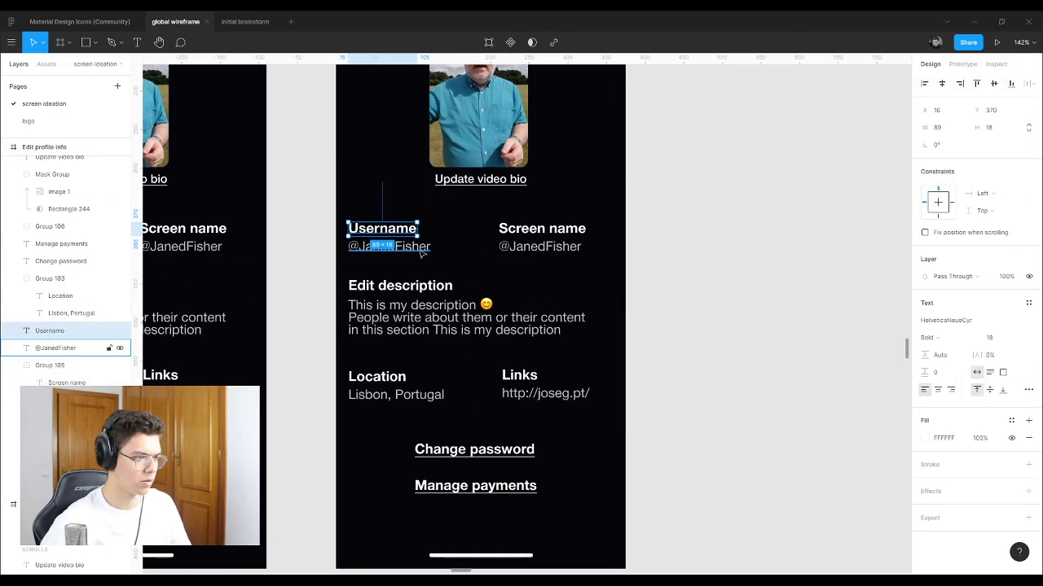
left_click(436, 247, "shift")
key("ctrl+g")
Step: Extend the duplicate Edit profile info frame's height to 1020
left_click(542, 238)
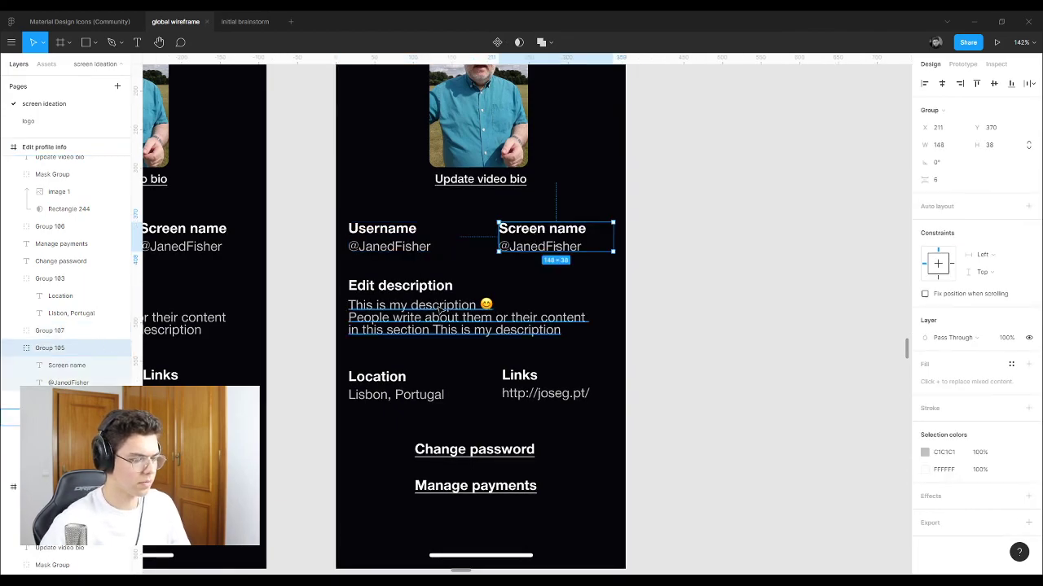
left_click(400, 285)
left_click(468, 318, "shift")
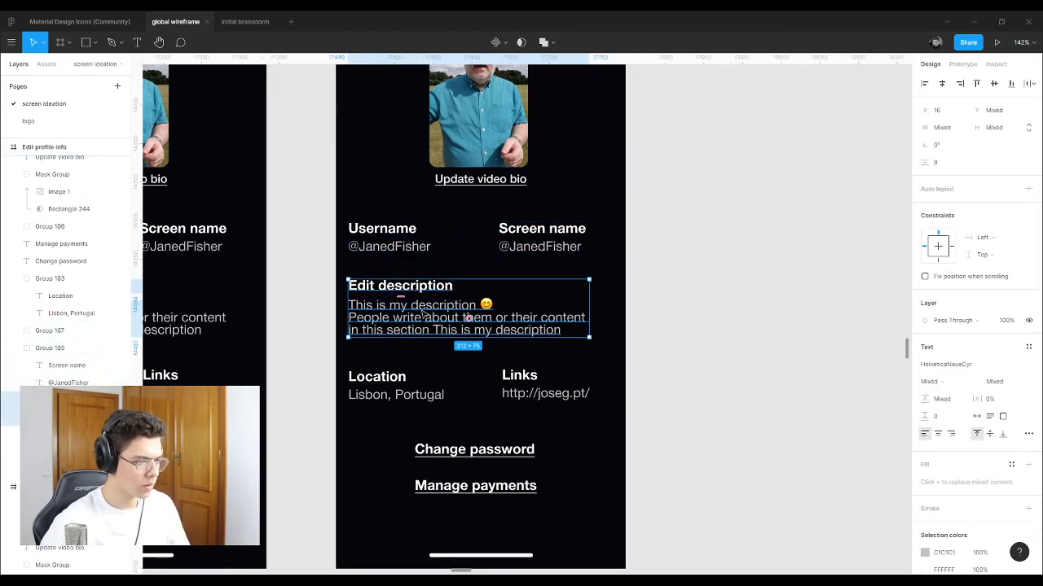
left_click(444, 395)
left_click(507, 397, "shift")
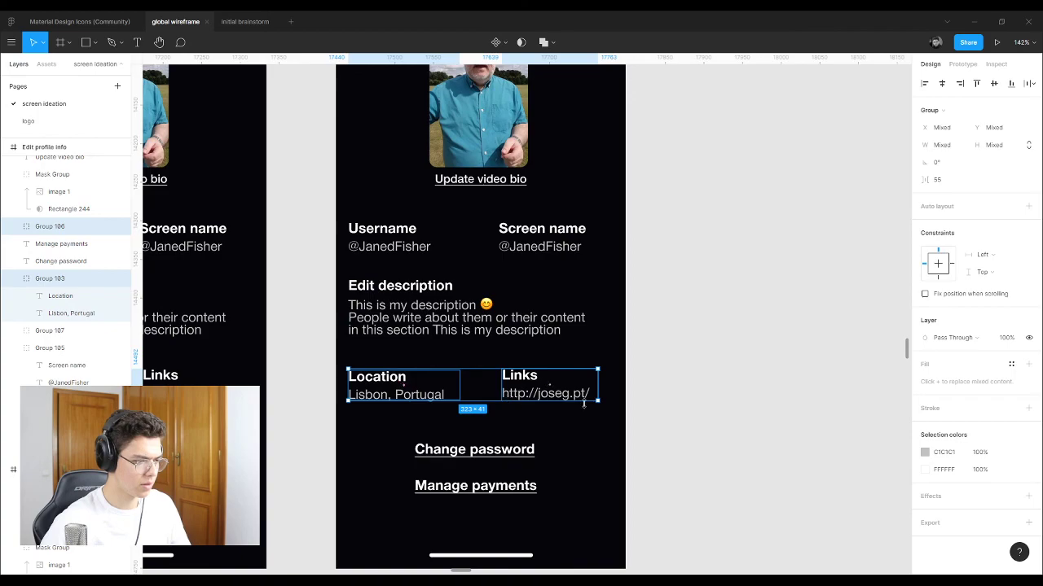
key("Escape")
left_click(475, 449)
scroll(461, 257, "down", 5)
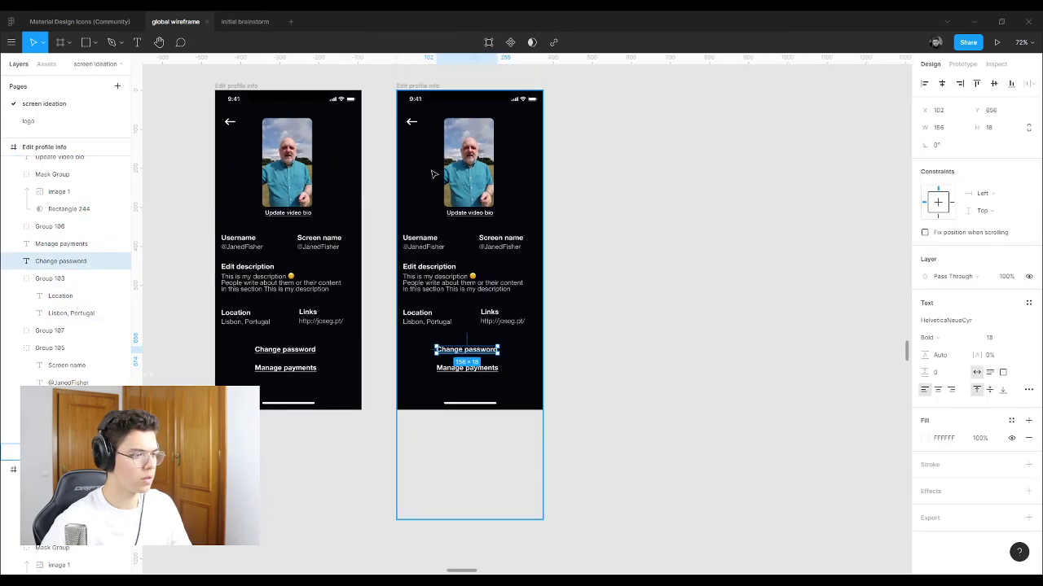
key("Escape")
left_click_drag(487, 410, 489, 487)
left_click(621, 366)
Step: Shift the Username group slightly to the right
scroll(482, 380, "up", 3)
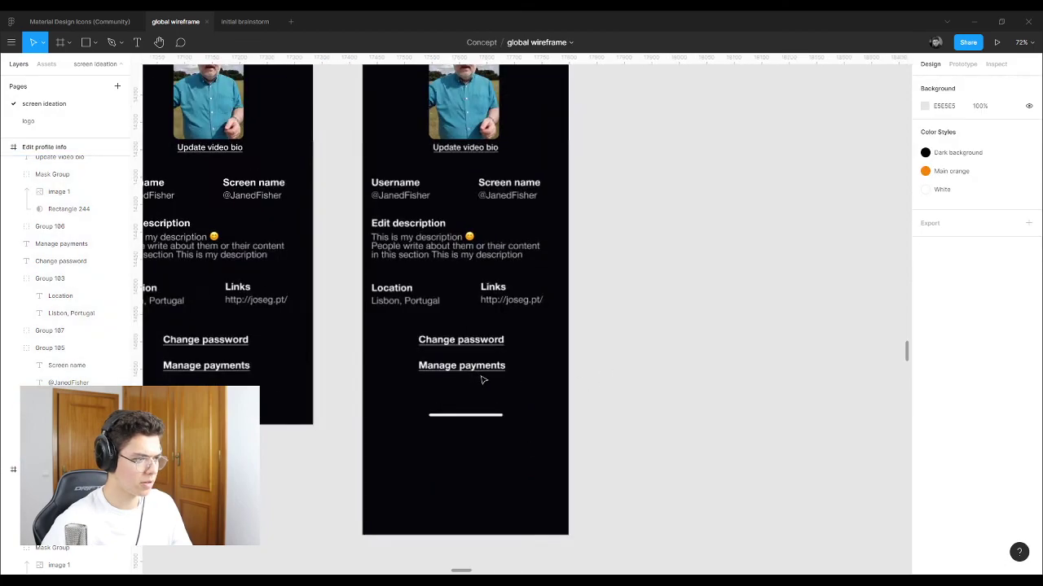
scroll(483, 380, "up", 3)
left_click(409, 187)
left_click_drag(379, 146, 403, 146)
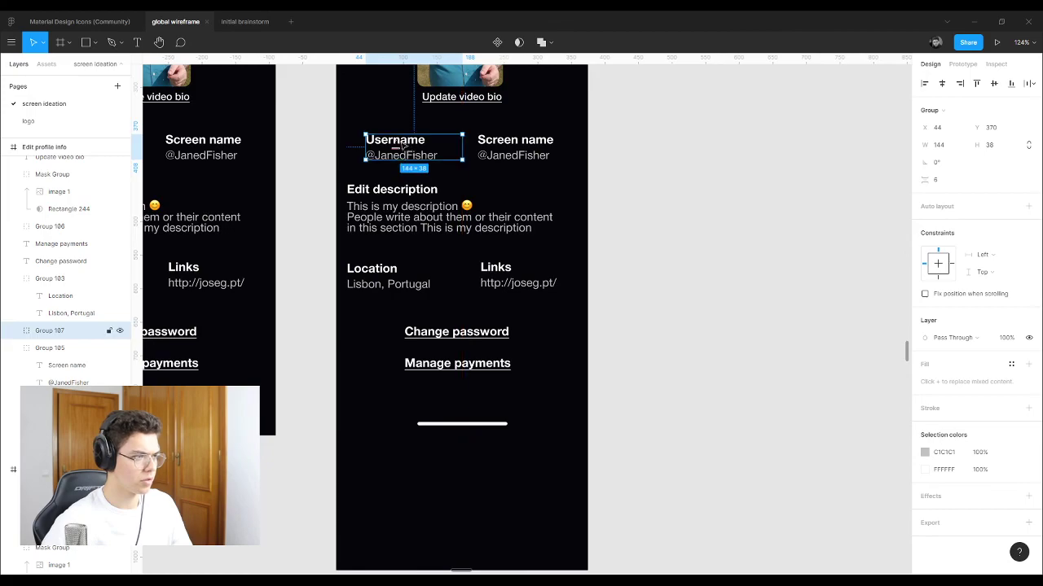
Step: Move Location, Links, Change password and Manage payments about 150 px lower
left_click(372, 273)
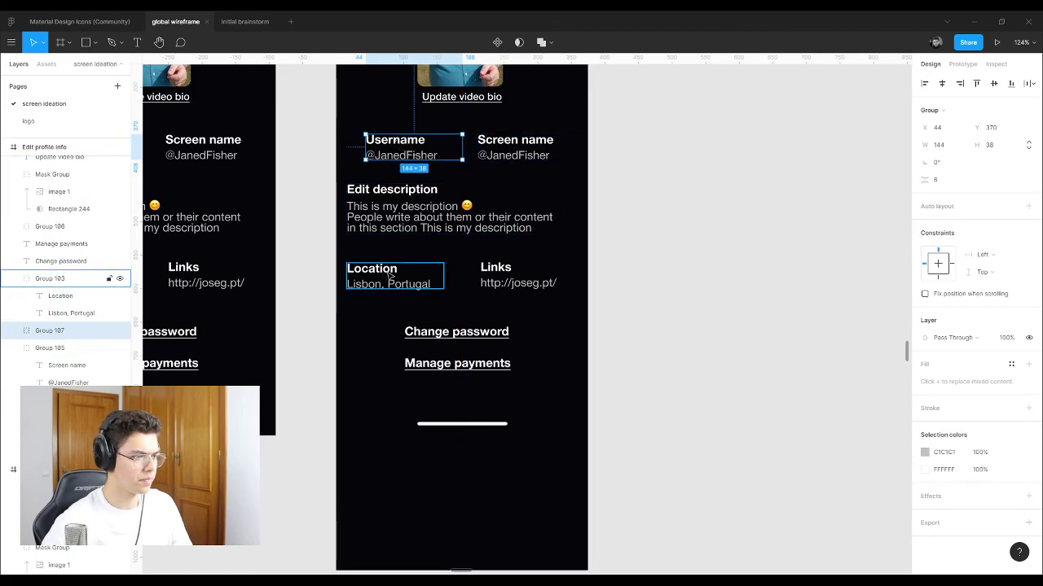
key("Escape")
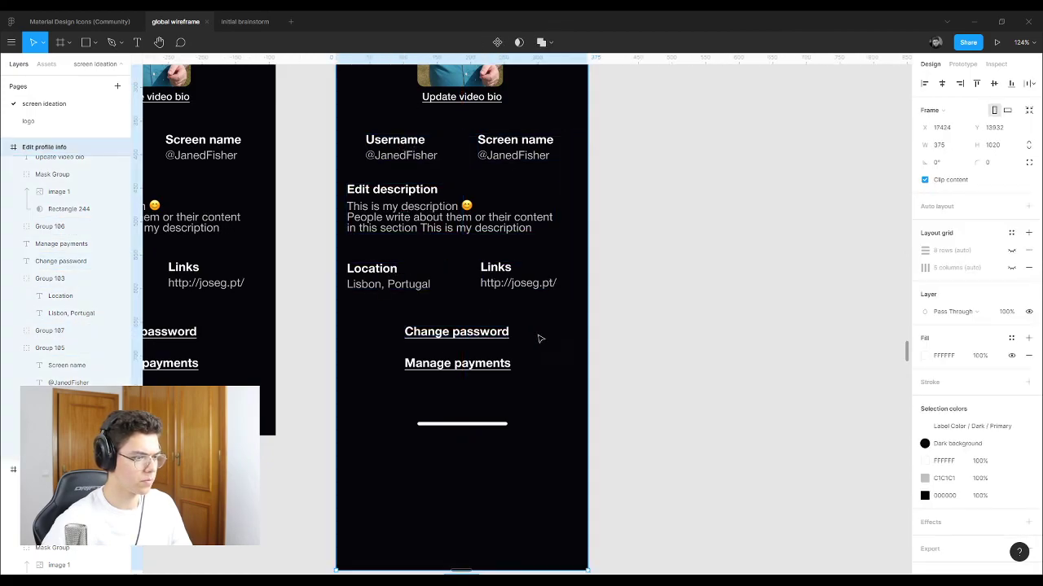
left_click(521, 277)
left_click(391, 283, "shift")
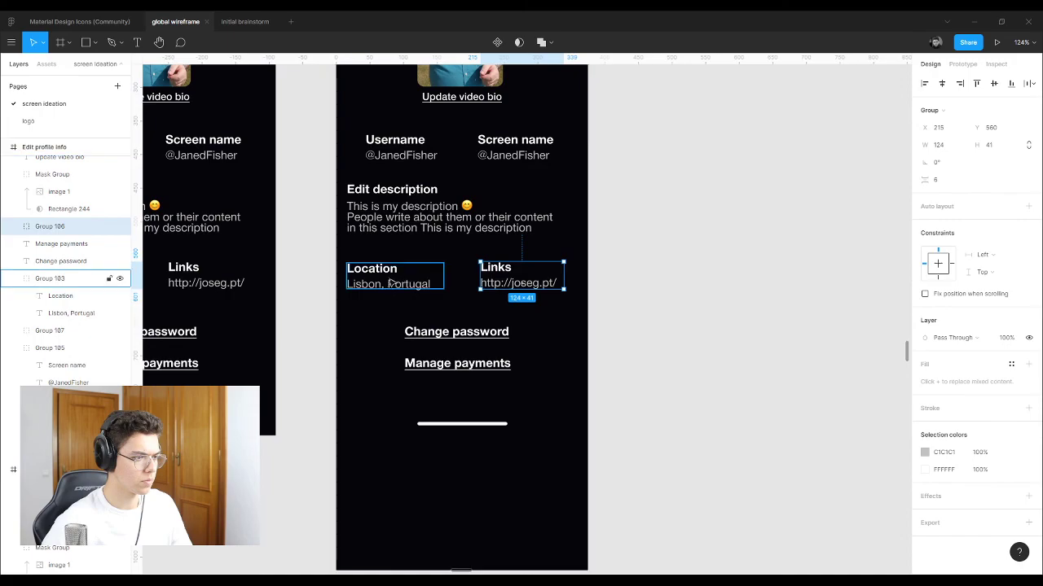
left_click(440, 336, "shift")
left_click(442, 365, "shift")
left_click_drag(440, 343, 448, 465)
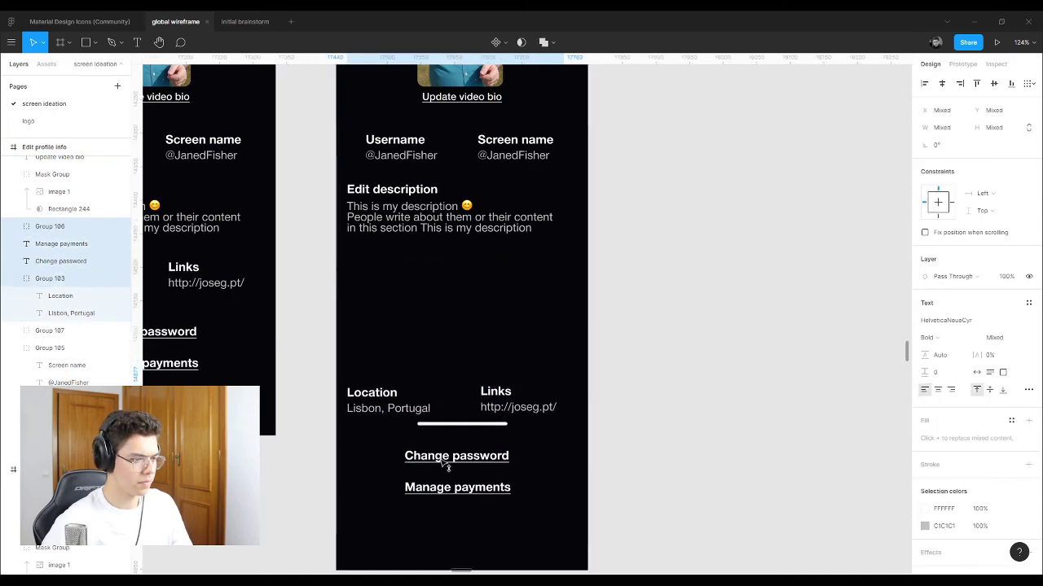
left_click(692, 329)
scroll(537, 321, "up", 3)
left_click(575, 315)
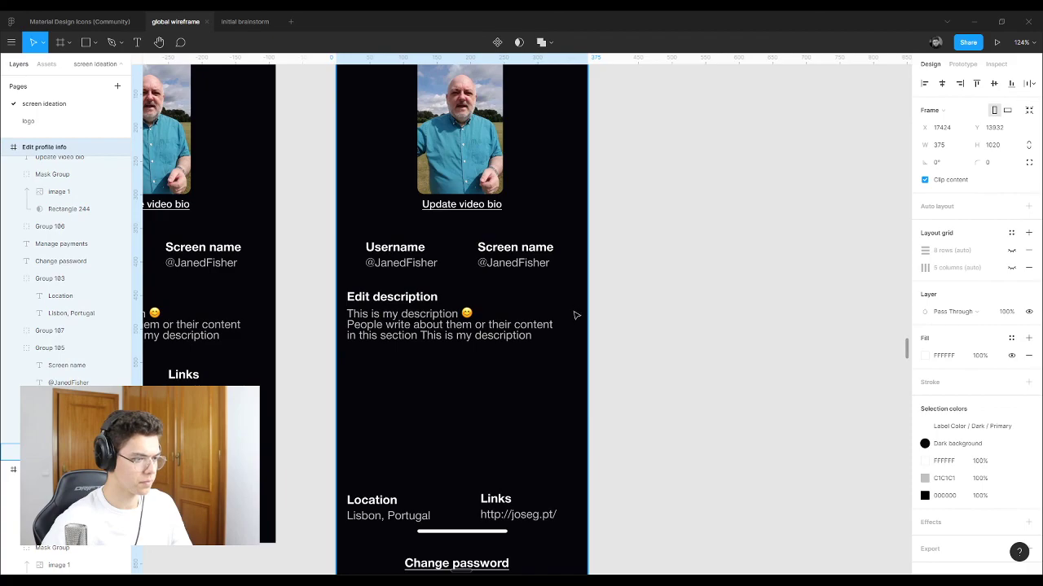
Step: Narrow the description text to 245 wide and align it with the Username column
left_click(549, 332)
left_click_drag(557, 318, 544, 325)
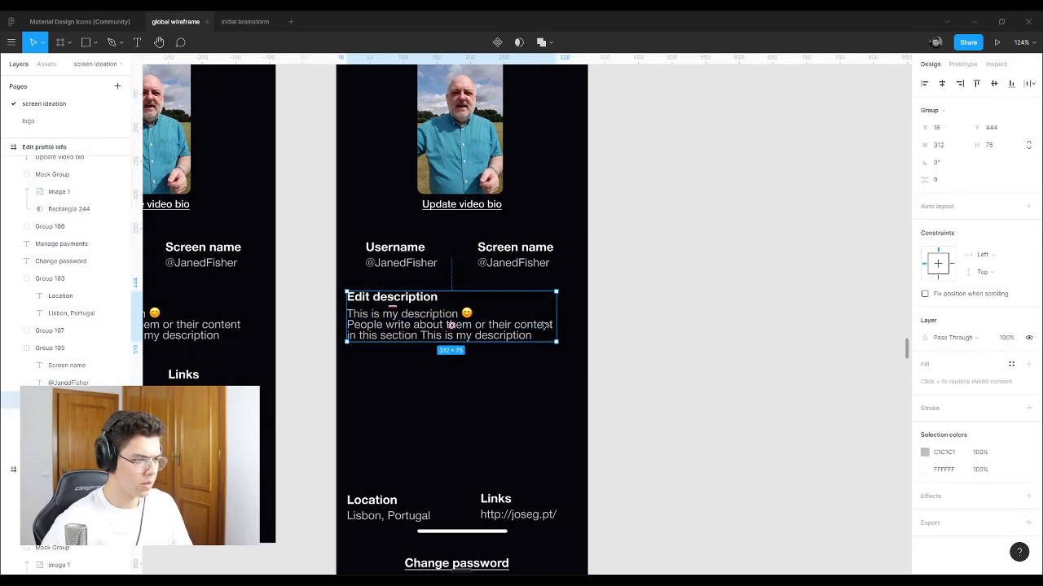
double_click(557, 329)
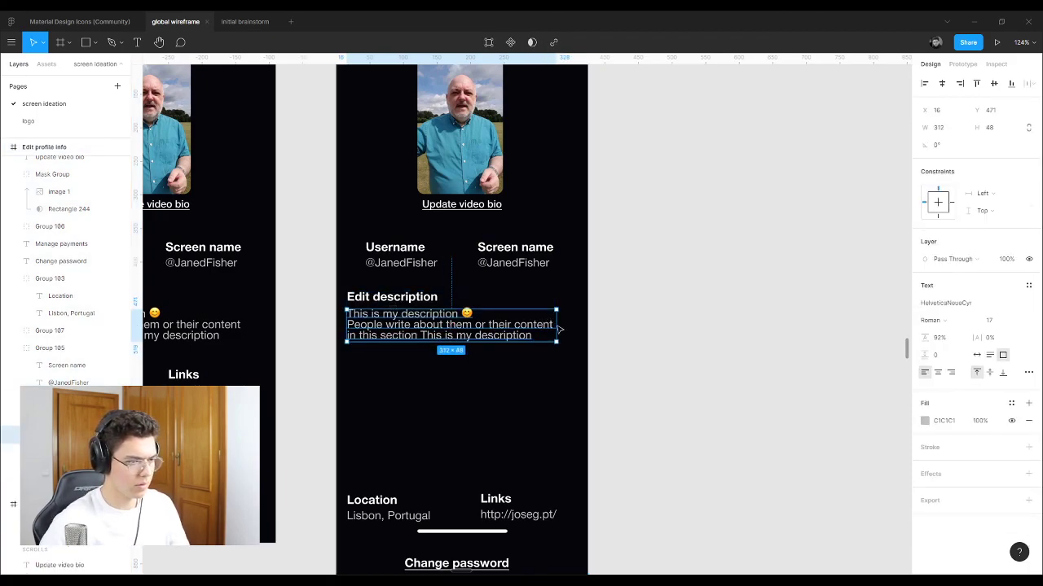
left_click_drag(556, 325, 512, 326)
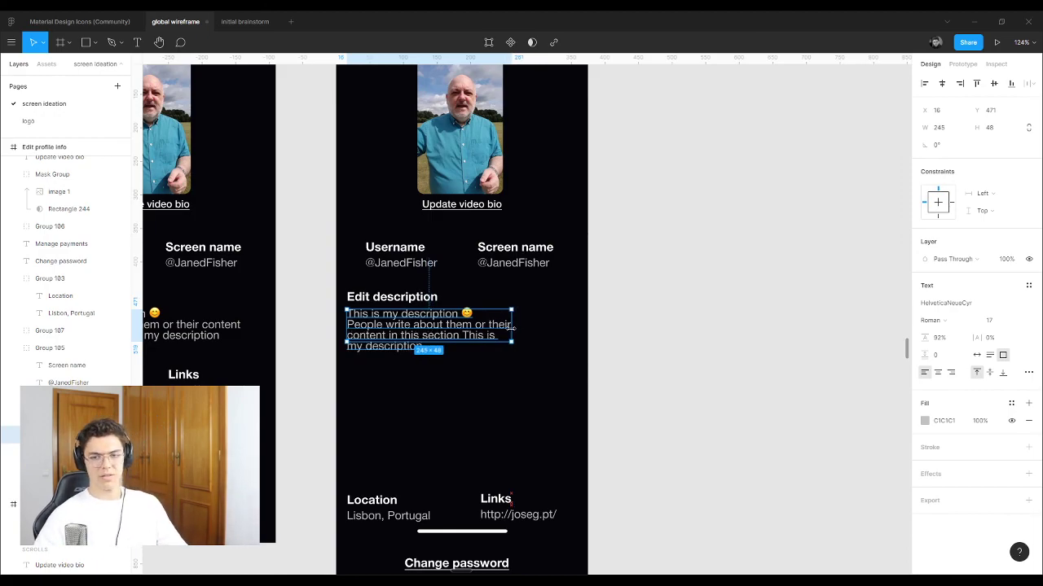
left_click(705, 318)
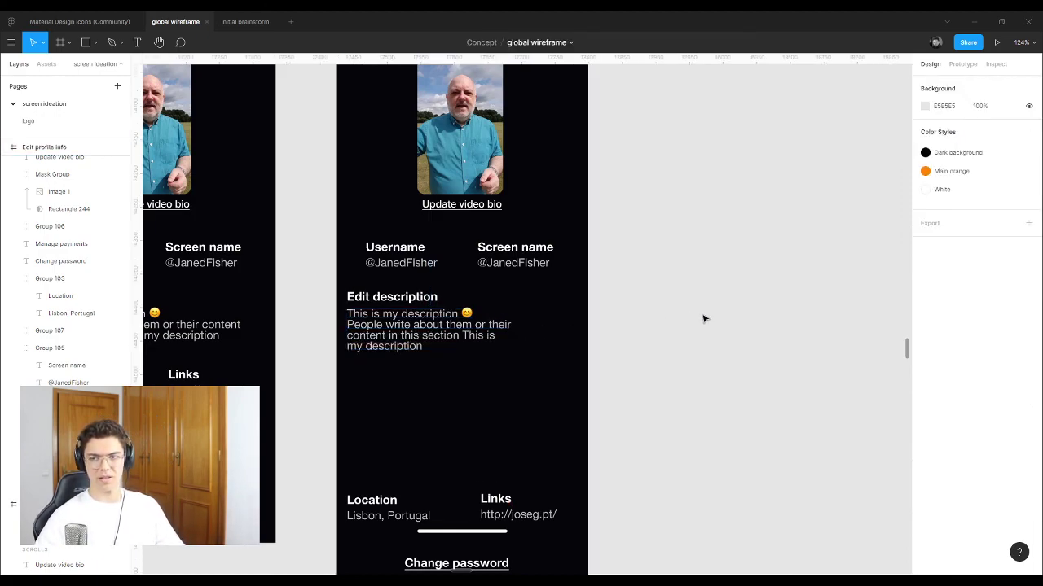
left_click(392, 323)
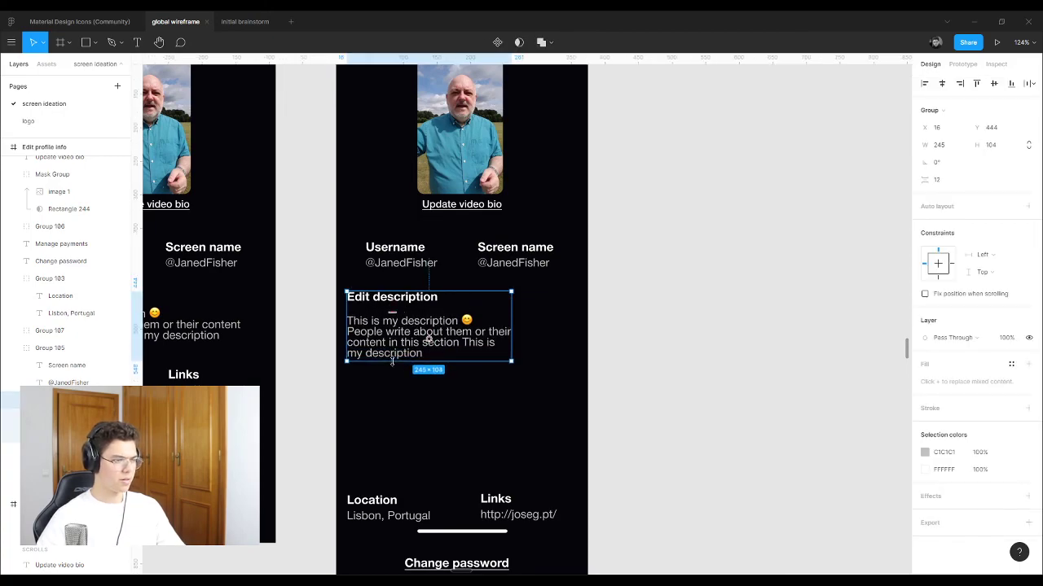
double_click(404, 328)
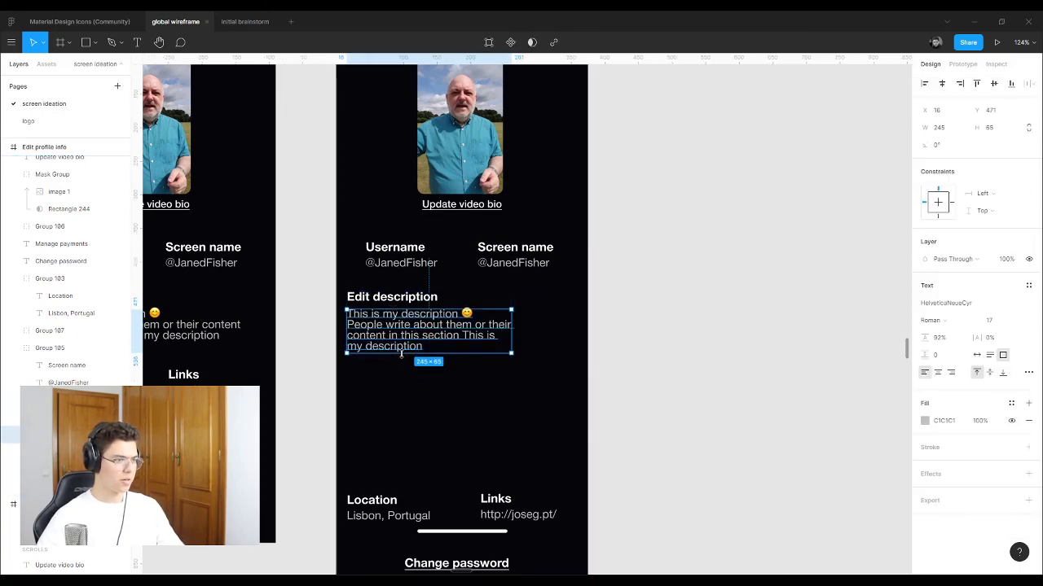
left_click(331, 270)
left_click(424, 320)
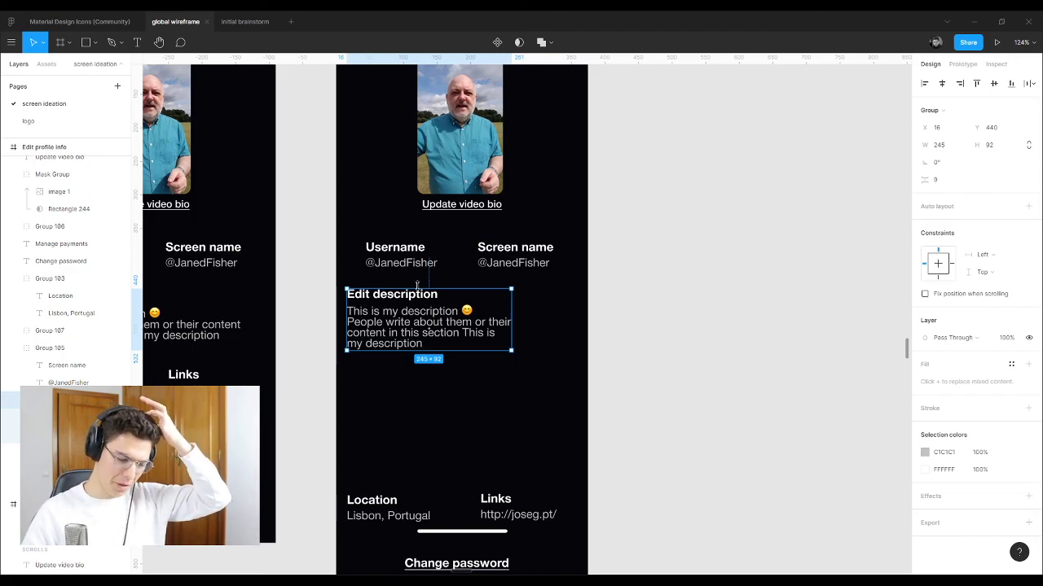
left_click_drag(393, 341, 412, 344)
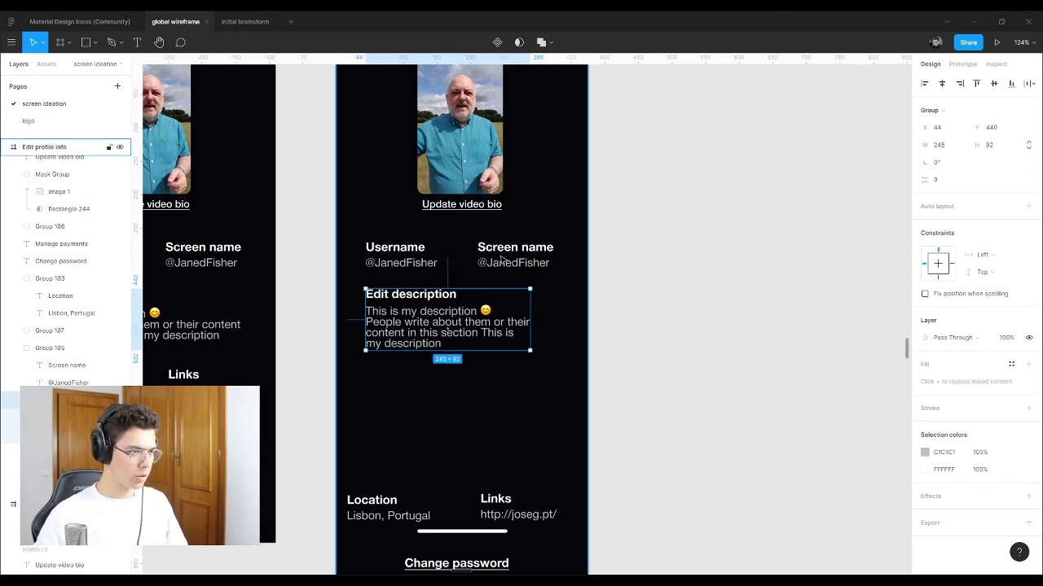
Step: Move the description down and stack Screen name above Username in the left column
left_click_drag(423, 327, 422, 370)
left_click_drag(405, 258, 404, 312)
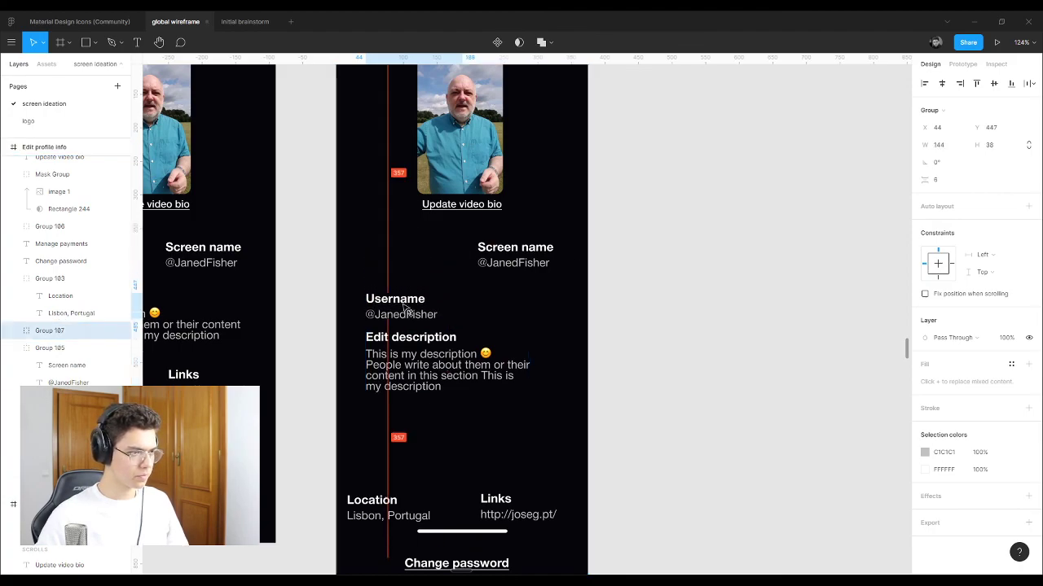
left_click_drag(521, 263, 410, 259)
left_click_drag(410, 309, 410, 301)
left_click(663, 286)
Step: Stack Location and then Links beneath the description on the left
scroll(407, 453, "down", 1)
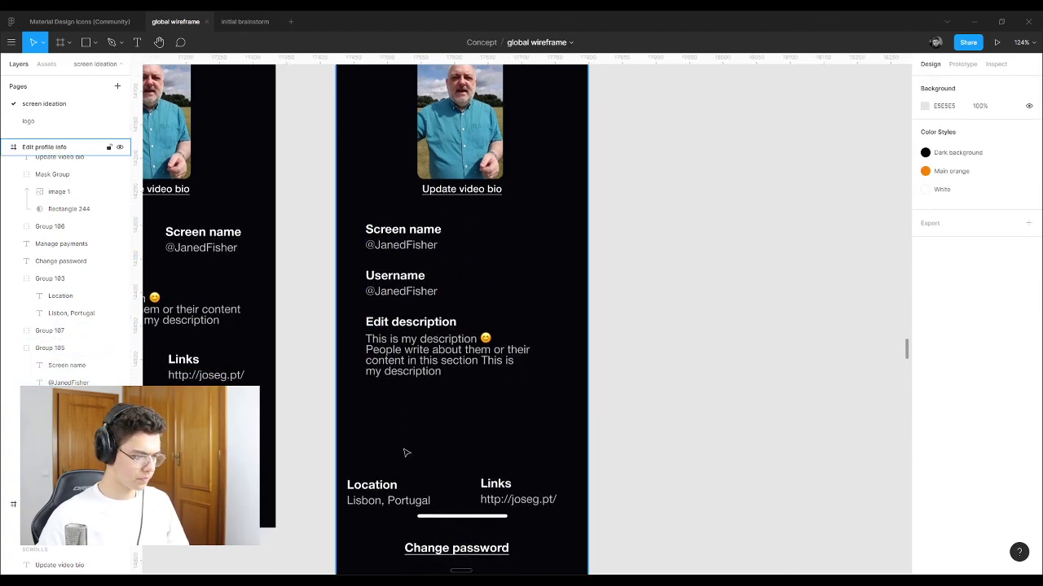
left_click(488, 482)
left_click_drag(488, 483, 426, 431)
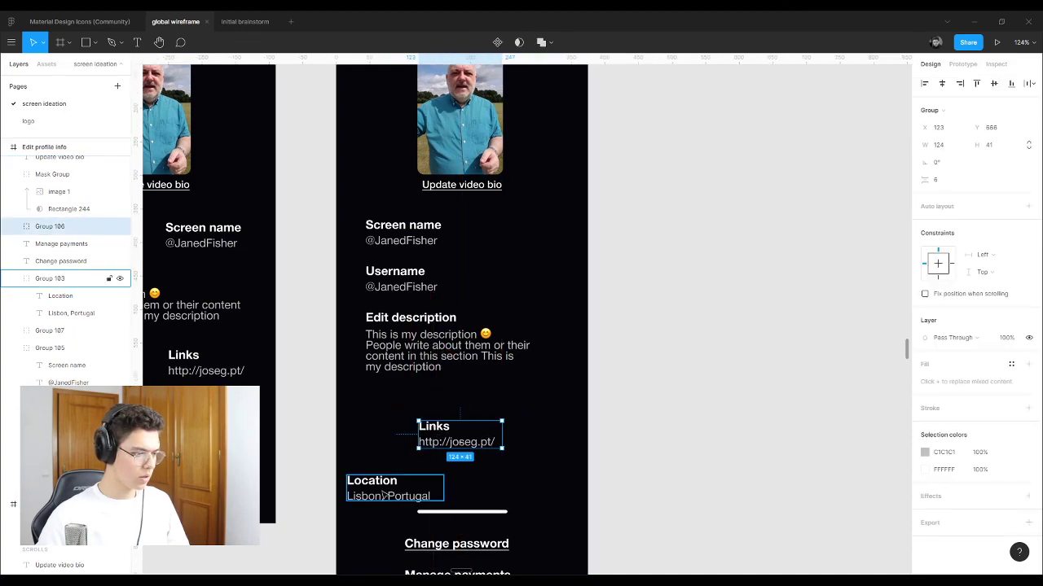
left_click_drag(383, 495, 433, 471)
left_click_drag(370, 455, 384, 420)
left_click_drag(446, 486, 396, 462)
left_click(508, 443)
Step: Left-align Change password and Manage payments beneath Links
scroll(478, 321, "down", 3)
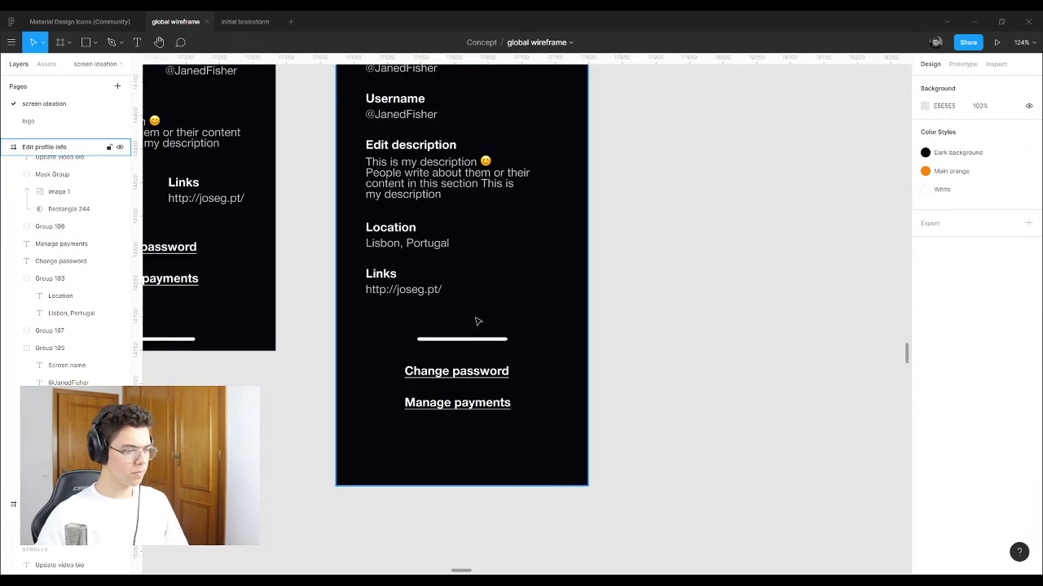
left_click(463, 372)
left_click(460, 399, "shift")
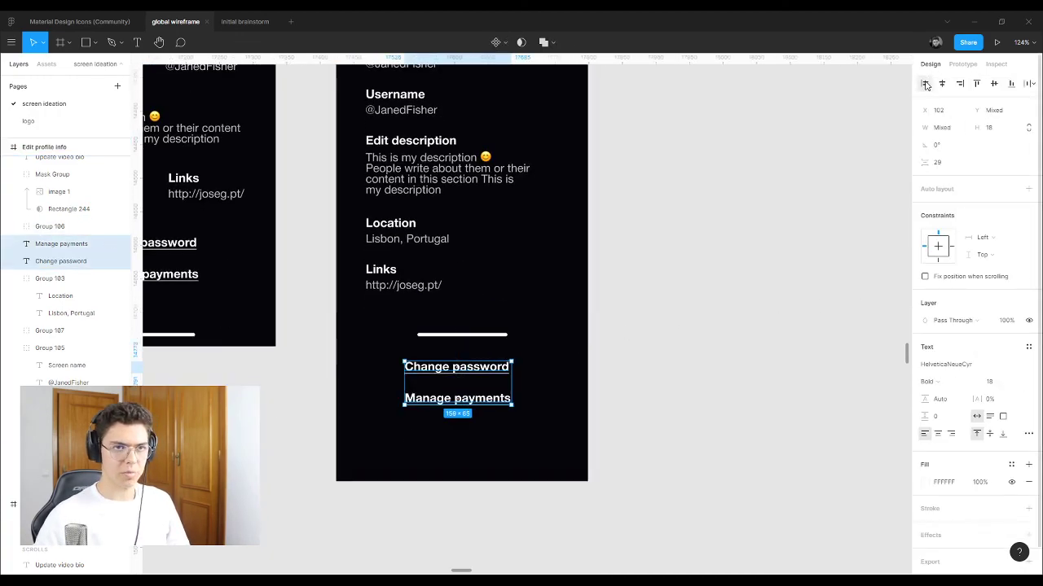
left_click_drag(490, 366, 454, 326)
key("Escape")
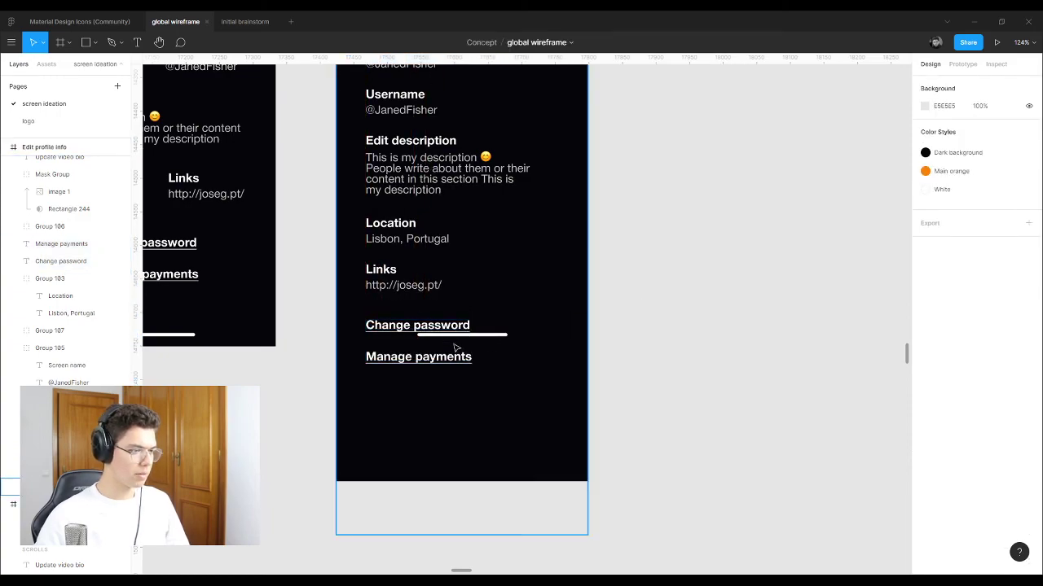
scroll(453, 327, "down", 5)
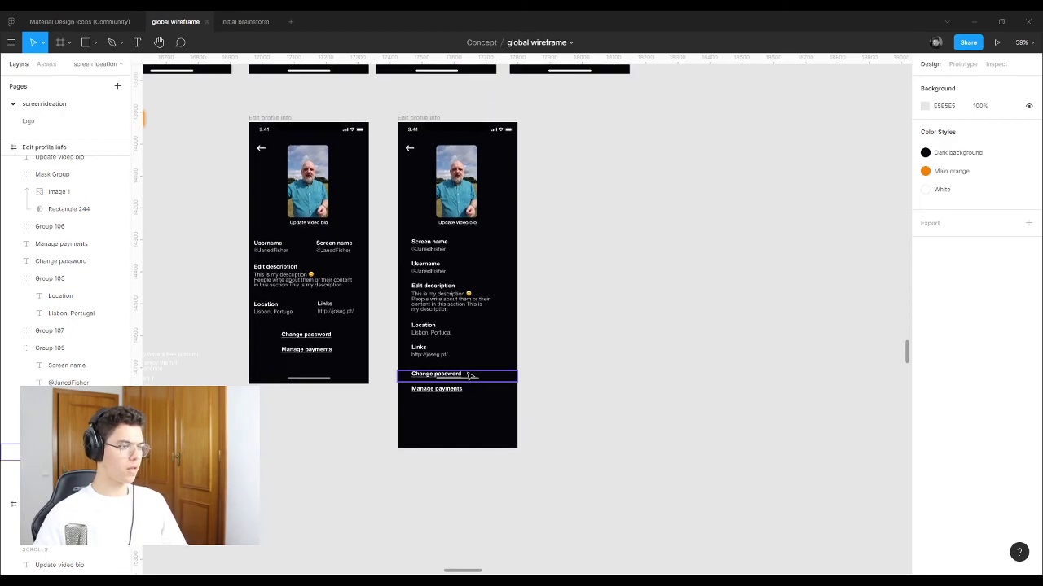
Step: Turn on 'Fix position when scrolling' for the second frame's Home Indicator
left_click(413, 119)
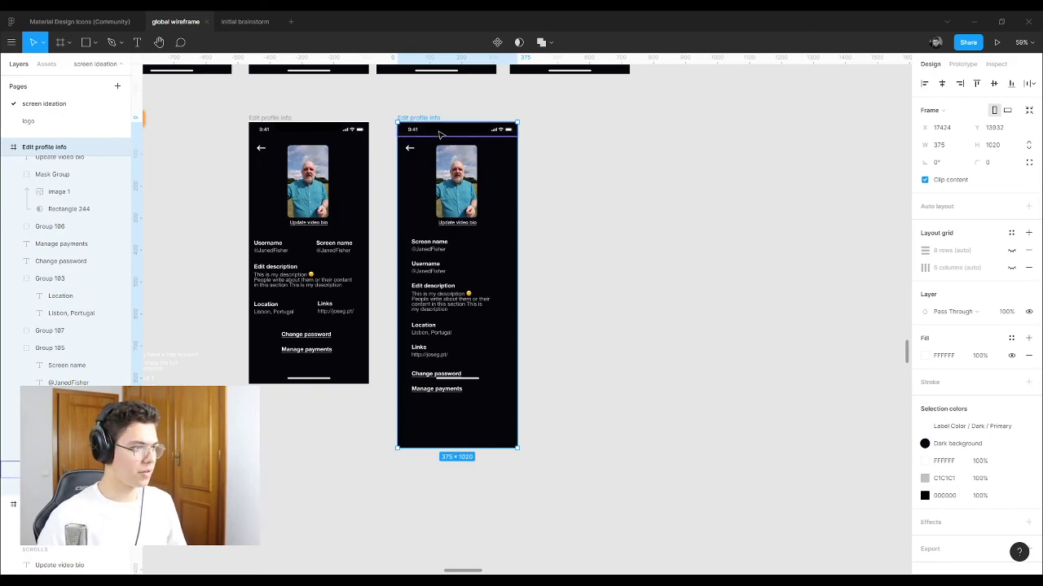
left_click(440, 135)
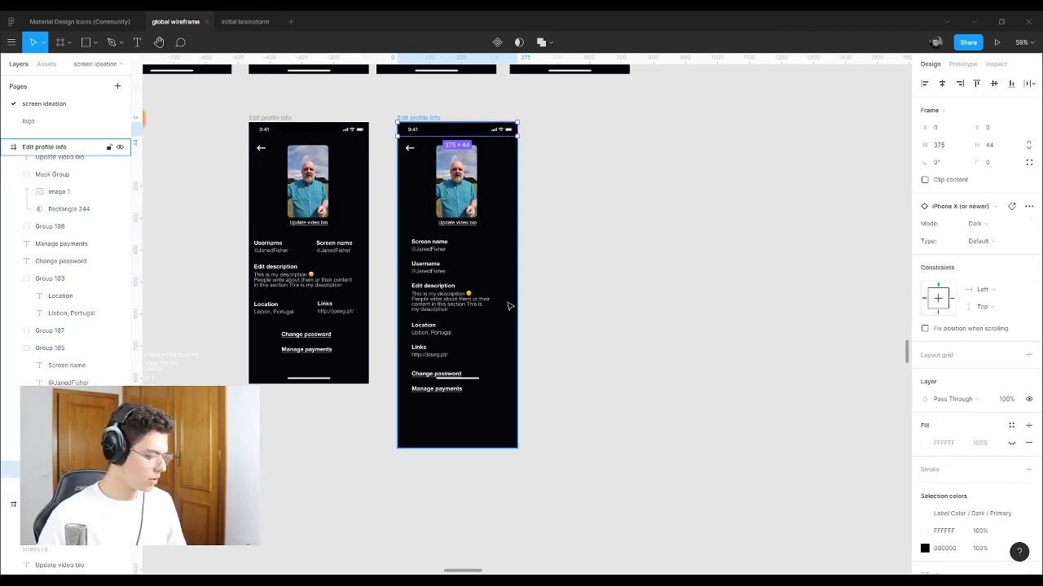
left_click(492, 380)
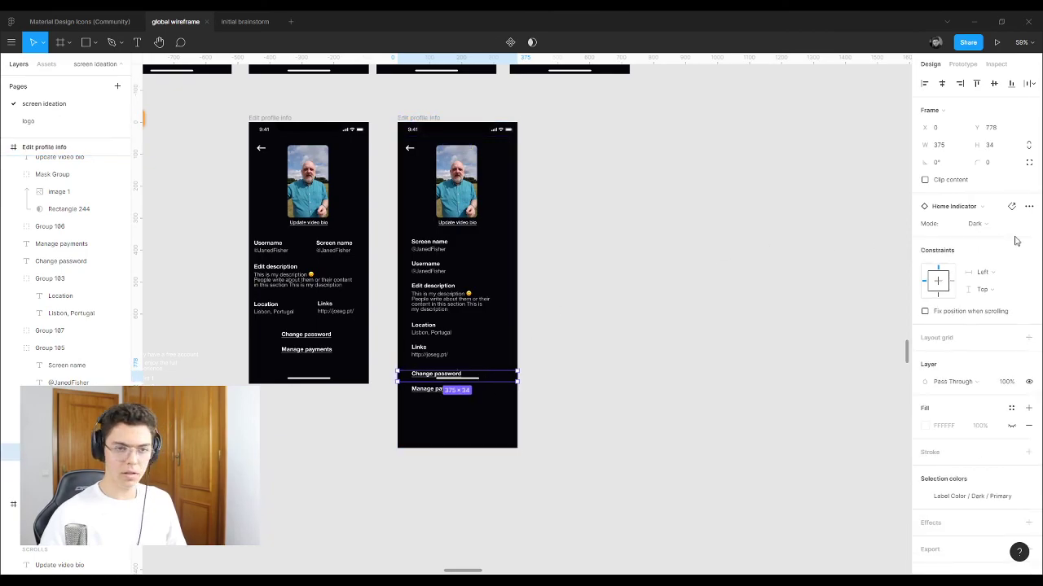
left_click(925, 312)
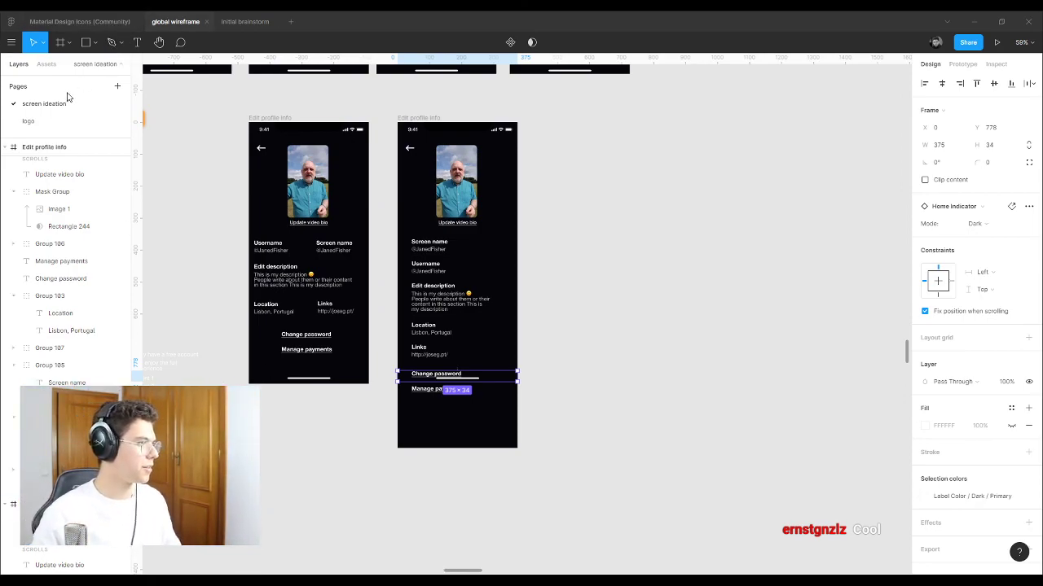
Step: Go to the logo page and inspect the 'Livestream starting soon' and 'Thank you for watching!' frames
left_click(31, 120)
scroll(557, 309, "down", 5)
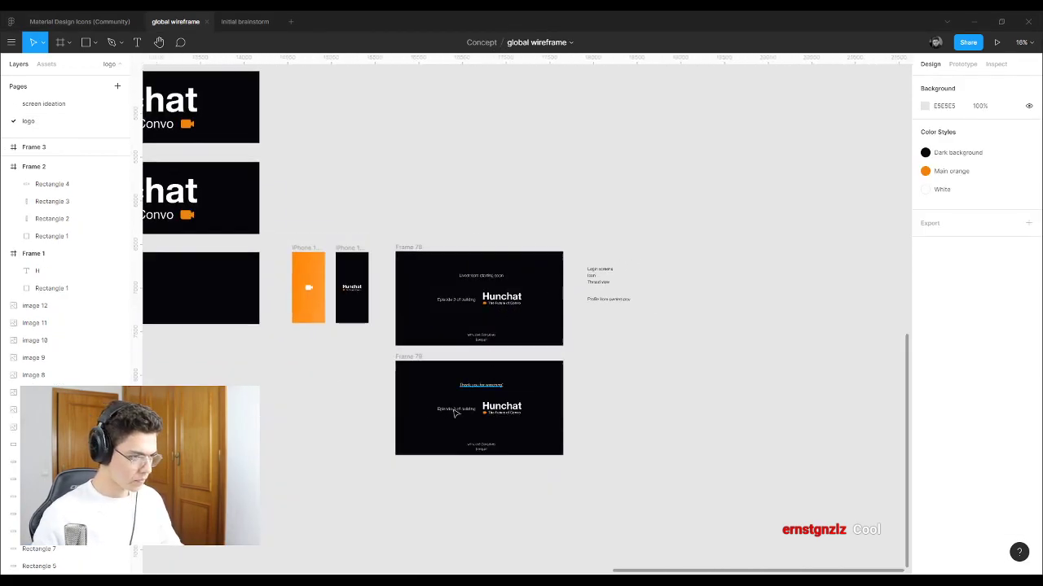
scroll(473, 429, "up", 8)
scroll(690, 391, "down", 8)
left_click_drag(688, 354, 366, 500)
left_click(719, 354)
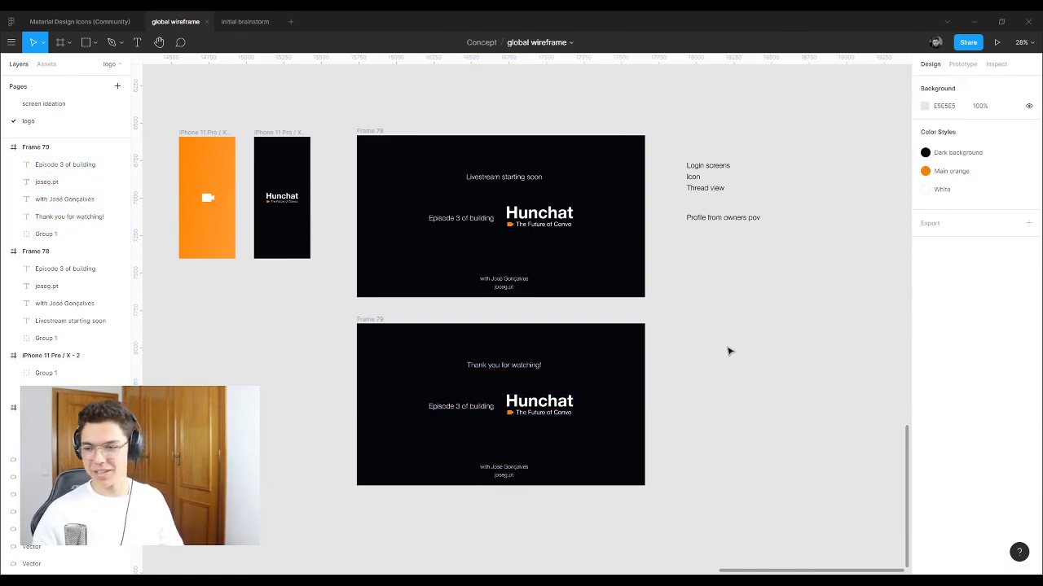